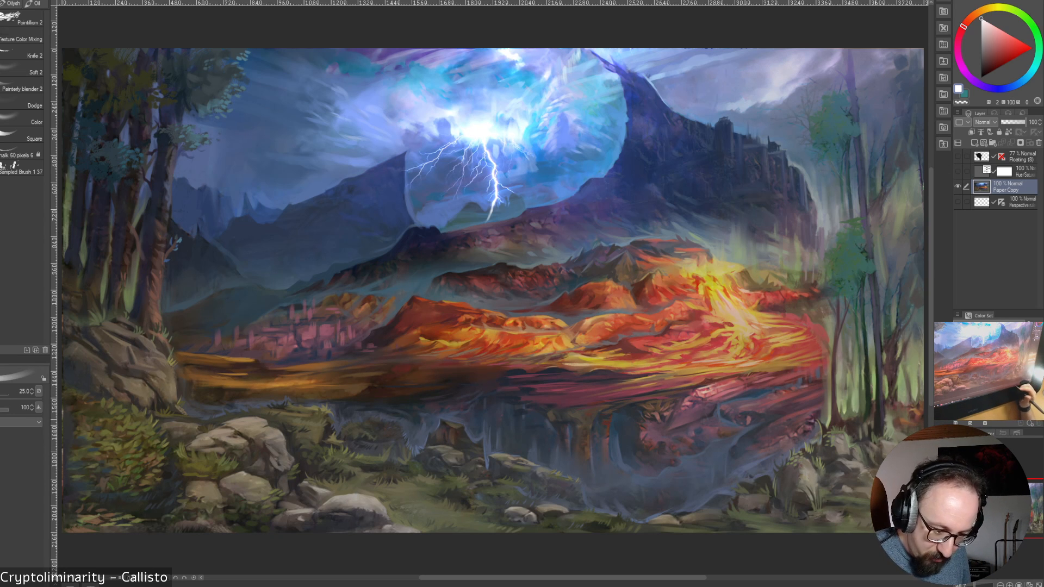
Set the brush size to 30 and paint sampled dark reds along the lava field's edge beside the right-hand trees
{"action": "left_click_drag", "start_coordinate": [684, 577], "coordinate": [737, 577]}
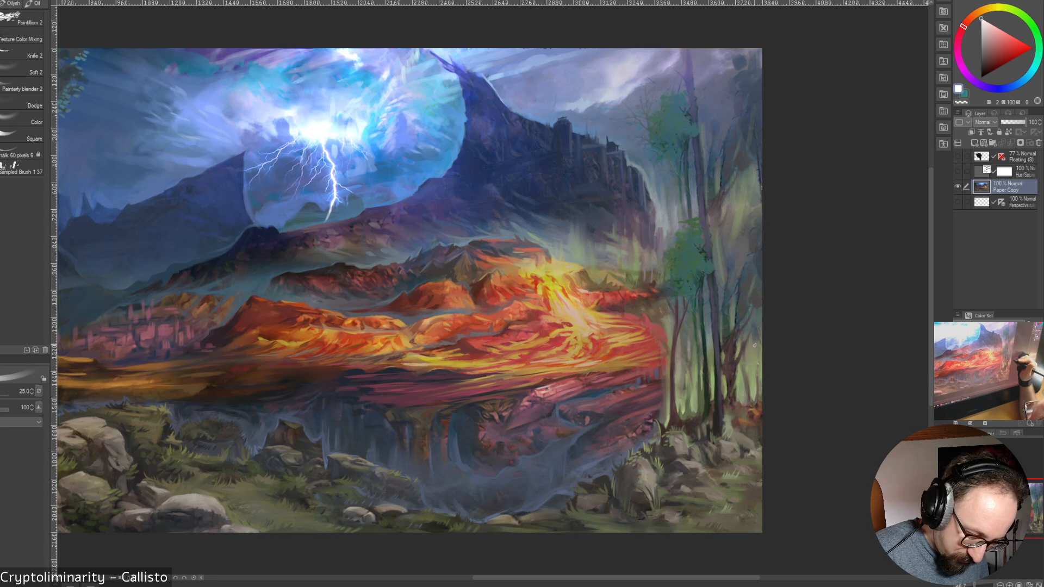
{"action": "key", "text": "]"}
{"action": "key", "text": "]"}
{"action": "key", "text": "]"}
{"action": "key", "text": "]"}
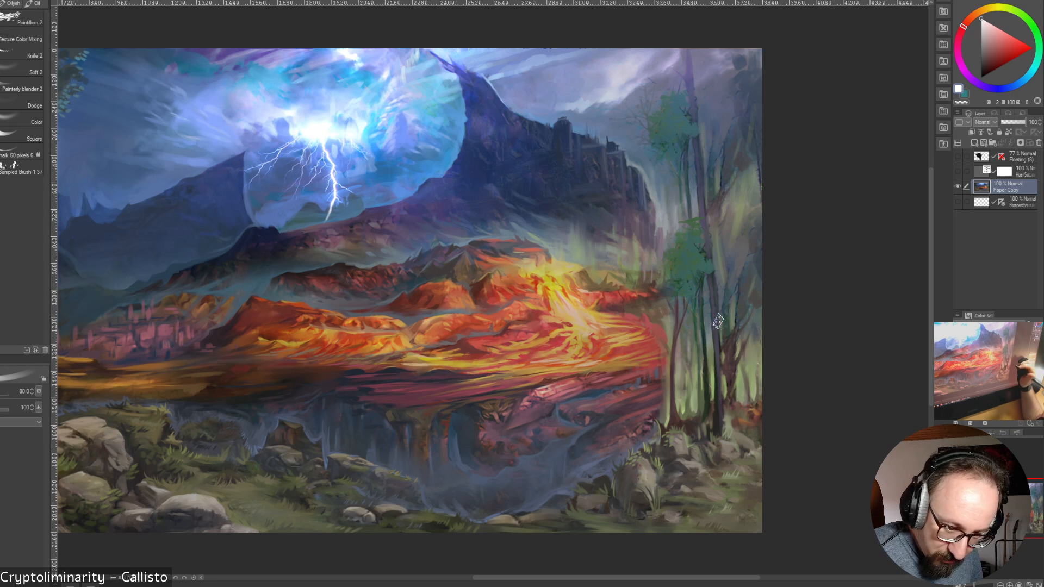
{"action": "key", "text": "bracketleft"}
{"action": "key", "text": "bracketleft"}
{"action": "key", "text": "bracketleft"}
{"action": "key", "text": "bracketleft"}
{"action": "key", "text": "bracketleft"}
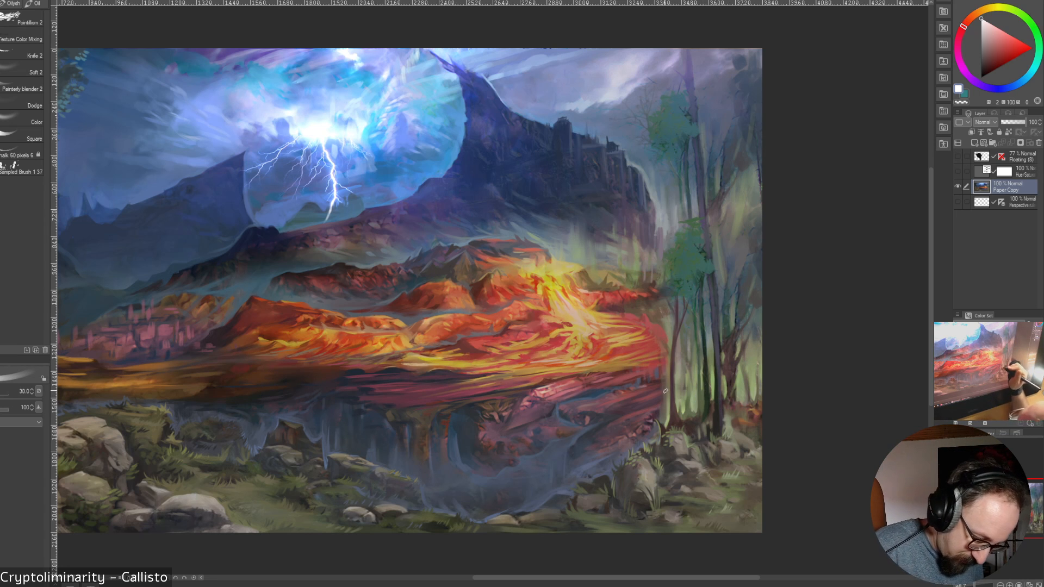
{"action": "left_click", "coordinate": [665, 391], "text": "alt"}
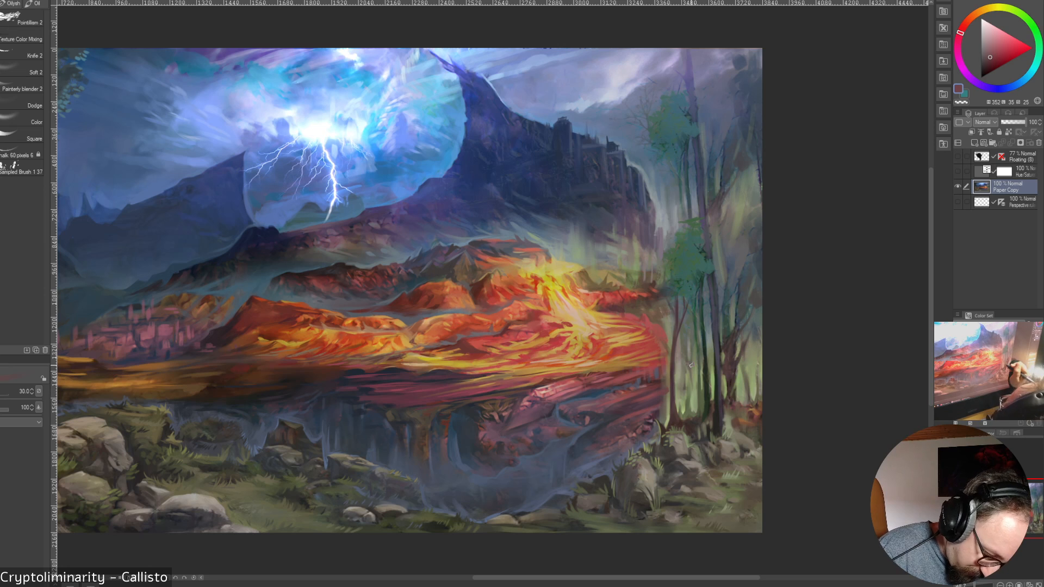
{"action": "left_click", "coordinate": [659, 382], "text": "alt"}
{"action": "left_click", "coordinate": [658, 379], "text": "alt"}
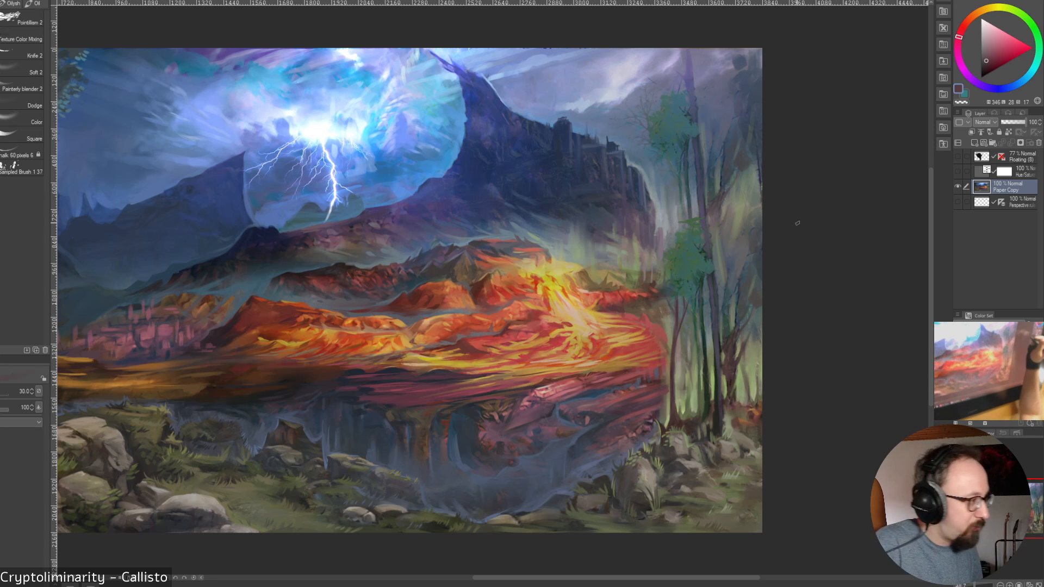
Touch up the reddish rock next to the leftmost trunk of the right-hand grove with sampled muted red tones
{"action": "left_click", "coordinate": [665, 381], "text": "alt"}
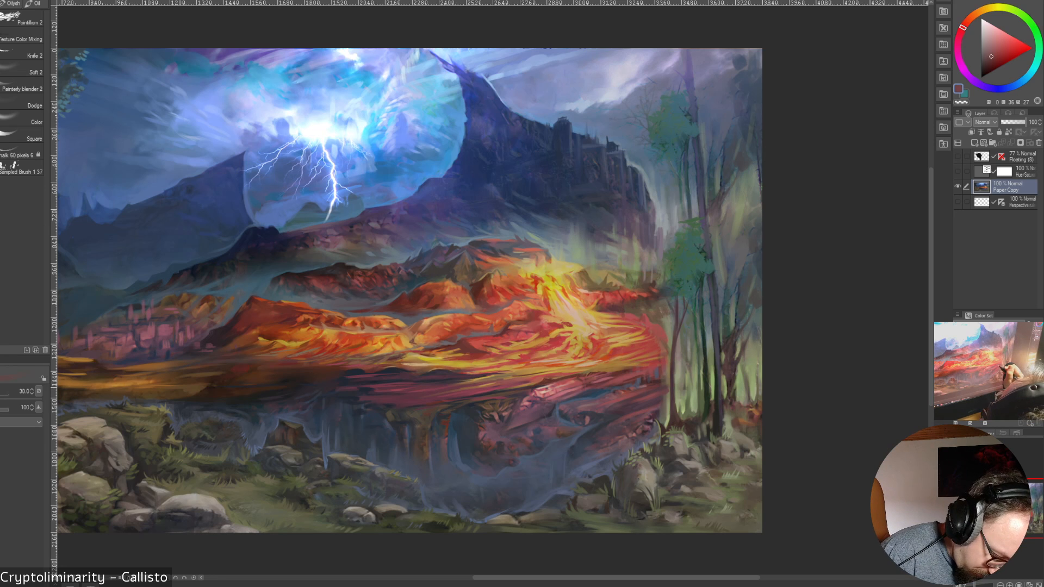
{"action": "left_click", "coordinate": [665, 383], "text": "alt"}
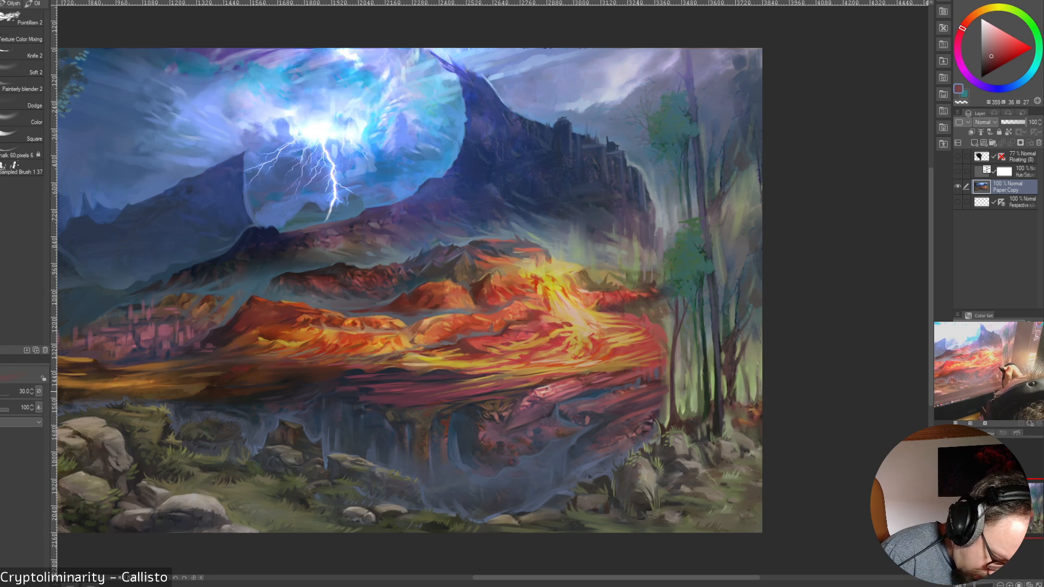
{"action": "left_click", "coordinate": [661, 384], "text": "alt"}
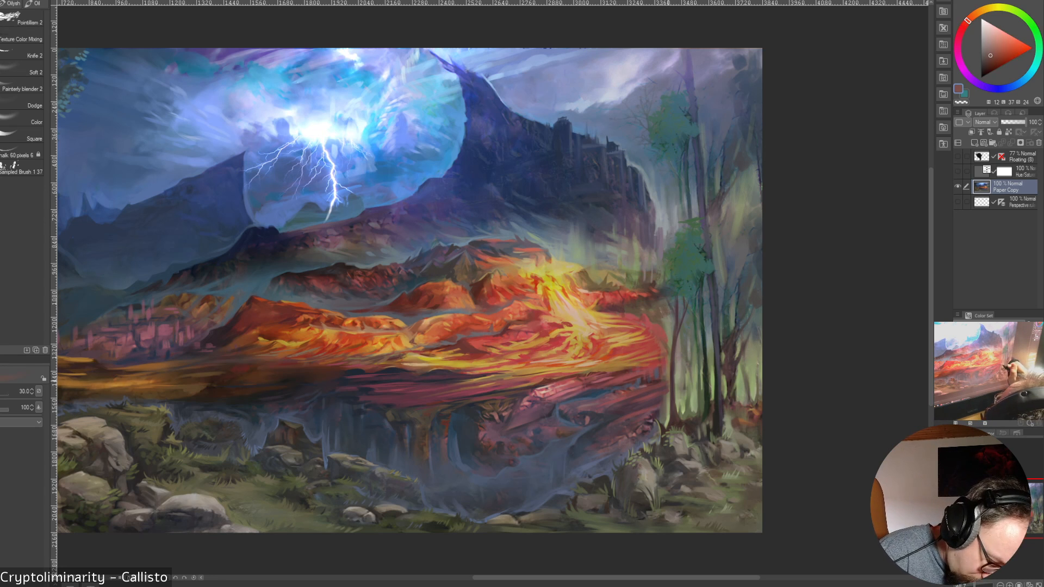
{"action": "left_click", "coordinate": [661, 385], "text": "alt"}
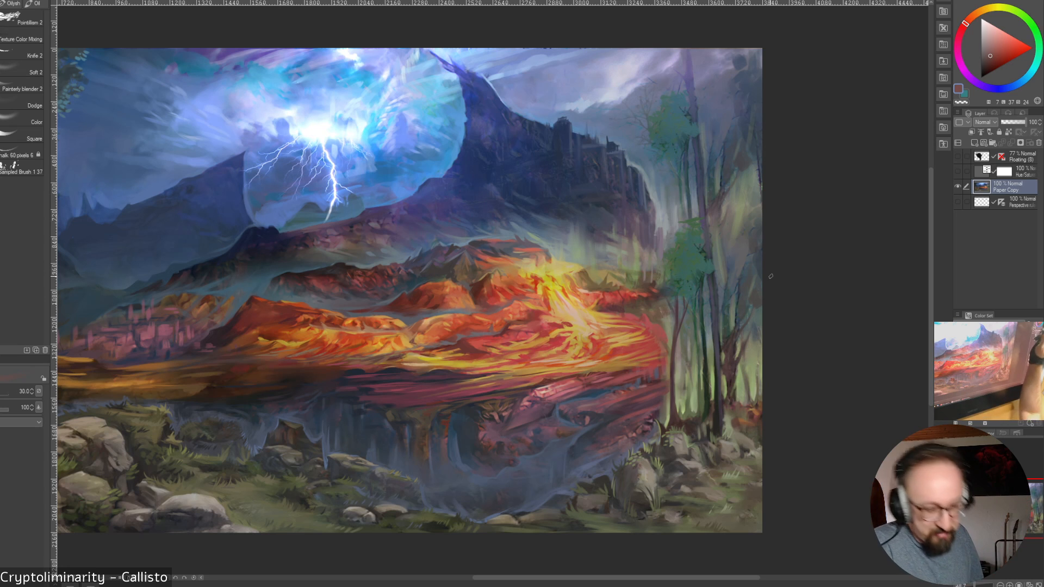
Refine the trunk bases and adjoining rock edge in the right-hand grove with sampled dark purple, red and green, narrowing the brush to 9
{"action": "left_click", "coordinate": [666, 400], "text": "alt"}
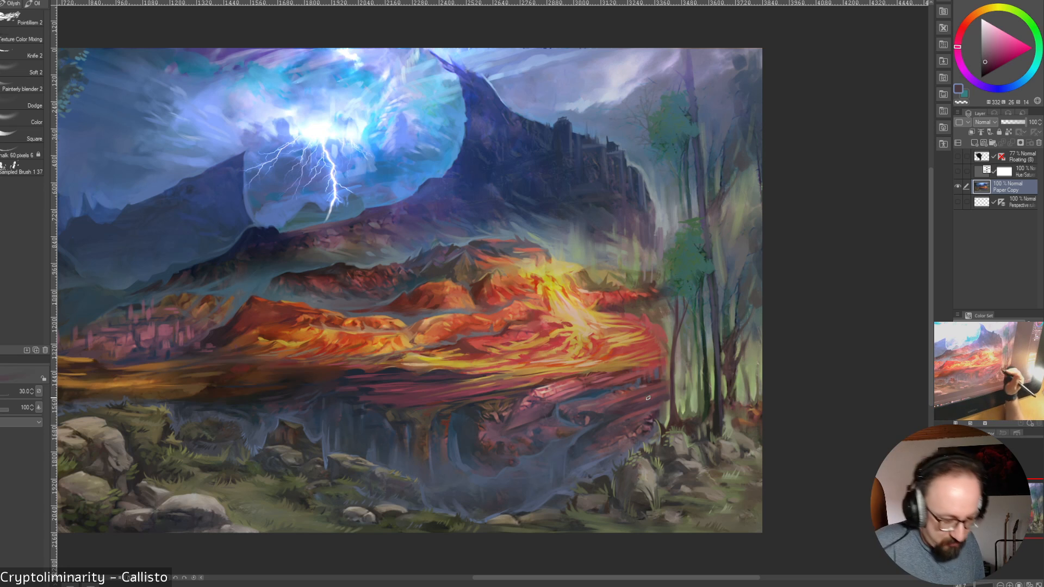
{"action": "left_click", "coordinate": [657, 407], "text": "alt"}
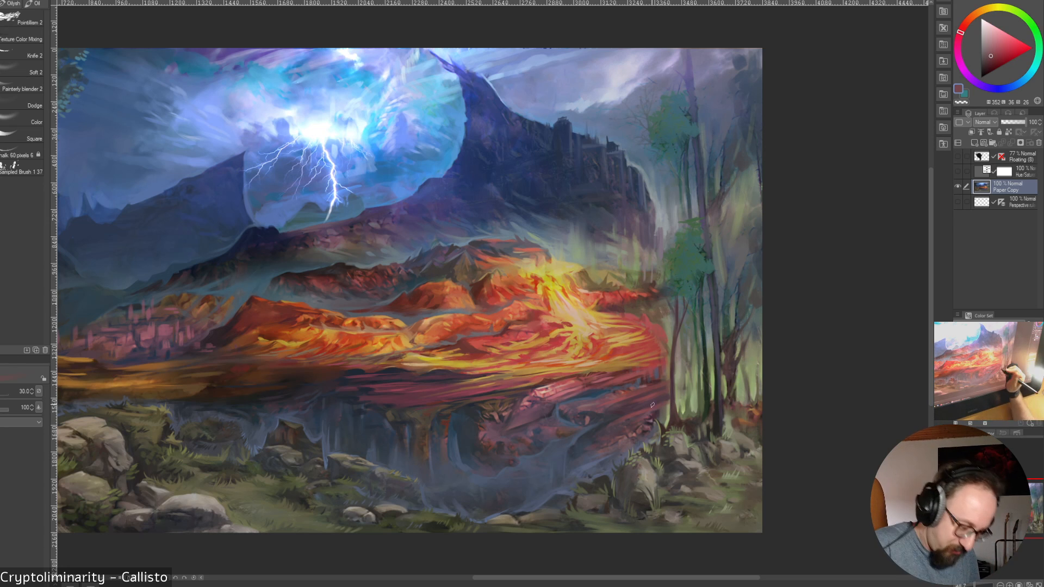
{"action": "left_click", "coordinate": [664, 402], "text": "alt"}
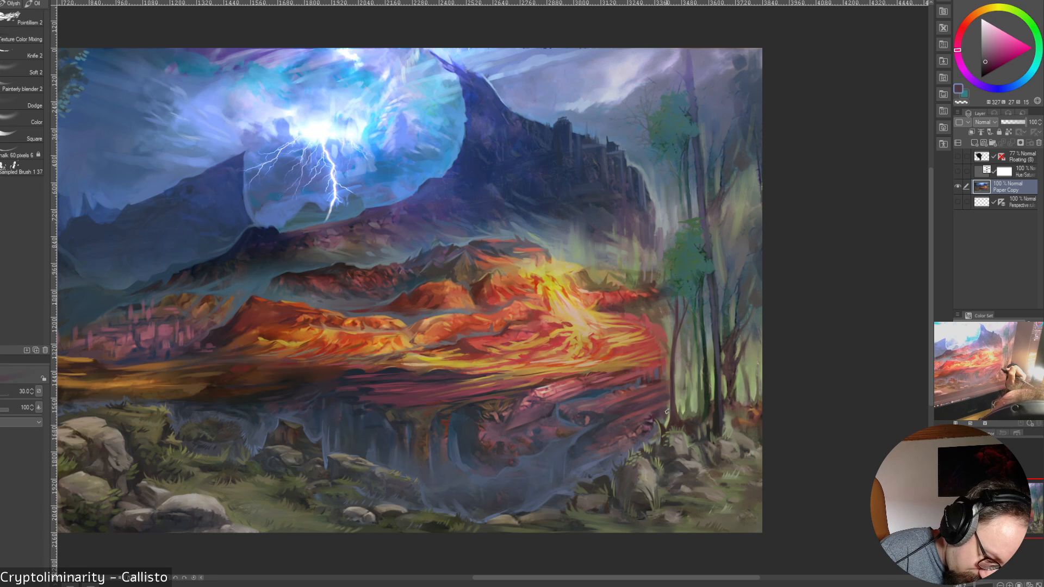
{"action": "left_click", "coordinate": [677, 409], "text": "alt"}
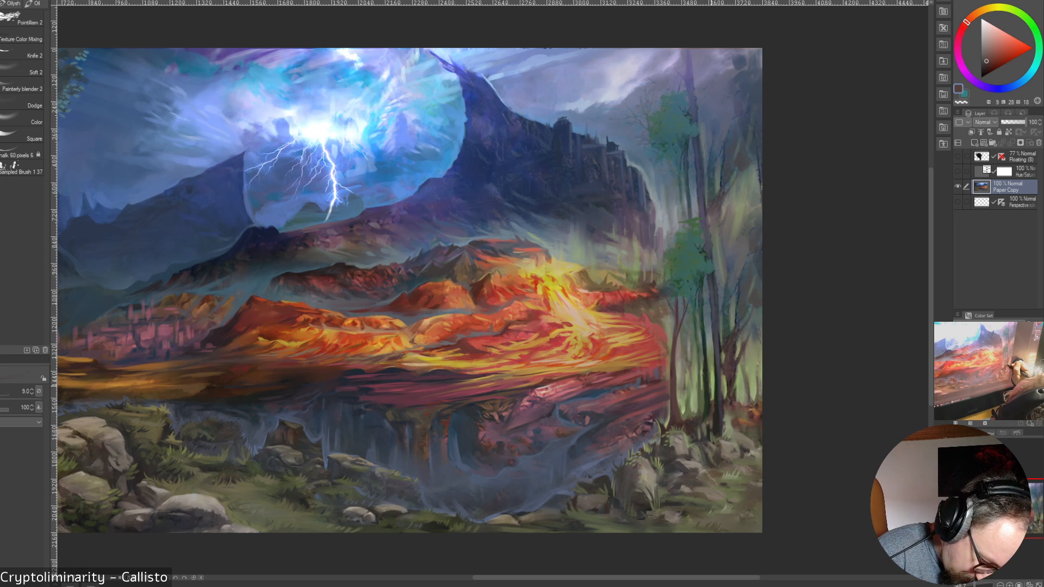
{"action": "left_click", "coordinate": [710, 382], "text": "alt"}
{"action": "left_click", "coordinate": [707, 393], "text": "alt"}
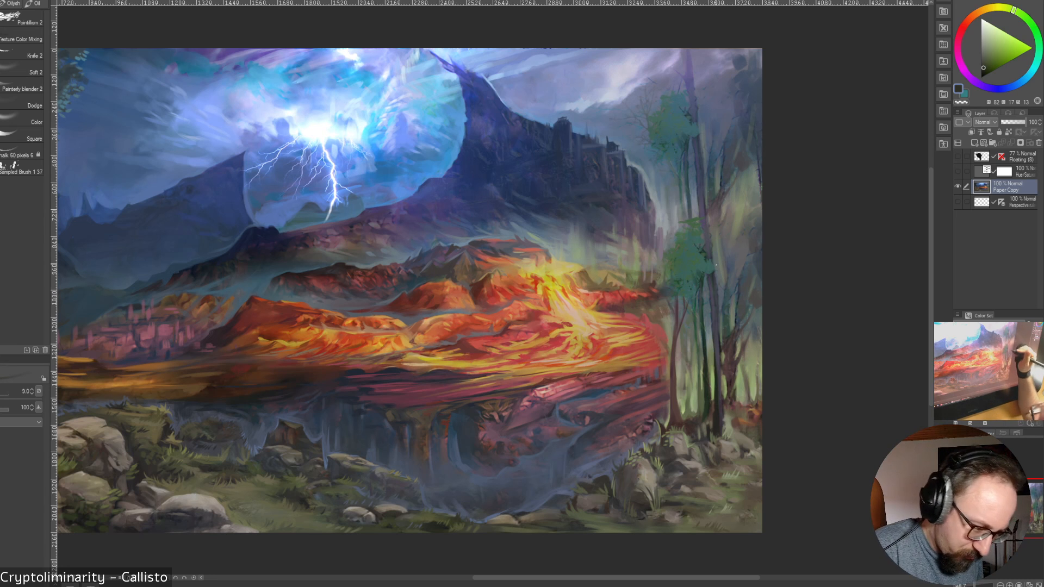
Extend the edge of the grove's lower foliage clump with a sampled, adjusted green, using brush sizes 35 and 25
{"action": "left_click_drag", "start_coordinate": [653, 578], "coordinate": [638, 578]}
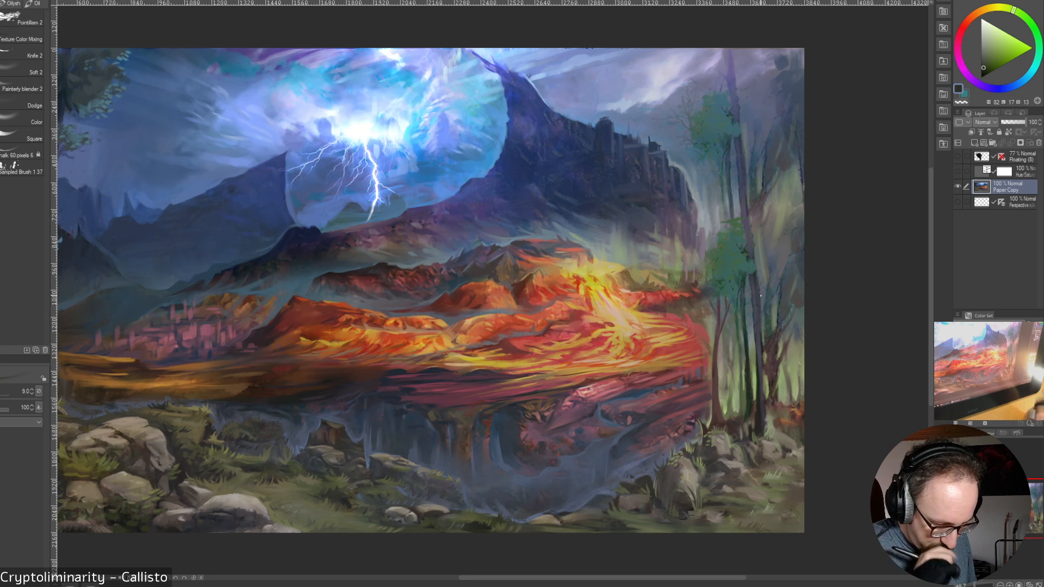
{"action": "left_click", "coordinate": [739, 263], "text": "alt"}
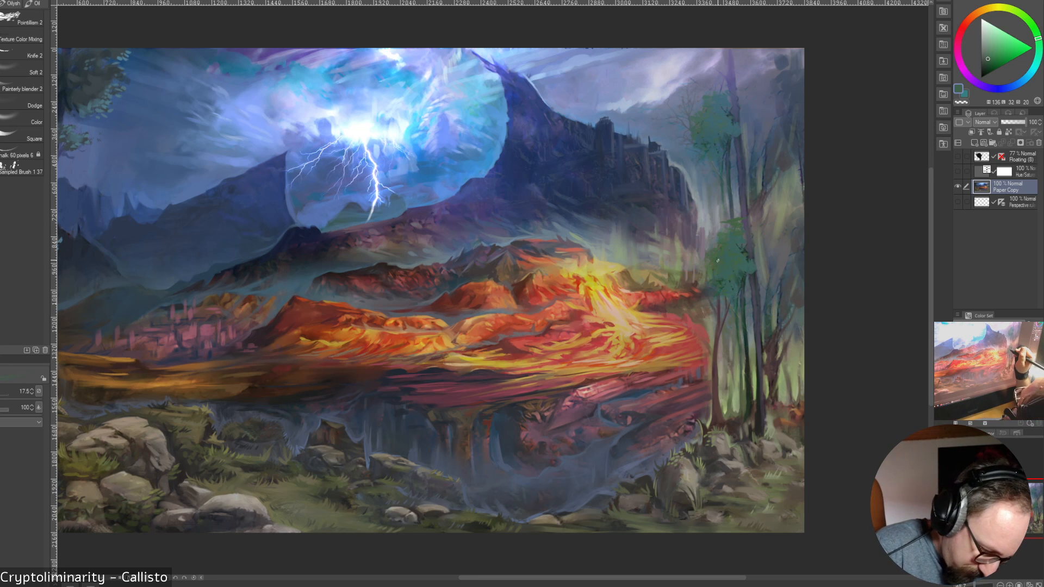
{"action": "key", "text": "bracketright"}
{"action": "left_click_drag", "start_coordinate": [706, 259], "coordinate": [714, 261]}
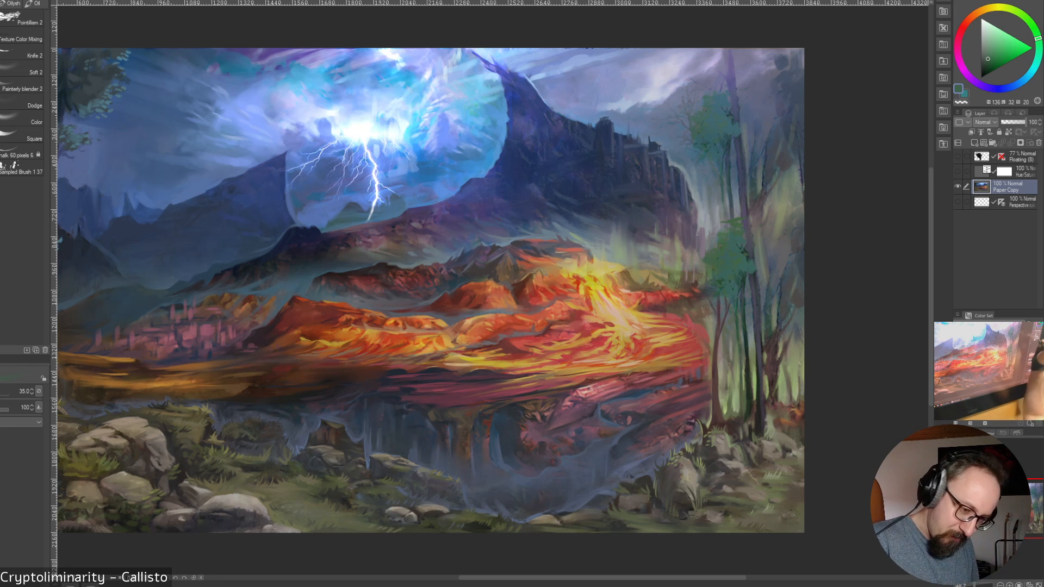
{"action": "left_click", "coordinate": [989, 65]}
{"action": "left_click_drag", "start_coordinate": [713, 276], "coordinate": [721, 286]}
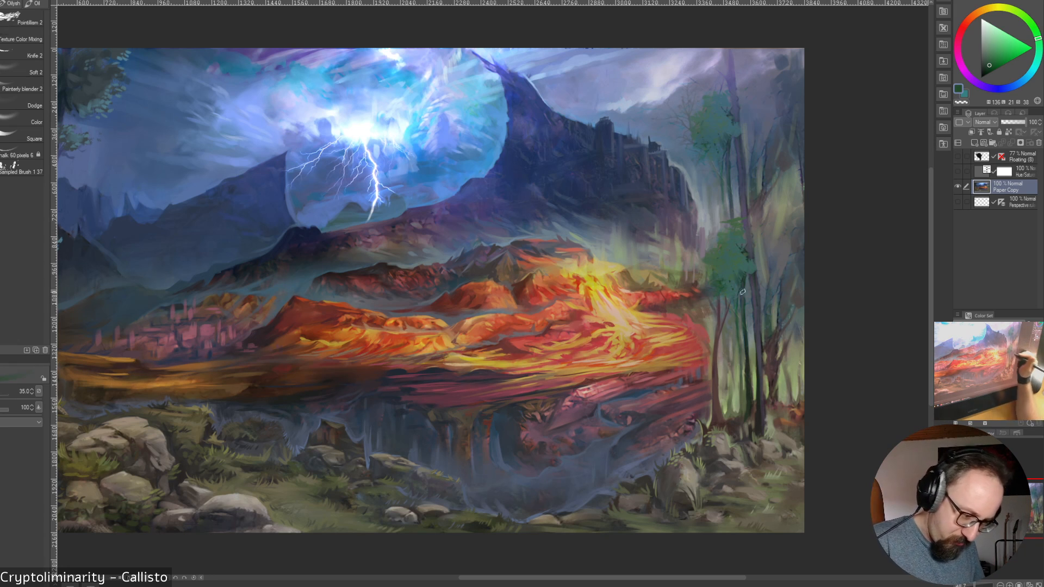
{"action": "left_click_drag", "start_coordinate": [702, 262], "coordinate": [709, 265]}
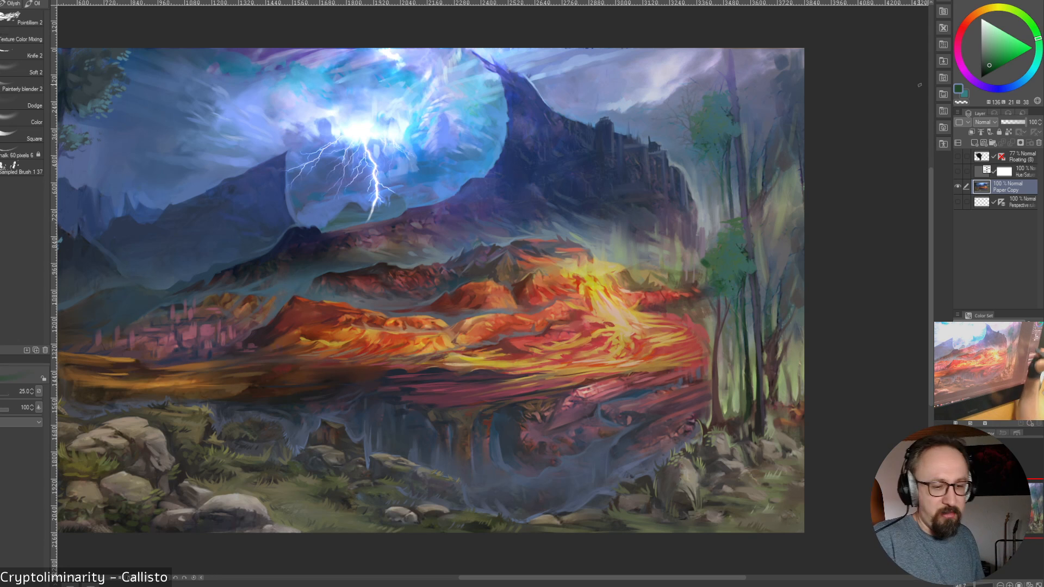
{"action": "left_click_drag", "start_coordinate": [783, 136], "coordinate": [759, 186]}
{"action": "mouse_move", "coordinate": [763, 171]}
{"action": "left_mouse_down"}
{"action": "mouse_move", "coordinate": [760, 187]}
{"action": "mouse_move", "coordinate": [776, 183]}
{"action": "left_mouse_up"}
{"action": "key", "text": "ctrl+z"}
{"action": "key", "text": "ctrl+z"}
{"action": "key", "text": "ctrl+z"}
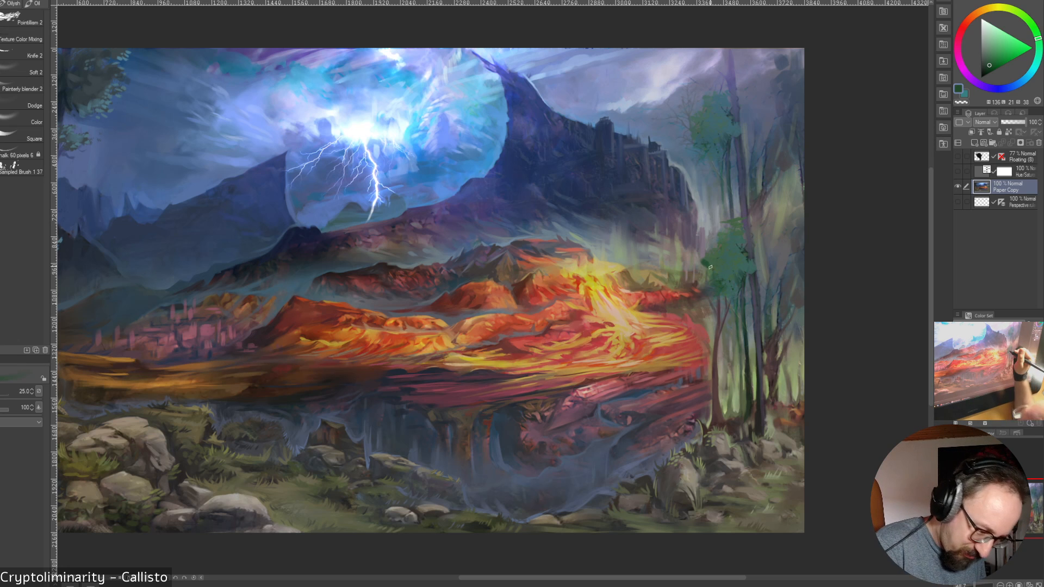
Paint small green leaf clusters onto the lower foliage clump's outer left edge with brush sizes 15 and 25
{"action": "left_click_drag", "start_coordinate": [703, 265], "coordinate": [698, 262]}
{"action": "key", "text": "bracketleft"}
{"action": "key", "text": "bracketleft"}
{"action": "key", "text": "bracketleft"}
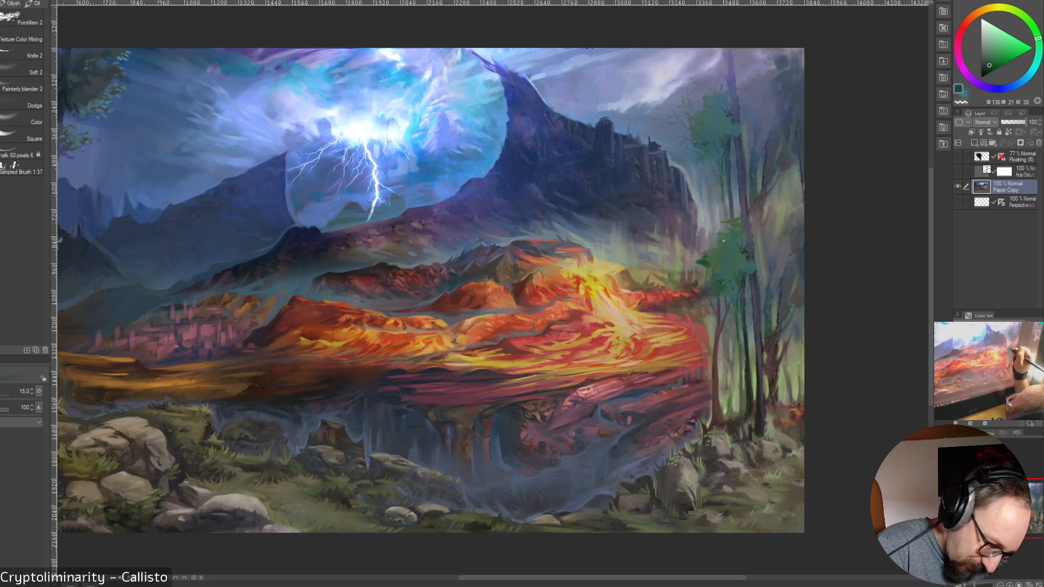
{"action": "key", "text": "bracketright"}
{"action": "key", "text": "bracketright"}
{"action": "key", "text": "bracketright"}
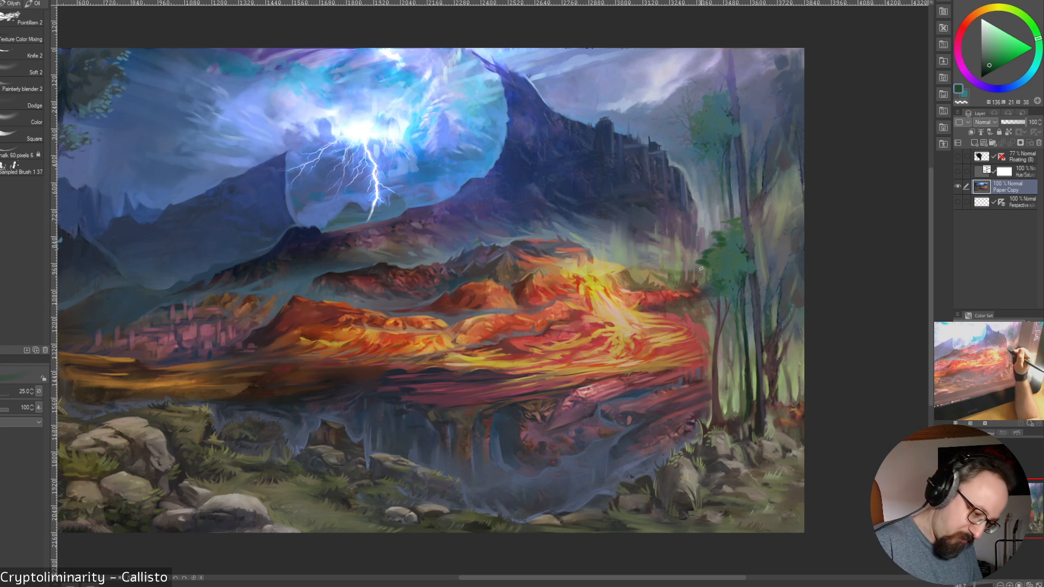
Build up the lower foliage with size 30 and 40 strokes and widen the upper foliage clump with green at size 30
{"action": "key", "text": "bracketright"}
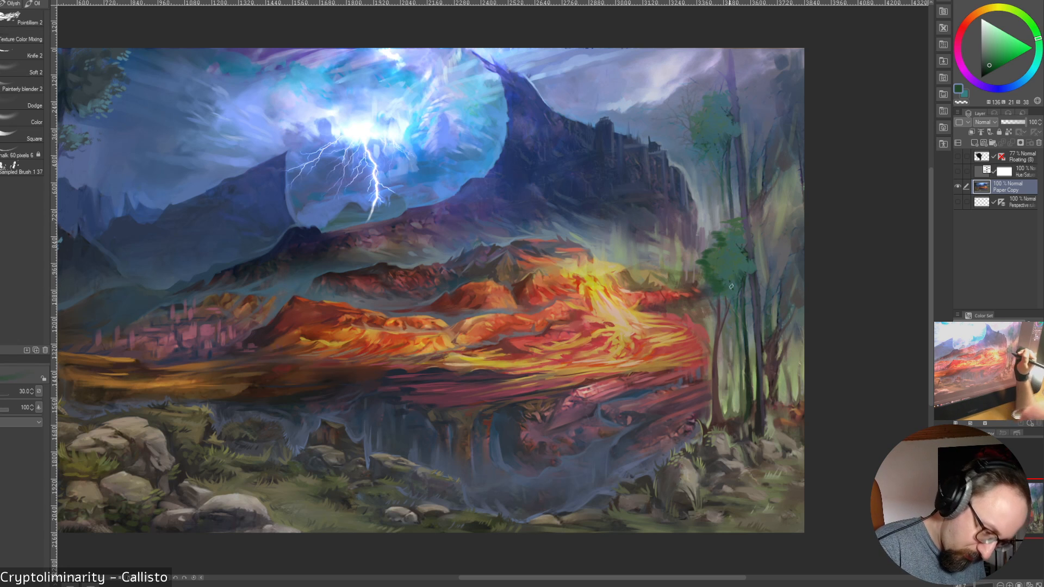
{"action": "key", "text": "bracketright"}
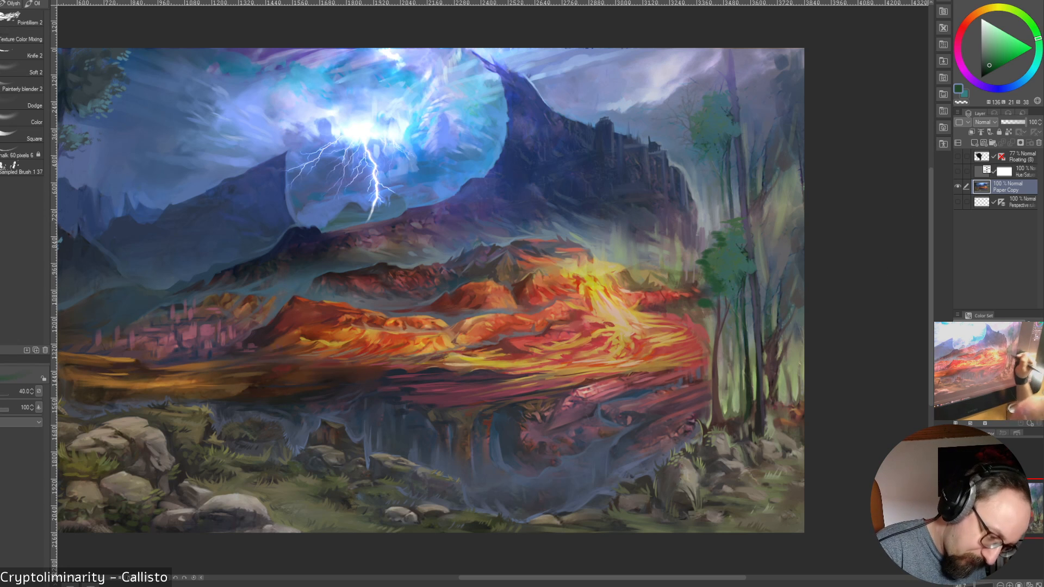
{"action": "key", "text": "bracketleft"}
{"action": "key", "text": "bracketleft"}
{"action": "key", "text": "bracketleft"}
{"action": "key", "text": "bracketright"}
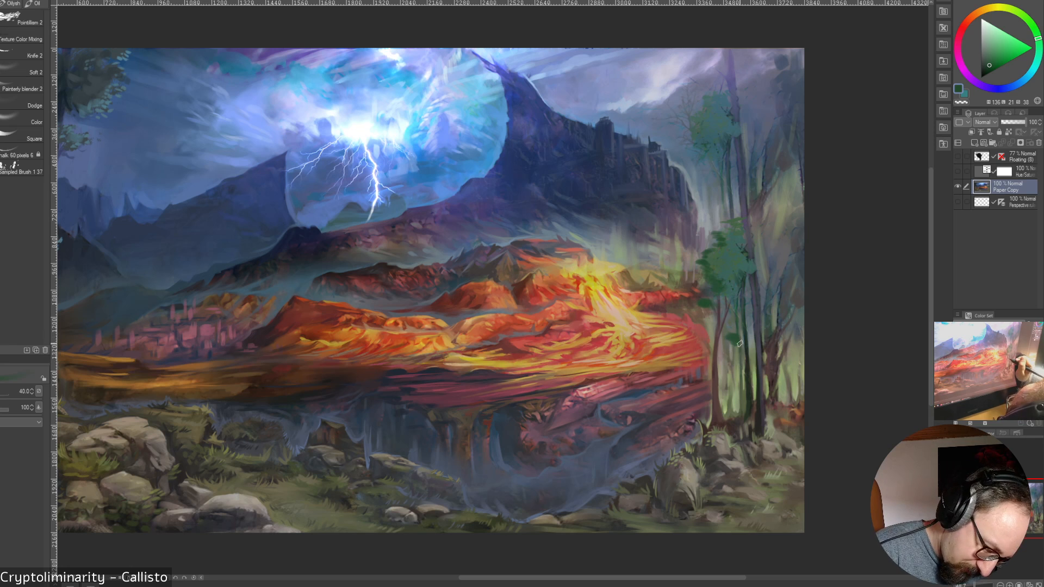
{"action": "key", "text": "bracketleft"}
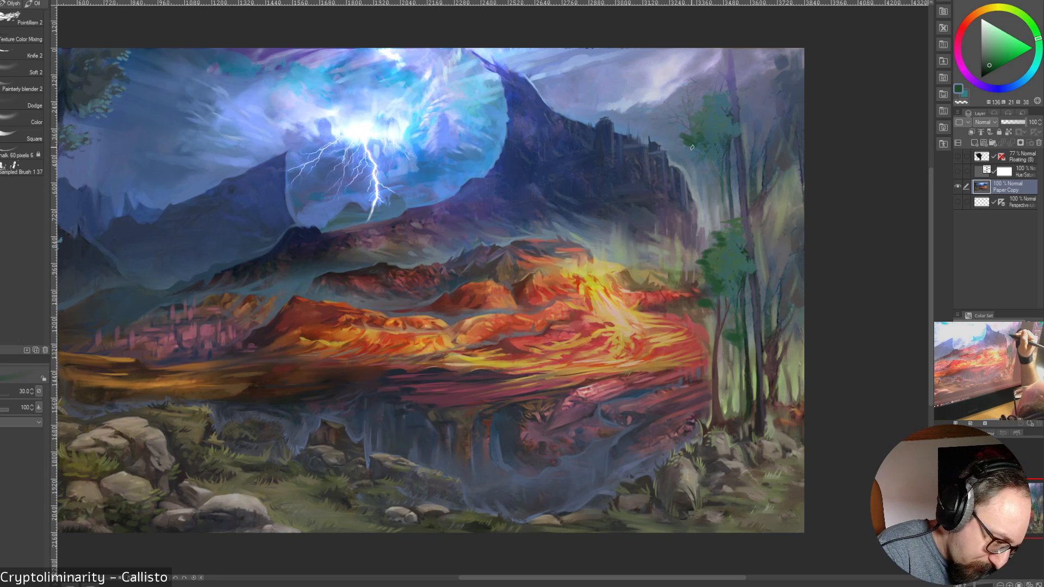
{"action": "key", "text": "bracketright"}
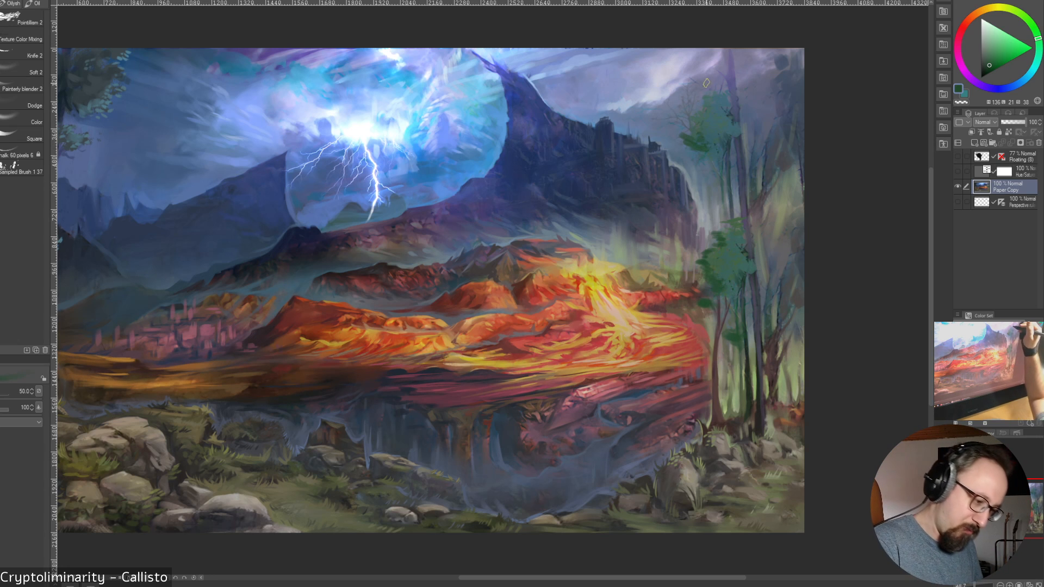
{"action": "left_click_drag", "start_coordinate": [642, 52], "coordinate": [699, 81]}
{"action": "key", "text": "bracketright"}
{"action": "key", "text": "bracketright"}
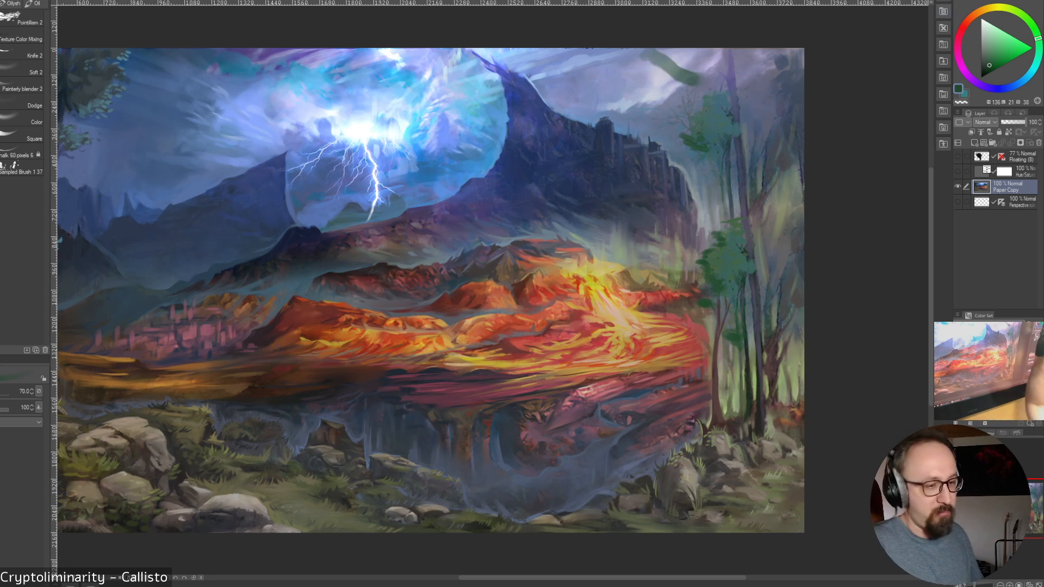
{"action": "key", "text": "ctrl+z"}
{"action": "key", "text": "bracketleft"}
{"action": "key", "text": "bracketleft"}
{"action": "key", "text": "bracketleft"}
{"action": "key", "text": "bracketleft"}
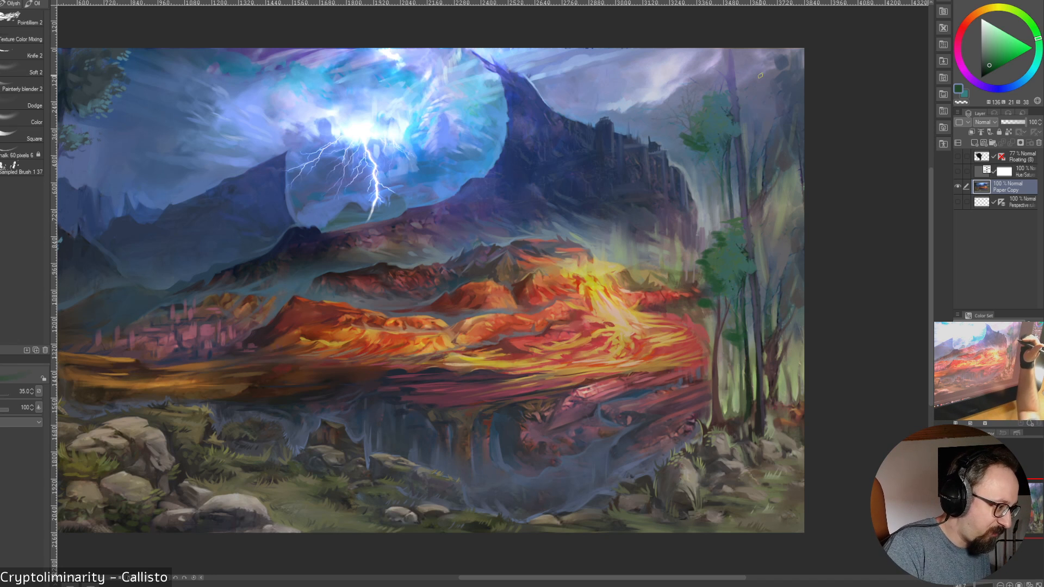
Darken and extend the tall trunk down to its base in the right-hand grove with sampled dark blue at brush size 40
{"action": "left_click_drag", "start_coordinate": [641, 577], "coordinate": [595, 577]}
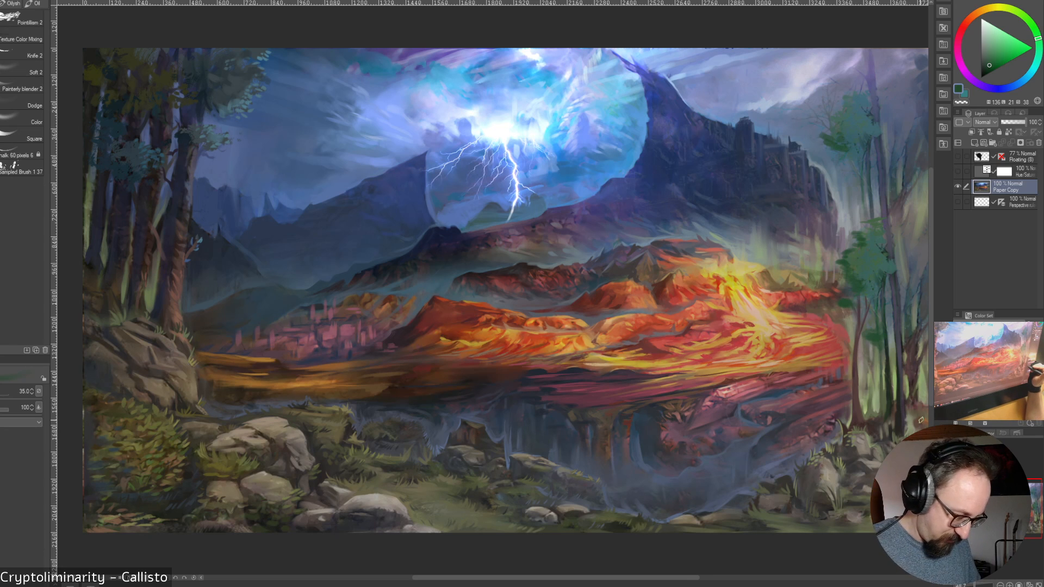
{"action": "left_click_drag", "start_coordinate": [594, 578], "coordinate": [611, 577]}
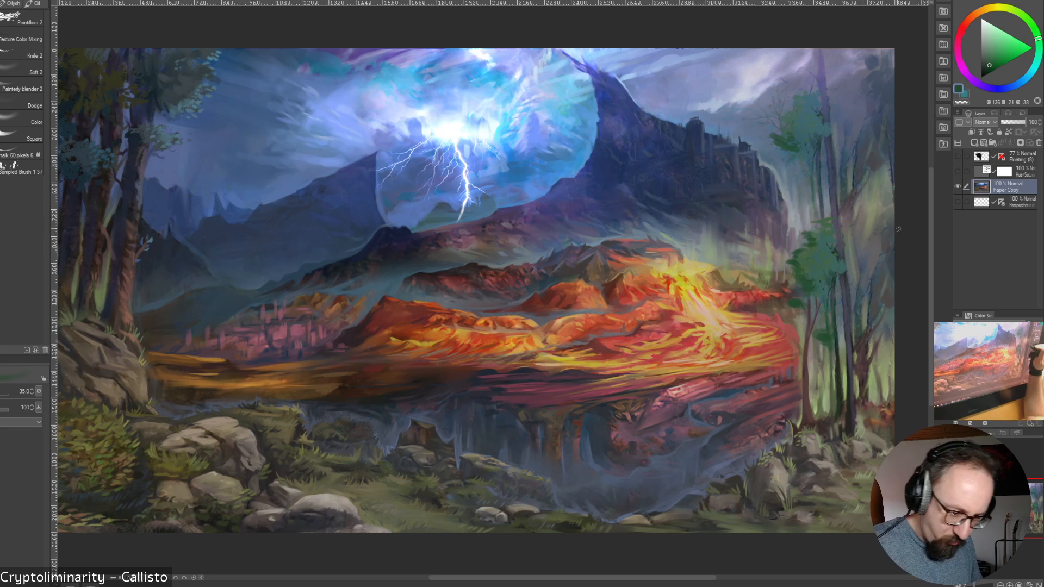
{"action": "left_click", "coordinate": [850, 322], "text": "alt"}
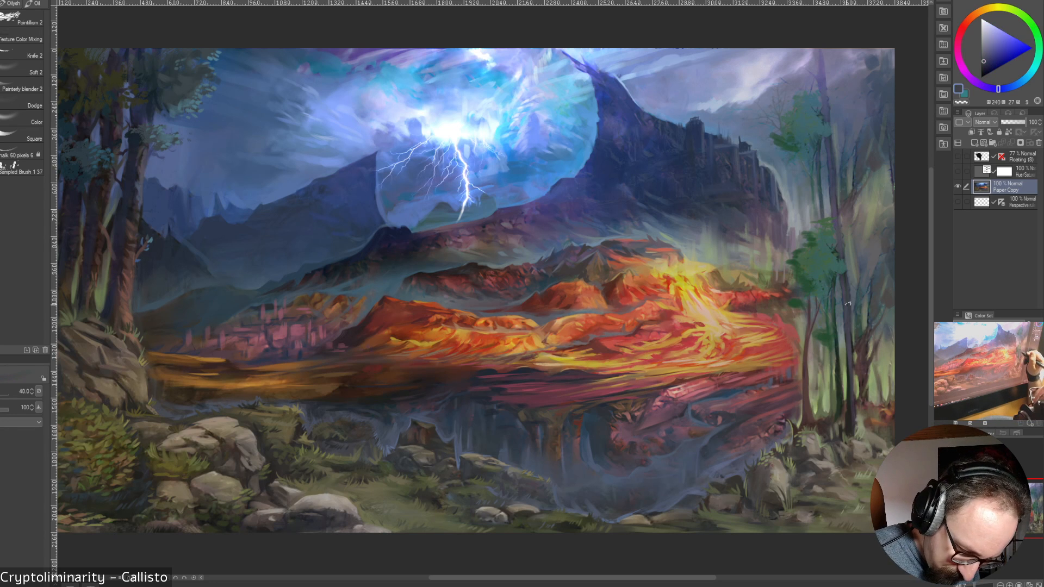
{"action": "left_click", "coordinate": [852, 391], "text": "alt"}
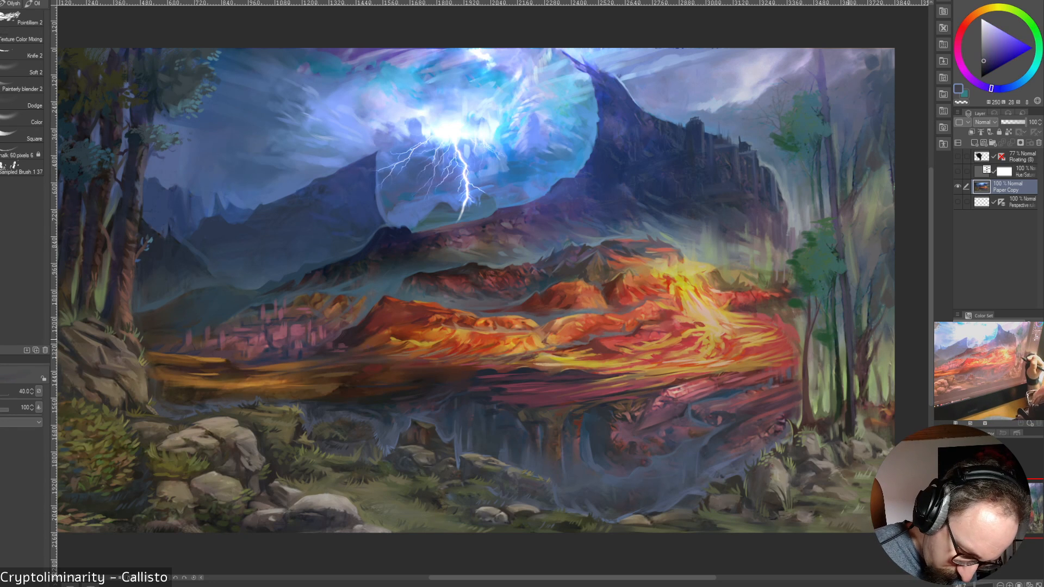
{"action": "left_click", "coordinate": [851, 340], "text": "alt"}
{"action": "left_click_drag", "start_coordinate": [852, 370], "coordinate": [859, 431]}
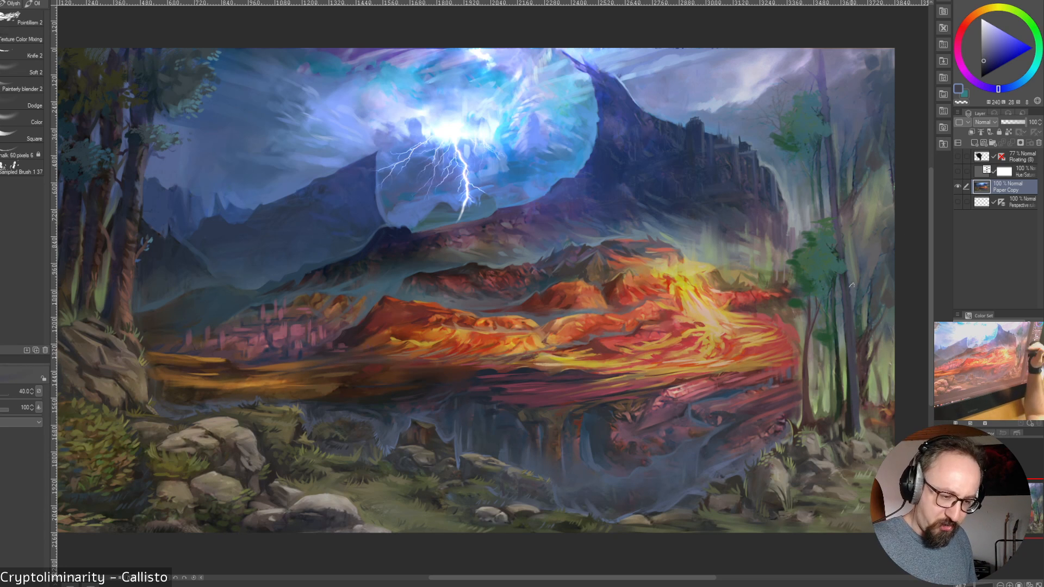
Sample the grove's green and dab leaf texture onto the upper foliage clump with Sampled Brush 1.37 at size 200
{"action": "left_click", "coordinate": [795, 258], "text": "alt"}
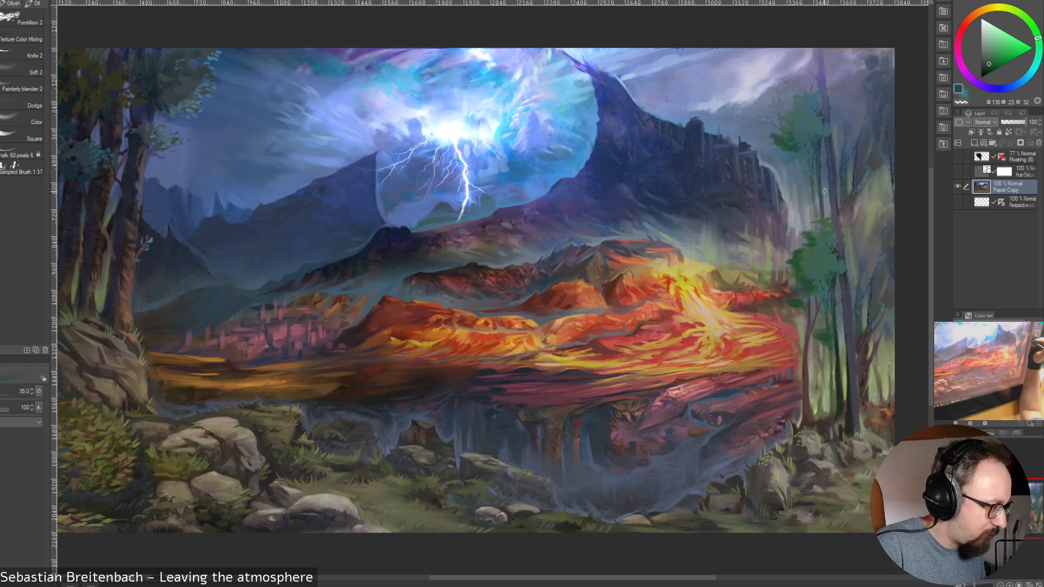
{"action": "left_click", "coordinate": [5, 167]}
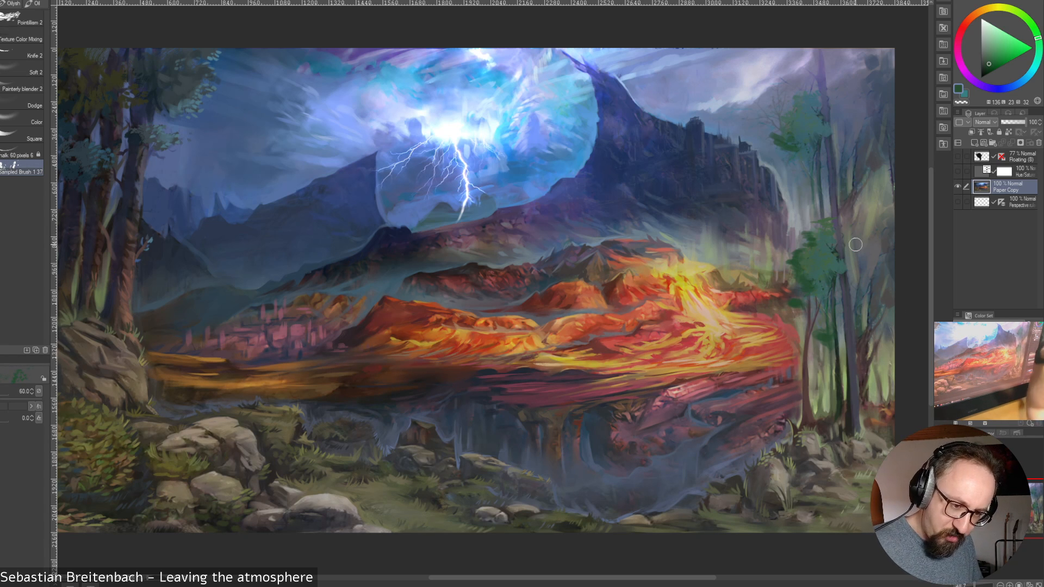
{"action": "key", "text": "]"}
{"action": "key", "text": "]"}
{"action": "key", "text": "]"}
{"action": "key", "text": "]"}
{"action": "key", "text": "]"}
{"action": "key", "text": "]"}
{"action": "key", "text": "]"}
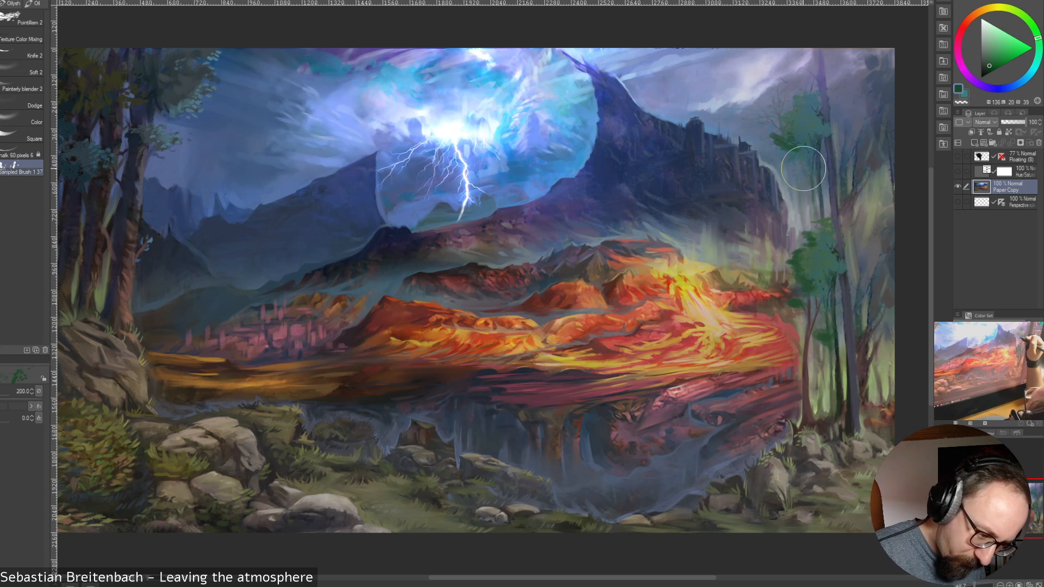
{"action": "mouse_move", "coordinate": [804, 165]}
{"action": "left_mouse_down"}
{"action": "mouse_move", "coordinate": [838, 164]}
{"action": "mouse_move", "coordinate": [790, 149]}
{"action": "mouse_move", "coordinate": [831, 135]}
{"action": "mouse_move", "coordinate": [807, 164]}
{"action": "left_mouse_up"}
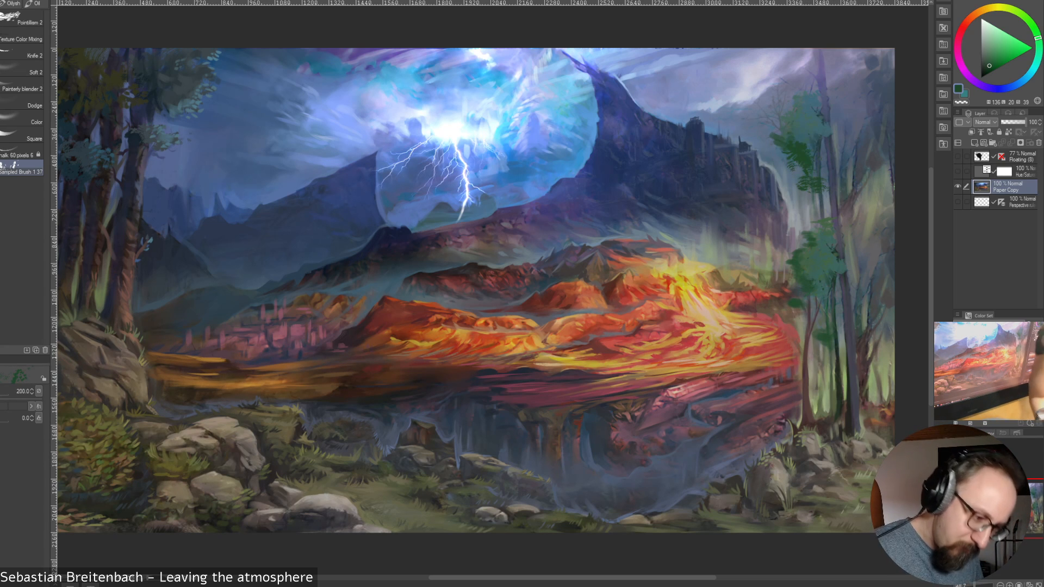
Stamp a green canopy across the top of the right-hand grove at brush size 250, undoing an oversized size 450 attempt
{"action": "key", "text": "]"}
{"action": "key", "text": "]"}
{"action": "key", "text": "]"}
{"action": "key", "text": "]"}
{"action": "key", "text": "]"}
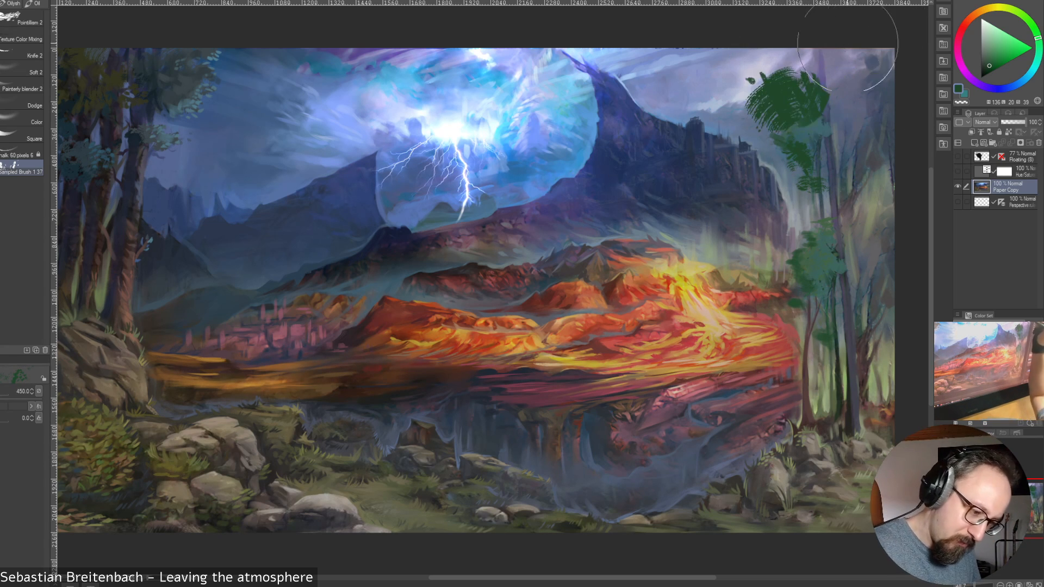
{"action": "mouse_move", "coordinate": [788, 63]}
{"action": "left_mouse_down"}
{"action": "mouse_move", "coordinate": [885, 8]}
{"action": "mouse_move", "coordinate": [797, 59]}
{"action": "mouse_move", "coordinate": [863, 10]}
{"action": "mouse_move", "coordinate": [795, 59]}
{"action": "mouse_move", "coordinate": [867, 41]}
{"action": "mouse_move", "coordinate": [844, 58]}
{"action": "mouse_move", "coordinate": [882, 71]}
{"action": "mouse_move", "coordinate": [852, 103]}
{"action": "mouse_move", "coordinate": [905, 90]}
{"action": "mouse_move", "coordinate": [891, 67]}
{"action": "mouse_move", "coordinate": [876, 133]}
{"action": "mouse_move", "coordinate": [871, 124]}
{"action": "mouse_move", "coordinate": [902, 94]}
{"action": "mouse_move", "coordinate": [847, 111]}
{"action": "mouse_move", "coordinate": [867, 139]}
{"action": "left_mouse_up"}
{"action": "key", "text": "ctrl+z"}
{"action": "key", "text": "["}
{"action": "key", "text": "["}
{"action": "key", "text": "["}
{"action": "key", "text": "["}
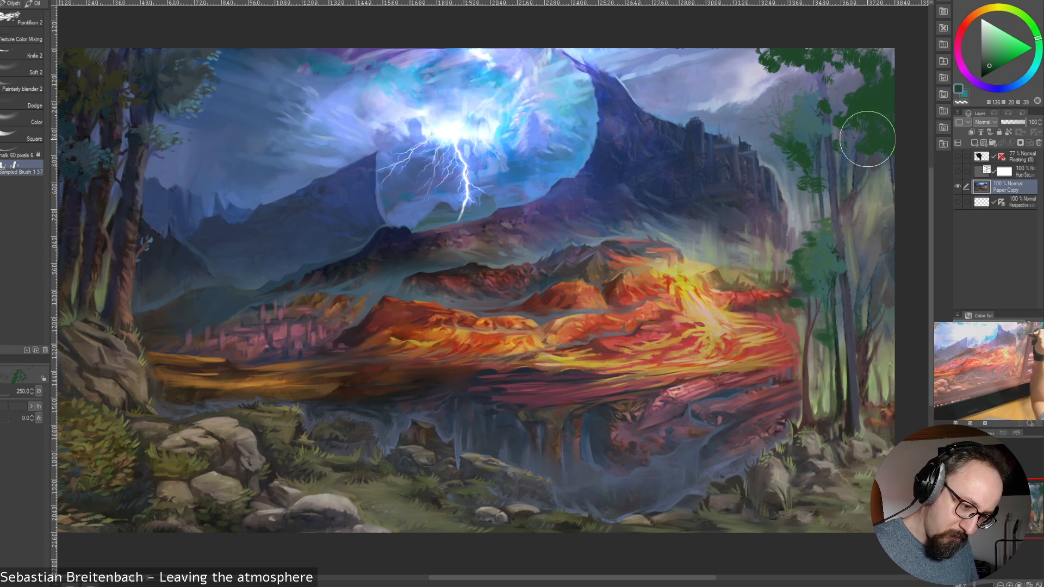
Refine the new canopy's edges with leaf texture at brush sizes 175 and 100 and close the Wacom display settings
{"action": "key", "text": "["}
{"action": "key", "text": "["}
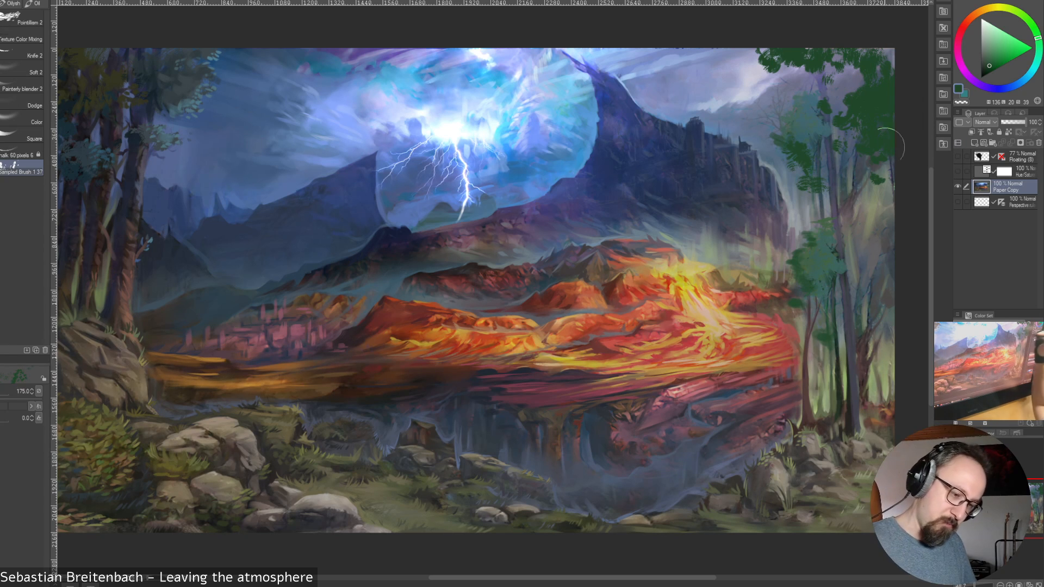
{"action": "key", "text": "["}
{"action": "key", "text": "["}
{"action": "key", "text": "["}
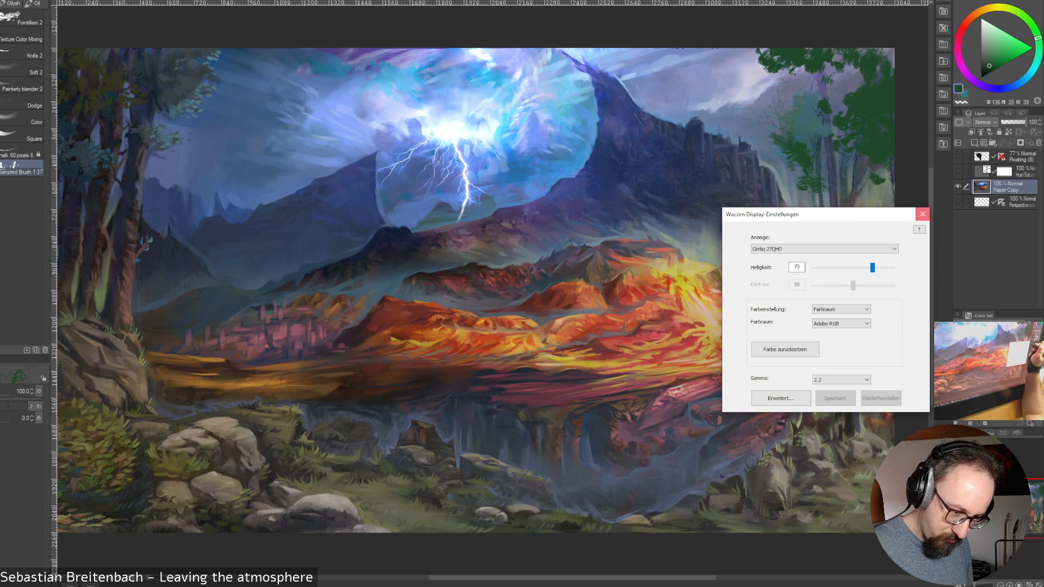
{"action": "left_click", "coordinate": [919, 214]}
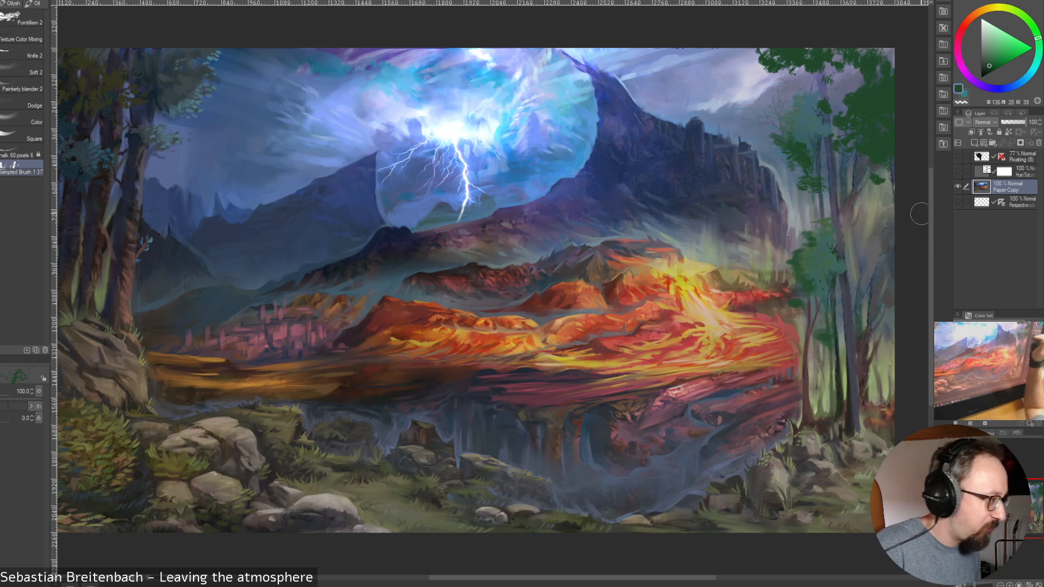
Break up the right-hand canopy with leaf dabs in sampled and darkened greens, using brush sizes 100, 90 and 80
{"action": "left_click", "coordinate": [820, 247], "text": "alt"}
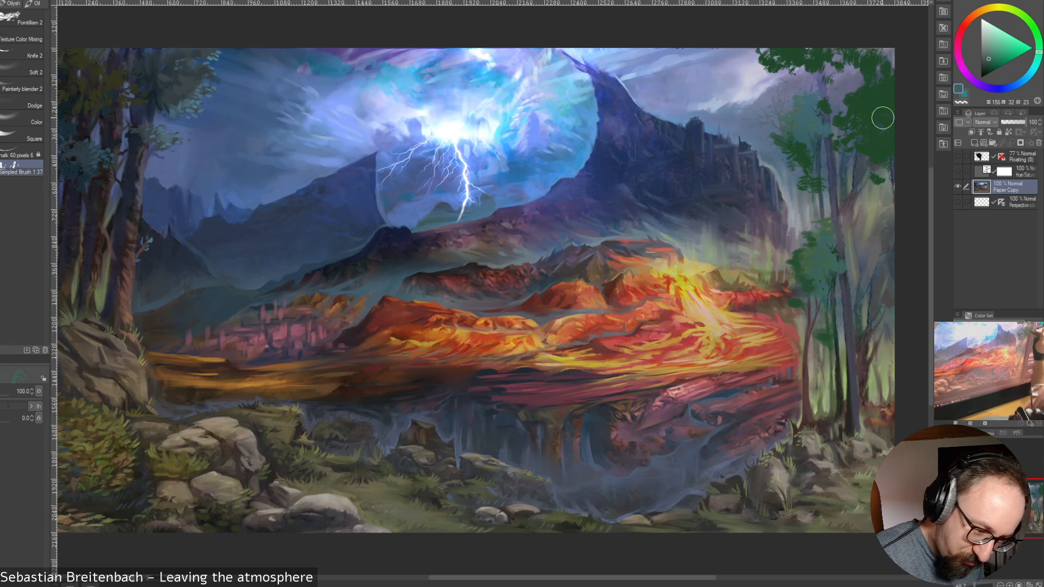
{"action": "mouse_move", "coordinate": [879, 117]}
{"action": "left_mouse_down"}
{"action": "mouse_move", "coordinate": [895, 130]}
{"action": "mouse_move", "coordinate": [876, 103]}
{"action": "mouse_move", "coordinate": [899, 88]}
{"action": "mouse_move", "coordinate": [882, 137]}
{"action": "mouse_move", "coordinate": [865, 143]}
{"action": "mouse_move", "coordinate": [894, 145]}
{"action": "left_mouse_up"}
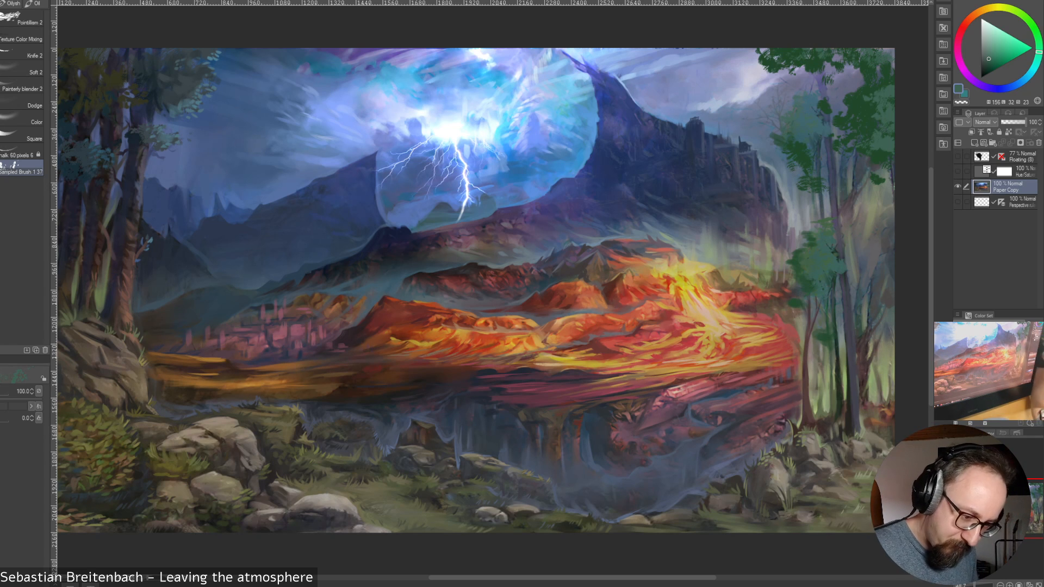
{"action": "left_click", "coordinate": [826, 80], "text": "alt"}
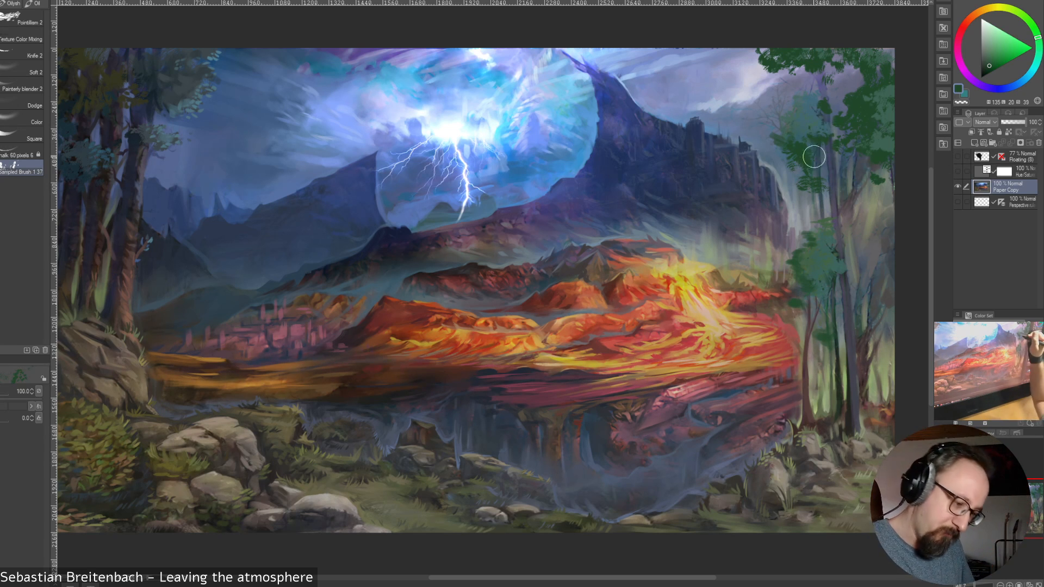
{"action": "key", "text": "bracketleft"}
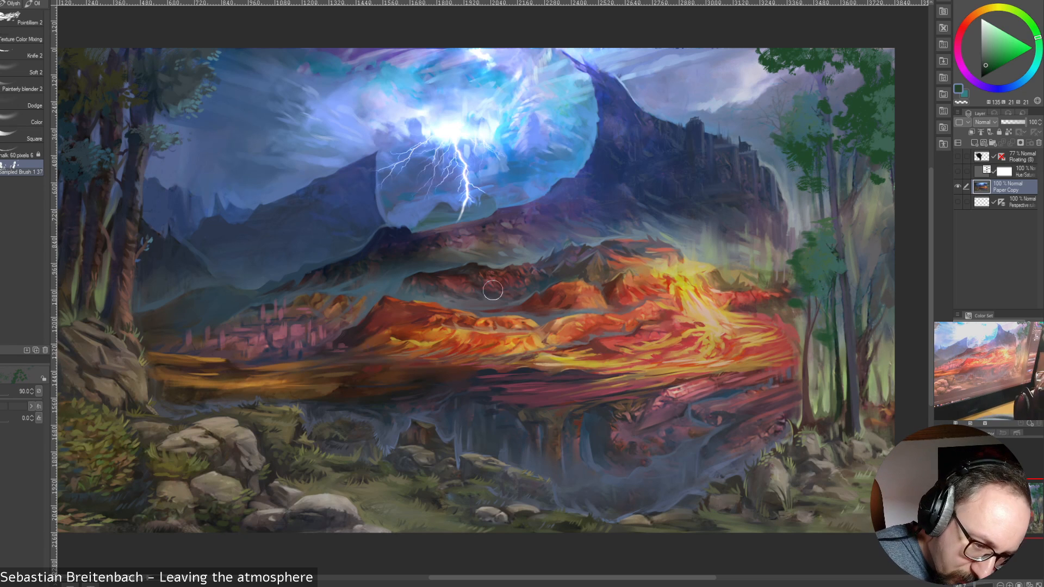
{"action": "key", "text": "bracketleft"}
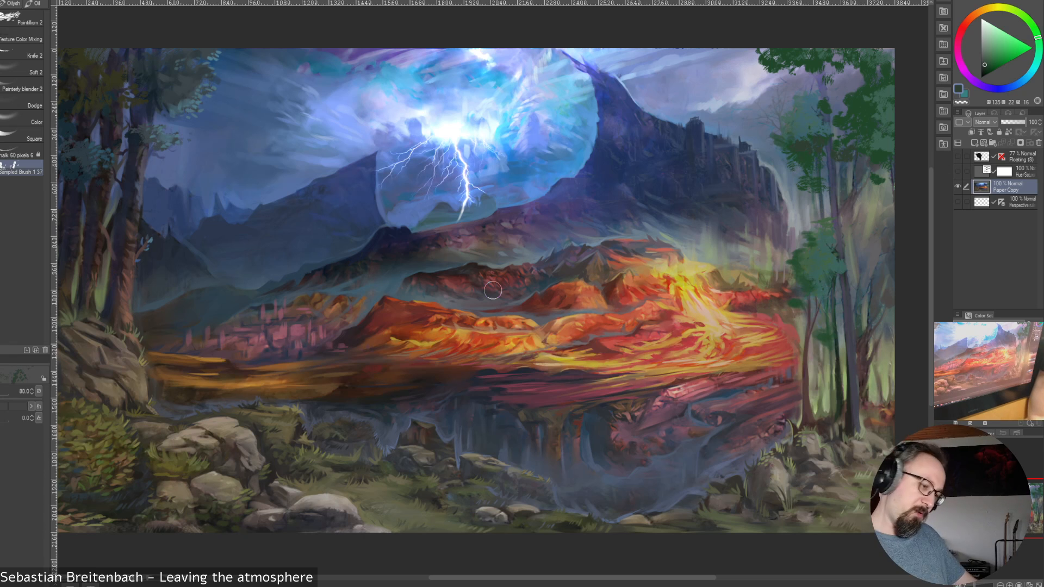
{"action": "left_click_drag", "start_coordinate": [835, 126], "coordinate": [842, 130]}
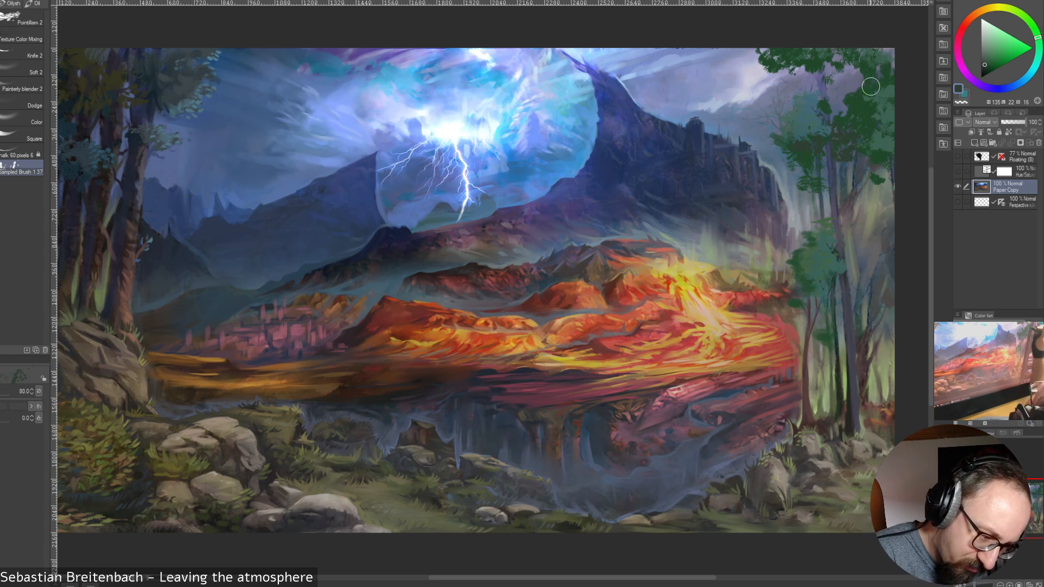
Sample a blue tone near the canopy, lighten it and add blue-green leaf accents at brush size 80
{"action": "left_click", "coordinate": [864, 142], "text": "alt"}
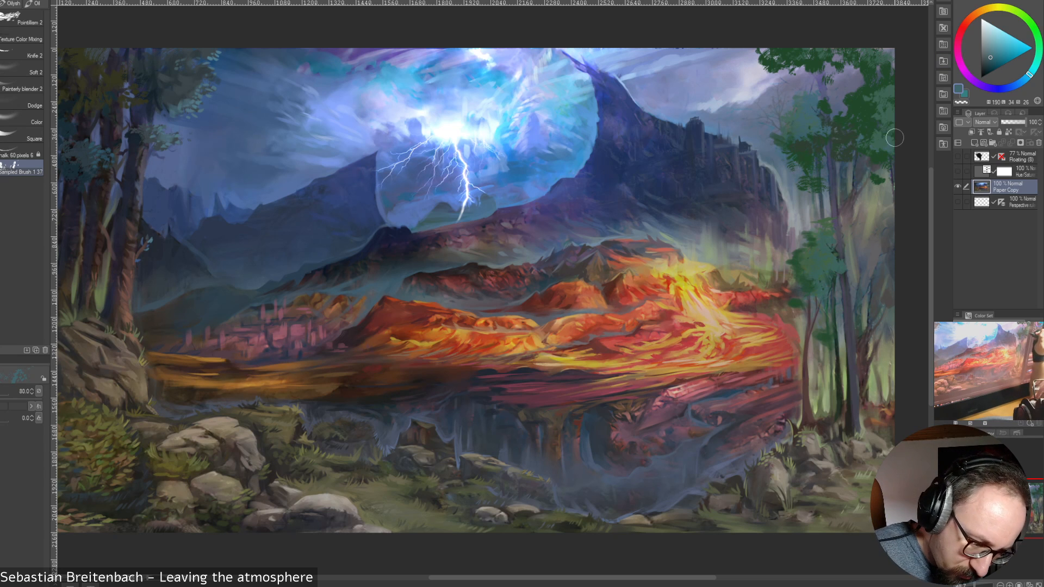
{"action": "left_click", "coordinate": [995, 53]}
{"action": "mouse_move", "coordinate": [882, 129]}
{"action": "left_mouse_down"}
{"action": "mouse_move", "coordinate": [885, 139]}
{"action": "mouse_move", "coordinate": [886, 114]}
{"action": "left_mouse_up"}
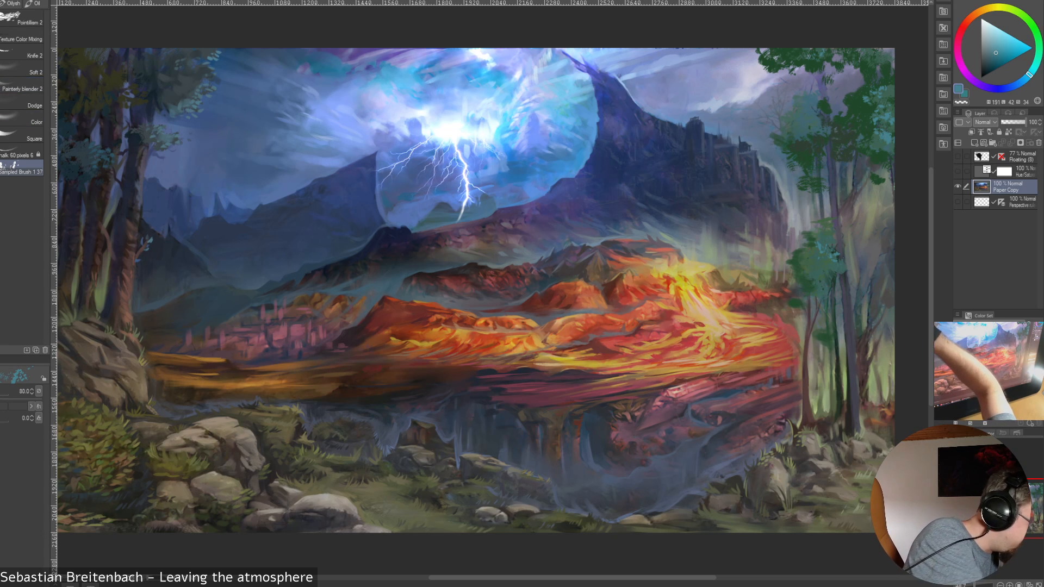
Switch to the finer painting brush and add blue-teal leaf strokes to the lower foliage clump, using sizes between 17.5 and 50
{"action": "left_click", "coordinate": [3, 34]}
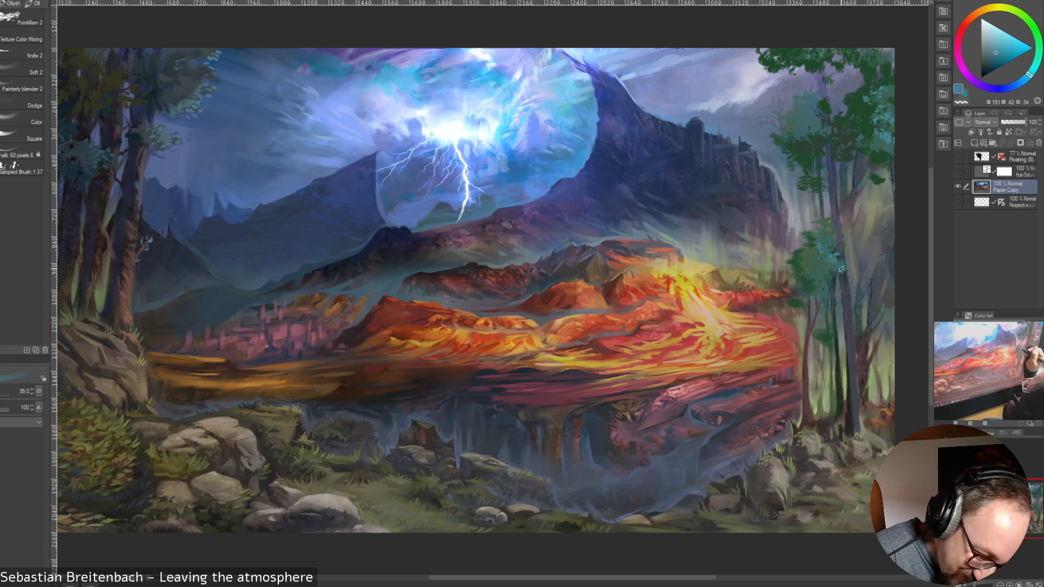
{"action": "key", "text": "bracketleft"}
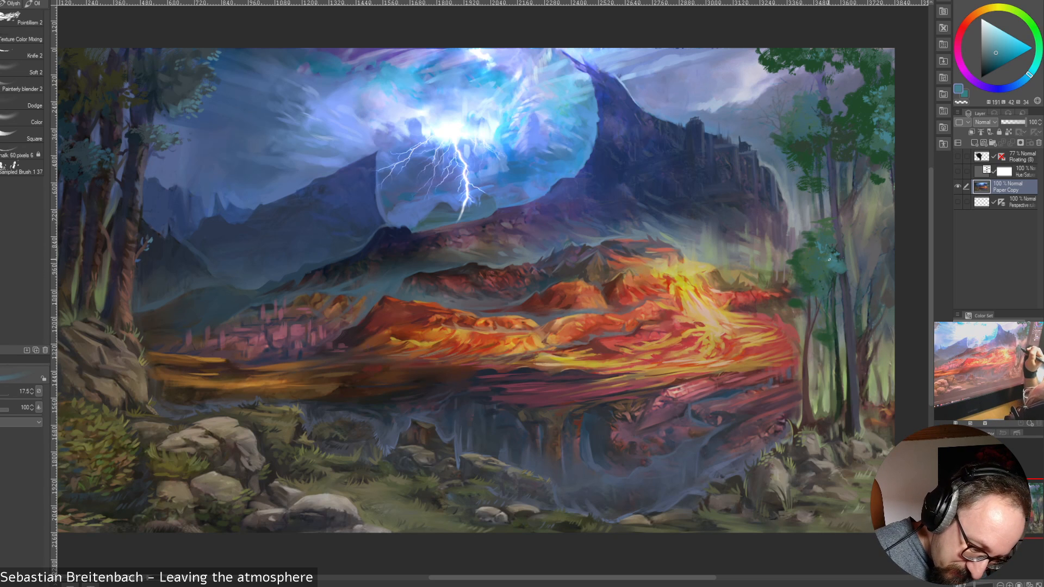
{"action": "key", "text": "bracketright"}
{"action": "key", "text": "bracketright"}
{"action": "key", "text": "bracketright"}
{"action": "key", "text": "bracketright"}
{"action": "key", "text": "bracketright"}
{"action": "key", "text": "bracketright"}
{"action": "key", "text": "bracketright"}
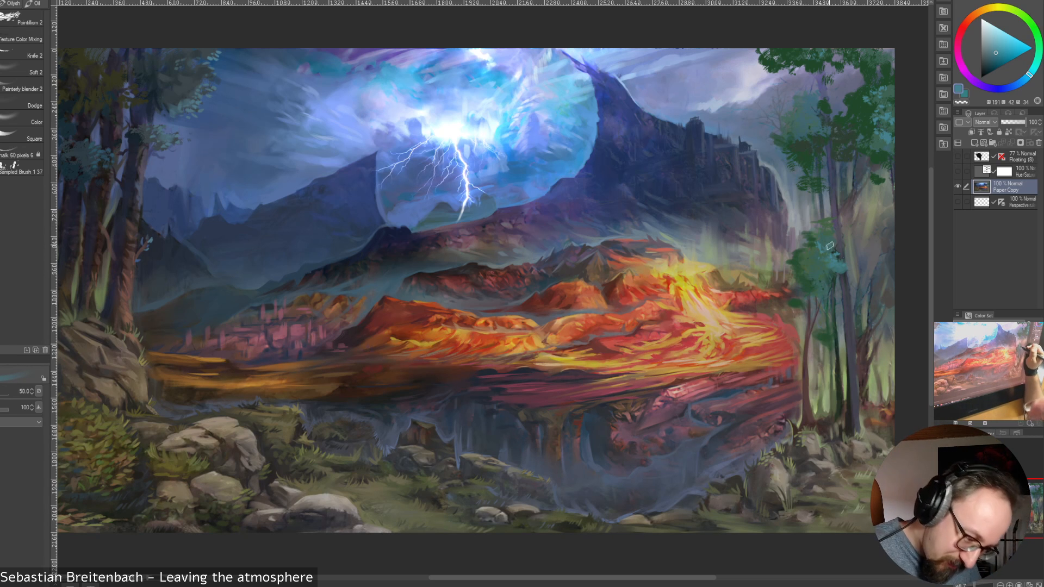
{"action": "key", "text": "bracketleft"}
{"action": "key", "text": "bracketleft"}
{"action": "key", "text": "bracketleft"}
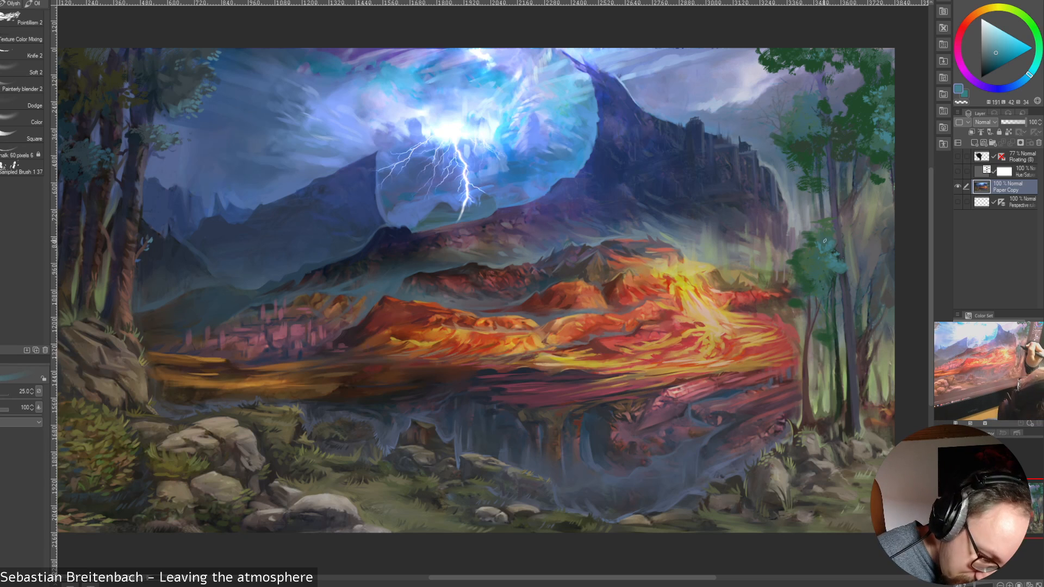
{"action": "key", "text": "bracketright"}
{"action": "key", "text": "bracketright"}
{"action": "key", "text": "bracketright"}
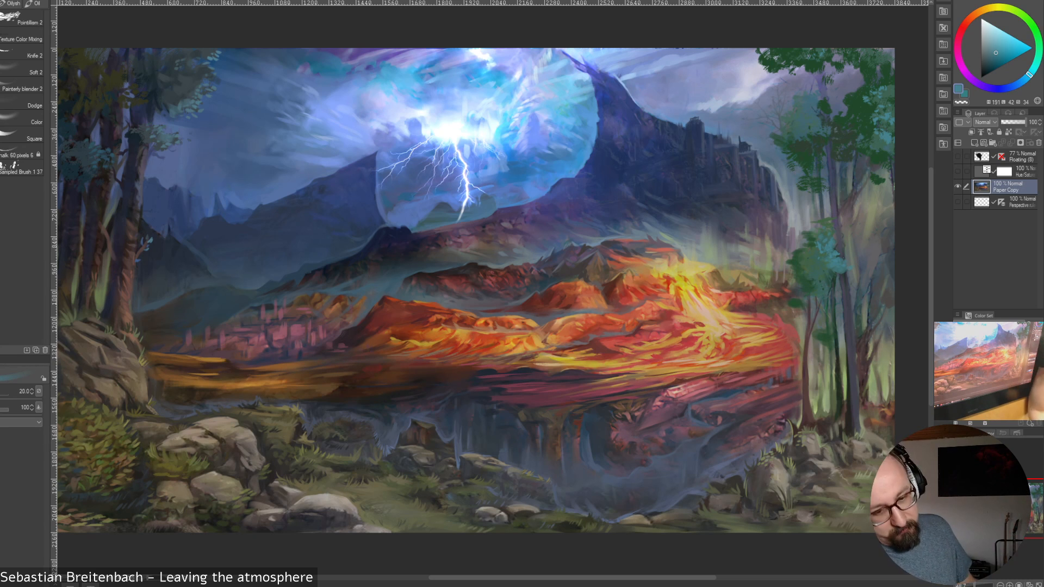
Shape the lower foliage clump's edge beside the tall trunk with sampled teal and green at brush sizes 20 and 17.5
{"action": "left_click", "coordinate": [836, 275], "text": "alt"}
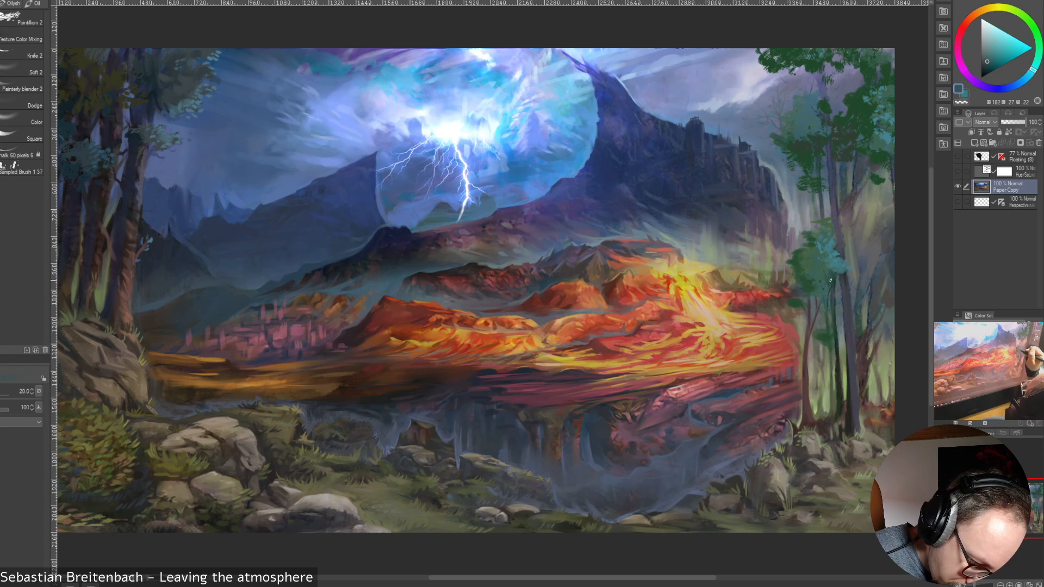
{"action": "left_click", "coordinate": [837, 262], "text": "alt"}
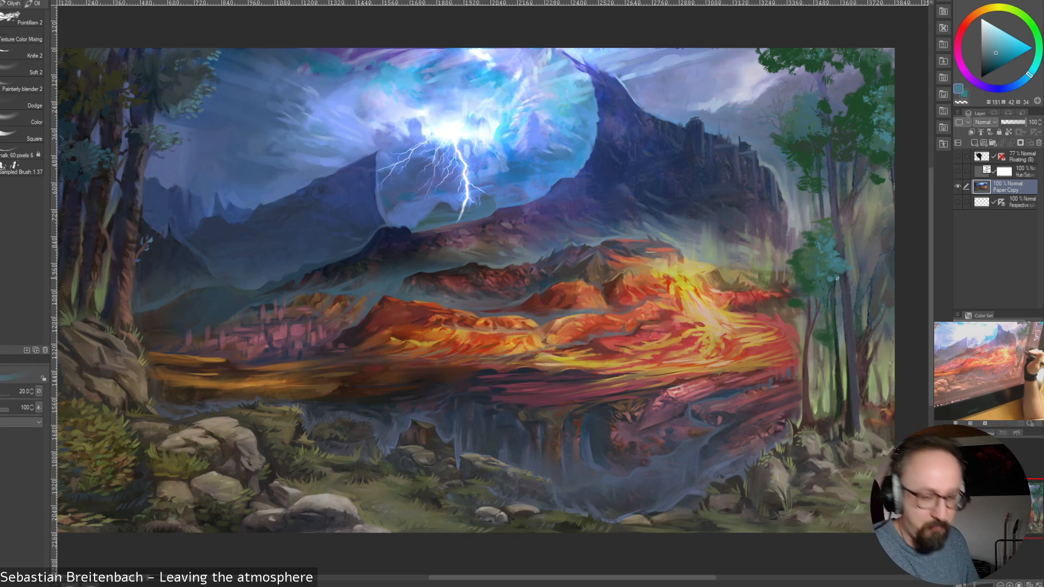
{"action": "key", "text": "bracketleft"}
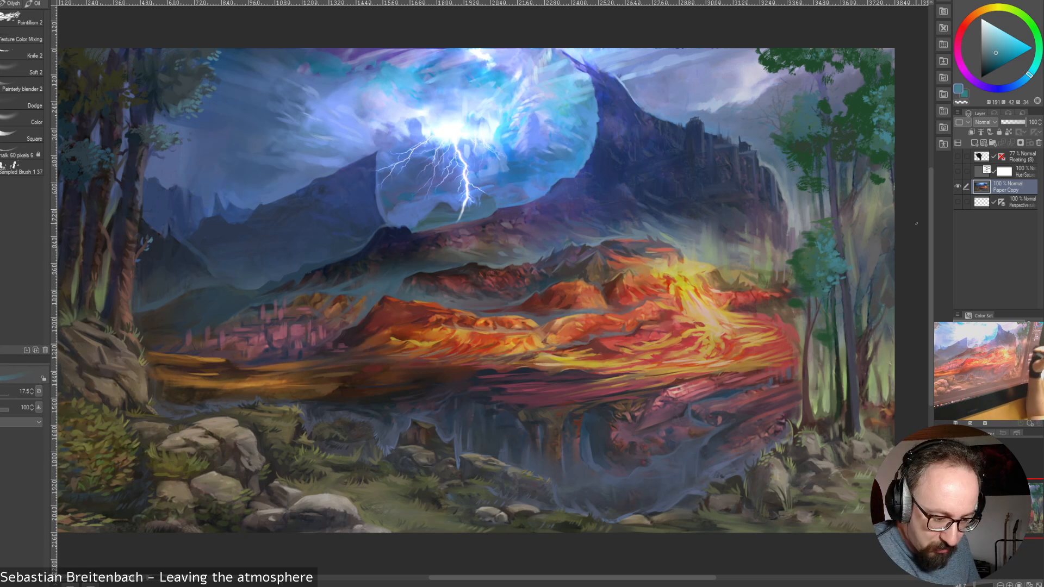
{"action": "left_click", "coordinate": [825, 292], "text": "alt"}
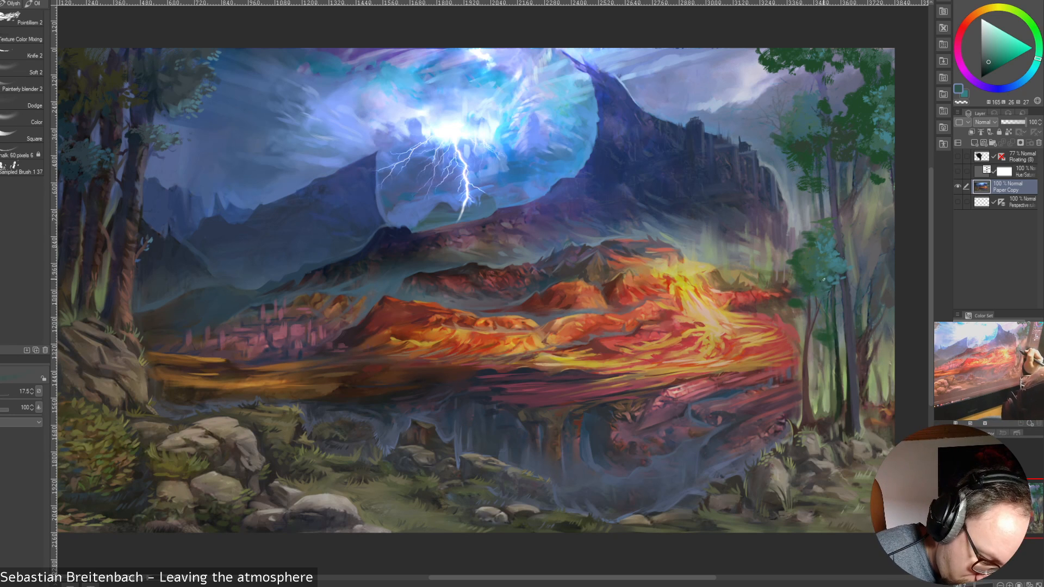
{"action": "left_click", "coordinate": [848, 265], "text": "alt"}
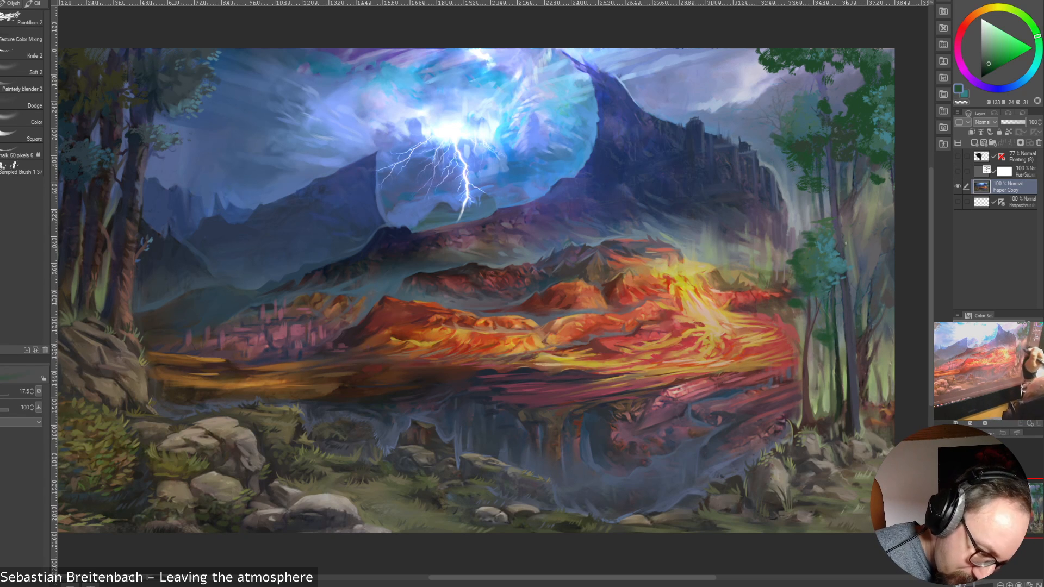
Define the slim trunk and branches beneath the lower foliage clump with a sampled dark tone at brush sizes 35, 17.5 and 15
{"action": "key", "text": "bracketright"}
{"action": "key", "text": "bracketright"}
{"action": "key", "text": "bracketright"}
{"action": "key", "text": "bracketright"}
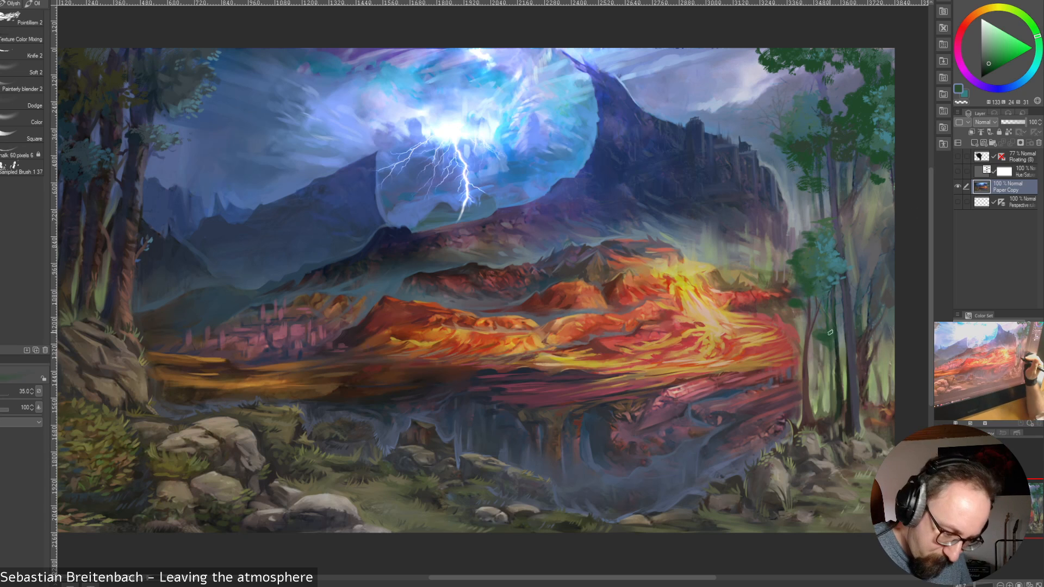
{"action": "left_click", "coordinate": [833, 325], "text": "alt"}
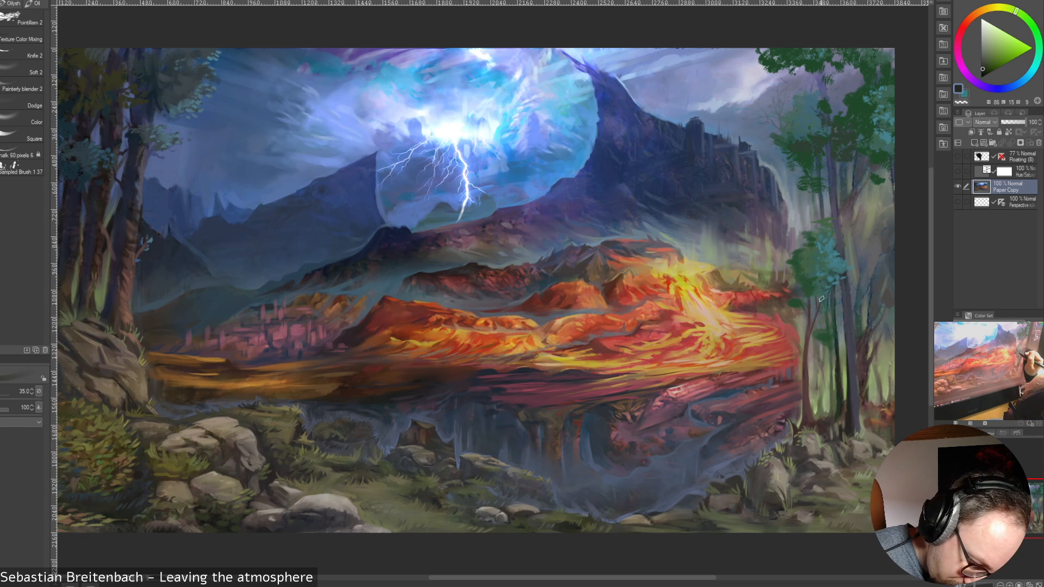
{"action": "left_click_drag", "start_coordinate": [823, 298], "coordinate": [815, 317]}
{"action": "key", "text": "bracketleft"}
{"action": "key", "text": "bracketleft"}
{"action": "key", "text": "bracketleft"}
{"action": "key", "text": "bracketleft"}
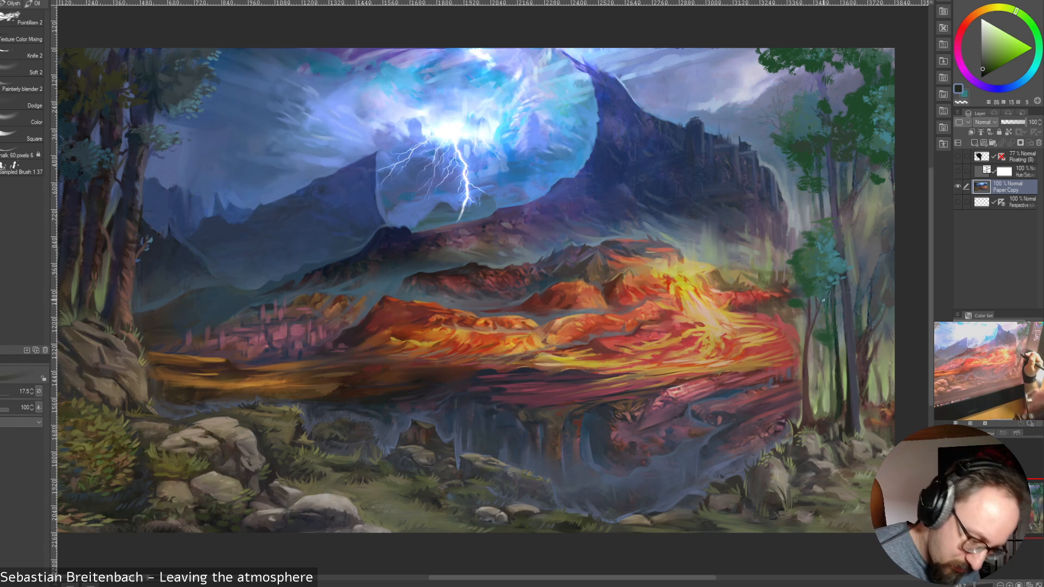
{"action": "key", "text": "bracketleft"}
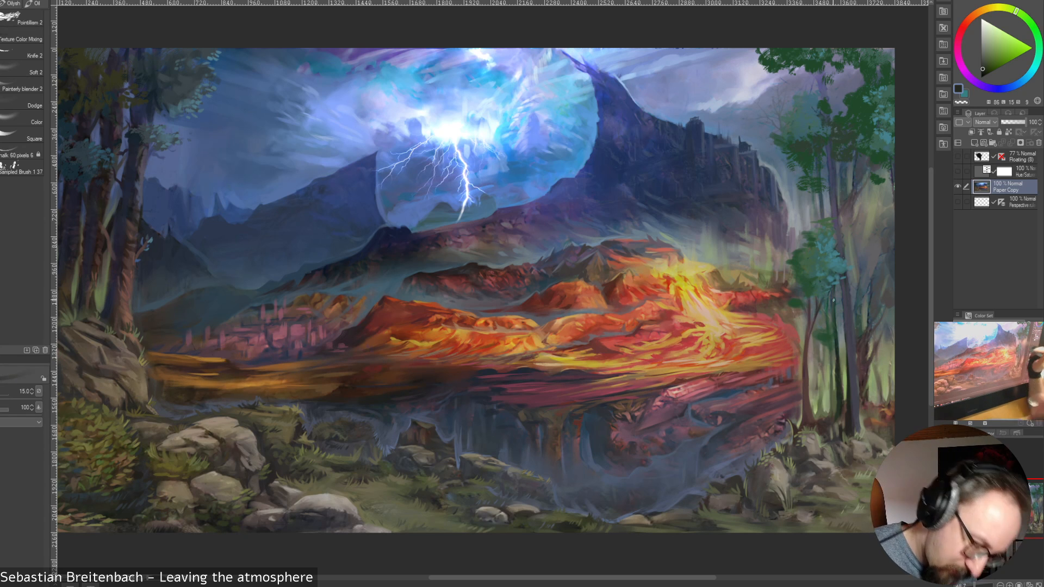
Strengthen the base of the slim trunk beside the tall trunk with sampled dark reddish brown at brush sizes 45, 25 and 30
{"action": "left_click", "coordinate": [863, 376], "text": "alt"}
{"action": "key", "text": "bracketright"}
{"action": "key", "text": "bracketright"}
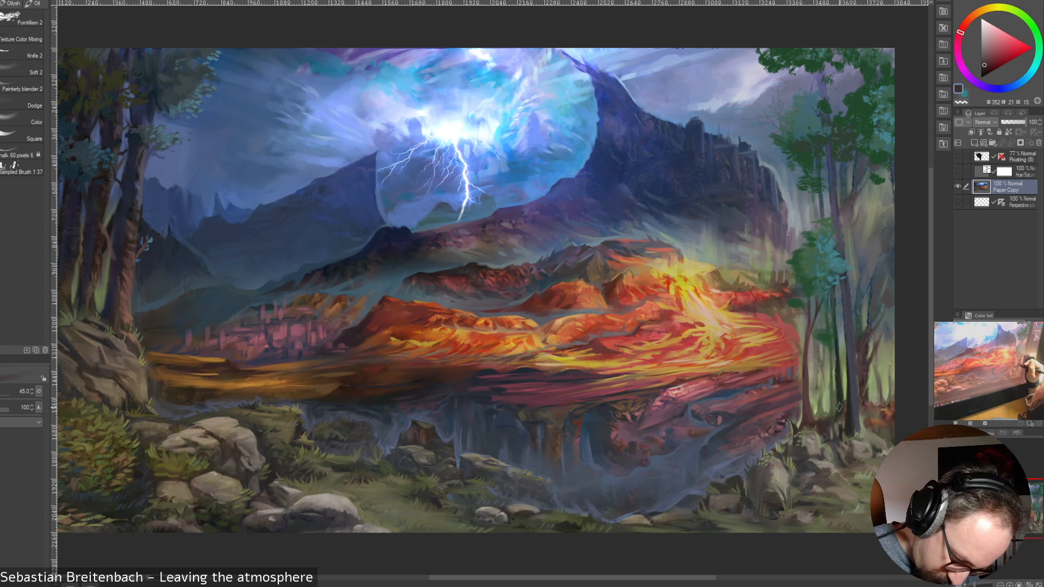
{"action": "left_click_drag", "start_coordinate": [839, 367], "coordinate": [839, 408]}
{"action": "key", "text": "bracketleft"}
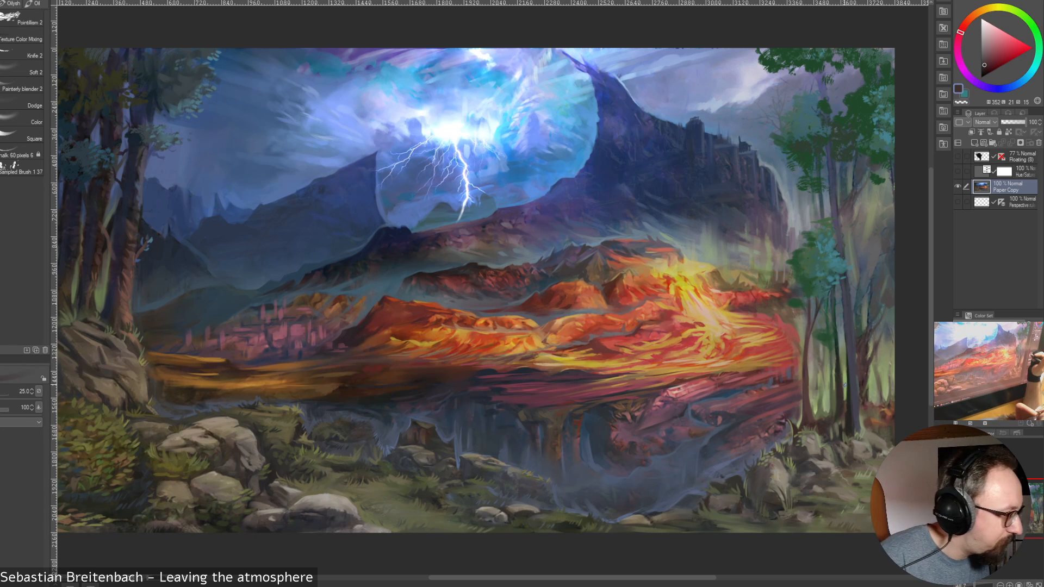
{"action": "key", "text": "bracketright"}
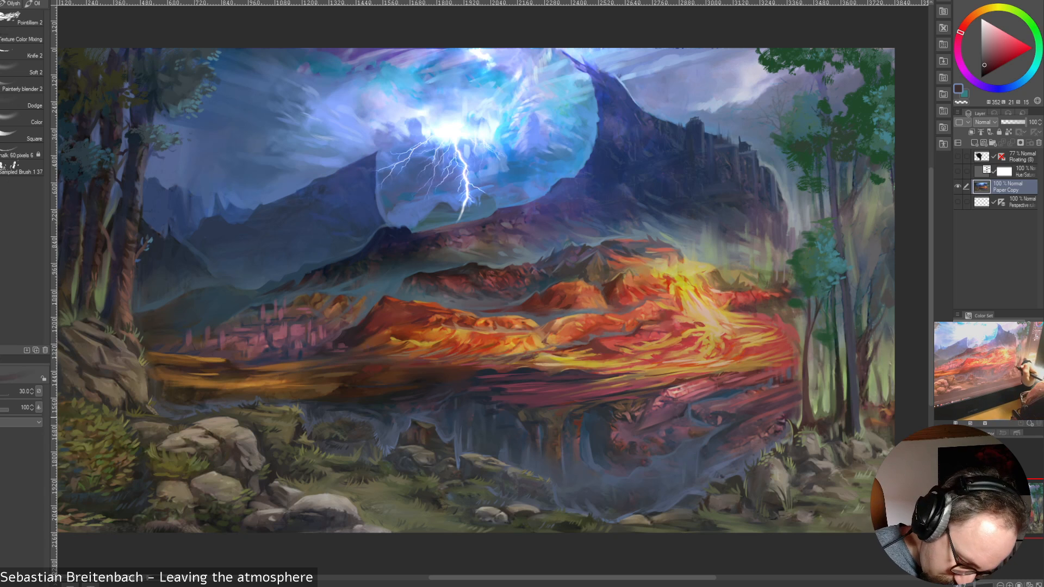
{"action": "left_click", "coordinate": [842, 410], "text": "alt"}
{"action": "left_click_drag", "start_coordinate": [842, 399], "coordinate": [838, 422]}
{"action": "left_click_drag", "start_coordinate": [840, 407], "coordinate": [841, 418]}
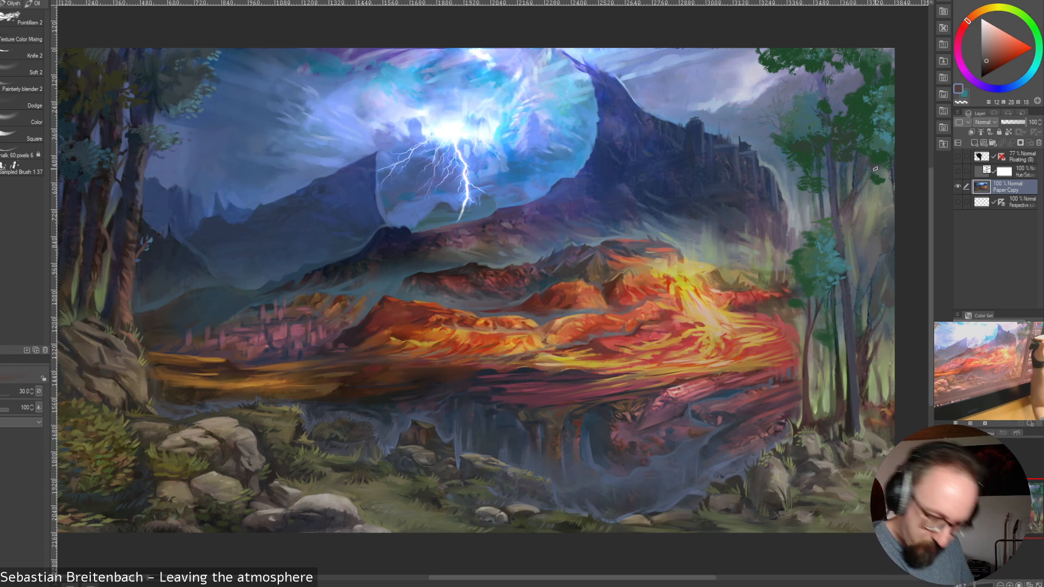
Add slightly lighter reddish-brown accents to the lower part of the tall trunk at brush sizes 17.5 and 10
{"action": "key", "text": "bracketleft"}
{"action": "key", "text": "bracketleft"}
{"action": "key", "text": "bracketleft"}
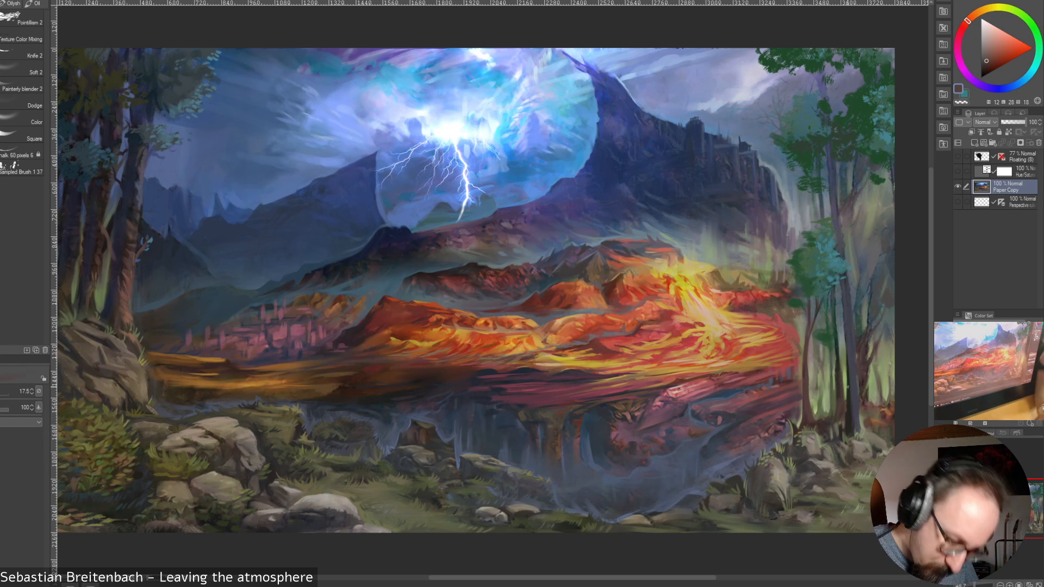
{"action": "key", "text": "bracketleft"}
{"action": "left_click", "coordinate": [988, 54]}
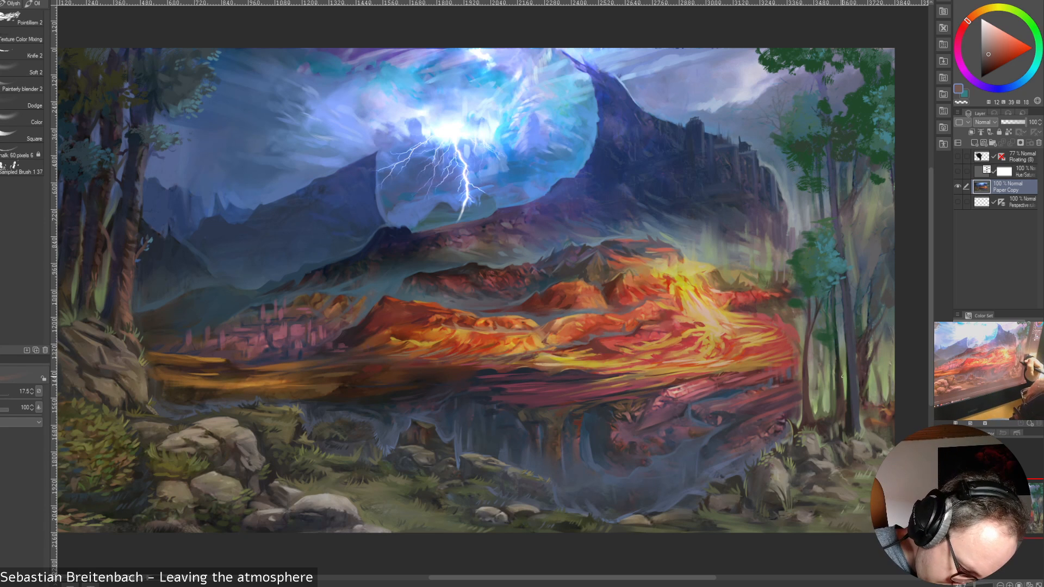
{"action": "key", "text": "bracketright"}
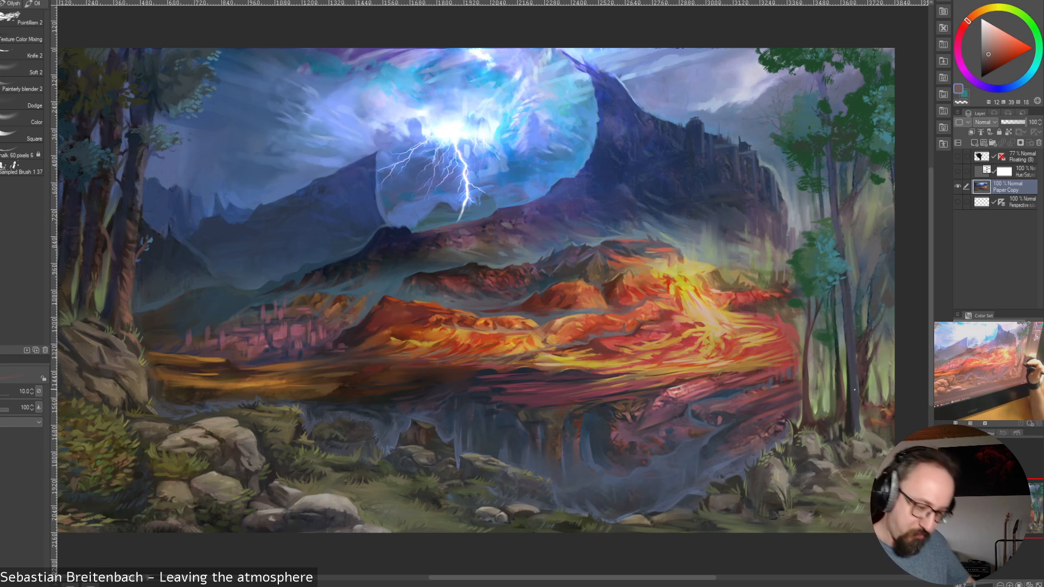
{"action": "key", "text": "bracketright"}
{"action": "key", "text": "bracketright"}
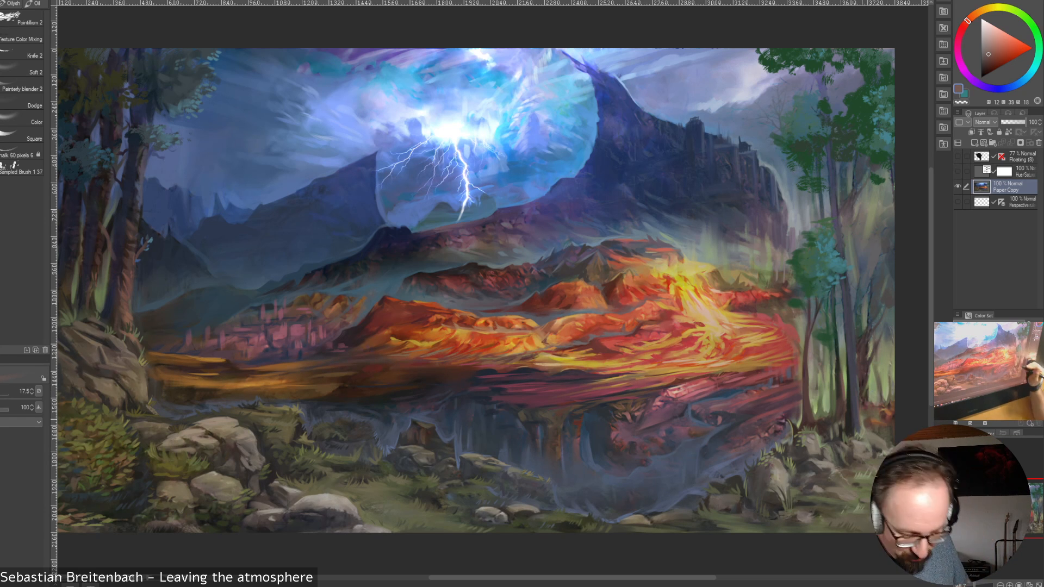
Refine the base of the tall trunk with sampled dark blue-violet at brush sizes 12.5 and 17.5
{"action": "left_click", "coordinate": [855, 409], "text": "alt"}
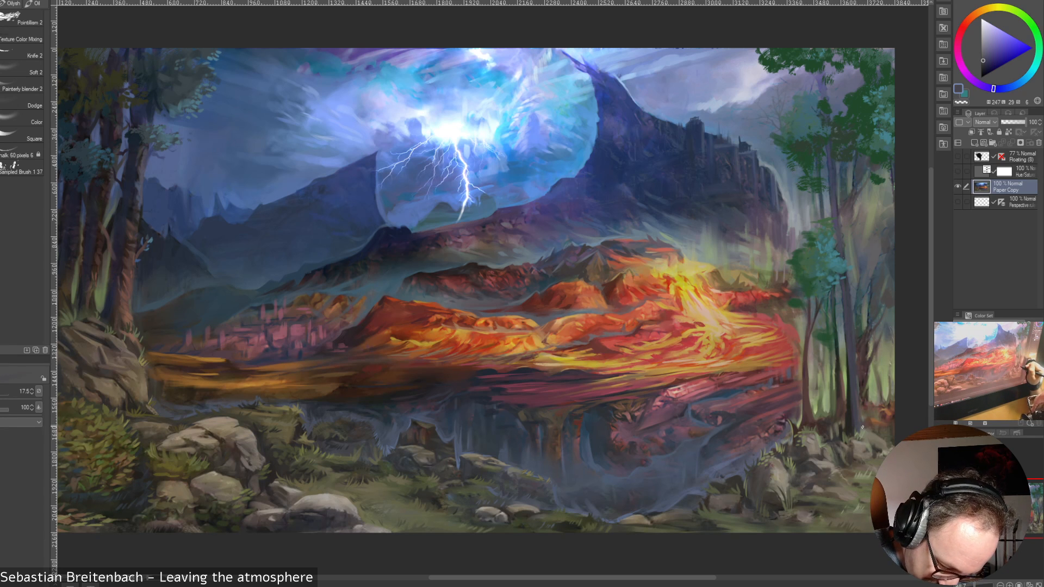
{"action": "key", "text": "bracketleft"}
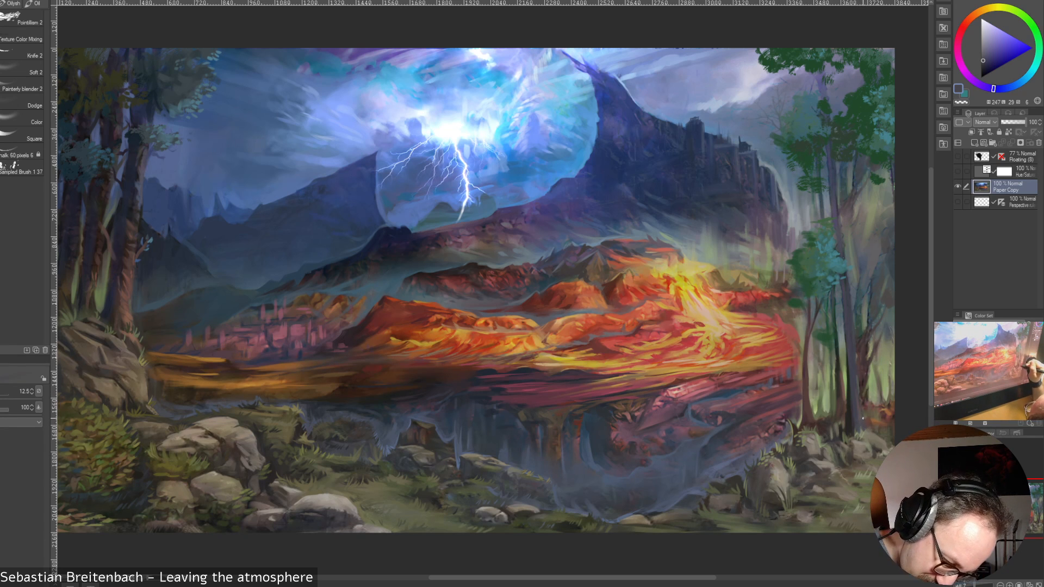
{"action": "key", "text": "bracketright"}
{"action": "key", "text": "bracketright"}
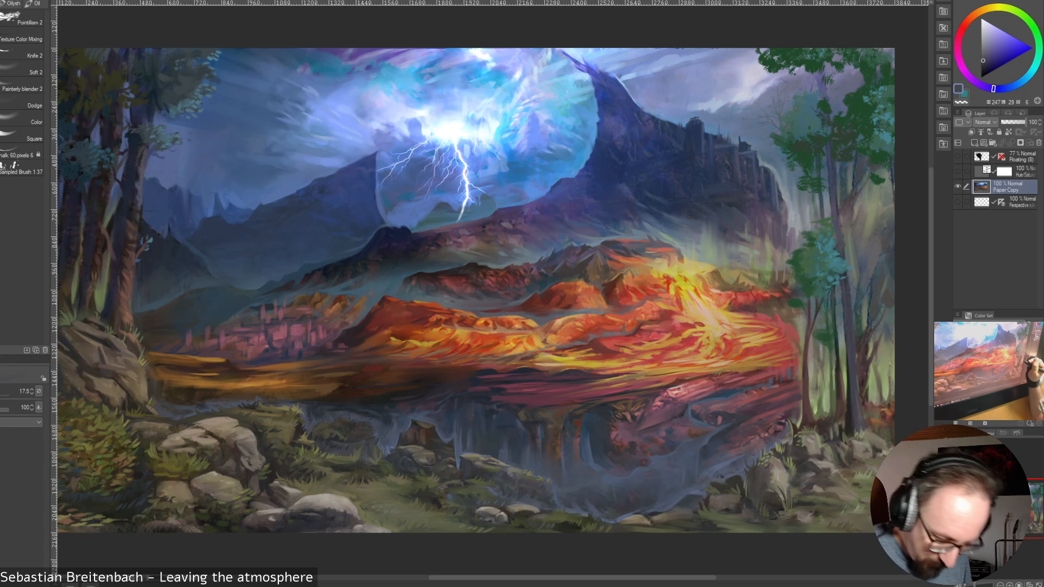
Paint sampled yellow-green into the background along the outer side of the tall trunk, varying the brush size from 17.5 down to 12.5
{"action": "left_click", "coordinate": [865, 363], "text": "alt"}
{"action": "left_click", "coordinate": [868, 385], "text": "alt"}
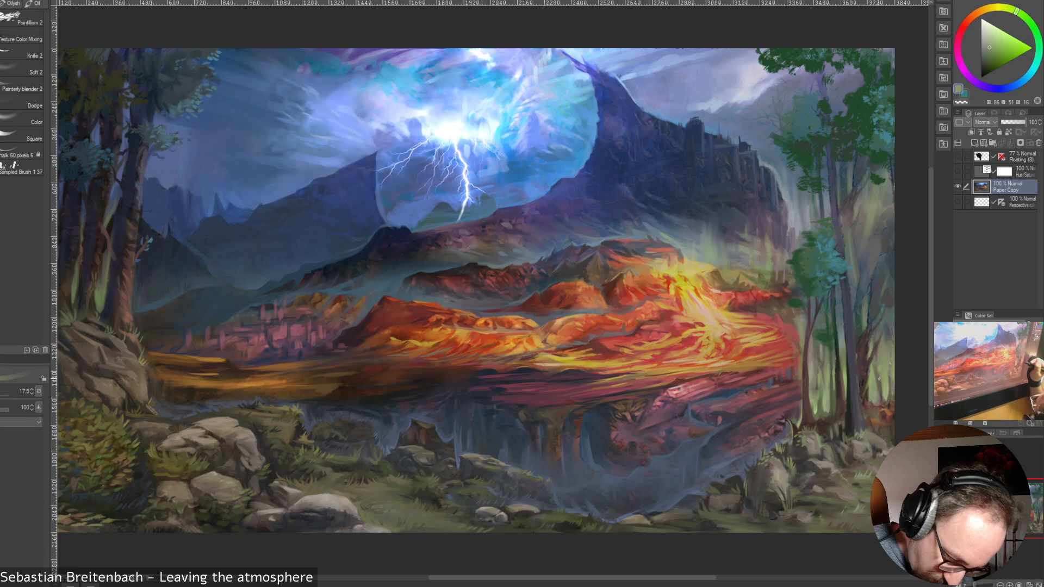
{"action": "key", "text": "bracketright"}
{"action": "key", "text": "bracketright"}
{"action": "key", "text": "bracketright"}
{"action": "key", "text": "bracketright"}
{"action": "key", "text": "bracketright"}
{"action": "key", "text": "bracketright"}
{"action": "key", "text": "bracketright"}
{"action": "left_click_drag", "start_coordinate": [864, 360], "coordinate": [860, 402]}
{"action": "key", "text": "bracketleft"}
{"action": "key", "text": "bracketleft"}
{"action": "key", "text": "bracketleft"}
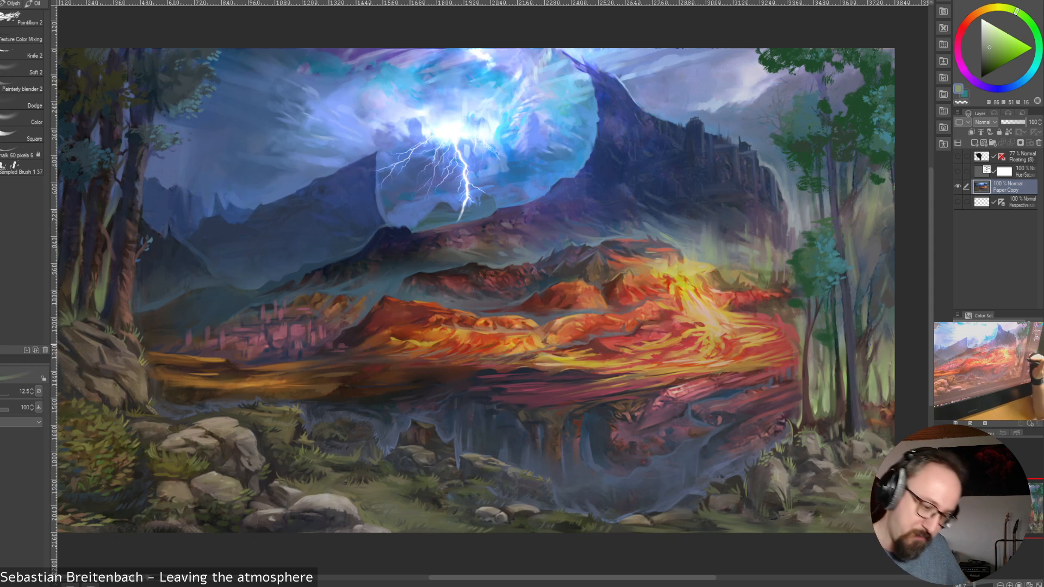
Refine the tall trunk's outer edge and nearby branches with sampled dark olive at brush size 12.5 and dark blue at 17.5
{"action": "left_click", "coordinate": [855, 348], "text": "alt"}
{"action": "key", "text": "bracketleft"}
{"action": "key", "text": "bracketleft"}
{"action": "key", "text": "bracketleft"}
{"action": "key", "text": "bracketleft"}
{"action": "key", "text": "bracketleft"}
{"action": "key", "text": "bracketleft"}
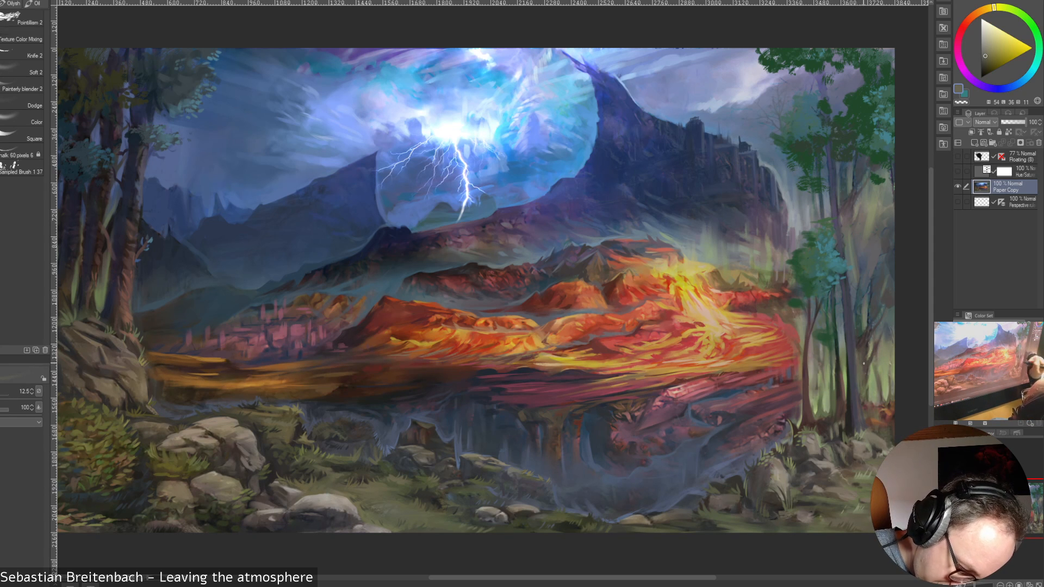
{"action": "left_click", "coordinate": [853, 357], "text": "alt"}
{"action": "key", "text": "bracketright"}
{"action": "key", "text": "bracketright"}
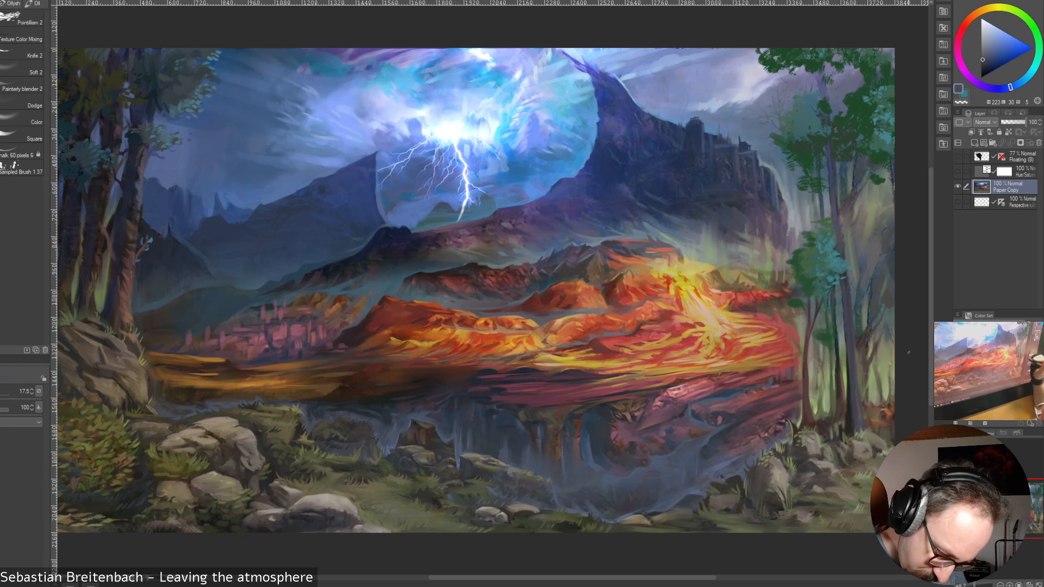
Strengthen the lower part of the tall trunk with sampled dark reddish brown and dark magenta at brush size 35
{"action": "left_click", "coordinate": [849, 375], "text": "alt"}
{"action": "key", "text": "bracketright"}
{"action": "key", "text": "bracketright"}
{"action": "key", "text": "bracketright"}
{"action": "key", "text": "bracketright"}
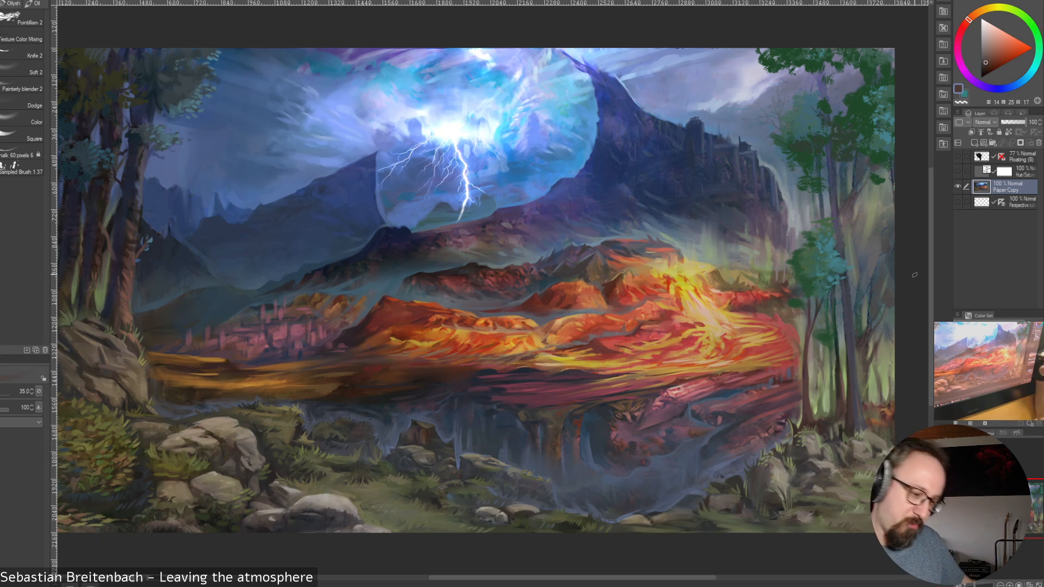
{"action": "left_click", "coordinate": [853, 393], "text": "alt"}
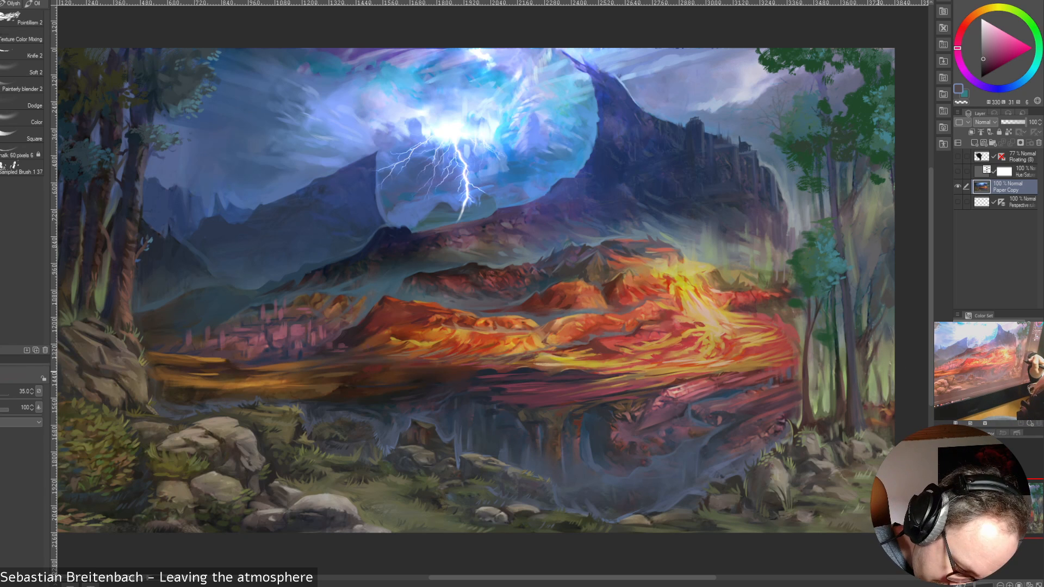
Clean up the tall trunk's outer edge with sampled yellow-green and dark ochre at brush size 30 and dark reddish brown at 20
{"action": "left_click", "coordinate": [878, 356], "text": "alt"}
{"action": "key", "text": "["}
{"action": "left_click_drag", "start_coordinate": [857, 316], "coordinate": [857, 360]}
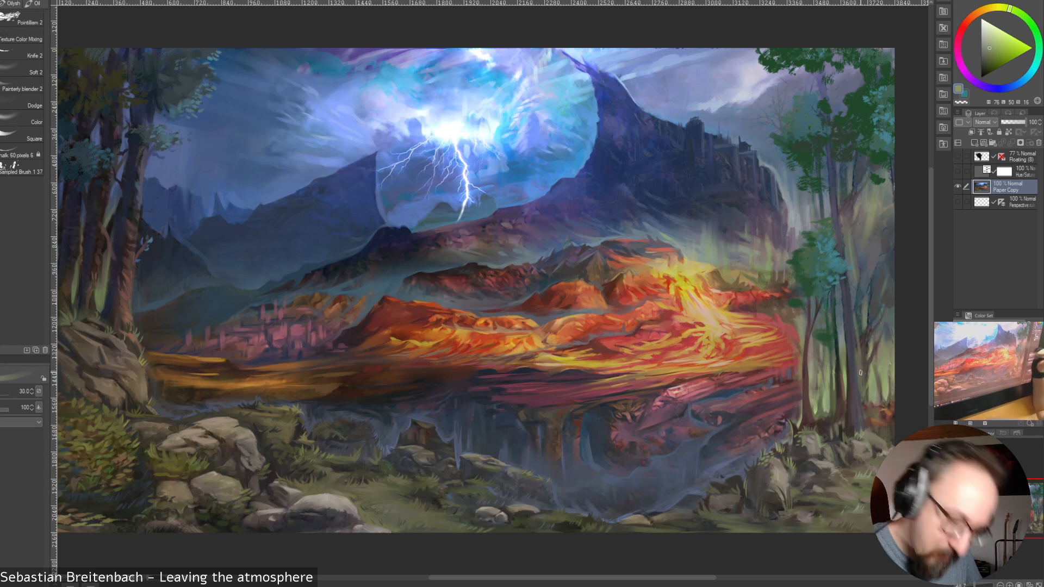
{"action": "left_click", "coordinate": [860, 360], "text": "alt"}
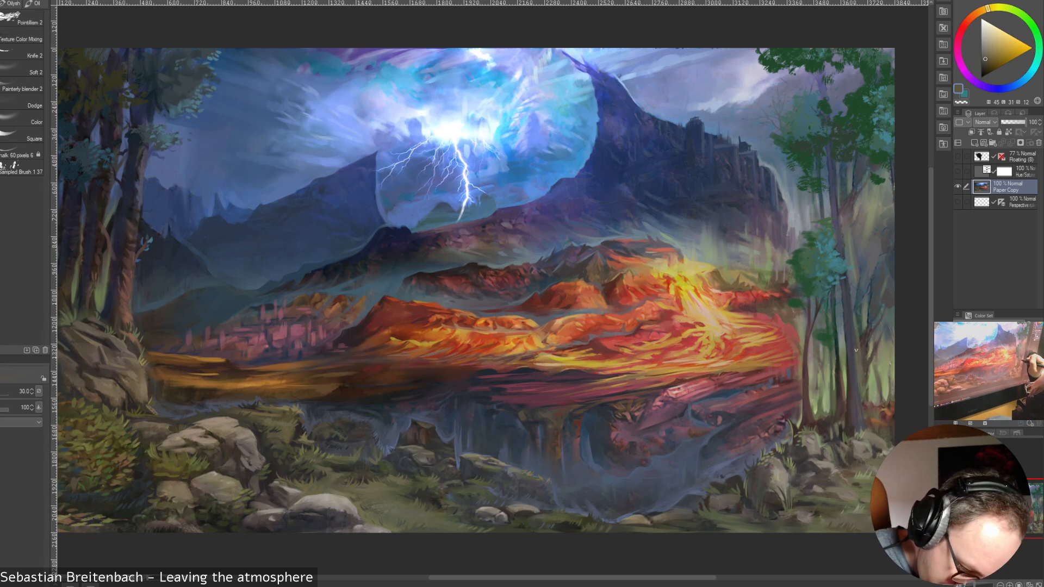
{"action": "left_click", "coordinate": [861, 372], "text": "alt"}
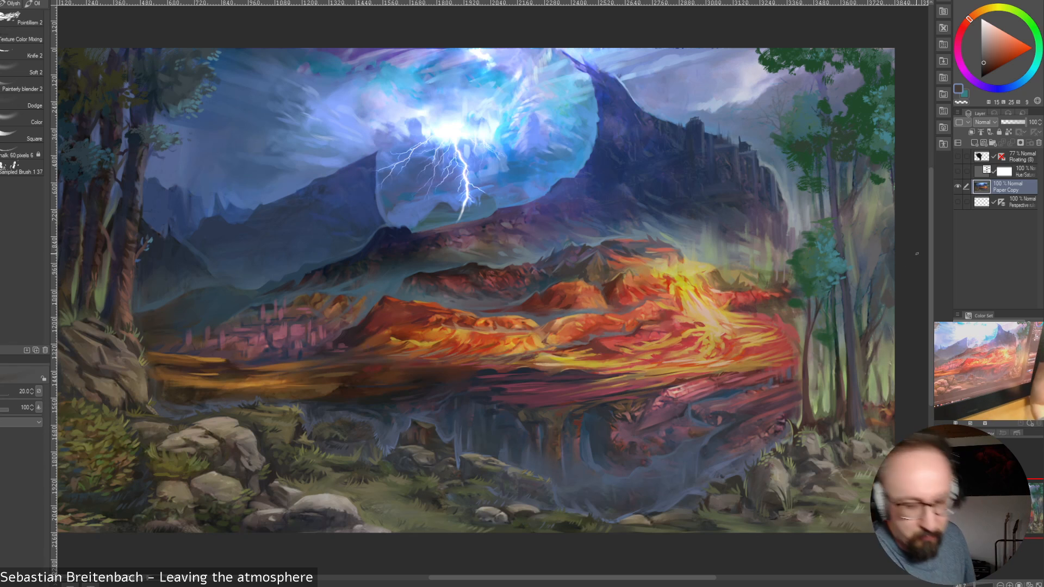
Blend the hazy woodland by the canvas's outer edge with sampled olive, muted green and violet tones at brush size 20
{"action": "left_click", "coordinate": [891, 332], "text": "alt"}
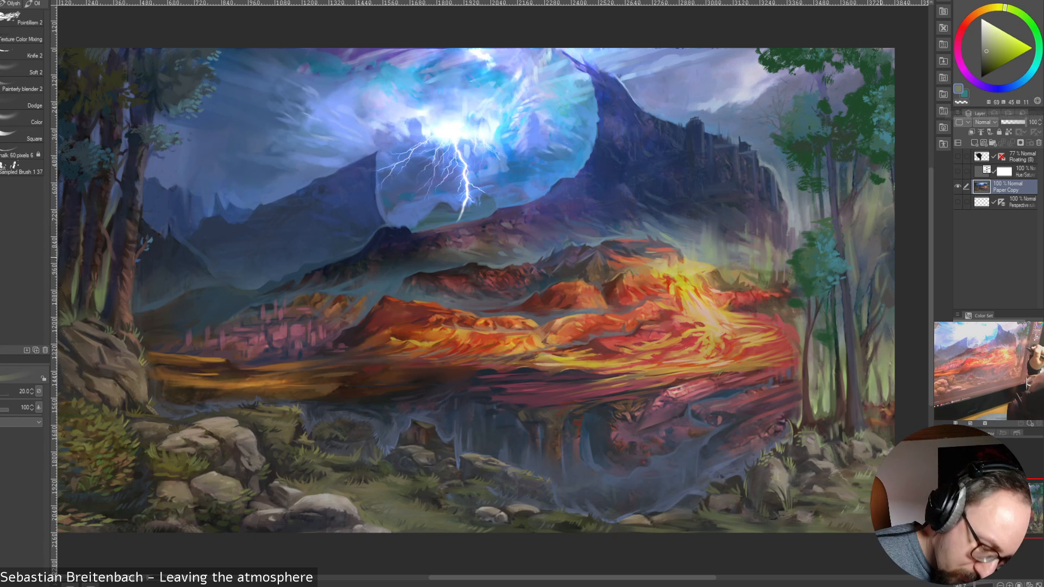
{"action": "left_click", "coordinate": [882, 256], "text": "alt"}
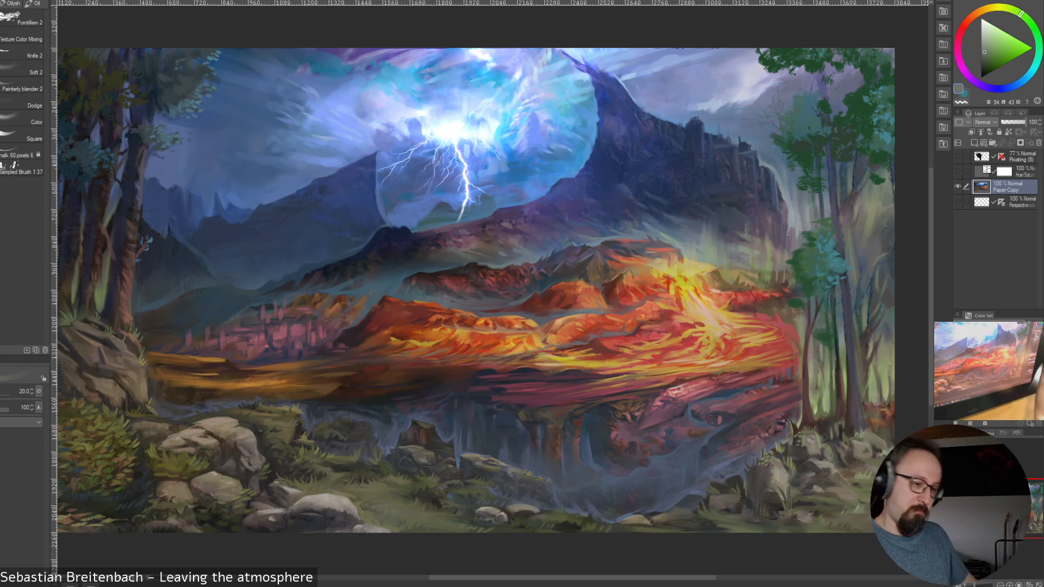
{"action": "left_click", "coordinate": [879, 245], "text": "alt"}
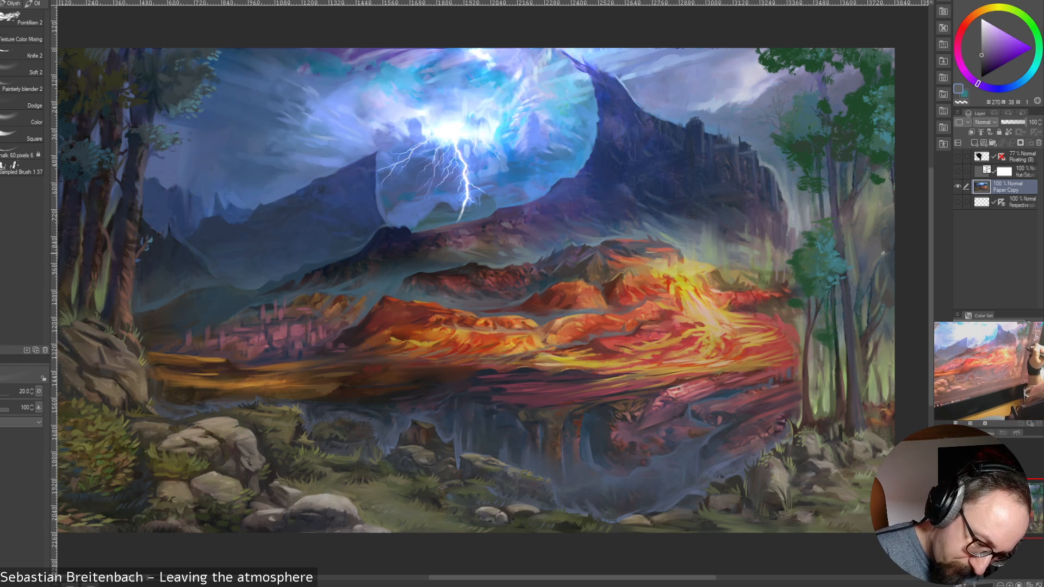
{"action": "left_click", "coordinate": [877, 274], "text": "alt"}
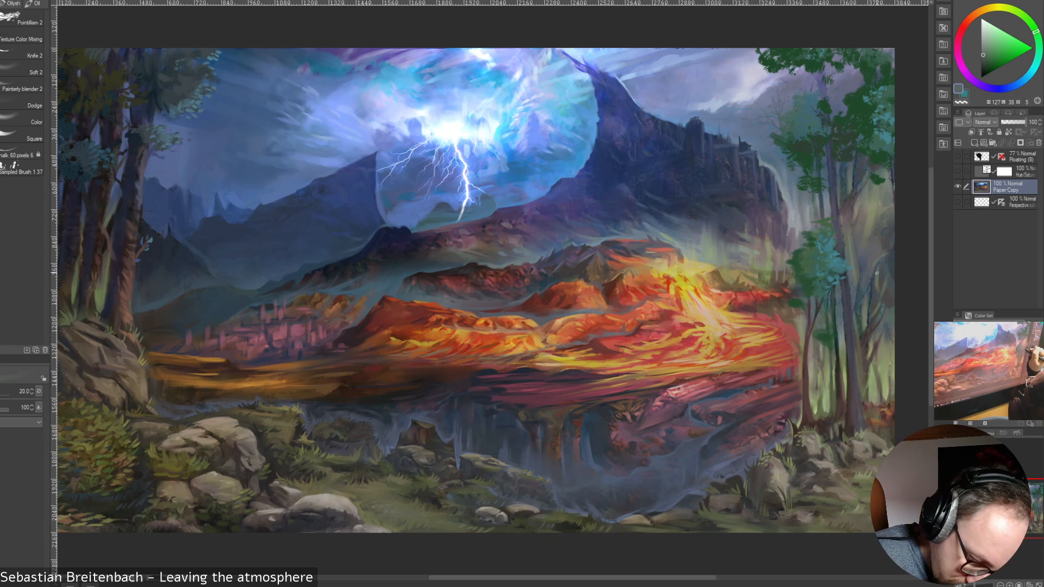
Touch up the middle of the tall trunk with sampled dark blue and blue-violet at brush sizes 20 and 17.5
{"action": "left_click", "coordinate": [852, 298], "text": "alt"}
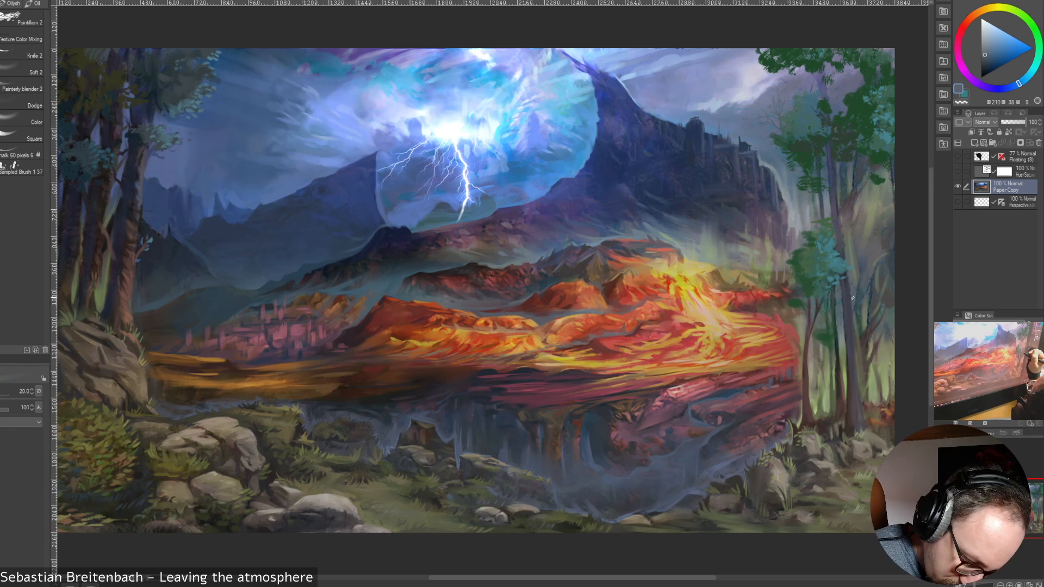
{"action": "left_click", "coordinate": [855, 328], "text": "alt"}
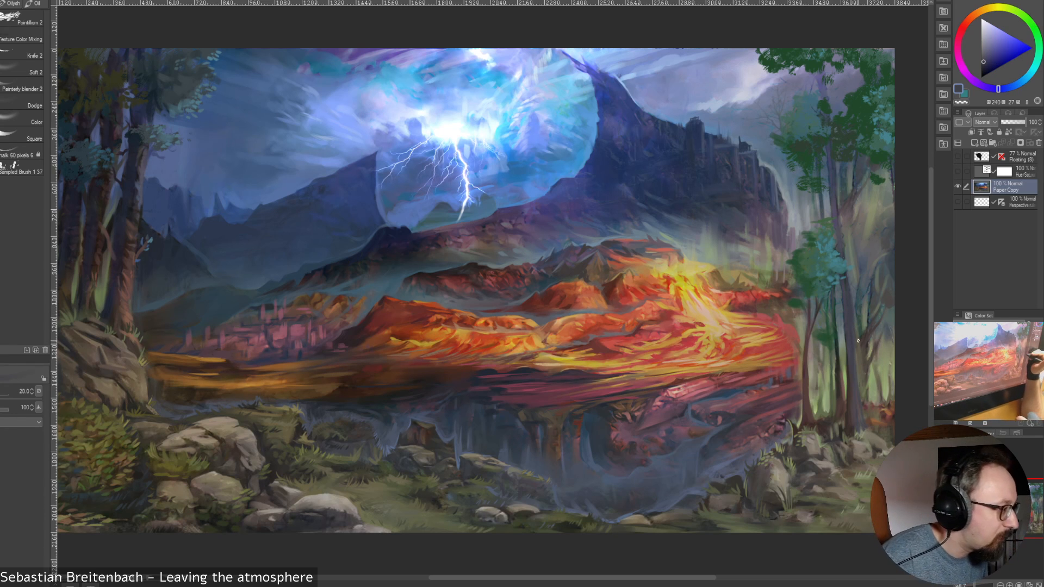
{"action": "key", "text": "bracketleft"}
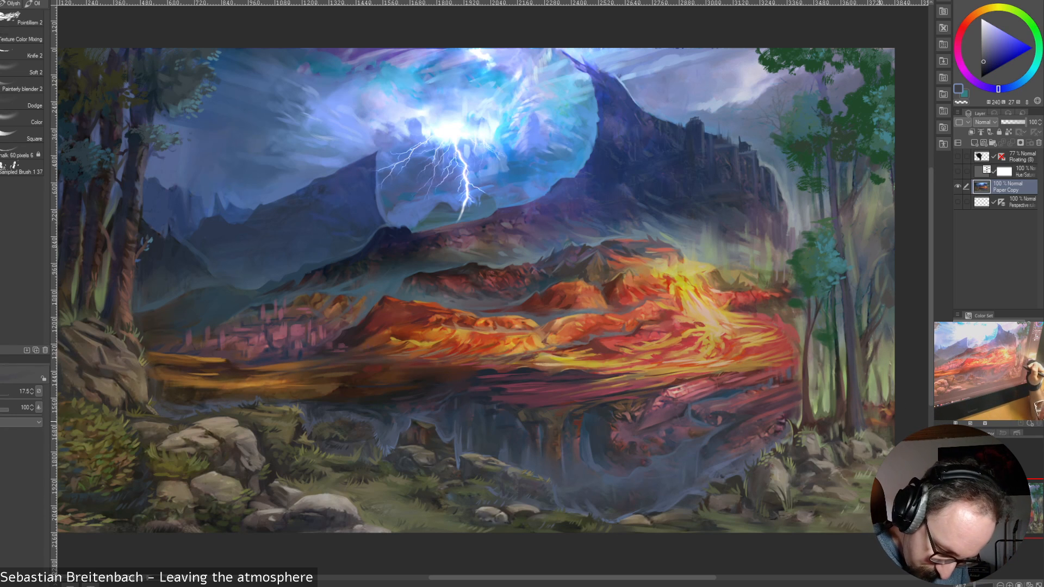
Detail the undergrowth at the tall trunk's base with sampled warm brown and dark ochre at brush sizes 17.5, 12.5 and 15
{"action": "left_click", "coordinate": [872, 420], "text": "alt"}
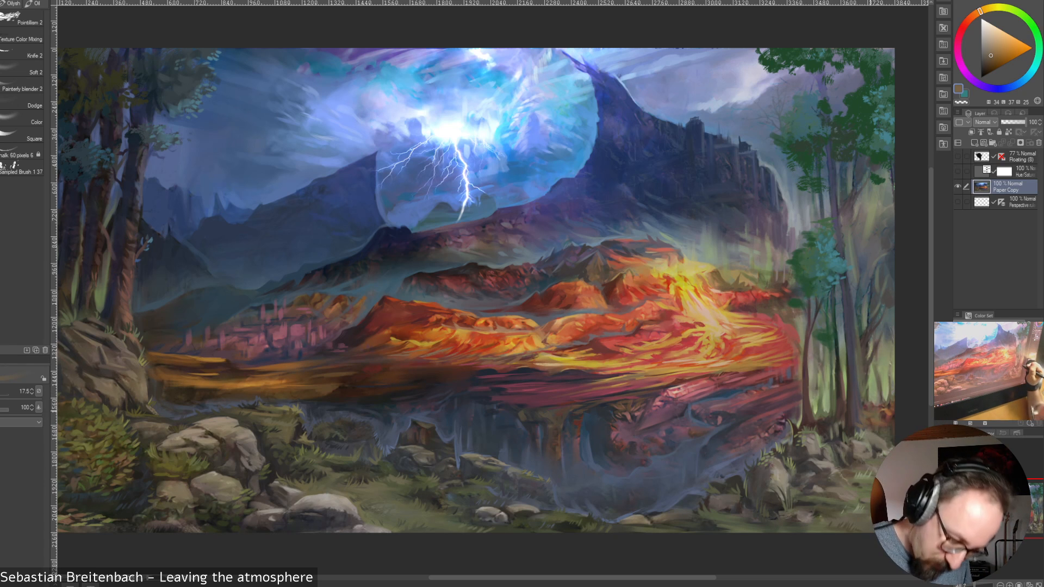
{"action": "left_click", "coordinate": [849, 417], "text": "alt"}
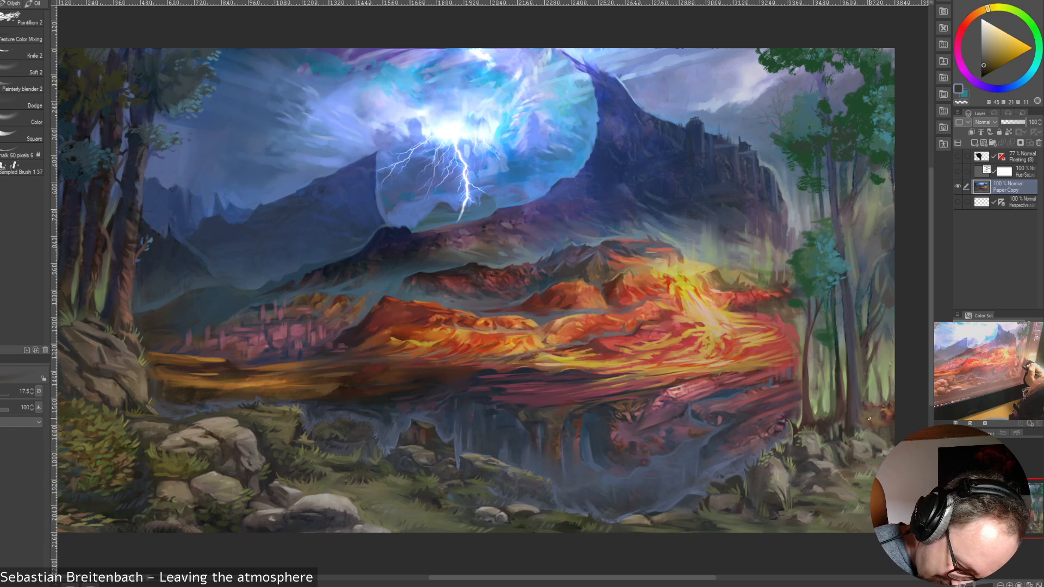
{"action": "key", "text": "bracketleft"}
{"action": "key", "text": "bracketleft"}
{"action": "key", "text": "bracketleft"}
{"action": "key", "text": "bracketleft"}
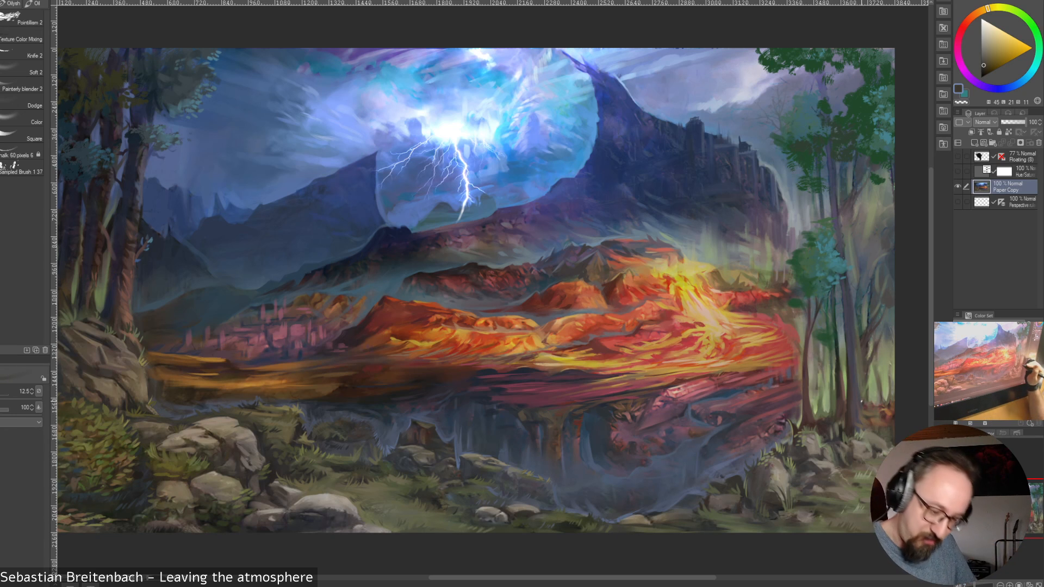
{"action": "key", "text": "bracketright"}
{"action": "key", "text": "bracketright"}
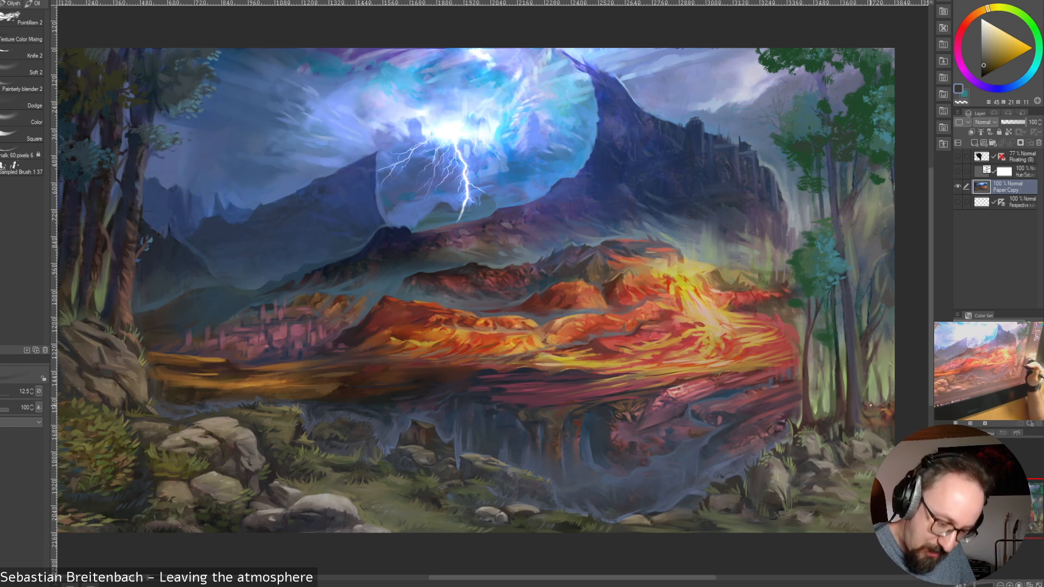
{"action": "key", "text": "bracketright"}
{"action": "key", "text": "bracketright"}
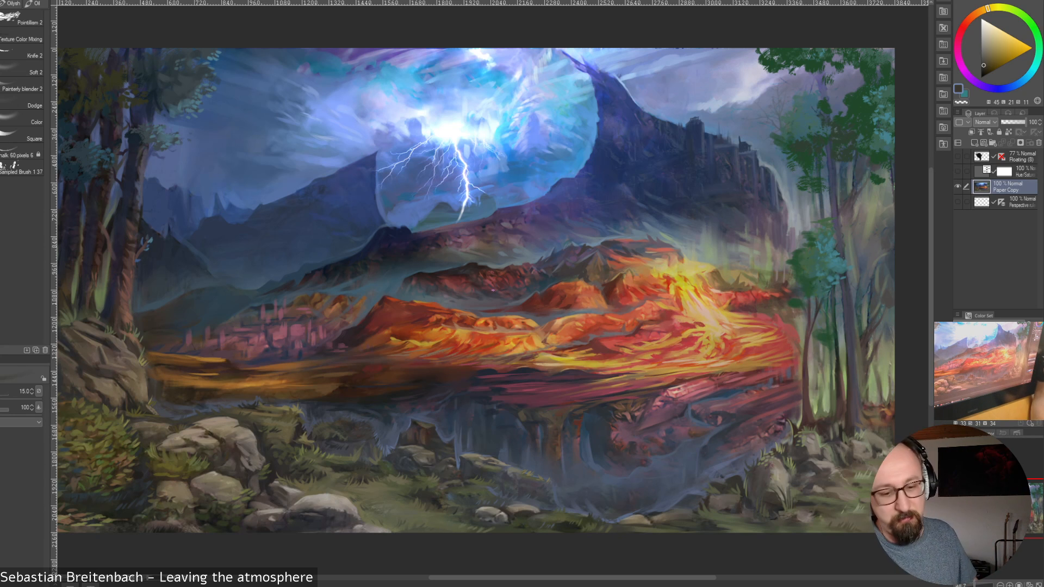
Paint the undergrowth beyond the tall trunk with sampled green at brush size 45 and ochre brown at 17.5
{"action": "key", "text": "bracketright"}
{"action": "key", "text": "bracketright"}
{"action": "key", "text": "bracketright"}
{"action": "key", "text": "bracketright"}
{"action": "key", "text": "bracketright"}
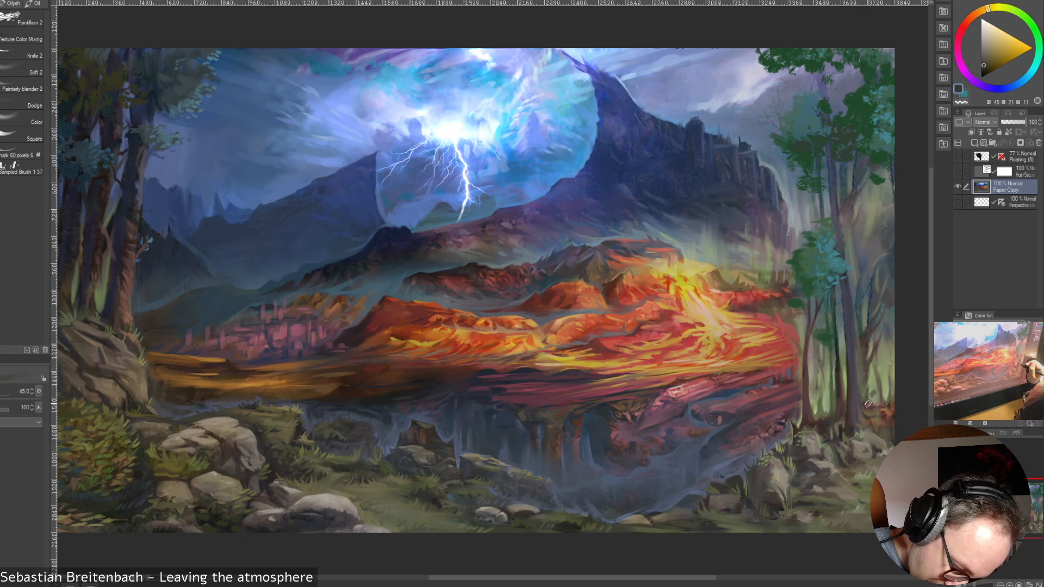
{"action": "left_click", "coordinate": [878, 389], "text": "alt"}
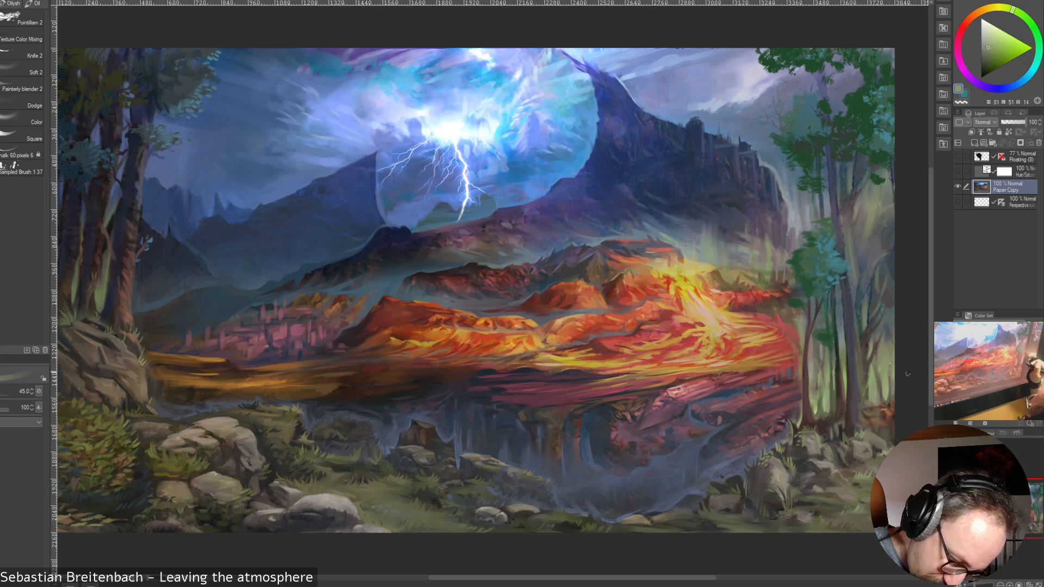
{"action": "left_click", "coordinate": [882, 405], "text": "alt"}
{"action": "key", "text": "bracketleft"}
{"action": "key", "text": "bracketleft"}
{"action": "key", "text": "bracketleft"}
{"action": "key", "text": "bracketleft"}
{"action": "key", "text": "bracketleft"}
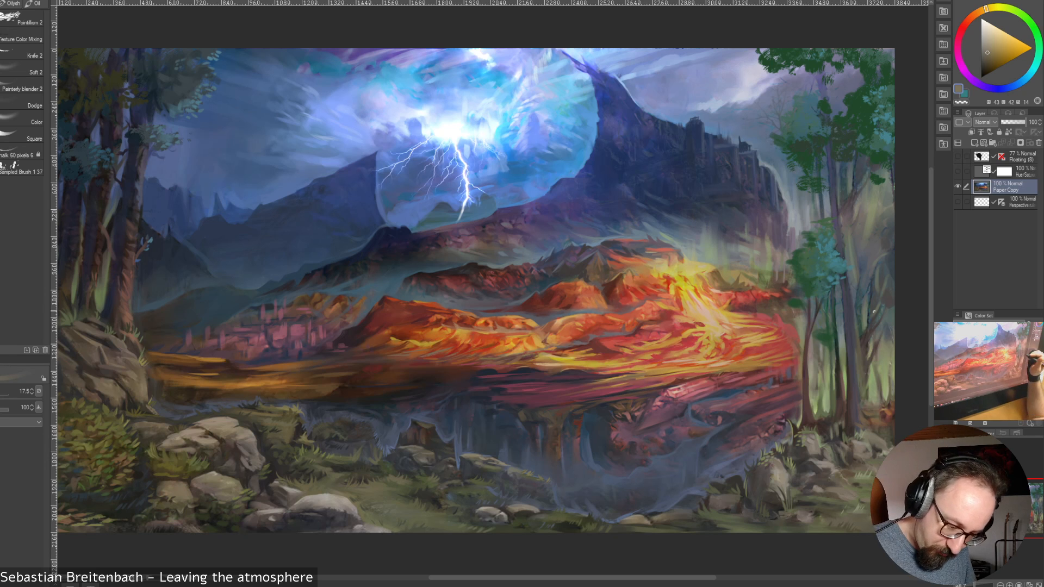
Refine the lower part of the right-hand tall trunk with sampled blue-violet and warm reddish brown at brush size 17.5
{"action": "left_click", "coordinate": [849, 325], "text": "alt"}
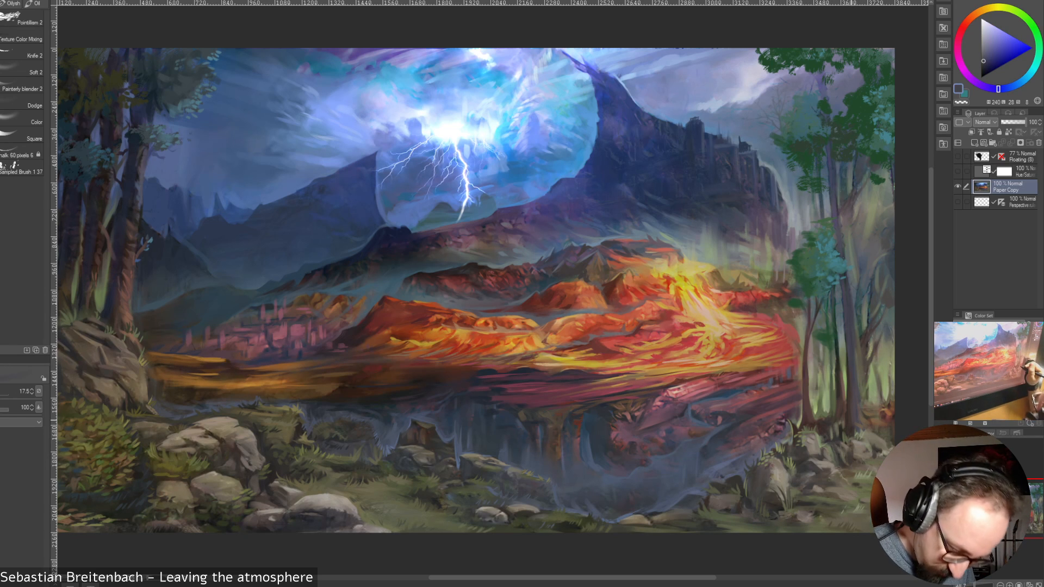
{"action": "left_click", "coordinate": [130, 304], "text": "alt"}
{"action": "left_click", "coordinate": [128, 308], "text": "alt"}
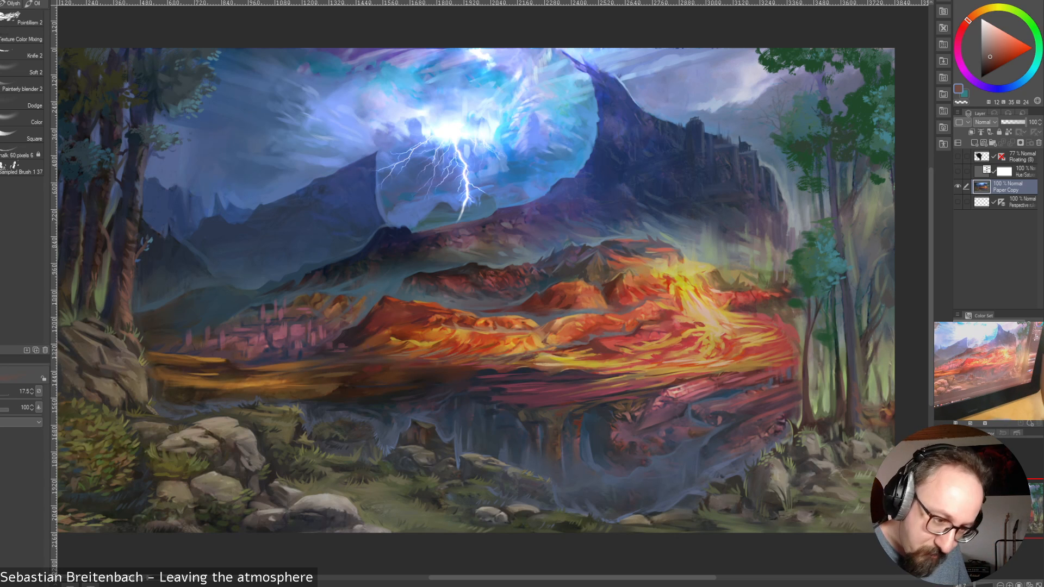
{"action": "key", "text": "l"}
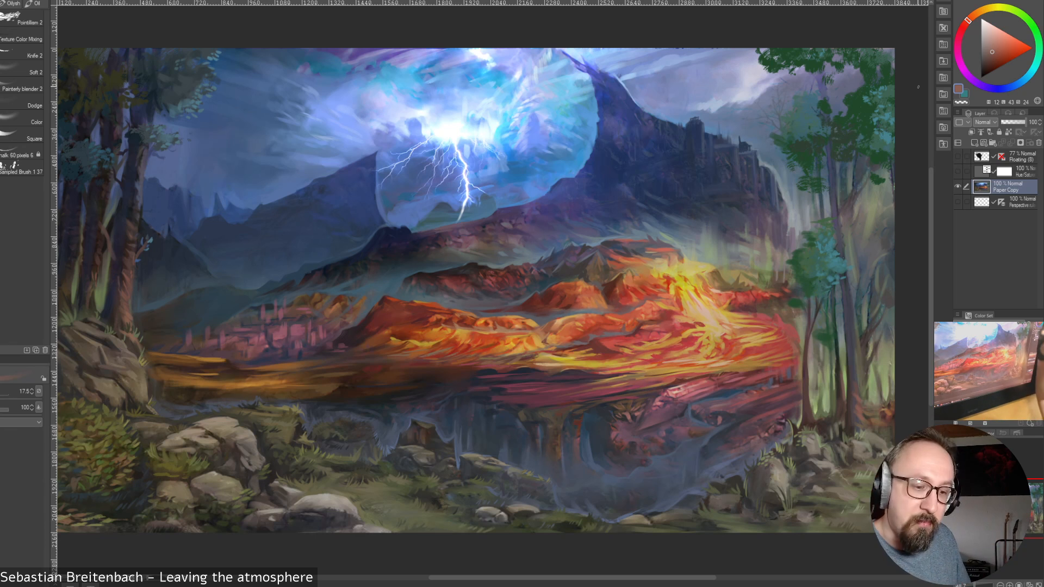
{"action": "left_click", "coordinate": [852, 393], "text": "alt"}
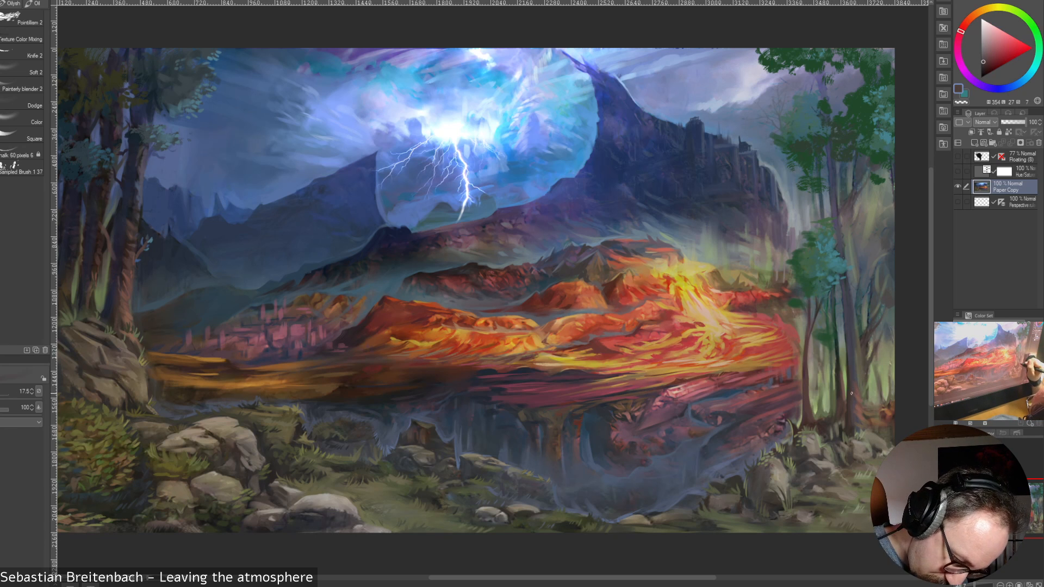
{"action": "left_click", "coordinate": [842, 425], "text": "alt"}
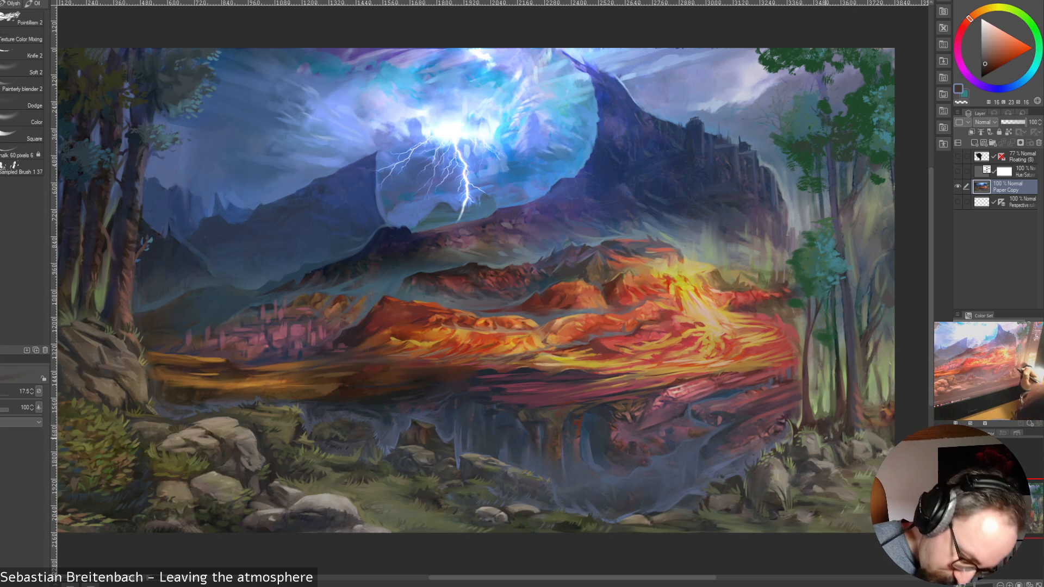
Blend the background woodland beside the tall trunk's upper half with sampled green, violet, teal and blue tones at brush size 17.5
{"action": "left_click", "coordinate": [873, 180], "text": "alt"}
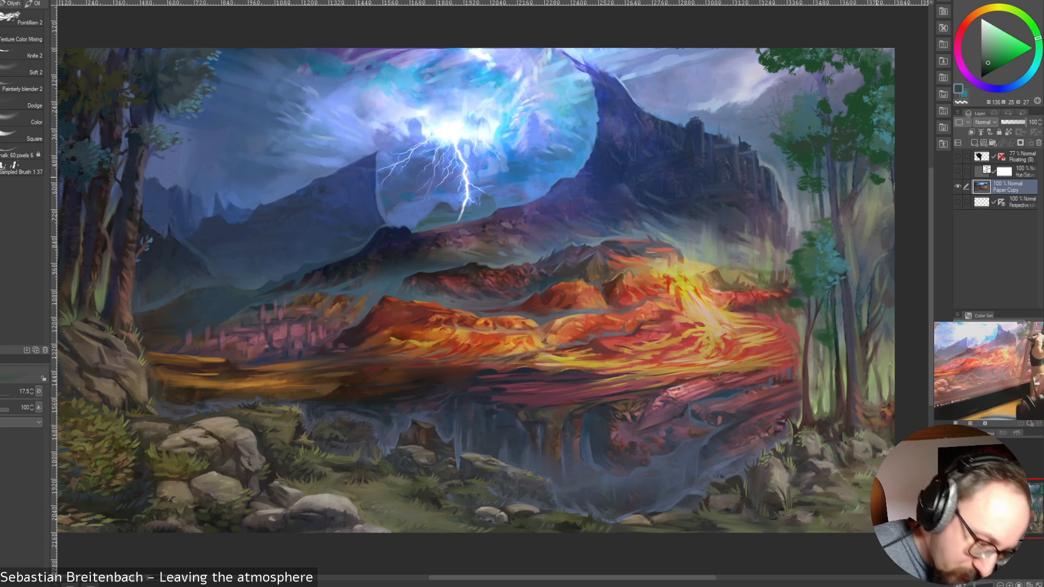
{"action": "left_click", "coordinate": [854, 183], "text": "alt"}
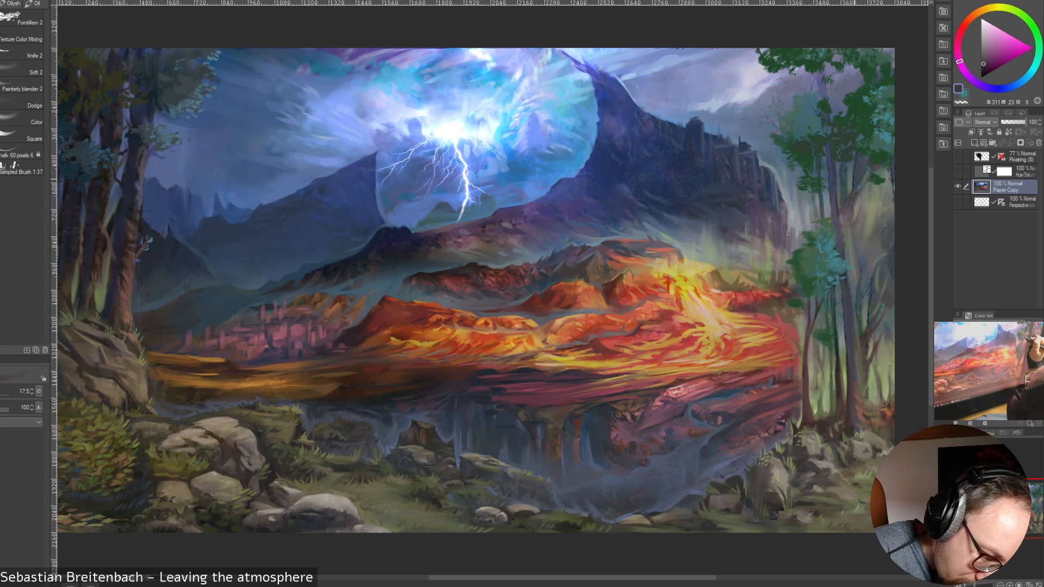
{"action": "left_click", "coordinate": [854, 181], "text": "alt"}
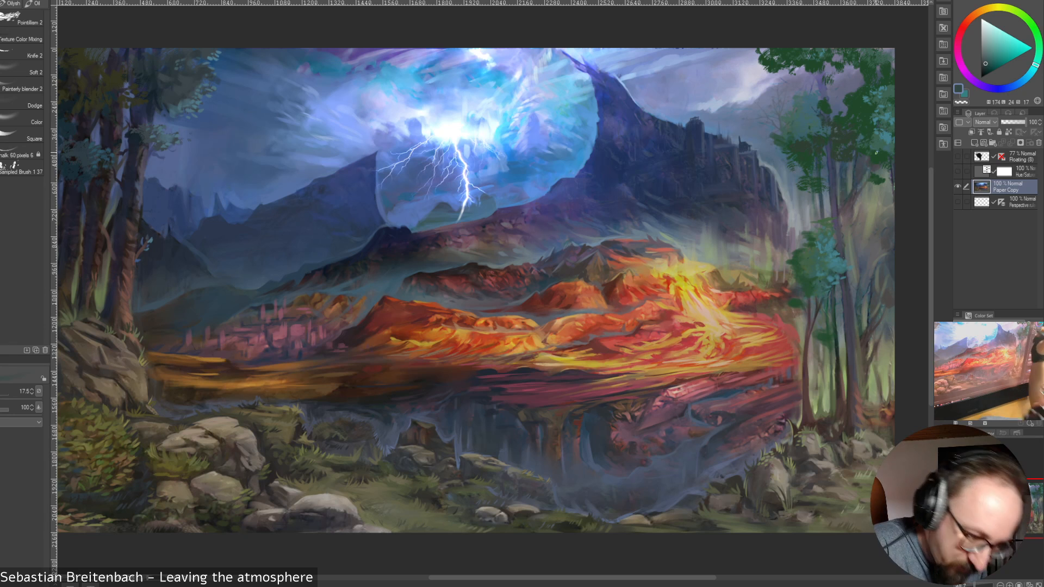
{"action": "left_click", "coordinate": [857, 158], "text": "alt"}
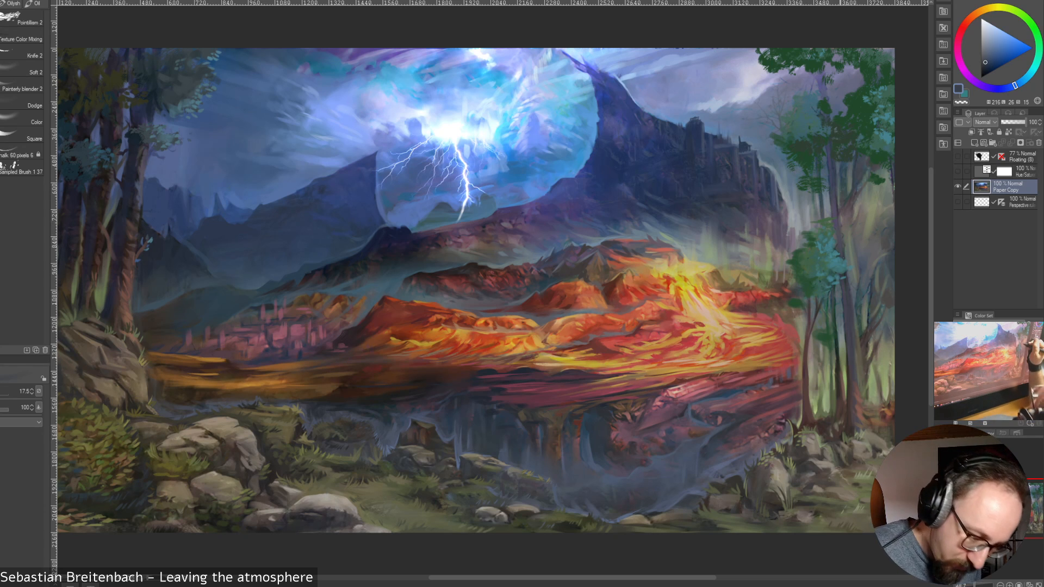
{"action": "left_click", "coordinate": [853, 230], "text": "alt"}
{"action": "left_click", "coordinate": [851, 236], "text": "alt"}
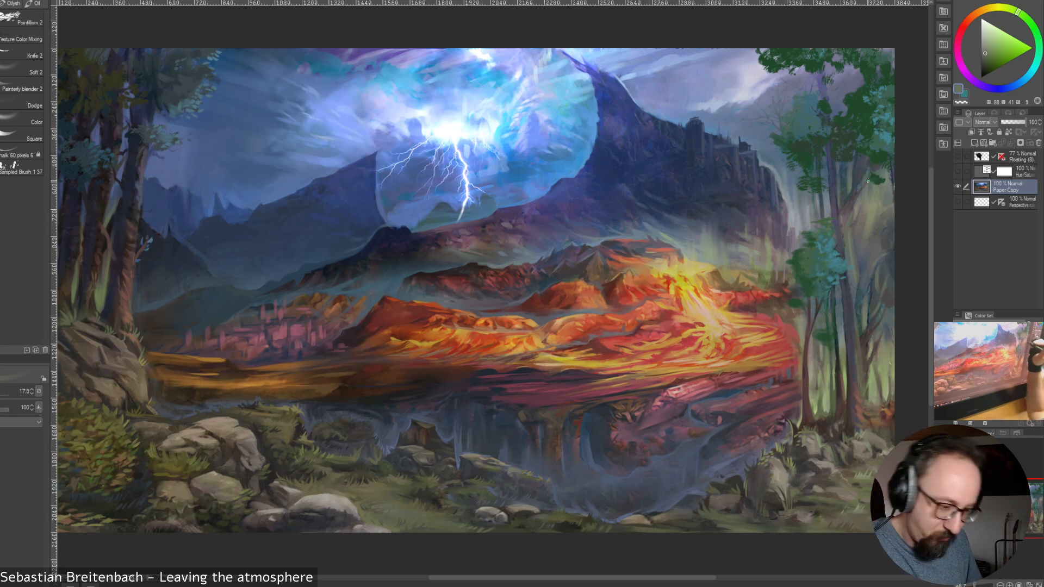
Refine the tall trunk's upper middle and its edge with sampled olive, muted crimson, violet and green at brush sizes 30 and 10
{"action": "key", "text": "]"}
{"action": "left_click_drag", "start_coordinate": [848, 217], "coordinate": [852, 208]}
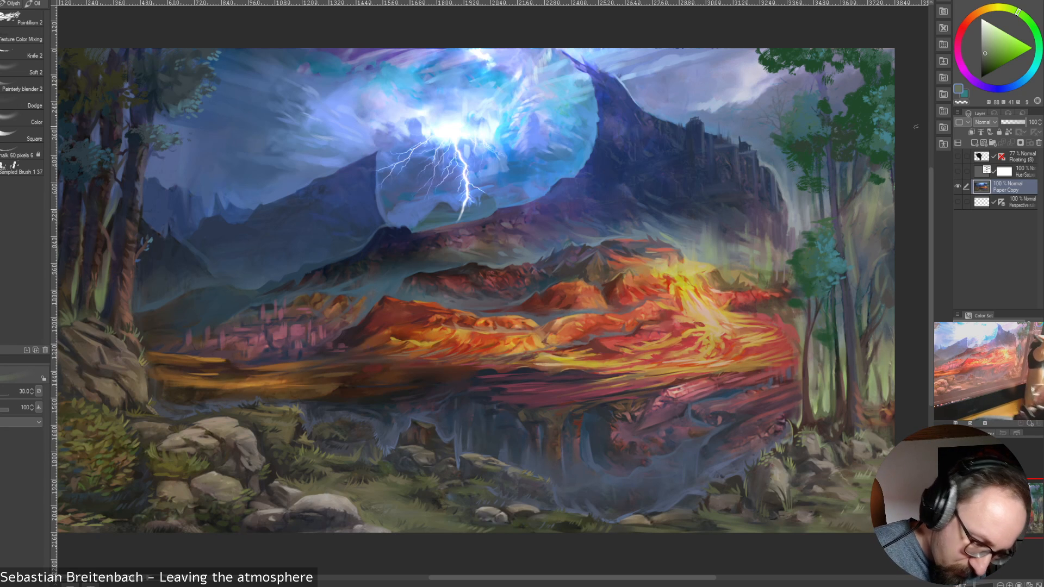
{"action": "left_click", "coordinate": [843, 209], "text": "alt"}
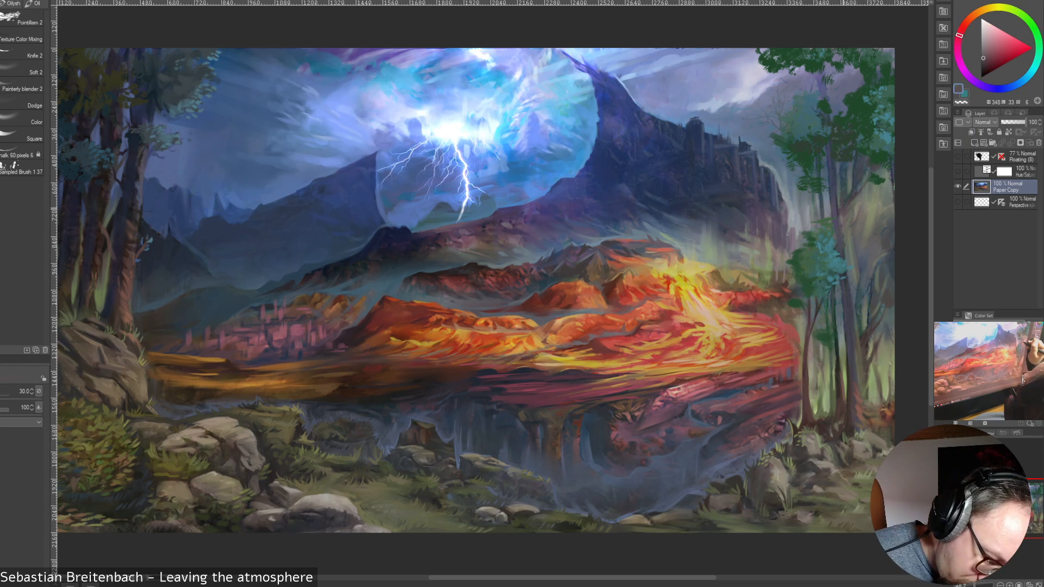
{"action": "left_click", "coordinate": [841, 217], "text": "alt"}
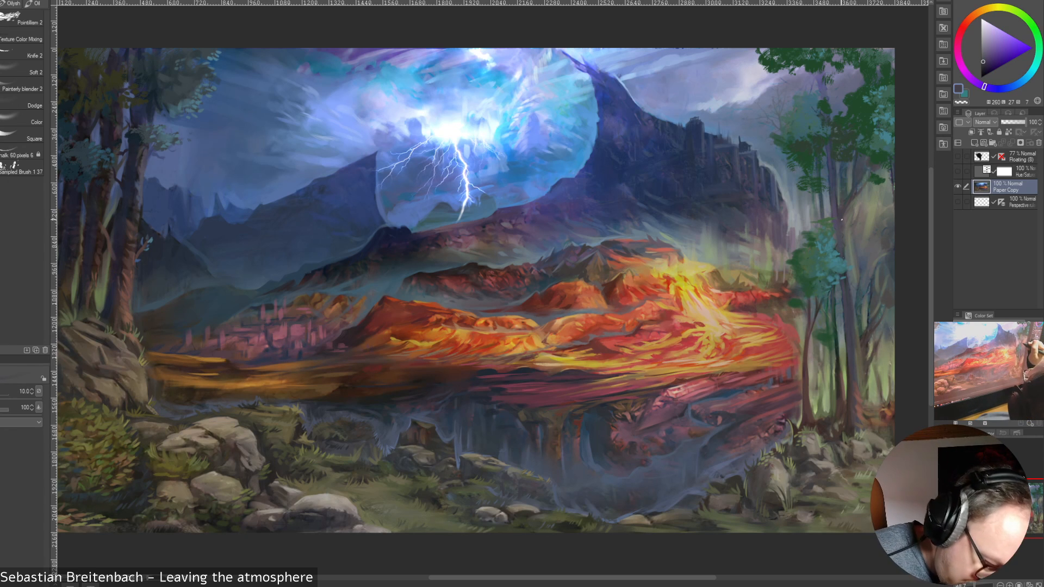
{"action": "left_click", "coordinate": [842, 226], "text": "alt"}
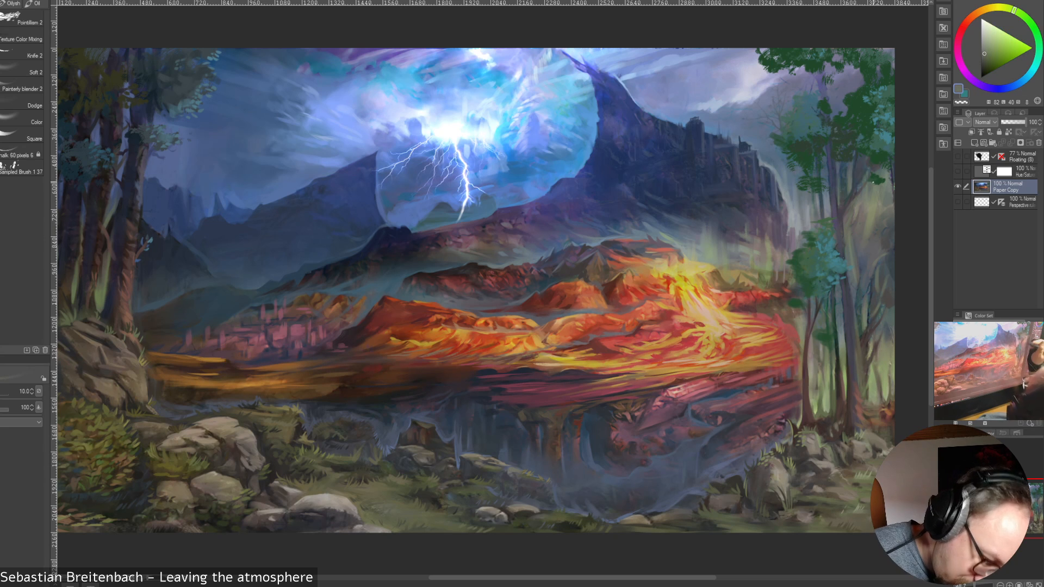
{"action": "left_click", "coordinate": [841, 217], "text": "alt"}
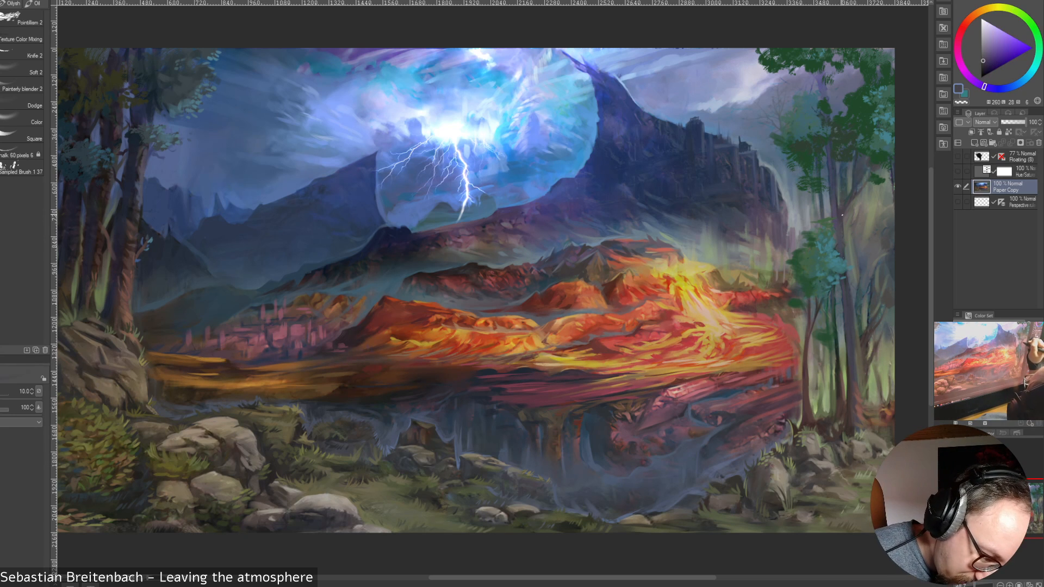
{"action": "left_click", "coordinate": [839, 200], "text": "alt"}
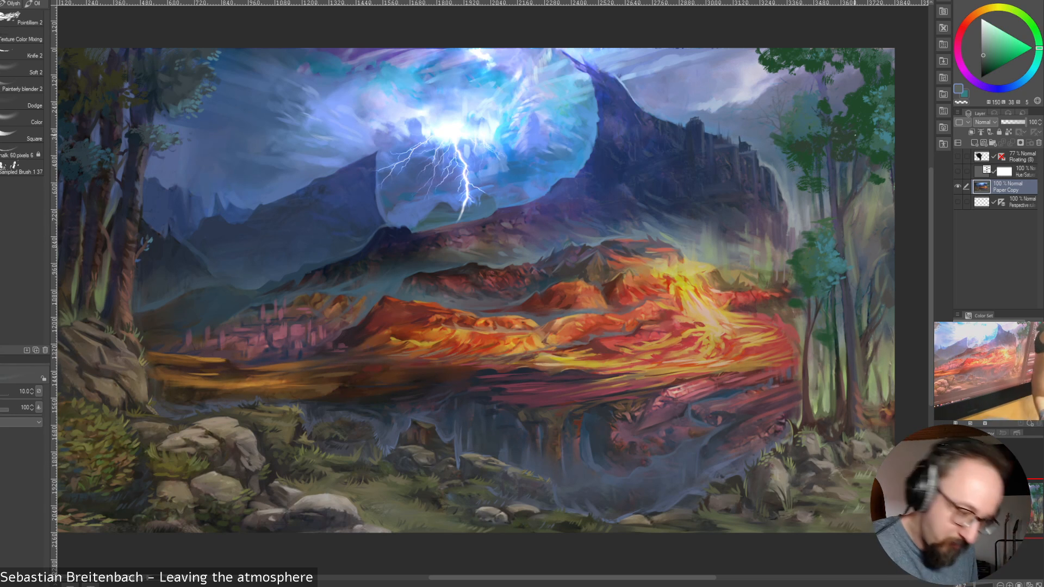
Paint the hazy branches between the tall trunk and the canvas's outer edge with sampled violet and olive at brush sizes 20, 25 and 17.5
{"action": "left_click", "coordinate": [853, 208], "text": "alt"}
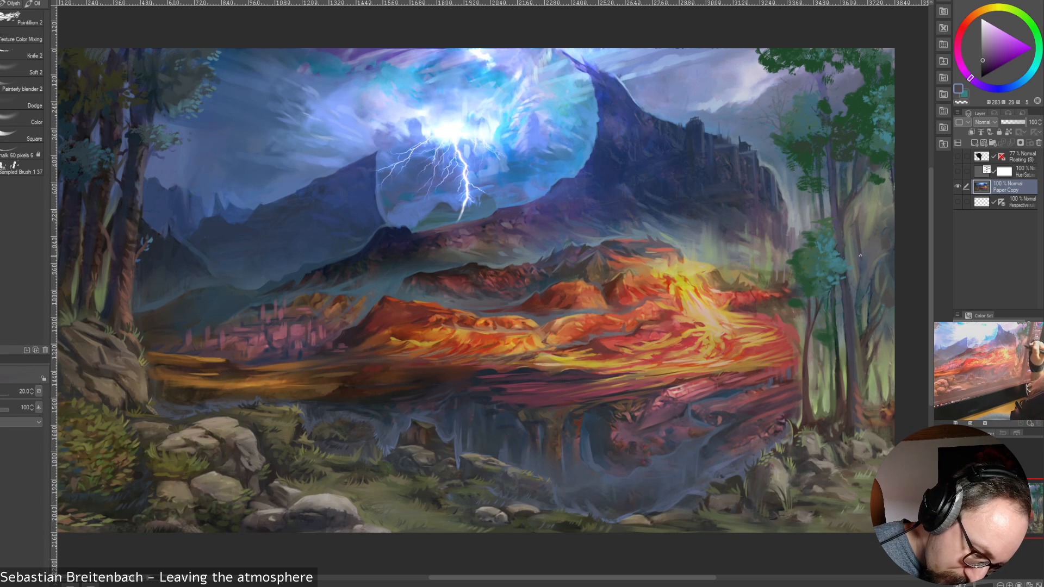
{"action": "left_click_drag", "start_coordinate": [863, 254], "coordinate": [859, 223]}
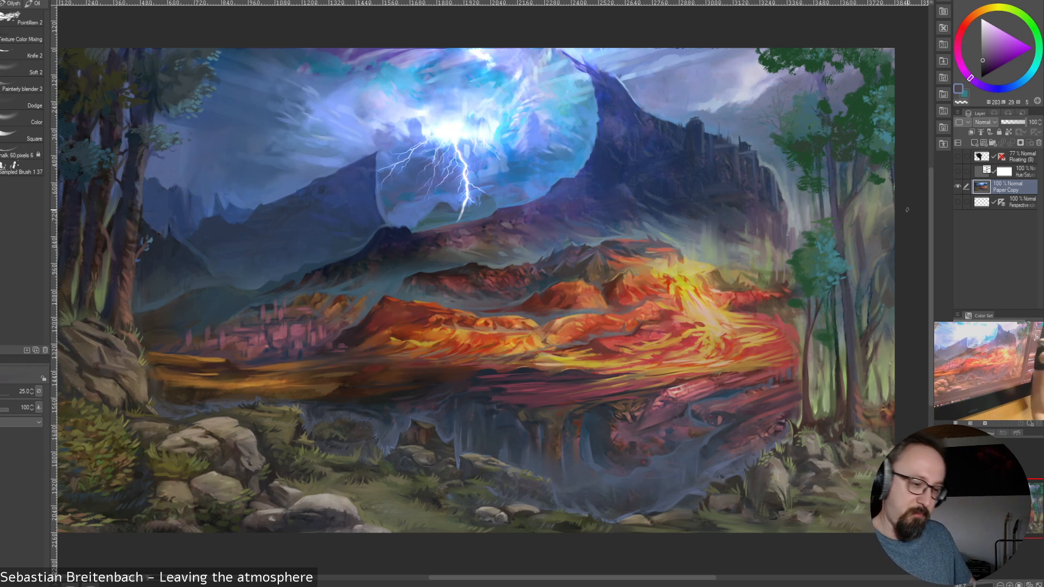
{"action": "left_click_drag", "start_coordinate": [889, 191], "coordinate": [883, 225]}
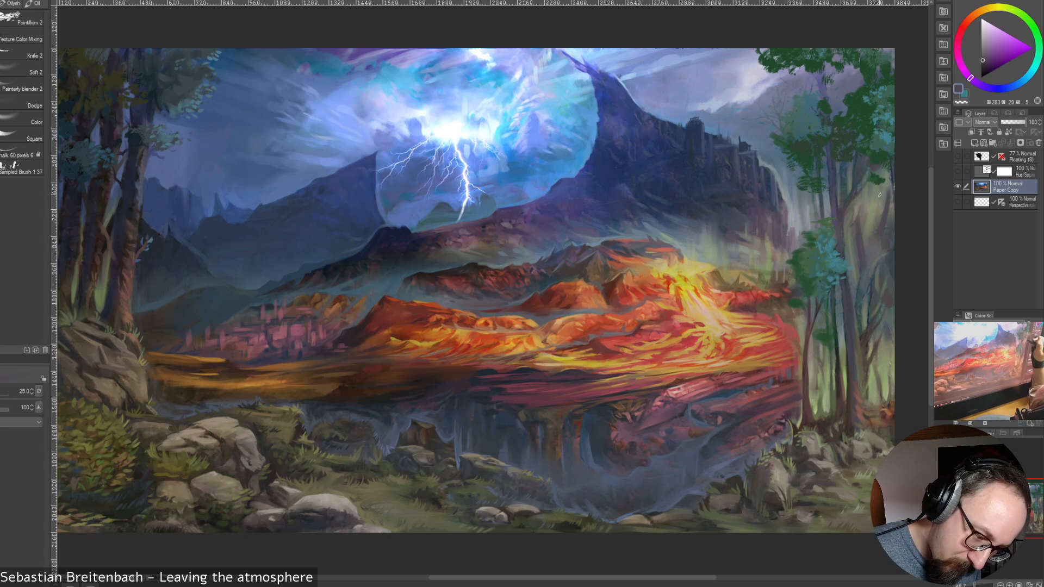
{"action": "key", "text": "bracketleft"}
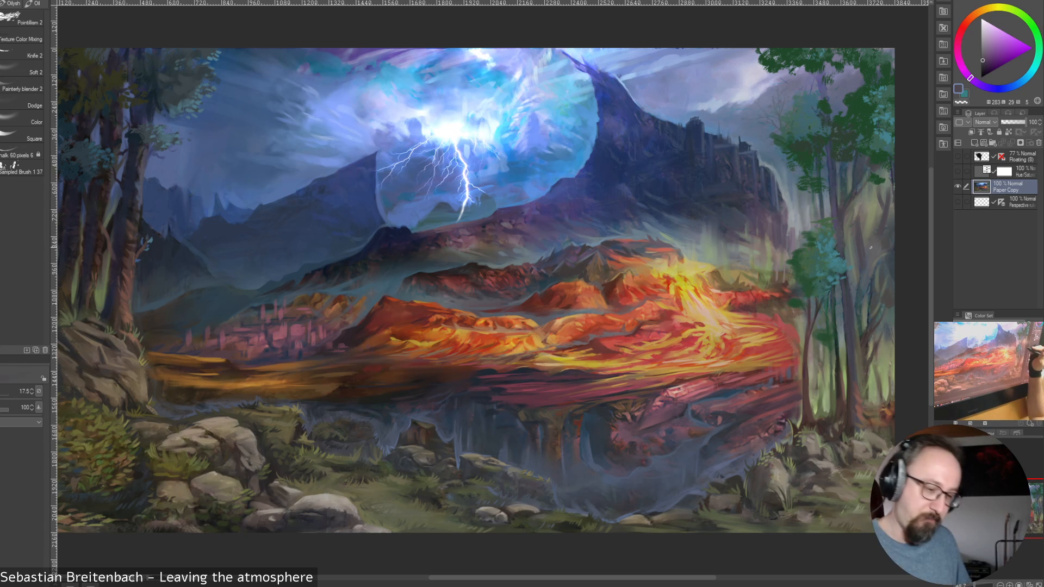
{"action": "left_click", "coordinate": [884, 204], "text": "alt"}
{"action": "left_click_drag", "start_coordinate": [878, 191], "coordinate": [881, 209]}
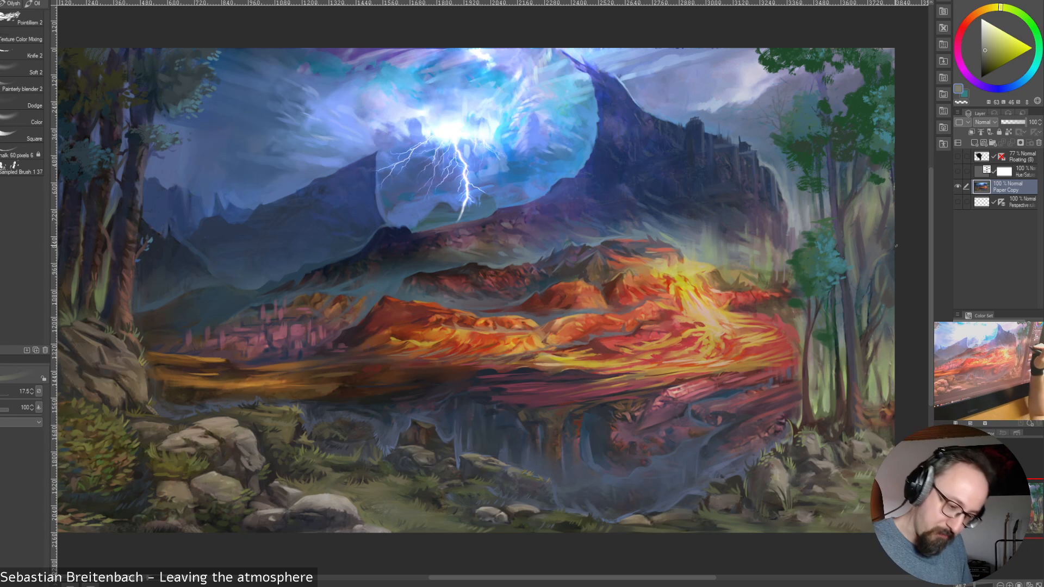
{"action": "left_click", "coordinate": [879, 258], "text": "alt"}
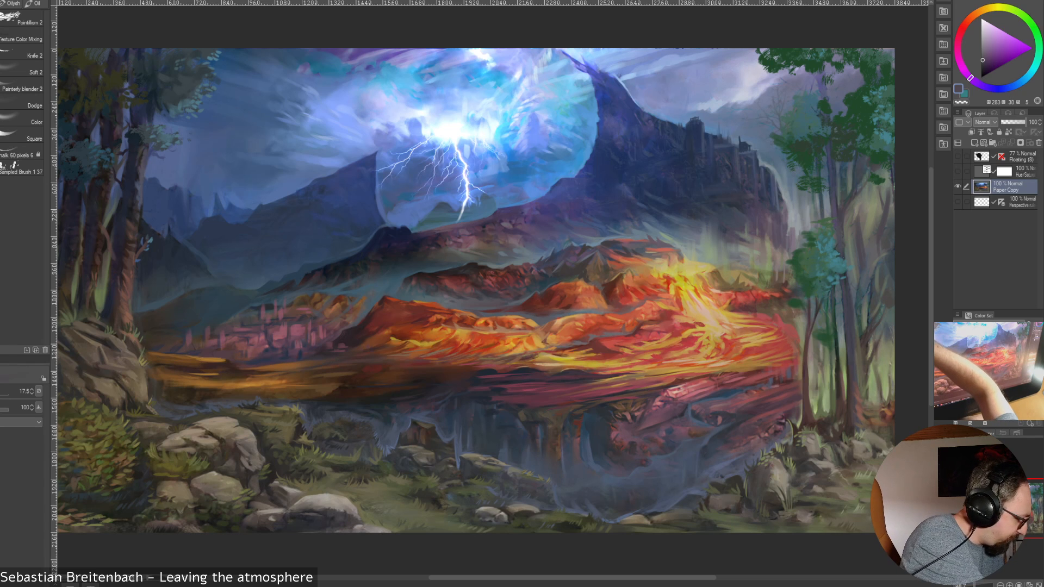
Lasso the innermost trunk of the left-hand grove and copy it onto a new layer
{"action": "key", "text": "m"}
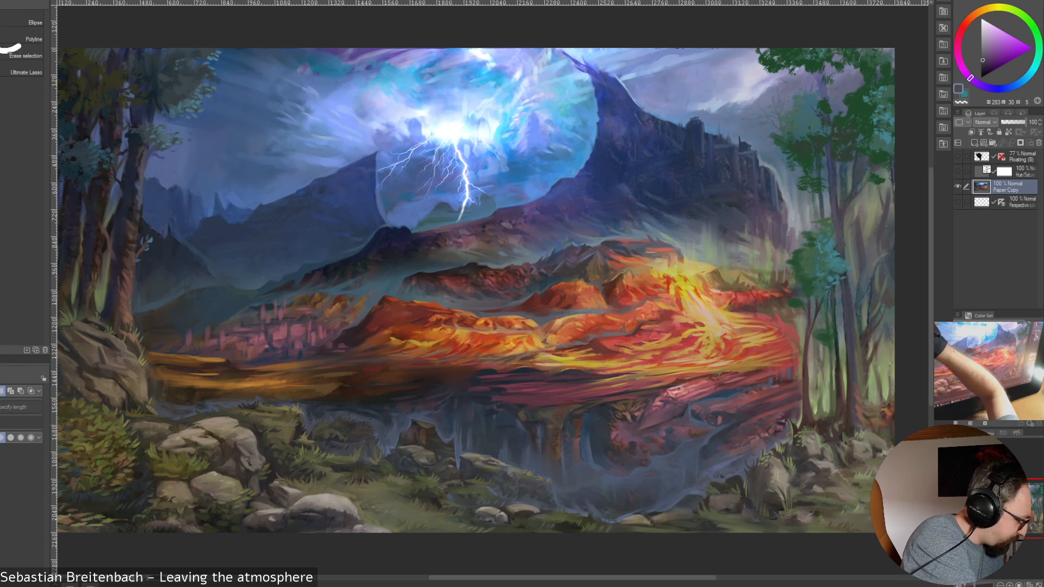
{"action": "left_click", "coordinate": [2, 36]}
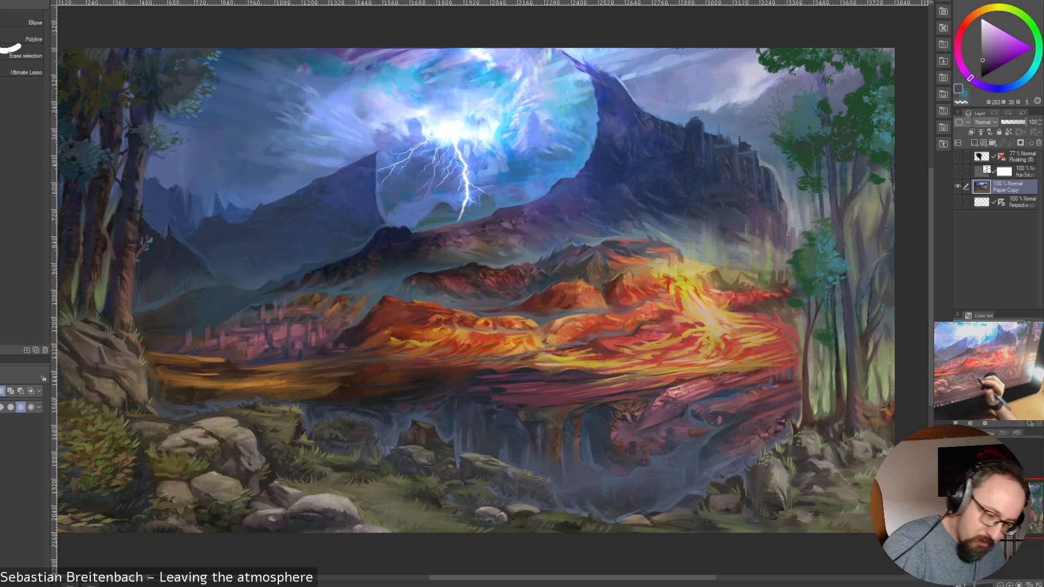
{"action": "left_click_drag", "start_coordinate": [130, 145], "coordinate": [116, 216]}
{"action": "mouse_move", "coordinate": [107, 259]}
{"action": "left_mouse_down"}
{"action": "mouse_move", "coordinate": [111, 333]}
{"action": "mouse_move", "coordinate": [133, 322]}
{"action": "mouse_move", "coordinate": [146, 167]}
{"action": "mouse_move", "coordinate": [137, 142]}
{"action": "left_mouse_up"}
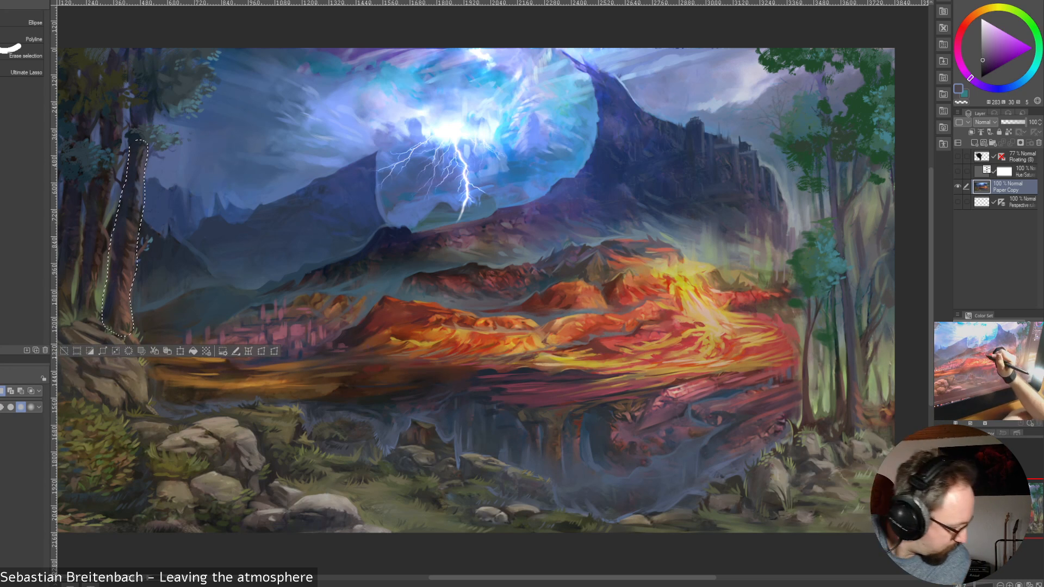
{"action": "key", "text": "ctrl+c"}
{"action": "key", "text": "ctrl+v"}
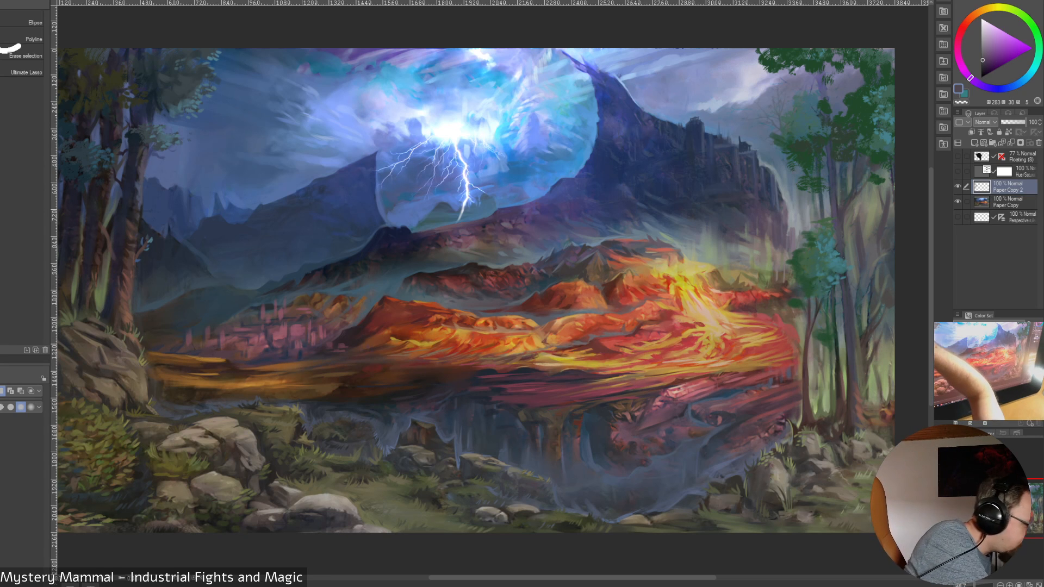
Move the copied trunk over the right-hand grove's tall trunk, rotate it -11.4° to stand upright, and scale it down slightly
{"action": "key", "text": "k"}
{"action": "left_click_drag", "start_coordinate": [200, 253], "coordinate": [859, 342]}
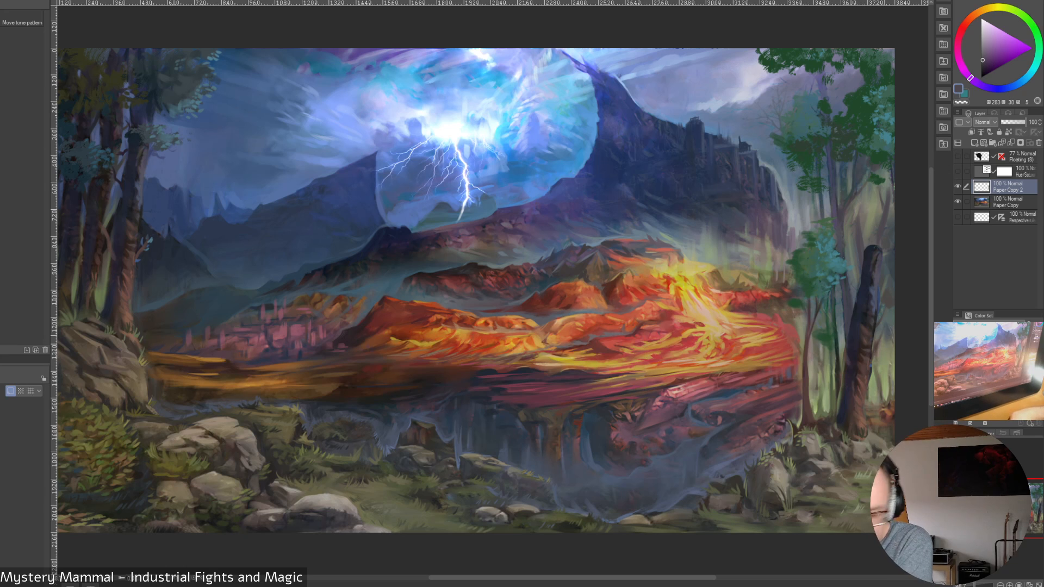
{"action": "key", "text": "ctrl+t"}
{"action": "left_click_drag", "start_coordinate": [870, 233], "coordinate": [848, 234]}
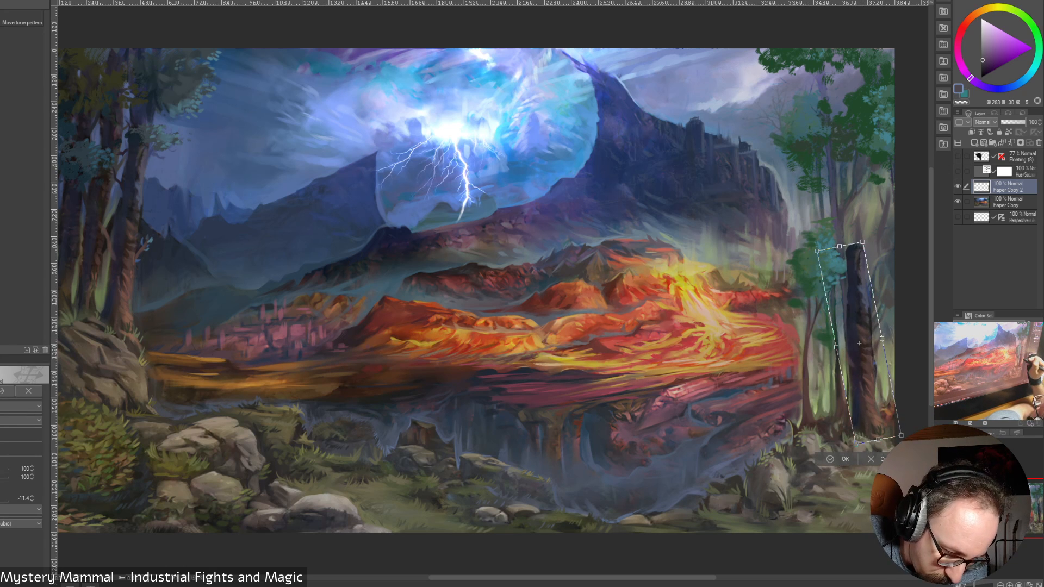
{"action": "left_click_drag", "start_coordinate": [865, 331], "coordinate": [856, 326]}
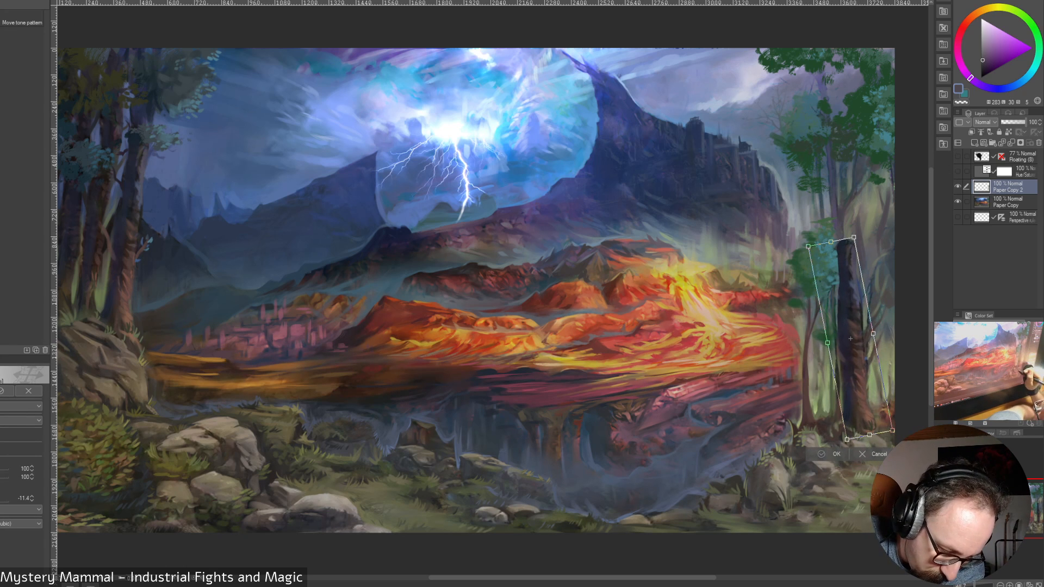
{"action": "left_click", "coordinate": [822, 454]}
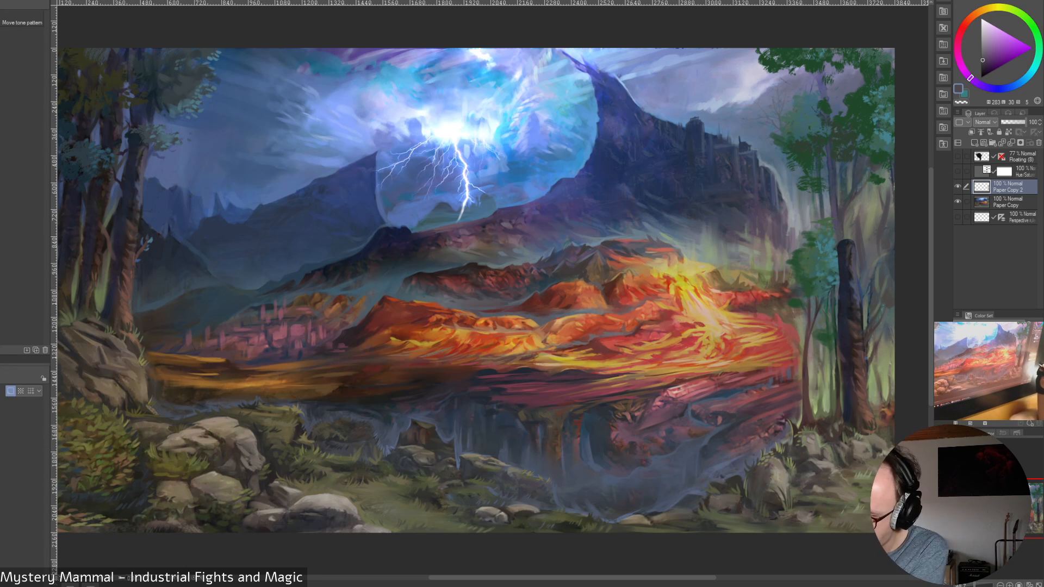
{"action": "key", "text": "ctrl+t"}
{"action": "left_click_drag", "start_coordinate": [877, 239], "coordinate": [877, 243]}
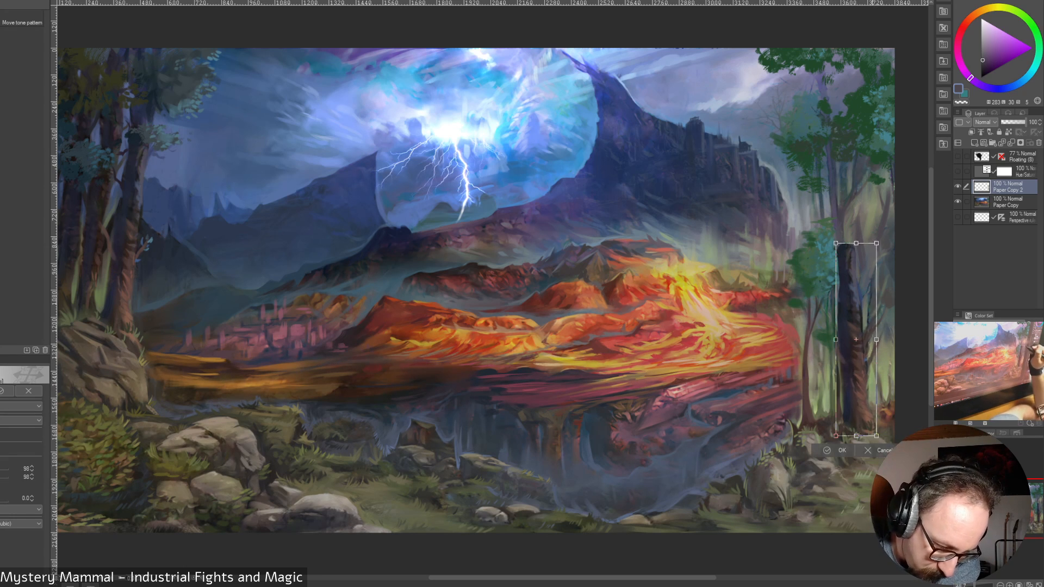
{"action": "key", "text": "Return"}
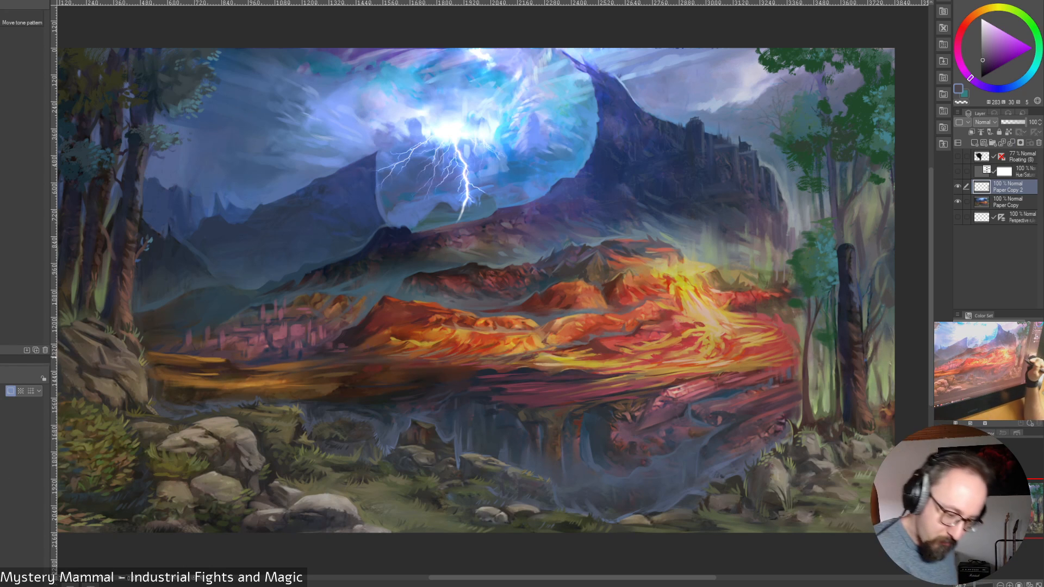
{"action": "left_click", "coordinate": [2, 1]}
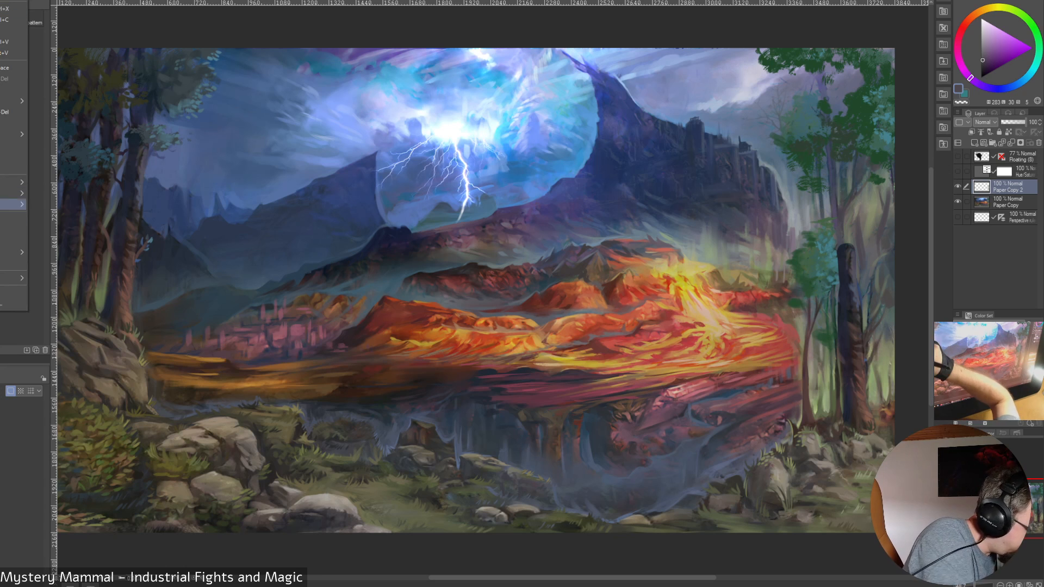
{"action": "mouse_move", "coordinate": [11, 205]}
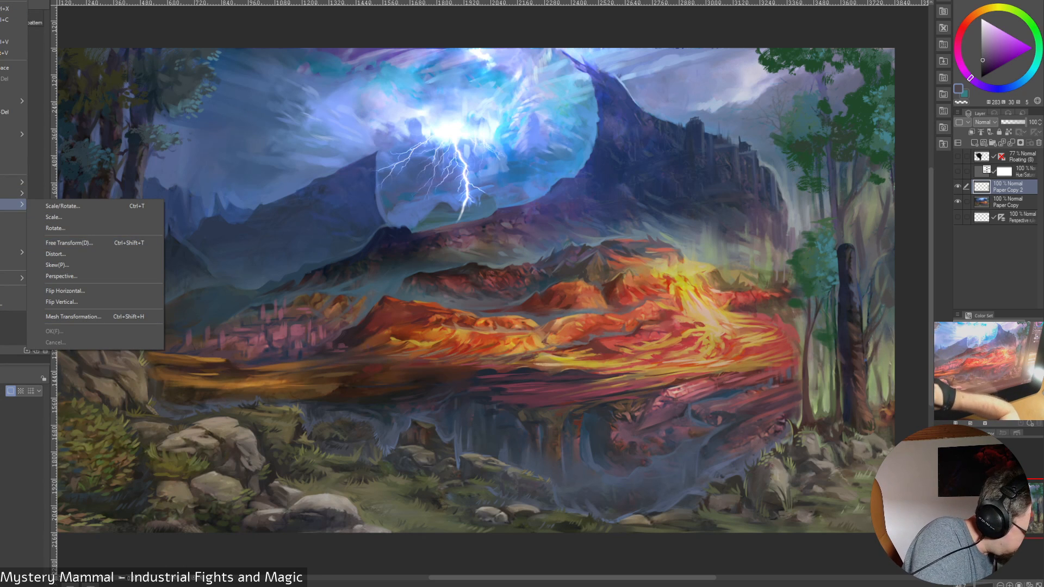
{"action": "key", "text": "Escape"}
Liquify the copied trunk to follow the right-hand grove's tall trunk, stepping the tool size down through 400, 250 and 200
{"action": "key", "text": "j"}
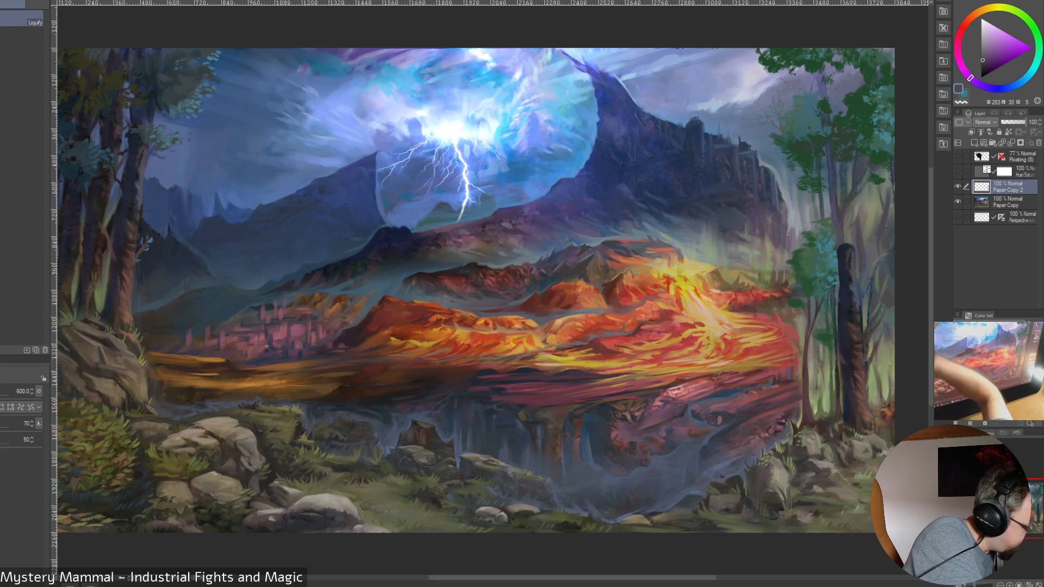
{"action": "key", "text": "bracketleft"}
{"action": "key", "text": "bracketleft"}
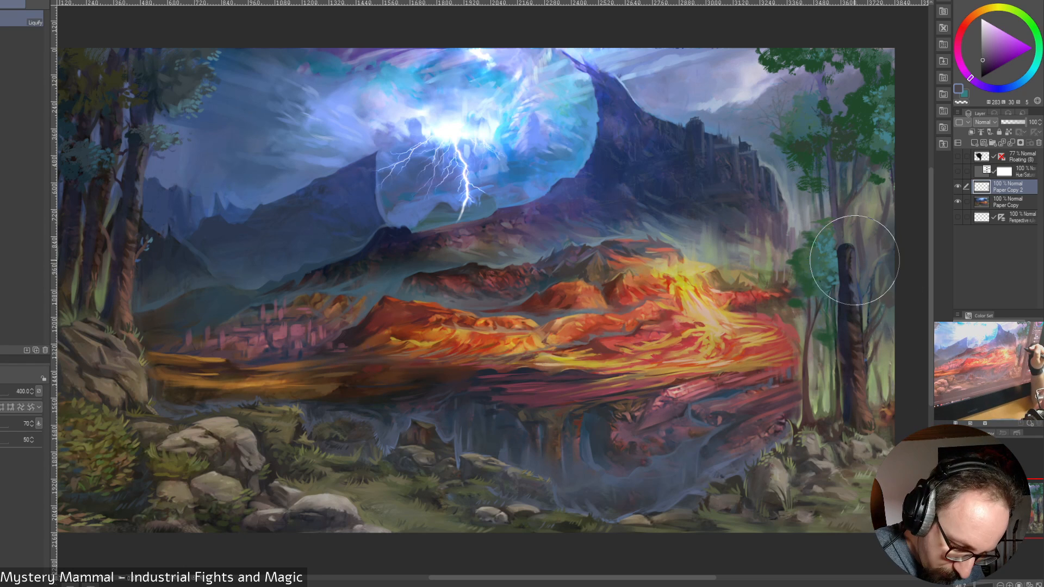
{"action": "key", "text": "bracketleft"}
{"action": "key", "text": "bracketleft"}
{"action": "key", "text": "bracketleft"}
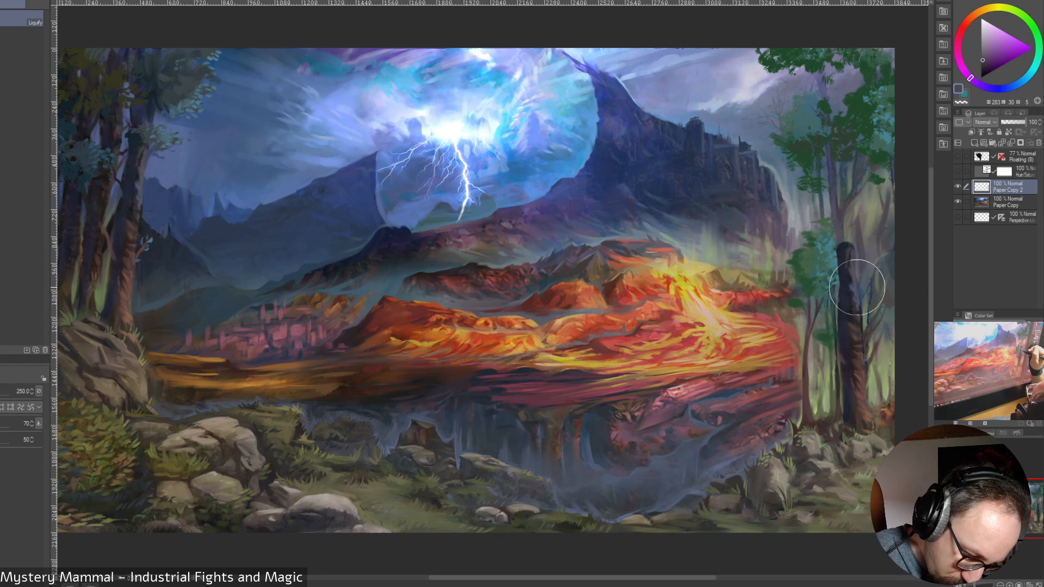
{"action": "key", "text": "bracketleft"}
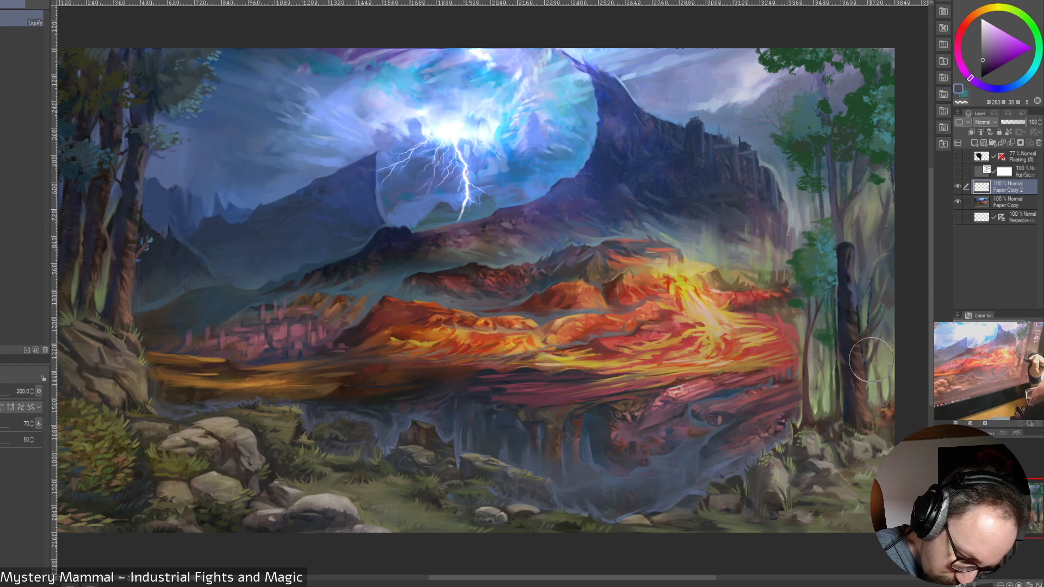
{"action": "key", "text": "bracketleft"}
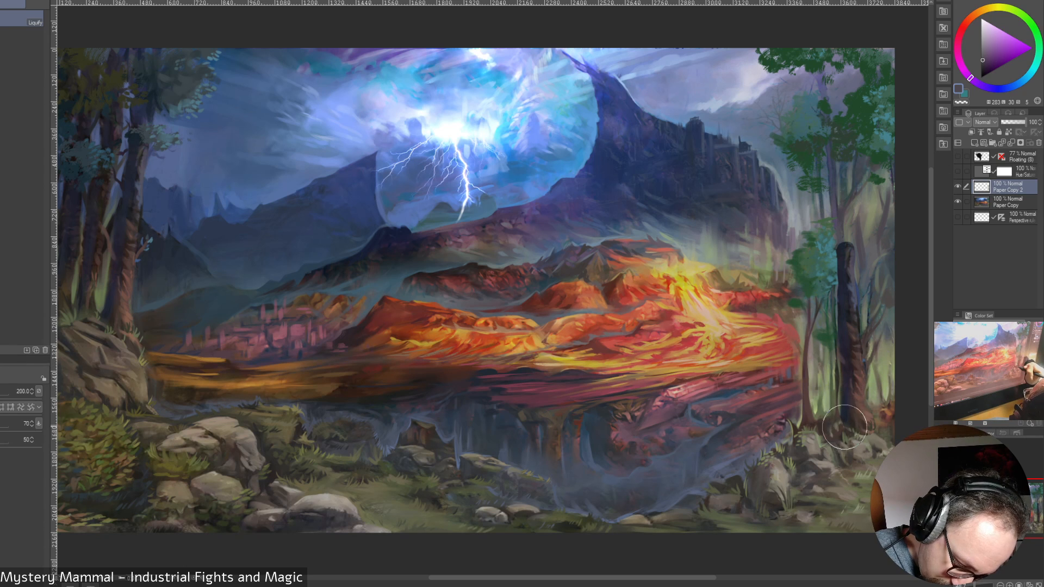
Flare the copied trunk's base and reshape its upper end with Liquify at sizes 150, 125 and 100
{"action": "key", "text": "bracketleft"}
{"action": "key", "text": "bracketleft"}
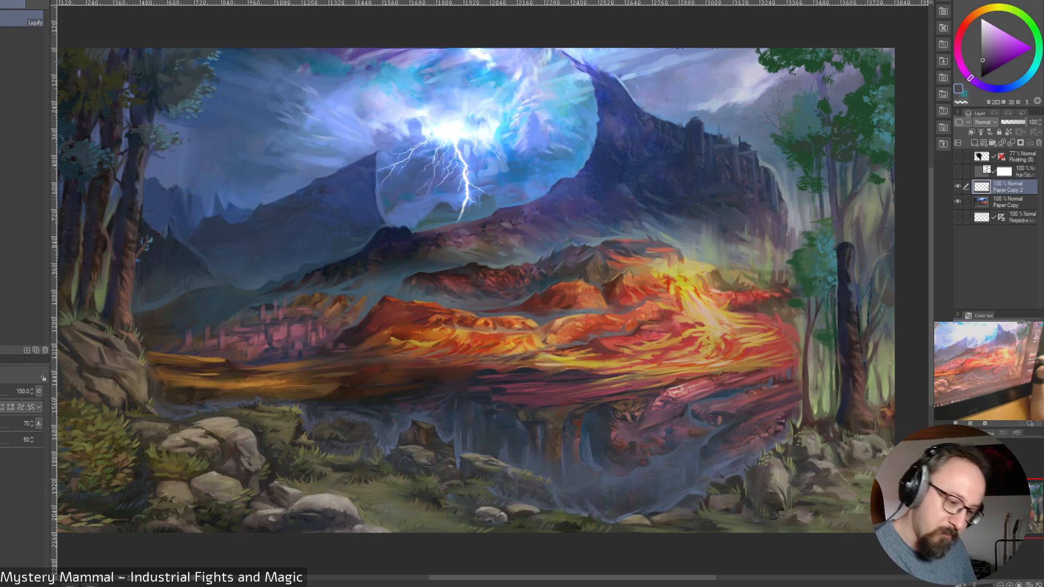
{"action": "left_click_drag", "start_coordinate": [859, 434], "coordinate": [878, 420]}
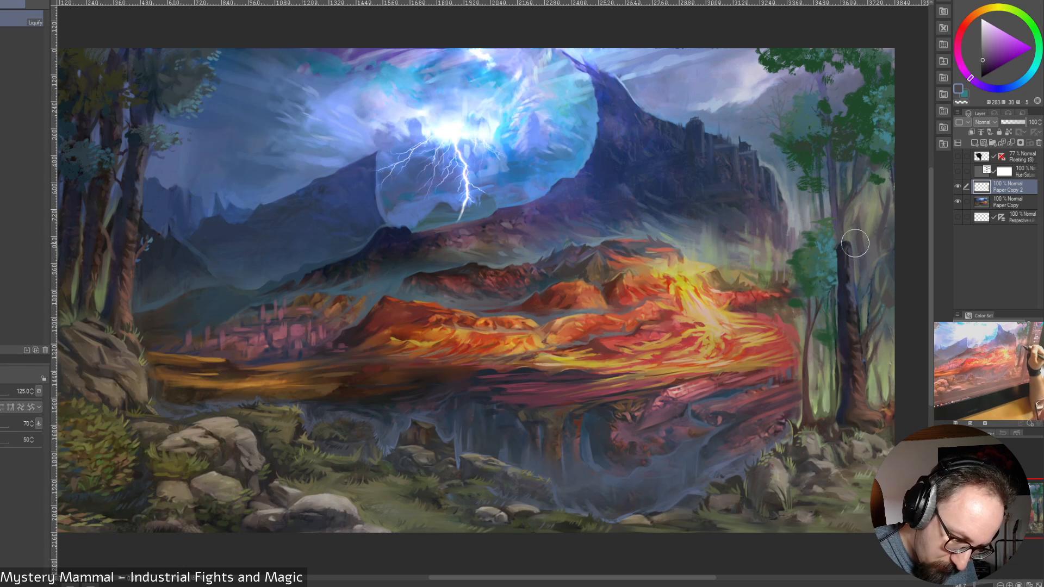
{"action": "left_click_drag", "start_coordinate": [842, 246], "coordinate": [839, 238]}
{"action": "key", "text": "["}
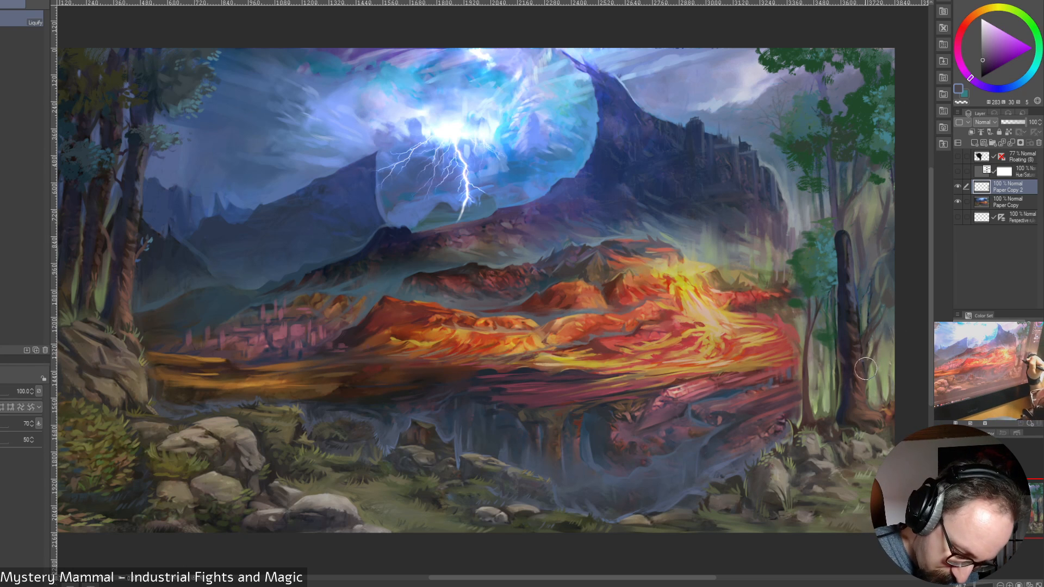
Lower the copied trunk layer's opacity to 70% and compare the painting with that layer hidden and shown
{"action": "left_click", "coordinate": [1018, 123]}
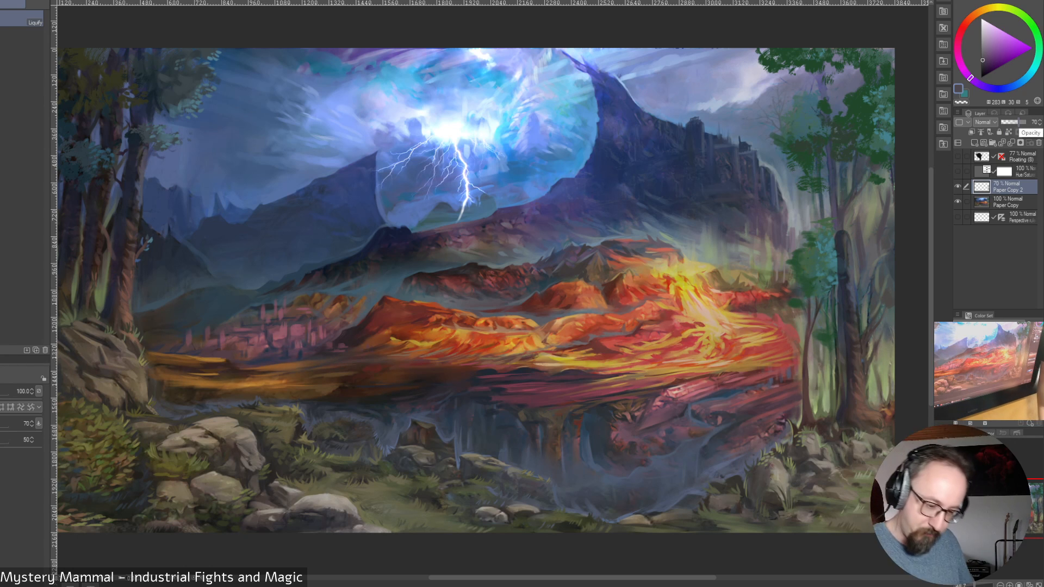
{"action": "left_click", "coordinate": [958, 187]}
{"action": "left_click", "coordinate": [958, 187]}
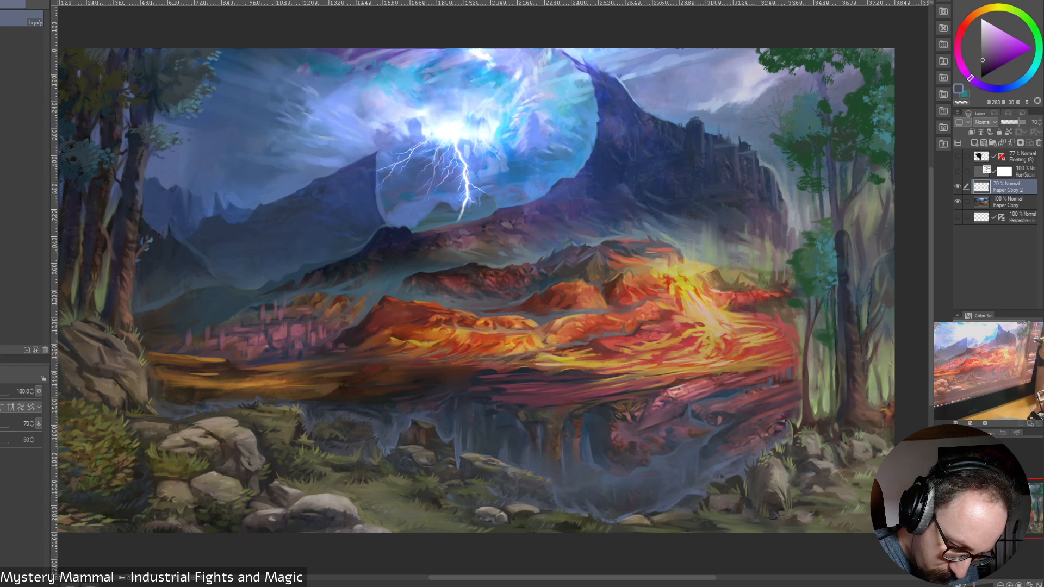
{"action": "left_click", "coordinate": [958, 186]}
{"action": "left_click", "coordinate": [958, 186]}
{"action": "left_click", "coordinate": [958, 187]}
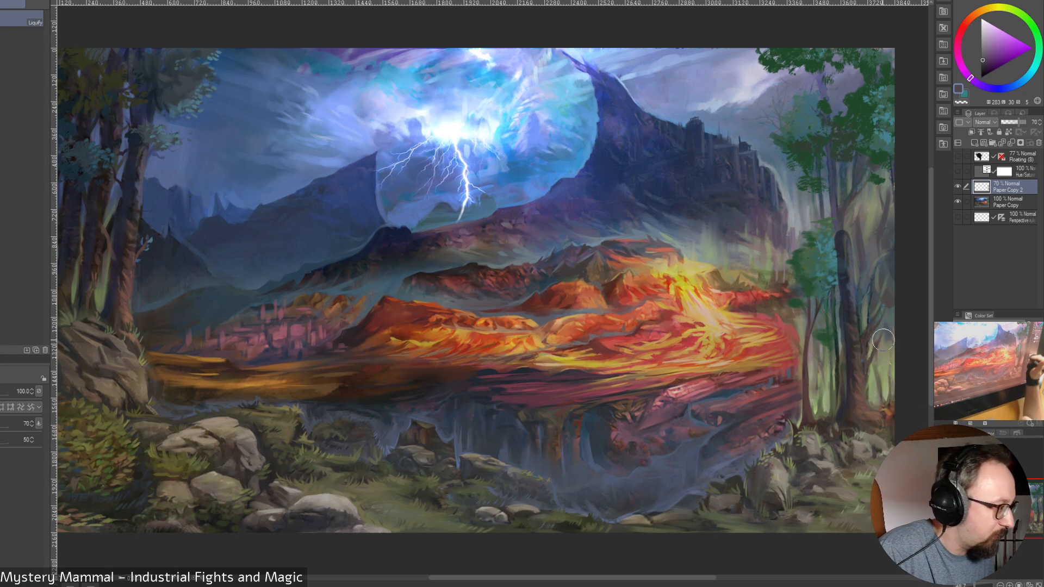
Recheck the painting without the copied trunk, and merge its layer down into the painting layer
{"action": "key", "text": "b"}
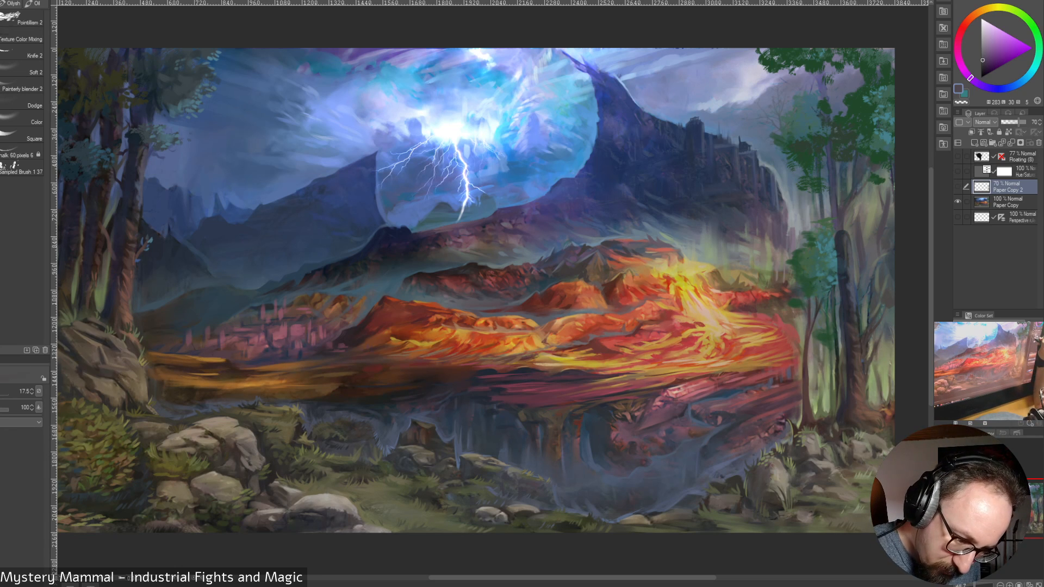
{"action": "left_click", "coordinate": [958, 186]}
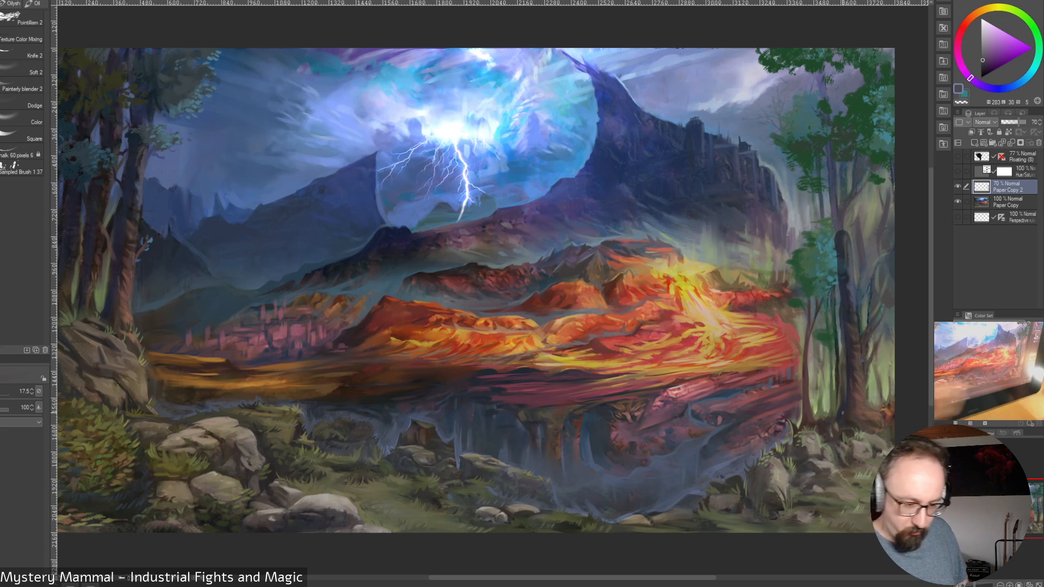
{"action": "key", "text": "ctrl+e"}
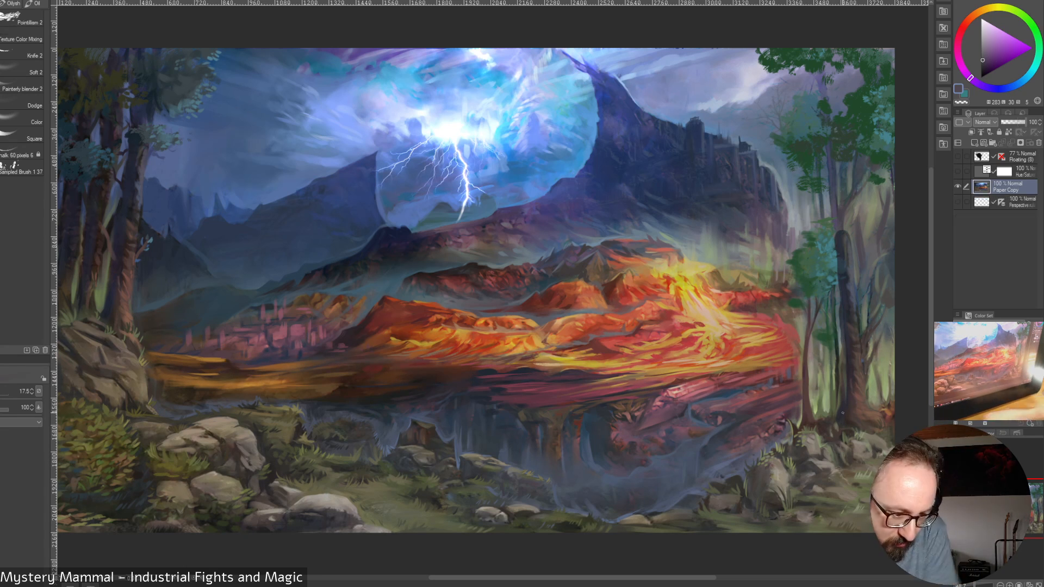
Paint the tall trunk's lower edge and spreading roots with sampled grey-green and dark crimson at brush sizes 17.5, 20 and 25
{"action": "left_click", "coordinate": [839, 351], "text": "alt"}
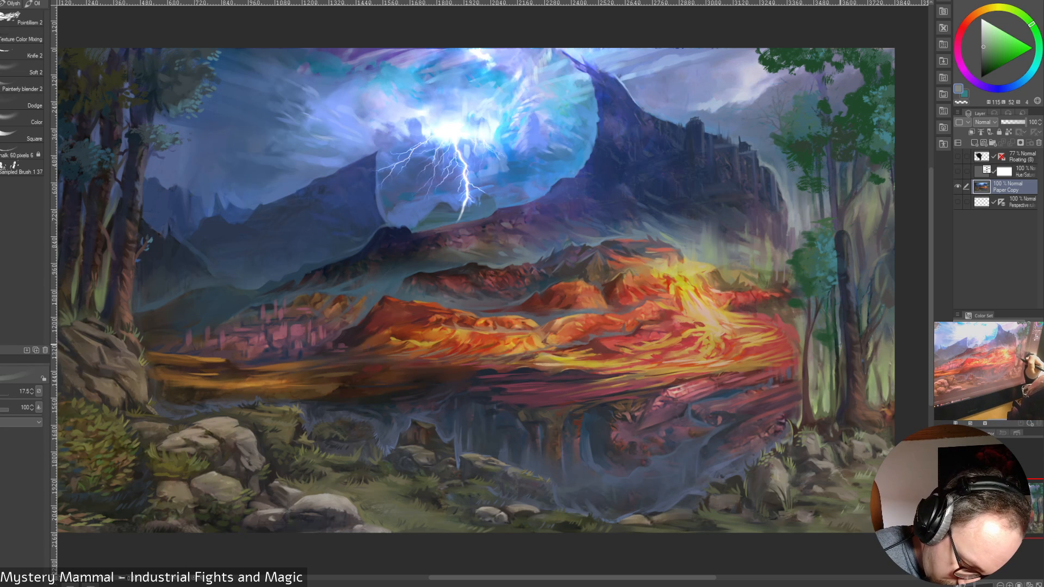
{"action": "left_click_drag", "start_coordinate": [840, 353], "coordinate": [843, 381]}
{"action": "left_click", "coordinate": [851, 385], "text": "alt"}
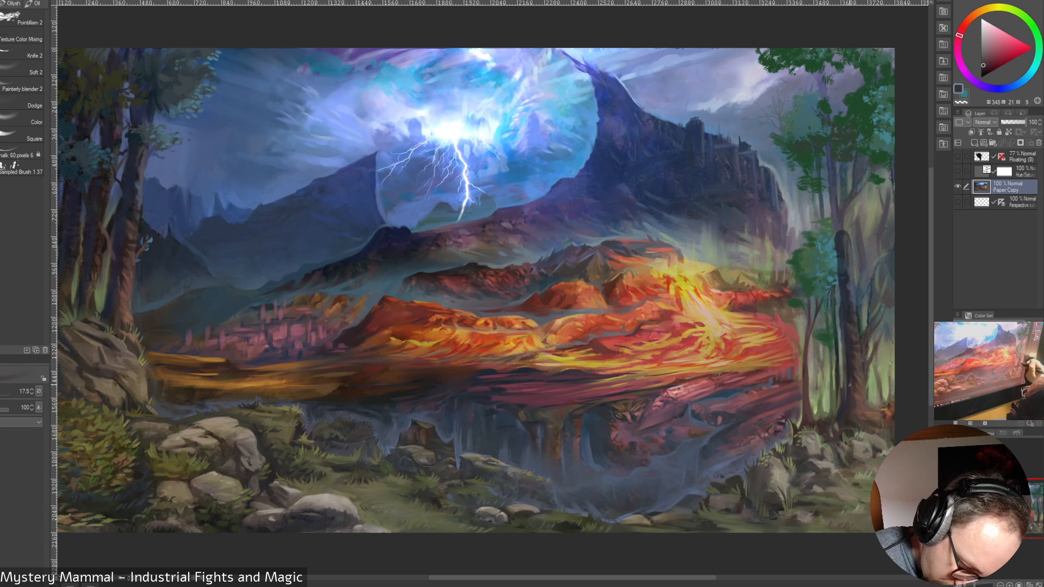
{"action": "key", "text": "]"}
{"action": "key", "text": "["}
{"action": "key", "text": "]"}
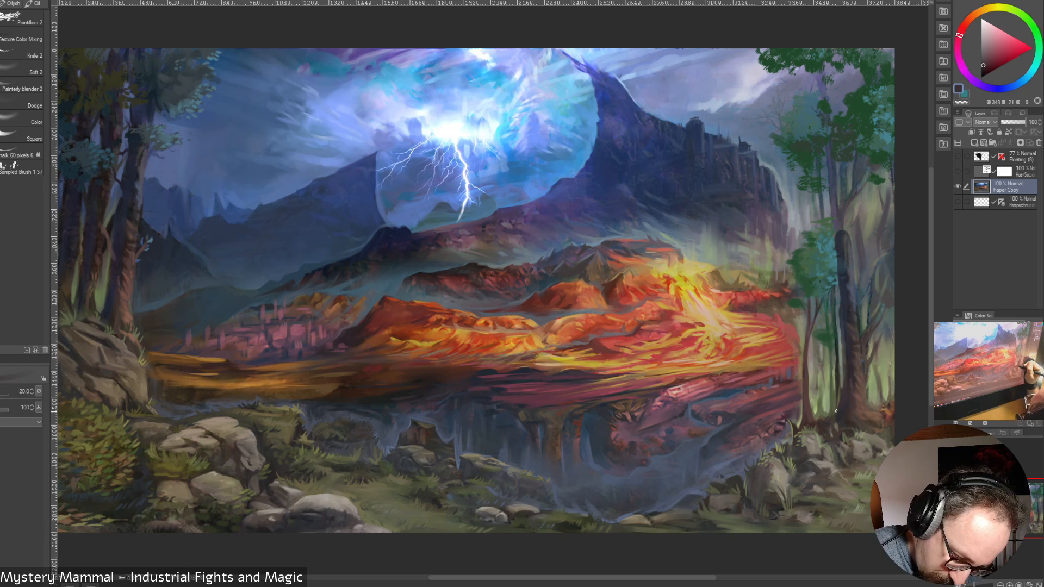
{"action": "left_click_drag", "start_coordinate": [839, 392], "coordinate": [829, 417]}
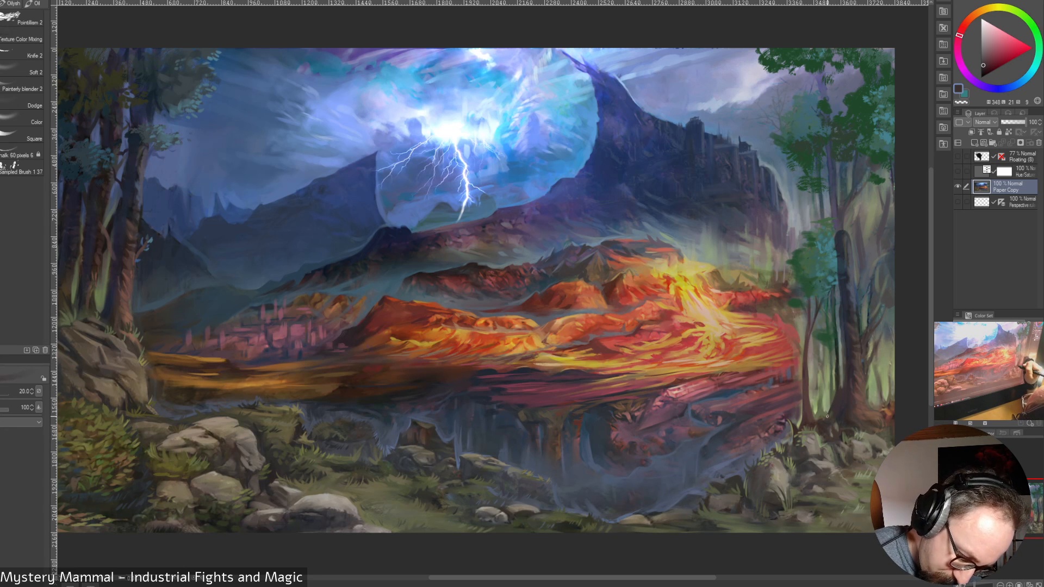
{"action": "key", "text": "]"}
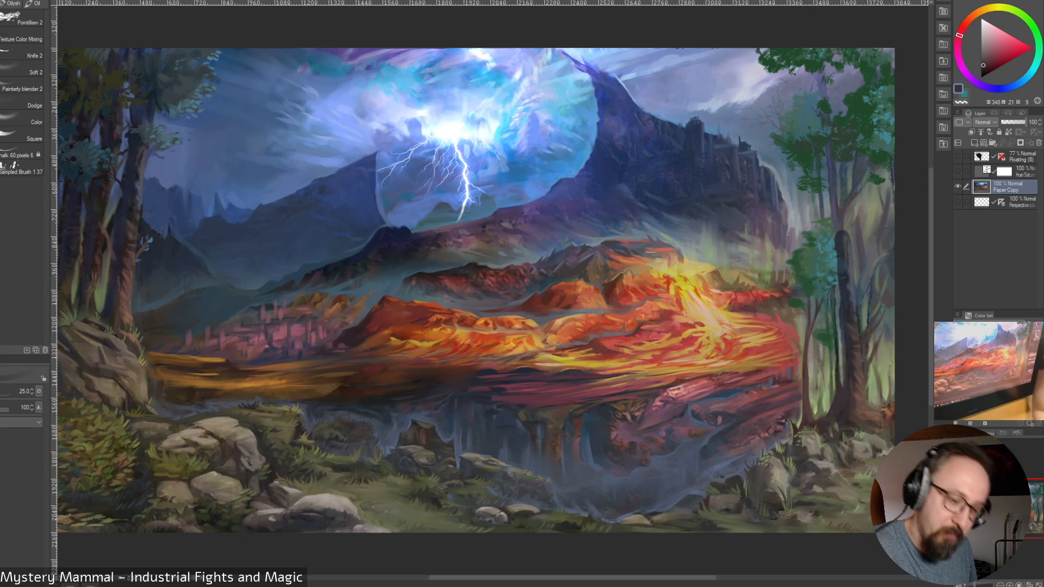
Join the copied trunk's rounded top to the upper trunk with sampled dark blue strokes at brush size 25
{"action": "left_click", "coordinate": [837, 231], "text": "alt"}
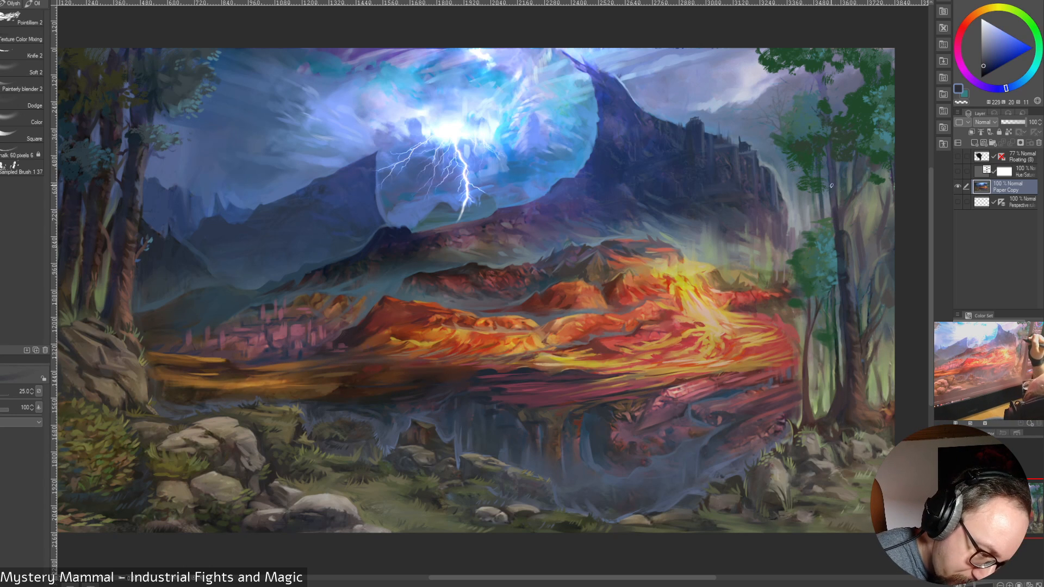
{"action": "mouse_move", "coordinate": [831, 183]}
{"action": "left_mouse_down"}
{"action": "mouse_move", "coordinate": [834, 208]}
{"action": "mouse_move", "coordinate": [831, 159]}
{"action": "mouse_move", "coordinate": [842, 227]}
{"action": "left_mouse_up"}
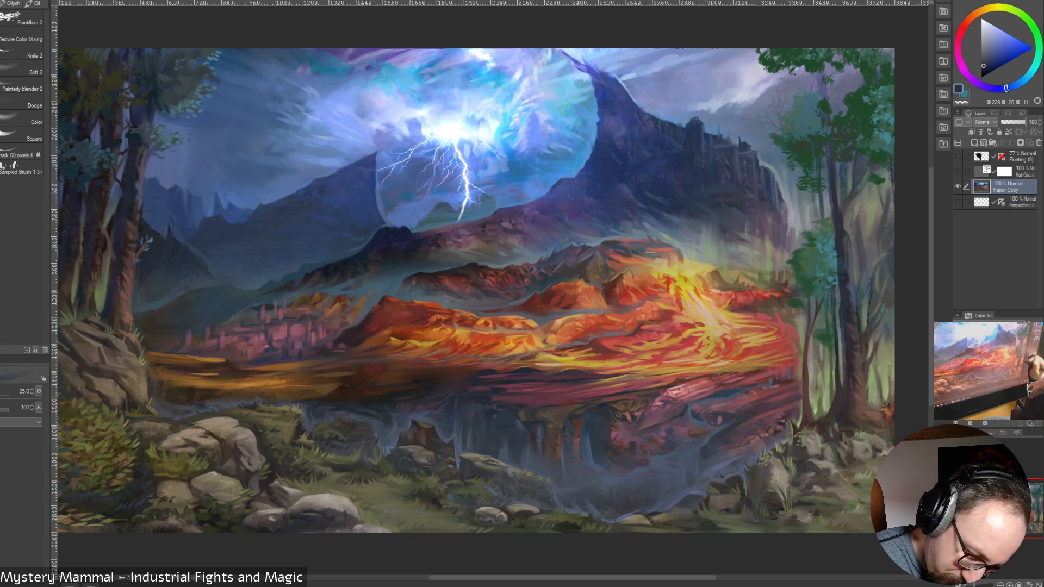
{"action": "left_click", "coordinate": [848, 238], "text": "alt"}
{"action": "mouse_move", "coordinate": [848, 234]}
{"action": "left_mouse_down"}
{"action": "mouse_move", "coordinate": [849, 245]}
{"action": "mouse_move", "coordinate": [846, 235]}
{"action": "left_mouse_up"}
{"action": "left_click", "coordinate": [842, 229], "text": "alt"}
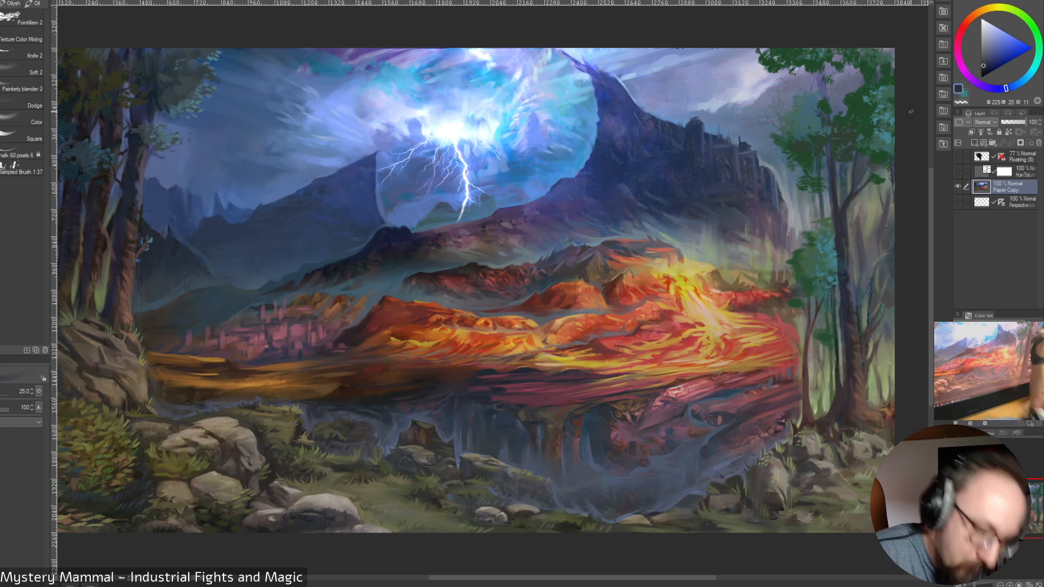
Refine the outer edge of the tall trunk's middle with dark blue and sampled olive at brush sizes 25, 20 and 15
{"action": "left_click_drag", "start_coordinate": [856, 226], "coordinate": [861, 265]}
{"action": "key", "text": "["}
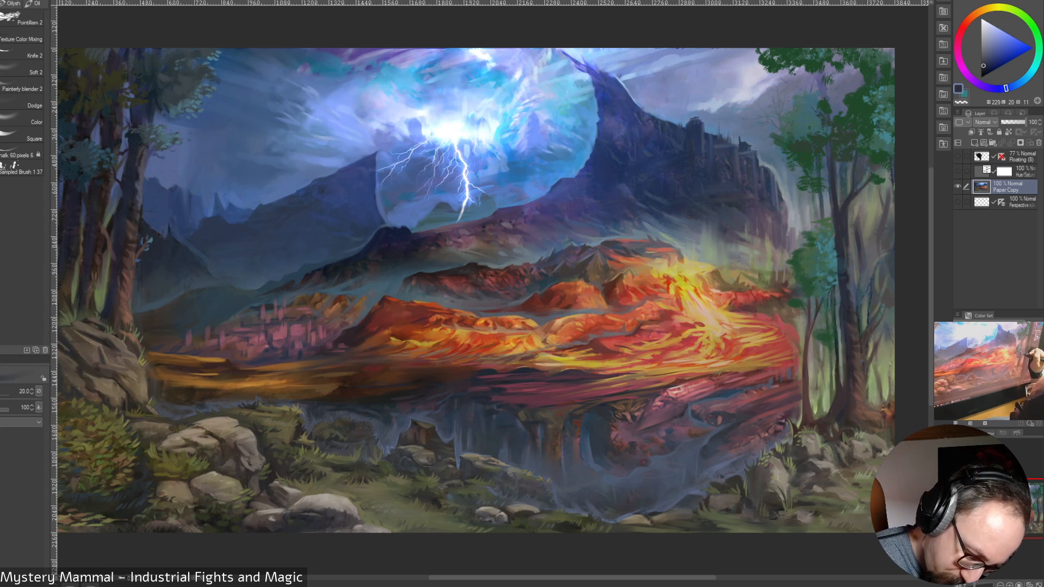
{"action": "left_click", "coordinate": [860, 288], "text": "alt"}
{"action": "left_click_drag", "start_coordinate": [855, 284], "coordinate": [859, 297]}
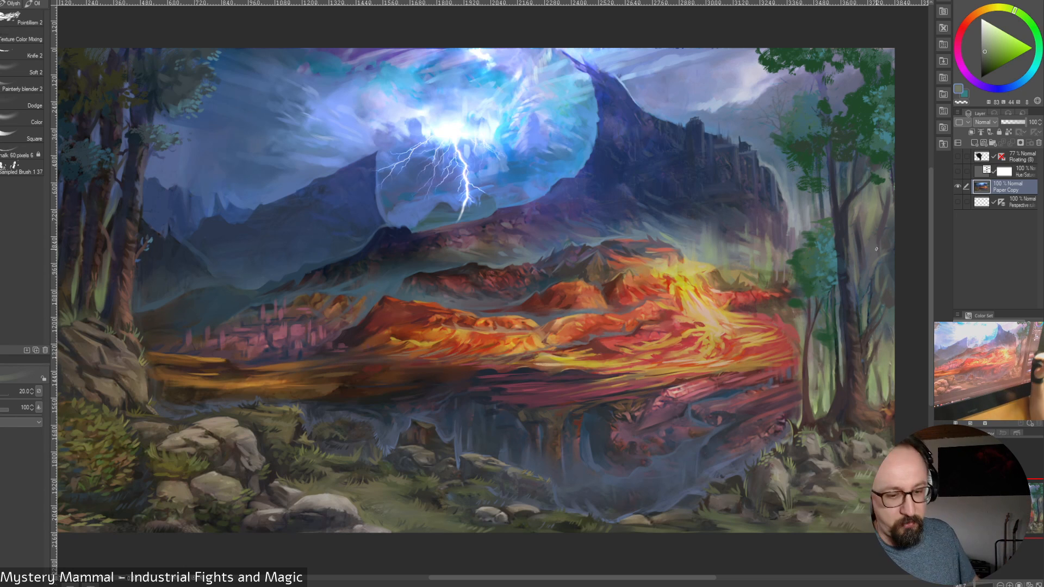
{"action": "left_click", "coordinate": [860, 253], "text": "alt"}
{"action": "left_click_drag", "start_coordinate": [849, 248], "coordinate": [853, 262]}
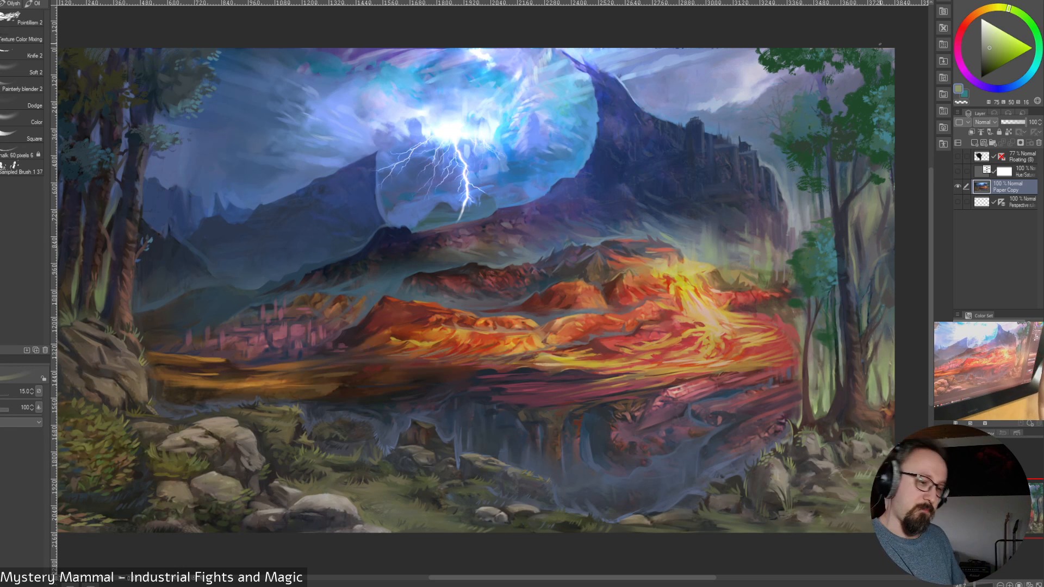
Touch up the tall trunk and extend its roots with sampled dark violet and crimson, enlarging the brush to 25
{"action": "left_click", "coordinate": [856, 295], "text": "alt"}
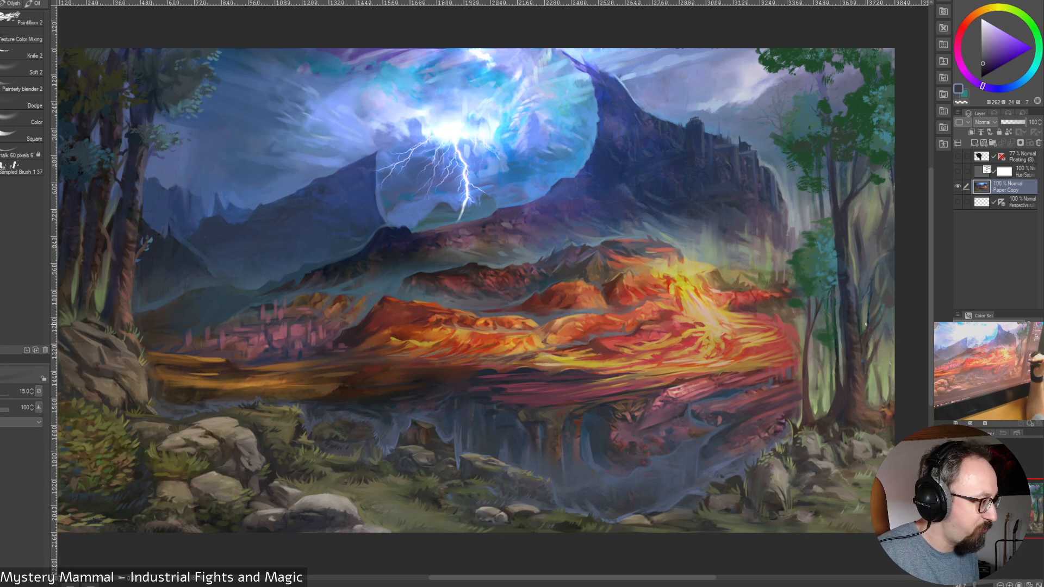
{"action": "key", "text": "bracketright"}
{"action": "key", "text": "bracketright"}
{"action": "key", "text": "bracketright"}
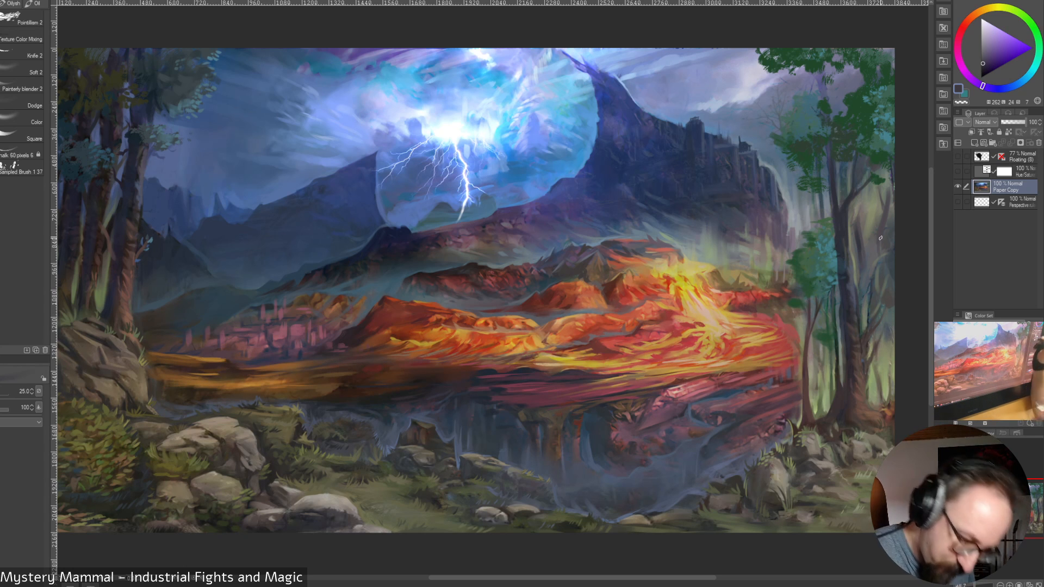
{"action": "left_click", "coordinate": [835, 400], "text": "alt"}
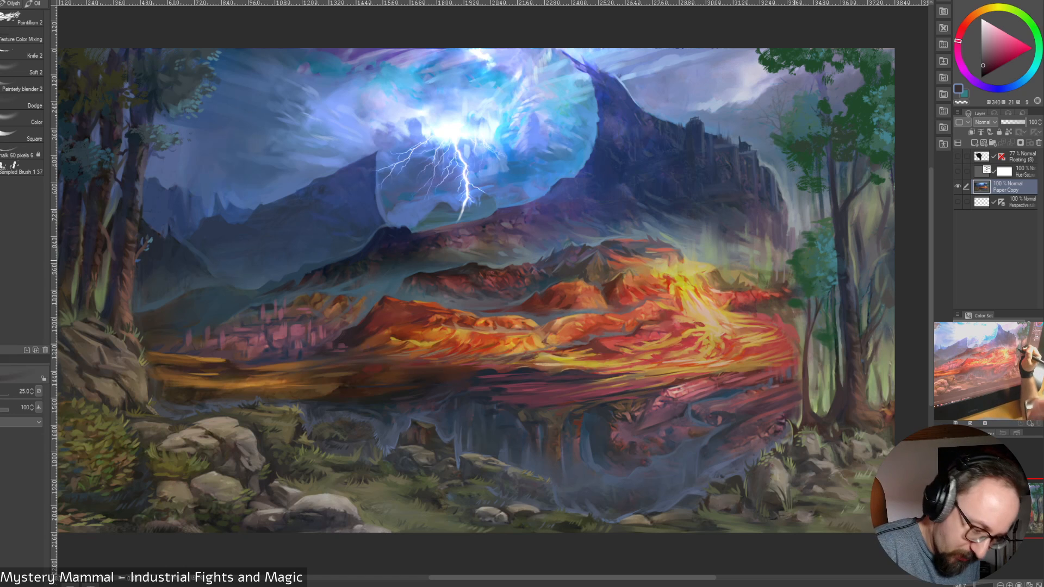
Dab small foliage beside the tall trunk's middle with sampled green, muted blue and dark teal, varying the brush size between 12.5, 30 and 15
{"action": "left_click", "coordinate": [795, 268], "text": "alt"}
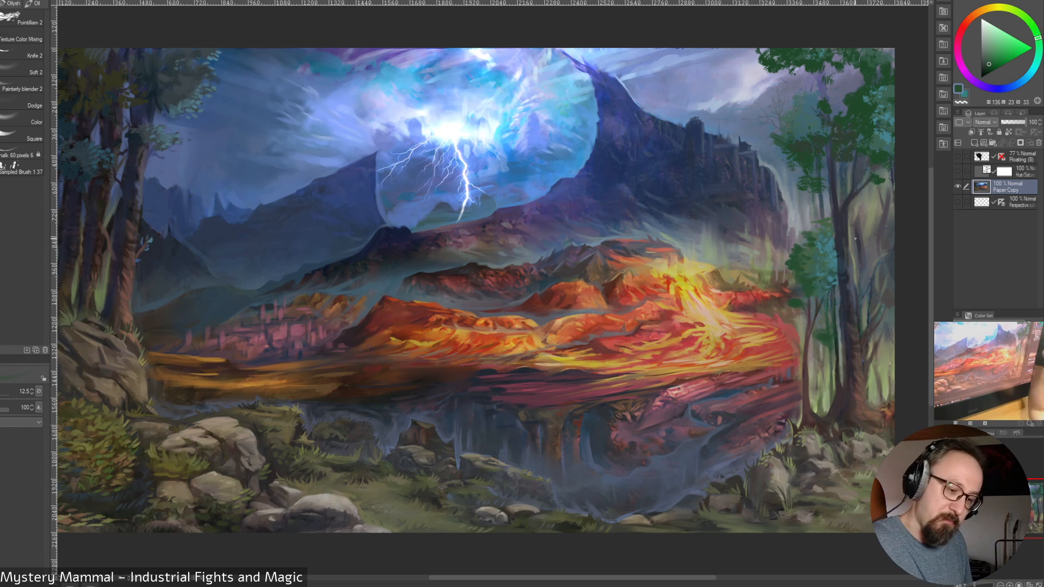
{"action": "left_click", "coordinate": [821, 233], "text": "alt"}
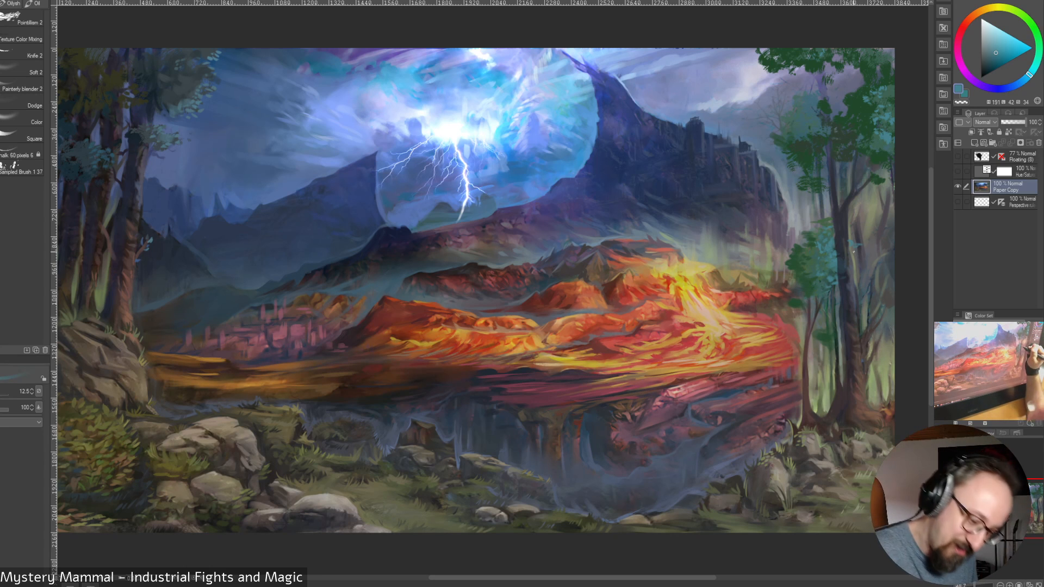
{"action": "left_click", "coordinate": [855, 249], "text": "alt"}
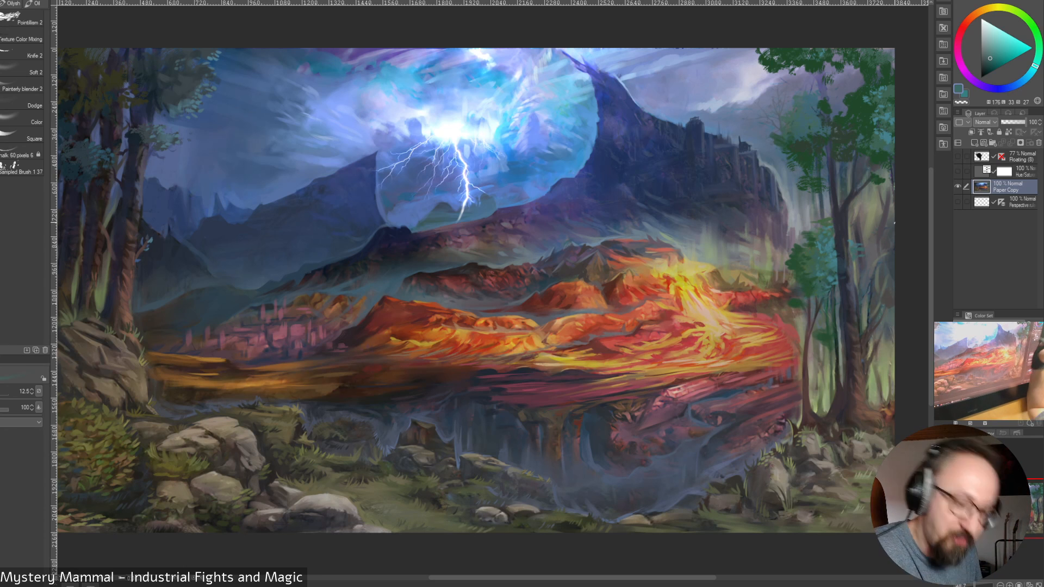
{"action": "left_click", "coordinate": [857, 257], "text": "alt"}
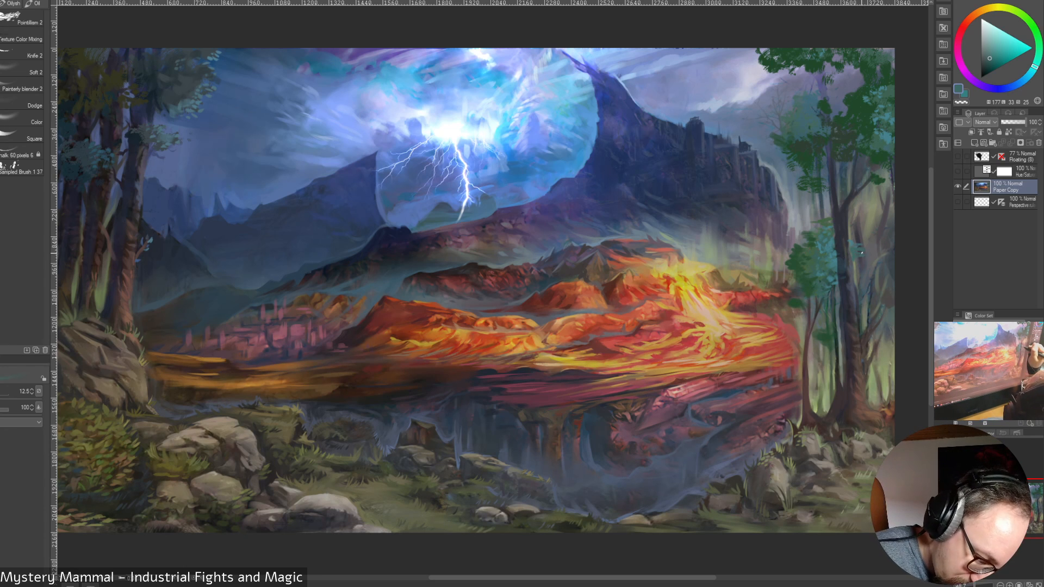
{"action": "key", "text": "]"}
{"action": "key", "text": "]"}
{"action": "key", "text": "]"}
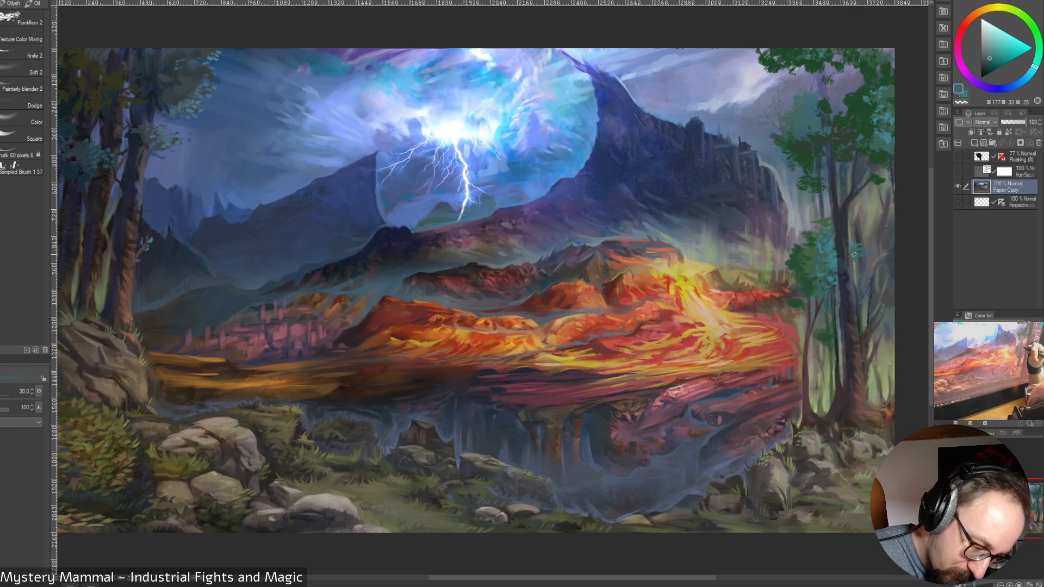
{"action": "key", "text": "]"}
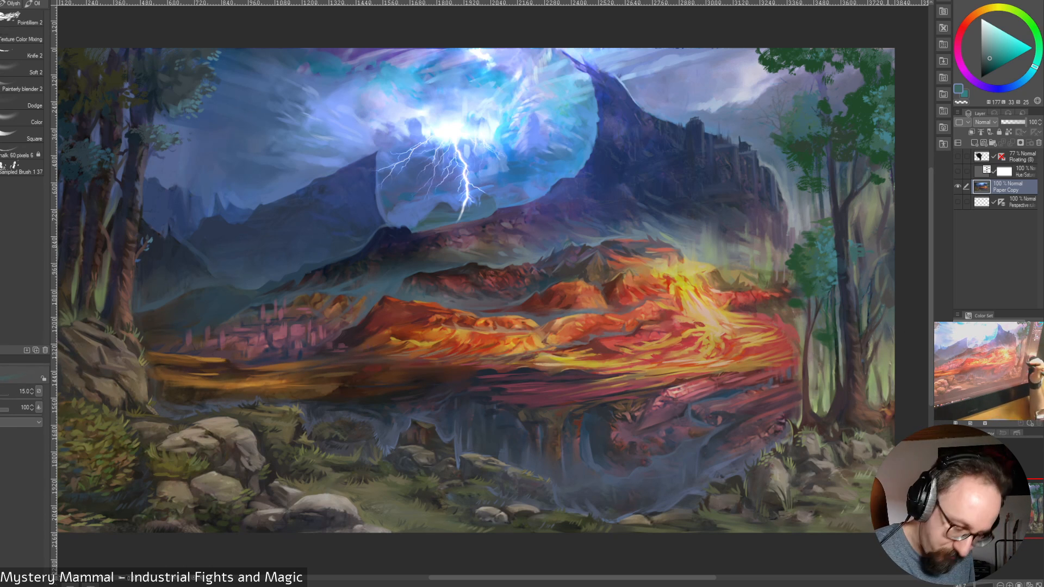
Refine the tall trunk's base and outer roots with sampled olive, brown and dark crimson at brush sizes 12.5 and 15
{"action": "left_click", "coordinate": [875, 389], "text": "alt"}
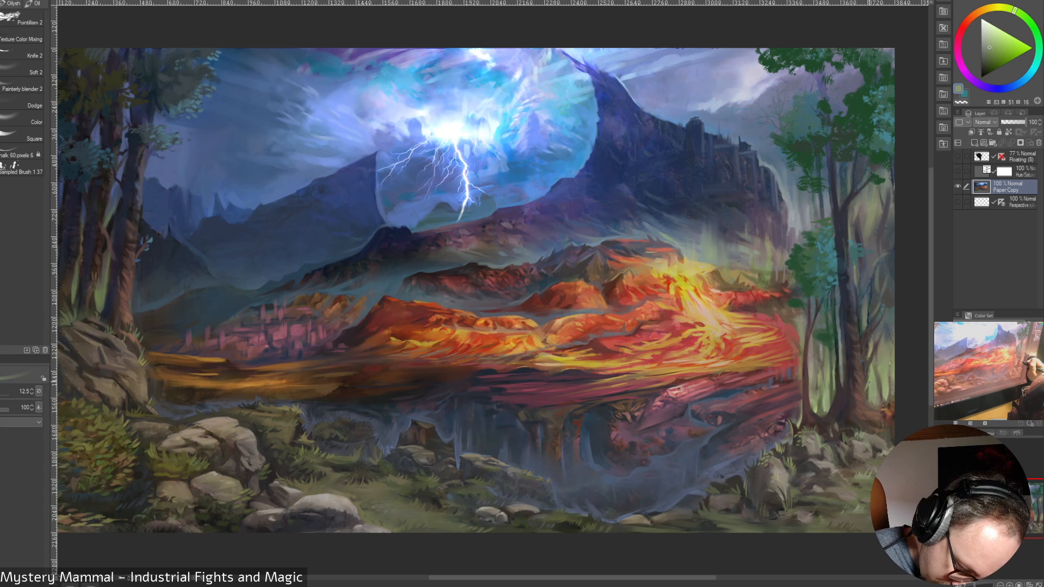
{"action": "left_click", "coordinate": [871, 403], "text": "alt"}
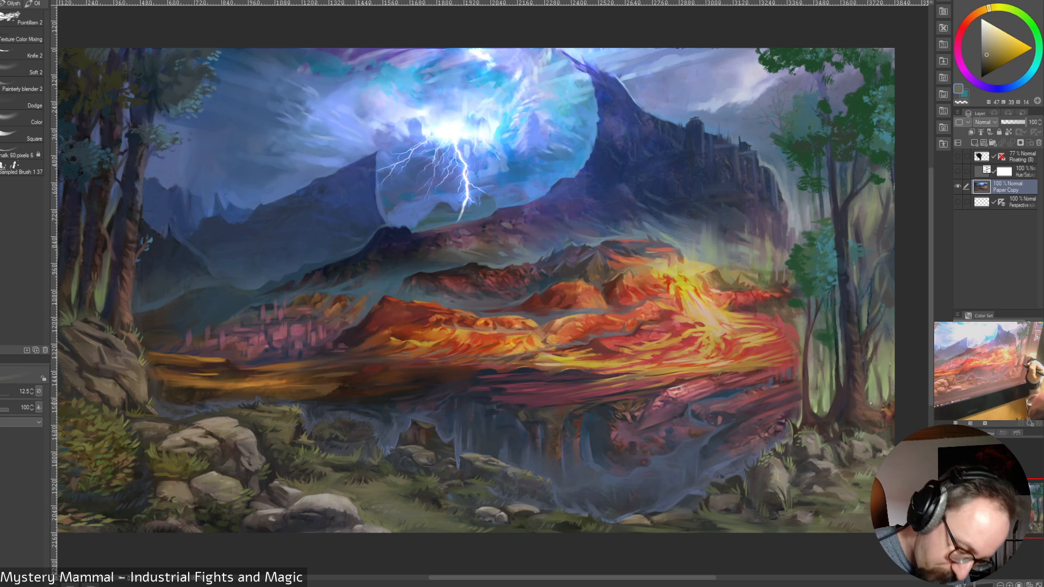
{"action": "left_click", "coordinate": [888, 410], "text": "alt"}
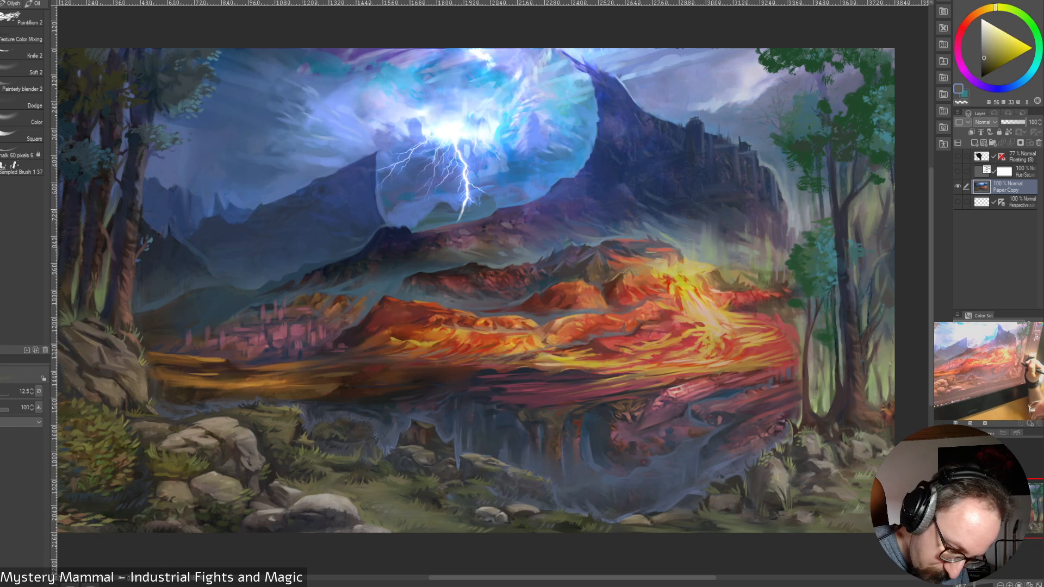
{"action": "left_click", "coordinate": [868, 404], "text": "alt"}
{"action": "key", "text": "bracketright"}
{"action": "left_click_drag", "start_coordinate": [869, 404], "coordinate": [879, 410]}
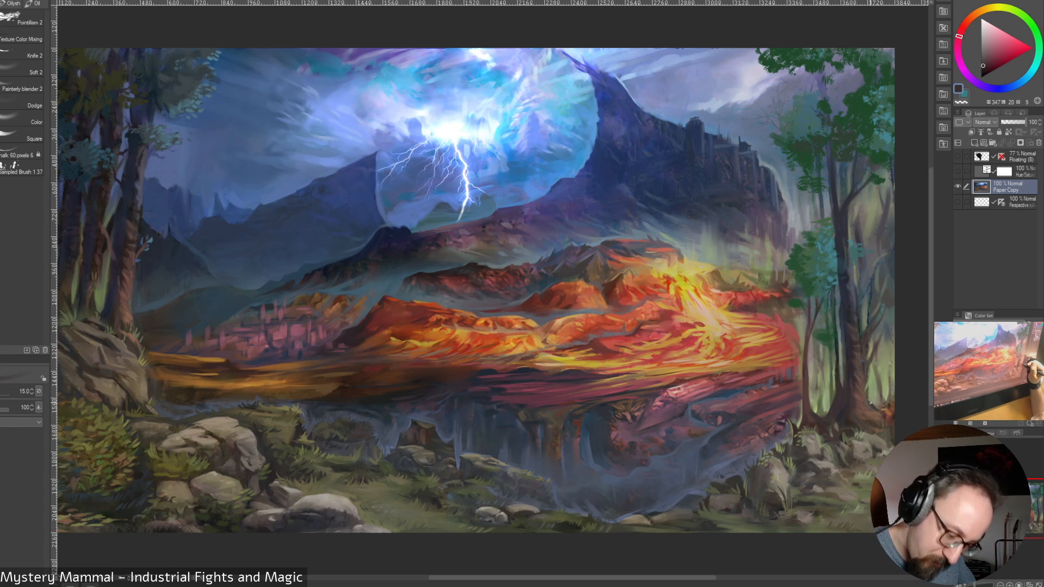
{"action": "key", "text": "bracketleft"}
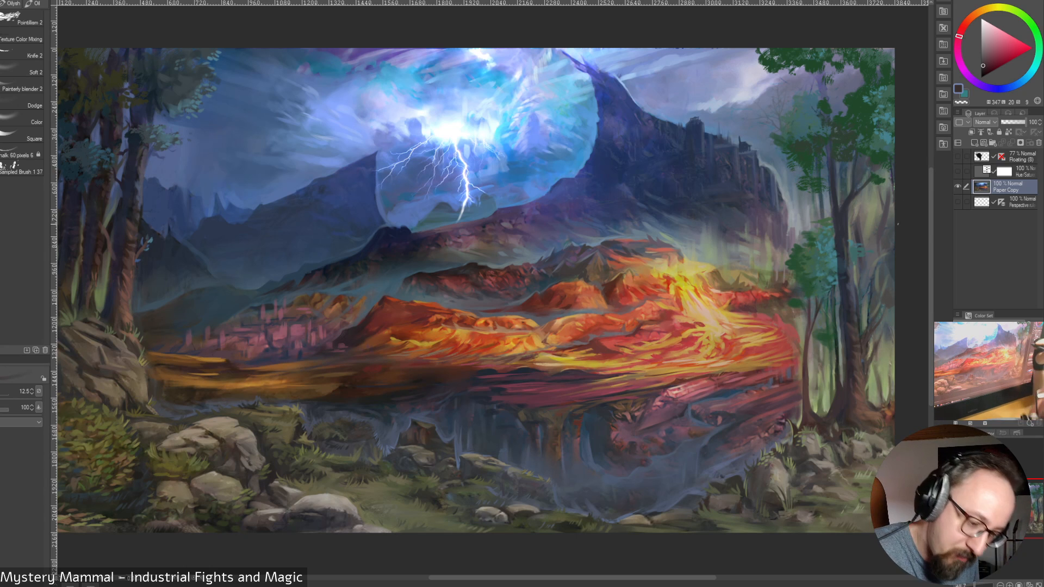
Touch up the thin branches and gaps beside the tall trunk's lower half with sampled dark violet, olive, teal and brown at brush sizes 12.5 and 17.5
{"action": "left_click", "coordinate": [863, 351], "text": "alt"}
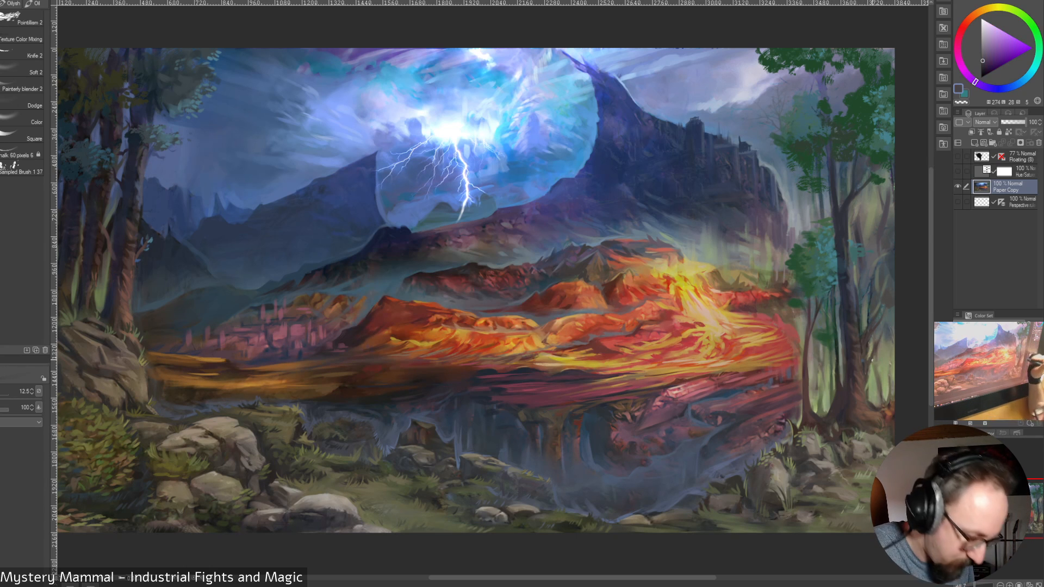
{"action": "left_click", "coordinate": [885, 360], "text": "alt"}
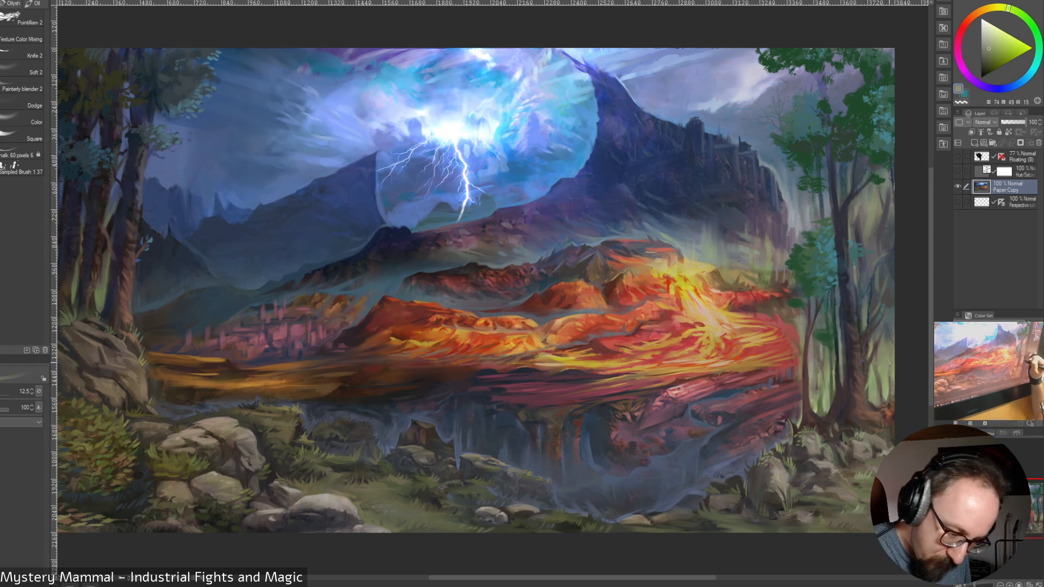
{"action": "key", "text": "bracketright"}
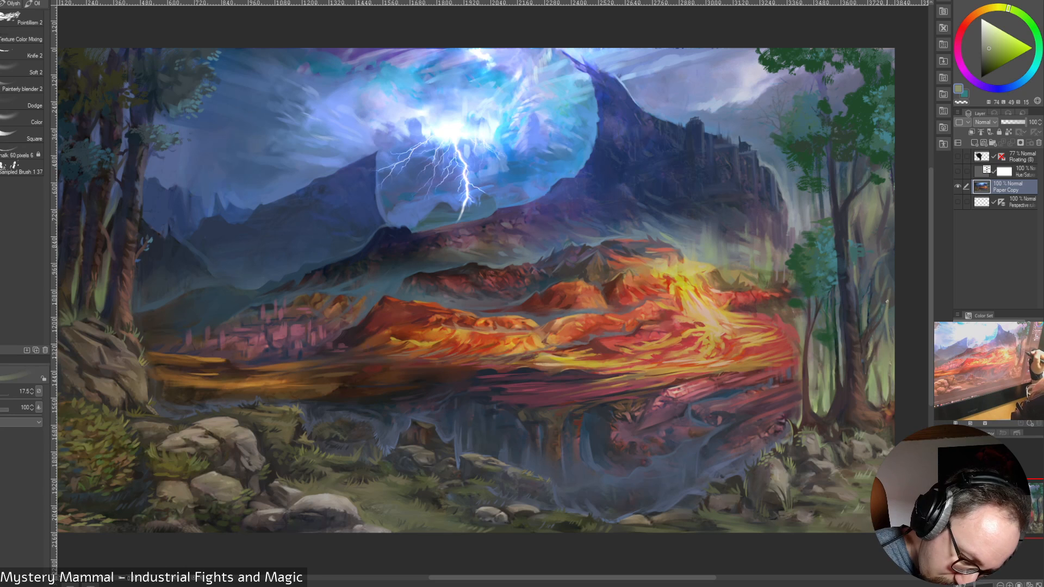
{"action": "left_click", "coordinate": [884, 307], "text": "alt"}
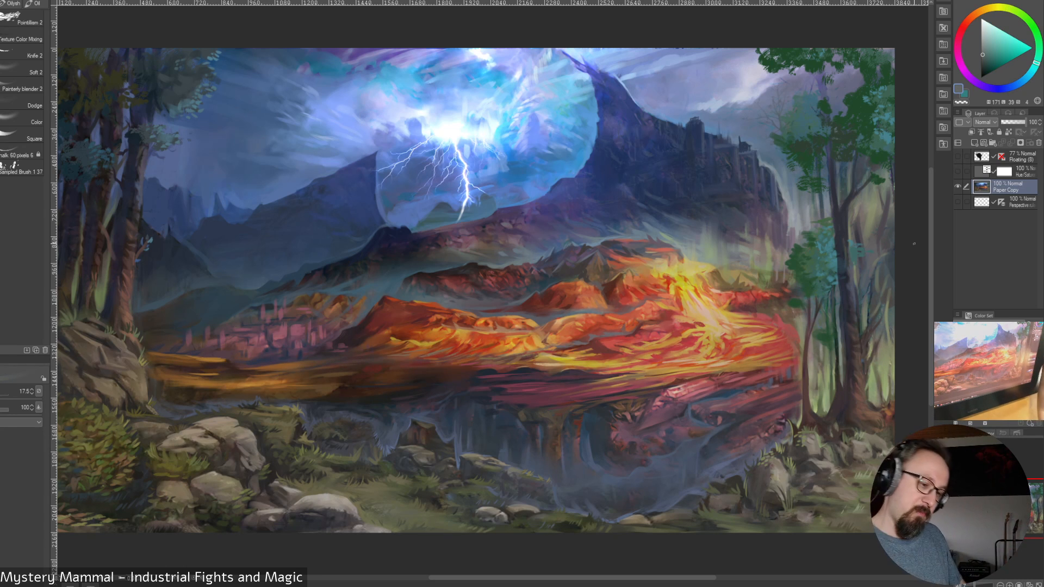
{"action": "left_click", "coordinate": [875, 329], "text": "alt"}
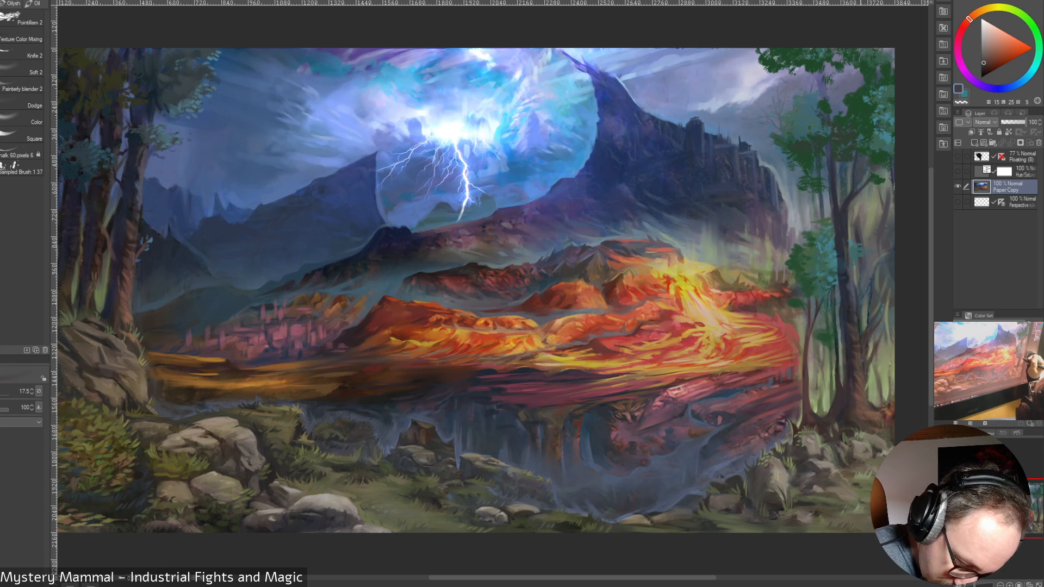
Paint warm brown highlights down the slender tree's base with a sampled and slightly brightened tone at brush size 17.5, adding dark crimson at its foot
{"action": "left_click", "coordinate": [867, 416], "text": "alt"}
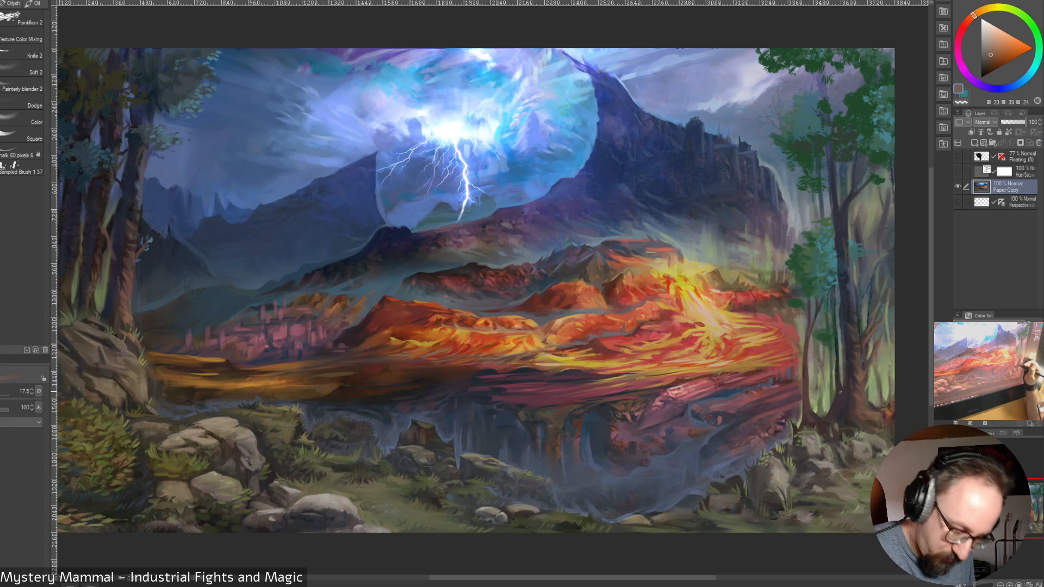
{"action": "left_click_drag", "start_coordinate": [807, 388], "coordinate": [808, 406]}
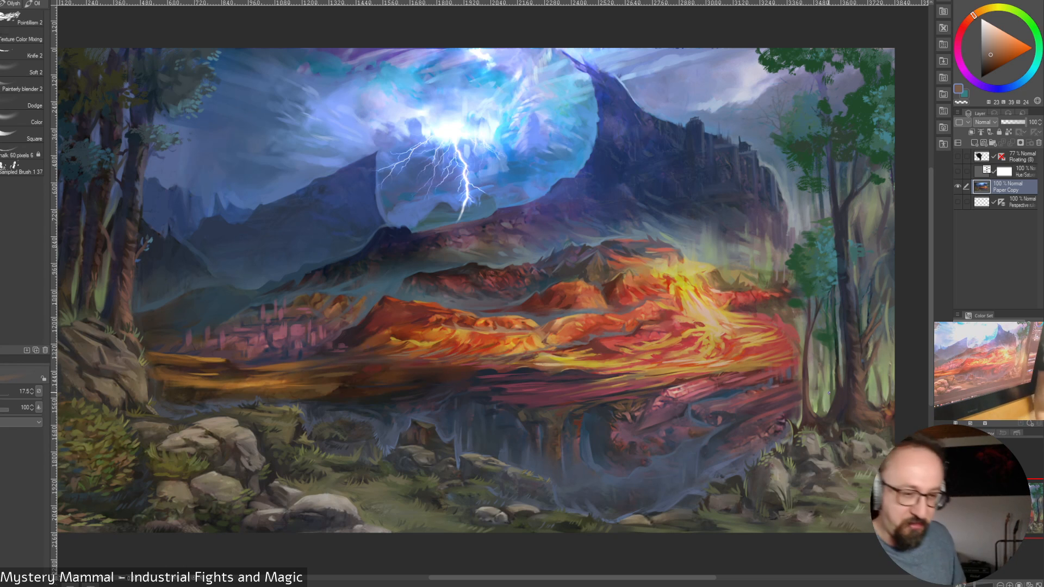
{"action": "left_click", "coordinate": [993, 50]}
{"action": "left_click_drag", "start_coordinate": [810, 406], "coordinate": [810, 411]}
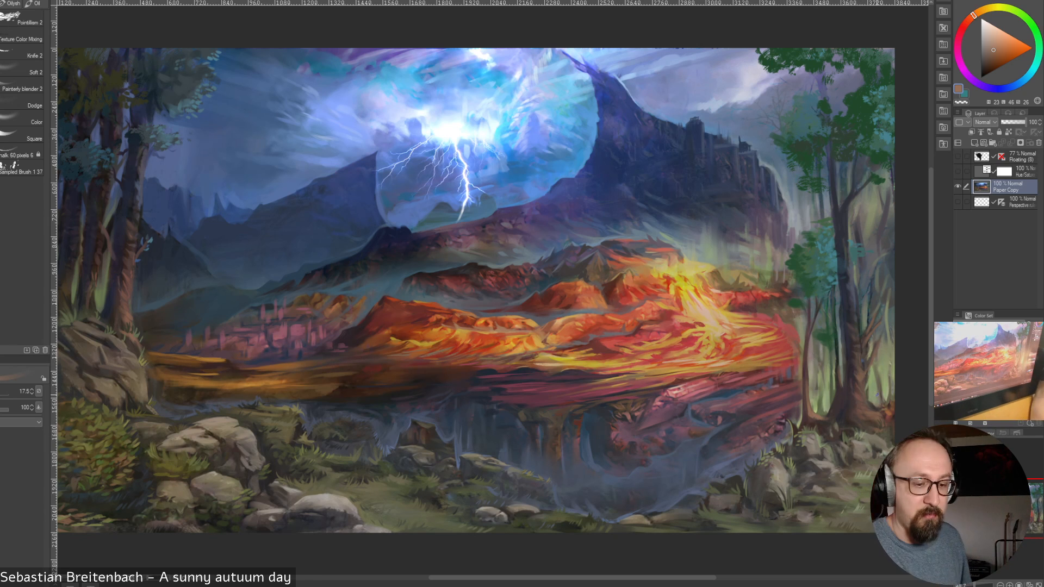
{"action": "left_click", "coordinate": [820, 419], "text": "alt"}
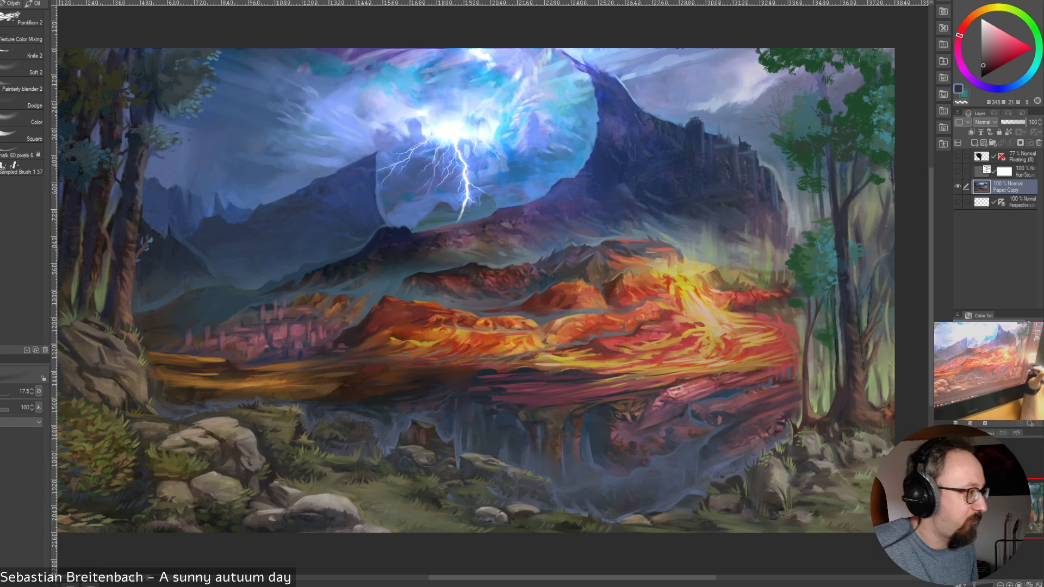
Touch up the grove's lower trunks with sampled dark crimson and muted green, varying the brush size from 60 to 25
{"action": "key", "text": "bracketright"}
{"action": "key", "text": "bracketright"}
{"action": "key", "text": "bracketright"}
{"action": "key", "text": "bracketright"}
{"action": "key", "text": "bracketright"}
{"action": "key", "text": "bracketright"}
{"action": "key", "text": "bracketleft"}
{"action": "key", "text": "bracketleft"}
{"action": "key", "text": "bracketleft"}
{"action": "key", "text": "bracketleft"}
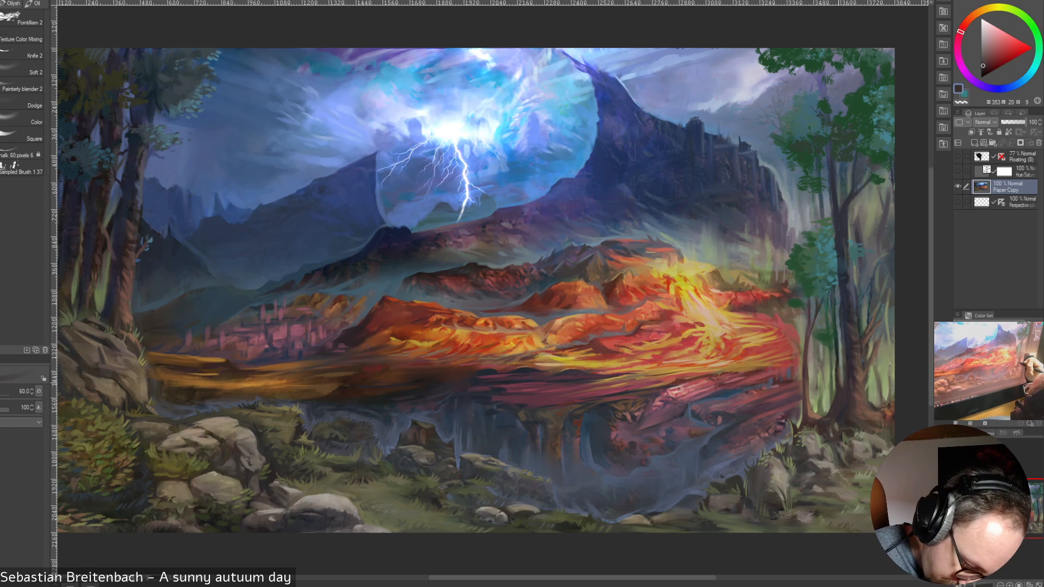
{"action": "left_click", "coordinate": [831, 331], "text": "alt"}
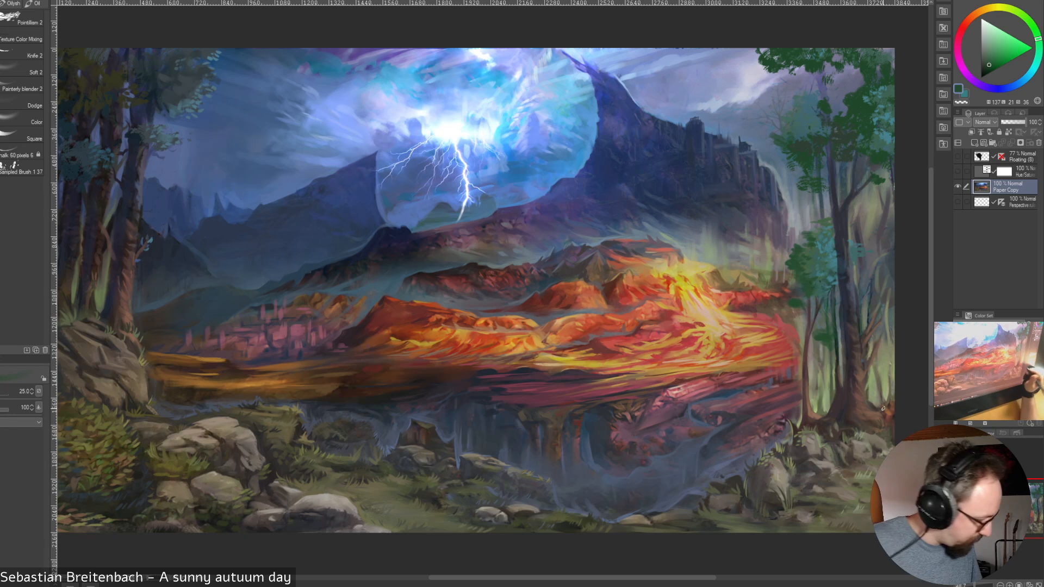
Lasso the leafy bush in the painting's lower-left corner and paste a copy of it on a new layer
{"action": "key", "text": "m"}
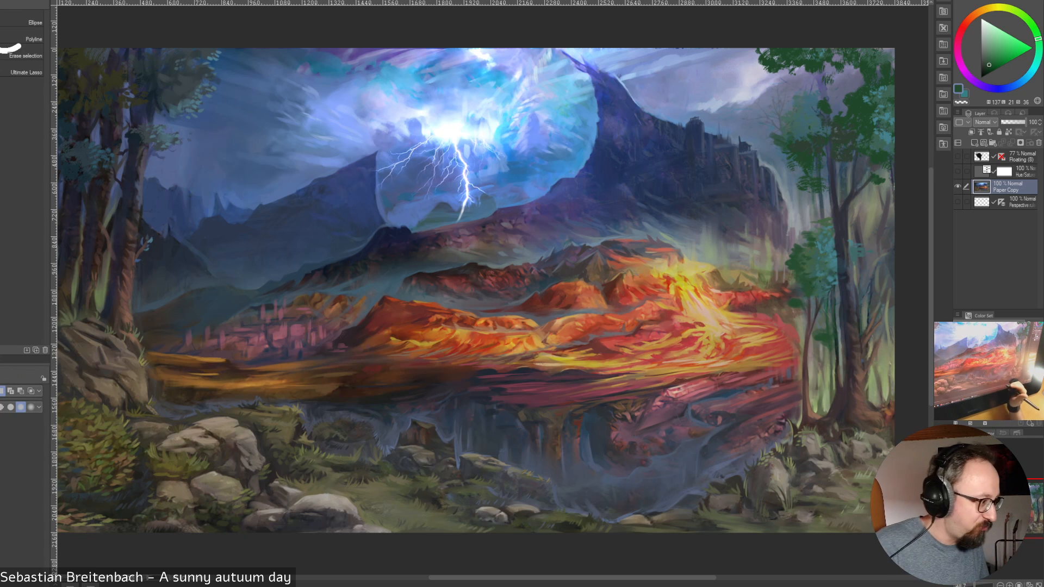
{"action": "left_click_drag", "start_coordinate": [573, 577], "coordinate": [551, 578]}
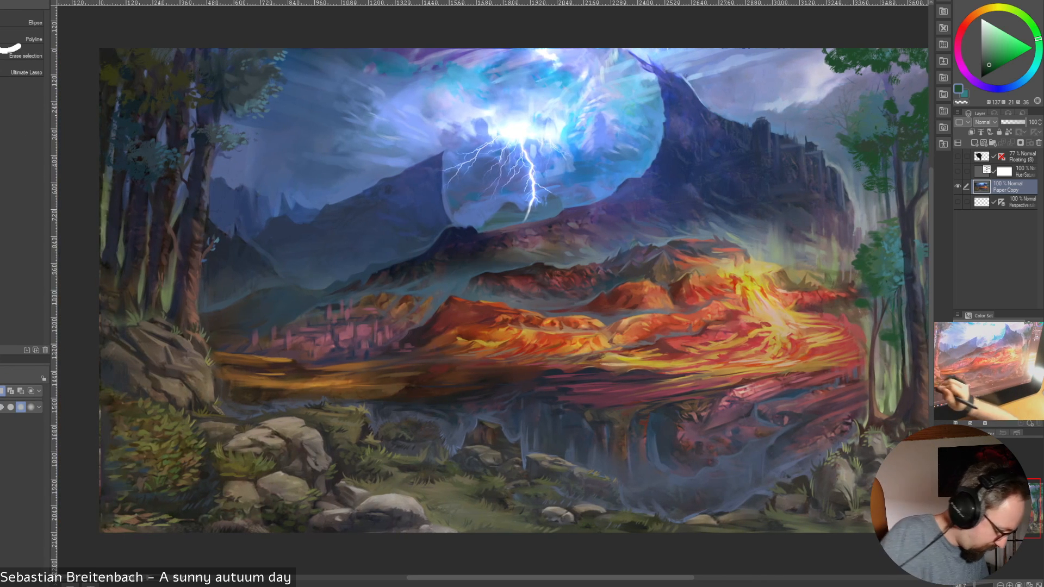
{"action": "mouse_move", "coordinate": [136, 399]}
{"action": "left_mouse_down"}
{"action": "mouse_move", "coordinate": [102, 451]}
{"action": "mouse_move", "coordinate": [116, 483]}
{"action": "mouse_move", "coordinate": [193, 493]}
{"action": "mouse_move", "coordinate": [211, 471]}
{"action": "mouse_move", "coordinate": [210, 445]}
{"action": "mouse_move", "coordinate": [193, 415]}
{"action": "mouse_move", "coordinate": [135, 399]}
{"action": "left_mouse_up"}
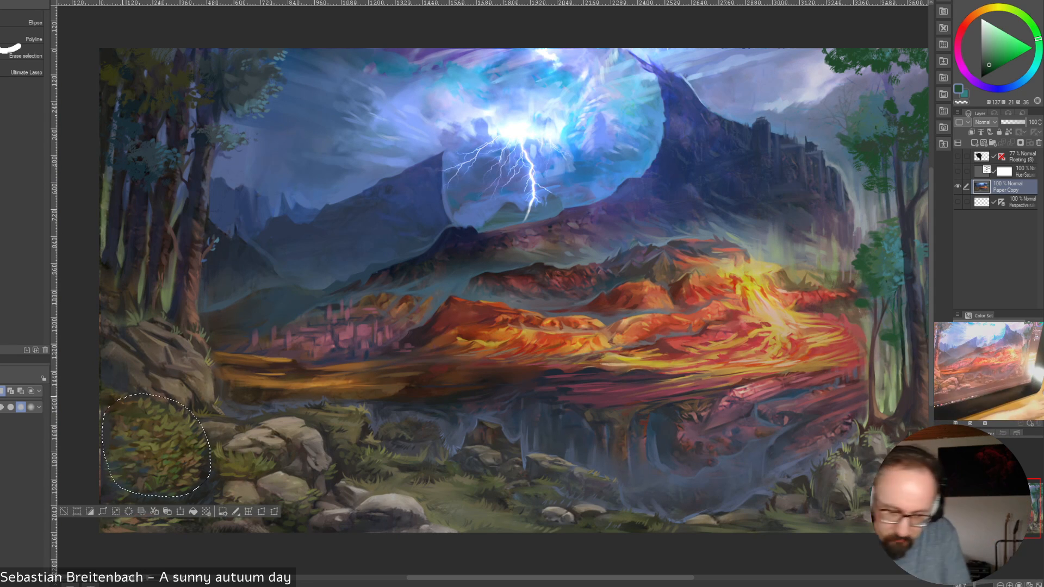
{"action": "key", "text": "ctrl+c"}
{"action": "key", "text": "ctrl+v"}
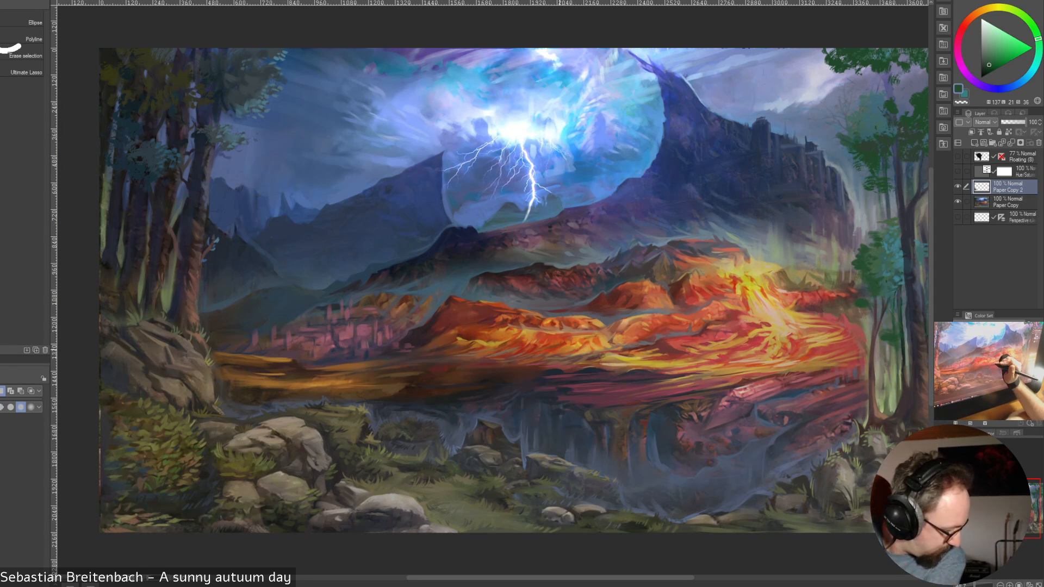
Move the copied bush across to the right-hand grove and flip it horizontally
{"action": "key", "text": "k"}
{"action": "mouse_move", "coordinate": [156, 443]}
{"action": "left_mouse_down"}
{"action": "mouse_move", "coordinate": [780, 408]}
{"action": "mouse_move", "coordinate": [770, 413]}
{"action": "left_mouse_up"}
{"action": "left_click", "coordinate": [0, 0]}
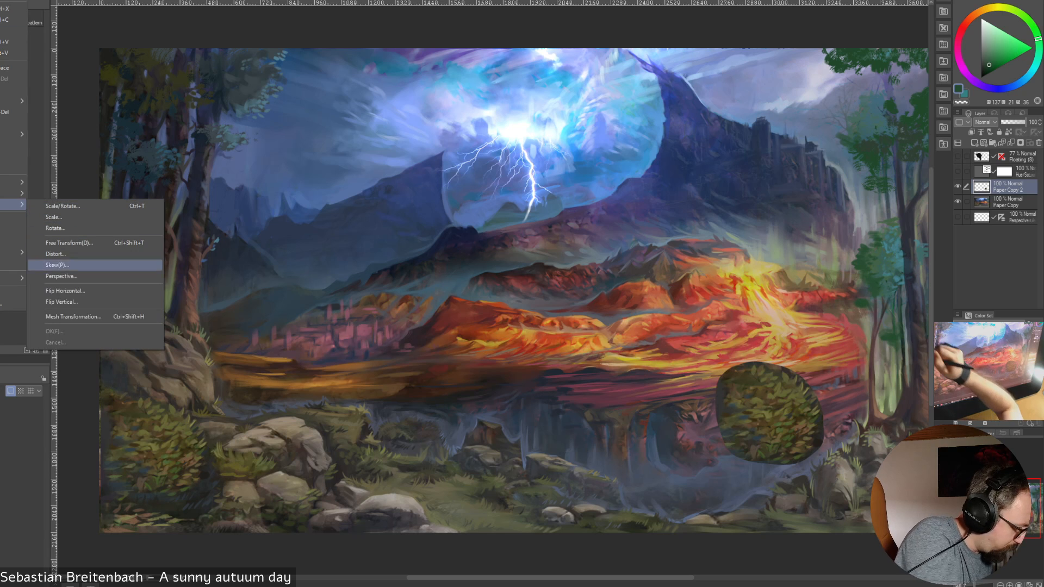
{"action": "left_click", "coordinate": [82, 299]}
{"action": "left_click_drag", "start_coordinate": [770, 413], "coordinate": [839, 414]}
{"action": "key", "text": "Return"}
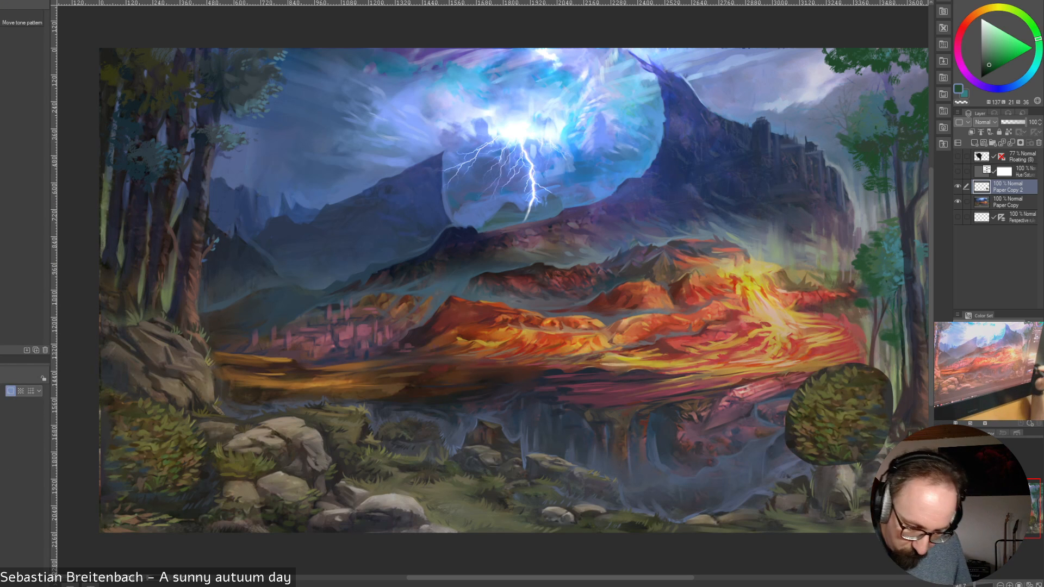
Position the copied bush at the foot of the right-hand trees, checking the placement at 54% layer opacity and restoring it to 100%
{"action": "left_click_drag", "start_coordinate": [1020, 122], "coordinate": [1015, 122]}
{"action": "left_click_drag", "start_coordinate": [839, 414], "coordinate": [850, 410]}
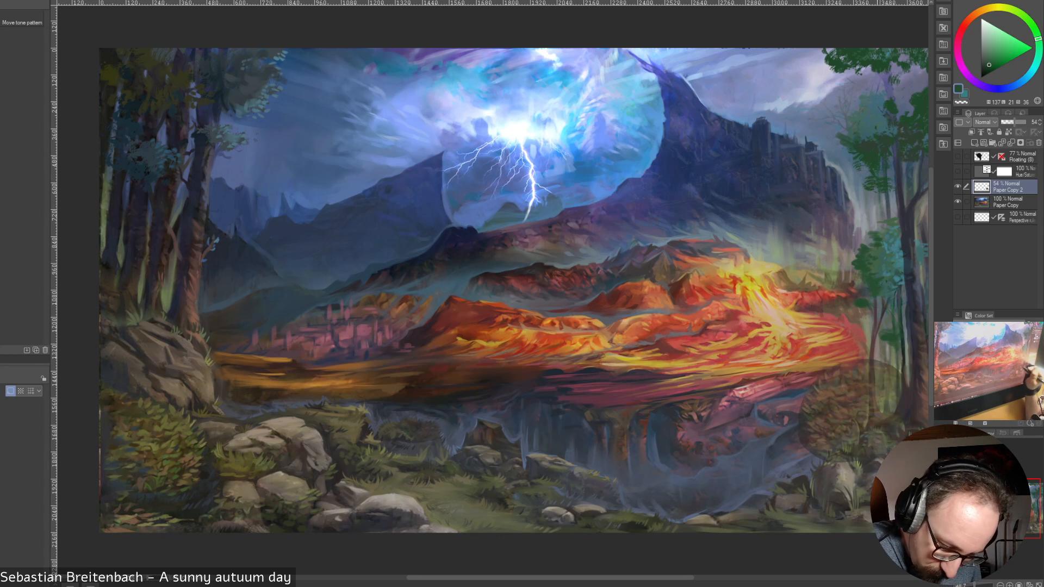
{"action": "left_click_drag", "start_coordinate": [1015, 122], "coordinate": [1026, 122]}
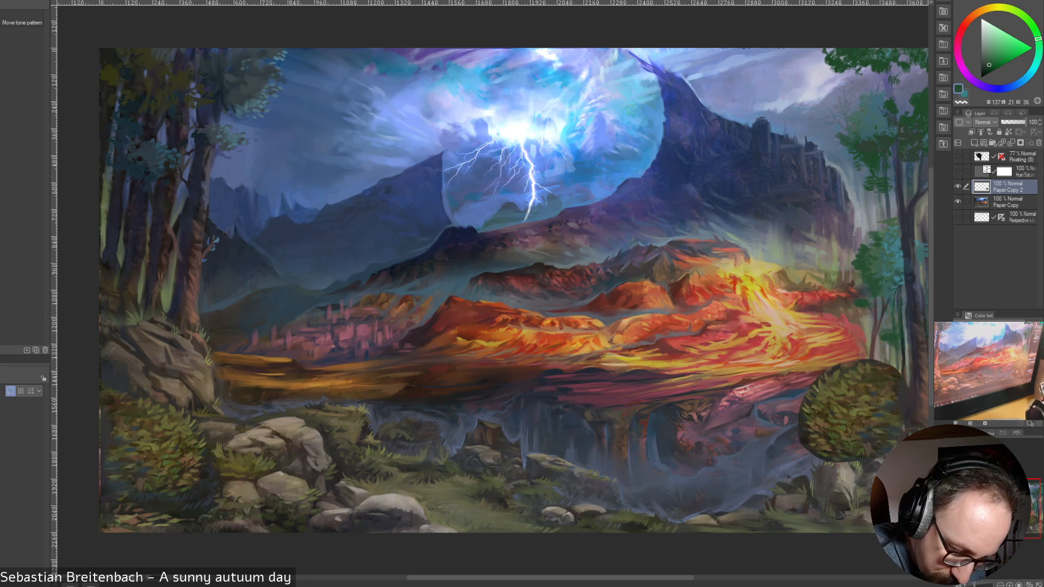
{"action": "left_click_drag", "start_coordinate": [850, 410], "coordinate": [872, 413]}
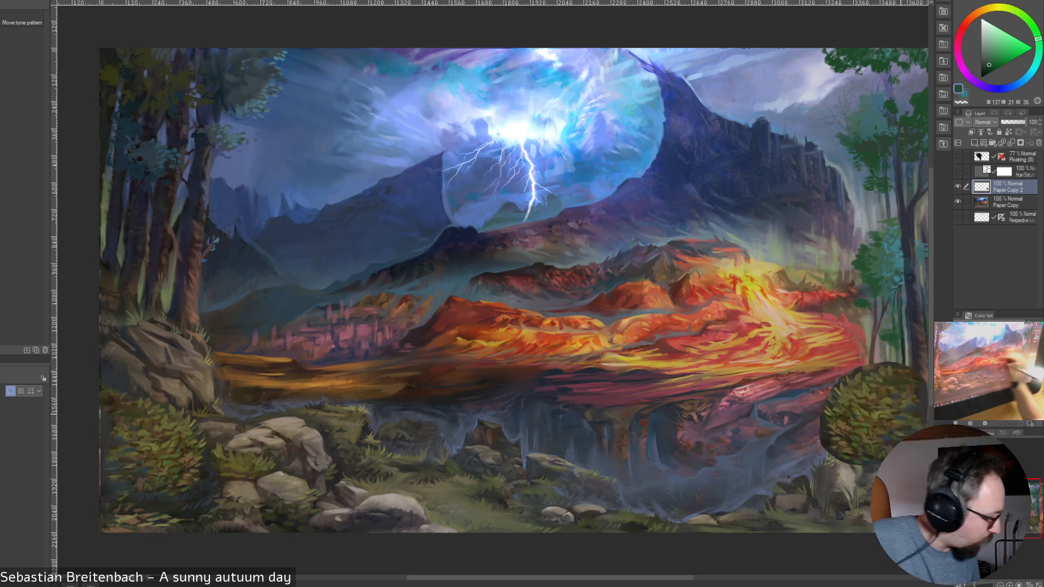
Set the bush layer's opacity to 44%, then lasso and delete the part of the bush covering the slender trunks
{"action": "key", "text": "m"}
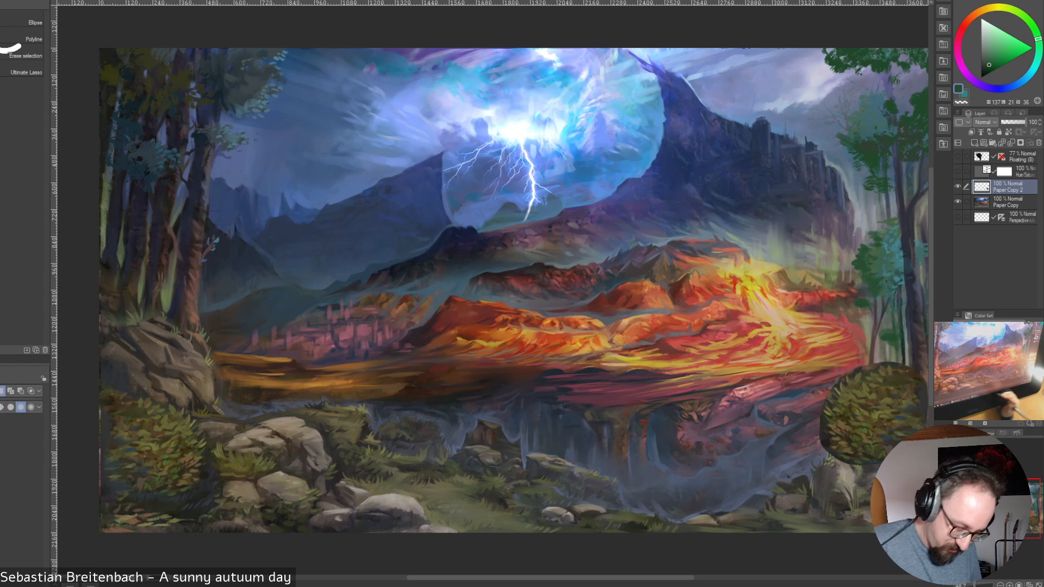
{"action": "left_click_drag", "start_coordinate": [582, 578], "coordinate": [651, 578]}
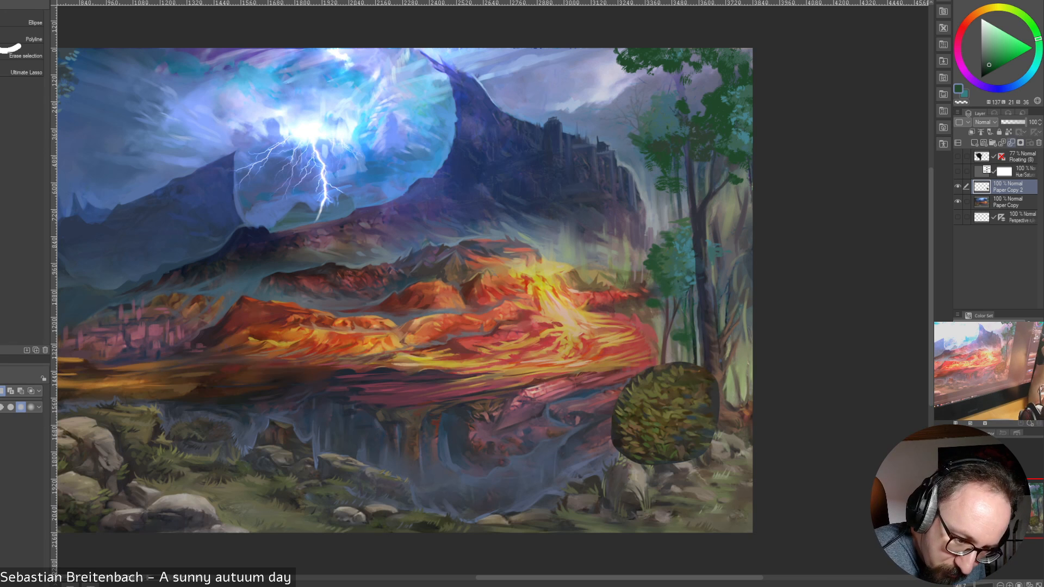
{"action": "left_click", "coordinate": [1012, 122]}
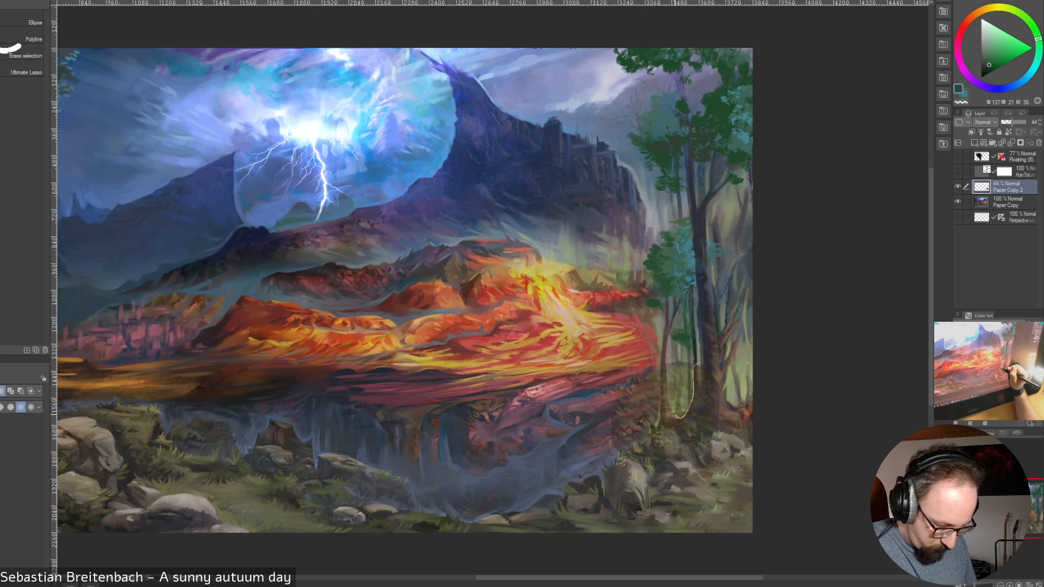
{"action": "left_click_drag", "start_coordinate": [676, 416], "coordinate": [674, 412]}
{"action": "key", "text": "Delete"}
{"action": "key", "text": "ctrl+d"}
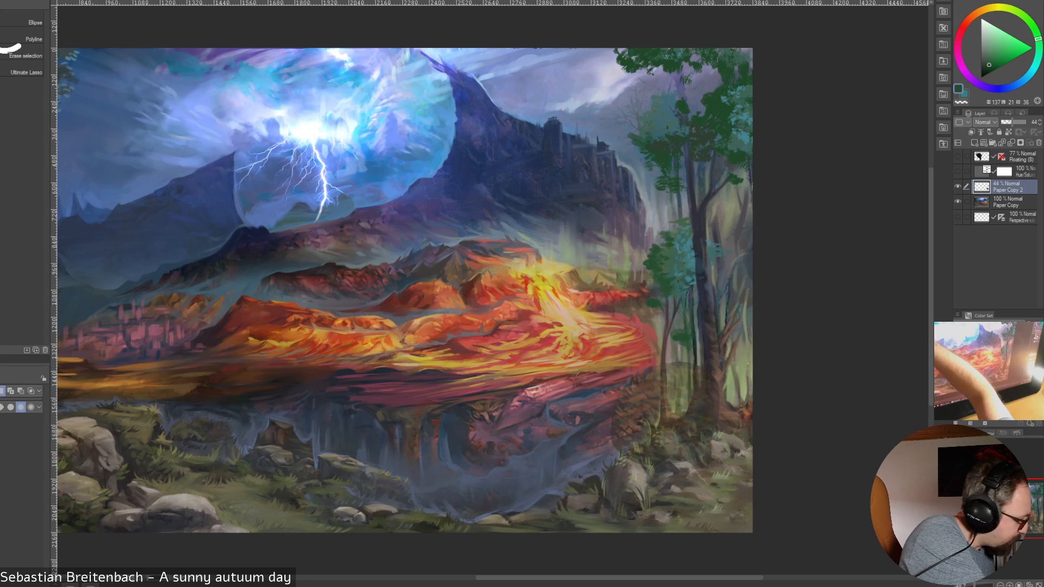
Scale the copied bush down to 63% and settle it at the foot of the slender trunks in the right-hand grove
{"action": "key", "text": "k"}
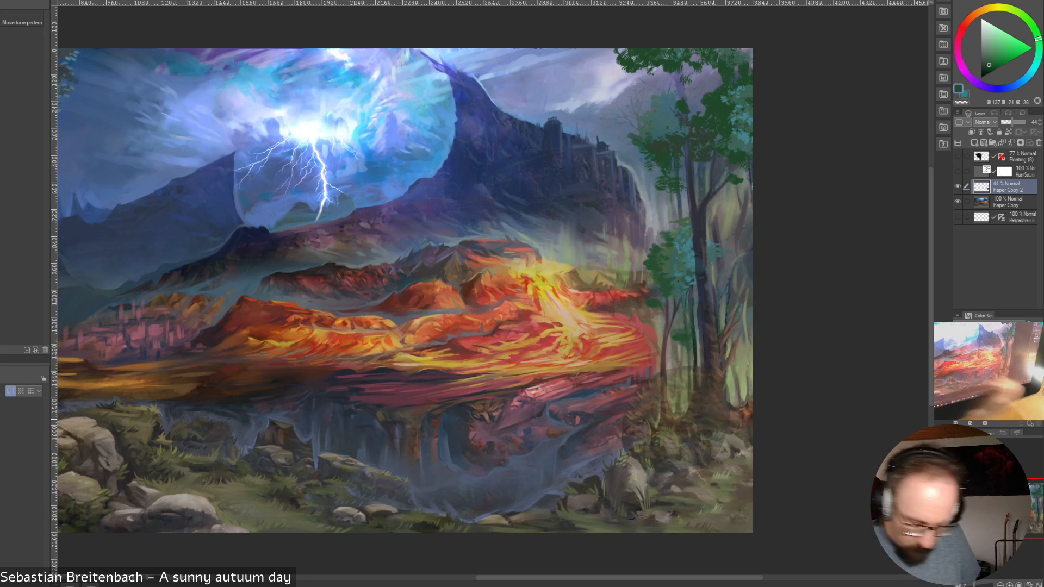
{"action": "key", "text": "ctrl+t"}
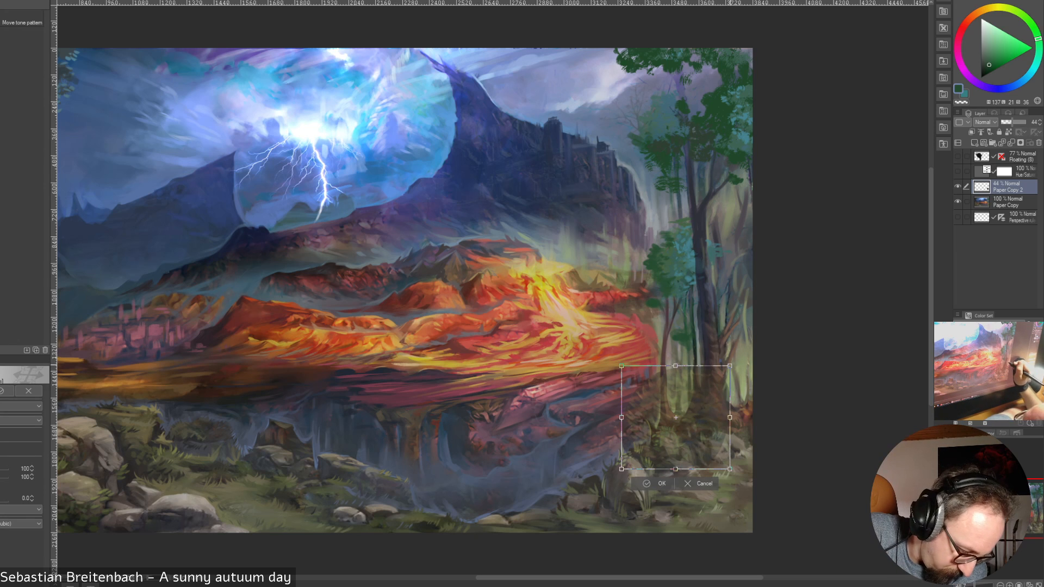
{"action": "left_click_drag", "start_coordinate": [731, 366], "coordinate": [701, 393]}
{"action": "mouse_move", "coordinate": [679, 427]}
{"action": "left_mouse_down"}
{"action": "mouse_move", "coordinate": [685, 409]}
{"action": "mouse_move", "coordinate": [670, 411]}
{"action": "left_mouse_up"}
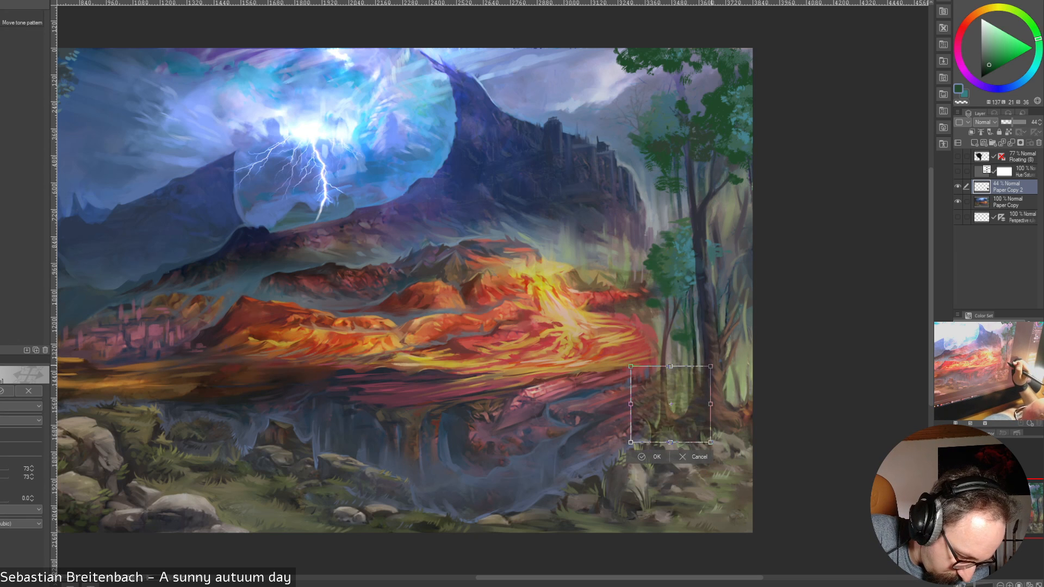
{"action": "left_click_drag", "start_coordinate": [711, 366], "coordinate": [684, 408]}
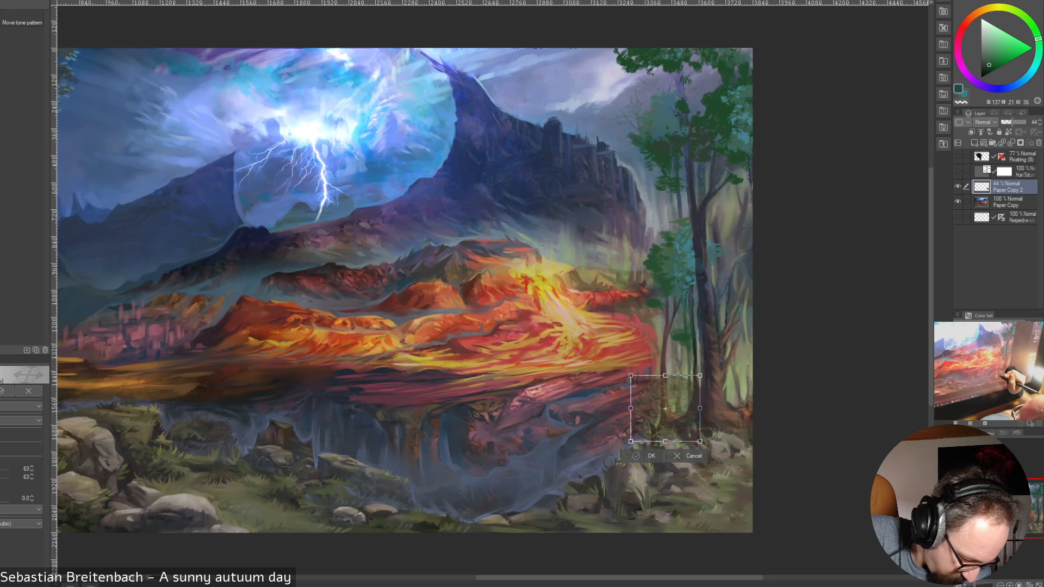
{"action": "left_click", "coordinate": [644, 455]}
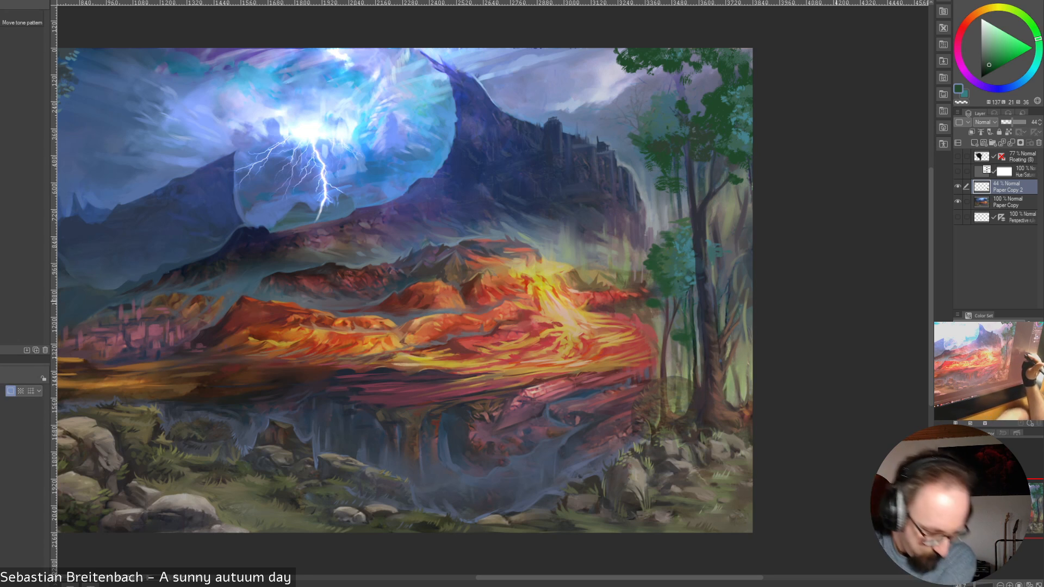
Check the copied bush at 100% layer opacity, then set its layer opacity to 63%
{"action": "key", "text": "b"}
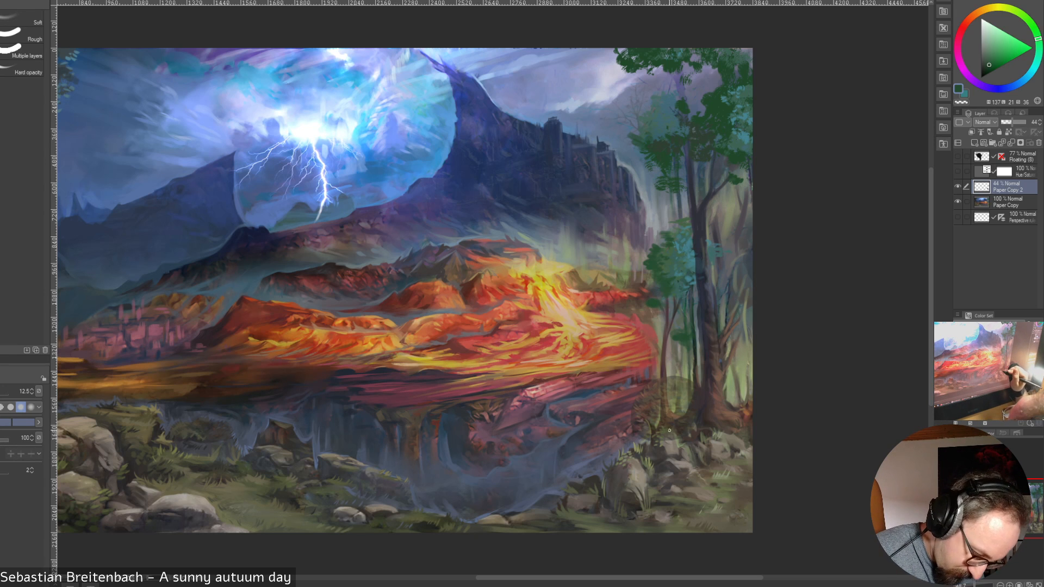
{"action": "key", "text": "bracketleft"}
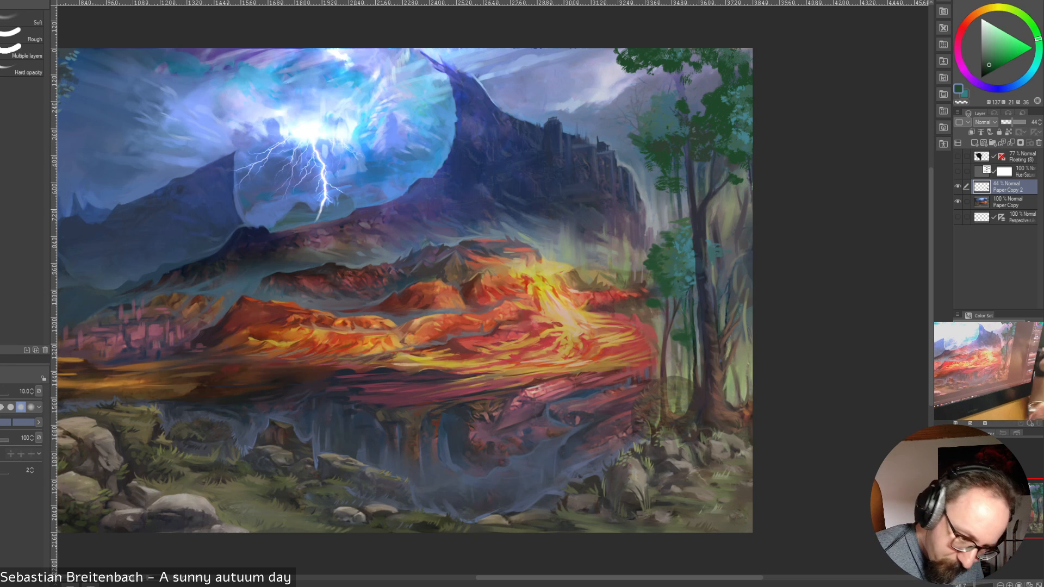
{"action": "left_click_drag", "start_coordinate": [1012, 122], "coordinate": [1026, 122]}
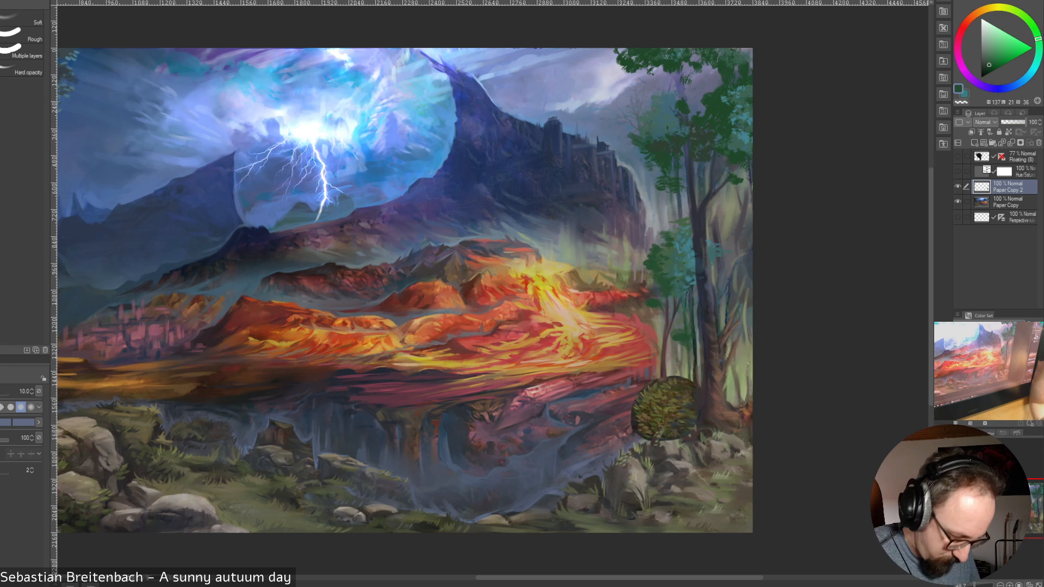
{"action": "left_click", "coordinate": [1017, 123]}
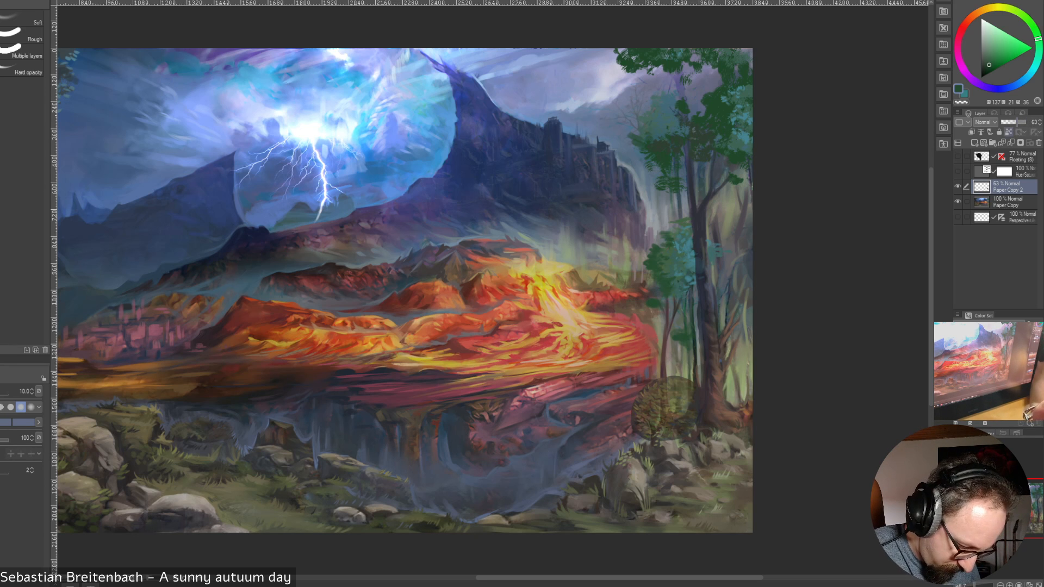
Erase the part of the bush covering the slender trunk with a 17.5 eraser so the trunk stands in front
{"action": "key", "text": "bracketright"}
{"action": "key", "text": "bracketright"}
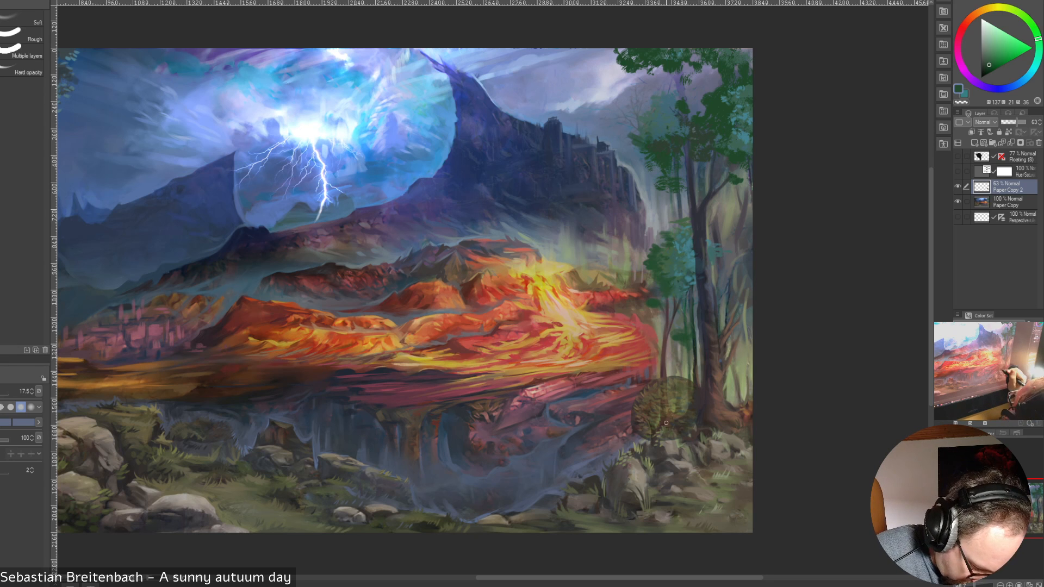
{"action": "left_click_drag", "start_coordinate": [666, 418], "coordinate": [663, 382]}
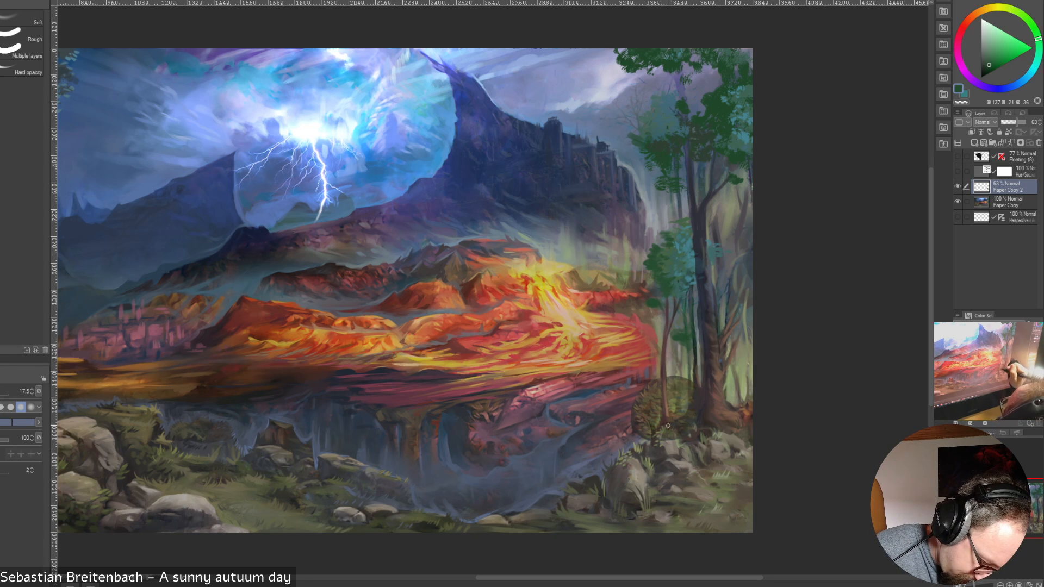
{"action": "key", "text": "bracketleft"}
{"action": "key", "text": "bracketleft"}
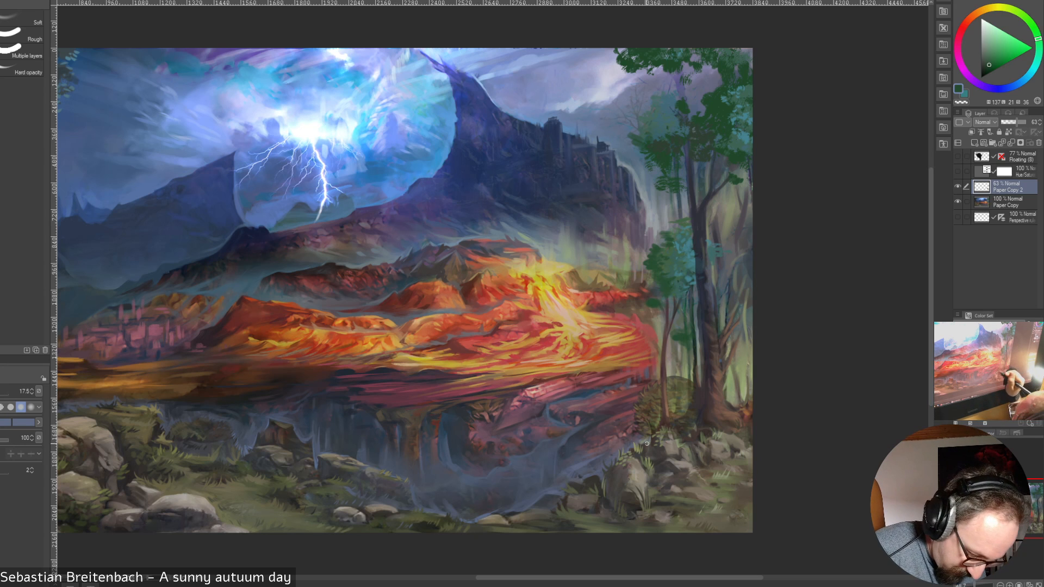
Erase the bush's edges around the thicker trunks and along the rocks at its base, varying the eraser size up to 25
{"action": "key", "text": "bracketright"}
{"action": "left_click_drag", "start_coordinate": [690, 408], "coordinate": [692, 429]}
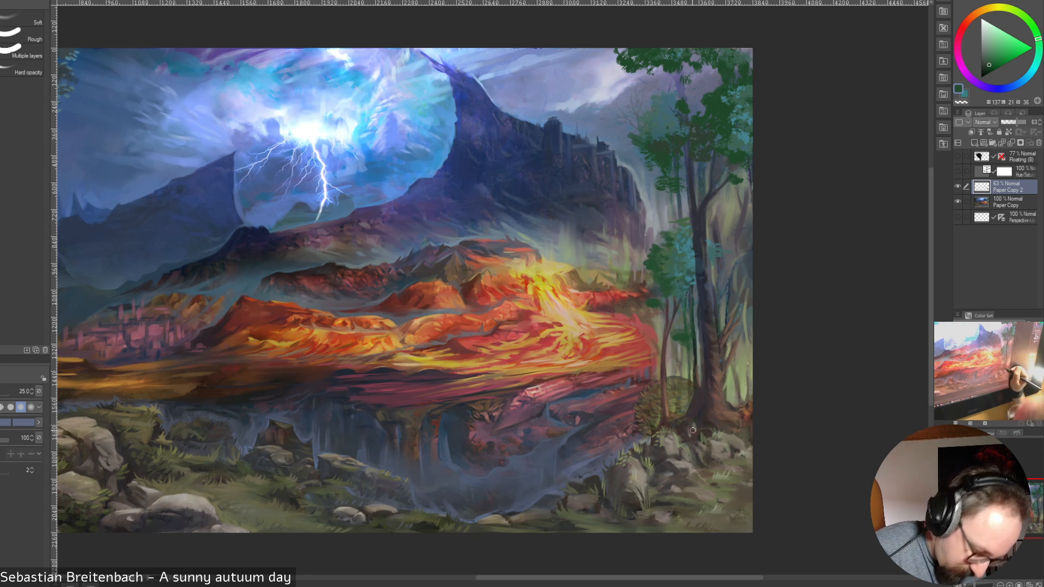
{"action": "key", "text": "bracketleft"}
{"action": "key", "text": "bracketleft"}
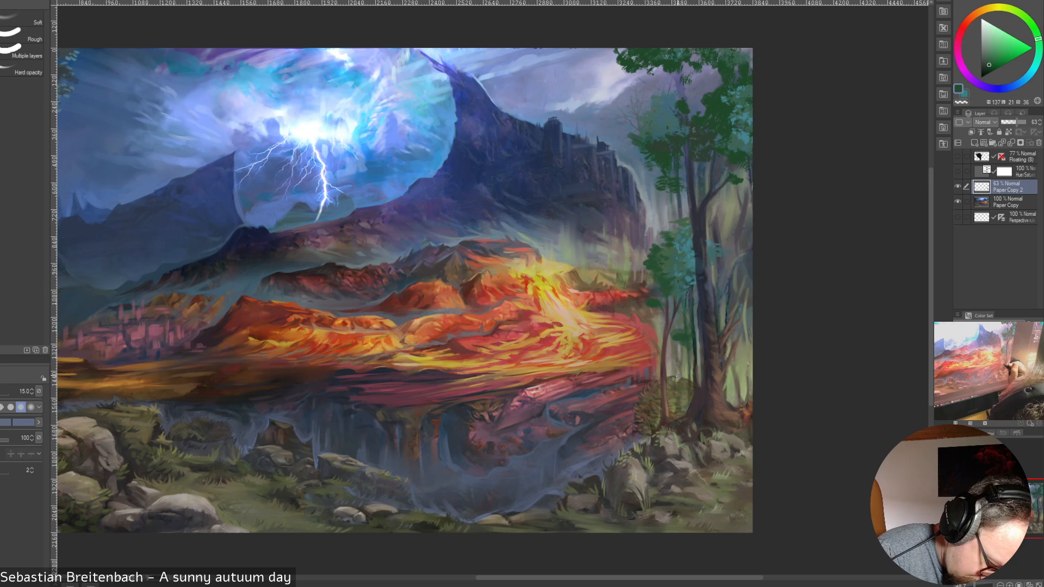
{"action": "key", "text": "bracketright"}
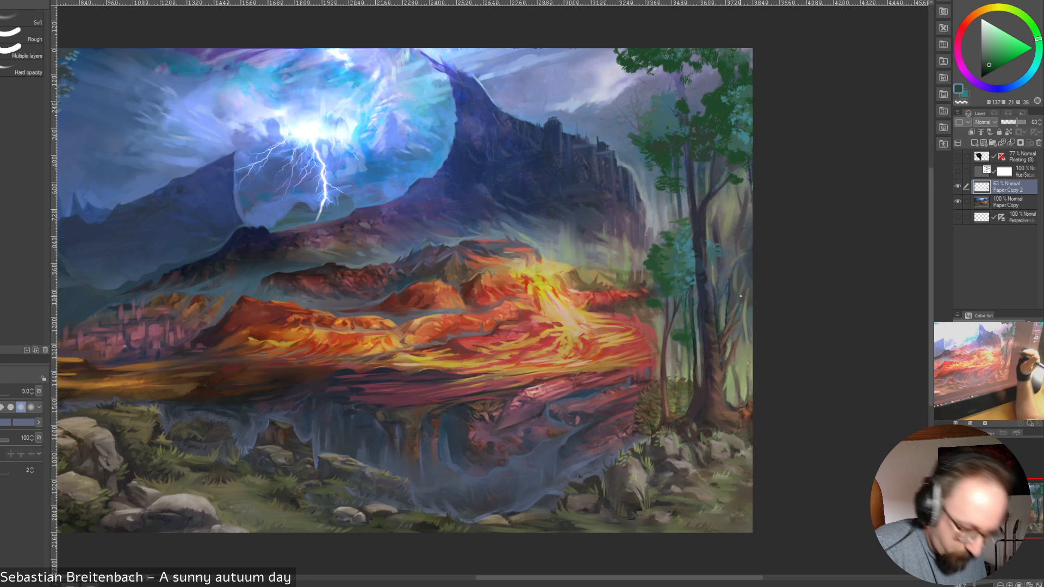
{"action": "left_click_drag", "start_coordinate": [694, 325], "coordinate": [695, 387]}
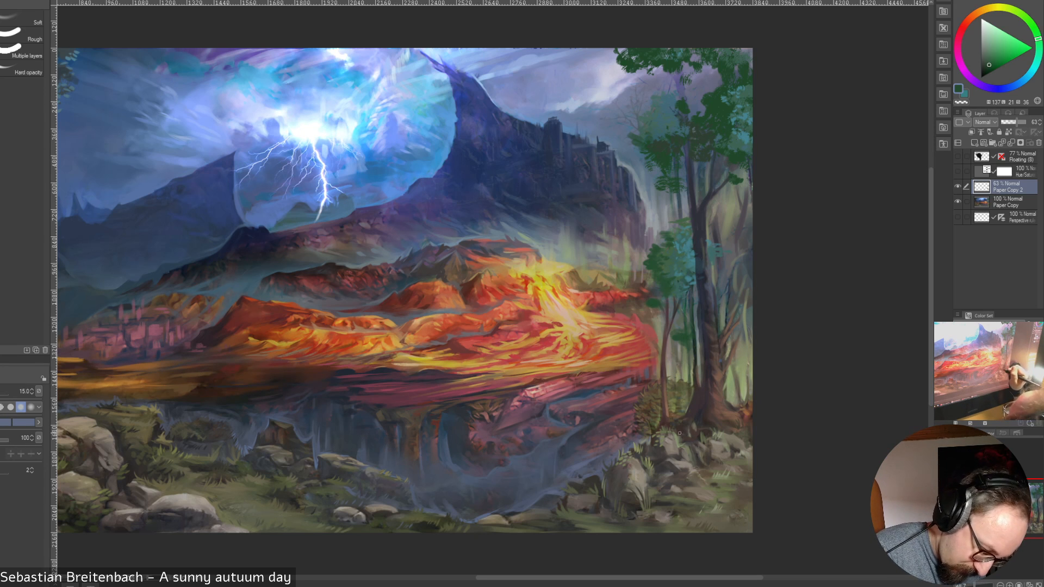
{"action": "key", "text": "bracketright"}
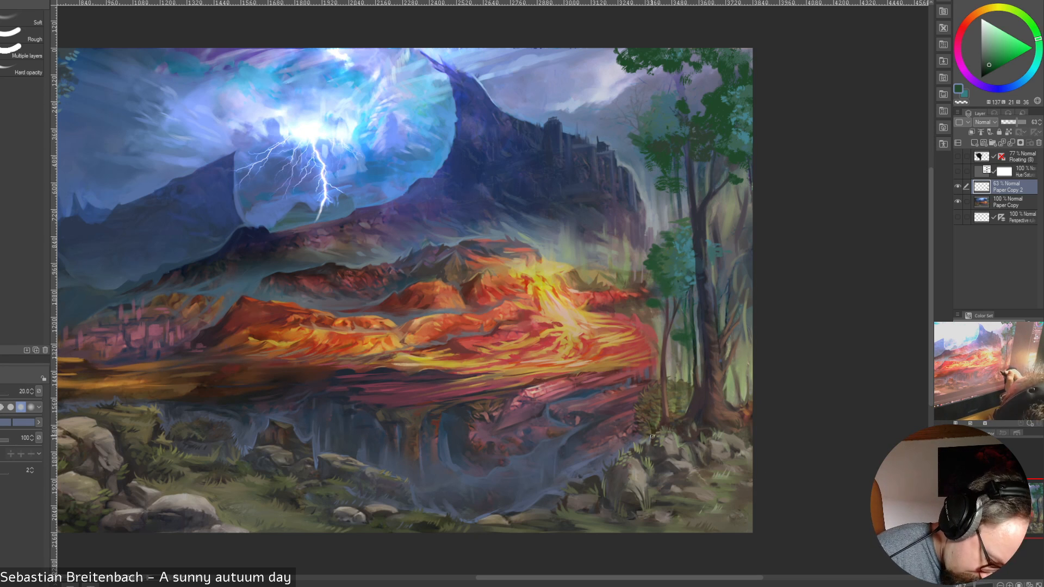
{"action": "key", "text": "bracketleft"}
{"action": "key", "text": "bracketleft"}
{"action": "key", "text": "bracketleft"}
{"action": "key", "text": "bracketleft"}
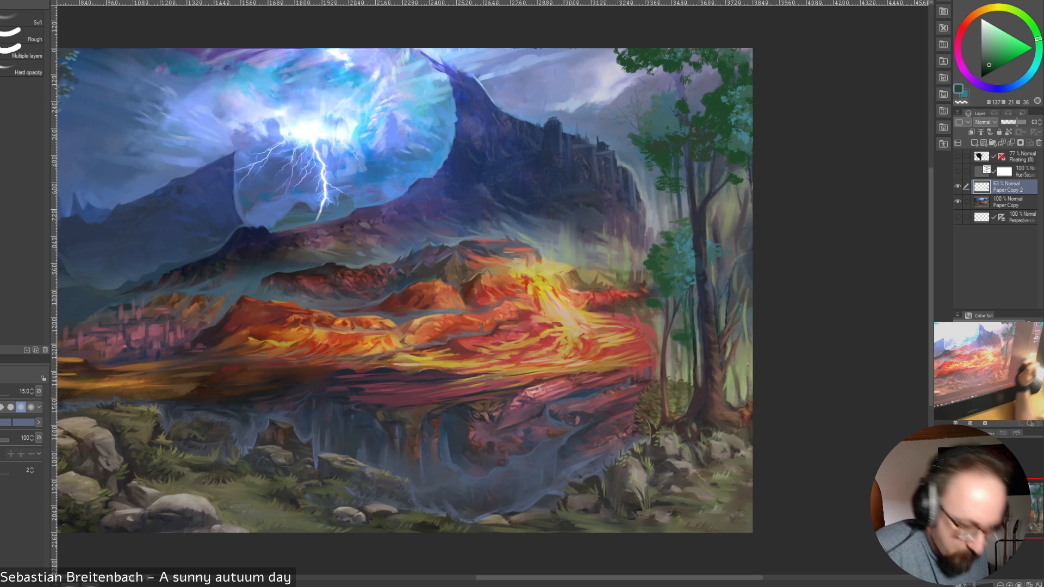
{"action": "key", "text": "bracketleft"}
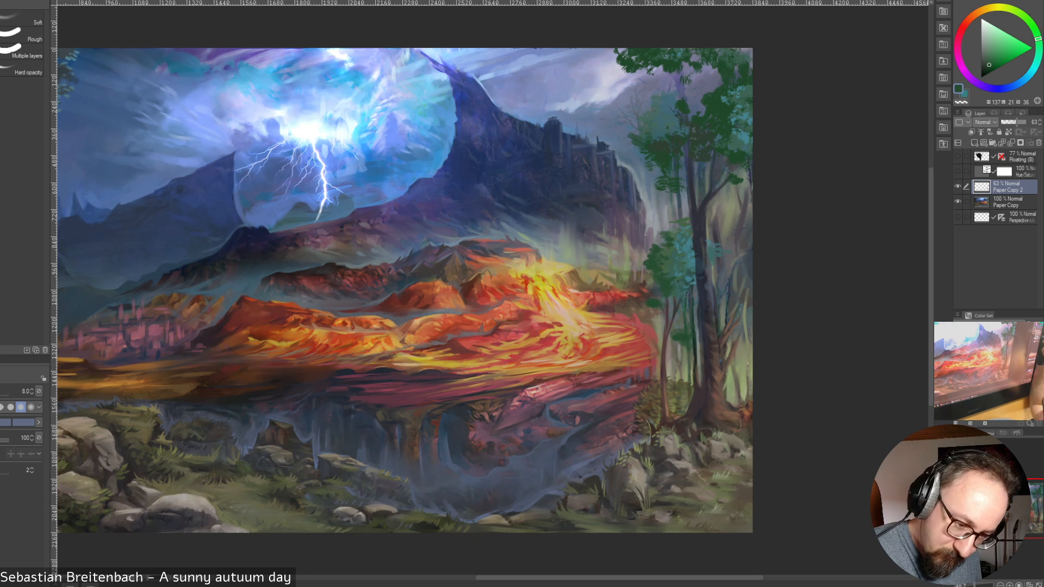
Set the bush layer's opacity to 56% and merge it down into the main painting layer
{"action": "left_click", "coordinate": [1018, 123]}
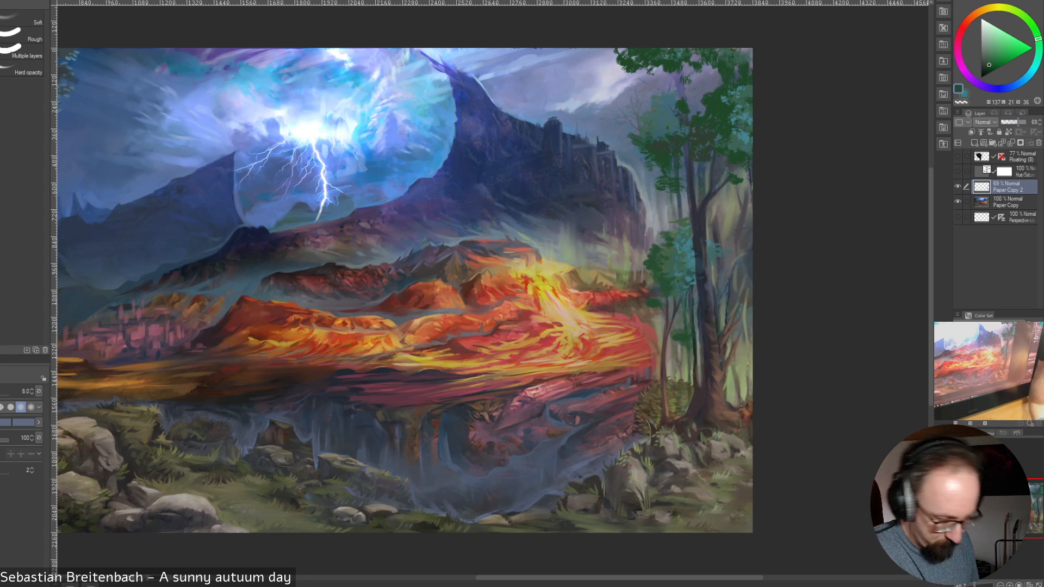
{"action": "left_click_drag", "start_coordinate": [1018, 123], "coordinate": [1015, 122]}
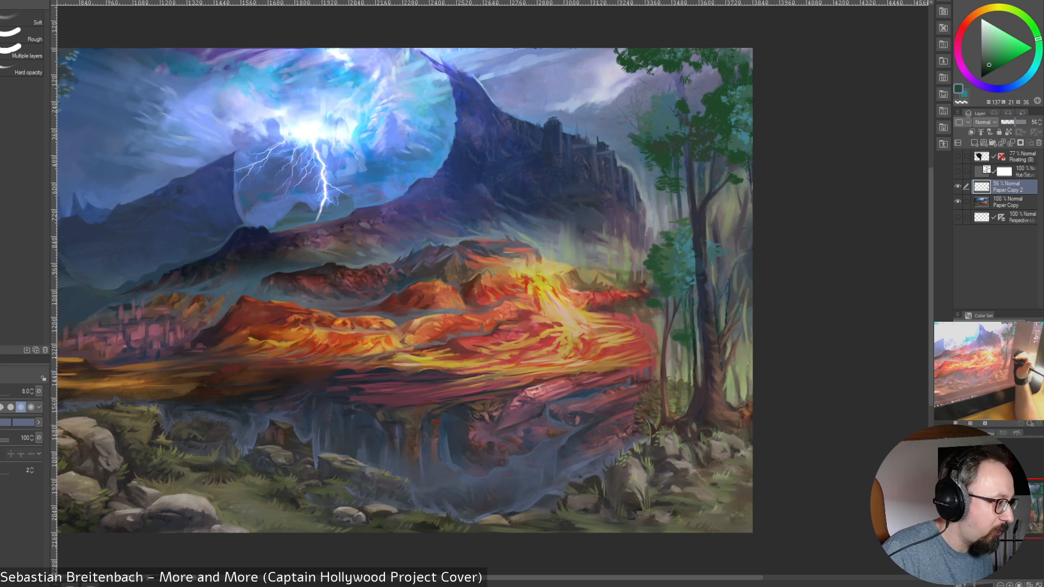
{"action": "left_click", "coordinate": [958, 187]}
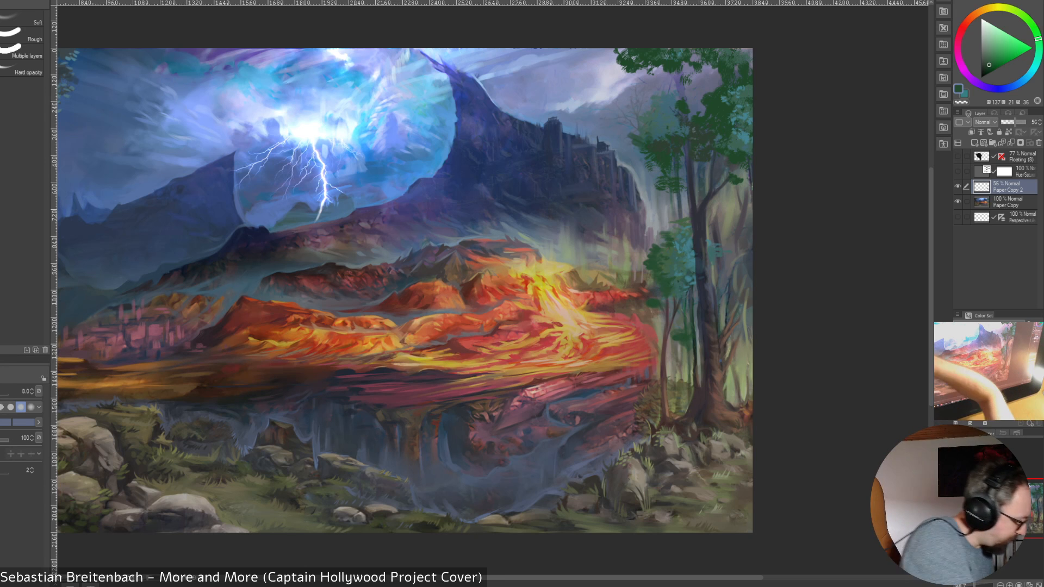
{"action": "key", "text": "j"}
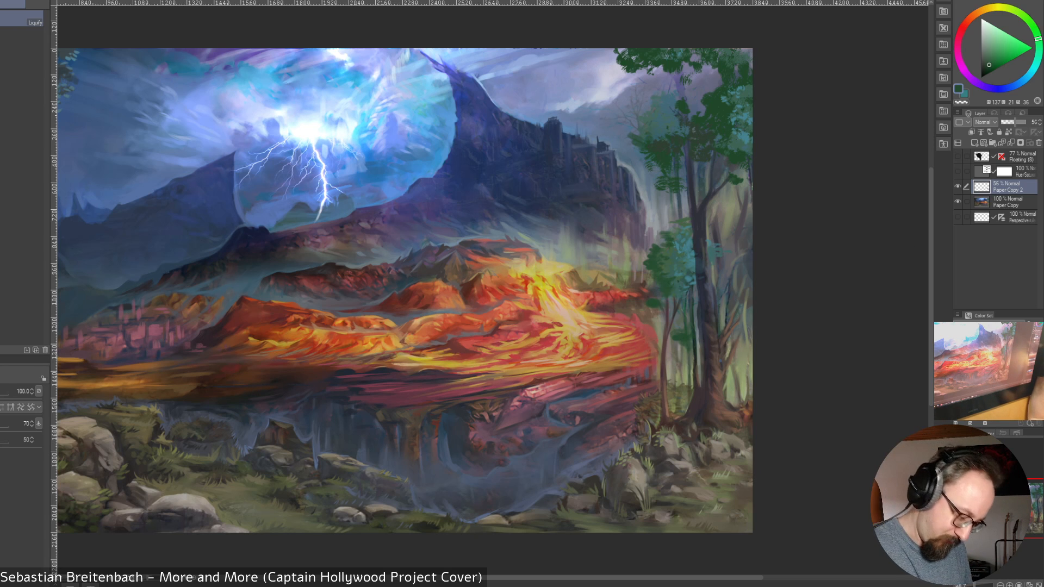
{"action": "key", "text": "b"}
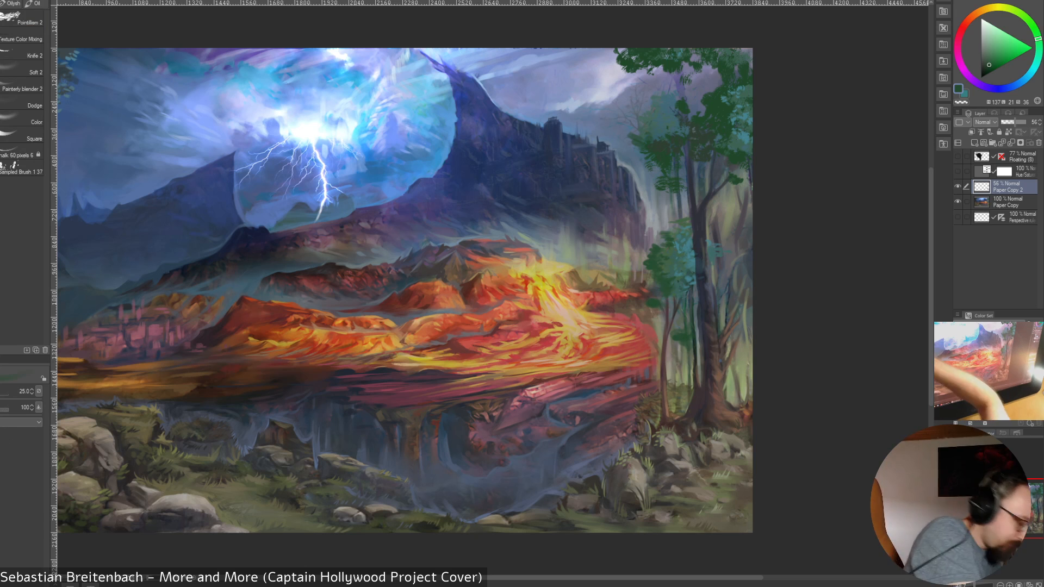
{"action": "key", "text": "ctrl+e"}
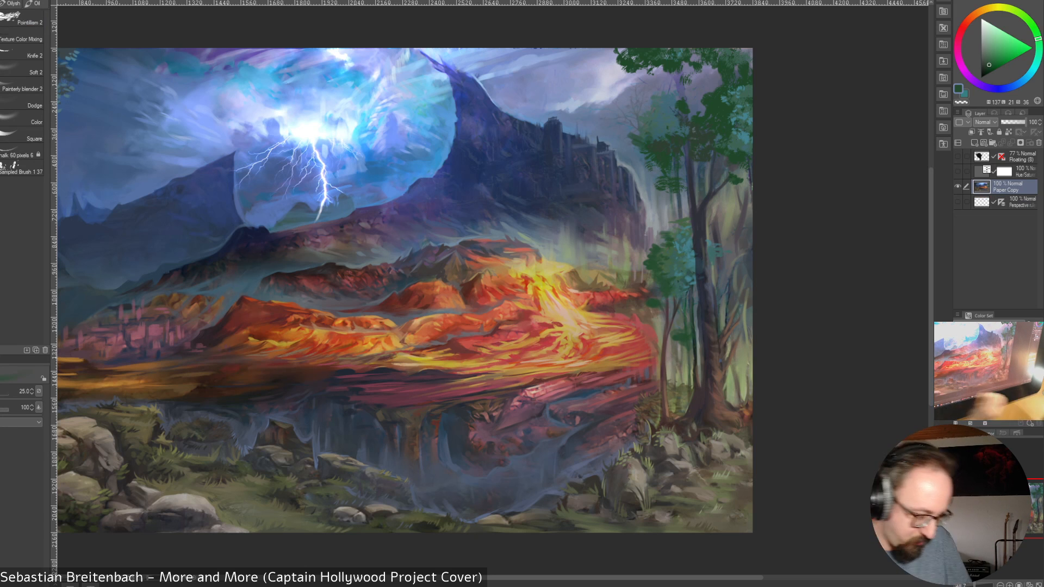
Sample olive greens from the bush and paint over its lower-left edge and the gap between the tree trunks
{"action": "left_click", "coordinate": [643, 439], "text": "alt"}
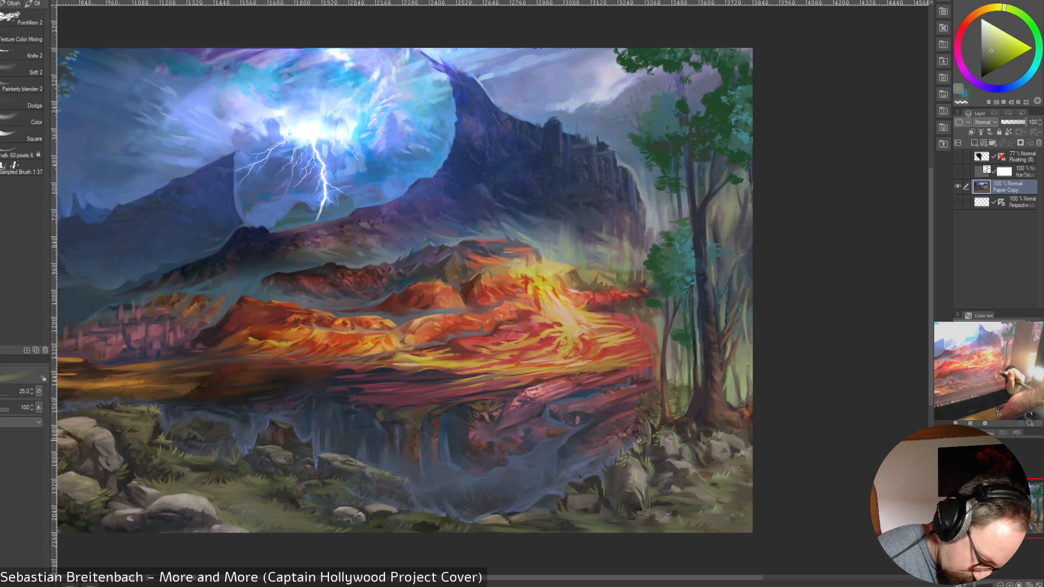
{"action": "left_click_drag", "start_coordinate": [640, 443], "coordinate": [634, 432]}
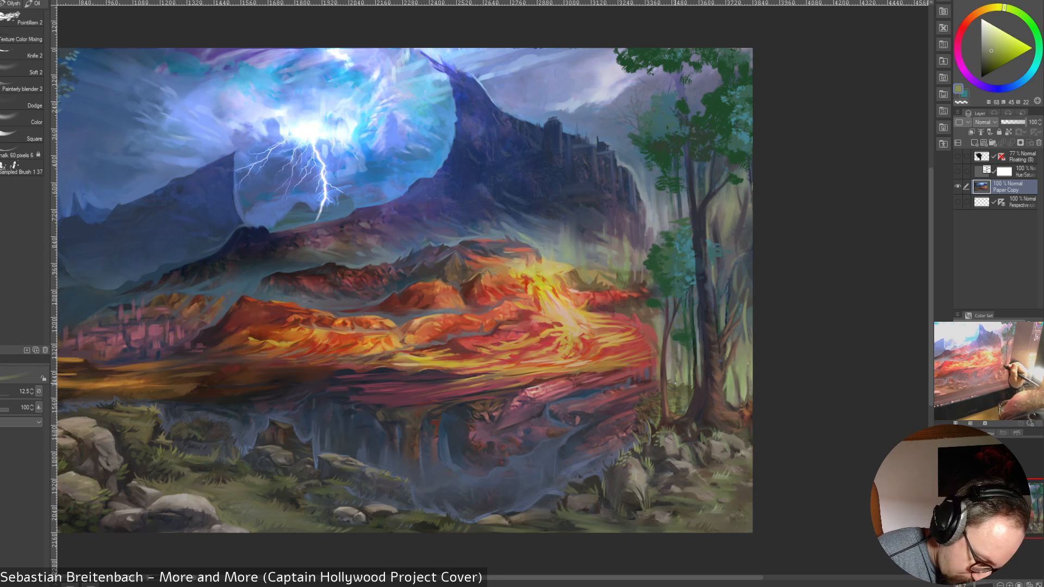
{"action": "left_click", "coordinate": [681, 392], "text": "alt"}
{"action": "key", "text": "bracketright"}
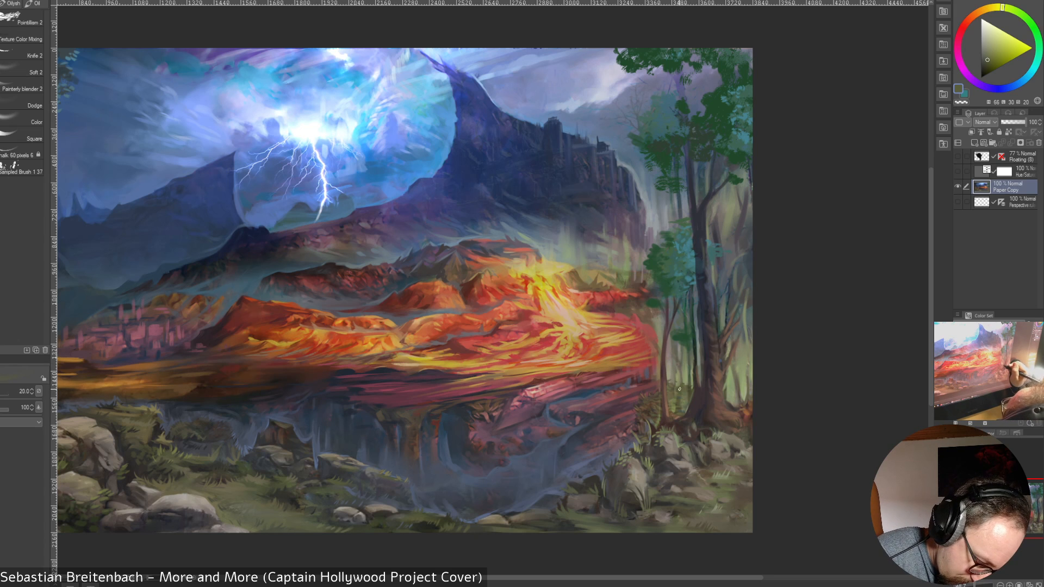
{"action": "left_click_drag", "start_coordinate": [681, 384], "coordinate": [683, 344]}
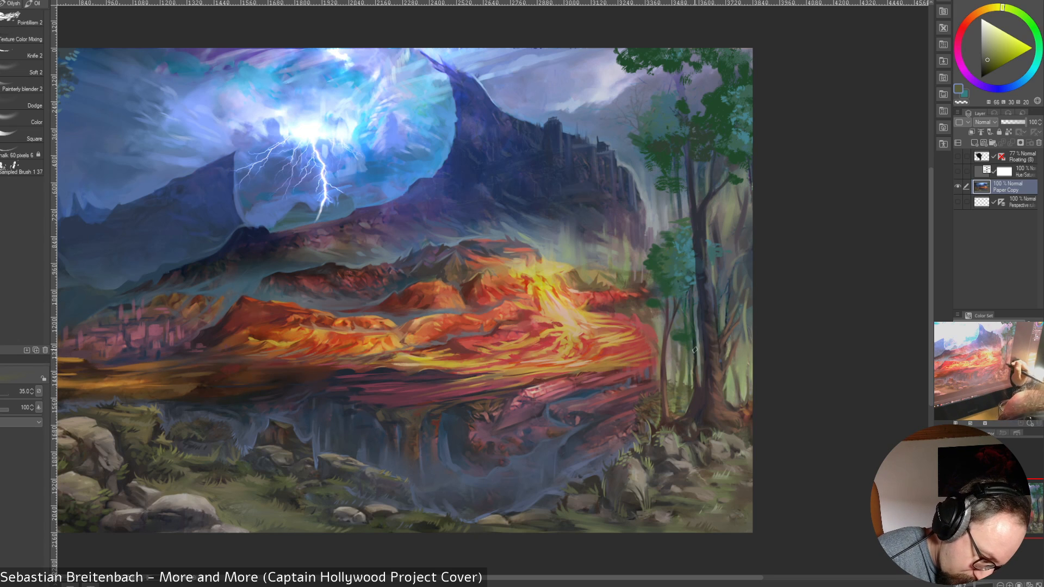
Paint brighter sampled green into the foliage and ground between the slender trunk and the thick tree, adjusting the brush size
{"action": "left_click", "coordinate": [689, 381], "text": "alt"}
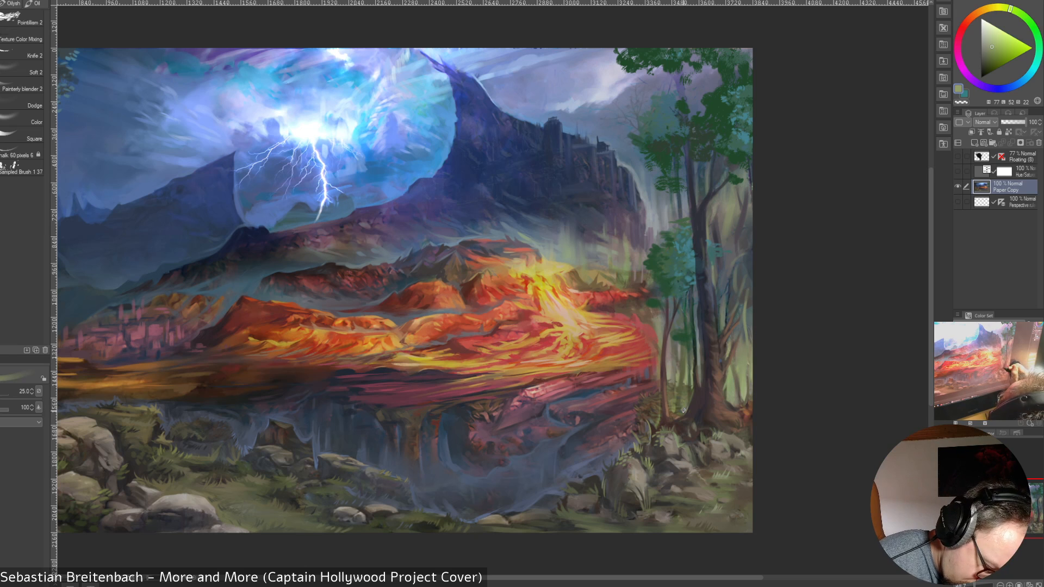
{"action": "left_click_drag", "start_coordinate": [670, 408], "coordinate": [685, 415]}
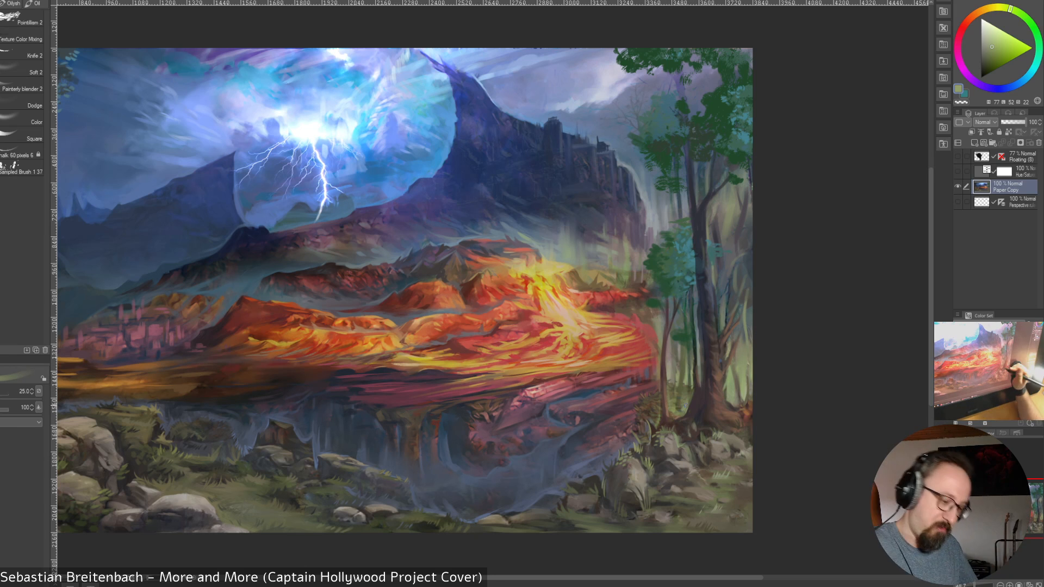
{"action": "key", "text": "bracketright"}
{"action": "key", "text": "bracketright"}
{"action": "left_click_drag", "start_coordinate": [679, 411], "coordinate": [686, 415]}
{"action": "key", "text": "bracketleft"}
{"action": "key", "text": "bracketleft"}
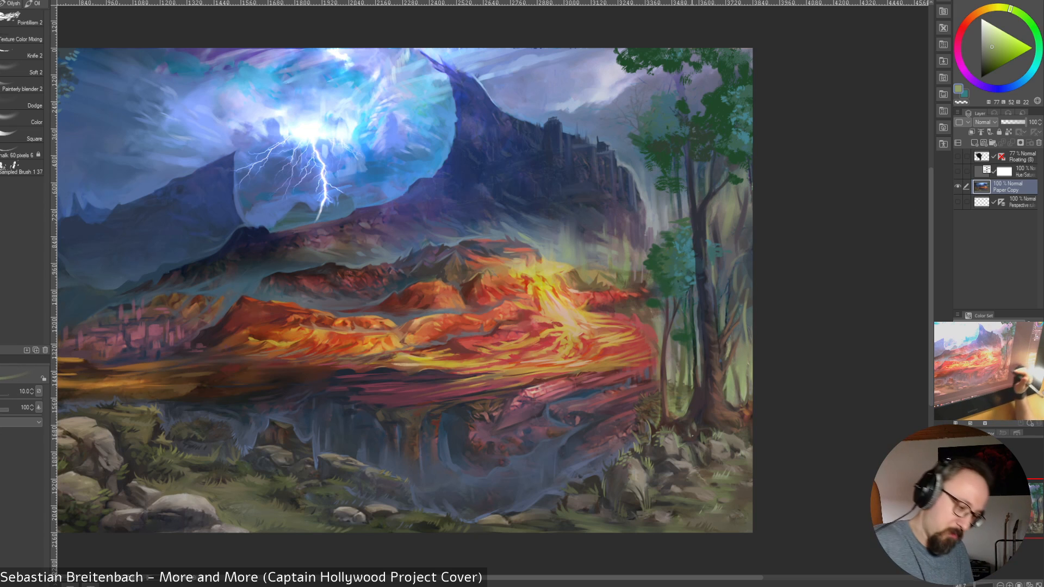
Touch up the bush's foliage and the base of the slender trunk with colours sampled nearby, using a size 9 brush
{"action": "left_click", "coordinate": [656, 408], "text": "alt"}
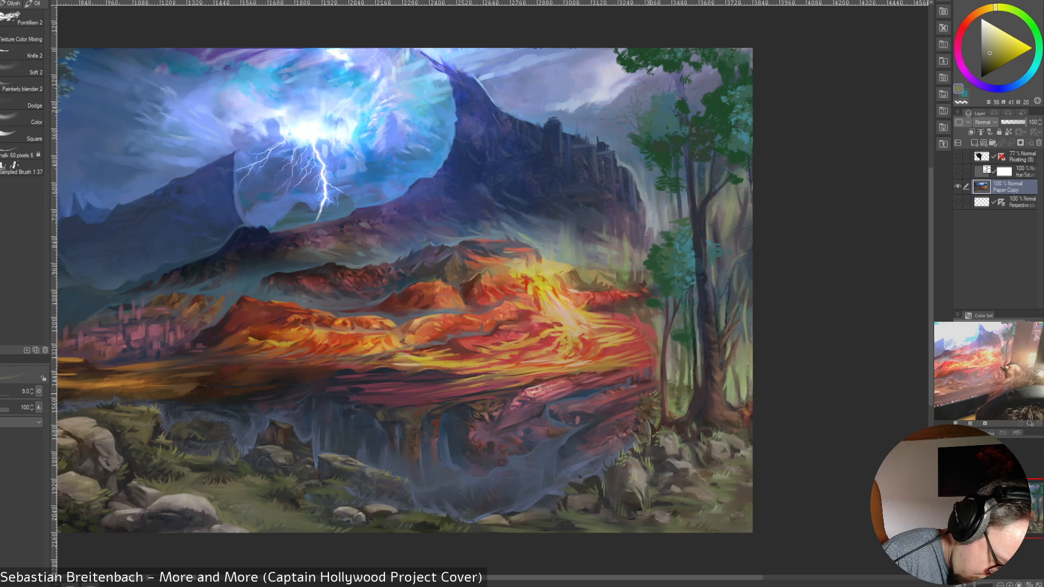
{"action": "left_click", "coordinate": [644, 396], "text": "alt"}
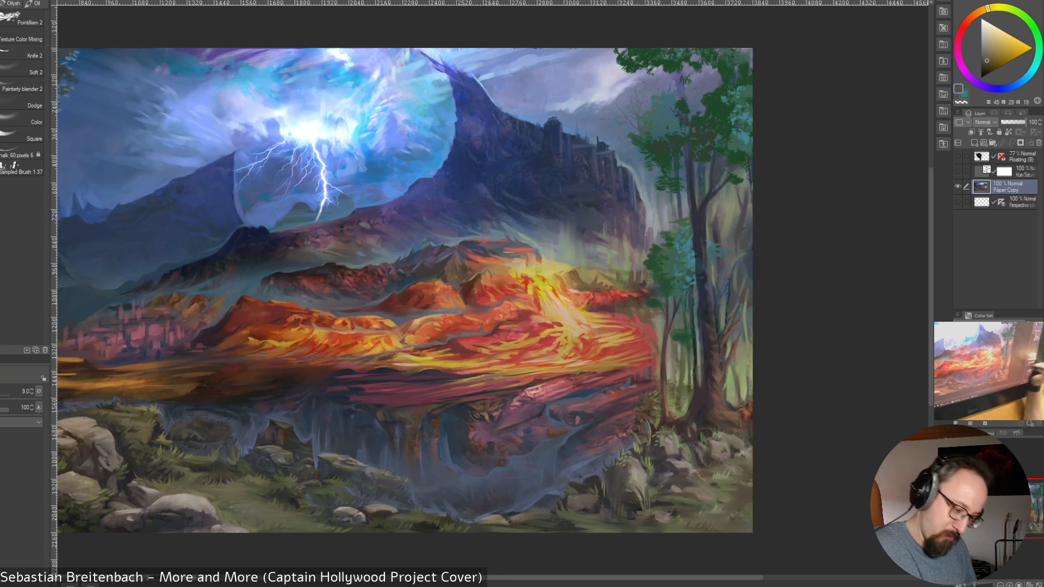
{"action": "left_click", "coordinate": [666, 409], "text": "alt"}
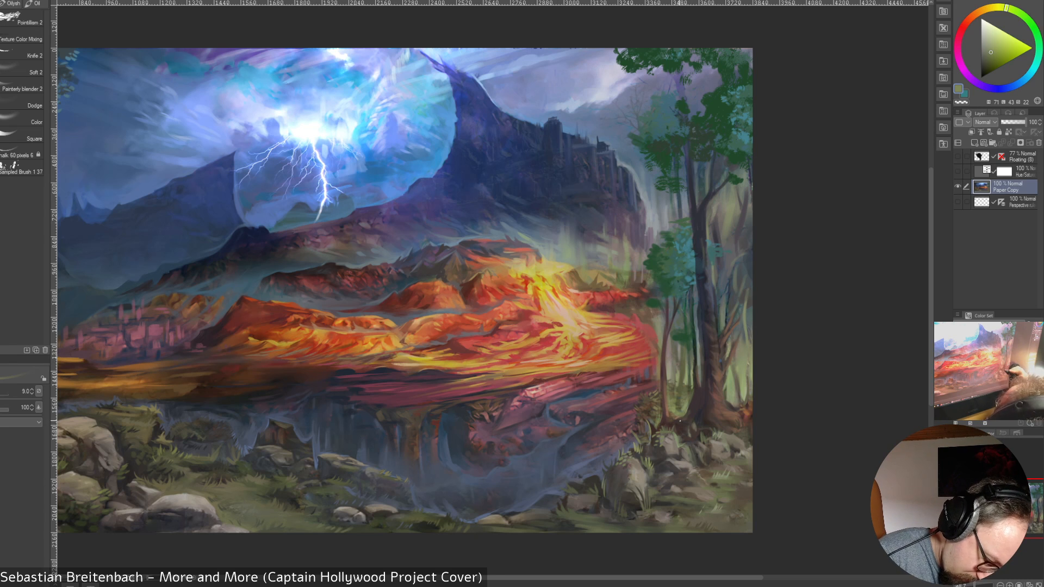
{"action": "left_click", "coordinate": [663, 421], "text": "alt"}
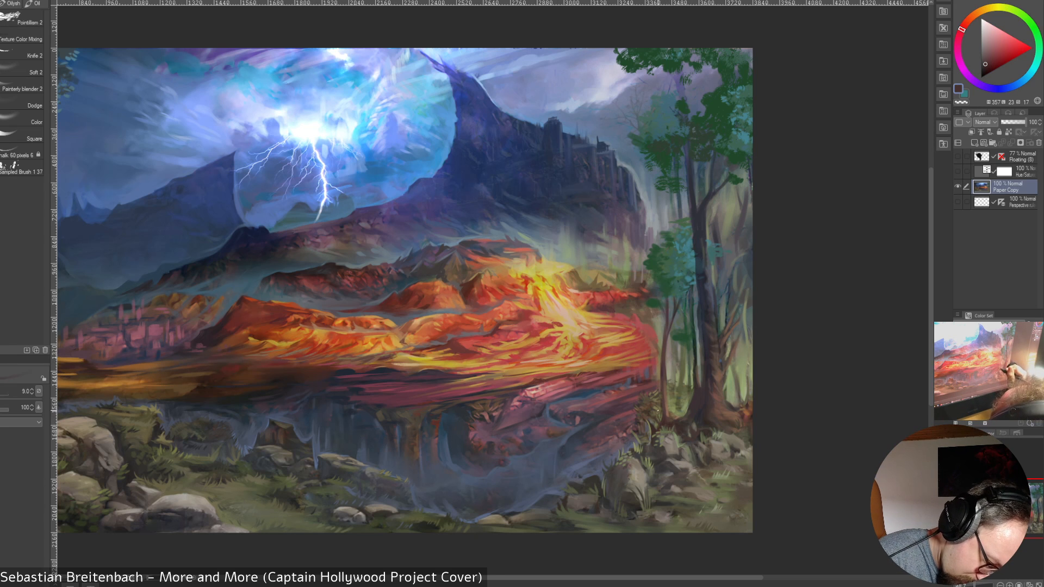
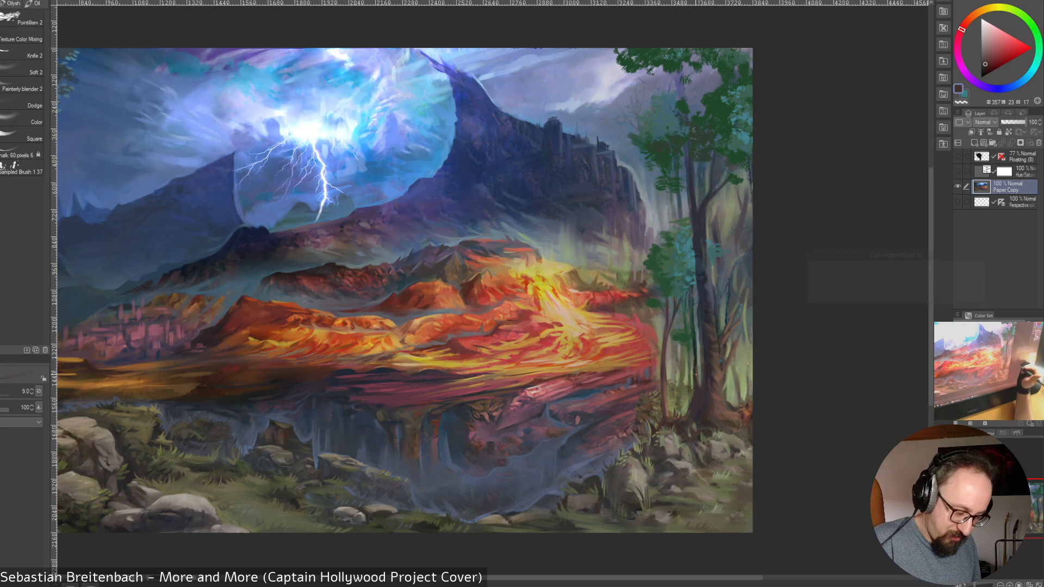
Paint olive and muted reddish-brown dabs through the bush between the slender trunk and thick tree, sampling nearby colours
{"action": "left_click", "coordinate": [683, 387], "text": "alt"}
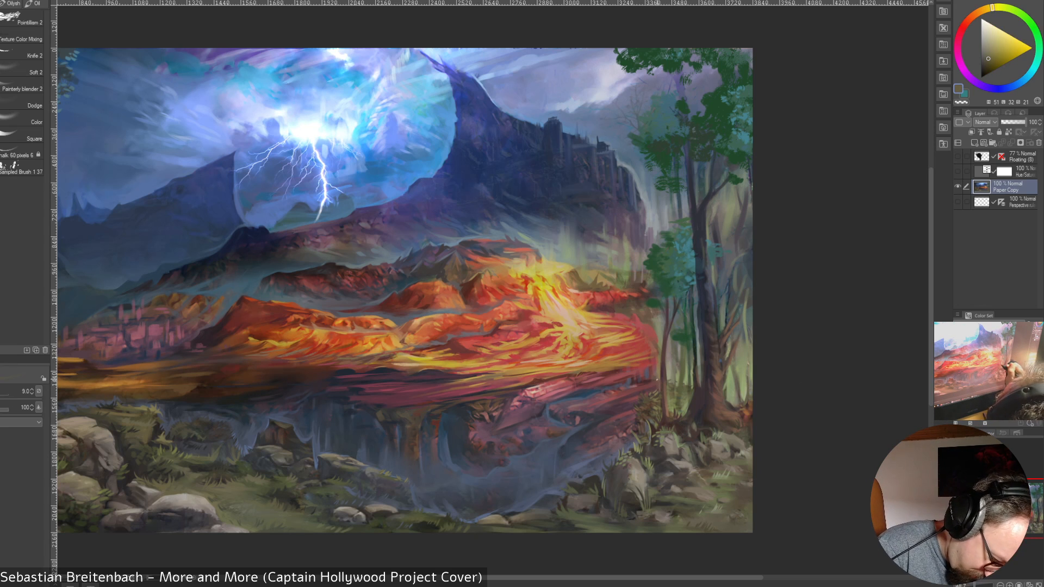
{"action": "left_click", "coordinate": [661, 384], "text": "alt"}
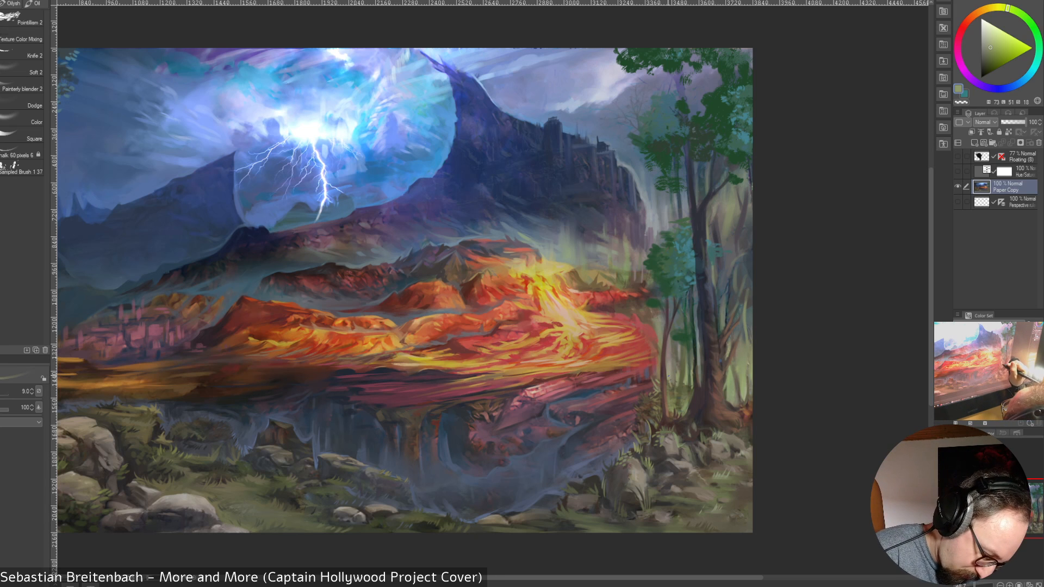
{"action": "left_click", "coordinate": [672, 382], "text": "alt"}
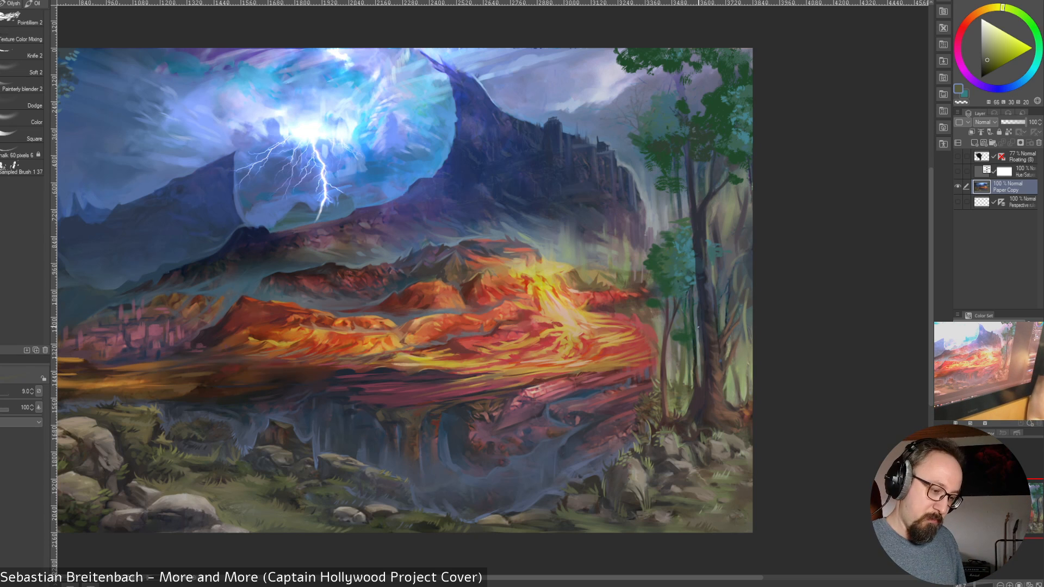
{"action": "left_click", "coordinate": [684, 408], "text": "alt"}
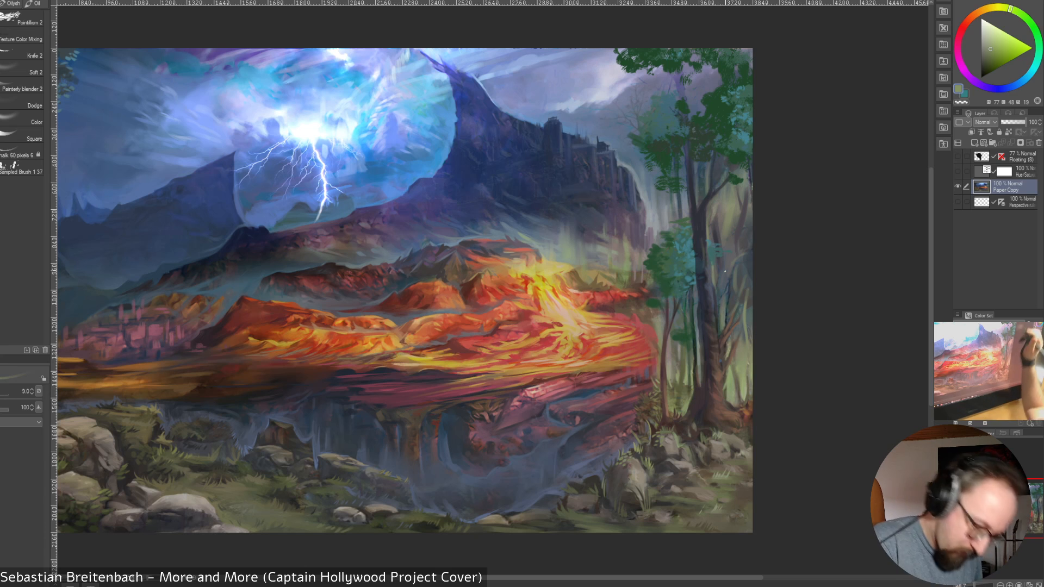
{"action": "left_click", "coordinate": [709, 363], "text": "alt"}
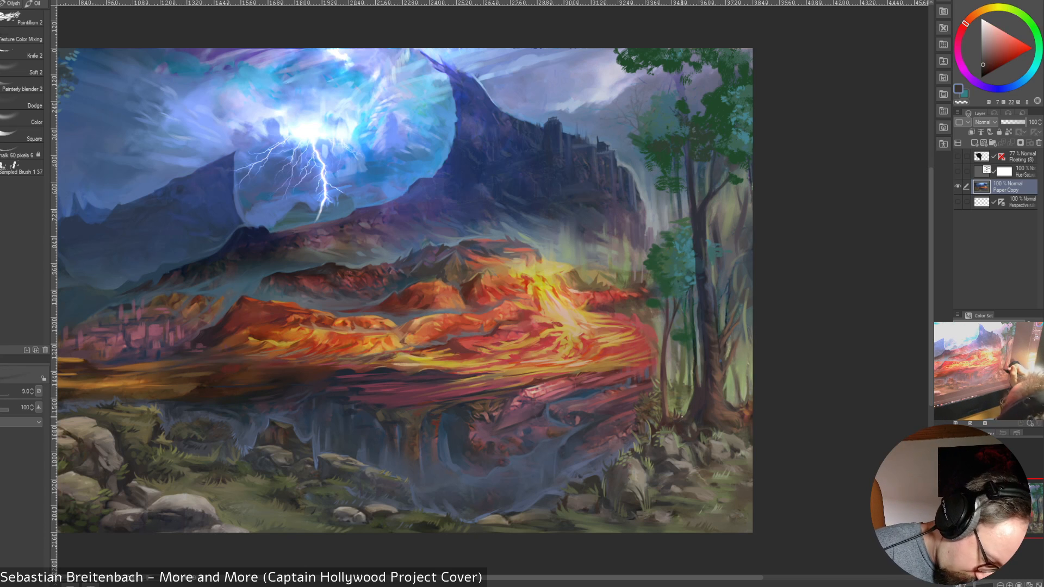
{"action": "left_click", "coordinate": [677, 416], "text": "alt"}
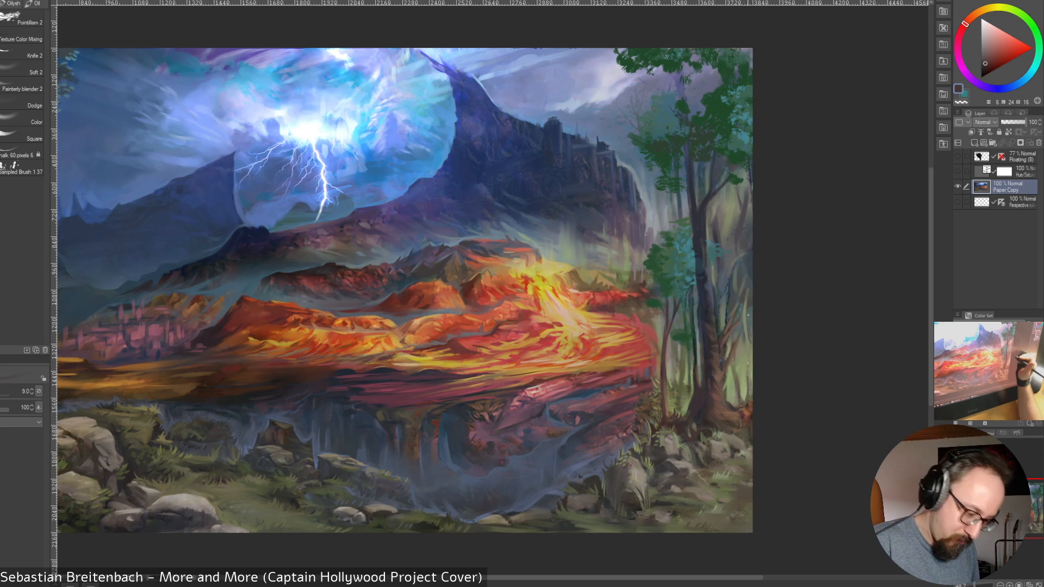
{"action": "left_click", "coordinate": [691, 385], "text": "alt"}
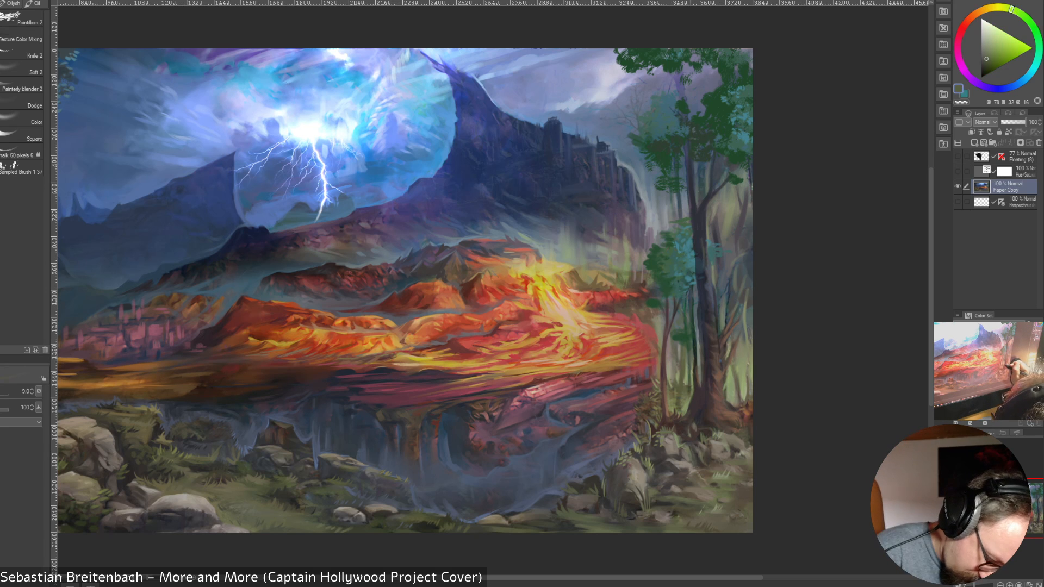
{"action": "left_click", "coordinate": [691, 389], "text": "alt"}
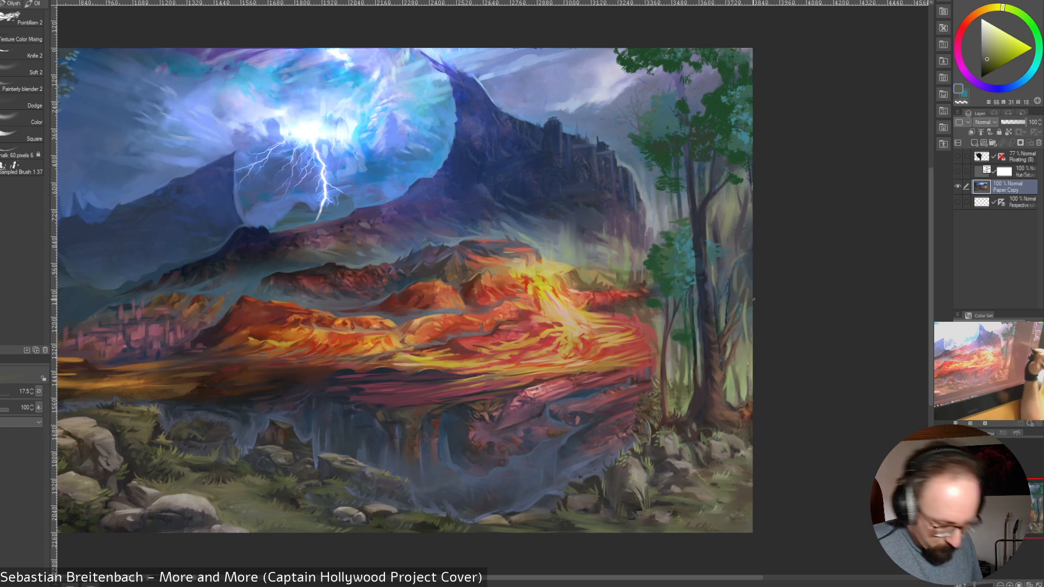
Enlarge the brush and rework the bush's left edge above the cliff and its centre with sampled brown and green
{"action": "key", "text": "bracketright"}
{"action": "key", "text": "bracketright"}
{"action": "key", "text": "bracketright"}
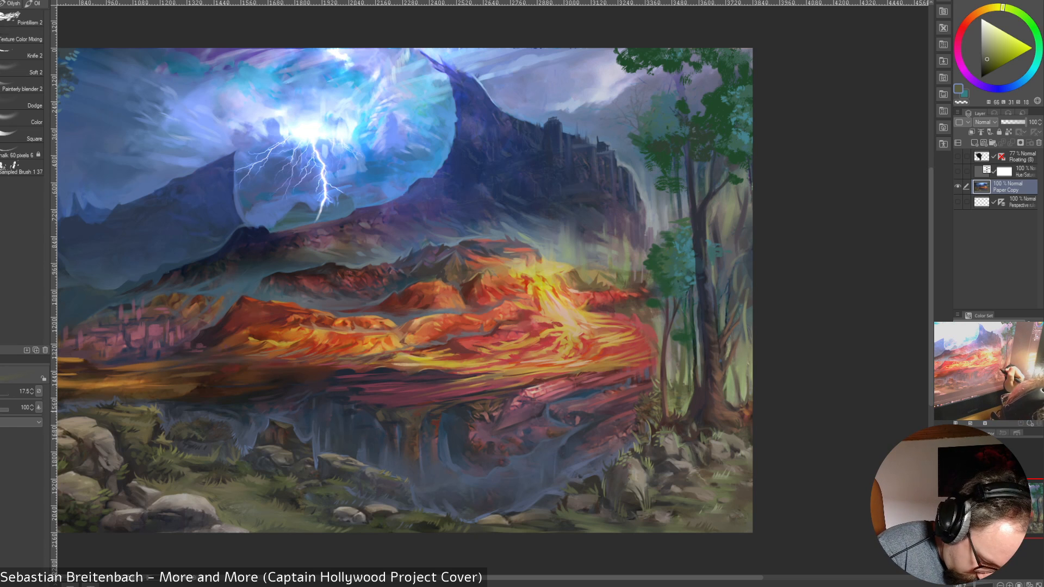
{"action": "left_click", "coordinate": [646, 407], "text": "alt"}
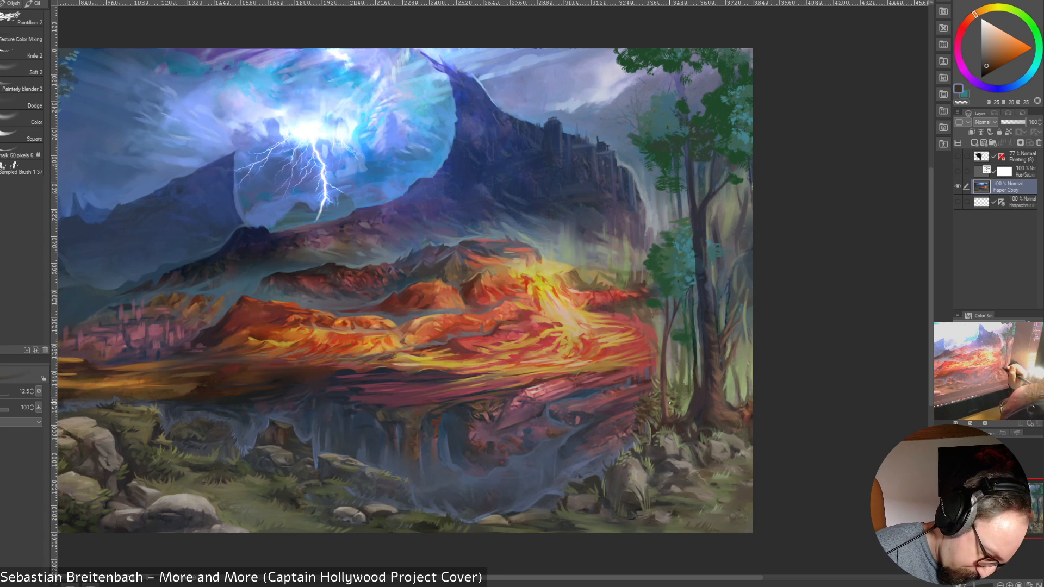
{"action": "left_click", "coordinate": [680, 401], "text": "alt"}
{"action": "key", "text": "]"}
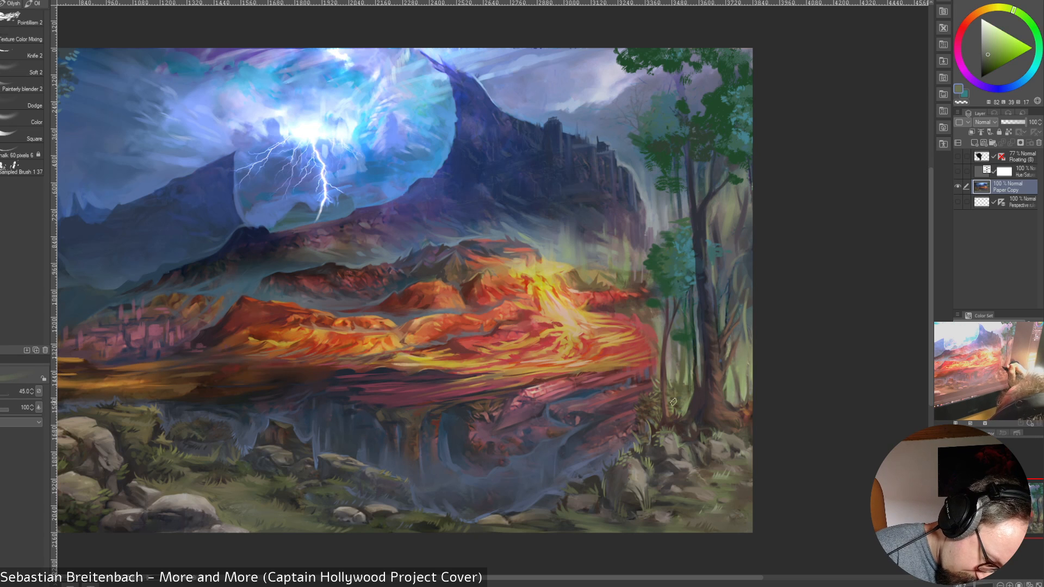
Paint sampled olive-brown, dark green and brighter green details into the middle of the bush with a size 15 brush
{"action": "left_click", "coordinate": [671, 399], "text": "alt"}
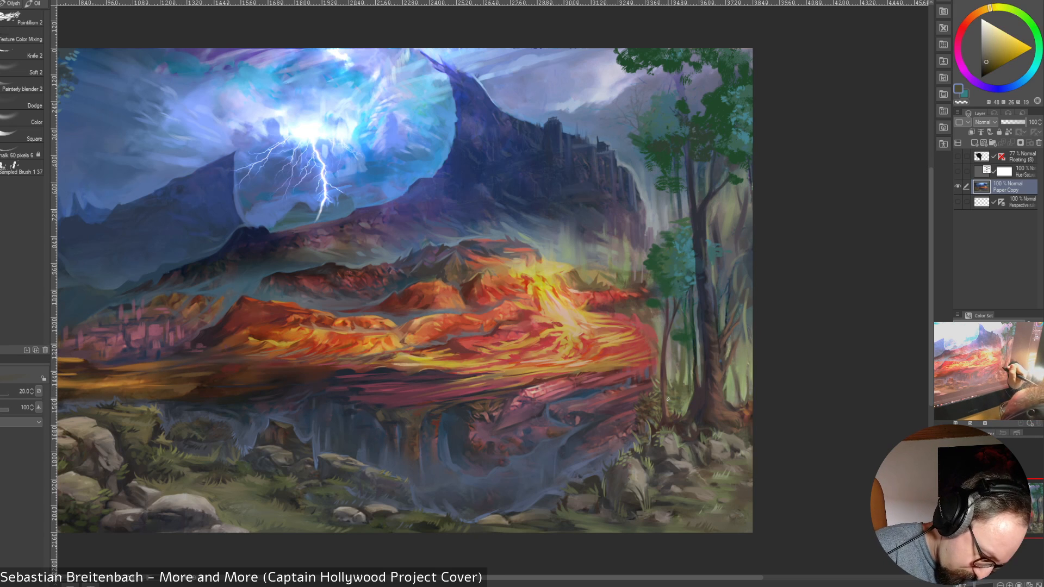
{"action": "key", "text": "["}
{"action": "key", "text": "["}
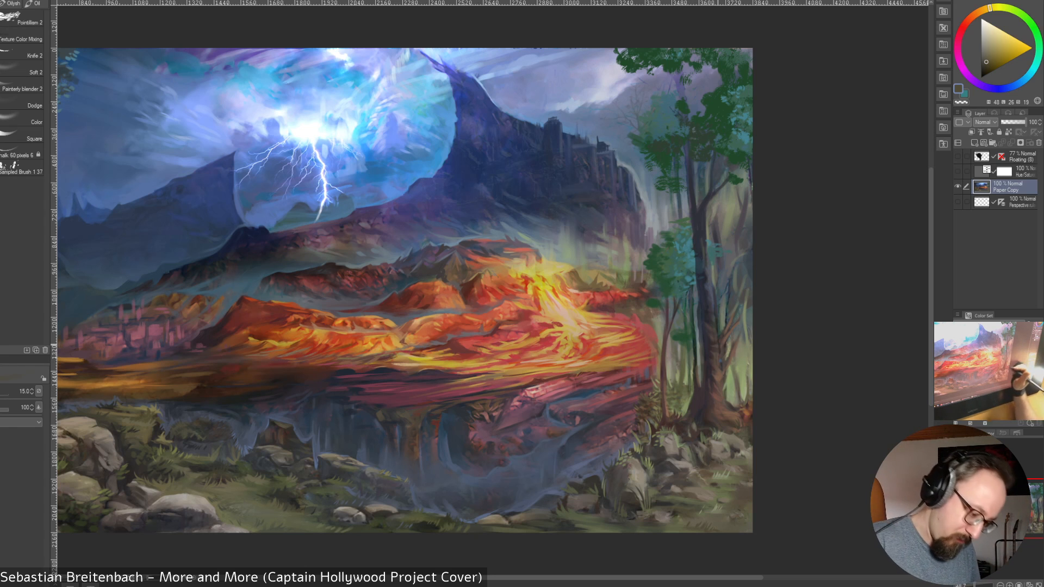
{"action": "left_click", "coordinate": [678, 401], "text": "alt"}
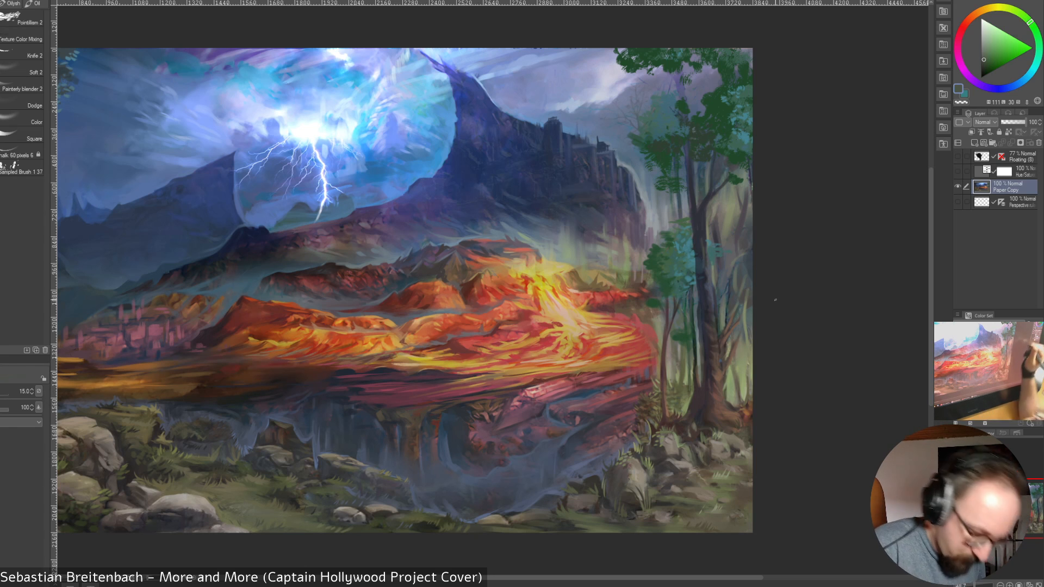
{"action": "right_click", "coordinate": [681, 403]}
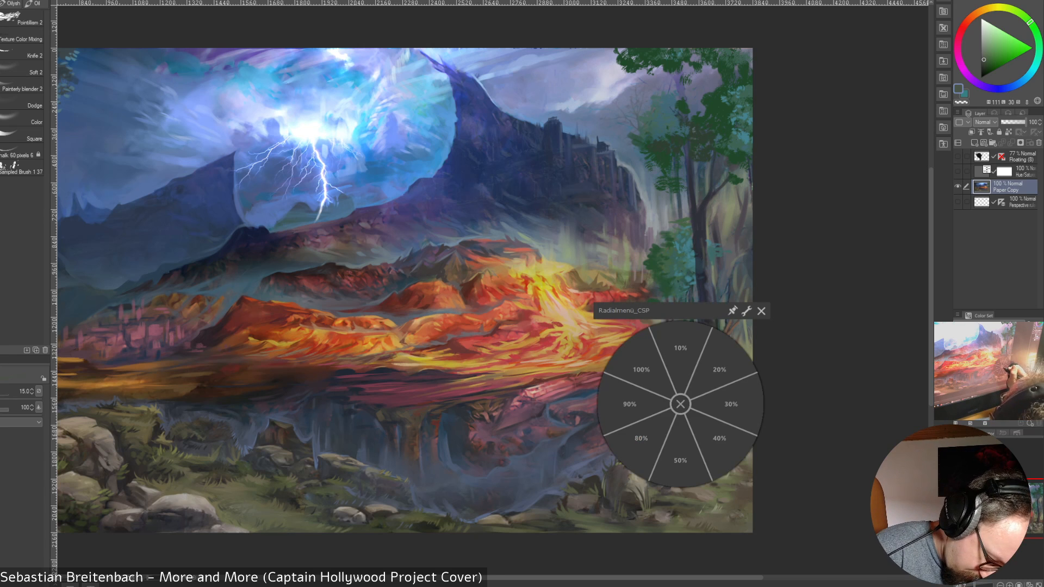
{"action": "left_click", "coordinate": [680, 404]}
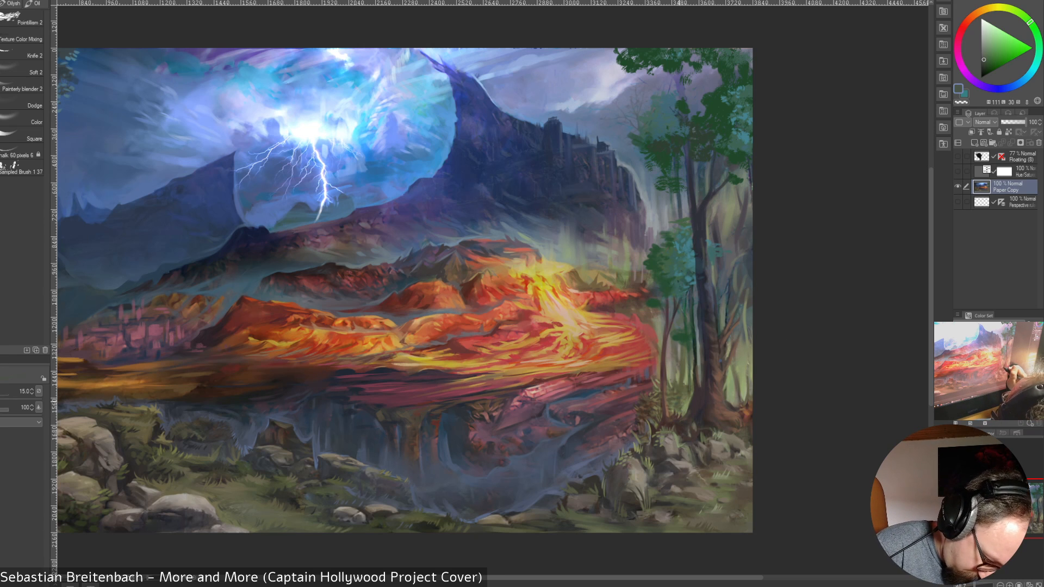
{"action": "left_click", "coordinate": [676, 406], "text": "alt"}
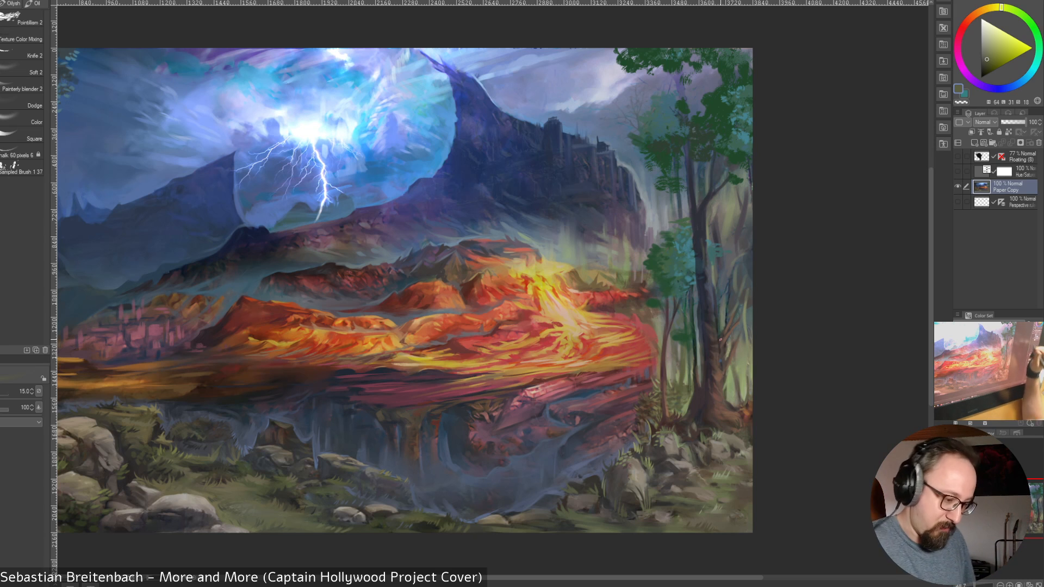
{"action": "left_click", "coordinate": [681, 411], "text": "alt"}
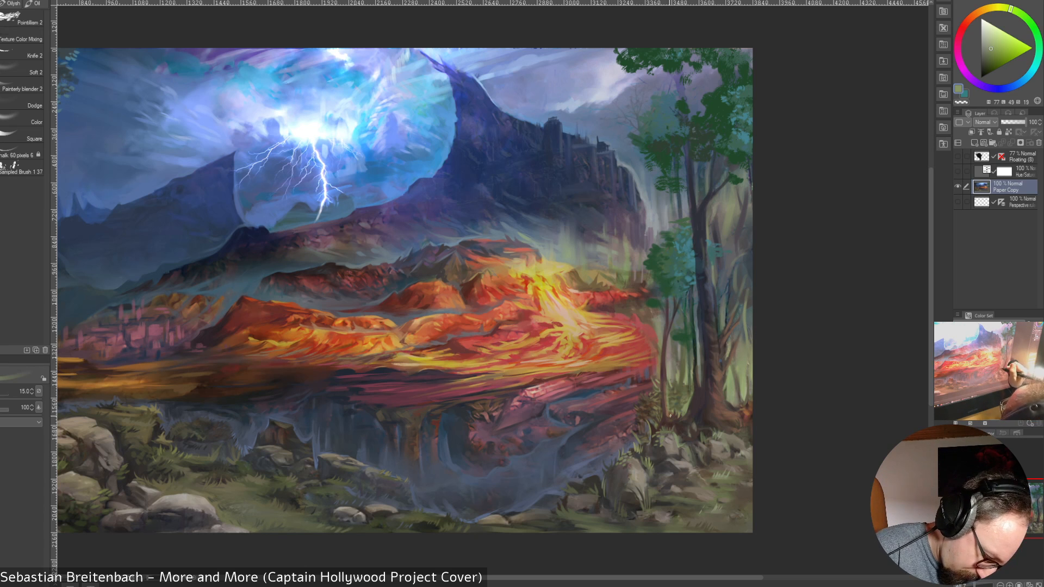
Touch up the greenery on both sides of the thick tree's lower trunk with sampled greens, using a size 12.5 brush
{"action": "key", "text": "["}
{"action": "left_click", "coordinate": [732, 390], "text": "alt"}
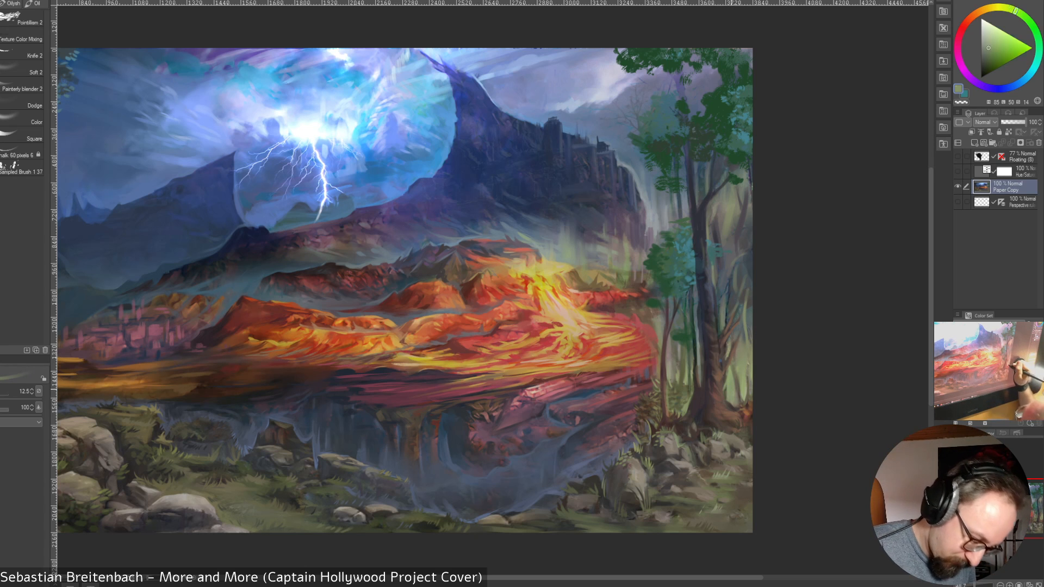
{"action": "left_click", "coordinate": [728, 389], "text": "alt"}
{"action": "left_click", "coordinate": [698, 361], "text": "alt"}
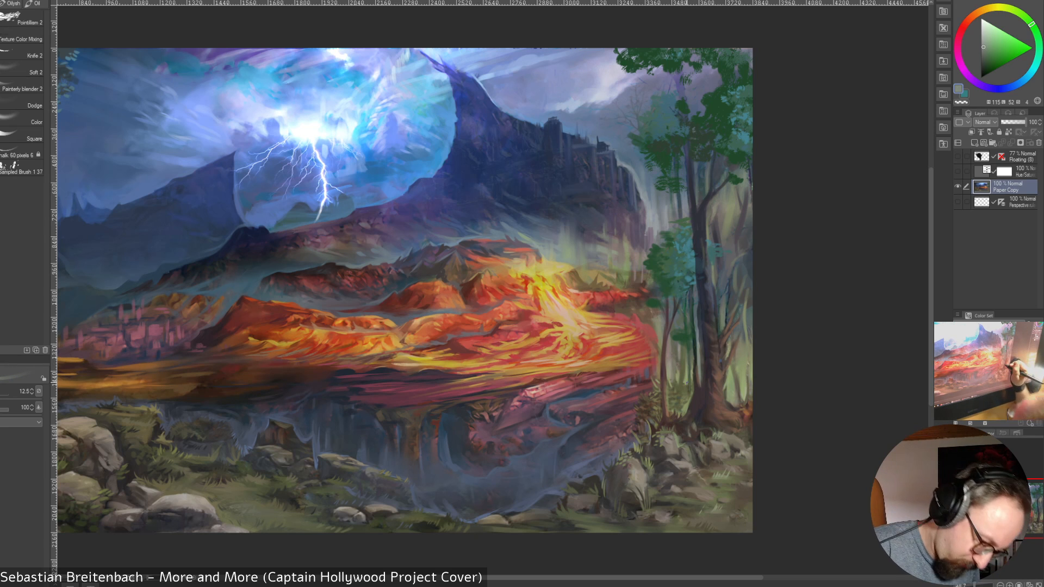
{"action": "left_click", "coordinate": [691, 386], "text": "alt"}
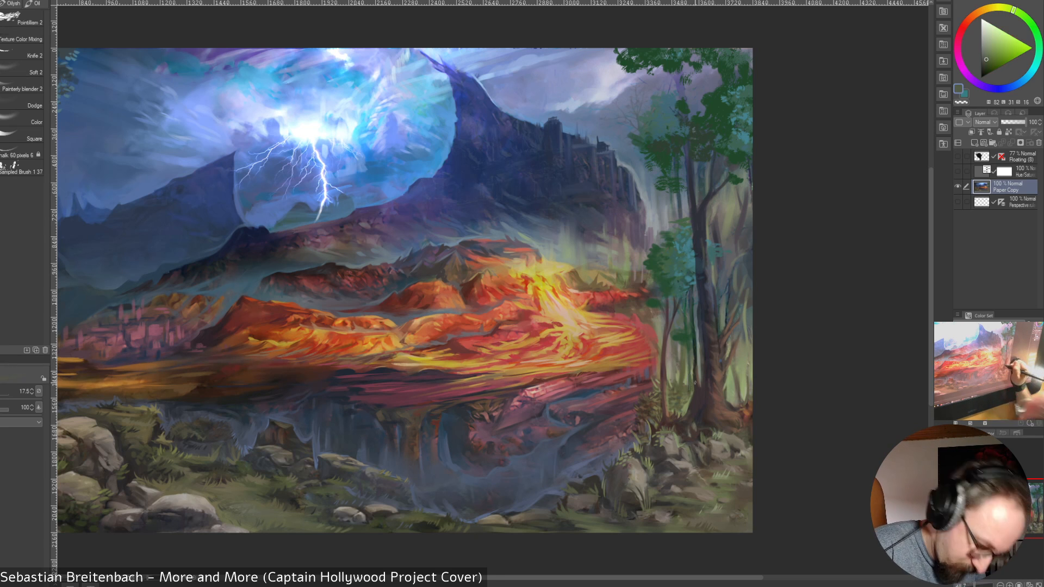
Paint over the bush's lower-left edge with a size 30 brush and its foliage beside the thick tree at size 15
{"action": "key", "text": "]"}
{"action": "key", "text": "]"}
{"action": "key", "text": "]"}
{"action": "key", "text": "]"}
{"action": "key", "text": "]"}
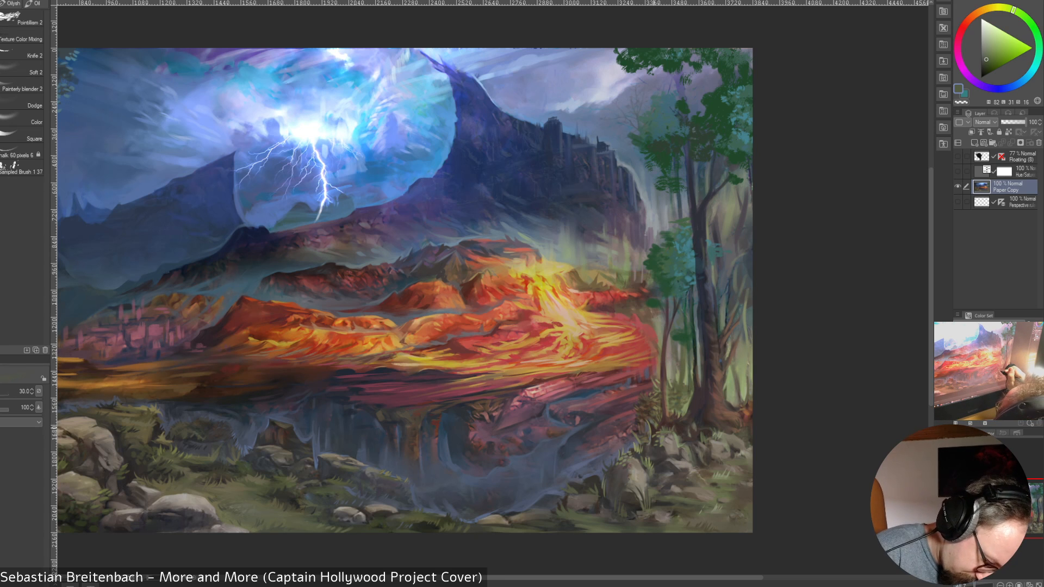
{"action": "left_click", "coordinate": [648, 421], "text": "alt"}
{"action": "key", "text": "["}
{"action": "key", "text": "["}
{"action": "left_click", "coordinate": [685, 406], "text": "alt"}
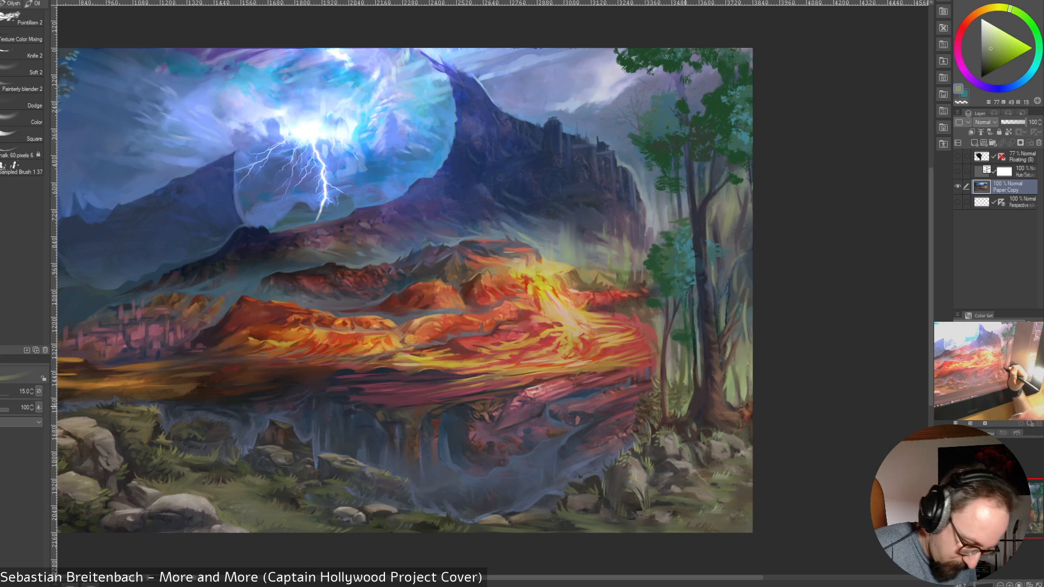
Add fine bright green foliage marks at size 6 and blend brown near the cliff-edge rocks at size 17.5
{"action": "key", "text": "]"}
{"action": "key", "text": "]"}
{"action": "key", "text": "]"}
{"action": "key", "text": "bracketleft"}
{"action": "key", "text": "bracketleft"}
{"action": "key", "text": "bracketleft"}
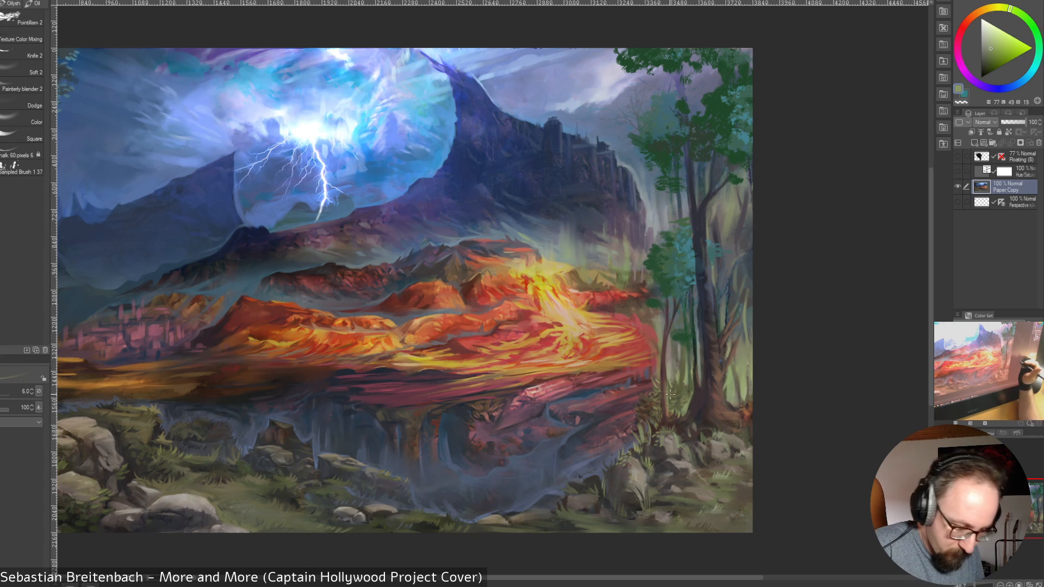
{"action": "key", "text": "bracketright"}
{"action": "key", "text": "bracketright"}
{"action": "key", "text": "bracketright"}
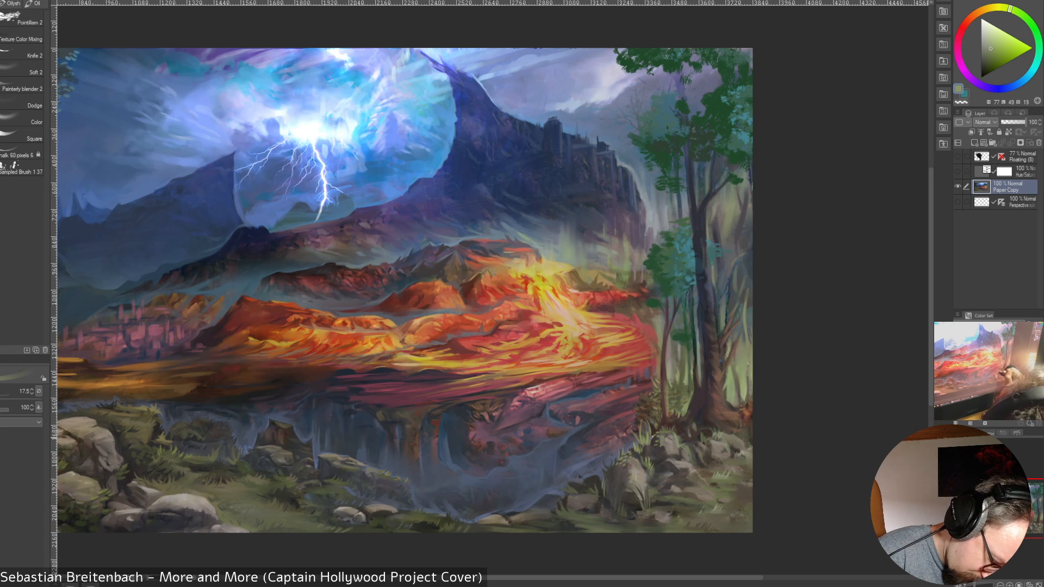
{"action": "left_click", "coordinate": [652, 445], "text": "alt"}
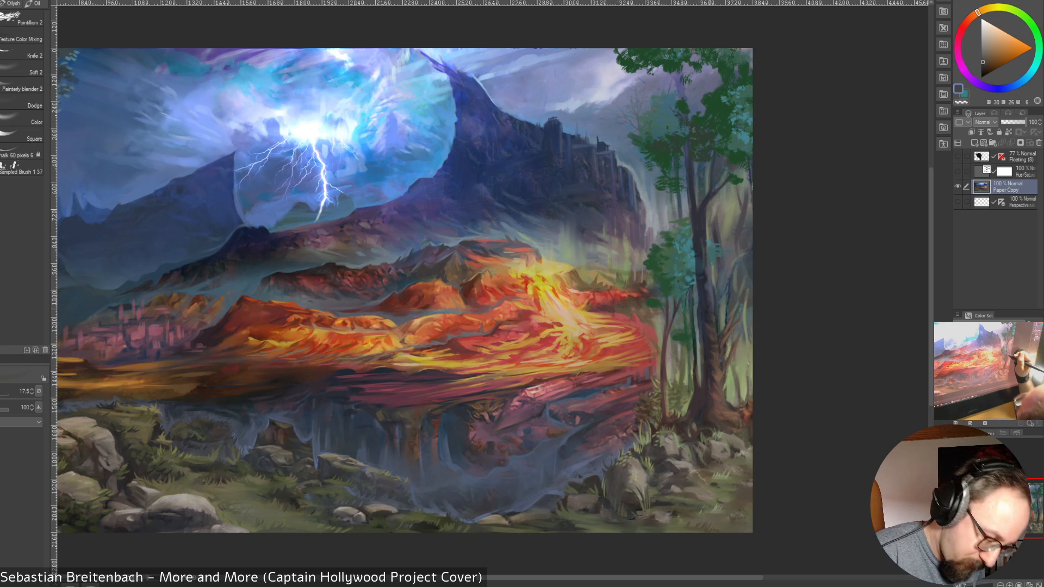
Paint dark blue sampled from the thick tree along its upper trunk and into the canopy, using a size 25 brush
{"action": "left_click", "coordinate": [702, 295], "text": "alt"}
{"action": "left_click", "coordinate": [701, 212], "text": "alt"}
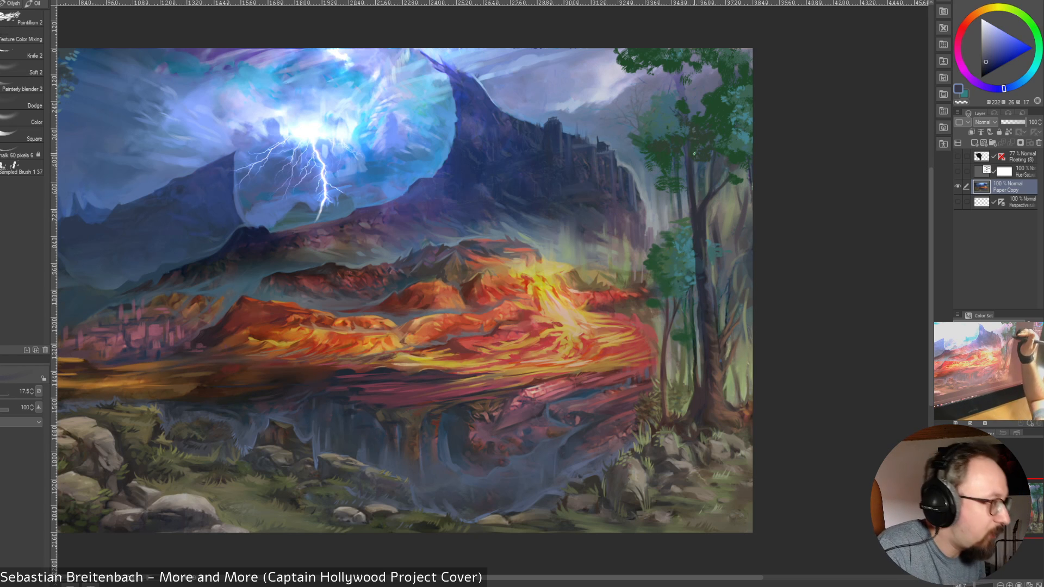
{"action": "key", "text": "]"}
{"action": "key", "text": "]"}
{"action": "key", "text": "]"}
{"action": "key", "text": "]"}
{"action": "key", "text": "]"}
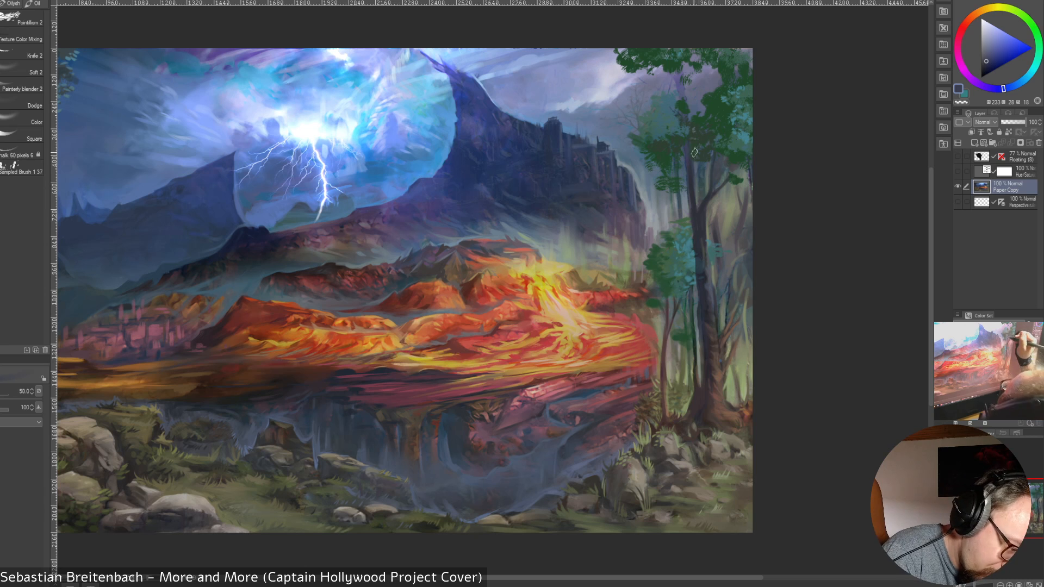
{"action": "left_click", "coordinate": [710, 191], "text": "alt"}
{"action": "key", "text": "["}
{"action": "key", "text": "["}
{"action": "key", "text": "["}
{"action": "left_click", "coordinate": [700, 204], "text": "alt"}
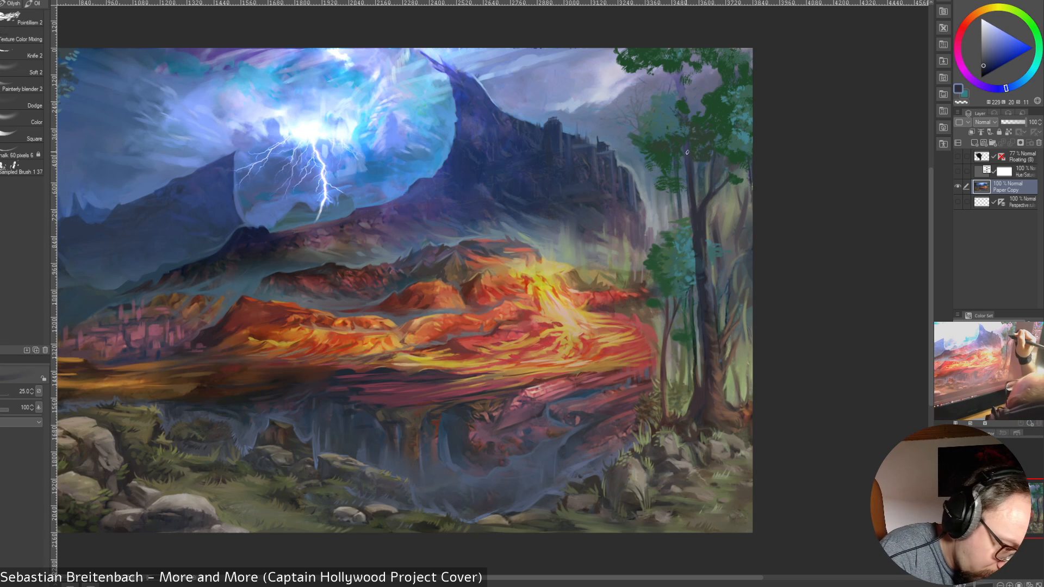
{"action": "left_click_drag", "start_coordinate": [683, 143], "coordinate": [688, 153]}
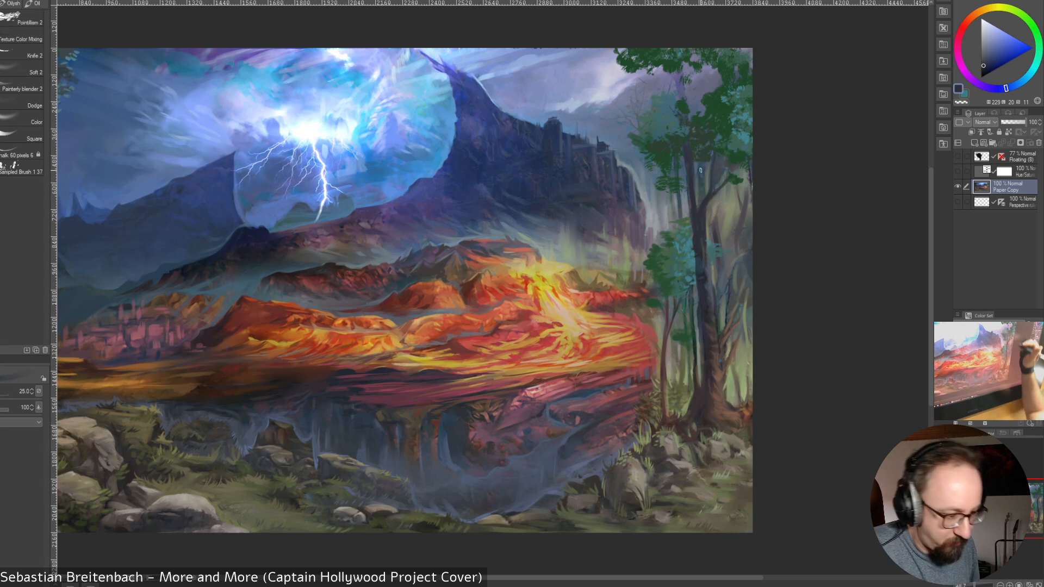
{"action": "left_click", "coordinate": [681, 87], "text": "alt"}
{"action": "left_click_drag", "start_coordinate": [687, 165], "coordinate": [704, 239]}
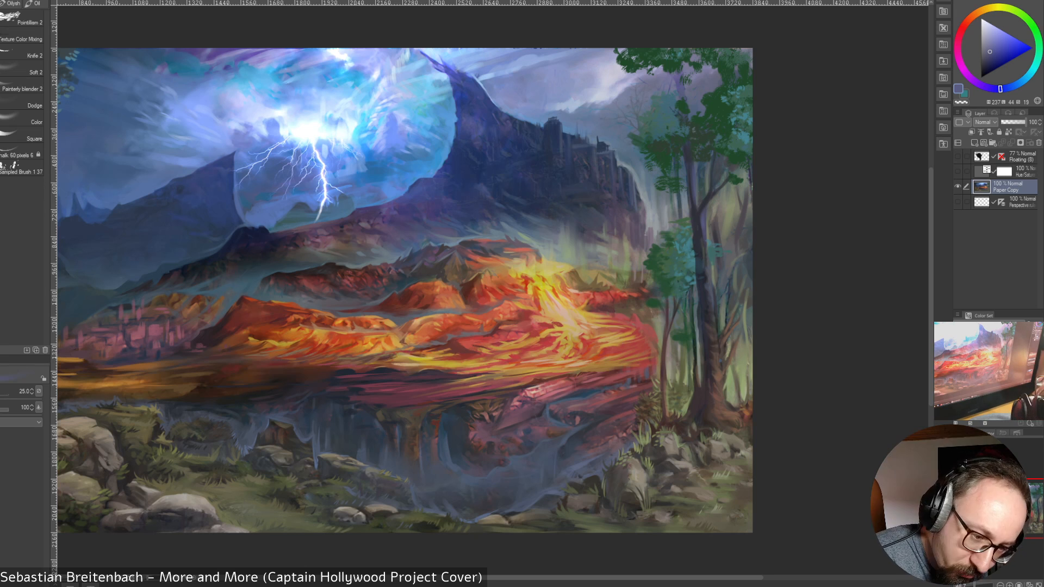
Paint lighter blue sampled from the thick tree along its upper trunk, varying the brush between sizes 17.5 and 30
{"action": "left_click", "coordinate": [703, 239], "text": "alt"}
{"action": "left_click_drag", "start_coordinate": [701, 219], "coordinate": [703, 235]}
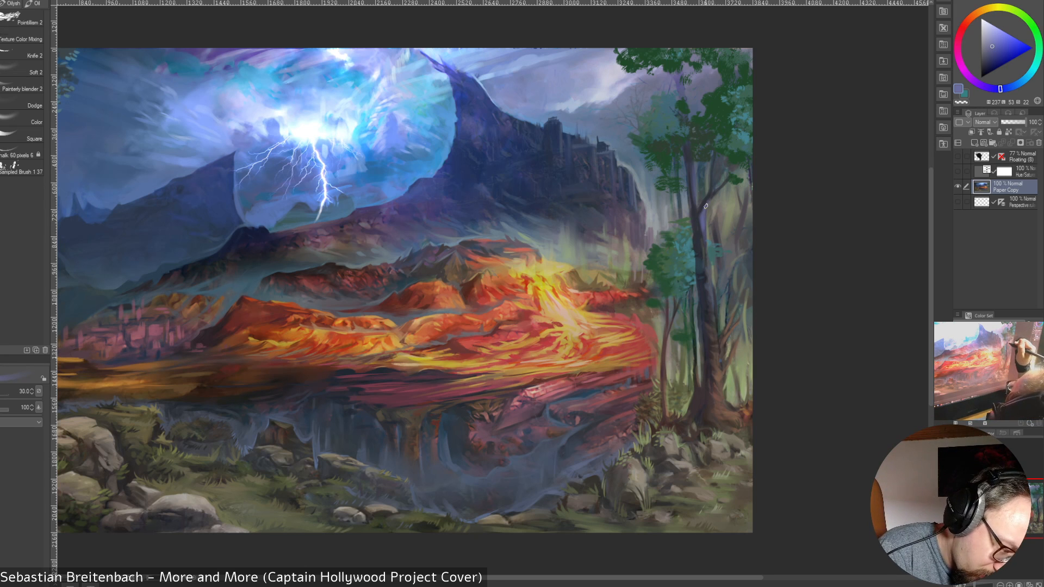
{"action": "key", "text": "bracketleft"}
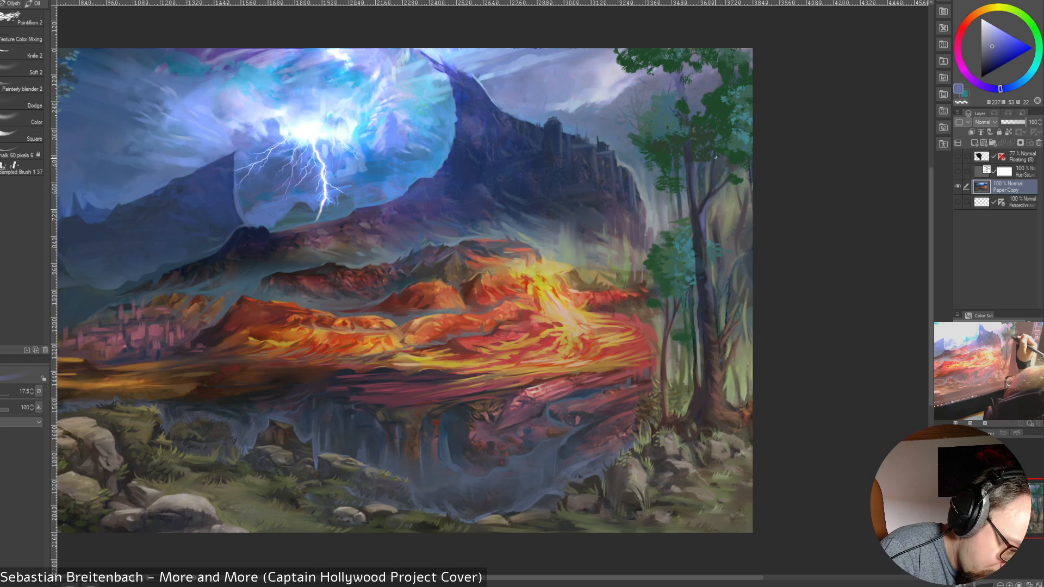
{"action": "key", "text": "bracketright"}
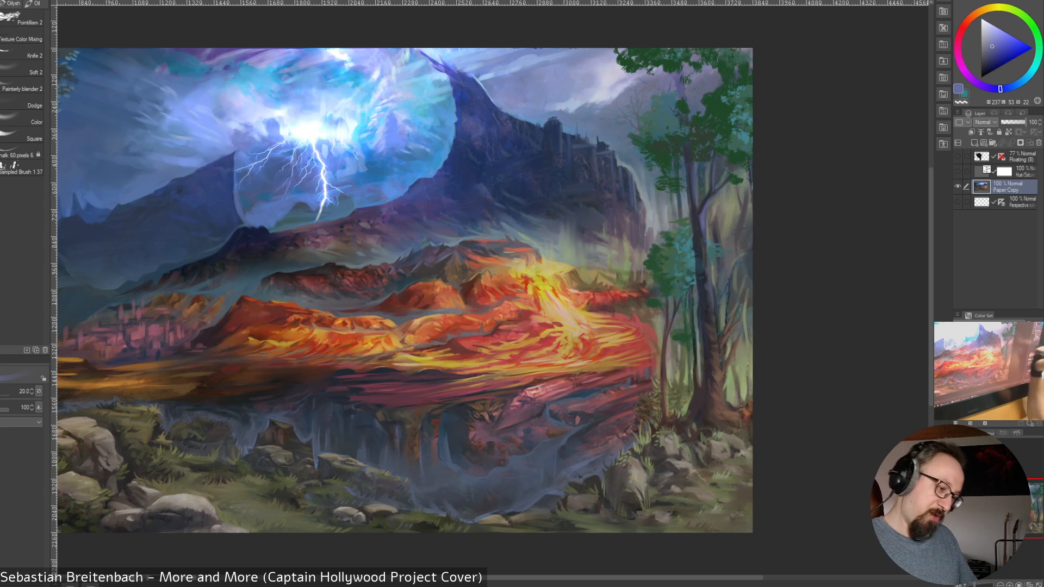
{"action": "key", "text": "bracketright"}
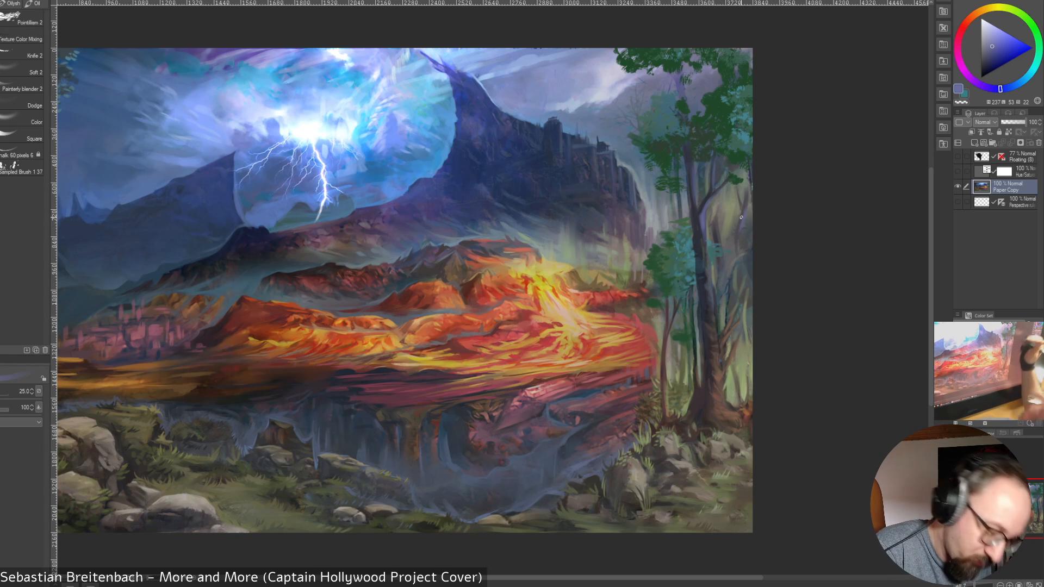
{"action": "key", "text": "bracketleft"}
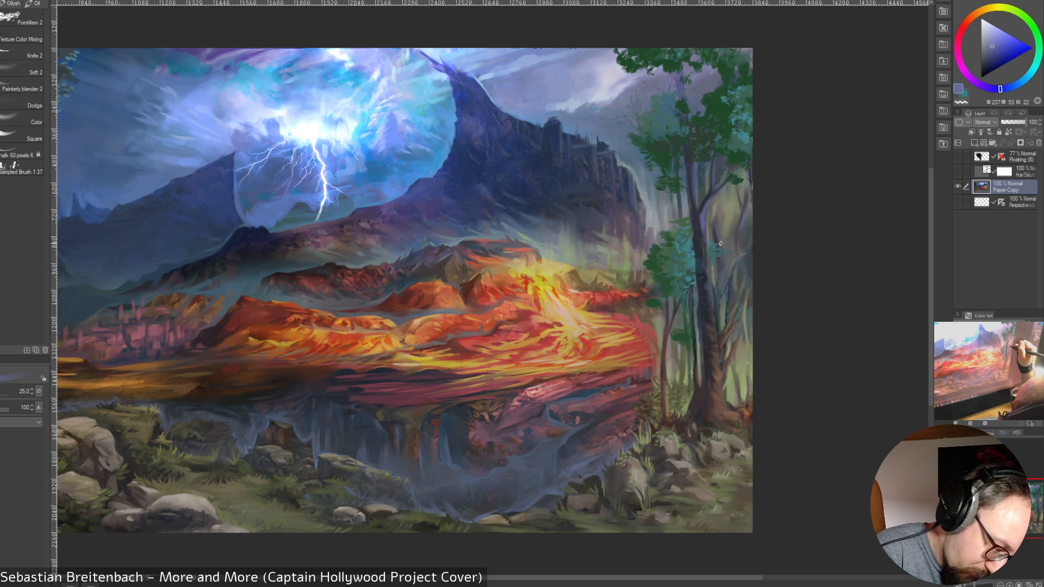
{"action": "key", "text": "bracketleft"}
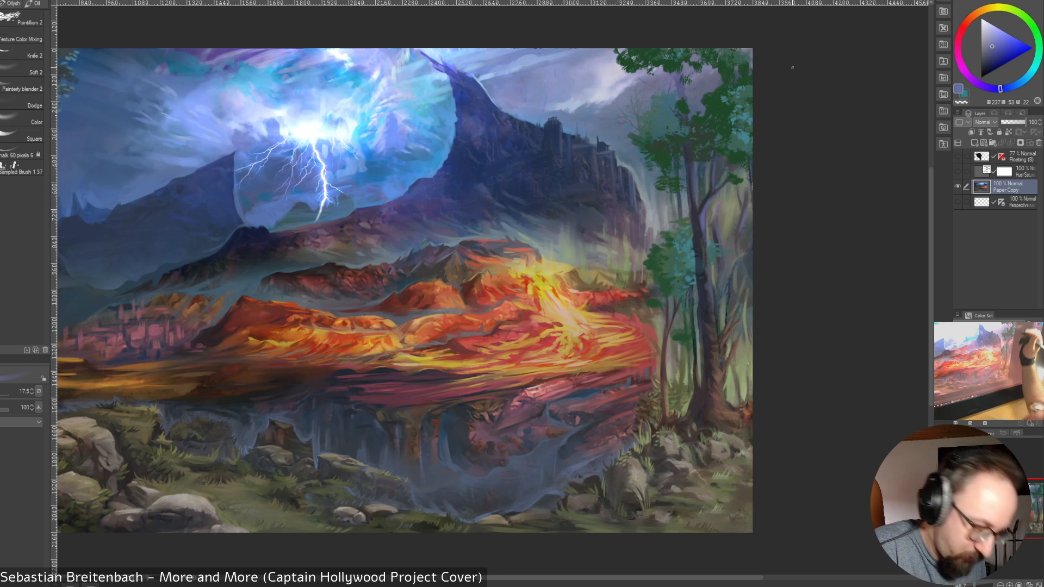
Touch up the background beside the thick tree's upper trunk with sampled olive, teal and green tones, using sizes 17.5 and 20
{"action": "left_click", "coordinate": [709, 217], "text": "alt"}
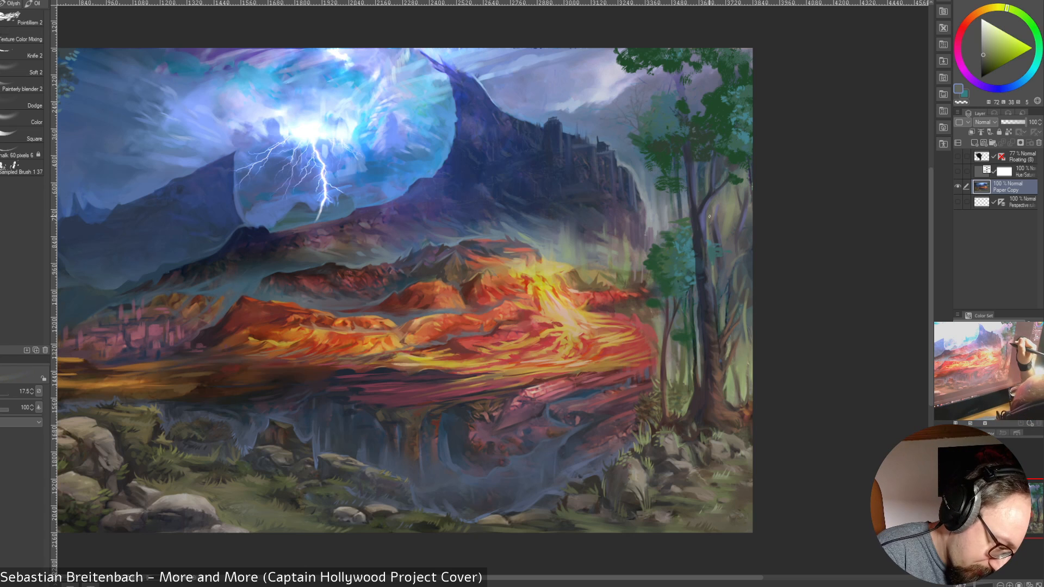
{"action": "left_click", "coordinate": [724, 245], "text": "alt"}
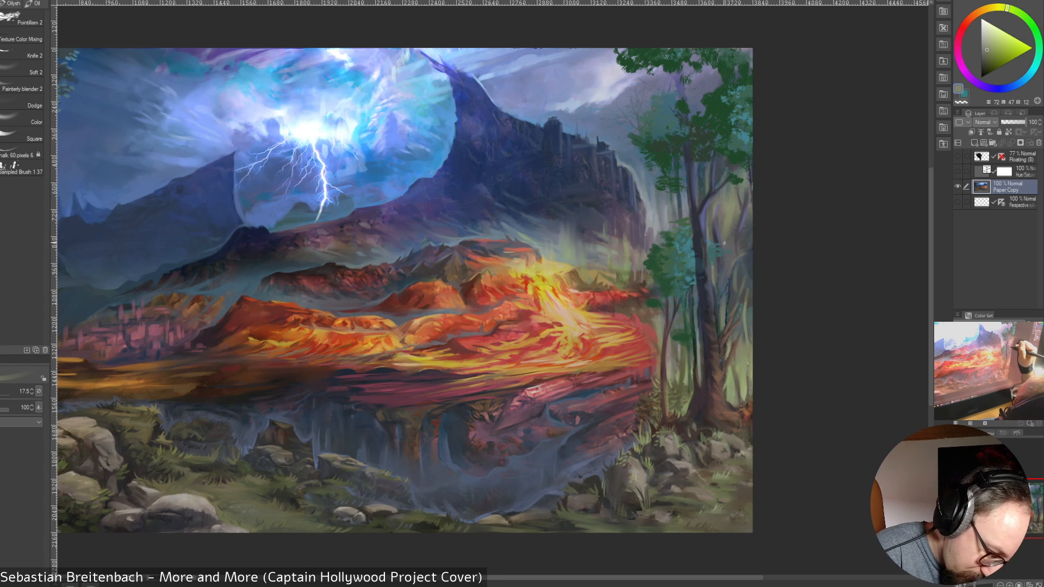
{"action": "left_click", "coordinate": [710, 239], "text": "alt"}
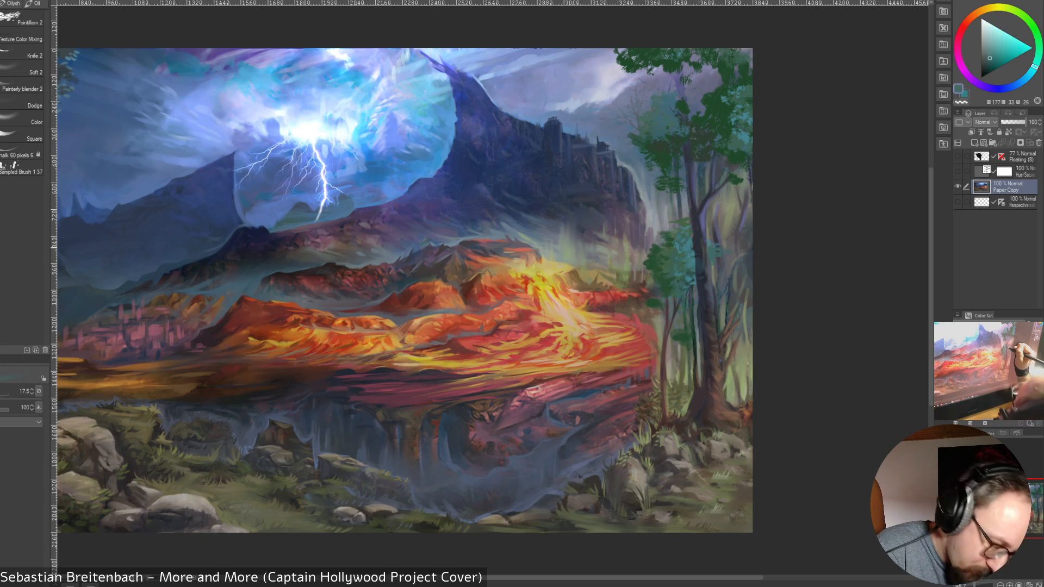
{"action": "left_click", "coordinate": [725, 239], "text": "alt"}
{"action": "key", "text": "bracketright"}
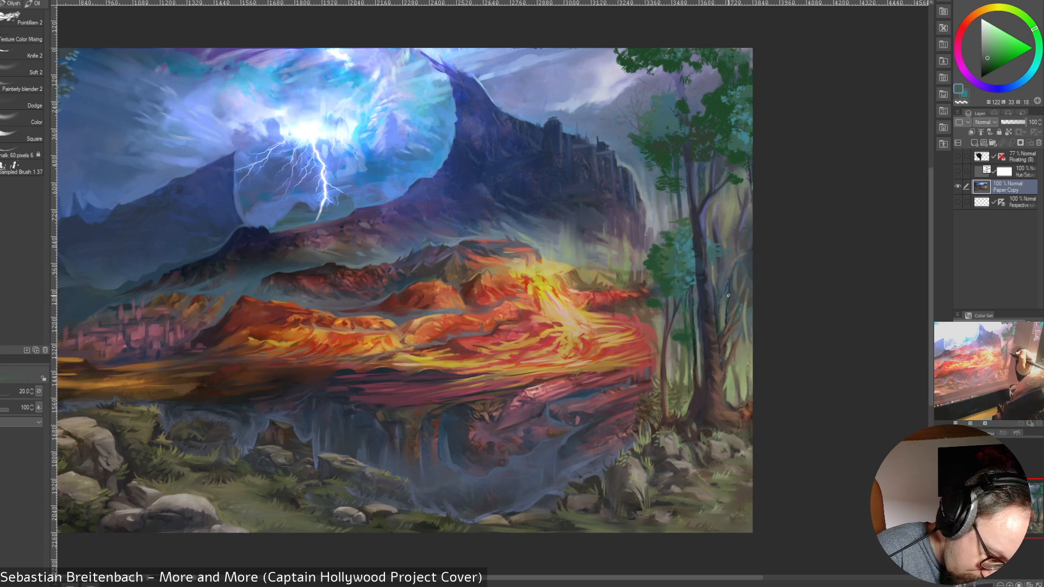
Paint muted dark blues sampled beside the thick tree's middle trunk into the foliage gap, reducing the brush from size 35 to 17.5
{"action": "key", "text": "bracketright"}
{"action": "left_click", "coordinate": [730, 286], "text": "alt"}
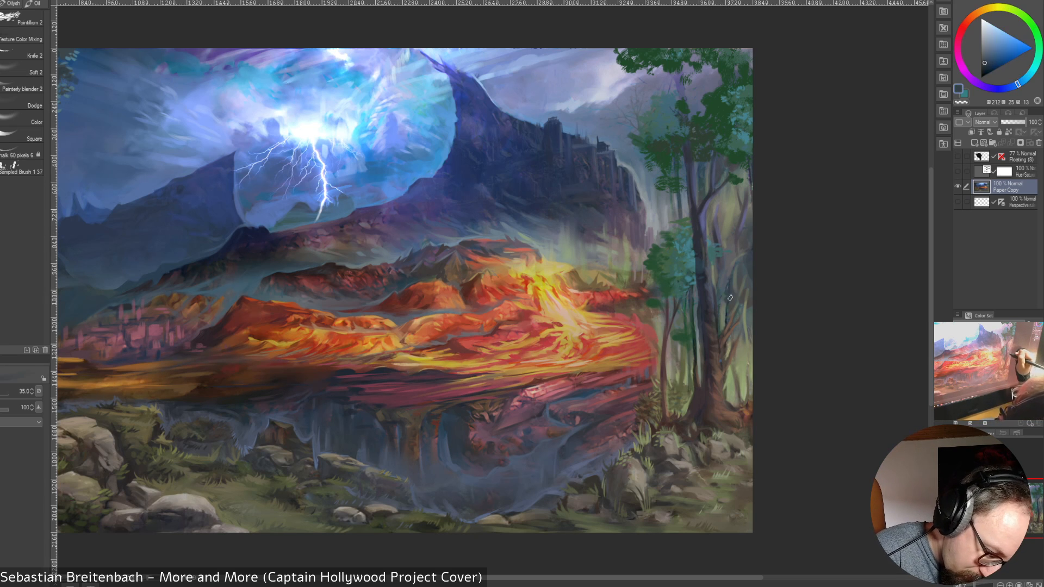
{"action": "left_click", "coordinate": [724, 292], "text": "alt"}
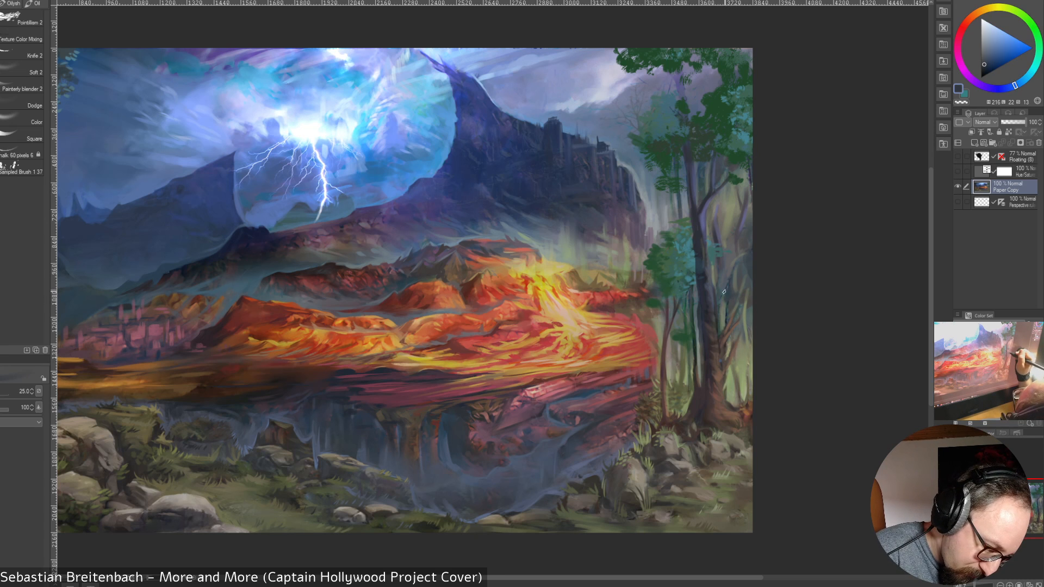
{"action": "left_click", "coordinate": [719, 293], "text": "alt"}
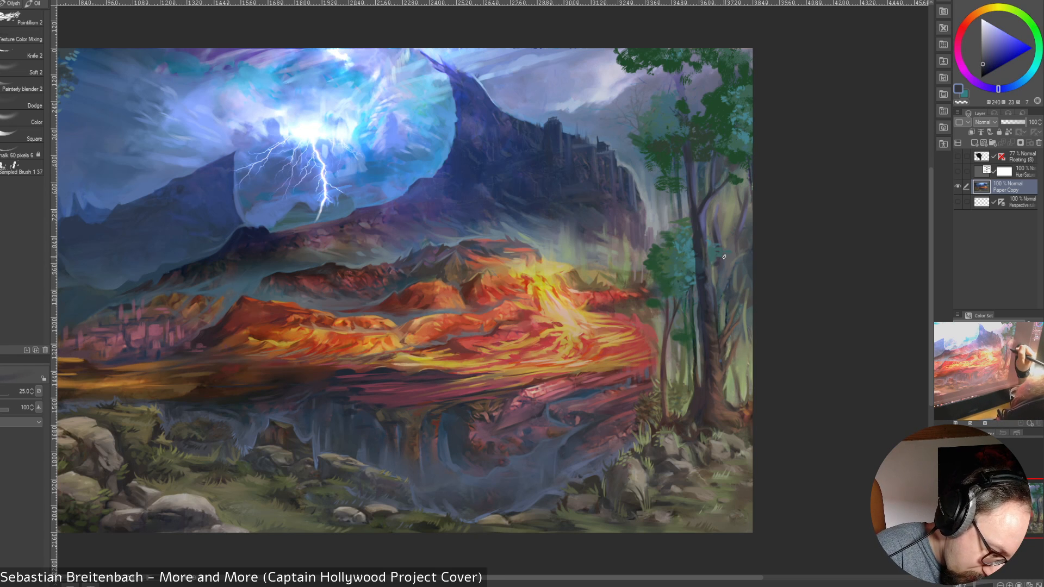
{"action": "key", "text": "bracketleft"}
{"action": "key", "text": "bracketleft"}
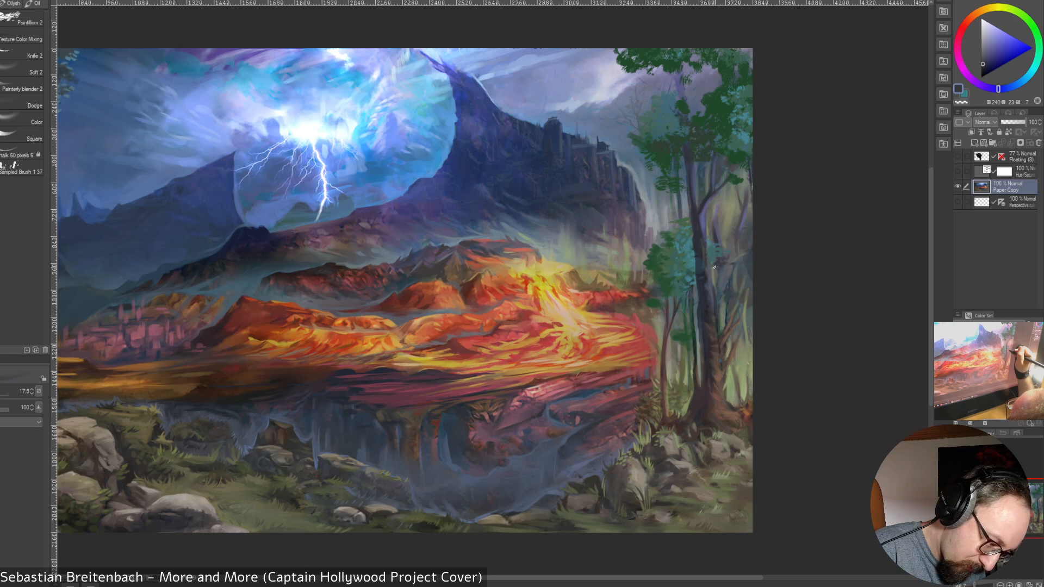
Build up muted dark blue shapes between the thick tree and the canvas edge, enlarging the brush from size 20 to 40
{"action": "key", "text": "bracketright"}
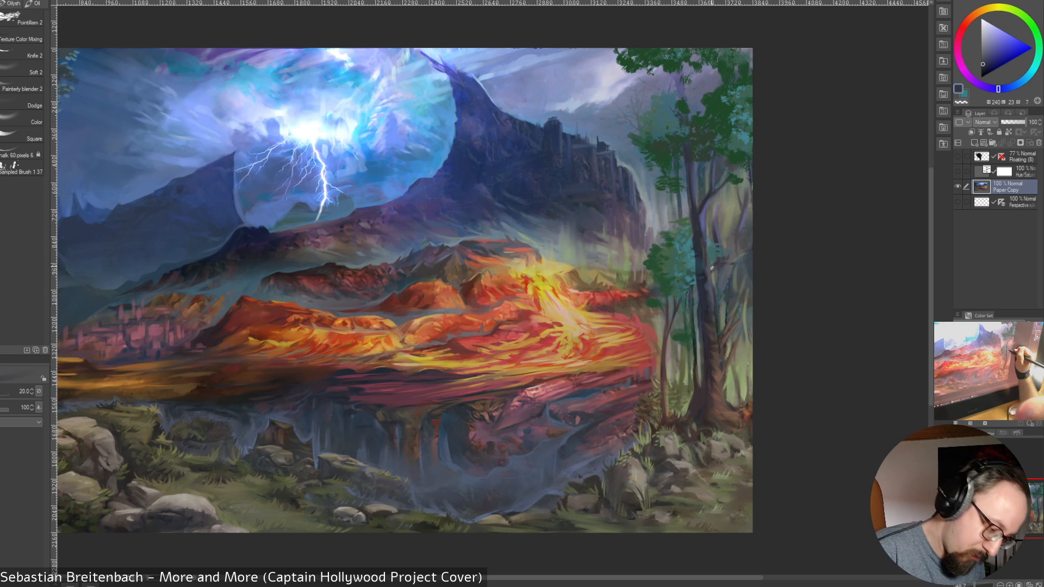
{"action": "key", "text": "bracketright"}
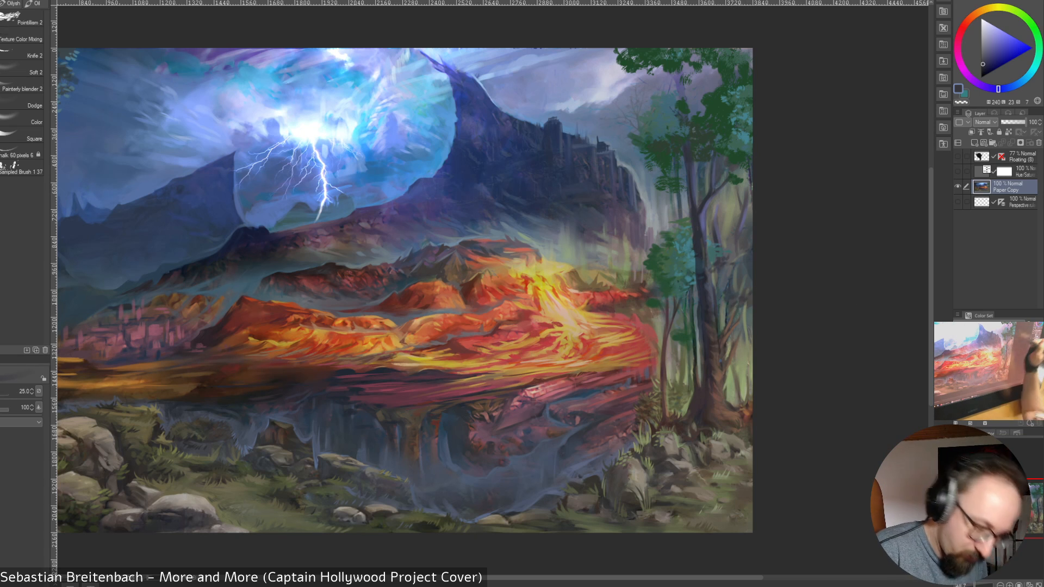
{"action": "key", "text": "bracketright"}
{"action": "key", "text": "bracketright"}
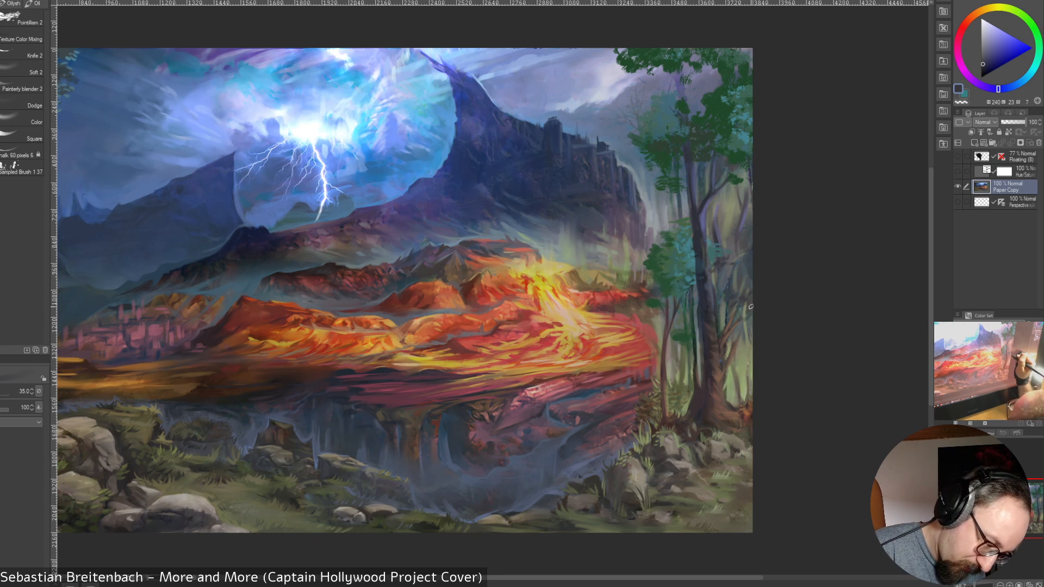
{"action": "key", "text": "bracketright"}
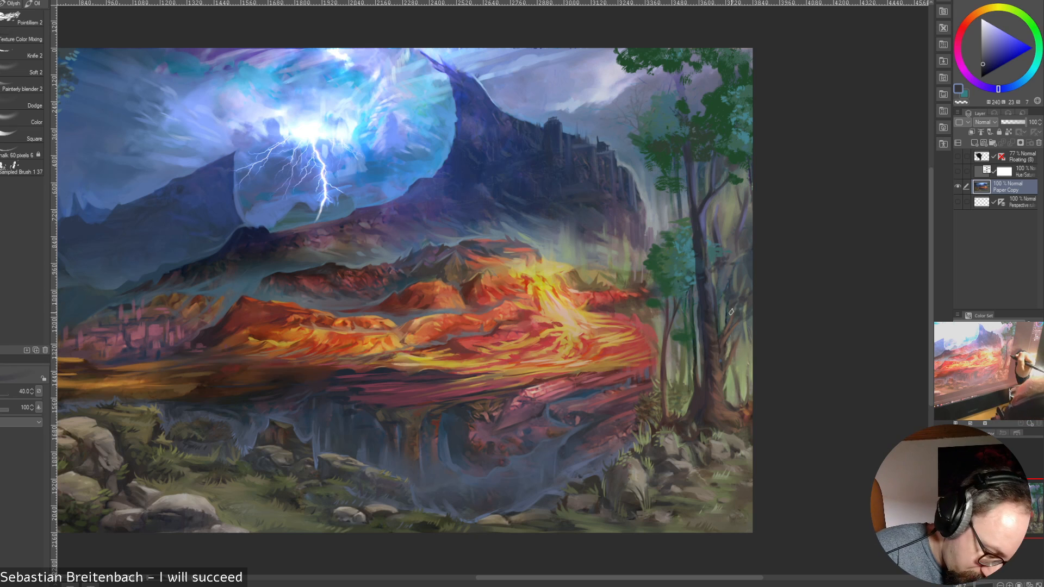
Rework the greenery along the canvas edge beside the thick tree with sampled olive green and dark blue at size 25
{"action": "key", "text": "bracketleft"}
{"action": "key", "text": "bracketleft"}
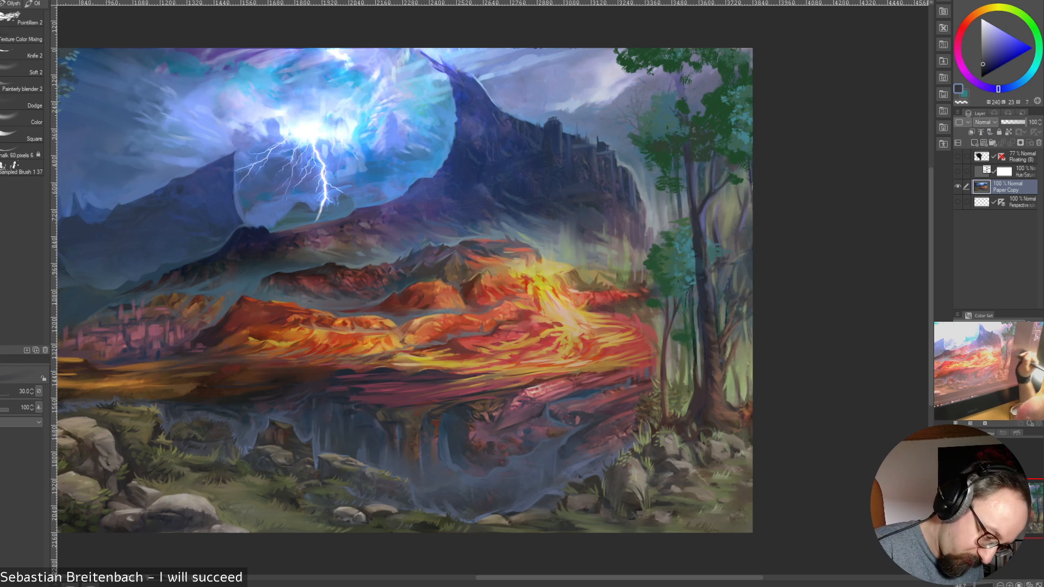
{"action": "key", "text": "bracketleft"}
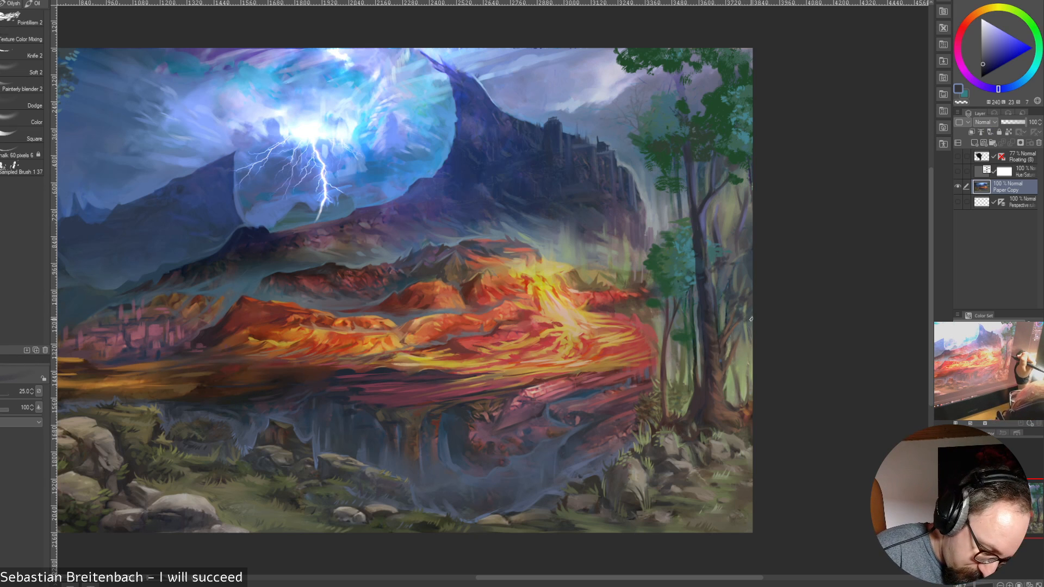
{"action": "left_click", "coordinate": [744, 331], "text": "alt"}
{"action": "left_click", "coordinate": [746, 337], "text": "alt"}
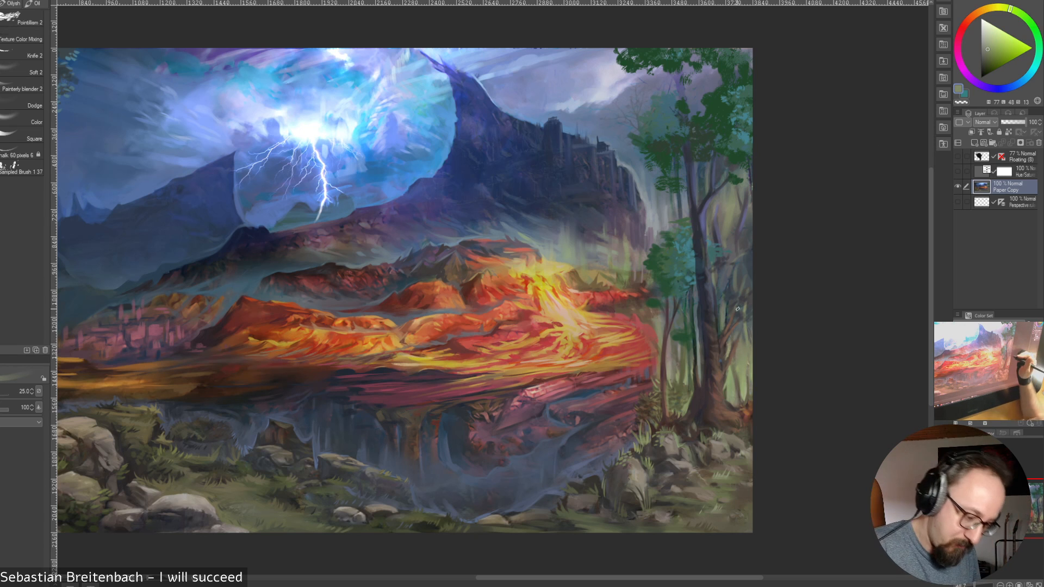
{"action": "left_click", "coordinate": [744, 311], "text": "alt"}
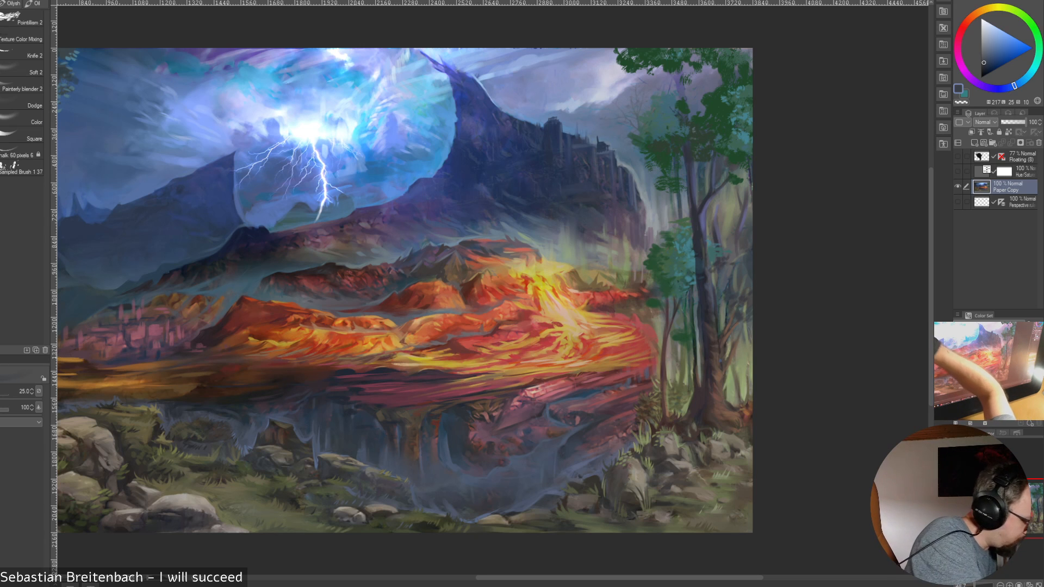
Switch to the Square brush and add dark blue strokes between the thick tree and the canvas edge, reducing from size 30 to 15
{"action": "left_click", "coordinate": [19, 155]}
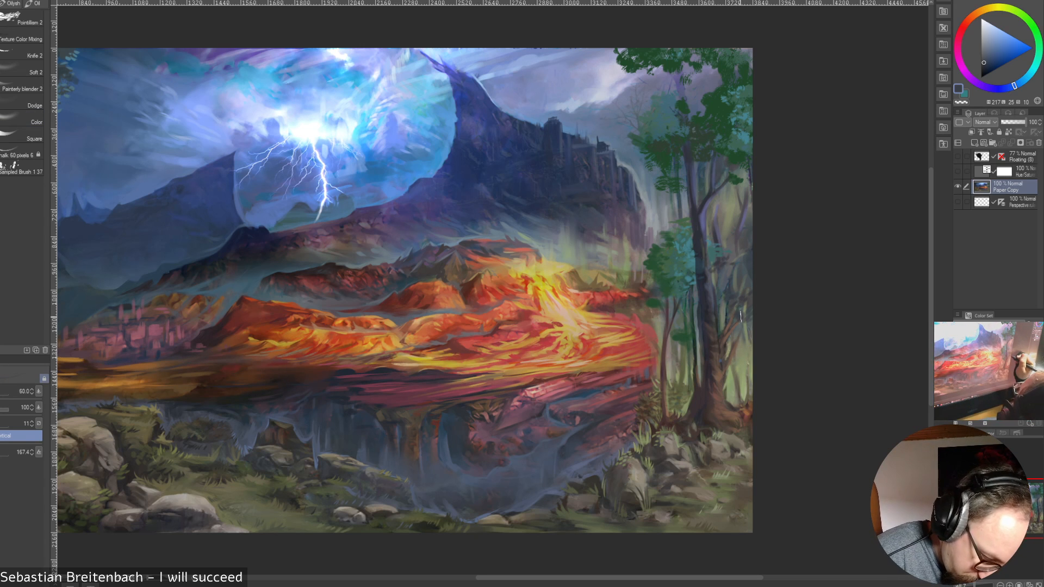
{"action": "left_click", "coordinate": [20, 138]}
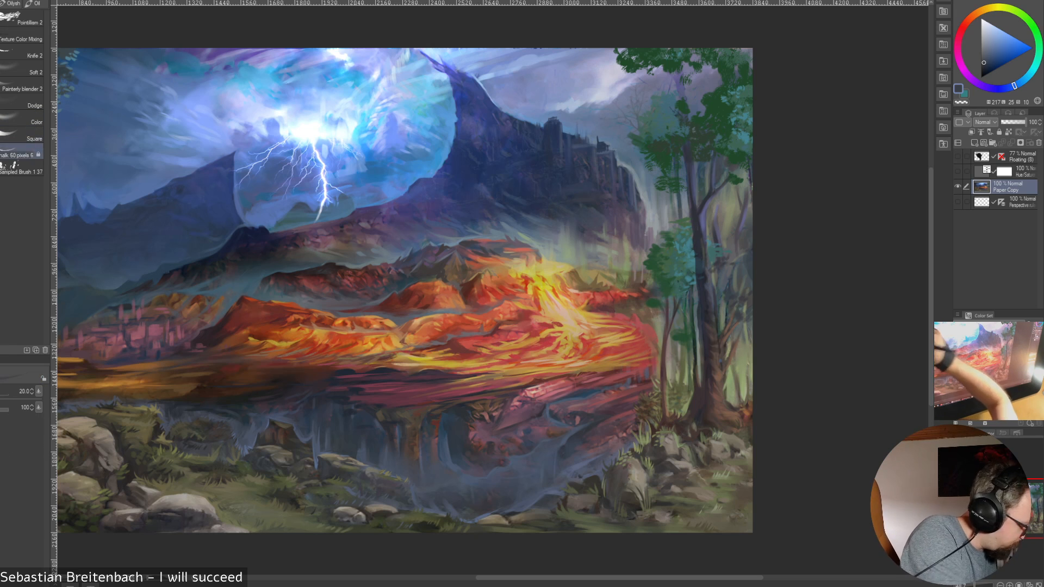
{"action": "key", "text": "bracketright"}
{"action": "key", "text": "bracketright"}
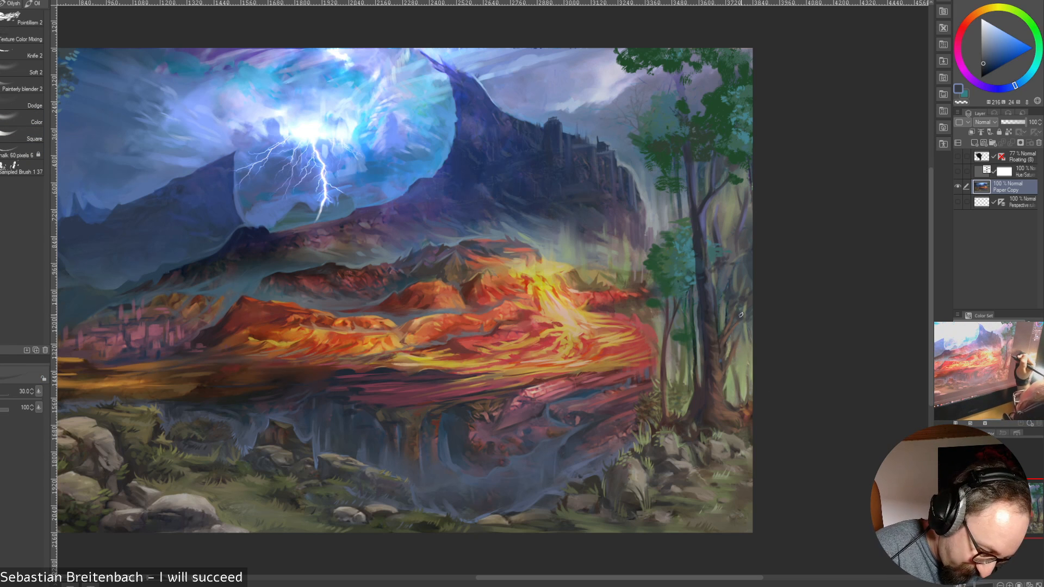
{"action": "key", "text": "bracketleft"}
{"action": "key", "text": "bracketleft"}
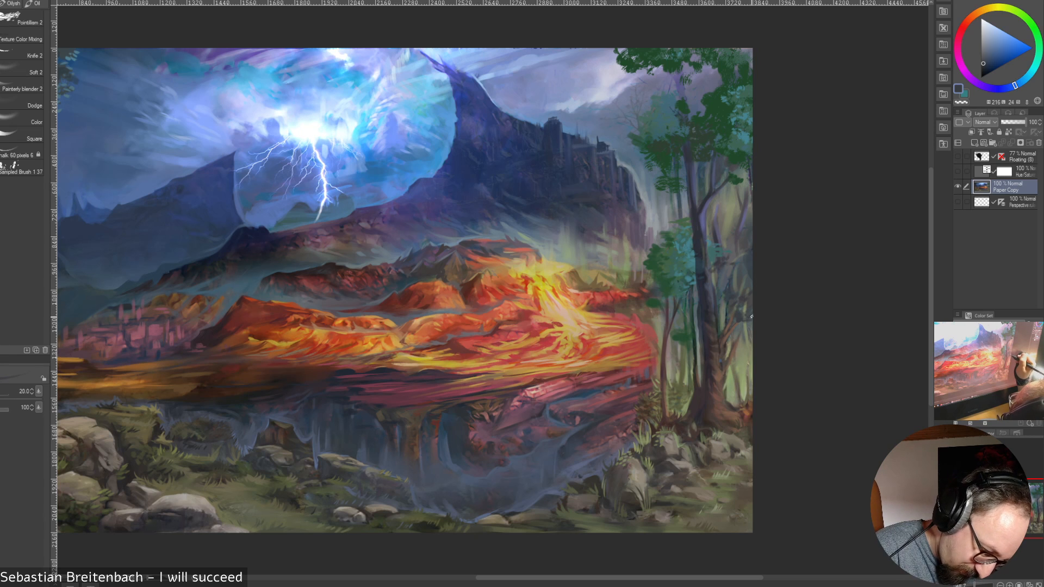
{"action": "key", "text": "bracketleft"}
{"action": "key", "text": "bracketleft"}
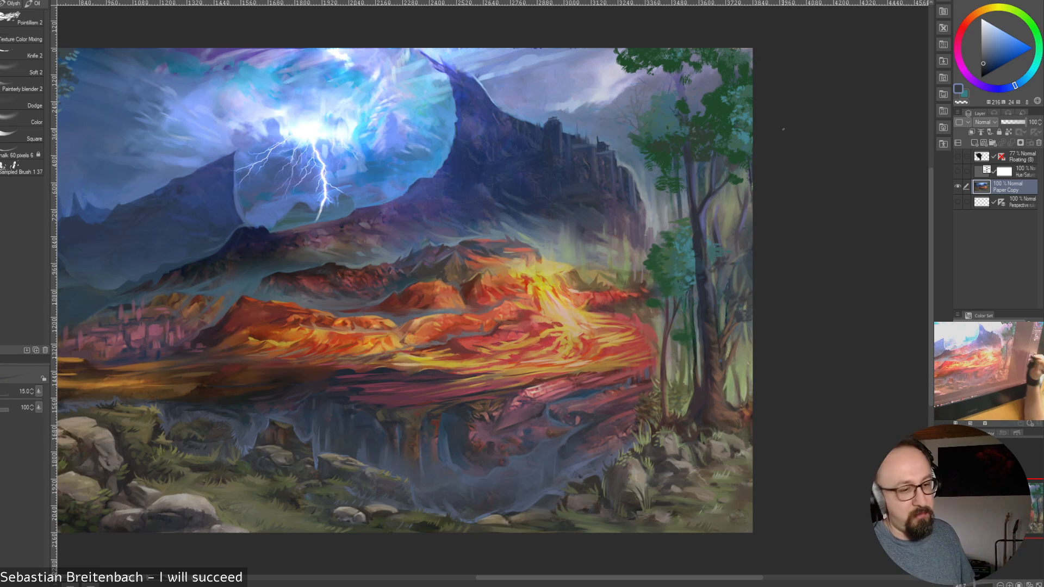
Refine the thin branches and gaps behind the thick tree with alternating sampled olive and dark blue at size 15
{"action": "left_click", "coordinate": [743, 307], "text": "alt"}
{"action": "left_click", "coordinate": [744, 306], "text": "alt"}
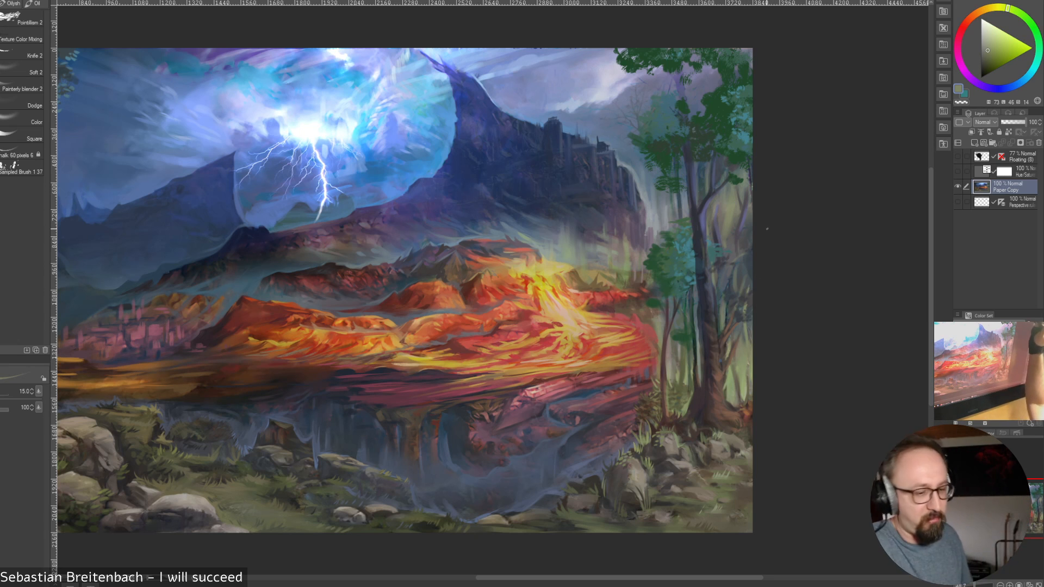
{"action": "left_click", "coordinate": [743, 302], "text": "alt"}
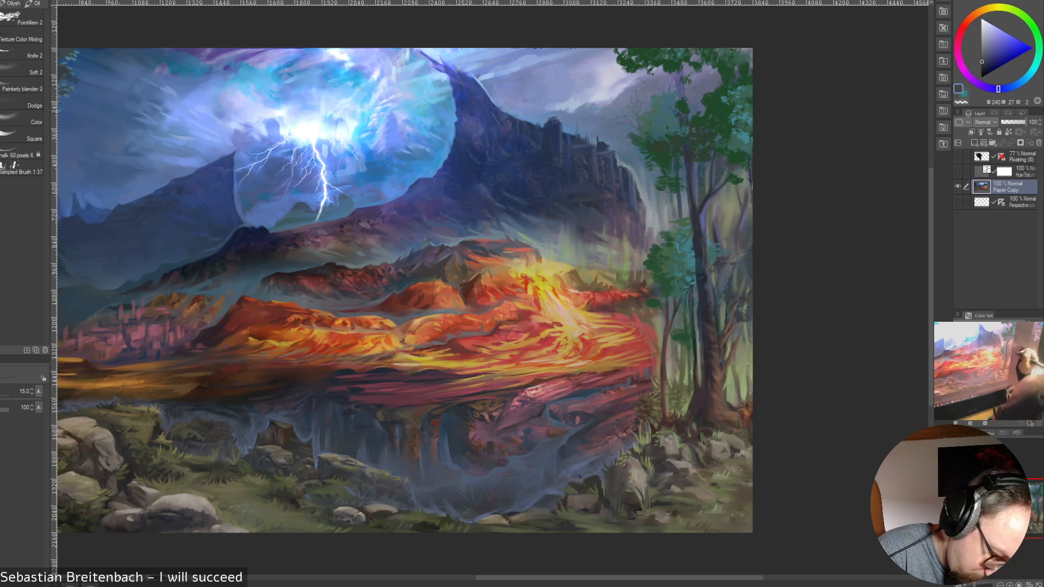
{"action": "left_click", "coordinate": [728, 283], "text": "alt"}
{"action": "left_click", "coordinate": [725, 284], "text": "alt"}
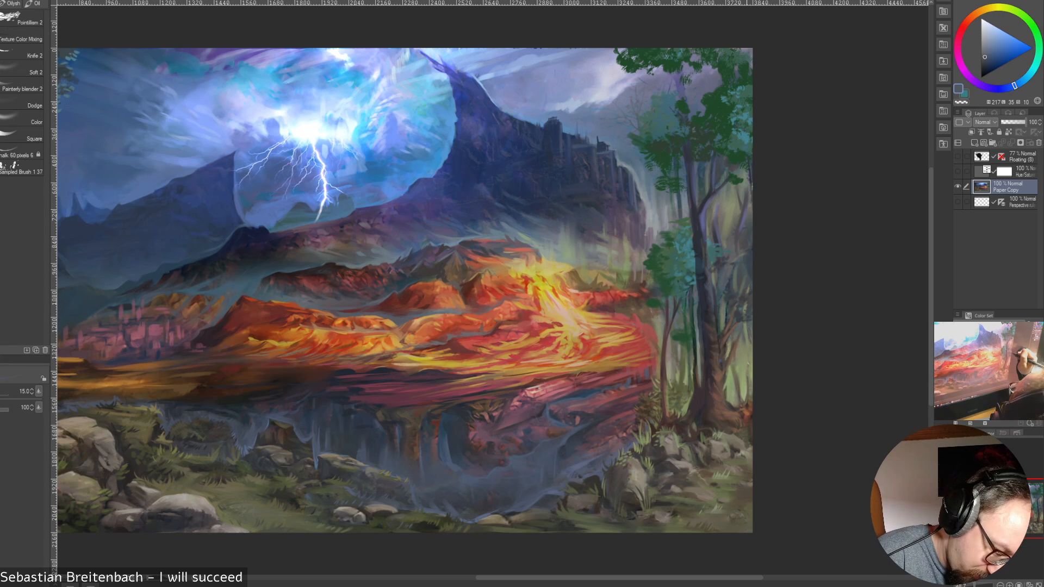
{"action": "left_click", "coordinate": [748, 287], "text": "alt"}
{"action": "left_click", "coordinate": [740, 237], "text": "alt"}
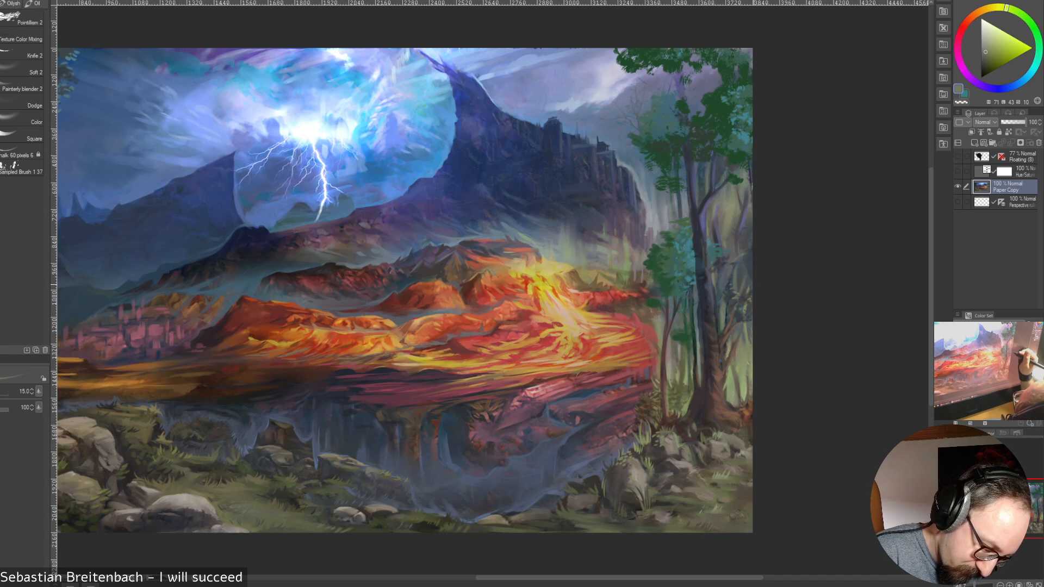
Add sampled dark and lighter blues from the canvas-edge foliage across to the thick tree's upper trunk at size 15
{"action": "left_click", "coordinate": [748, 298], "text": "alt"}
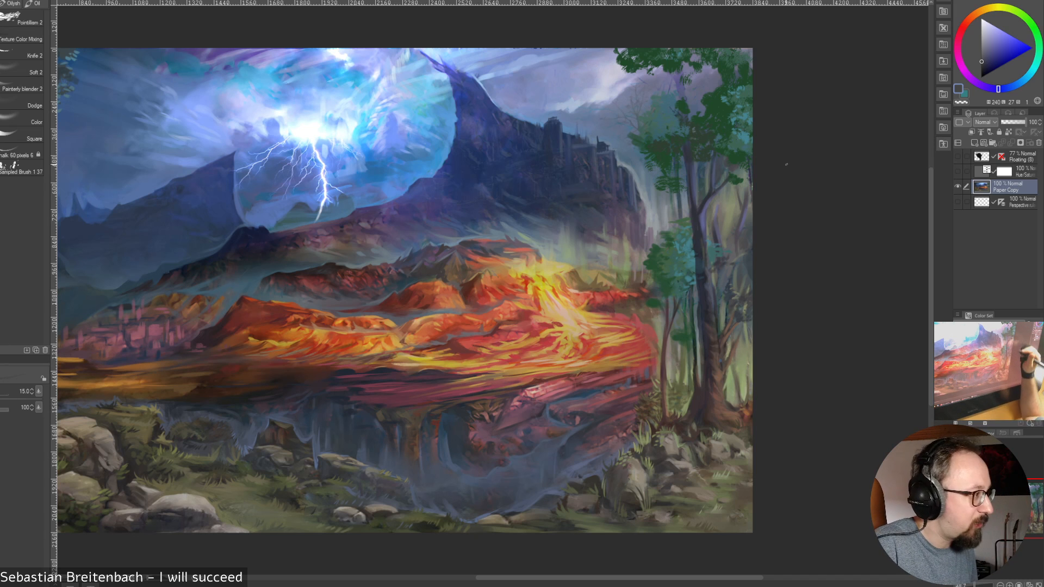
{"action": "left_click", "coordinate": [739, 271], "text": "alt"}
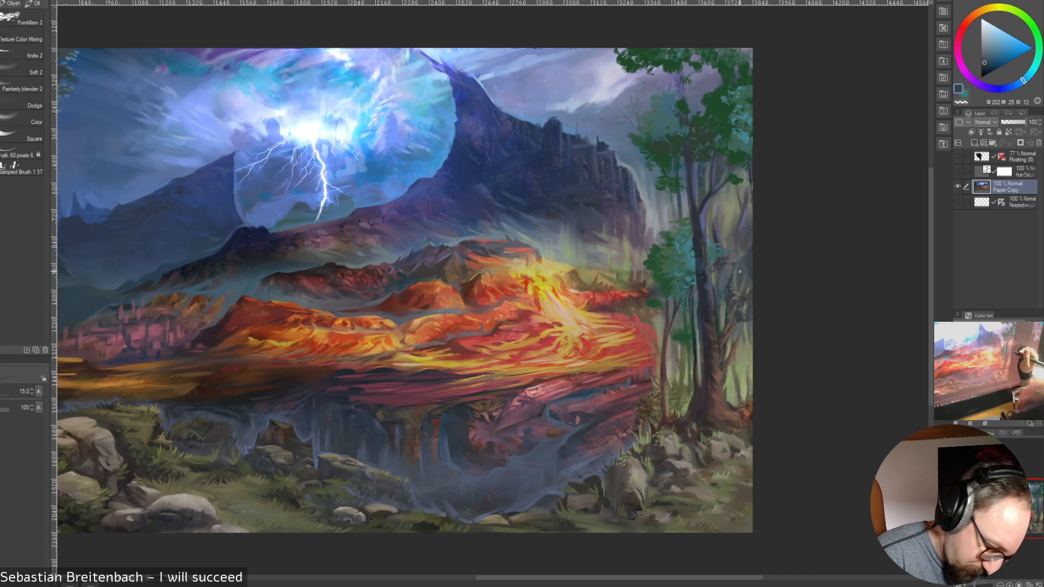
{"action": "left_click", "coordinate": [713, 266], "text": "alt"}
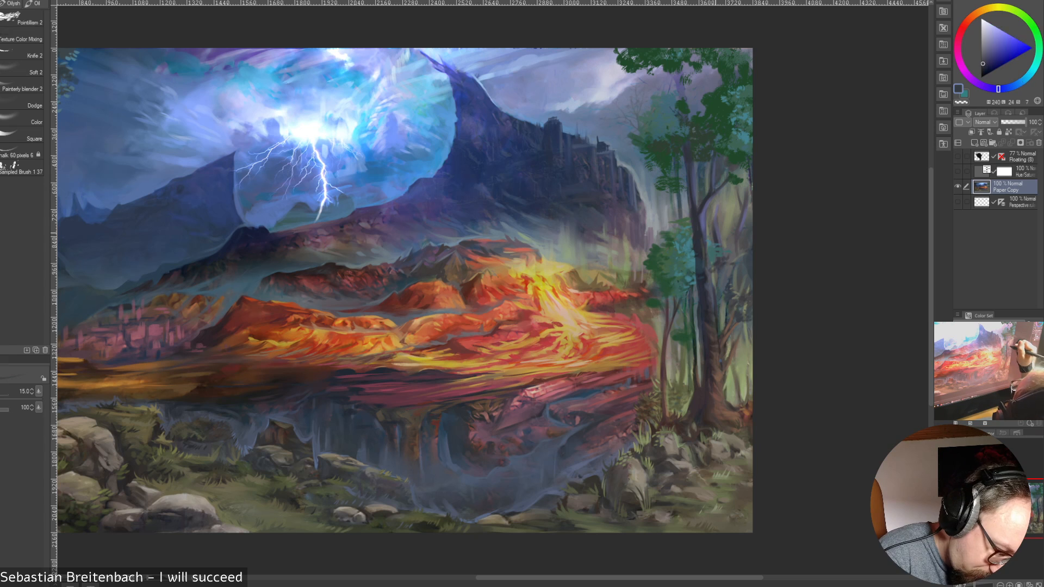
{"action": "left_click", "coordinate": [705, 223], "text": "alt"}
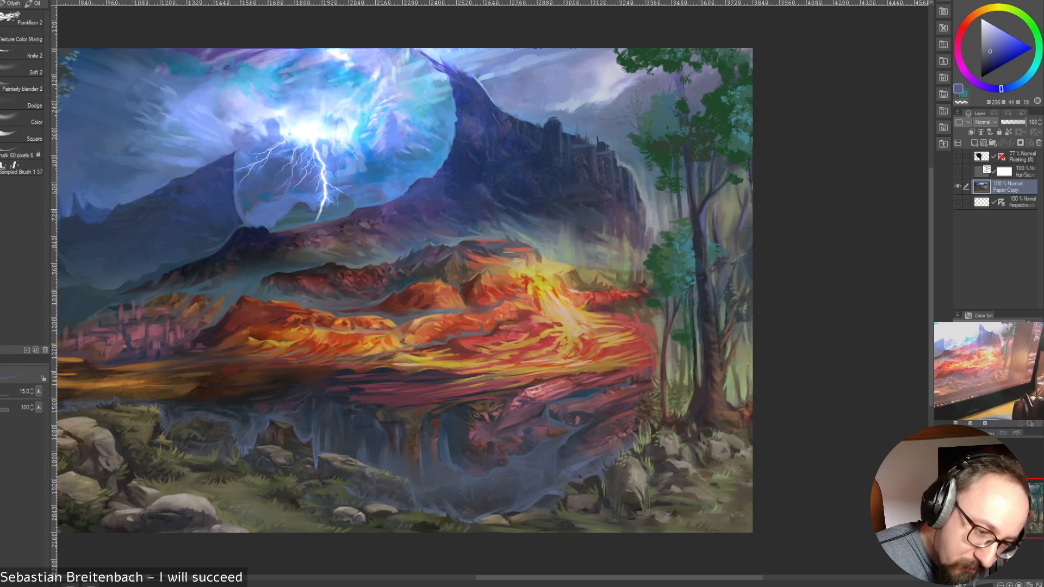
Blend a slightly brighter blue and sampled dark blue, olive and muted reddish tones around the thick tree's upper trunk at size 15
{"action": "left_click", "coordinate": [992, 46]}
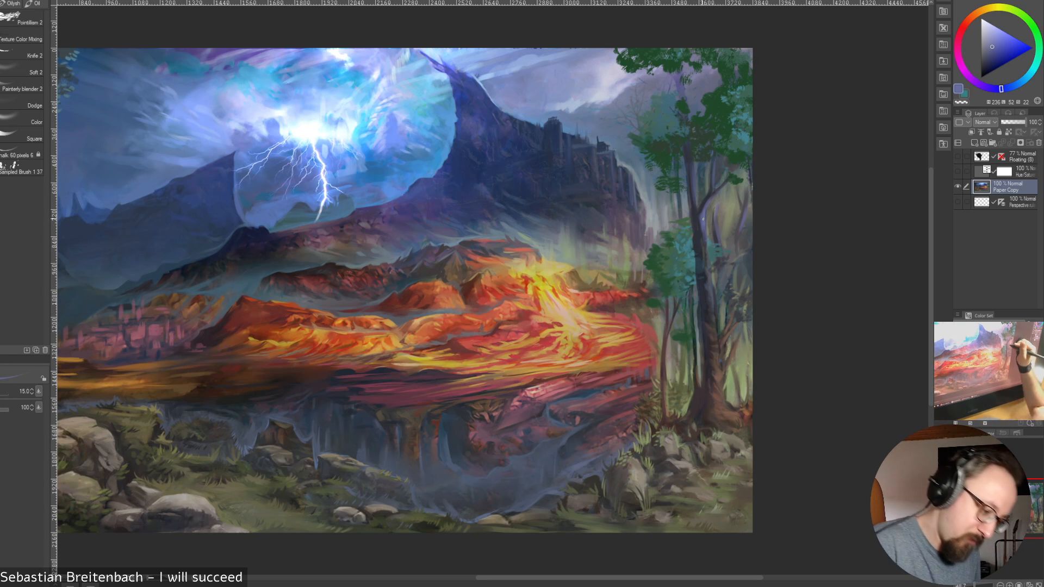
{"action": "left_click", "coordinate": [703, 217], "text": "alt"}
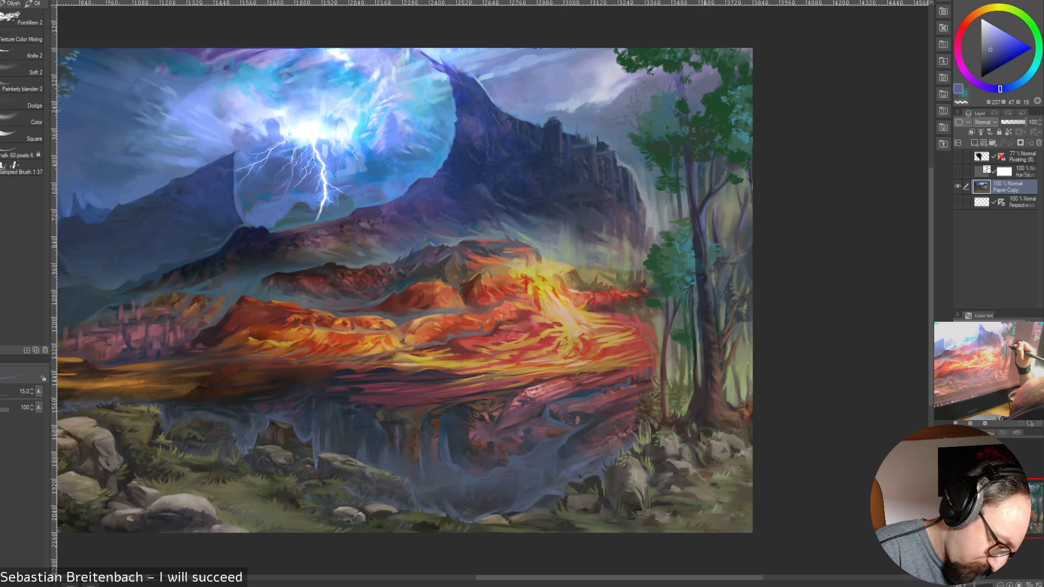
{"action": "left_click", "coordinate": [727, 231], "text": "alt"}
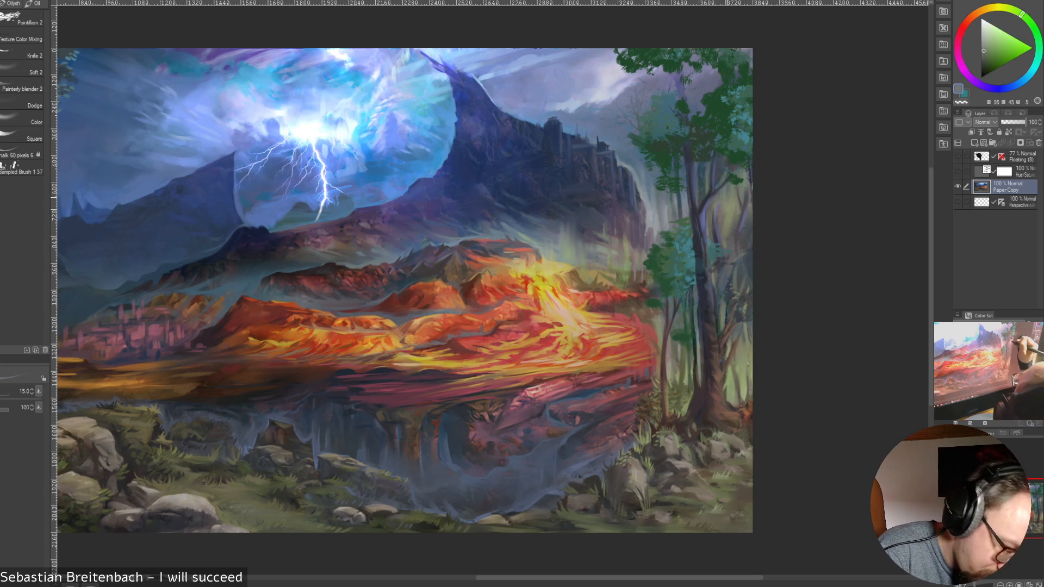
{"action": "left_click", "coordinate": [713, 213], "text": "alt"}
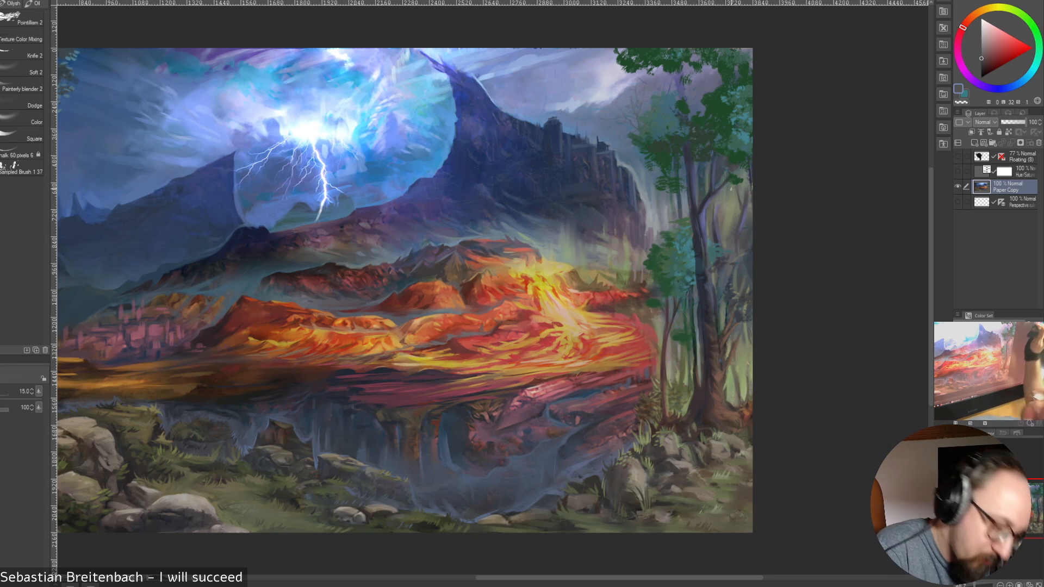
Touch up the foliage between the thick tree's upper trunk and the canvas edge with sampled teal-blue and dark greens at size 15
{"action": "left_click", "coordinate": [737, 144], "text": "alt"}
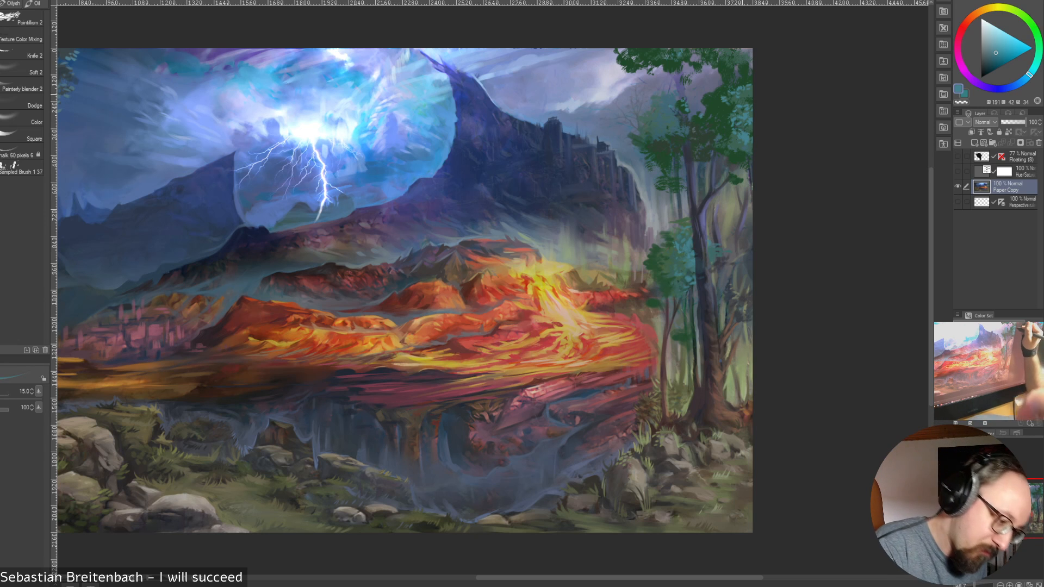
{"action": "left_click", "coordinate": [724, 97], "text": "alt"}
{"action": "left_click", "coordinate": [728, 98], "text": "alt"}
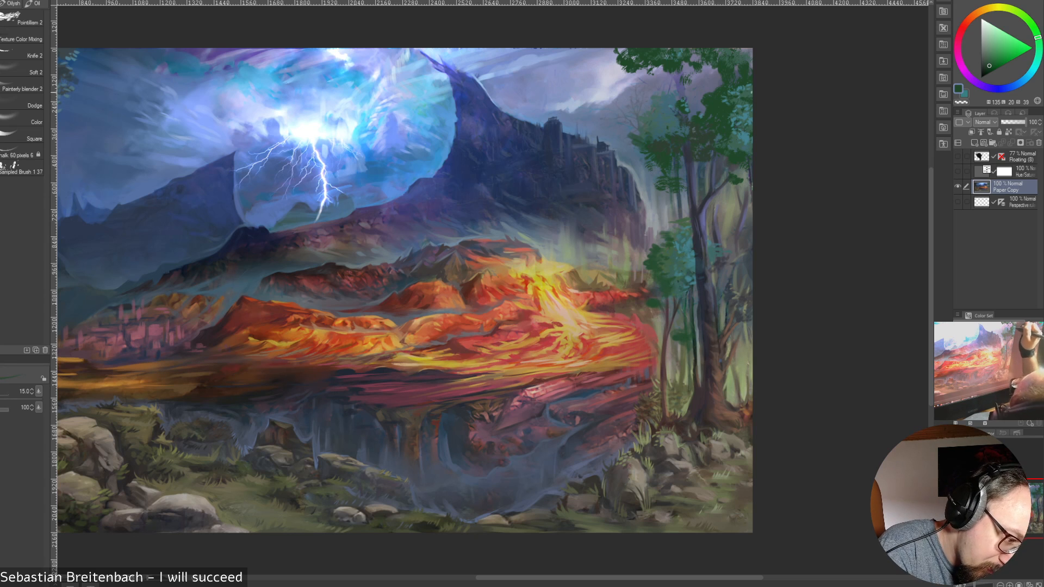
{"action": "left_click", "coordinate": [736, 138], "text": "alt"}
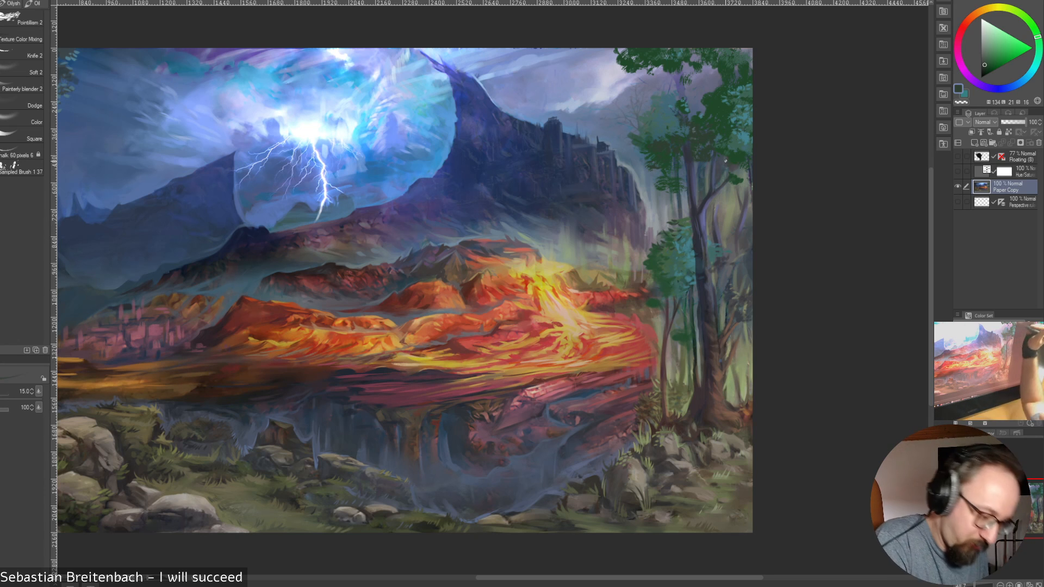
Refine the lower leaf clump of the slim tree with sampled teal and dark greens at size 15
{"action": "left_click", "coordinate": [667, 256], "text": "alt"}
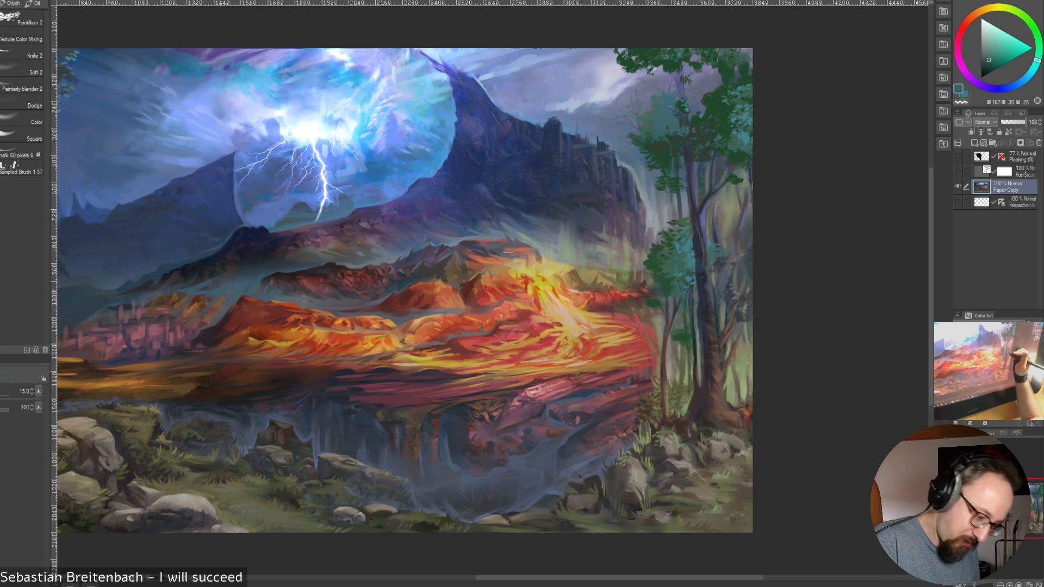
{"action": "left_click", "coordinate": [663, 281], "text": "alt"}
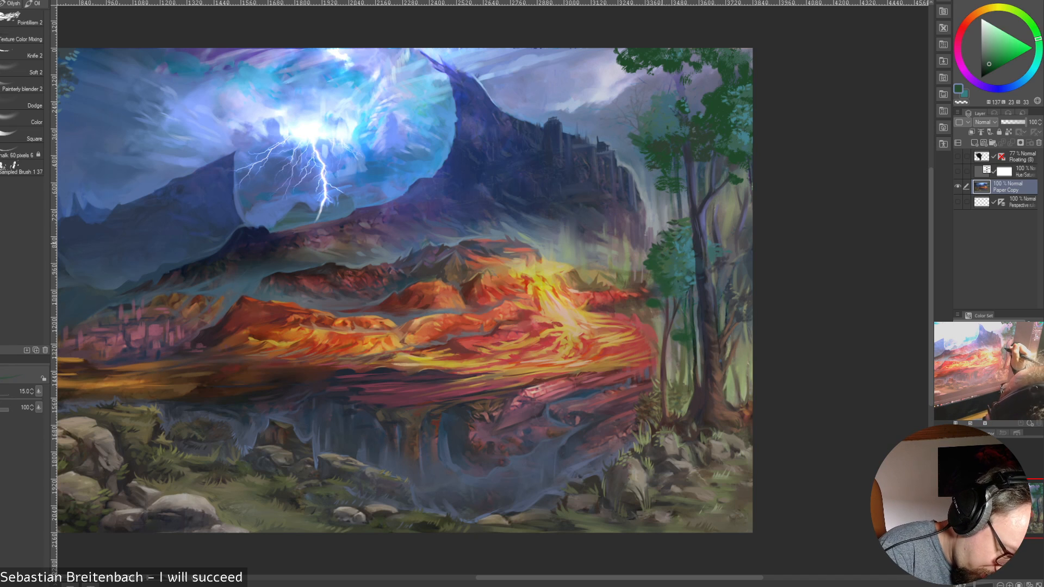
{"action": "left_click", "coordinate": [666, 259], "text": "alt"}
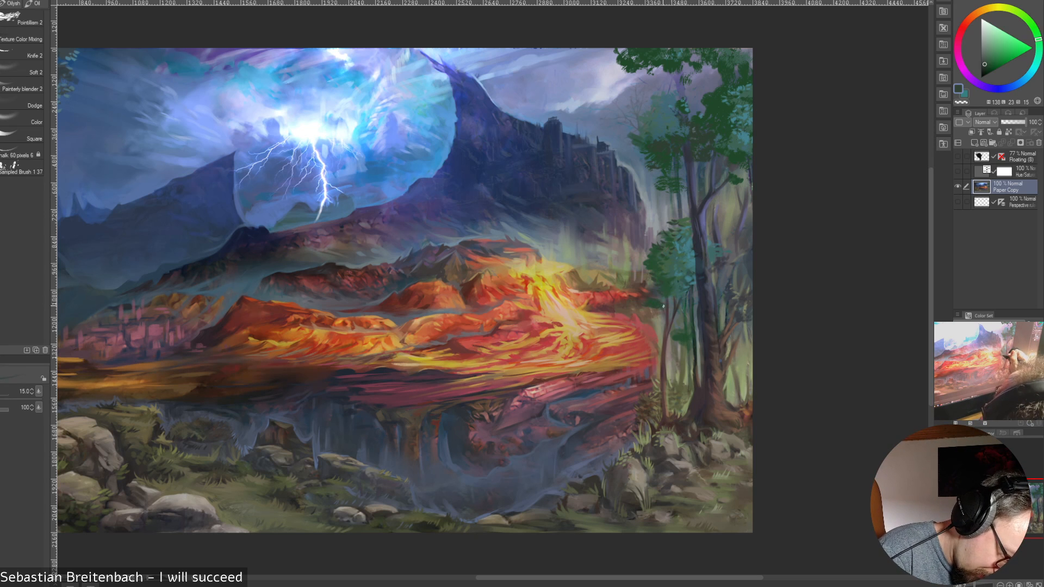
{"action": "left_click", "coordinate": [664, 301], "text": "alt"}
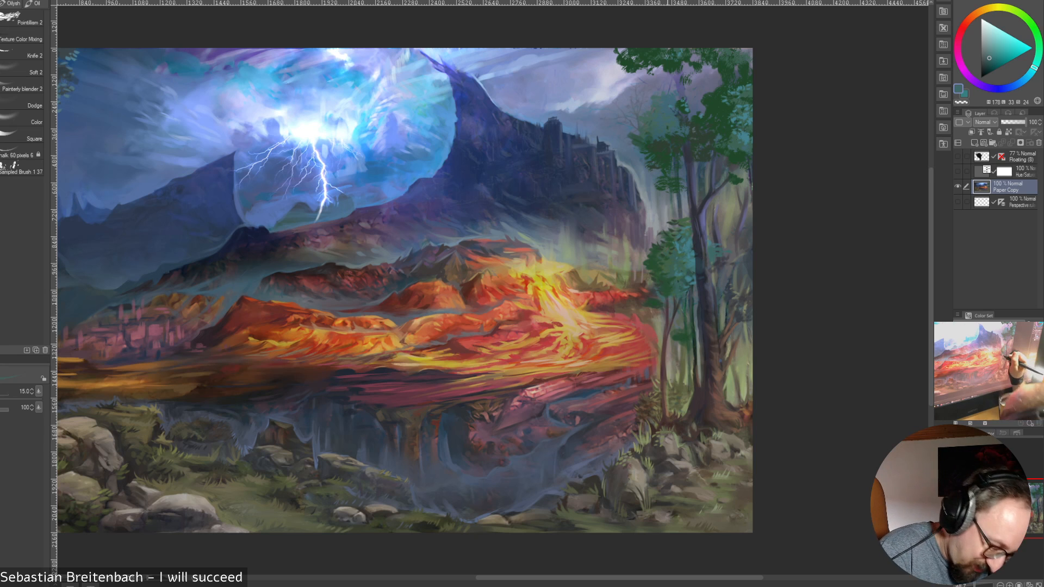
Detail the slim tree's trunk and branches with sampled dark red-brown, warm brown, muted blue and dark purple at size 15
{"action": "left_click", "coordinate": [666, 299], "text": "alt"}
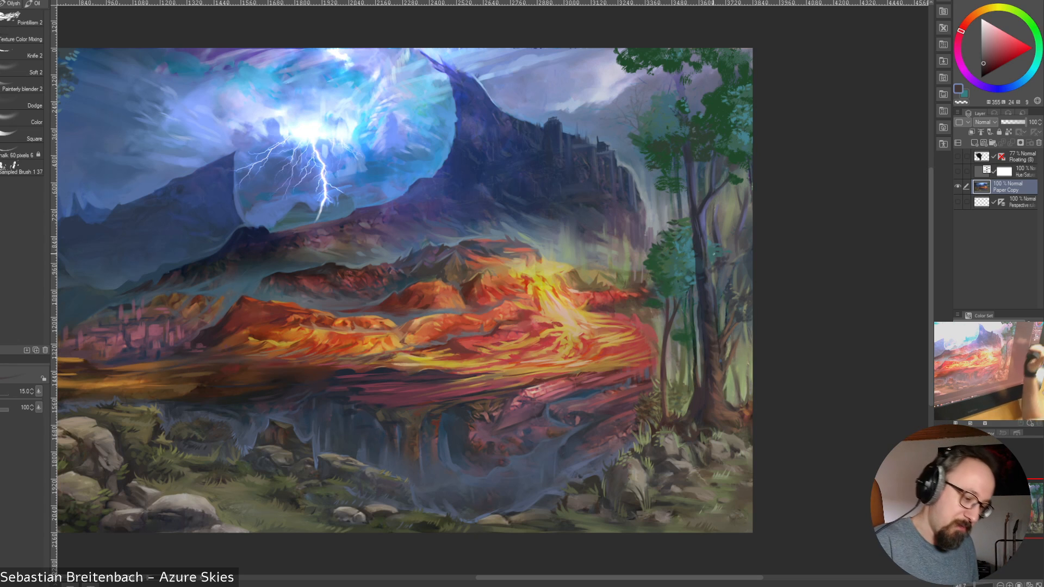
{"action": "left_click", "coordinate": [667, 410], "text": "alt"}
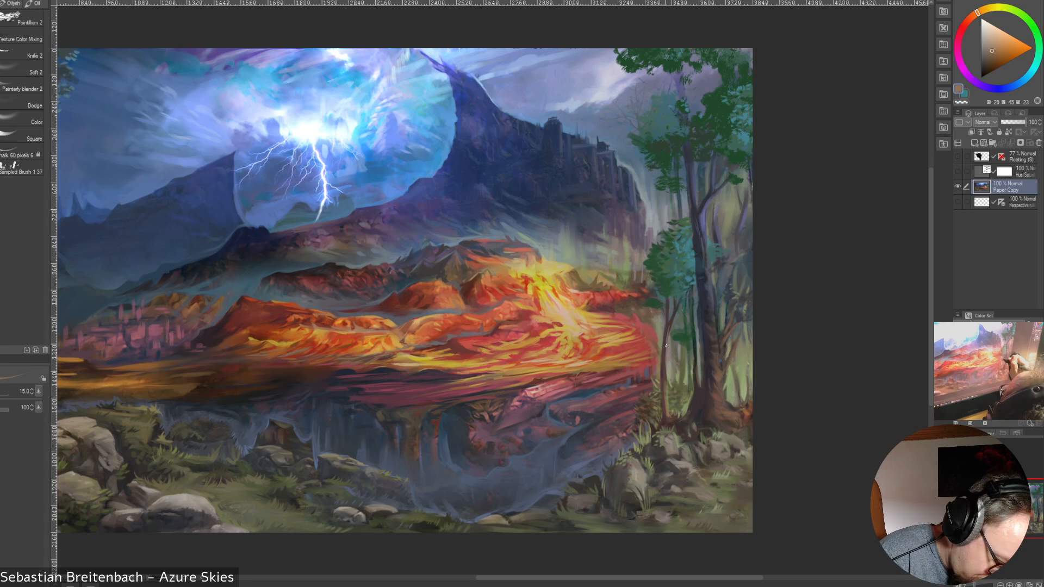
{"action": "left_click", "coordinate": [705, 220], "text": "alt"}
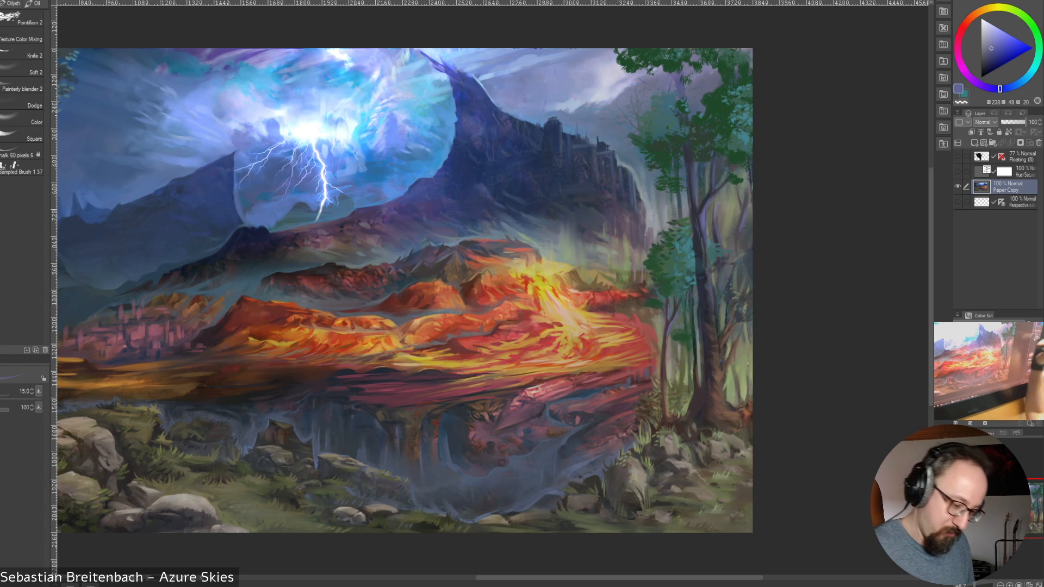
{"action": "left_click", "coordinate": [660, 298], "text": "alt"}
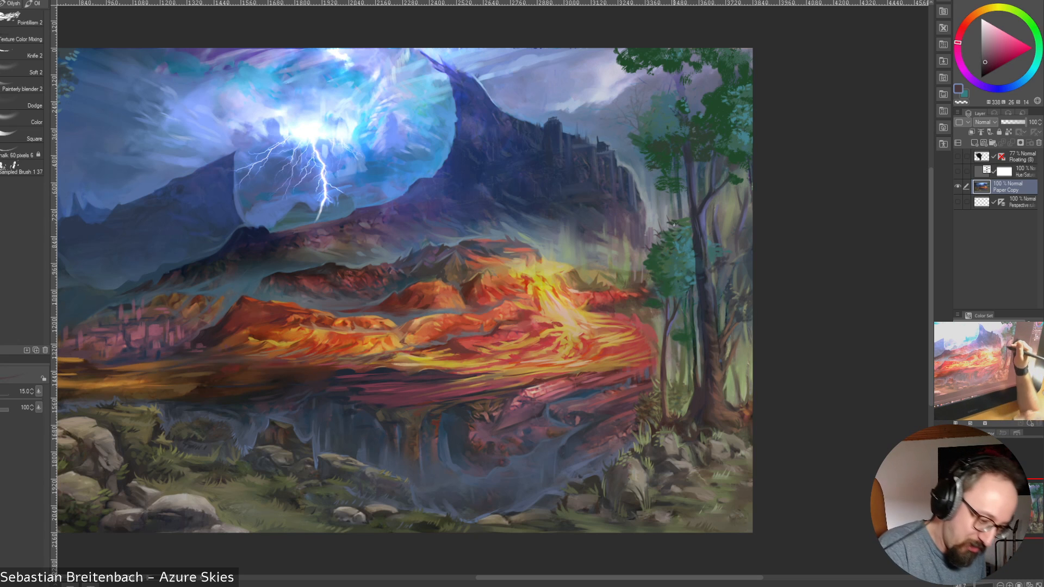
Paint sampled dark blue and dark teal-green in the gaps from the slim tree's crown to the thick trunk at size 30
{"action": "left_click", "coordinate": [682, 215], "text": "alt"}
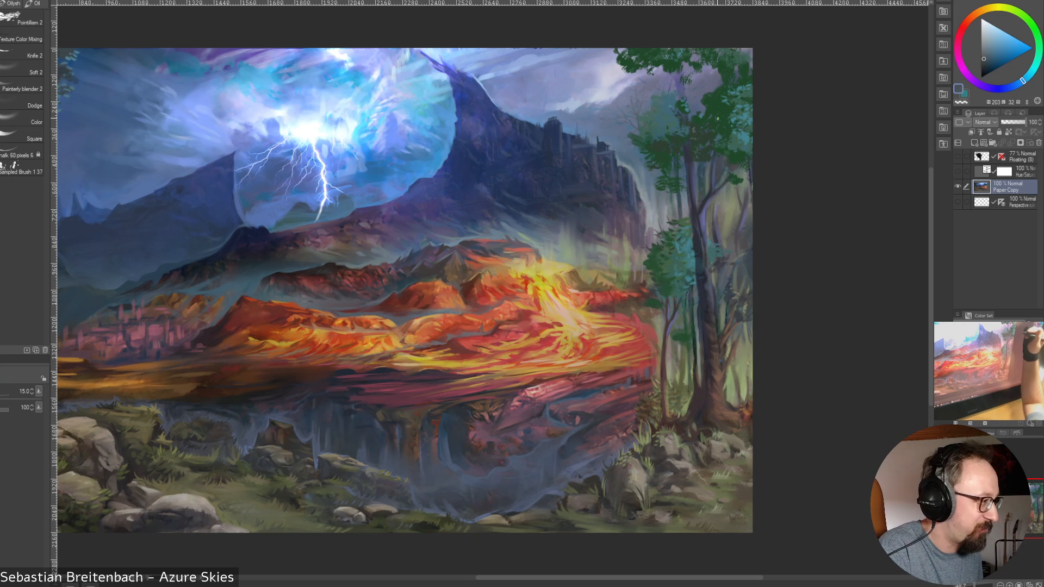
{"action": "left_click", "coordinate": [675, 213], "text": "alt"}
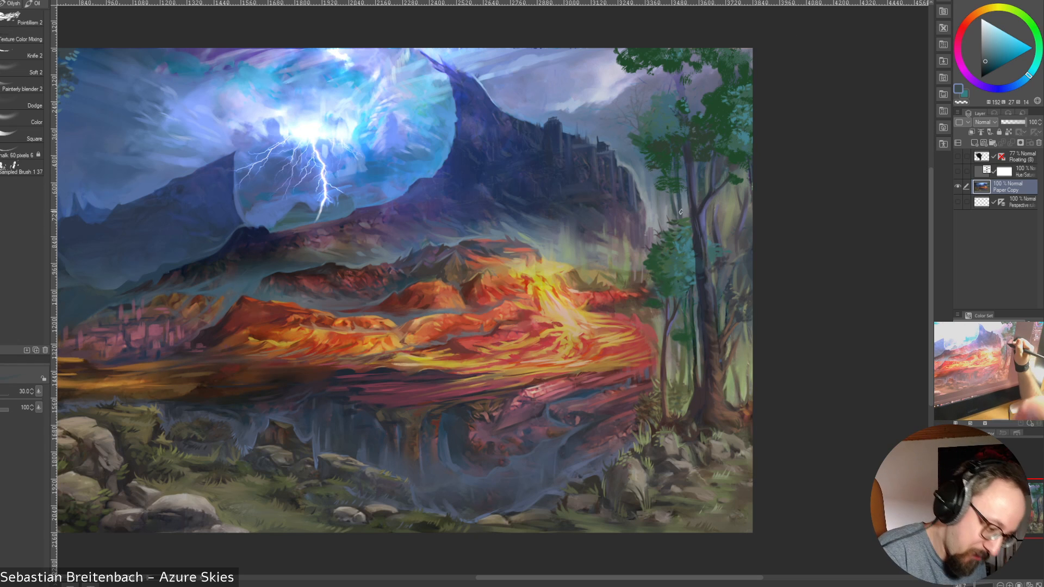
{"action": "key", "text": "bracketleft"}
{"action": "key", "text": "bracketleft"}
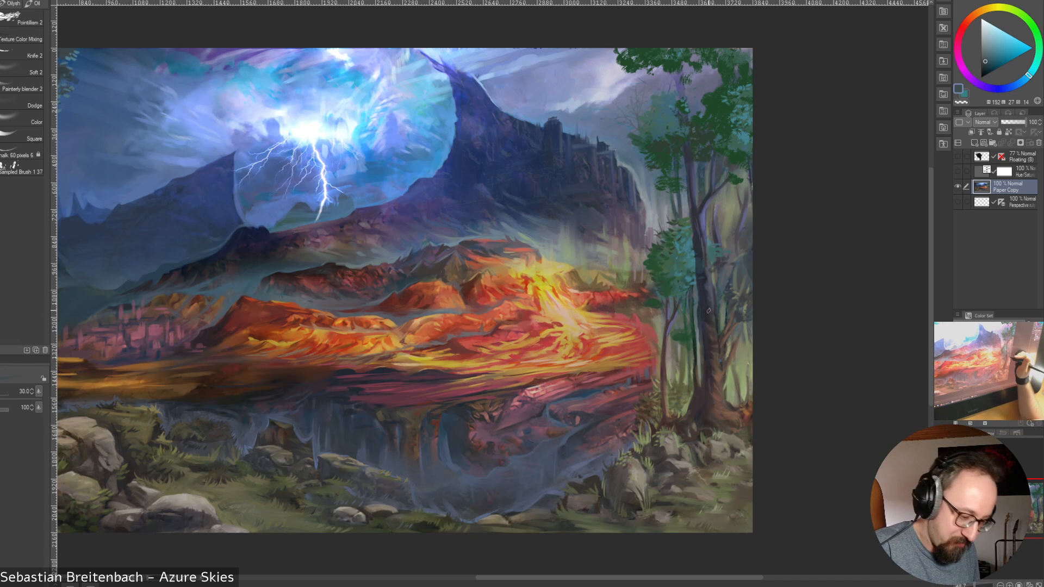
{"action": "left_click", "coordinate": [694, 338], "text": "alt"}
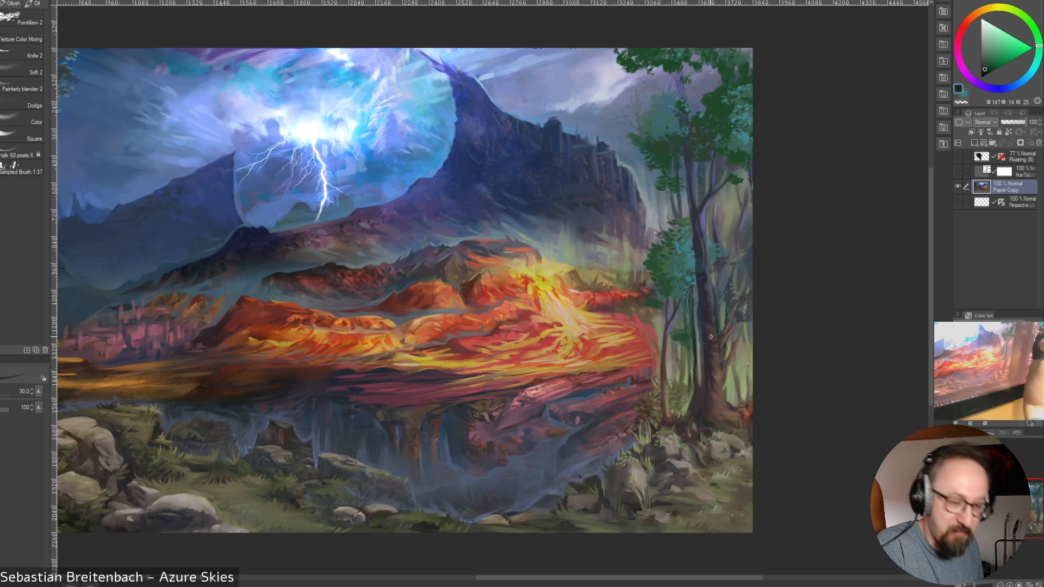
Rework the greenery beside the thick tree's base with sampled olive and dark brown, reducing the brush from size 30 to 10
{"action": "left_click", "coordinate": [731, 382], "text": "alt"}
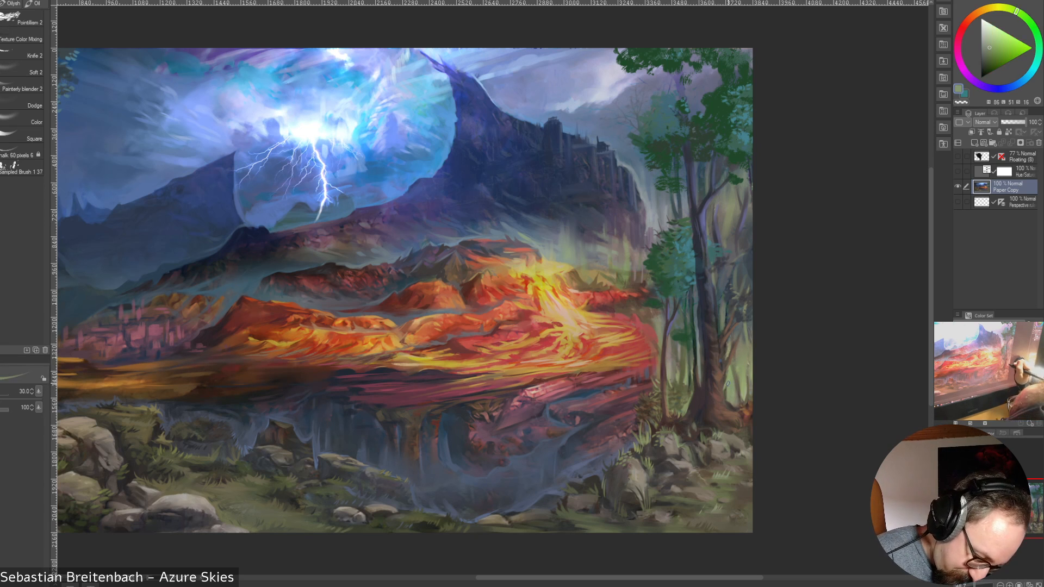
{"action": "key", "text": "["}
{"action": "key", "text": "["}
{"action": "key", "text": "["}
{"action": "left_click", "coordinate": [725, 390], "text": "alt"}
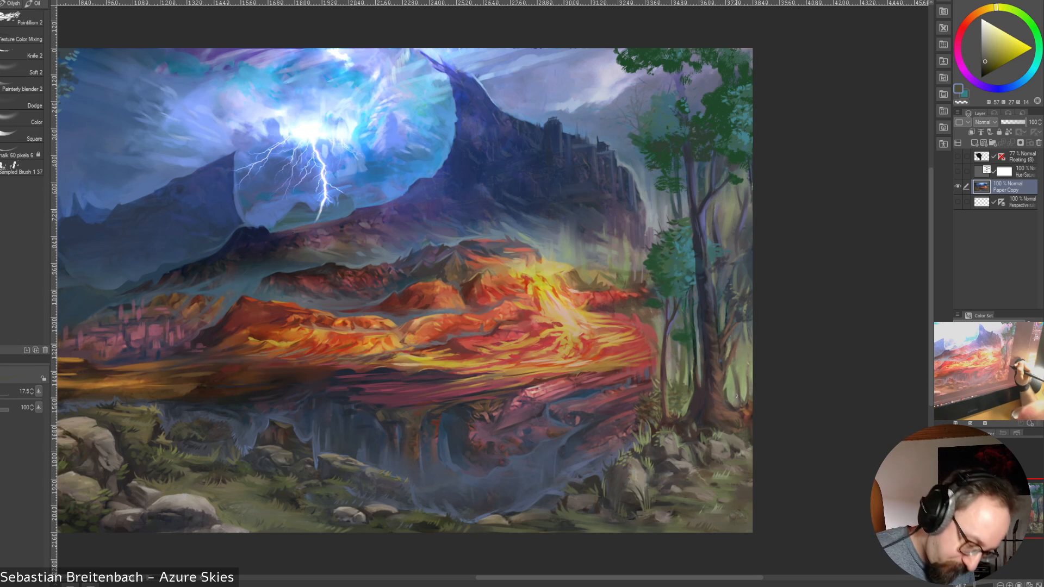
{"action": "left_click", "coordinate": [739, 399], "text": "alt"}
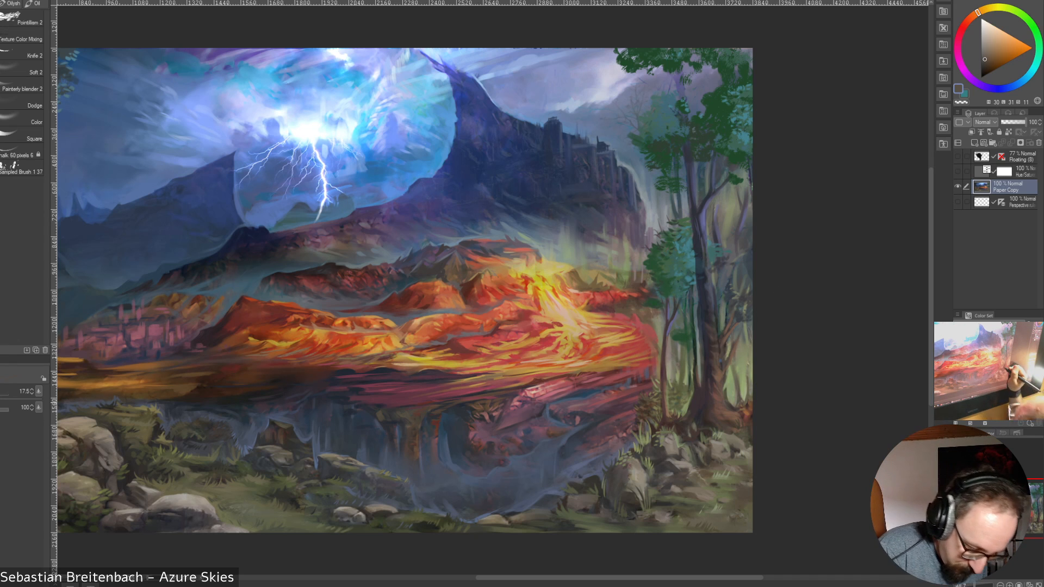
{"action": "left_click", "coordinate": [741, 421], "text": "alt"}
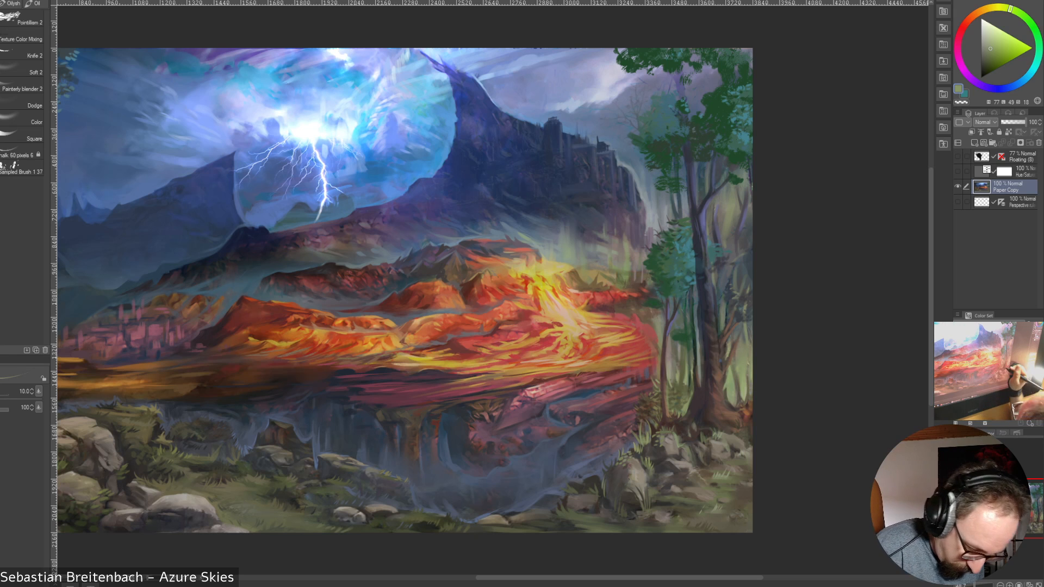
Sharpen the thick tree's lower trunk edge against the greenery with sampled olive greens and dark reddish brown at size 10
{"action": "left_click", "coordinate": [687, 390], "text": "alt"}
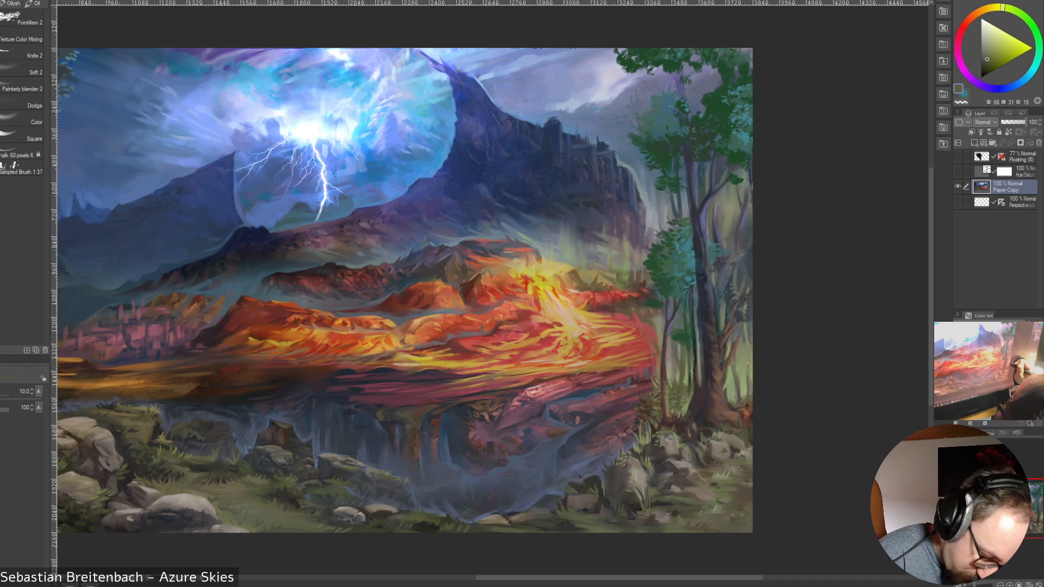
{"action": "left_click", "coordinate": [731, 363], "text": "alt"}
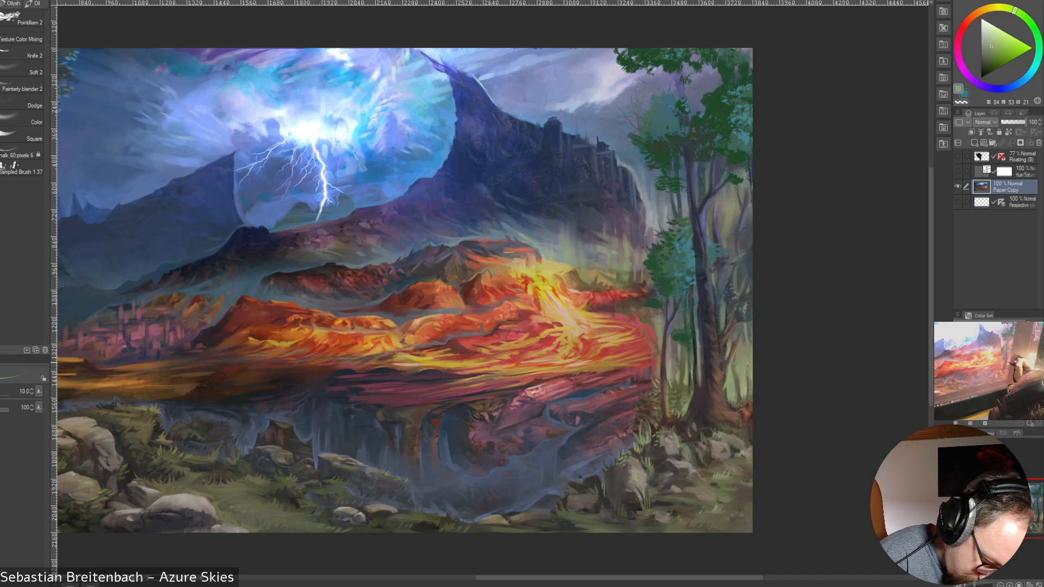
{"action": "left_click", "coordinate": [734, 369], "text": "alt"}
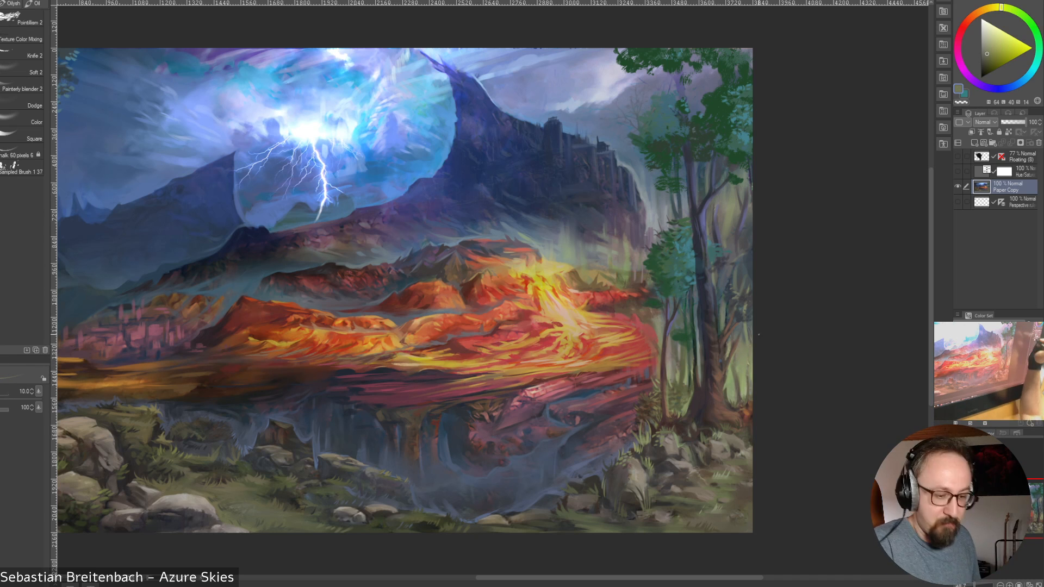
{"action": "left_click", "coordinate": [728, 361], "text": "alt"}
{"action": "left_click", "coordinate": [733, 348], "text": "alt"}
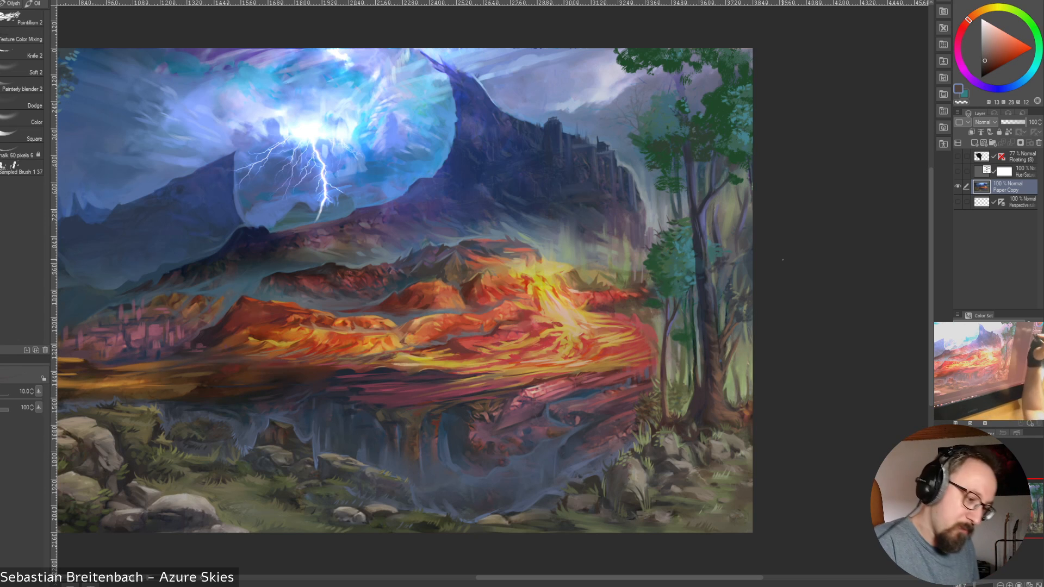
Paint sampled olive green into the background beside the thick tree's lower trunk, going from size 40 down to 17.5
{"action": "key", "text": "bracketright"}
{"action": "key", "text": "bracketright"}
{"action": "key", "text": "bracketright"}
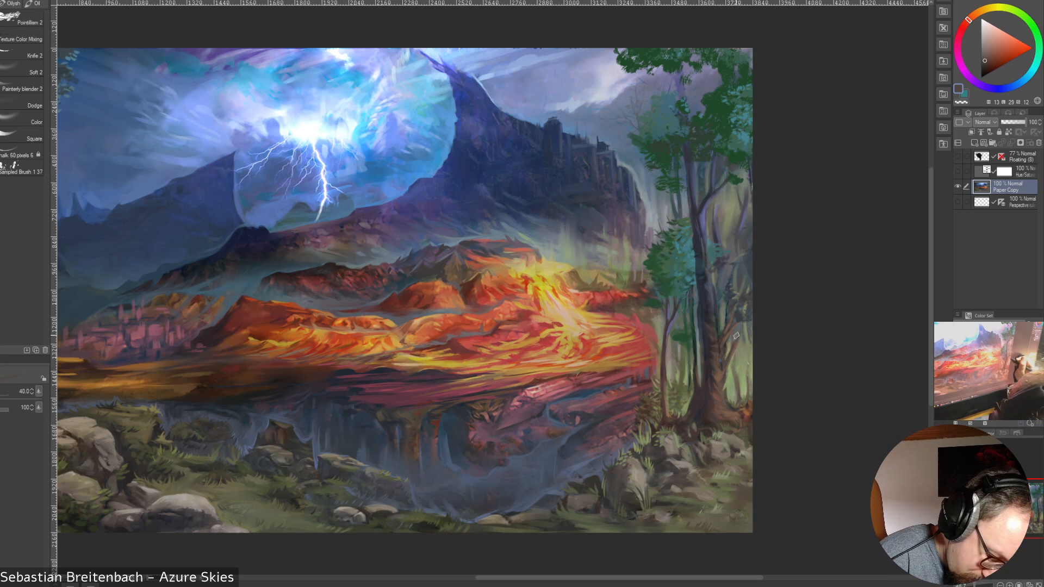
{"action": "left_click", "coordinate": [730, 342], "text": "alt"}
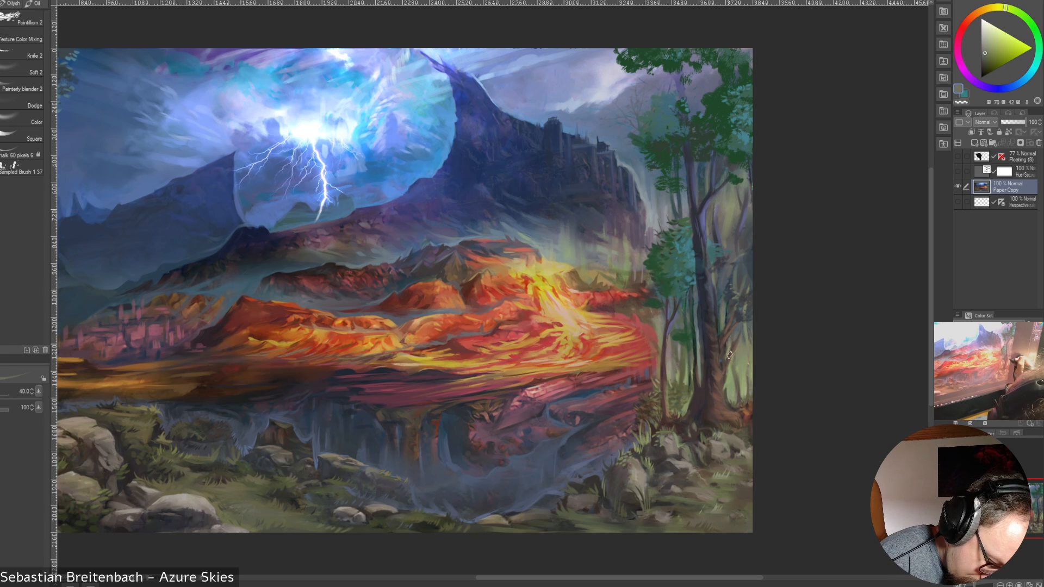
{"action": "left_click", "coordinate": [728, 351], "text": "alt"}
{"action": "key", "text": "bracketleft"}
{"action": "key", "text": "bracketleft"}
{"action": "key", "text": "bracketleft"}
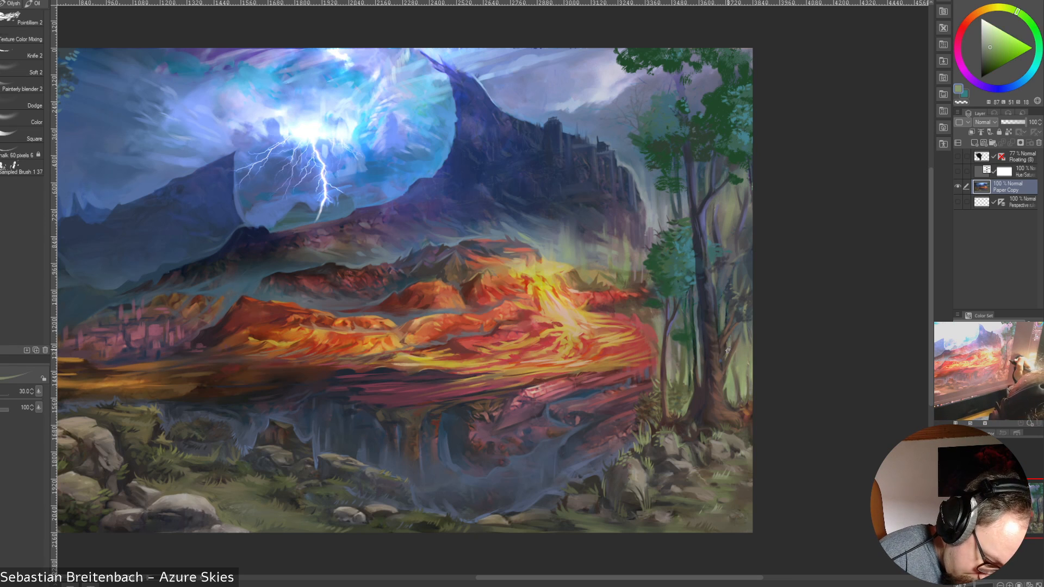
{"action": "key", "text": "bracketleft"}
{"action": "key", "text": "bracketleft"}
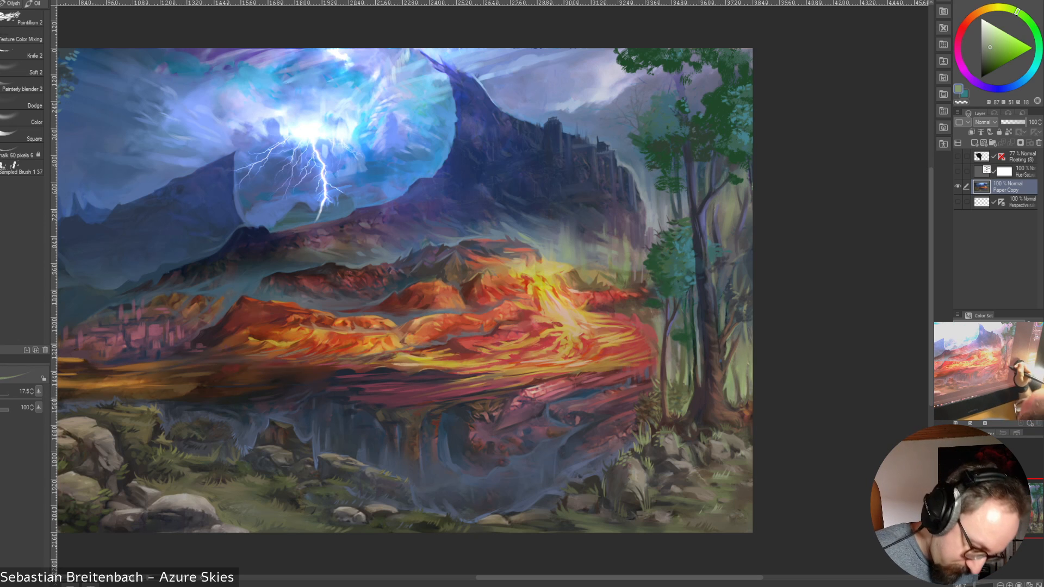
Model the bark of the thick tree's lower trunk and base with sampled and lightened warm brown and dark reddish brown at size 17.5
{"action": "left_click", "coordinate": [723, 385], "text": "alt"}
{"action": "left_click", "coordinate": [724, 393], "text": "alt"}
{"action": "left_click", "coordinate": [724, 386], "text": "alt"}
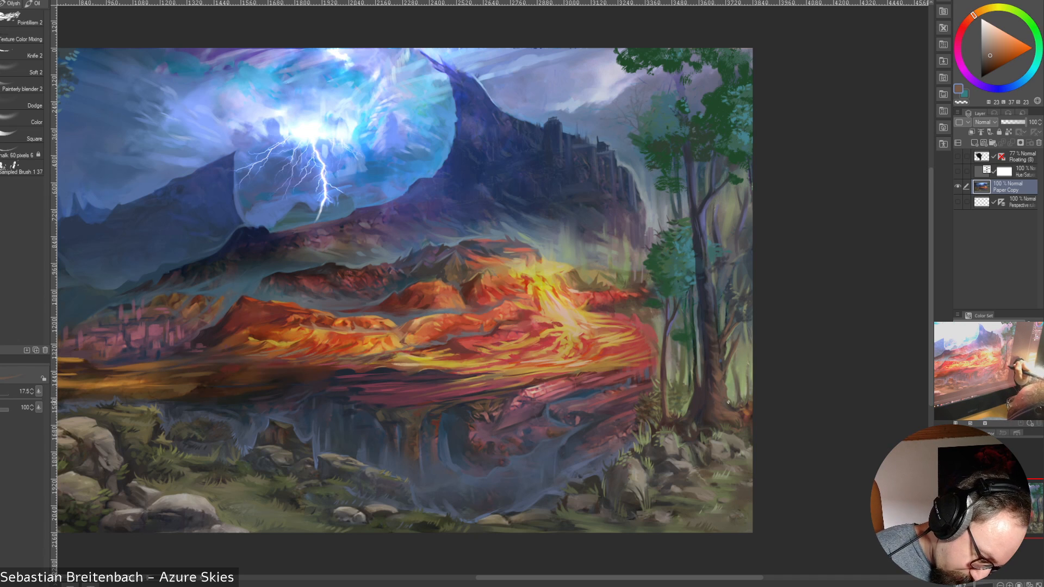
{"action": "left_click", "coordinate": [726, 370], "text": "alt"}
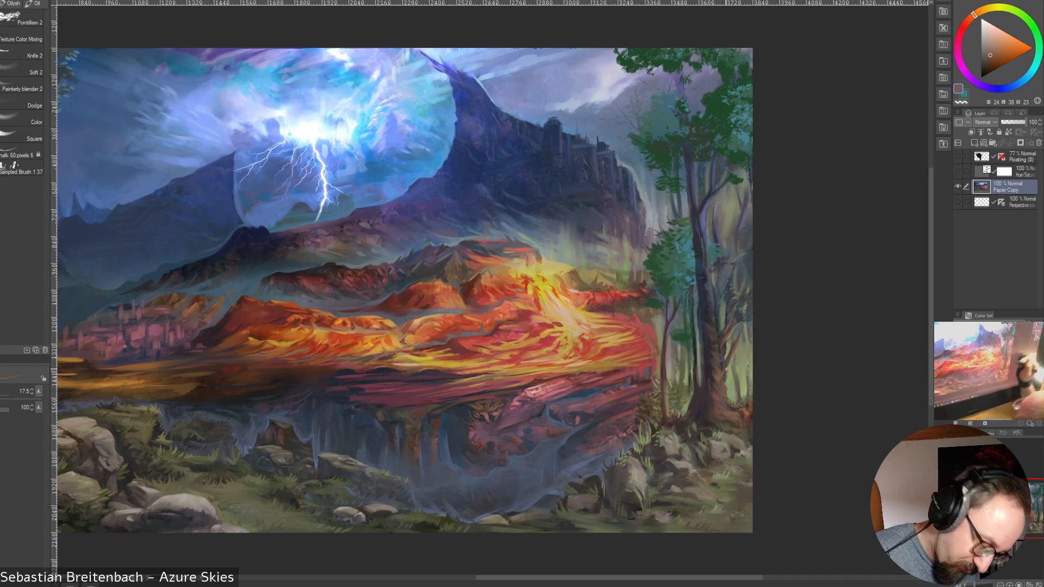
{"action": "left_click", "coordinate": [992, 50]}
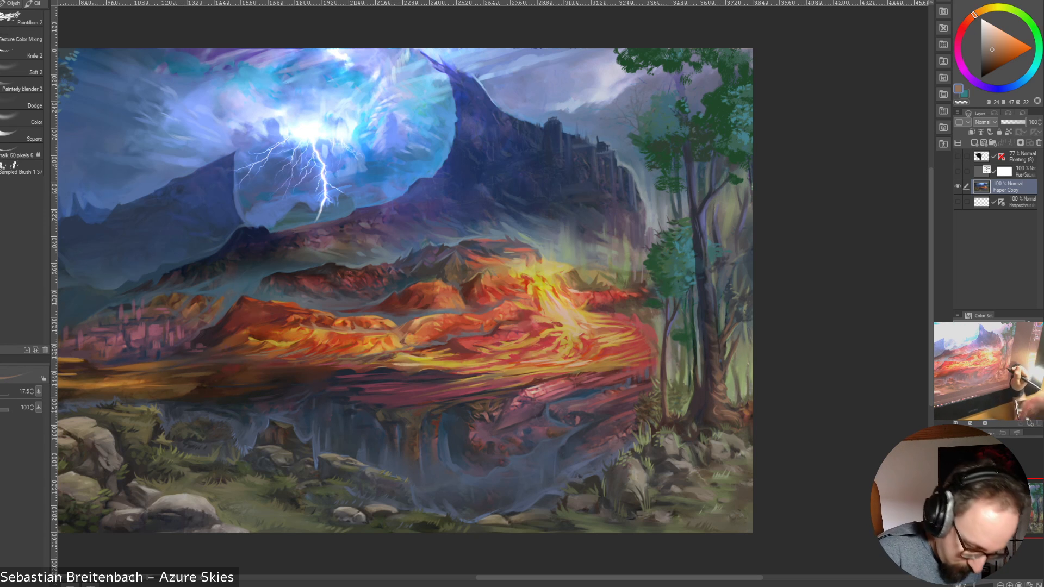
{"action": "left_click", "coordinate": [718, 411], "text": "alt"}
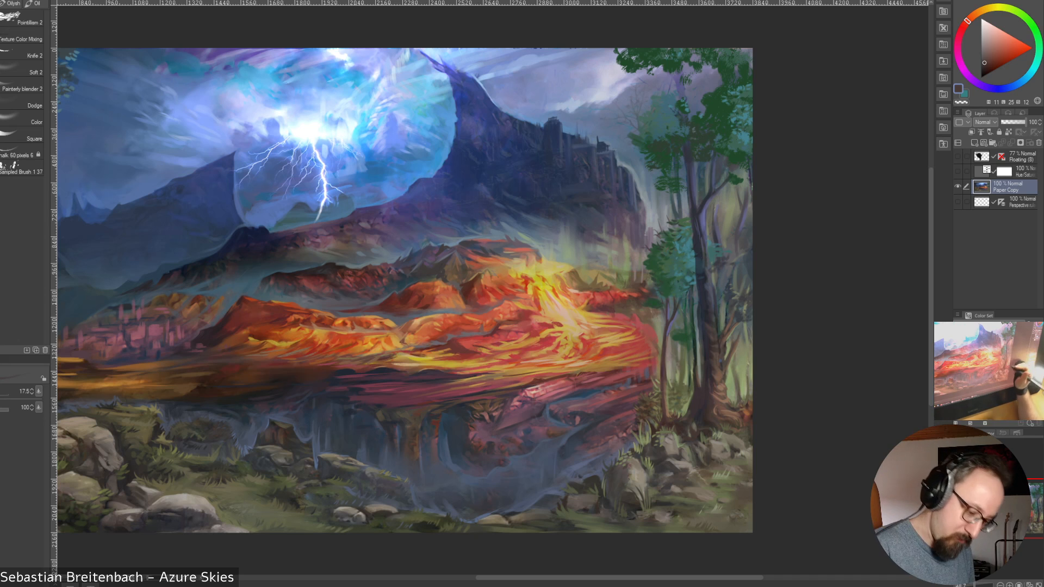
Rework the background around the thick tree's upper trunk with sampled brown and muted violet-blue tones, reducing the brush from size 17.5 to 15
{"action": "left_click", "coordinate": [725, 368], "text": "alt"}
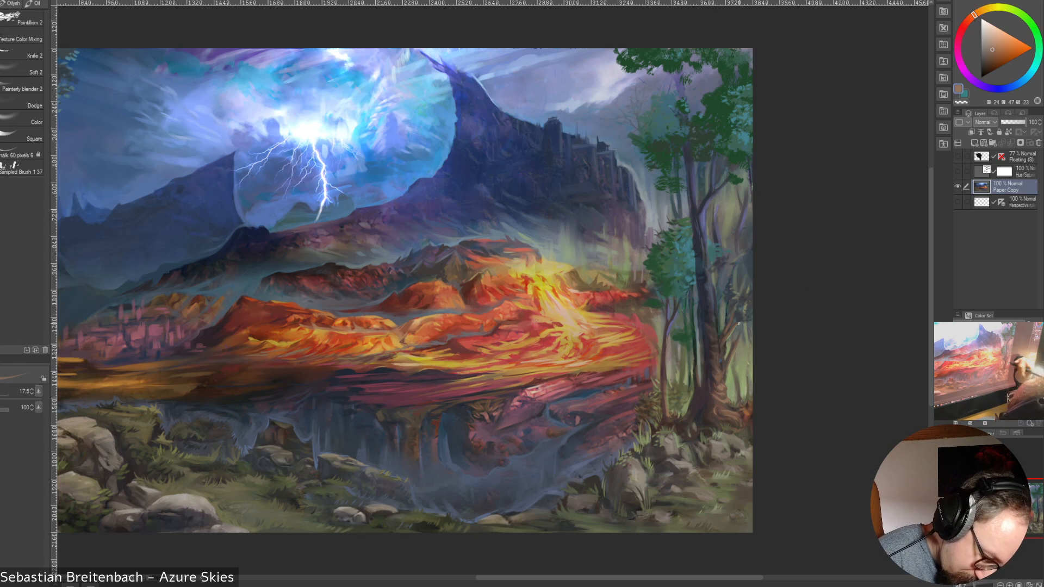
{"action": "left_click", "coordinate": [743, 222], "text": "alt"}
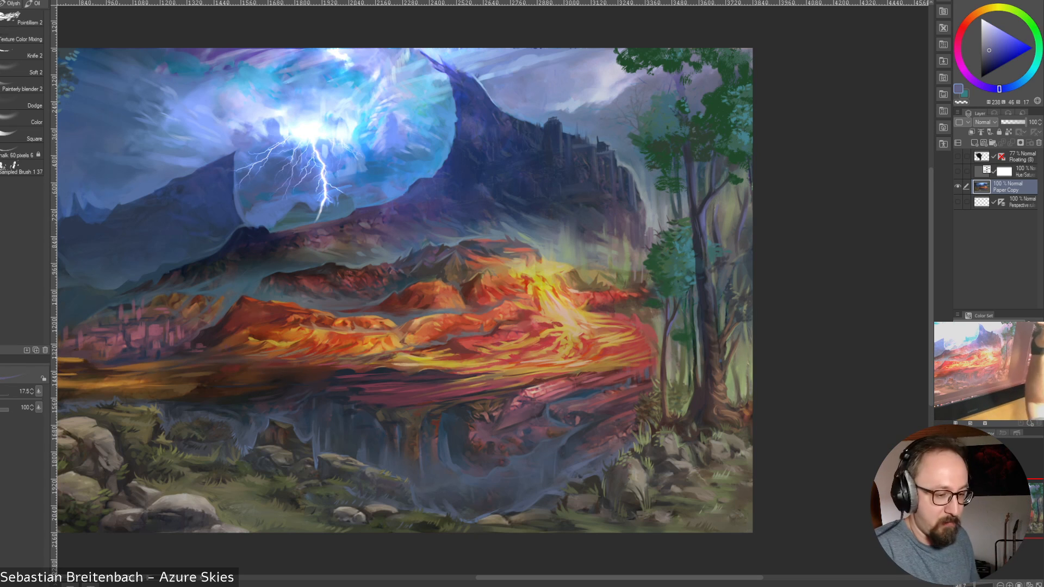
{"action": "left_click", "coordinate": [716, 217], "text": "alt"}
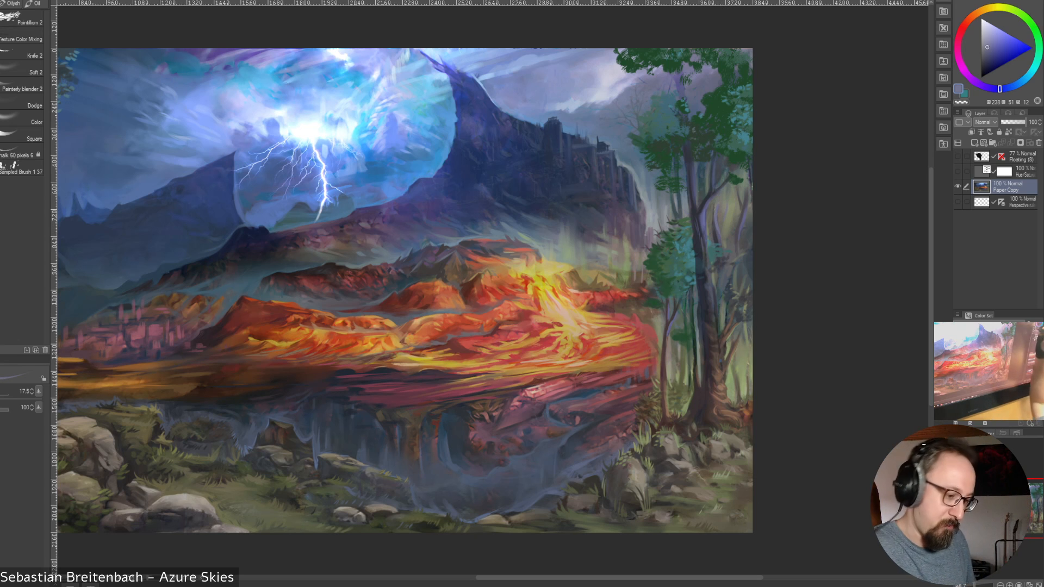
{"action": "left_click", "coordinate": [740, 202], "text": "alt"}
{"action": "left_click", "coordinate": [736, 195], "text": "alt"}
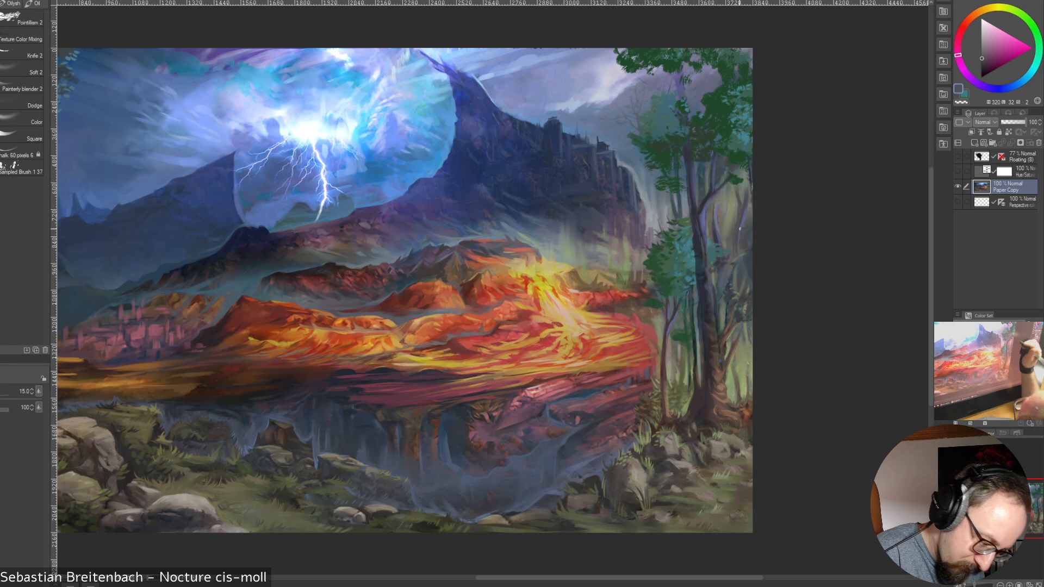
Paint sampled dark brown and olive into the greenery beyond the thick tree's lower trunk, enlarging the brush to 30 and reducing it to 25
{"action": "left_click", "coordinate": [739, 375], "text": "alt"}
{"action": "key", "text": "bracketright"}
{"action": "left_click_drag", "start_coordinate": [737, 367], "coordinate": [742, 396]}
{"action": "left_click", "coordinate": [741, 393], "text": "alt"}
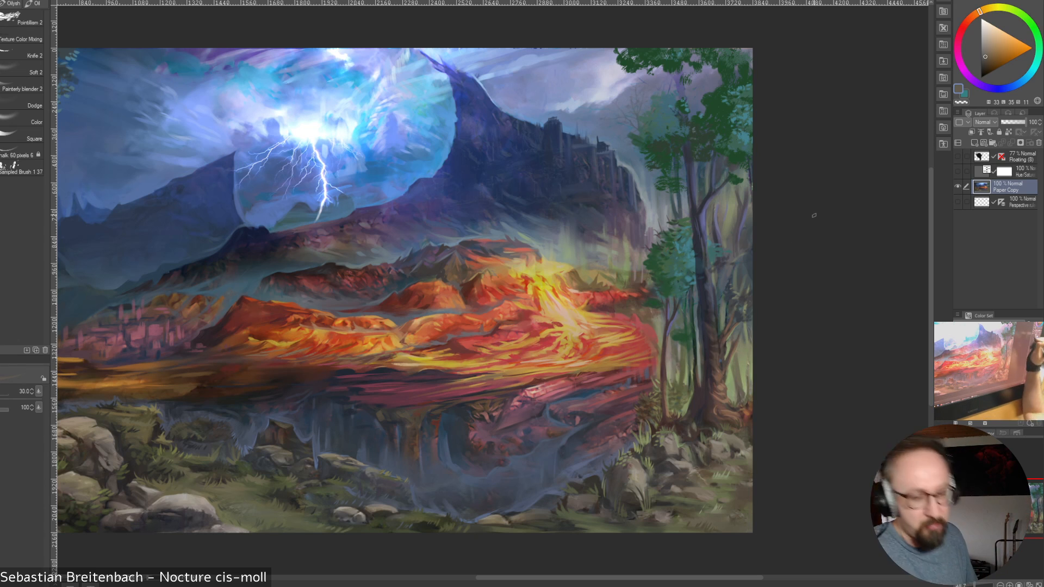
{"action": "key", "text": "bracketleft"}
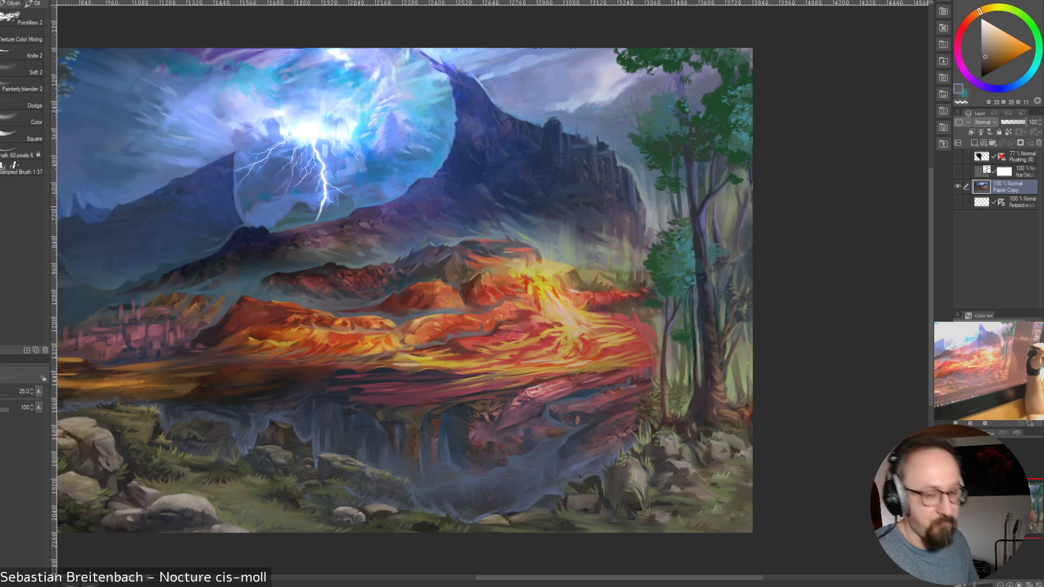
{"action": "left_click", "coordinate": [736, 361], "text": "alt"}
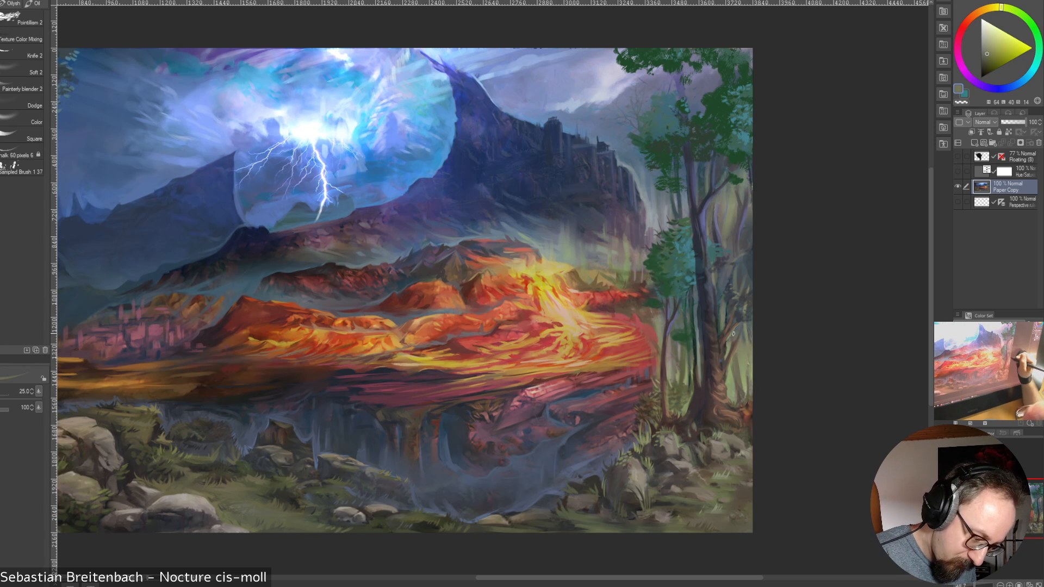
Detail the foliage beside the thick tree's side branch with sampled muted green, dark red and lightened olive green, going from size 25 to 15
{"action": "left_click", "coordinate": [727, 303], "text": "alt"}
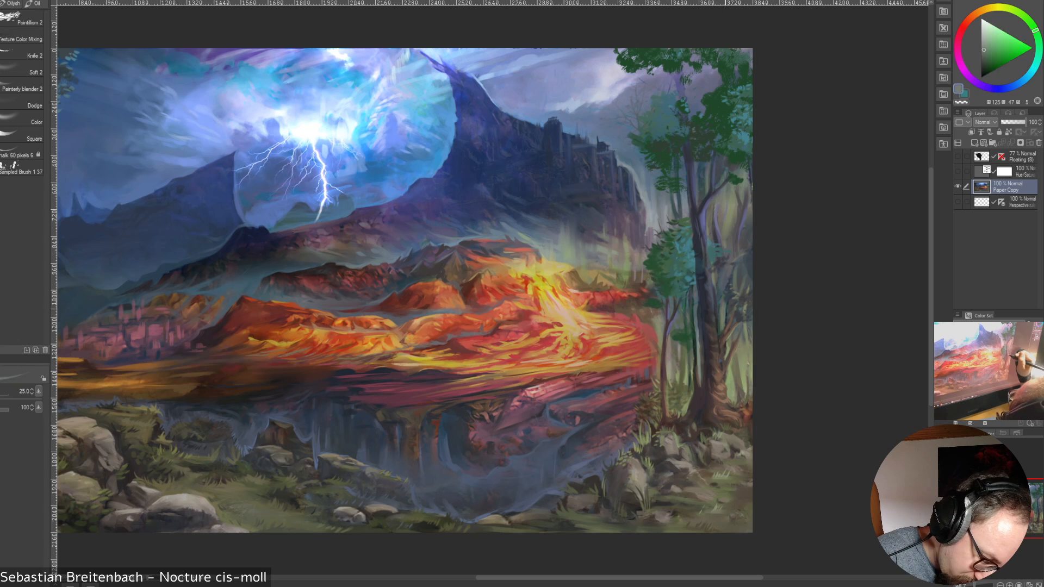
{"action": "left_click", "coordinate": [730, 323], "text": "alt"}
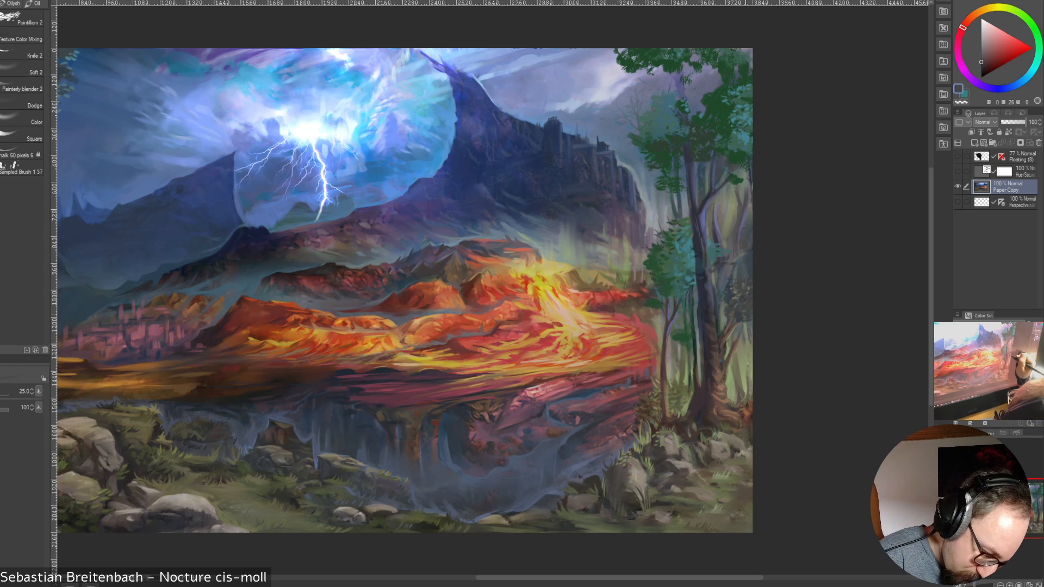
{"action": "left_click", "coordinate": [736, 337], "text": "alt"}
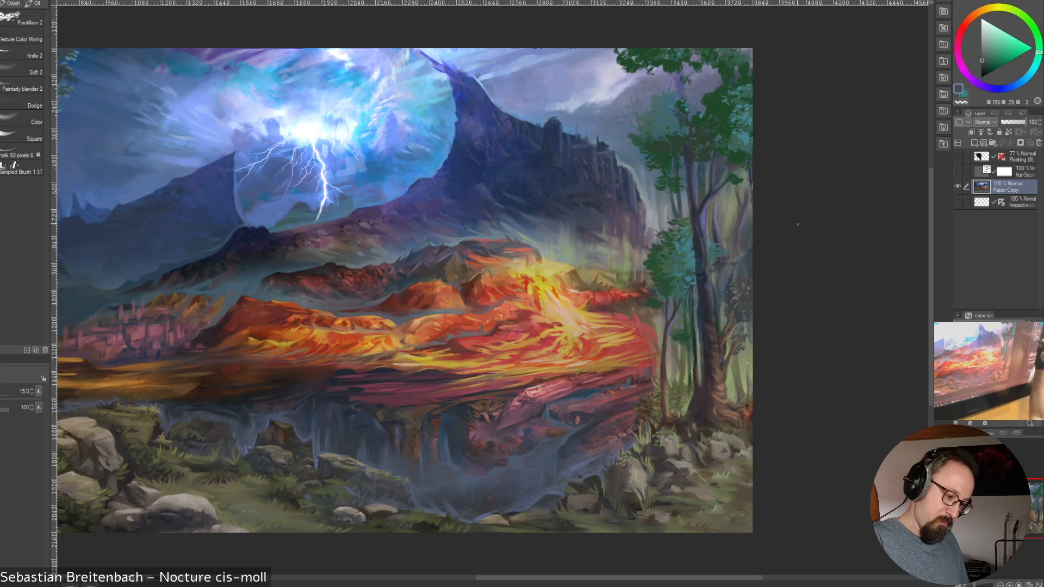
{"action": "left_click", "coordinate": [735, 370], "text": "alt"}
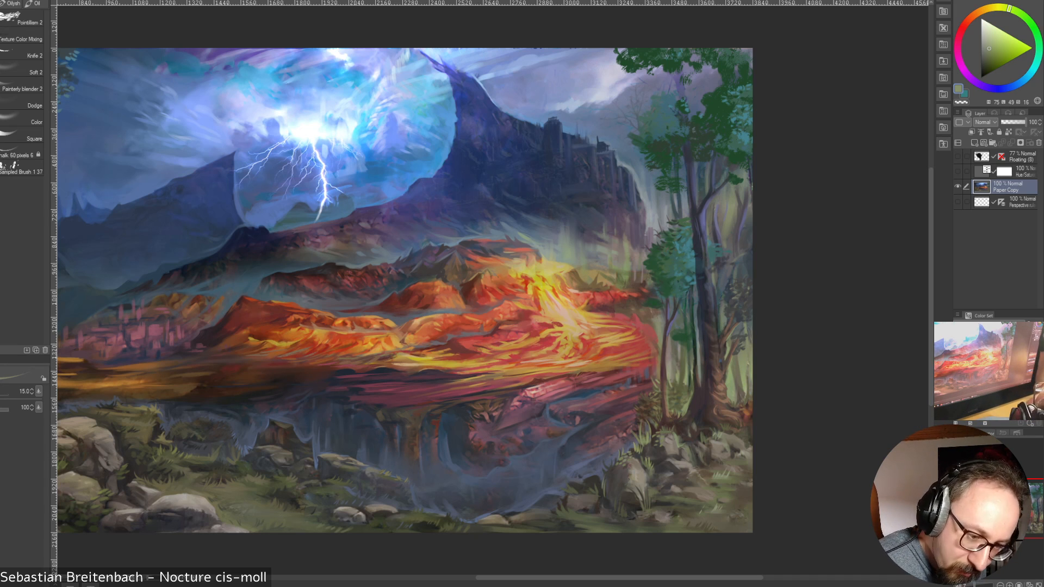
{"action": "left_click", "coordinate": [992, 46]}
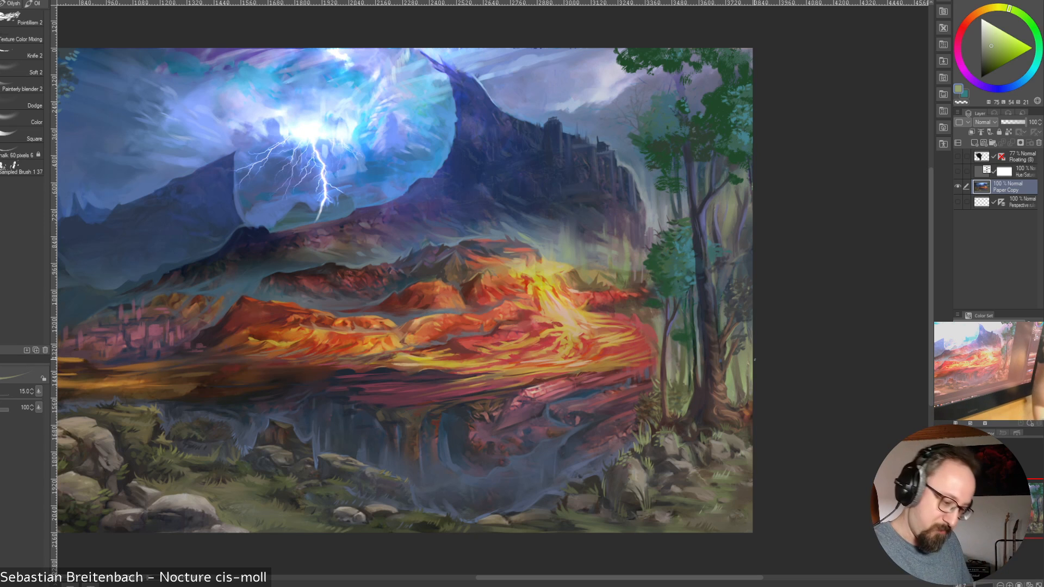
{"action": "left_click", "coordinate": [994, 41]}
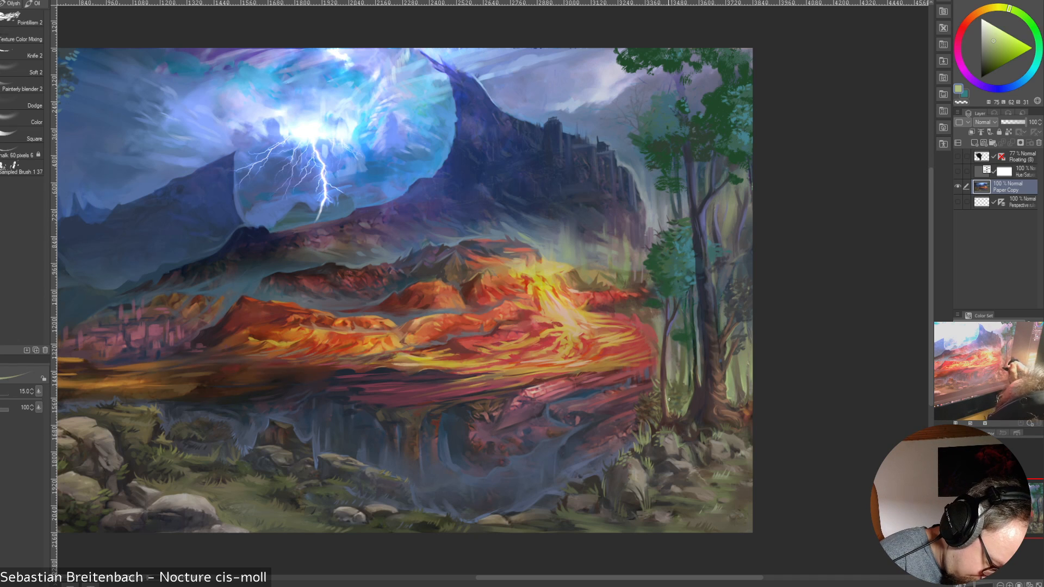
Touch up the slim tree's lower trunk with sampled reddish brown at size 15
{"action": "left_click", "coordinate": [668, 380], "text": "alt"}
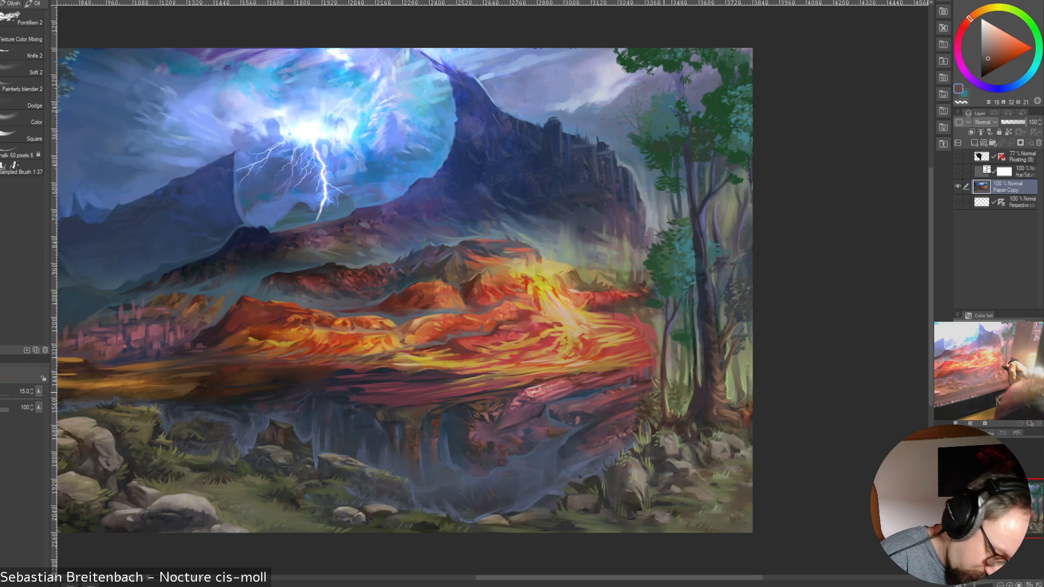
{"action": "left_click", "coordinate": [667, 383], "text": "alt"}
{"action": "left_click", "coordinate": [664, 388], "text": "alt"}
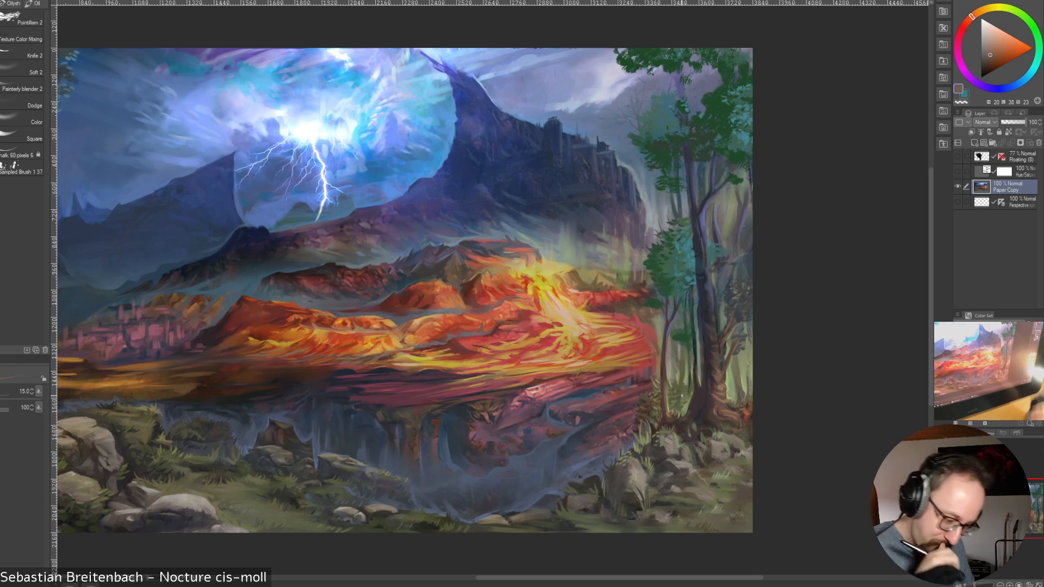
Touch up the greenery near the canvas edge beside the thick tree's lower trunk with sampled olive greens at size 15
{"action": "left_click", "coordinate": [734, 368], "text": "alt"}
{"action": "left_click", "coordinate": [734, 369], "text": "alt"}
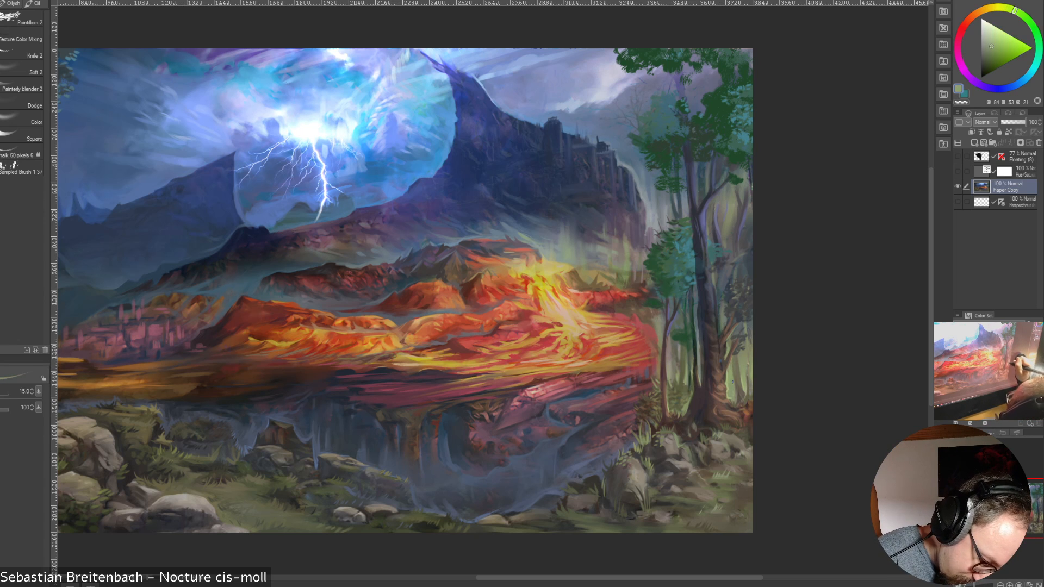
{"action": "left_click", "coordinate": [734, 371], "text": "alt"}
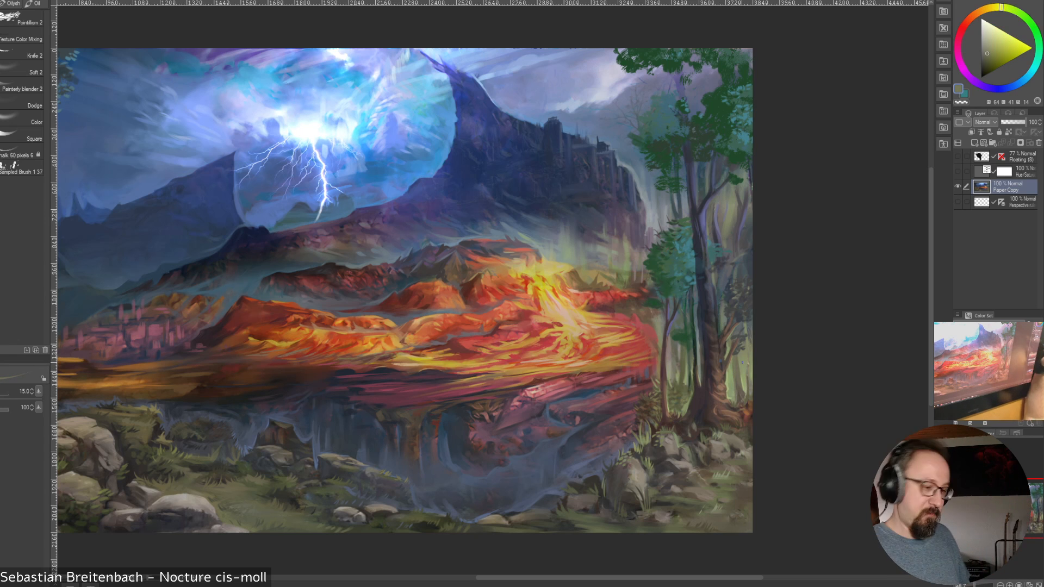
Paint sampled green tones down the gap between the slim and thick trunks, enlarging the brush to size 40 and reducing it to 25
{"action": "left_click", "coordinate": [696, 344], "text": "alt"}
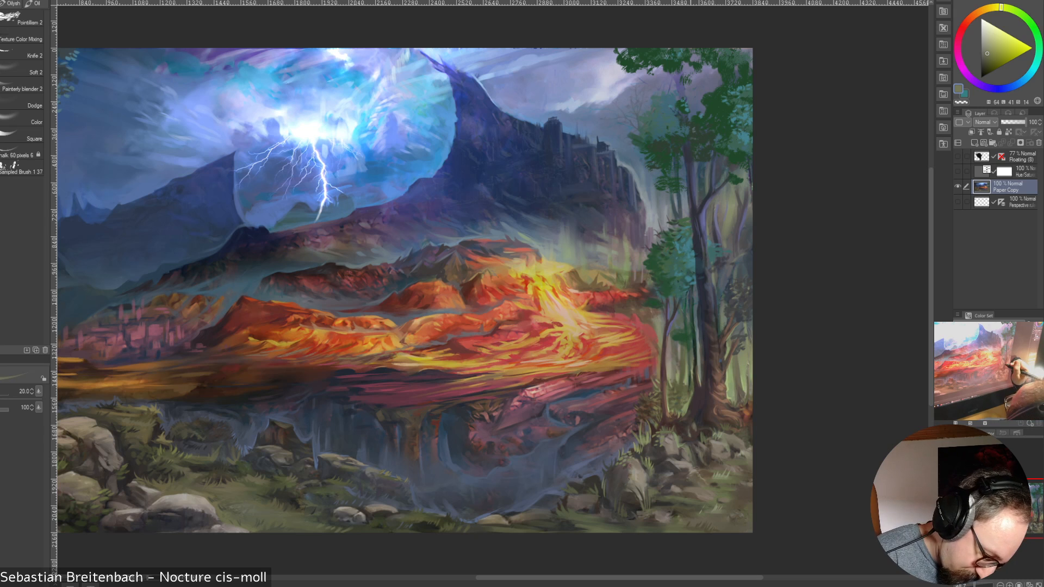
{"action": "left_click", "coordinate": [694, 348], "text": "alt"}
{"action": "key", "text": "bracketright"}
{"action": "key", "text": "bracketright"}
{"action": "key", "text": "bracketright"}
{"action": "key", "text": "bracketright"}
{"action": "left_click_drag", "start_coordinate": [694, 348], "coordinate": [689, 388]}
{"action": "key", "text": "bracketleft"}
{"action": "key", "text": "bracketleft"}
{"action": "key", "text": "bracketleft"}
{"action": "key", "text": "bracketleft"}
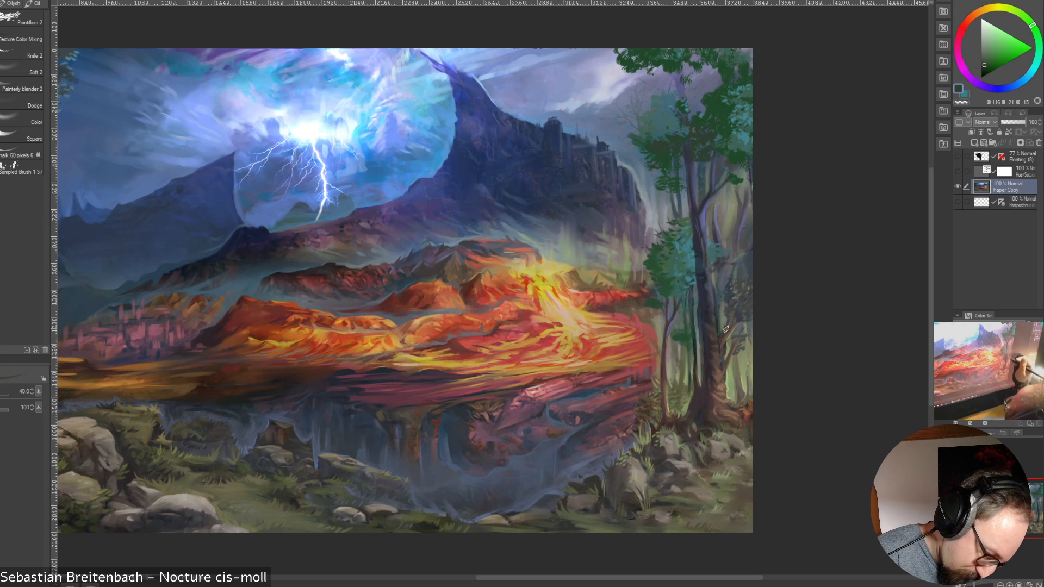
Refine the background along the thick tree's inner edge with sampled dark and mid olive greens at size 25
{"action": "left_click", "coordinate": [694, 357], "text": "alt"}
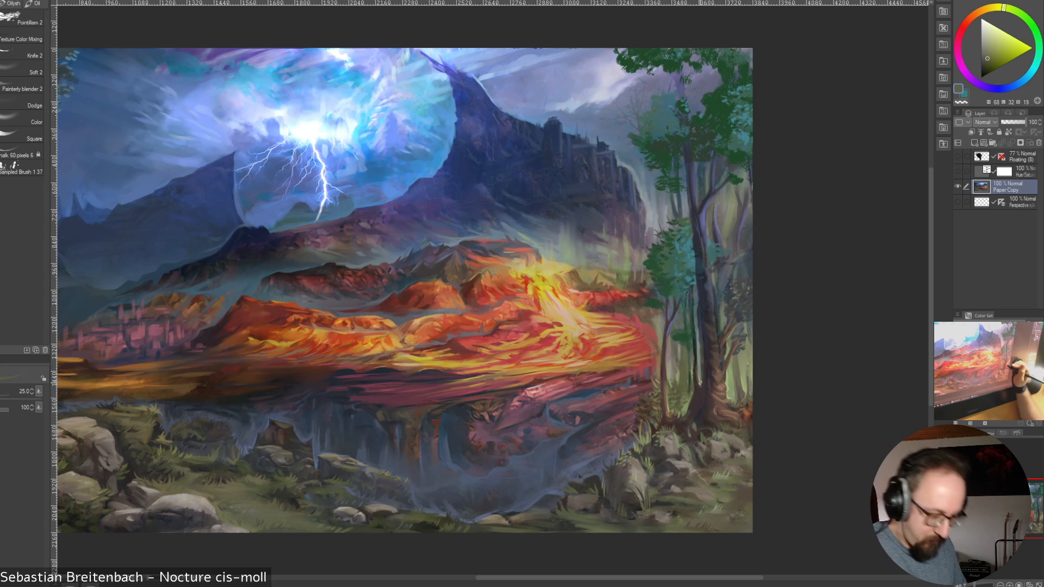
{"action": "left_click", "coordinate": [692, 379], "text": "alt"}
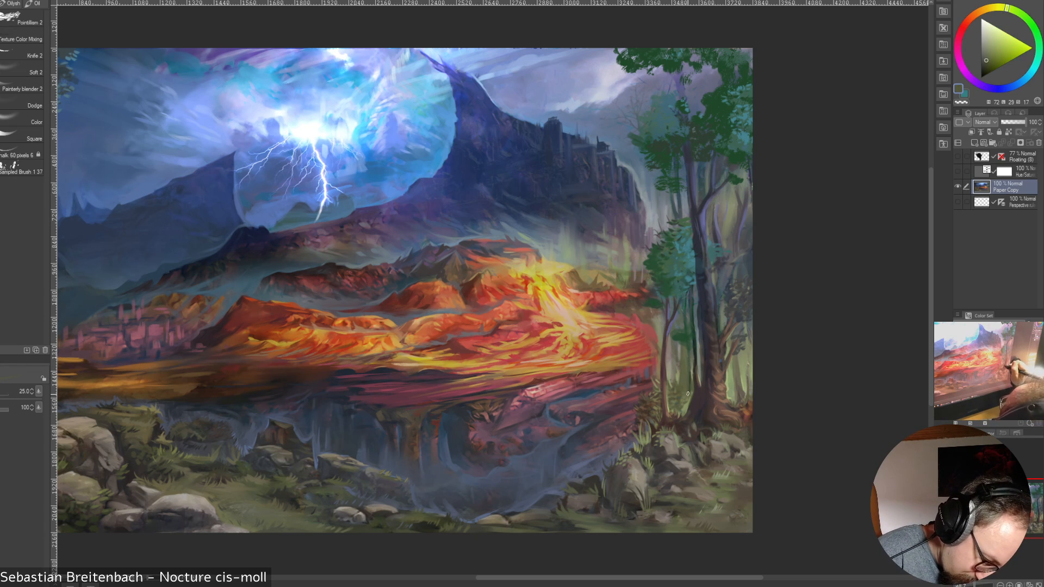
{"action": "left_click", "coordinate": [688, 365], "text": "alt"}
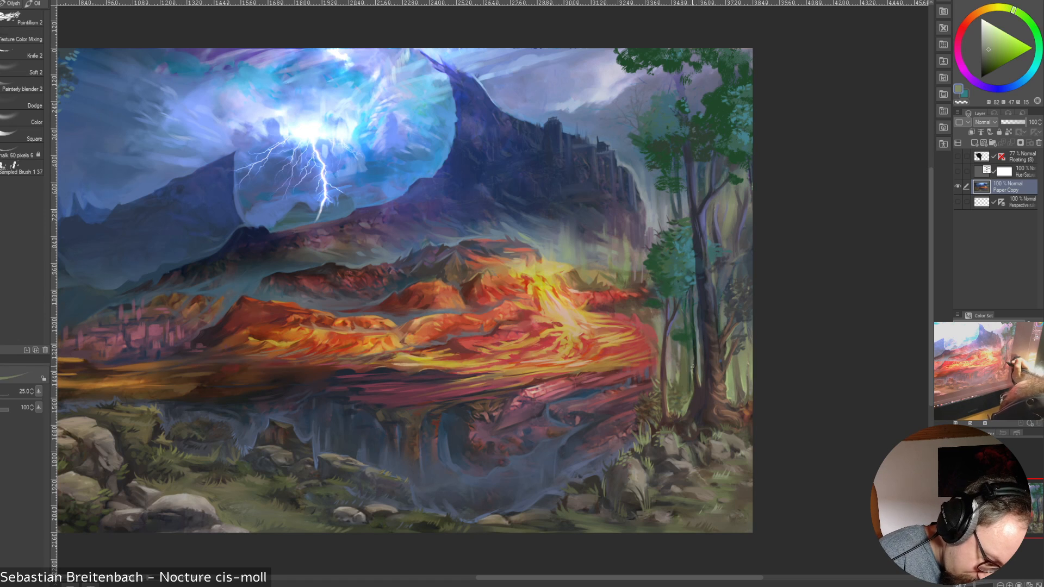
{"action": "left_click_drag", "start_coordinate": [689, 369], "coordinate": [690, 351]}
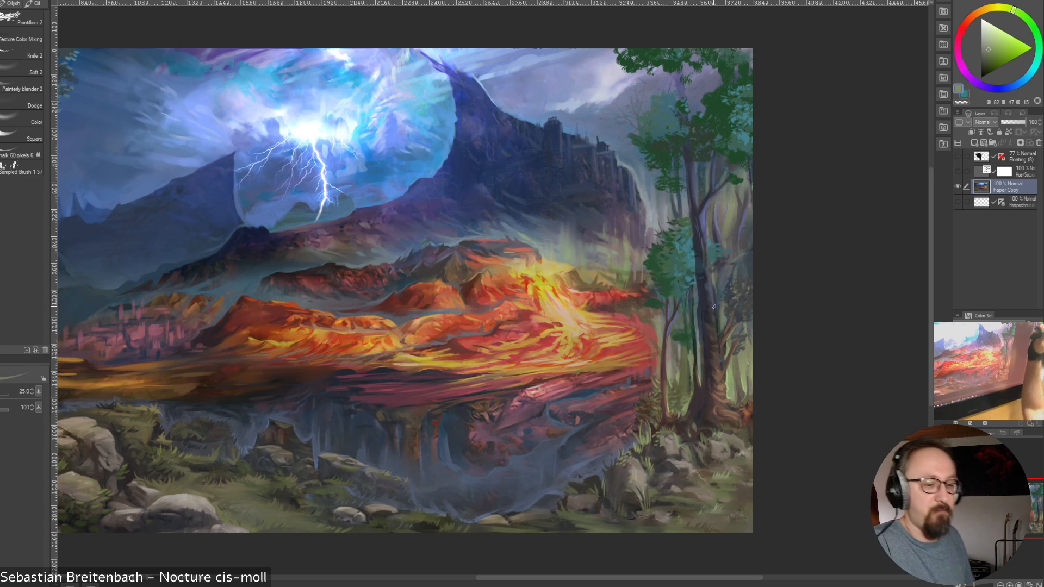
{"action": "left_click_drag", "start_coordinate": [693, 355], "coordinate": [691, 388]}
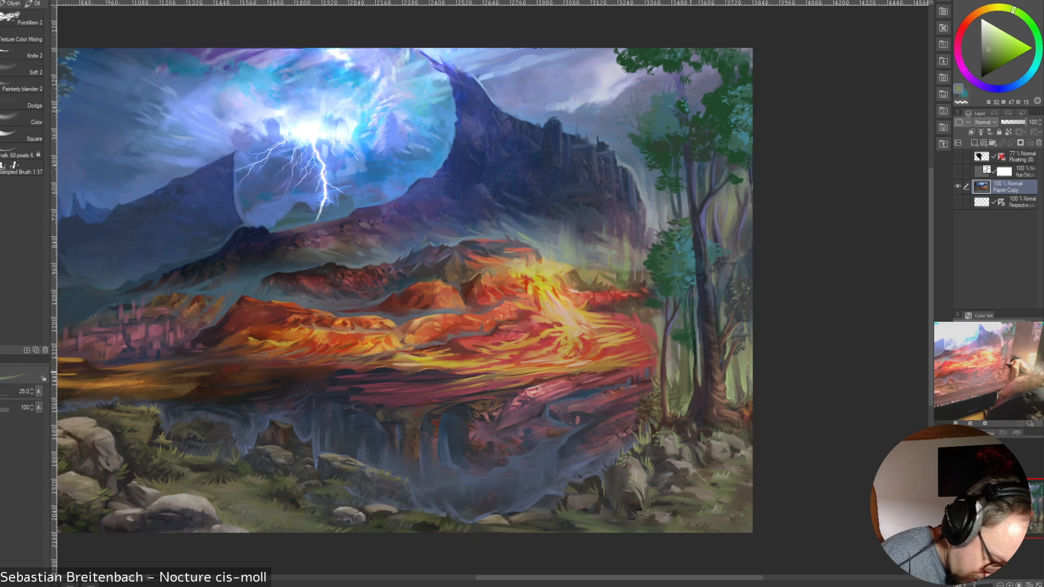
{"action": "left_click", "coordinate": [690, 375], "text": "alt"}
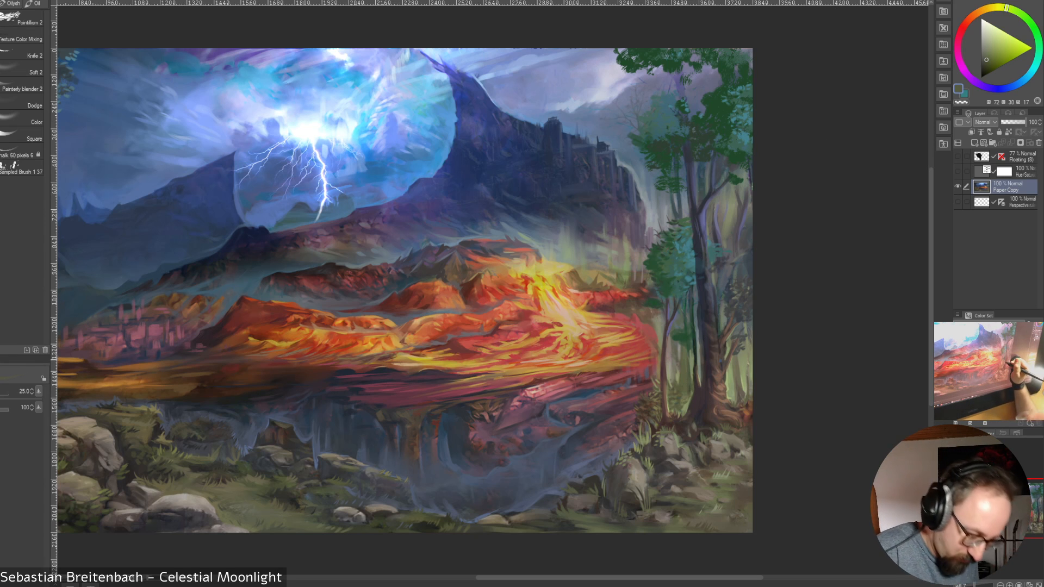
Rework the greenery beside the slim tree's lower trunk with sampled grayish olive and dark yellow-brown, reducing the brush from size 25 to 17.5
{"action": "left_click", "coordinate": [678, 358], "text": "alt"}
{"action": "left_click", "coordinate": [679, 354], "text": "alt"}
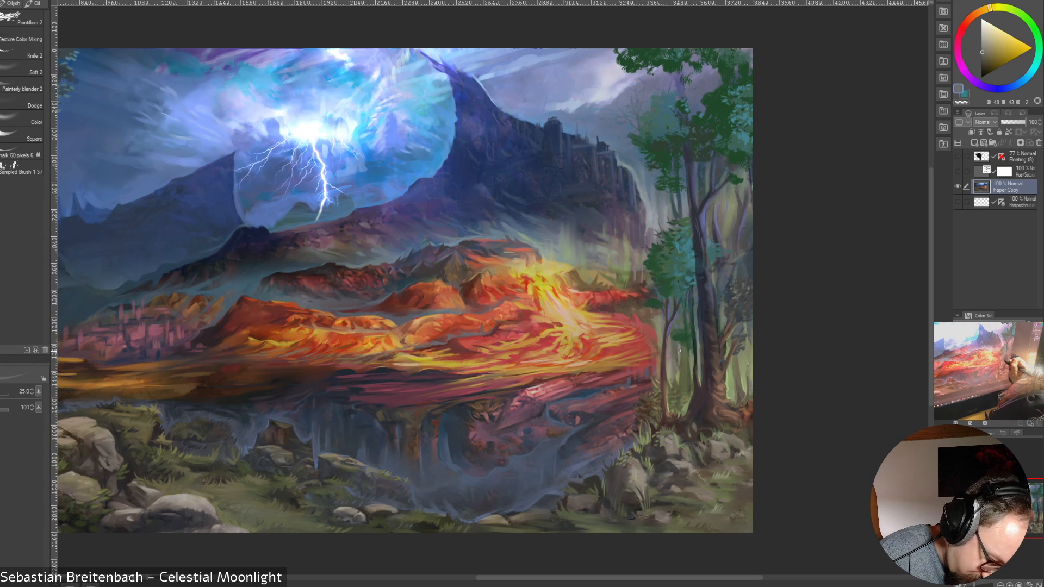
{"action": "left_click", "coordinate": [679, 351], "text": "alt"}
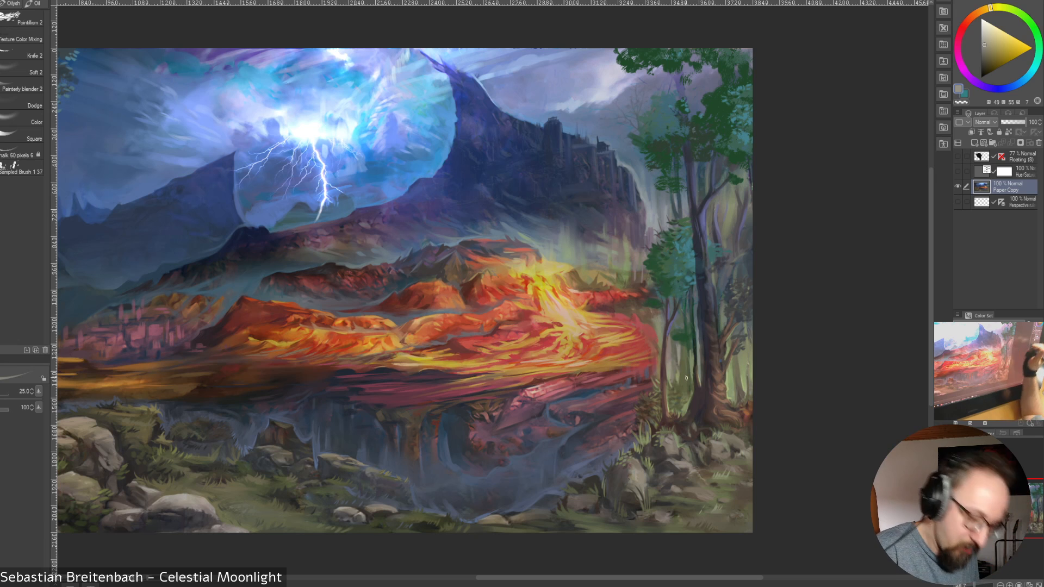
{"action": "left_click", "coordinate": [673, 354], "text": "alt"}
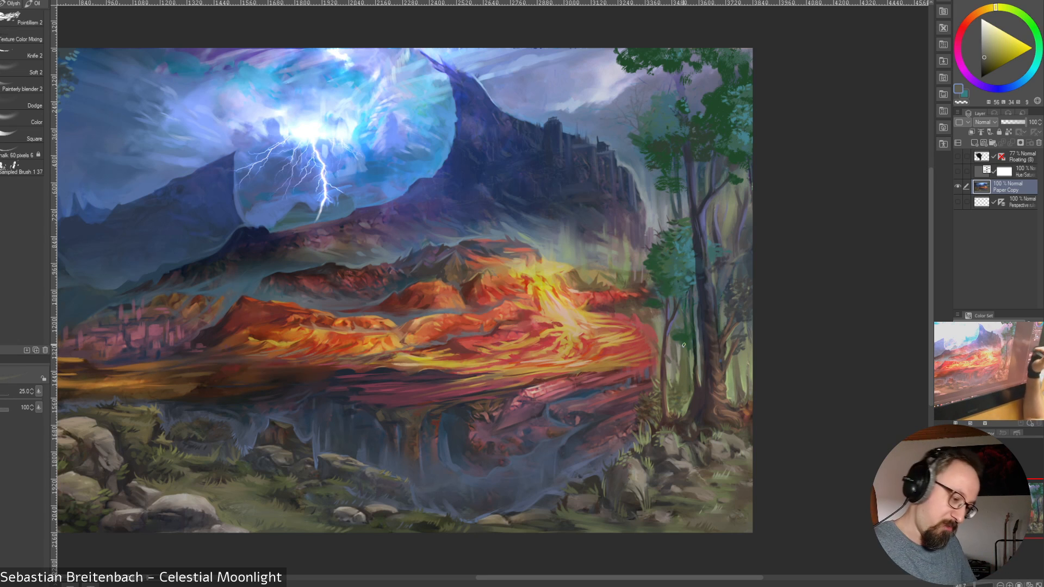
{"action": "key", "text": "bracketleft"}
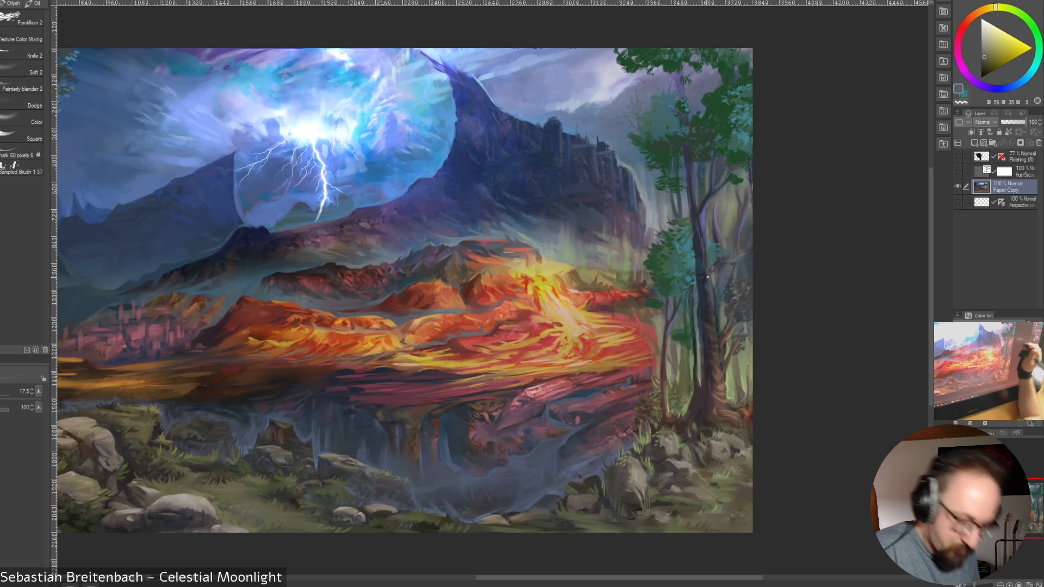
{"action": "left_click", "coordinate": [677, 363], "text": "alt"}
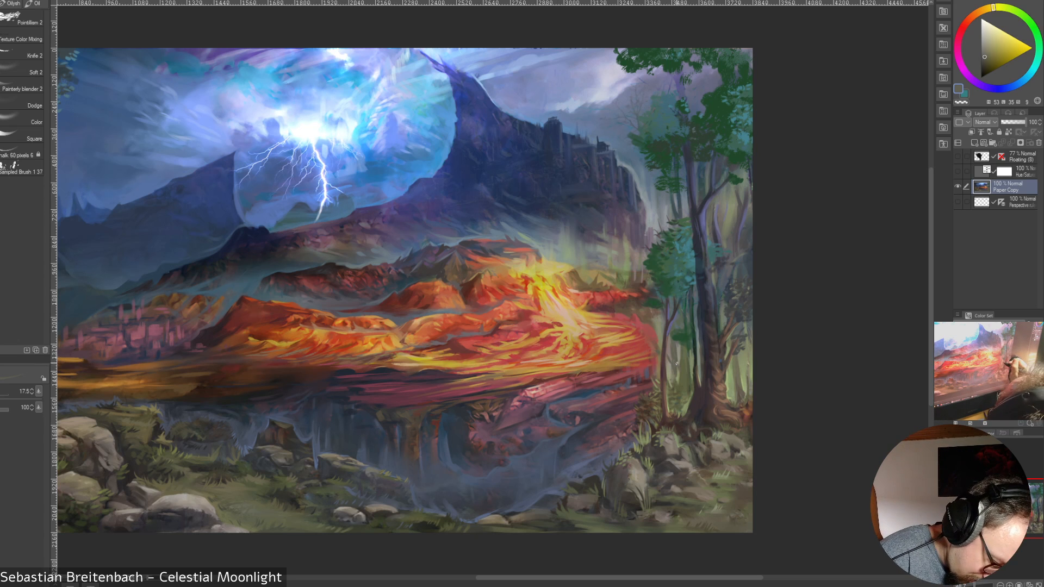
{"action": "left_click", "coordinate": [678, 372], "text": "alt"}
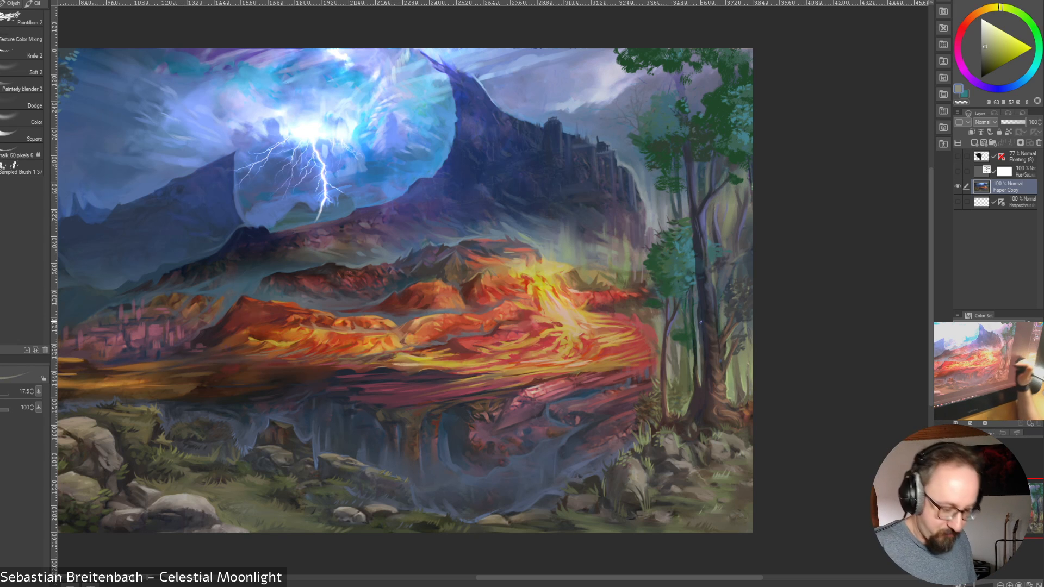
Soften the greenery between the slim and thick lower trunks with the Soft 2 brush and sampled olive greens at sizes 20 to 35
{"action": "left_click", "coordinate": [24, 69]}
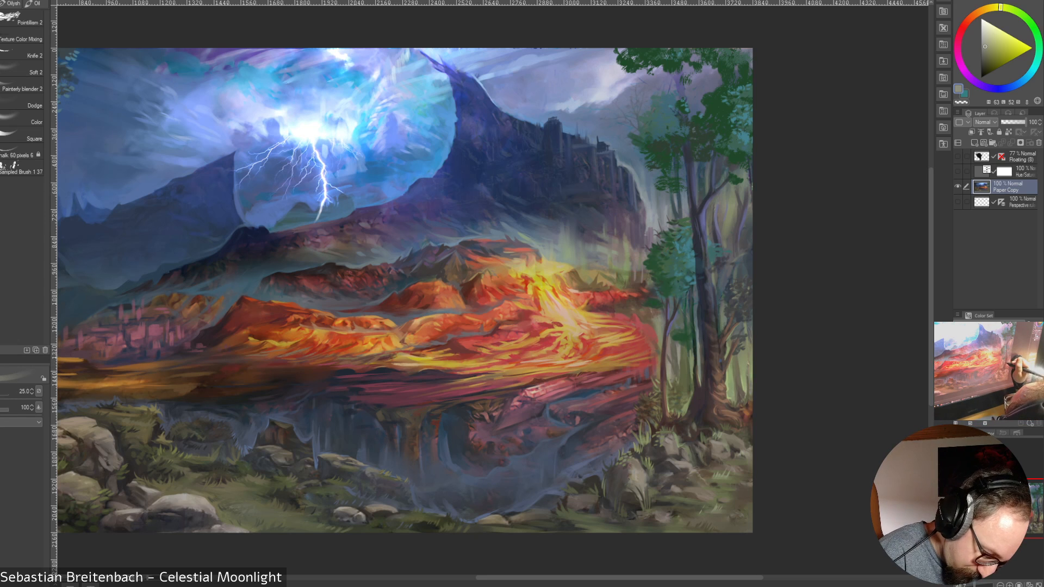
{"action": "left_click", "coordinate": [691, 364], "text": "alt"}
{"action": "key", "text": "bracketright"}
{"action": "left_click_drag", "start_coordinate": [674, 376], "coordinate": [676, 363]}
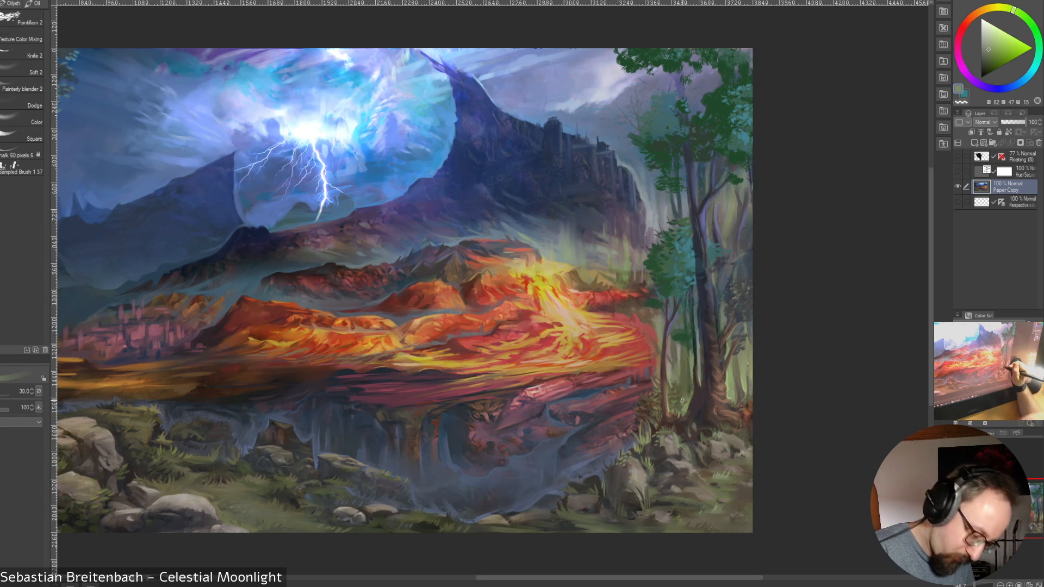
{"action": "key", "text": "bracketleft"}
{"action": "key", "text": "bracketleft"}
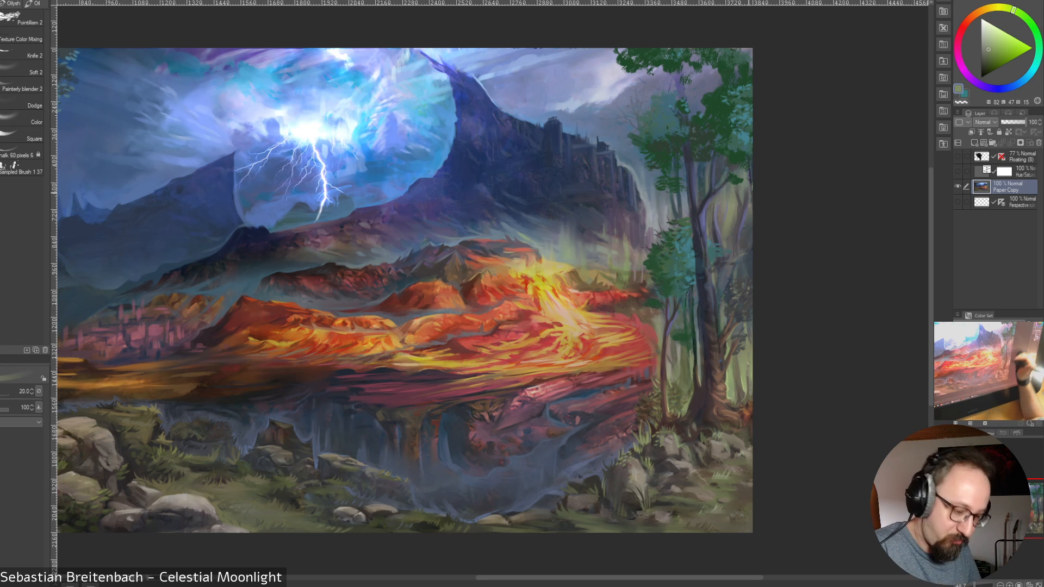
{"action": "key", "text": "bracketright"}
{"action": "key", "text": "bracketright"}
{"action": "key", "text": "bracketright"}
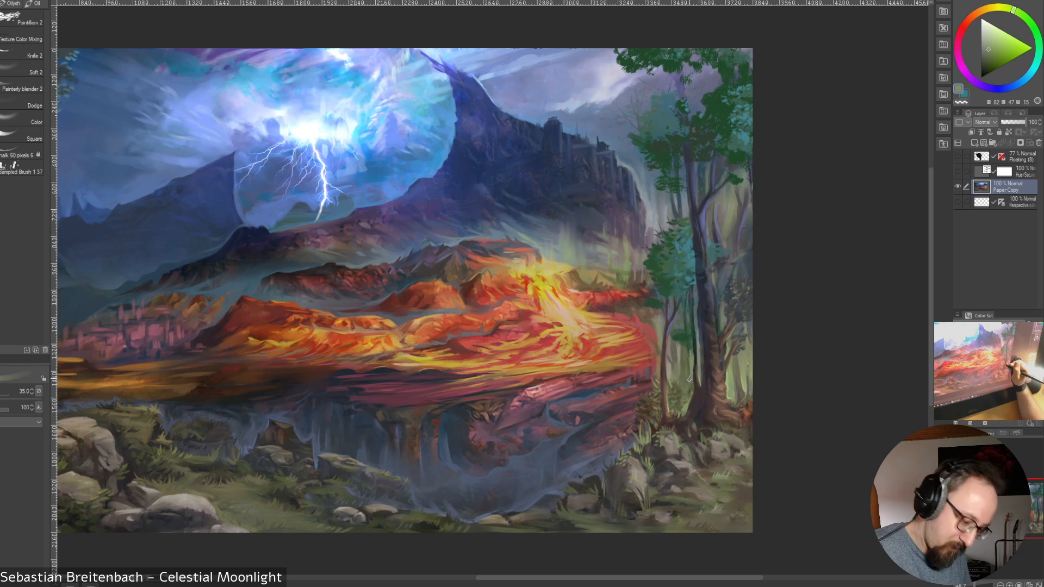
{"action": "key", "text": "bracketleft"}
{"action": "key", "text": "bracketleft"}
{"action": "key", "text": "bracketleft"}
{"action": "key", "text": "bracketleft"}
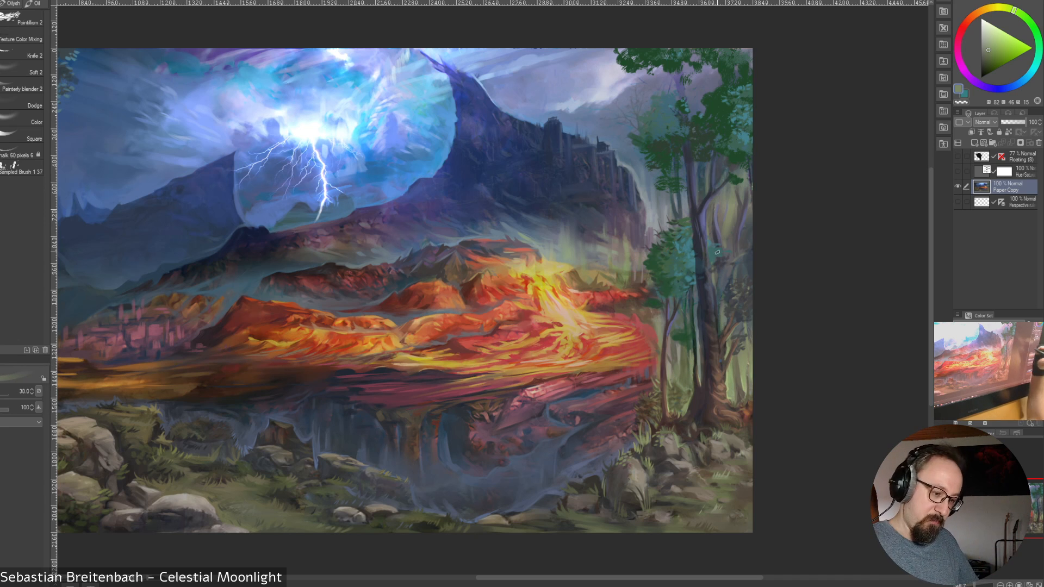
Blend sampled blue-violet into the gaps beside the thick tree's middle trunk, enlarging the brush to size 40 and reducing it to 17.5
{"action": "key", "text": "bracketright"}
{"action": "key", "text": "bracketright"}
{"action": "key", "text": "bracketright"}
{"action": "key", "text": "bracketright"}
{"action": "key", "text": "bracketright"}
{"action": "key", "text": "bracketright"}
{"action": "left_click", "coordinate": [713, 220], "text": "alt"}
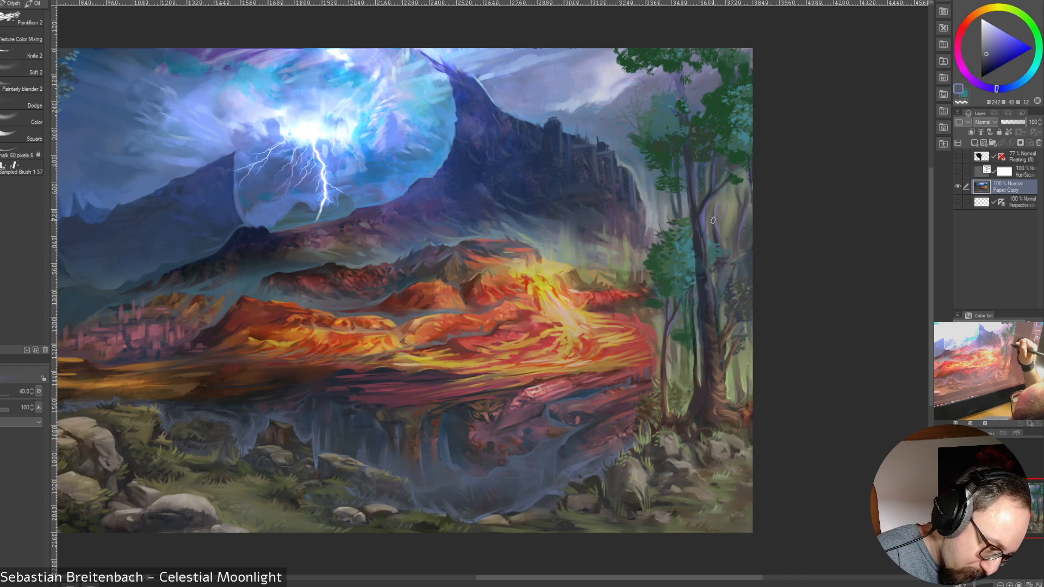
{"action": "key", "text": "bracketleft"}
{"action": "key", "text": "bracketleft"}
{"action": "key", "text": "bracketleft"}
{"action": "key", "text": "bracketleft"}
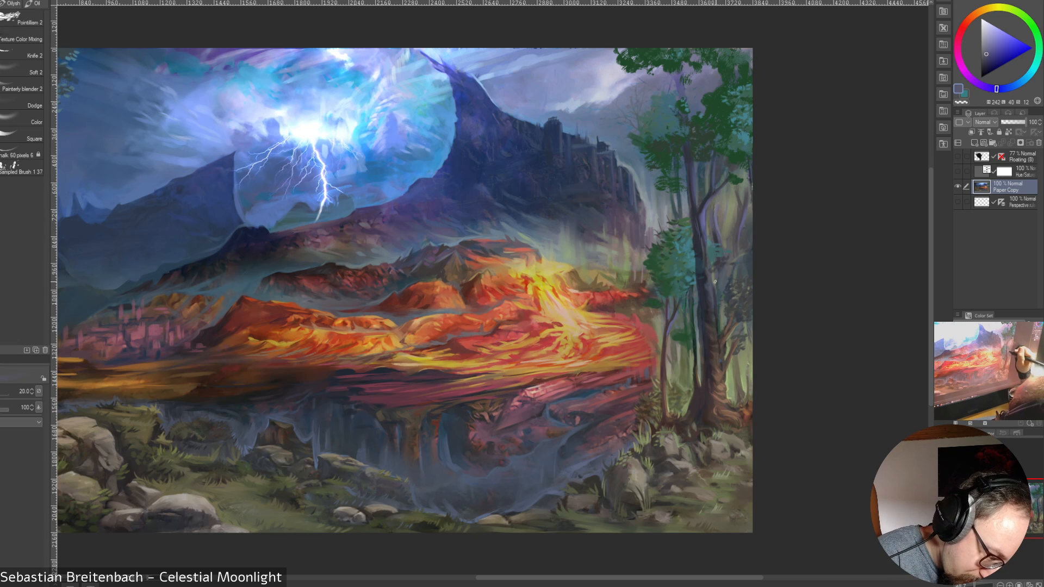
{"action": "key", "text": "bracketleft"}
{"action": "left_click", "coordinate": [714, 278], "text": "alt"}
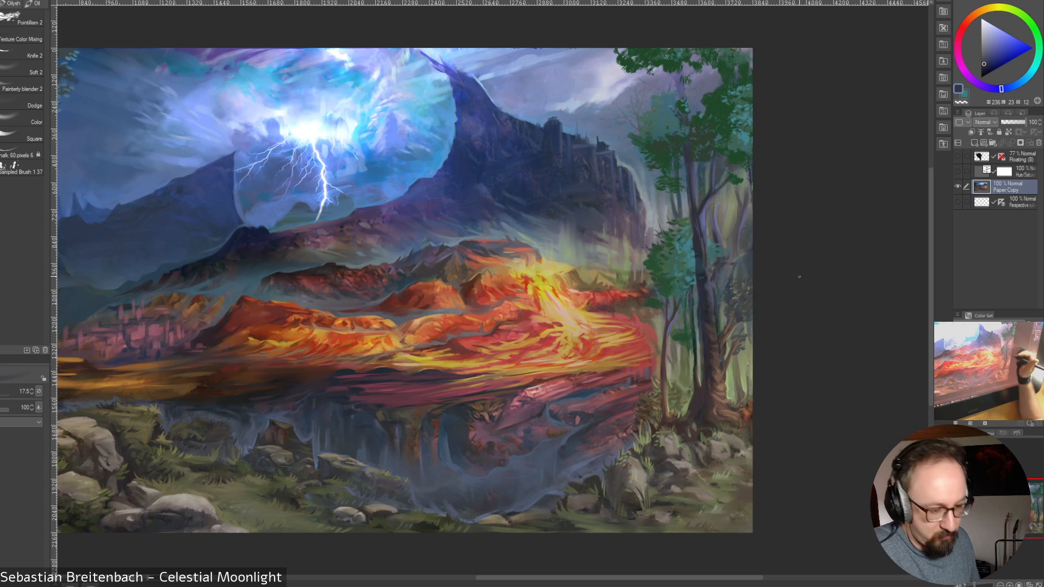
Touch up the area behind the thick tree's branches with sampled blue, olive, green and brown tones at sizes 17.5 and 15
{"action": "left_click", "coordinate": [721, 276], "text": "alt"}
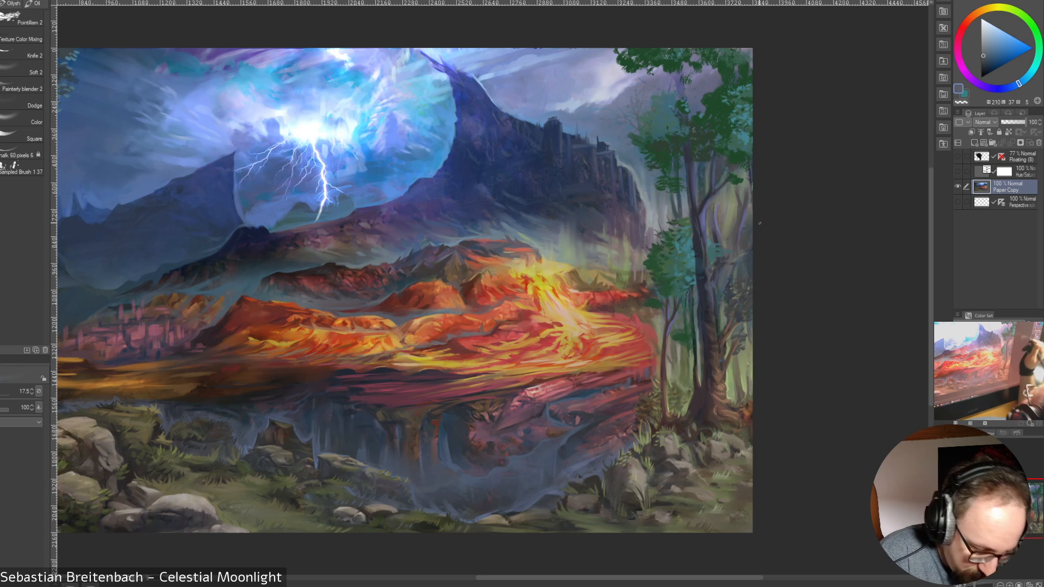
{"action": "left_click", "coordinate": [723, 273], "text": "alt"}
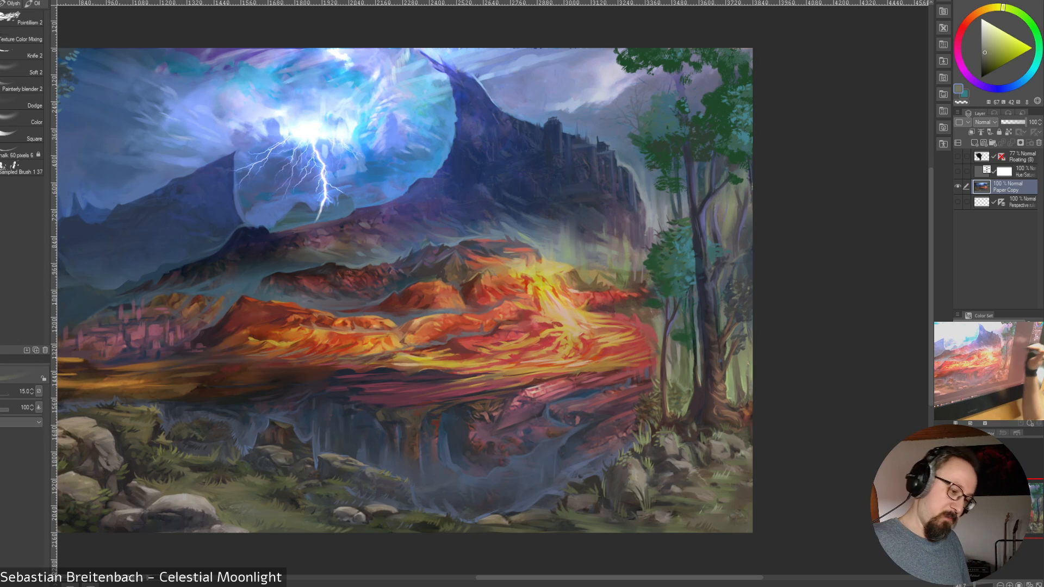
{"action": "left_click", "coordinate": [725, 270], "text": "alt"}
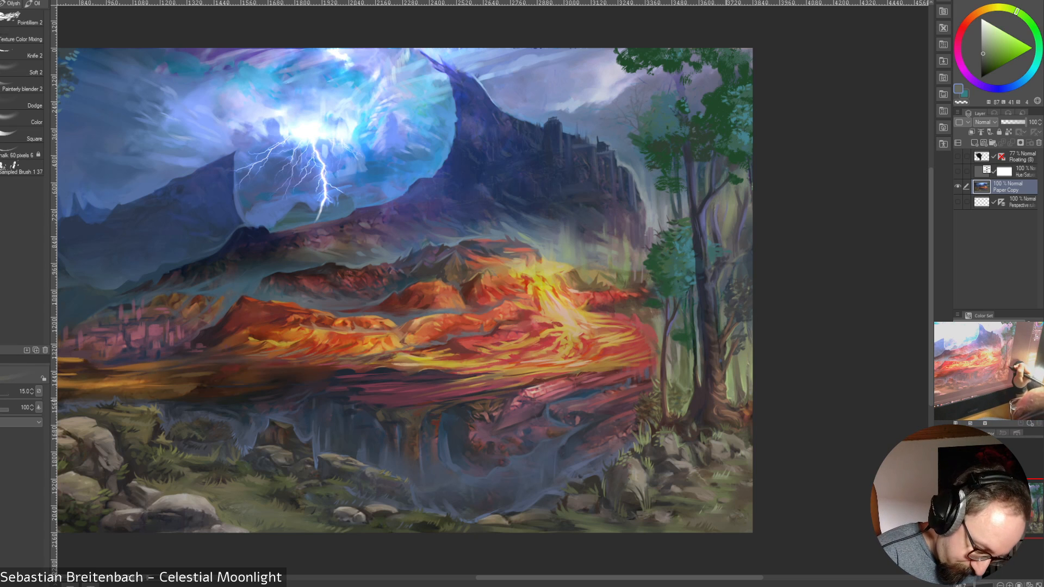
{"action": "left_click", "coordinate": [727, 401], "text": "alt"}
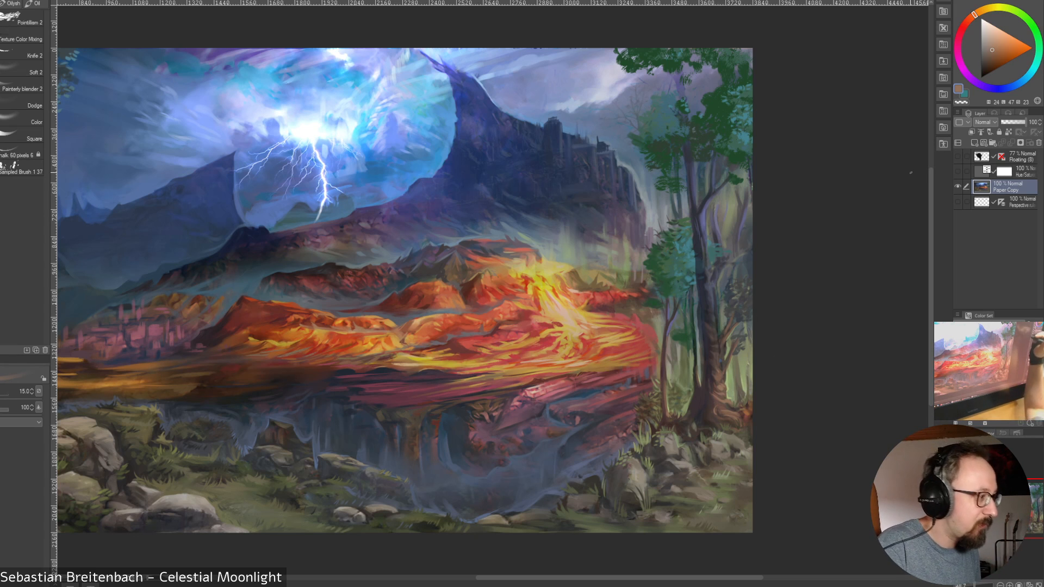
Detail the grove's upper foliage with sampled dark greens at size 10, then switch to the 60-pixel chalk brush
{"action": "left_click", "coordinate": [735, 178], "text": "alt"}
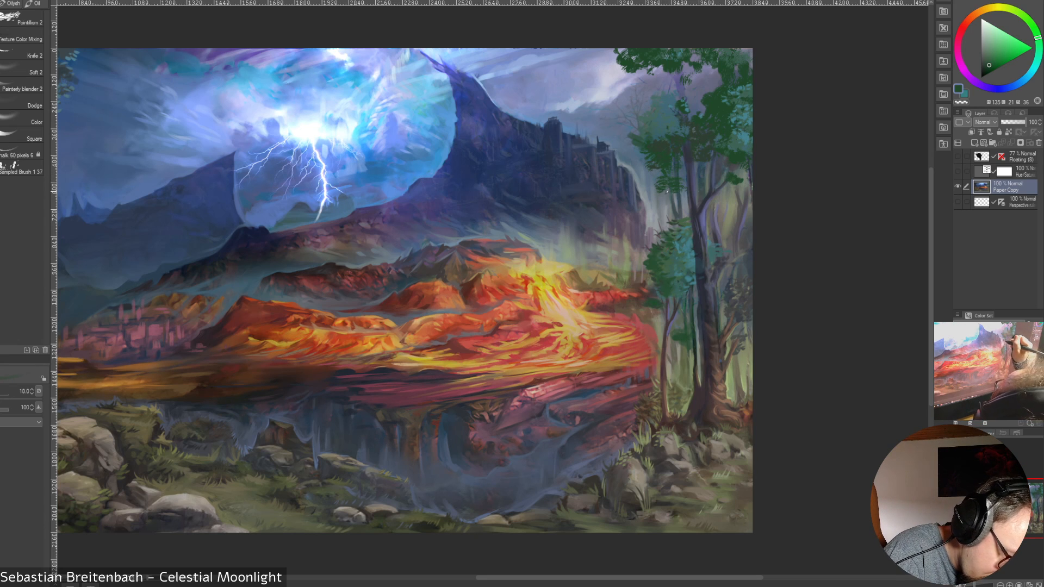
{"action": "left_click", "coordinate": [668, 188], "text": "alt"}
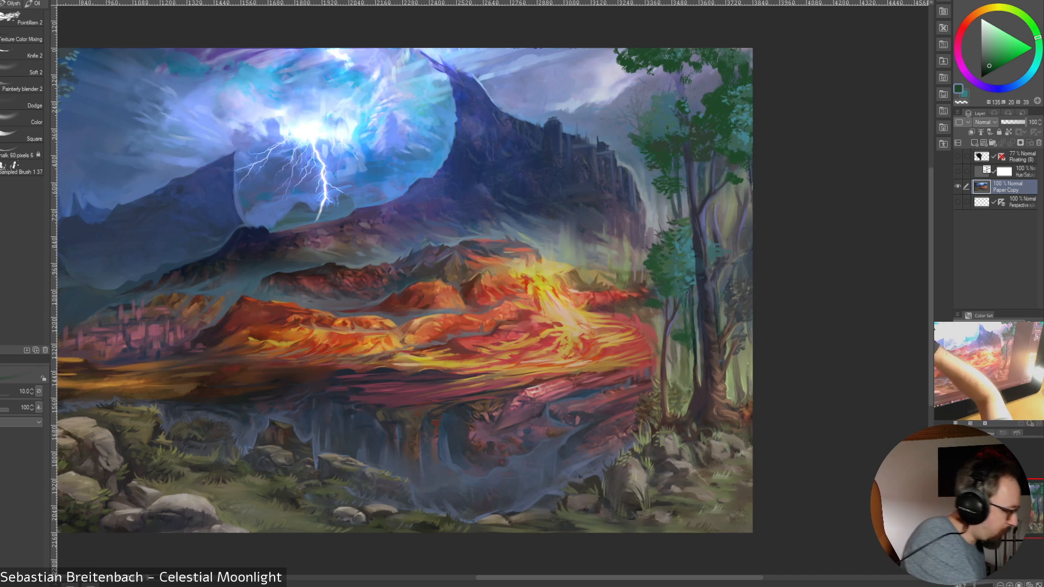
{"action": "left_click", "coordinate": [19, 156]}
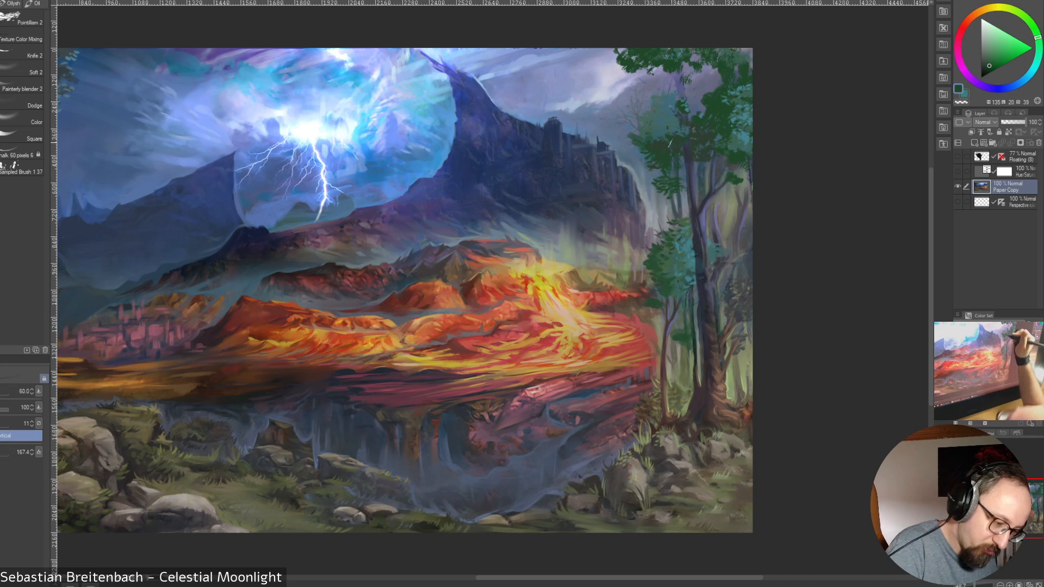
Refine the foliage and the gaps between the trunks with the Square brush at size 15 in sampled teals, grayish blue and dark green
{"action": "left_click", "coordinate": [22, 135]}
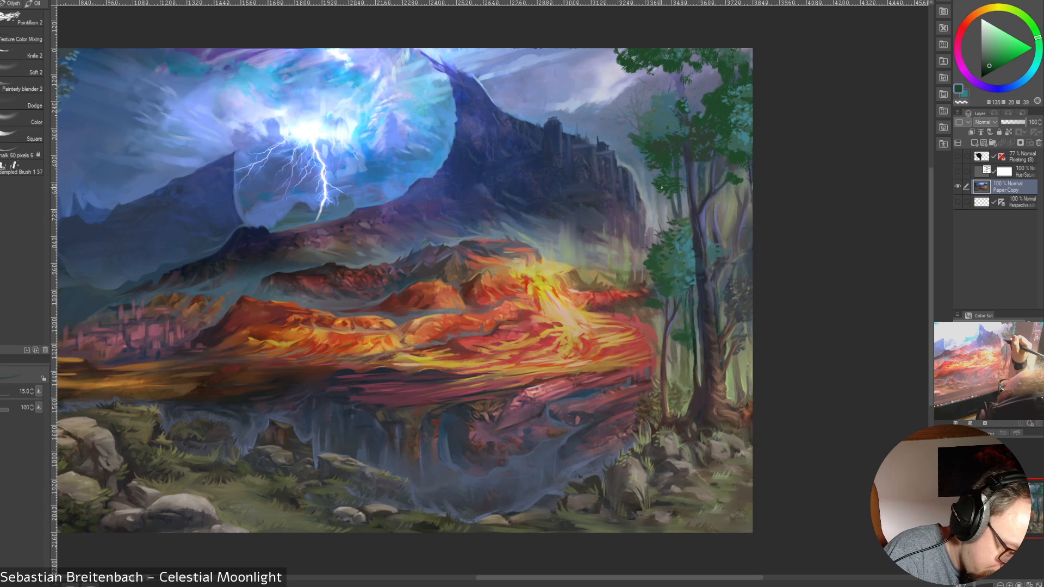
{"action": "left_click", "coordinate": [679, 186], "text": "alt"}
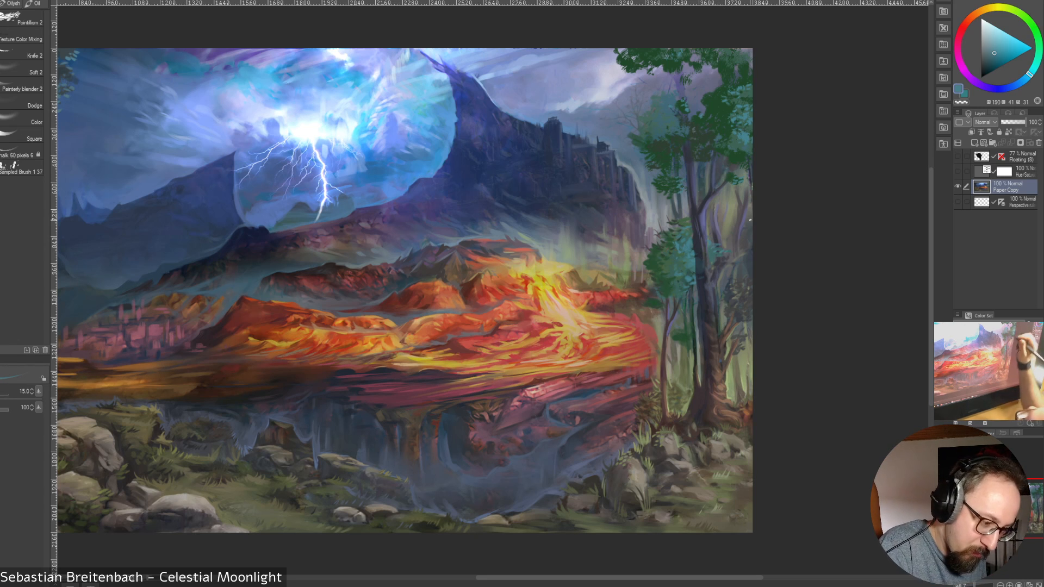
{"action": "left_click", "coordinate": [683, 254], "text": "alt"}
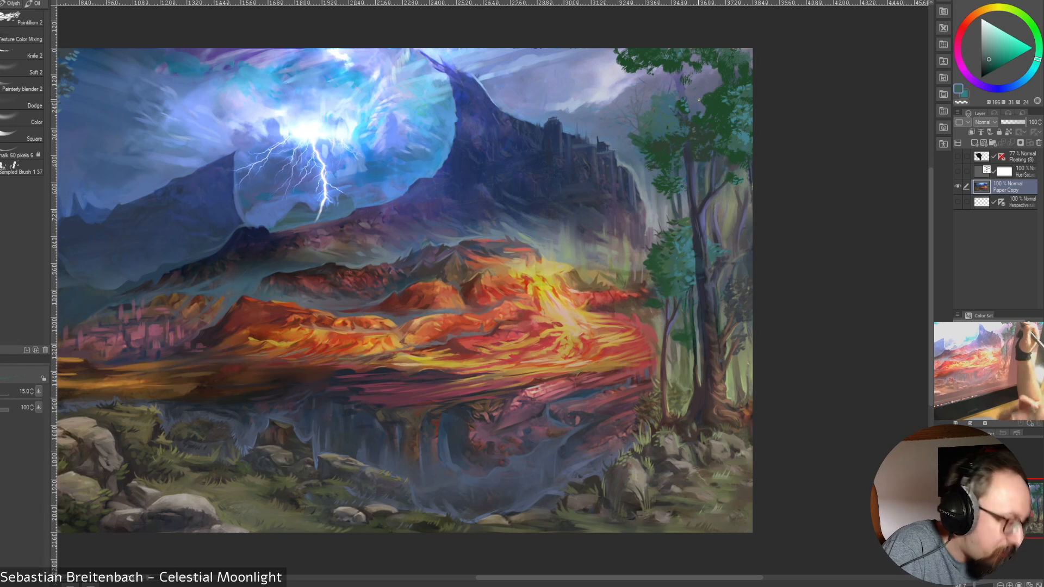
{"action": "left_click", "coordinate": [676, 128], "text": "alt"}
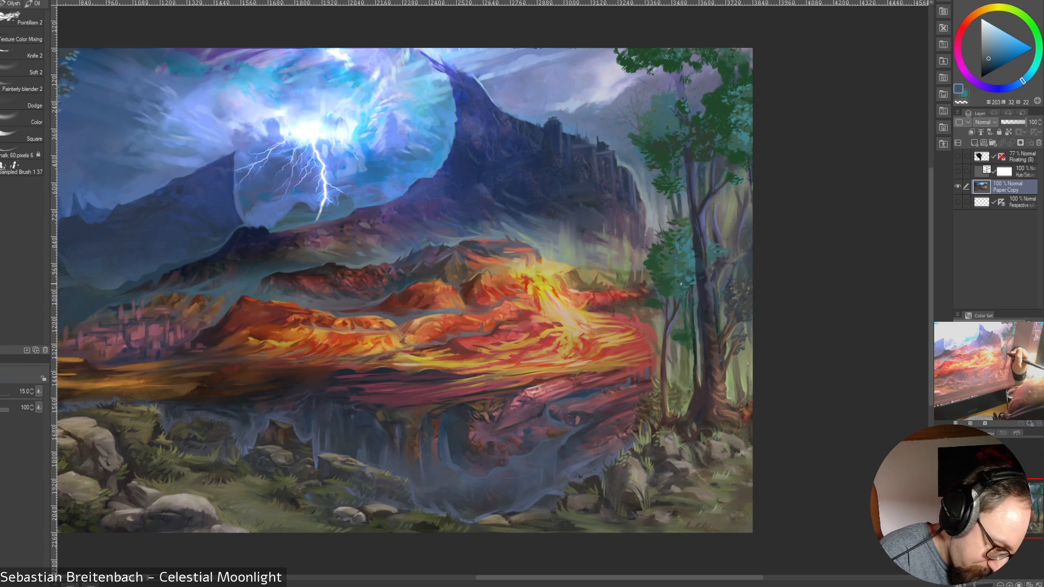
{"action": "left_click", "coordinate": [985, 52]}
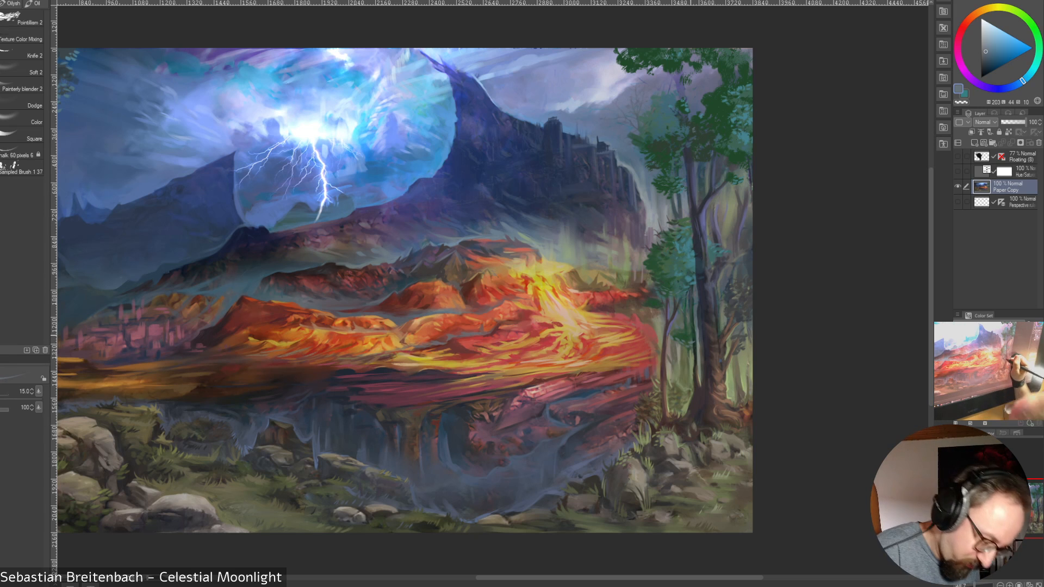
{"action": "left_click", "coordinate": [684, 348], "text": "alt"}
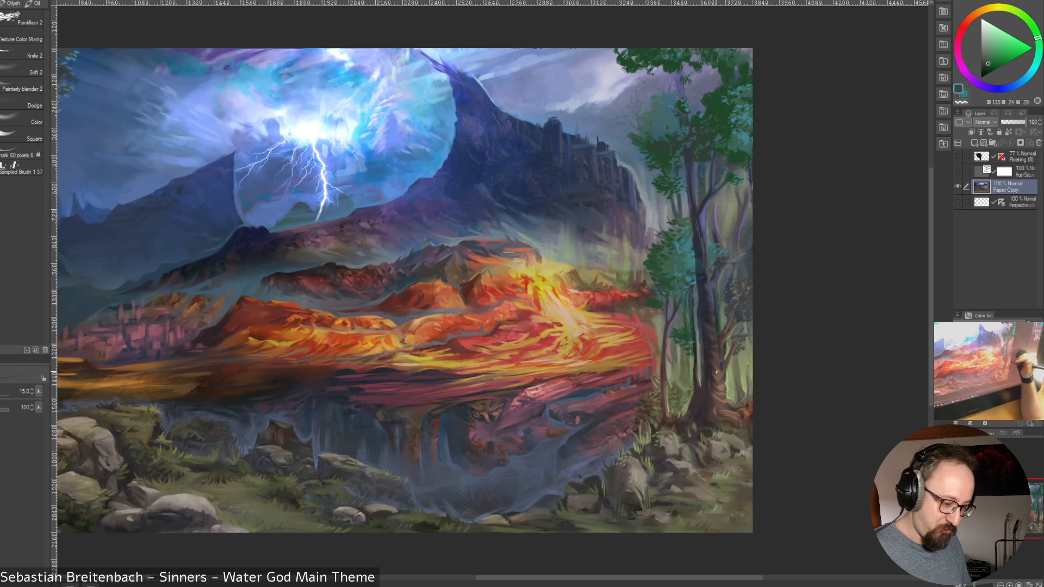
Detail the thick tree's middle and lower trunk with sampled dark blue-violet and dark green at size 15
{"action": "left_click_drag", "start_coordinate": [717, 372], "coordinate": [814, 454]}
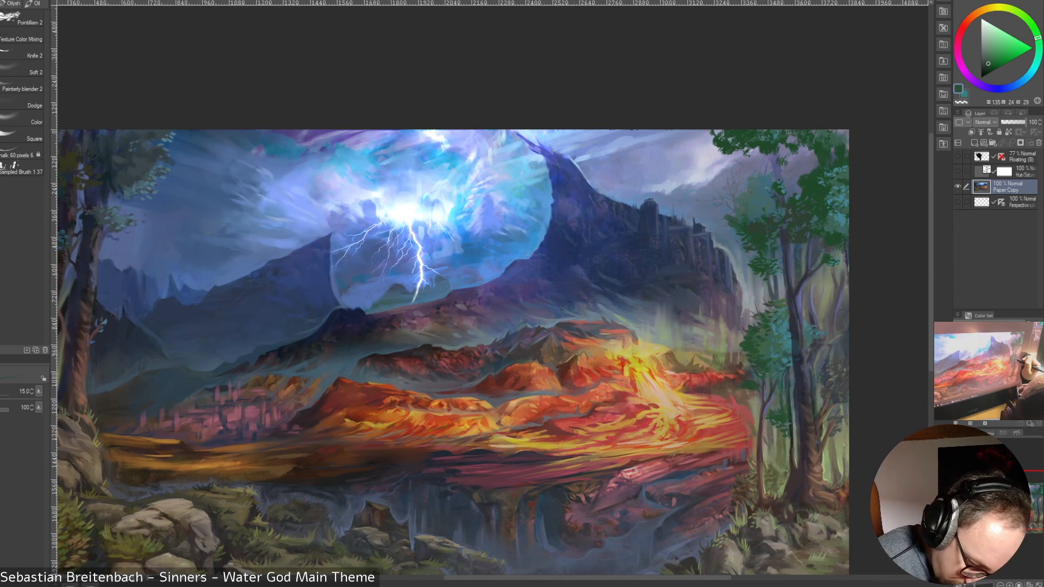
{"action": "left_click", "coordinate": [802, 353], "text": "alt"}
{"action": "left_click_drag", "start_coordinate": [803, 357], "coordinate": [802, 345]}
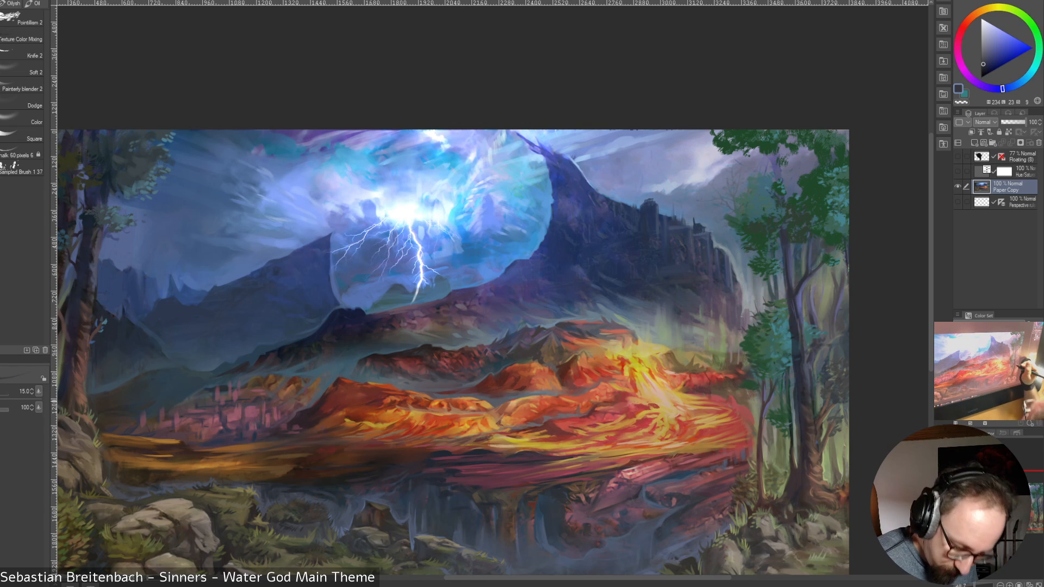
{"action": "left_click", "coordinate": [796, 389], "text": "alt"}
{"action": "left_click", "coordinate": [798, 409], "text": "alt"}
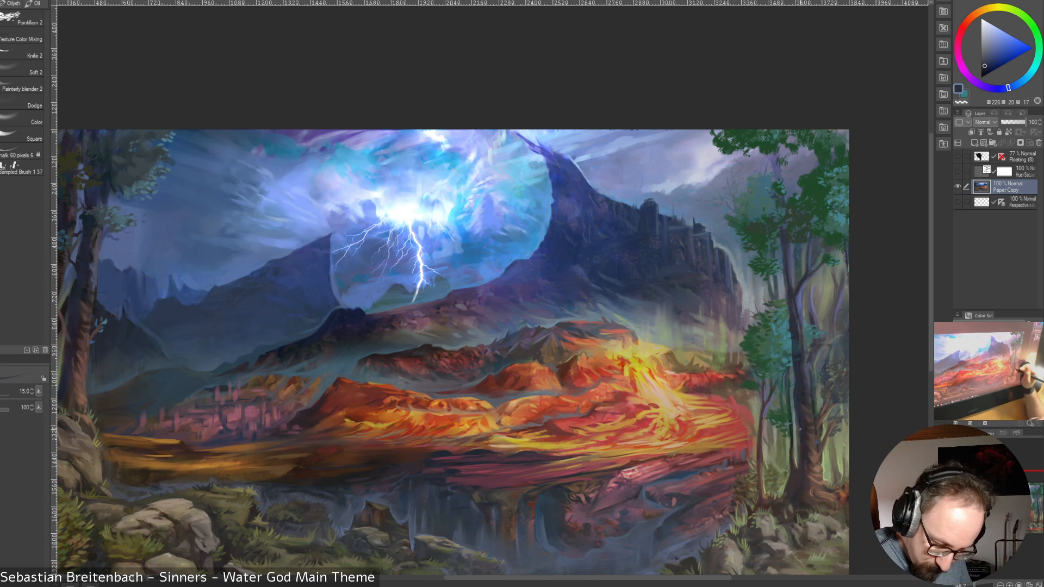
{"action": "left_click", "coordinate": [799, 435], "text": "alt"}
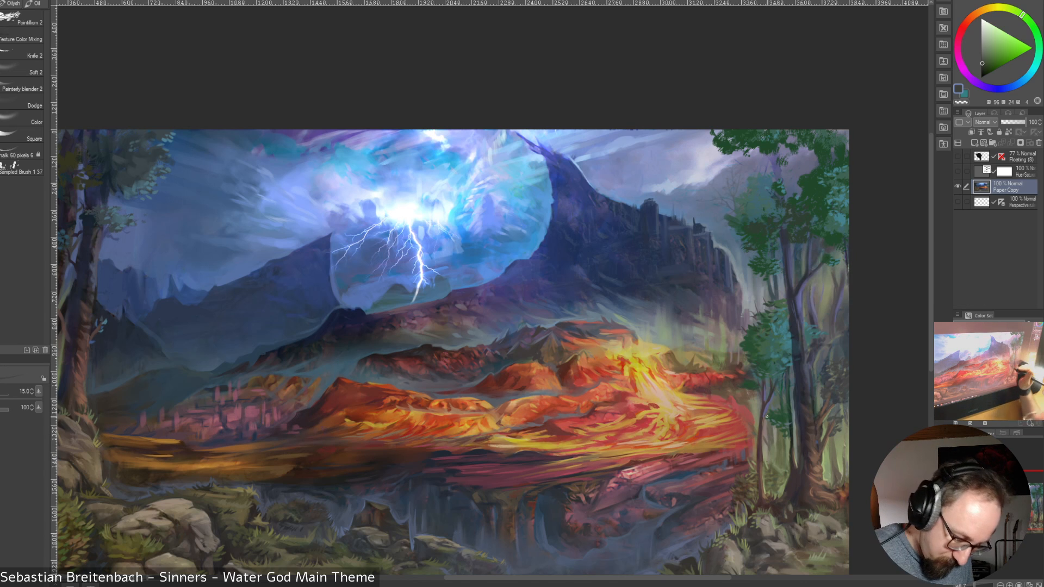
Blend the lava's edge beside the slim tree with sampled muted red and brown, enlarging the brush to size 60 and reducing it to 30
{"action": "left_click", "coordinate": [749, 417], "text": "alt"}
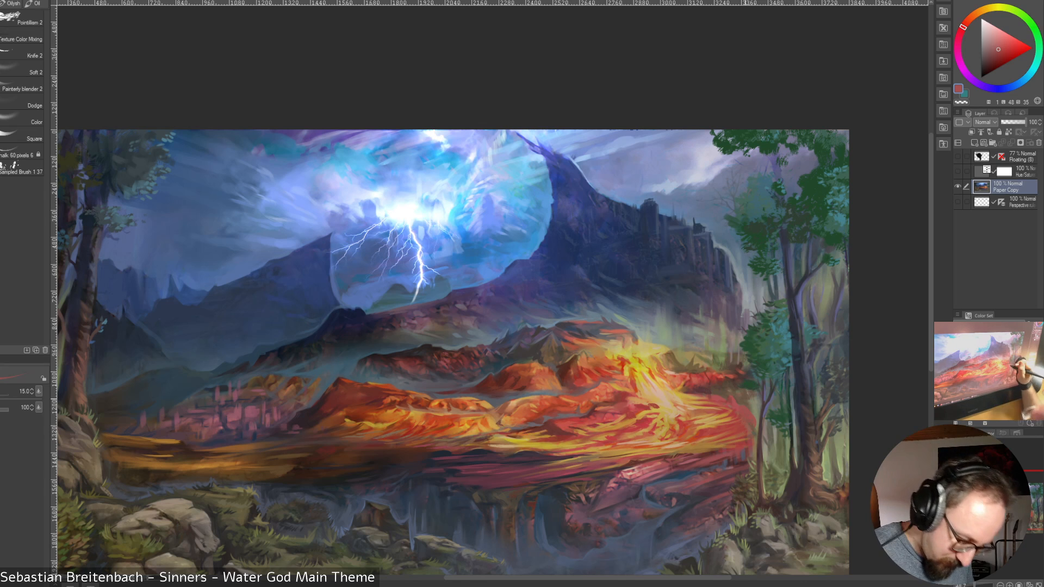
{"action": "left_click", "coordinate": [763, 396], "text": "alt"}
{"action": "key", "text": "bracketright"}
{"action": "key", "text": "bracketright"}
{"action": "key", "text": "bracketright"}
{"action": "key", "text": "bracketright"}
{"action": "key", "text": "bracketright"}
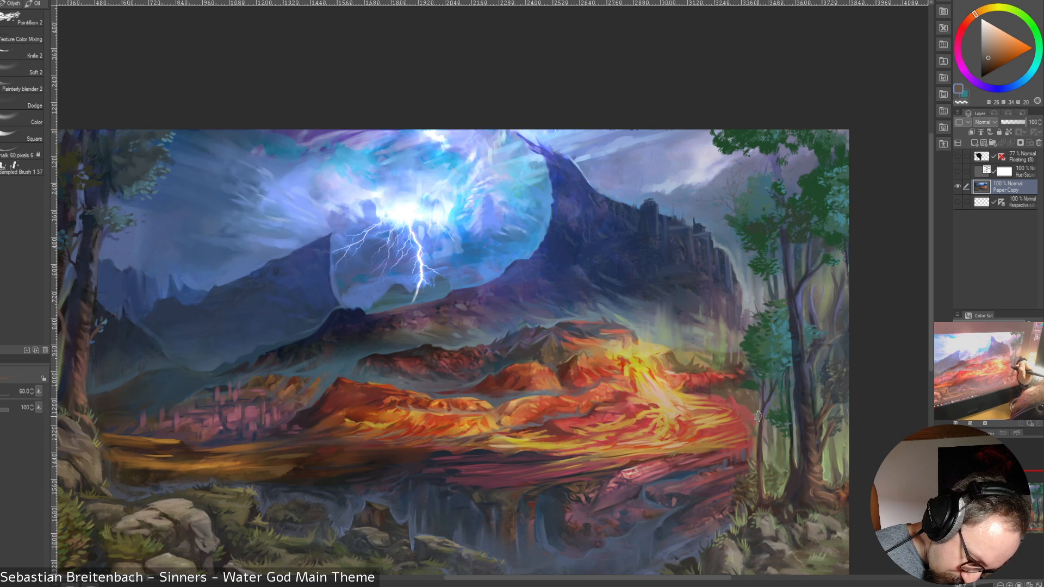
{"action": "key", "text": "bracketleft"}
{"action": "key", "text": "bracketleft"}
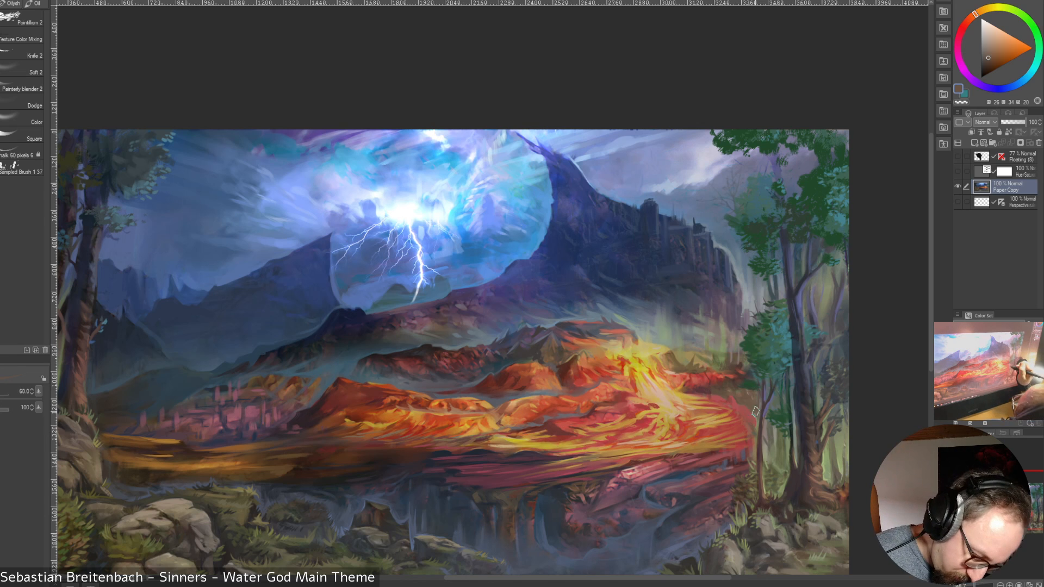
{"action": "key", "text": "bracketleft"}
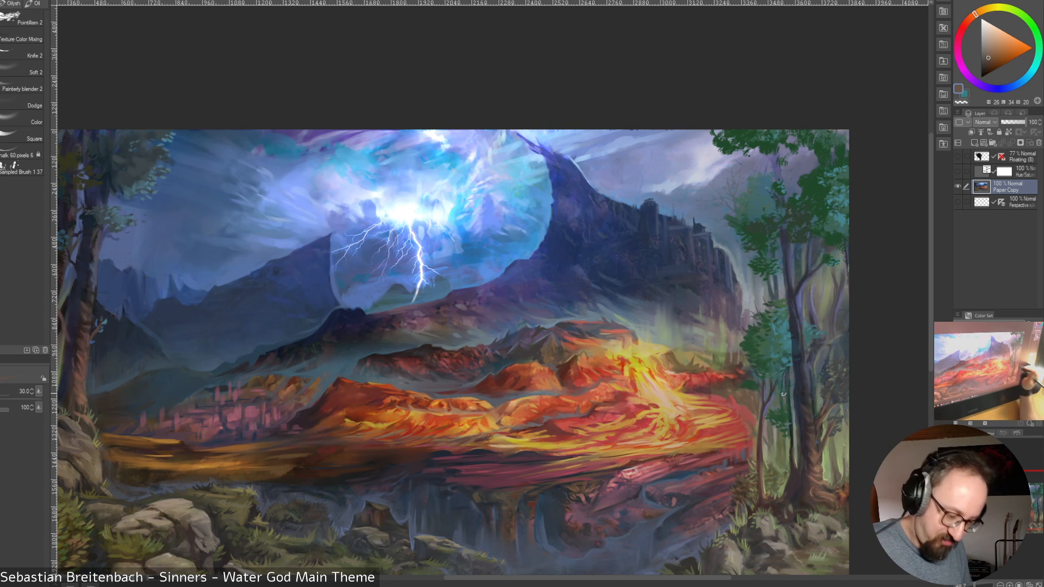
Refine the slim tree's trunk against the lava with sampled red, brown and dark reddish tones, reducing the brush from size 30 to 15
{"action": "left_click", "coordinate": [741, 405], "text": "alt"}
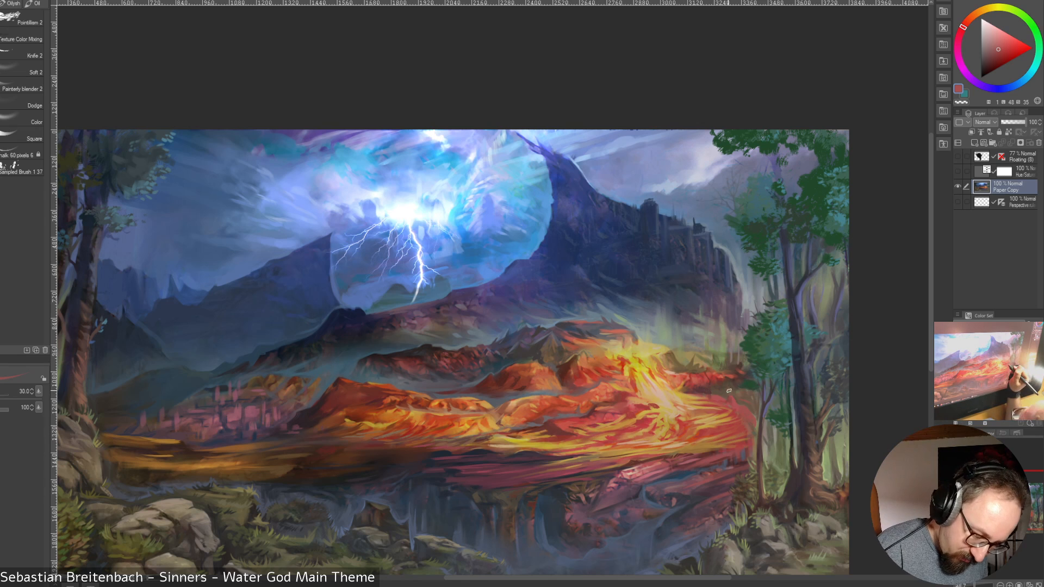
{"action": "left_click", "coordinate": [759, 400], "text": "alt"}
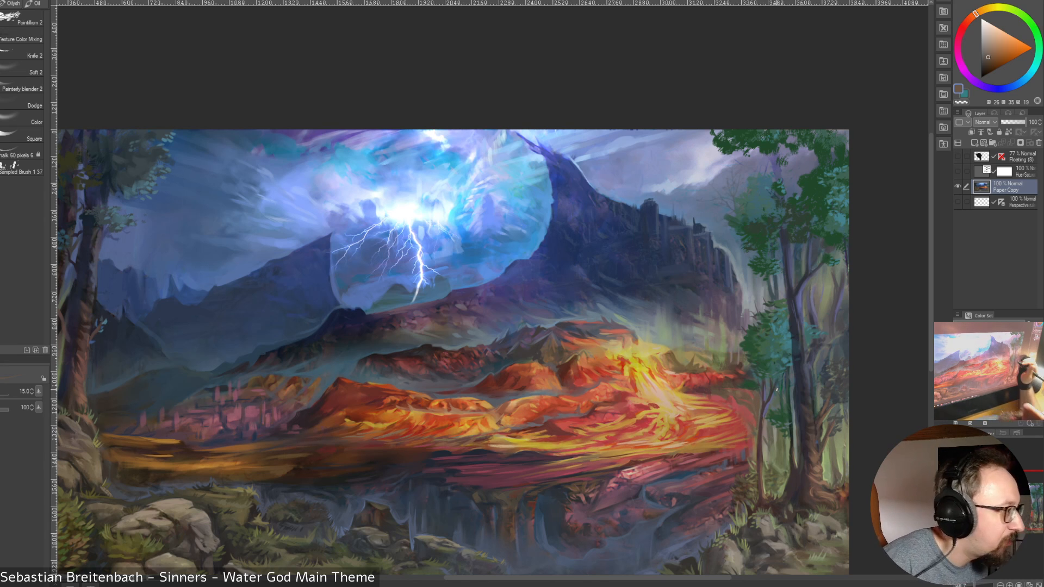
{"action": "left_click", "coordinate": [765, 404], "text": "alt"}
{"action": "left_click_drag", "start_coordinate": [759, 427], "coordinate": [761, 410]}
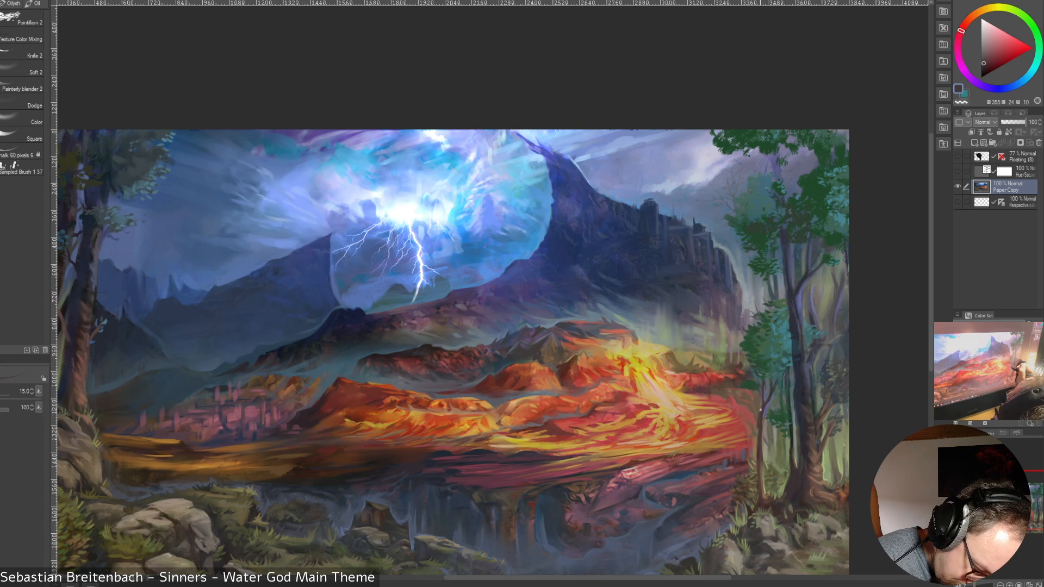
{"action": "left_click", "coordinate": [756, 414], "text": "alt"}
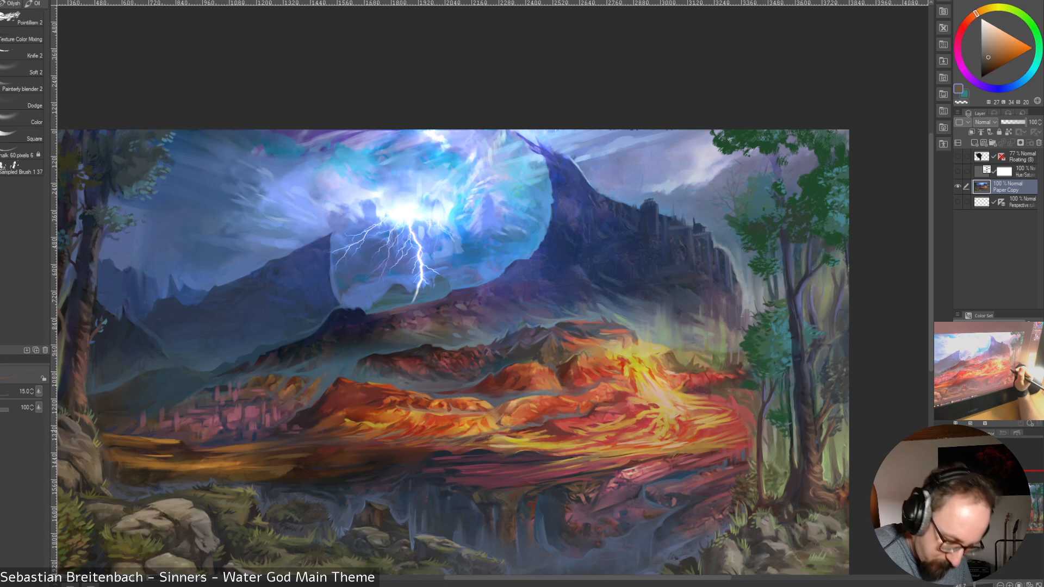
Touch up the lava bordering the slim tree with sampled red and orange tones at size 15
{"action": "left_click", "coordinate": [752, 417], "text": "alt"}
{"action": "left_click", "coordinate": [748, 435], "text": "alt"}
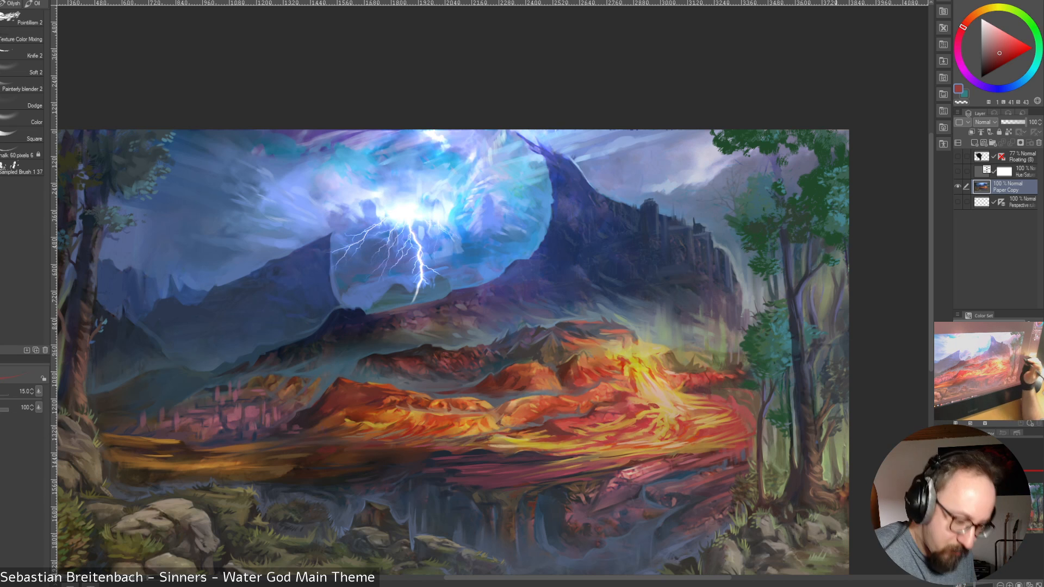
{"action": "left_click", "coordinate": [742, 408], "text": "alt"}
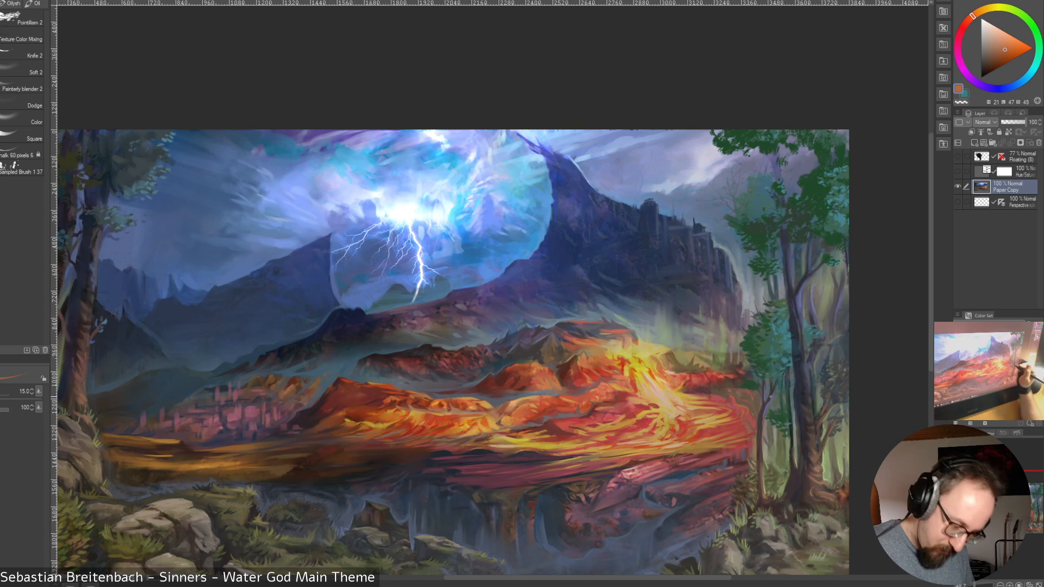
Touch up the slim tree's edge and the hazy greenery behind the lava with sampled muted brown and olive green, reducing the brush to 12.5
{"action": "left_click", "coordinate": [758, 399], "text": "alt"}
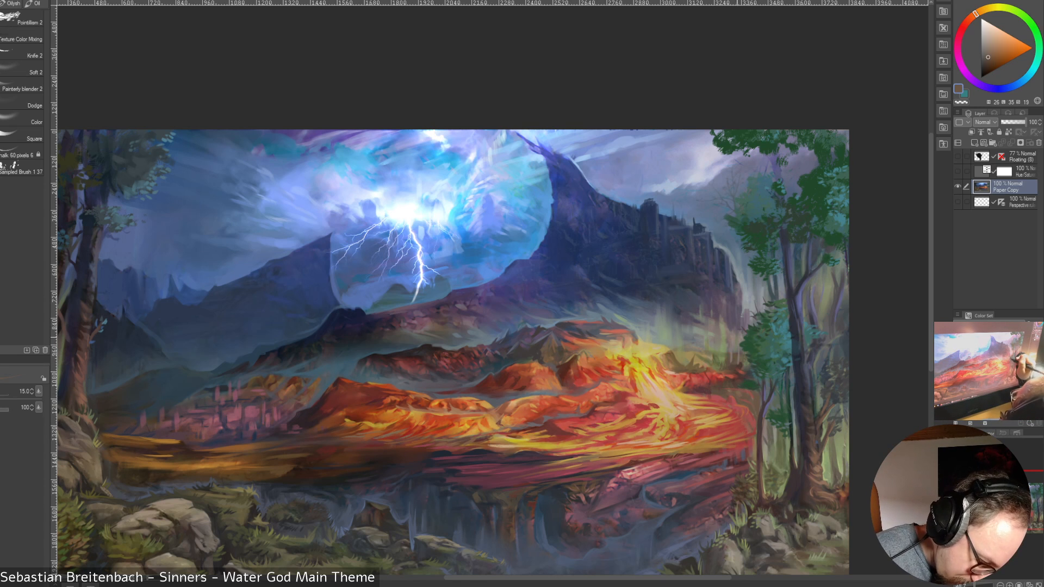
{"action": "left_click", "coordinate": [738, 348], "text": "alt"}
{"action": "left_click", "coordinate": [738, 344], "text": "alt"}
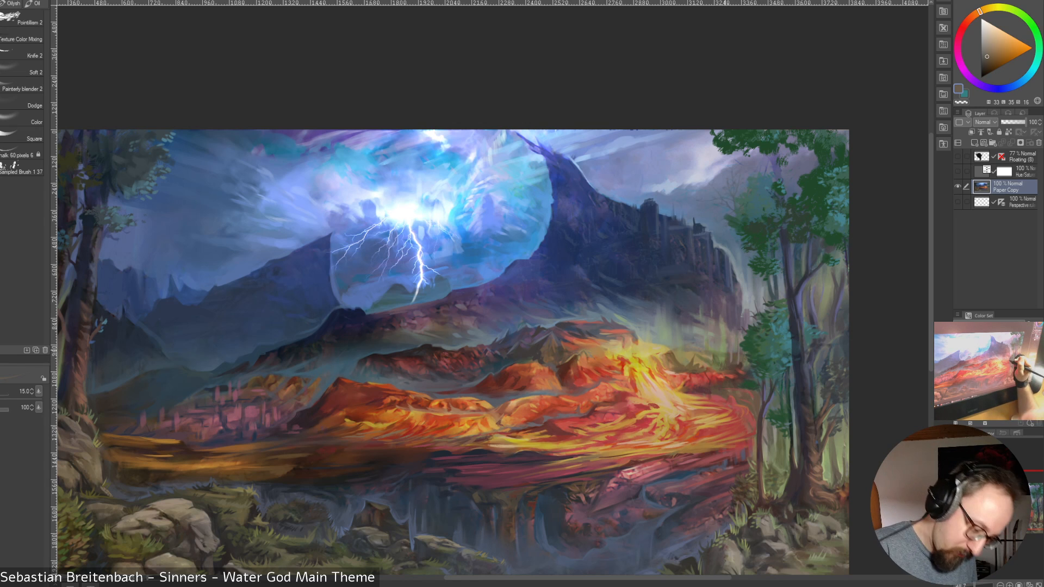
{"action": "left_click", "coordinate": [721, 350], "text": "alt"}
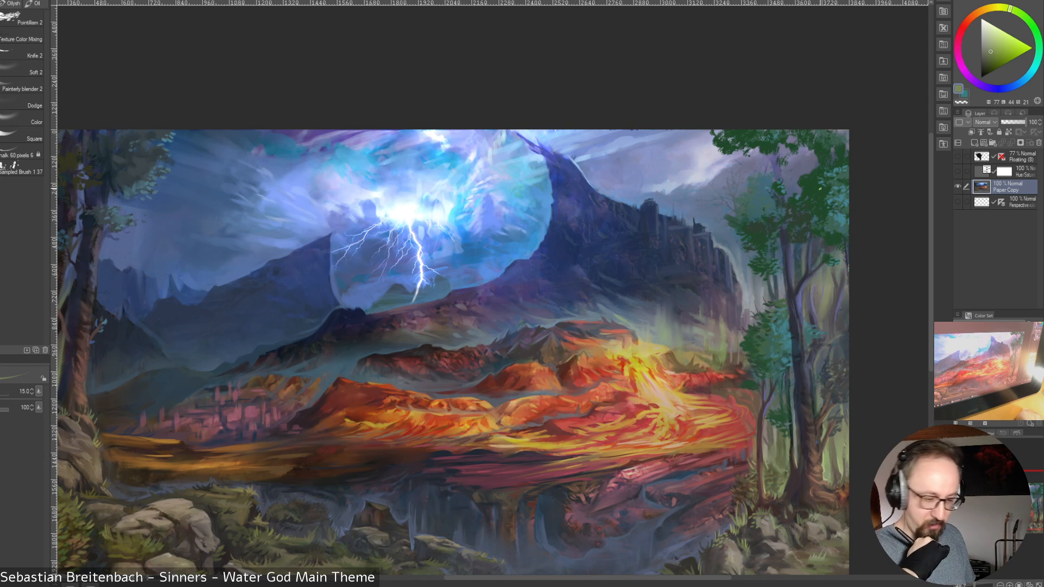
{"action": "key", "text": "["}
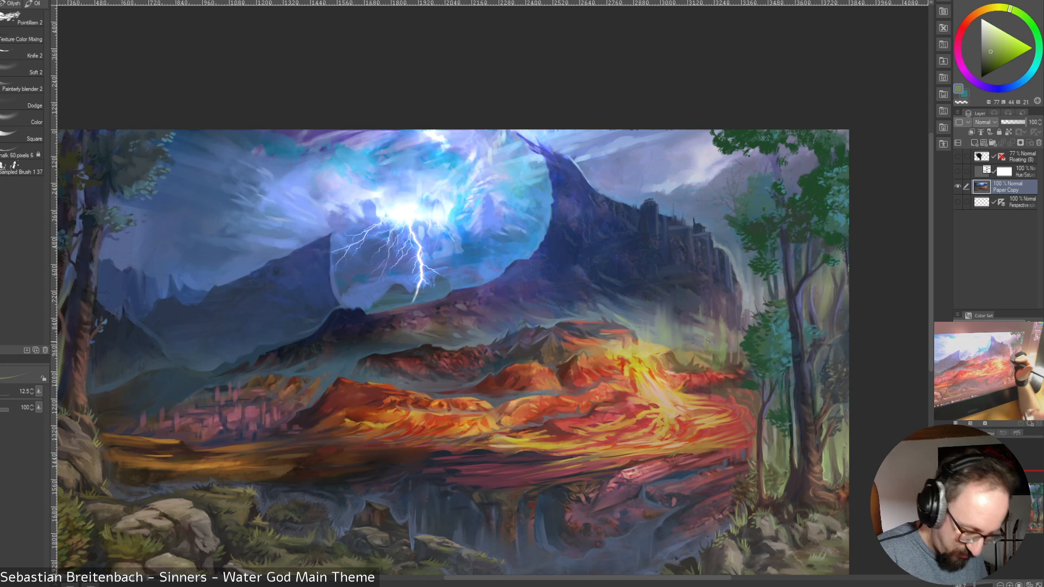
{"action": "left_click", "coordinate": [717, 355], "text": "alt"}
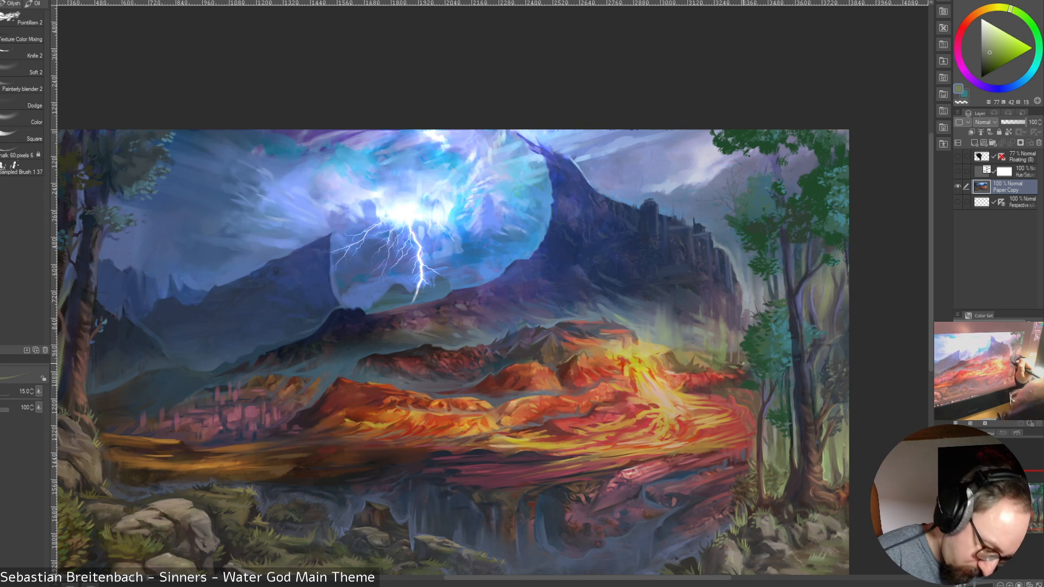
Blend the mist between the cliff and the small teal foliage with sampled muted brown-grey, enlarging the brush from 15 to 45
{"action": "left_click", "coordinate": [736, 338], "text": "alt"}
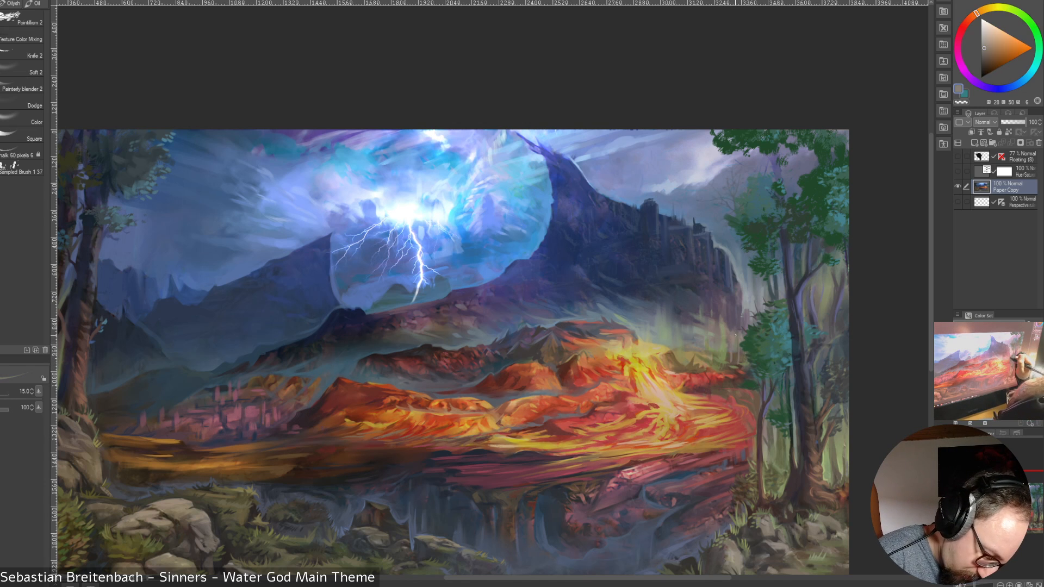
{"action": "left_click", "coordinate": [738, 338], "text": "alt"}
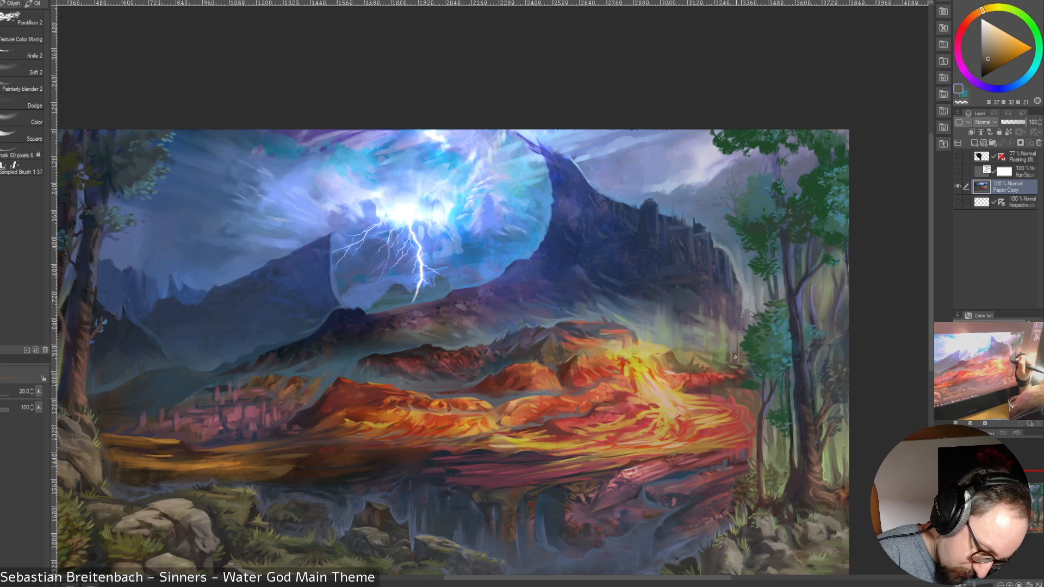
{"action": "key", "text": "bracketright"}
{"action": "key", "text": "bracketright"}
{"action": "key", "text": "bracketright"}
{"action": "key", "text": "bracketright"}
{"action": "key", "text": "bracketright"}
{"action": "key", "text": "bracketright"}
{"action": "key", "text": "bracketright"}
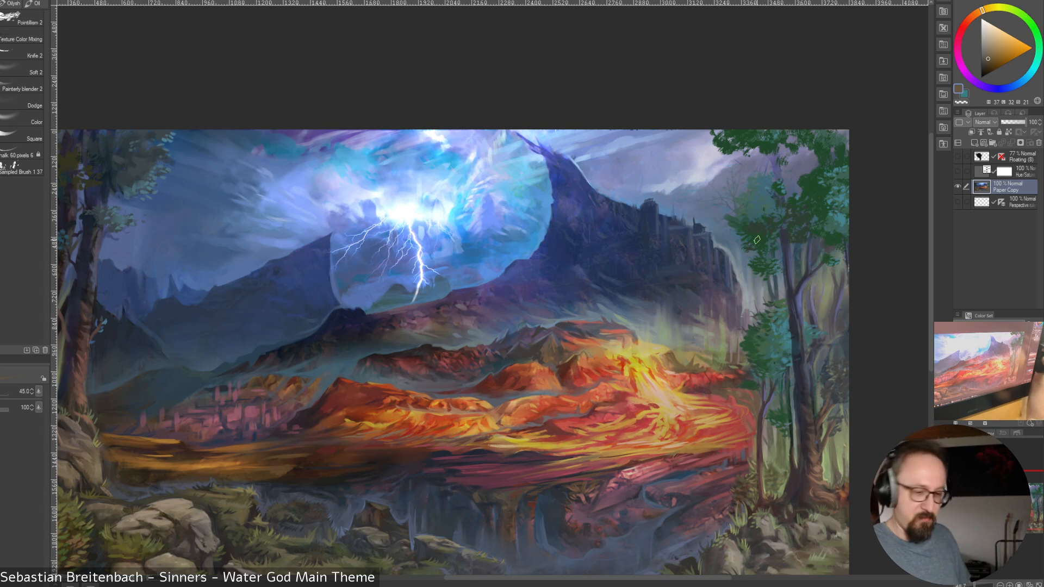
Soften the haze beside the small teal foliage with sampled warm and yellowish greys, reducing the brush to size 25
{"action": "left_click", "coordinate": [742, 332], "text": "alt"}
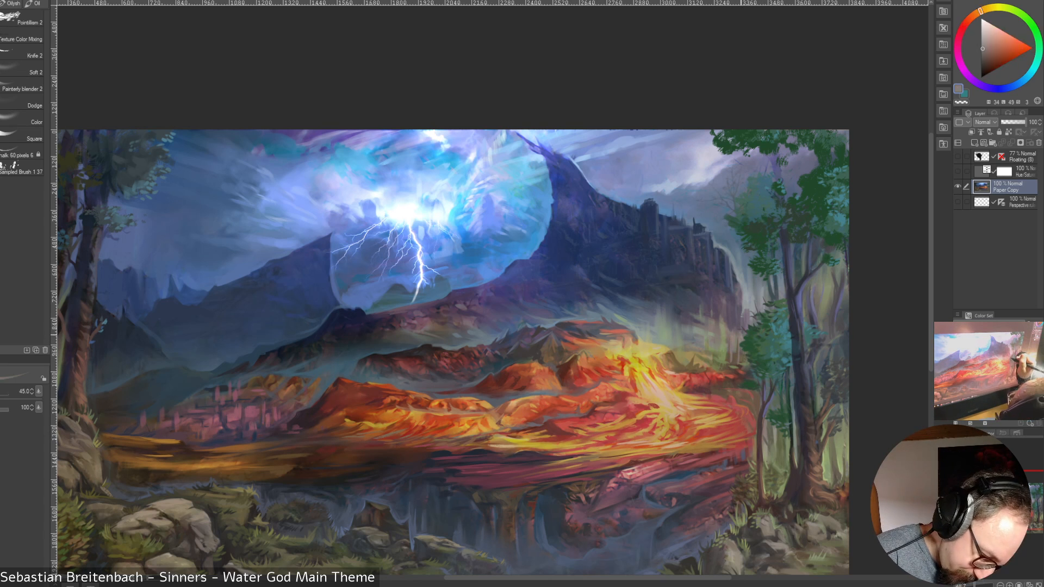
{"action": "left_click", "coordinate": [740, 334], "text": "alt"}
{"action": "key", "text": "bracketleft"}
{"action": "key", "text": "bracketleft"}
{"action": "key", "text": "bracketleft"}
{"action": "key", "text": "bracketleft"}
{"action": "key", "text": "bracketleft"}
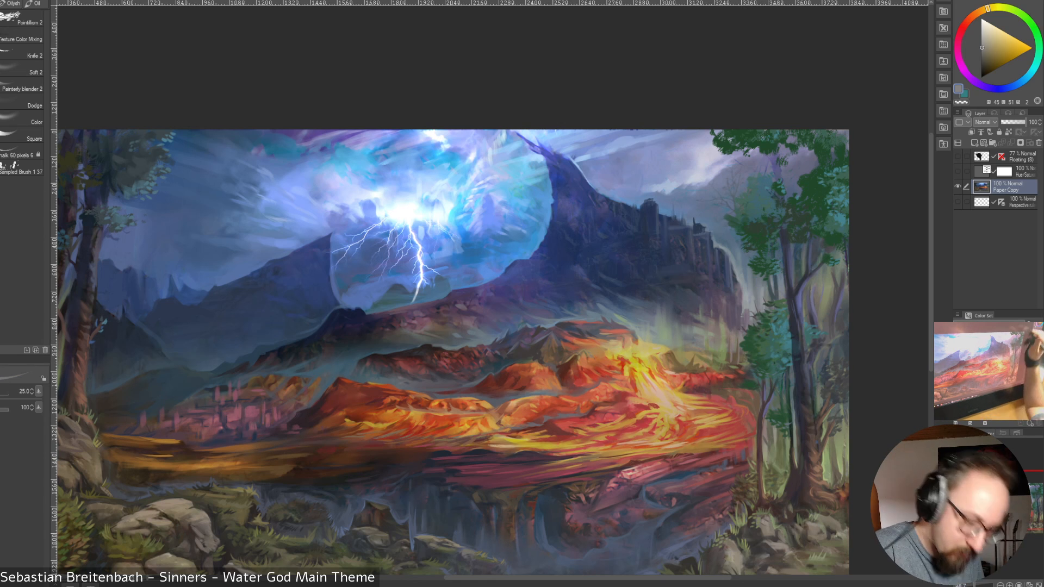
{"action": "key", "text": "bracketleft"}
{"action": "key", "text": "bracketleft"}
{"action": "key", "text": "bracketright"}
{"action": "key", "text": "bracketright"}
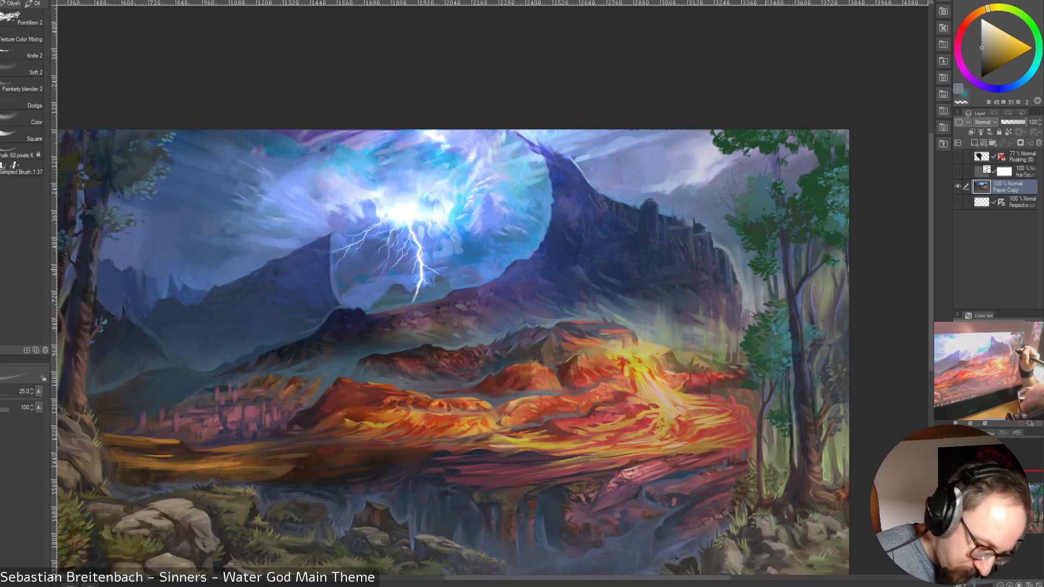
Refine the thick tree's upper and lower trunk with sampled dark green and dark blue at size 17.5
{"action": "left_click", "coordinate": [790, 259], "text": "alt"}
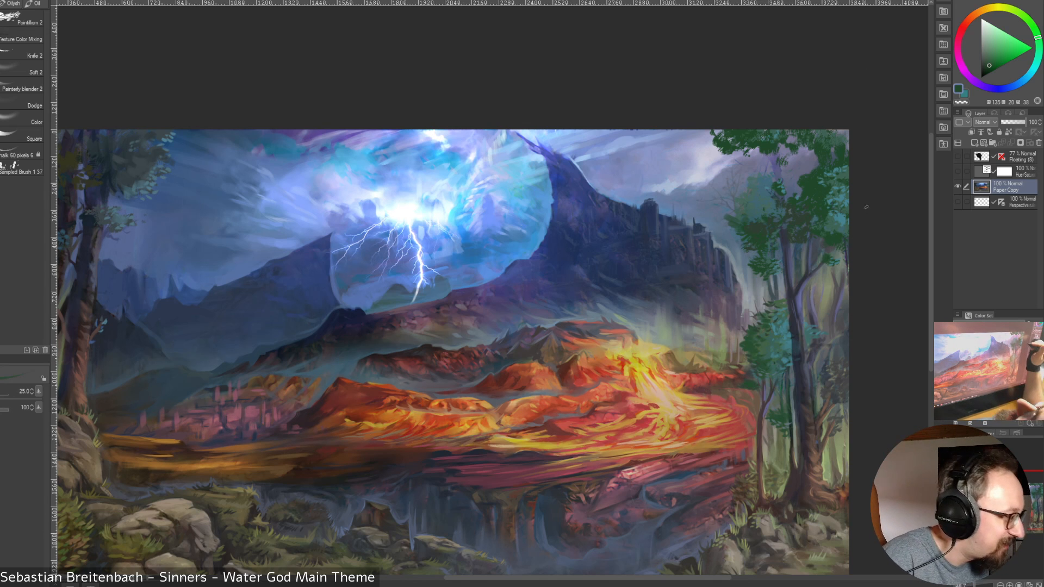
{"action": "key", "text": "bracketleft"}
{"action": "key", "text": "bracketleft"}
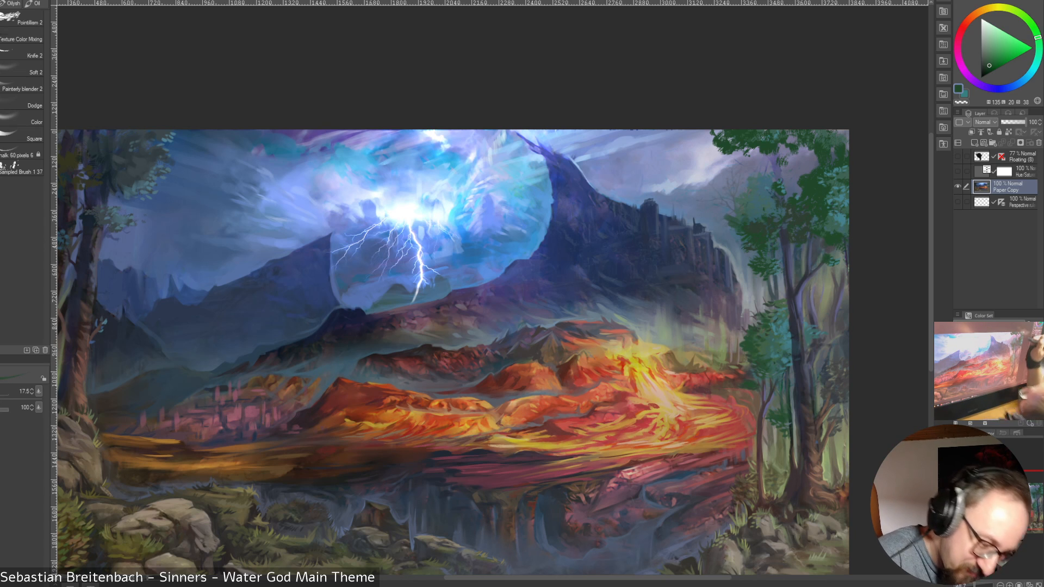
{"action": "left_click", "coordinate": [785, 234], "text": "alt"}
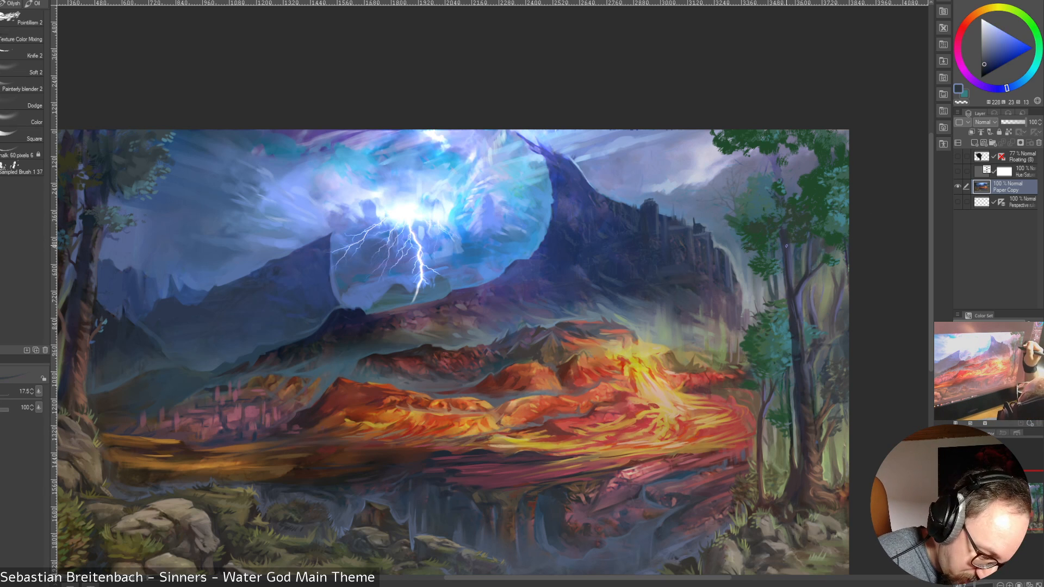
{"action": "left_click", "coordinate": [816, 442], "text": "alt"}
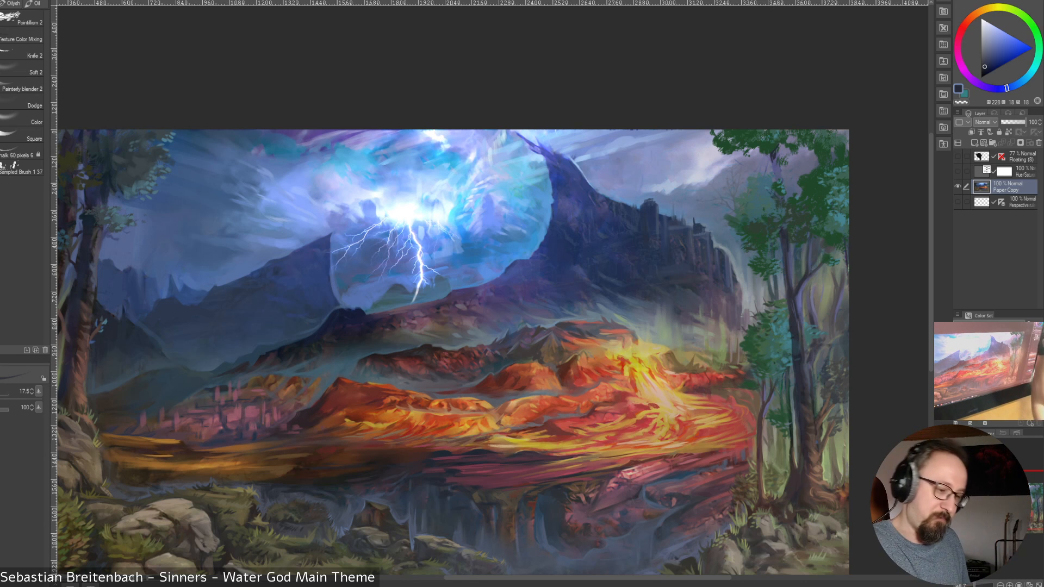
Detail the right-hand trees' upper canopy with sampled muted blue and dark green strokes at size 17.5
{"action": "left_click", "coordinate": [832, 201], "text": "alt"}
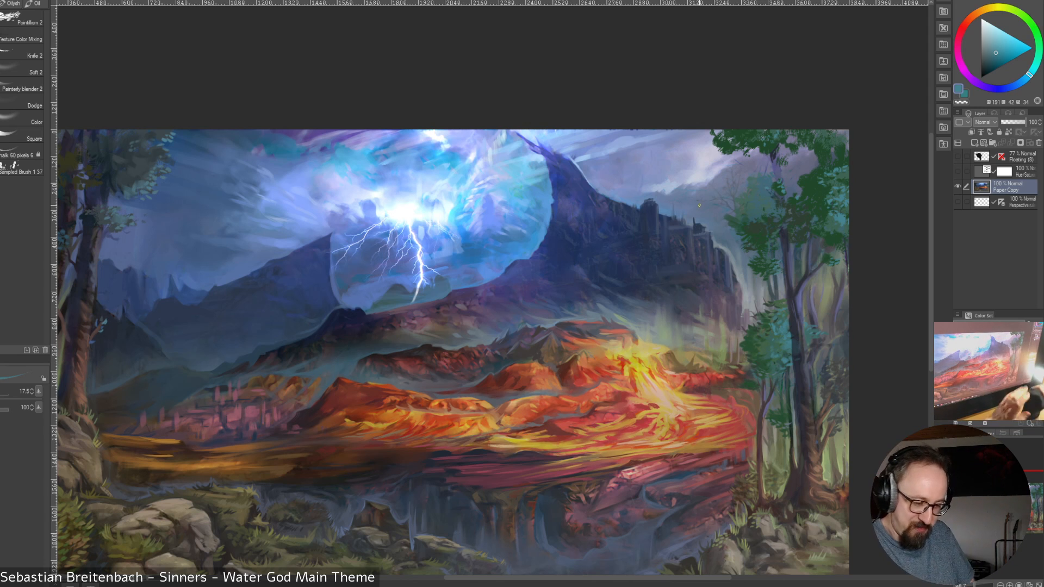
{"action": "left_click", "coordinate": [721, 155], "text": "alt"}
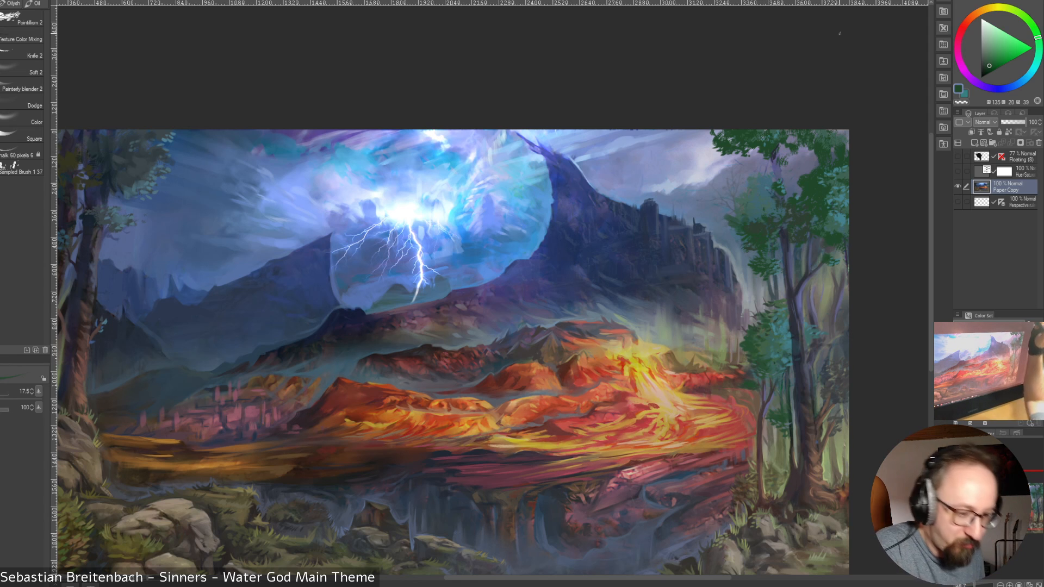
{"action": "left_click", "coordinate": [829, 214], "text": "alt"}
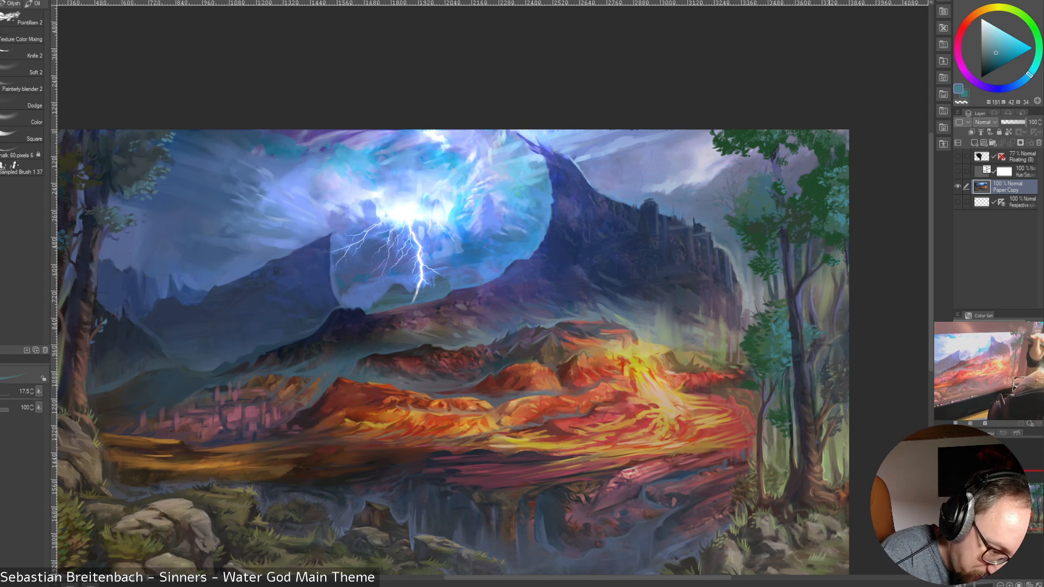
{"action": "left_click", "coordinate": [844, 217], "text": "alt"}
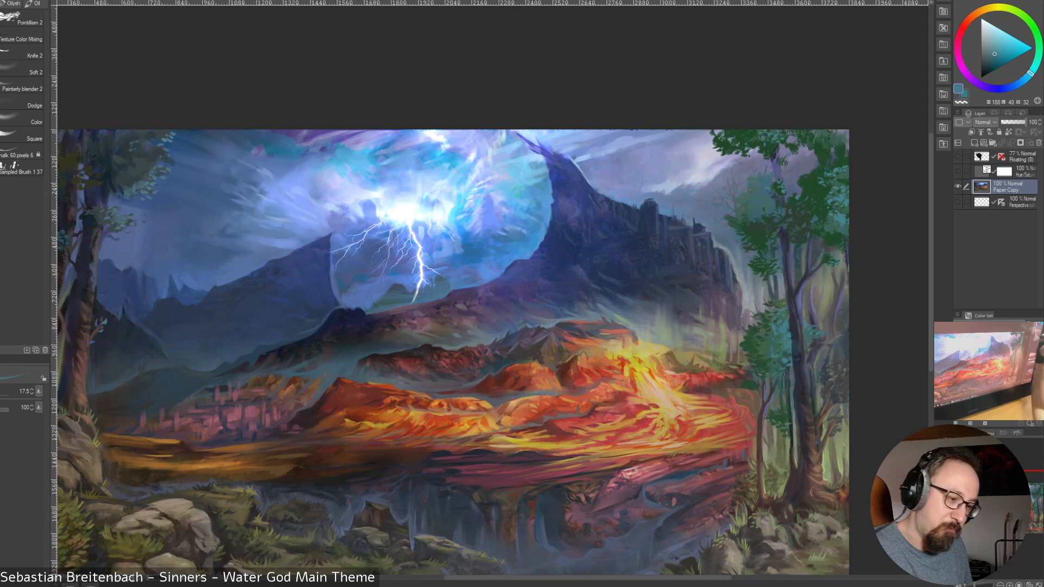
{"action": "left_click", "coordinate": [792, 146], "text": "alt"}
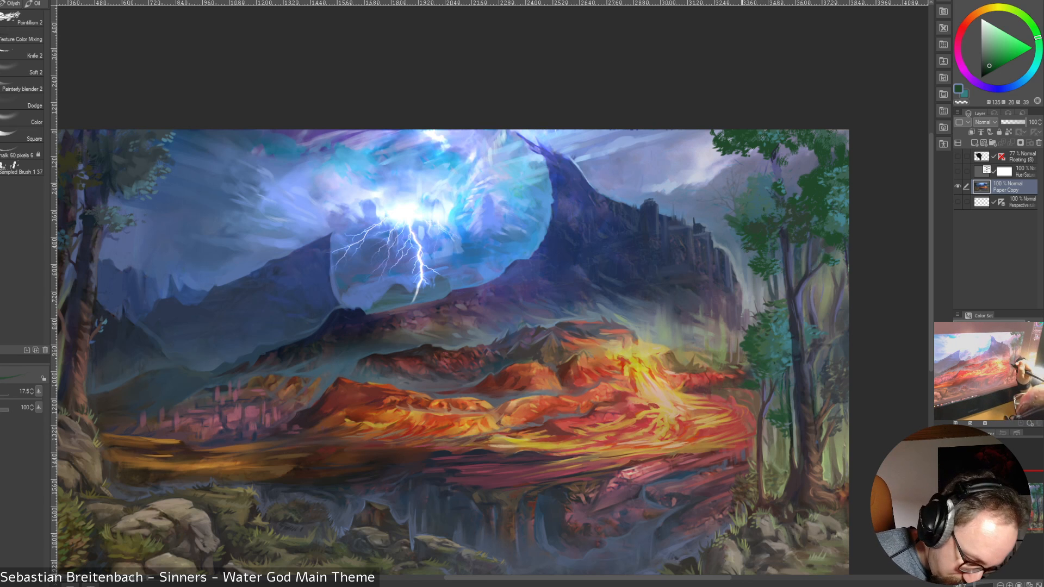
Paint leaves at the lower edge of the slim tree's foliage against the lava with sampled muted brown and dark green
{"action": "left_click", "coordinate": [738, 384], "text": "alt"}
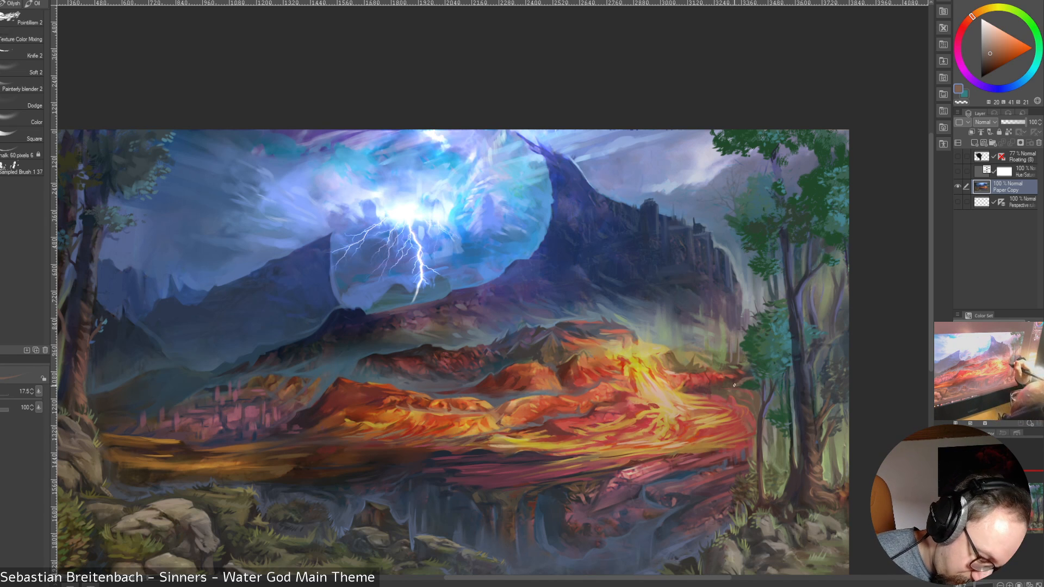
{"action": "left_click", "coordinate": [748, 385], "text": "alt"}
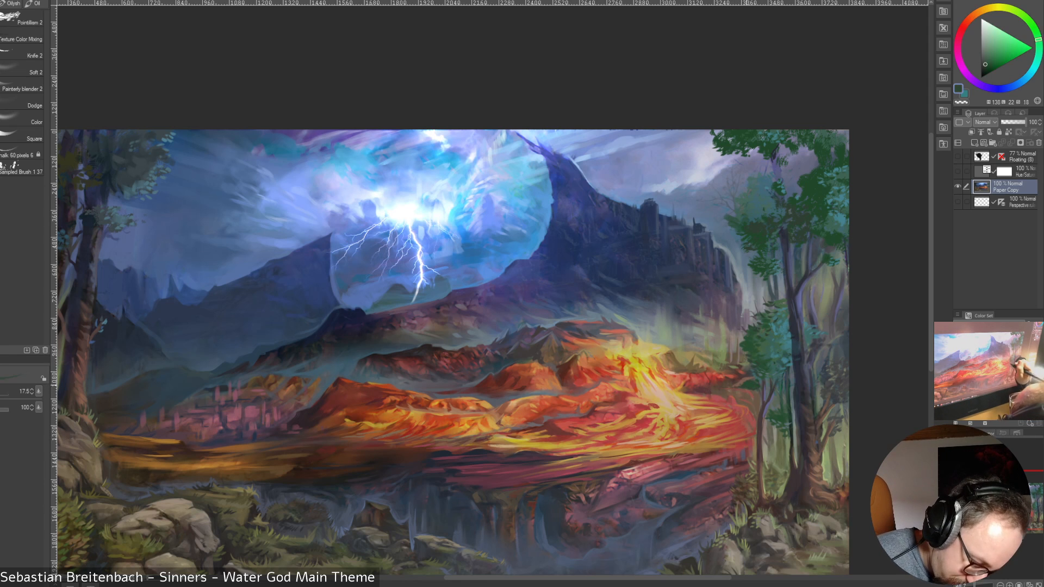
{"action": "left_click", "coordinate": [741, 383], "text": "alt"}
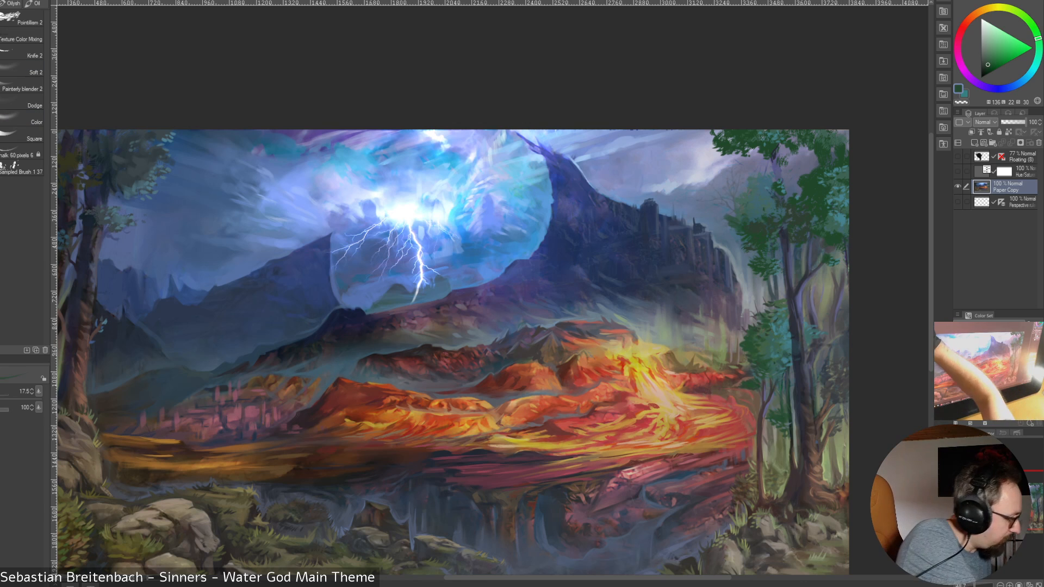
Switch to the Knife 2 brush and block the lava's far edge beside the slim tree with sampled muted brown, enlarging it to 60
{"action": "left_click", "coordinate": [24, 52]}
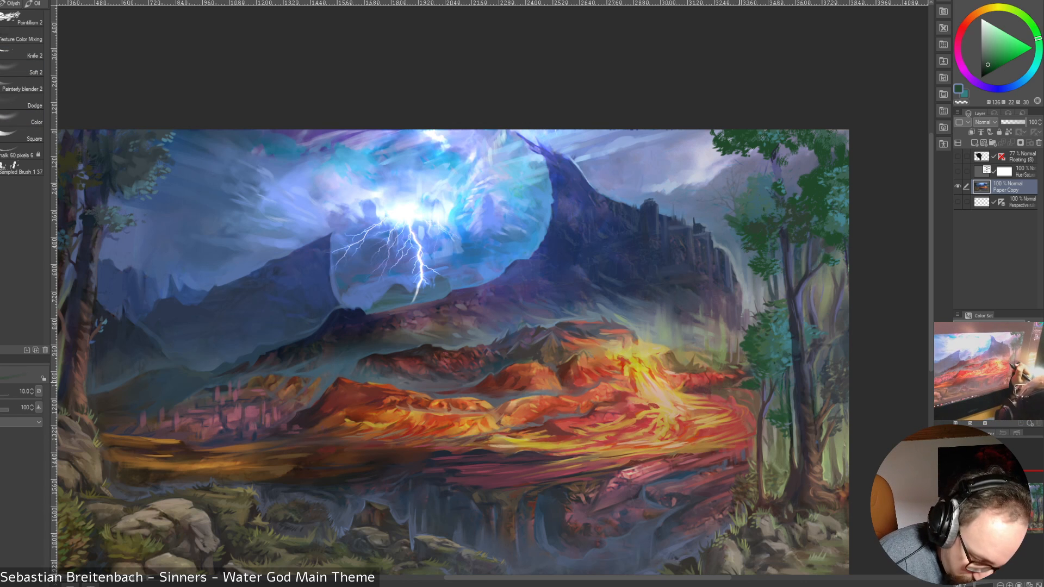
{"action": "left_click", "coordinate": [739, 382], "text": "alt"}
{"action": "key", "text": "bracketright"}
{"action": "key", "text": "bracketright"}
{"action": "key", "text": "bracketright"}
{"action": "key", "text": "bracketright"}
{"action": "key", "text": "bracketright"}
{"action": "key", "text": "bracketright"}
{"action": "left_click_drag", "start_coordinate": [739, 381], "coordinate": [730, 386]}
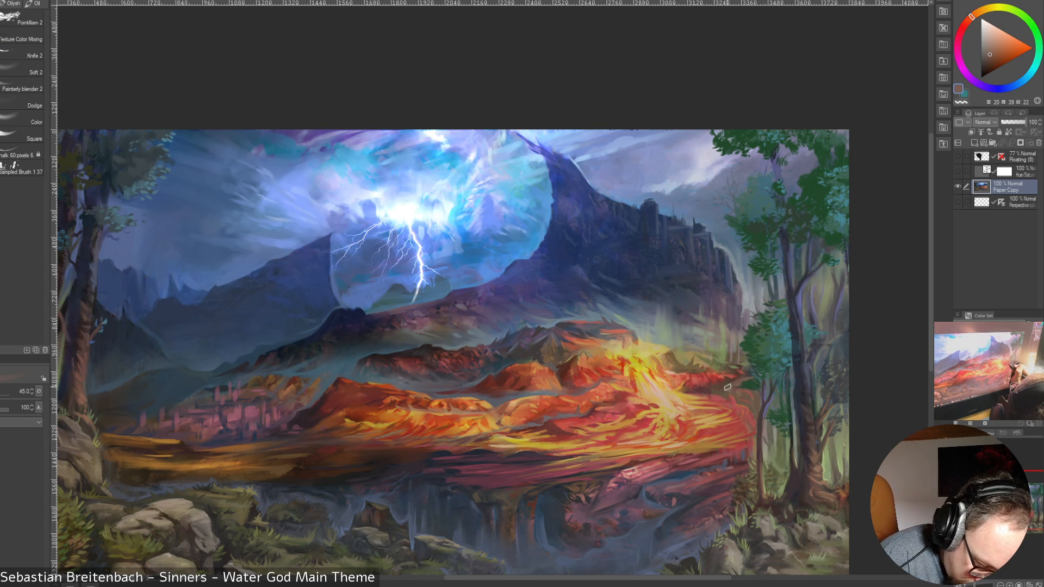
{"action": "key", "text": "bracketright"}
{"action": "key", "text": "bracketright"}
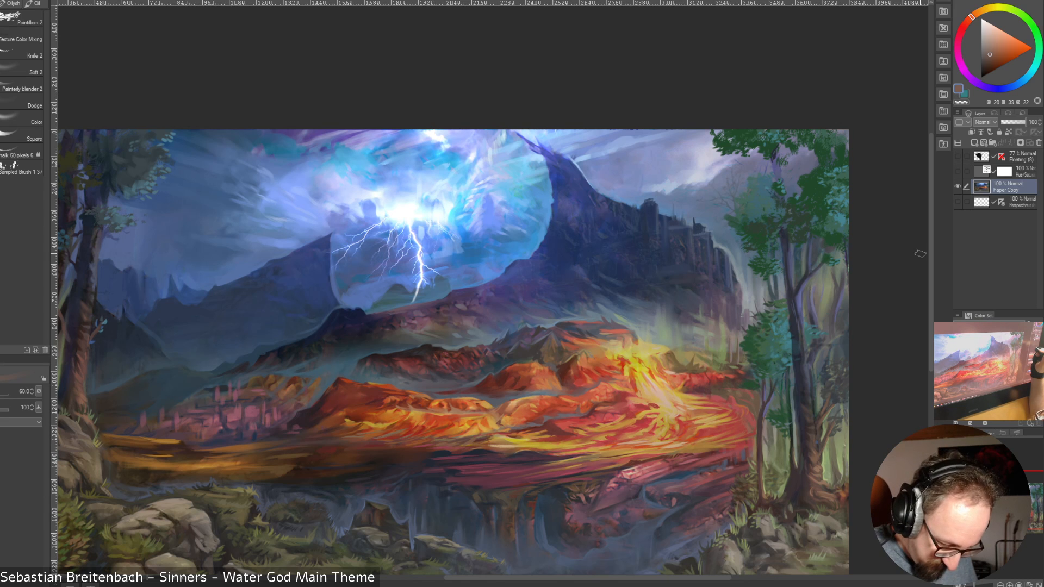
Paint dark green foliage beside the slim tree over the lava edge with the Knife 2 brush, reducing it to size 25
{"action": "key", "text": "bracketleft"}
{"action": "key", "text": "bracketleft"}
{"action": "key", "text": "bracketleft"}
{"action": "key", "text": "bracketleft"}
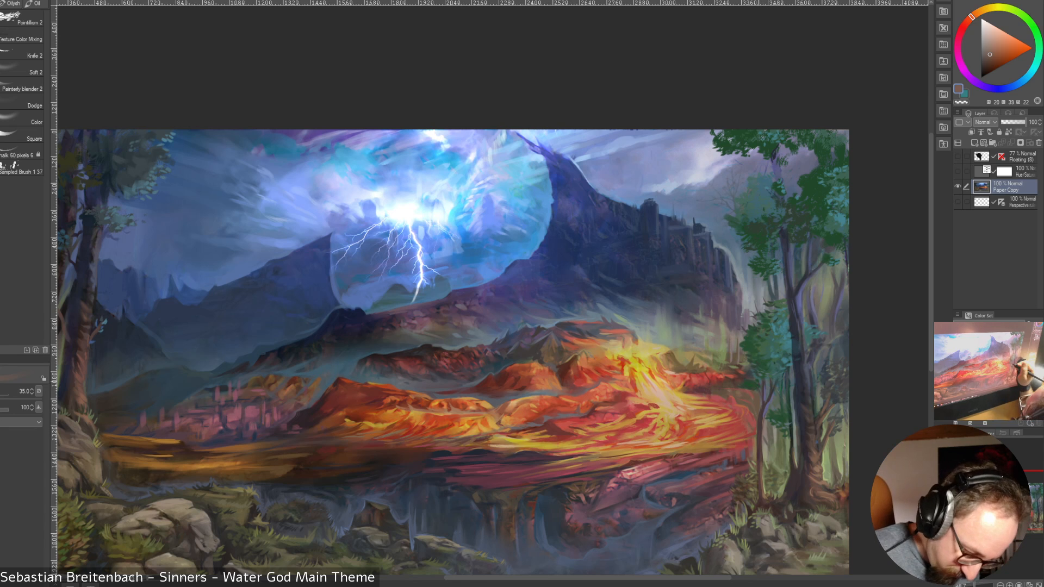
{"action": "left_click", "coordinate": [751, 383], "text": "alt"}
{"action": "mouse_move", "coordinate": [743, 396]}
{"action": "left_mouse_down"}
{"action": "mouse_move", "coordinate": [754, 390]}
{"action": "mouse_move", "coordinate": [741, 398]}
{"action": "left_mouse_up"}
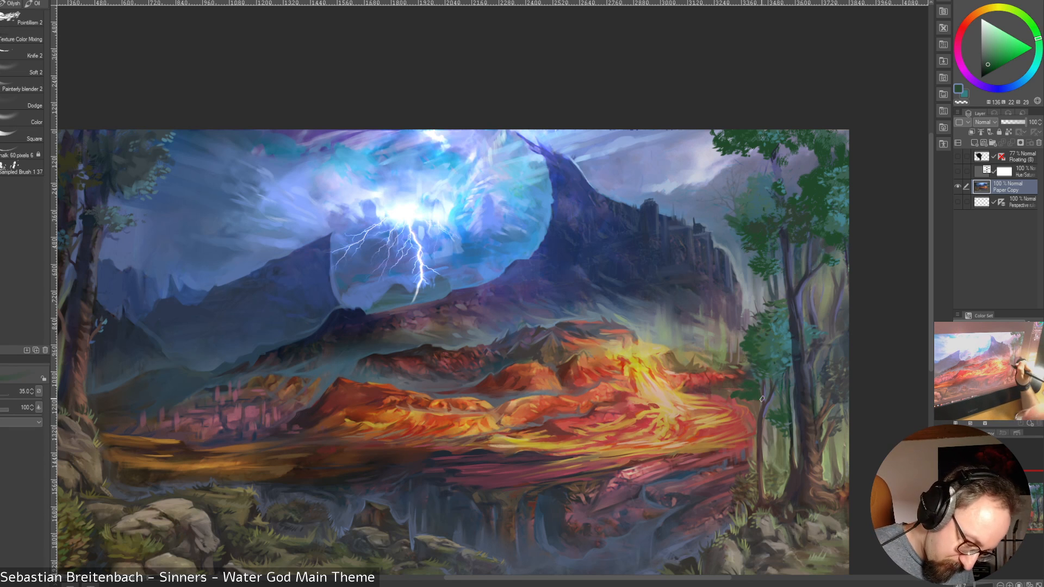
{"action": "key", "text": "bracketleft"}
{"action": "key", "text": "bracketleft"}
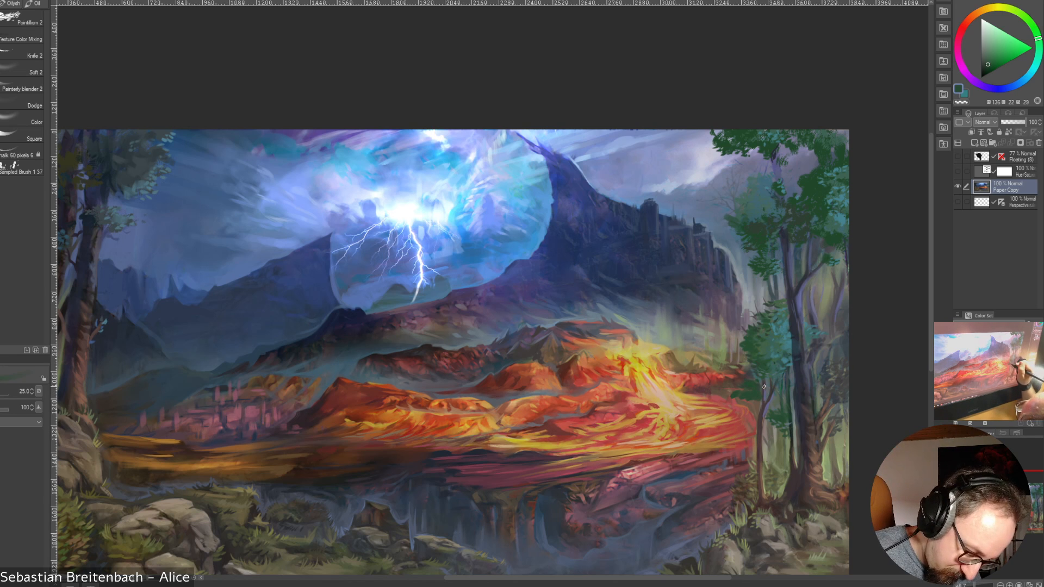
Deepen the slim tree's foliage with darker shades of green, varying the Knife 2 brush between size 30 and 17.5
{"action": "left_click", "coordinate": [987, 67]}
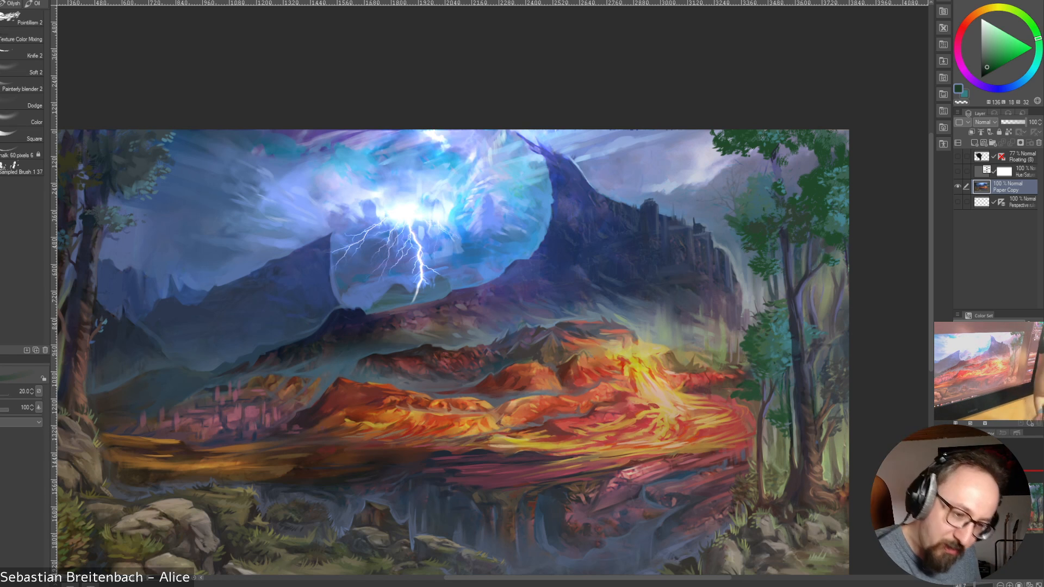
{"action": "left_click", "coordinate": [987, 70]}
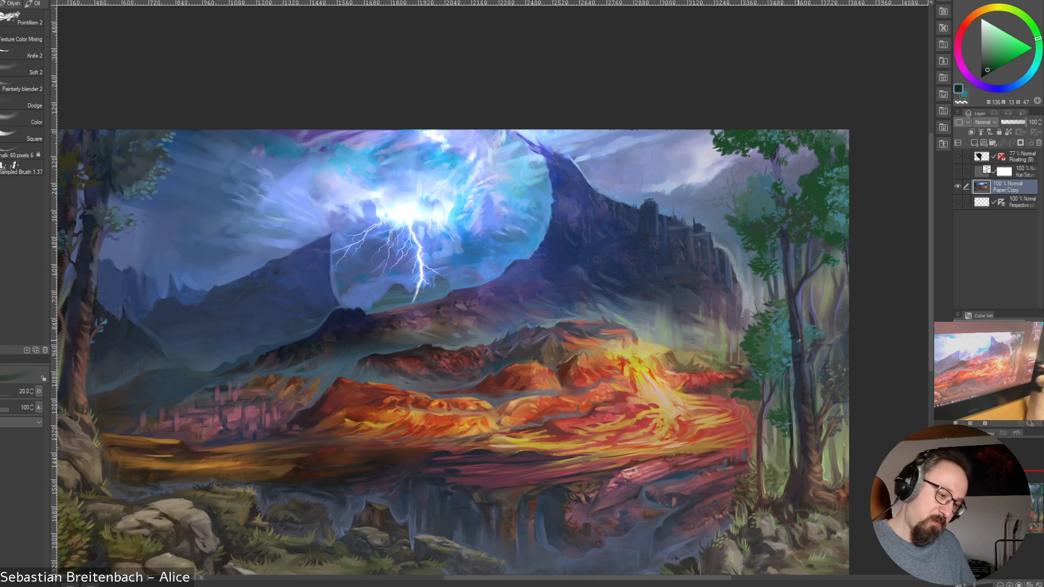
{"action": "key", "text": "bracketright"}
{"action": "key", "text": "bracketright"}
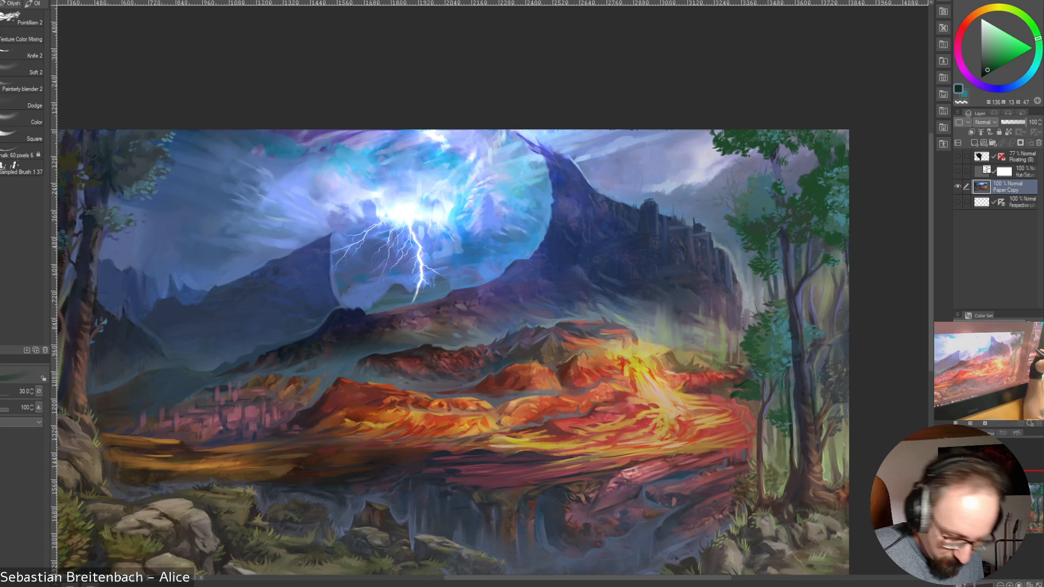
{"action": "key", "text": "bracketleft"}
{"action": "key", "text": "bracketleft"}
{"action": "key", "text": "bracketleft"}
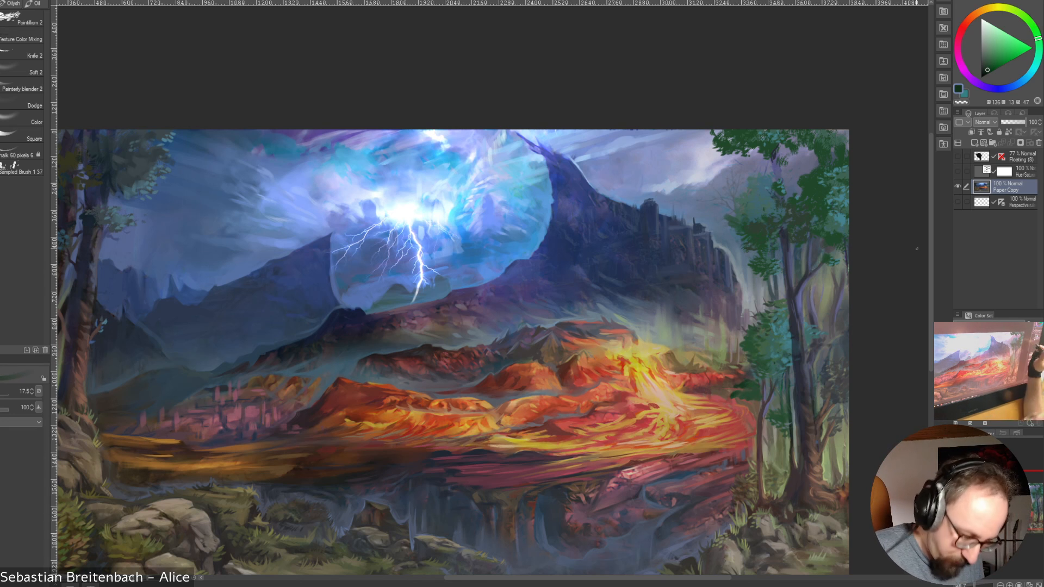
{"action": "key", "text": "bracketleft"}
{"action": "key", "text": "bracketleft"}
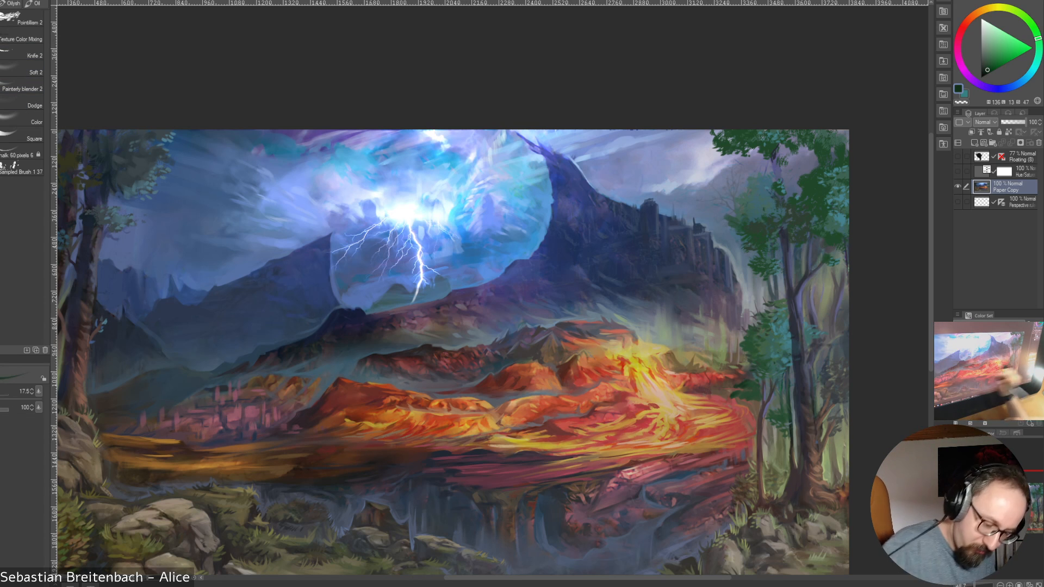
Return to the previous brush at size 30 and add sampled dark green leaves where the slim tree overlaps the lava
{"action": "key", "text": "]"}
{"action": "key", "text": "]"}
{"action": "key", "text": "]"}
{"action": "key", "text": "]"}
{"action": "key", "text": "]"}
{"action": "left_click", "coordinate": [737, 394], "text": "alt"}
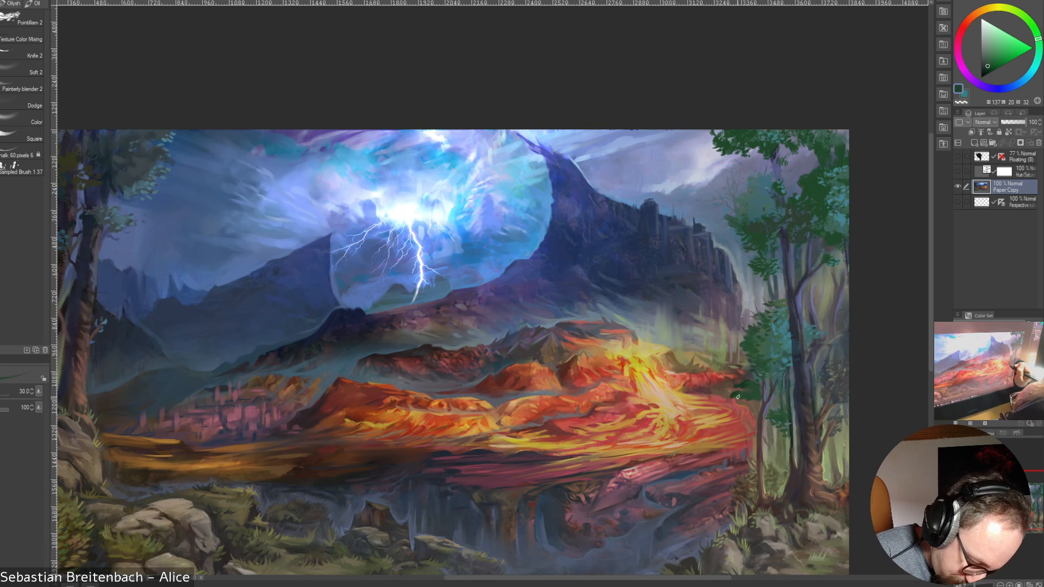
Reduce the brush size to 12.5 and add fine leaves to the slim tree's foliage with sampled dark greens and teal-blue
{"action": "key", "text": "["}
{"action": "key", "text": "["}
{"action": "key", "text": "["}
{"action": "key", "text": "["}
{"action": "key", "text": "["}
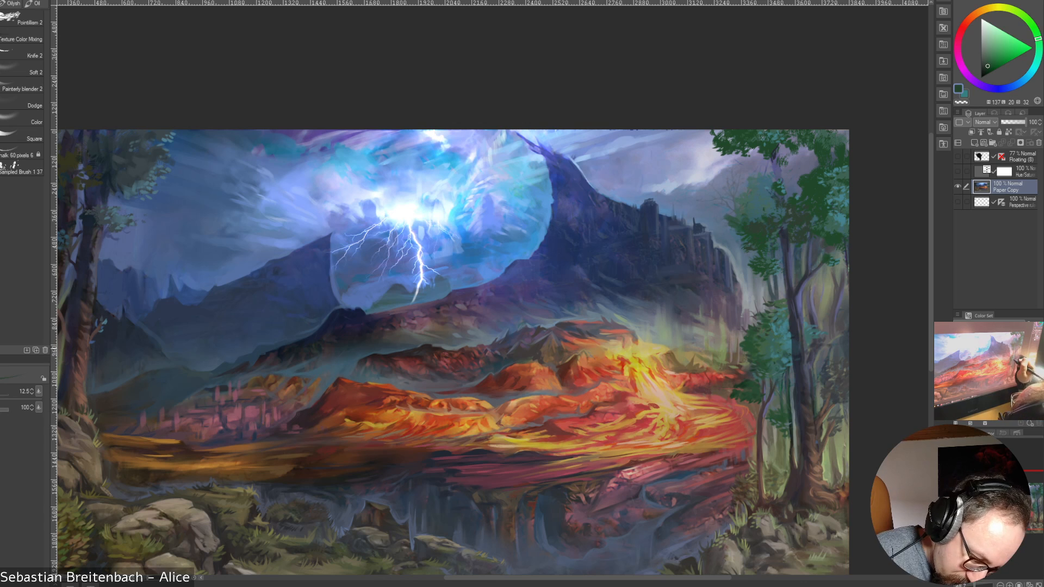
{"action": "left_click", "coordinate": [755, 391], "text": "alt"}
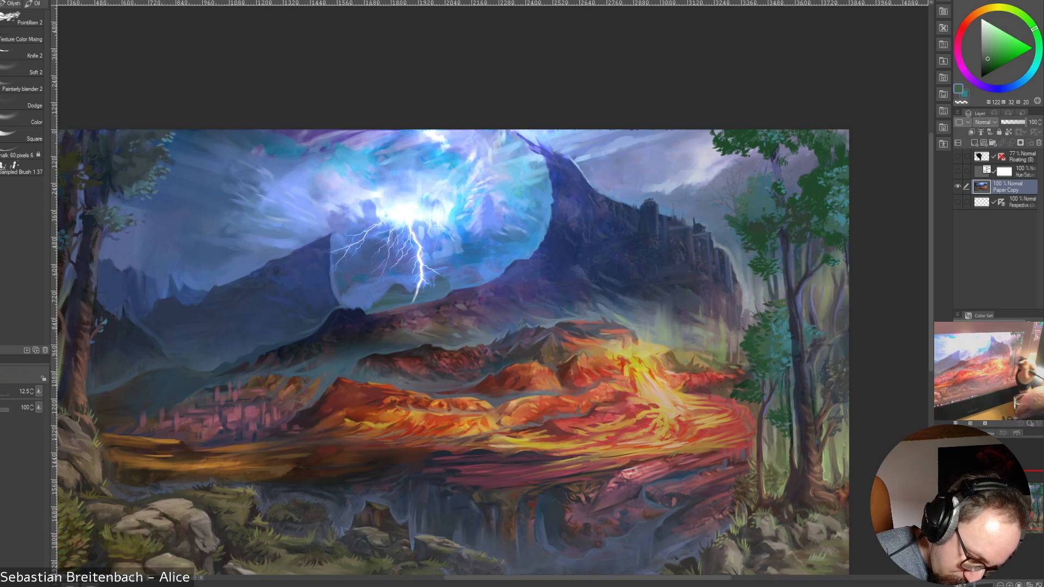
{"action": "left_click", "coordinate": [765, 365], "text": "alt"}
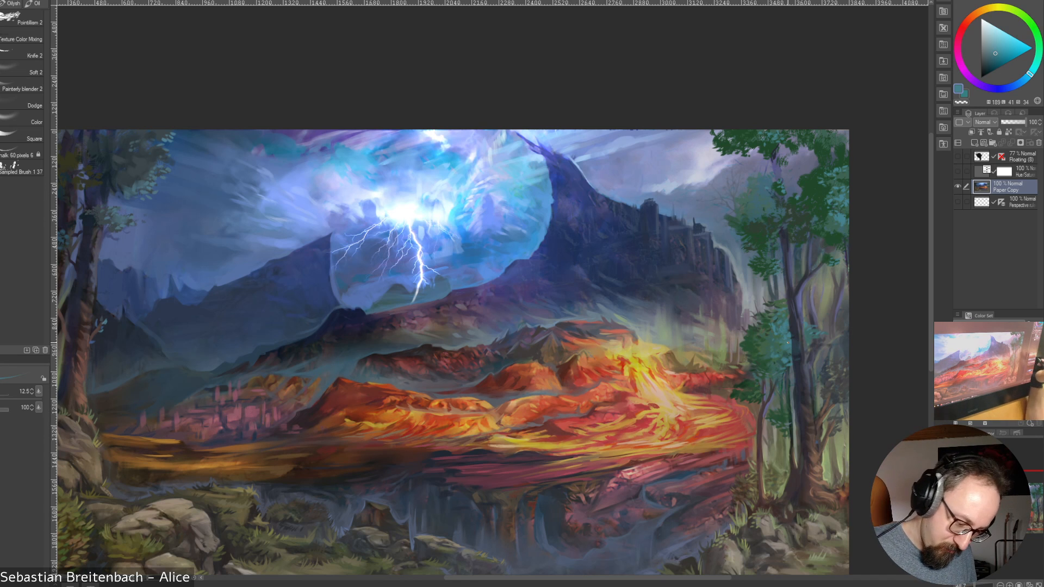
{"action": "left_click", "coordinate": [765, 349], "text": "alt"}
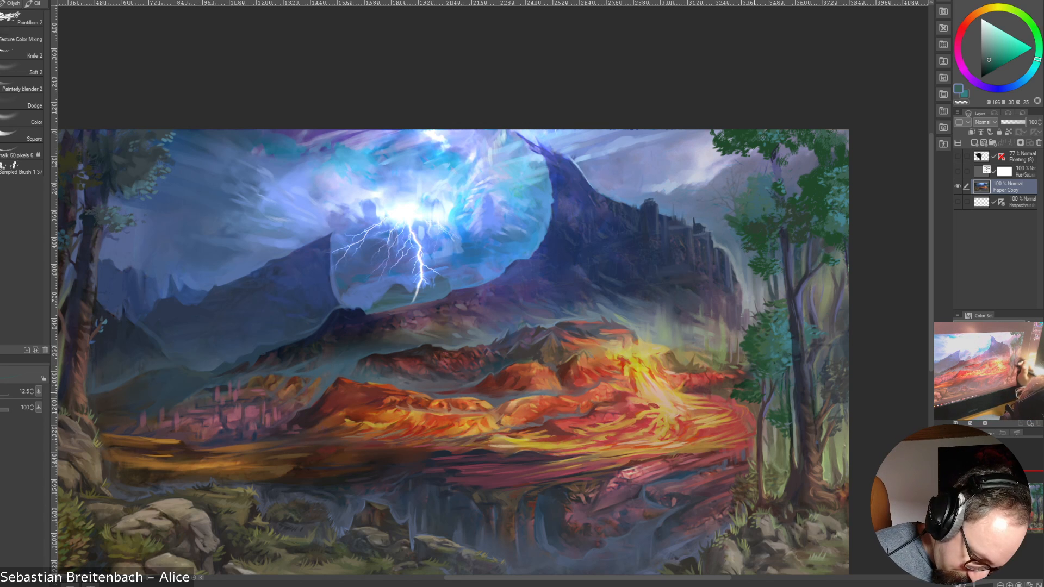
{"action": "left_click", "coordinate": [761, 388], "text": "alt"}
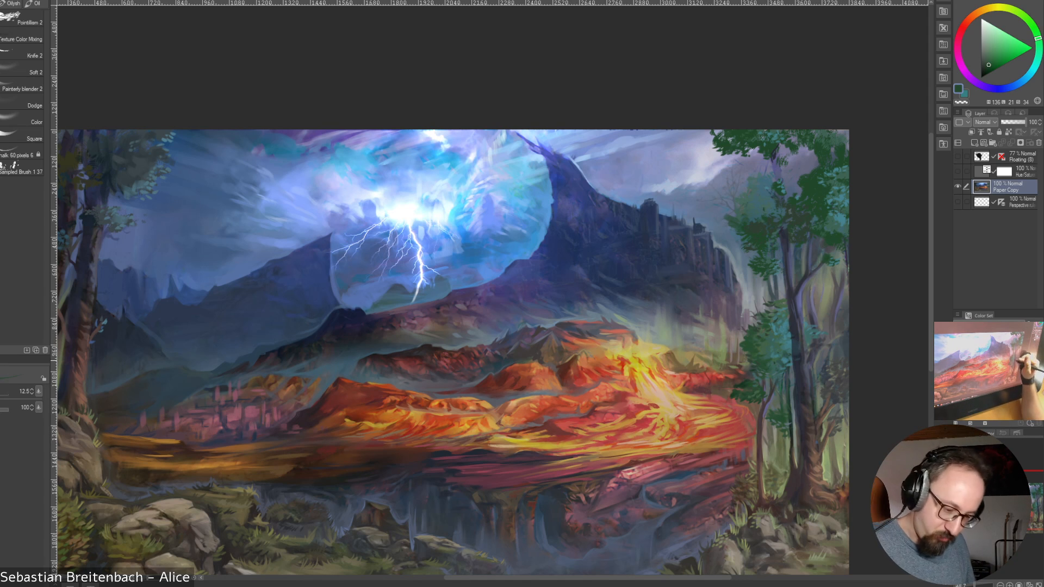
{"action": "left_click", "coordinate": [768, 348], "text": "alt"}
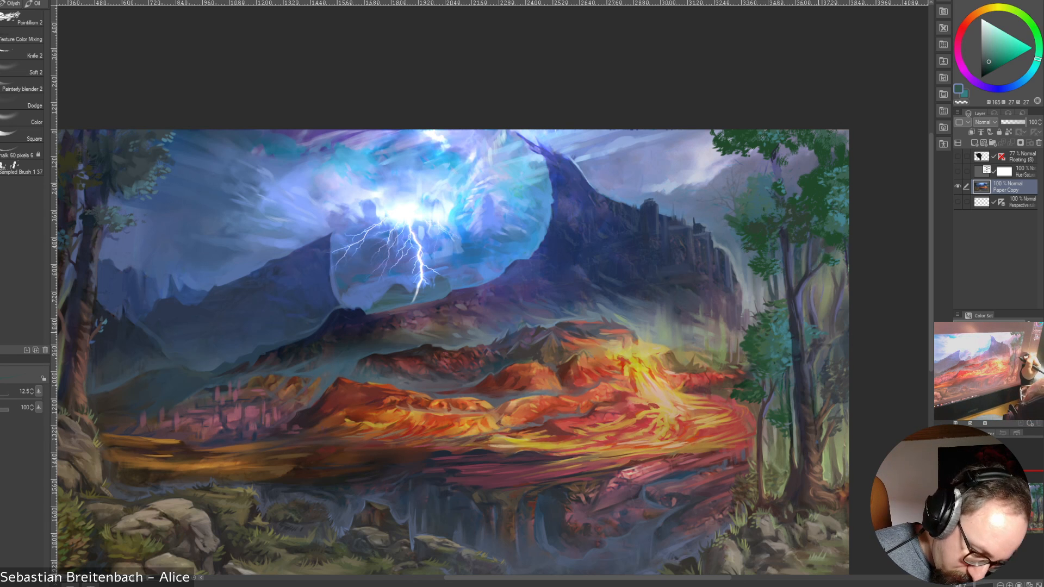
Refine the large trunk's edges and the slim tree's base with sampled blue, dark neutral and brown tones
{"action": "left_click", "coordinate": [813, 329], "text": "alt"}
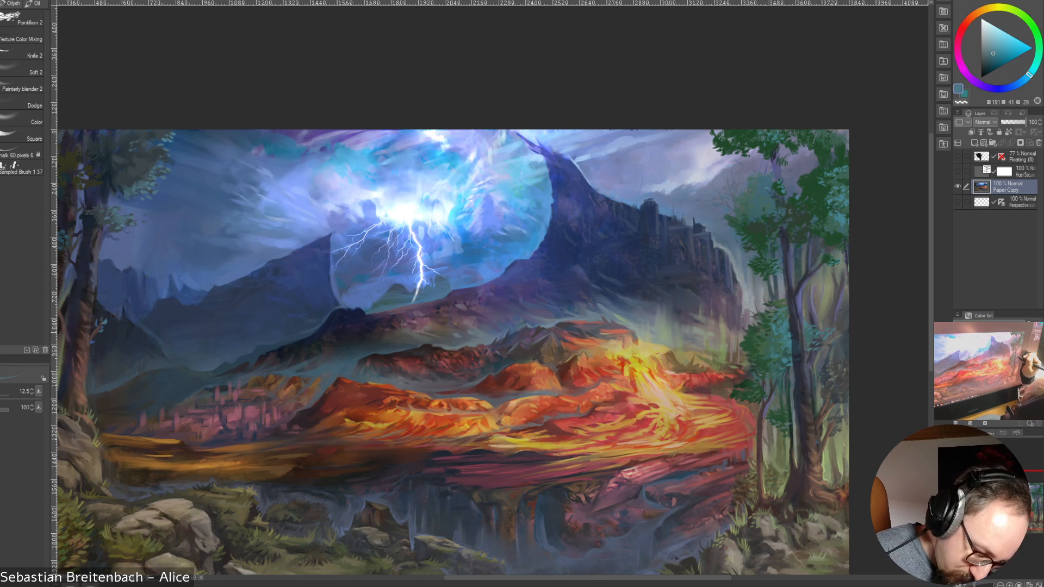
{"action": "left_click", "coordinate": [811, 323], "text": "alt"}
{"action": "left_click", "coordinate": [780, 380], "text": "alt"}
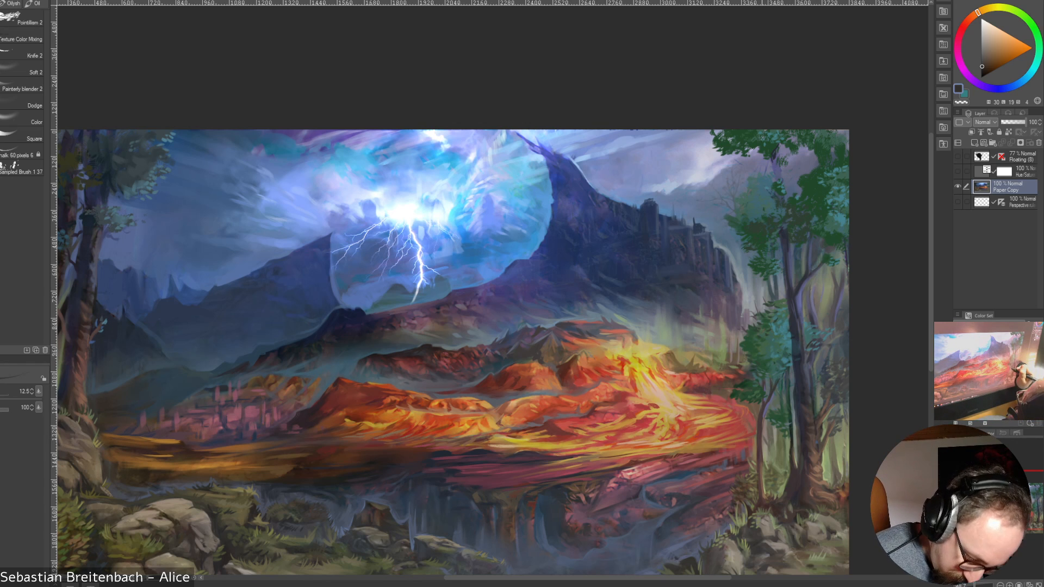
{"action": "left_click", "coordinate": [763, 489], "text": "alt"}
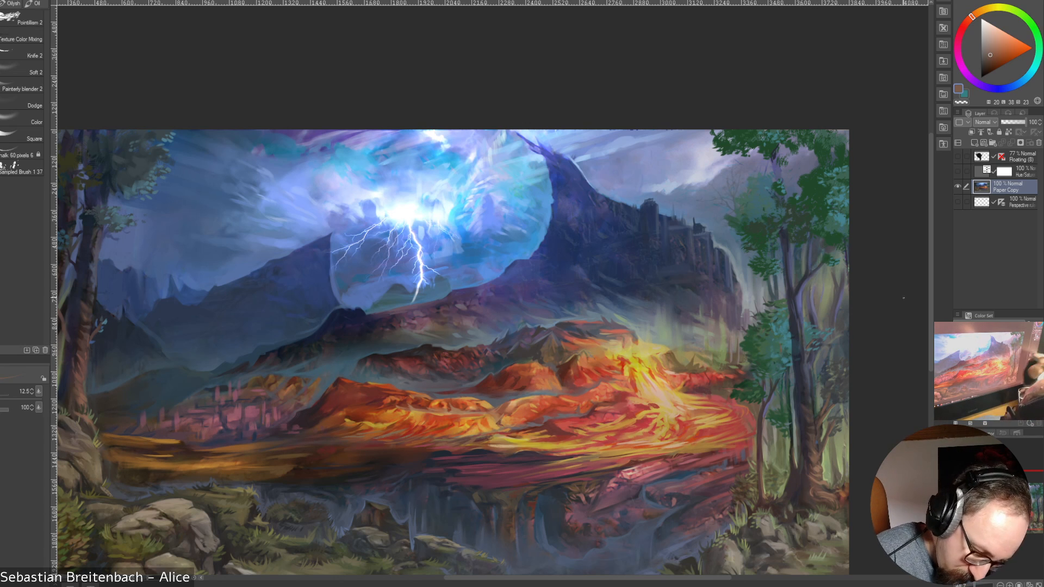
{"action": "left_click", "coordinate": [796, 348], "text": "alt"}
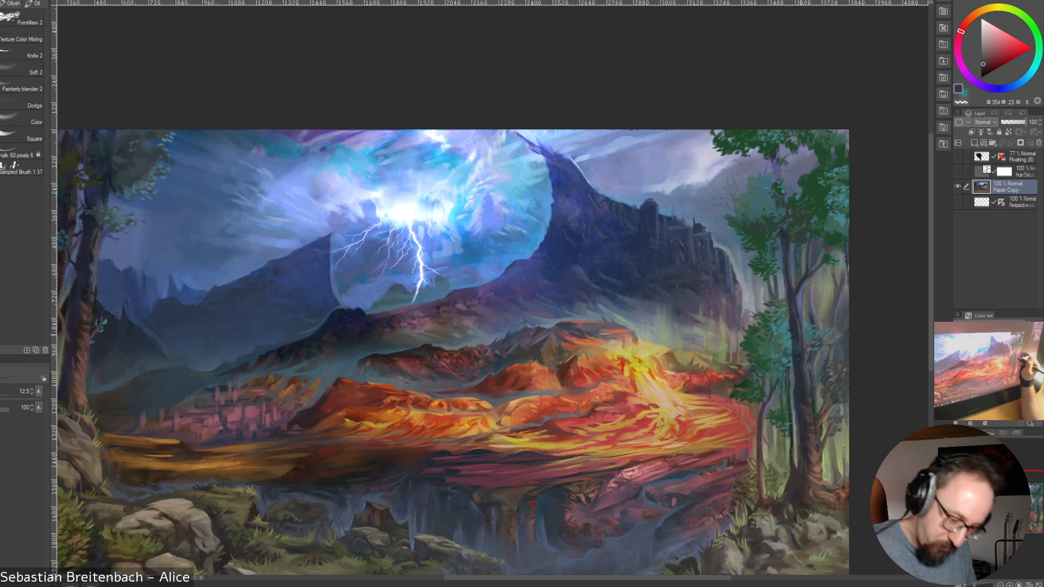
Add small touches of sampled blue, green and teal to the slim tree's foliage and the thin trunks beside the large trunk
{"action": "left_click", "coordinate": [813, 335], "text": "alt"}
{"action": "left_click", "coordinate": [812, 335], "text": "alt"}
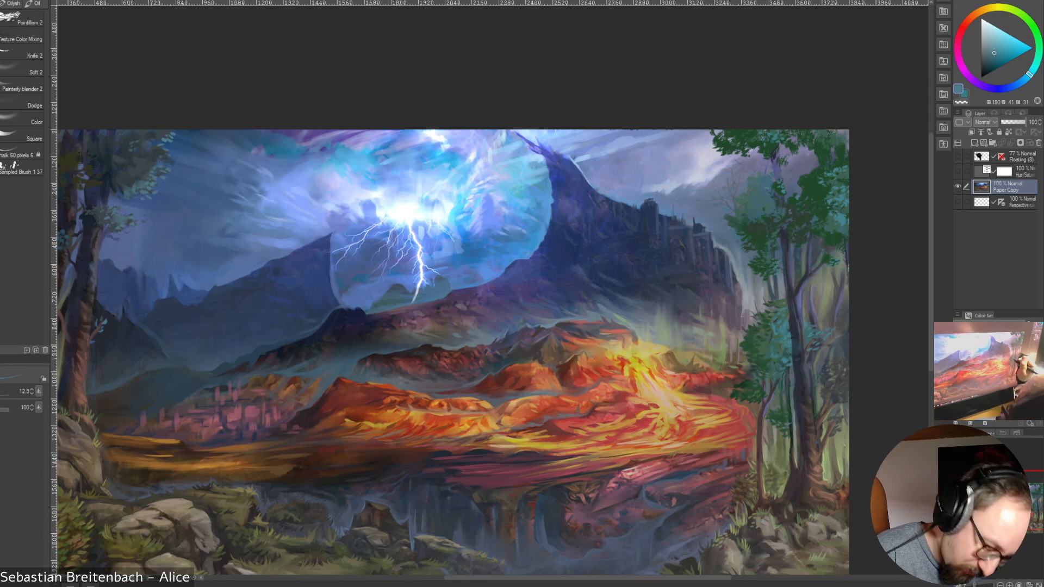
{"action": "left_click", "coordinate": [765, 348], "text": "alt"}
{"action": "left_click", "coordinate": [766, 348], "text": "alt"}
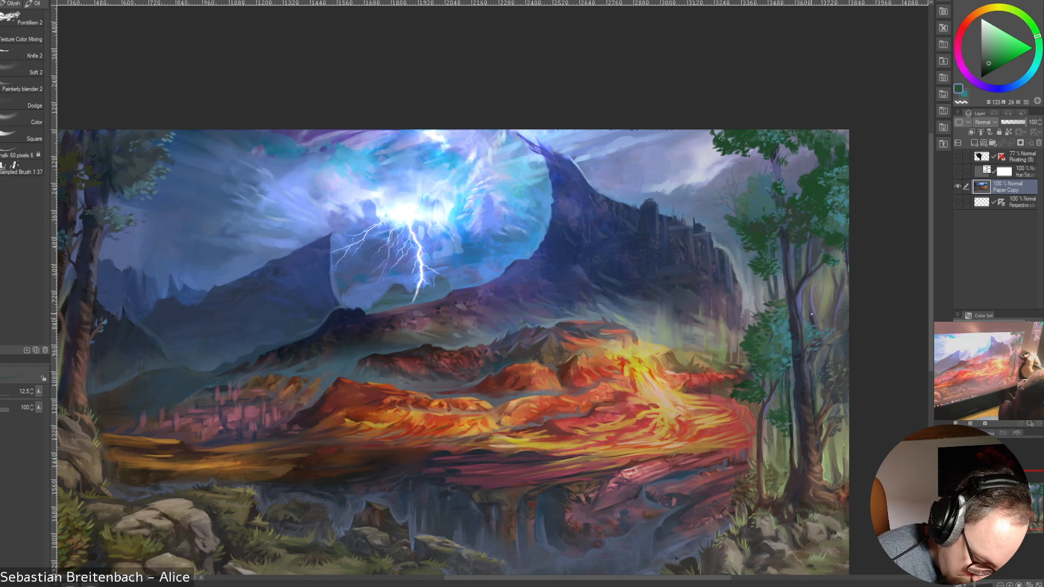
{"action": "left_click", "coordinate": [806, 321], "text": "alt"}
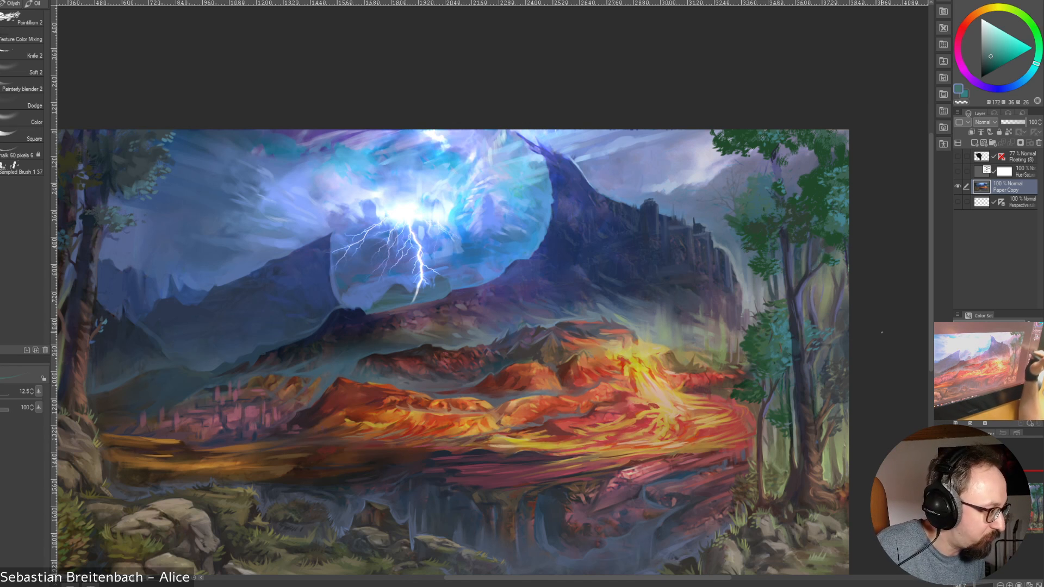
{"action": "left_click", "coordinate": [816, 325], "text": "alt"}
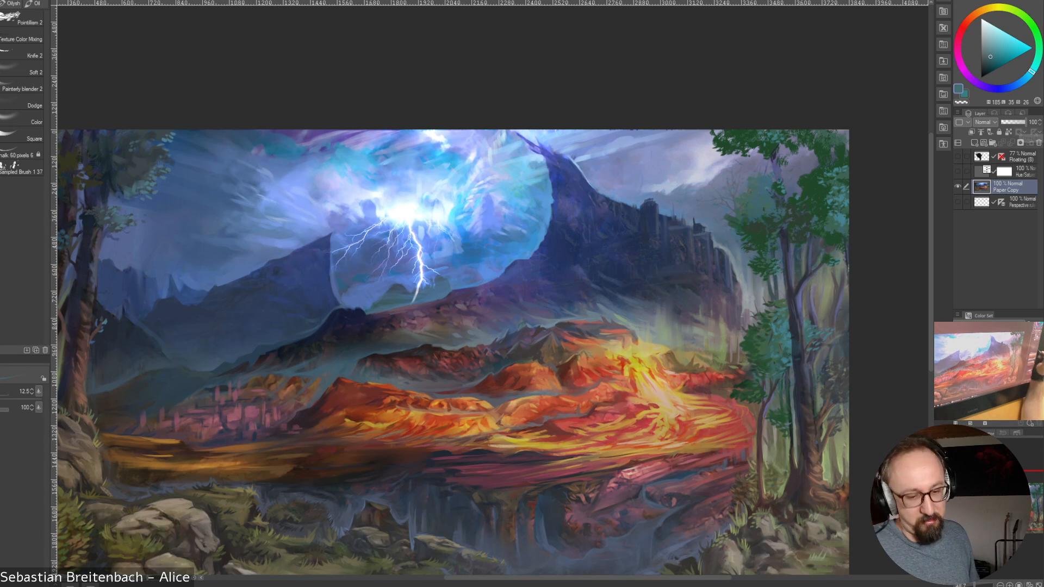
Work sampled grey, dark blue and olive into the mist at the grove's outer edge, switching to another brush at sizes 30 and 25
{"action": "left_click", "coordinate": [841, 380], "text": "alt"}
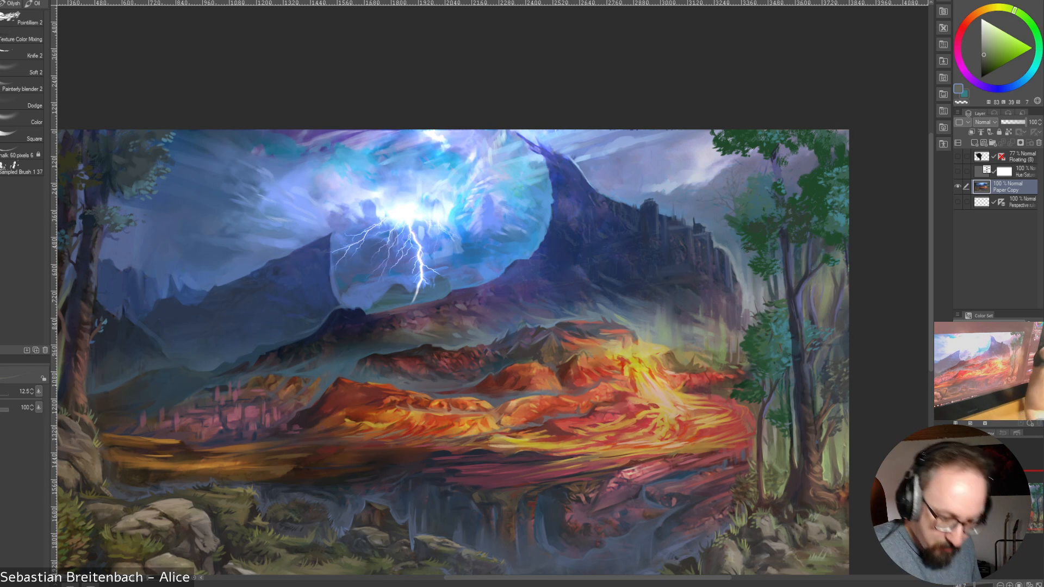
{"action": "left_click", "coordinate": [844, 356], "text": "alt"}
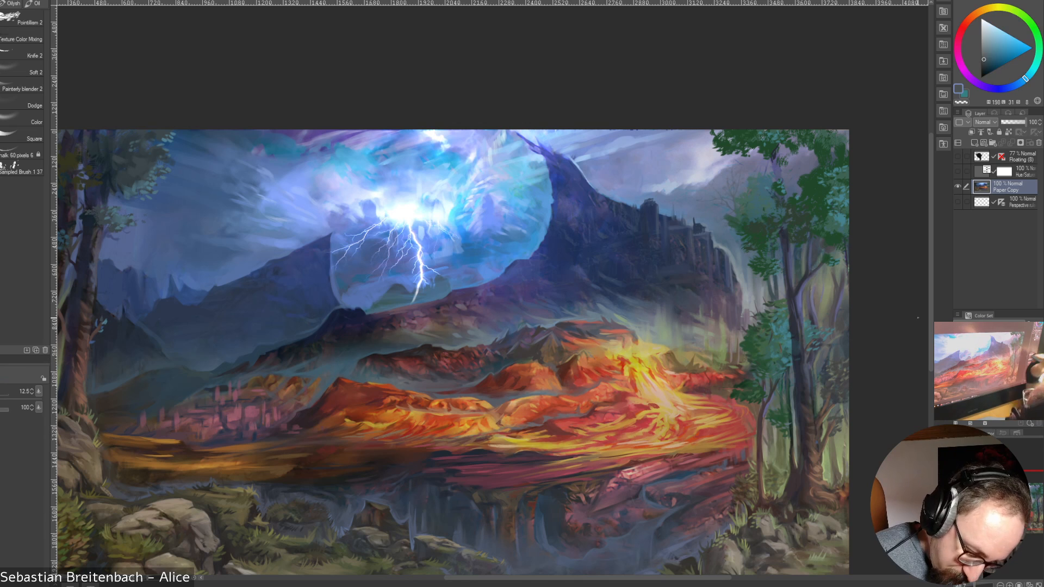
{"action": "left_click", "coordinate": [839, 403], "text": "alt"}
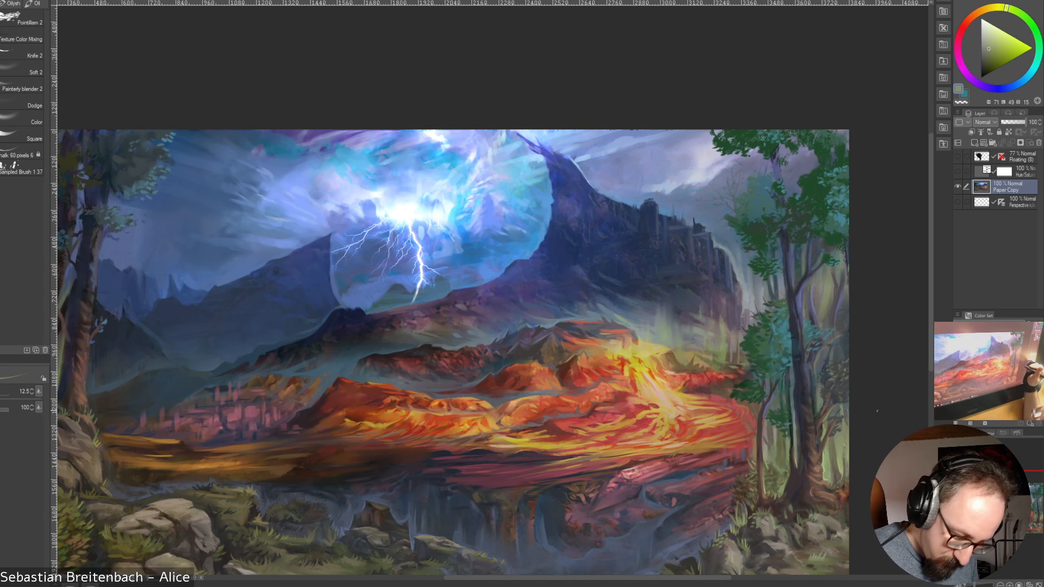
{"action": "left_click", "coordinate": [22, 19]}
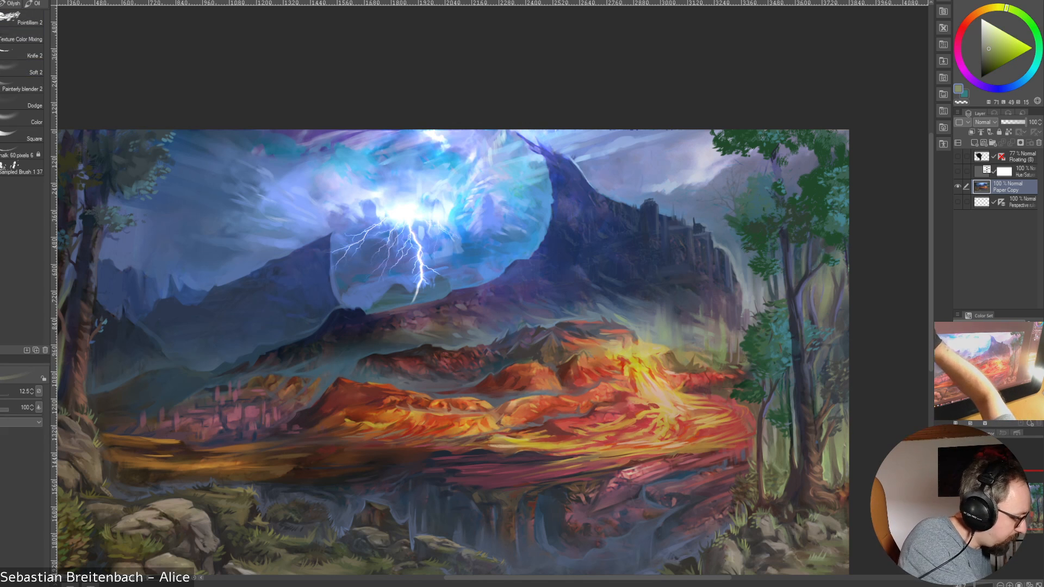
{"action": "key", "text": "]"}
{"action": "key", "text": "]"}
{"action": "key", "text": "]"}
{"action": "key", "text": "]"}
{"action": "key", "text": "]"}
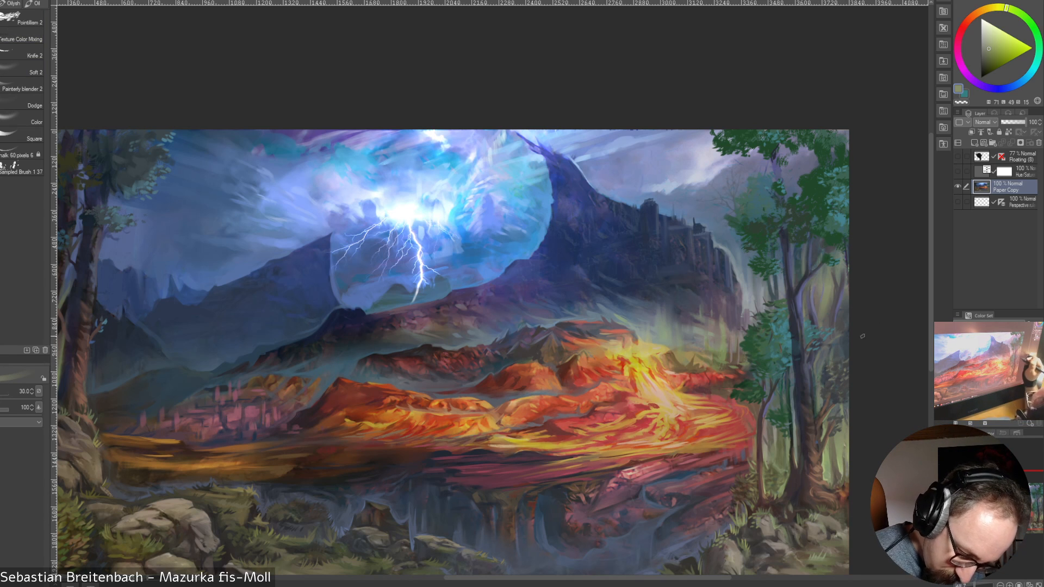
{"action": "key", "text": "bracketleft"}
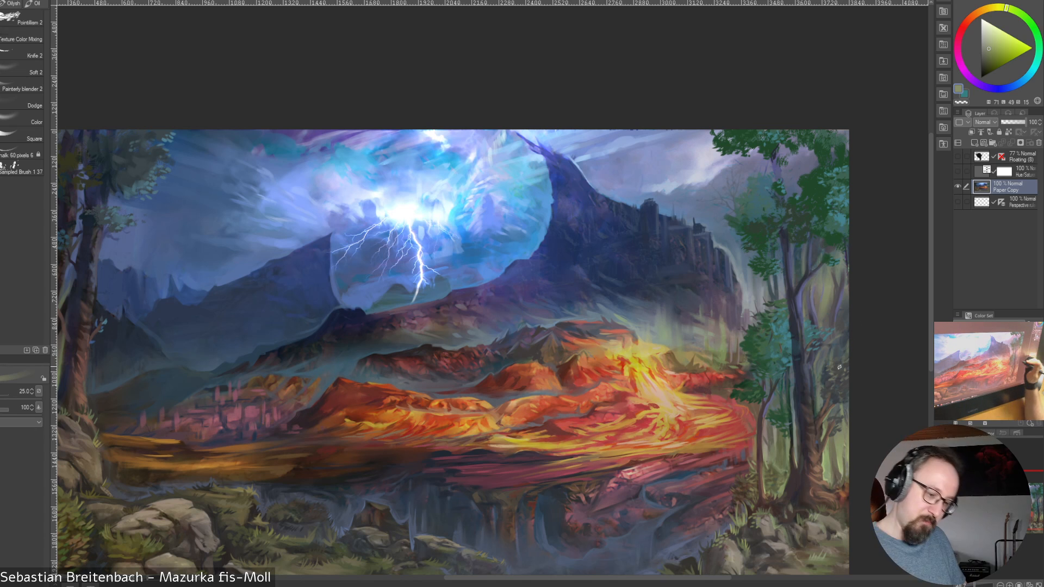
Paint dark slate-blue foliage masses at the grove's outer edge, varying the brush size between 20 and 45 and ending at 25
{"action": "left_click", "coordinate": [838, 367], "text": "alt"}
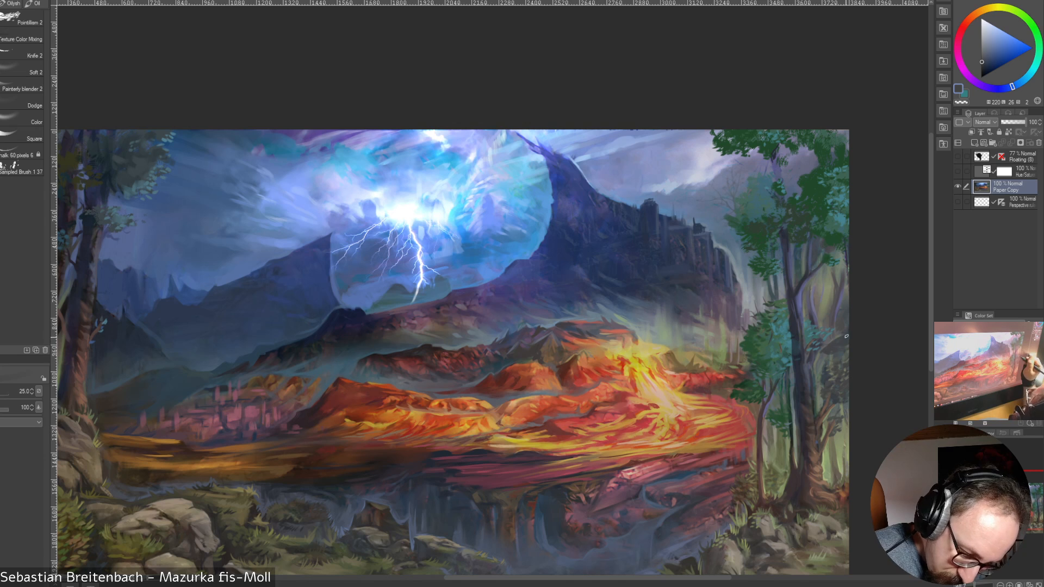
{"action": "key", "text": "bracketleft"}
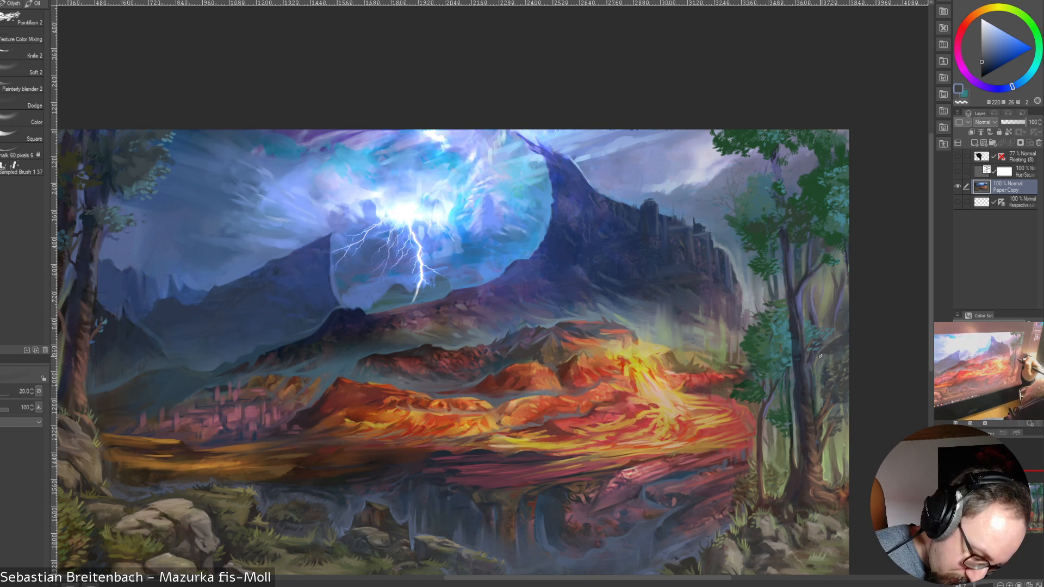
{"action": "key", "text": "bracketleft"}
{"action": "key", "text": "bracketright"}
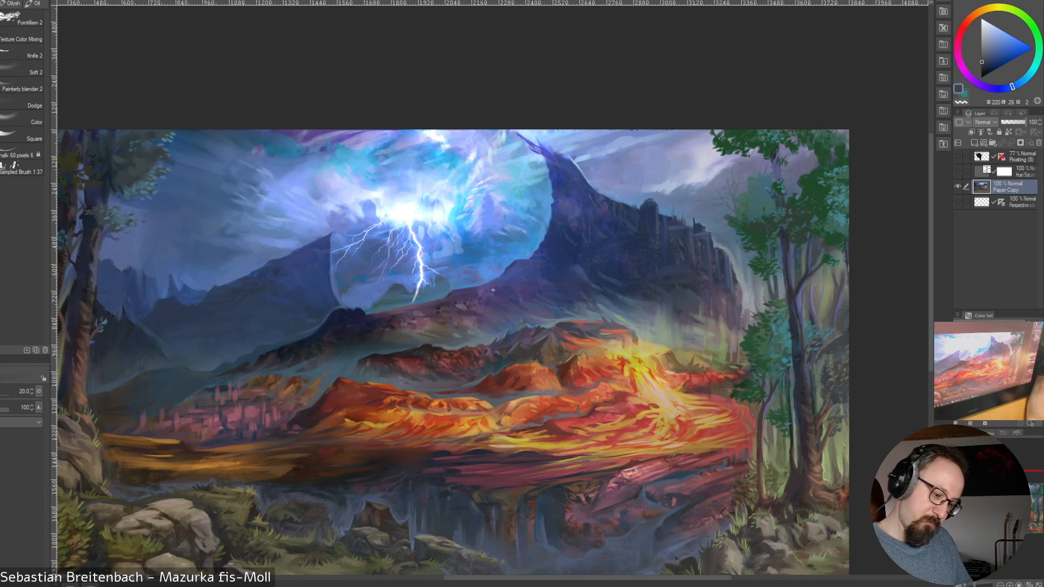
{"action": "key", "text": "bracketright"}
{"action": "key", "text": "bracketright"}
{"action": "key", "text": "bracketright"}
{"action": "key", "text": "bracketright"}
{"action": "key", "text": "bracketright"}
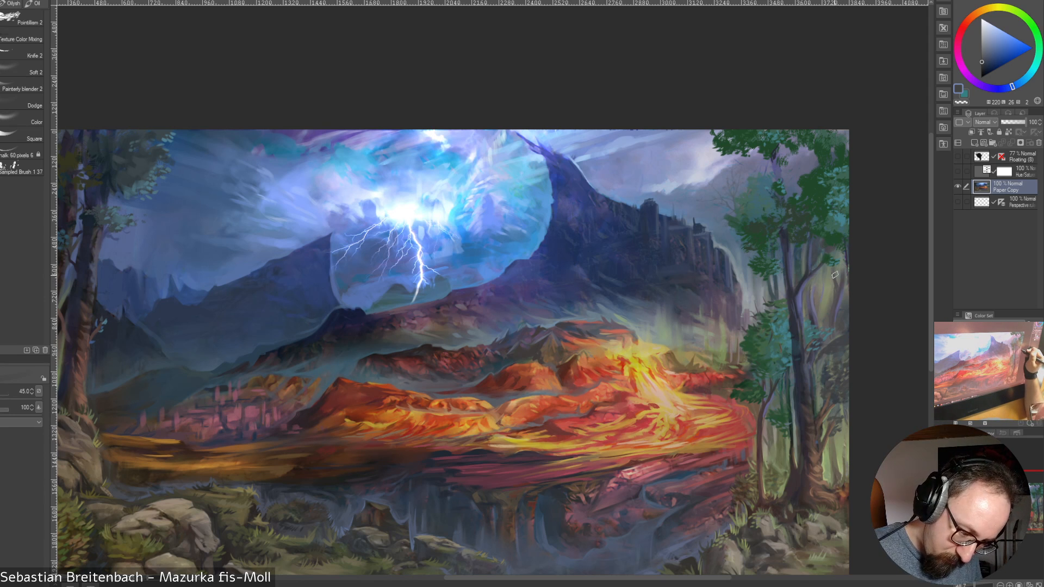
{"action": "left_click_drag", "start_coordinate": [836, 267], "coordinate": [823, 280]}
{"action": "key", "text": "bracketleft"}
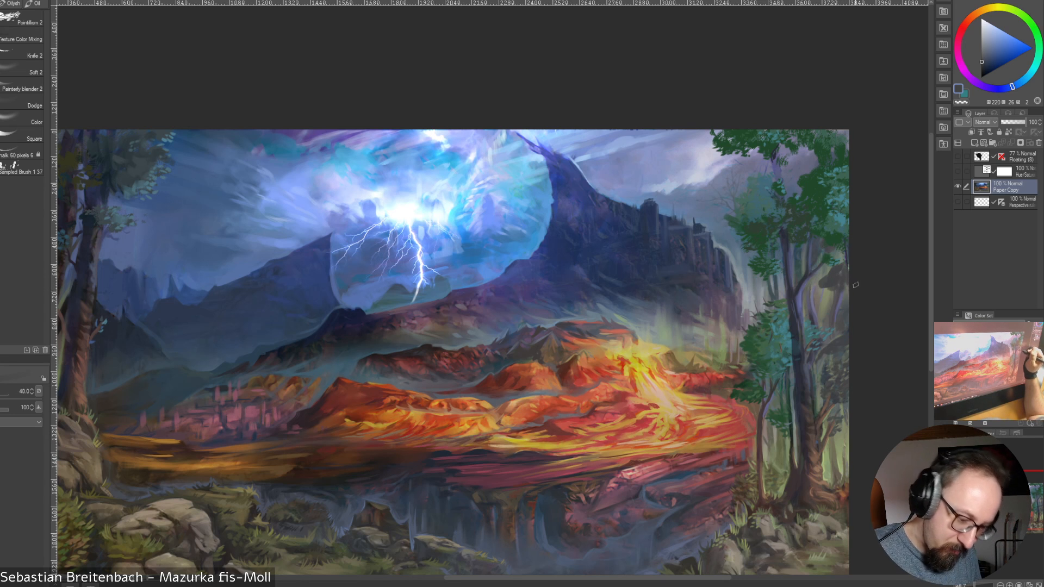
{"action": "key", "text": "bracketleft"}
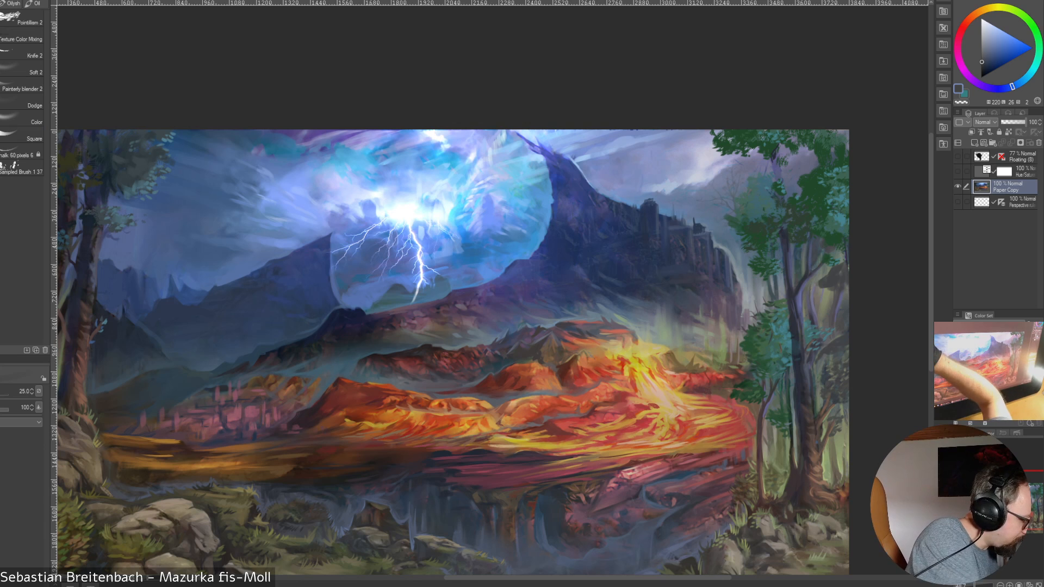
Return to the finer brush at size 9 and detail the outer dark foliage with sampled blue, slate and olive-grey
{"action": "left_click", "coordinate": [2, 146]}
{"action": "key", "text": "bracketleft"}
{"action": "key", "text": "bracketleft"}
{"action": "key", "text": "bracketleft"}
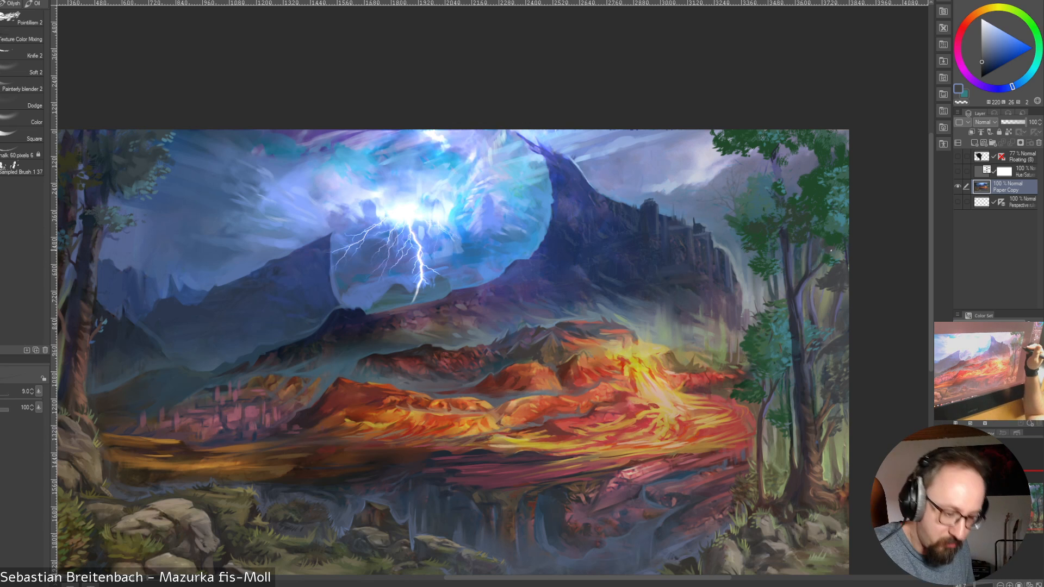
{"action": "left_click", "coordinate": [828, 243], "text": "alt"}
{"action": "left_click", "coordinate": [837, 262], "text": "alt"}
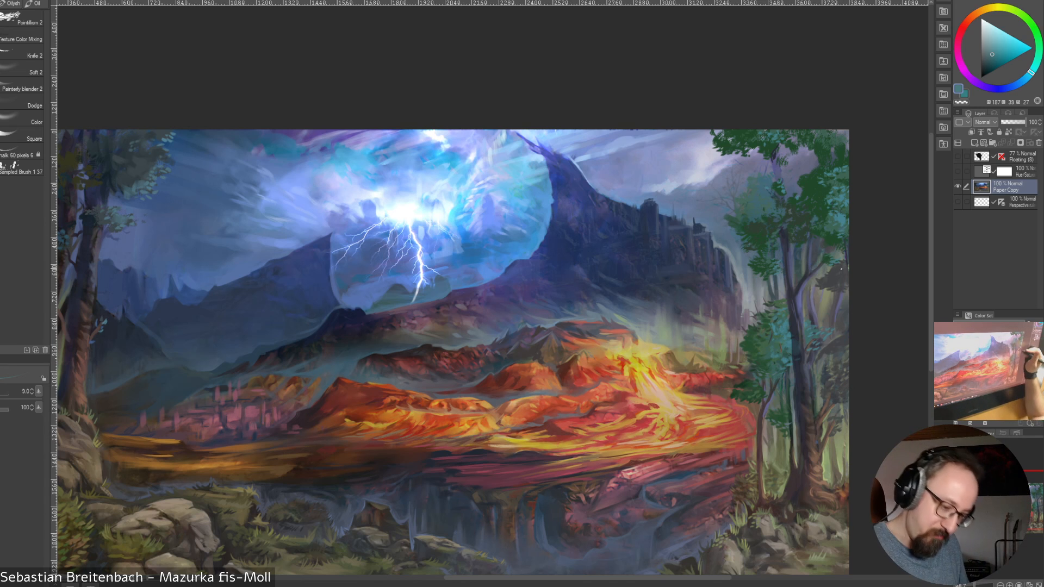
{"action": "left_click", "coordinate": [830, 270], "text": "alt"}
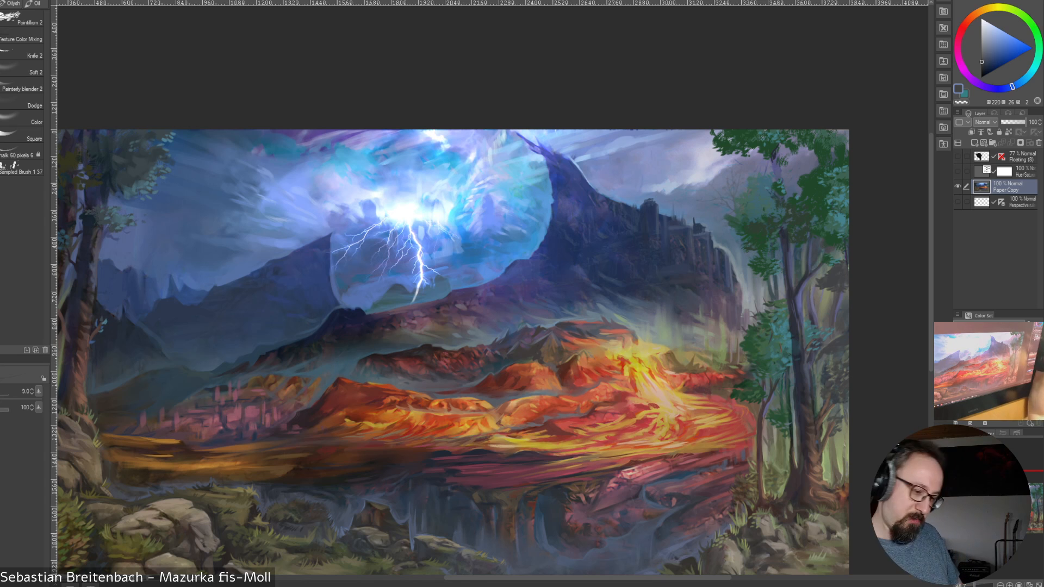
{"action": "left_click", "coordinate": [847, 267], "text": "alt"}
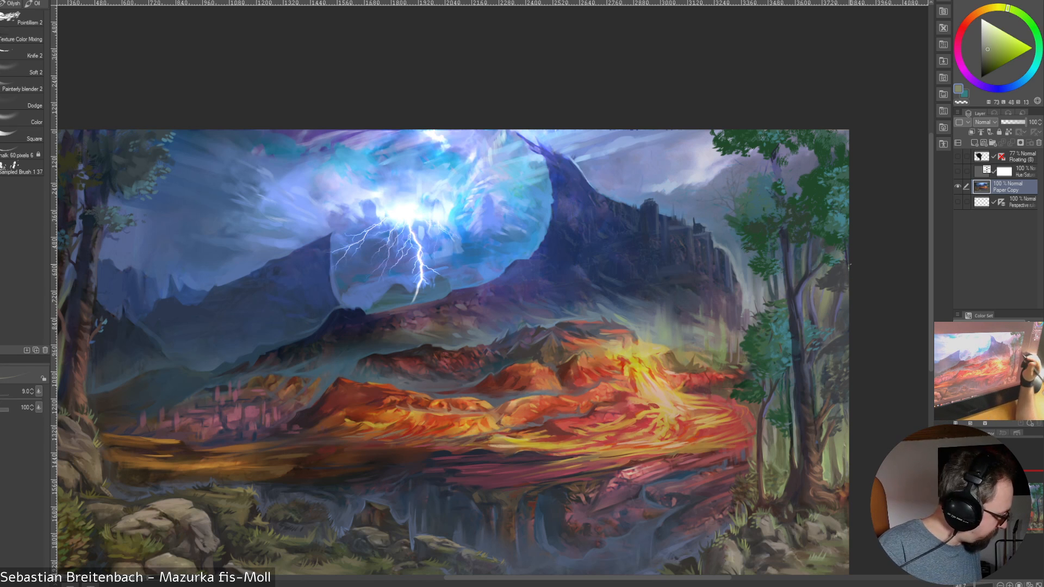
Switch to the broader brush at size 20 and blend sampled olive-grey and muted purple between the thin trunks below the outer foliage
{"action": "left_click", "coordinate": [3, 106]}
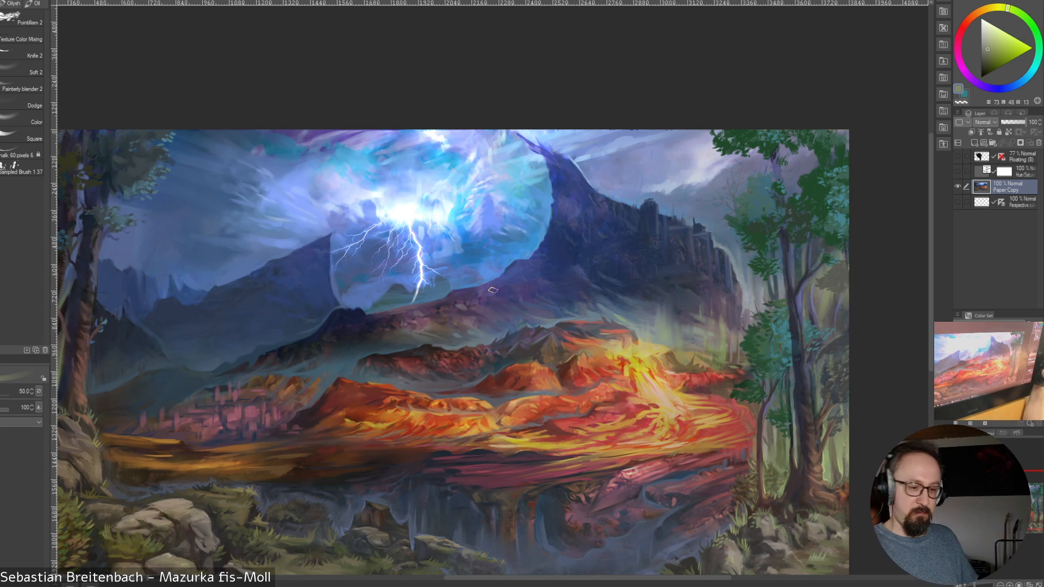
{"action": "key", "text": "bracketleft"}
{"action": "key", "text": "bracketleft"}
{"action": "key", "text": "bracketleft"}
{"action": "key", "text": "bracketleft"}
{"action": "key", "text": "bracketleft"}
{"action": "key", "text": "bracketleft"}
{"action": "key", "text": "bracketleft"}
{"action": "left_click", "coordinate": [837, 302], "text": "alt"}
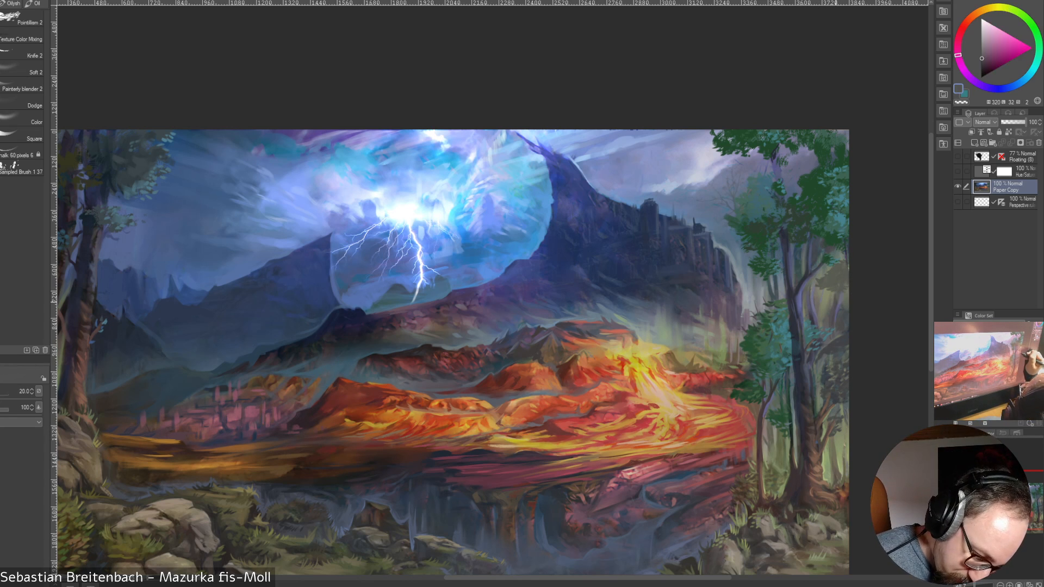
{"action": "left_click", "coordinate": [833, 302], "text": "alt"}
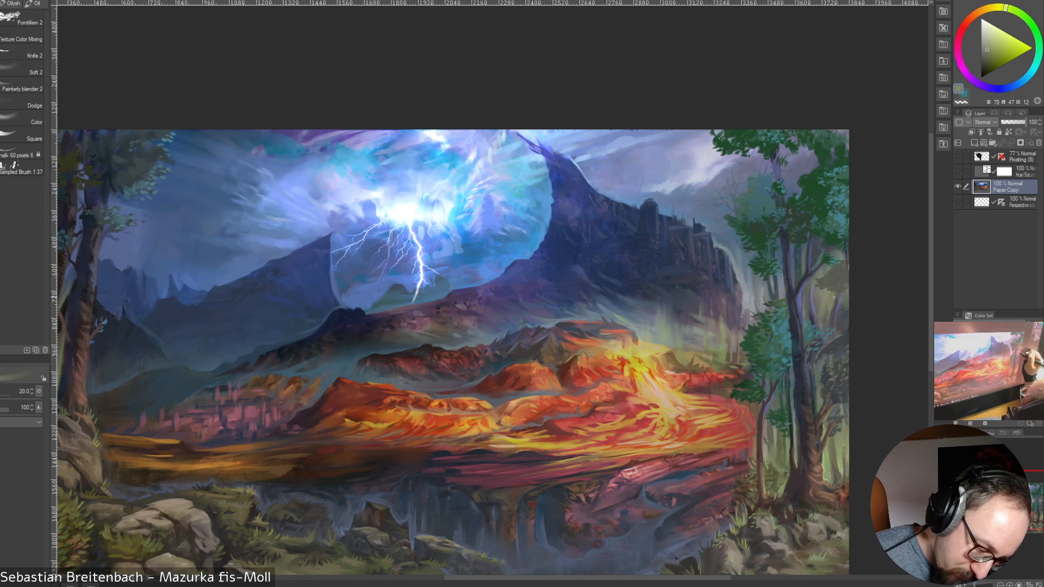
{"action": "left_click", "coordinate": [826, 311], "text": "alt"}
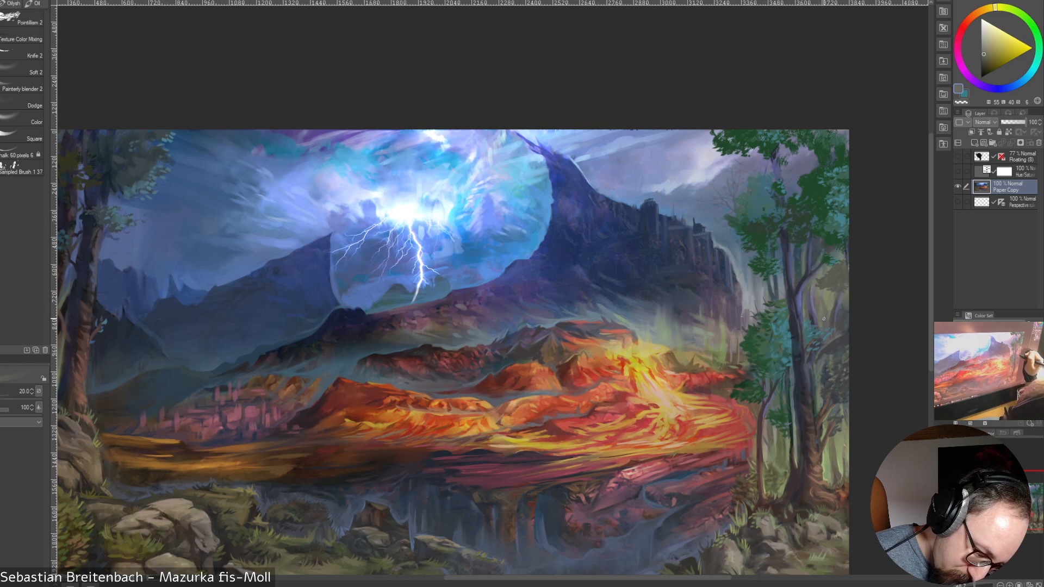
{"action": "left_click", "coordinate": [824, 314], "text": "alt"}
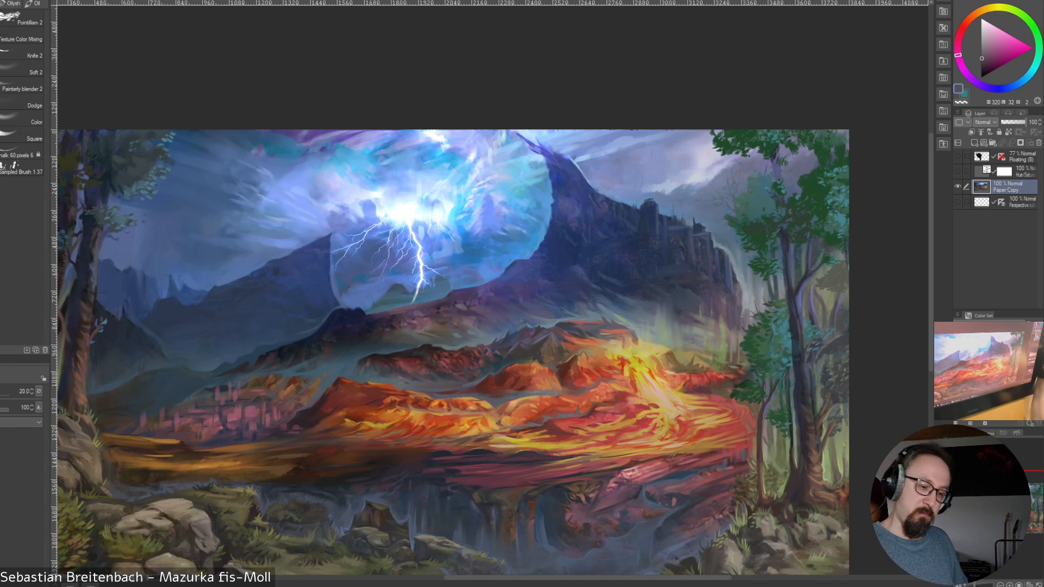
Blend sampled blue, olive and grey-green between the thin trunks at the right grove's outer edge, reducing the brush size to 17.5
{"action": "left_click", "coordinate": [832, 302], "text": "alt"}
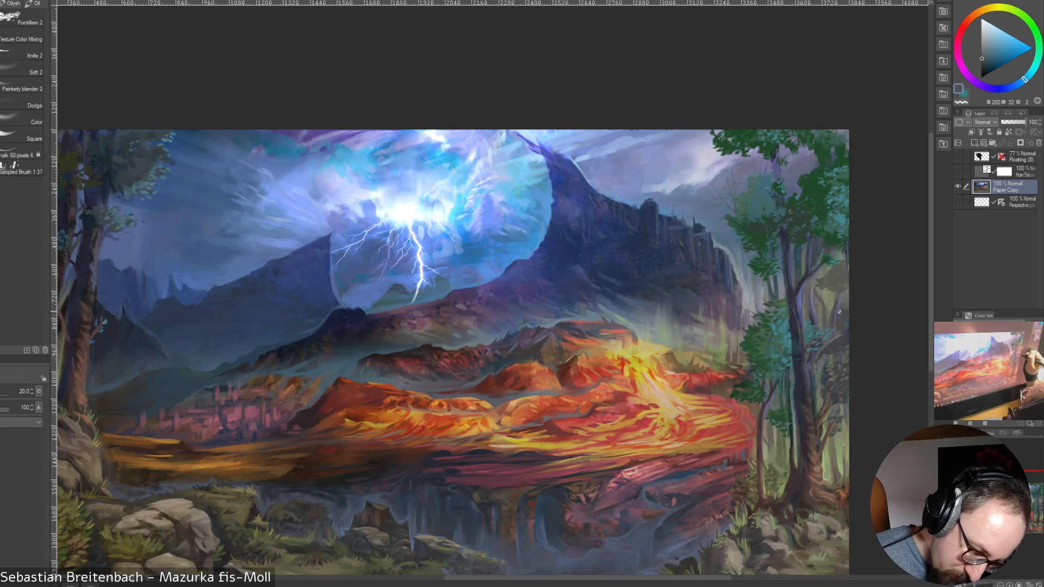
{"action": "left_click", "coordinate": [833, 280], "text": "alt"}
{"action": "key", "text": "bracketleft"}
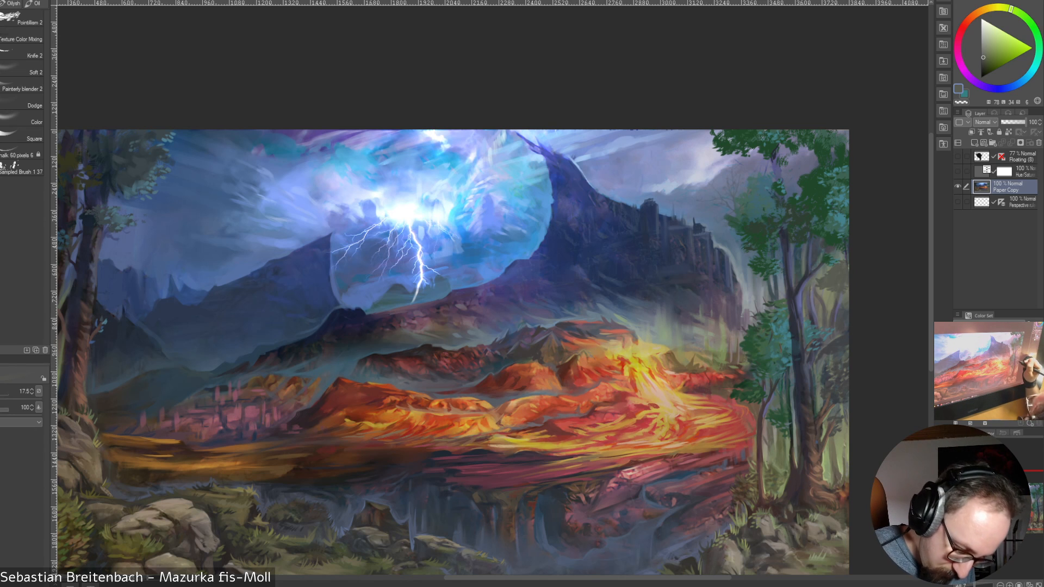
{"action": "left_click", "coordinate": [821, 368], "text": "alt"}
{"action": "left_click", "coordinate": [825, 361], "text": "alt"}
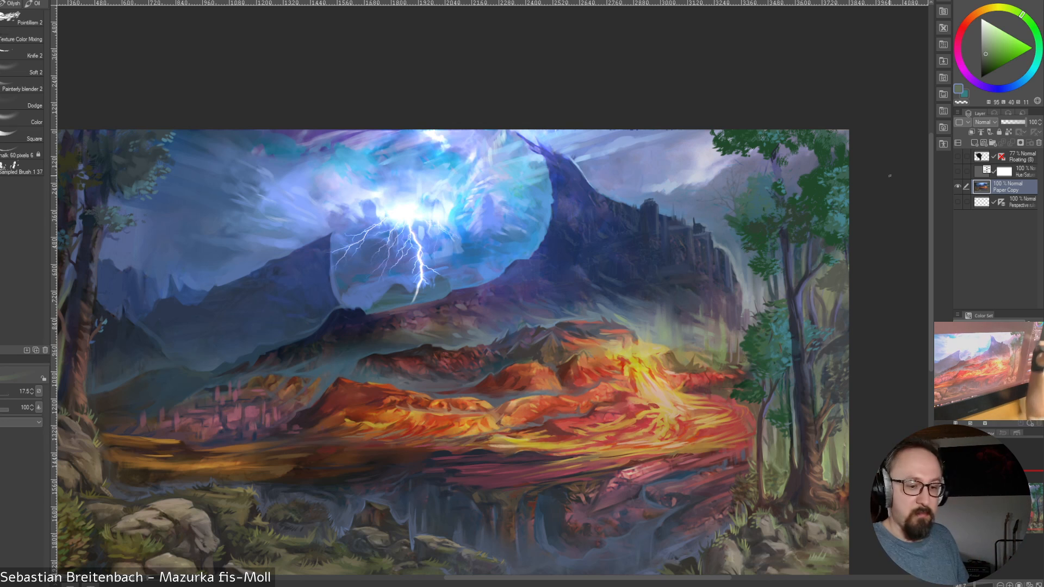
{"action": "left_click", "coordinate": [835, 449], "text": "alt"}
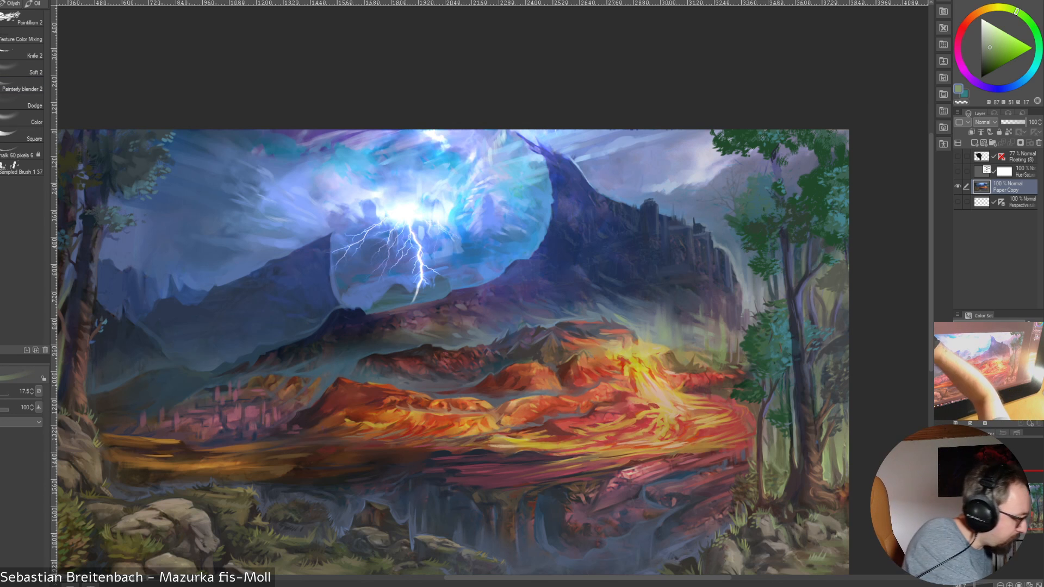
Switch to the finer brush at size 10 and detail the grove's lower trunks and undergrowth with sampled yellow-green, green and dark reddish tones
{"action": "left_click", "coordinate": [2, 114]}
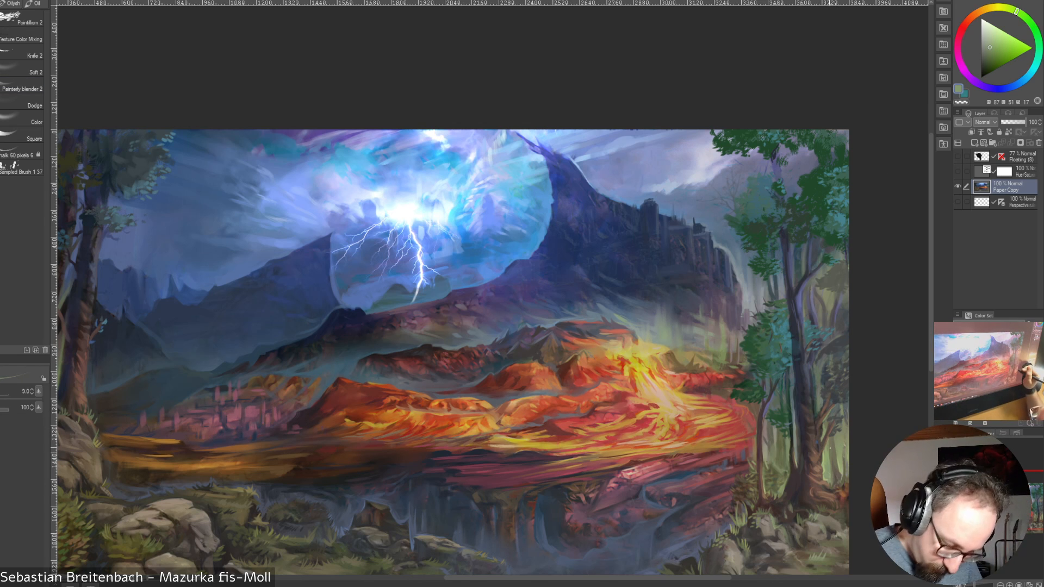
{"action": "key", "text": "]"}
{"action": "left_click", "coordinate": [824, 461], "text": "alt"}
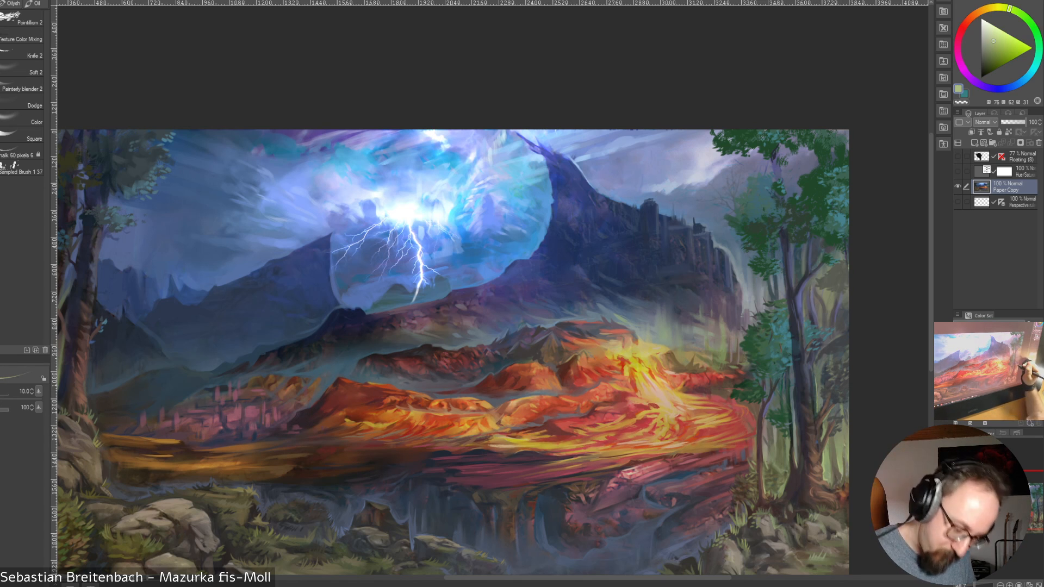
{"action": "left_click", "coordinate": [826, 450], "text": "alt"}
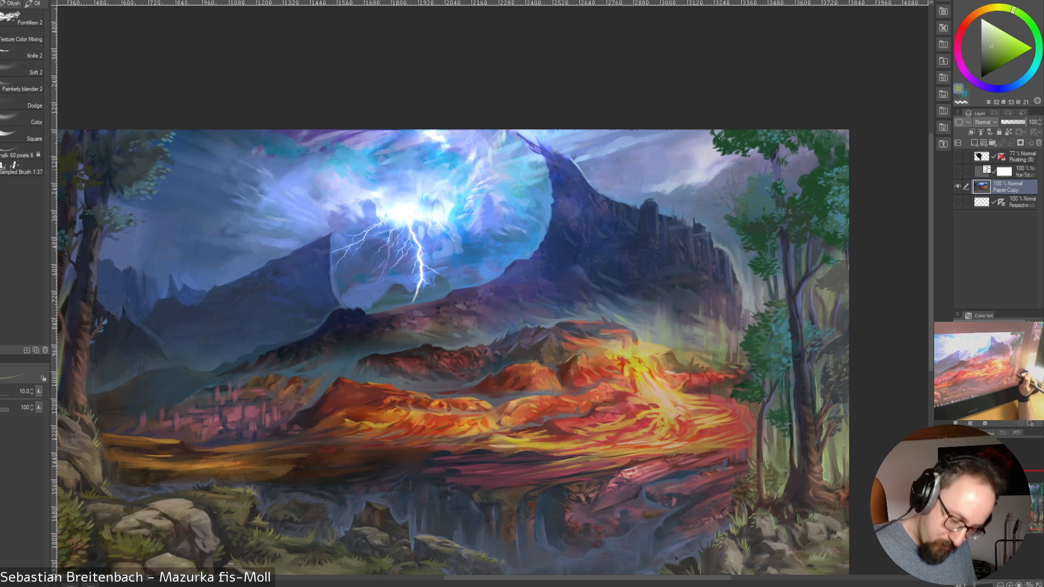
{"action": "left_click", "coordinate": [807, 447], "text": "alt"}
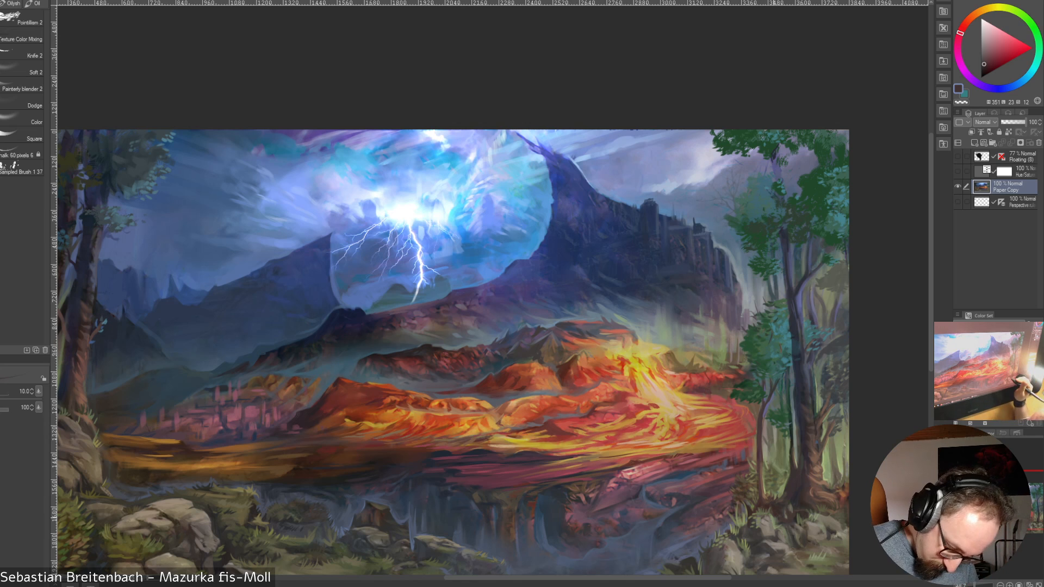
{"action": "left_click", "coordinate": [773, 518], "text": "alt"}
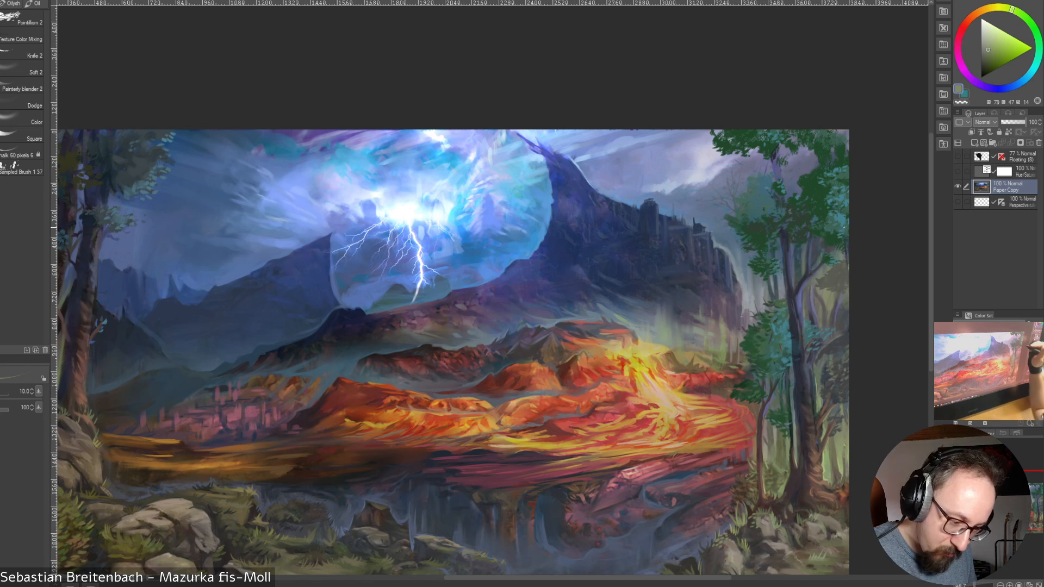
Refine the large tree's trunk and forking branches with sampled dark teal, violet-blue and dark slate, raising the finer brush to size 20
{"action": "left_click", "coordinate": [793, 245], "text": "alt"}
{"action": "left_click", "coordinate": [793, 246], "text": "alt"}
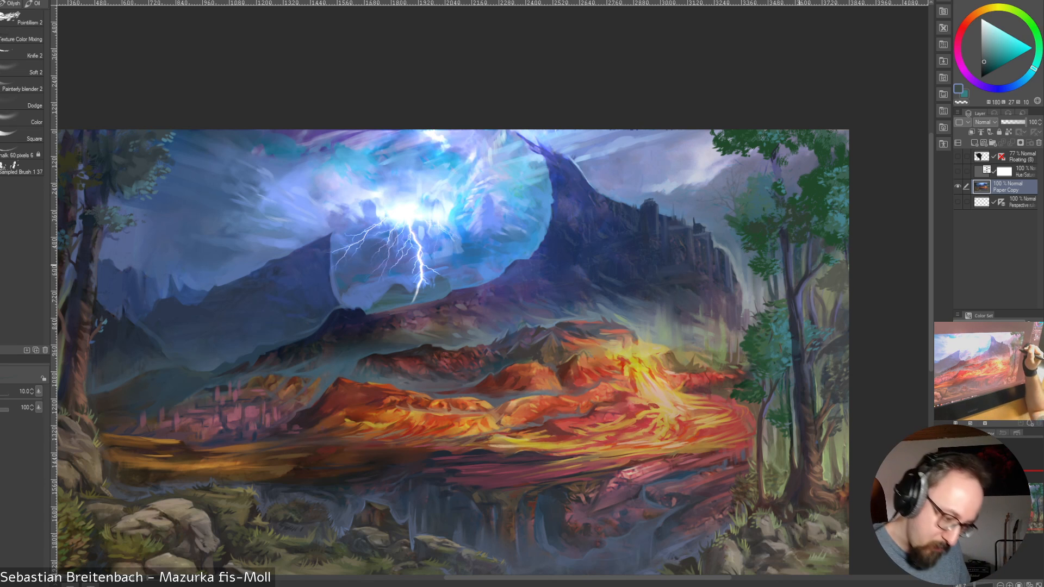
{"action": "left_click", "coordinate": [806, 253], "text": "alt"}
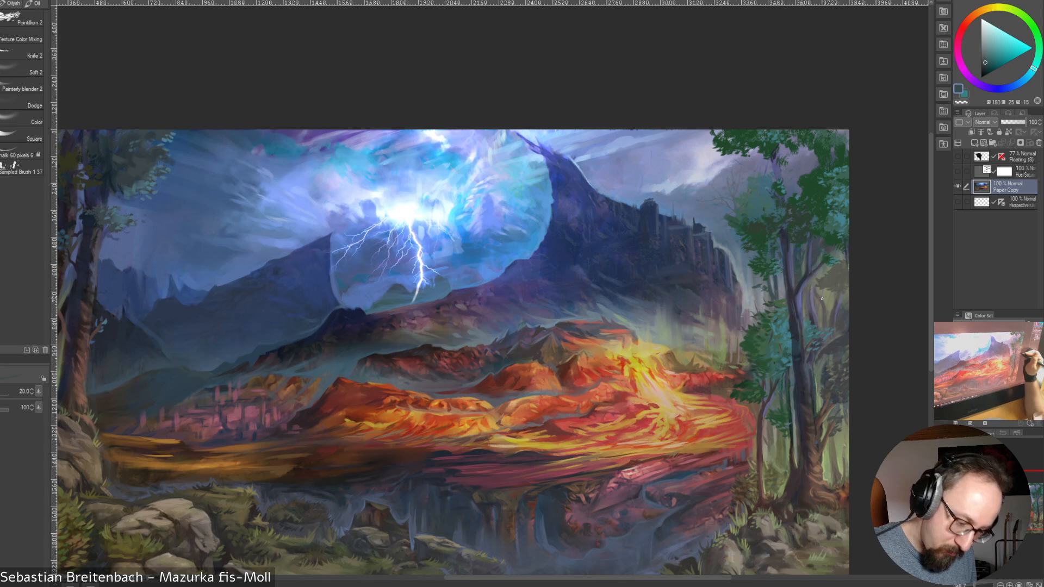
{"action": "left_click", "coordinate": [801, 296], "text": "alt"}
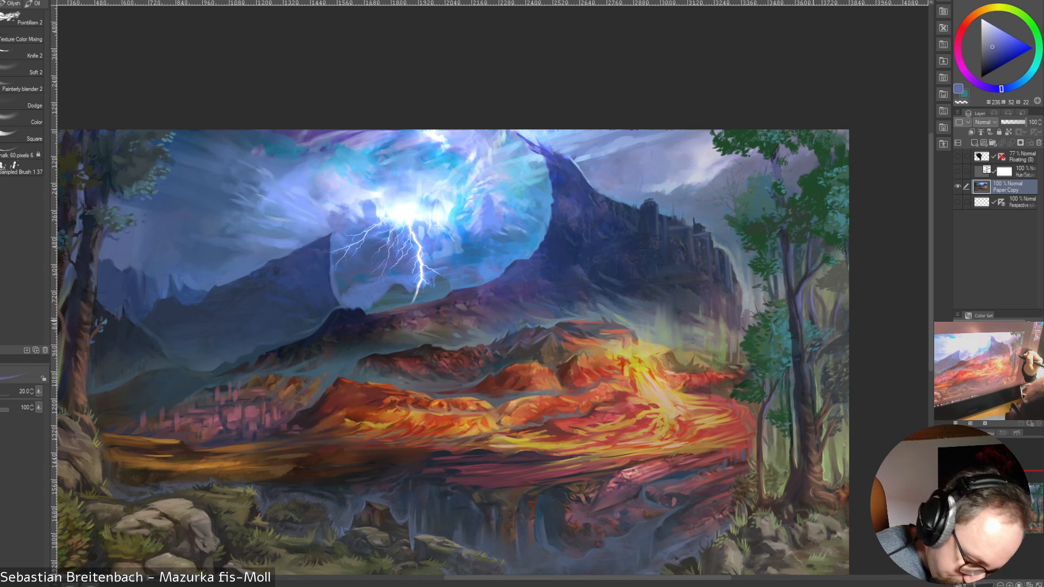
{"action": "left_click", "coordinate": [808, 308], "text": "alt"}
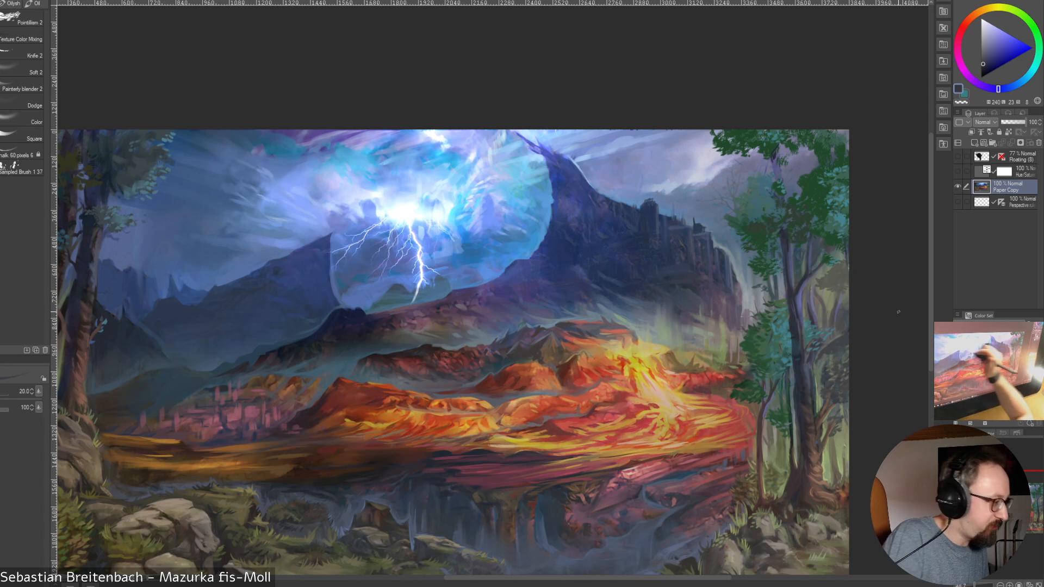
Return to the broader brush and blend sampled grey-olive and green behind the large tree's trunk, varying the size up to 45 and ending at 10
{"action": "left_click", "coordinate": [22, 39]}
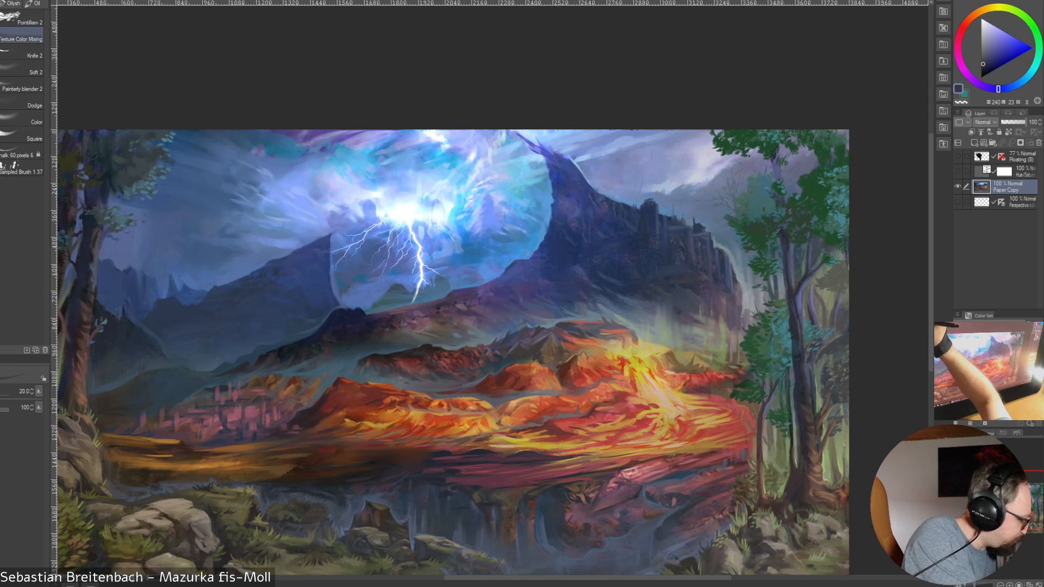
{"action": "left_click", "coordinate": [22, 53]}
{"action": "left_click", "coordinate": [21, 37]}
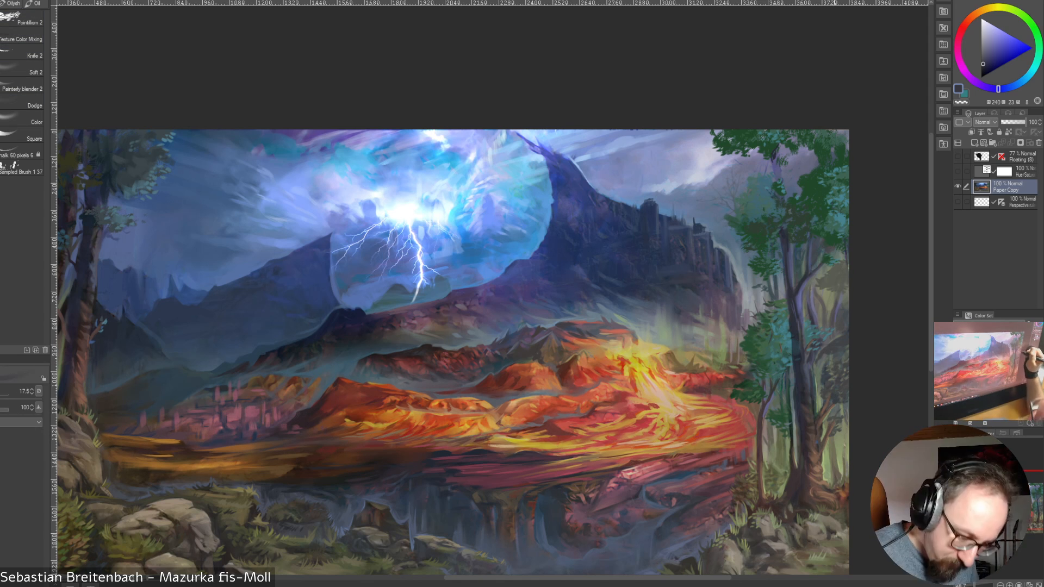
{"action": "left_click", "coordinate": [812, 296], "text": "alt"}
{"action": "left_click_drag", "start_coordinate": [812, 286], "coordinate": [814, 322]}
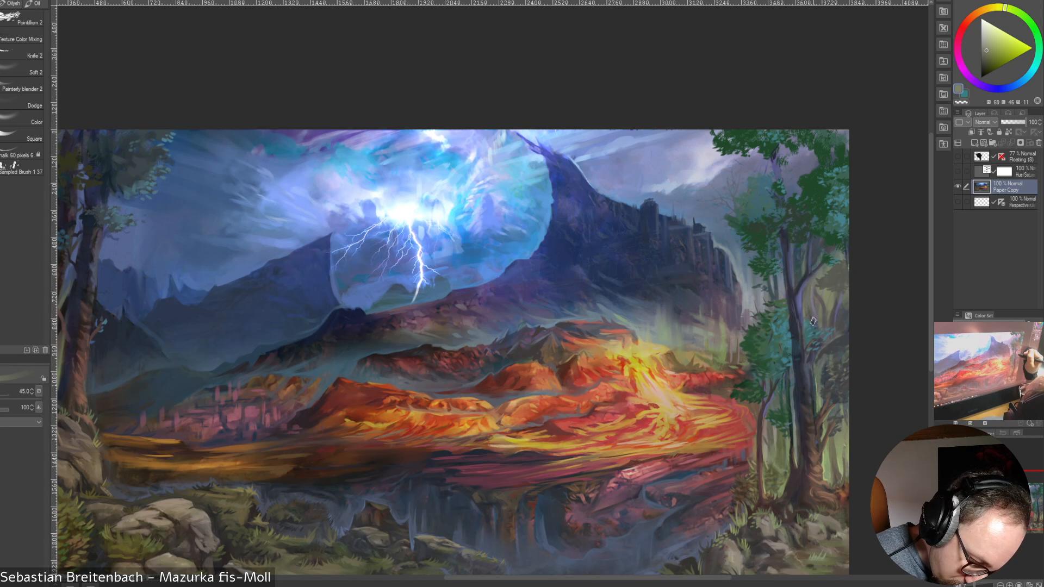
{"action": "key", "text": "["}
{"action": "key", "text": "["}
{"action": "key", "text": "["}
{"action": "key", "text": "["}
{"action": "key", "text": "["}
{"action": "key", "text": "["}
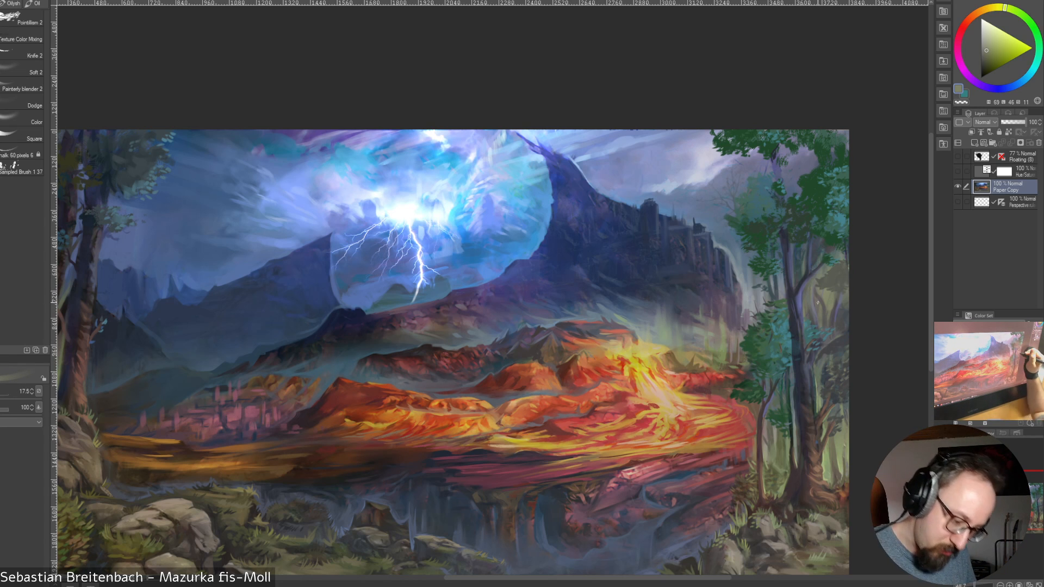
{"action": "key", "text": "bracketleft"}
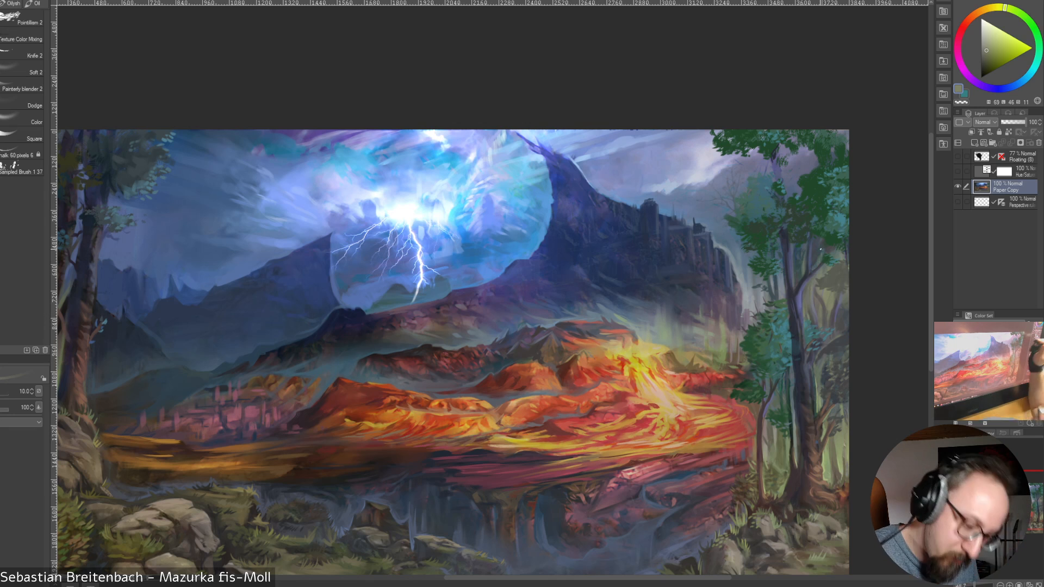
{"action": "left_click", "coordinate": [827, 460], "text": "alt"}
{"action": "left_click", "coordinate": [829, 460], "text": "alt"}
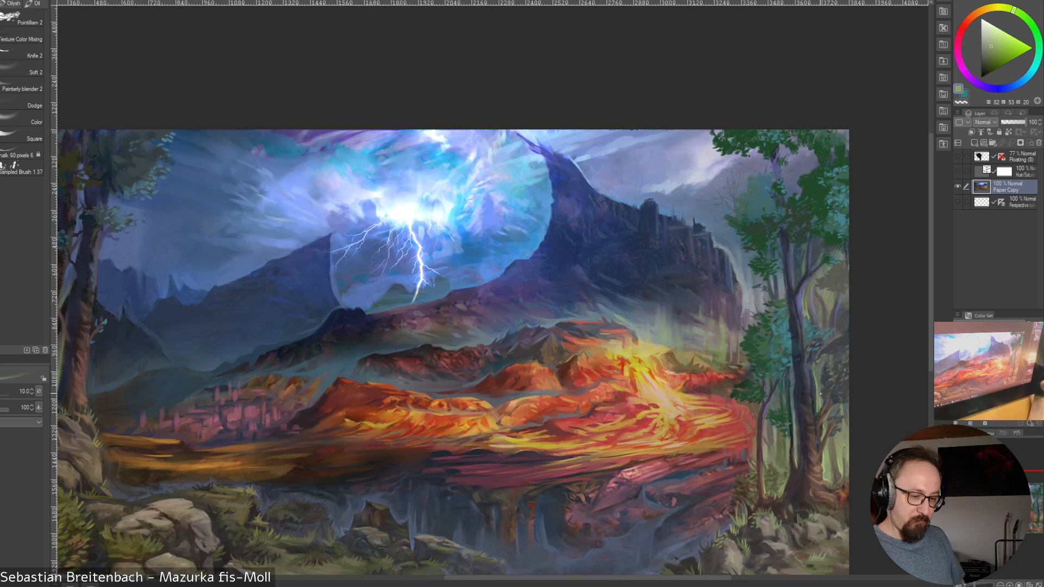
Fit the whole canvas in view and fill the large tree's crown with sampled dark green leaves, using the sampled leaf brush at size 125
{"action": "key", "text": "ctrl+0"}
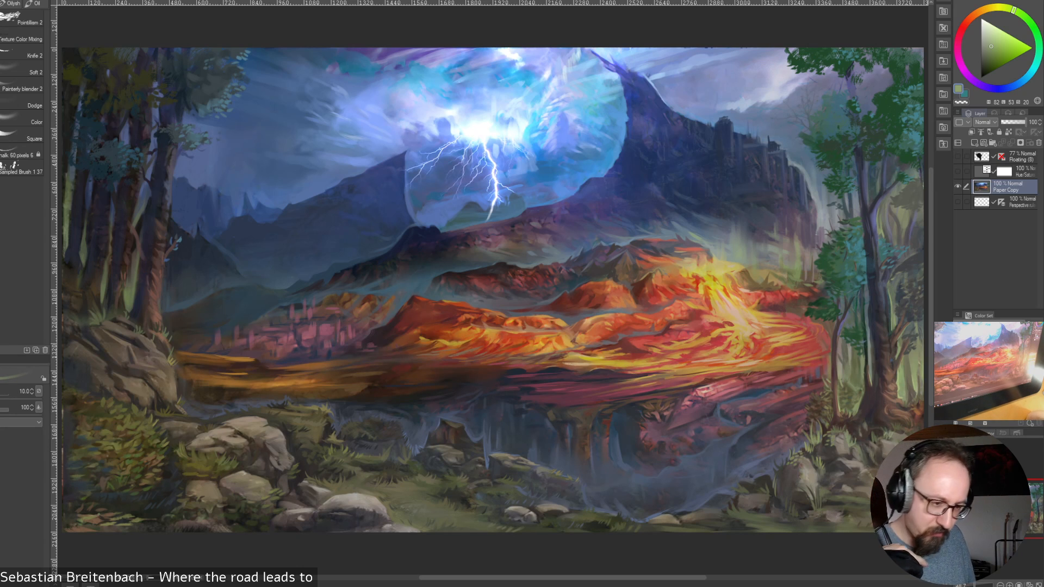
{"action": "left_click", "coordinate": [21, 168]}
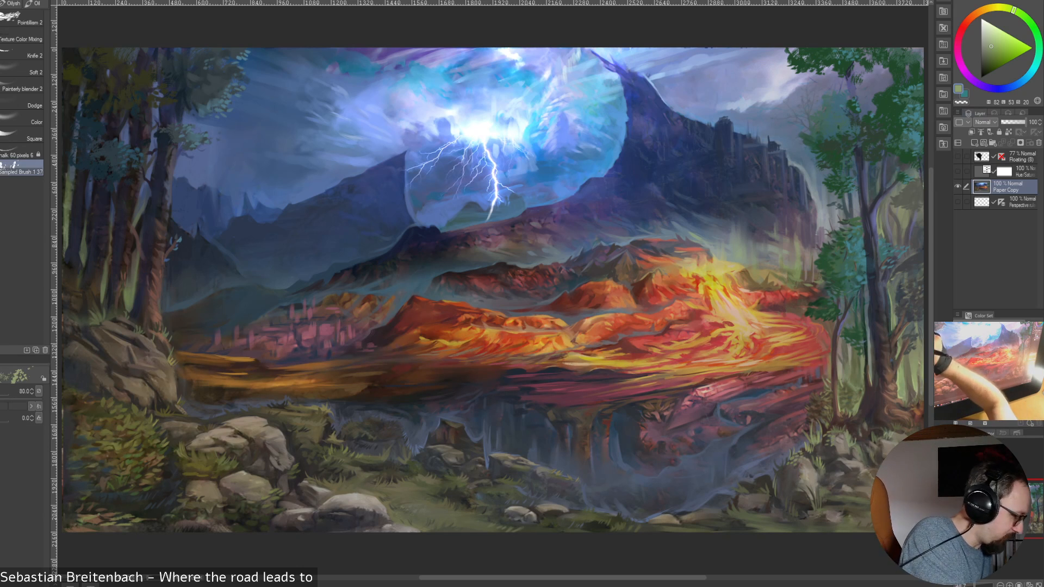
{"action": "key", "text": "bracketright"}
{"action": "key", "text": "bracketright"}
{"action": "left_click", "coordinate": [870, 97], "text": "alt"}
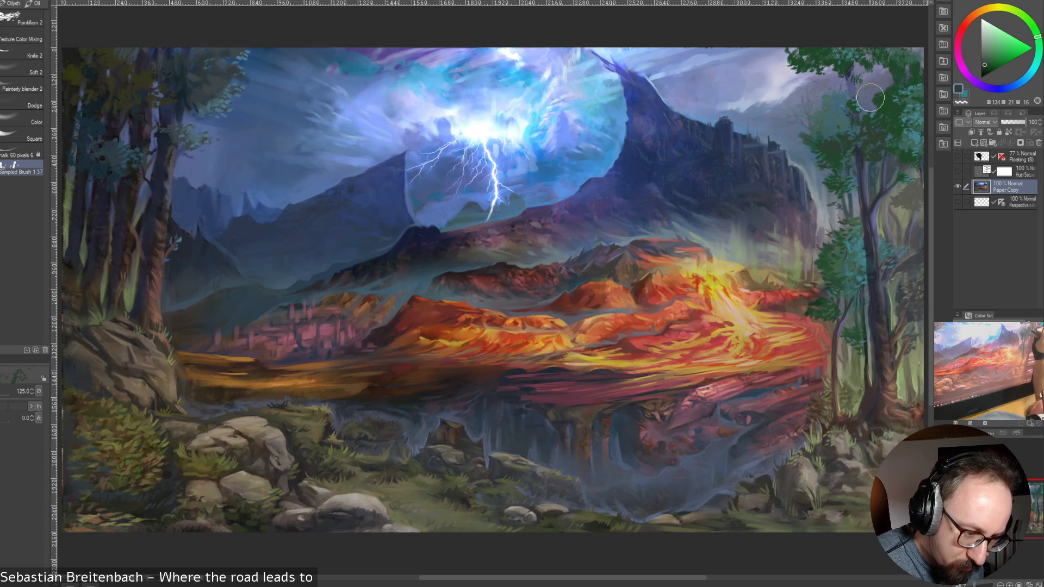
{"action": "mouse_move", "coordinate": [870, 97]}
{"action": "left_mouse_down"}
{"action": "mouse_move", "coordinate": [839, 75]}
{"action": "mouse_move", "coordinate": [861, 93]}
{"action": "mouse_move", "coordinate": [887, 70]}
{"action": "mouse_move", "coordinate": [869, 63]}
{"action": "mouse_move", "coordinate": [876, 103]}
{"action": "mouse_move", "coordinate": [801, 91]}
{"action": "mouse_move", "coordinate": [908, 51]}
{"action": "mouse_move", "coordinate": [789, 103]}
{"action": "mouse_move", "coordinate": [844, 107]}
{"action": "mouse_move", "coordinate": [859, 130]}
{"action": "mouse_move", "coordinate": [869, 79]}
{"action": "mouse_move", "coordinate": [847, 60]}
{"action": "mouse_move", "coordinate": [785, 80]}
{"action": "mouse_move", "coordinate": [818, 77]}
{"action": "mouse_move", "coordinate": [753, 52]}
{"action": "left_mouse_up"}
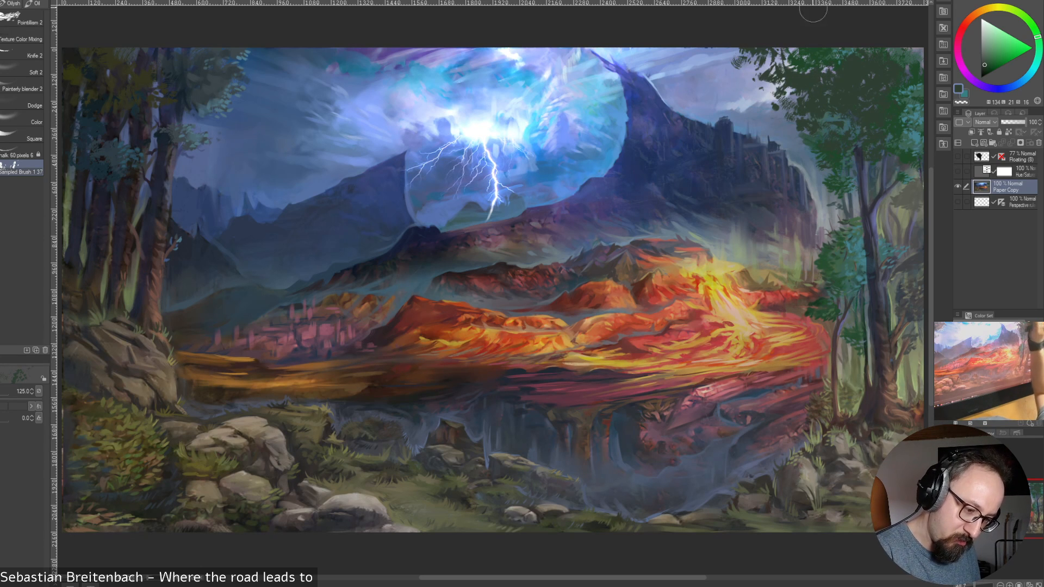
{"action": "key", "text": "ctrl+z"}
{"action": "key", "text": "ctrl+z"}
{"action": "key", "text": "ctrl+z"}
{"action": "key", "text": "ctrl+z"}
{"action": "key", "text": "ctrl+z"}
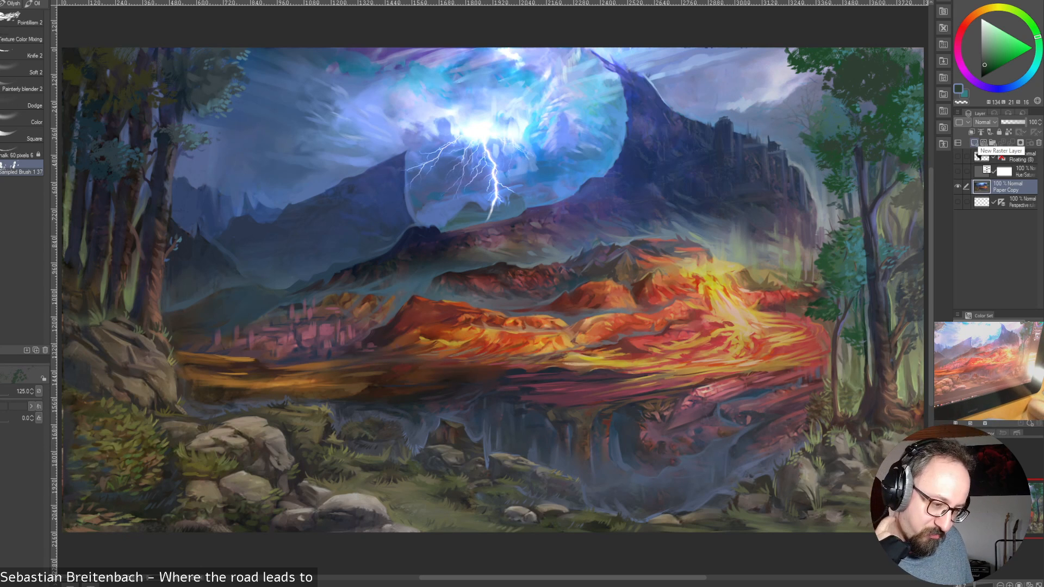
Add dark green foliage to the crown's lower part and a small leaf cluster beside it, varying the leaf brush size between 50 and 125
{"action": "mouse_move", "coordinate": [801, 100]}
{"action": "left_mouse_down"}
{"action": "mouse_move", "coordinate": [900, 69]}
{"action": "mouse_move", "coordinate": [811, 109]}
{"action": "mouse_move", "coordinate": [846, 101]}
{"action": "mouse_move", "coordinate": [780, 110]}
{"action": "mouse_move", "coordinate": [836, 96]}
{"action": "mouse_move", "coordinate": [855, 120]}
{"action": "mouse_move", "coordinate": [808, 112]}
{"action": "mouse_move", "coordinate": [854, 104]}
{"action": "left_mouse_up"}
{"action": "key", "text": "ctrl+z"}
{"action": "left_click", "coordinate": [847, 124], "text": "alt"}
{"action": "left_click", "coordinate": [855, 120], "text": "alt"}
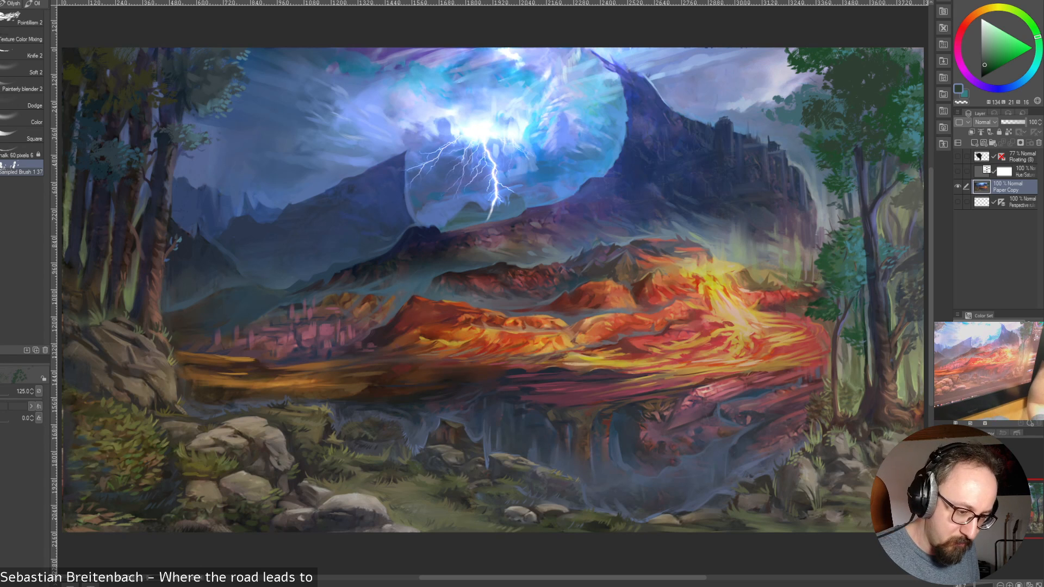
{"action": "key", "text": "bracketleft"}
{"action": "key", "text": "bracketleft"}
{"action": "key", "text": "bracketleft"}
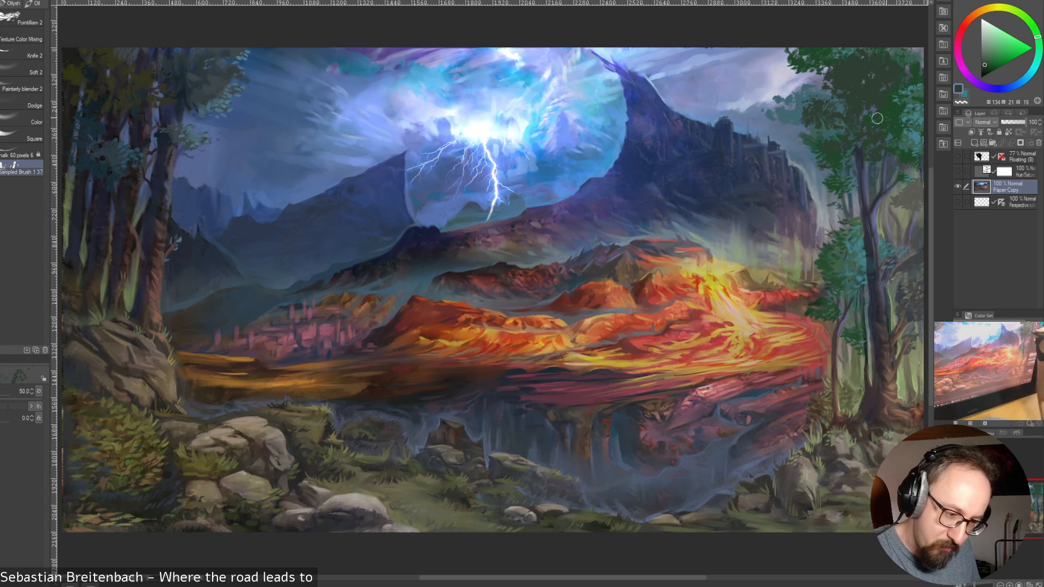
{"action": "key", "text": "bracketright"}
{"action": "key", "text": "bracketright"}
{"action": "key", "text": "bracketright"}
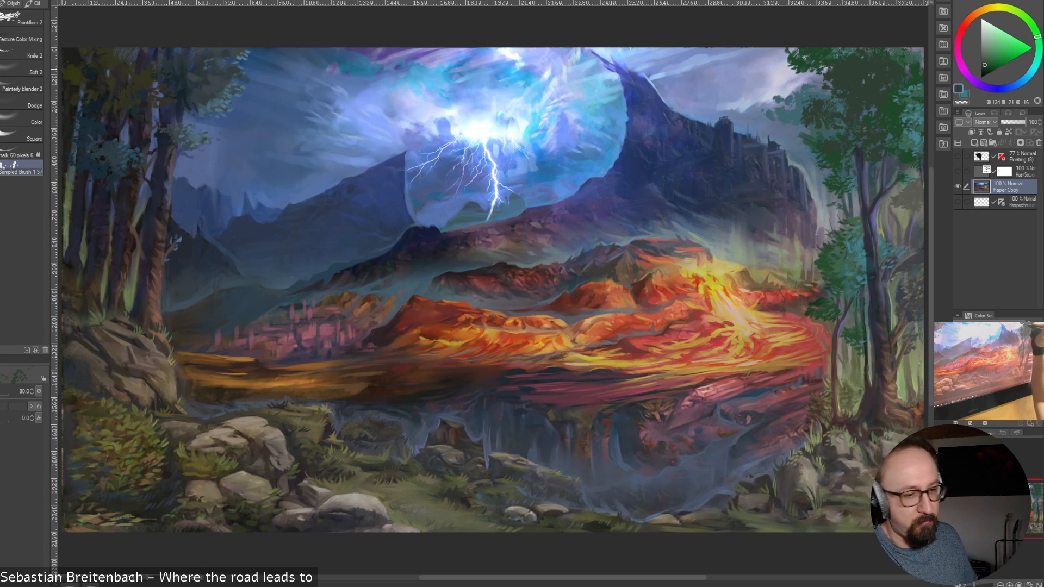
{"action": "key", "text": "bracketleft"}
{"action": "key", "text": "bracketleft"}
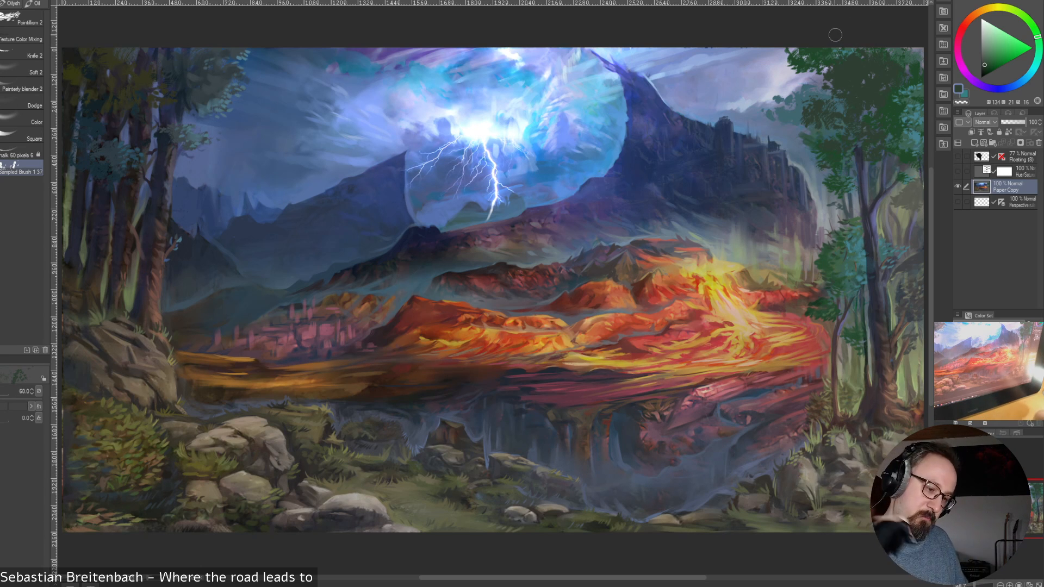
Paint overhanging dark green foliage along the canvas's upper edge between the volcano peak and the tree crown, ending with the leaf brush at size 100
{"action": "key", "text": "bracketright"}
{"action": "key", "text": "bracketright"}
{"action": "key", "text": "bracketright"}
{"action": "key", "text": "bracketright"}
{"action": "key", "text": "bracketright"}
{"action": "key", "text": "bracketright"}
{"action": "key", "text": "bracketright"}
{"action": "key", "text": "bracketright"}
{"action": "key", "text": "bracketright"}
{"action": "mouse_move", "coordinate": [731, 60]}
{"action": "left_mouse_down"}
{"action": "mouse_move", "coordinate": [839, 17]}
{"action": "mouse_move", "coordinate": [788, 44]}
{"action": "mouse_move", "coordinate": [767, 42]}
{"action": "mouse_move", "coordinate": [780, 47]}
{"action": "mouse_move", "coordinate": [736, 71]}
{"action": "mouse_move", "coordinate": [748, 47]}
{"action": "mouse_move", "coordinate": [749, 66]}
{"action": "mouse_move", "coordinate": [767, 55]}
{"action": "mouse_move", "coordinate": [708, 80]}
{"action": "mouse_move", "coordinate": [705, 47]}
{"action": "left_mouse_up"}
{"action": "key", "text": "bracketleft"}
{"action": "key", "text": "bracketleft"}
{"action": "key", "text": "bracketleft"}
{"action": "key", "text": "bracketleft"}
{"action": "key", "text": "bracketleft"}
{"action": "key", "text": "bracketleft"}
{"action": "key", "text": "bracketleft"}
{"action": "key", "text": "bracketright"}
{"action": "key", "text": "bracketright"}
{"action": "key", "text": "bracketright"}
{"action": "key", "text": "bracketleft"}
{"action": "key", "text": "bracketleft"}
{"action": "key", "text": "bracketleft"}
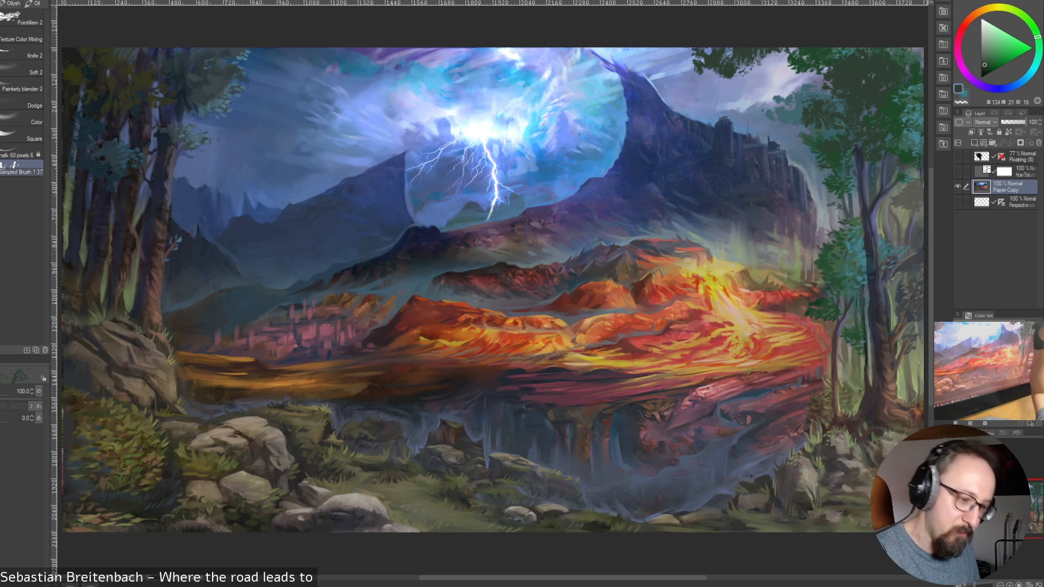
{"action": "left_click_drag", "start_coordinate": [782, 57], "coordinate": [789, 57]}
{"action": "key", "text": "bracketright"}
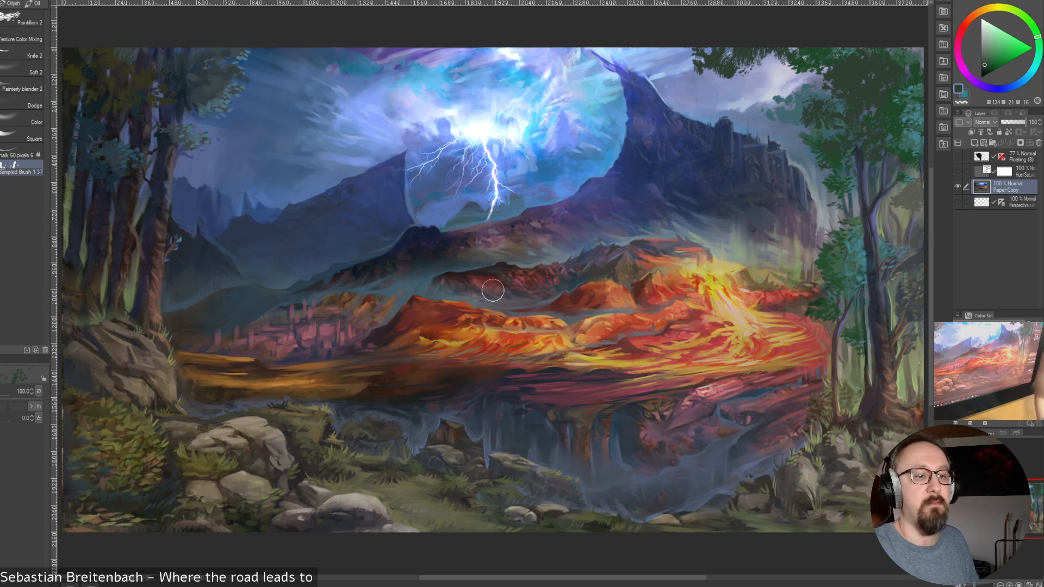
Paint a thin dark slate branch from the overhanging foliage to the tree crown with the finer brush at size 20, and close the Wacom display settings
{"action": "left_click", "coordinate": [882, 238], "text": "alt"}
{"action": "key", "text": "bracketleft"}
{"action": "key", "text": "bracketleft"}
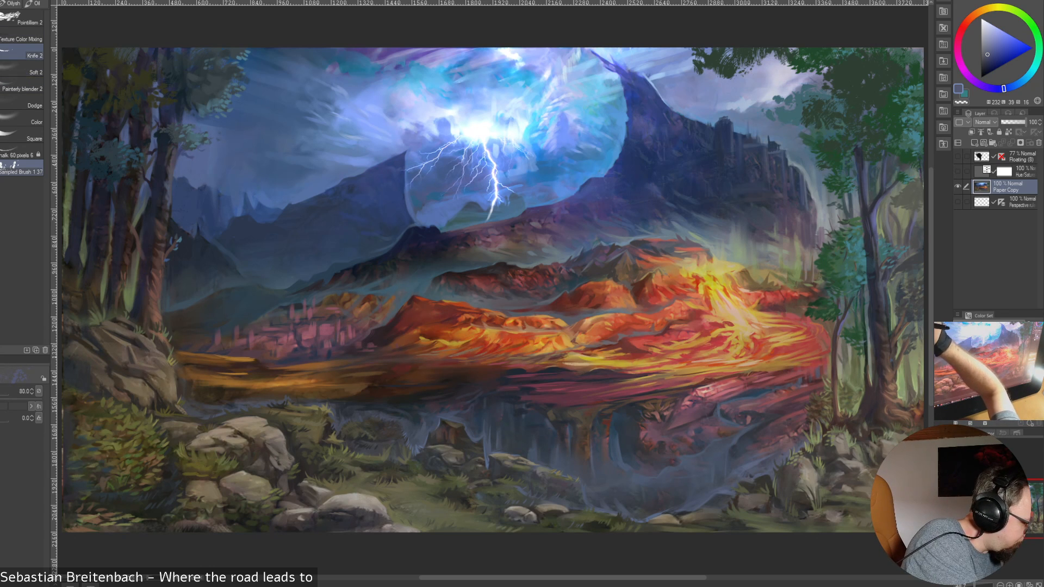
{"action": "left_click", "coordinate": [1, 101]}
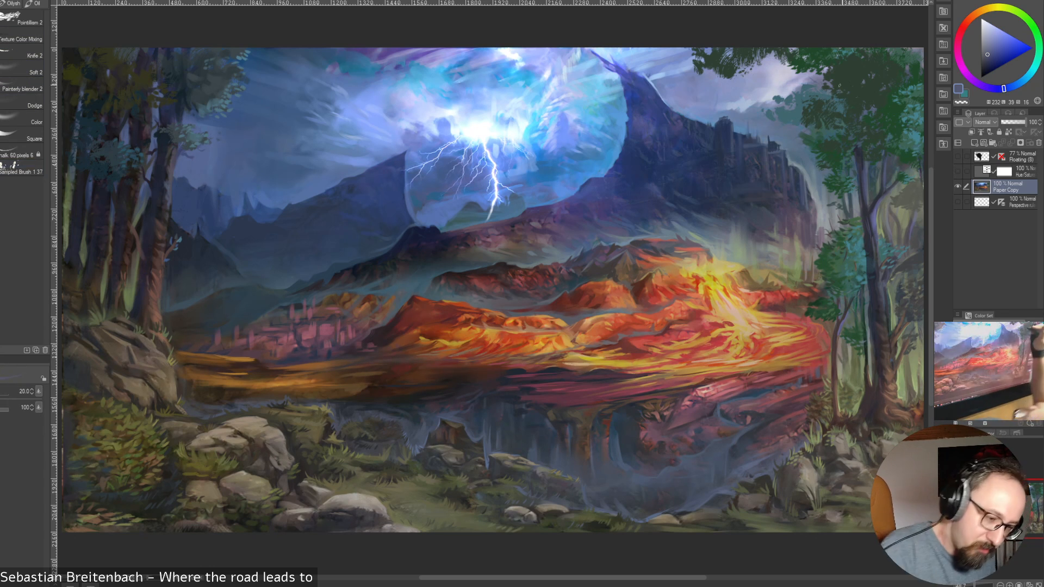
{"action": "mouse_move", "coordinate": [762, 60]}
{"action": "left_mouse_down"}
{"action": "mouse_move", "coordinate": [799, 94]}
{"action": "mouse_move", "coordinate": [817, 94]}
{"action": "left_mouse_up"}
{"action": "key", "text": "ctrl+z"}
{"action": "key", "text": "ctrl+z"}
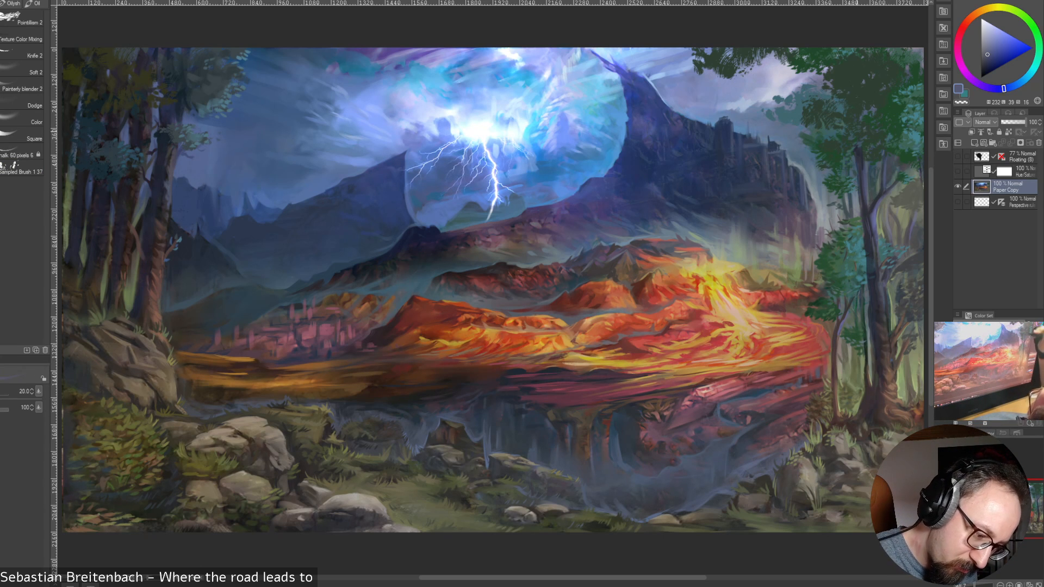
{"action": "left_click", "coordinate": [766, 64], "text": "alt"}
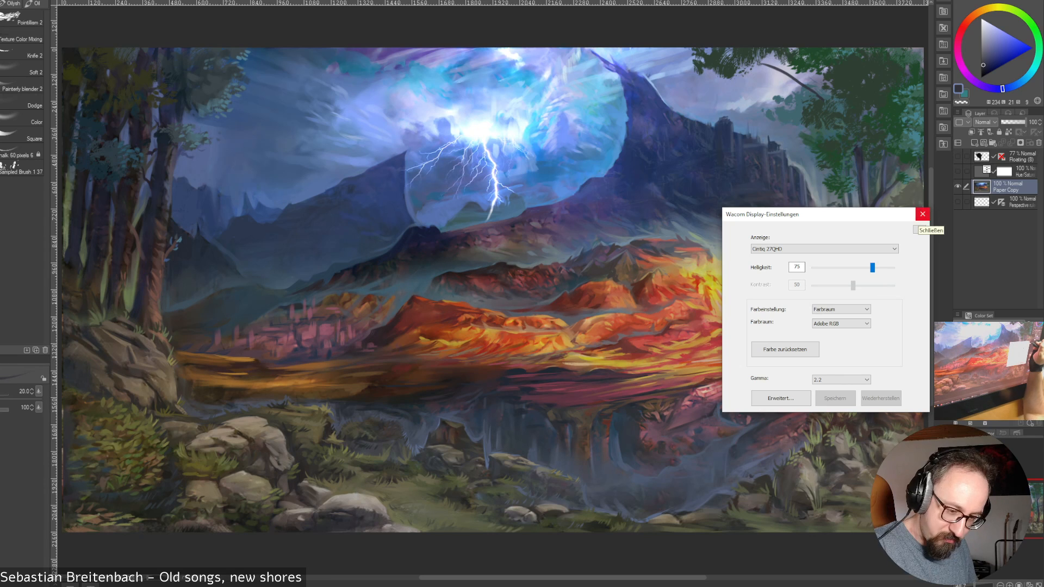
{"action": "left_click", "coordinate": [922, 214]}
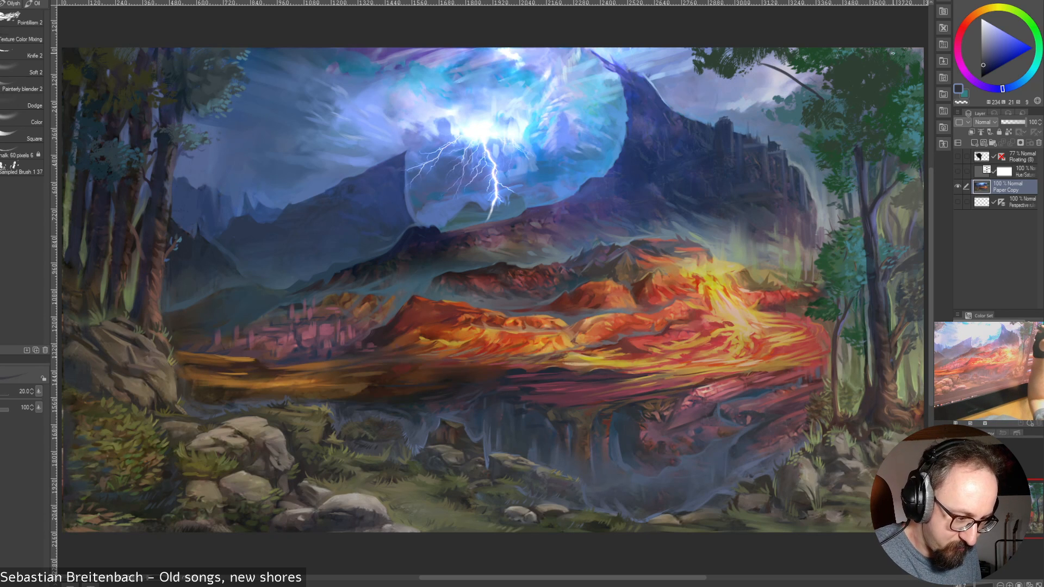
Undo the last branch stroke and repaint thin dark branches between the overhanging foliage and the tree crown with the finer brush at size 20
{"action": "key", "text": "ctrl+z"}
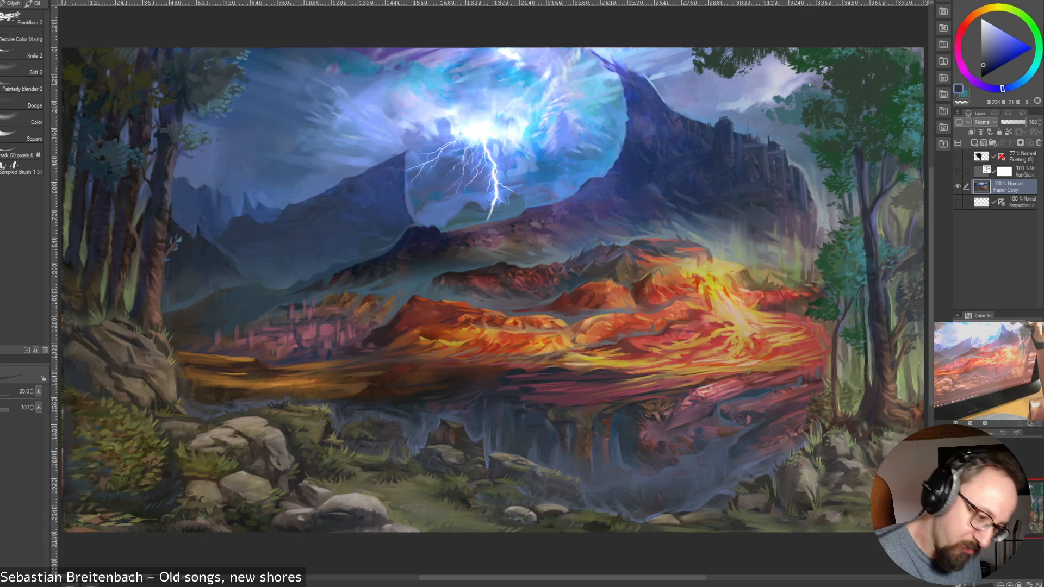
{"action": "mouse_move", "coordinate": [800, 73]}
{"action": "left_mouse_down"}
{"action": "mouse_move", "coordinate": [826, 101]}
{"action": "mouse_move", "coordinate": [815, 80]}
{"action": "left_mouse_up"}
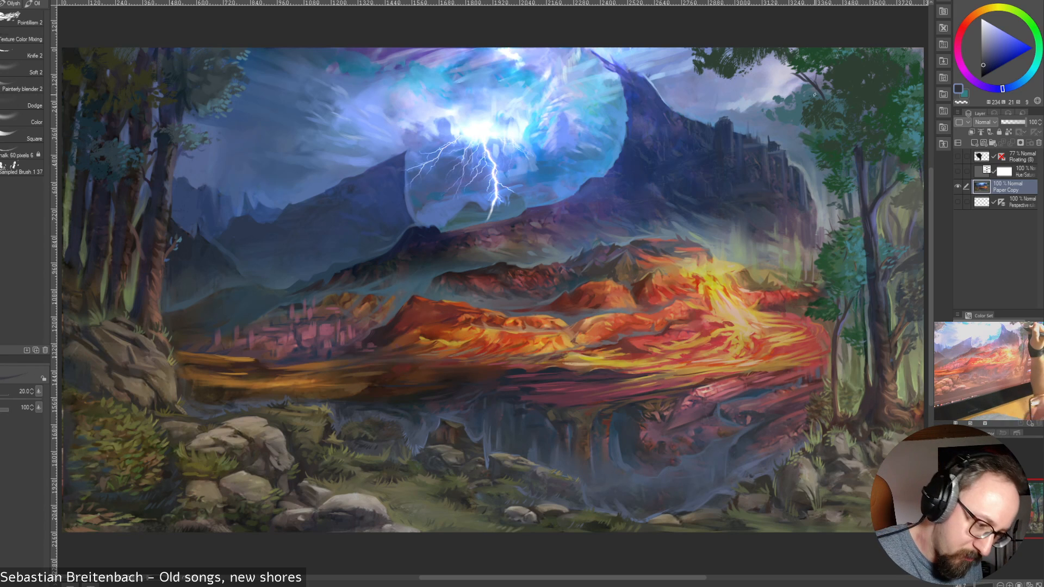
{"action": "mouse_move", "coordinate": [814, 94]}
{"action": "left_mouse_down"}
{"action": "mouse_move", "coordinate": [826, 101]}
{"action": "mouse_move", "coordinate": [802, 121]}
{"action": "left_mouse_up"}
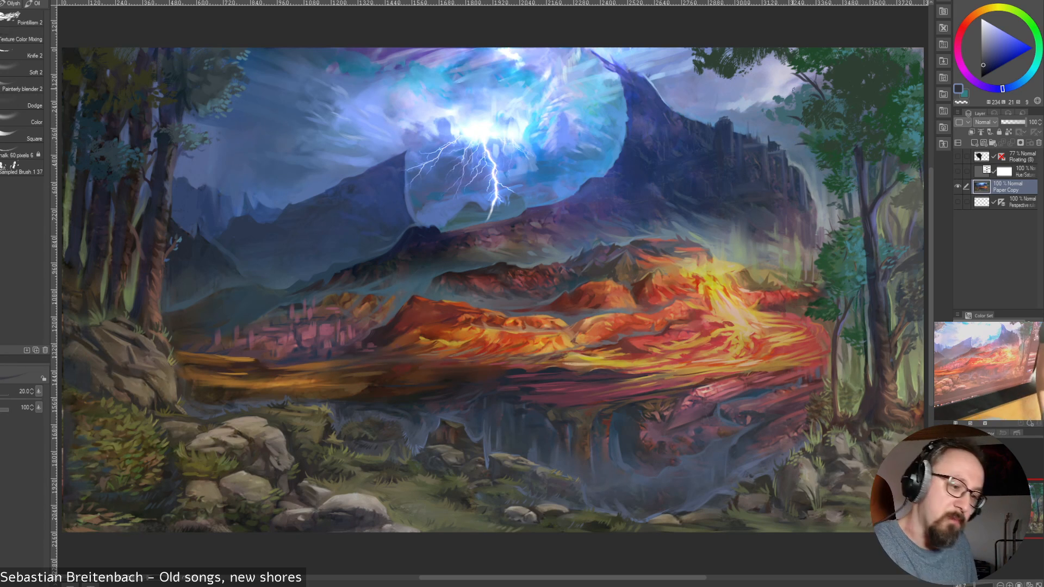
{"action": "left_click_drag", "start_coordinate": [753, 65], "coordinate": [788, 62]}
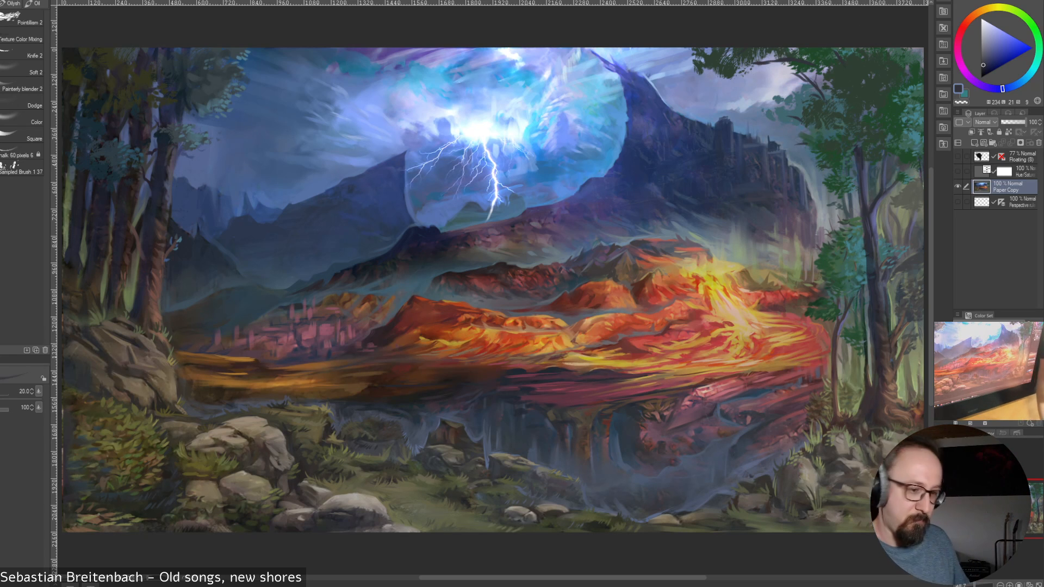
{"action": "left_click", "coordinate": [828, 70], "text": "alt"}
{"action": "left_click_drag", "start_coordinate": [820, 65], "coordinate": [829, 71]}
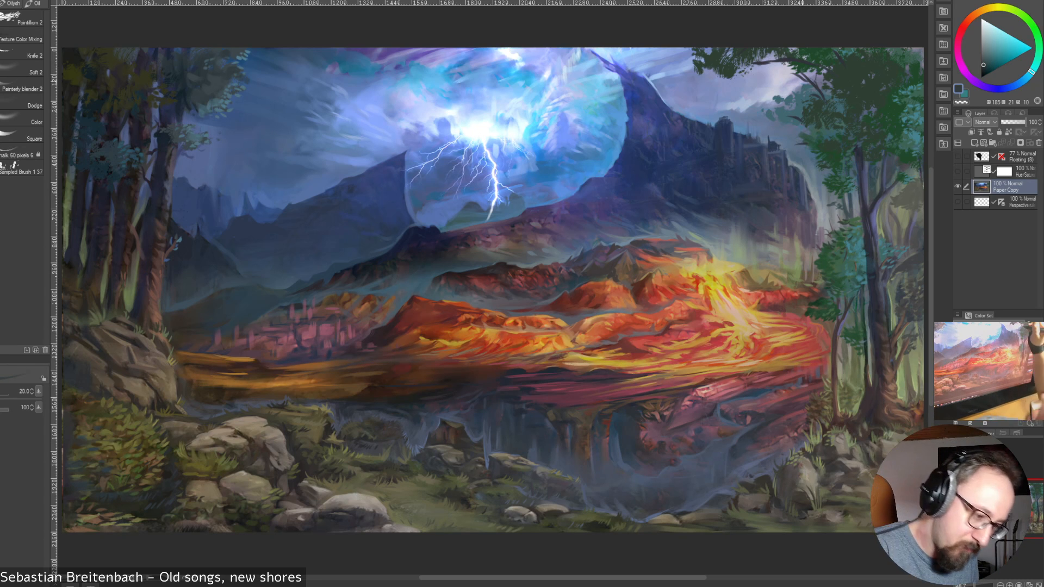
{"action": "left_click", "coordinate": [832, 74], "text": "alt"}
{"action": "left_click_drag", "start_coordinate": [789, 72], "coordinate": [799, 73]}
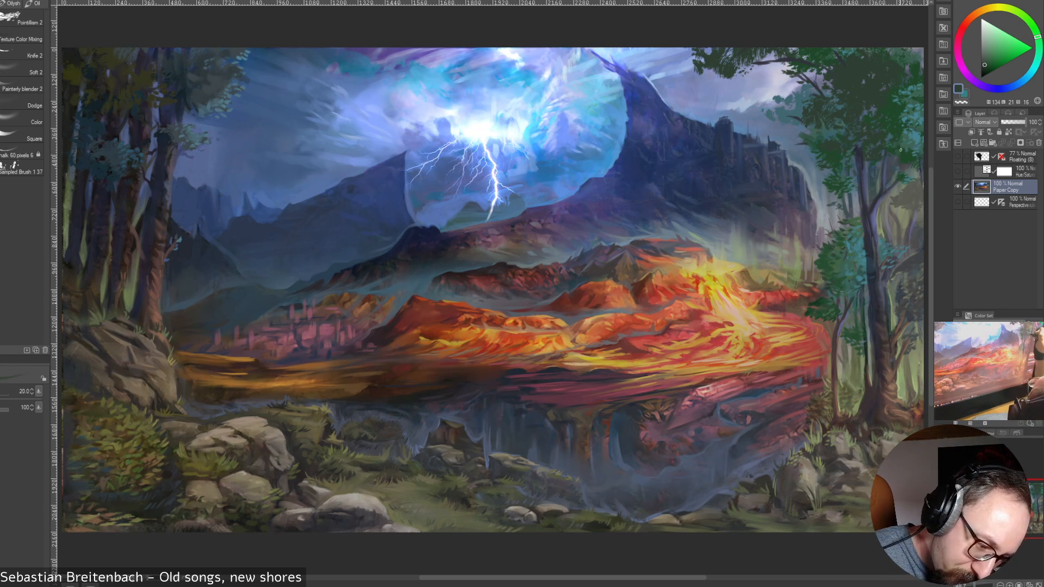
Refine the crown's lower foliage and the upper trunks with sampled dark green, blue and slate tones, reducing the finer brush to size 25
{"action": "left_click", "coordinate": [892, 107], "text": "alt"}
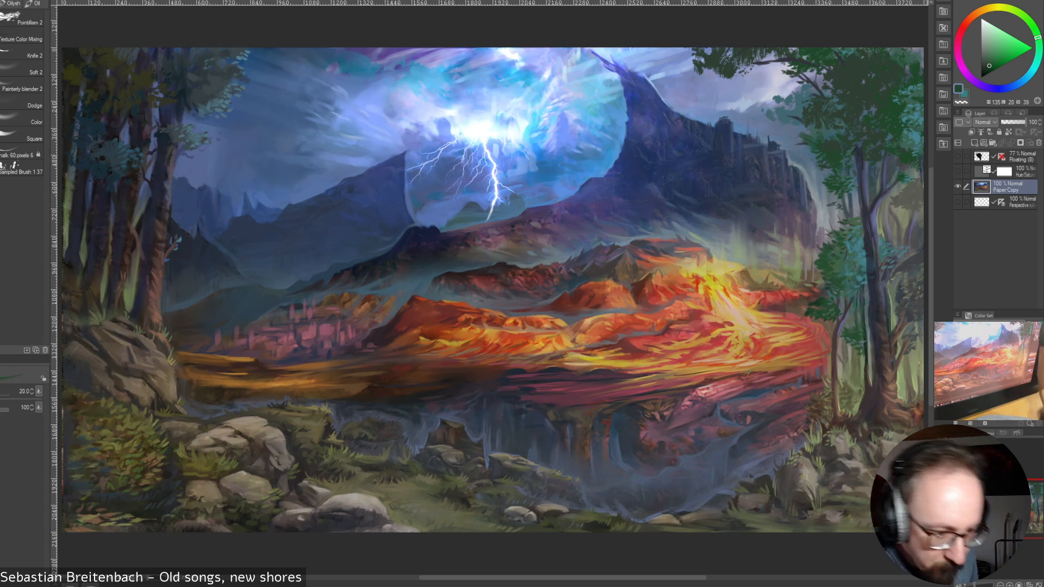
{"action": "left_click", "coordinate": [806, 157], "text": "alt"}
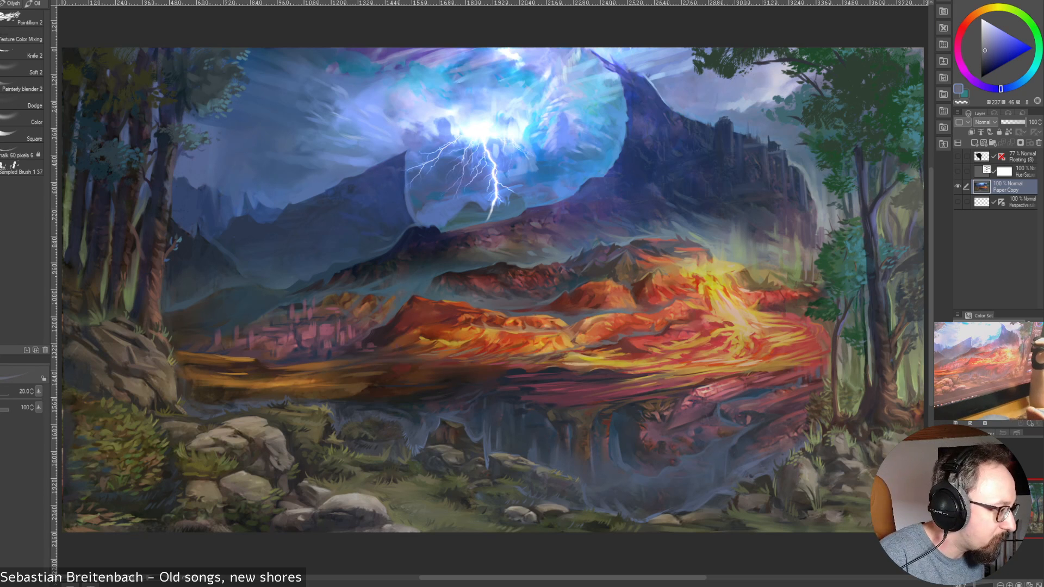
{"action": "left_click", "coordinate": [916, 59], "text": "alt"}
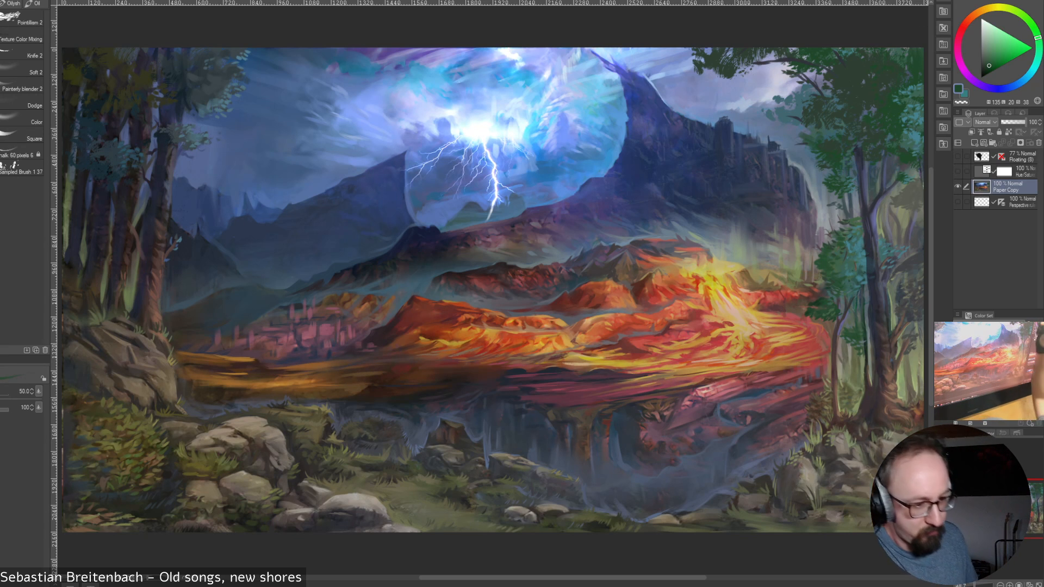
{"action": "key", "text": "bracketleft"}
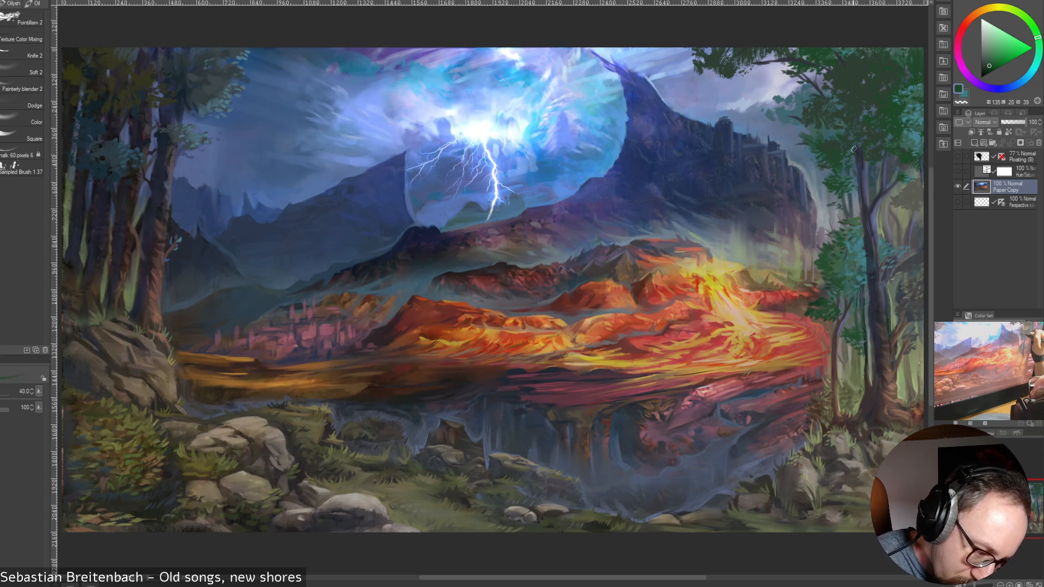
{"action": "key", "text": "bracketleft"}
{"action": "key", "text": "bracketleft"}
{"action": "left_click", "coordinate": [857, 167], "text": "alt"}
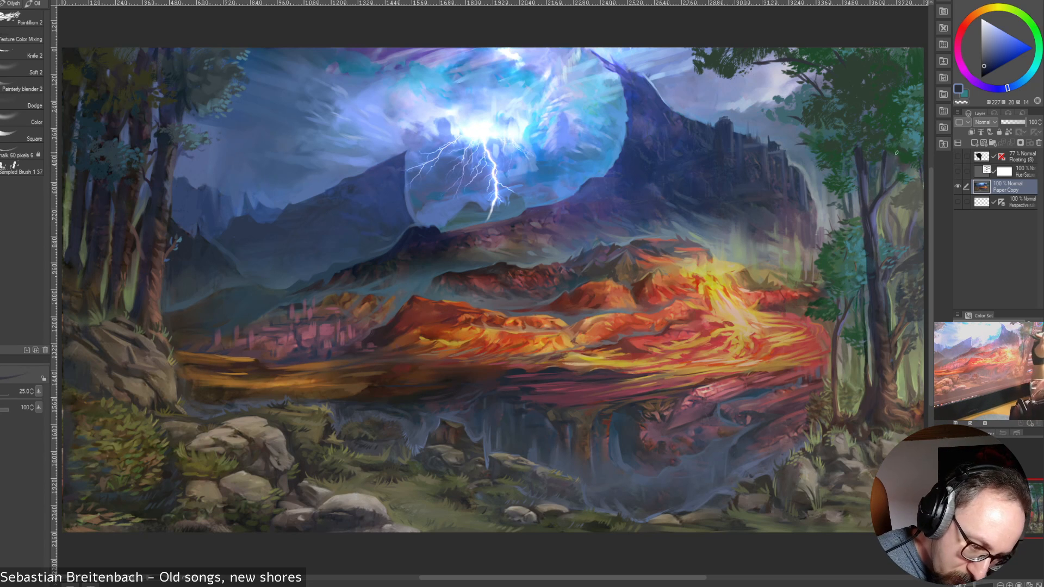
{"action": "left_click", "coordinate": [877, 179], "text": "alt"}
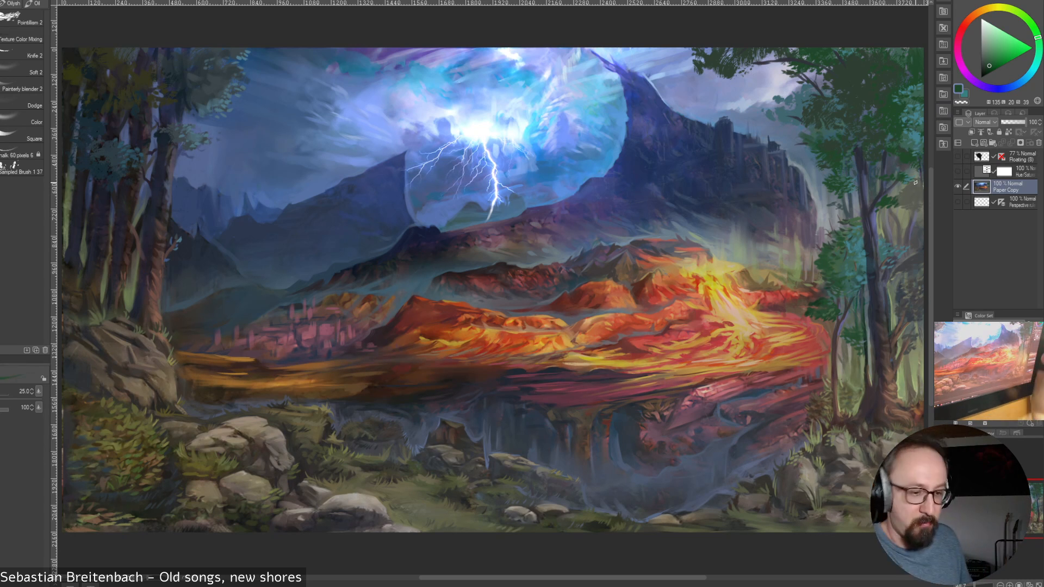
{"action": "left_click", "coordinate": [894, 189], "text": "alt"}
{"action": "left_click", "coordinate": [889, 191], "text": "alt"}
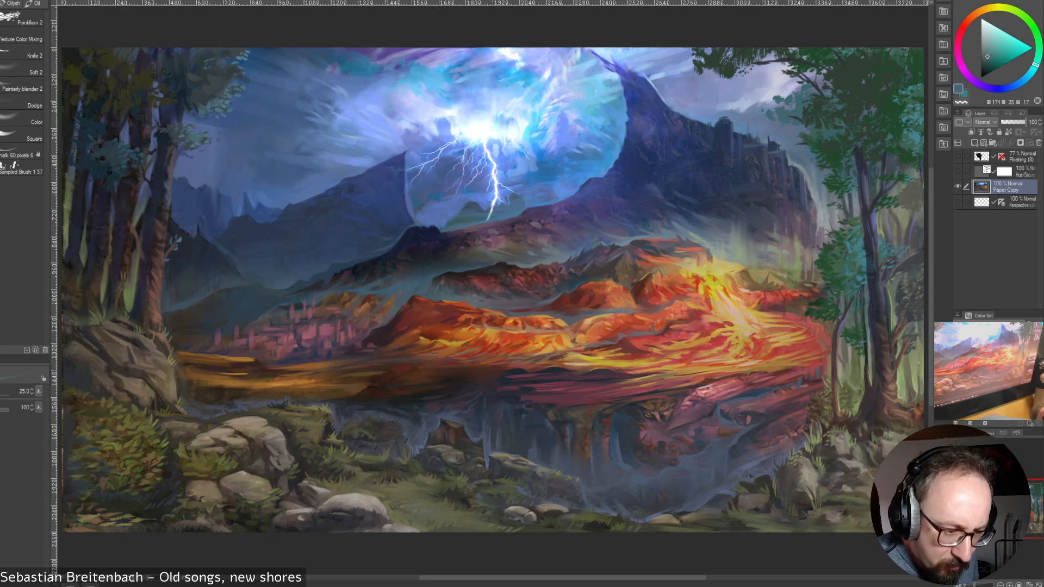
Add small leaf accents to the tree crown's upper part with sampled dark and lighter greens, using the finer brush at size 25
{"action": "left_click", "coordinate": [888, 73], "text": "alt"}
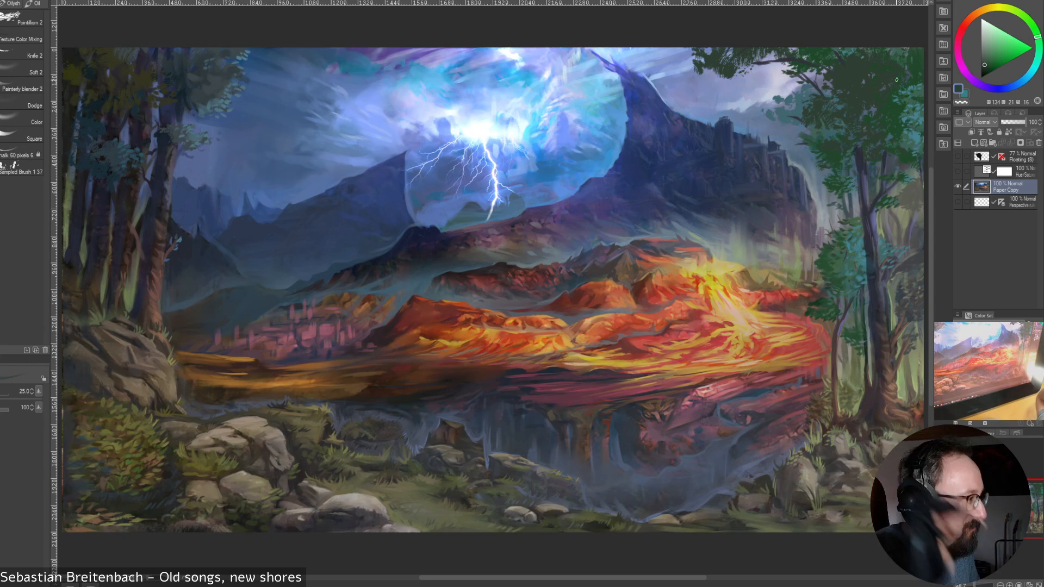
{"action": "left_click", "coordinate": [872, 60], "text": "alt"}
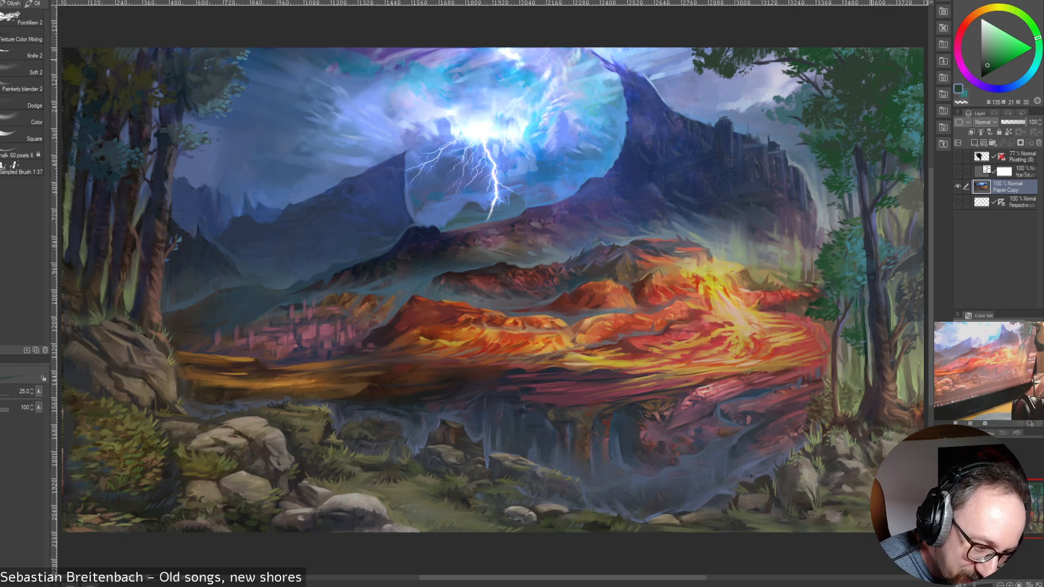
{"action": "left_click", "coordinate": [842, 58], "text": "alt"}
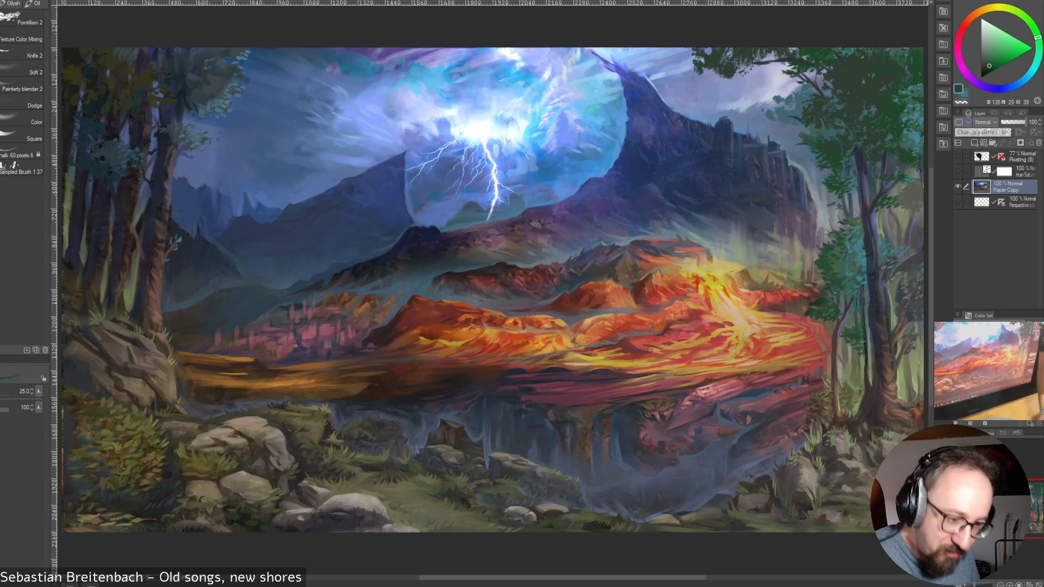
{"action": "left_click", "coordinate": [902, 58], "text": "alt"}
{"action": "left_click", "coordinate": [897, 64], "text": "alt"}
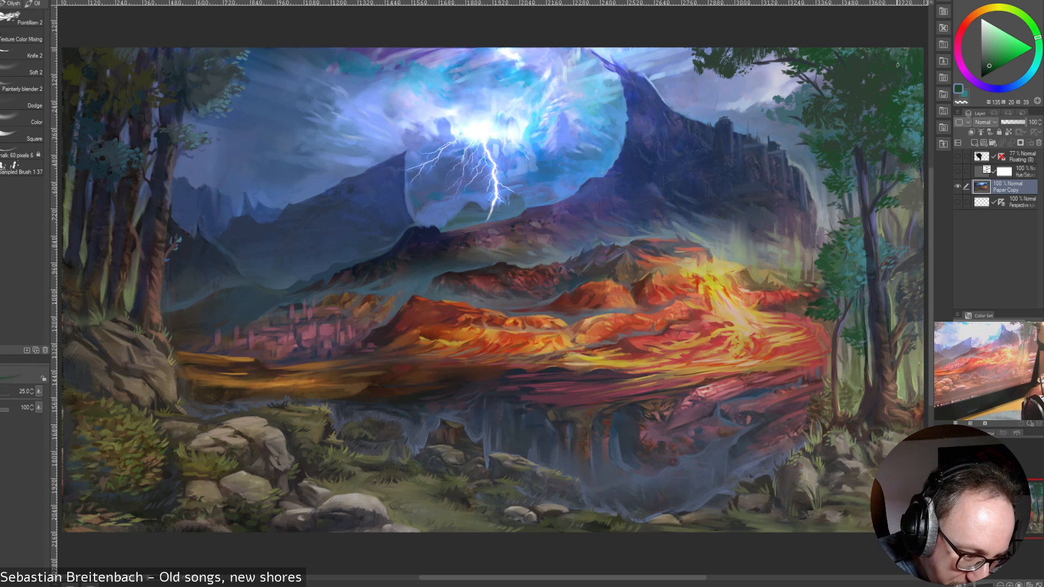
{"action": "left_click", "coordinate": [900, 80], "text": "alt"}
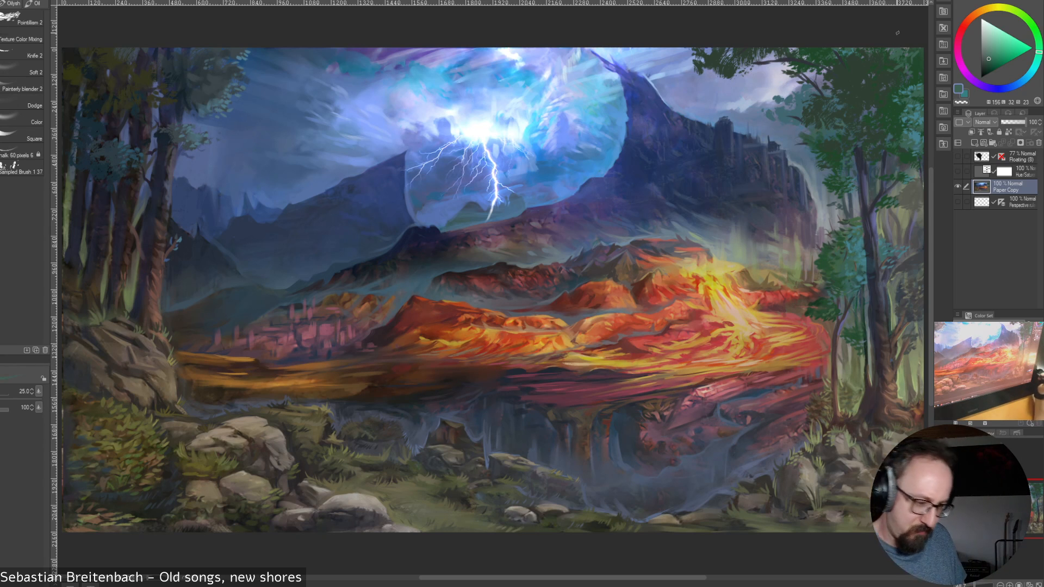
Touch up the branch and sky gaps beside the overhanging foliage with sampled sky blue and dark slate at brush size 25
{"action": "left_click", "coordinate": [774, 73], "text": "alt"}
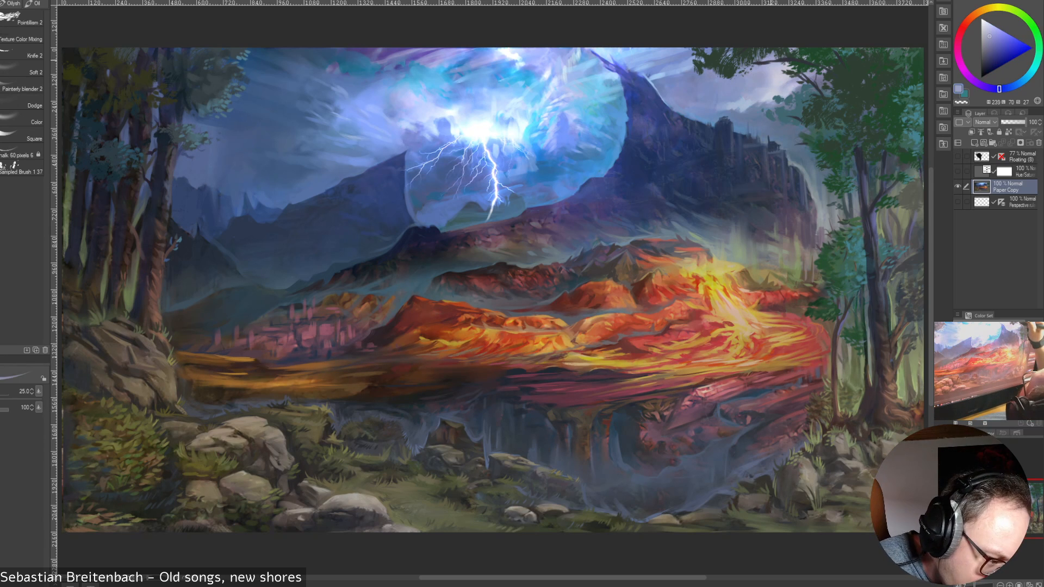
{"action": "left_click_drag", "start_coordinate": [765, 64], "coordinate": [785, 57]}
{"action": "left_click", "coordinate": [765, 63], "text": "alt"}
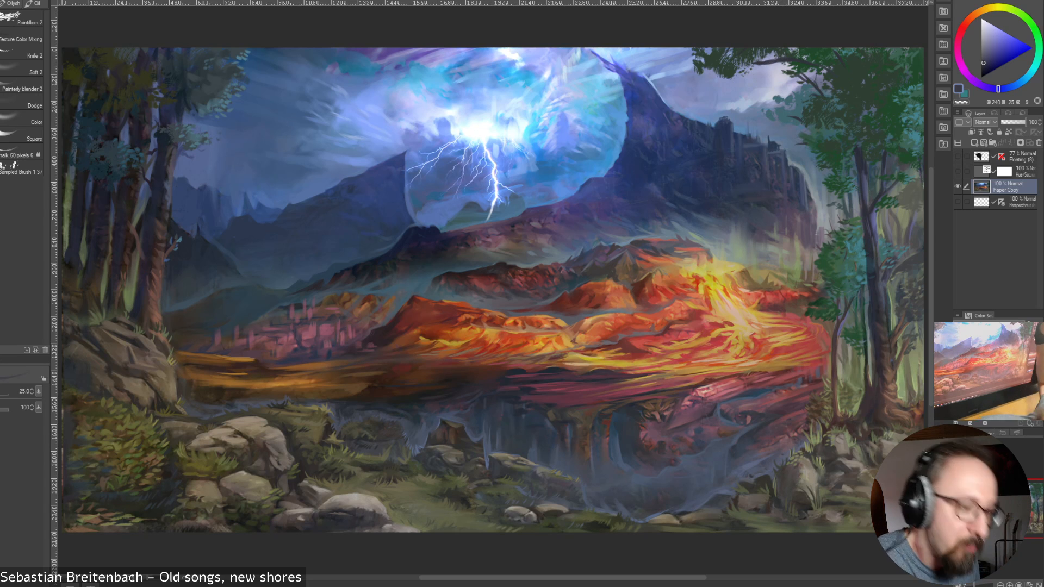
Refine the overhanging foliage's outer edge with alternating sampled dark green and sky blue touches, using the finer brush at size 15
{"action": "key", "text": "bracketleft"}
{"action": "key", "text": "bracketleft"}
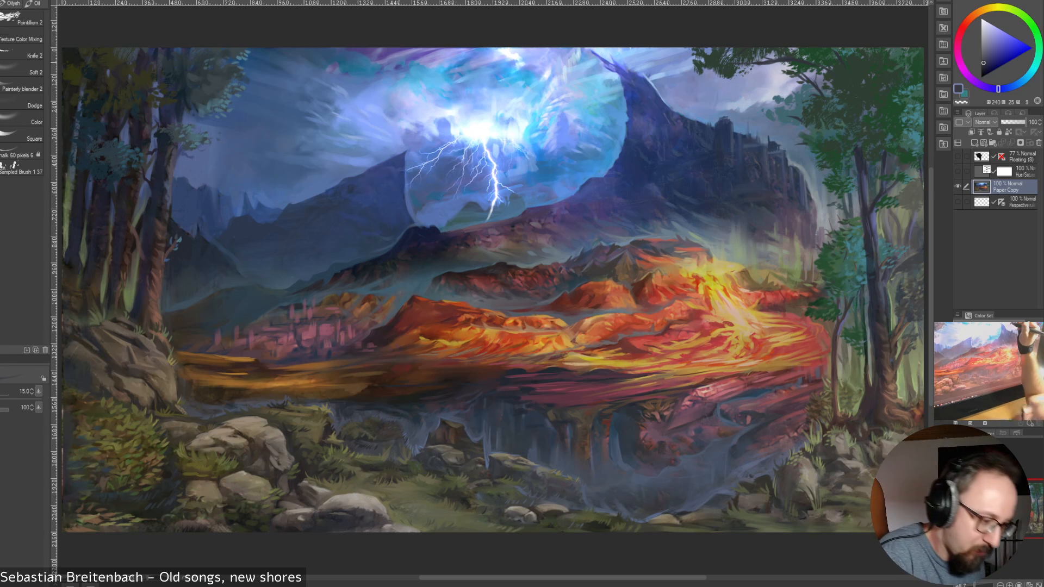
{"action": "left_click", "coordinate": [728, 64], "text": "alt"}
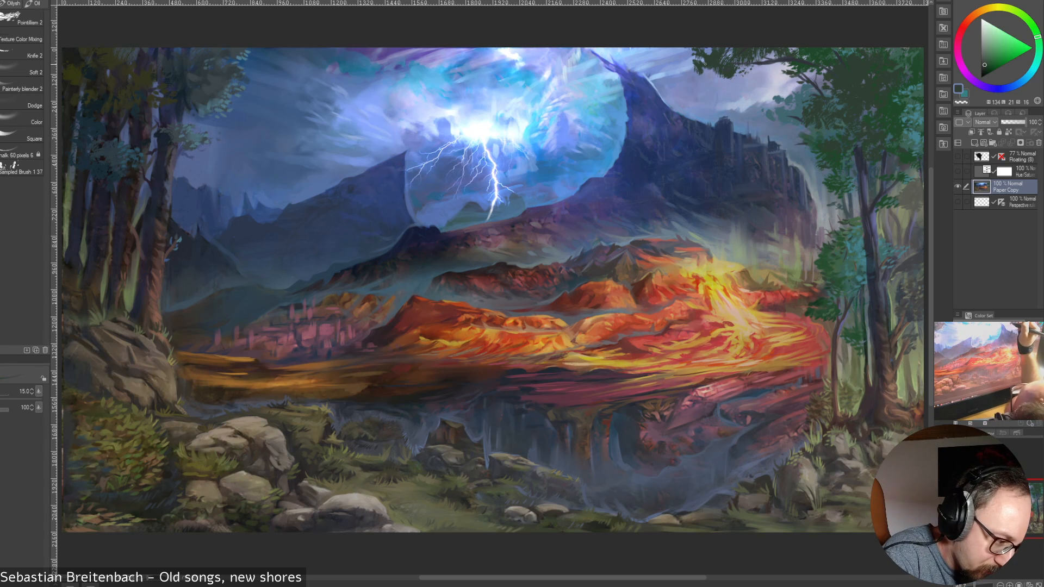
{"action": "left_click", "coordinate": [699, 71], "text": "alt"}
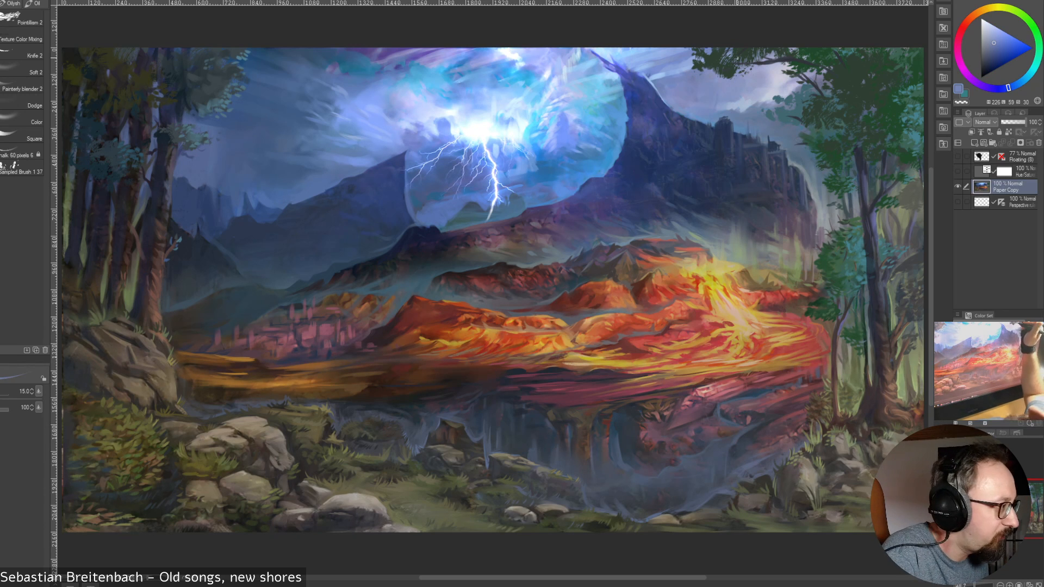
{"action": "left_click", "coordinate": [701, 70], "text": "alt"}
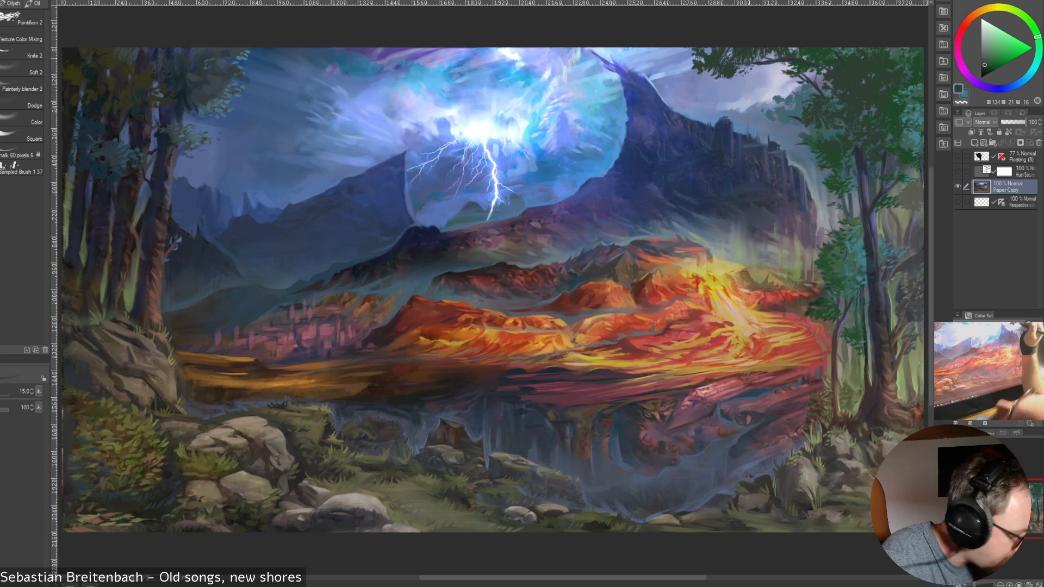
{"action": "left_click", "coordinate": [725, 78], "text": "alt"}
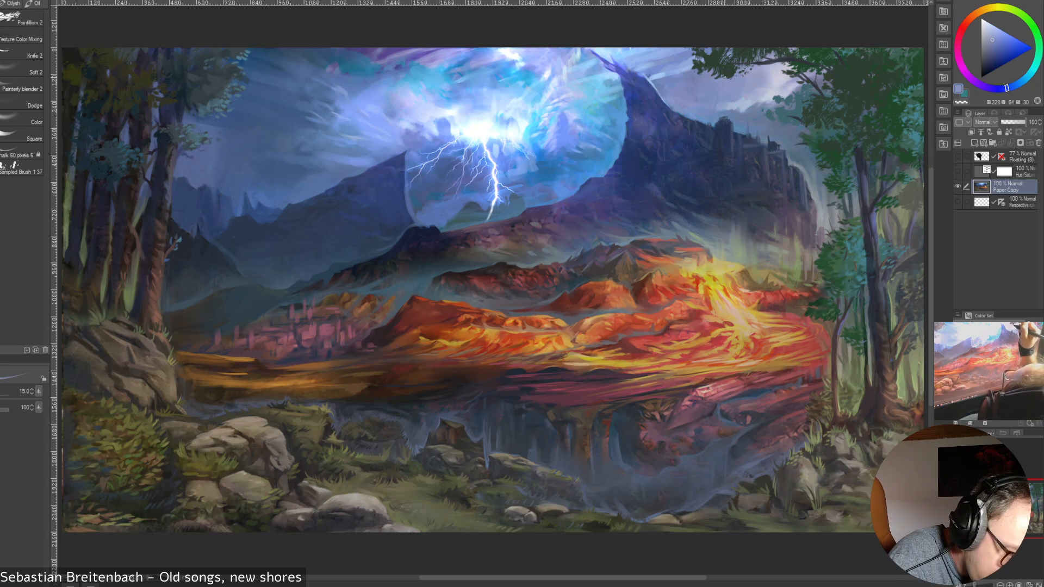
{"action": "left_click", "coordinate": [726, 76], "text": "alt"}
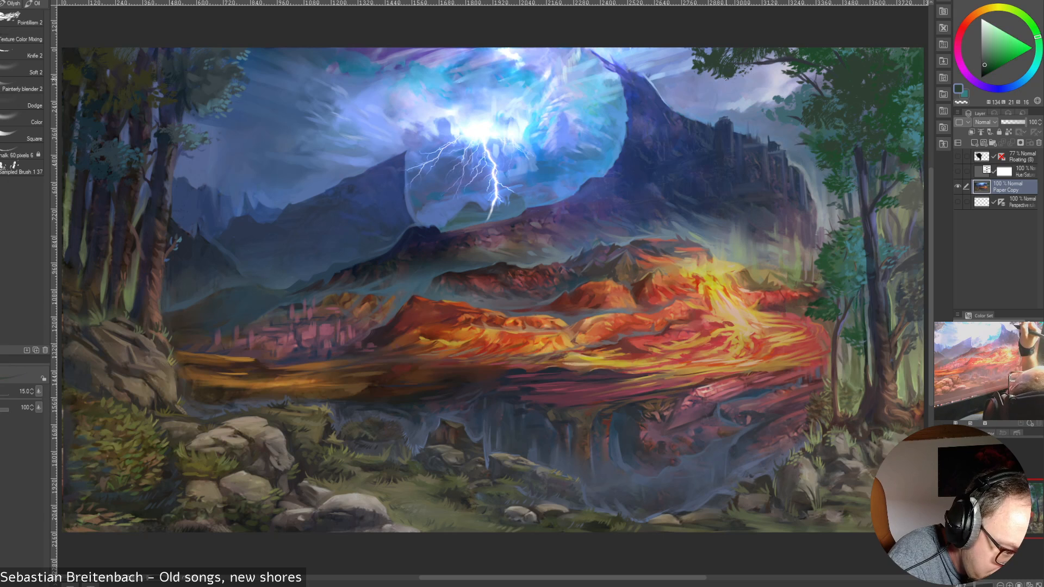
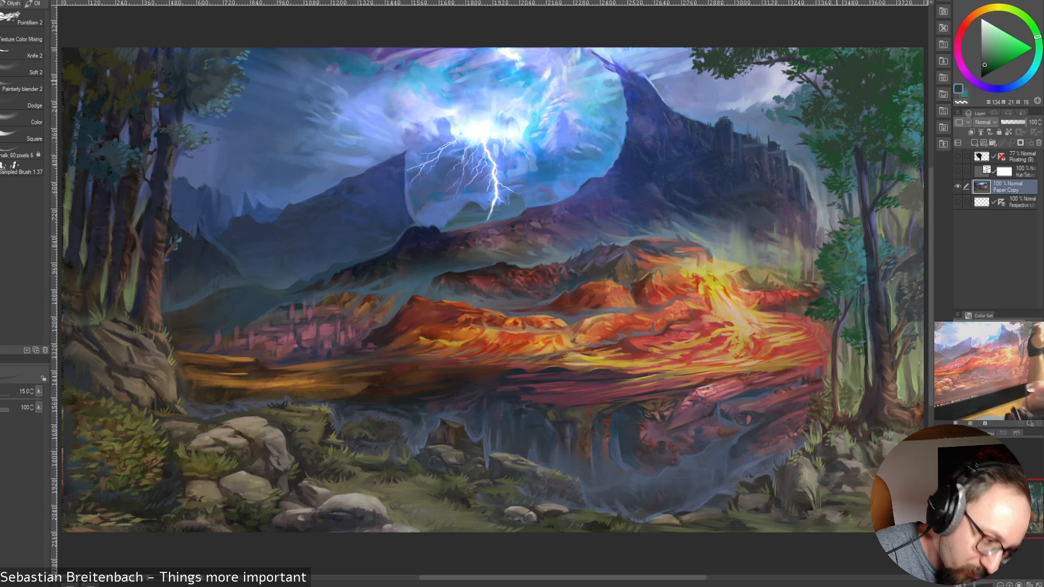
Touch up the overhanging foliage and its sky gaps with sampled sky blue, slate blue and dark green at brush size 15
{"action": "left_click", "coordinate": [776, 101], "text": "alt"}
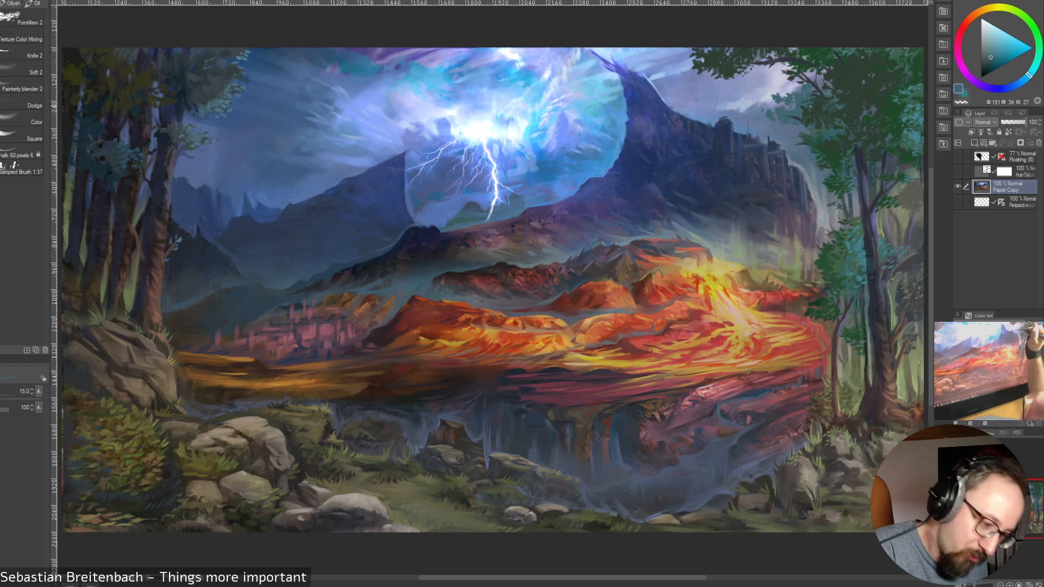
{"action": "left_click", "coordinate": [790, 98], "text": "alt"}
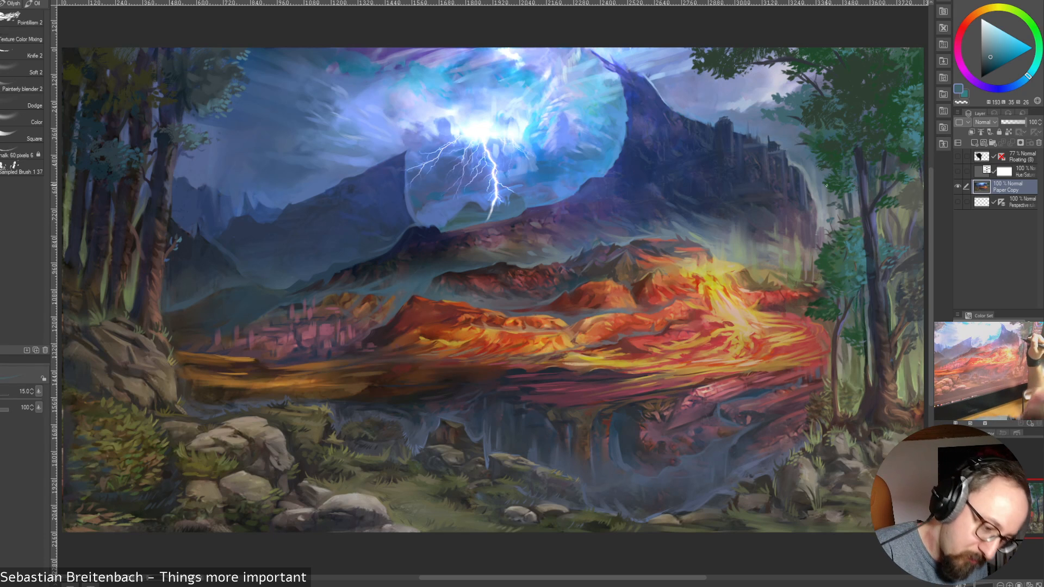
{"action": "left_click", "coordinate": [787, 107], "text": "alt"}
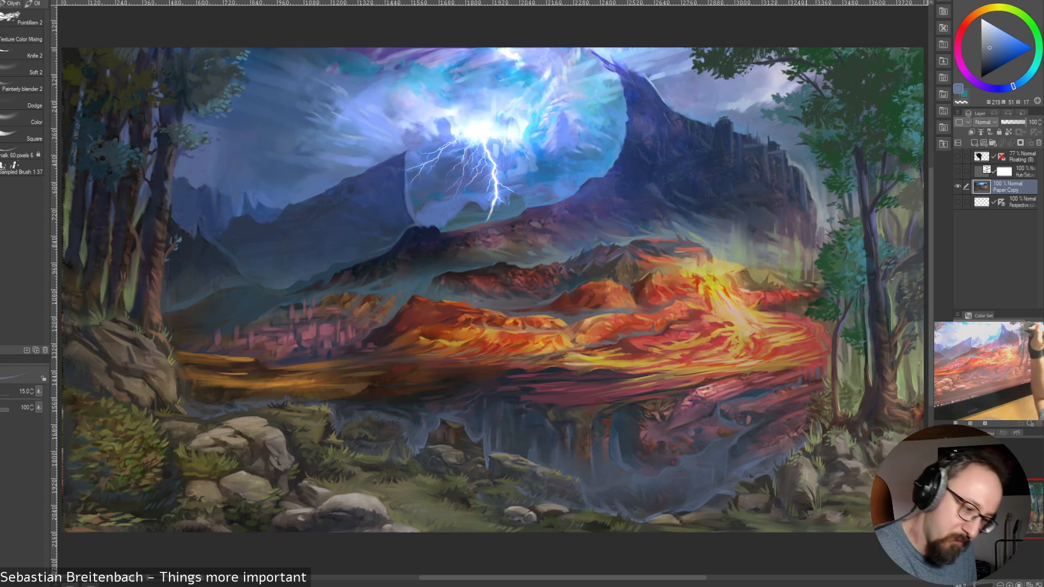
{"action": "left_click", "coordinate": [806, 110], "text": "alt"}
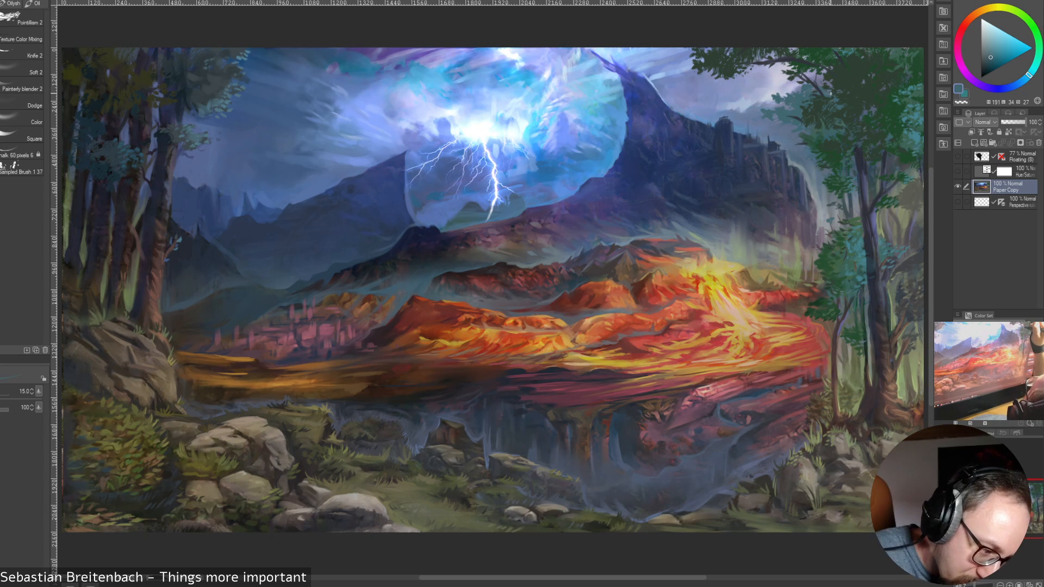
{"action": "left_click", "coordinate": [751, 66], "text": "alt"}
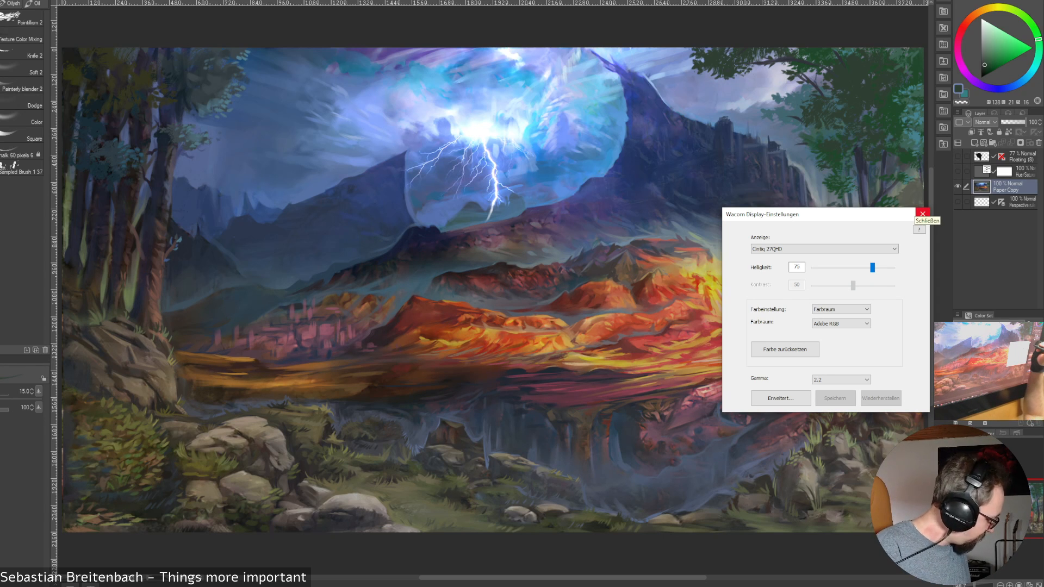
Close the Wacom display settings and refine the right-hand grove's crown and upper trunk with sampled dark blue tones at brush size 20
{"action": "left_click", "coordinate": [923, 214]}
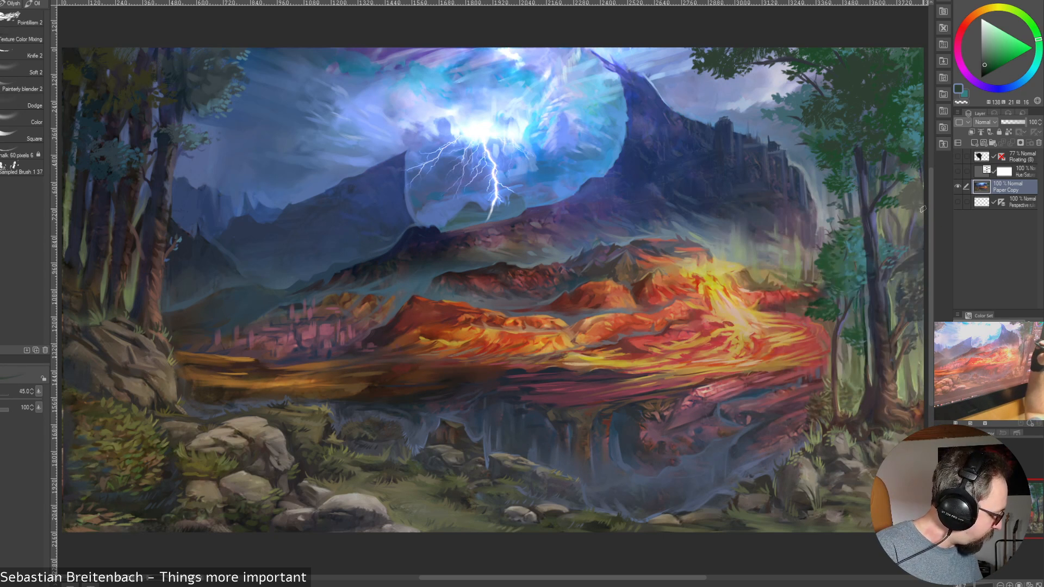
{"action": "key", "text": "bracketleft"}
{"action": "key", "text": "bracketleft"}
{"action": "key", "text": "bracketleft"}
{"action": "key", "text": "bracketleft"}
{"action": "key", "text": "bracketleft"}
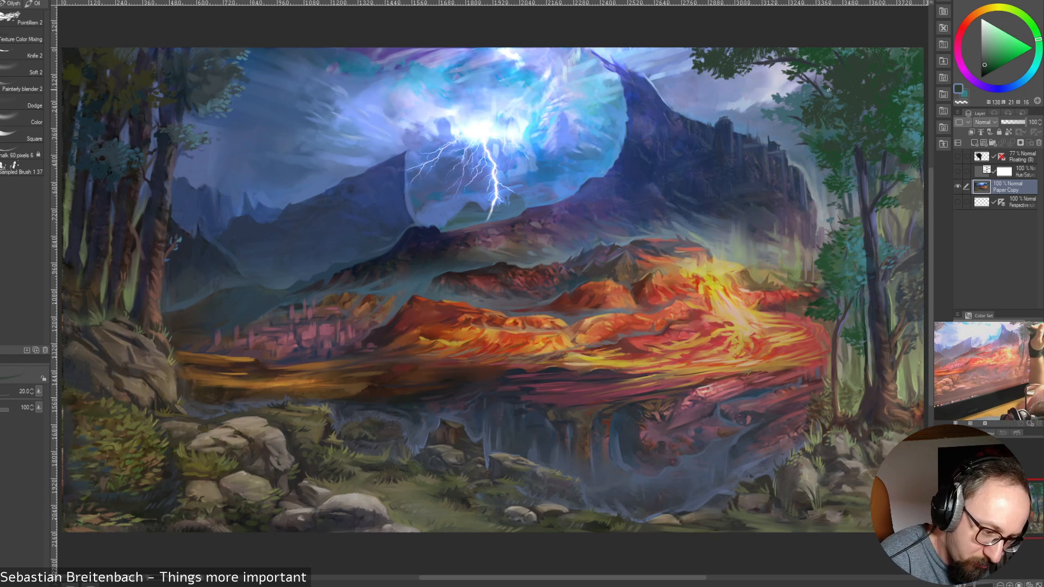
{"action": "left_click", "coordinate": [819, 85], "text": "alt"}
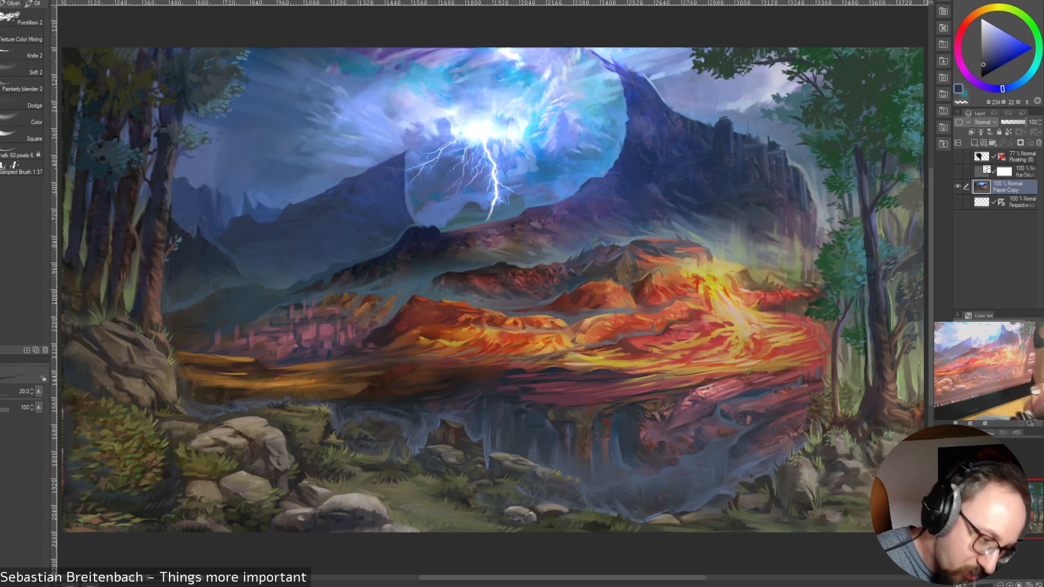
{"action": "left_click", "coordinate": [874, 219], "text": "alt"}
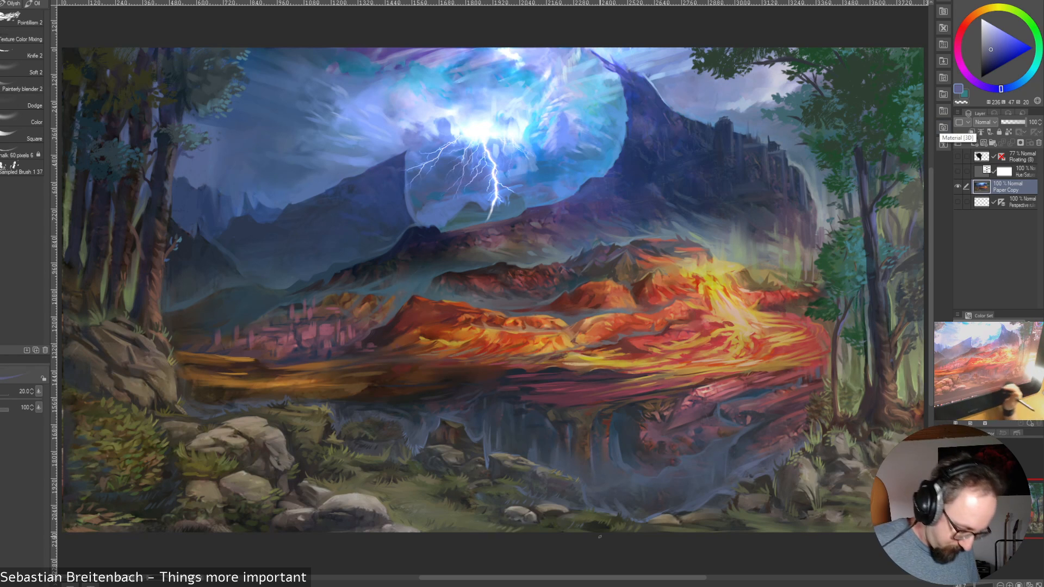
Touch up a foreground stone and the cliff edge beside the grove with sampled tones, showing the perspective ruler only for a brief check
{"action": "left_click", "coordinate": [548, 507], "text": "alt"}
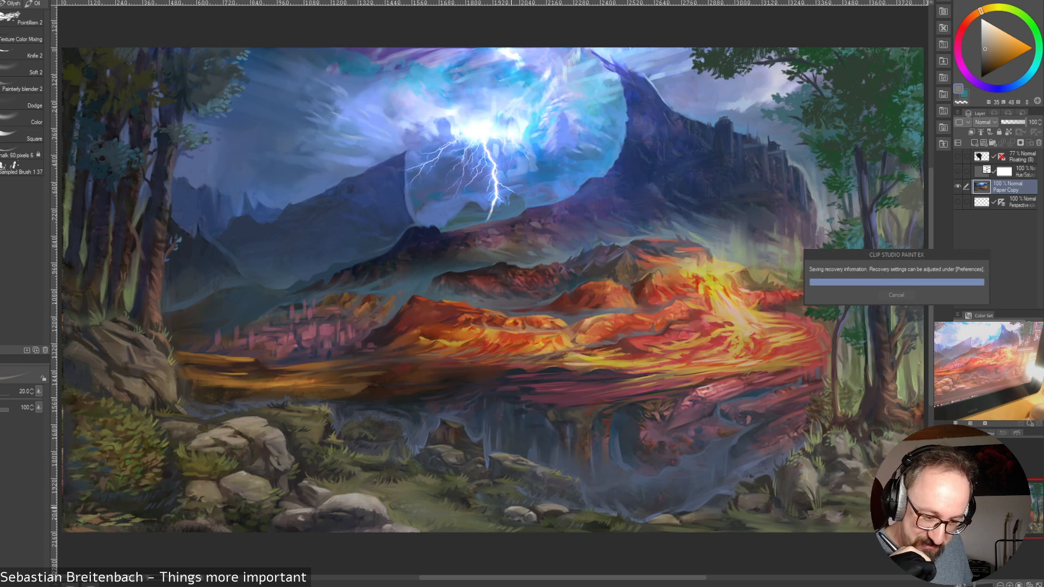
{"action": "left_click", "coordinate": [822, 173], "text": "alt"}
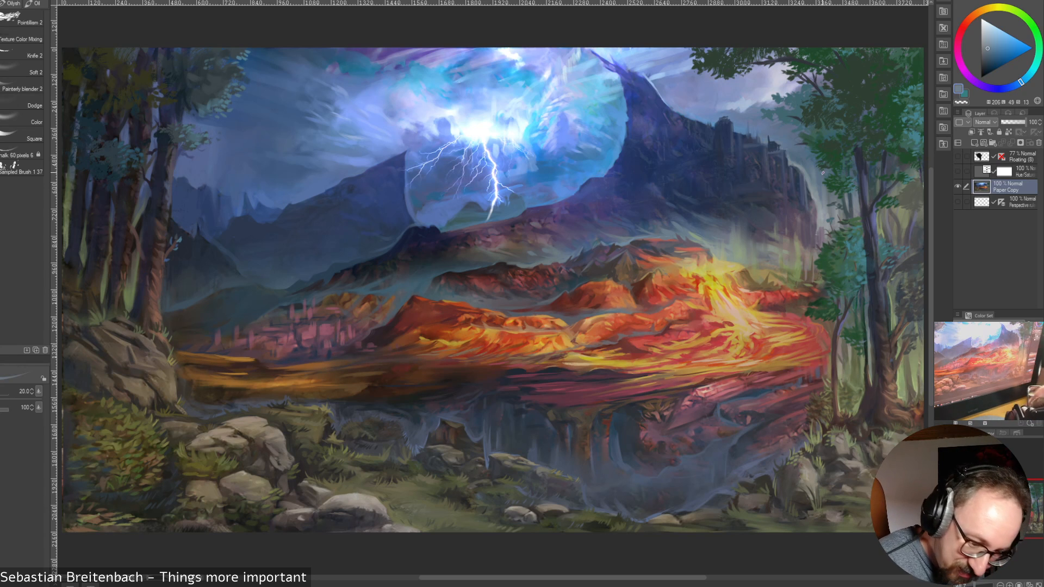
{"action": "left_click", "coordinate": [958, 202]}
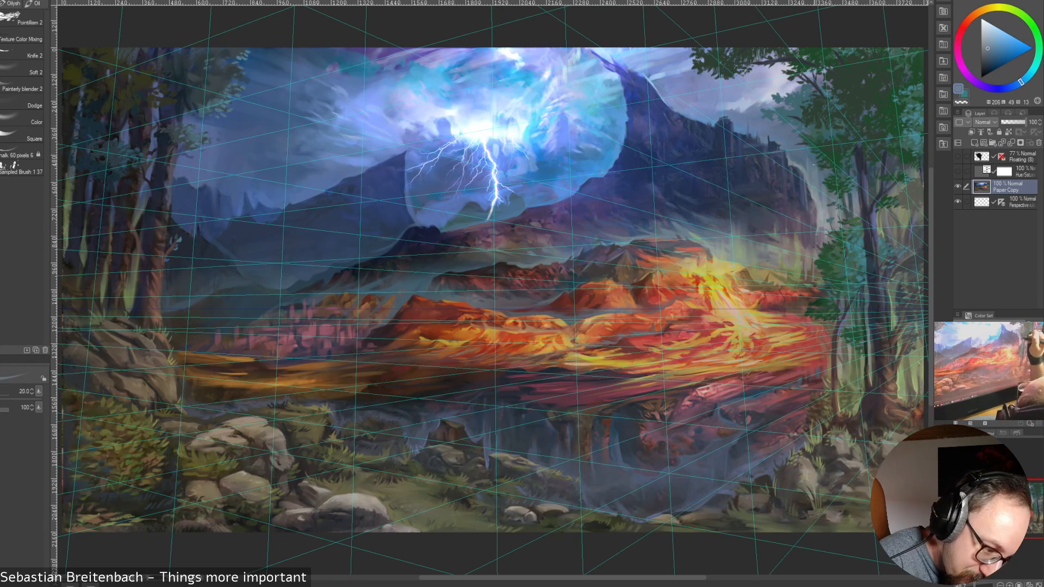
{"action": "left_click", "coordinate": [811, 158], "text": "alt"}
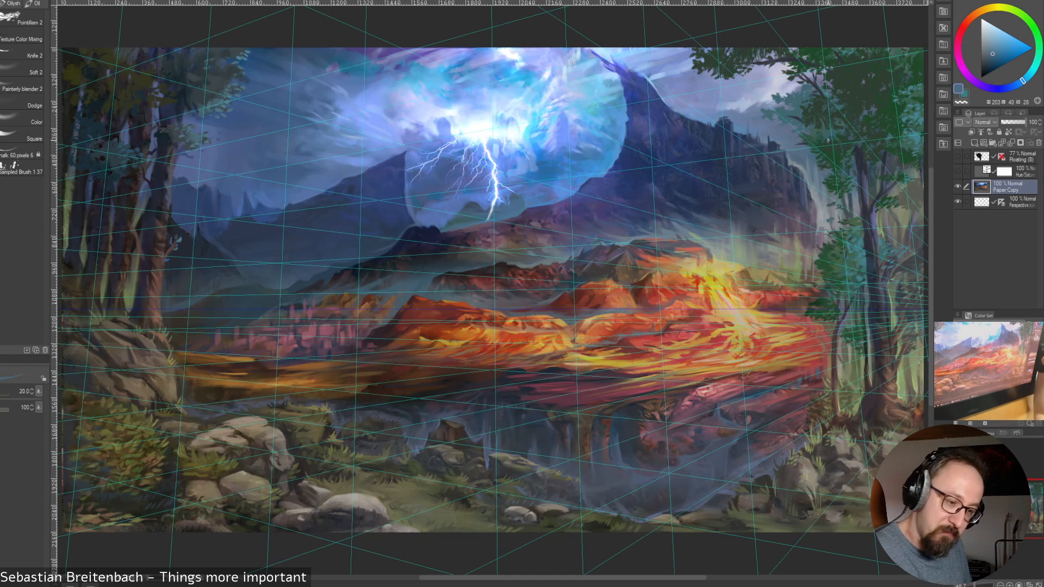
{"action": "left_click", "coordinate": [958, 202]}
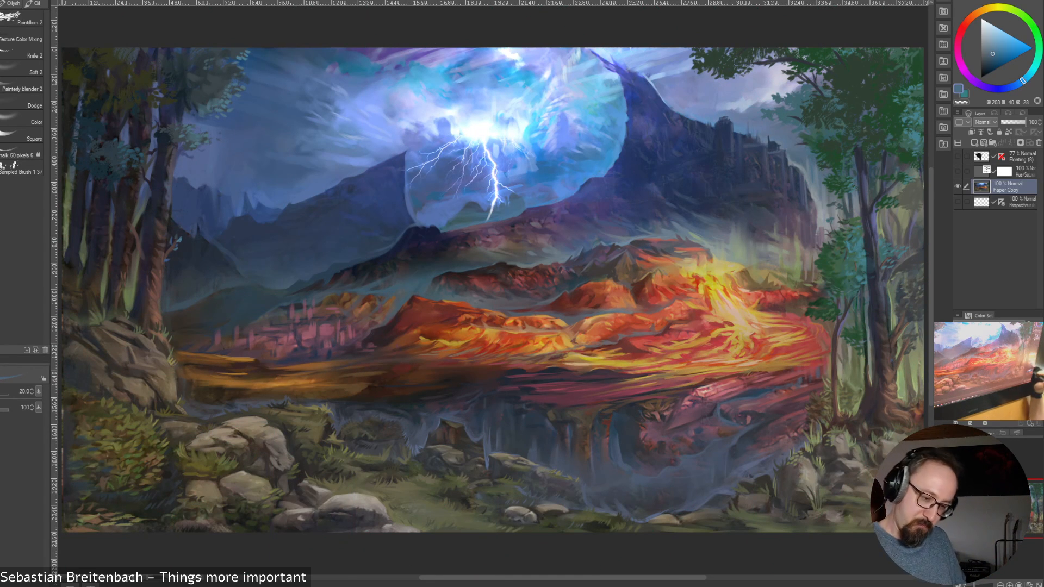
Refine the right-hand grove's trunk base and the rocks below it with sampled dark brown tones at brush size 20
{"action": "left_click", "coordinate": [879, 401], "text": "alt"}
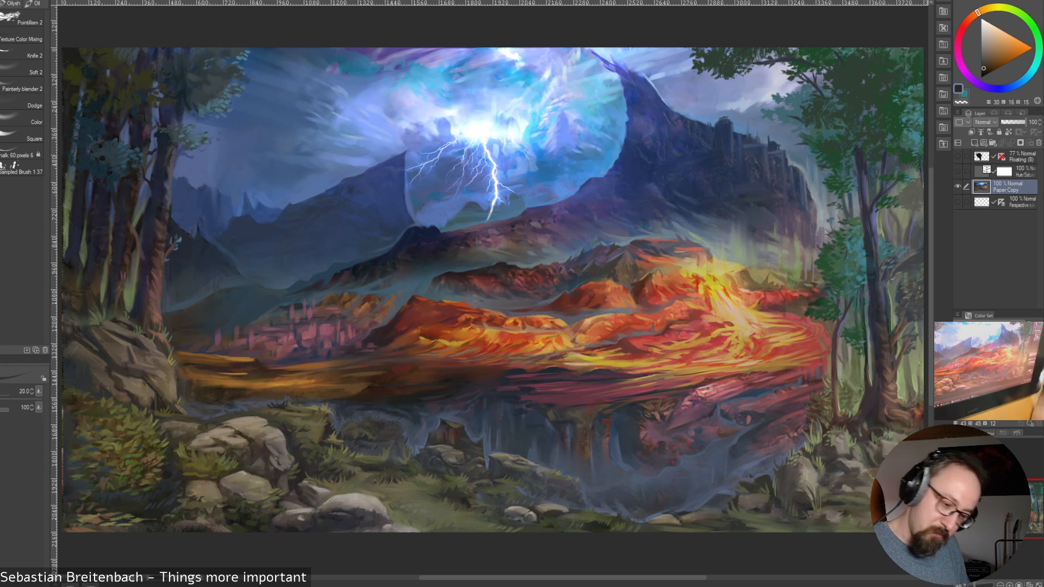
{"action": "left_click", "coordinate": [959, 347]}
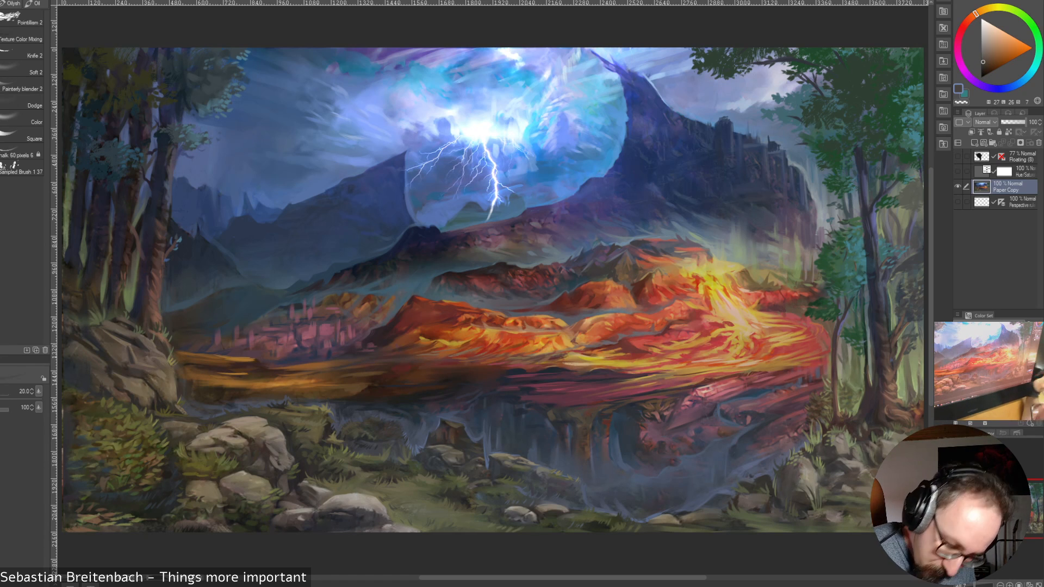
{"action": "left_click", "coordinate": [837, 468], "text": "alt"}
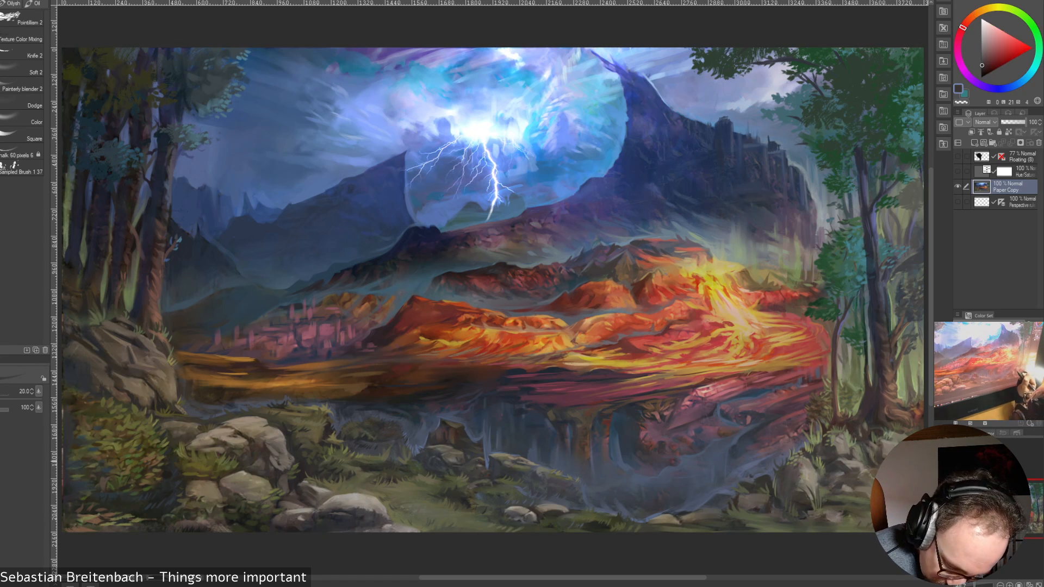
{"action": "left_click", "coordinate": [831, 472], "text": "alt"}
{"action": "left_click_drag", "start_coordinate": [840, 466], "coordinate": [829, 473]}
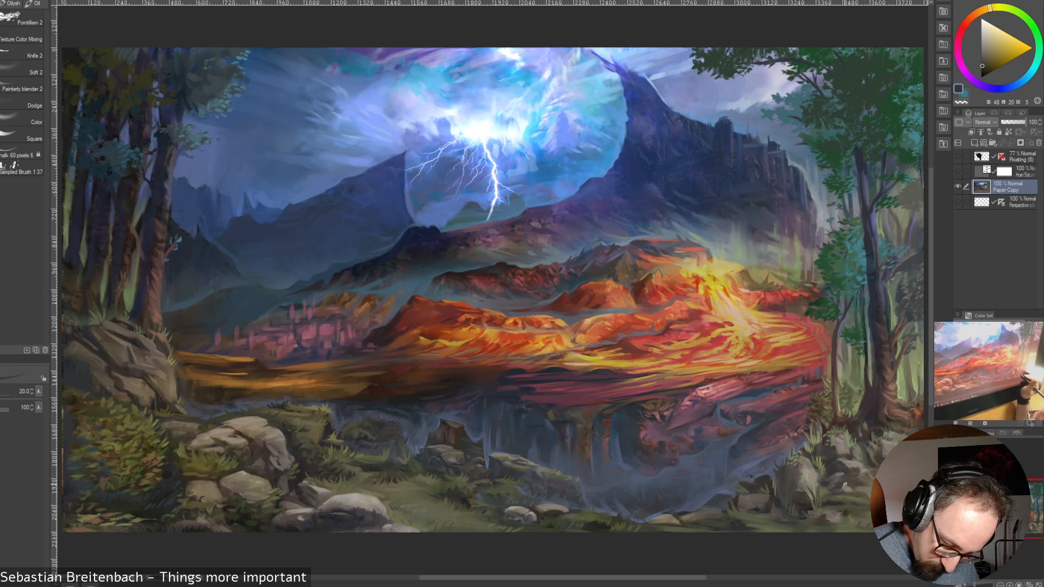
Refine the ground along the painting's lower right edge with sampled dark brown and olive tones, reducing the brush to size 15
{"action": "left_click", "coordinate": [783, 488], "text": "alt"}
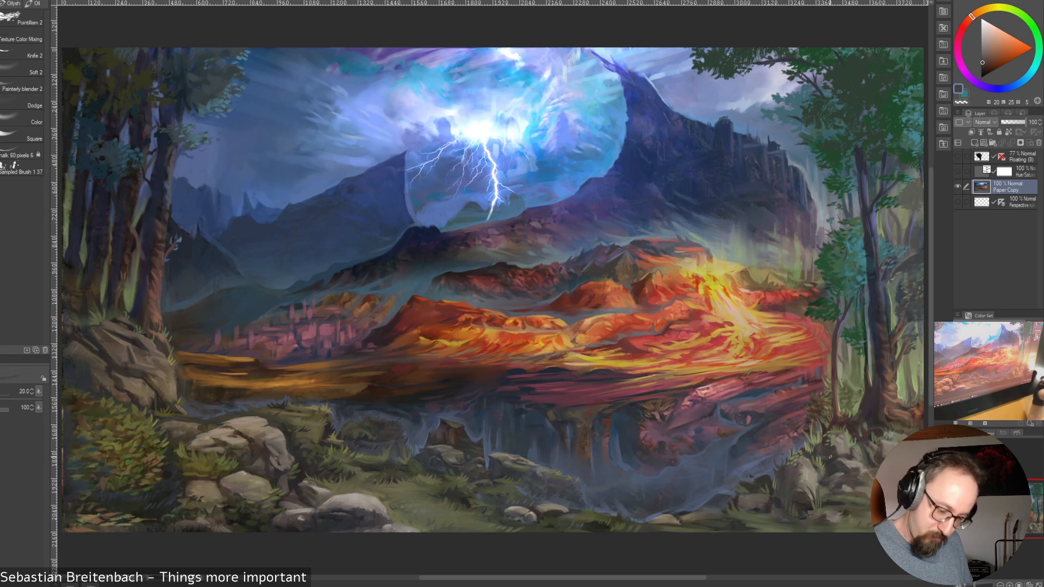
{"action": "left_click", "coordinate": [776, 519], "text": "alt"}
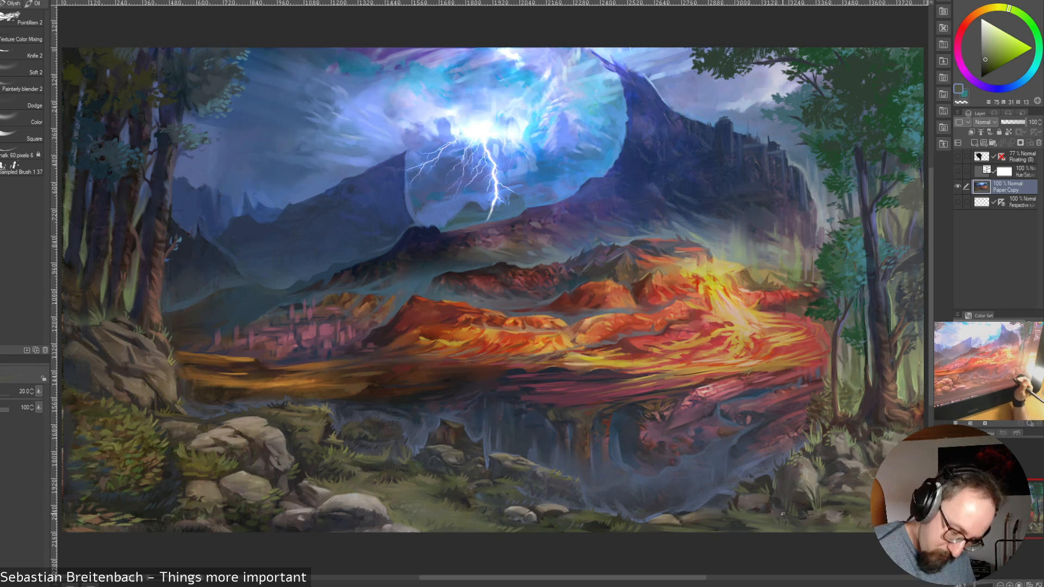
{"action": "left_click", "coordinate": [741, 508], "text": "alt"}
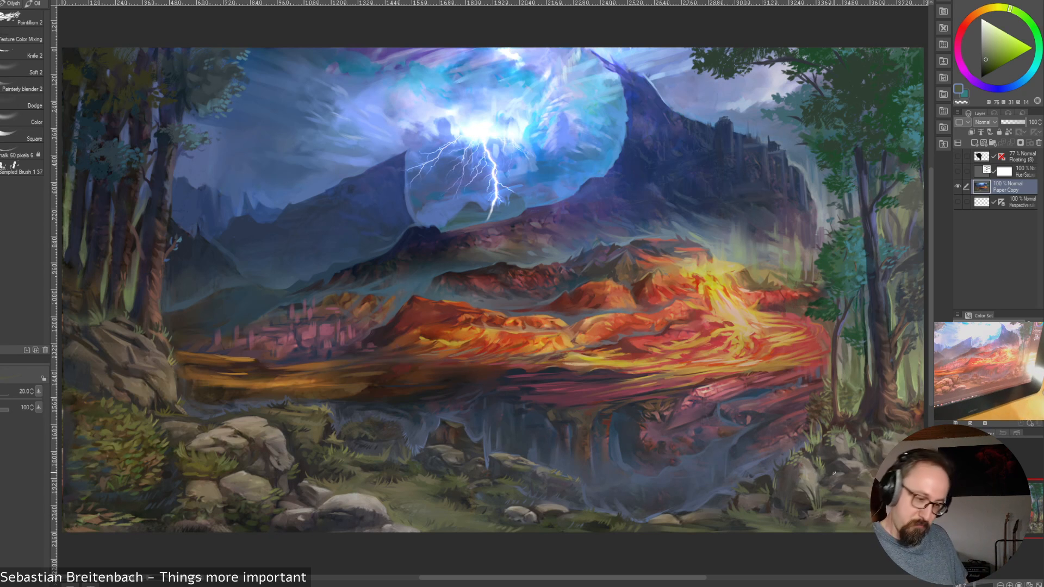
{"action": "left_click", "coordinate": [715, 523], "text": "alt"}
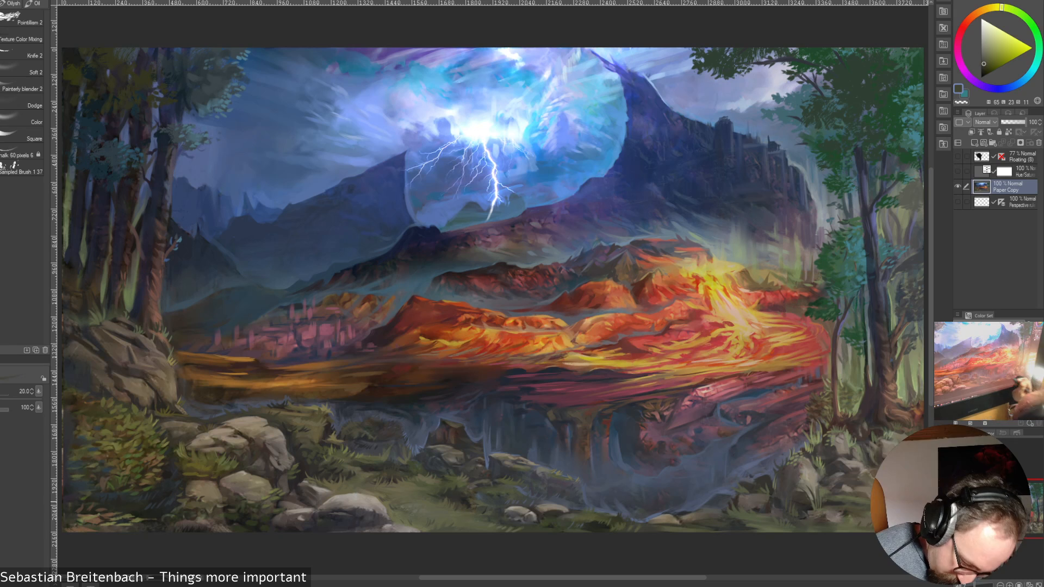
{"action": "key", "text": "["}
{"action": "key", "text": "["}
{"action": "left_click", "coordinate": [678, 528], "text": "alt"}
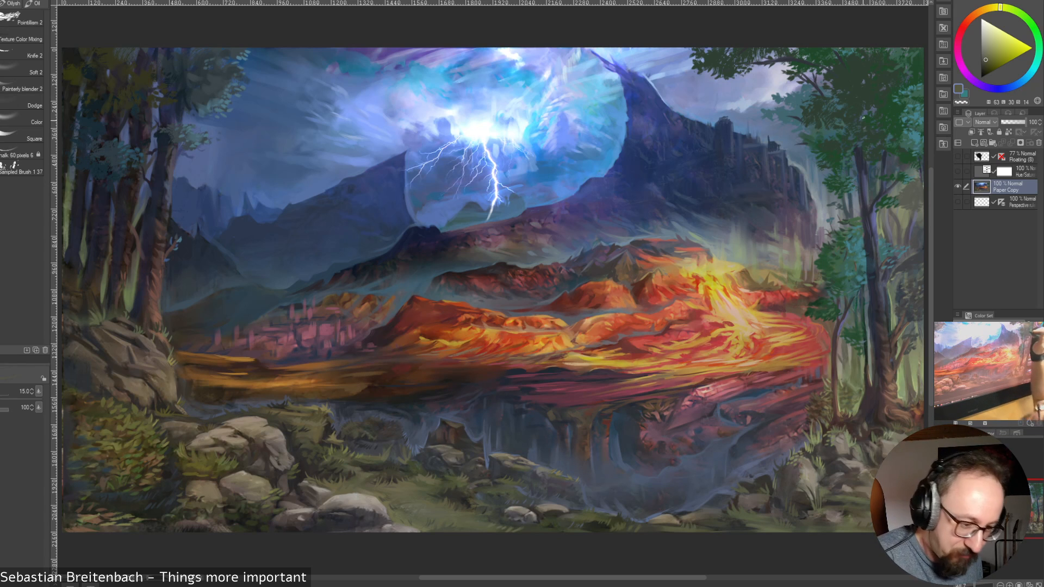
Touch up the leaves and sky gaps beside the right-hand crown with sampled sky blue, dark green and slate blue at size 15
{"action": "left_click", "coordinate": [797, 116], "text": "alt"}
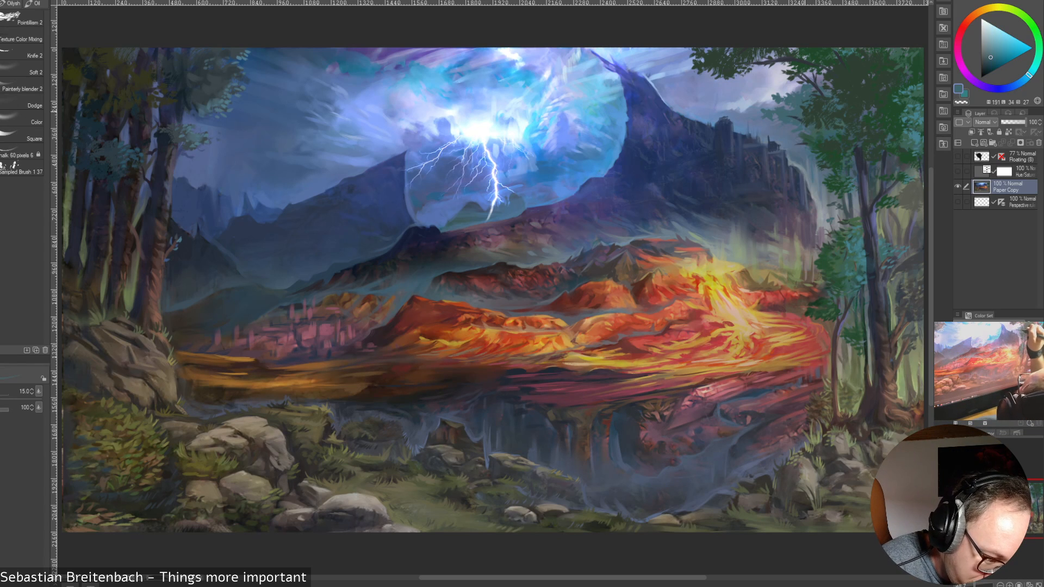
{"action": "left_click", "coordinate": [803, 115], "text": "alt"}
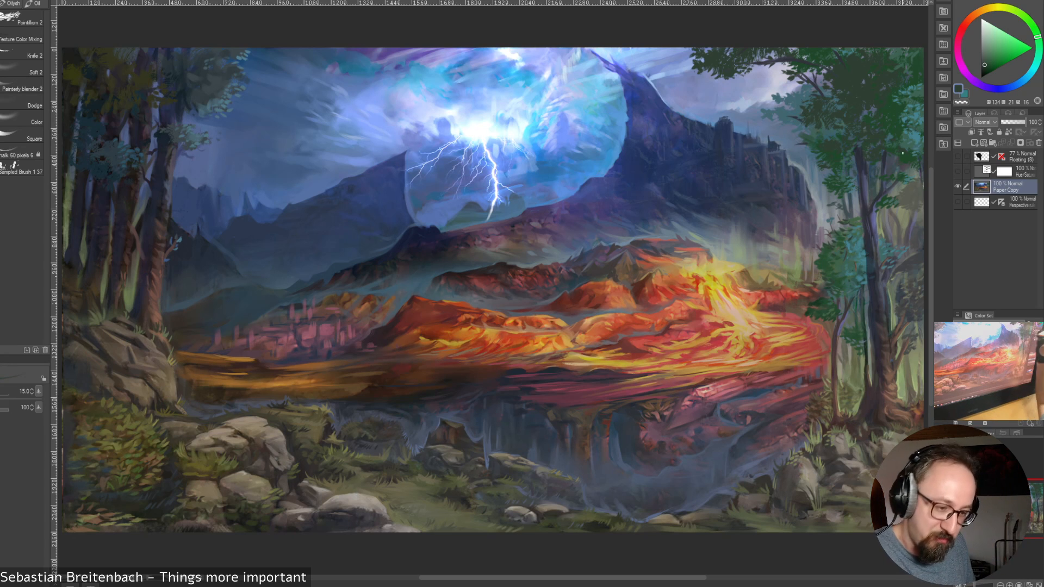
{"action": "left_click", "coordinate": [852, 143], "text": "alt"}
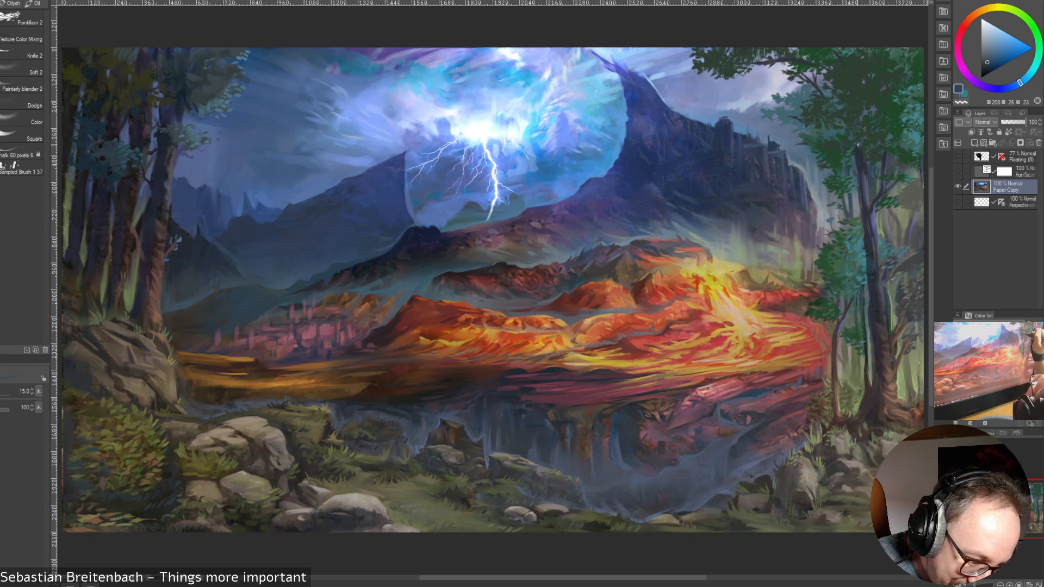
Refine the right-hand grove's main trunk and the gap beside it with sampled dark slate, brown and teal tones at size 15
{"action": "left_click", "coordinate": [867, 131], "text": "alt"}
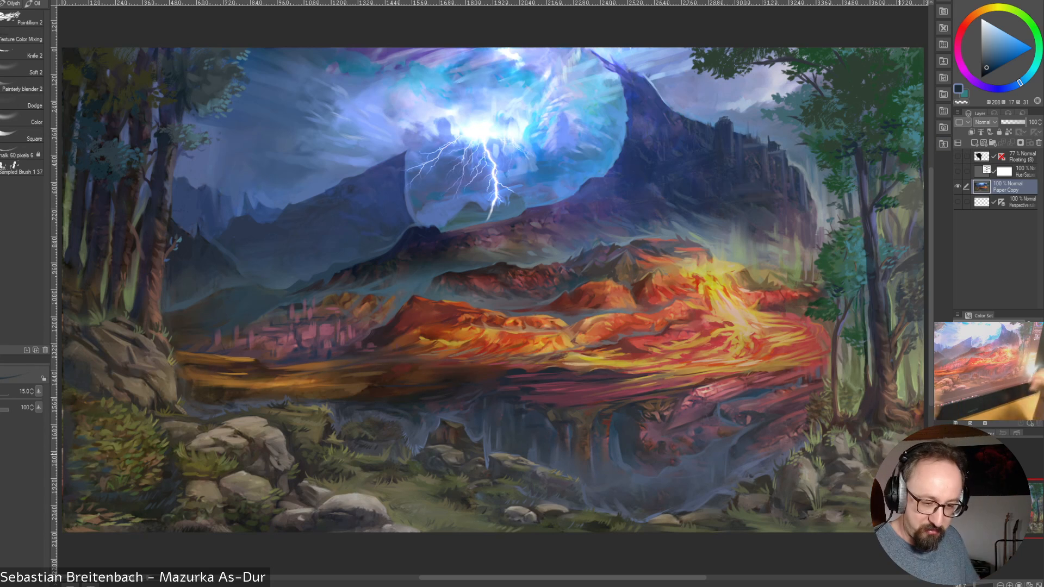
{"action": "left_click", "coordinate": [877, 200], "text": "alt"}
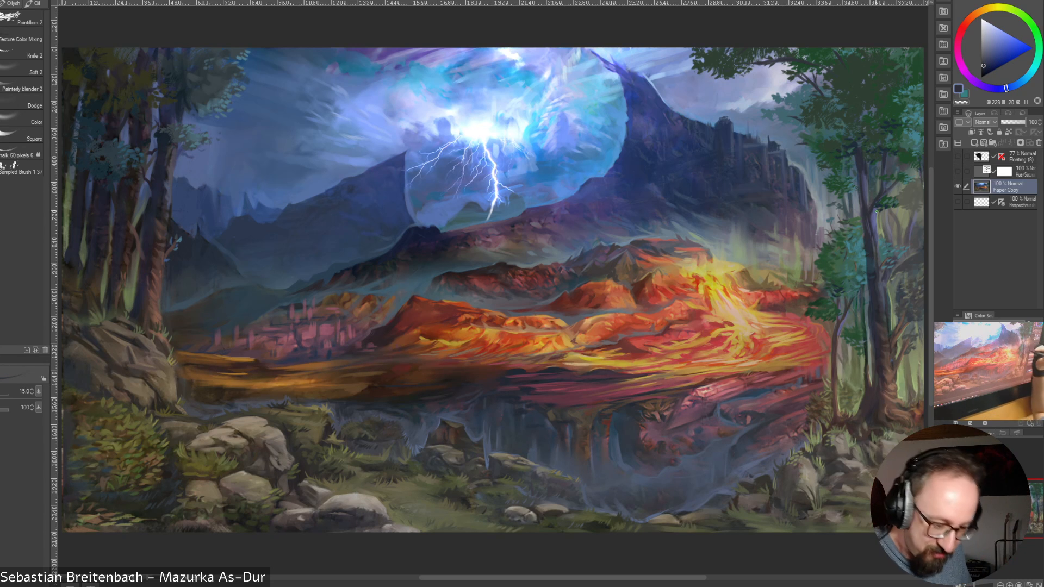
{"action": "left_click", "coordinate": [883, 263], "text": "alt"}
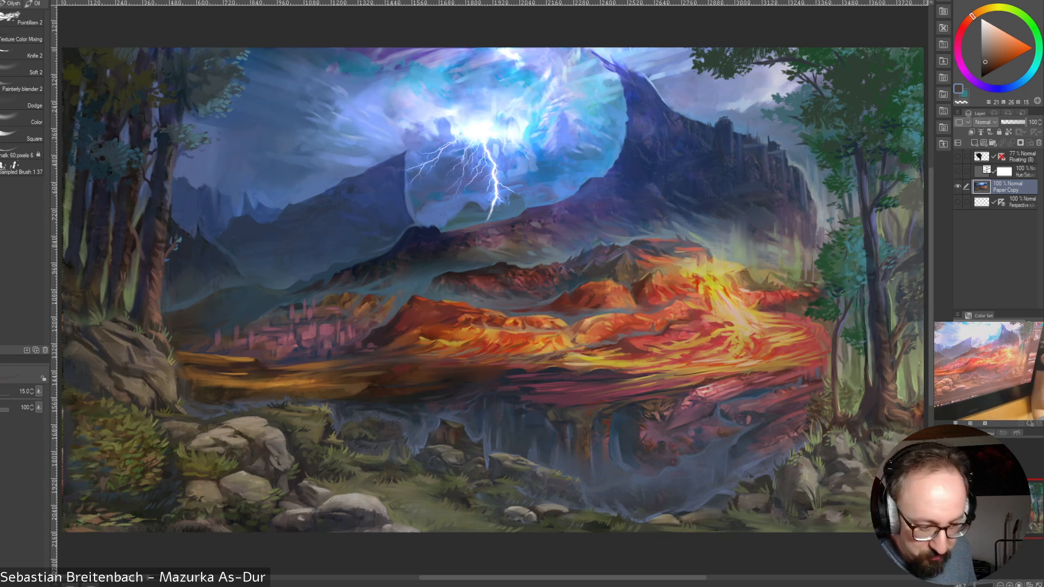
{"action": "left_click", "coordinate": [910, 243], "text": "alt"}
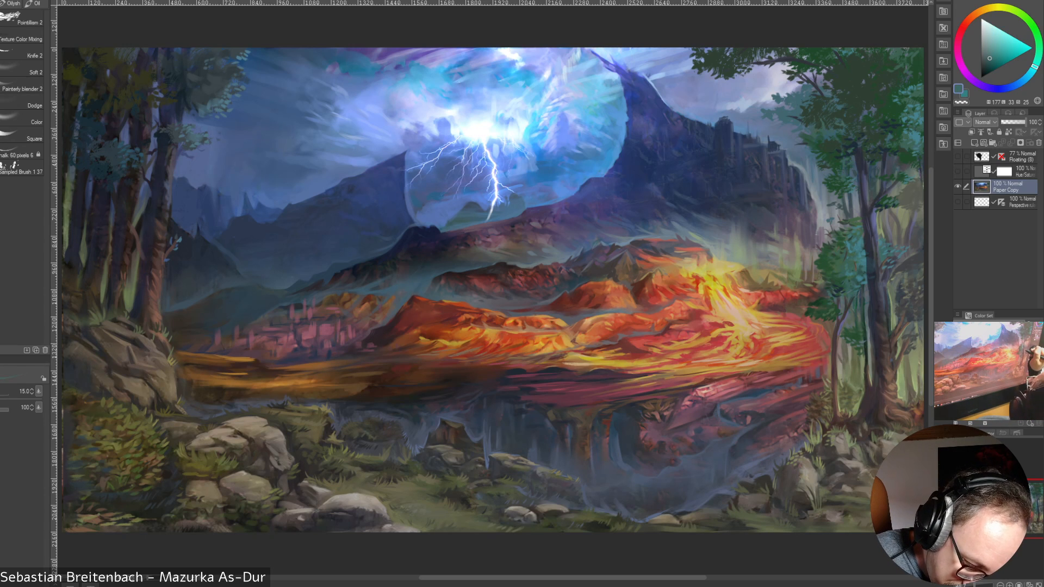
Detail the lower foliage cluster in front of the thin trunk with sampled dark blue and green tones at size 15
{"action": "left_click", "coordinate": [854, 294], "text": "alt"}
{"action": "left_click", "coordinate": [852, 289], "text": "alt"}
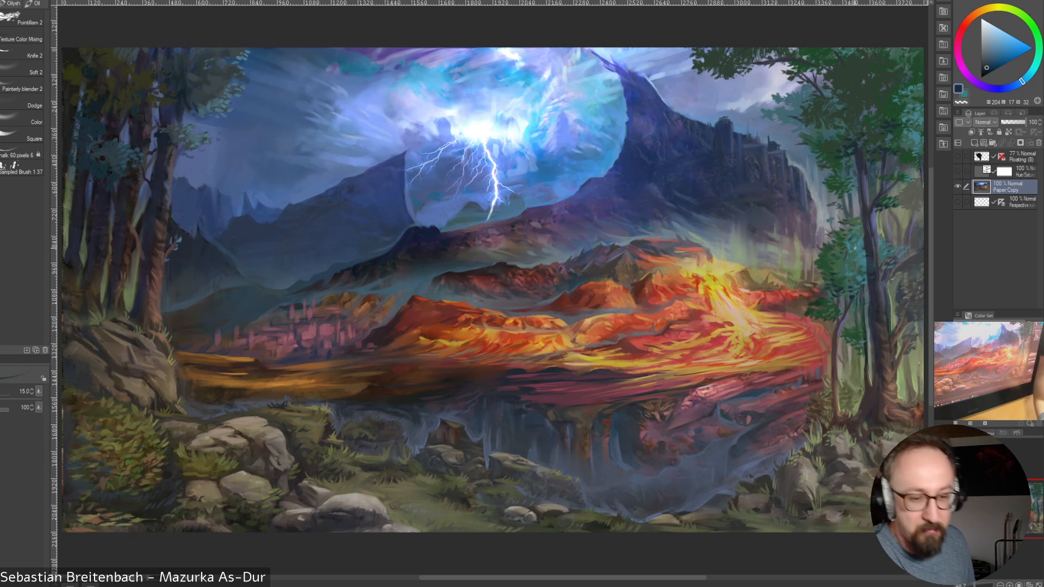
{"action": "left_click", "coordinate": [838, 274], "text": "alt"}
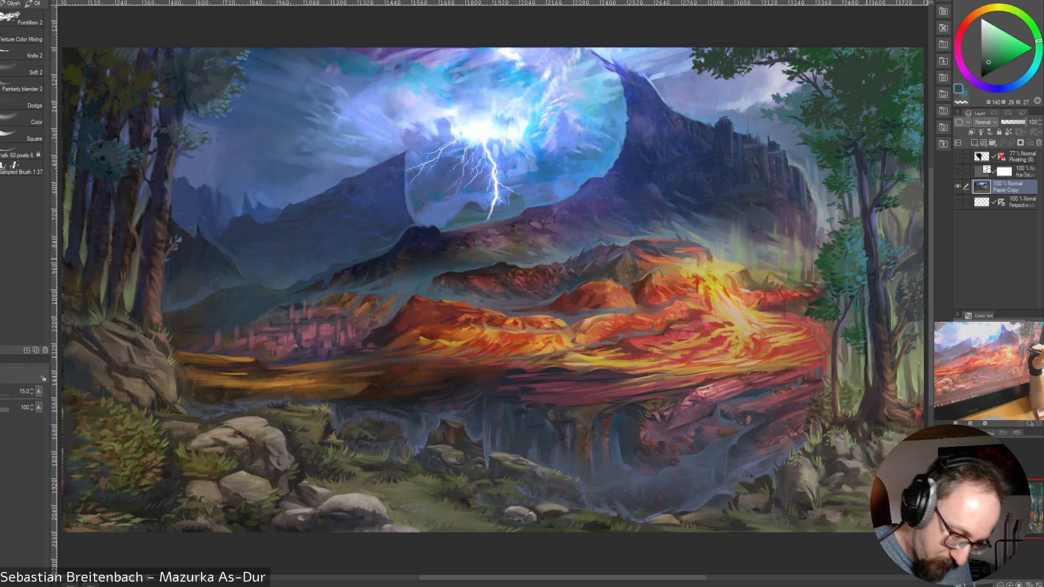
Switch brushes and refine the foliage cluster in front of the thin right-hand trunk, increasing the brush size from 10 to 35
{"action": "left_click", "coordinate": [22, 38]}
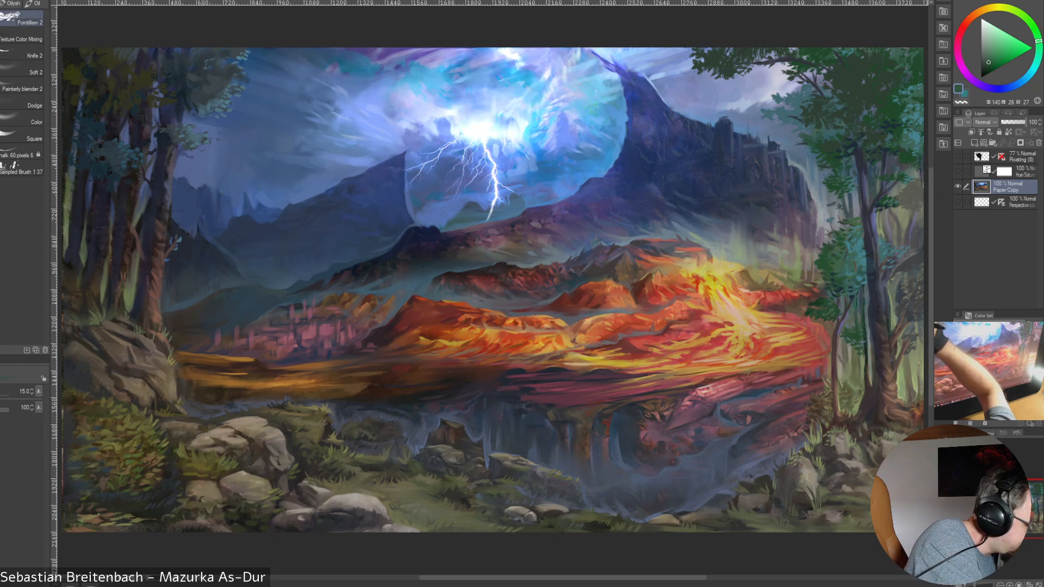
{"action": "left_click", "coordinate": [21, 2]}
{"action": "left_click_drag", "start_coordinate": [842, 272], "coordinate": [850, 275]}
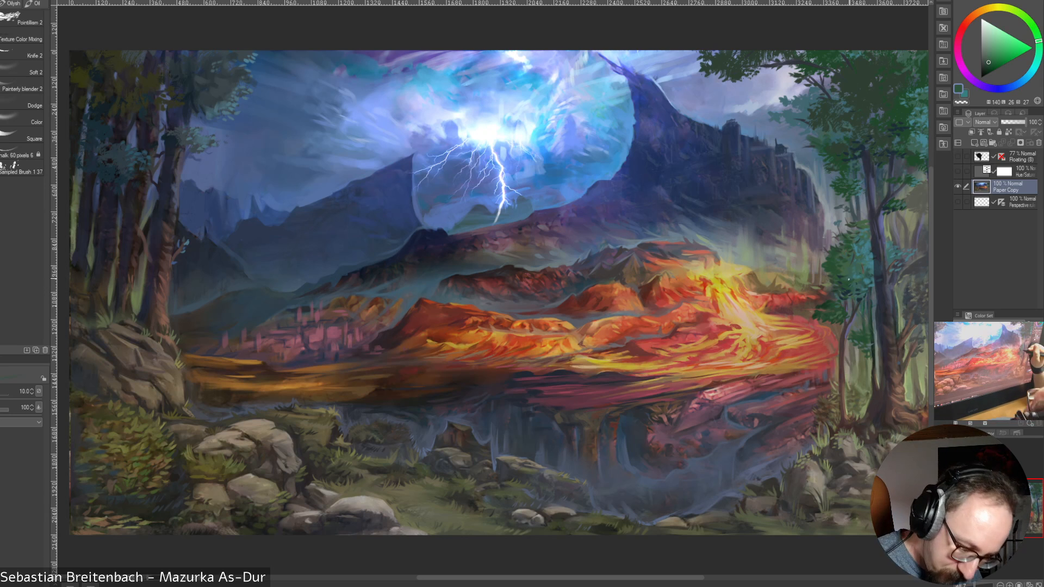
{"action": "key", "text": "]"}
{"action": "key", "text": "["}
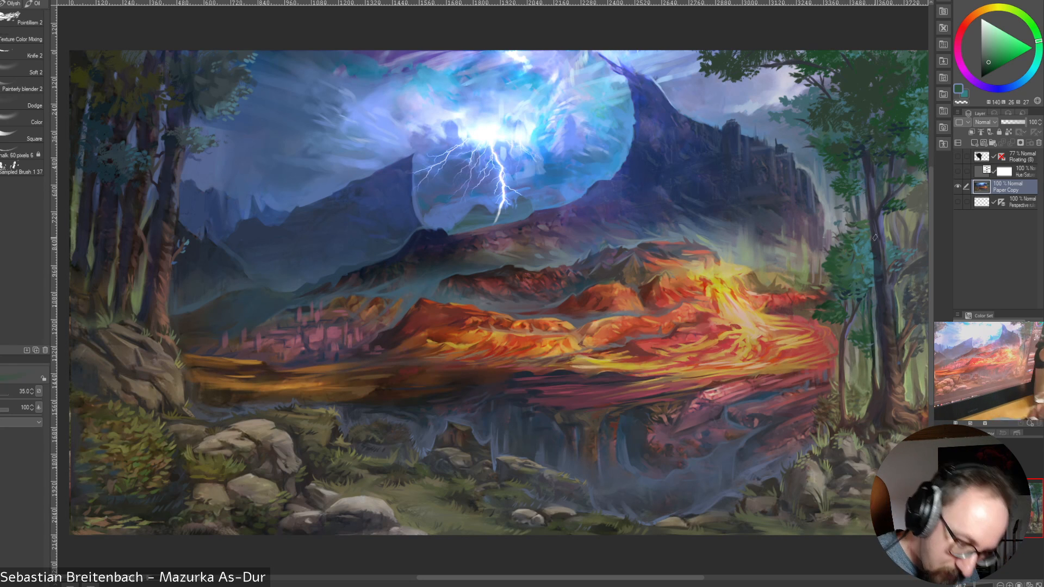
{"action": "left_click", "coordinate": [850, 298], "text": "alt"}
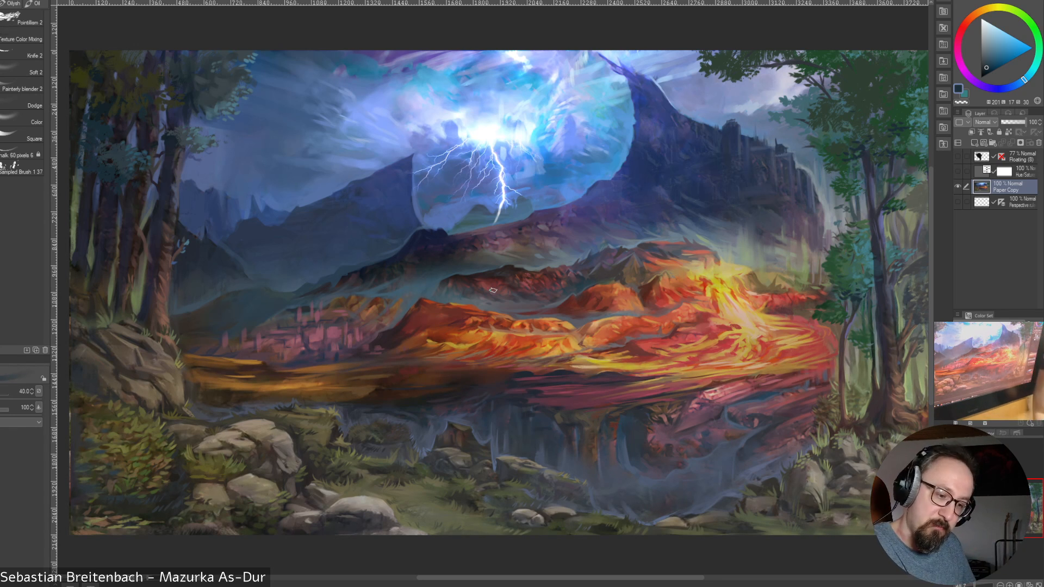
Refine the thin right-hand trunk and the ground near the lower right edge with sampled dark reddish and olive tones at size 20
{"action": "key", "text": "["}
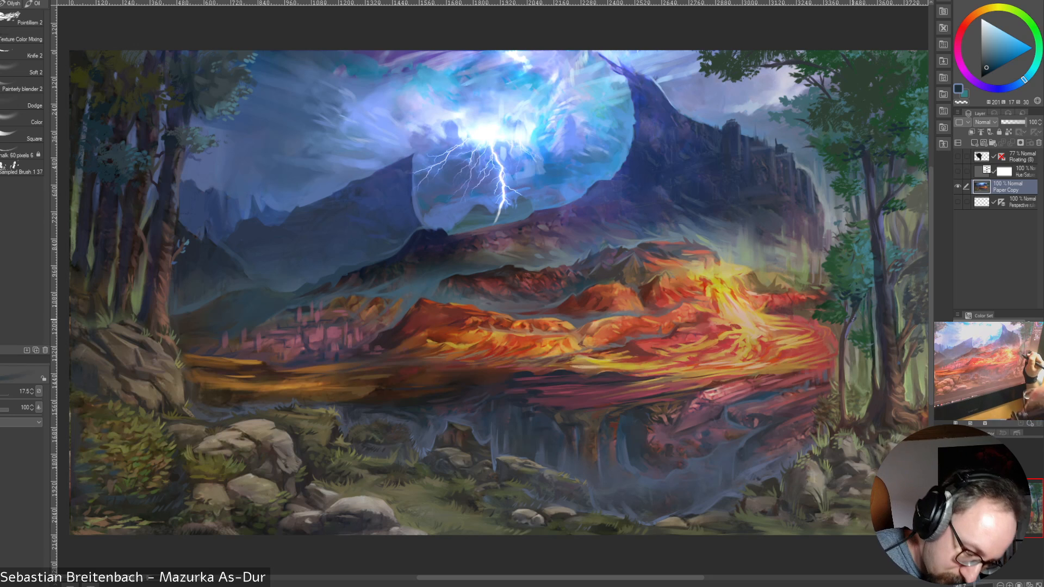
{"action": "key", "text": "]"}
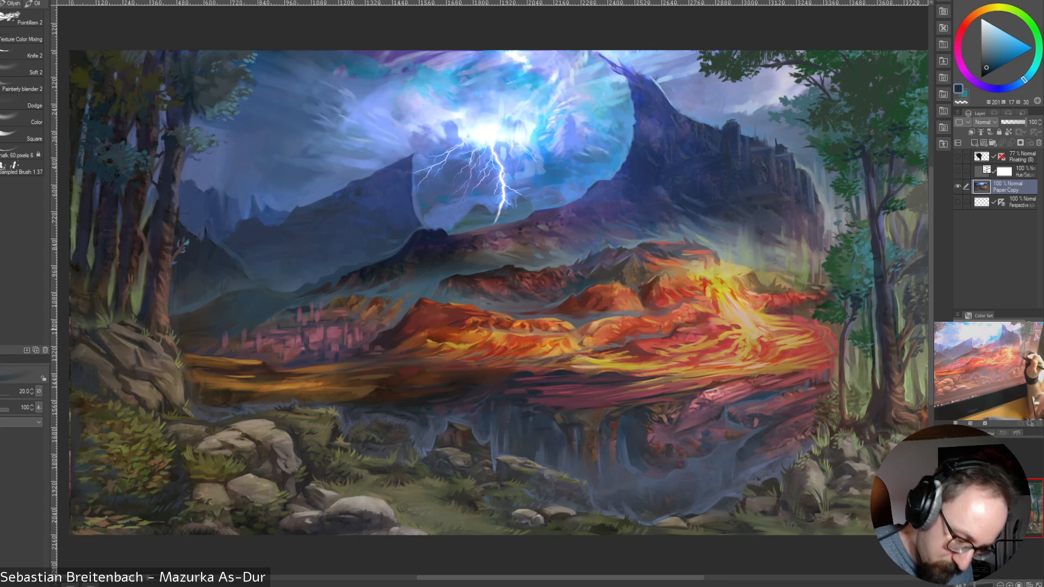
{"action": "left_click", "coordinate": [847, 329], "text": "alt"}
{"action": "left_click_drag", "start_coordinate": [849, 322], "coordinate": [844, 347]}
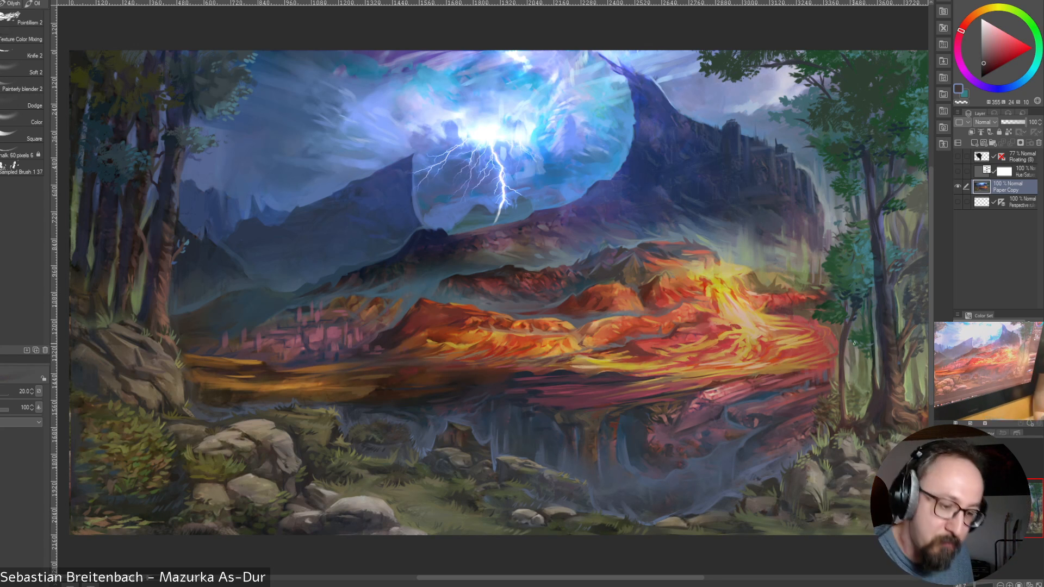
{"action": "left_click", "coordinate": [841, 368], "text": "alt"}
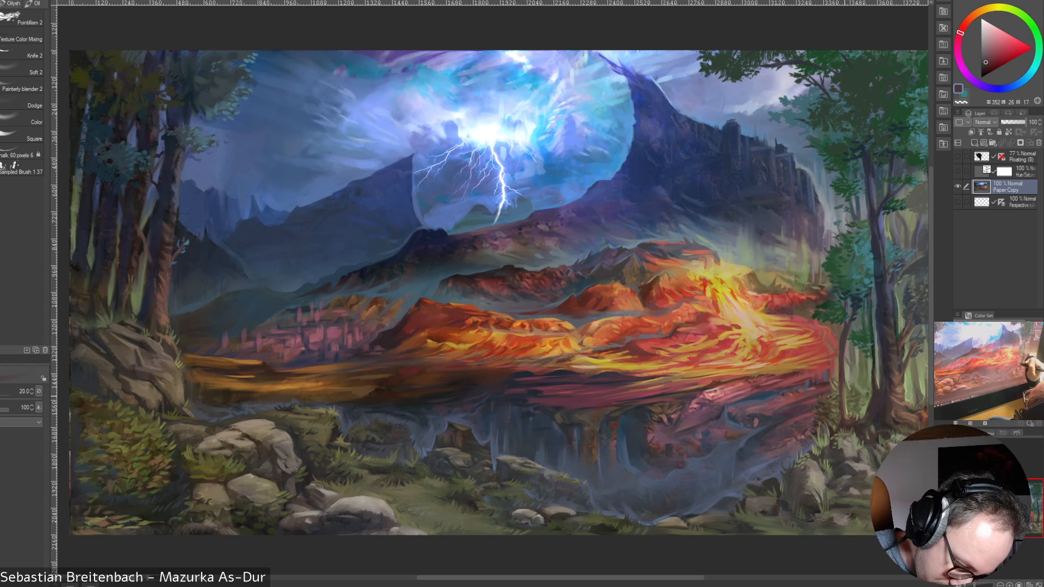
{"action": "left_click", "coordinate": [845, 387], "text": "alt"}
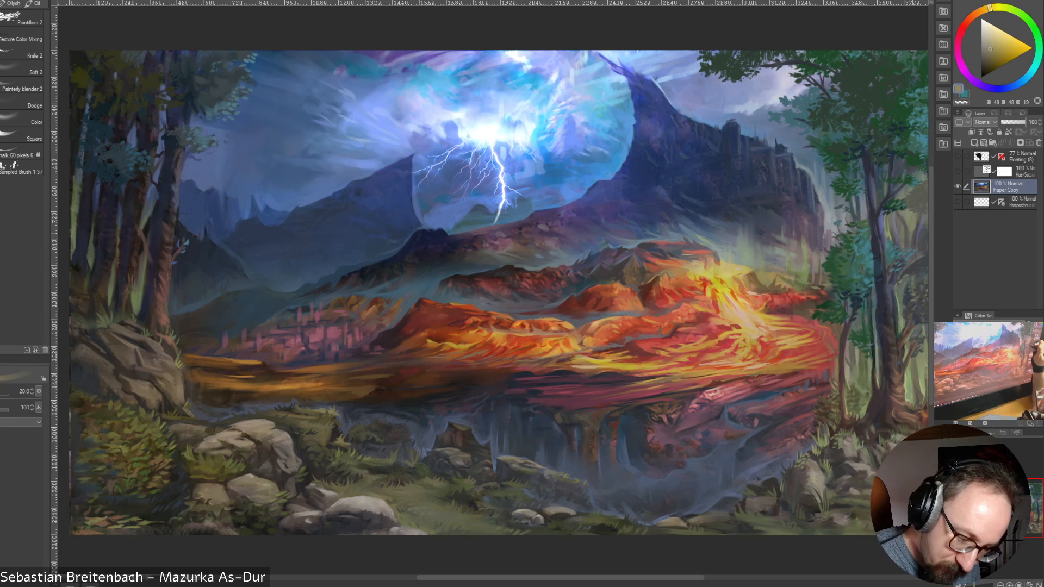
{"action": "left_click", "coordinate": [912, 462], "text": "alt"}
{"action": "left_click", "coordinate": [906, 467], "text": "alt"}
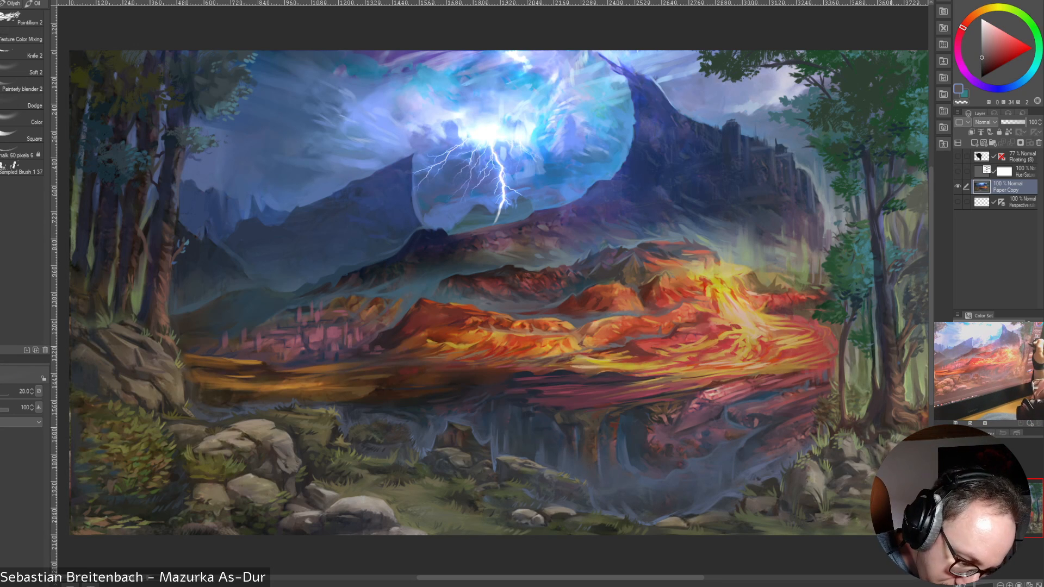
Touch up the right-hand grove's main trunk and the gap beside it with sampled olive and dark blue tones, ending at brush size 20
{"action": "left_click", "coordinate": [888, 231], "text": "alt"}
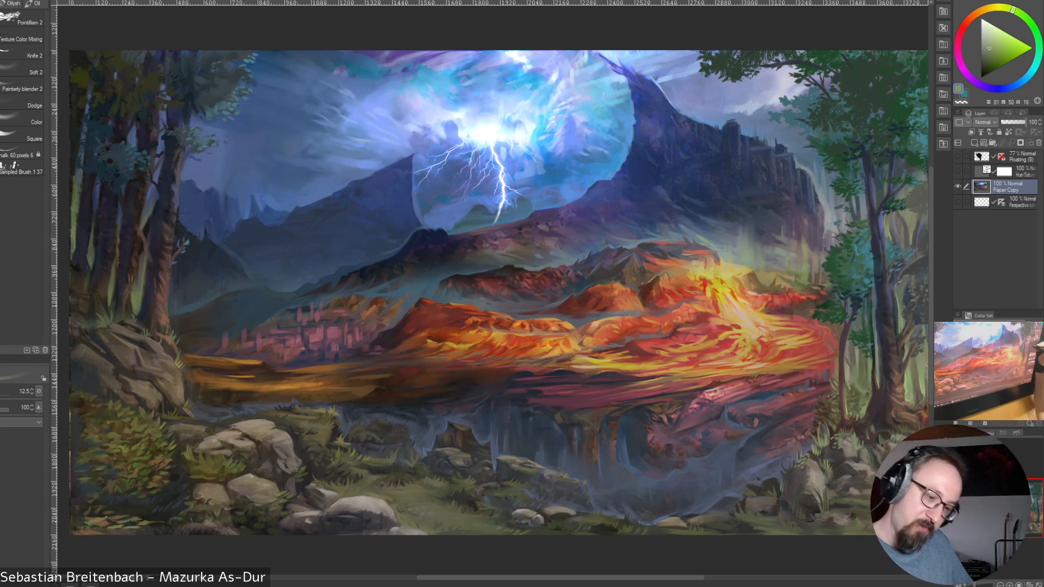
{"action": "key", "text": "bracketright"}
{"action": "left_click", "coordinate": [917, 245], "text": "alt"}
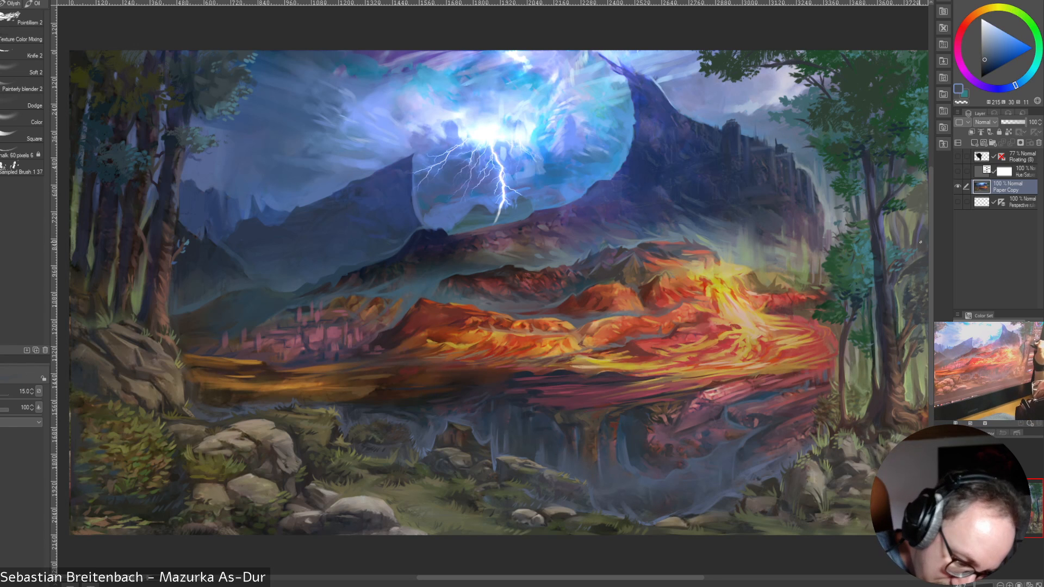
{"action": "key", "text": "bracketright"}
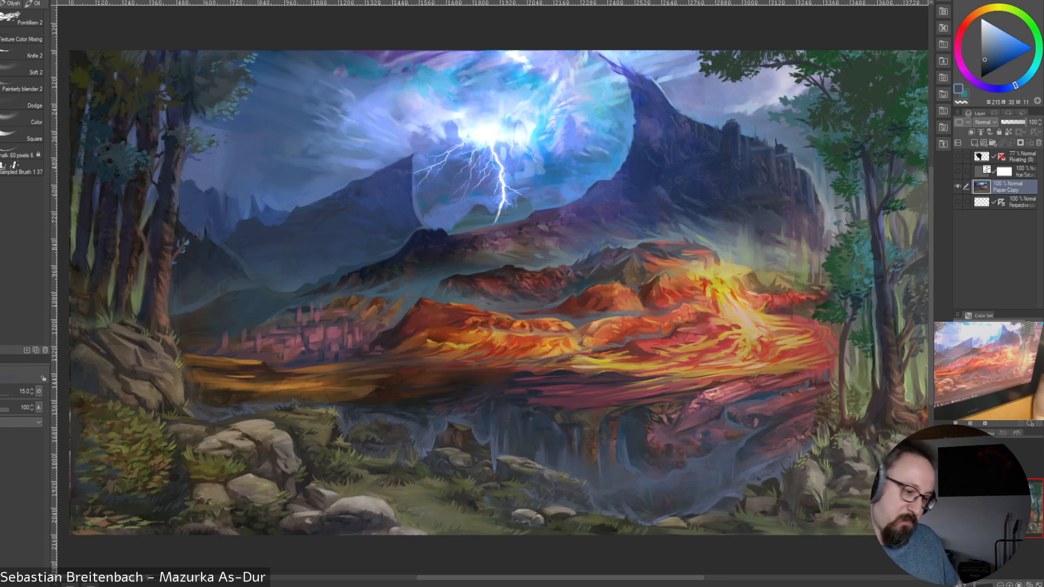
{"action": "key", "text": "bracketright"}
{"action": "key", "text": "bracketright"}
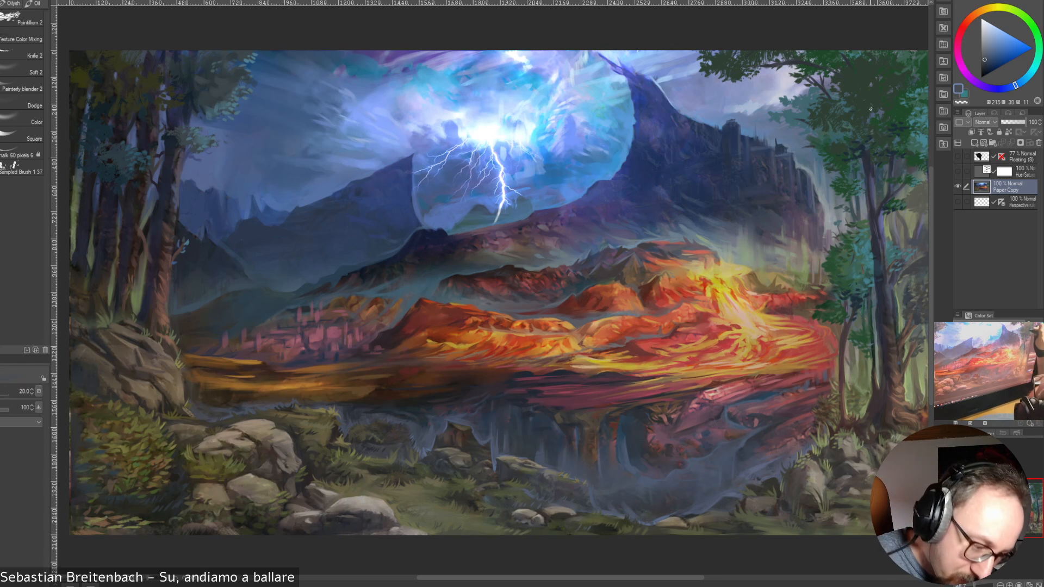
Detail the right-hand crown's leaves and the gap near the canvas edge with sampled teal and blue tones at size 20
{"action": "left_click", "coordinate": [825, 107], "text": "alt"}
{"action": "left_click", "coordinate": [819, 107], "text": "alt"}
{"action": "left_click_drag", "start_coordinate": [828, 111], "coordinate": [847, 115]}
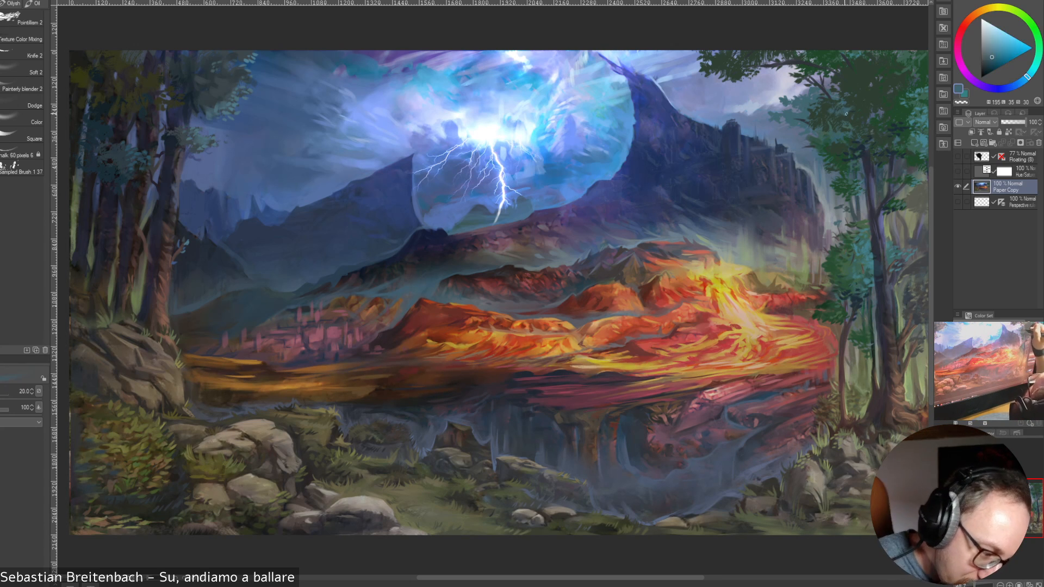
{"action": "left_click", "coordinate": [920, 113], "text": "alt"}
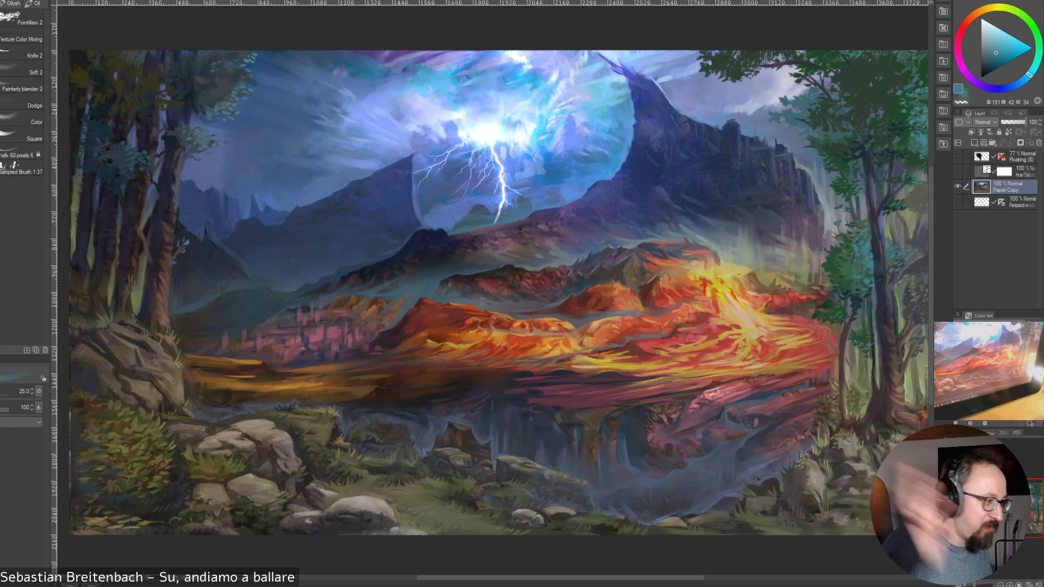
Refine the dark mountain's lower slope with sampled slate blue tones, varying the brush size between 35 and 25
{"action": "key", "text": "bracketright"}
{"action": "key", "text": "bracketright"}
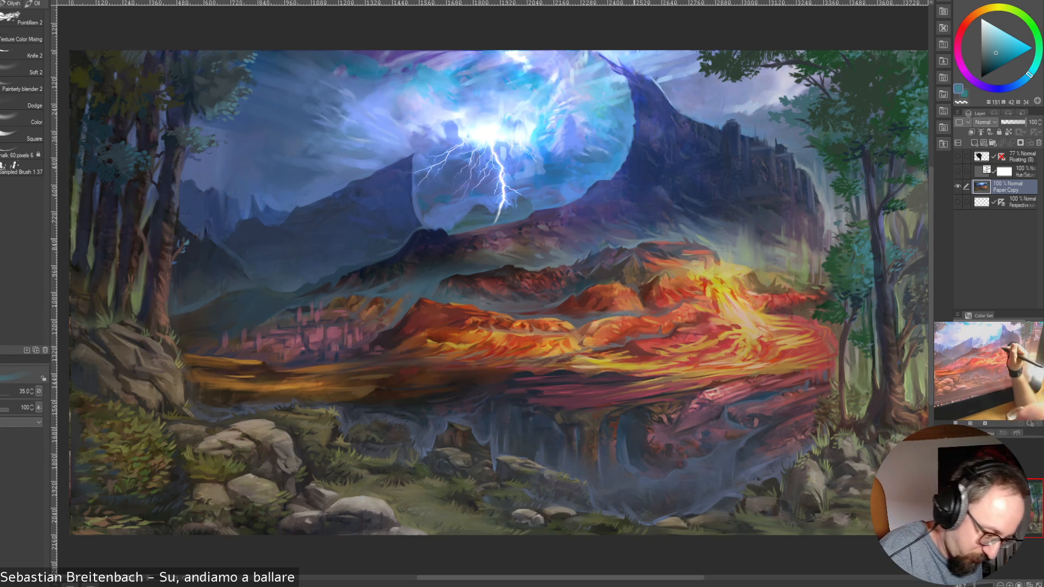
{"action": "left_click", "coordinate": [636, 246], "text": "alt"}
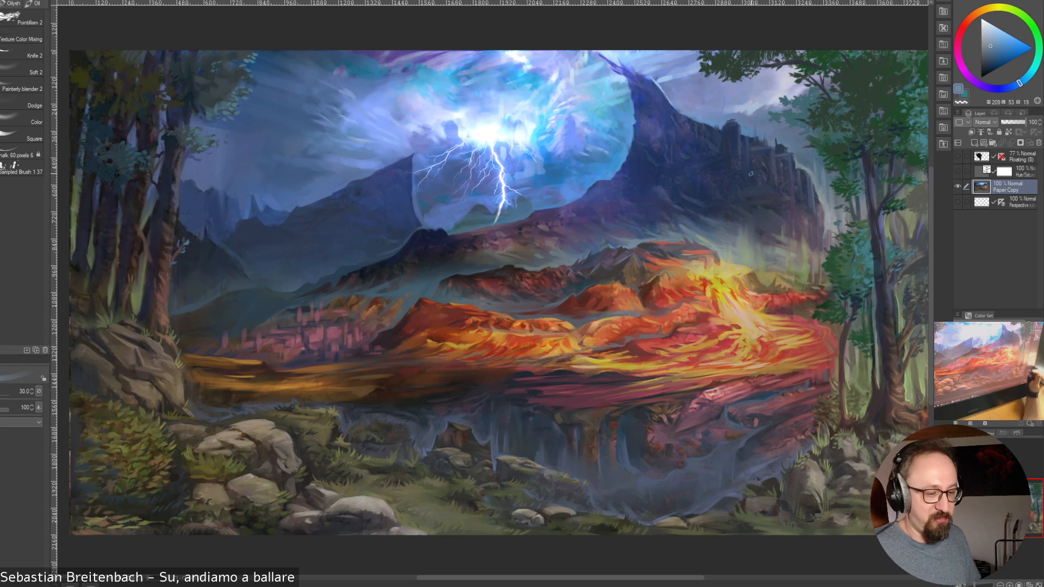
{"action": "left_click", "coordinate": [668, 232], "text": "alt"}
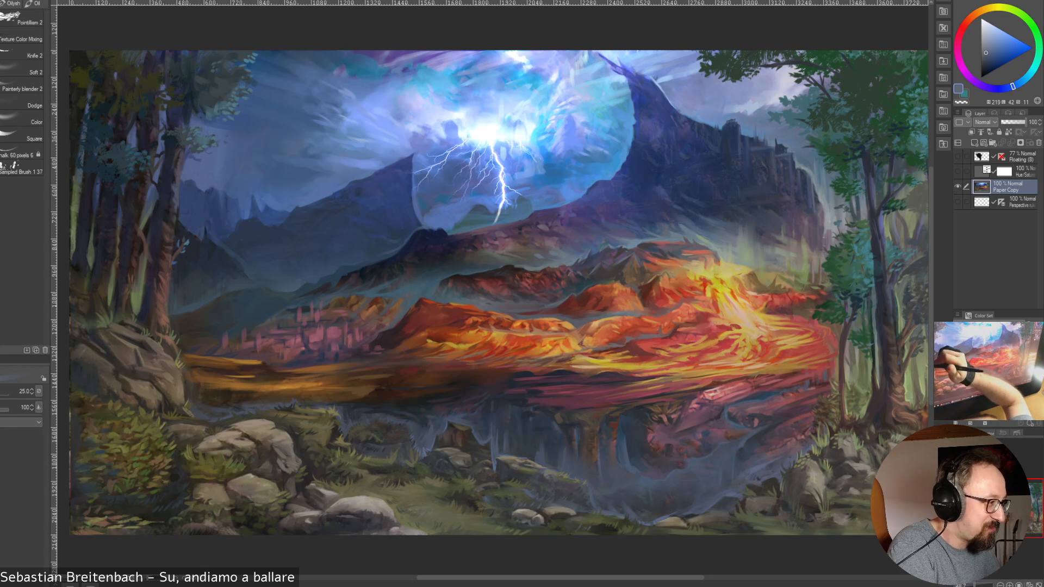
Save the painting with Save As in the folder that holds the other clip files
{"action": "left_click", "coordinate": [1, 1]}
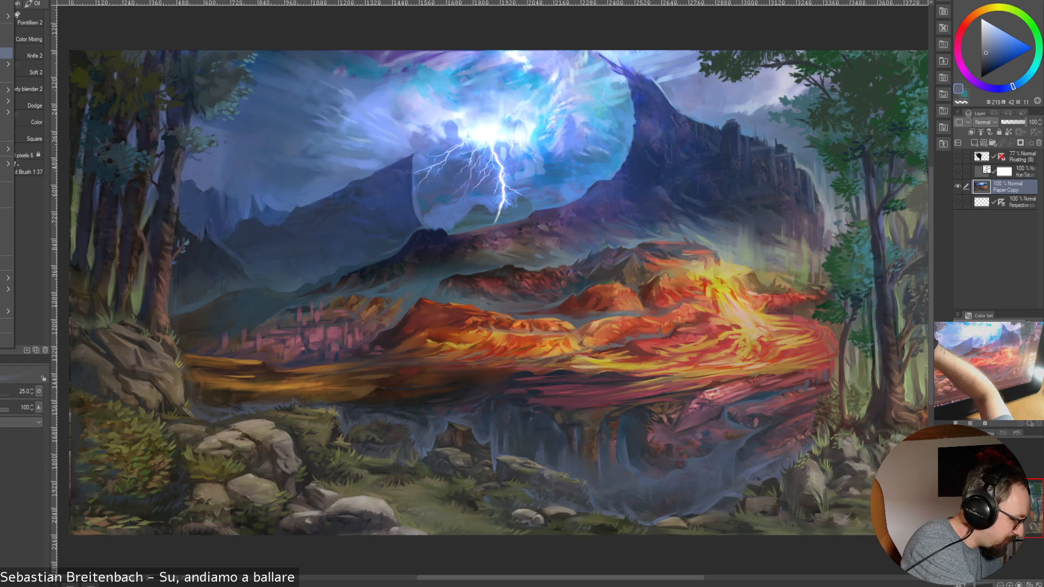
{"action": "left_click", "coordinate": [5, 53]}
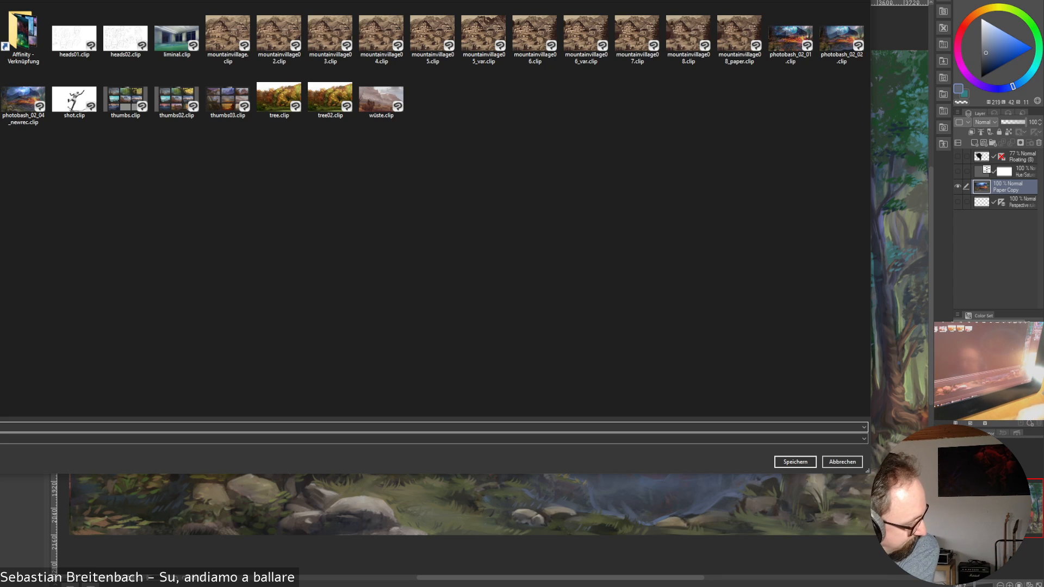
{"action": "key", "text": "Return"}
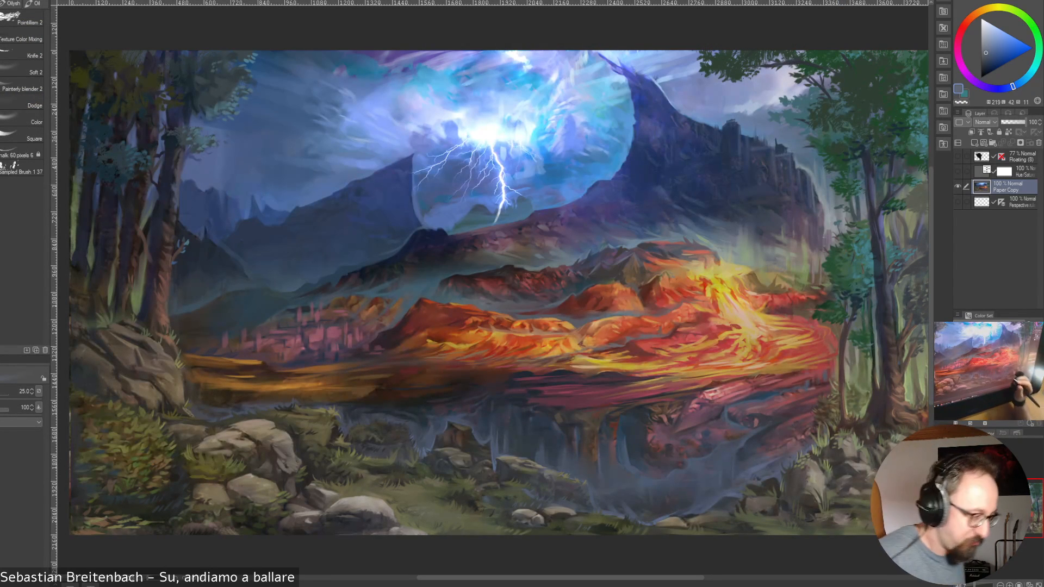
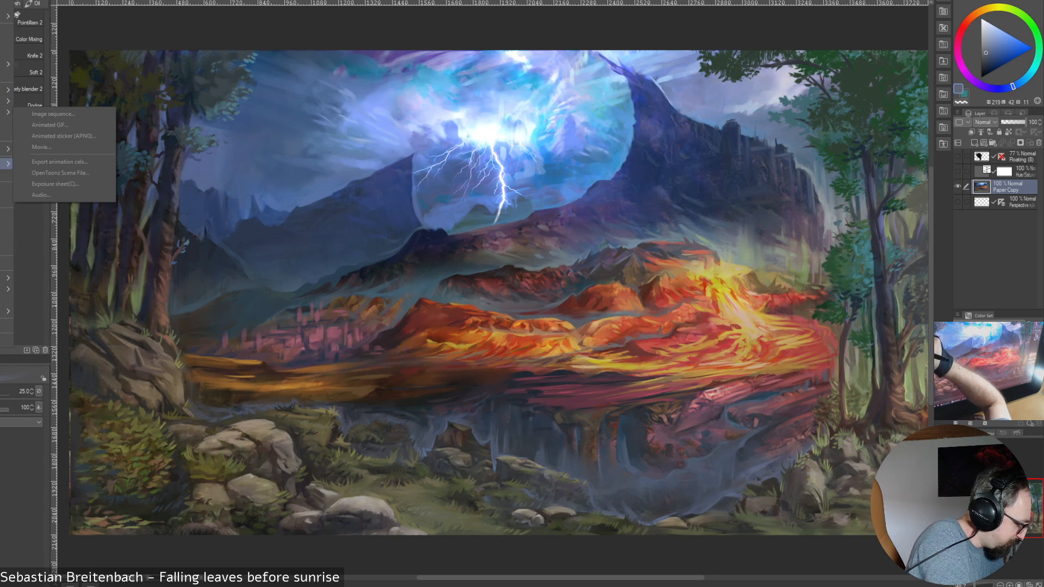
Turn on timelapse recording for the canvas and save the painting as photobash_02_06_newrec.clip
{"action": "mouse_move", "coordinate": [7, 101]}
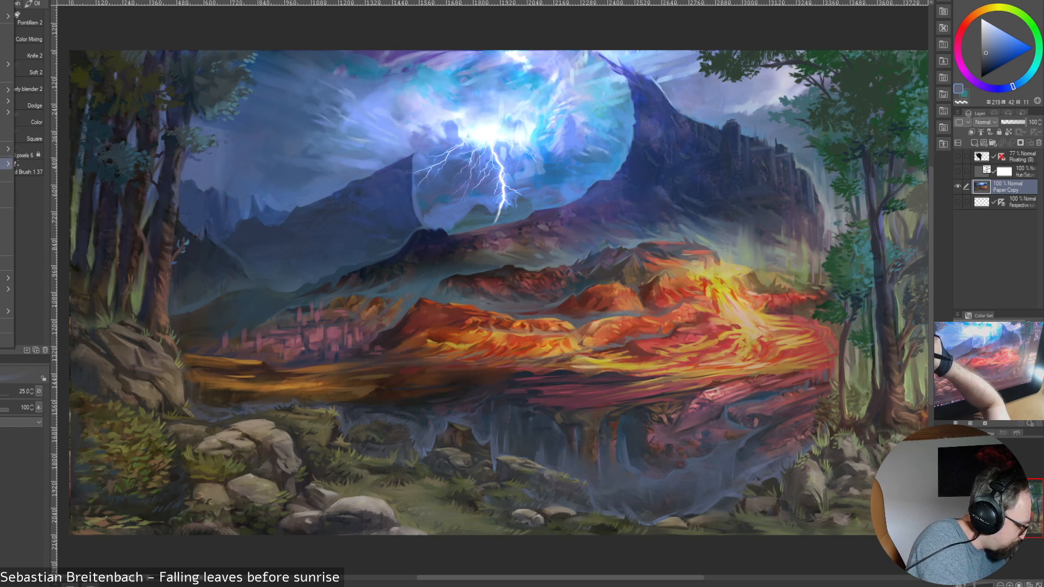
{"action": "mouse_move", "coordinate": [8, 148]}
{"action": "left_click", "coordinate": [49, 151]}
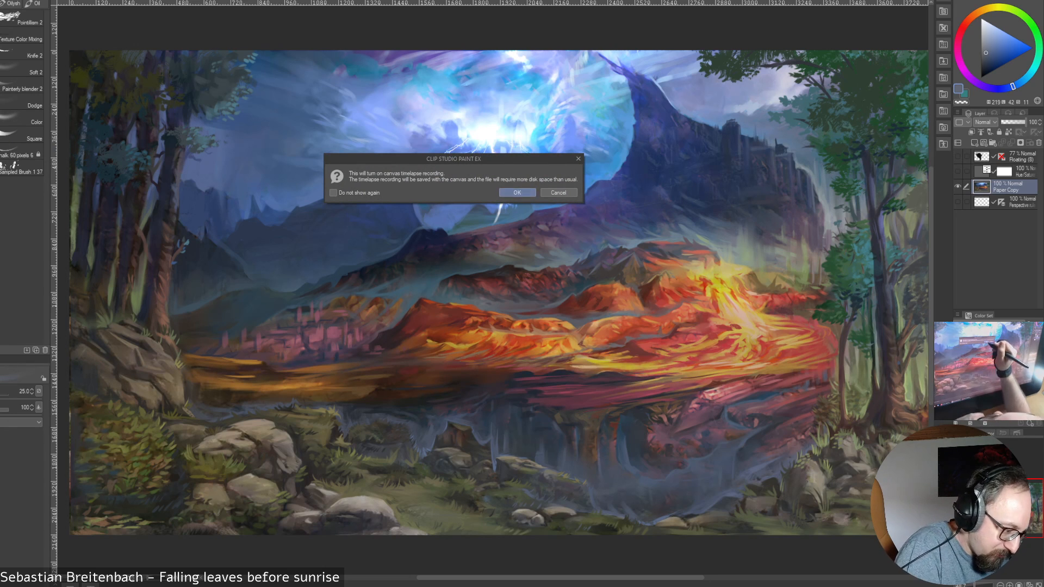
{"action": "left_click", "coordinate": [518, 192]}
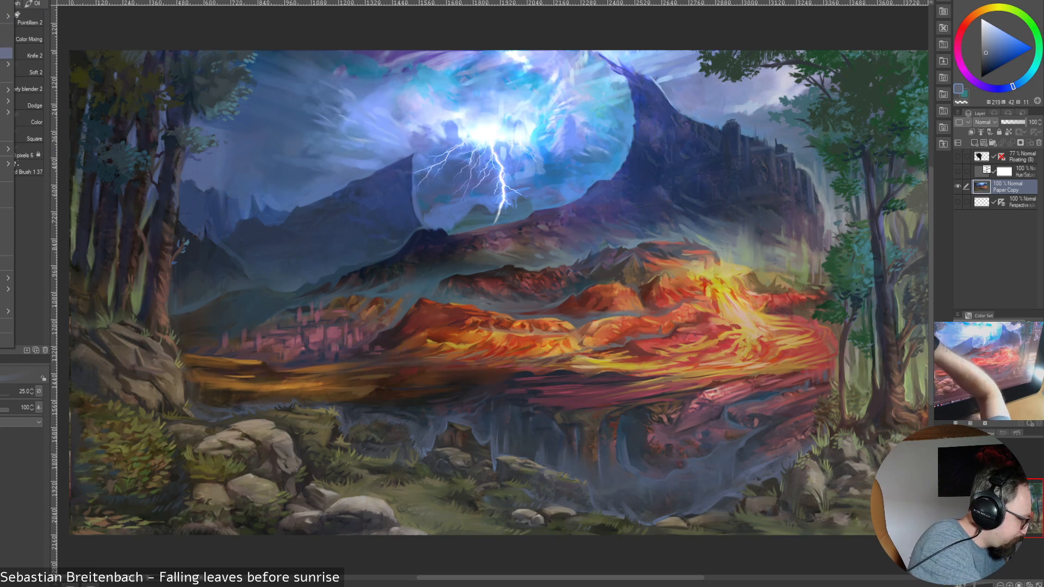
{"action": "left_click", "coordinate": [7, 53]}
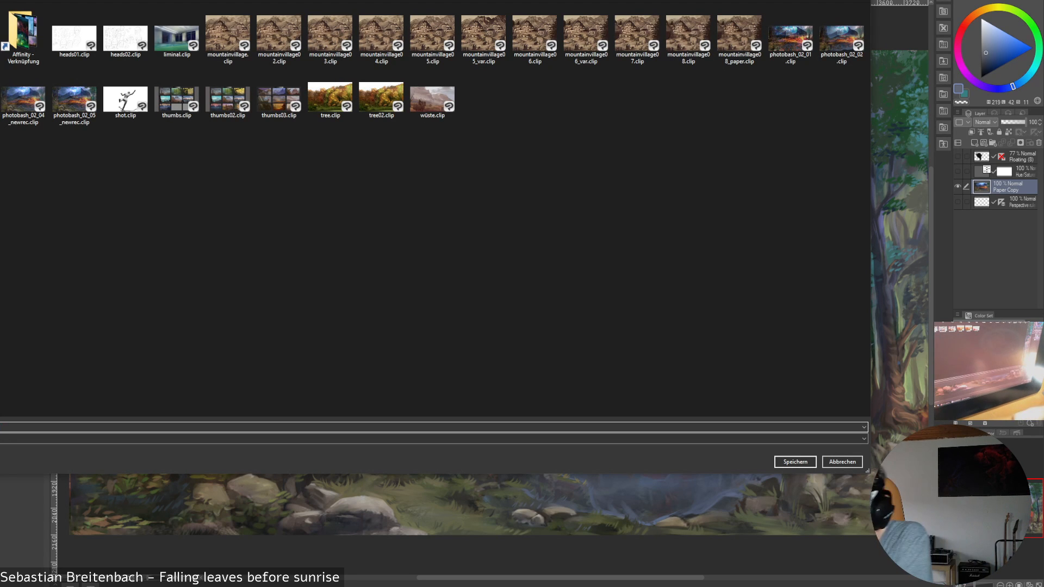
{"action": "key", "text": "Return"}
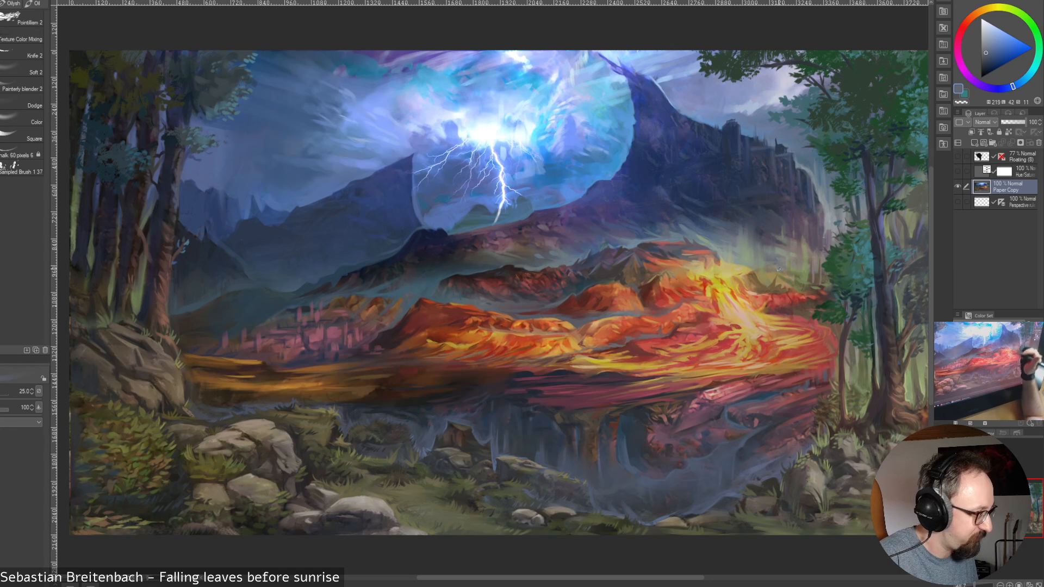
Touch up the haze beside the mountain's right edge and the neighbouring crown with sampled green and blue tones, reducing the brush to size 10
{"action": "left_click", "coordinate": [773, 239], "text": "alt"}
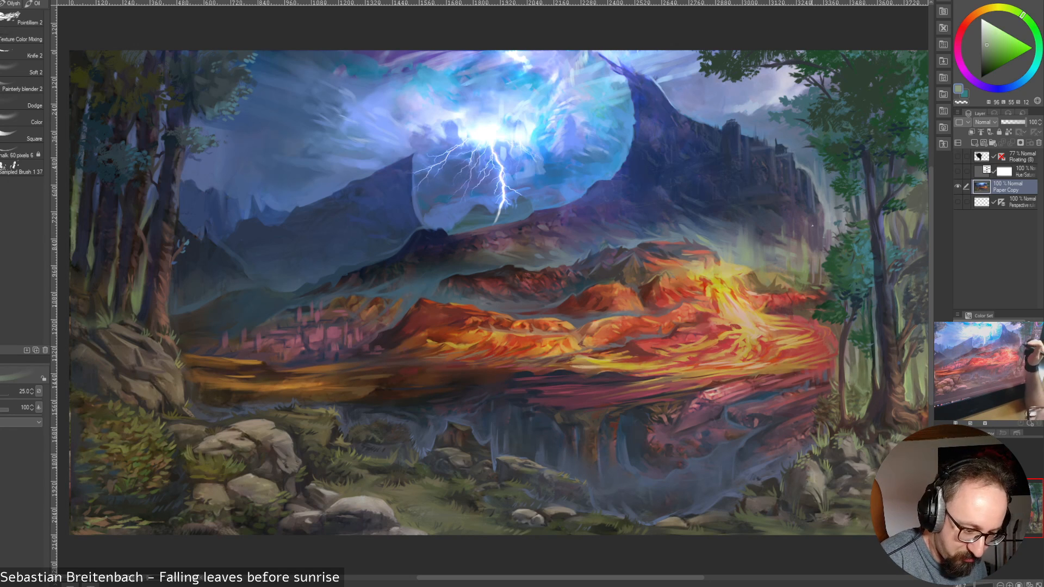
{"action": "left_click", "coordinate": [829, 210], "text": "alt"}
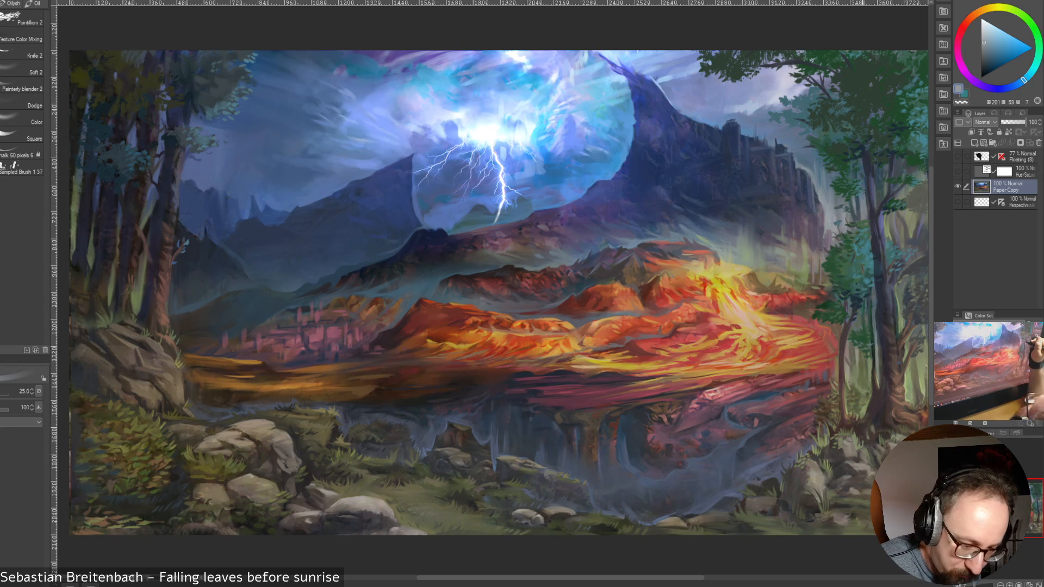
{"action": "left_click", "coordinate": [865, 203], "text": "alt"}
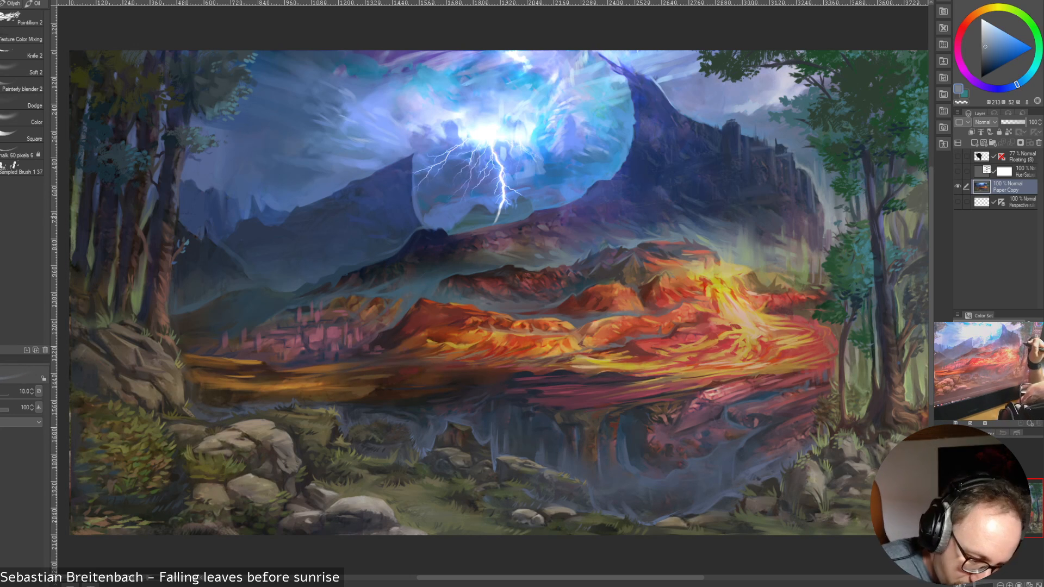
{"action": "left_click", "coordinate": [849, 217], "text": "alt"}
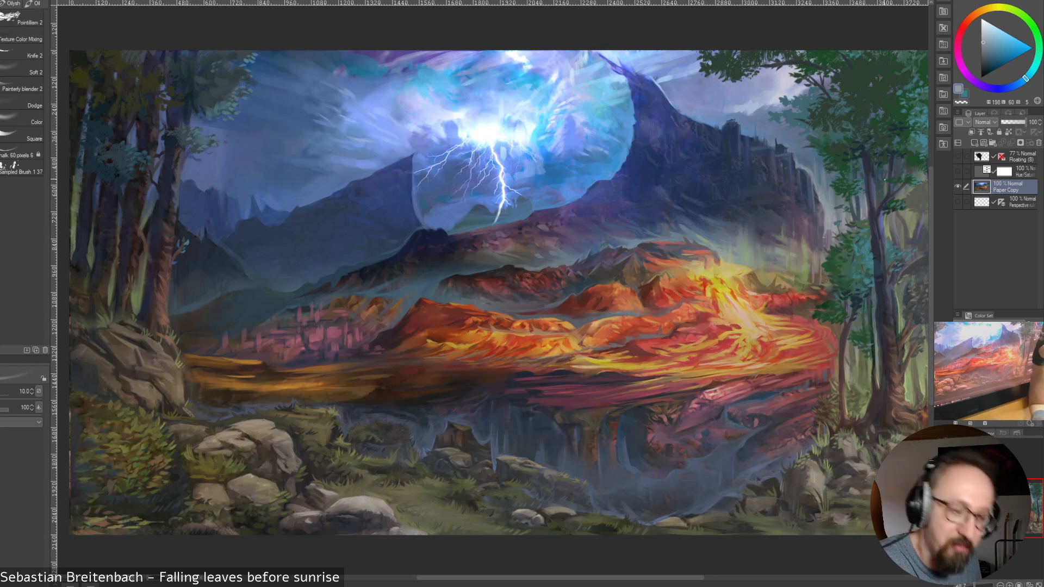
{"action": "key", "text": "]"}
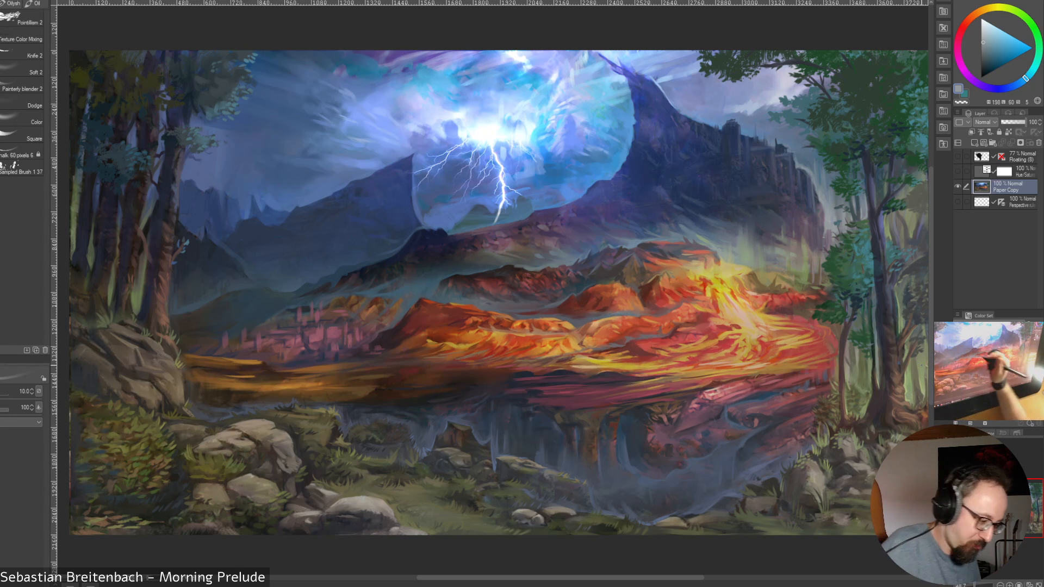
{"action": "left_click", "coordinate": [405, 240], "text": "alt"}
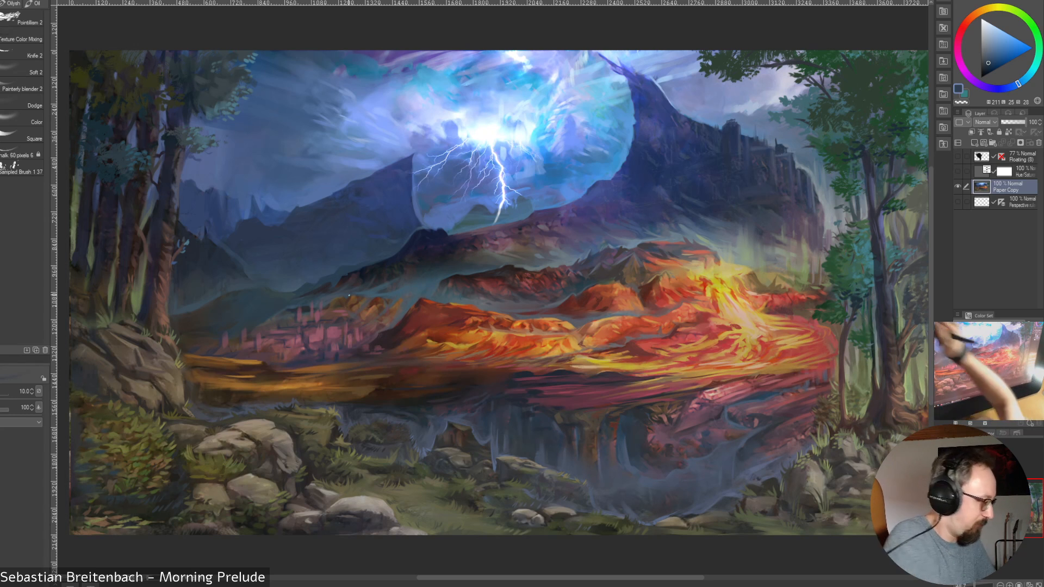
Open the recently used file photobash_02_04_newrec.clip
{"action": "left_click", "coordinate": [0, 0]}
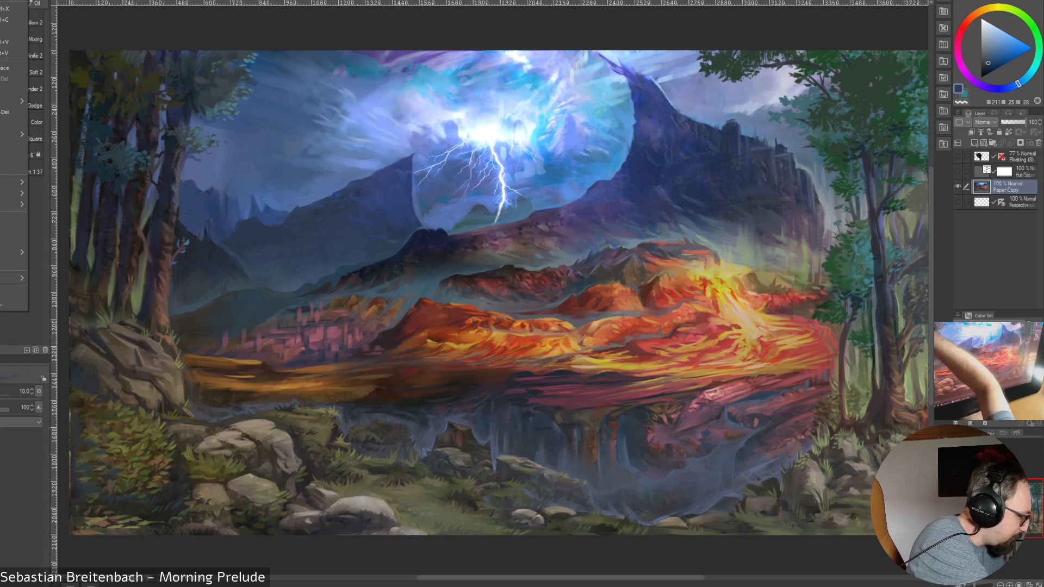
{"action": "mouse_move", "coordinate": [0, 0]}
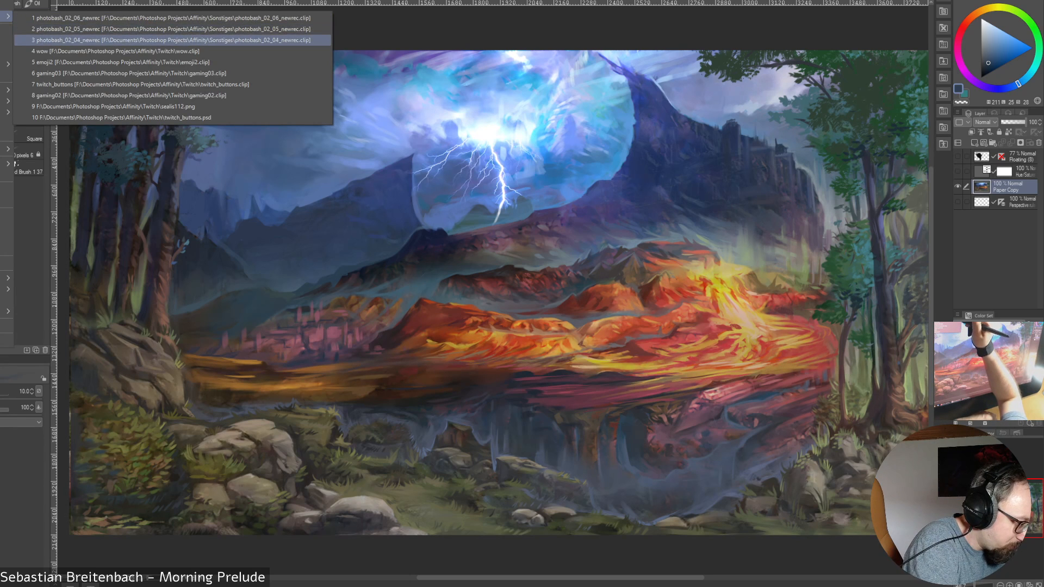
{"action": "left_click", "coordinate": [173, 41]}
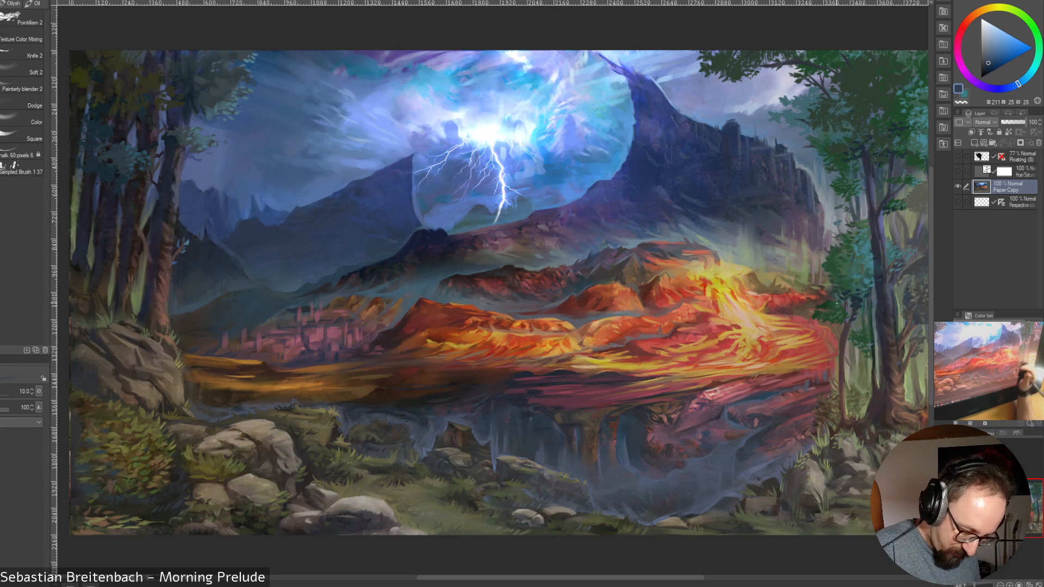
Touch up the painting with a dark olive tone sampled from the foreground grass, setting the brush to size 25
{"action": "left_click", "coordinate": [559, 517], "text": "alt"}
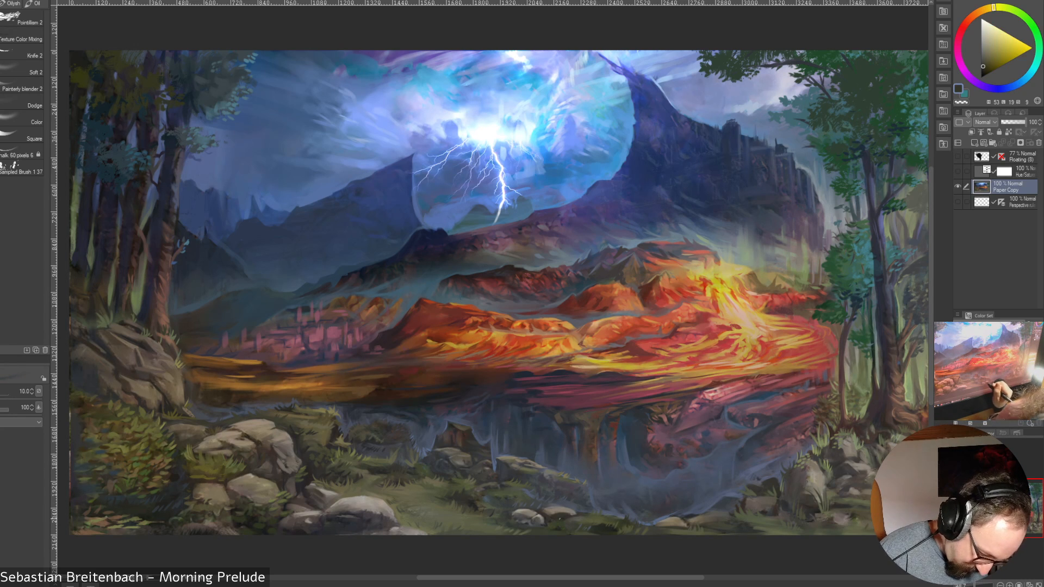
{"action": "key", "text": "bracketright"}
{"action": "key", "text": "bracketright"}
{"action": "key", "text": "bracketright"}
{"action": "key", "text": "bracketright"}
{"action": "key", "text": "bracketright"}
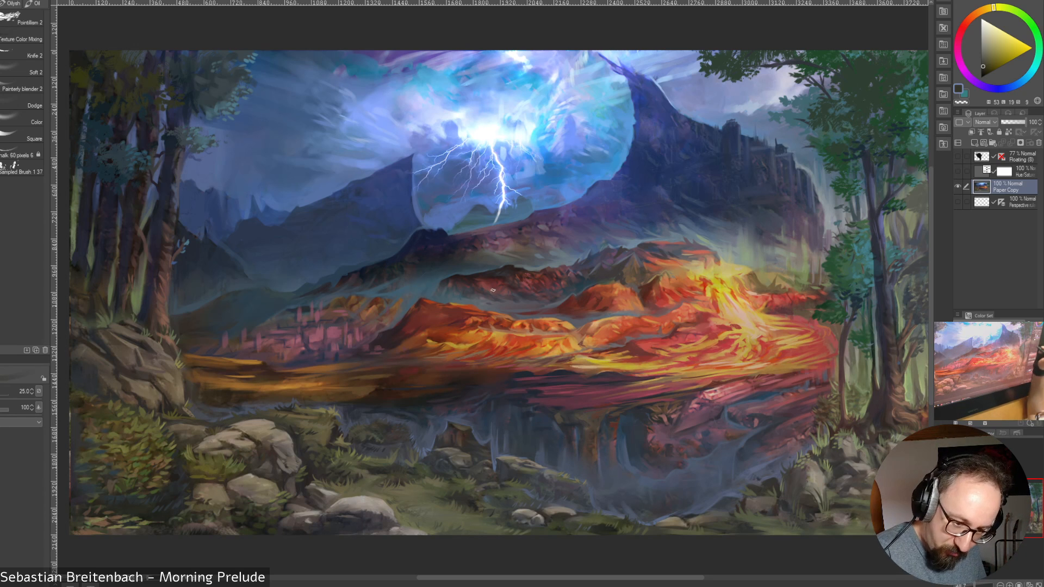
{"action": "key", "text": "bracketleft"}
{"action": "key", "text": "bracketleft"}
{"action": "key", "text": "bracketleft"}
{"action": "key", "text": "bracketleft"}
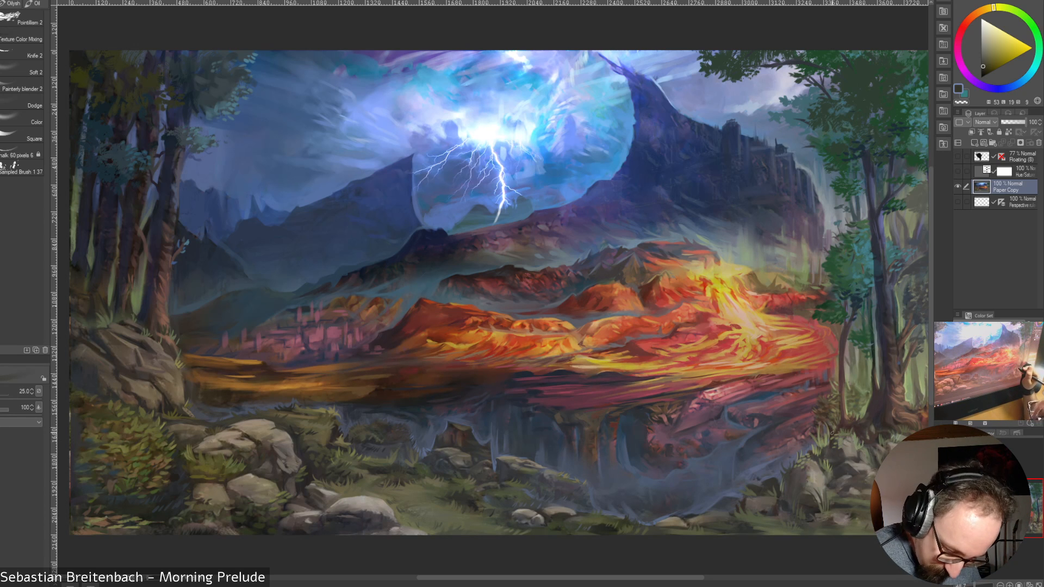
Darken the ground around the right-hand grove's base with a sampled dark brown, raising the brush to size 40
{"action": "left_click", "coordinate": [832, 430], "text": "alt"}
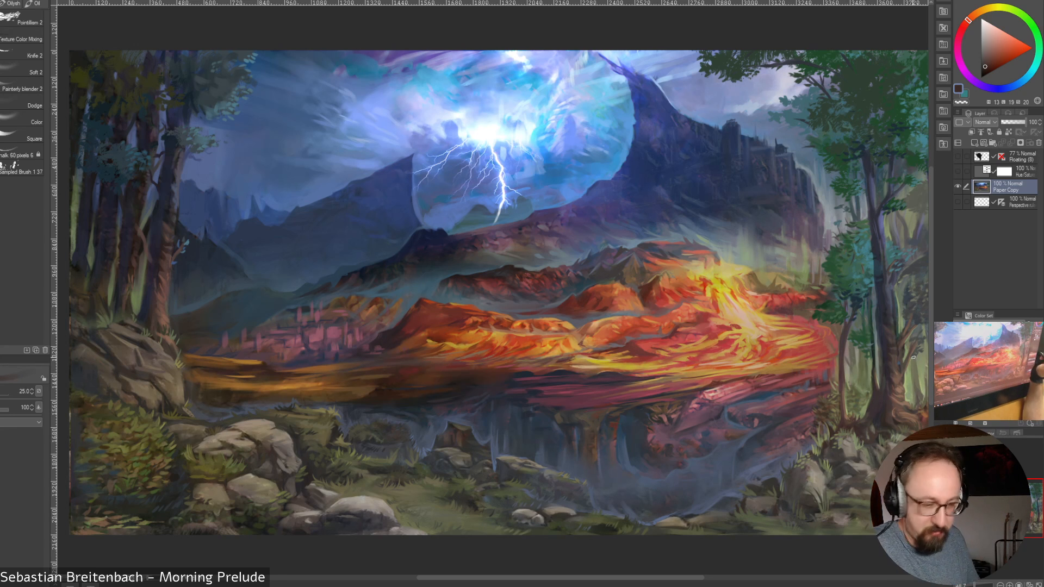
{"action": "key", "text": "bracketright"}
{"action": "key", "text": "bracketright"}
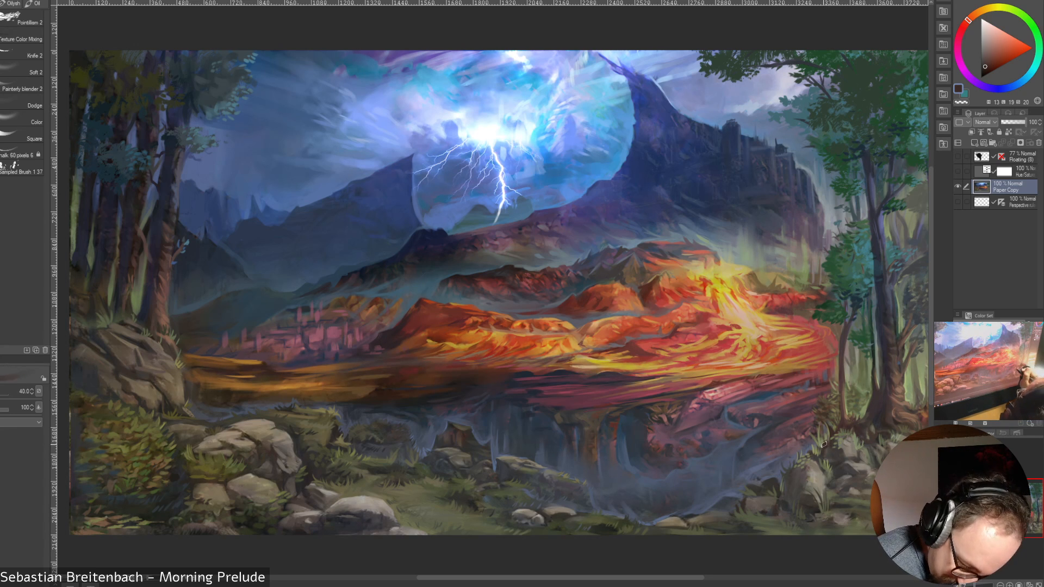
Detail the tower on the dark mountain's ridge with sampled dark blue tones at brush size 12.5
{"action": "key", "text": "bracketleft"}
{"action": "key", "text": "bracketleft"}
{"action": "key", "text": "bracketleft"}
{"action": "key", "text": "bracketleft"}
{"action": "key", "text": "bracketleft"}
{"action": "key", "text": "bracketleft"}
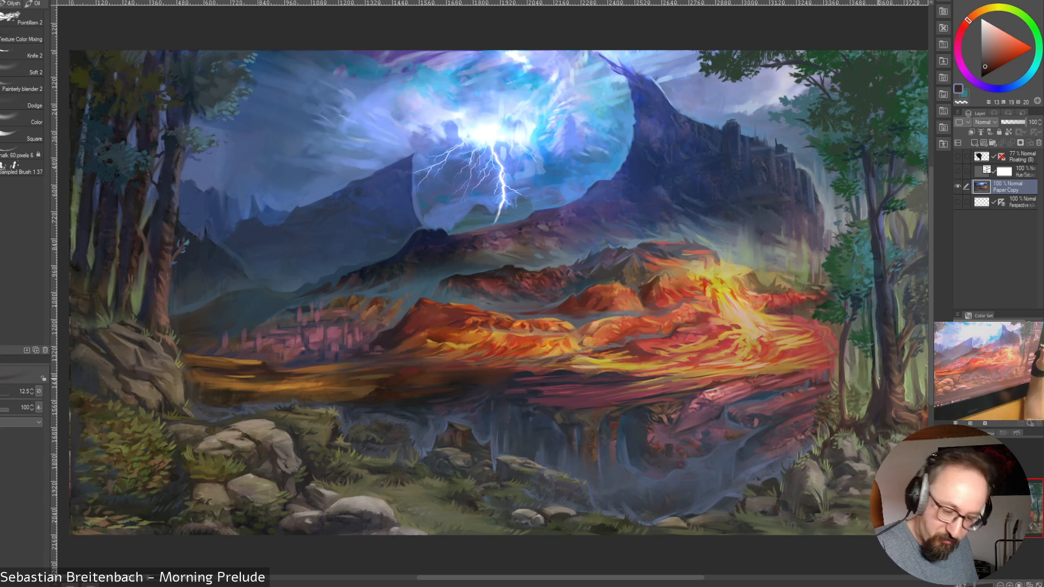
{"action": "left_click", "coordinate": [737, 126], "text": "alt"}
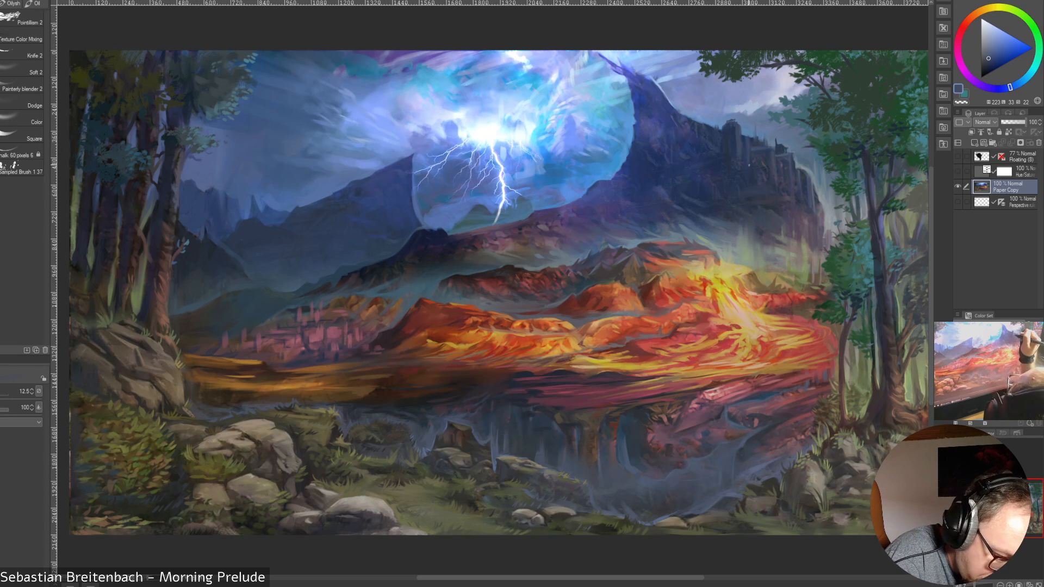
{"action": "left_click", "coordinate": [747, 135], "text": "alt"}
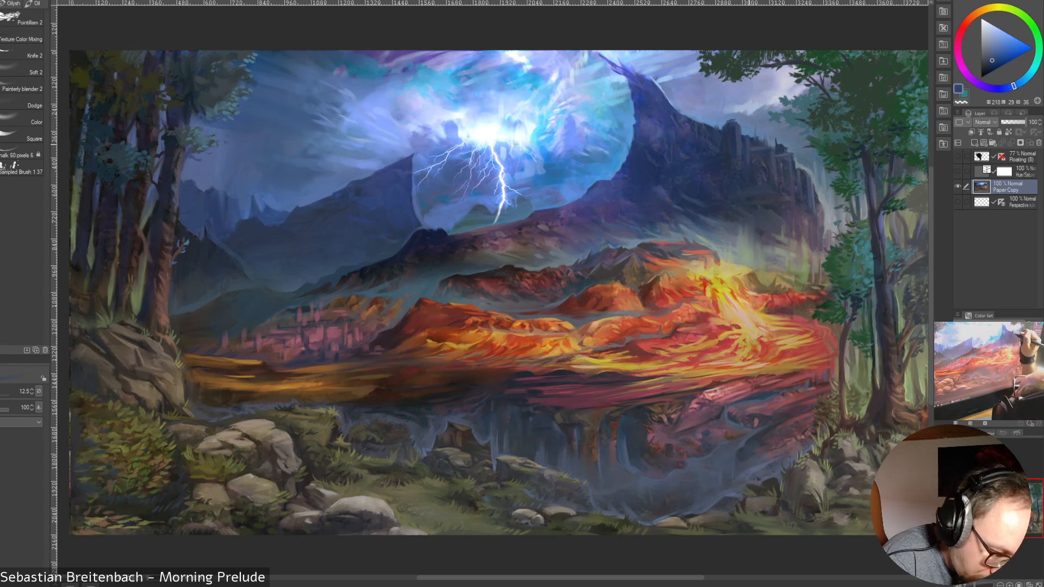
{"action": "left_click", "coordinate": [749, 136], "text": "alt"}
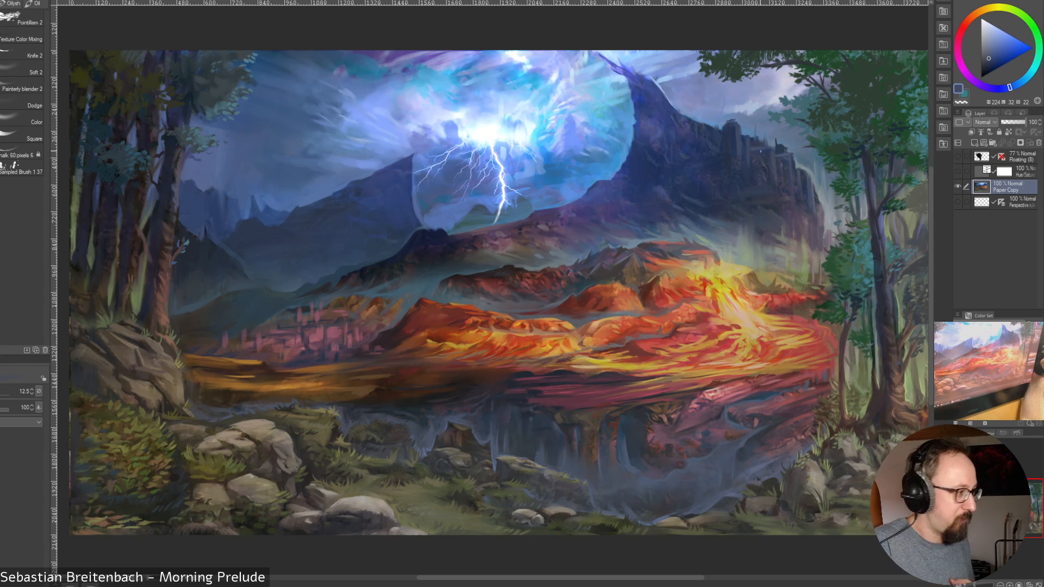
Refine the cliff spires to the right of the mountain tower with sampled slate and dark blue tones at size 12.5
{"action": "left_click", "coordinate": [790, 163], "text": "alt"}
{"action": "left_click", "coordinate": [789, 163], "text": "alt"}
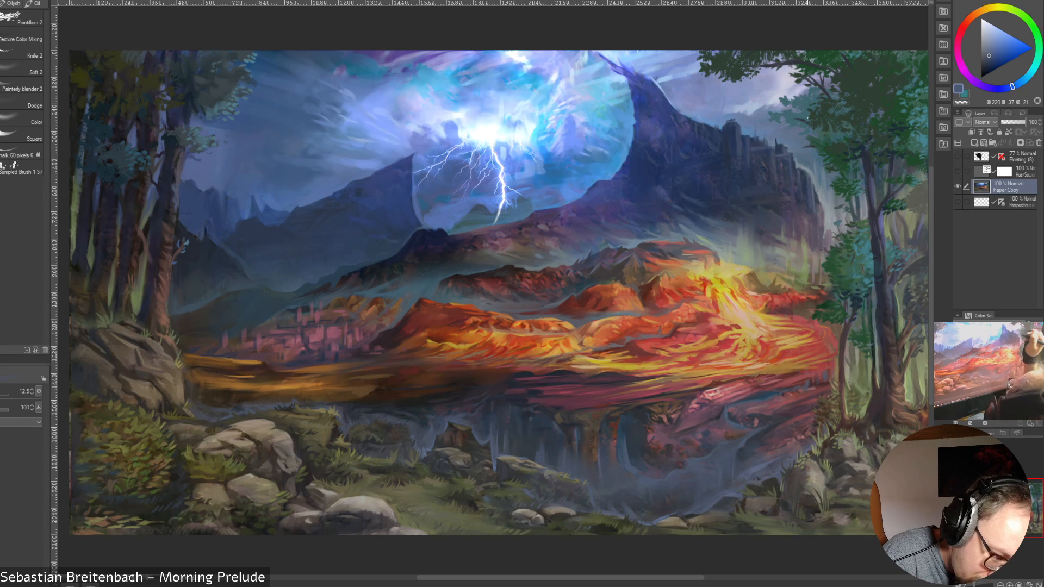
{"action": "left_click", "coordinate": [790, 144], "text": "alt"}
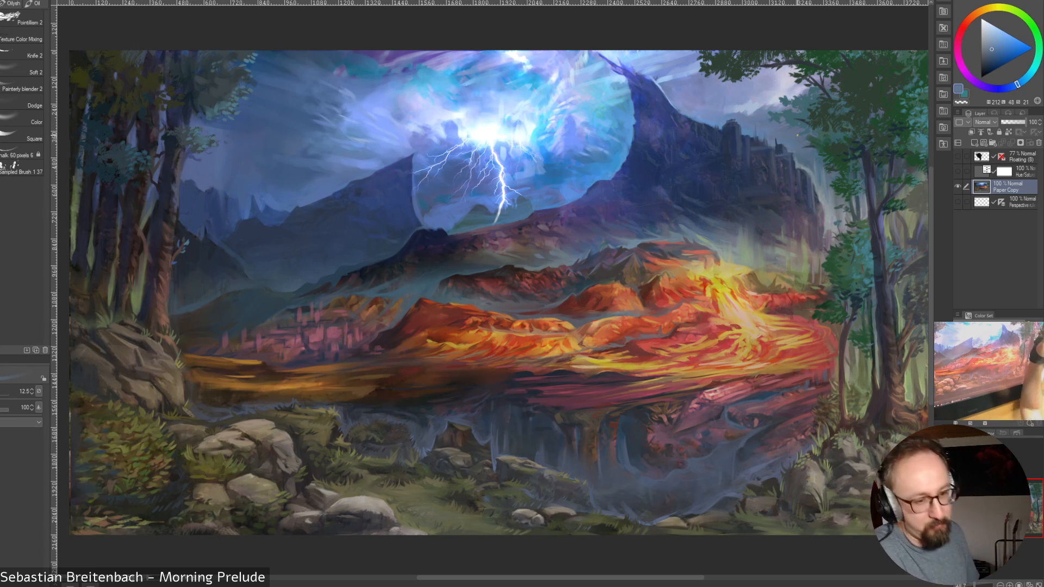
{"action": "left_click", "coordinate": [778, 156], "text": "alt"}
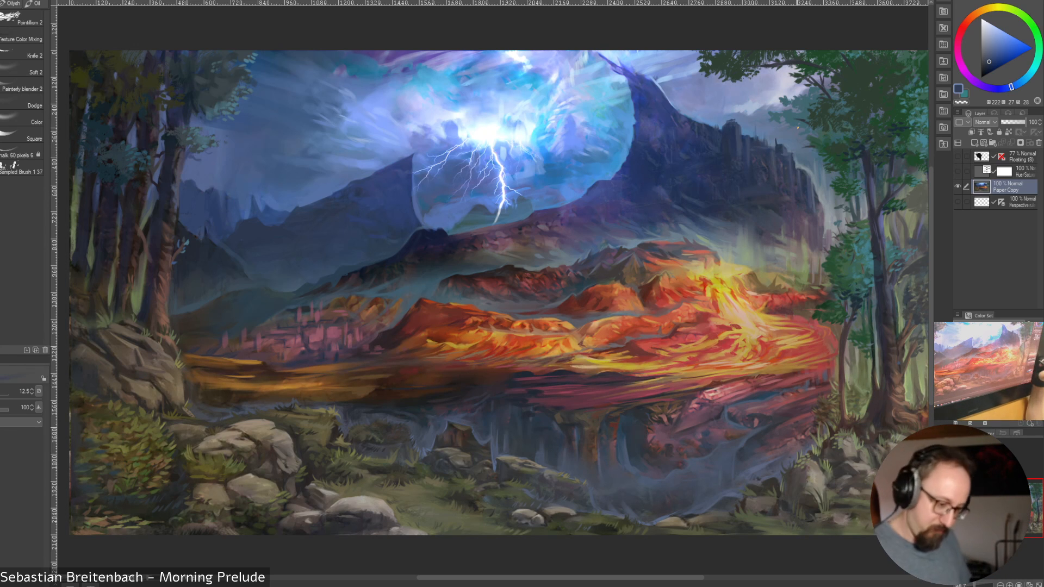
Show the perspective guide layer and detail the mountain's cliff face with a sampled muted purple, varying the brush size from 20 to 10
{"action": "left_click", "coordinate": [772, 243], "text": "alt"}
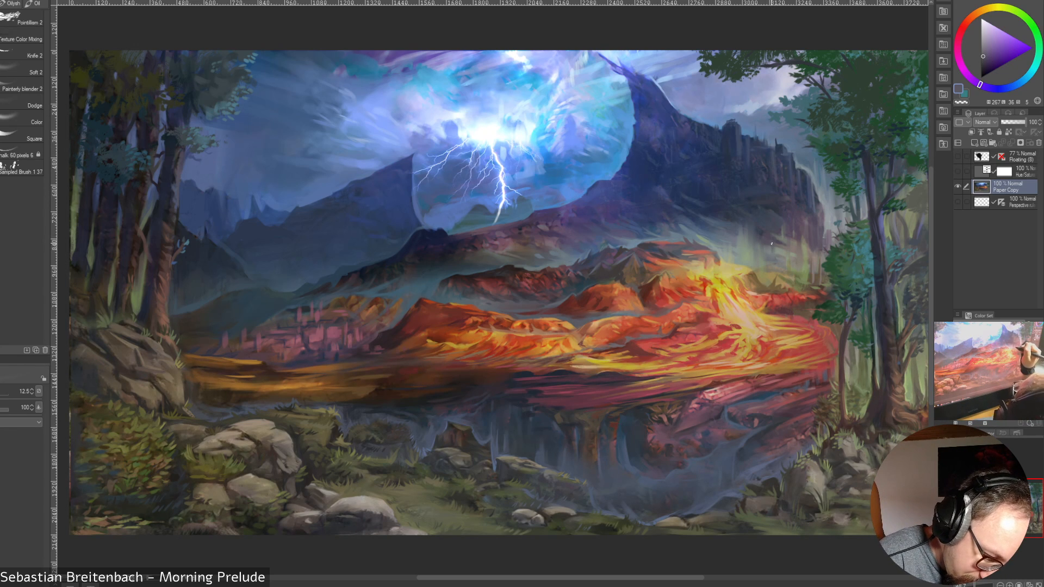
{"action": "left_click", "coordinate": [958, 202]}
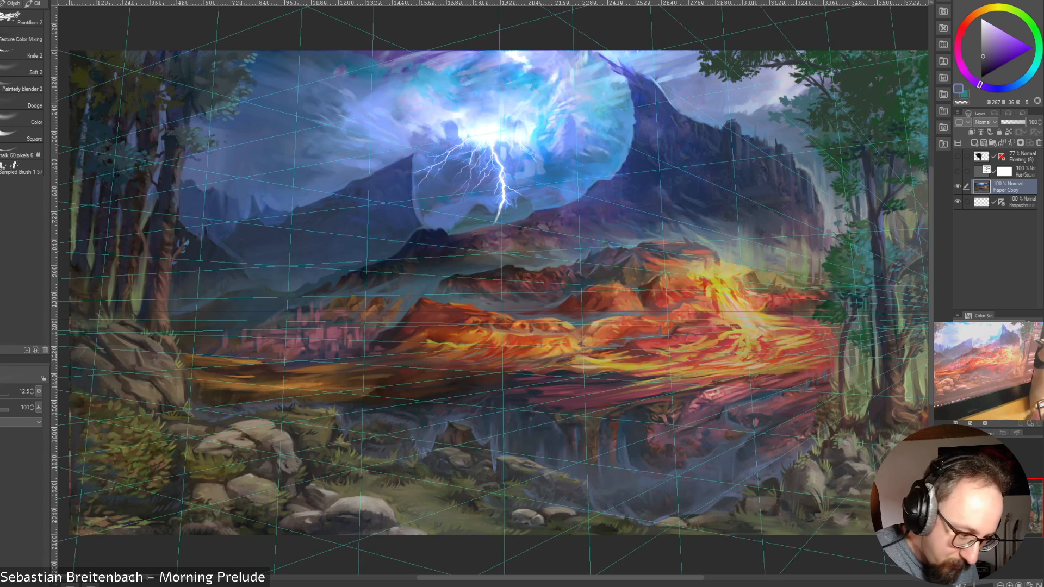
{"action": "key", "text": "bracketright"}
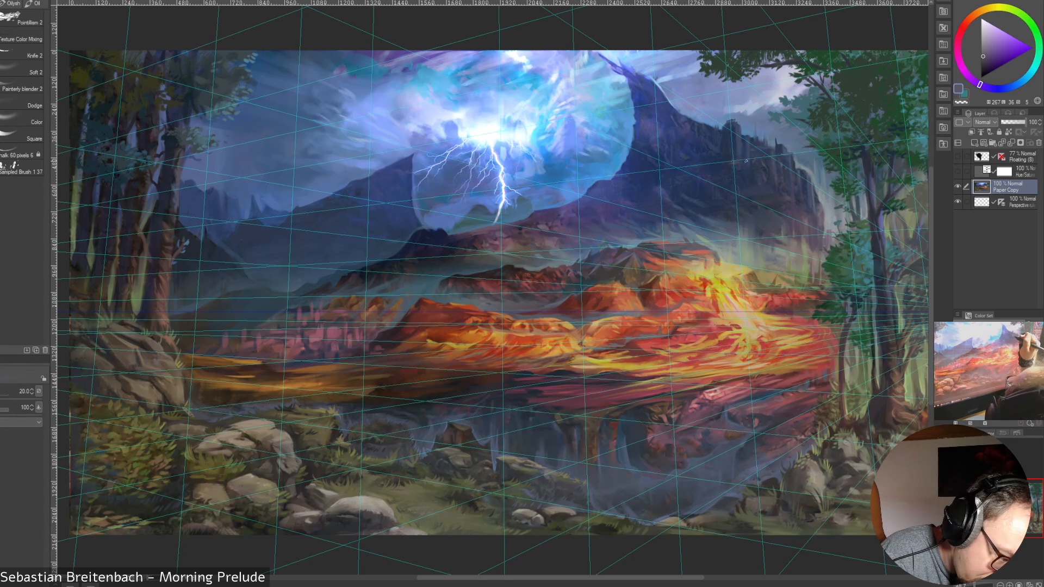
{"action": "key", "text": "bracketleft"}
{"action": "key", "text": "bracketleft"}
{"action": "key", "text": "bracketleft"}
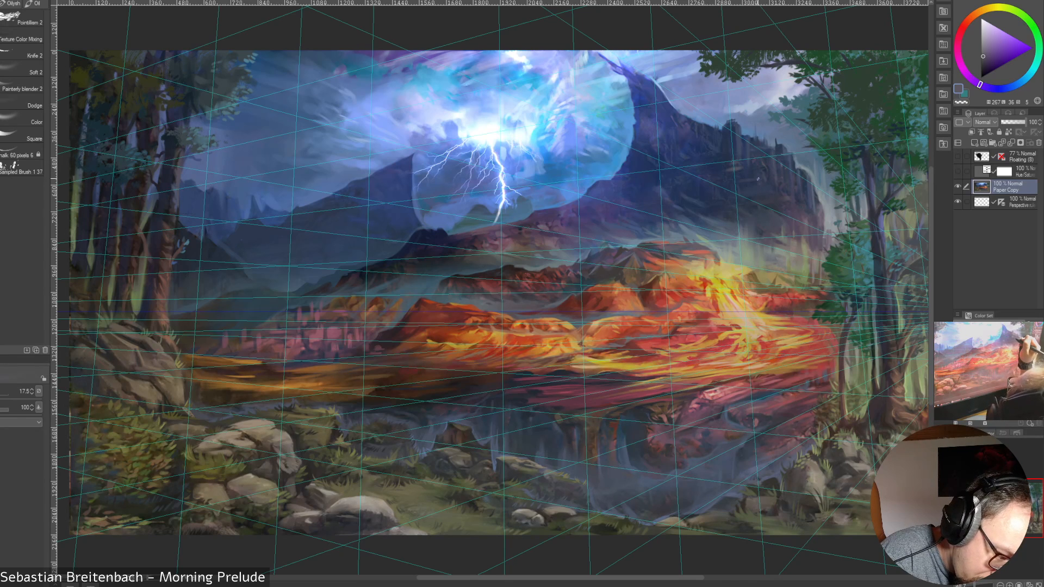
{"action": "key", "text": "bracketleft"}
{"action": "key", "text": "bracketleft"}
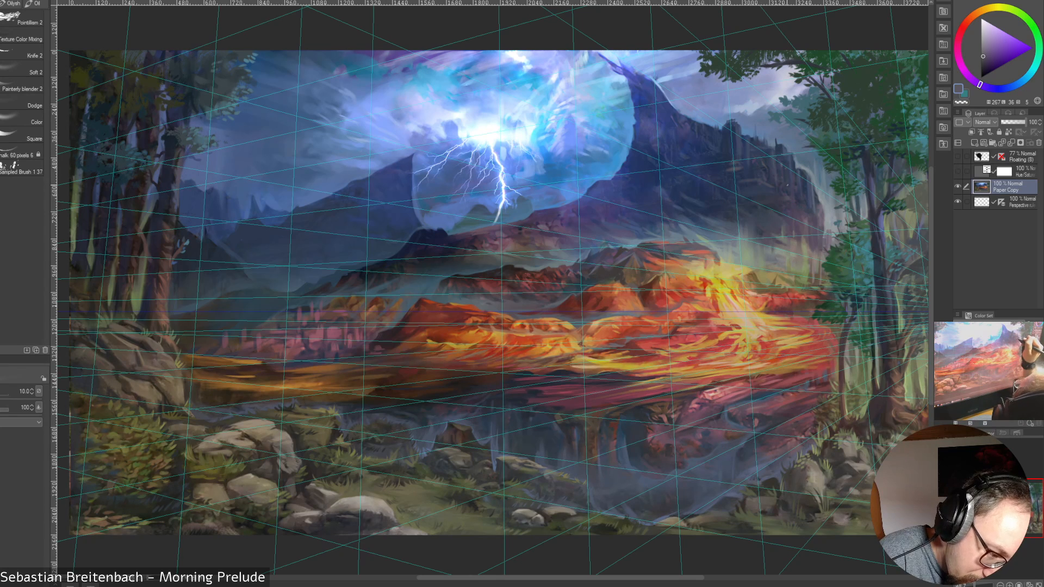
Deepen the mountain's right-hand cliff face with a sampled dark blue, hide the perspective guide layer and reduce the brush to size 10
{"action": "left_click", "coordinate": [786, 187], "text": "alt"}
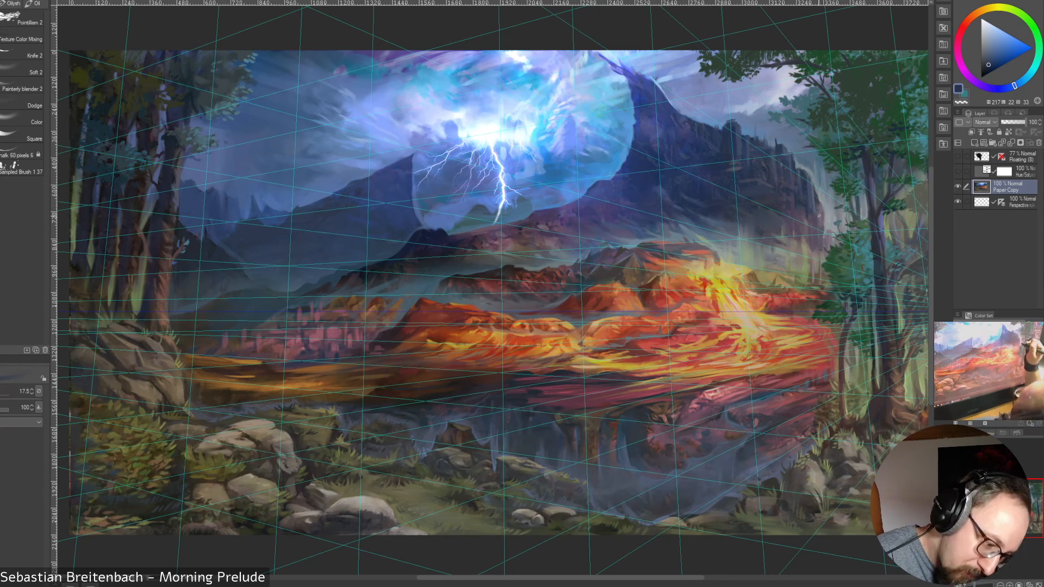
{"action": "key", "text": "bracketleft"}
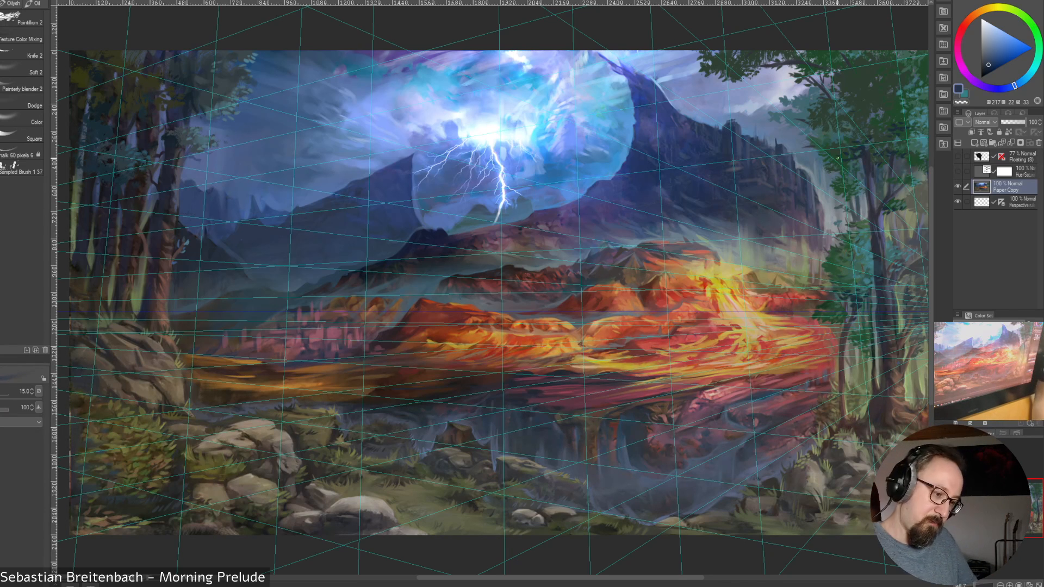
{"action": "left_click", "coordinate": [958, 202]}
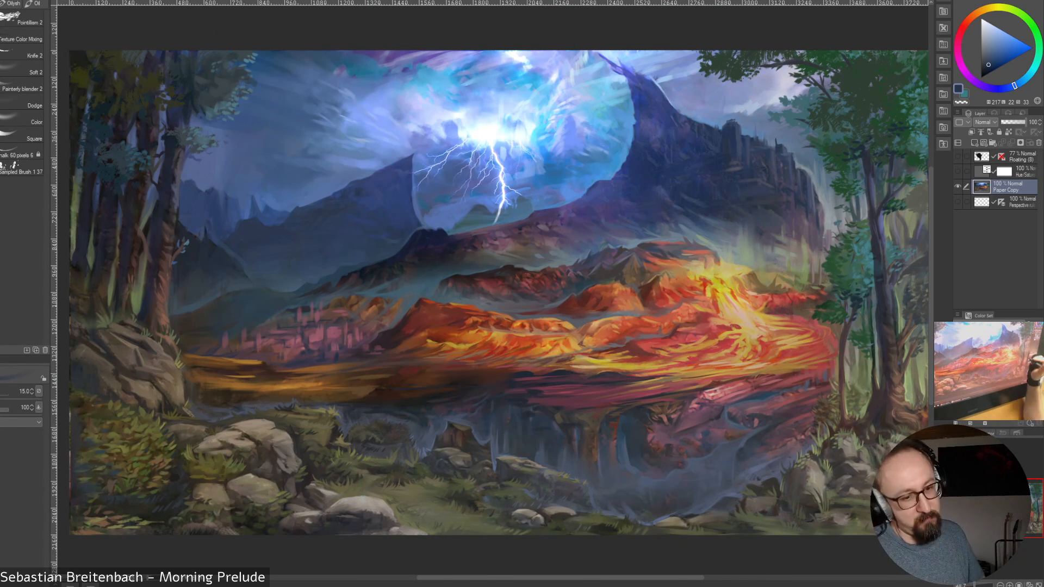
{"action": "key", "text": "bracketleft"}
{"action": "key", "text": "bracketleft"}
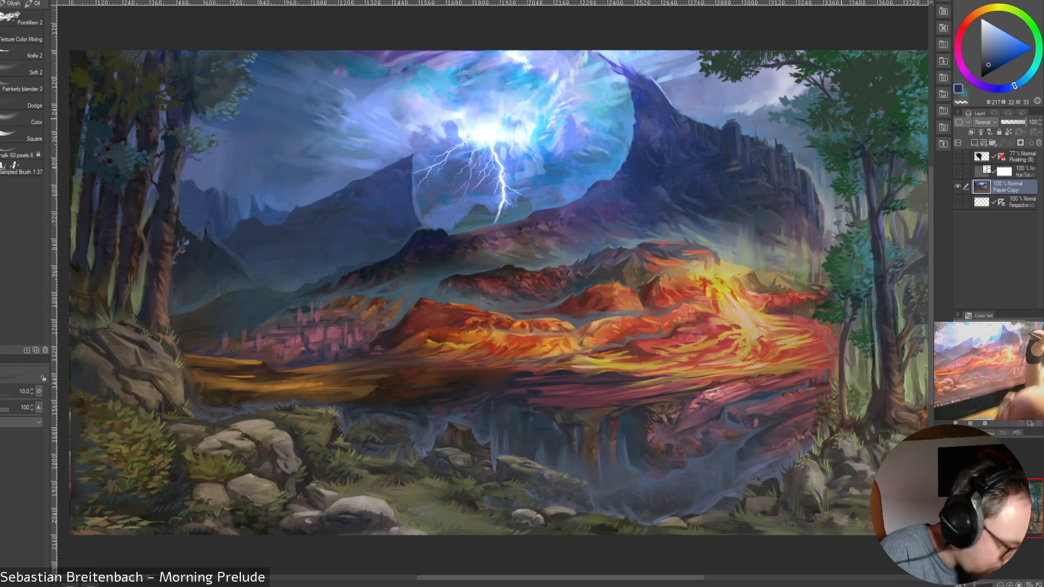
Detail the mountain's right-hand cliff columns with sampled dark slate-blue tones at brush size 12.5
{"action": "key", "text": "bracketright"}
{"action": "key", "text": "bracketright"}
{"action": "key", "text": "bracketleft"}
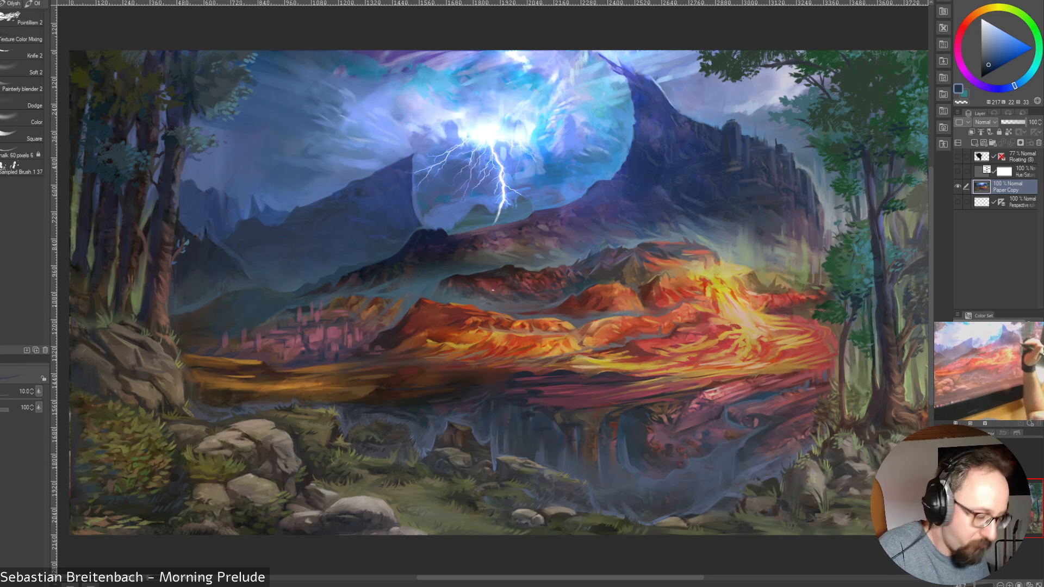
{"action": "left_click", "coordinate": [803, 171], "text": "alt"}
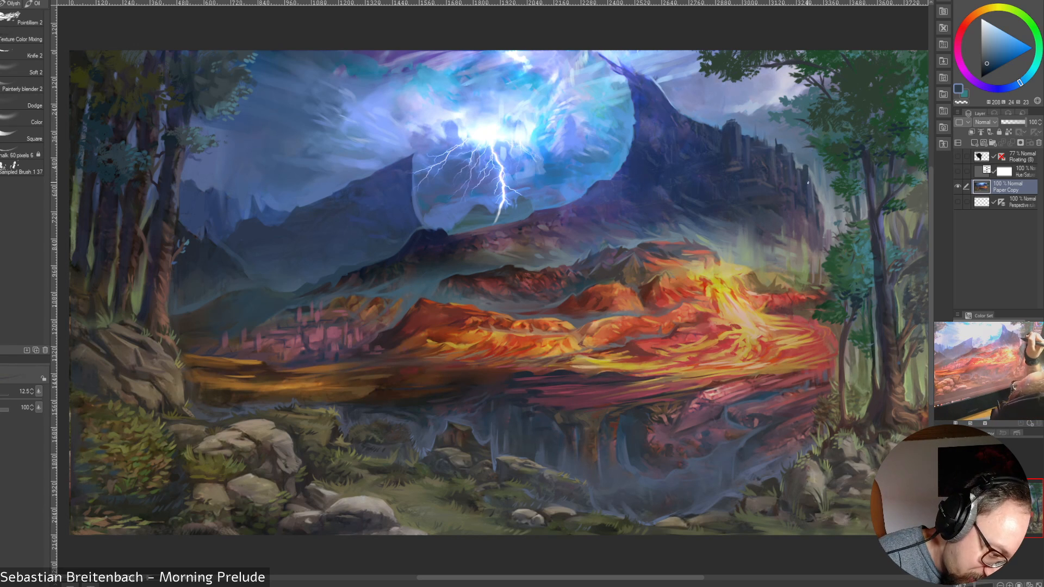
{"action": "left_click", "coordinate": [811, 199], "text": "alt"}
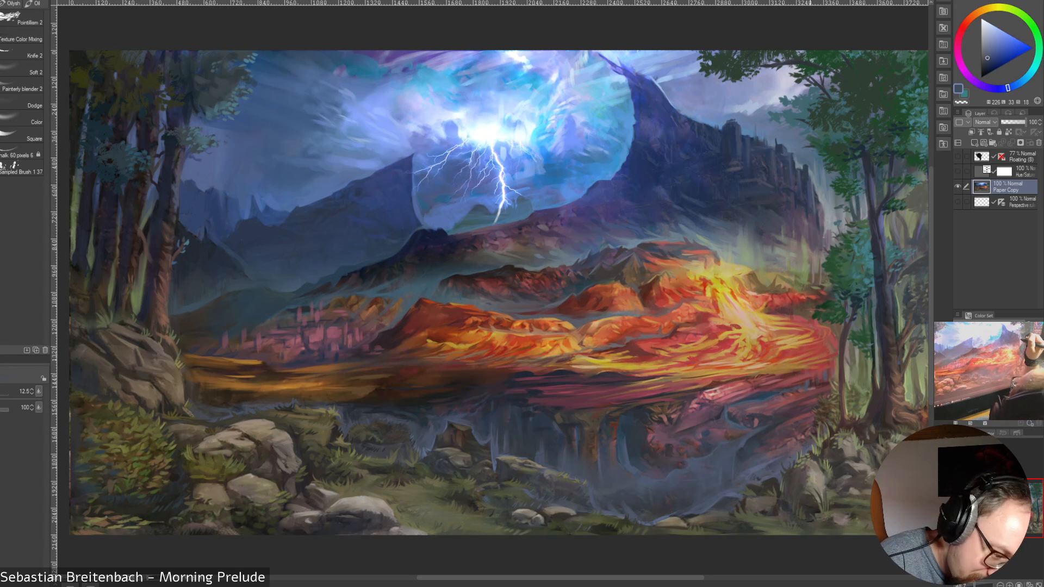
{"action": "left_click", "coordinate": [815, 189], "text": "alt"}
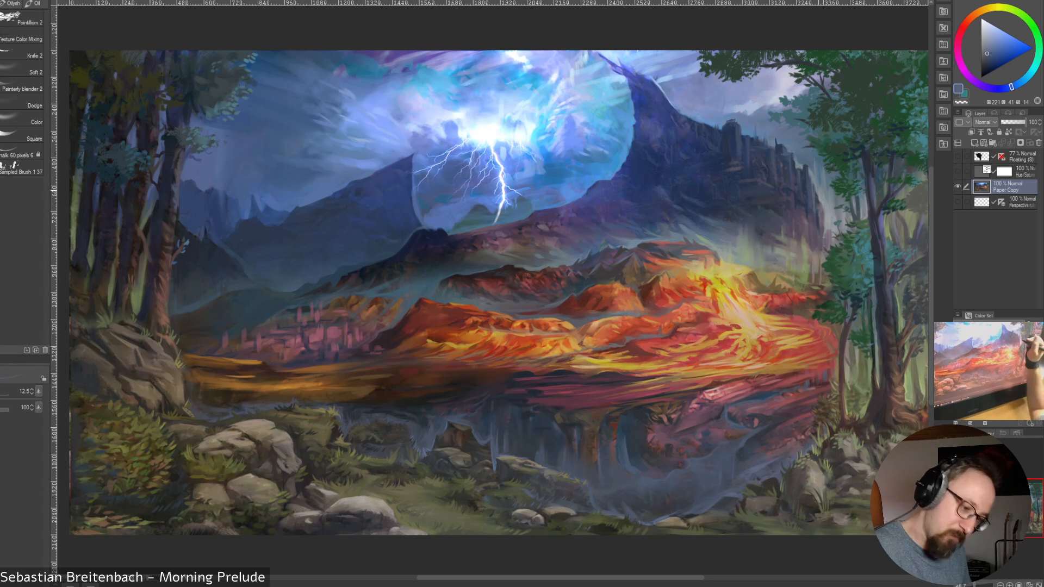
Refine the far right edge of the cliff beside the grove with sampled dark blue, muted purple and grey-blue tones
{"action": "left_click", "coordinate": [814, 182], "text": "alt"}
{"action": "left_click_drag", "start_coordinate": [819, 183], "coordinate": [817, 198]}
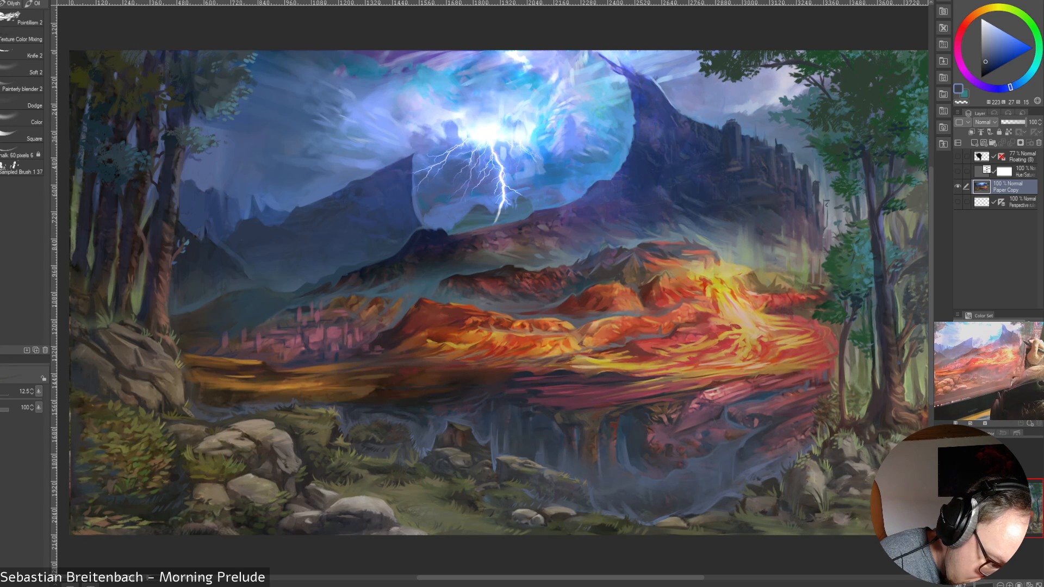
{"action": "left_click", "coordinate": [824, 227], "text": "alt"}
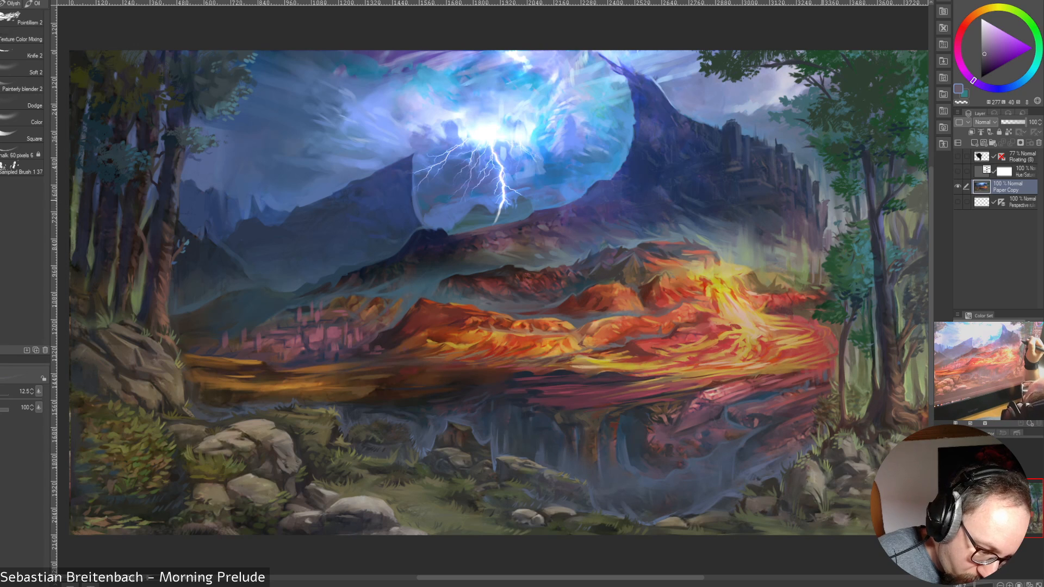
{"action": "left_click", "coordinate": [823, 201], "text": "alt"}
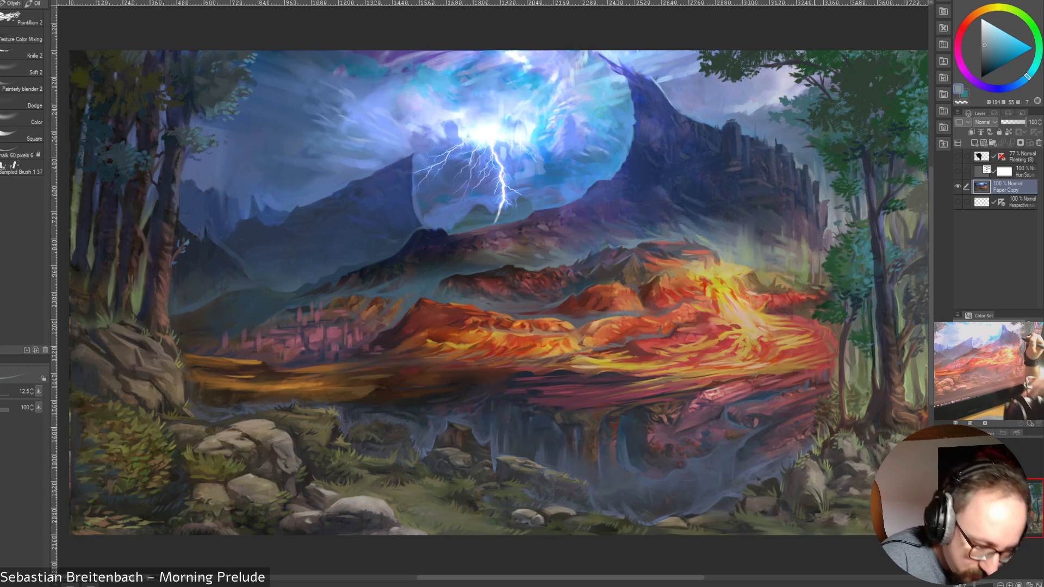
{"action": "left_click", "coordinate": [813, 170], "text": "alt"}
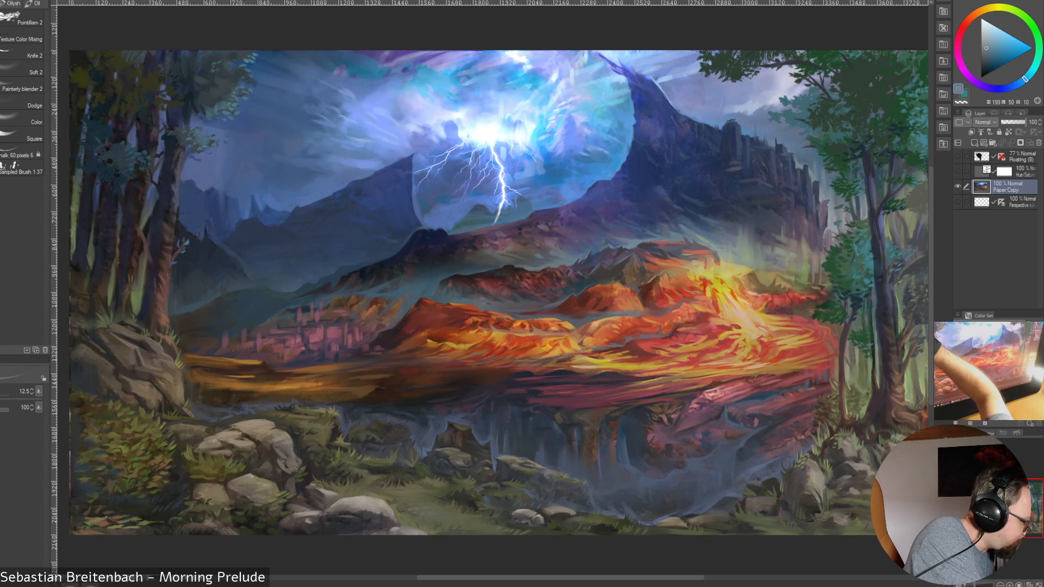
Blend the mountain's right-hand cliff face and edge using Painterly blender 2, reducing the brush size from 150 to 25
{"action": "left_click", "coordinate": [21, 89]}
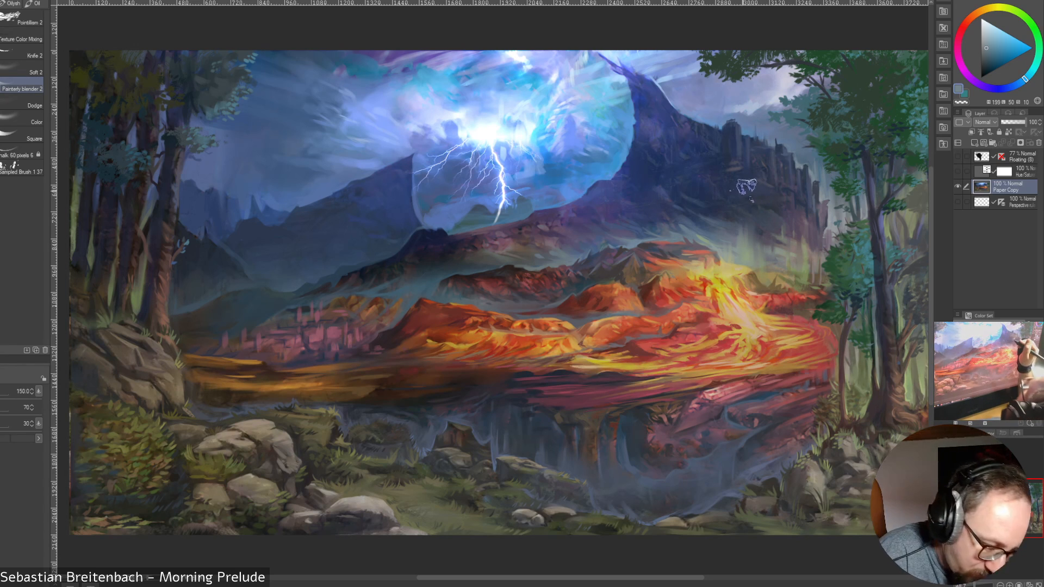
{"action": "key", "text": "["}
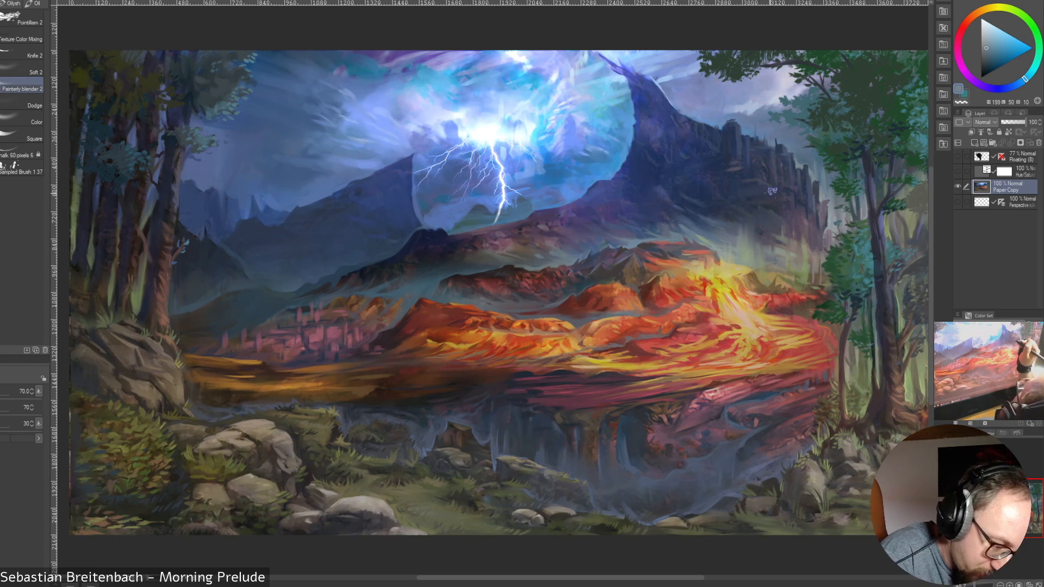
{"action": "key", "text": "["}
{"action": "key", "text": "["}
{"action": "key", "text": "["}
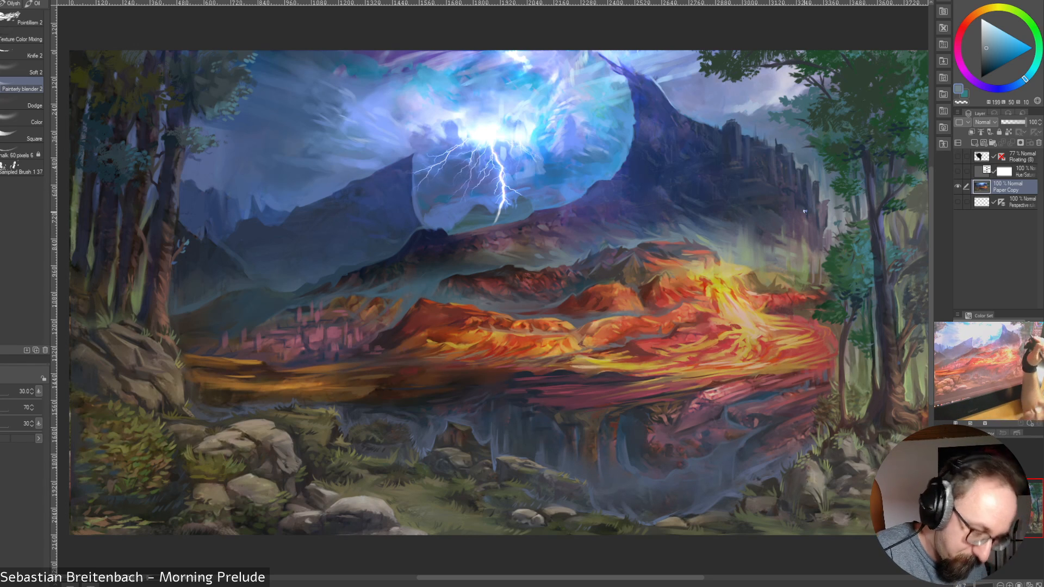
{"action": "key", "text": "]"}
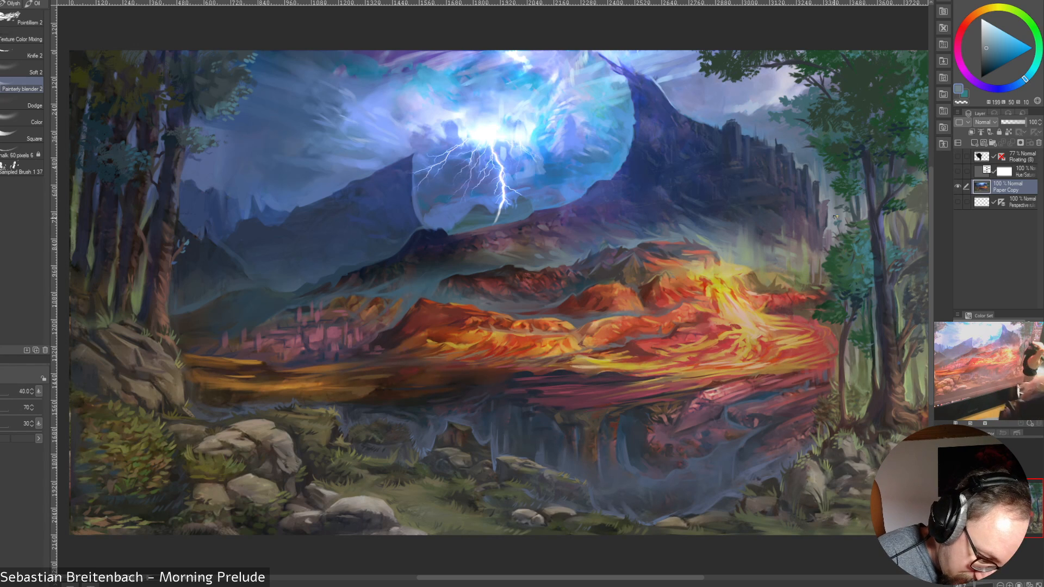
{"action": "key", "text": "bracketleft"}
{"action": "key", "text": "bracketleft"}
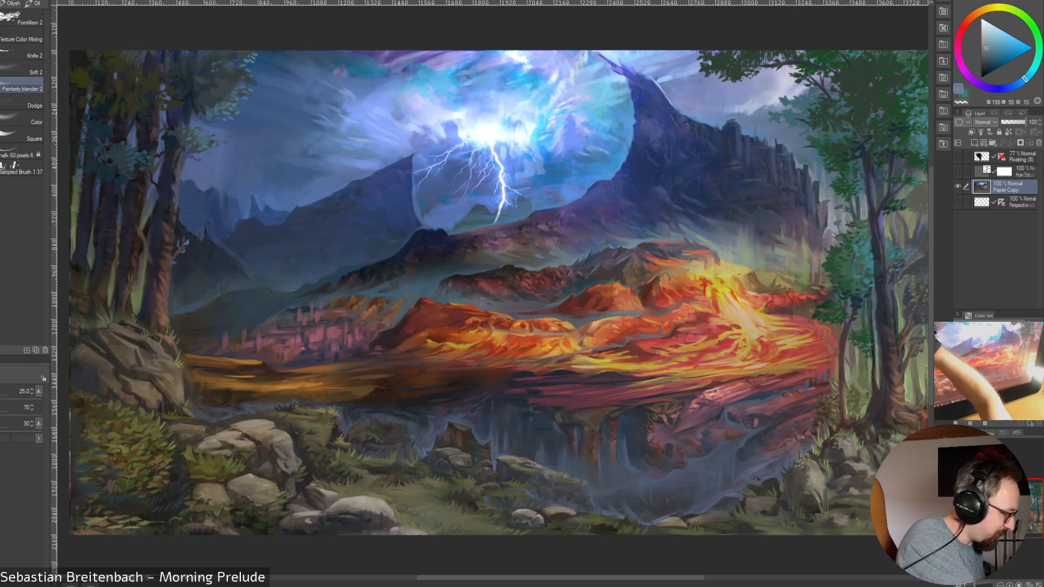
Rework the misty base of the right-hand cliffs using the Knife 2 brush with sampled green-grey and dark purple tones, down to size 20
{"action": "left_click", "coordinate": [30, 55]}
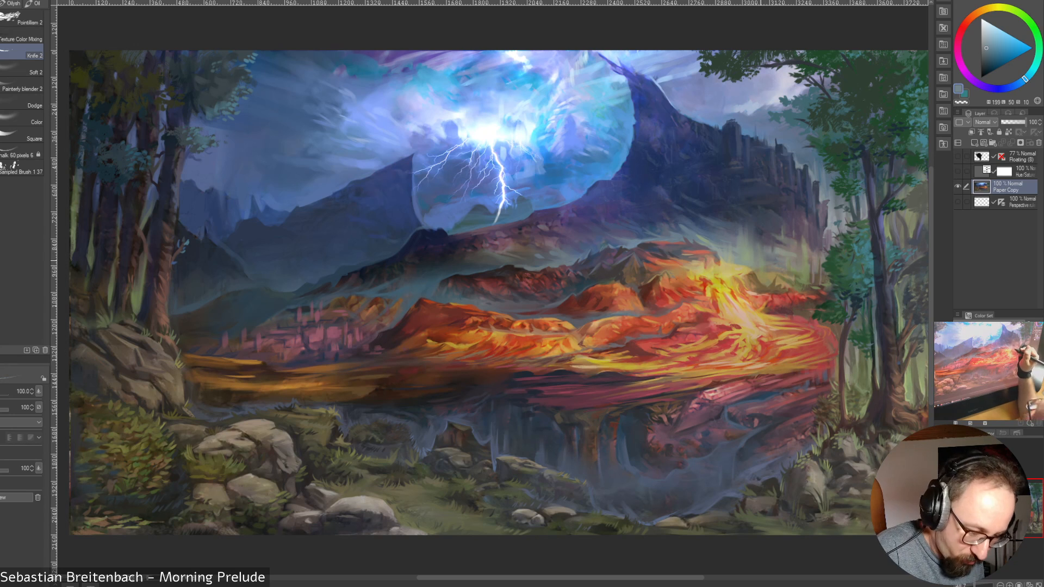
{"action": "left_click", "coordinate": [785, 254], "text": "alt"}
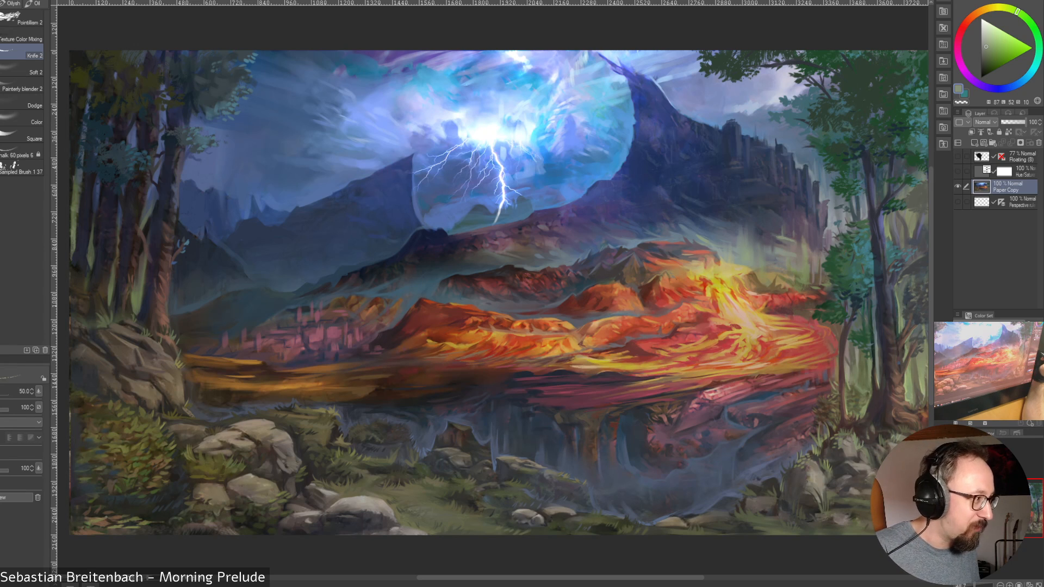
{"action": "left_click", "coordinate": [777, 239], "text": "alt"}
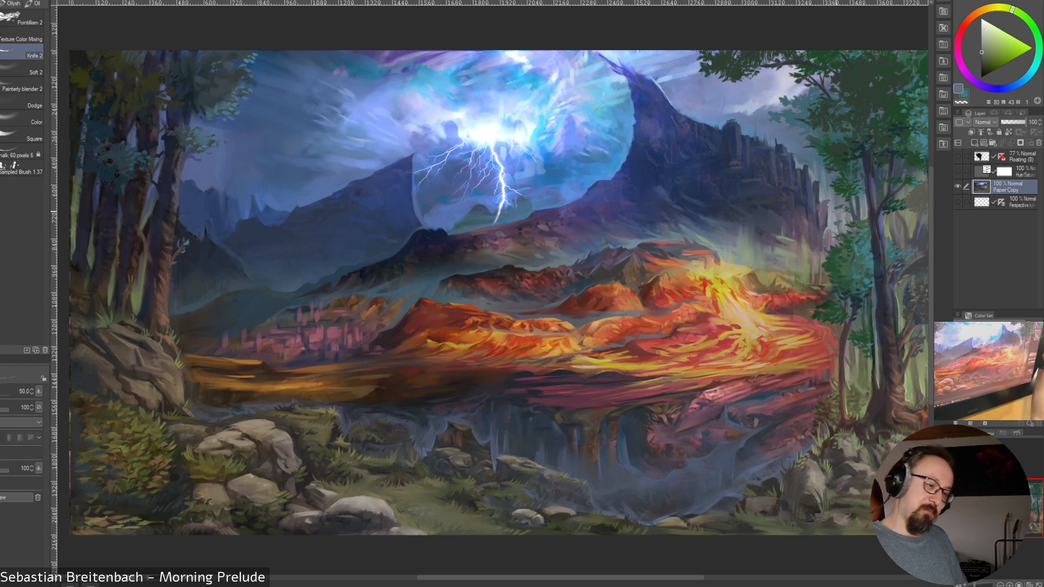
{"action": "left_click", "coordinate": [782, 240], "text": "alt"}
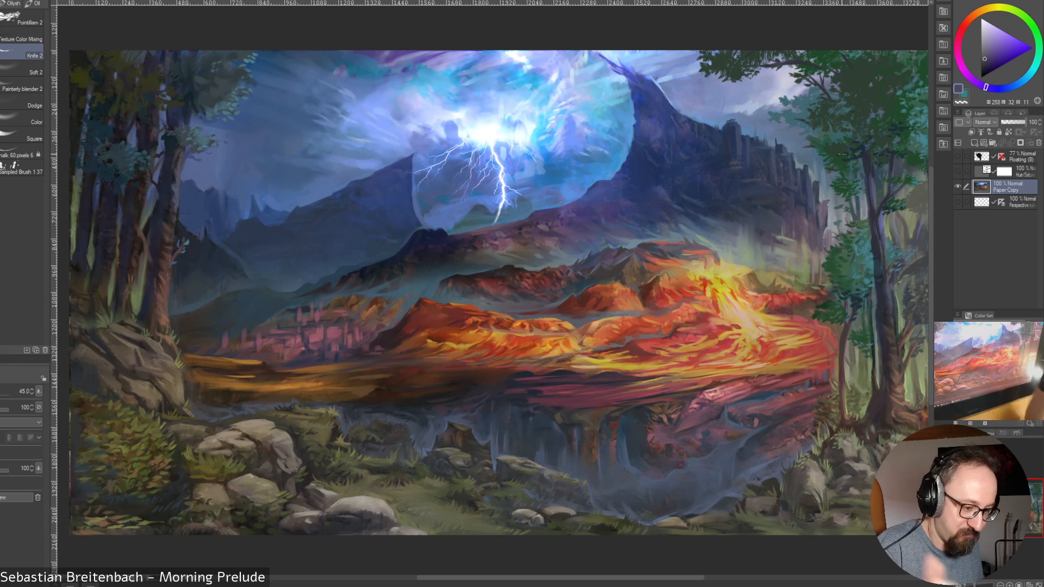
{"action": "left_click", "coordinate": [762, 232], "text": "alt"}
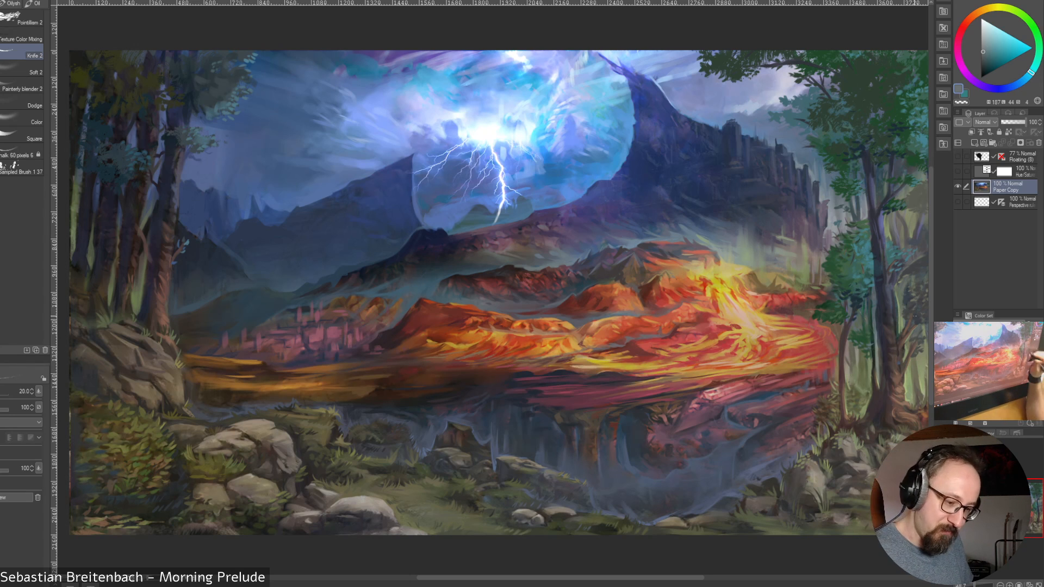
Refine the cliff foot beside the right-hand grove with sampled olive, brown and muted purple tones at brush size 20
{"action": "left_click", "coordinate": [803, 261], "text": "alt"}
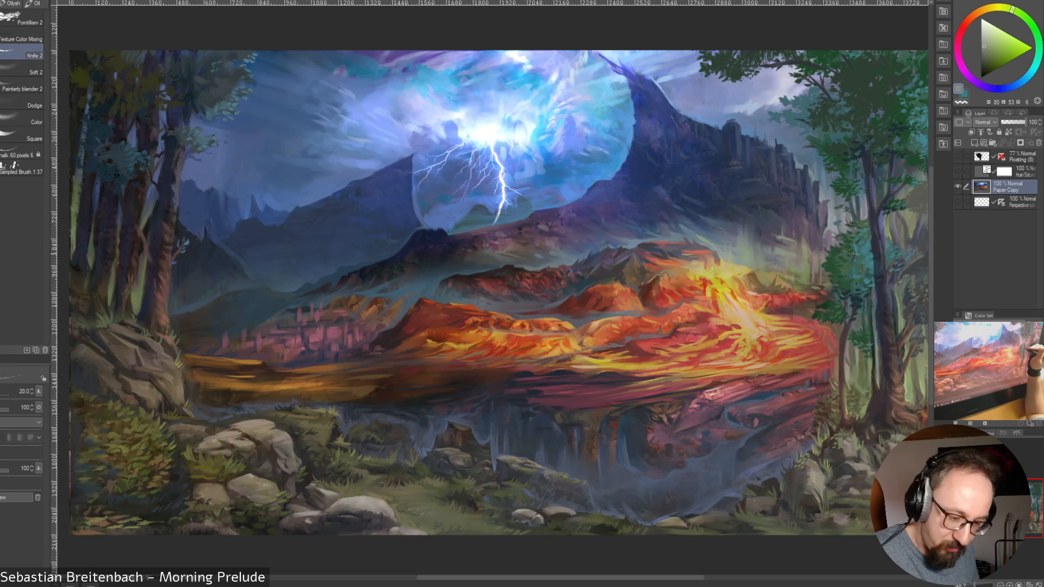
{"action": "left_click", "coordinate": [818, 269], "text": "alt"}
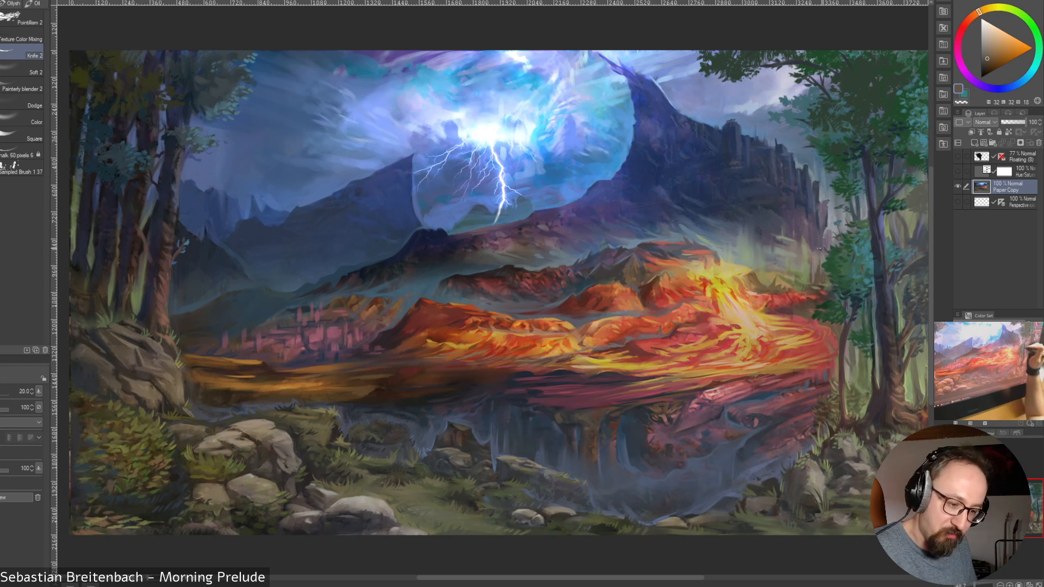
{"action": "left_click", "coordinate": [820, 254], "text": "alt"}
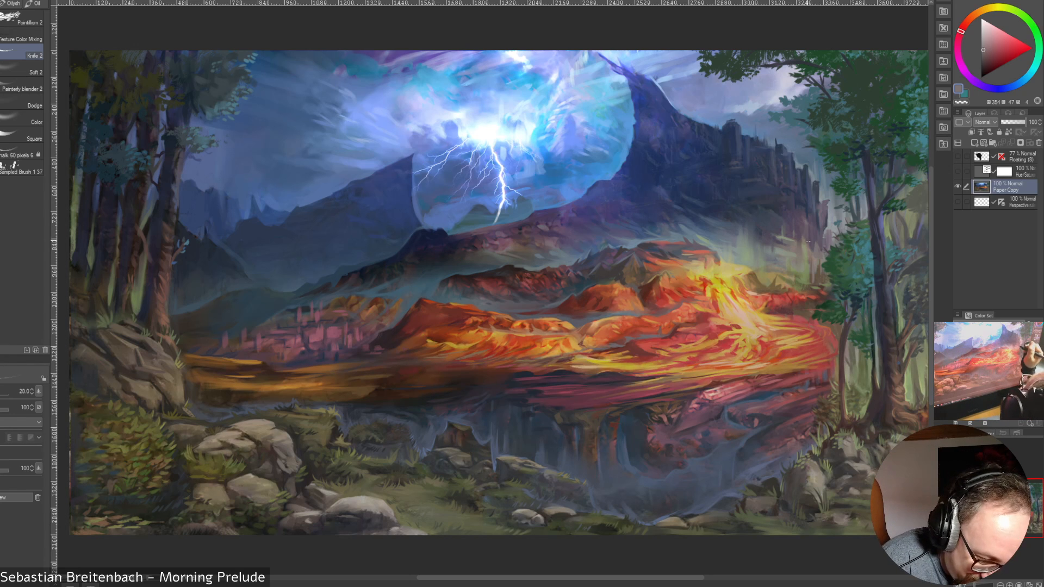
{"action": "left_click", "coordinate": [806, 245], "text": "alt"}
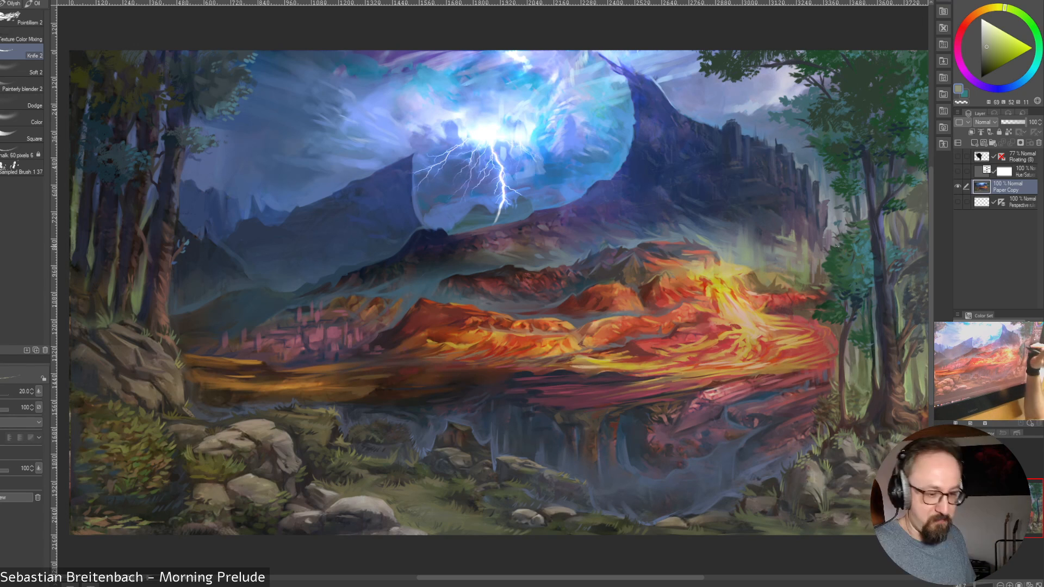
{"action": "left_click", "coordinate": [814, 243], "text": "alt"}
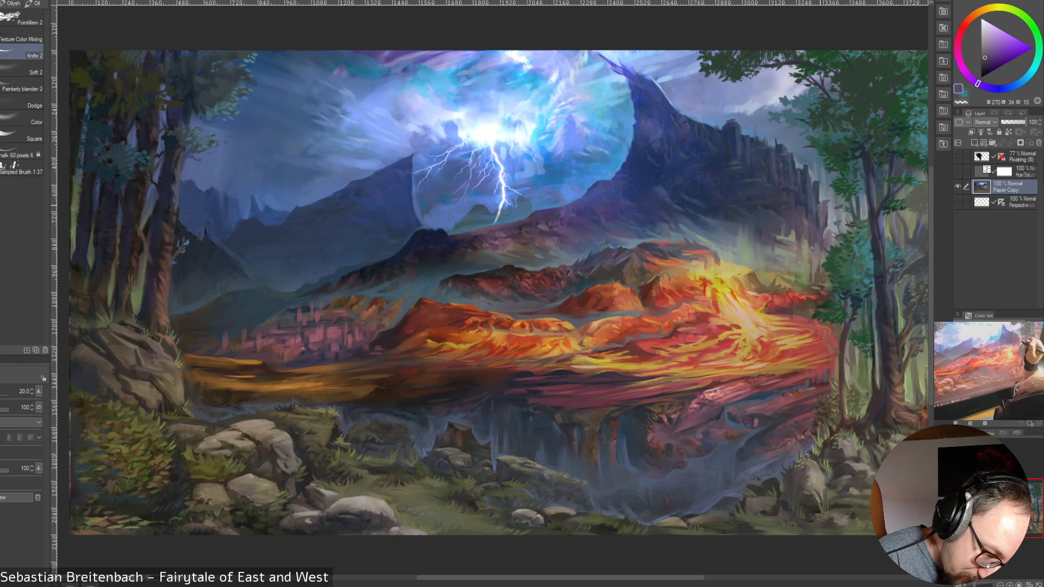
{"action": "left_click", "coordinate": [817, 220], "text": "alt"}
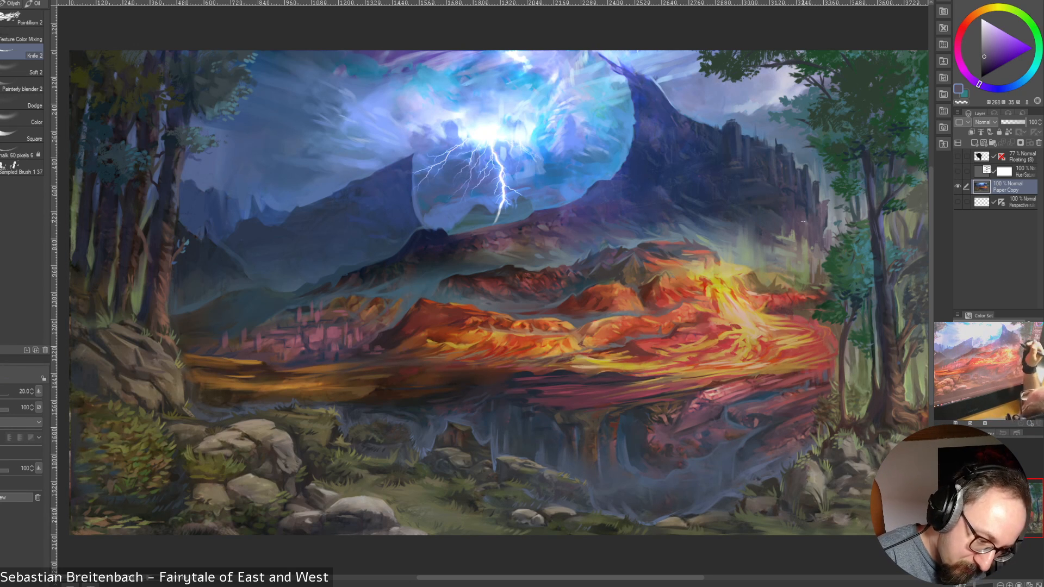
{"action": "left_click", "coordinate": [806, 223], "text": "alt"}
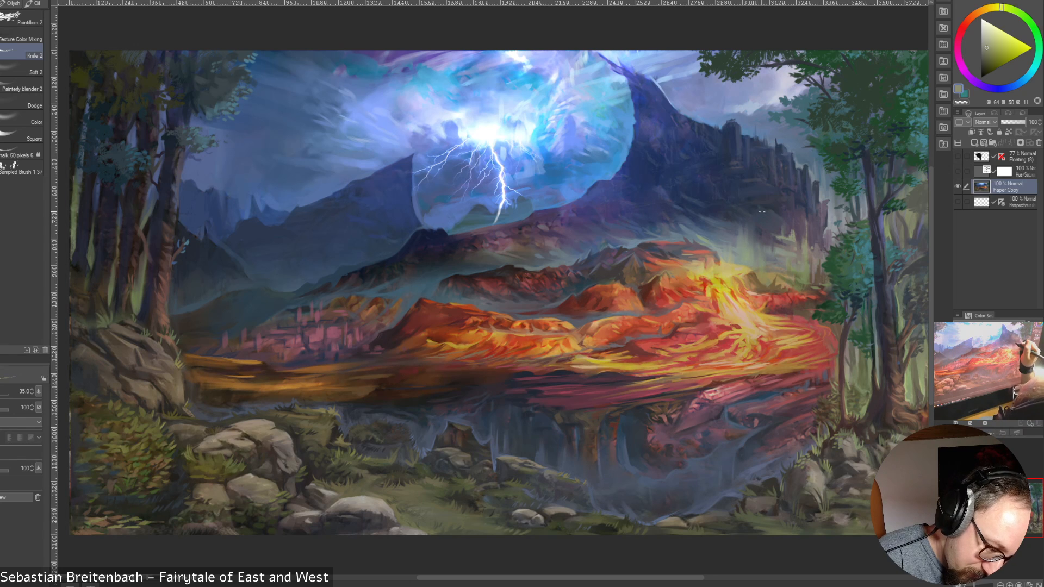
Paint vertical strokes into the mist below the cliff face with sampled grey-green tones, using brush sizes up to 60
{"action": "left_click_drag", "start_coordinate": [762, 212], "coordinate": [761, 228]}
{"action": "key", "text": "bracketright"}
{"action": "key", "text": "bracketright"}
{"action": "key", "text": "bracketright"}
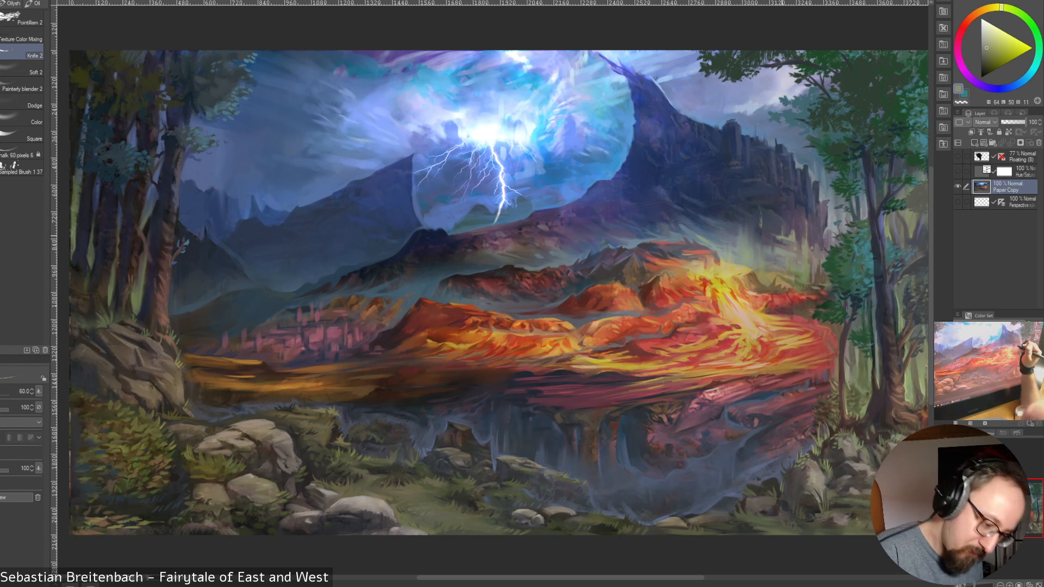
{"action": "left_click", "coordinate": [757, 237], "text": "alt"}
{"action": "left_click_drag", "start_coordinate": [748, 229], "coordinate": [749, 214]}
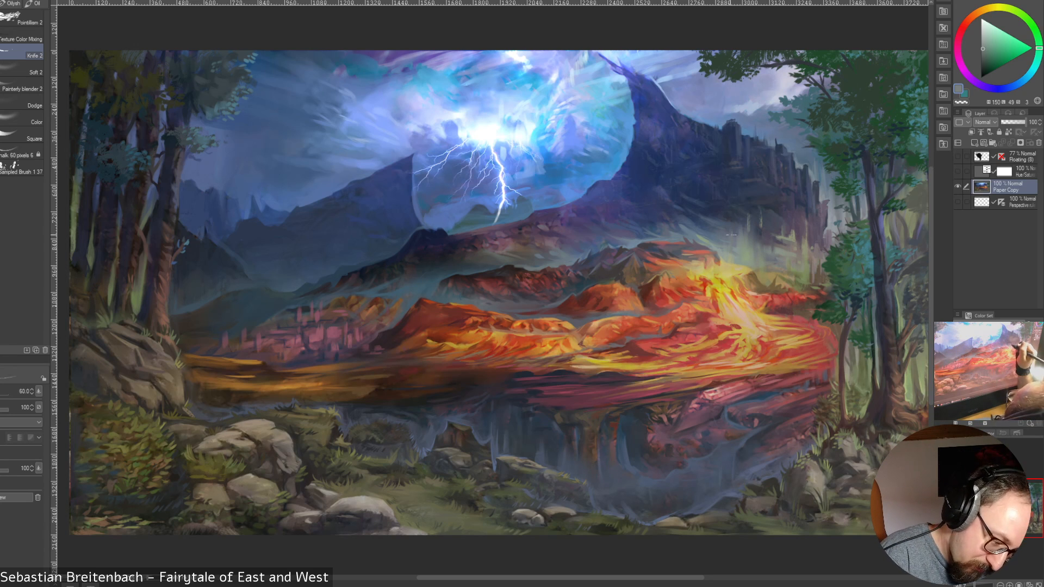
{"action": "left_click", "coordinate": [740, 251], "text": "alt"}
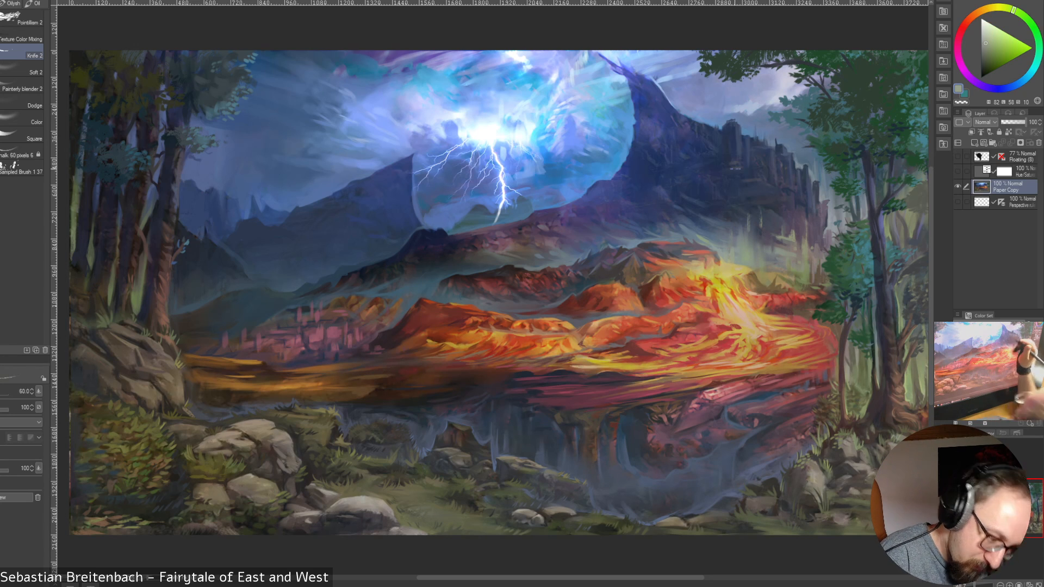
{"action": "key", "text": "bracketleft"}
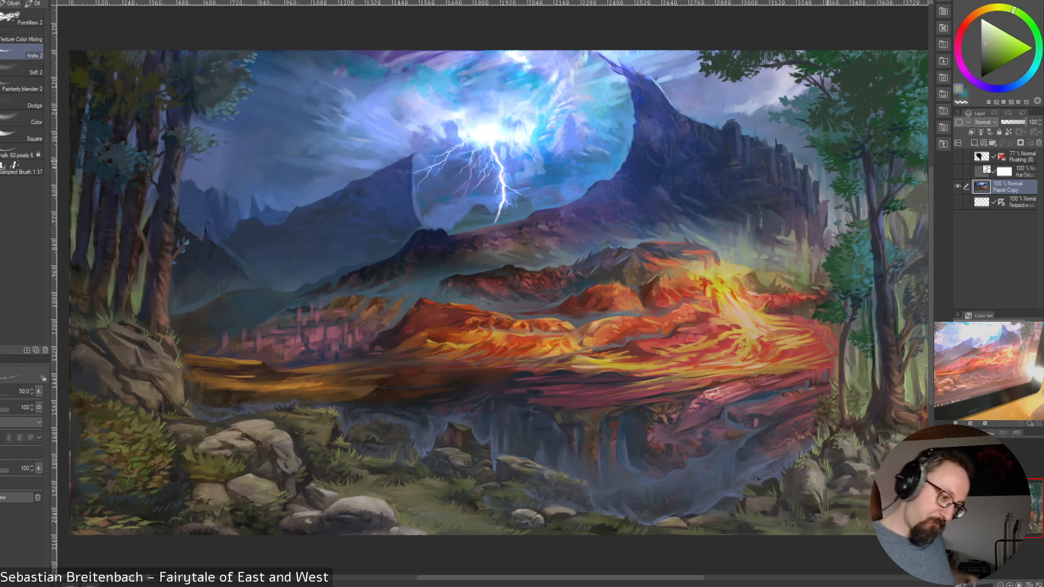
Touch up the dark rock wall below the lava plain with sampled dark red and dark blue tones at brush size 30
{"action": "left_click", "coordinate": [426, 277], "text": "alt"}
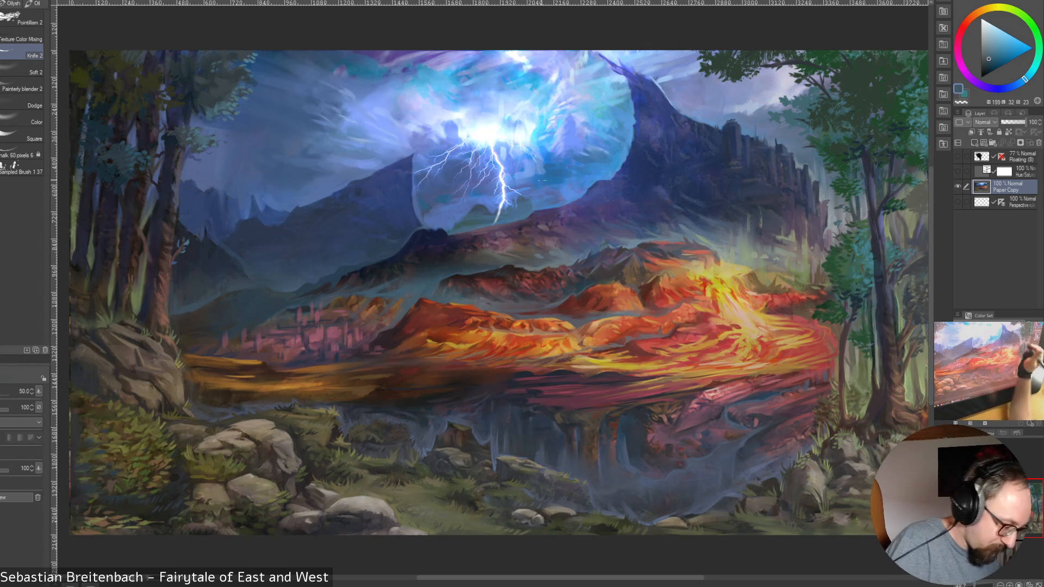
{"action": "left_click", "coordinate": [351, 346], "text": "alt"}
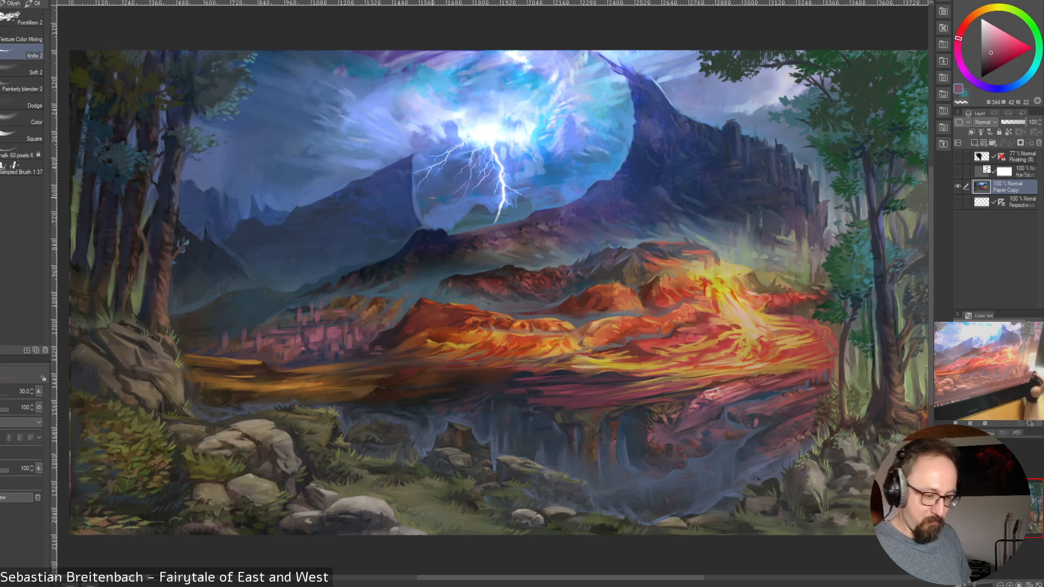
{"action": "left_click", "coordinate": [593, 416], "text": "alt"}
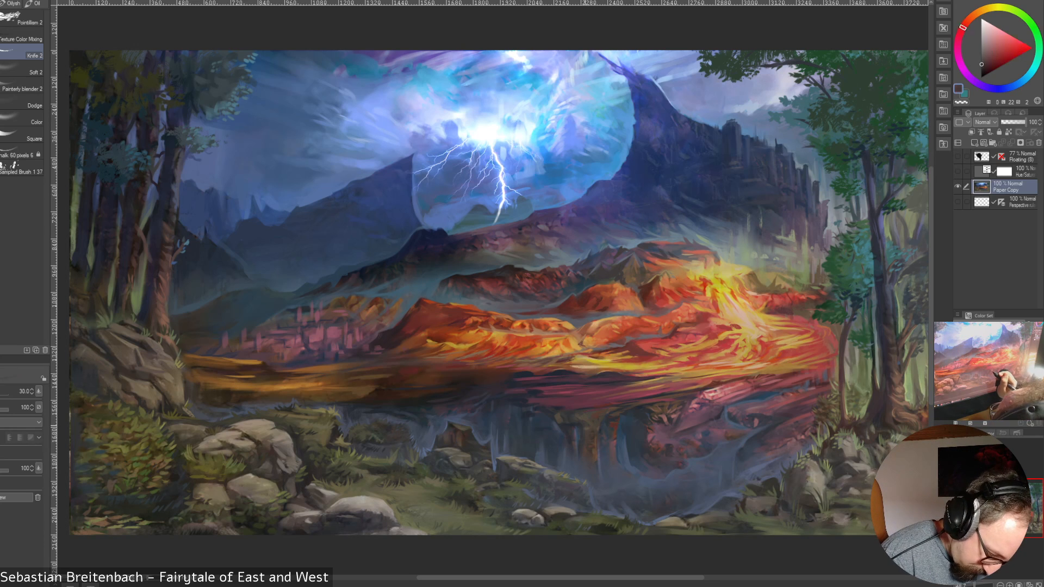
{"action": "left_click", "coordinate": [590, 424], "text": "alt"}
{"action": "left_click", "coordinate": [581, 427], "text": "alt"}
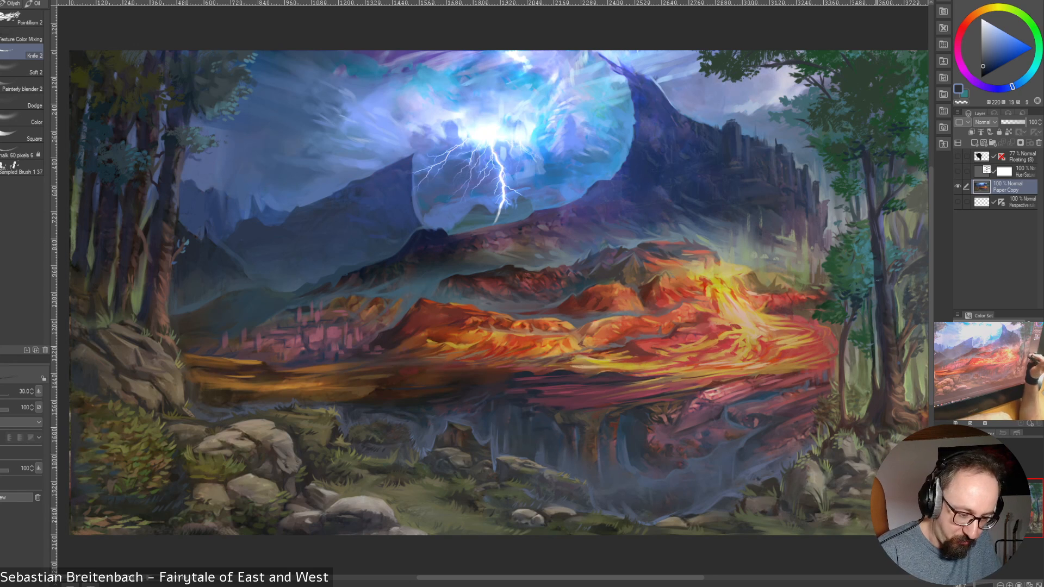
{"action": "mouse_move", "coordinate": [769, 93]}
{"action": "left_mouse_down"}
{"action": "mouse_move", "coordinate": [760, 130]}
{"action": "mouse_move", "coordinate": [774, 91]}
{"action": "left_mouse_up"}
{"action": "left_click_drag", "start_coordinate": [761, 143], "coordinate": [730, 169]}
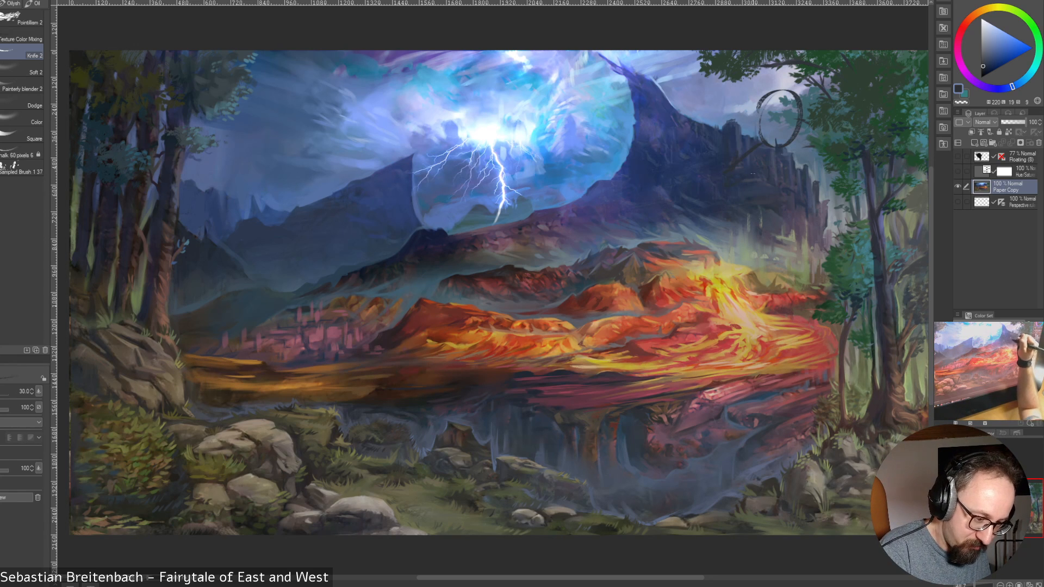
{"action": "key", "text": "ctrl+z"}
{"action": "key", "text": "ctrl+z"}
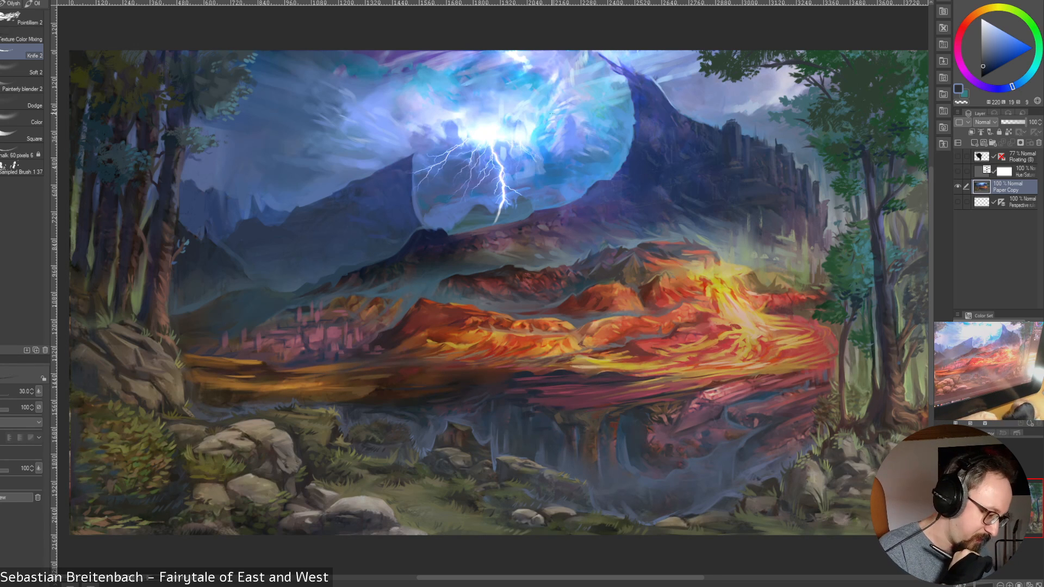
Sample blue from the left-hand mountain and add a new layer above Paper Copy, with the changed brush at size 17.5
{"action": "left_click", "coordinate": [404, 179], "text": "alt"}
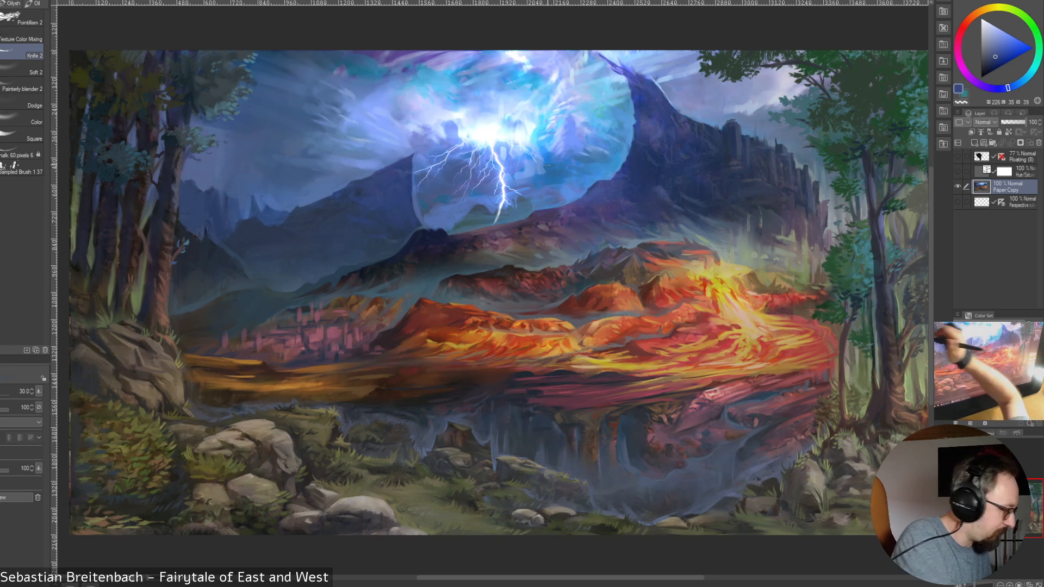
{"action": "left_click", "coordinate": [22, 52]}
{"action": "key", "text": "b"}
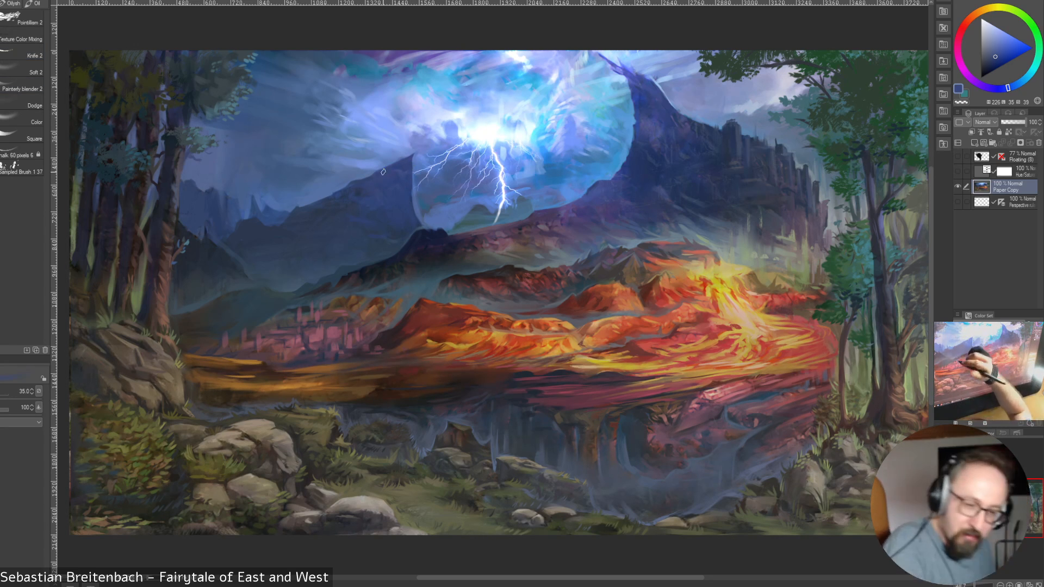
{"action": "left_click", "coordinate": [974, 142]}
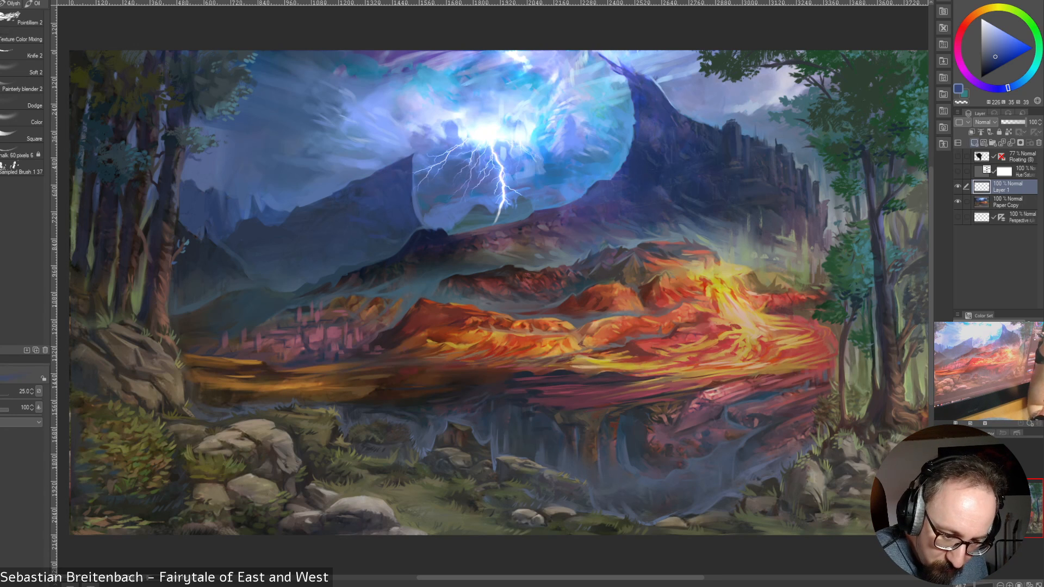
{"action": "key", "text": "]"}
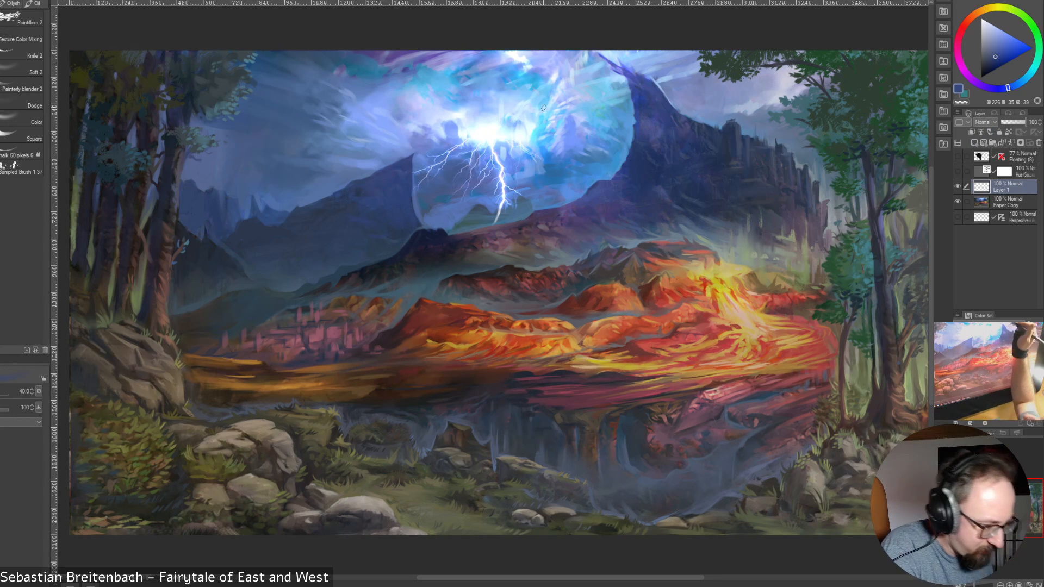
{"action": "key", "text": "["}
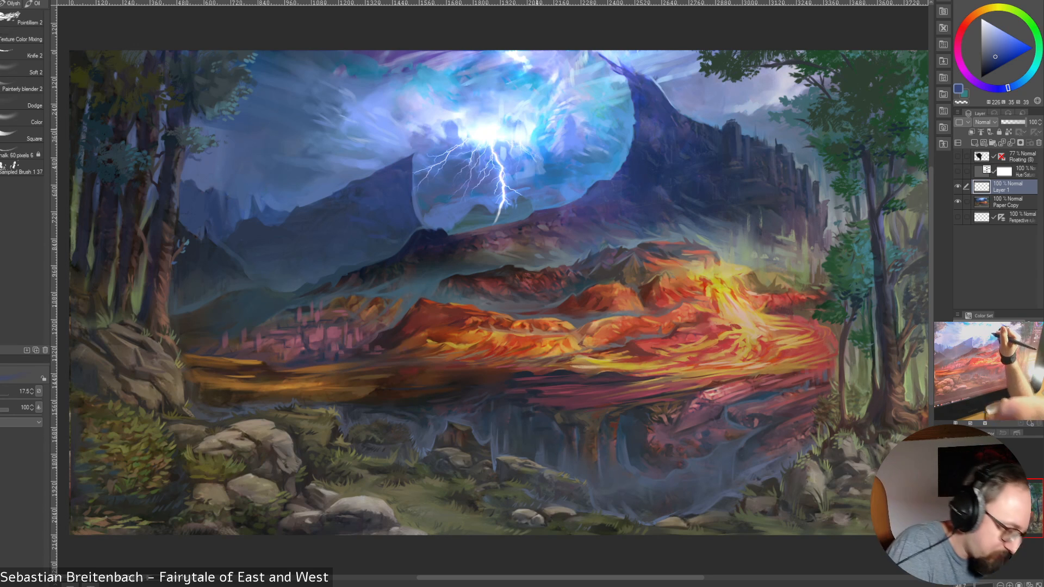
Dab pale cyan and light blue tones sampled from the glow around the top of the lightning, using brush sizes 9 to 15
{"action": "left_click", "coordinate": [532, 135], "text": "alt"}
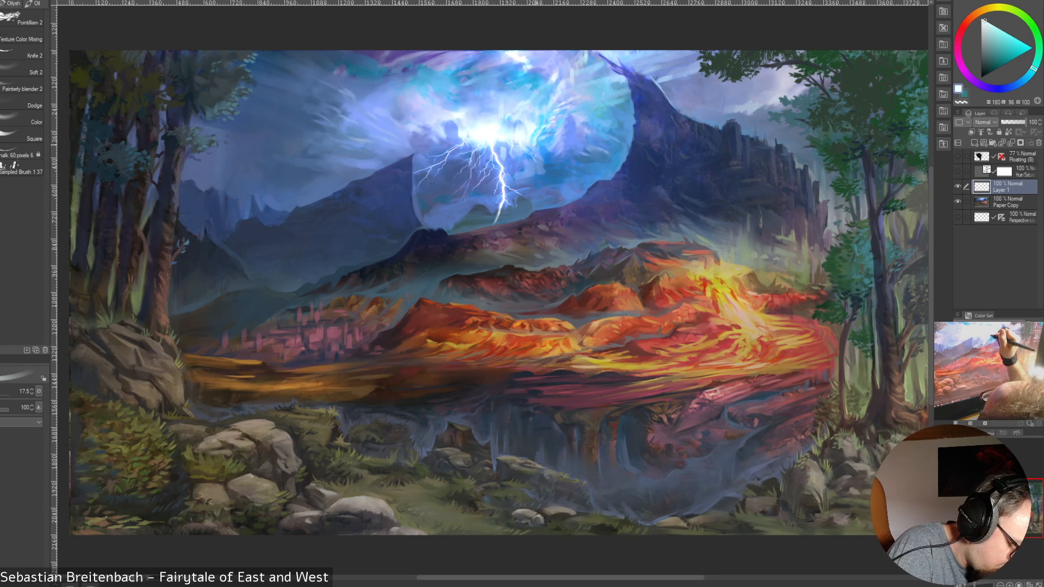
{"action": "key", "text": "bracketleft"}
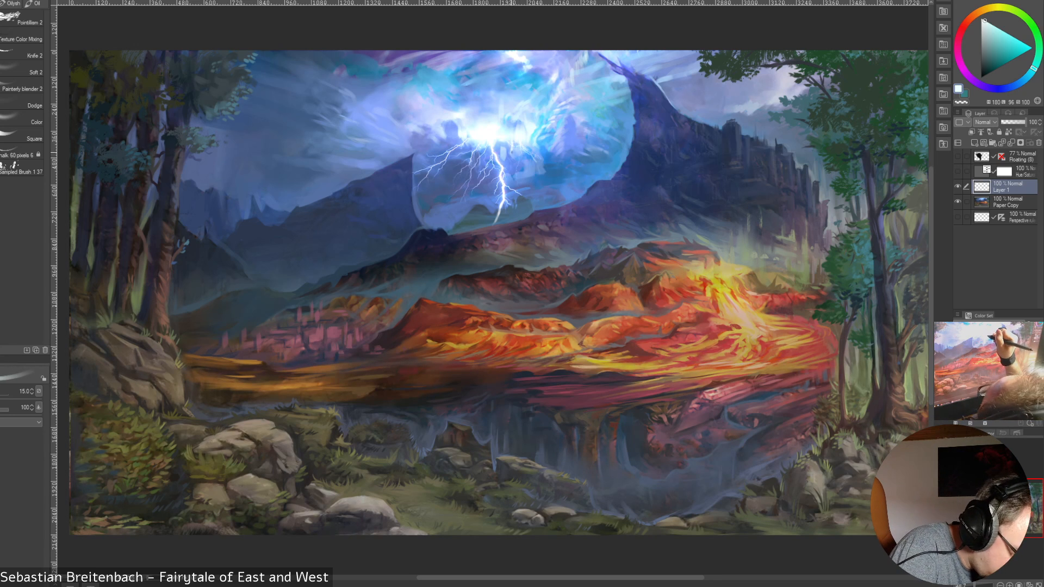
{"action": "key", "text": "bracketleft"}
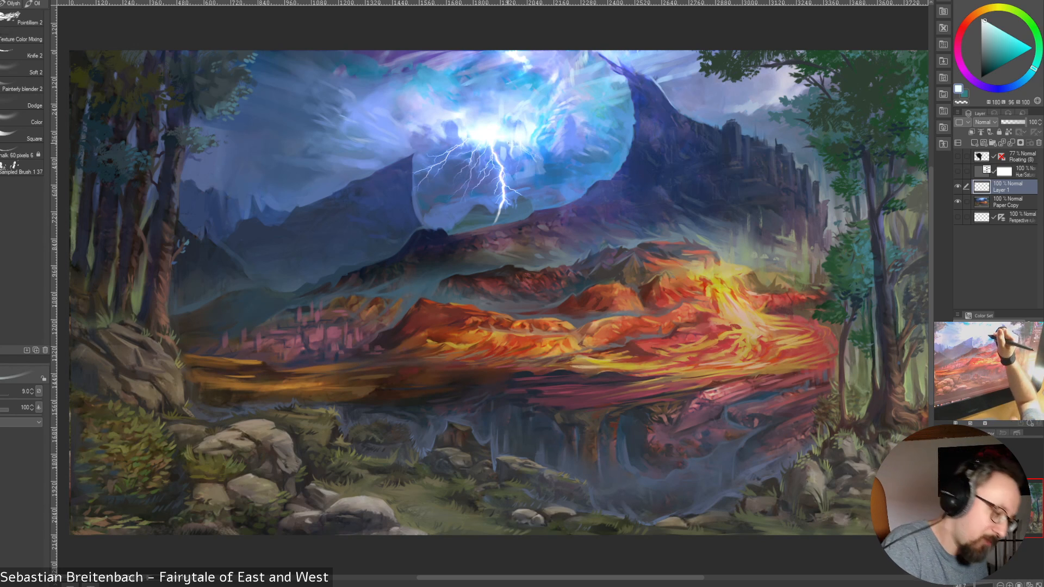
{"action": "key", "text": "bracketright"}
{"action": "key", "text": "bracketright"}
{"action": "key", "text": "bracketright"}
{"action": "left_click", "coordinate": [472, 145], "text": "alt"}
{"action": "left_click", "coordinate": [494, 145], "text": "alt"}
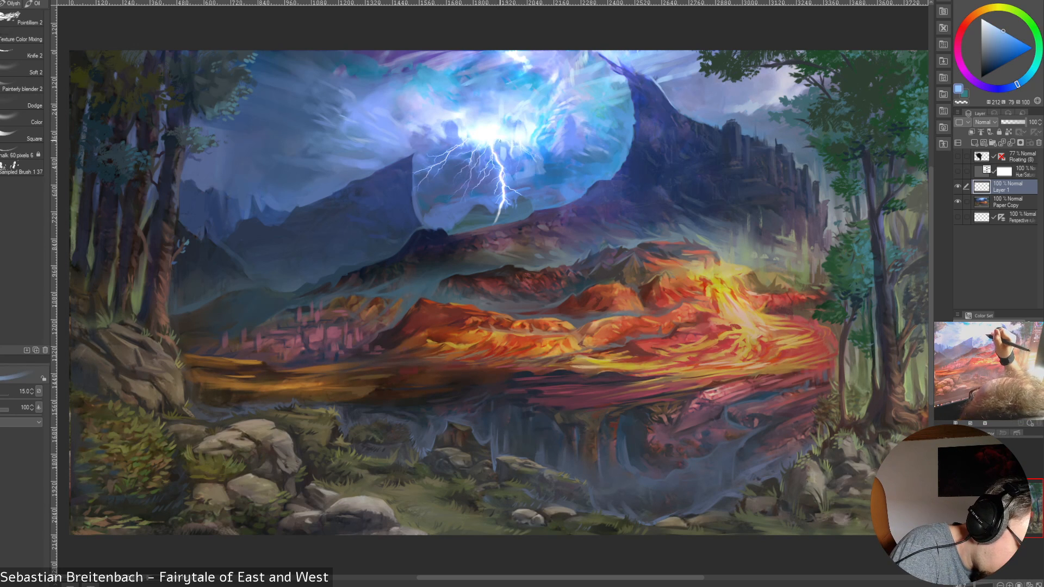
Work sampled near-white and mid-blue tones into the cloud edge beside the main bolt, with brush sizes between 15 and 25
{"action": "left_click", "coordinate": [499, 139], "text": "alt"}
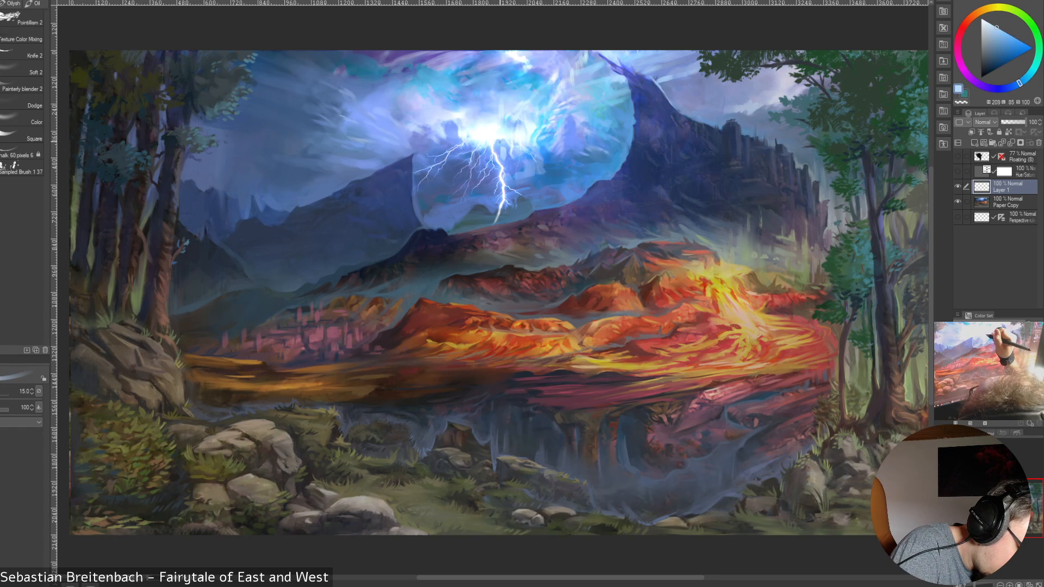
{"action": "left_click", "coordinate": [505, 148], "text": "alt"}
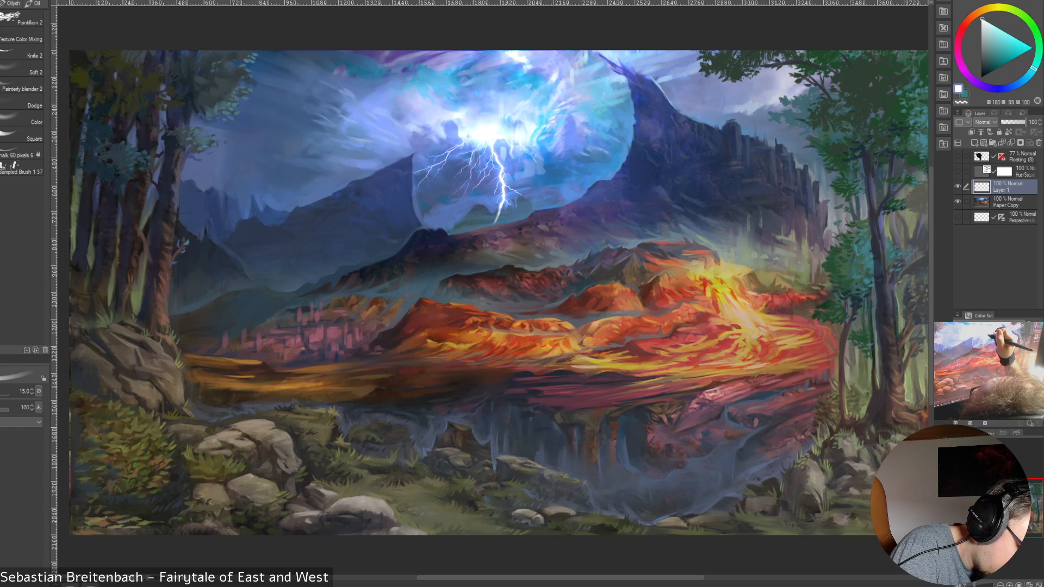
{"action": "left_click", "coordinate": [500, 151], "text": "alt"}
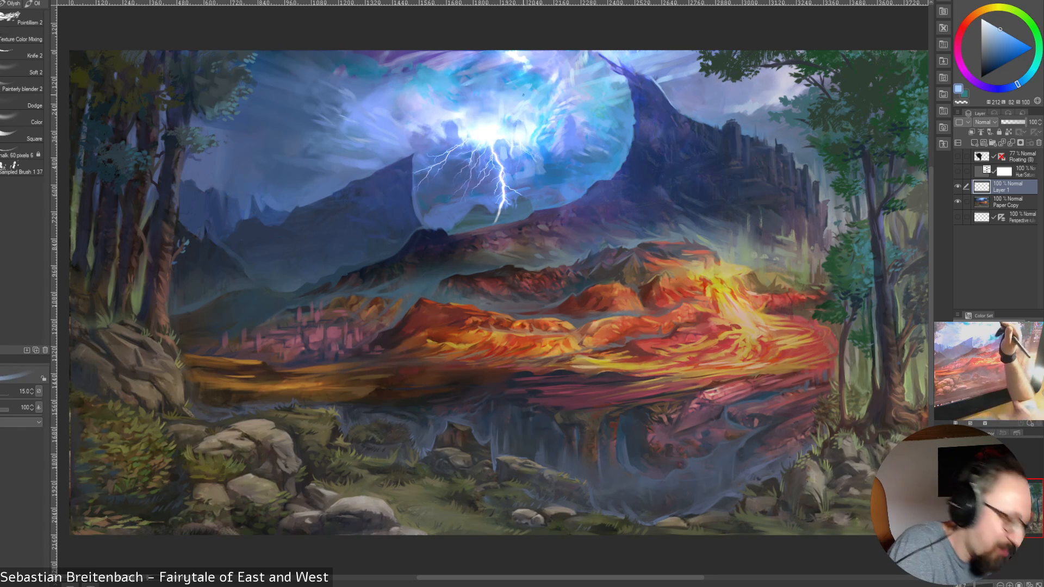
{"action": "left_click", "coordinate": [507, 154], "text": "alt"}
{"action": "key", "text": "bracketright"}
{"action": "key", "text": "bracketright"}
{"action": "key", "text": "bracketright"}
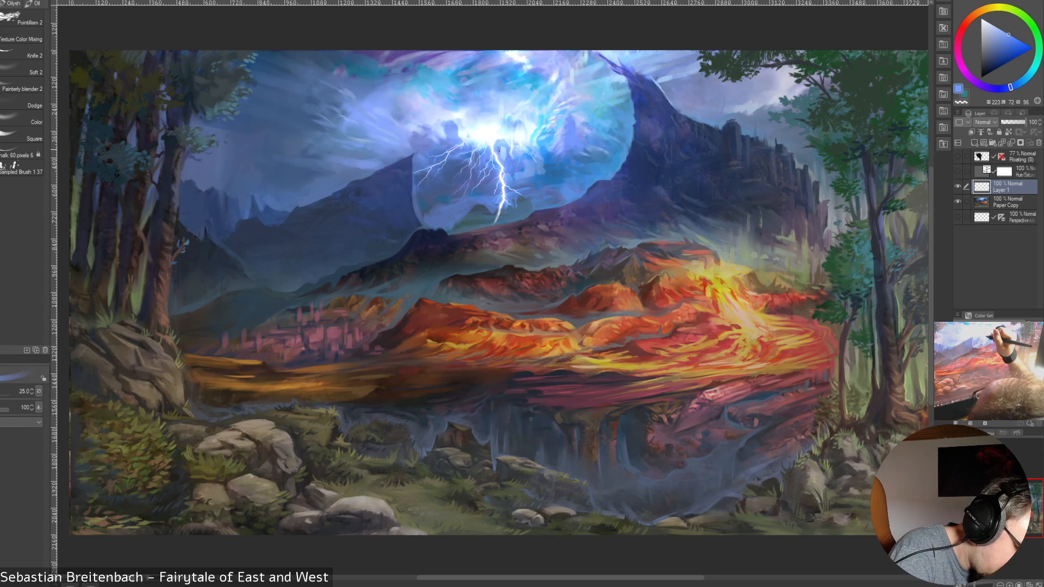
{"action": "mouse_move", "coordinate": [502, 149]}
{"action": "left_mouse_down"}
{"action": "mouse_move", "coordinate": [501, 159]}
{"action": "mouse_move", "coordinate": [505, 151]}
{"action": "left_mouse_up"}
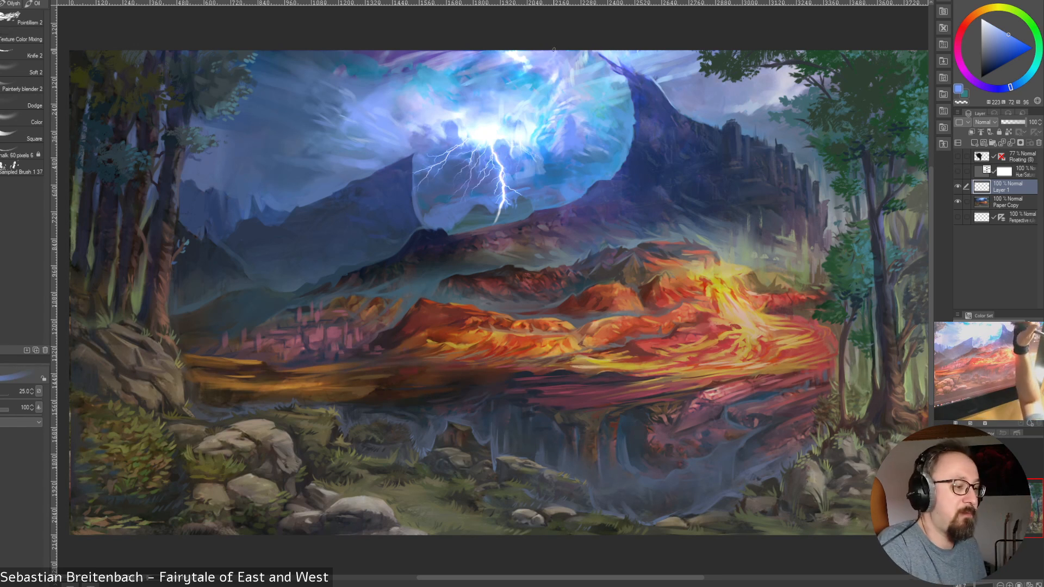
{"action": "key", "text": "bracketleft"}
{"action": "key", "text": "bracketleft"}
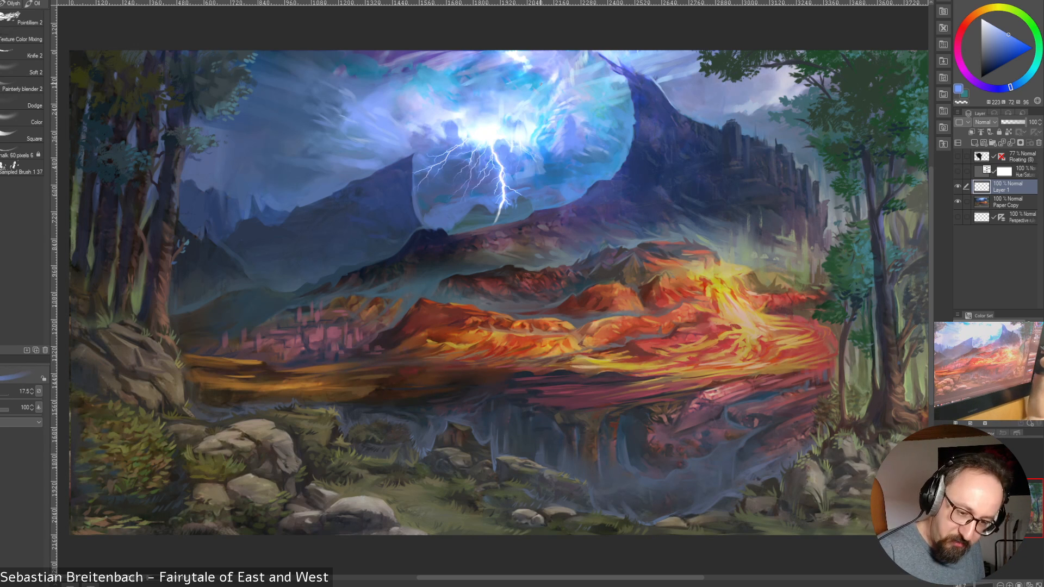
Show the Perspective guide layer and prepare a size 10 brush in pale blue sampled near the top of the main bolt
{"action": "left_click", "coordinate": [958, 217]}
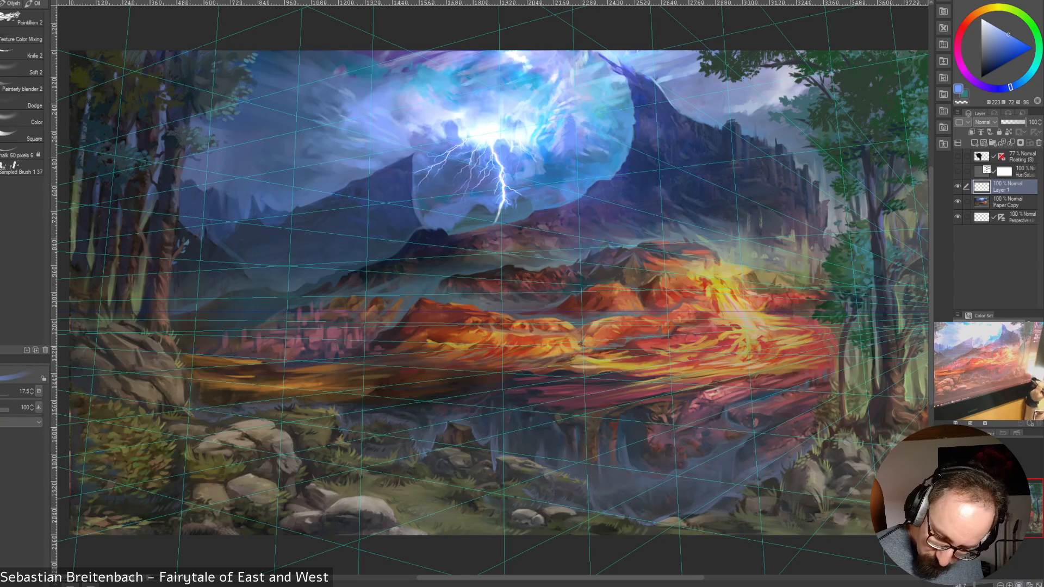
{"action": "left_click", "coordinate": [1018, 585]}
{"action": "mouse_move", "coordinate": [998, 503]}
{"action": "left_mouse_down"}
{"action": "mouse_move", "coordinate": [1001, 480]}
{"action": "mouse_move", "coordinate": [997, 490]}
{"action": "left_mouse_up"}
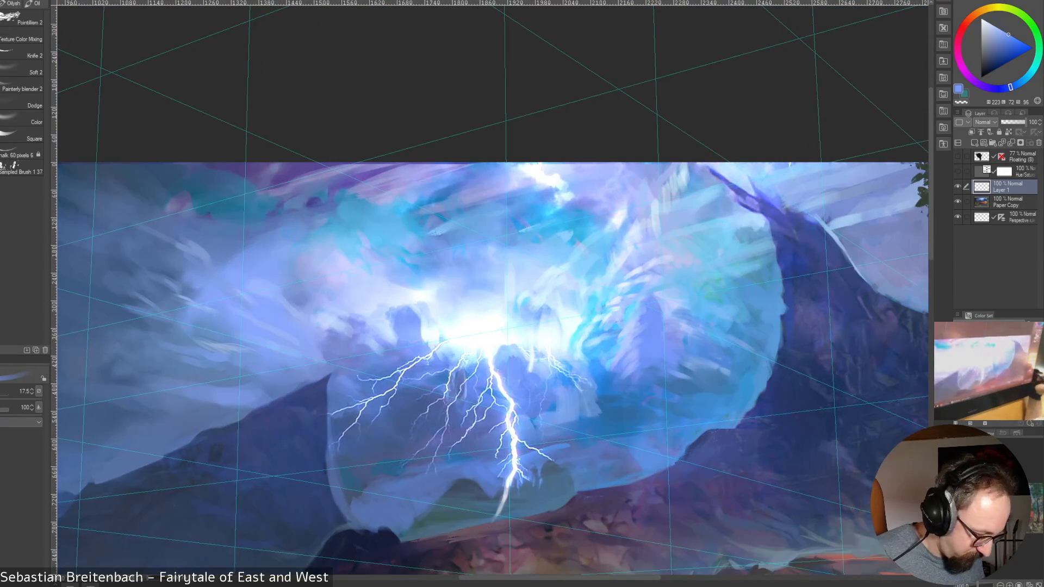
{"action": "left_click", "coordinate": [500, 352], "text": "alt"}
{"action": "key", "text": "bracketleft"}
{"action": "key", "text": "bracketleft"}
{"action": "key", "text": "bracketleft"}
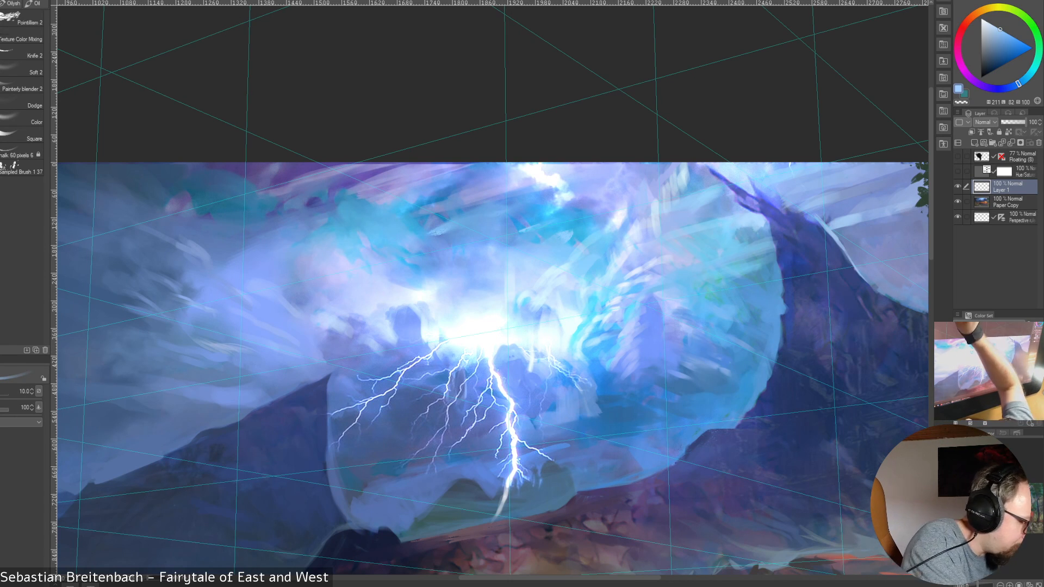
Paint a pale strand beside the dark shape under the glow, alternating sampled blue and near-white tones at brush size 10
{"action": "left_click", "coordinate": [517, 364], "text": "alt"}
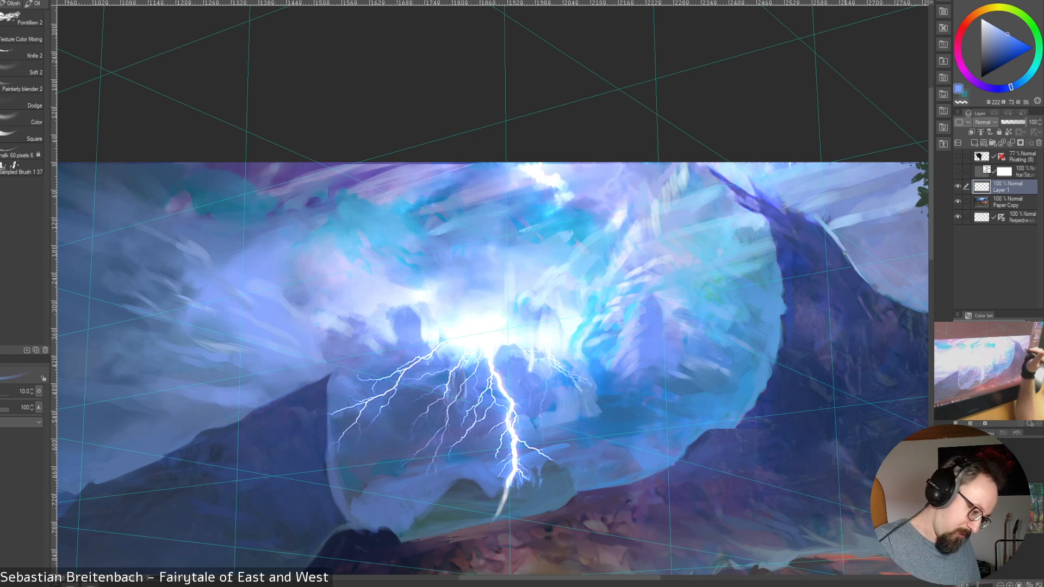
{"action": "left_click", "coordinate": [514, 355], "text": "alt"}
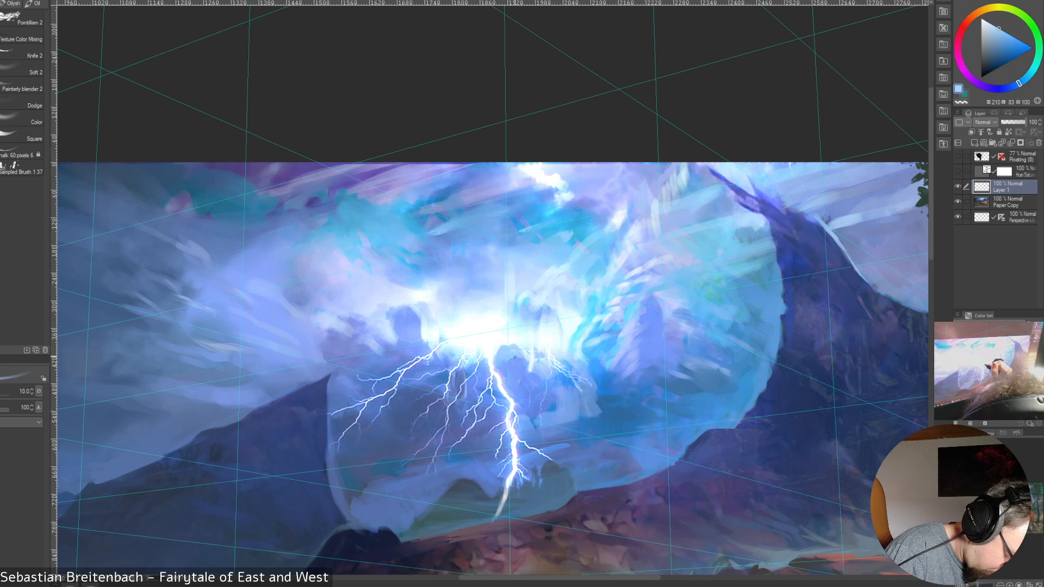
{"action": "left_click", "coordinate": [531, 371], "text": "alt"}
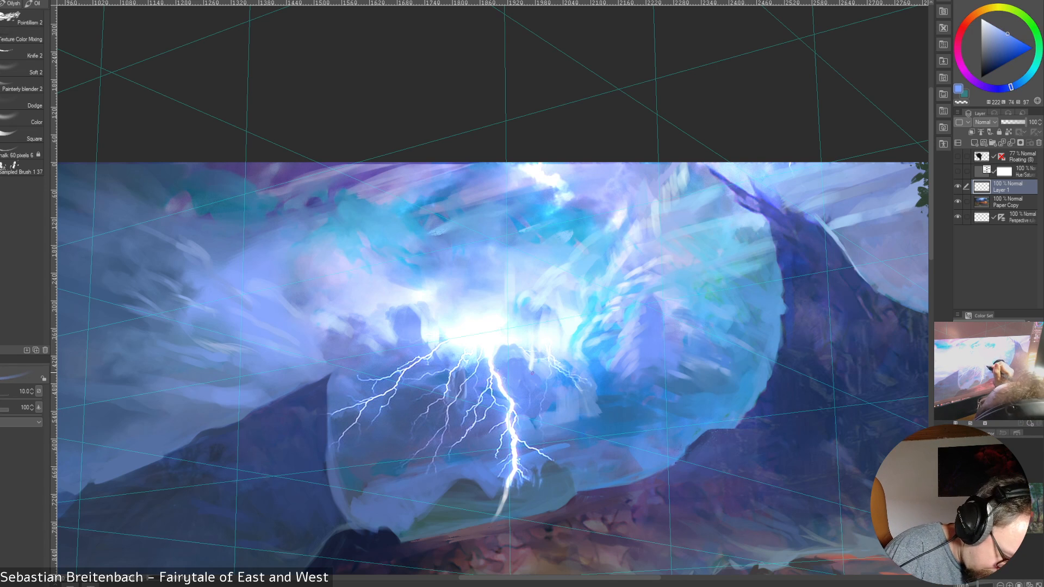
{"action": "left_click", "coordinate": [531, 371], "text": "alt"}
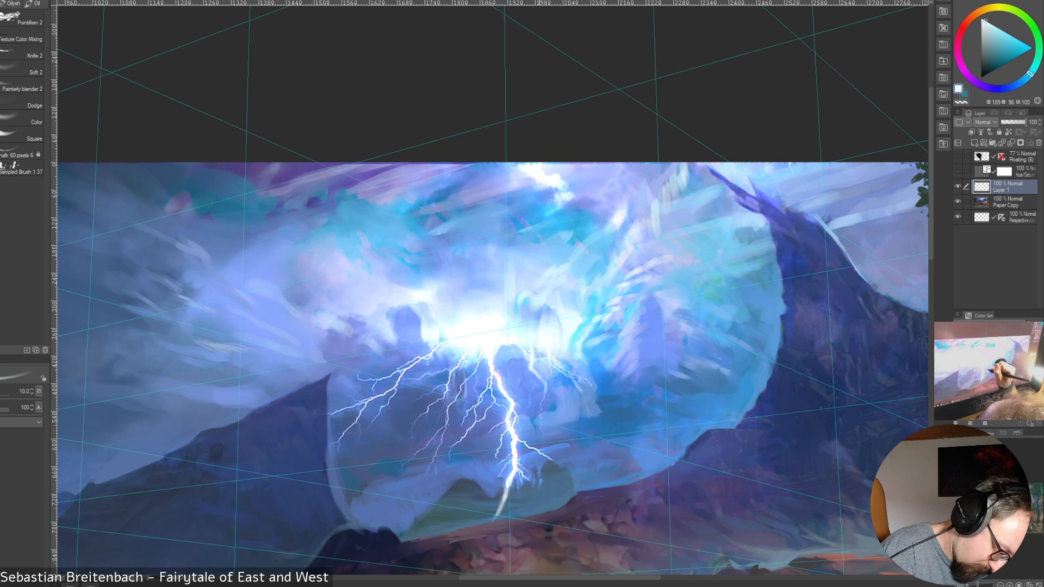
{"action": "left_click", "coordinate": [528, 354], "text": "alt"}
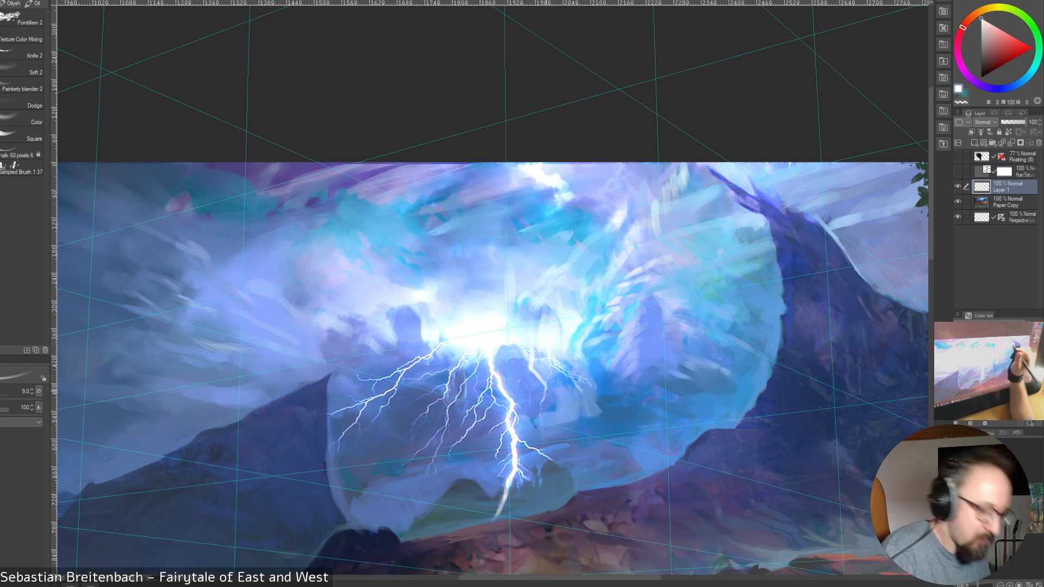
Refine the small details around the new pale strand with sampled light and saturated blues at brush sizes 6 and 7
{"action": "key", "text": "bracketleft"}
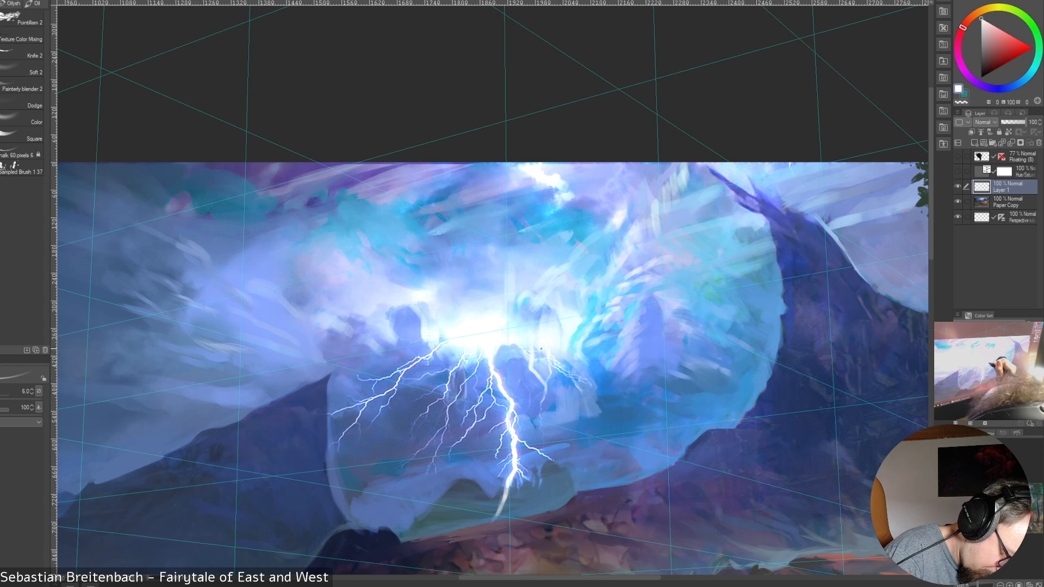
{"action": "left_click", "coordinate": [533, 354], "text": "alt"}
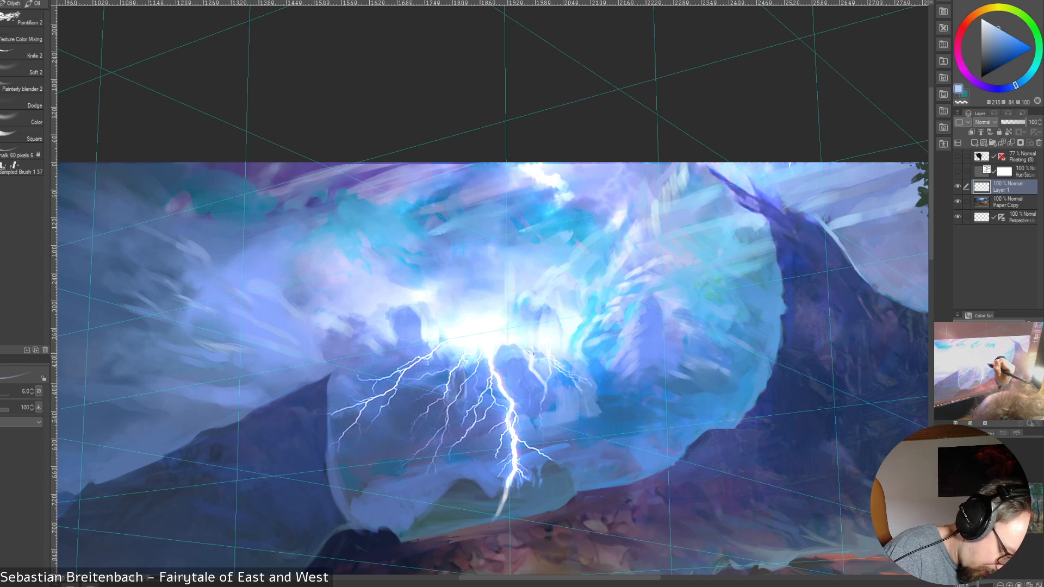
{"action": "key", "text": "bracketright"}
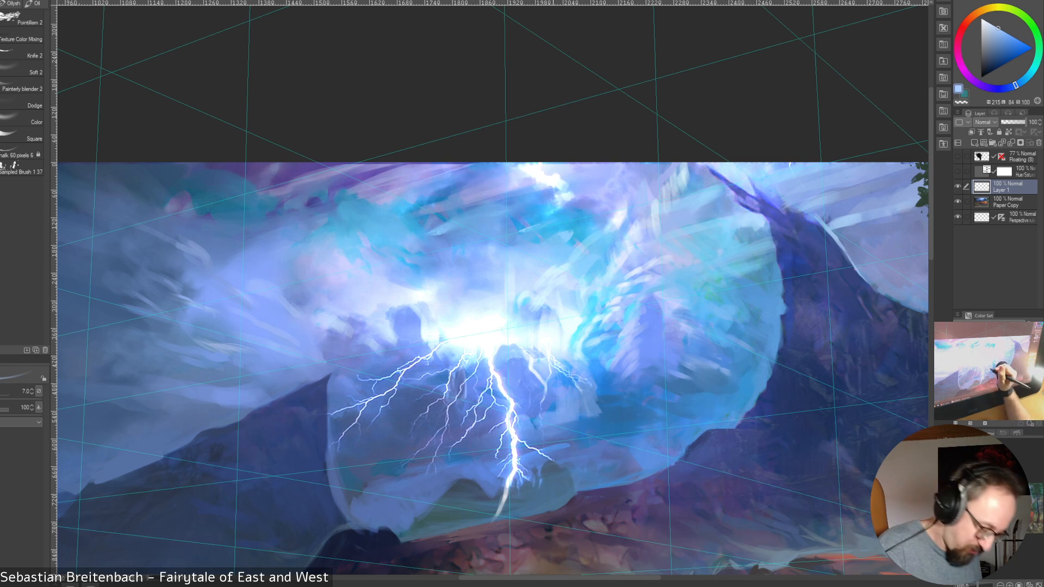
{"action": "left_click", "coordinate": [547, 378], "text": "alt"}
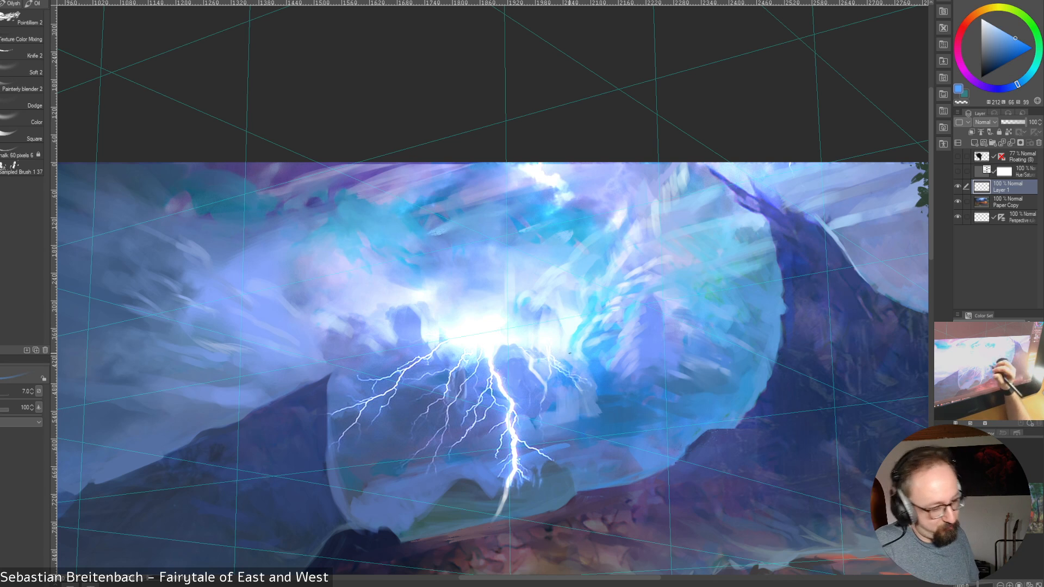
Touch up the dark shape beneath the glow with sampled white, starting at brush size 15 and reducing it to 9
{"action": "left_click", "coordinate": [509, 343], "text": "alt"}
{"action": "key", "text": "bracketright"}
{"action": "key", "text": "bracketright"}
{"action": "key", "text": "bracketright"}
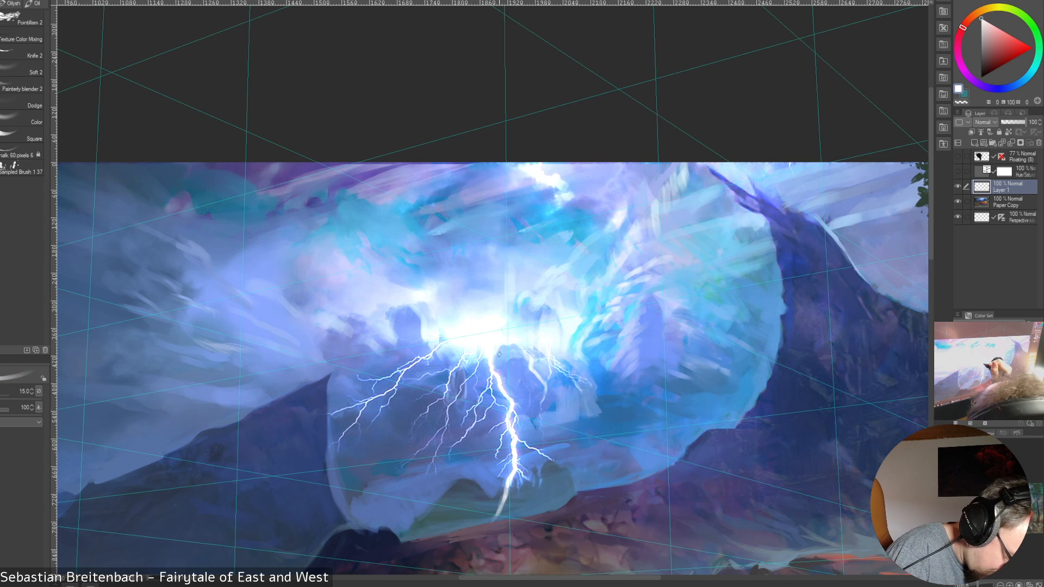
{"action": "key", "text": "bracketleft"}
{"action": "key", "text": "bracketleft"}
{"action": "key", "text": "bracketleft"}
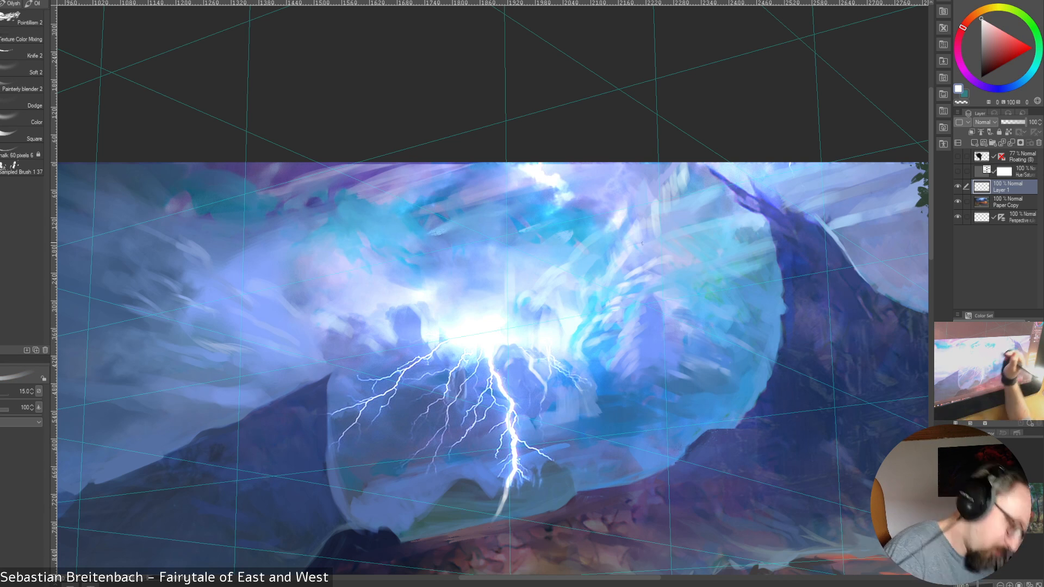
{"action": "key", "text": "bracketright"}
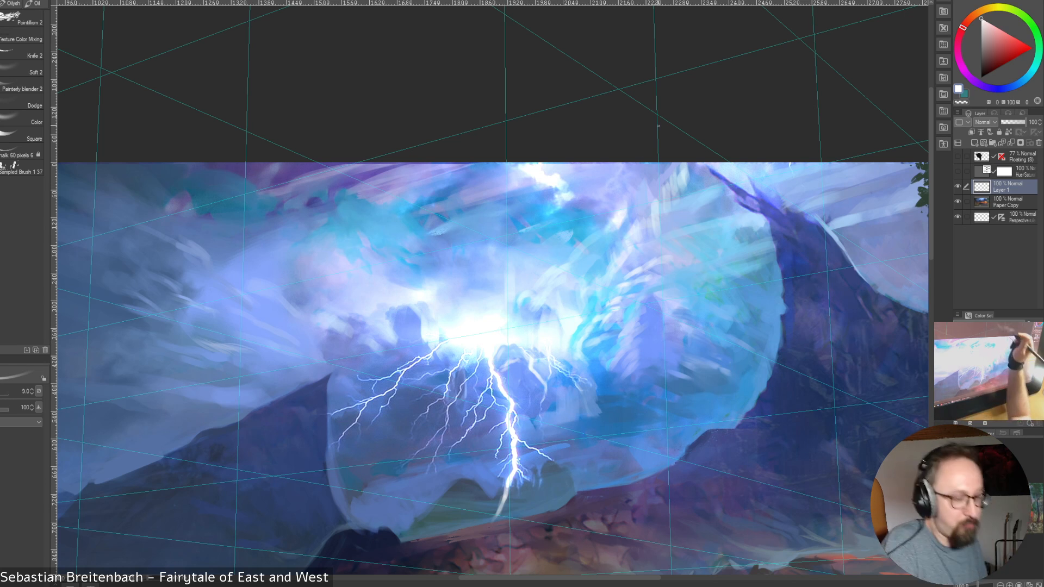
Touch up the base of the glow above the main bolt with sampled cyan and near-white tones at brush size 8
{"action": "left_click", "coordinate": [577, 331], "text": "alt"}
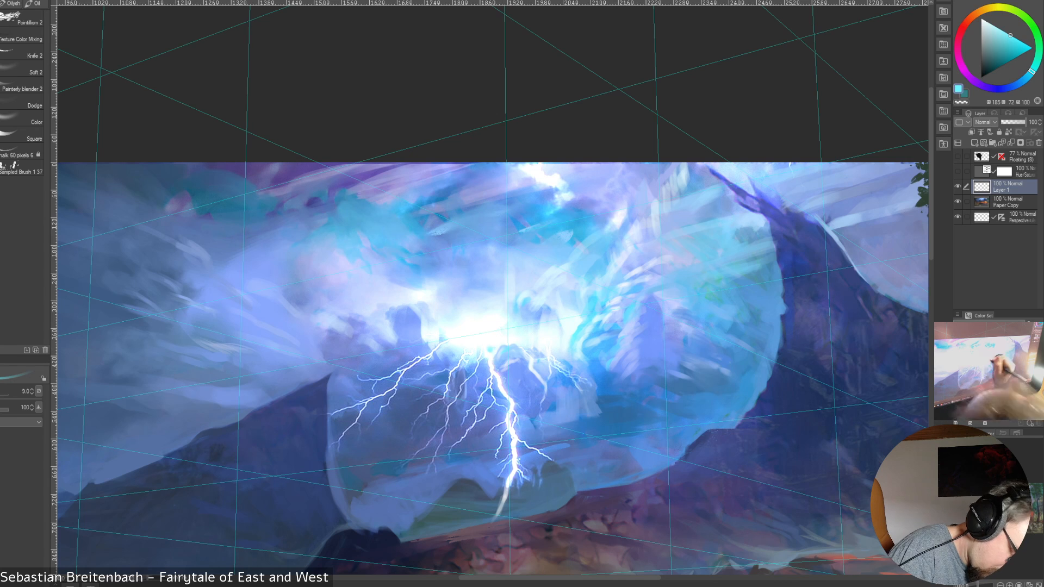
{"action": "key", "text": "["}
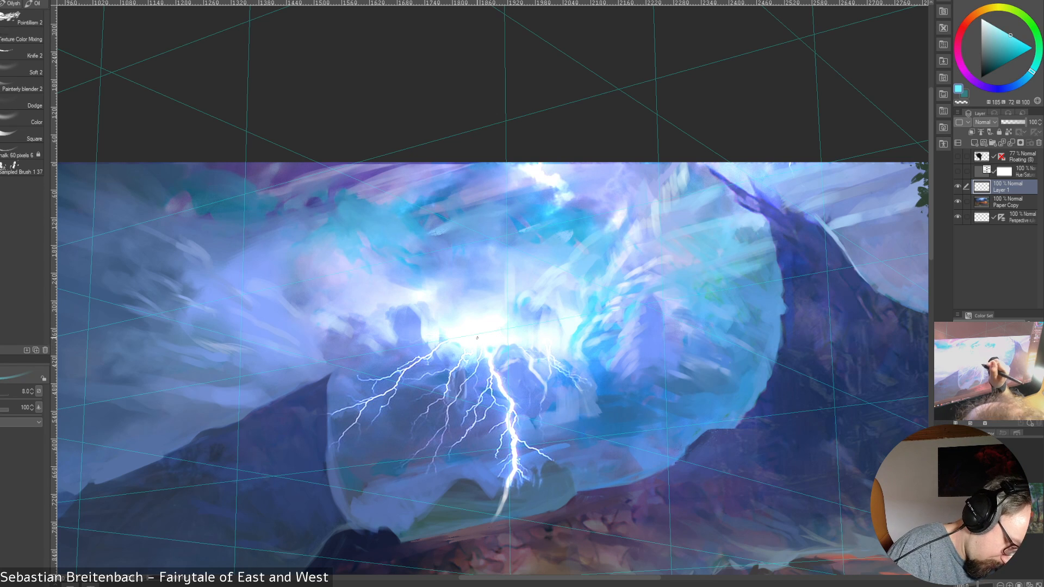
{"action": "left_click", "coordinate": [452, 346], "text": "alt"}
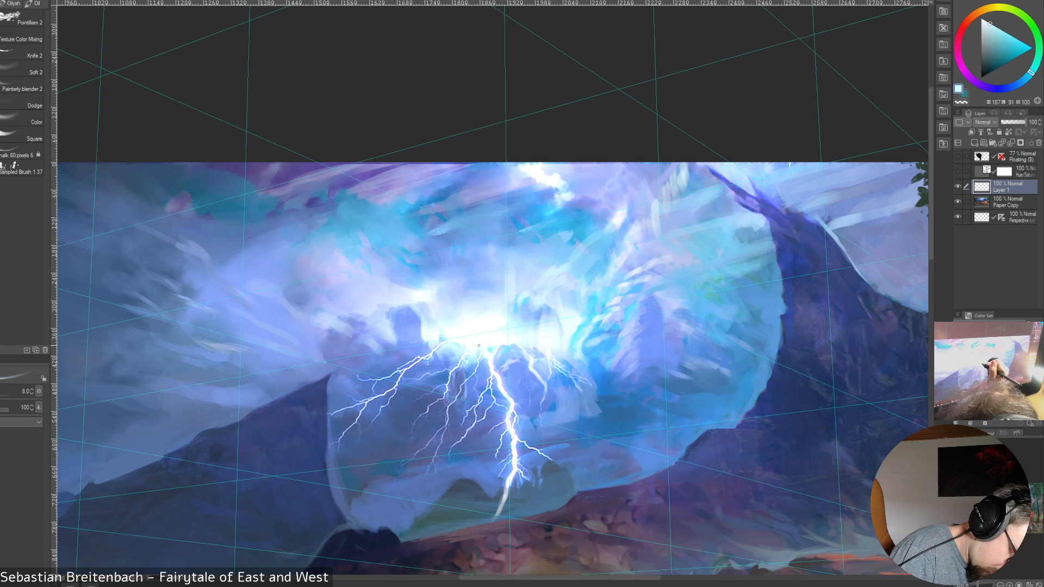
{"action": "left_click", "coordinate": [478, 346], "text": "alt"}
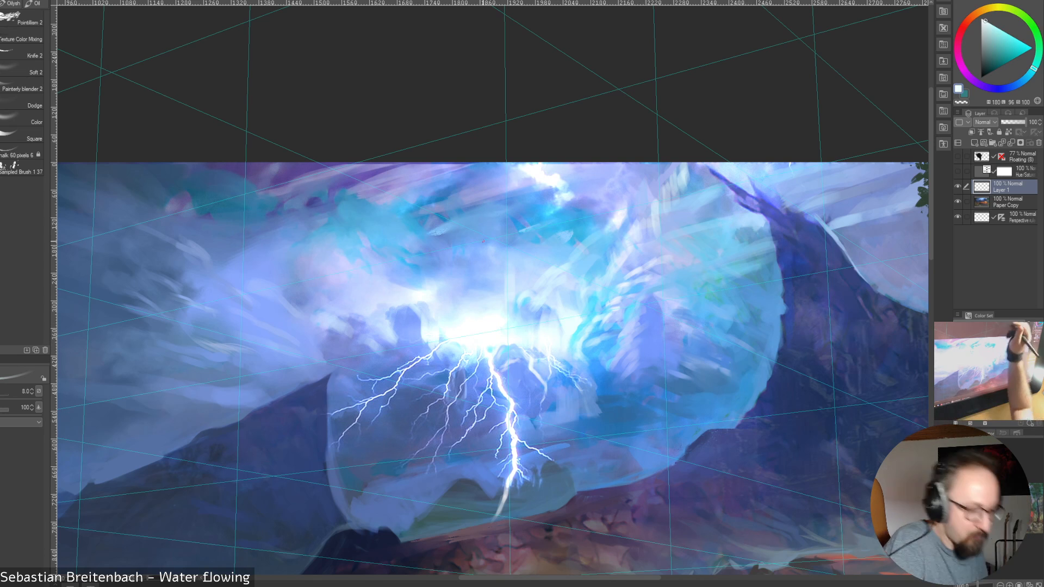
{"action": "left_click", "coordinate": [593, 318], "text": "alt"}
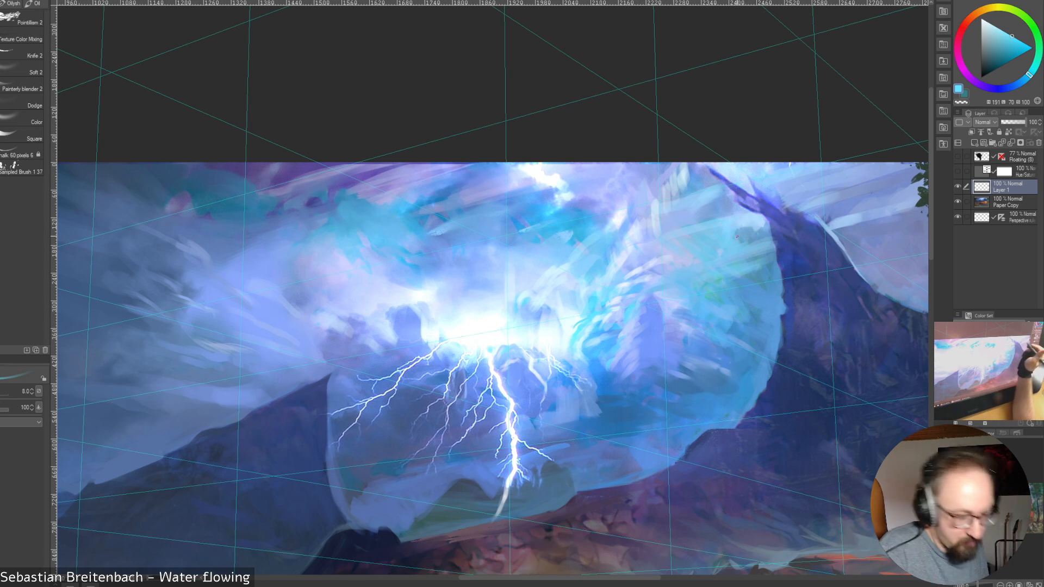
Paint over the violet cloud mass beside the glow with a sampled medium blue, enlarging the brush to size 30
{"action": "left_click", "coordinate": [659, 329], "text": "alt"}
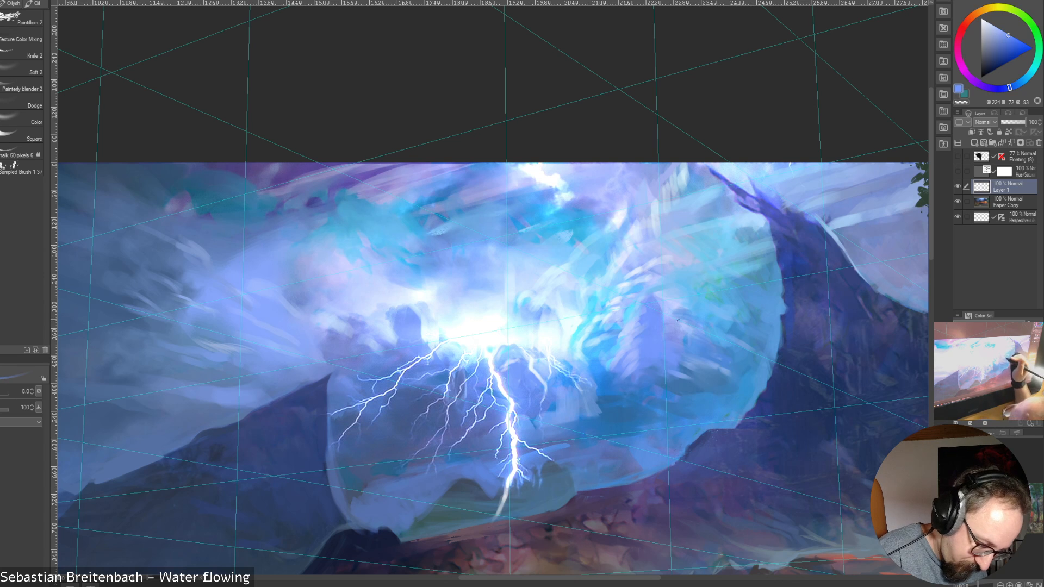
{"action": "key", "text": "]"}
{"action": "key", "text": "]"}
{"action": "key", "text": "]"}
{"action": "key", "text": "]"}
{"action": "key", "text": "]"}
{"action": "key", "text": "]"}
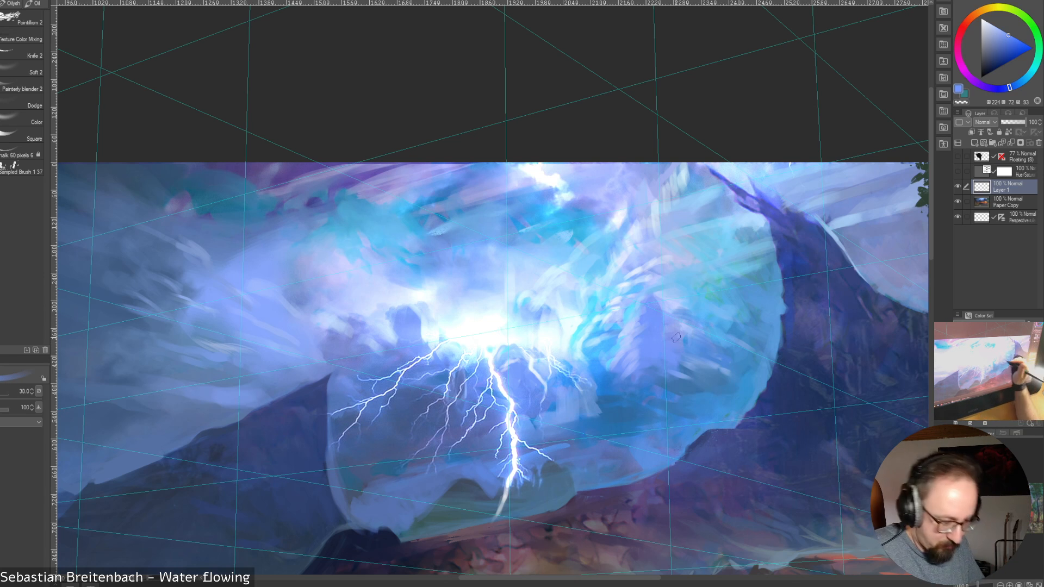
Darken the underside of the cloud mass beside the glow with strokes of a sampled deep blue, using brush size 17.5
{"action": "key", "text": "["}
{"action": "key", "text": "["}
{"action": "key", "text": "["}
{"action": "left_click", "coordinate": [644, 387], "text": "alt"}
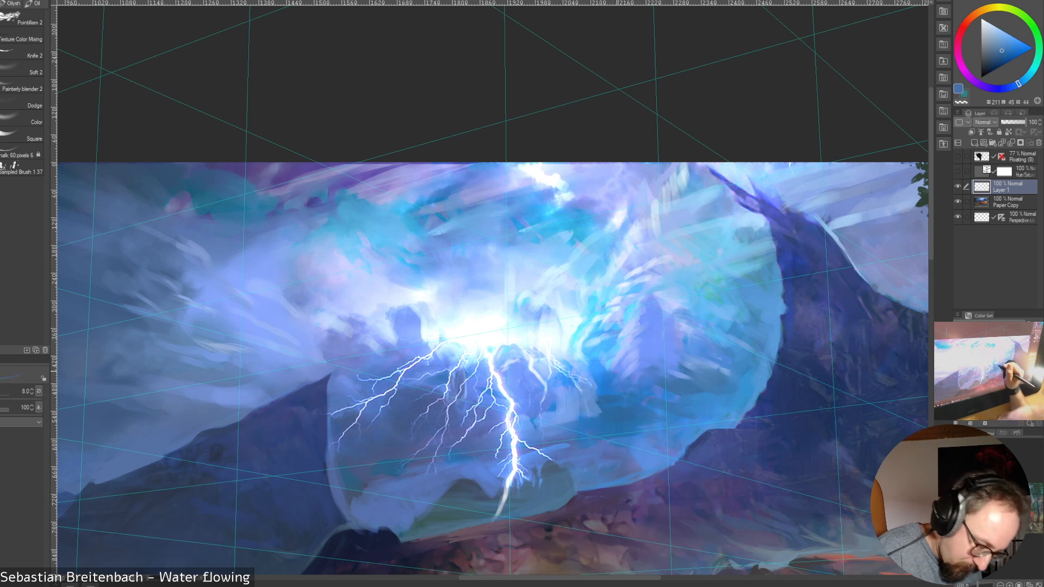
{"action": "left_click_drag", "start_coordinate": [614, 373], "coordinate": [643, 379]}
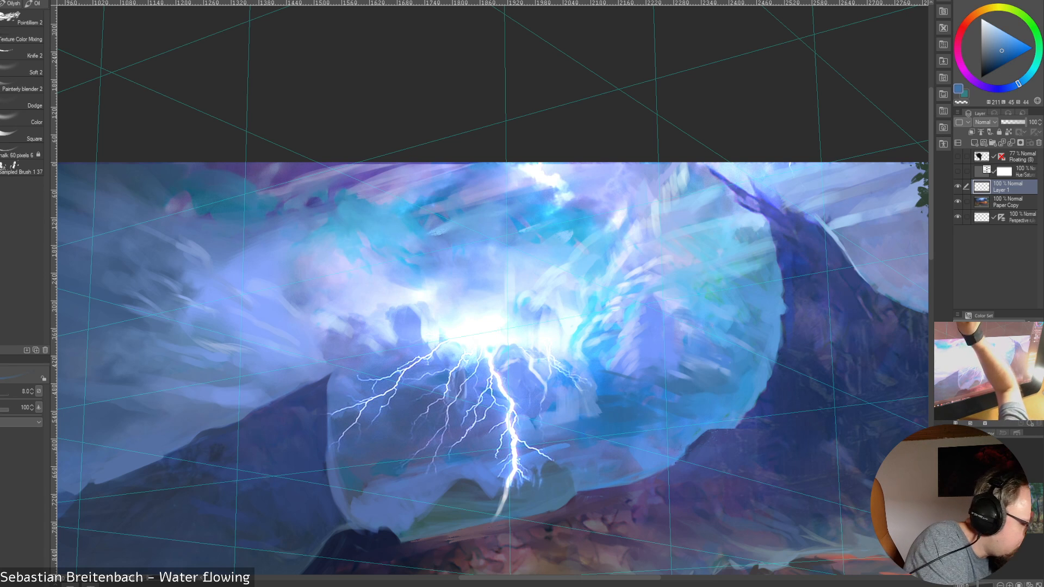
{"action": "key", "text": "]"}
{"action": "key", "text": "]"}
{"action": "key", "text": "]"}
{"action": "key", "text": "]"}
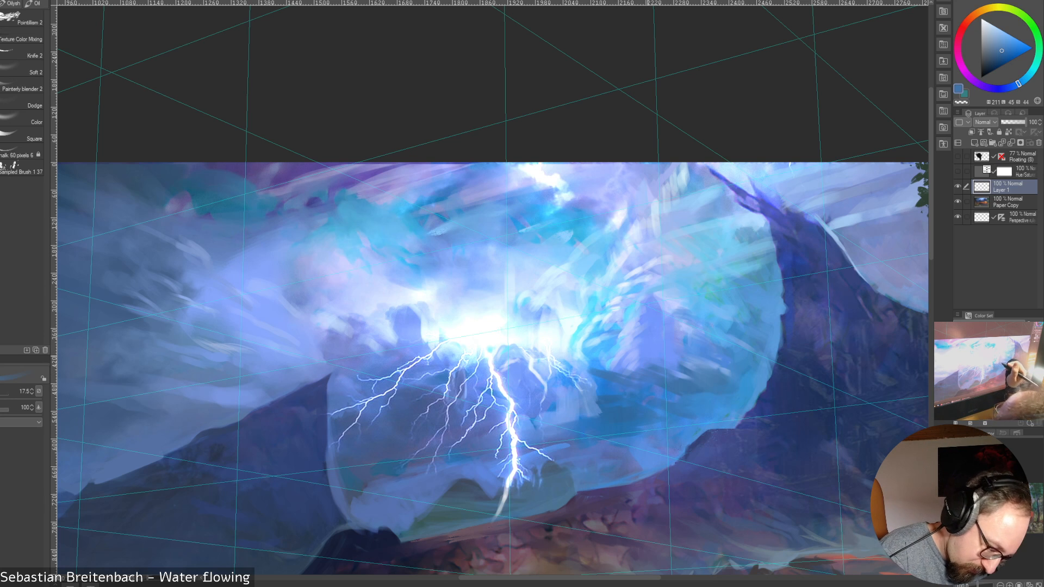
{"action": "left_click", "coordinate": [652, 351], "text": "alt"}
{"action": "mouse_move", "coordinate": [653, 363]}
{"action": "left_mouse_down"}
{"action": "mouse_move", "coordinate": [633, 379]}
{"action": "mouse_move", "coordinate": [593, 369]}
{"action": "left_mouse_up"}
Add pale and light blue strokes along the cloud edge next to the glow, sampling nearby colors at brush sizes 15 and 10
{"action": "key", "text": "bracketleft"}
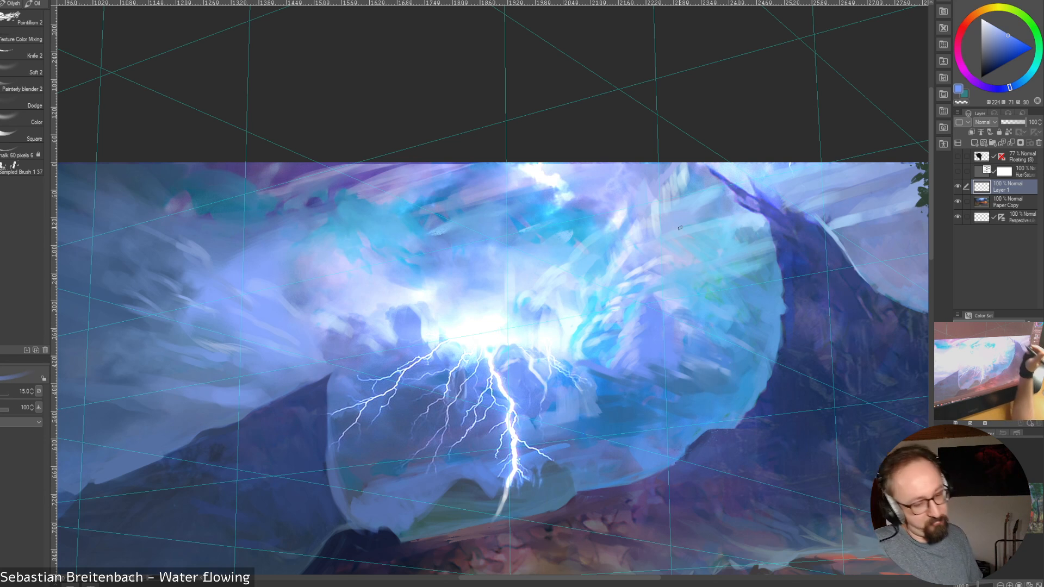
{"action": "left_click", "coordinate": [574, 352], "text": "alt"}
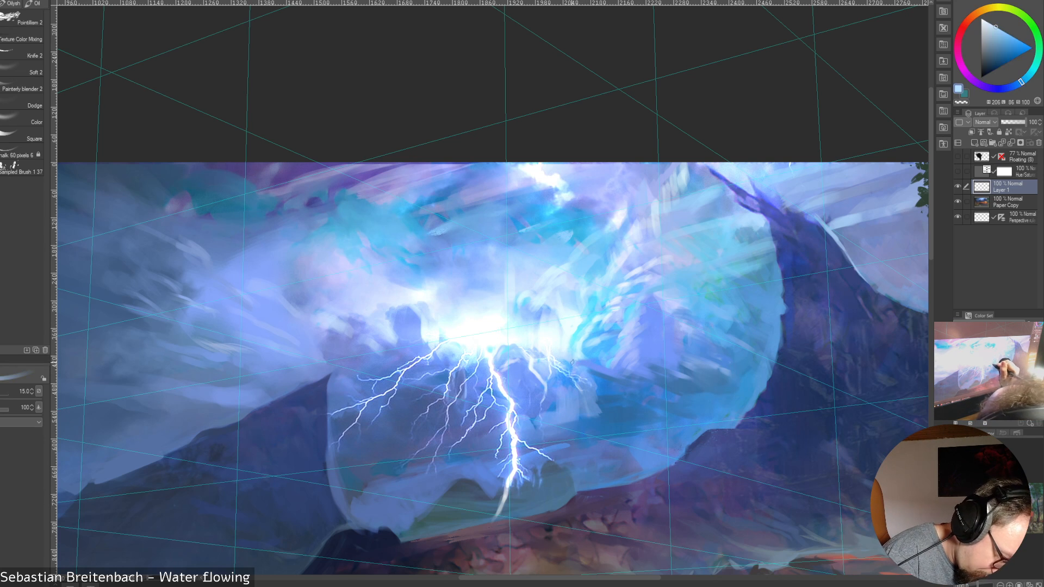
{"action": "left_click_drag", "start_coordinate": [570, 360], "coordinate": [591, 371]}
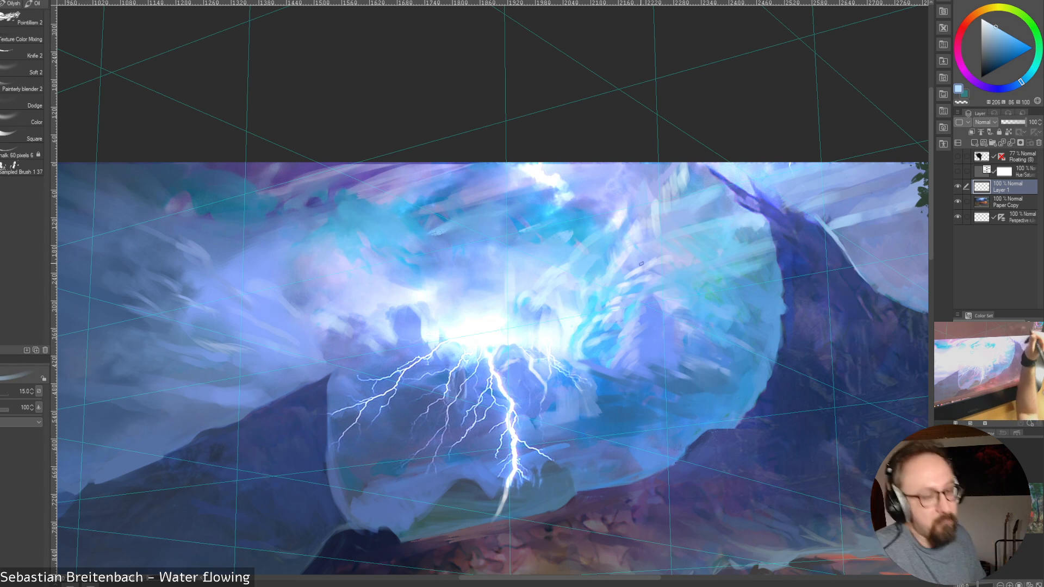
{"action": "left_click", "coordinate": [581, 351], "text": "alt"}
{"action": "key", "text": "]"}
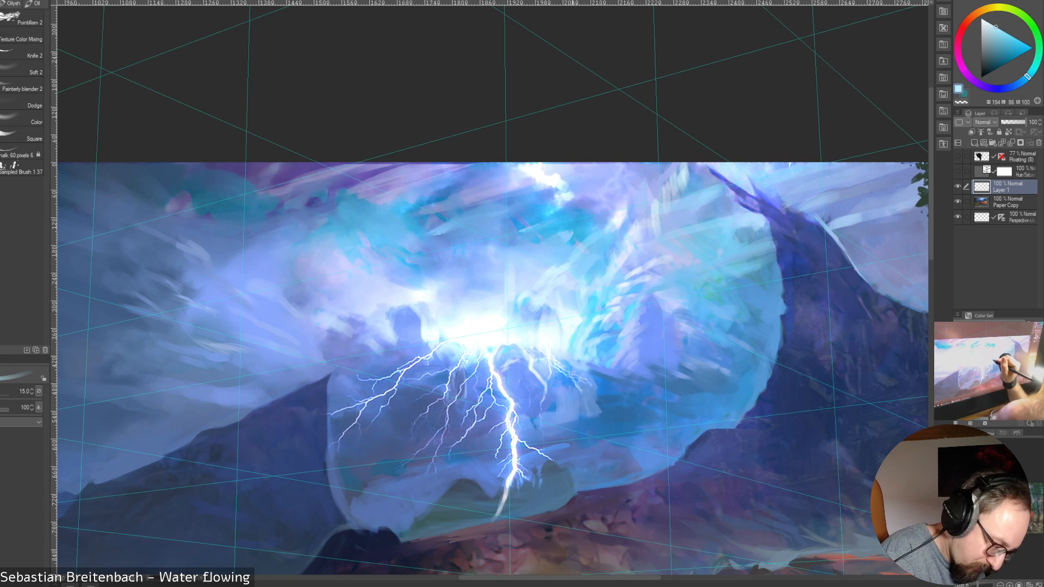
{"action": "left_click", "coordinate": [578, 337], "text": "alt"}
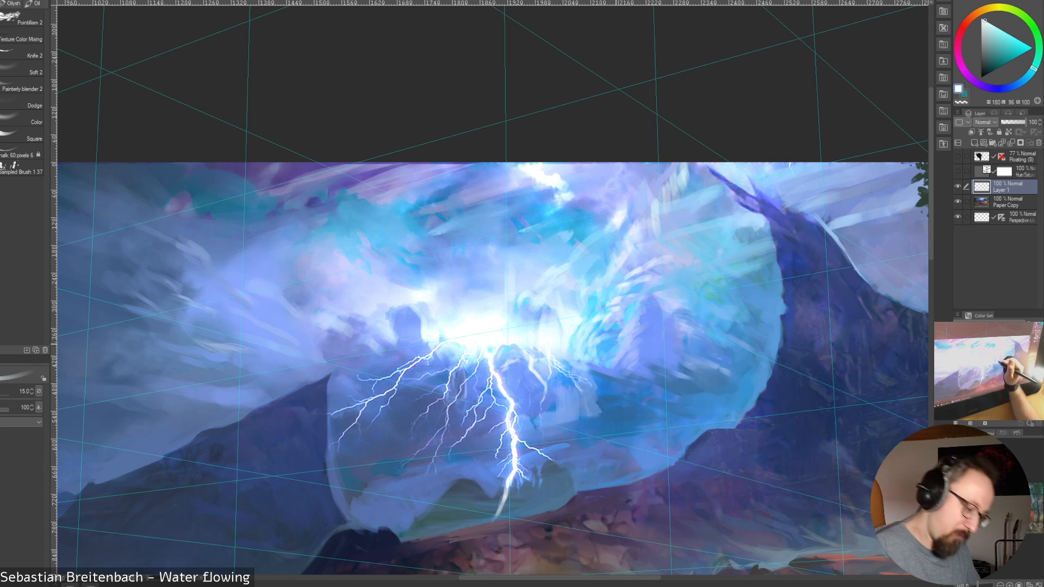
{"action": "key", "text": "["}
{"action": "left_click", "coordinate": [623, 340], "text": "alt"}
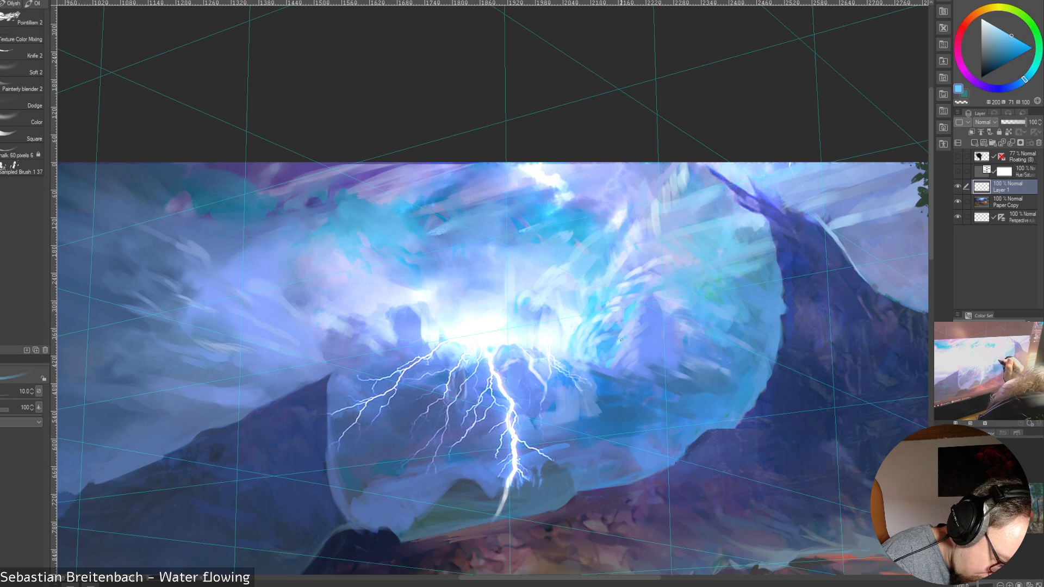
Cover the dark violet shape within the cloud with sampled periwinkle blues at brush sizes 17.5 and 20
{"action": "key", "text": "]"}
{"action": "key", "text": "]"}
{"action": "key", "text": "]"}
{"action": "key", "text": "]"}
{"action": "key", "text": "]"}
{"action": "left_click", "coordinate": [634, 337], "text": "alt"}
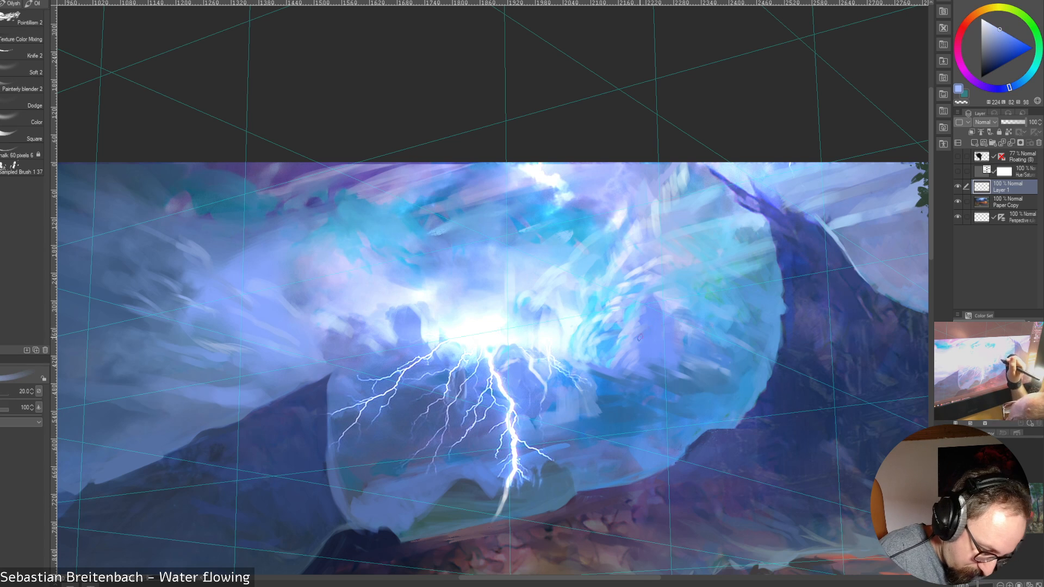
{"action": "key", "text": "["}
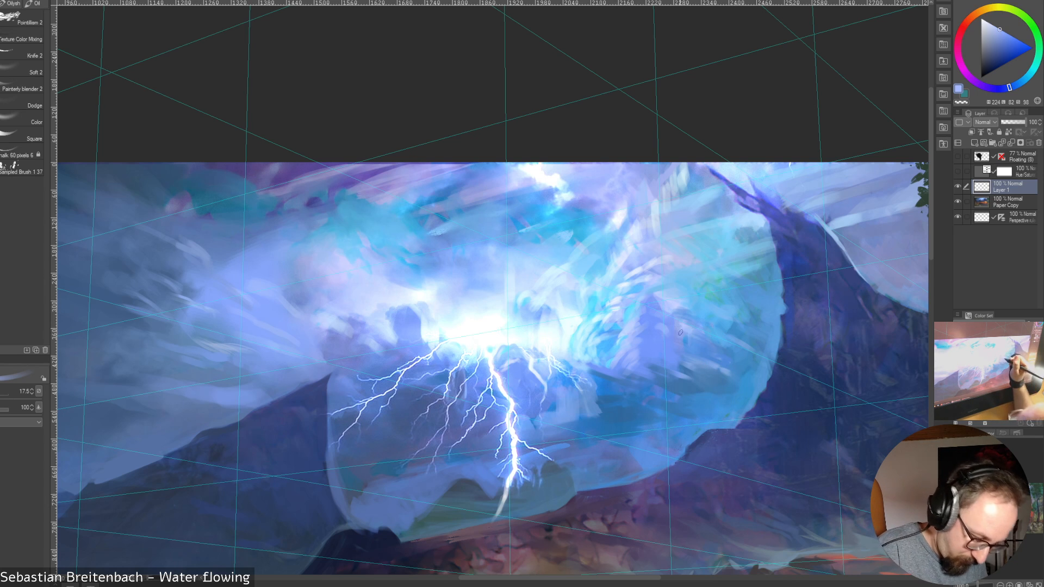
{"action": "key", "text": "]"}
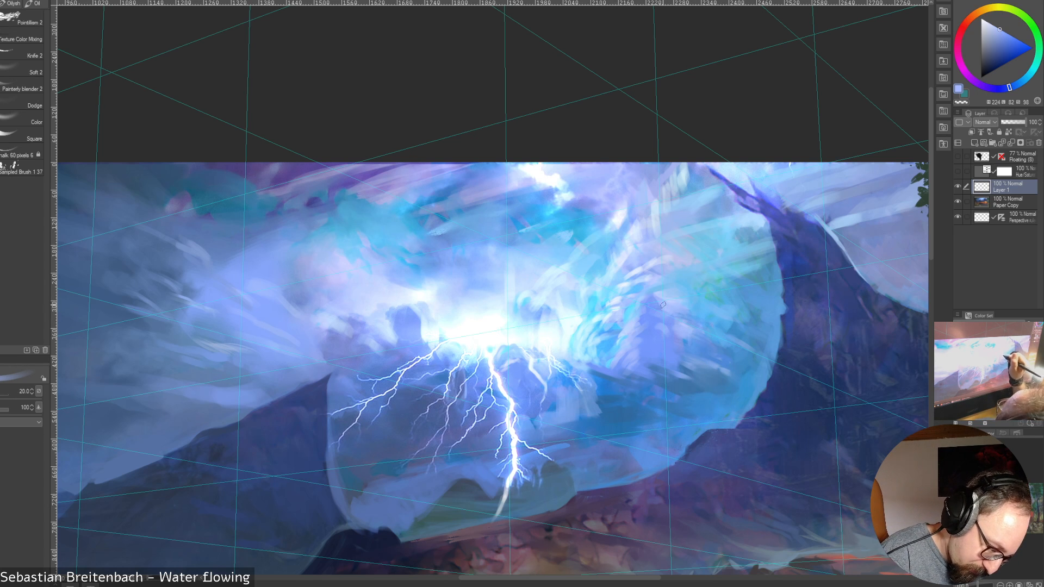
{"action": "left_click", "coordinate": [667, 299], "text": "alt"}
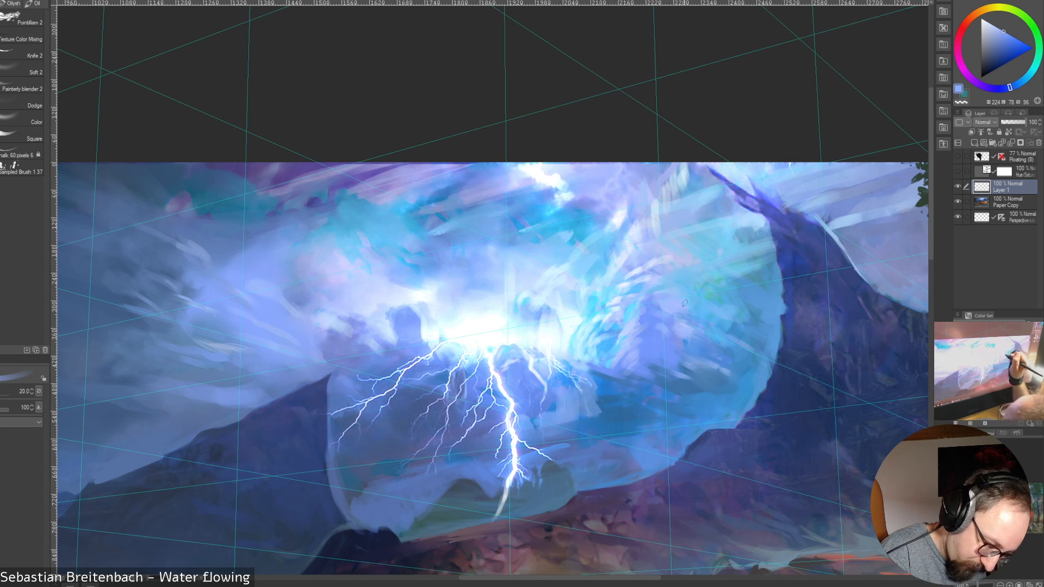
{"action": "left_click", "coordinate": [686, 311], "text": "alt"}
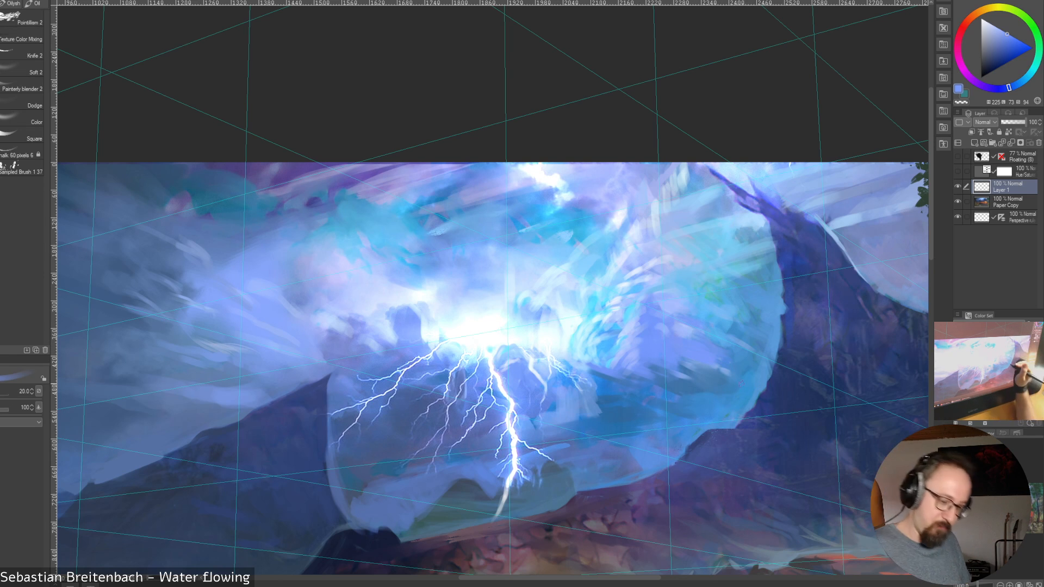
Blend the cloud's lower shadow with sampled darker blues at brush size 20, reducing the brush to size 7
{"action": "left_click", "coordinate": [733, 377], "text": "alt"}
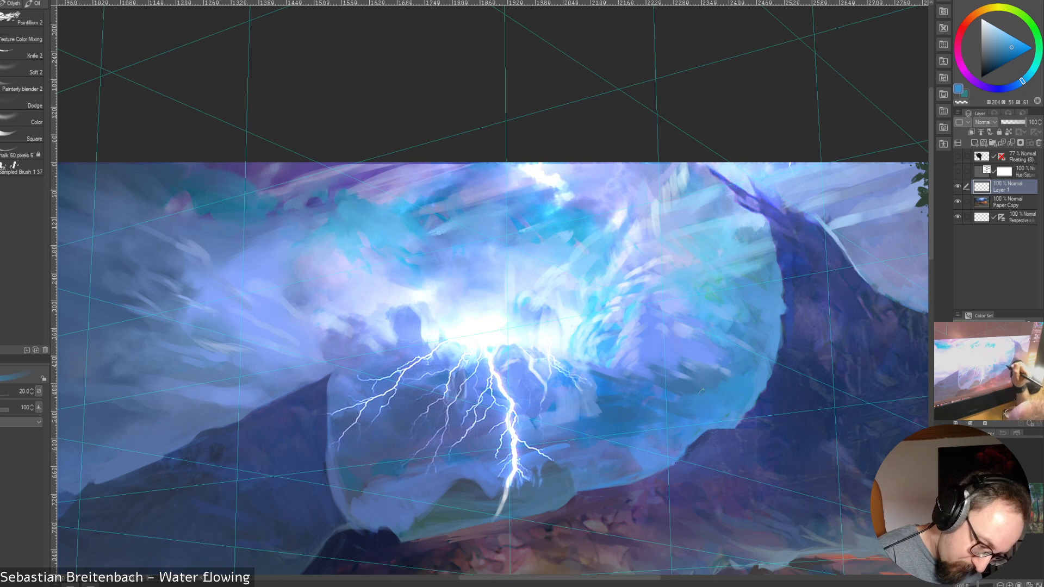
{"action": "left_click", "coordinate": [670, 390], "text": "alt"}
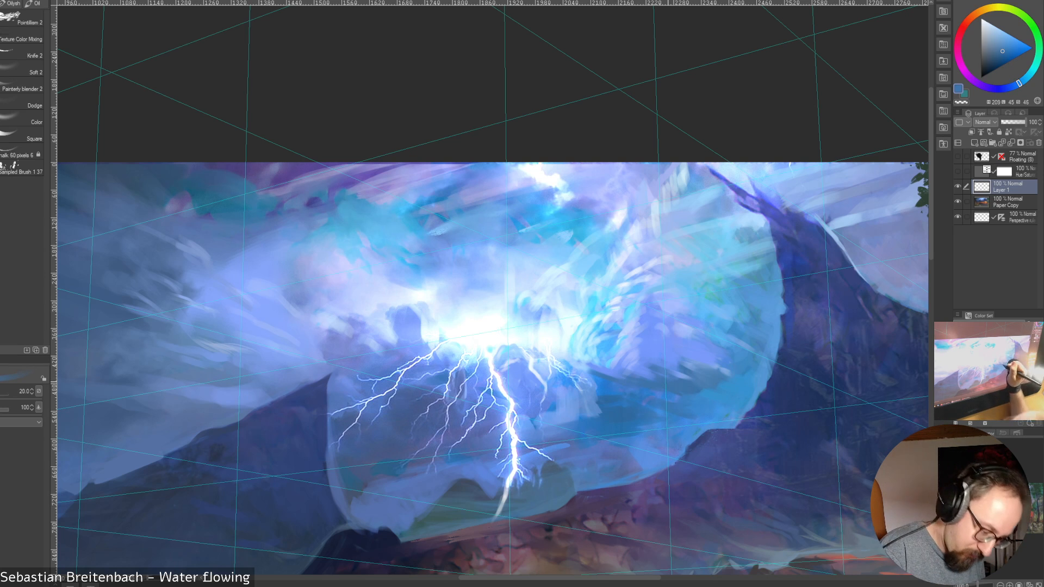
{"action": "left_click", "coordinate": [664, 376], "text": "alt"}
{"action": "key", "text": "["}
{"action": "key", "text": "["}
{"action": "key", "text": "["}
{"action": "key", "text": "["}
{"action": "key", "text": "["}
{"action": "key", "text": "["}
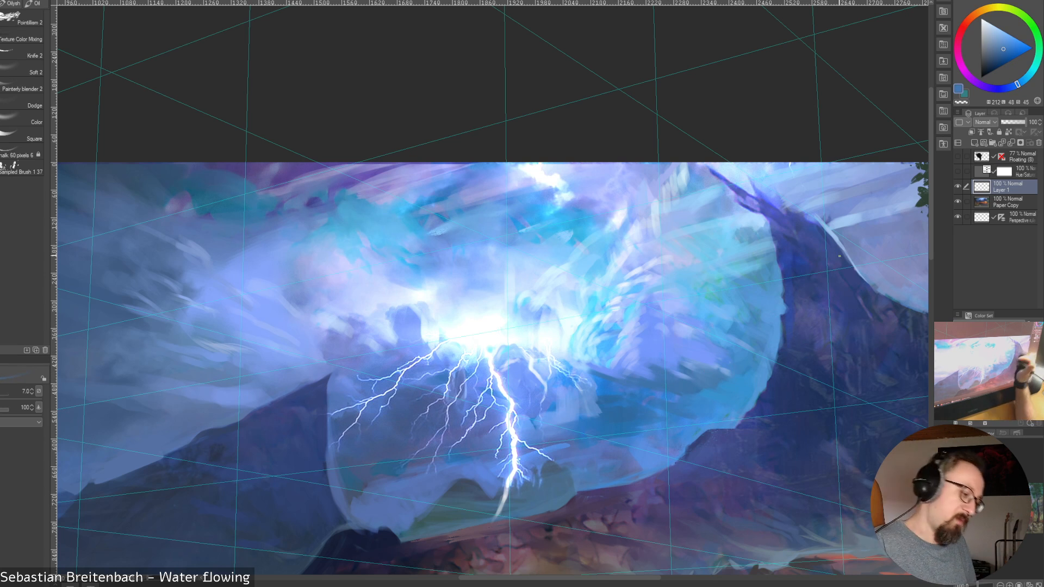
Refine the small cloud forms at the glow's lower edge, alternating sampled medium and light blues at brush size 8
{"action": "left_click", "coordinate": [651, 379], "text": "alt"}
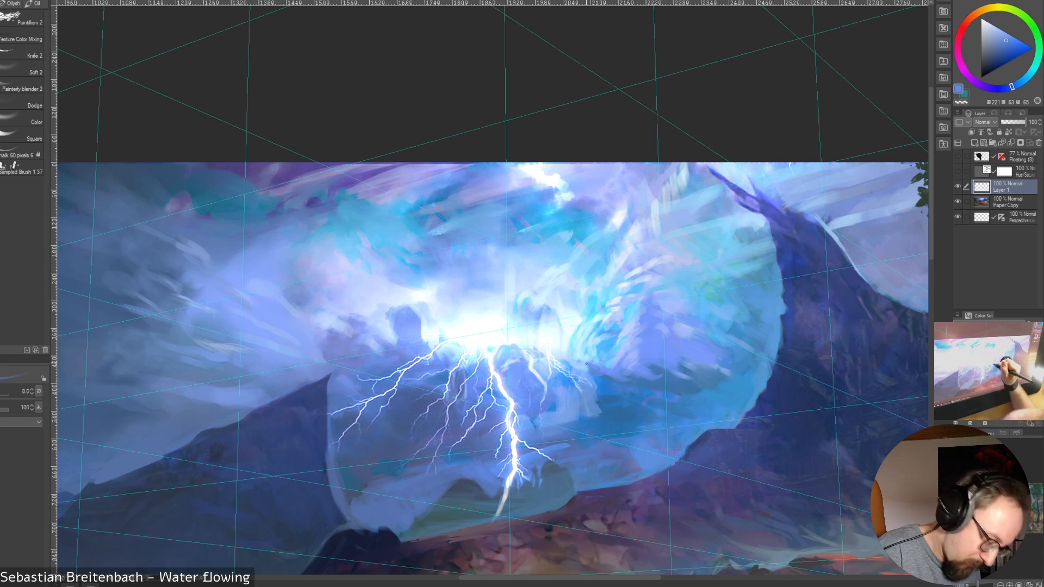
{"action": "left_click", "coordinate": [590, 344], "text": "alt"}
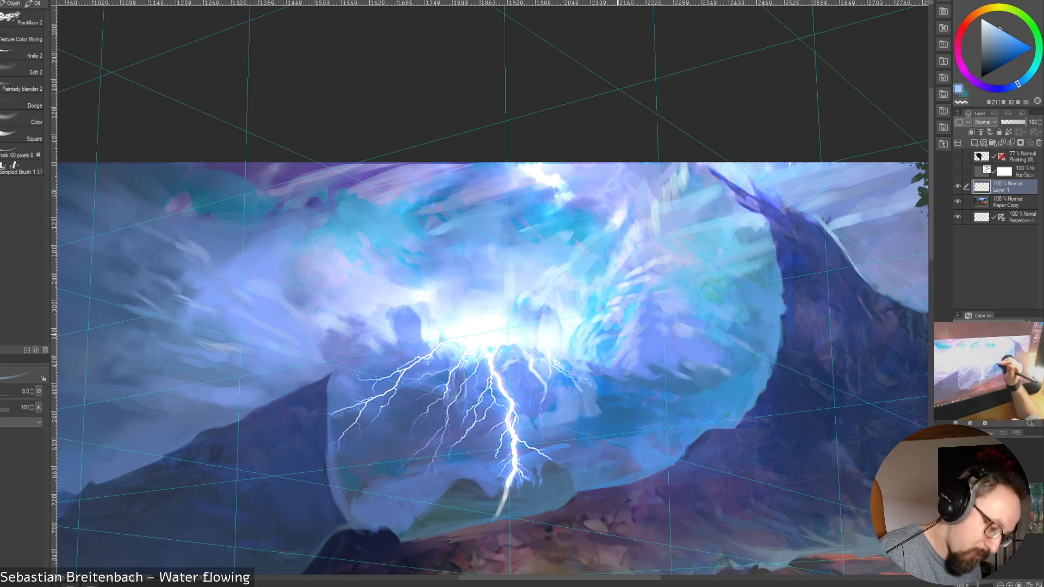
{"action": "left_click", "coordinate": [579, 363], "text": "alt"}
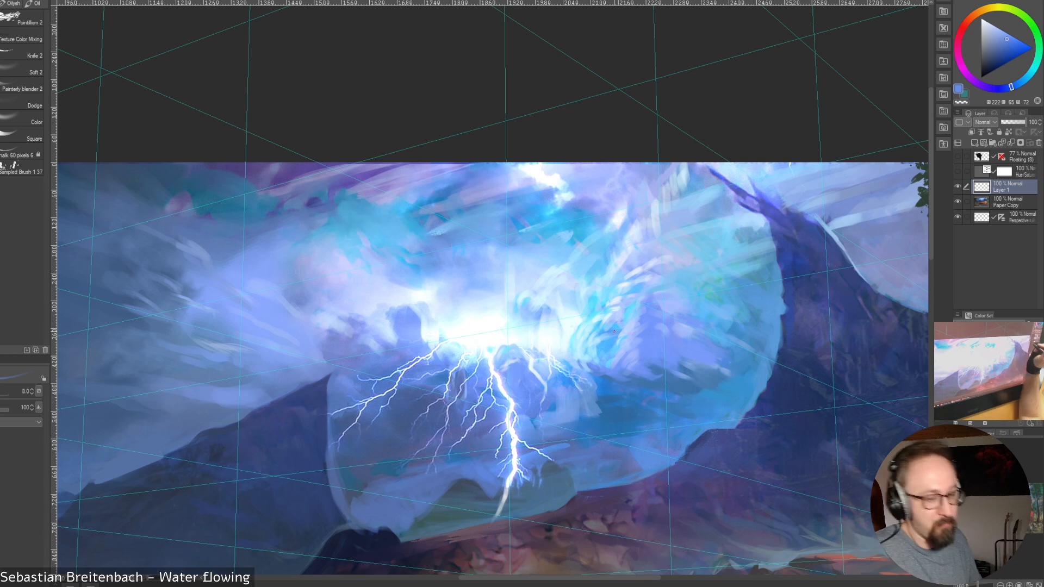
{"action": "key", "text": "bracketright"}
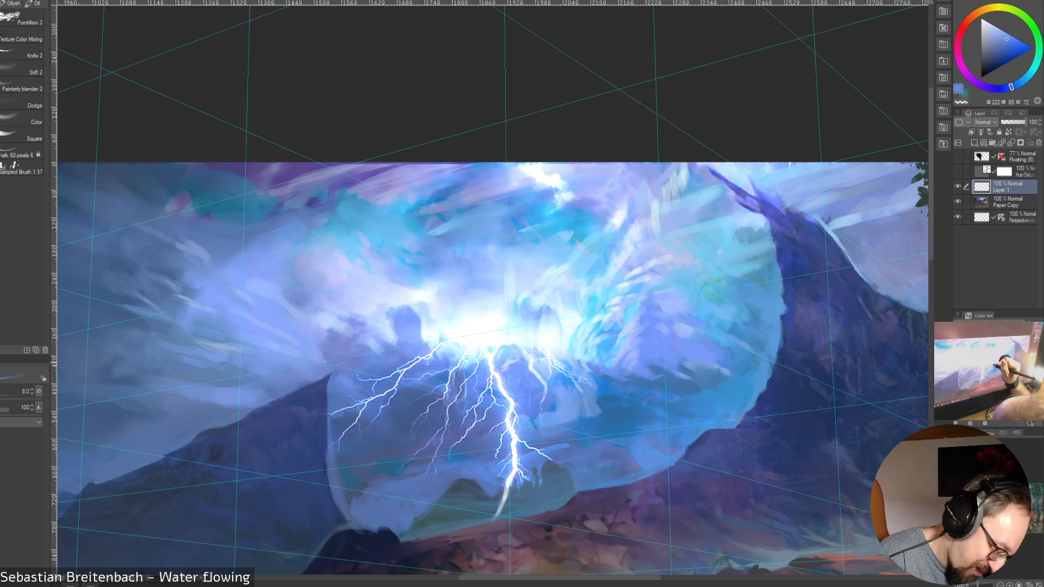
{"action": "left_click", "coordinate": [574, 357], "text": "alt"}
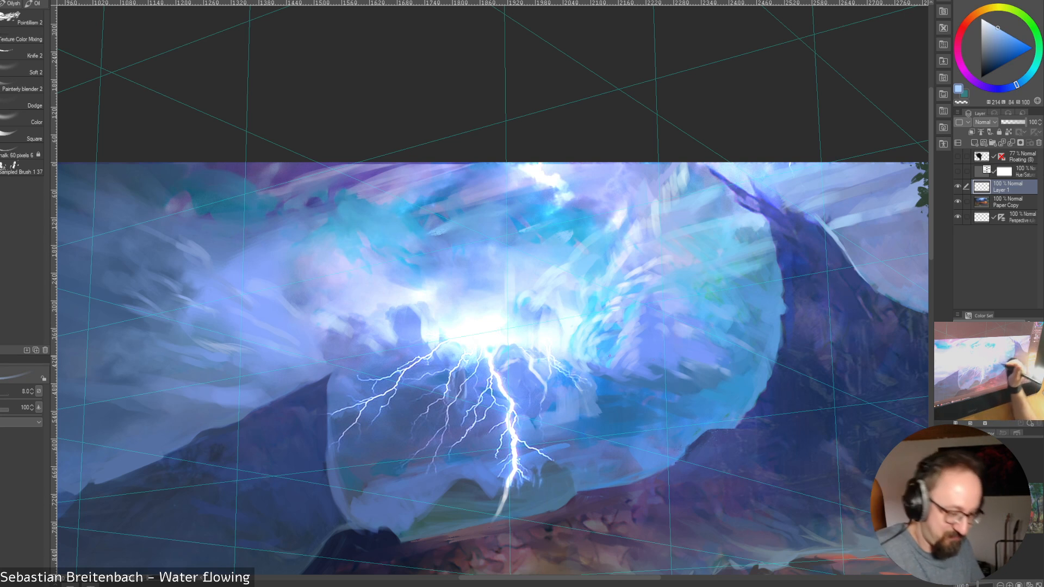
Paint pale cyan highlights on the curled cloud edge beside the glow, varying the brush between sizes 9 and 12.5
{"action": "key", "text": "]"}
{"action": "left_click", "coordinate": [578, 352], "text": "alt"}
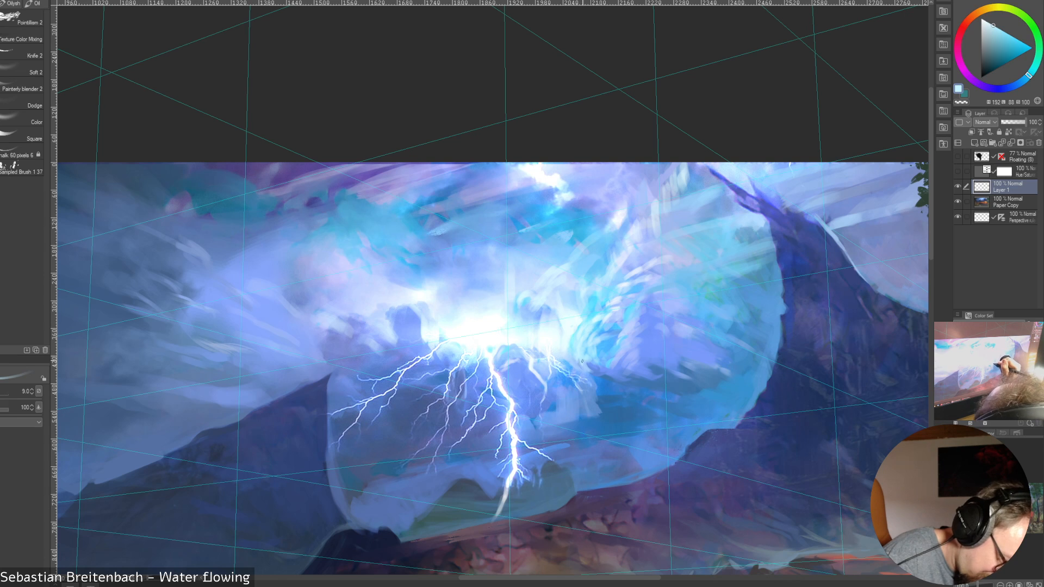
{"action": "key", "text": "]"}
{"action": "key", "text": "]"}
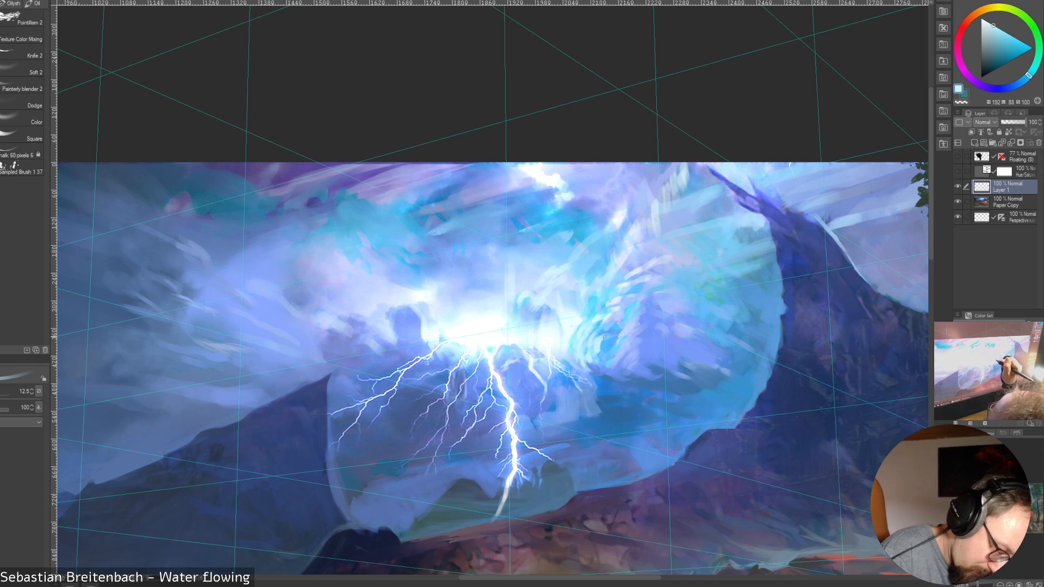
{"action": "key", "text": "bracketleft"}
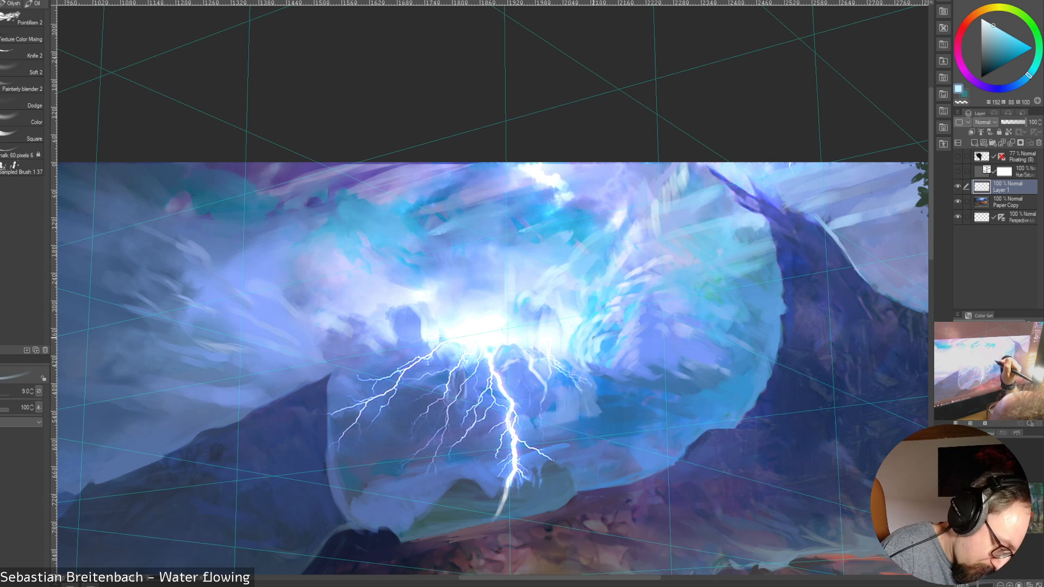
Shade the curled cloud beside the glow with sampled light and medium blues, varying the brush between sizes 15 and 45
{"action": "key", "text": "bracketright"}
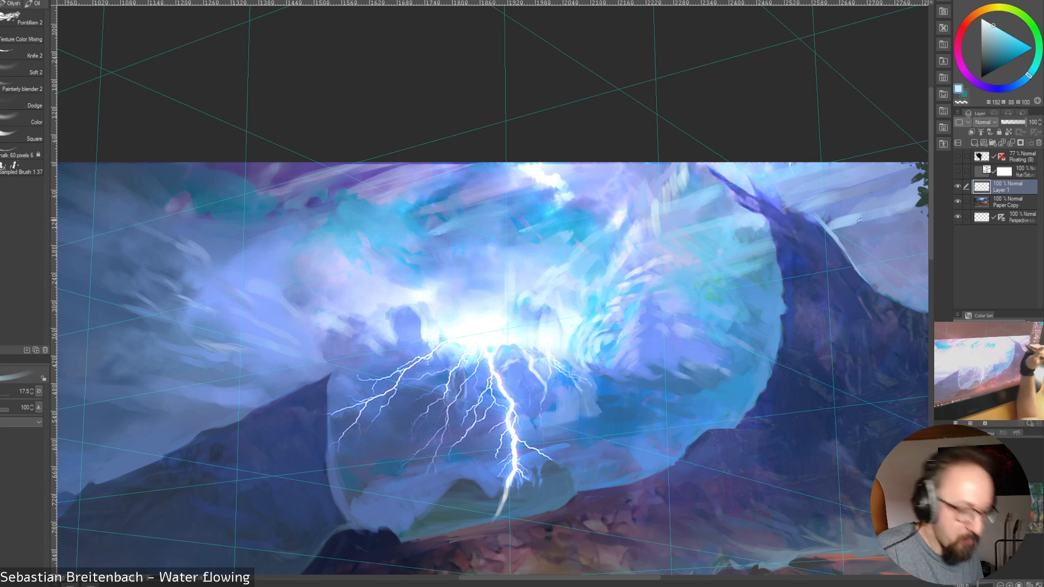
{"action": "key", "text": "bracketright"}
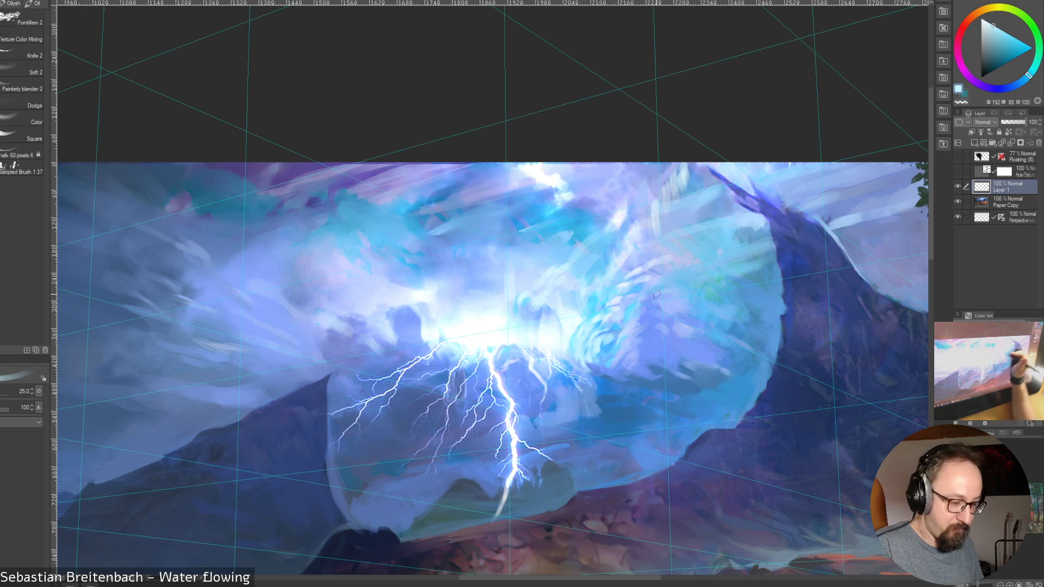
{"action": "left_click", "coordinate": [608, 317], "text": "alt"}
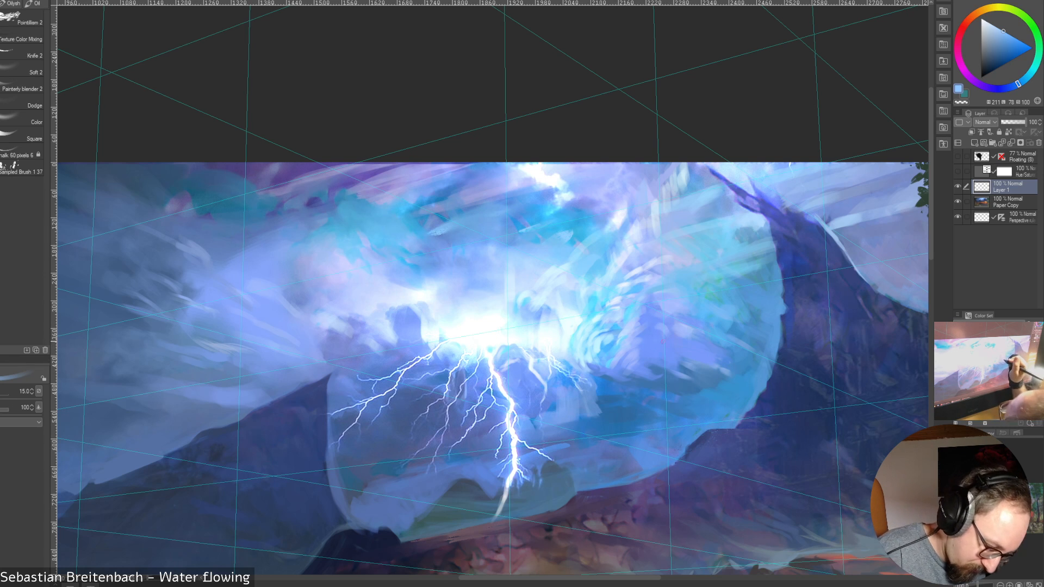
{"action": "left_click", "coordinate": [666, 351], "text": "alt"}
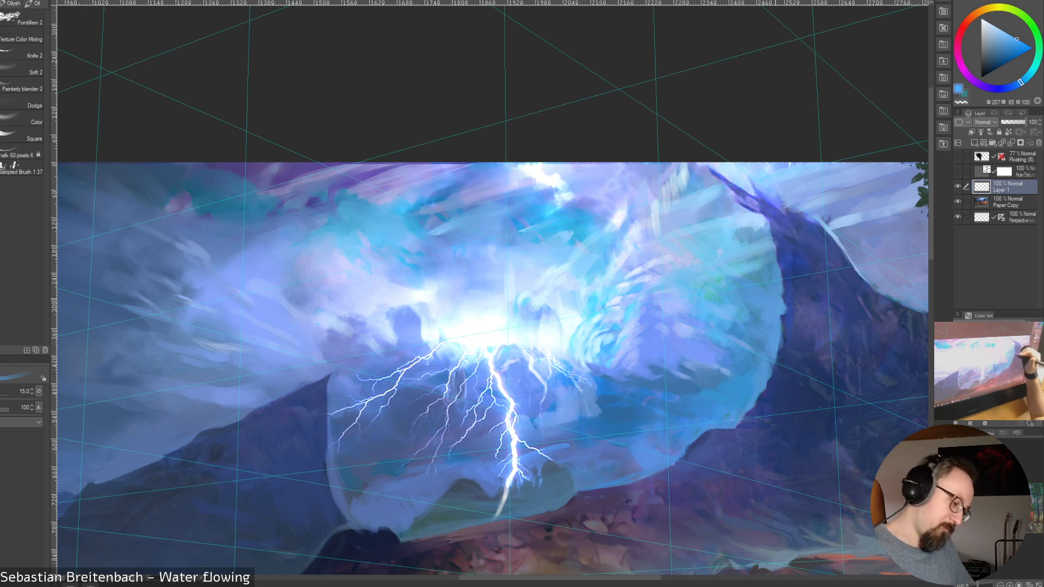
{"action": "left_click", "coordinate": [681, 357], "text": "alt"}
{"action": "mouse_move", "coordinate": [604, 347]}
{"action": "left_mouse_down"}
{"action": "mouse_move", "coordinate": [615, 362]}
{"action": "mouse_move", "coordinate": [625, 338]}
{"action": "left_mouse_up"}
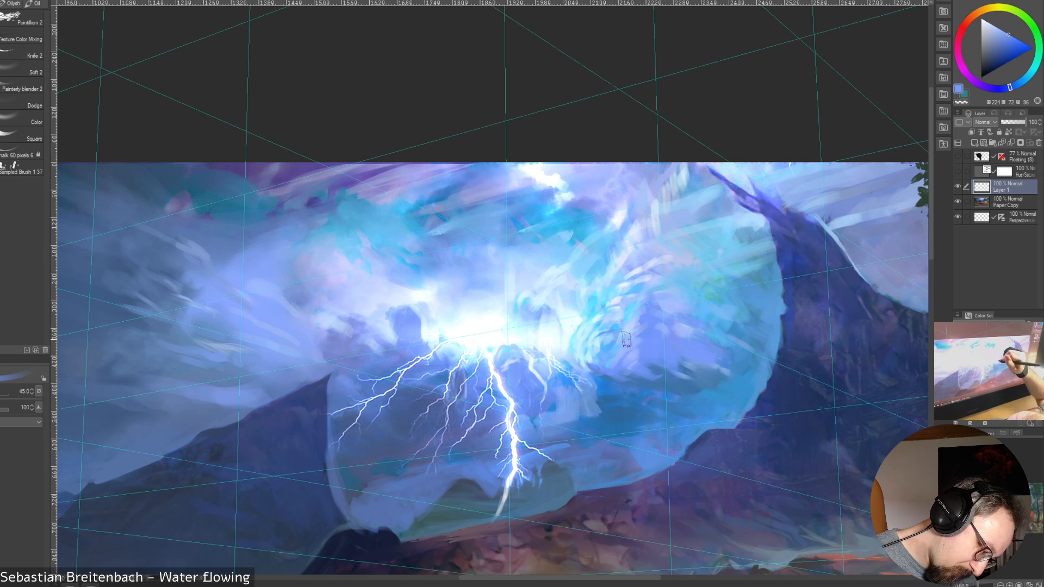
{"action": "key", "text": "bracketleft"}
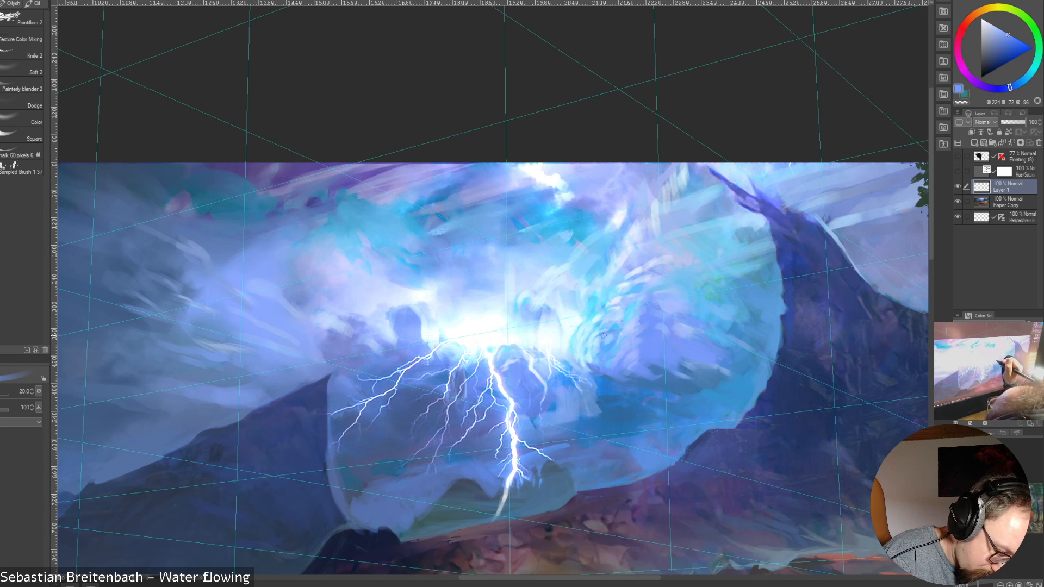
Refine the curled cloud's inner edge with sampled pale cyan and medium blues at brush sizes 12.5 and 15
{"action": "left_click", "coordinate": [601, 333], "text": "alt"}
{"action": "left_click_drag", "start_coordinate": [602, 333], "coordinate": [609, 334]}
{"action": "key", "text": "bracketleft"}
{"action": "key", "text": "bracketleft"}
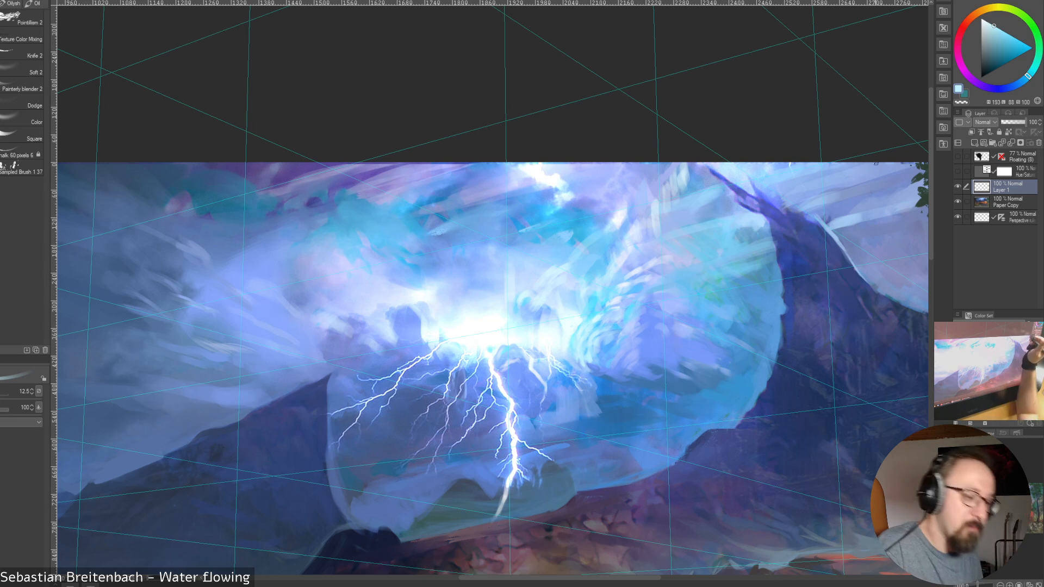
{"action": "left_click", "coordinate": [599, 331], "text": "alt"}
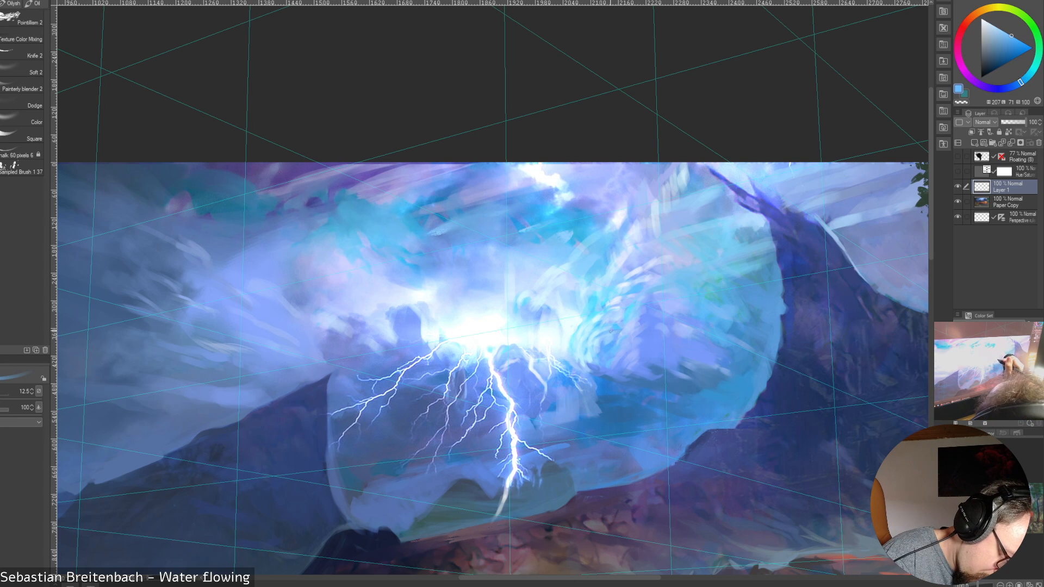
{"action": "left_click", "coordinate": [604, 341], "text": "alt"}
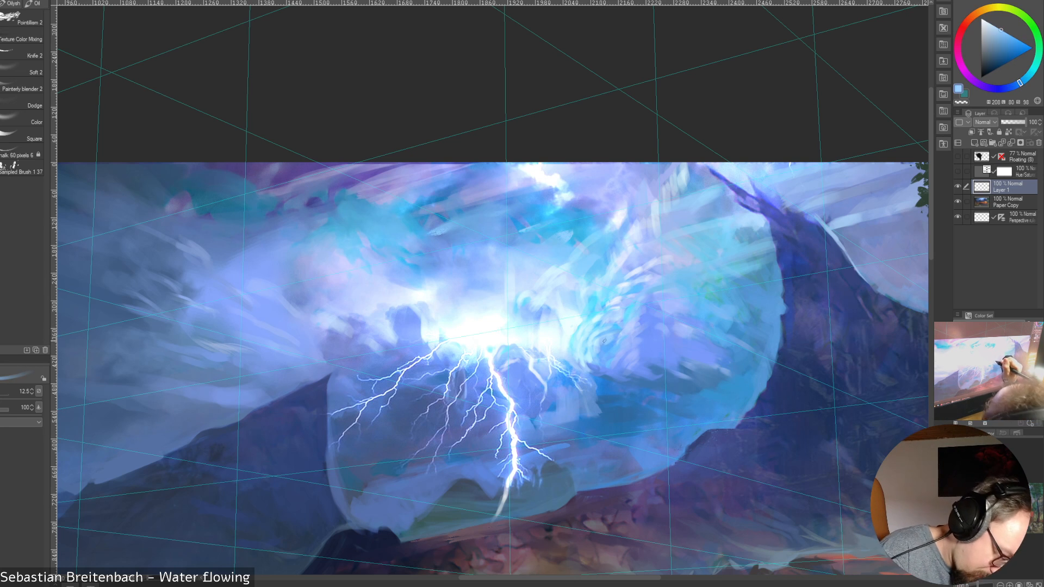
{"action": "key", "text": "bracketright"}
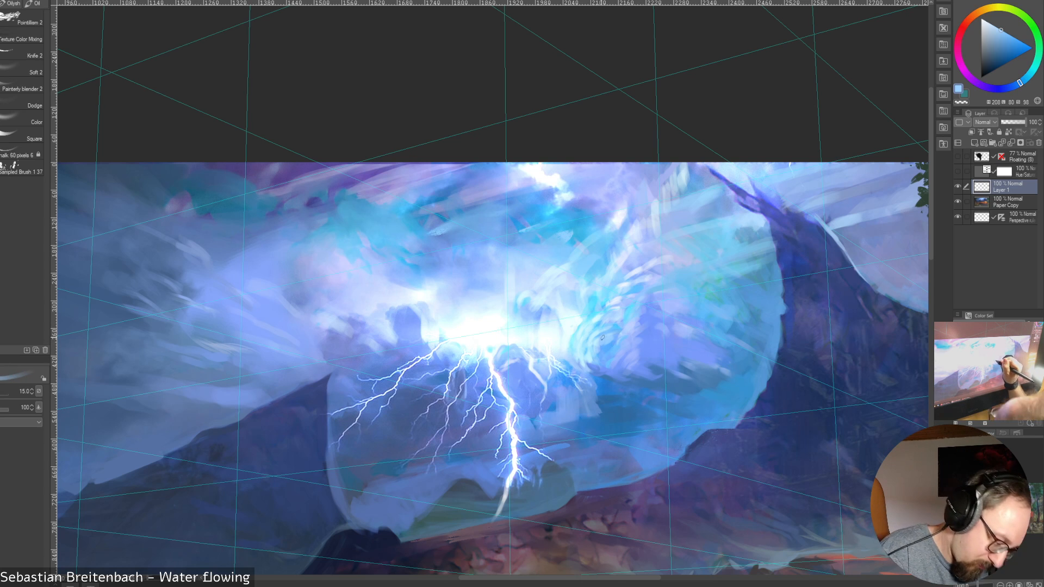
{"action": "key", "text": "bracketleft"}
{"action": "key", "text": "bracketleft"}
{"action": "key", "text": "bracketleft"}
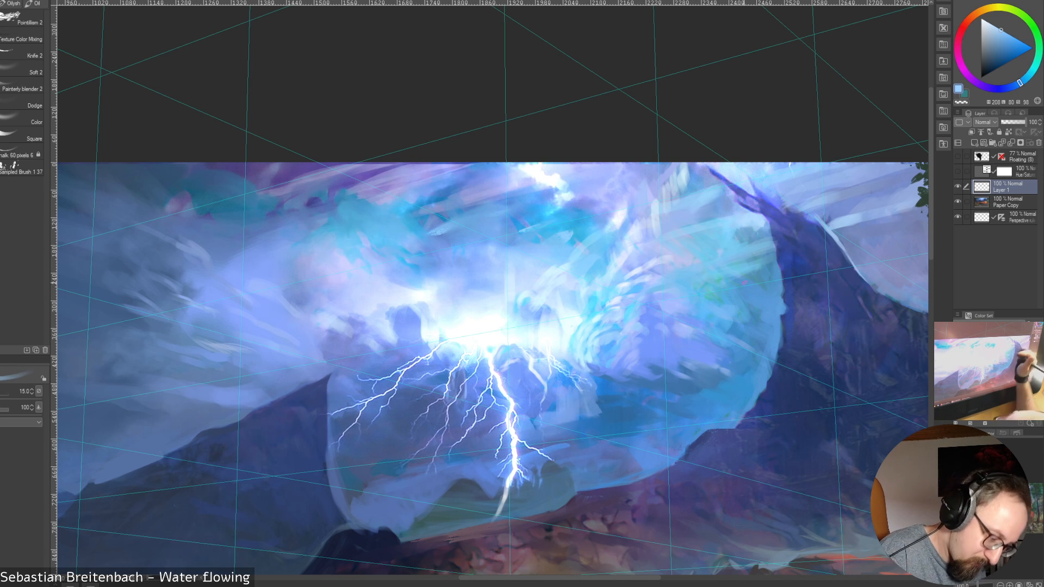
Rework the dark cloud puff at the glow's edge with sampled periwinkle and light blues at brush sizes 12.5 and 20
{"action": "key", "text": "bracketright"}
{"action": "key", "text": "bracketright"}
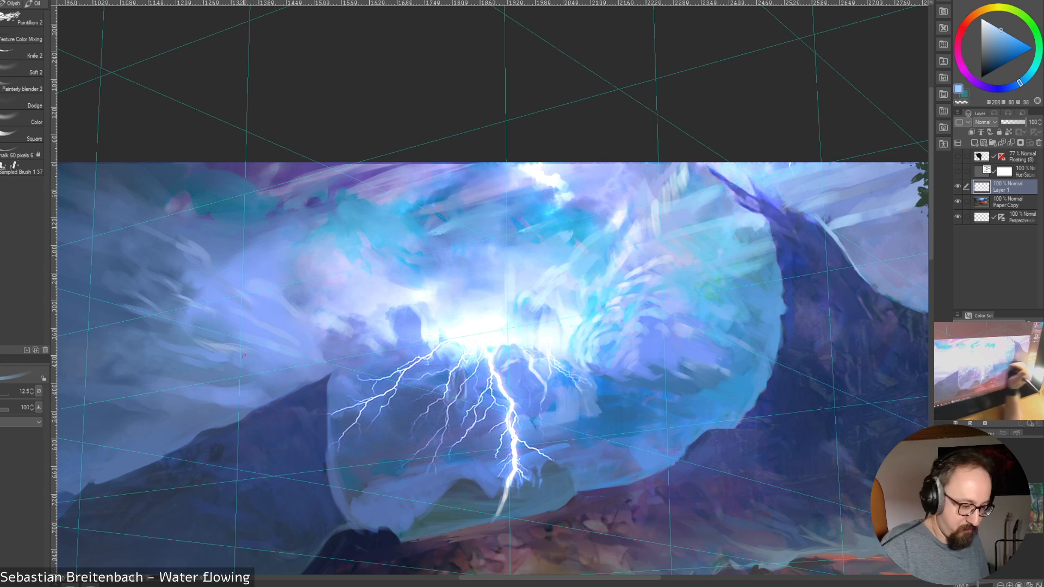
{"action": "left_click", "coordinate": [424, 323], "text": "alt"}
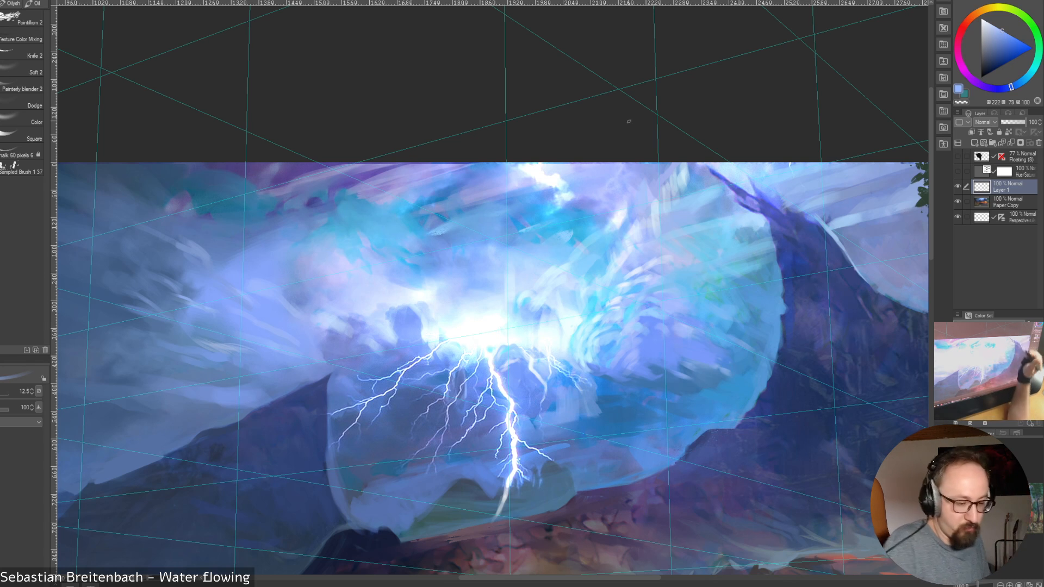
{"action": "left_click", "coordinate": [415, 333], "text": "alt"}
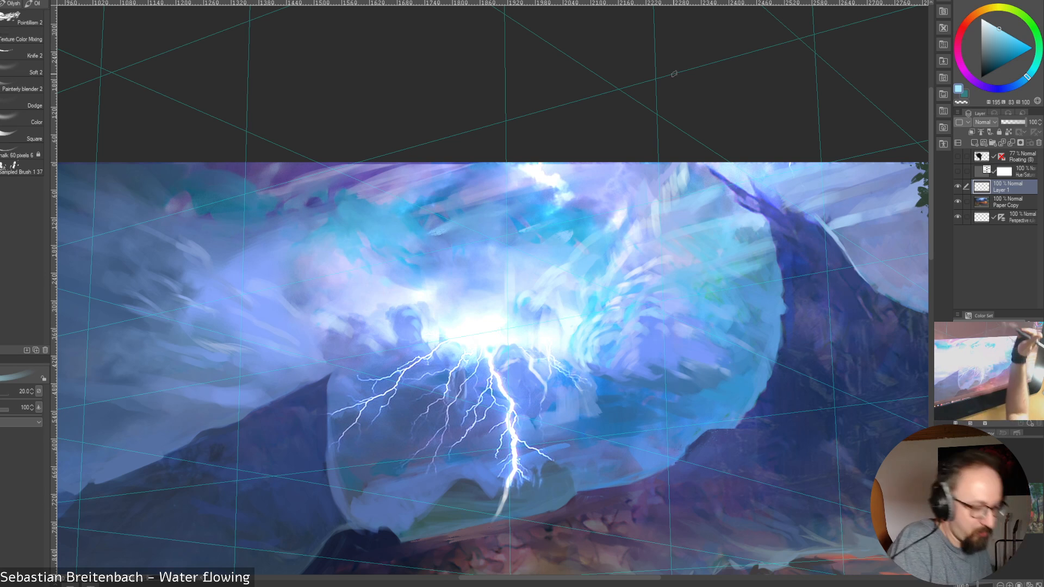
Paint sampled pale blue highlights on the pinkish cloud above the dark puff, using brush sizes 12.5 to 25
{"action": "left_click", "coordinate": [386, 282], "text": "alt"}
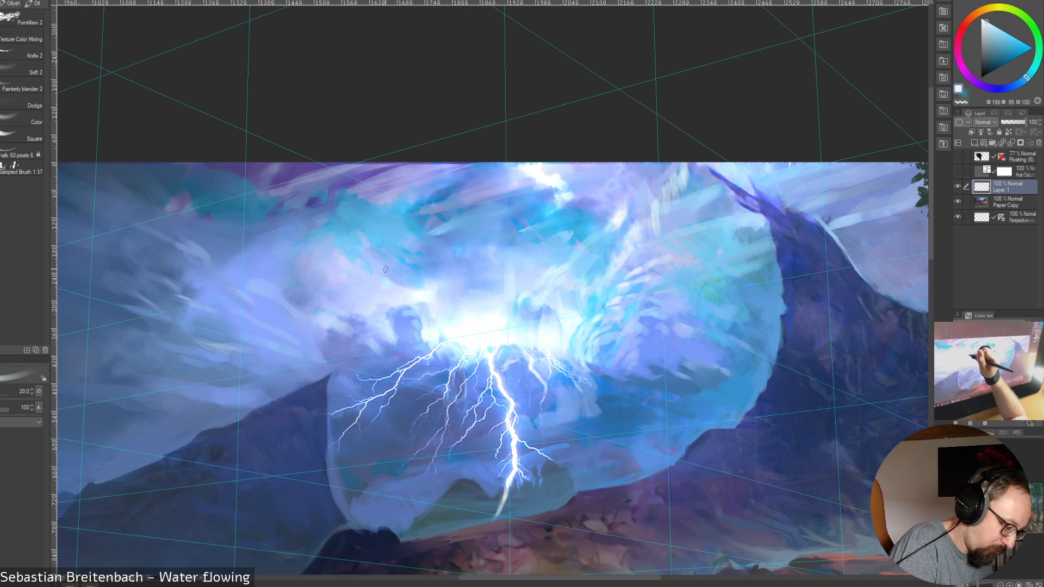
{"action": "key", "text": "bracketleft"}
{"action": "key", "text": "bracketleft"}
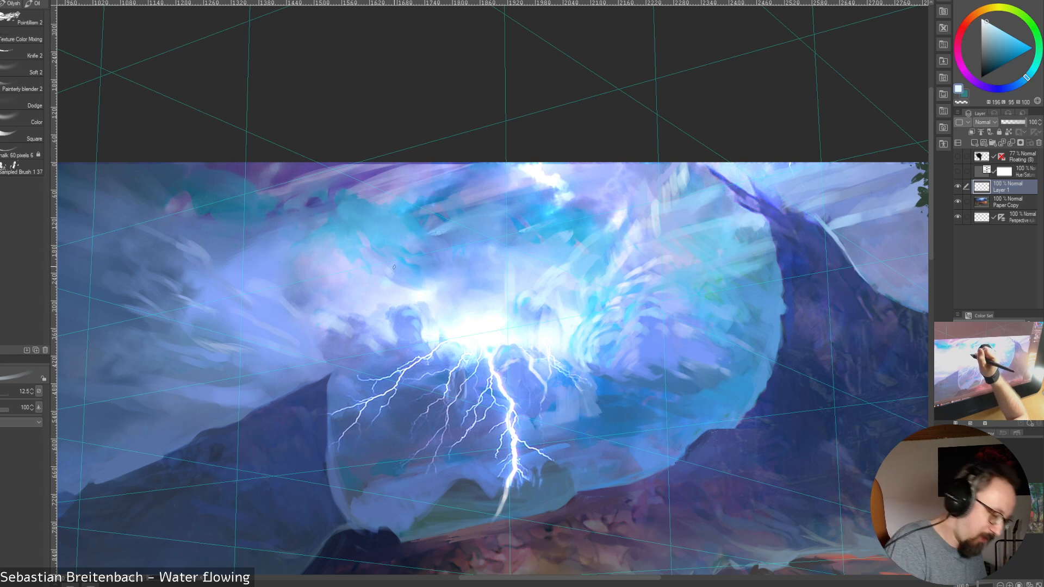
{"action": "key", "text": "bracketleft"}
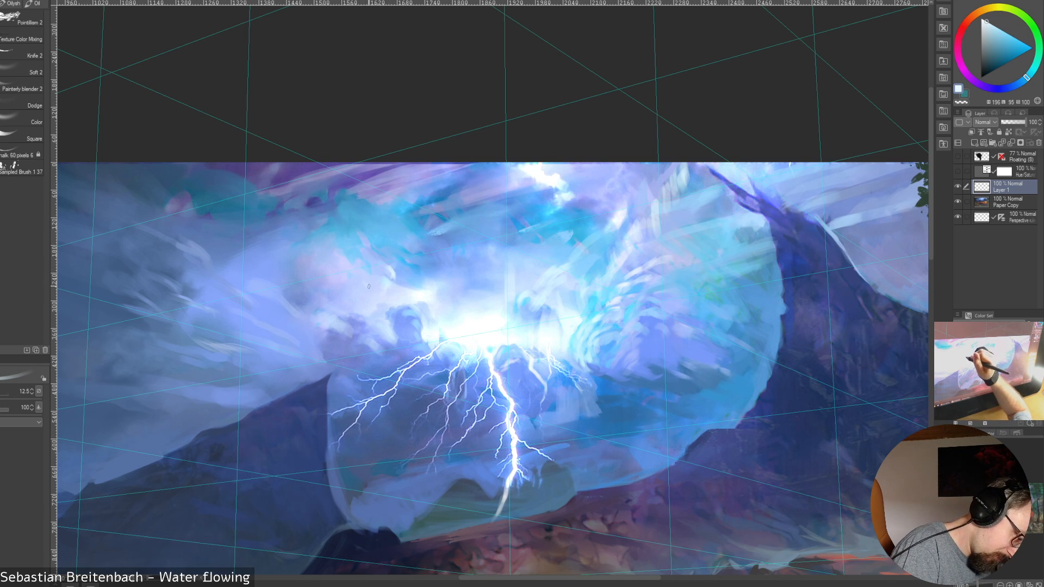
{"action": "key", "text": "bracketright"}
{"action": "key", "text": "bracketright"}
{"action": "key", "text": "bracketright"}
{"action": "key", "text": "bracketright"}
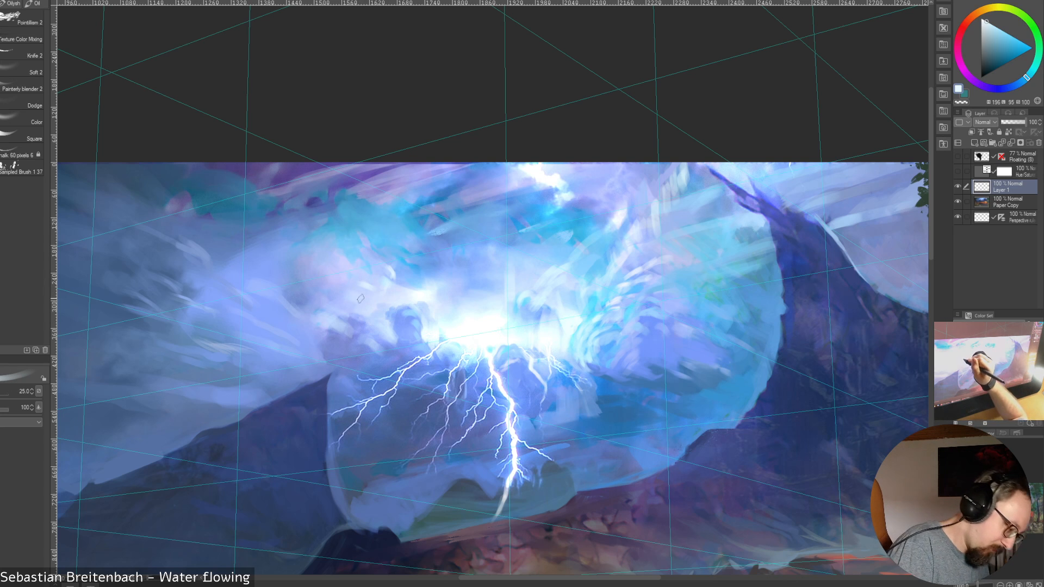
Add finer highlights to the pinkish cloud at brush sizes 9 to 17.5, and sample its periwinkle shadow at size 12.5
{"action": "key", "text": "bracketleft"}
{"action": "key", "text": "bracketleft"}
{"action": "key", "text": "bracketleft"}
{"action": "key", "text": "bracketleft"}
{"action": "key", "text": "bracketleft"}
{"action": "key", "text": "bracketleft"}
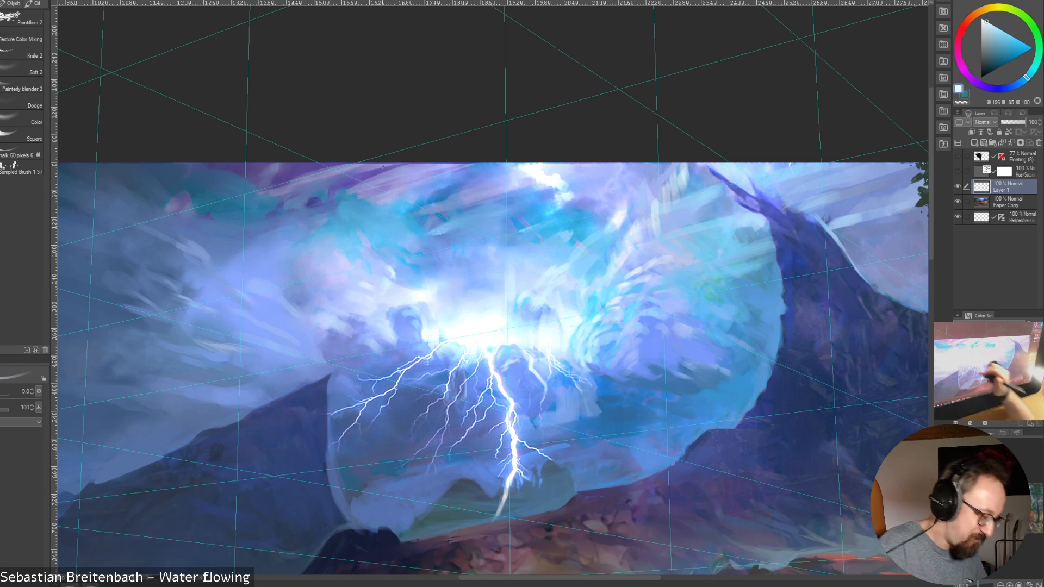
{"action": "key", "text": "]"}
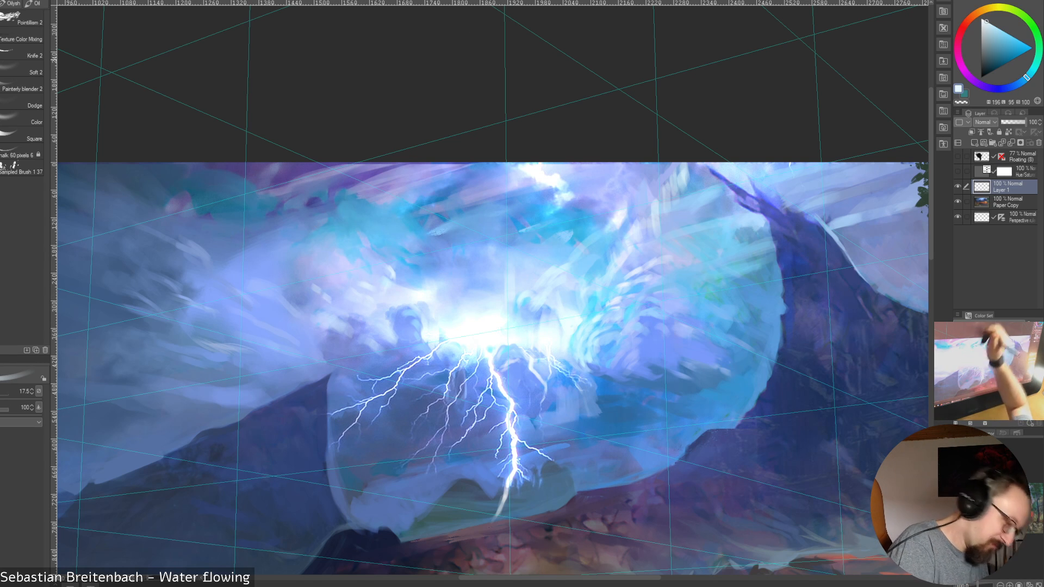
{"action": "key", "text": "["}
{"action": "key", "text": "["}
{"action": "key", "text": "]"}
{"action": "left_click", "coordinate": [328, 297], "text": "alt"}
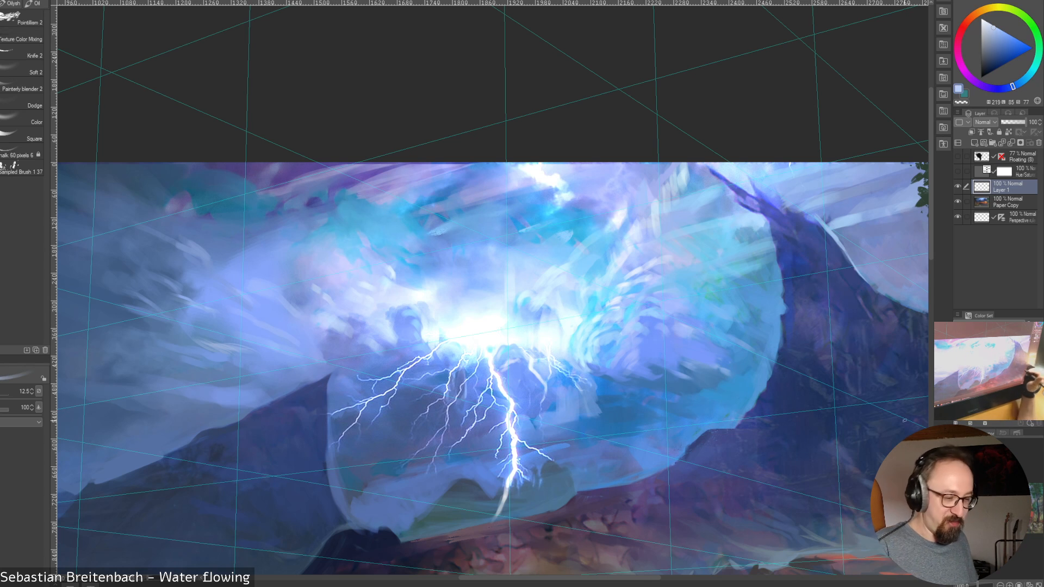
Paint sampled medium blues below the white patch in the upper cloud, enlarging the brush from size 12.5 to 25
{"action": "left_click", "coordinate": [598, 237], "text": "alt"}
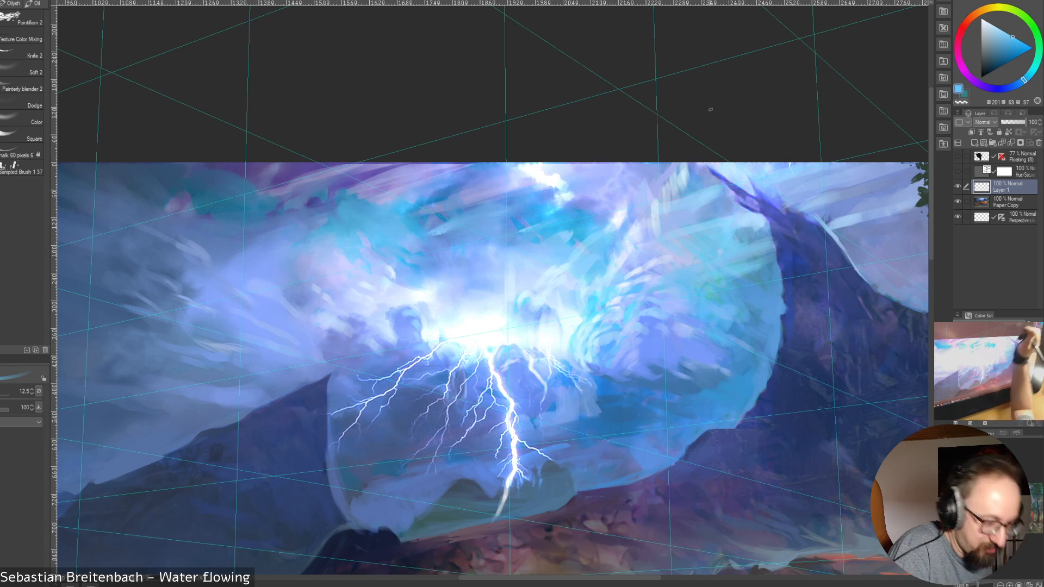
{"action": "left_click", "coordinate": [610, 213], "text": "alt"}
{"action": "left_click", "coordinate": [592, 206], "text": "alt"}
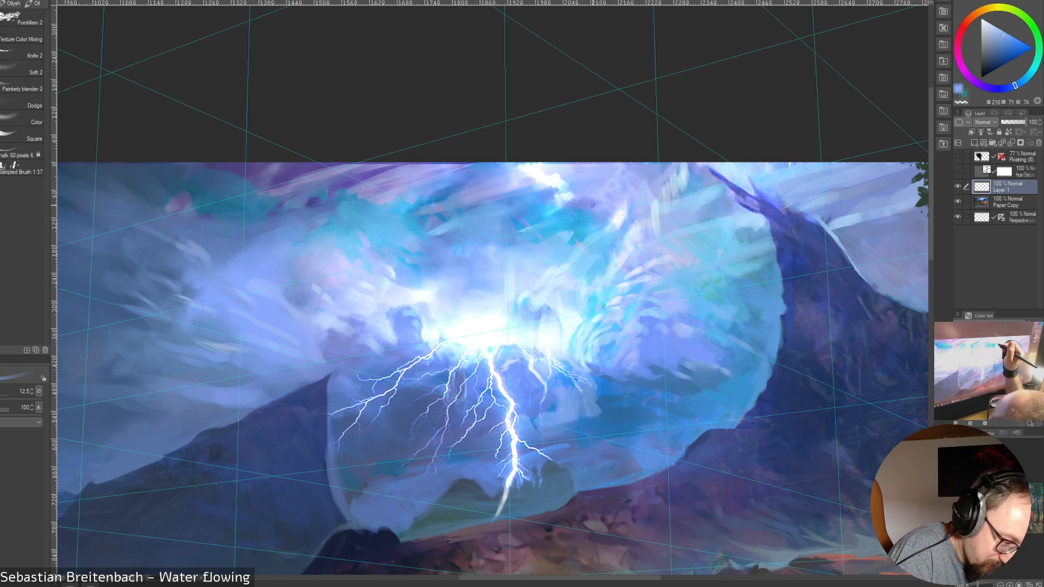
{"action": "key", "text": "]"}
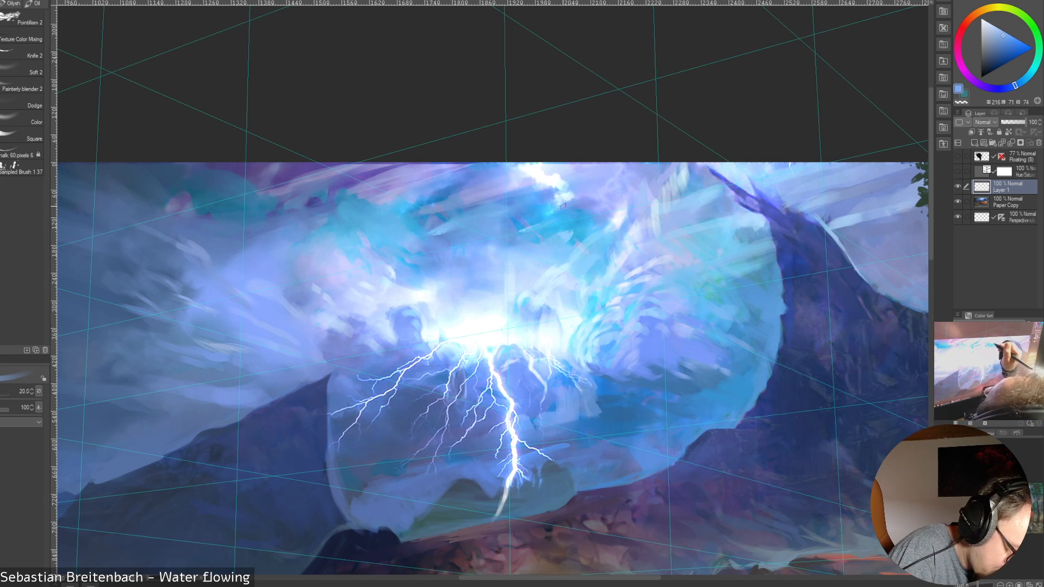
{"action": "left_click", "coordinate": [583, 203], "text": "alt"}
{"action": "left_click_drag", "start_coordinate": [576, 204], "coordinate": [555, 210]}
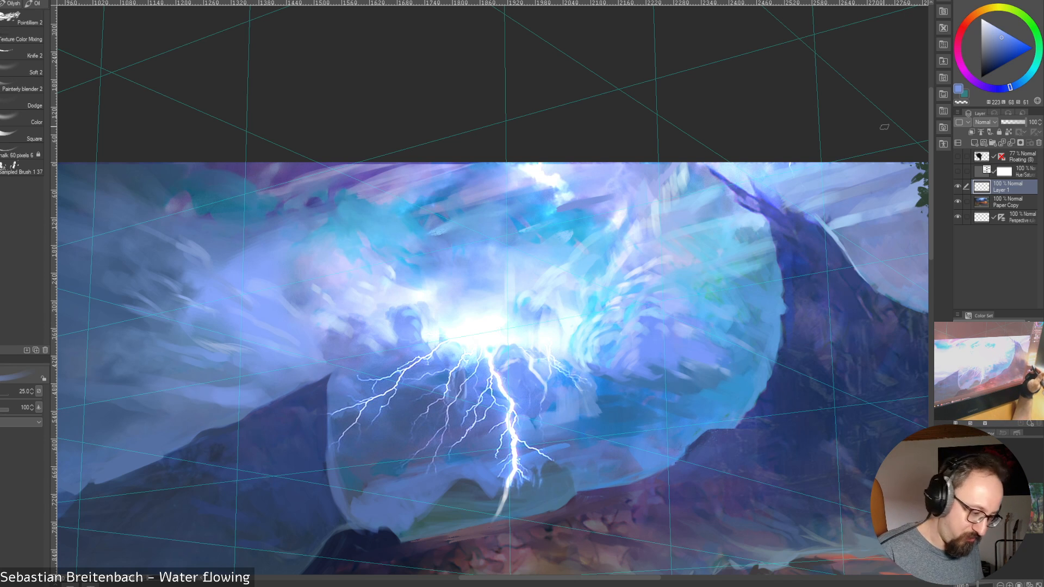
Undo the last stroke and trim the small white streak in the upper cloud with sampled violet-blue at brush size 25
{"action": "key", "text": "ctrl+z"}
{"action": "left_click", "coordinate": [613, 219], "text": "alt"}
{"action": "left_click", "coordinate": [590, 208], "text": "alt"}
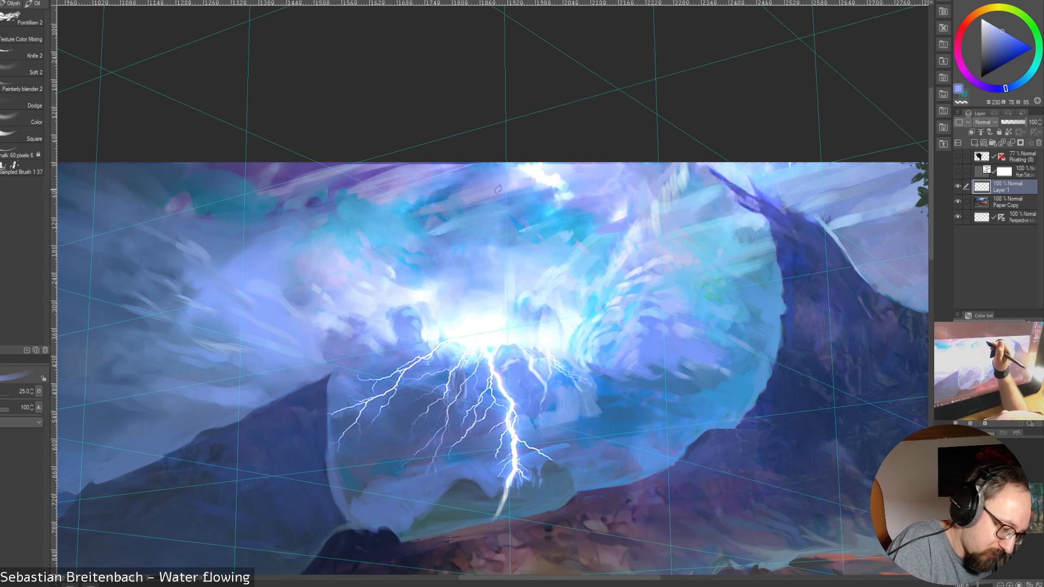
Blend sampled blue-violets around the upper white patch at brush size 25, enlarging the brush to 35
{"action": "left_click", "coordinate": [485, 204], "text": "alt"}
{"action": "left_click_drag", "start_coordinate": [483, 206], "coordinate": [550, 189]}
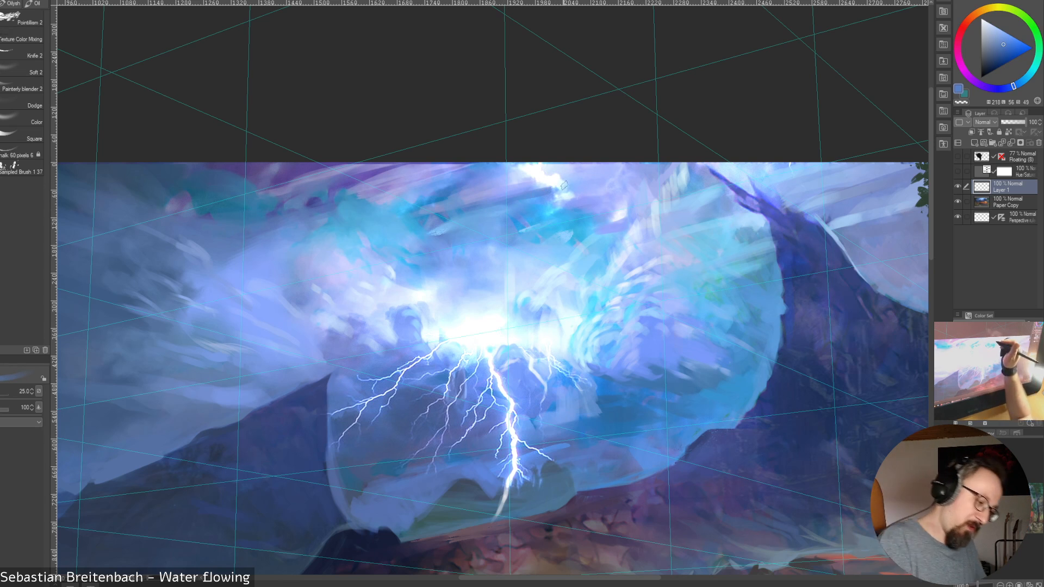
{"action": "left_click", "coordinate": [521, 203], "text": "alt"}
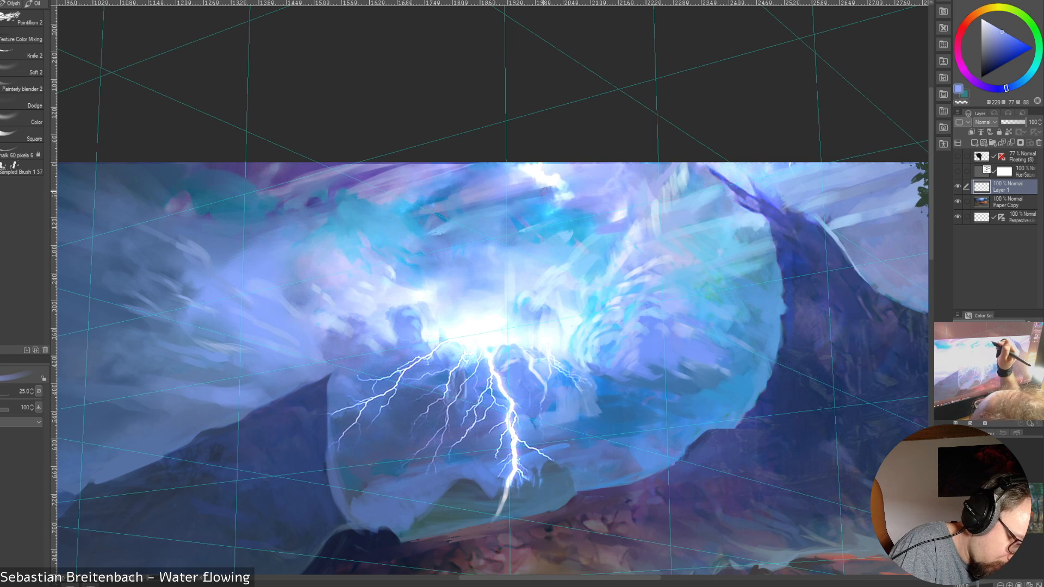
{"action": "key", "text": "bracketright"}
{"action": "key", "text": "bracketright"}
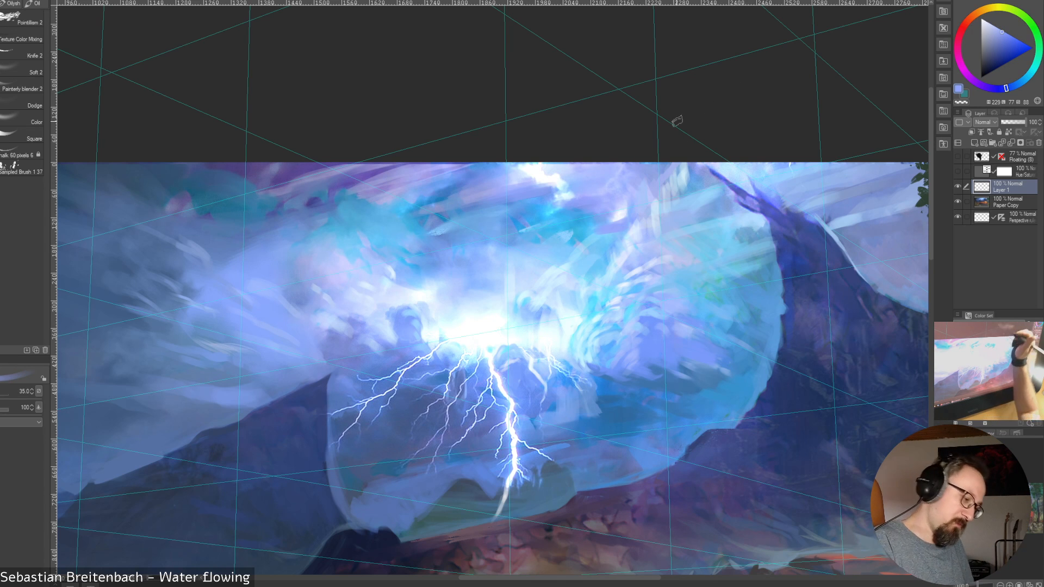
Cover the white patch in the upper cloud with sampled periwinkle blues at brush sizes 35 and 25
{"action": "left_click", "coordinate": [560, 171], "text": "alt"}
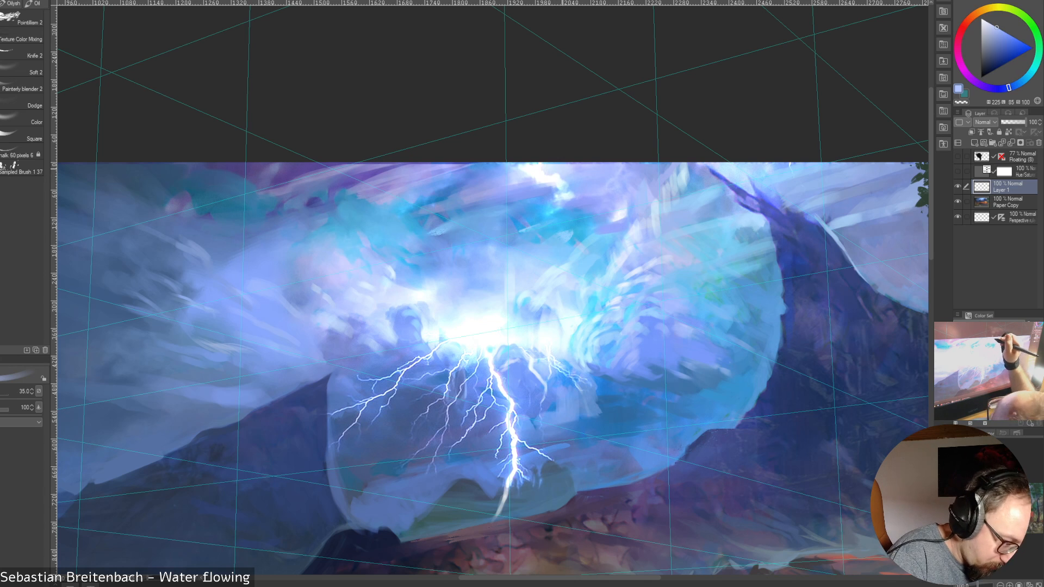
{"action": "left_click", "coordinate": [533, 188], "text": "alt"}
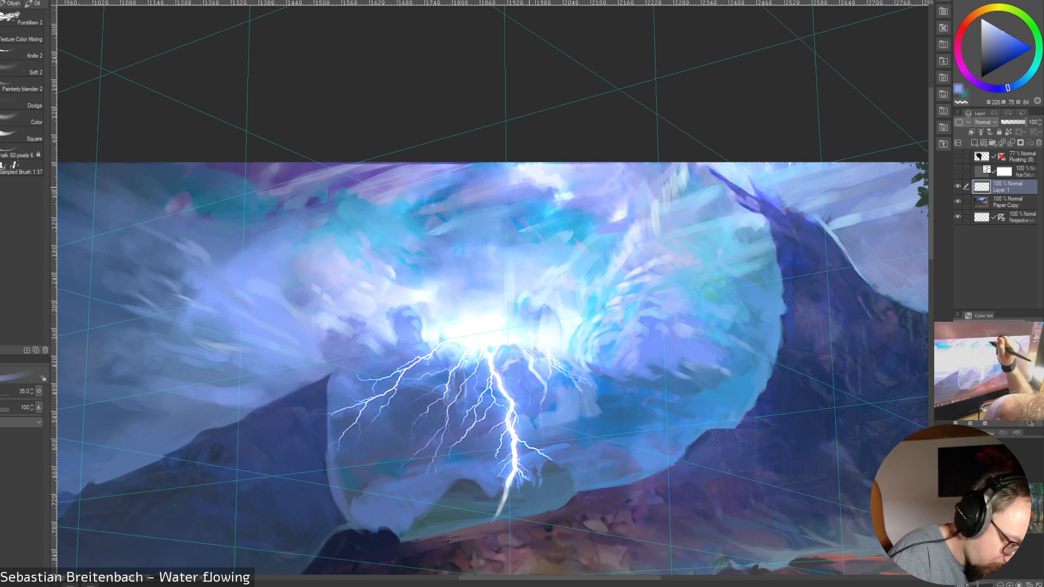
{"action": "key", "text": "bracketleft"}
{"action": "key", "text": "bracketleft"}
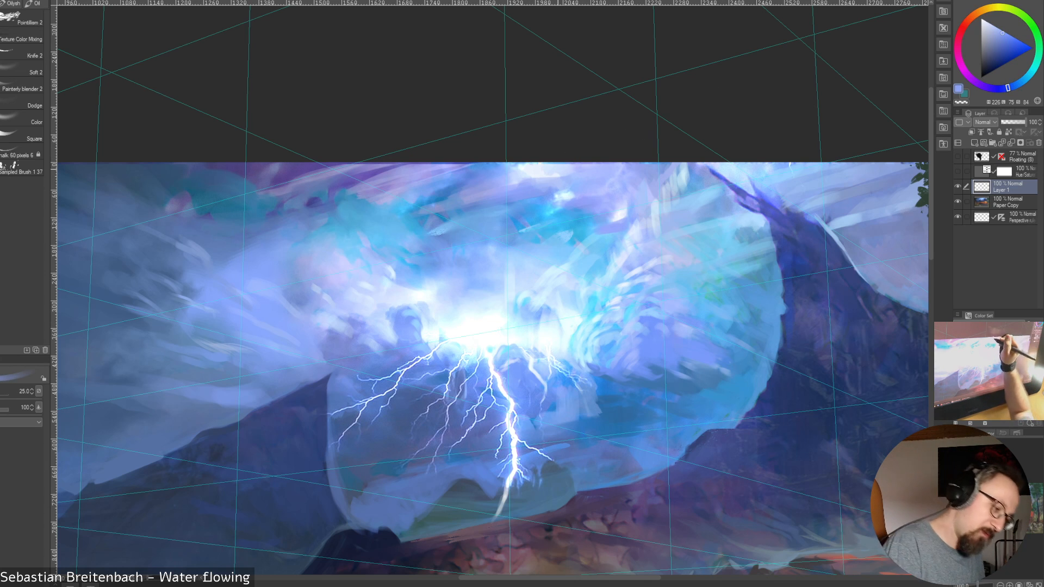
{"action": "left_click", "coordinate": [567, 191], "text": "alt"}
{"action": "left_click", "coordinate": [518, 186], "text": "alt"}
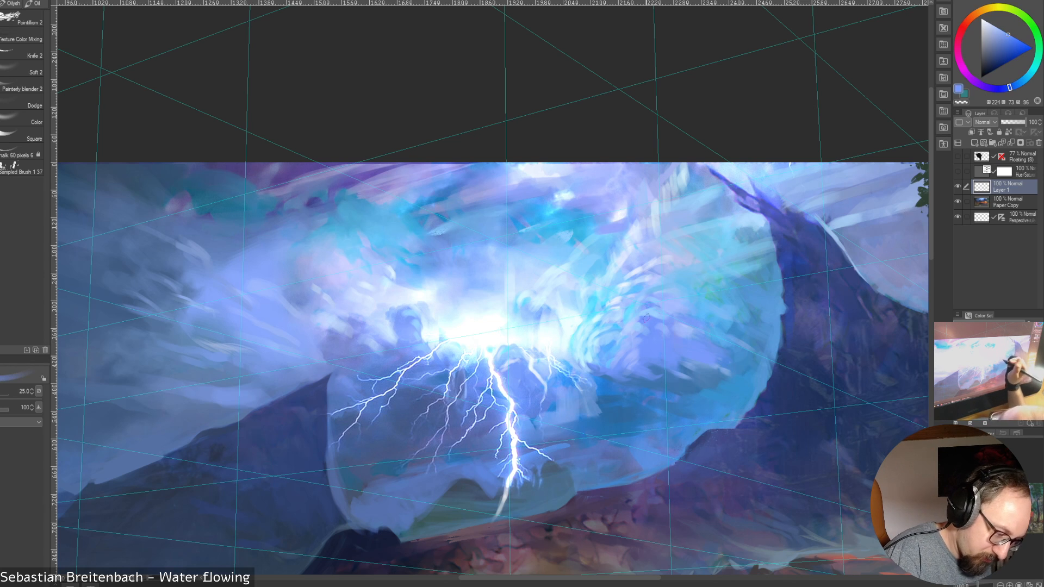
Sweep periwinkle strokes over the remaining white along the painting's upper edge at brush sizes 25 and 35, reducing the brush to 12.5
{"action": "mouse_move", "coordinate": [517, 184]}
{"action": "left_mouse_down"}
{"action": "mouse_move", "coordinate": [542, 172]}
{"action": "mouse_move", "coordinate": [511, 171]}
{"action": "mouse_move", "coordinate": [556, 165]}
{"action": "left_mouse_up"}
{"action": "left_click_drag", "start_coordinate": [520, 178], "coordinate": [620, 166]}
{"action": "key", "text": "bracketright"}
{"action": "left_click_drag", "start_coordinate": [520, 176], "coordinate": [544, 169]}
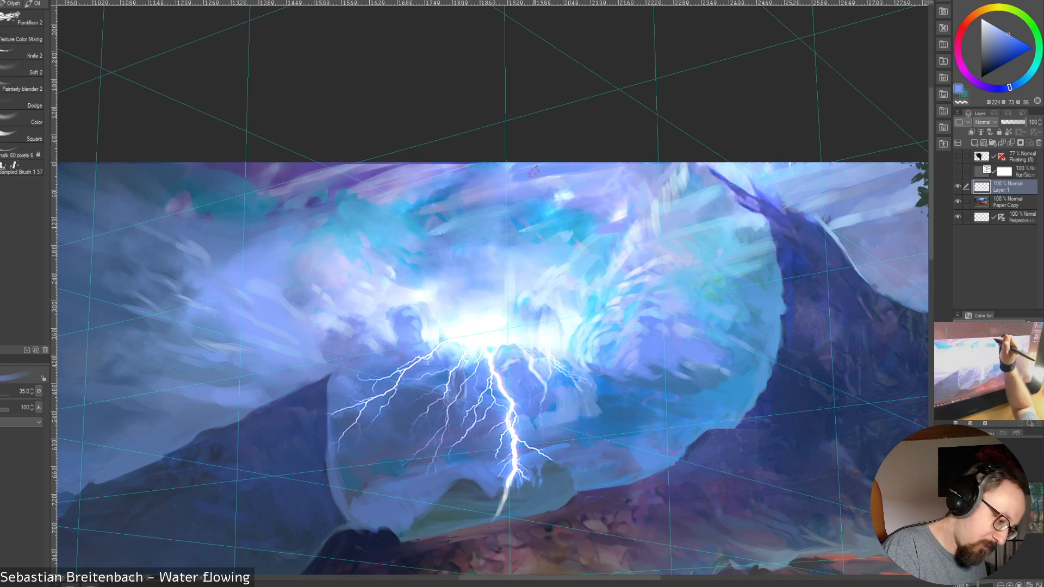
{"action": "key", "text": "bracketleft"}
{"action": "key", "text": "bracketleft"}
{"action": "key", "text": "bracketleft"}
{"action": "key", "text": "bracketleft"}
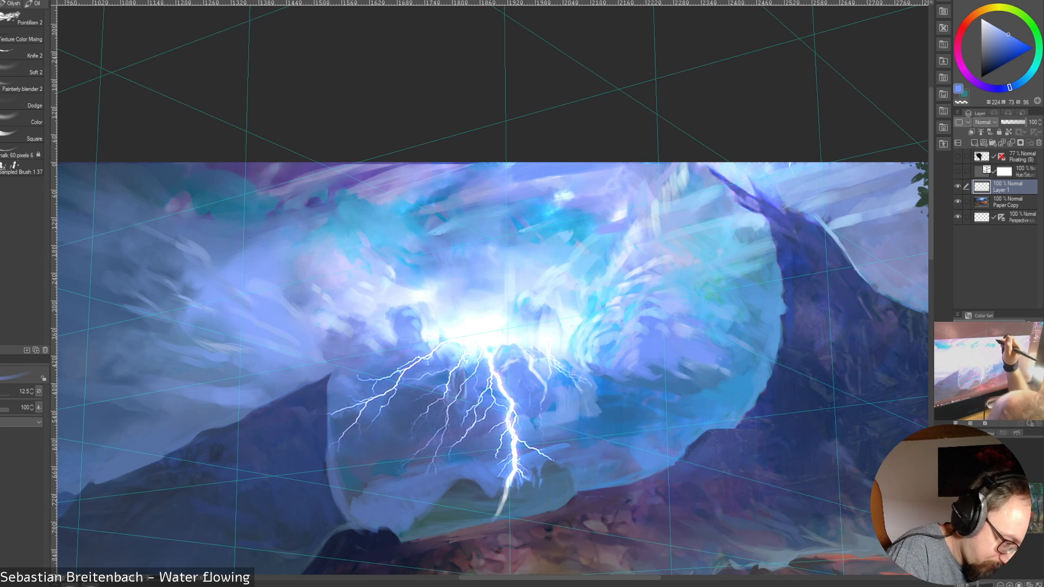
Dab sampled pale cyan and sky blue around the small white highlights in the turquoise upper cloud at brush size 12.5
{"action": "left_click", "coordinate": [646, 170], "text": "alt"}
{"action": "left_click_drag", "start_coordinate": [598, 172], "coordinate": [612, 166]}
{"action": "left_click", "coordinate": [551, 210], "text": "alt"}
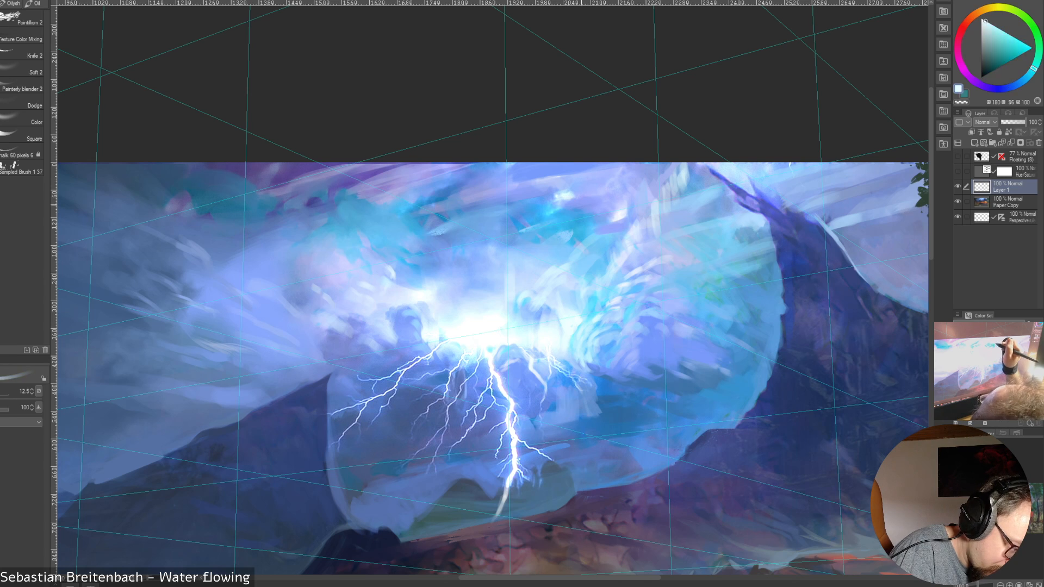
{"action": "left_click", "coordinate": [569, 191], "text": "alt"}
{"action": "mouse_move", "coordinate": [557, 203]}
{"action": "left_mouse_down"}
{"action": "mouse_move", "coordinate": [567, 194]}
{"action": "mouse_move", "coordinate": [575, 222]}
{"action": "mouse_move", "coordinate": [583, 219]}
{"action": "left_mouse_up"}
{"action": "left_click", "coordinate": [546, 214], "text": "alt"}
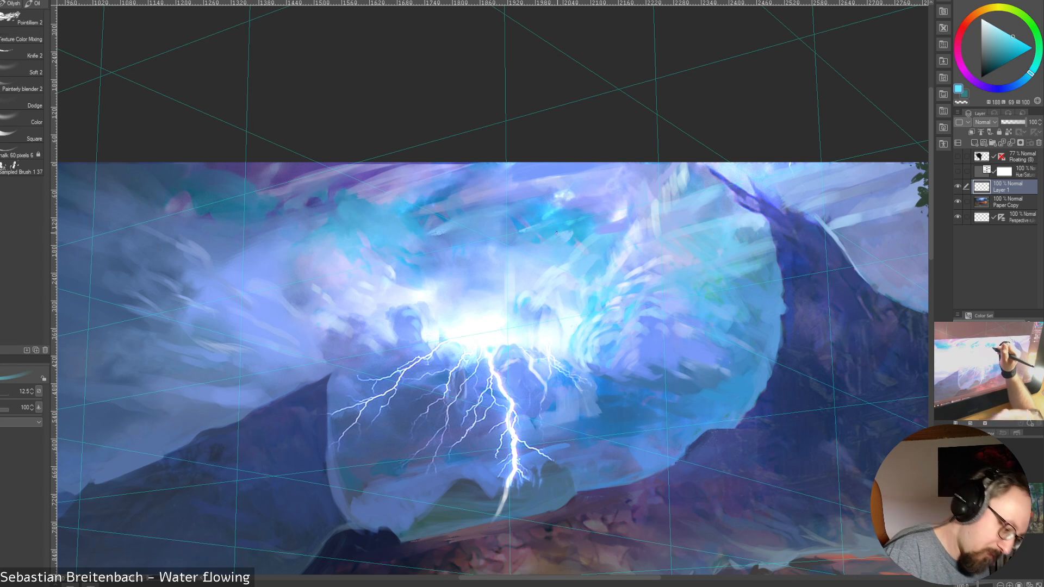
Soften the white highlight in the turquoise cloud with sampled light blue and periwinkle at brush sizes 17.5, 20, 12.5 and 15
{"action": "key", "text": "bracketright"}
{"action": "key", "text": "bracketright"}
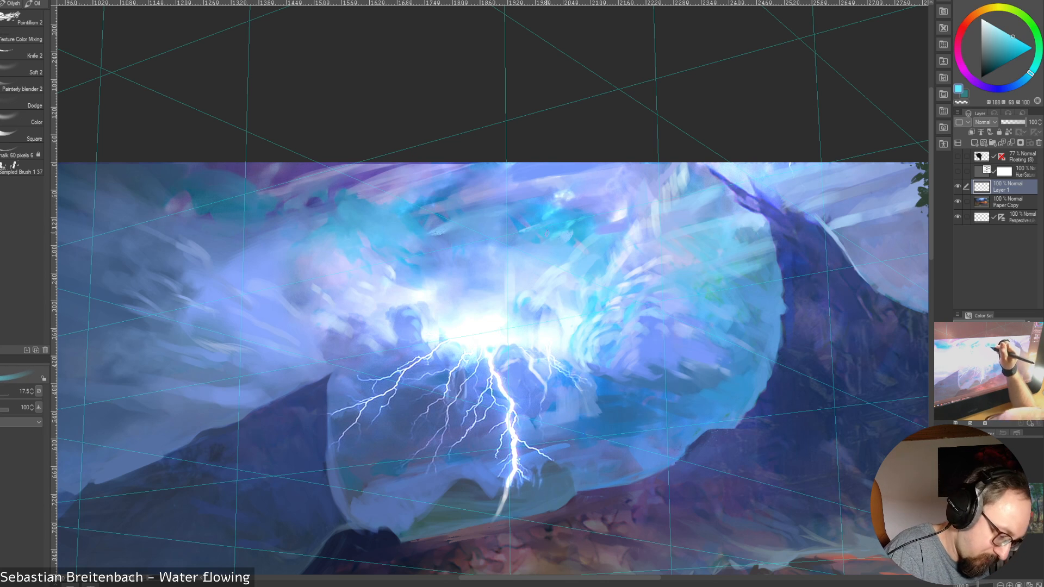
{"action": "left_click", "coordinate": [585, 266], "text": "alt"}
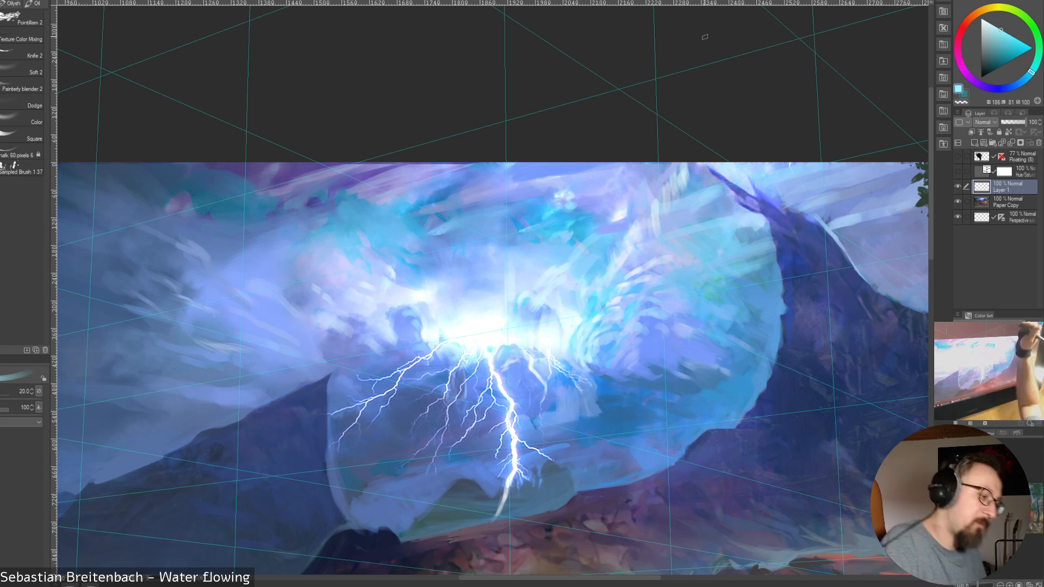
{"action": "key", "text": "["}
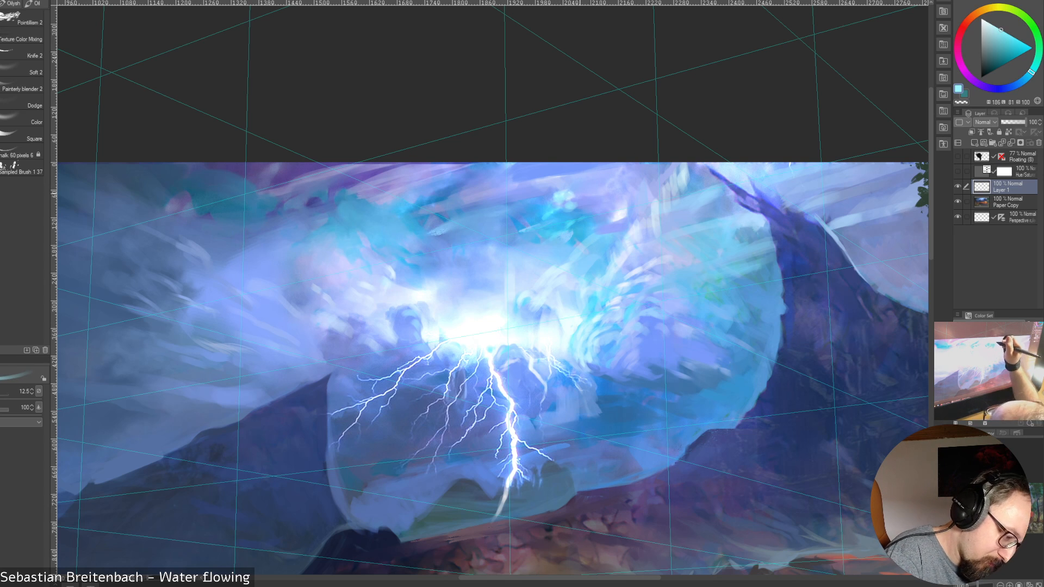
{"action": "left_click", "coordinate": [570, 194], "text": "alt"}
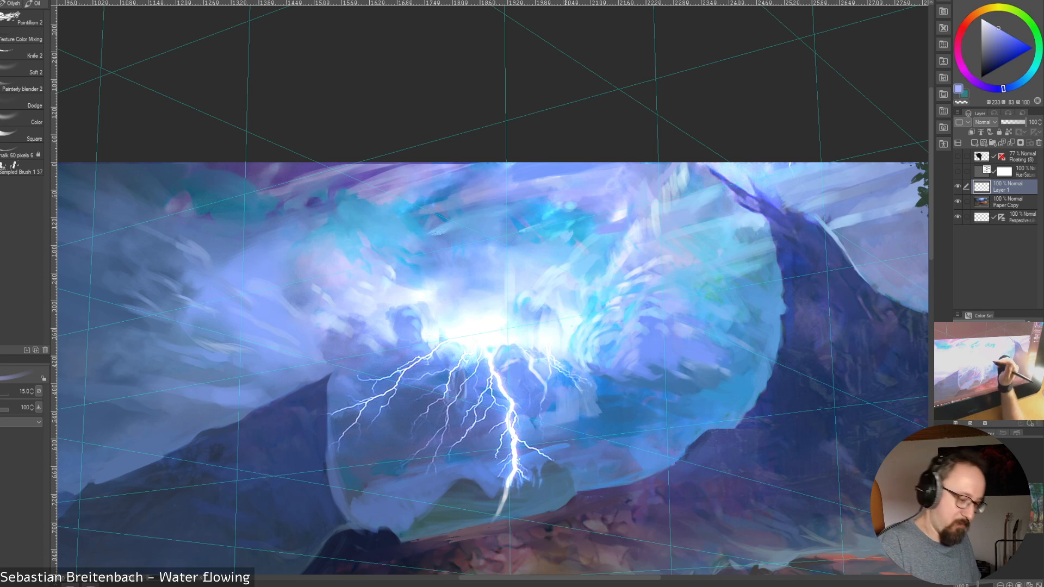
{"action": "key", "text": "]"}
{"action": "left_click", "coordinate": [568, 272], "text": "alt"}
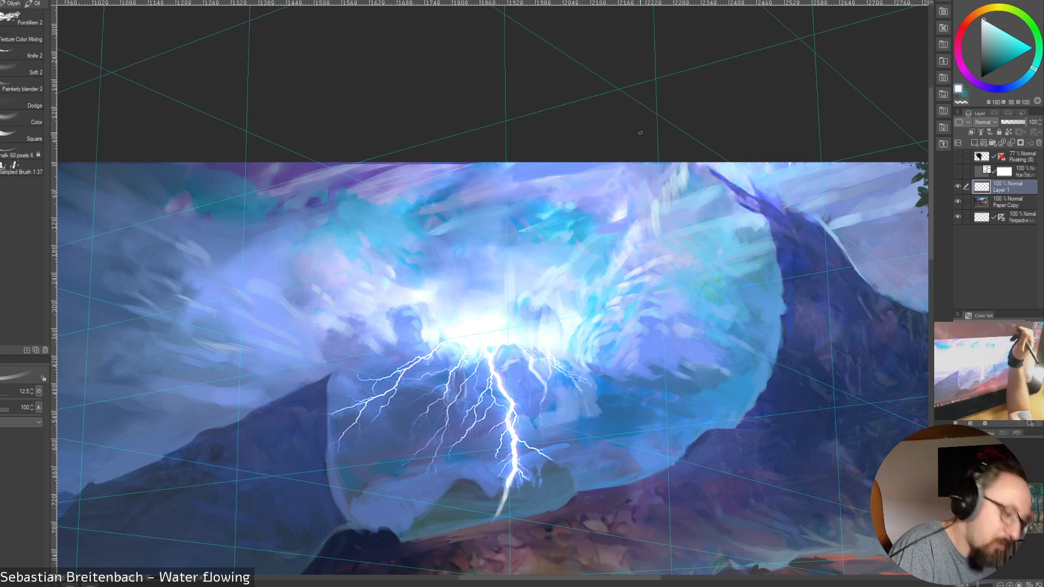
Work sampled sky blue into the clouds above the lightning glow at brush sizes 17.5, 12.5 and 35, reducing the brush to 25
{"action": "left_click", "coordinate": [538, 214], "text": "alt"}
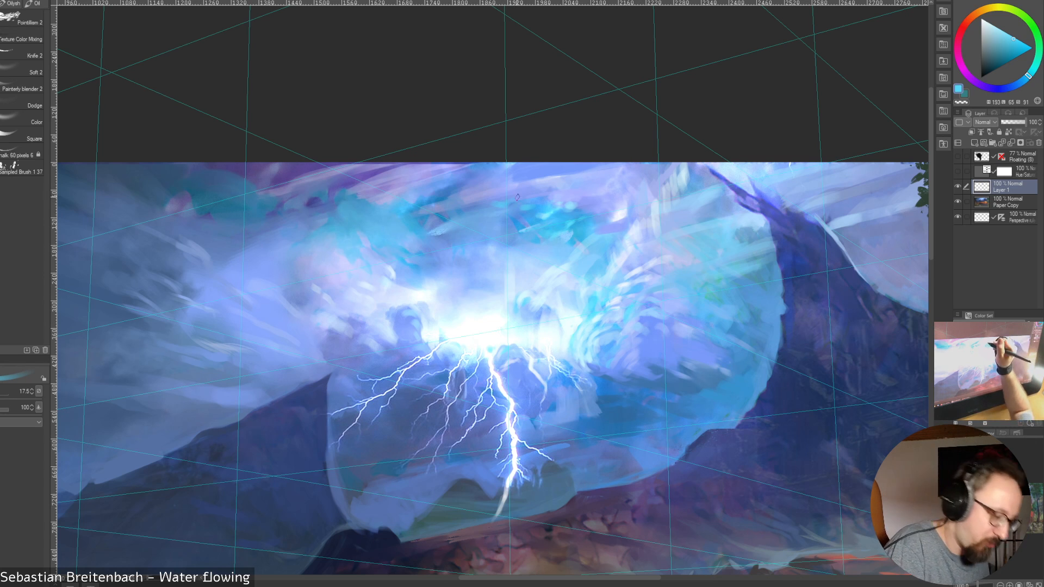
{"action": "key", "text": "bracketleft"}
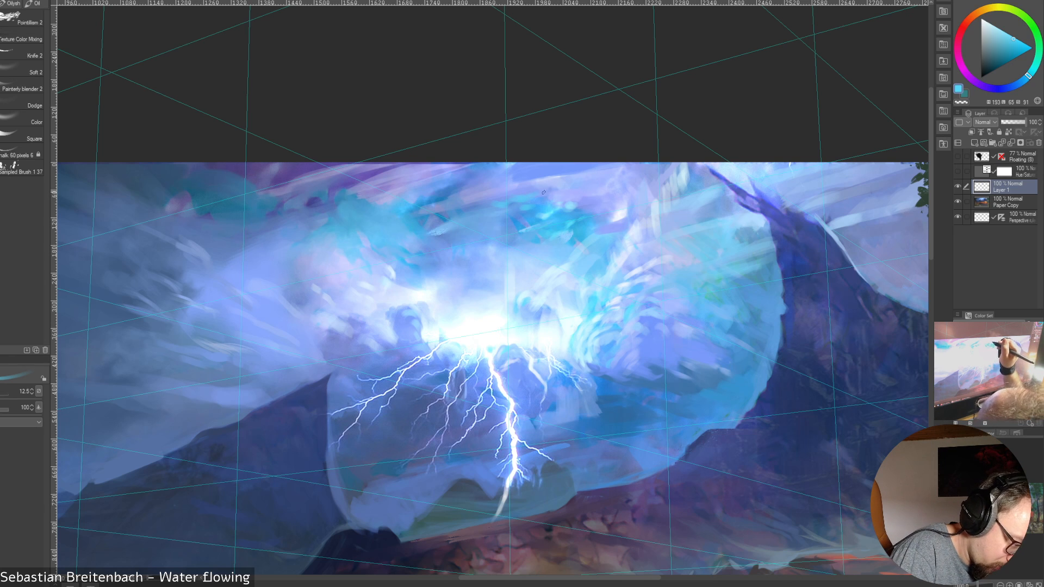
{"action": "key", "text": "bracketright"}
{"action": "key", "text": "bracketright"}
{"action": "key", "text": "bracketright"}
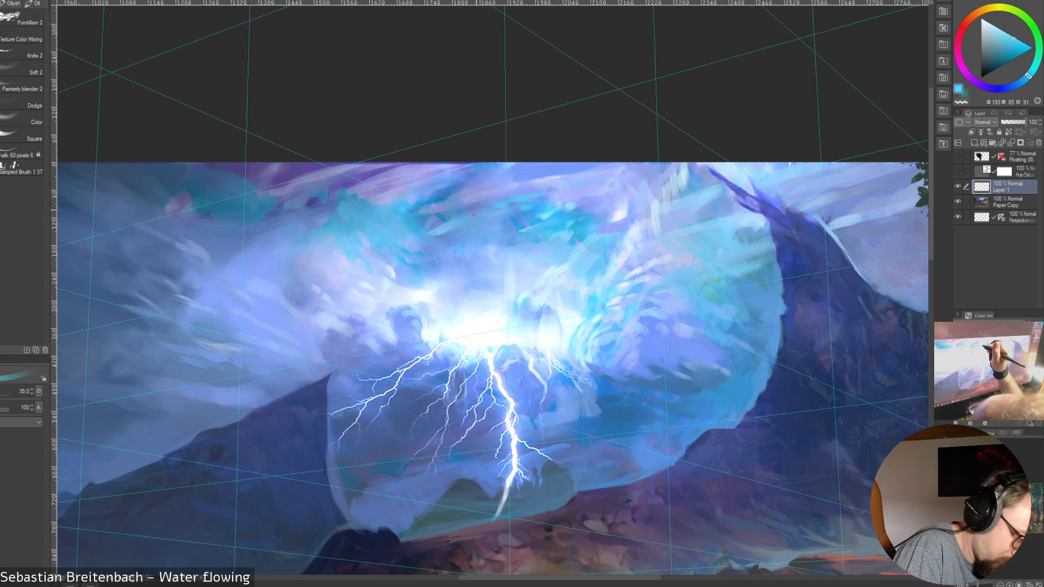
{"action": "key", "text": "bracketleft"}
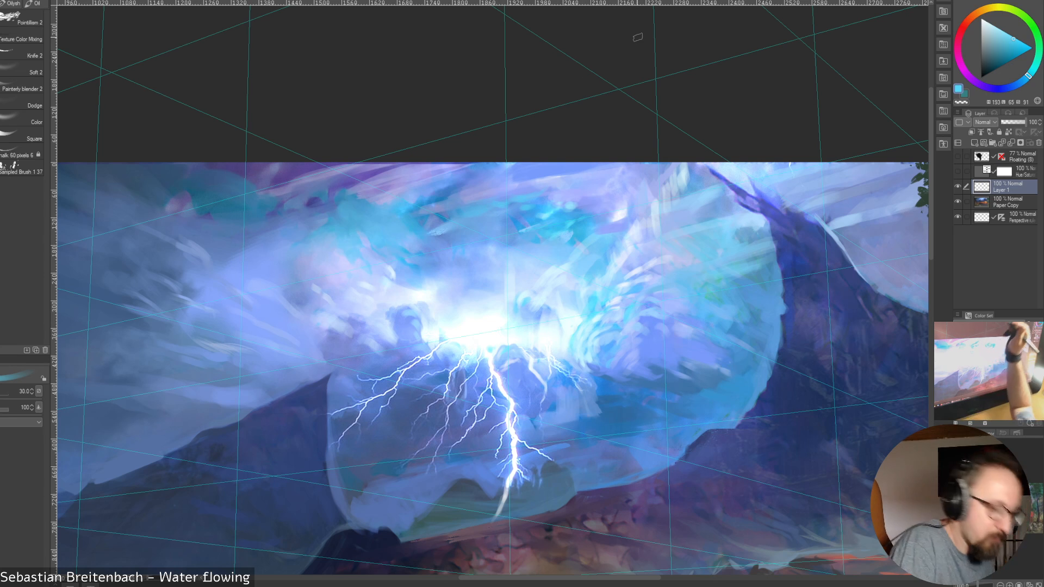
{"action": "key", "text": "bracketleft"}
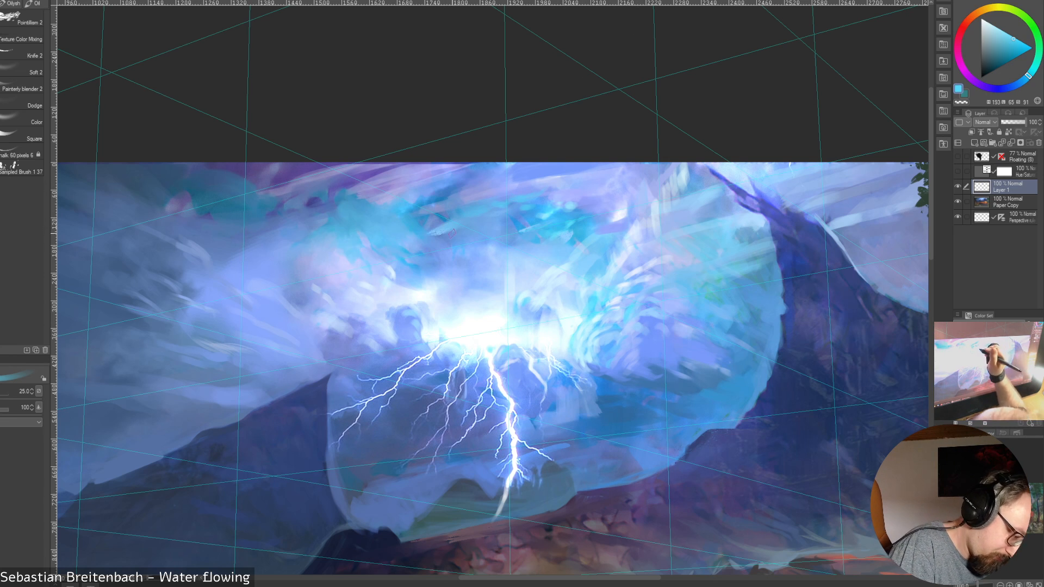
Paint sampled azure and light blue along the lower edge of the turquoise cloud at brush sizes 15, 12.5 and 17.5
{"action": "left_click", "coordinate": [459, 251], "text": "alt"}
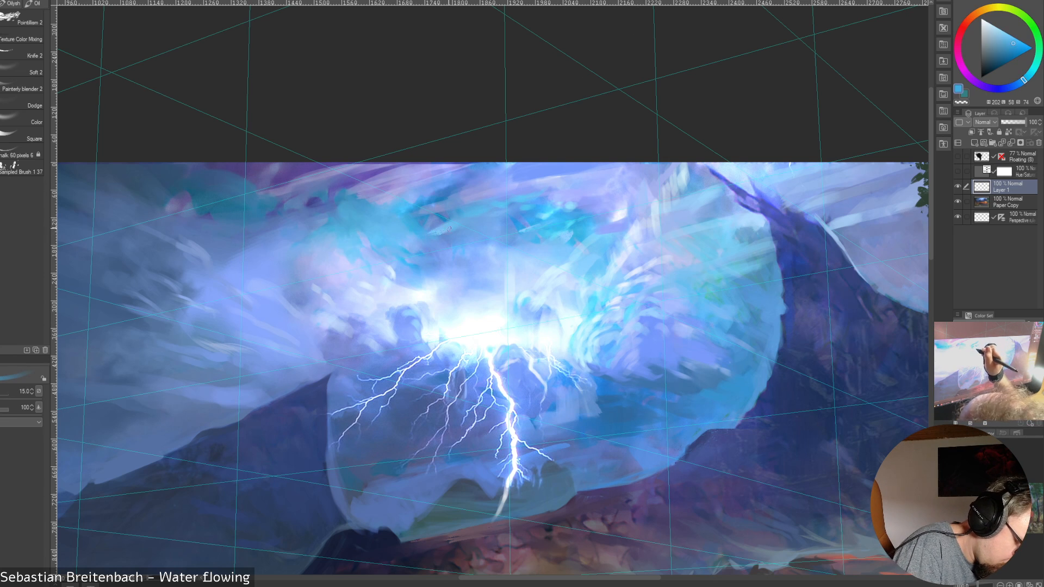
{"action": "left_click", "coordinate": [474, 318], "text": "alt"}
{"action": "key", "text": "bracketleft"}
{"action": "left_click", "coordinate": [438, 231], "text": "alt"}
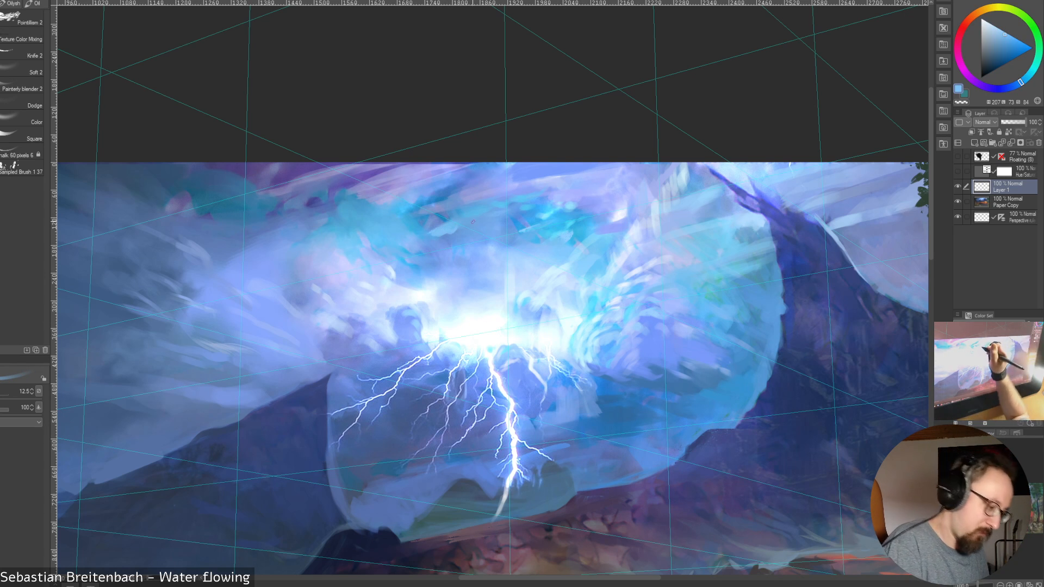
{"action": "key", "text": "]"}
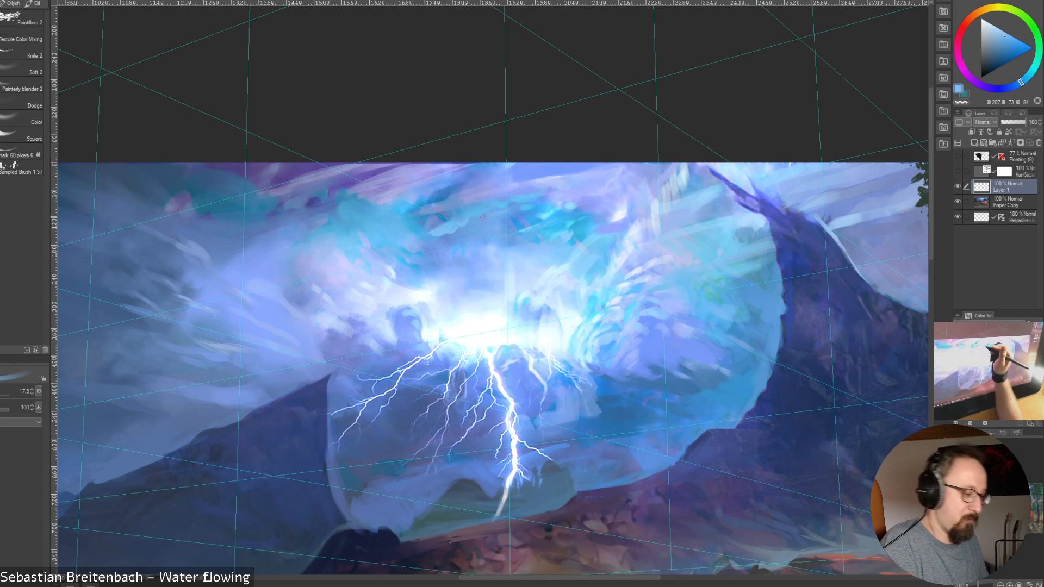
{"action": "key", "text": "]"}
{"action": "key", "text": "]"}
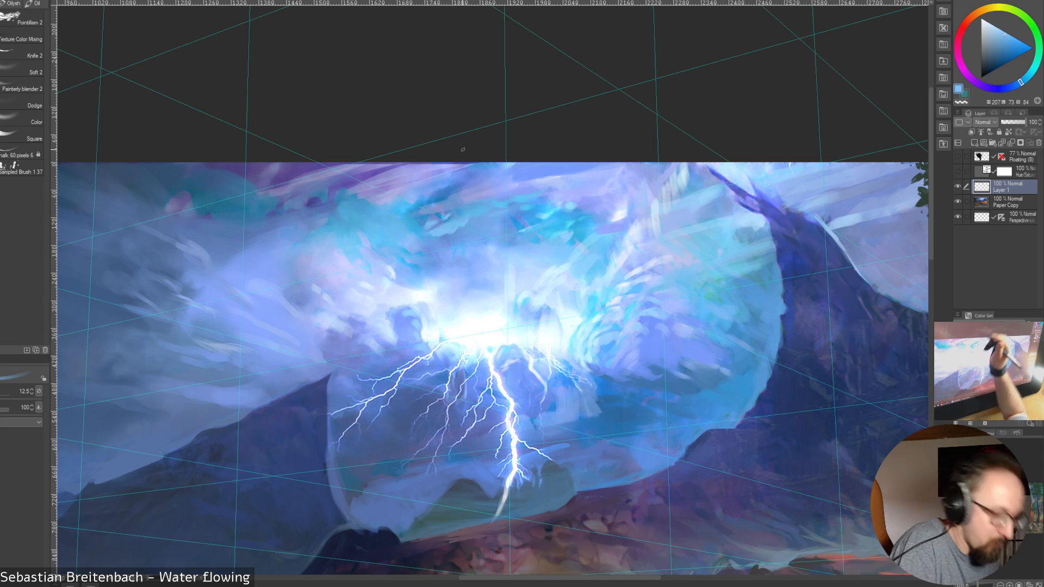
Detail the small turquoise cloud wisps above the glow with sampled mid-blues at brush sizes 9 and 10
{"action": "key", "text": "]"}
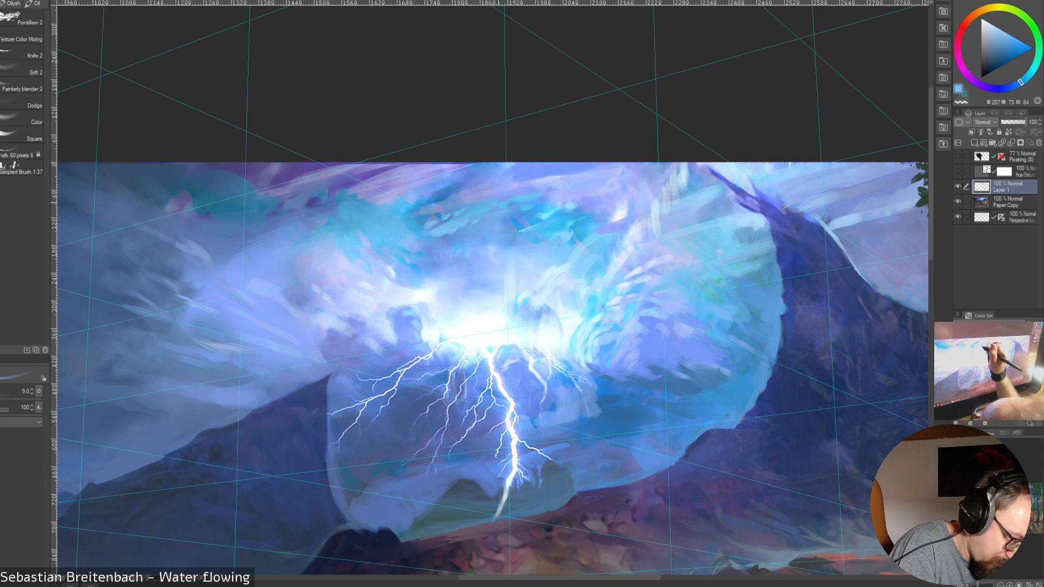
{"action": "key", "text": "["}
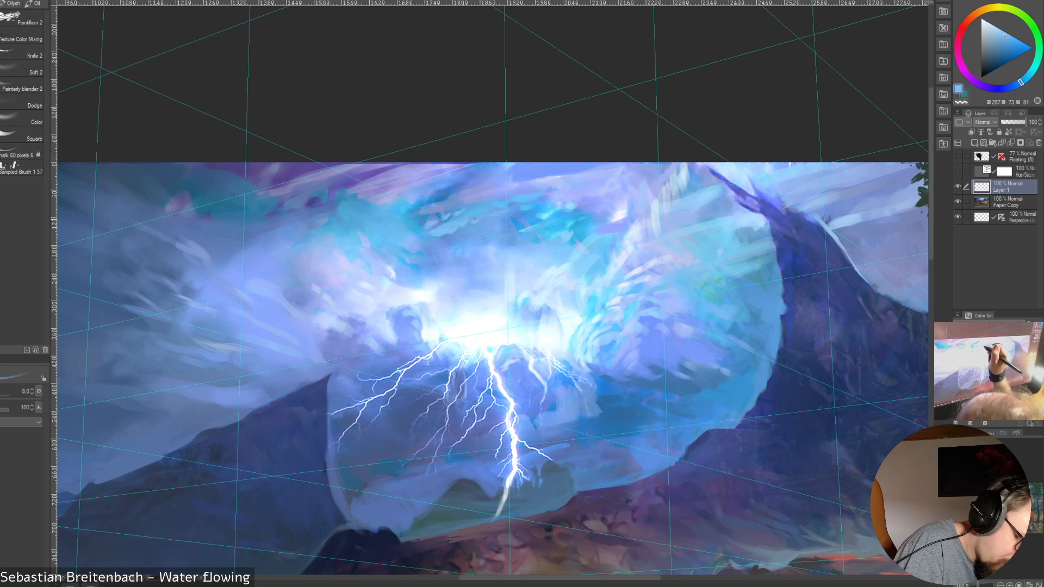
{"action": "key", "text": "]"}
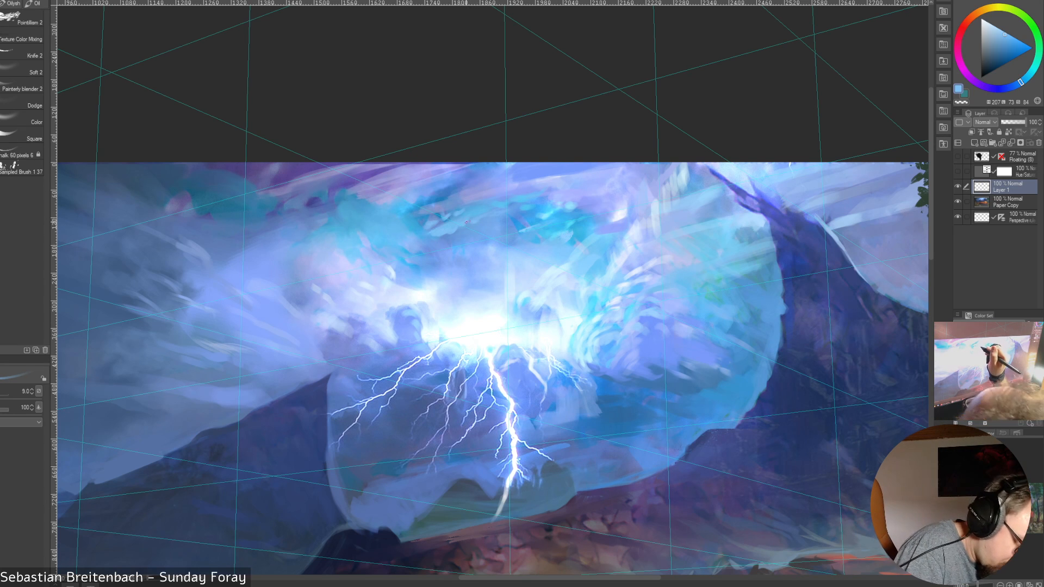
{"action": "left_click", "coordinate": [461, 216], "text": "alt"}
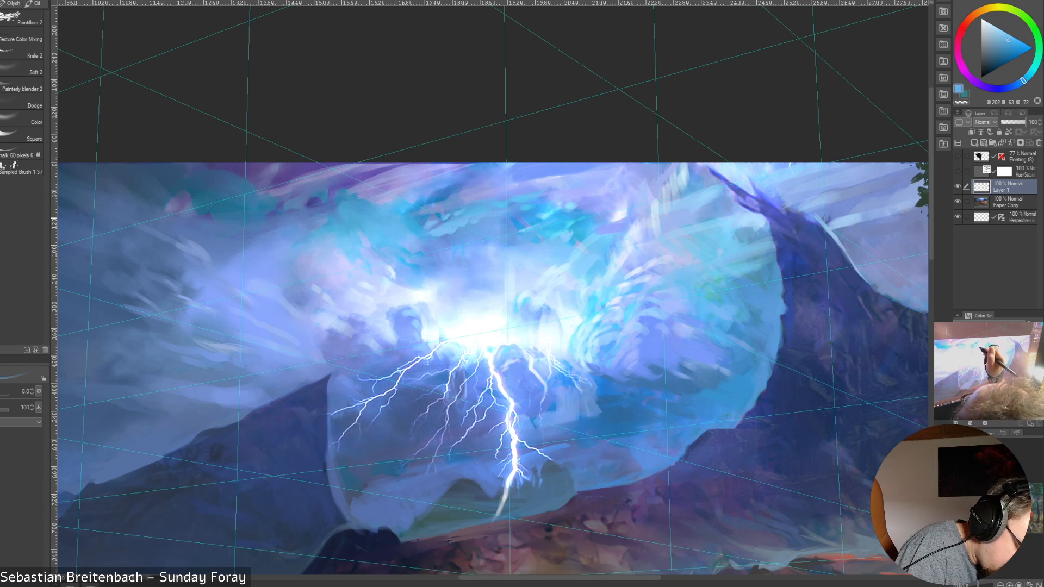
{"action": "left_click", "coordinate": [443, 223], "text": "alt"}
{"action": "key", "text": "]"}
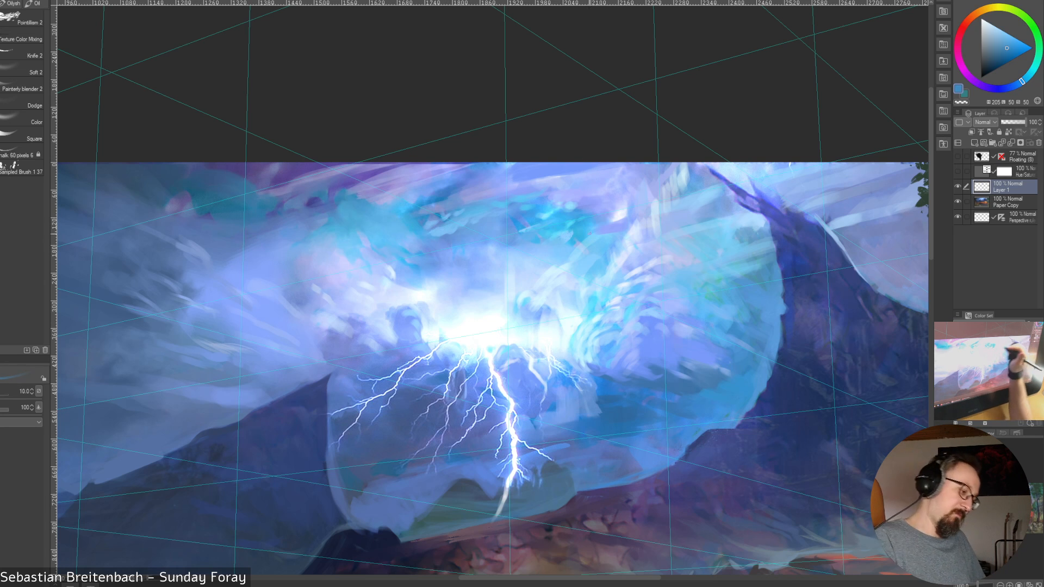
Blend a brighter sampled blue into the turquoise cloud wisps at brush size 15, enlarging the brush to 35
{"action": "left_click", "coordinate": [410, 228], "text": "alt"}
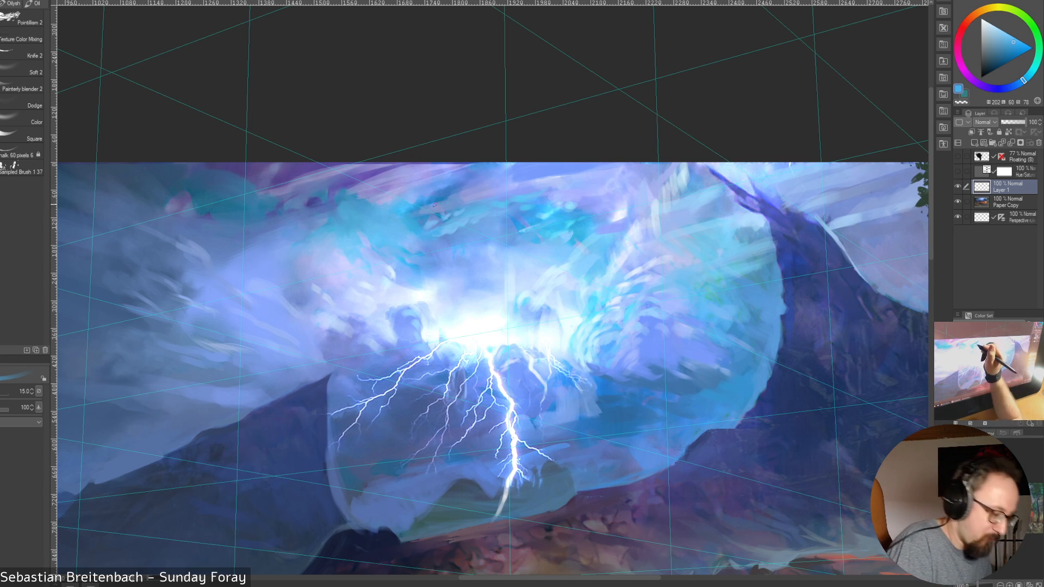
{"action": "key", "text": "]"}
{"action": "key", "text": "]"}
{"action": "key", "text": "]"}
{"action": "key", "text": "]"}
{"action": "key", "text": "bracketleft"}
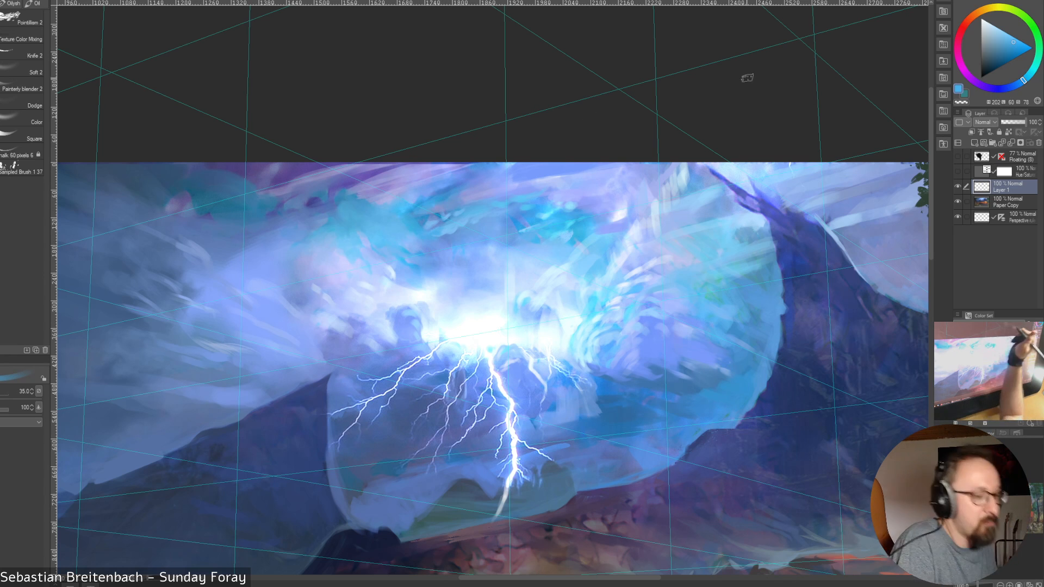
{"action": "key", "text": "bracketleft"}
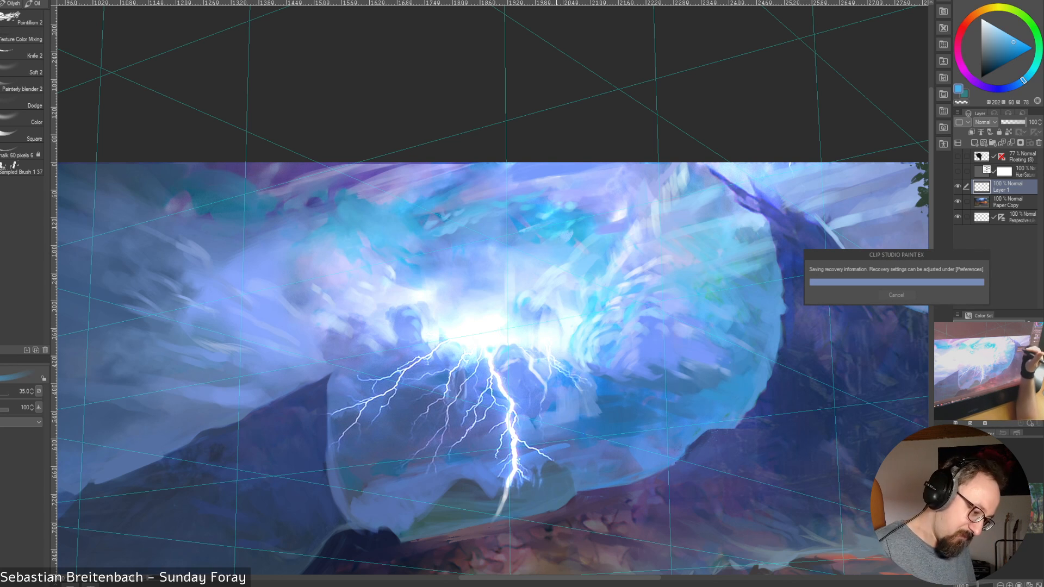
Touch up the clouds beside the glow with sampled near-white and periwinkle at brush sizes 8 and 10, enlarging the brush to 17.5
{"action": "left_click", "coordinate": [546, 331], "text": "alt"}
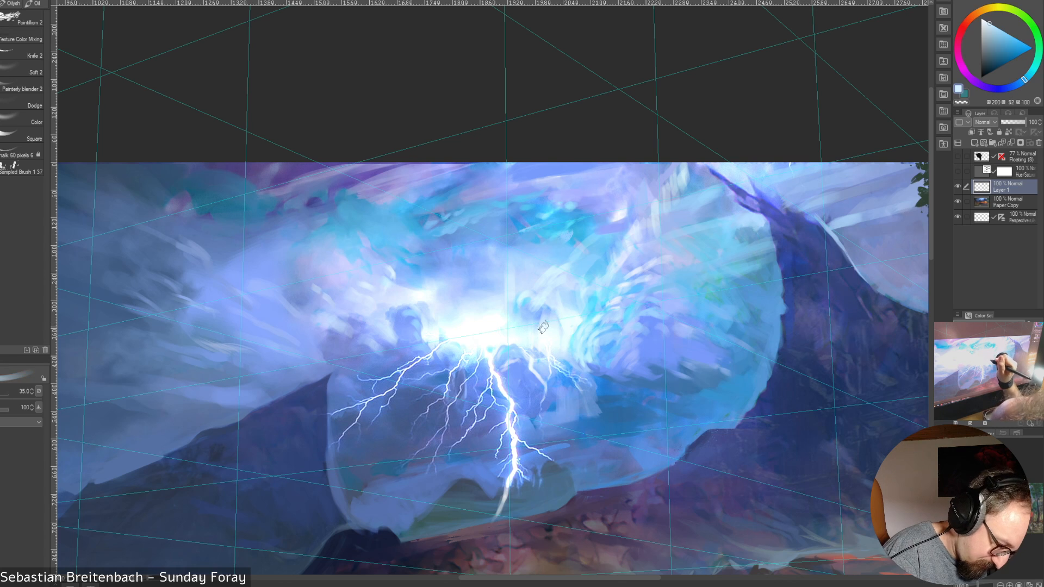
{"action": "key", "text": "bracketleft"}
{"action": "key", "text": "bracketleft"}
{"action": "key", "text": "bracketleft"}
{"action": "key", "text": "bracketleft"}
{"action": "key", "text": "bracketleft"}
{"action": "key", "text": "bracketleft"}
{"action": "key", "text": "bracketleft"}
{"action": "key", "text": "bracketleft"}
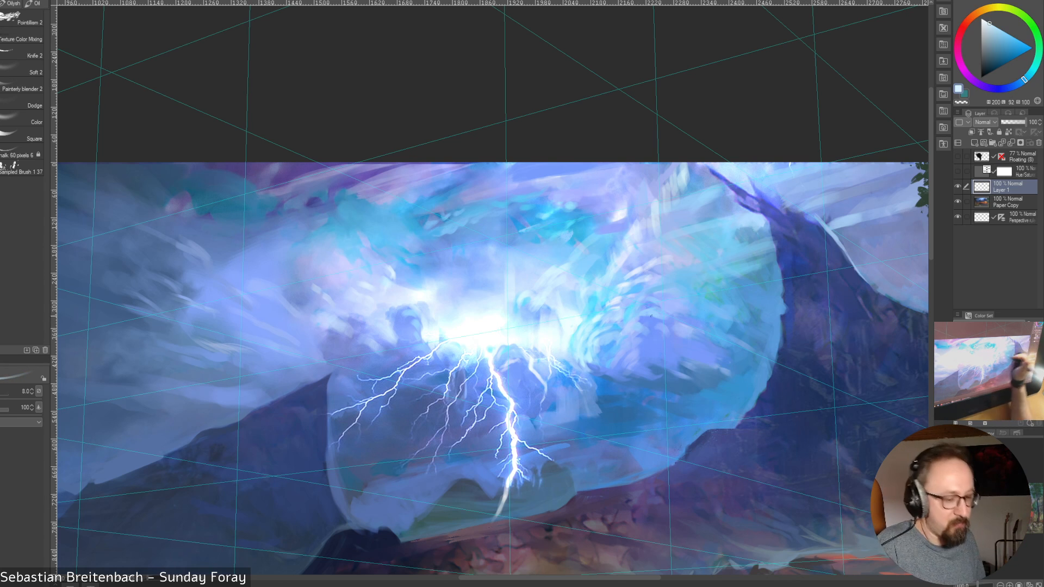
{"action": "left_click", "coordinate": [639, 226], "text": "alt"}
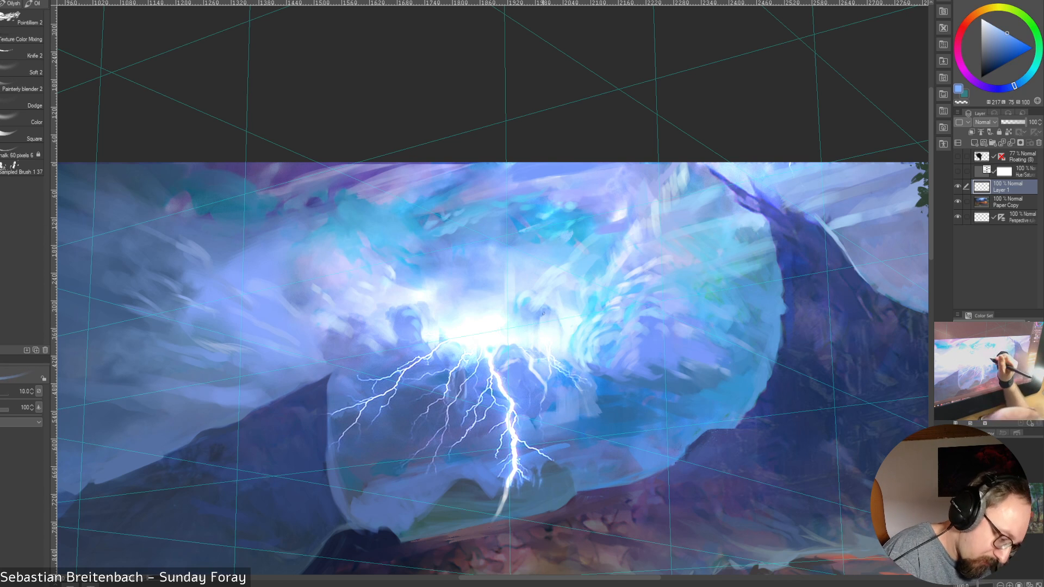
{"action": "key", "text": "bracketright"}
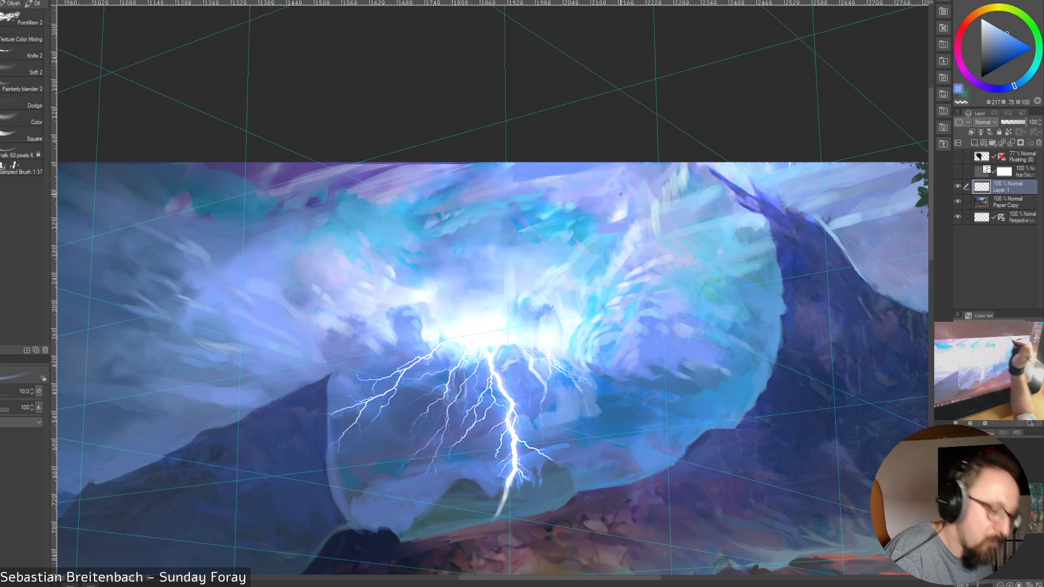
{"action": "key", "text": "bracketright"}
{"action": "key", "text": "bracketright"}
{"action": "key", "text": "bracketright"}
{"action": "key", "text": "bracketright"}
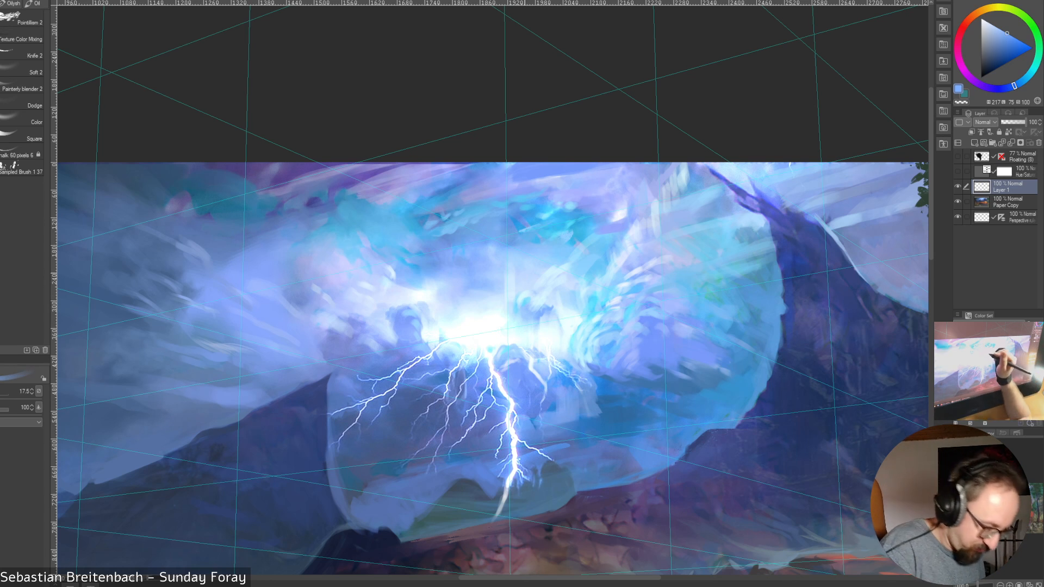
Blend away the pale vertical streak above the lightning glow with sampled pale blues at brush size 17.5, reducing the brush to 10
{"action": "left_click", "coordinate": [516, 274], "text": "alt"}
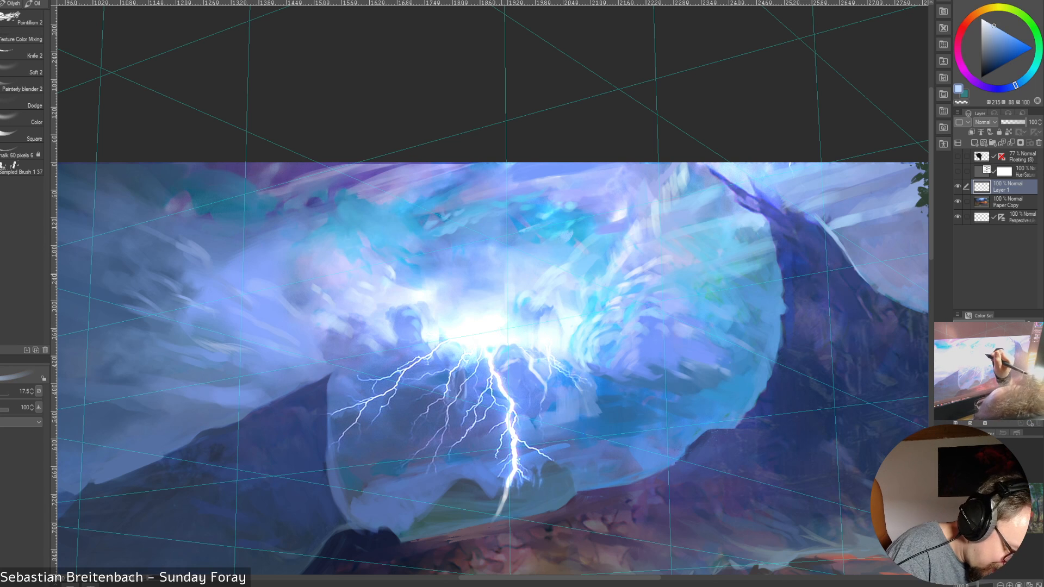
{"action": "left_click", "coordinate": [507, 271], "text": "alt"}
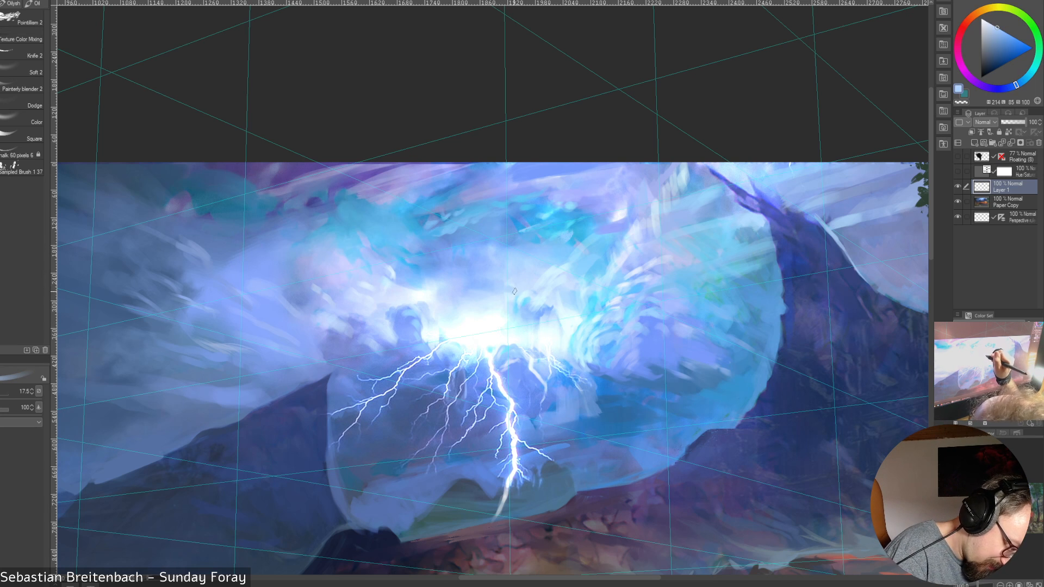
{"action": "left_click", "coordinate": [509, 279], "text": "alt"}
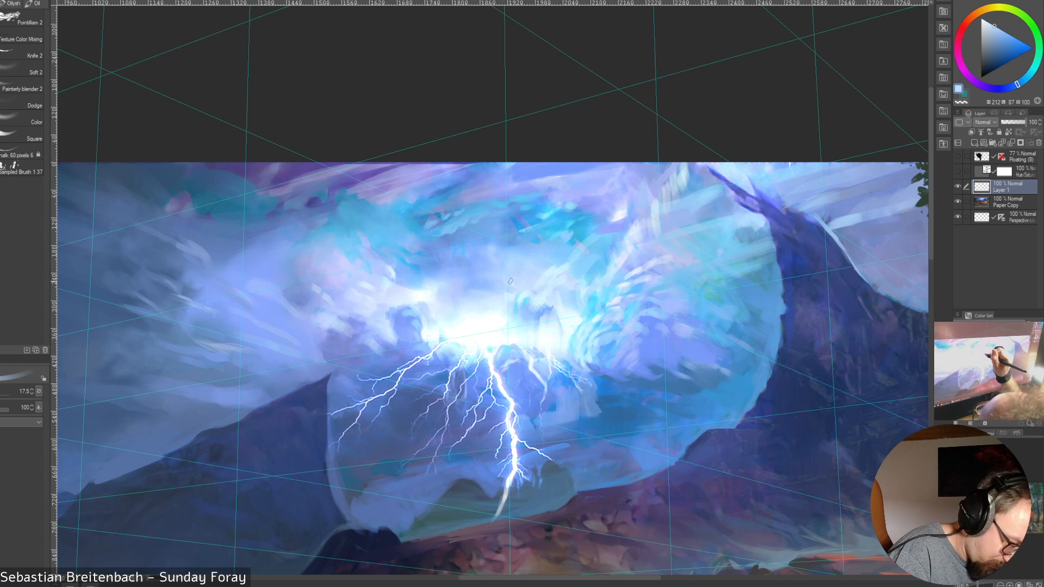
{"action": "left_click", "coordinate": [510, 295], "text": "alt"}
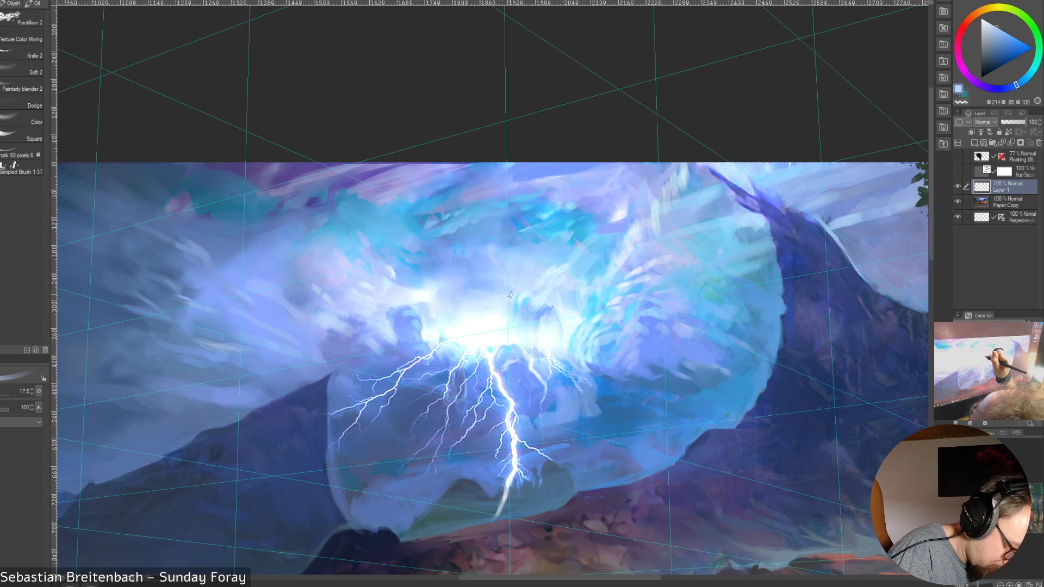
{"action": "left_click", "coordinate": [503, 300], "text": "alt"}
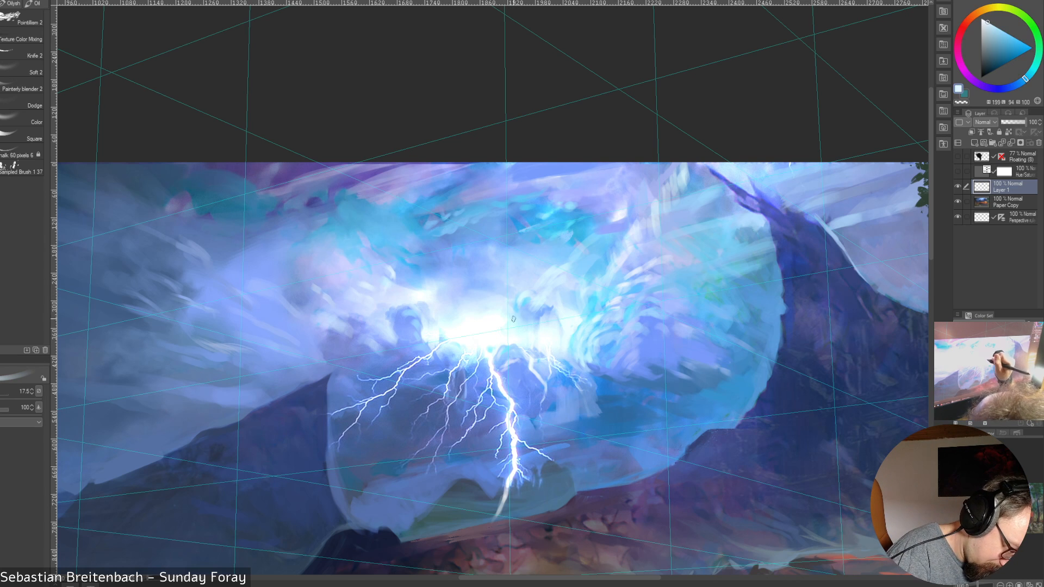
{"action": "left_click", "coordinate": [513, 318], "text": "alt"}
{"action": "key", "text": "bracketleft"}
{"action": "key", "text": "bracketleft"}
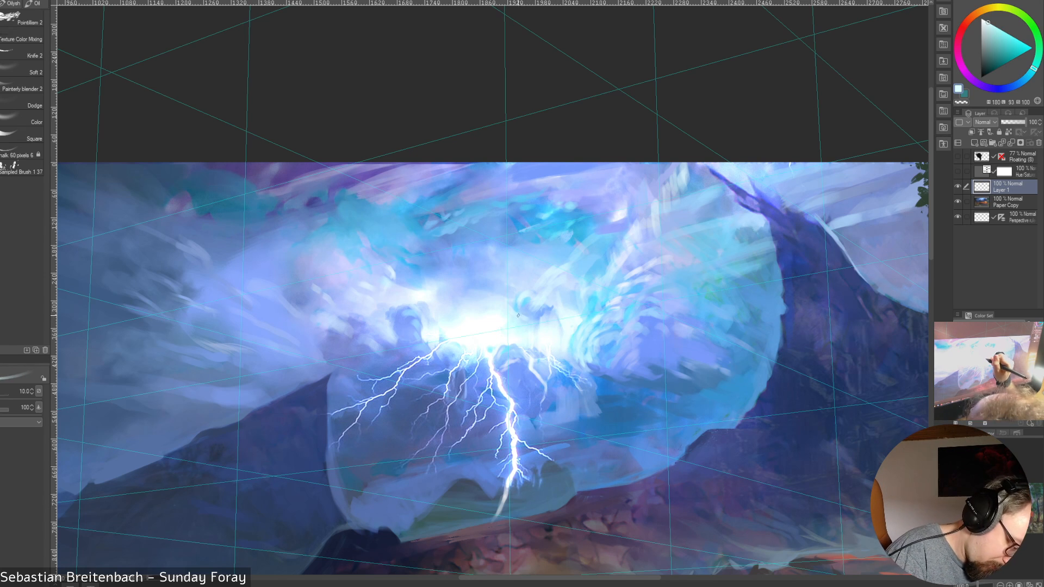
Touch up the bright core of the lightning glow with sampled pure white at brush sizes 20 and 15, reducing the brush to 9
{"action": "key", "text": "bracketleft"}
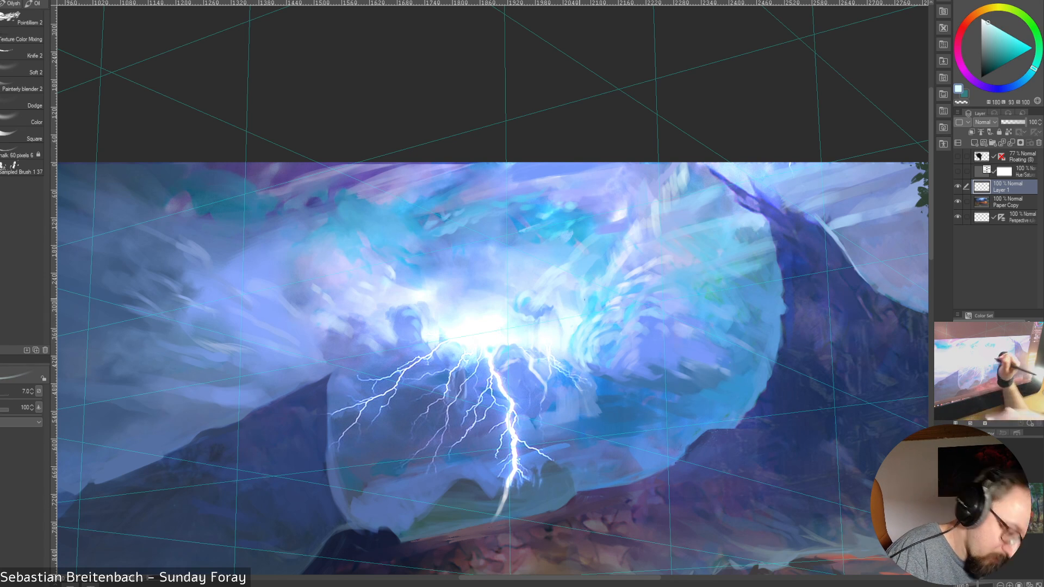
{"action": "key", "text": "bracketright"}
{"action": "key", "text": "bracketright"}
{"action": "key", "text": "bracketright"}
{"action": "key", "text": "bracketright"}
{"action": "key", "text": "bracketright"}
{"action": "key", "text": "bracketright"}
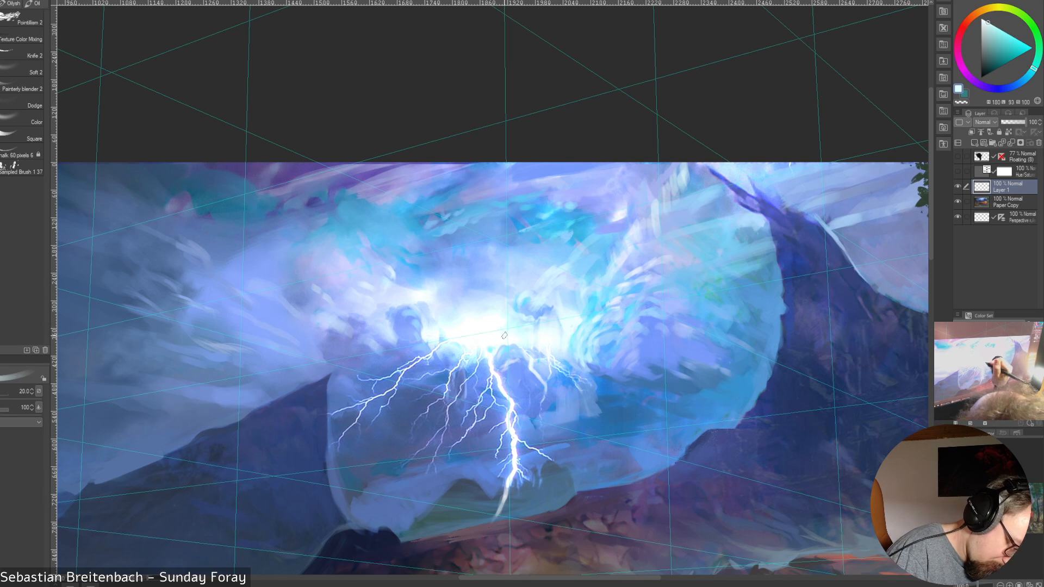
{"action": "left_click", "coordinate": [505, 336], "text": "alt"}
{"action": "key", "text": "bracketleft"}
{"action": "key", "text": "bracketleft"}
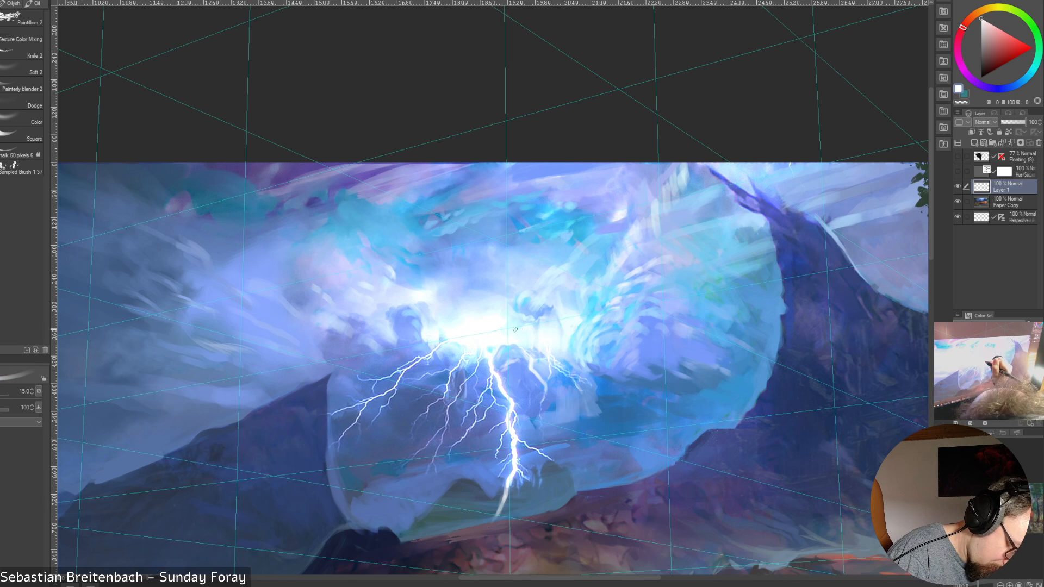
{"action": "key", "text": "bracketleft"}
{"action": "key", "text": "bracketleft"}
{"action": "key", "text": "bracketleft"}
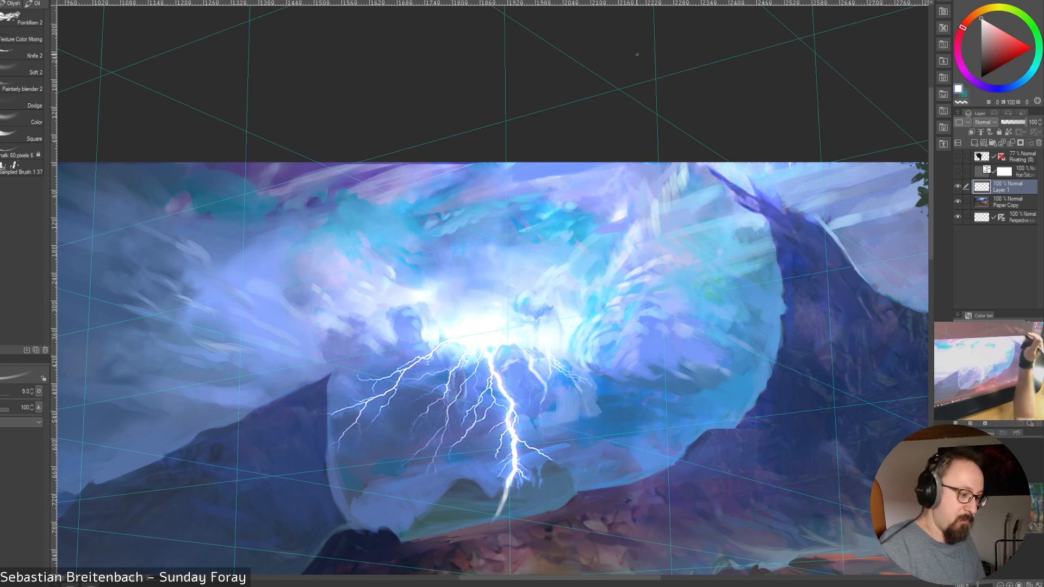
Dab a small white highlight on the glow's upper edge at brush size 12.5, enlarging the brush to 20 and reducing it to 9
{"action": "key", "text": "bracketright"}
{"action": "key", "text": "bracketright"}
{"action": "left_click_drag", "start_coordinate": [481, 295], "coordinate": [472, 298]}
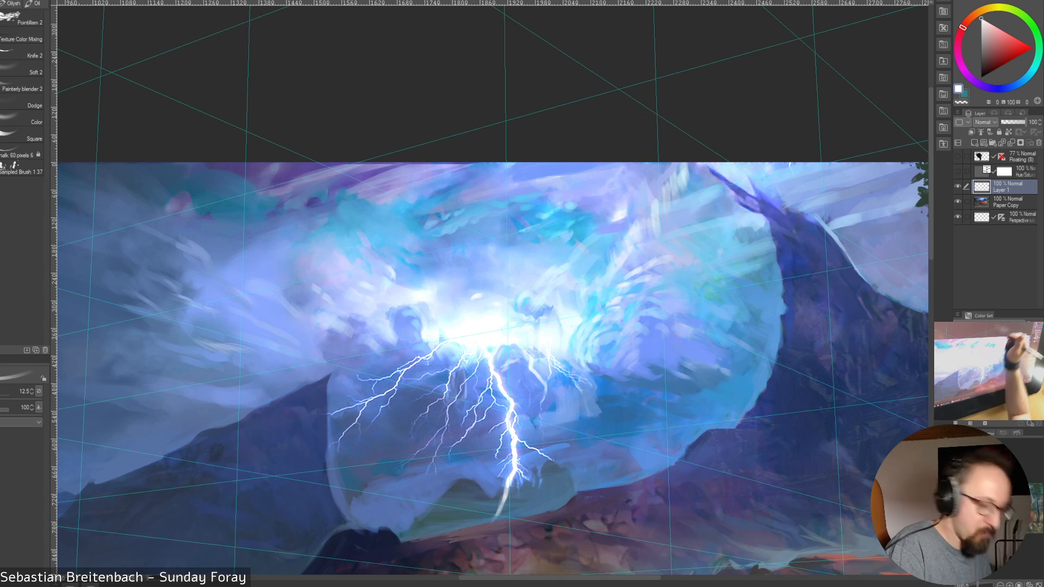
{"action": "key", "text": "bracketright"}
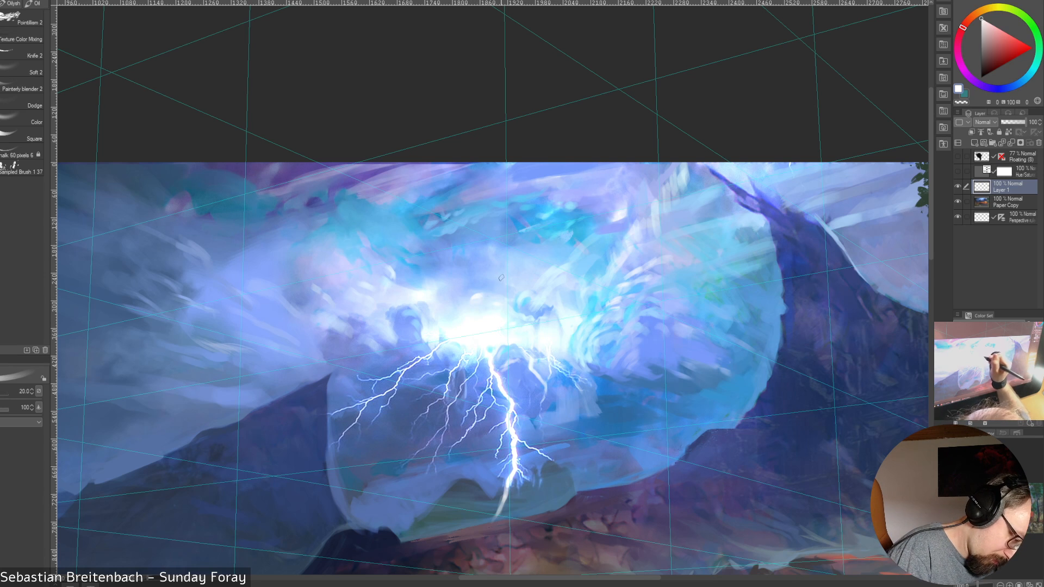
{"action": "key", "text": "bracketleft"}
{"action": "key", "text": "bracketleft"}
{"action": "key", "text": "bracketleft"}
{"action": "key", "text": "bracketleft"}
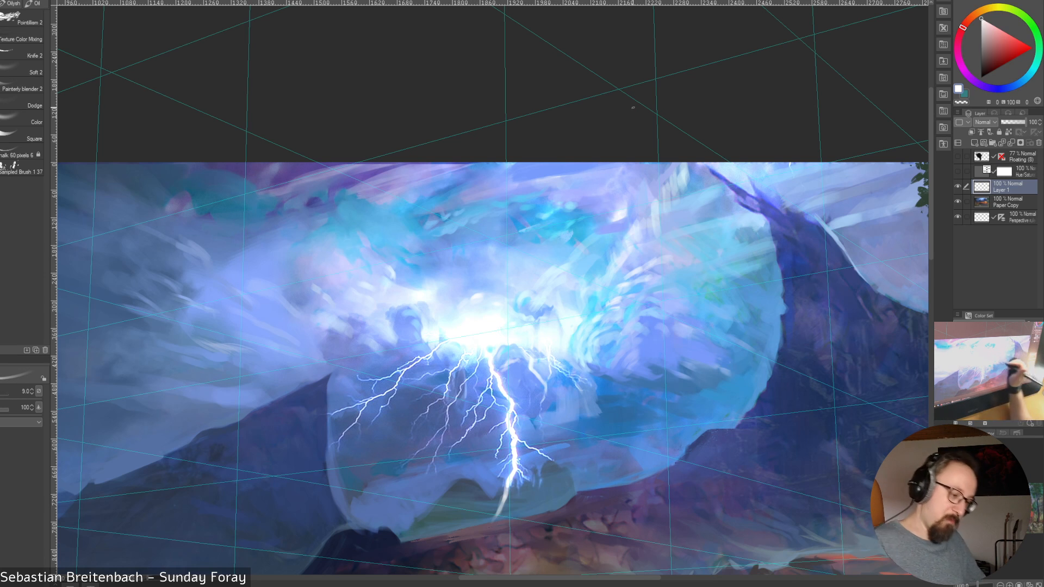
Blend the glow's lower-right edge with sampled light blues at brush size 12.5 and a near-white at size 9
{"action": "key", "text": "bracketright"}
{"action": "key", "text": "bracketright"}
{"action": "left_click", "coordinate": [578, 346], "text": "alt"}
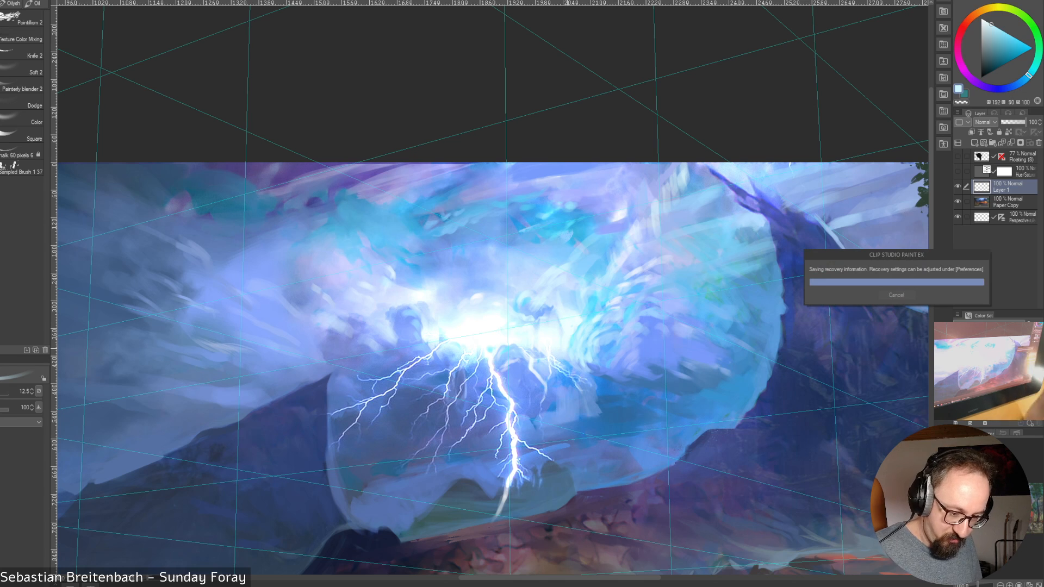
{"action": "left_click", "coordinate": [567, 348], "text": "alt"}
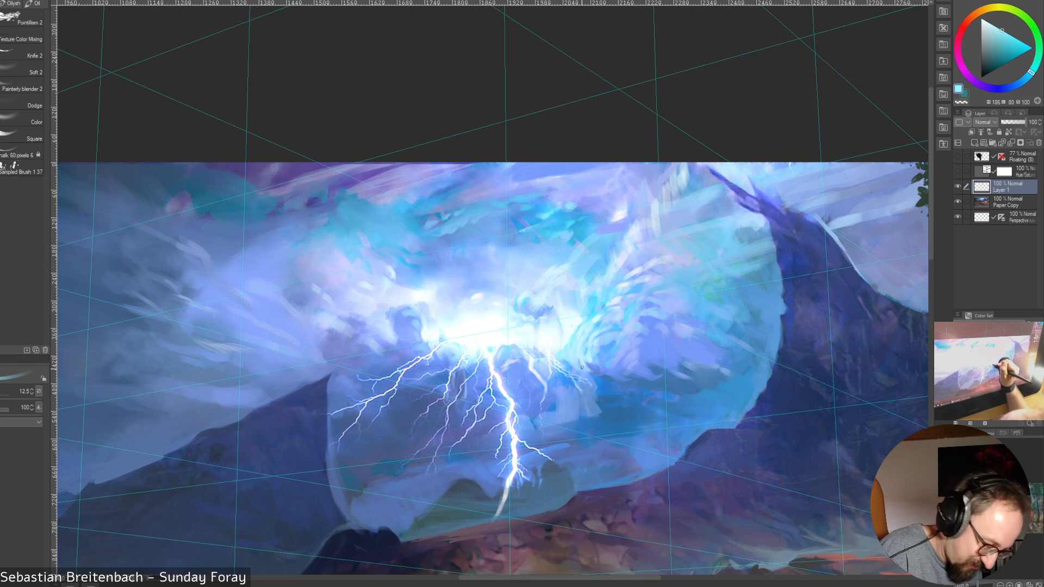
{"action": "left_click", "coordinate": [577, 366], "text": "alt"}
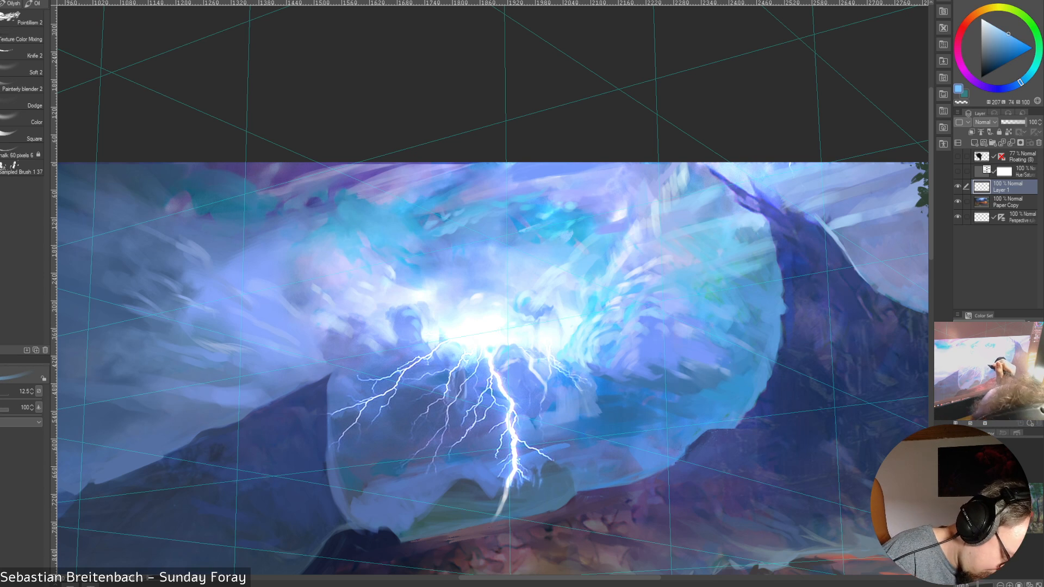
{"action": "left_click", "coordinate": [549, 352], "text": "alt"}
{"action": "key", "text": "bracketleft"}
{"action": "key", "text": "bracketleft"}
{"action": "left_click_drag", "start_coordinate": [550, 360], "coordinate": [557, 369]}
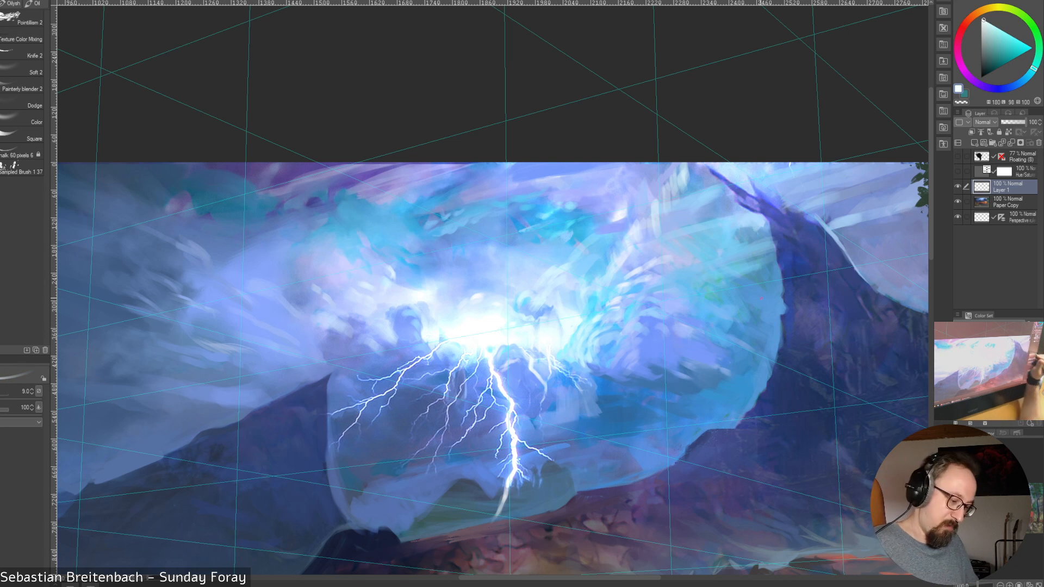
Soften the clouds just right of the glow with sampled light blue and near-white, varying the brush between sizes 10 and 17.5
{"action": "key", "text": "ctrl+0"}
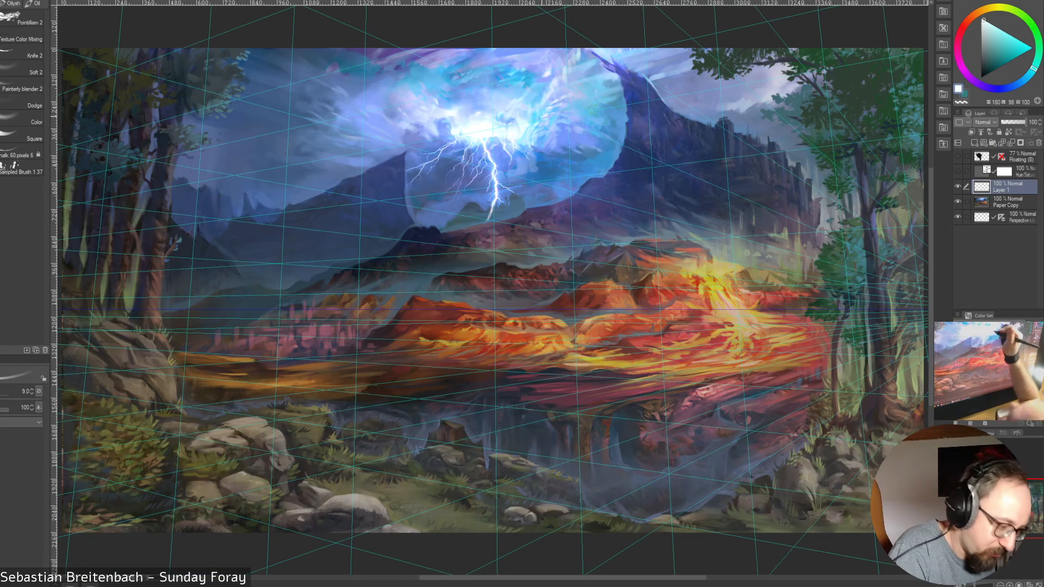
{"action": "left_click", "coordinate": [538, 117], "text": "alt"}
{"action": "key", "text": "]"}
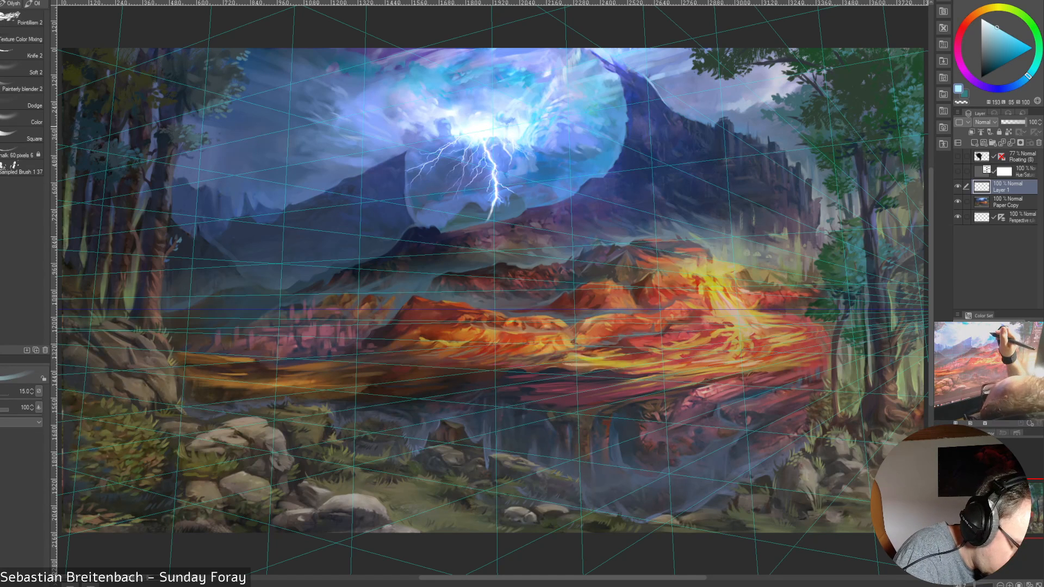
{"action": "left_click", "coordinate": [520, 133], "text": "alt"}
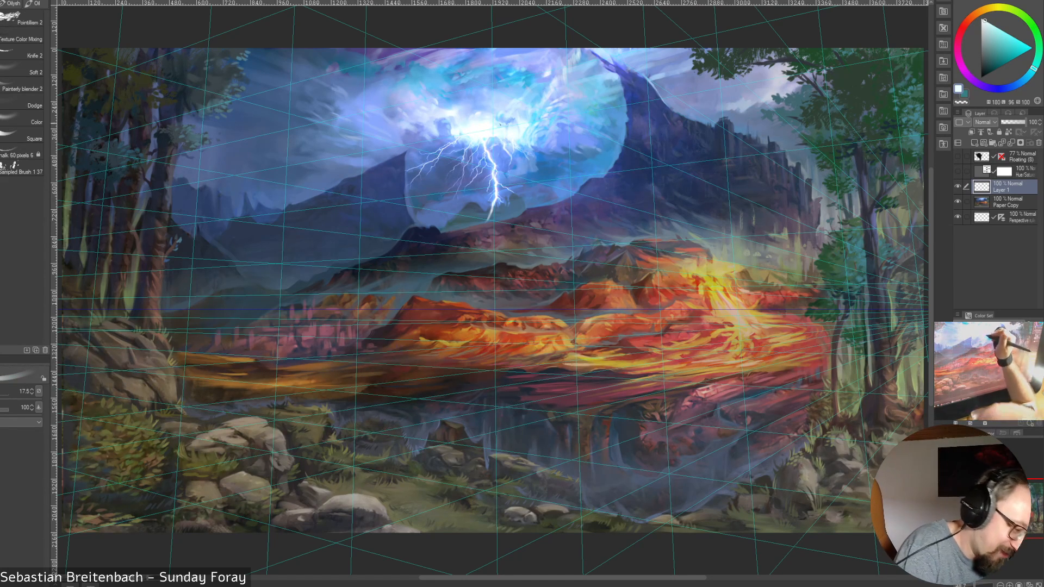
{"action": "key", "text": "["}
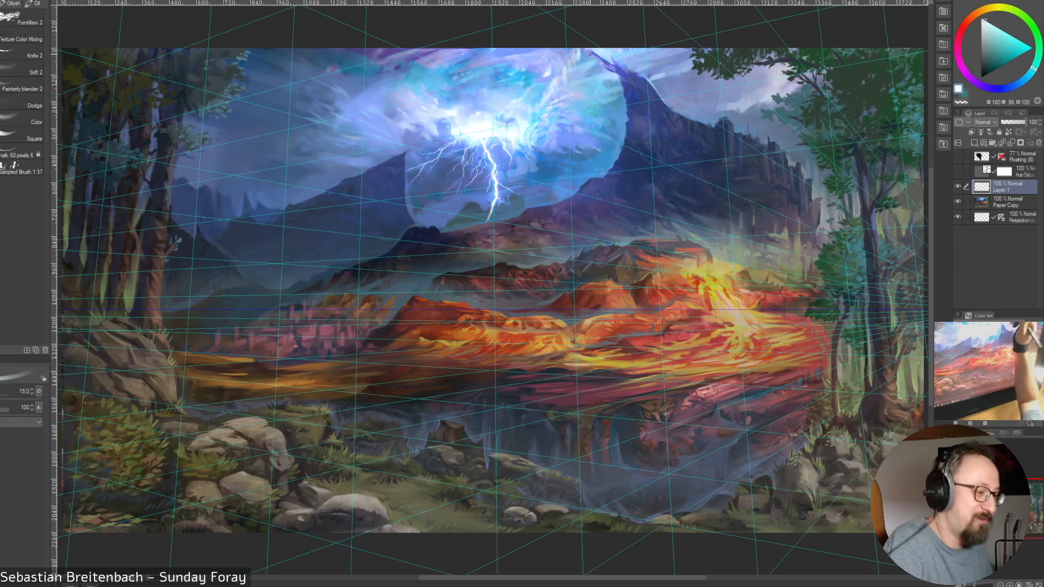
{"action": "key", "text": "bracketleft"}
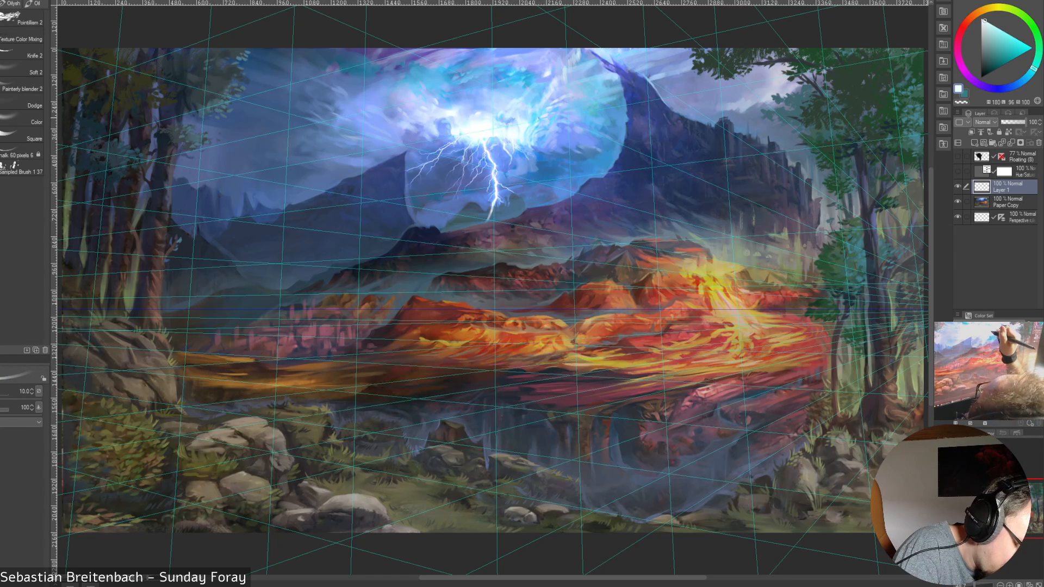
{"action": "key", "text": "bracketright"}
{"action": "key", "text": "bracketright"}
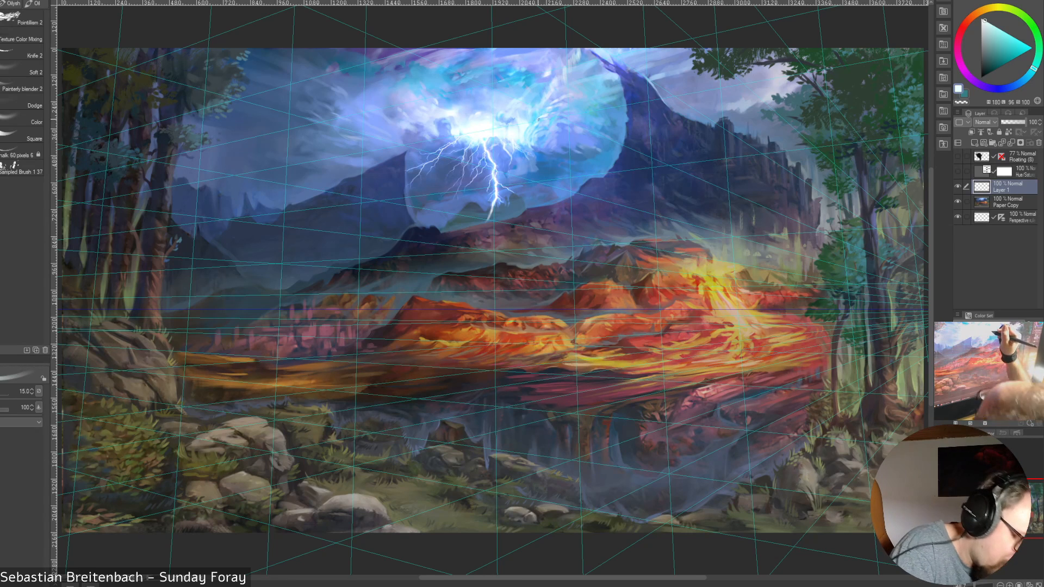
Work sampled pale blues into the cloud edge right of the glow at brush size 15
{"action": "left_click", "coordinate": [539, 120], "text": "alt"}
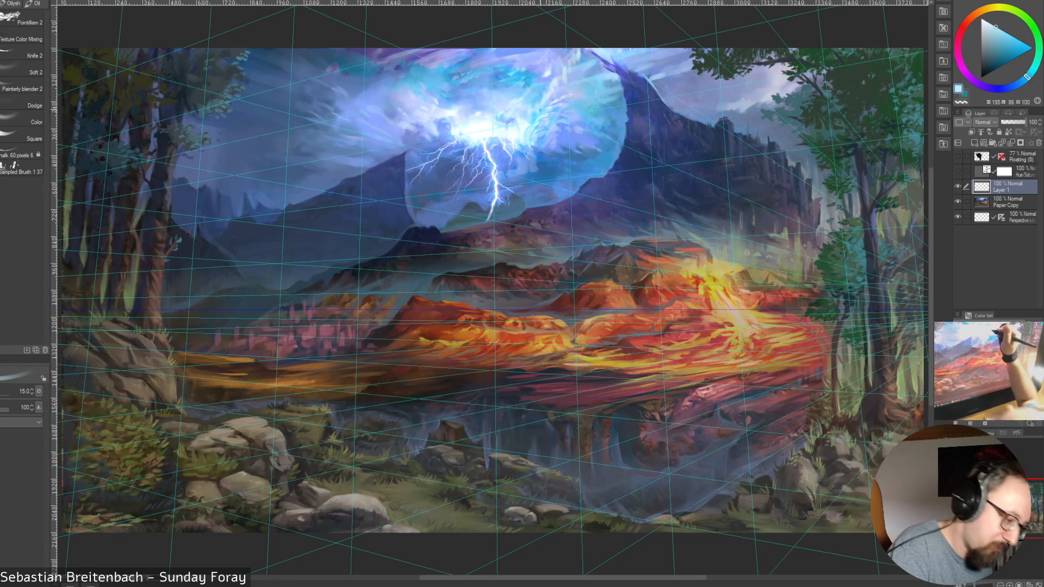
{"action": "left_click", "coordinate": [548, 117], "text": "alt"}
{"action": "left_click", "coordinate": [523, 126], "text": "alt"}
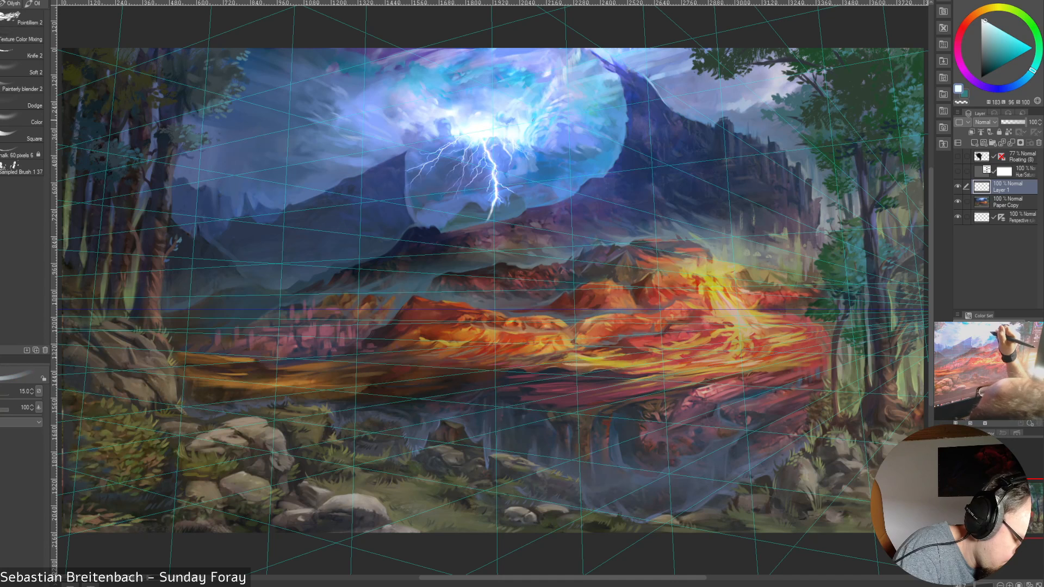
{"action": "left_click", "coordinate": [524, 140], "text": "alt"}
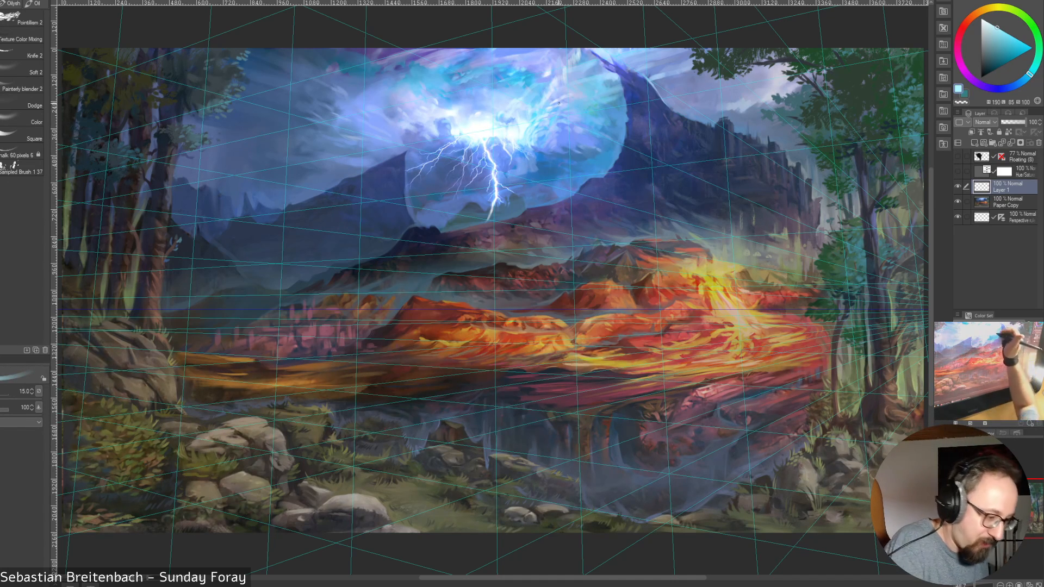
{"action": "left_click", "coordinate": [526, 130], "text": "alt"}
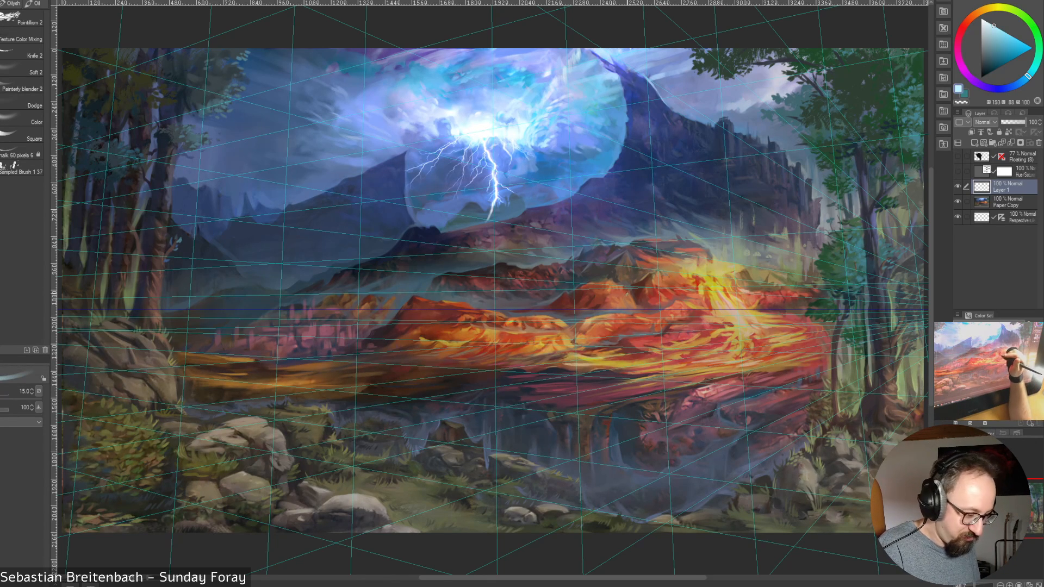
Blend sampled mid-blue and bright cyan-blue tones into the clouds right of the glow at brush size 15
{"action": "left_click", "coordinate": [557, 134], "text": "alt"}
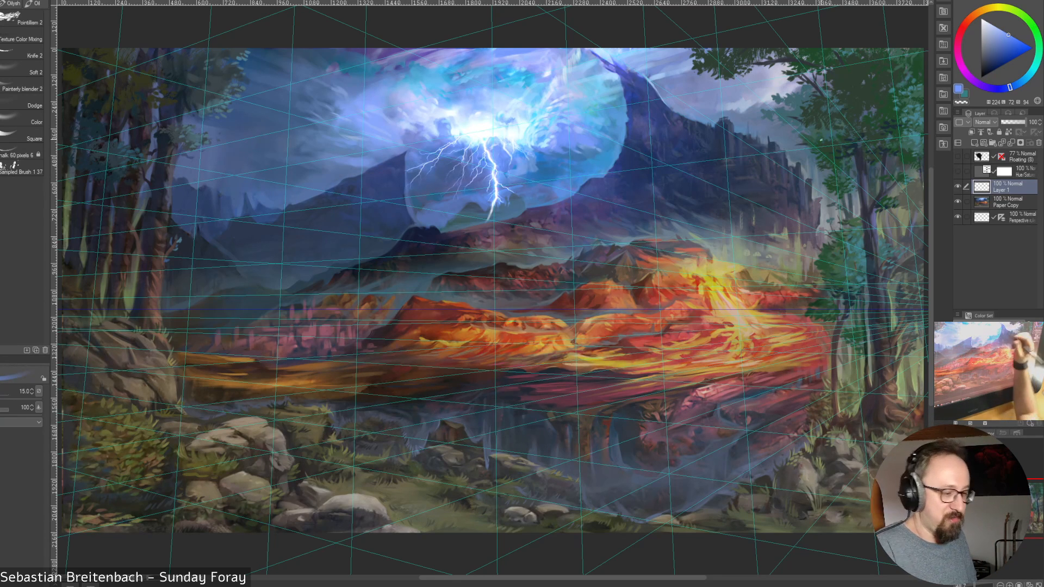
{"action": "left_click", "coordinate": [555, 141], "text": "alt"}
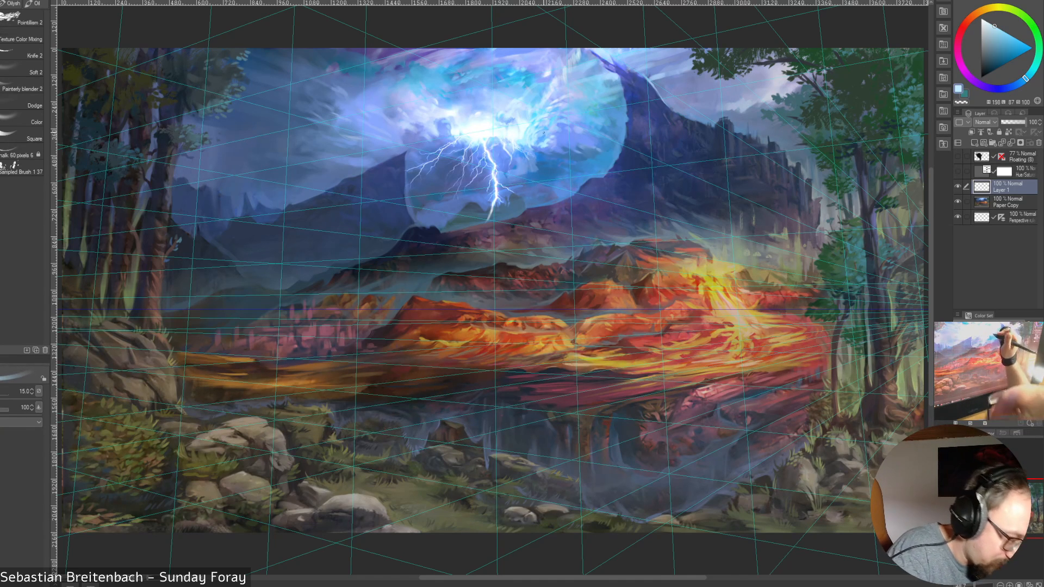
{"action": "left_click", "coordinate": [527, 126], "text": "alt"}
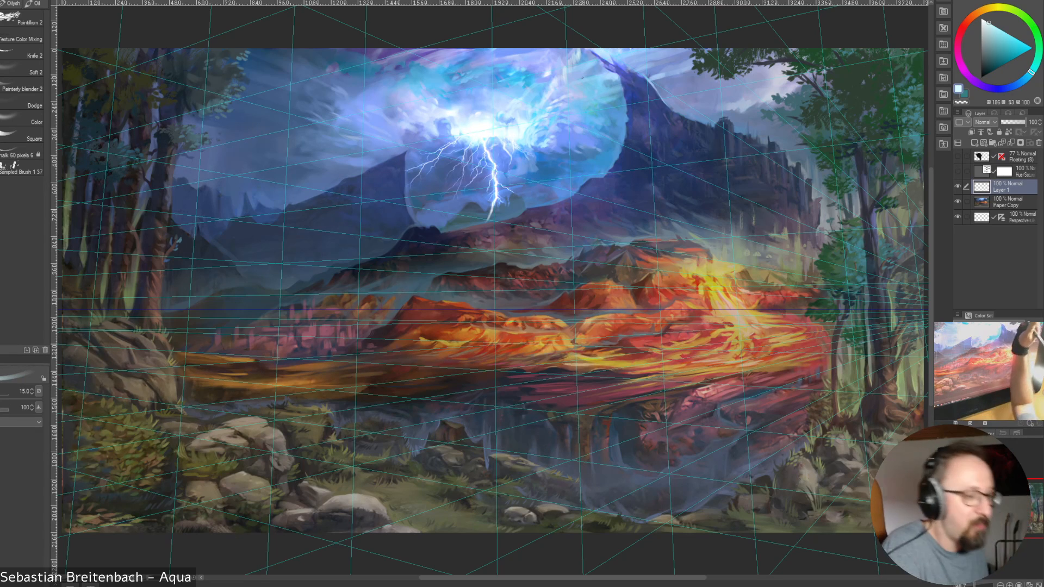
{"action": "left_click", "coordinate": [534, 129], "text": "alt"}
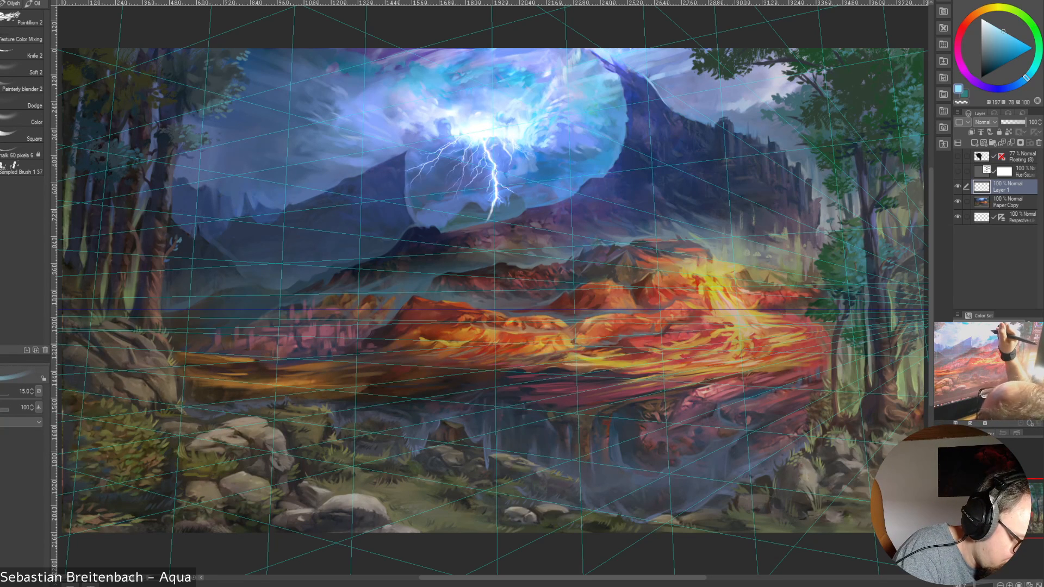
{"action": "left_click", "coordinate": [535, 131], "text": "alt"}
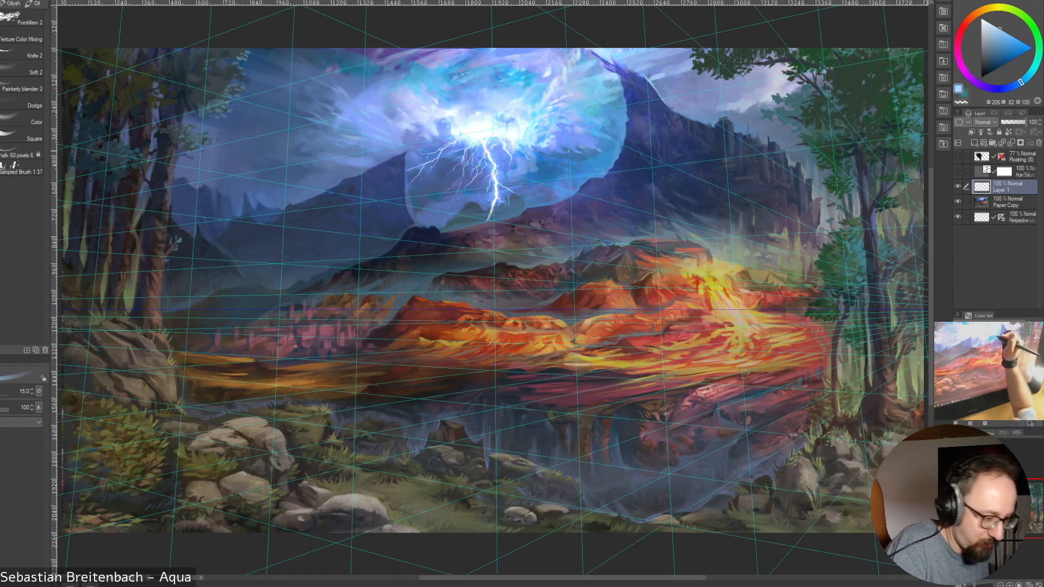
Paint sampled darker slate blues into the sky beside and below the glow, near the main lightning bolt, at brush size 15
{"action": "left_click", "coordinate": [593, 139], "text": "alt"}
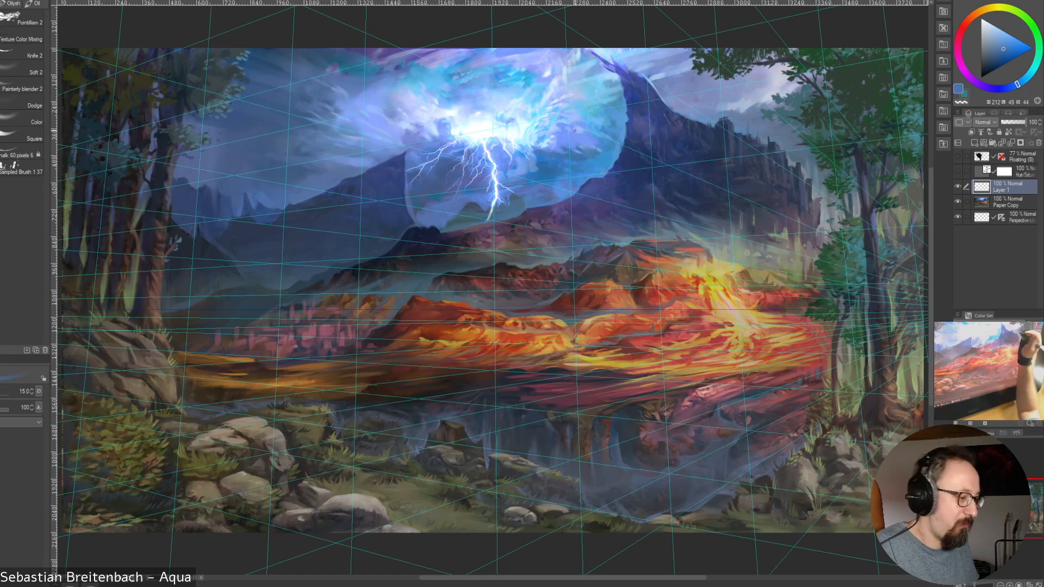
{"action": "left_click", "coordinate": [532, 161], "text": "alt"}
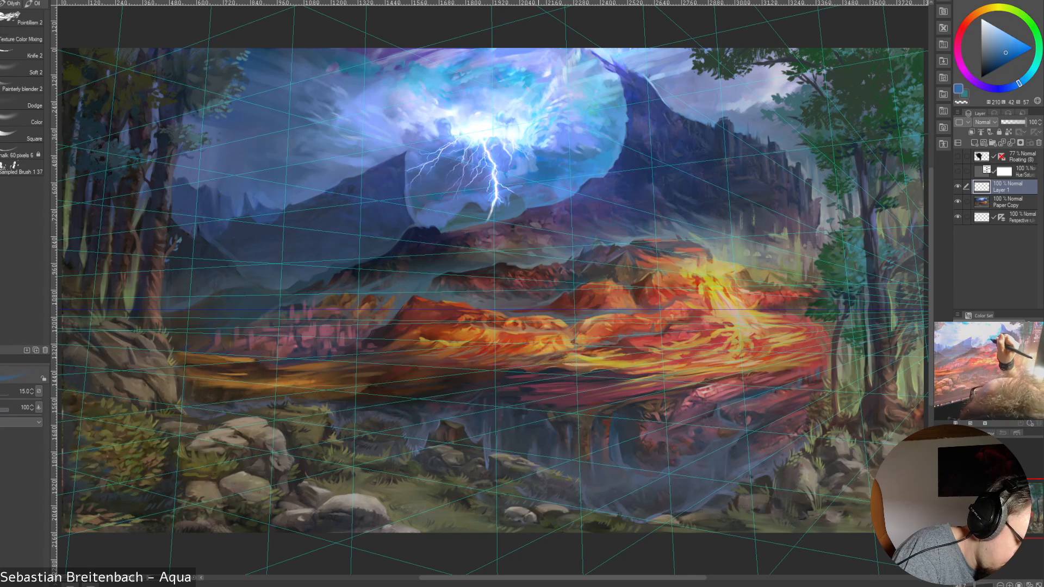
{"action": "left_click", "coordinate": [511, 187], "text": "alt"}
{"action": "left_click", "coordinate": [506, 185], "text": "alt"}
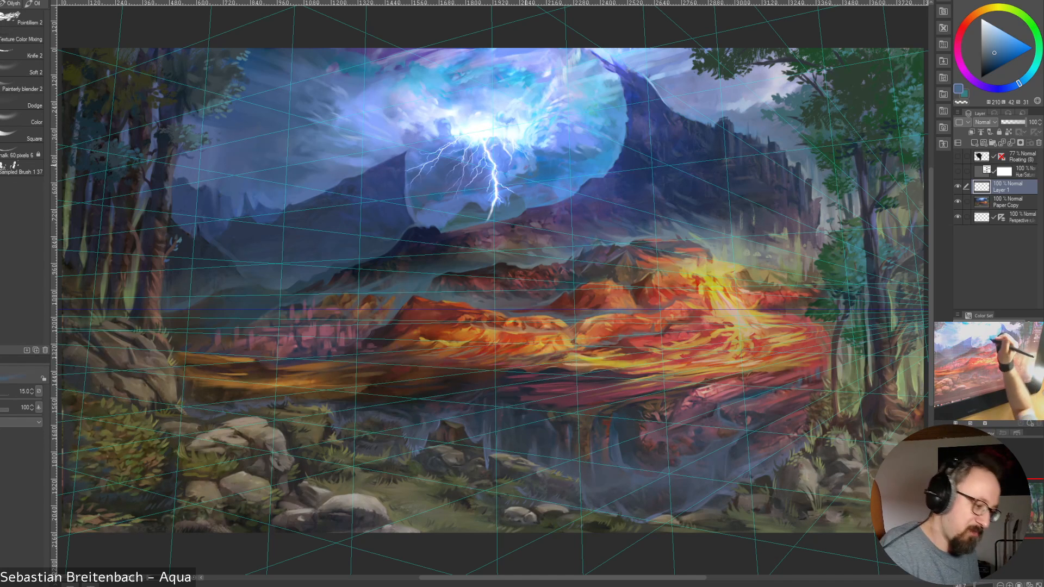
{"action": "left_click", "coordinate": [526, 166], "text": "alt"}
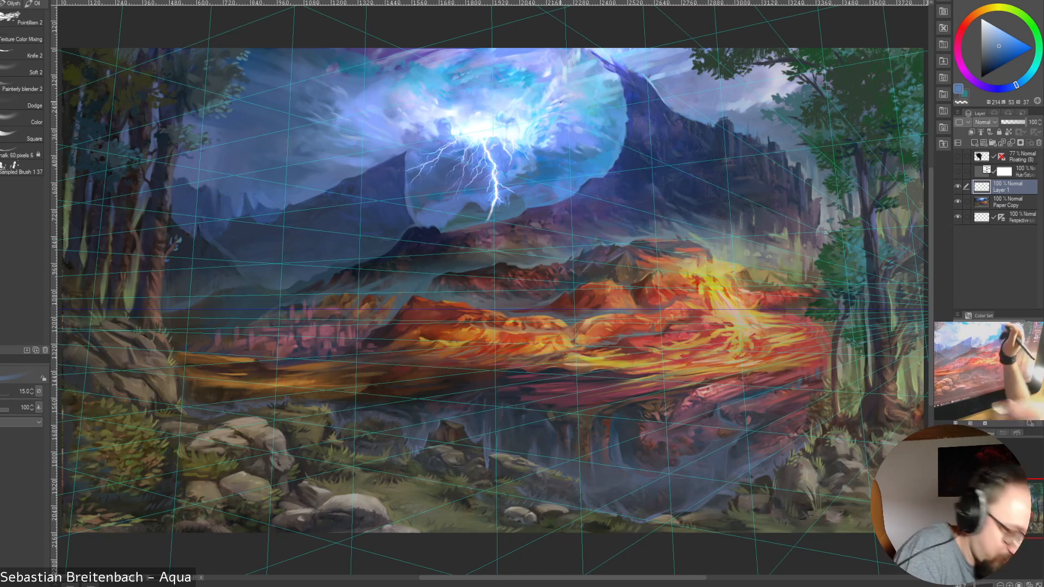
Enlarge the brush to size 20 and blend sampled mid-blues and bright cyan into the clouds just right of the lightning bolt's upper part
{"action": "key", "text": "bracketright"}
{"action": "key", "text": "bracketright"}
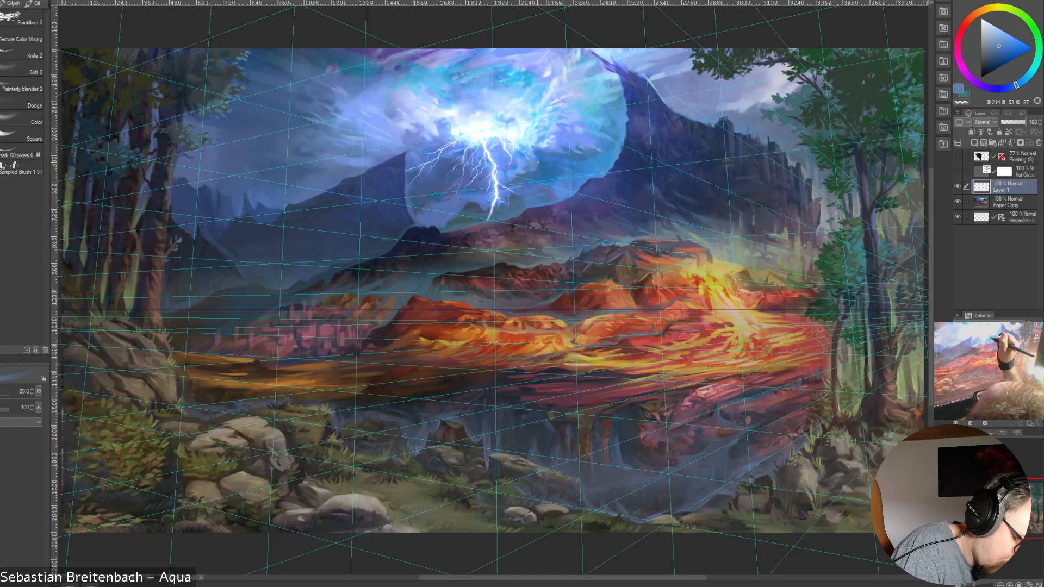
{"action": "left_click", "coordinate": [533, 159], "text": "alt"}
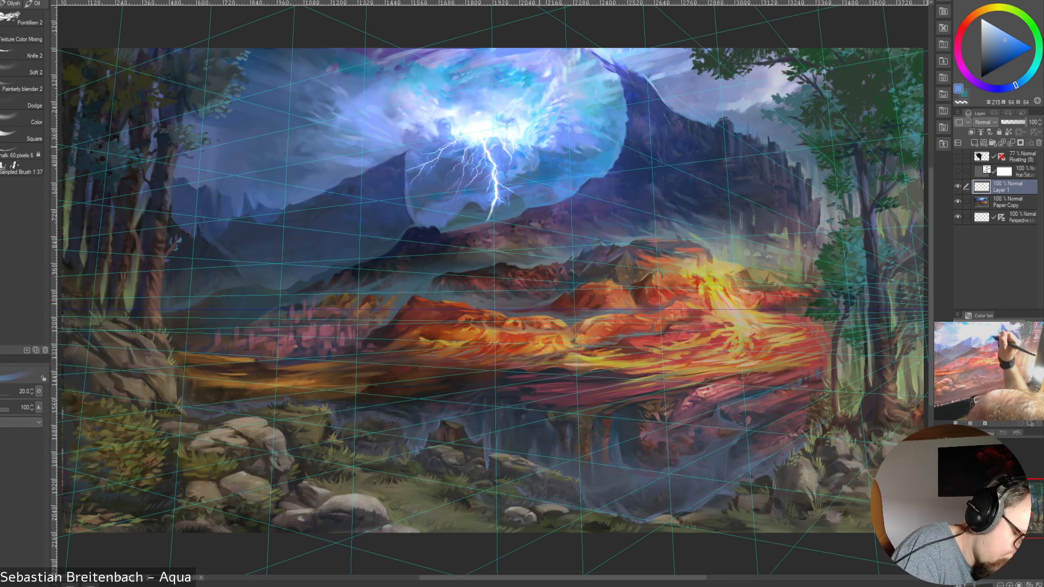
{"action": "left_click", "coordinate": [526, 158], "text": "alt"}
{"action": "left_click", "coordinate": [527, 161], "text": "alt"}
{"action": "left_click", "coordinate": [528, 162], "text": "alt"}
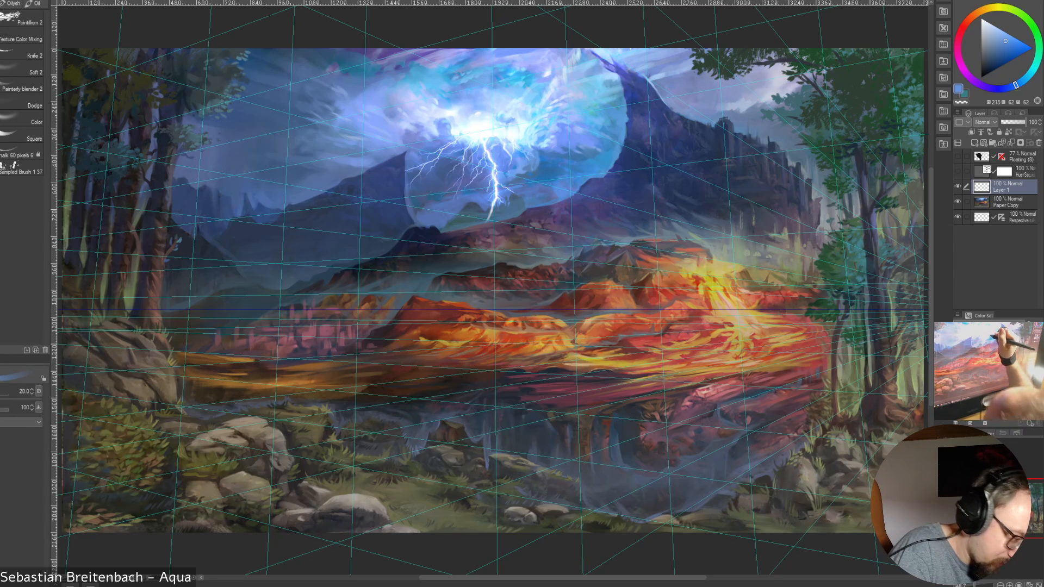
{"action": "left_click", "coordinate": [532, 155], "text": "alt"}
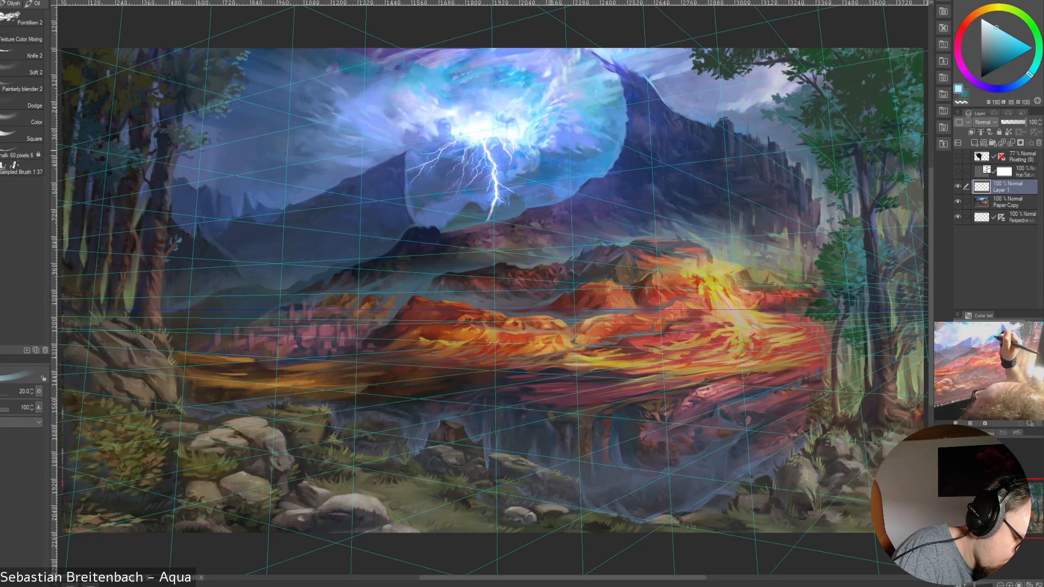
{"action": "left_click", "coordinate": [537, 149], "text": "alt"}
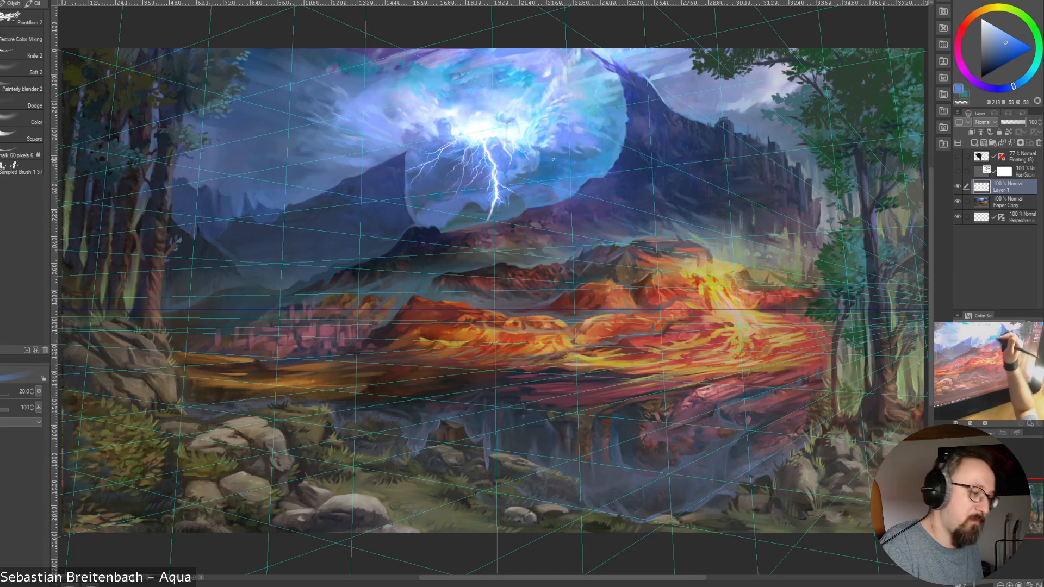
Paint sampled blue and slate-blue tones into the darker sky between the lightning bolt and the glow's right edge at brush size 20
{"action": "left_click", "coordinate": [562, 148], "text": "alt"}
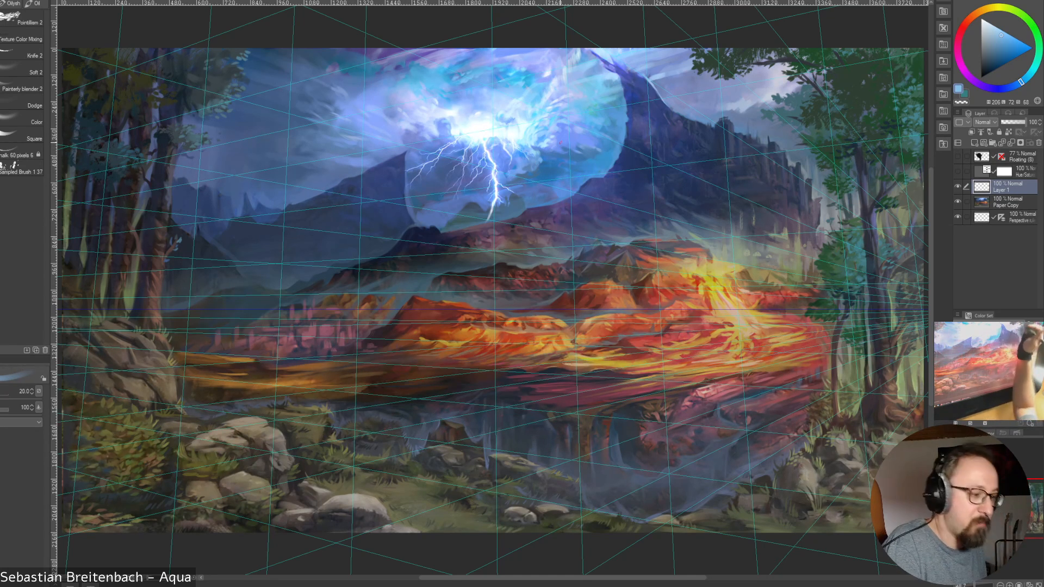
{"action": "left_click", "coordinate": [554, 165], "text": "alt"}
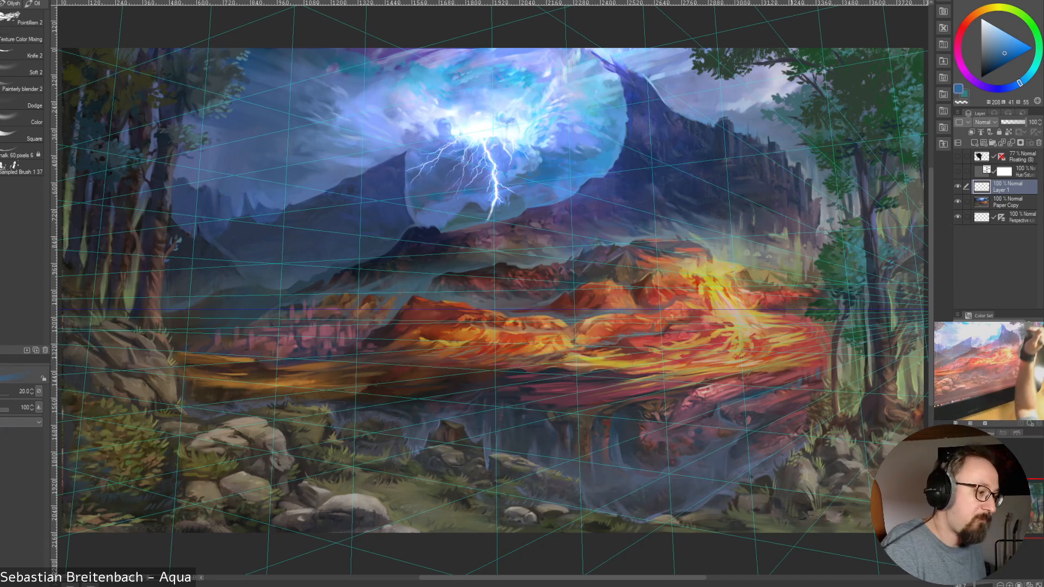
{"action": "left_click", "coordinate": [527, 175], "text": "alt"}
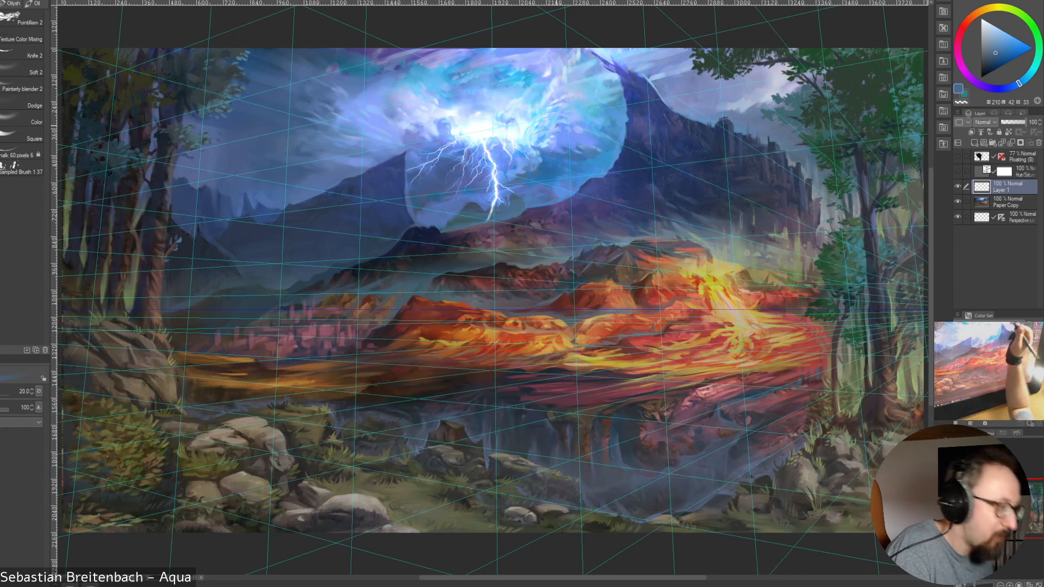
{"action": "left_click", "coordinate": [593, 150], "text": "alt"}
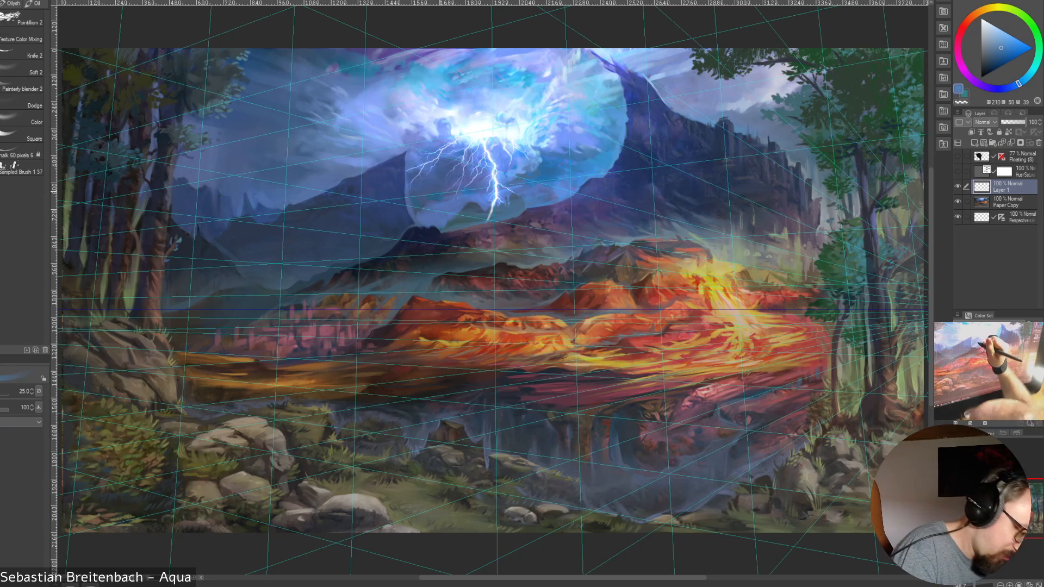
Work sampled dark slate blues into the glow's lower left edge by the distant mountain and beside the bolt's tip, using brush sizes 25 and 20
{"action": "left_click", "coordinate": [417, 206], "text": "alt"}
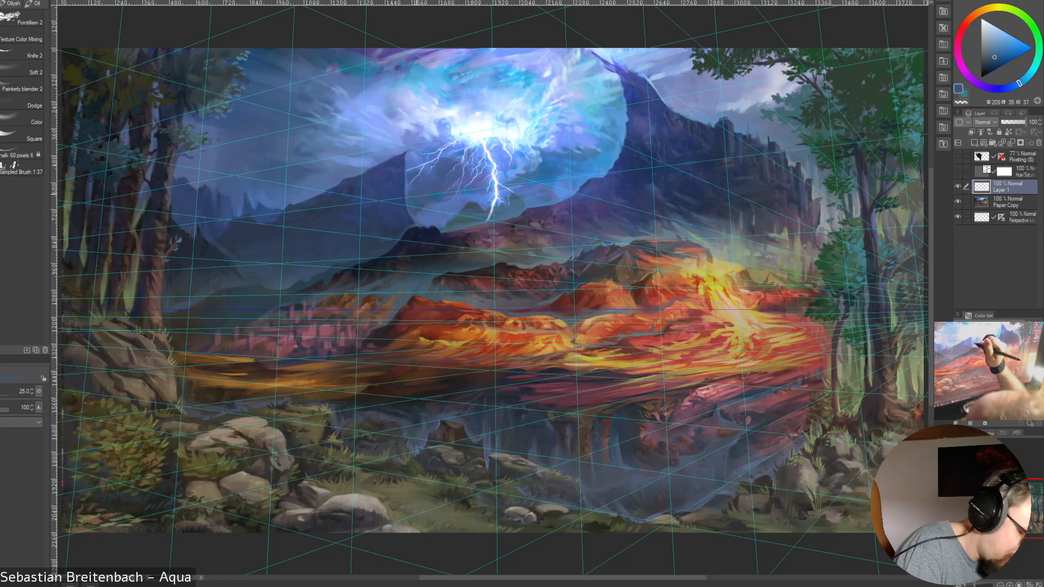
{"action": "left_click", "coordinate": [407, 182], "text": "alt"}
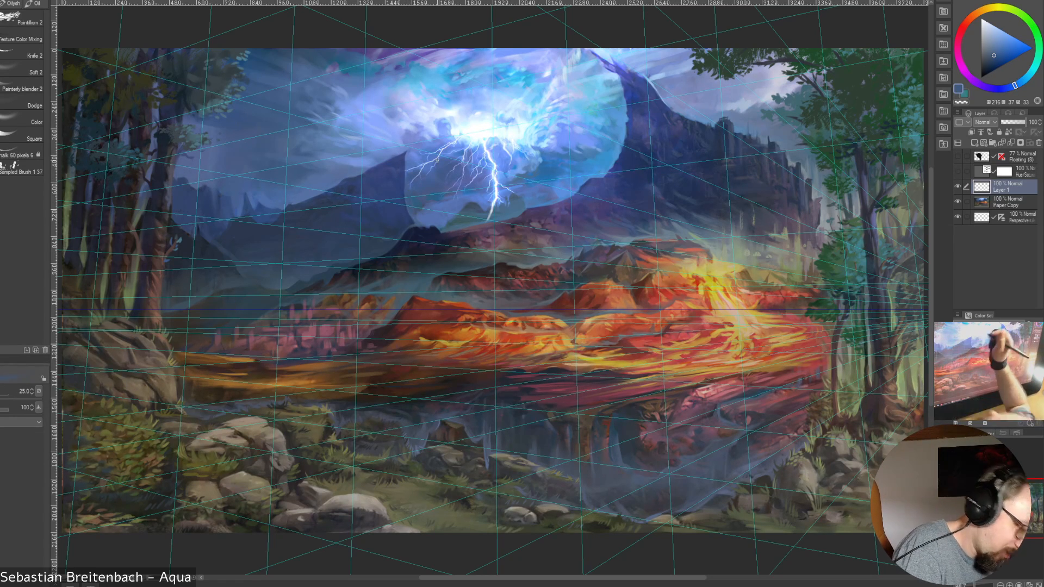
{"action": "left_click", "coordinate": [412, 197], "text": "alt"}
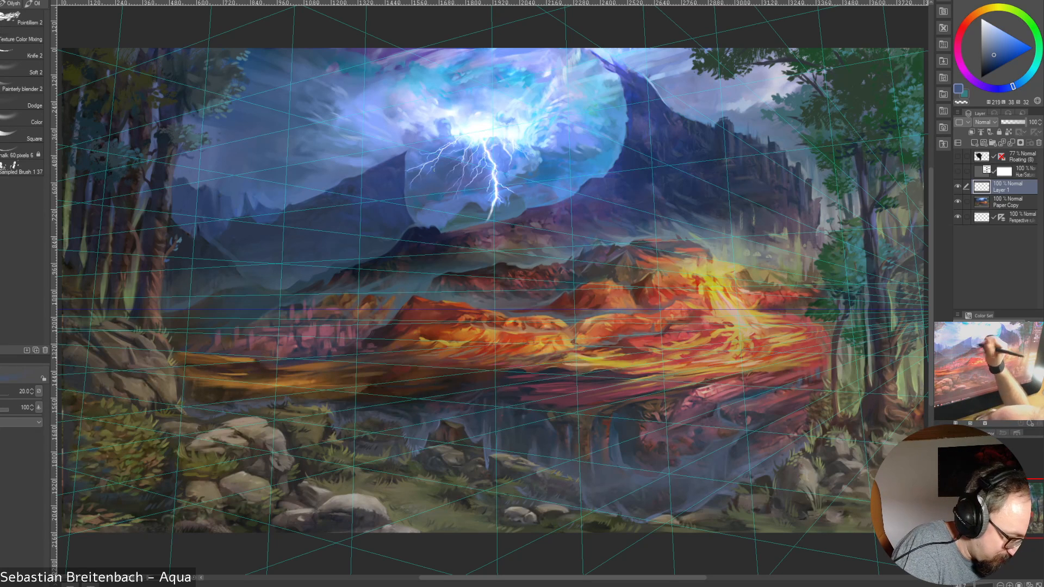
{"action": "left_click", "coordinate": [526, 201], "text": "alt"}
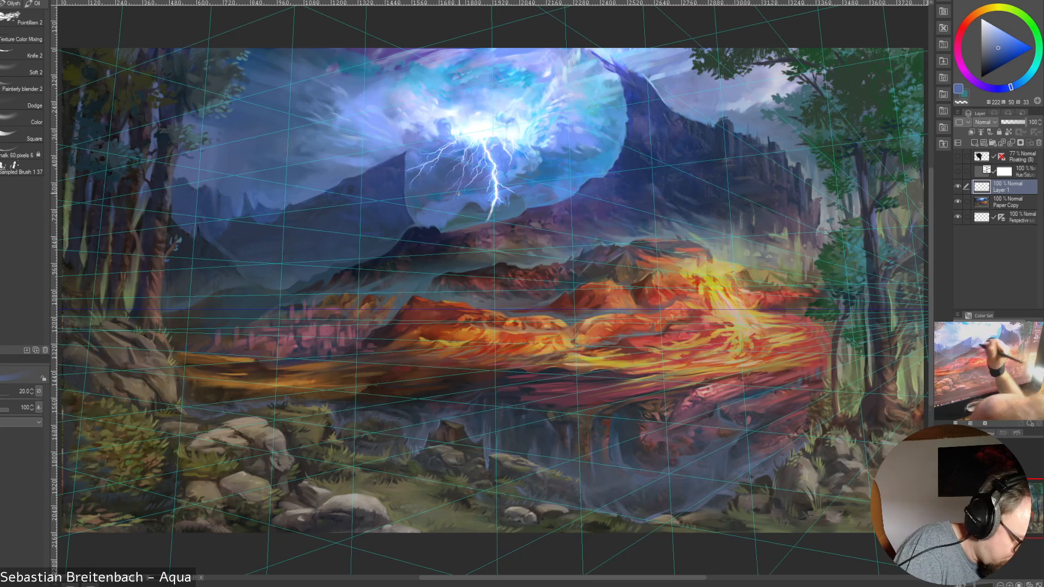
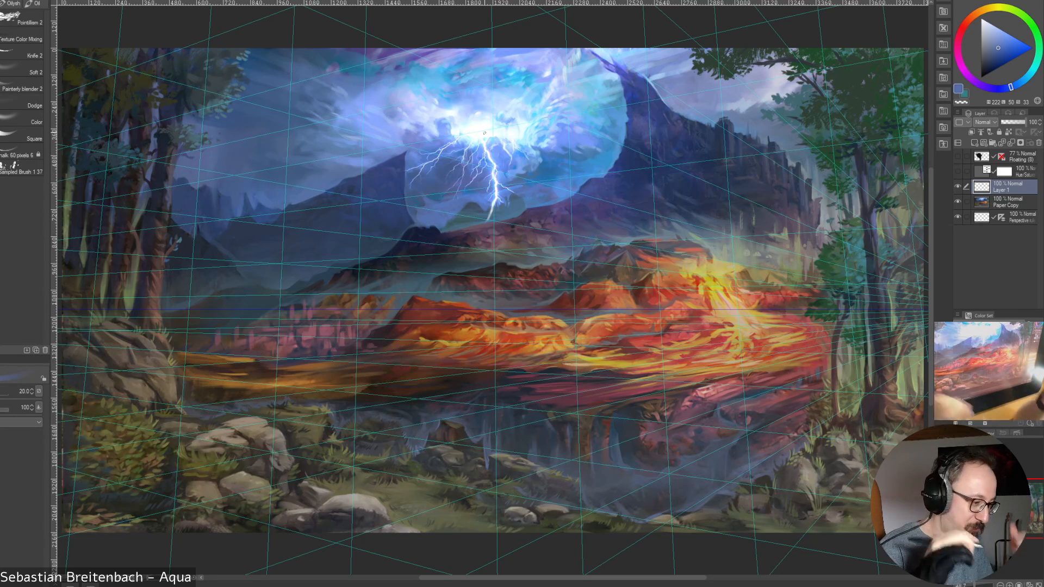
Paint cloud strokes around the bright core above the lightning on Layer 1, using blues and near-white sampled from the glow at brush size 20
{"action": "left_click", "coordinate": [484, 132], "text": "alt"}
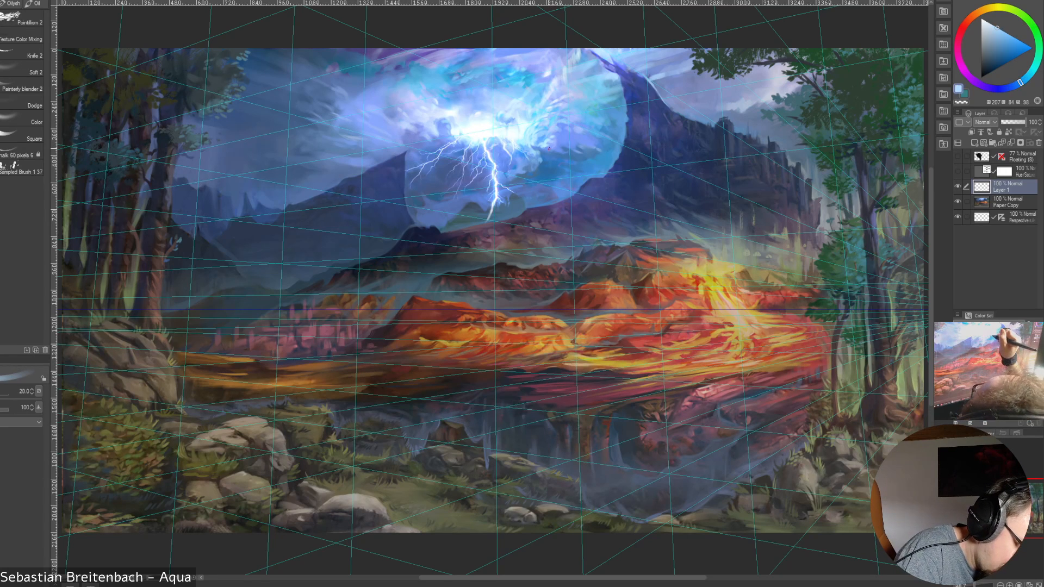
{"action": "left_click", "coordinate": [544, 150], "text": "alt"}
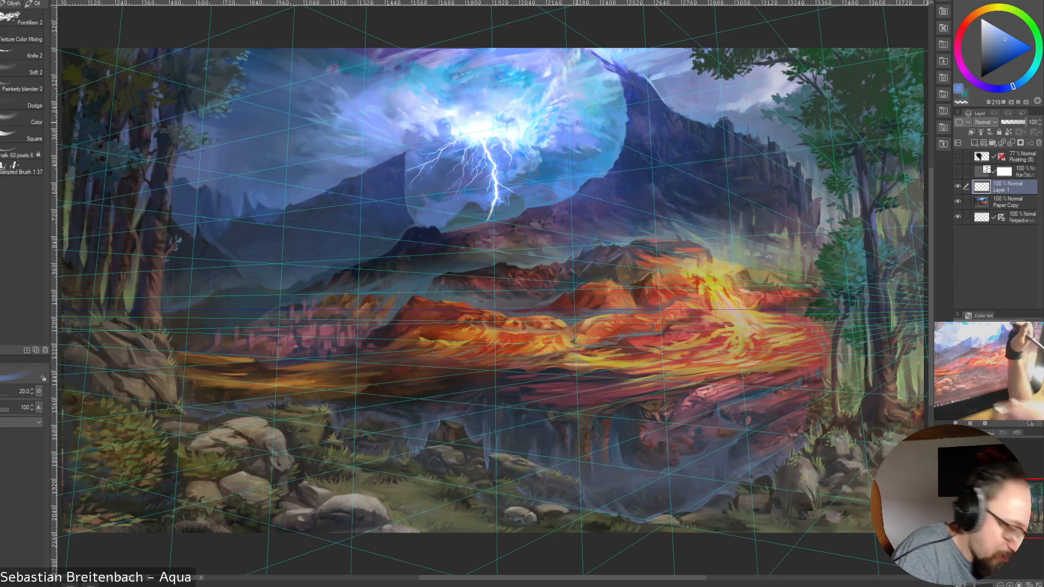
{"action": "left_click", "coordinate": [551, 147], "text": "alt"}
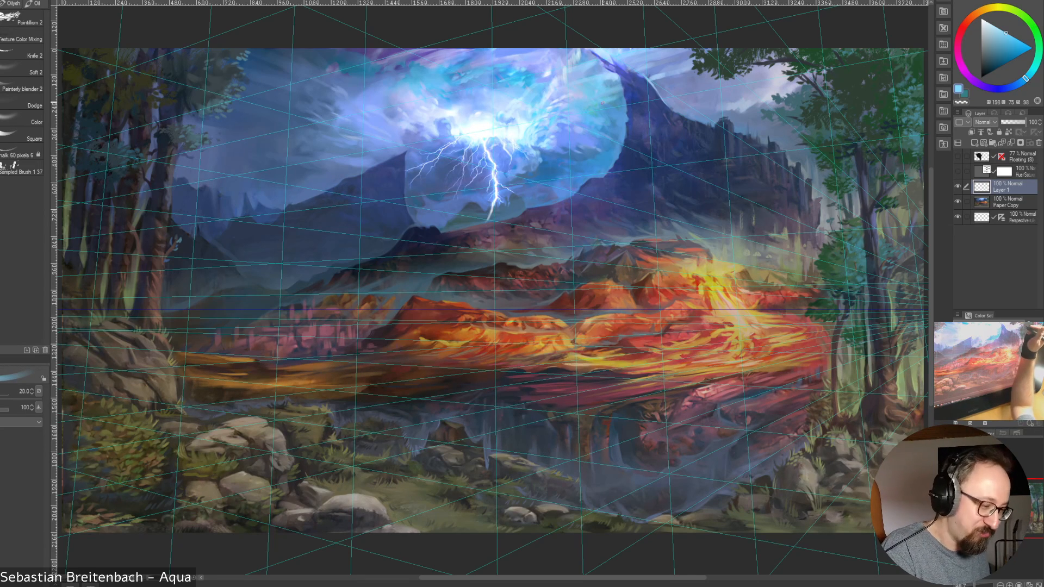
{"action": "left_click", "coordinate": [501, 124], "text": "alt"}
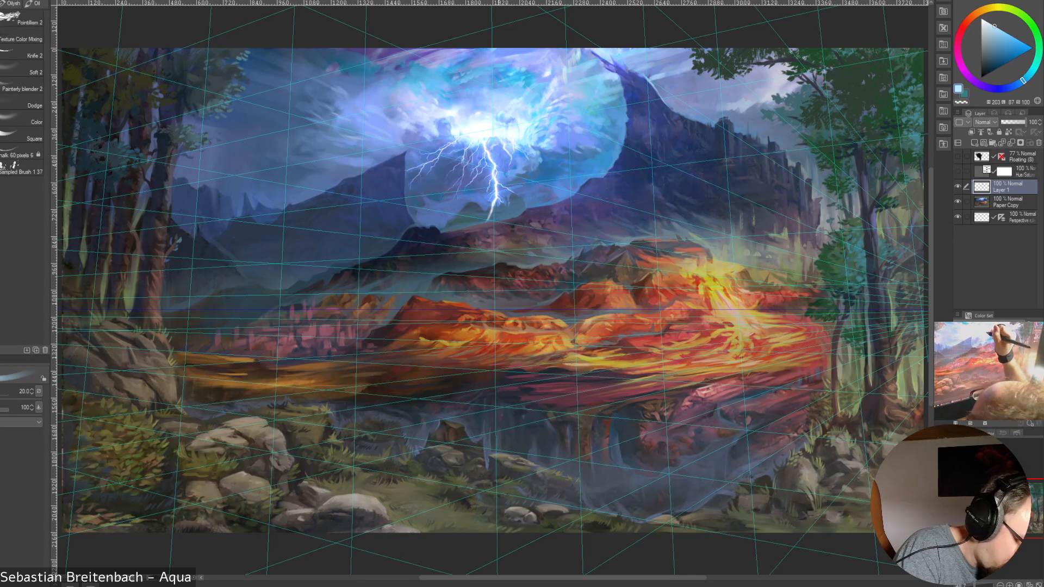
{"action": "left_click", "coordinate": [501, 124], "text": "alt"}
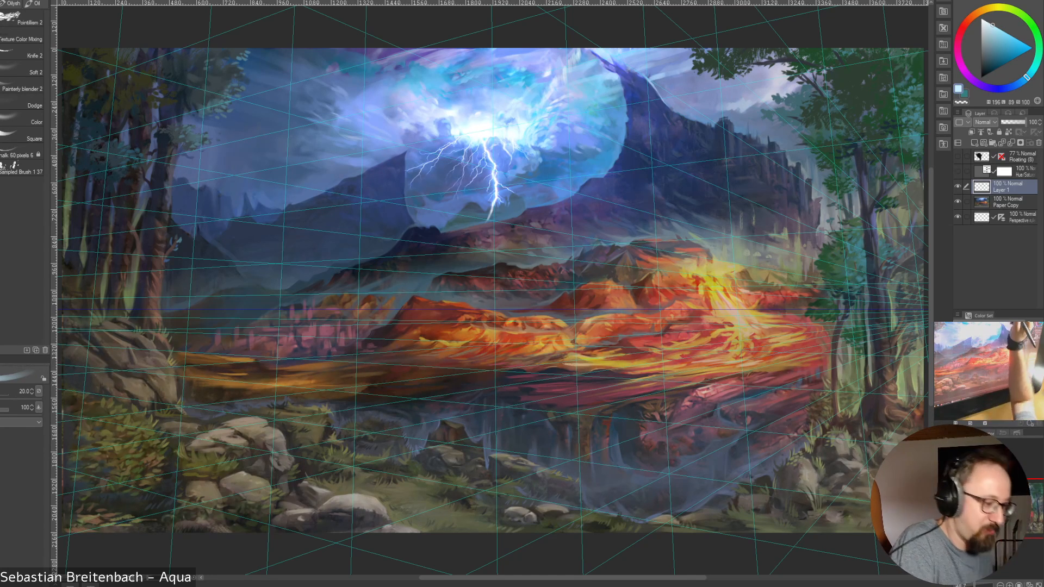
{"action": "left_click", "coordinate": [496, 121], "text": "alt"}
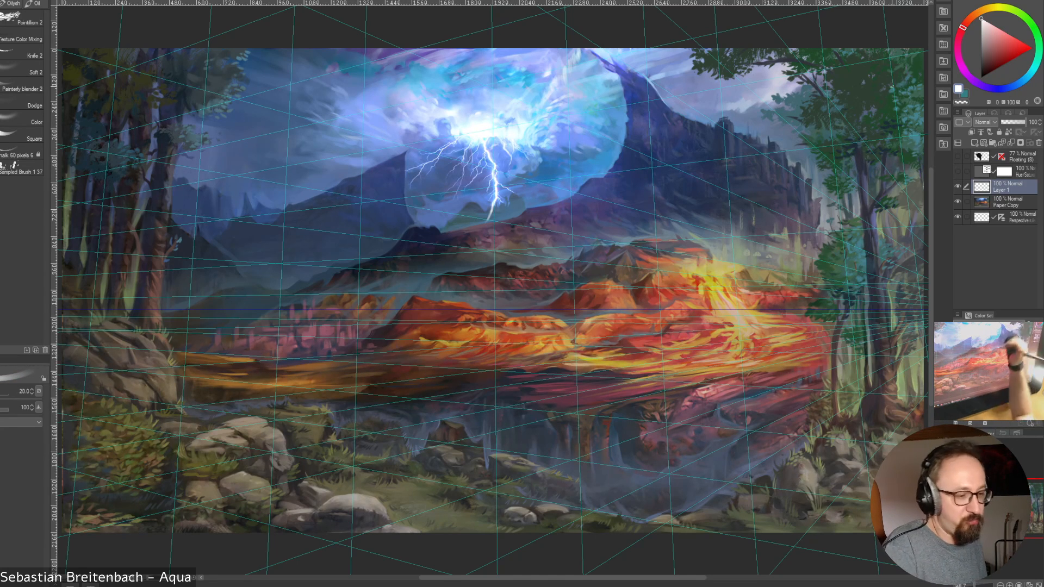
Refine the clouds between the bright core and the glow's right side with sampled light cyan and blue tones
{"action": "left_click", "coordinate": [522, 137], "text": "alt"}
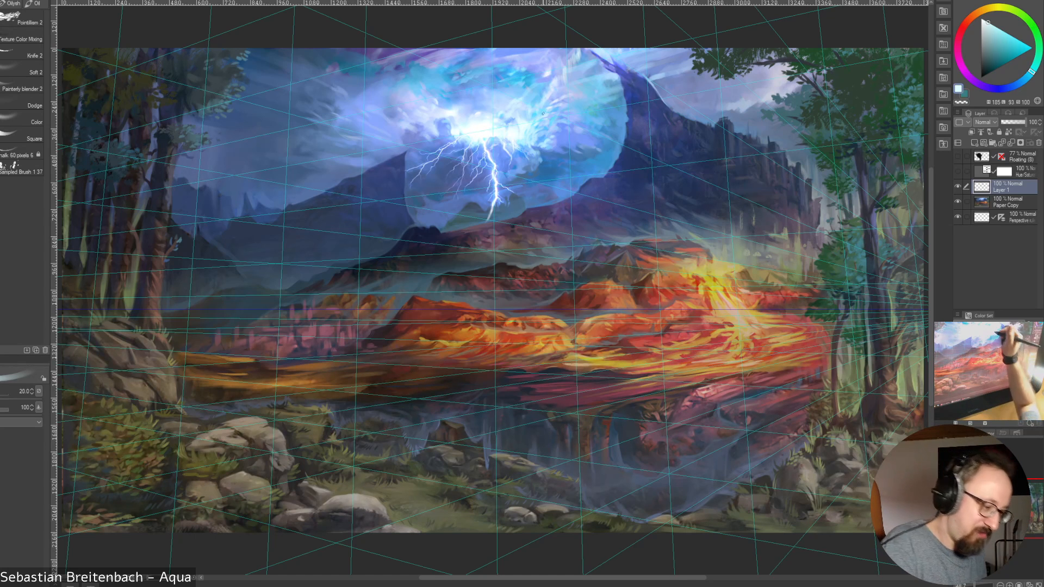
{"action": "left_click", "coordinate": [534, 117], "text": "alt"}
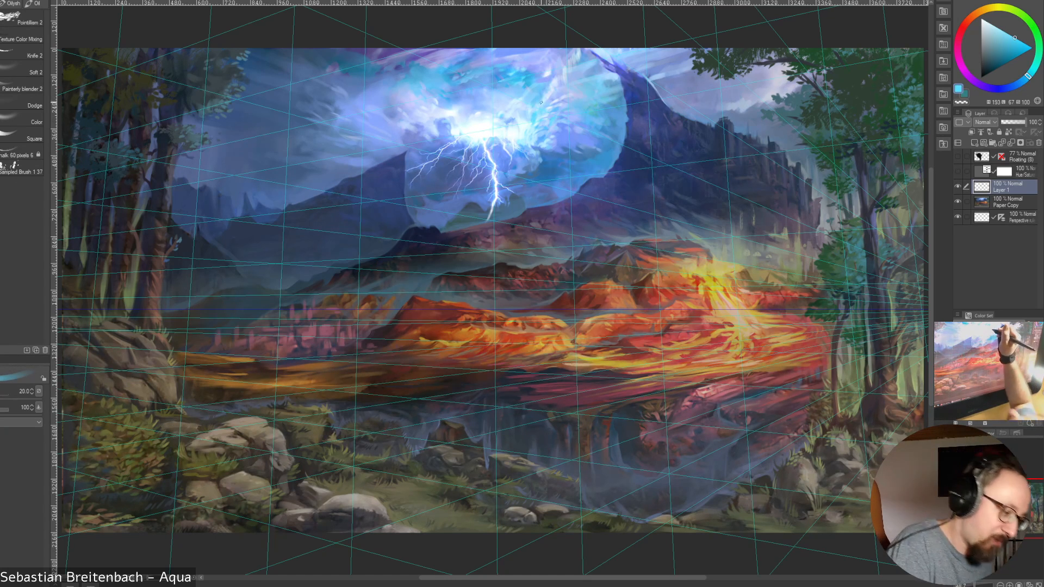
{"action": "left_click", "coordinate": [580, 96], "text": "alt"}
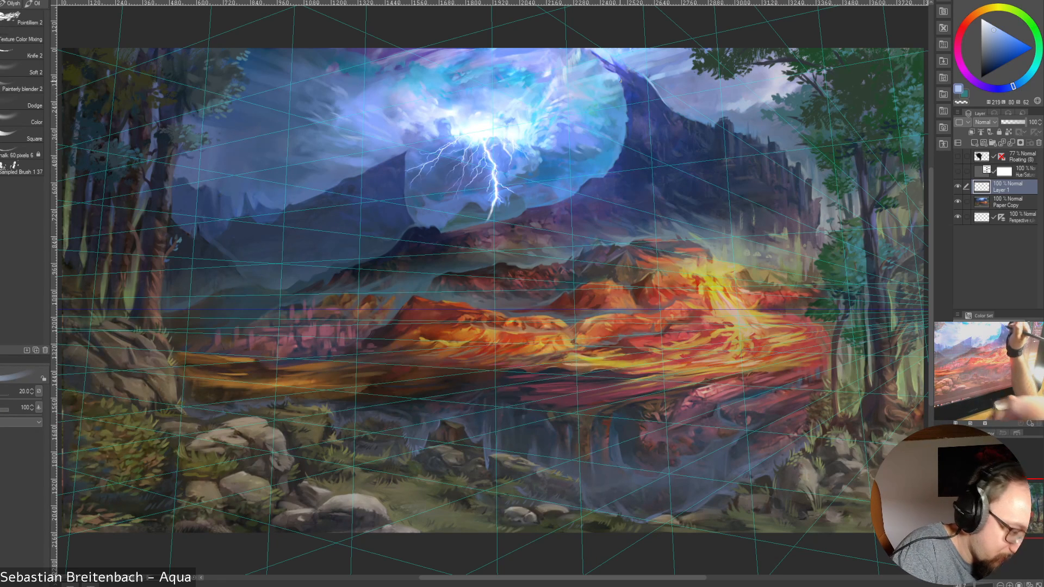
Sample a light blue from the clouds left of the glow and brush it into the left sky at size 40
{"action": "left_click", "coordinate": [375, 111], "text": "alt"}
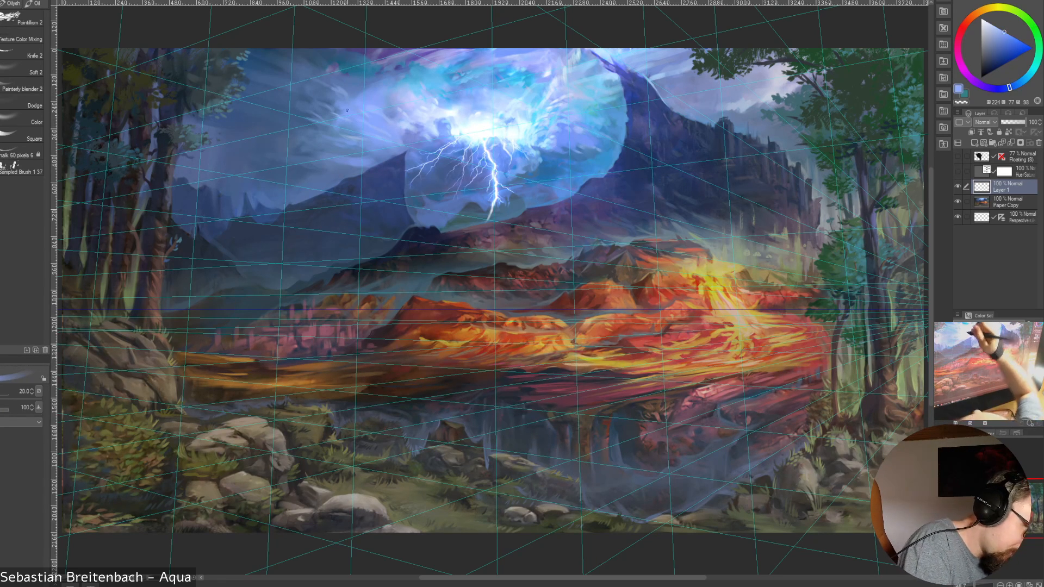
{"action": "key", "text": "bracketright"}
{"action": "key", "text": "bracketright"}
{"action": "key", "text": "bracketright"}
{"action": "mouse_move", "coordinate": [320, 101]}
{"action": "left_mouse_down"}
{"action": "mouse_move", "coordinate": [308, 96]}
{"action": "mouse_move", "coordinate": [324, 103]}
{"action": "left_mouse_up"}
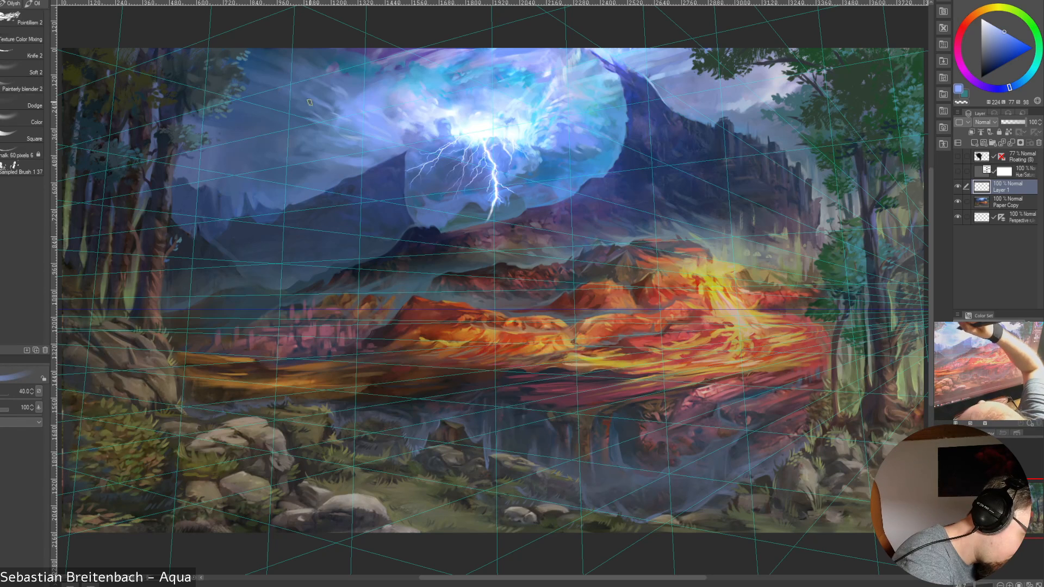
{"action": "key", "text": "bracketright"}
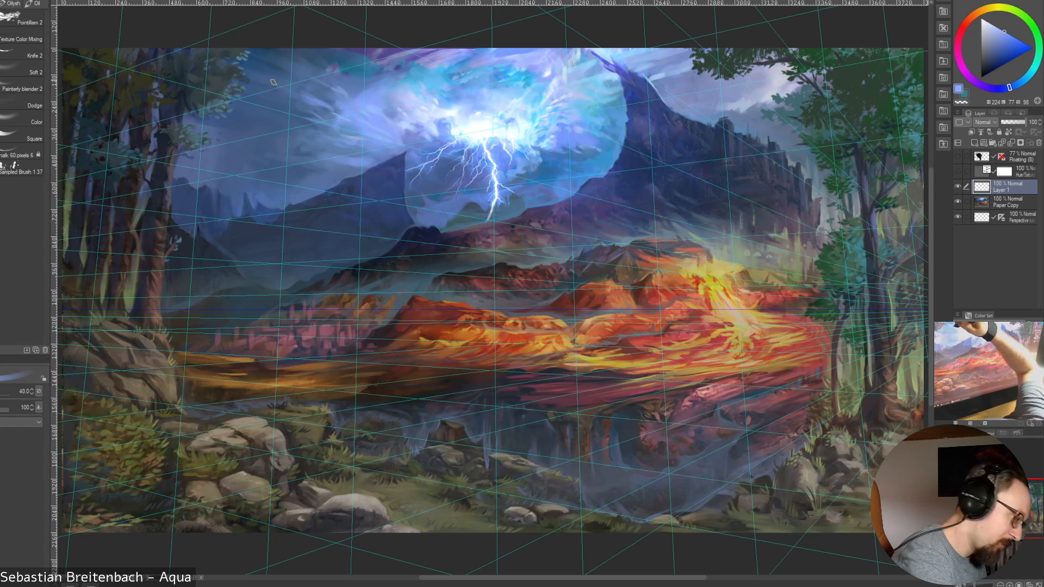
Paint broad light-blue strokes across the left sky with the brush enlarged to 100, and reduce it to 30 for finer cloud strokes
{"action": "mouse_move", "coordinate": [260, 68]}
{"action": "left_mouse_down"}
{"action": "mouse_move", "coordinate": [309, 104]}
{"action": "mouse_move", "coordinate": [267, 76]}
{"action": "mouse_move", "coordinate": [324, 106]}
{"action": "mouse_move", "coordinate": [324, 85]}
{"action": "mouse_move", "coordinate": [291, 132]}
{"action": "mouse_move", "coordinate": [266, 129]}
{"action": "mouse_move", "coordinate": [327, 144]}
{"action": "left_mouse_up"}
{"action": "key", "text": "bracketright"}
{"action": "key", "text": "bracketright"}
{"action": "key", "text": "bracketright"}
{"action": "key", "text": "bracketright"}
{"action": "key", "text": "bracketright"}
{"action": "key", "text": "bracketright"}
{"action": "key", "text": "bracketleft"}
{"action": "key", "text": "bracketleft"}
{"action": "key", "text": "bracketleft"}
{"action": "key", "text": "bracketleft"}
{"action": "key", "text": "bracketleft"}
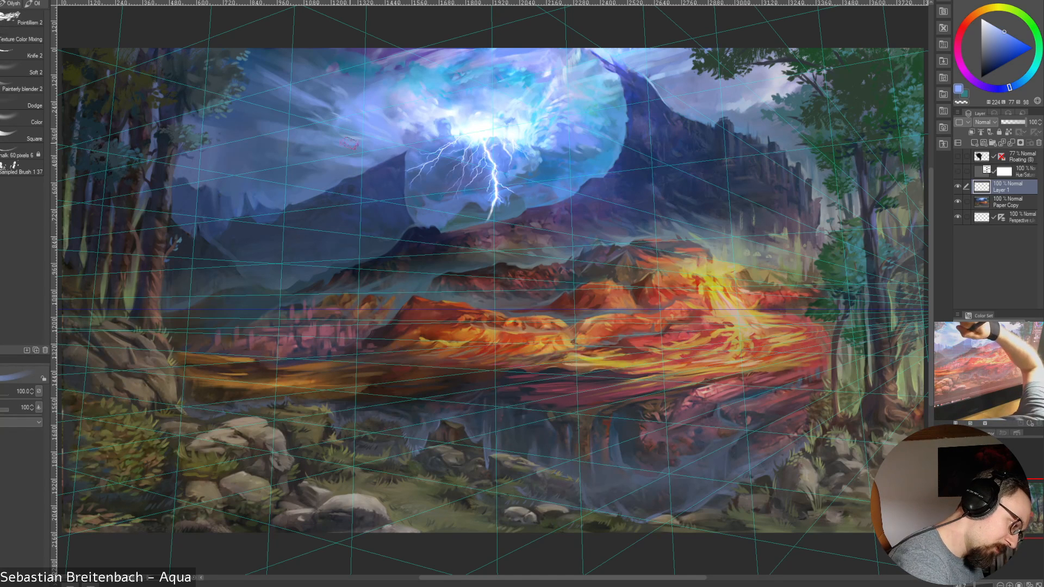
{"action": "key", "text": "bracketleft"}
{"action": "key", "text": "bracketleft"}
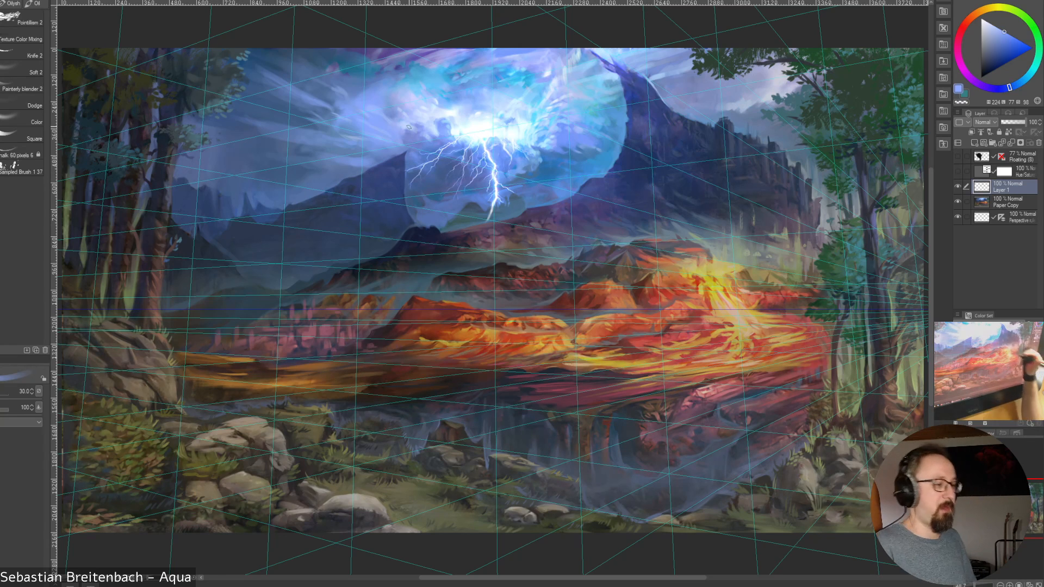
Sample darker blues from the left sky and paint them into the clouds above the distant mountains at brush size 45
{"action": "left_click", "coordinate": [255, 130], "text": "alt"}
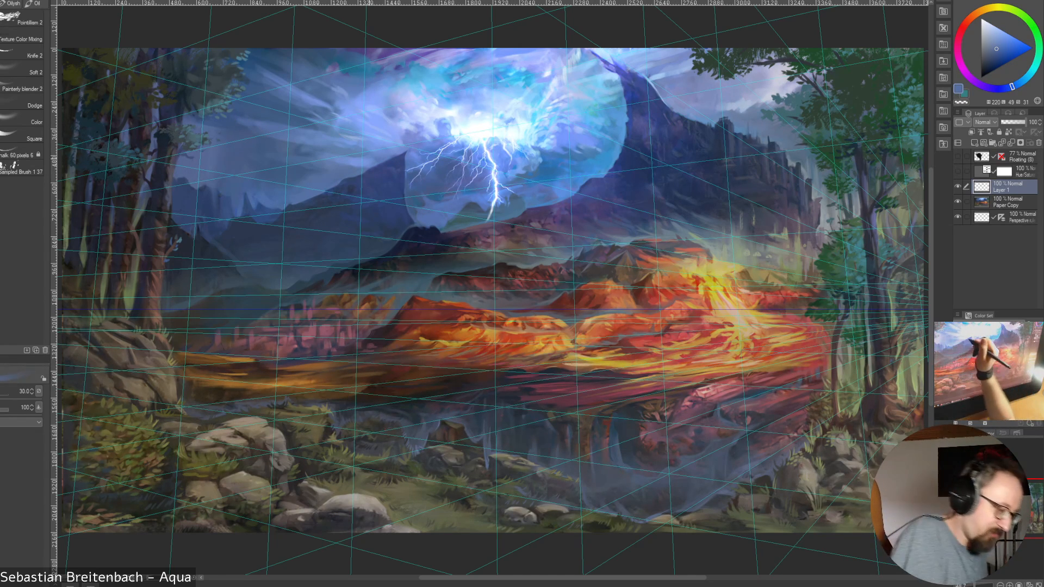
{"action": "left_click", "coordinate": [356, 143], "text": "alt"}
{"action": "key", "text": "bracketright"}
{"action": "key", "text": "bracketright"}
{"action": "key", "text": "bracketright"}
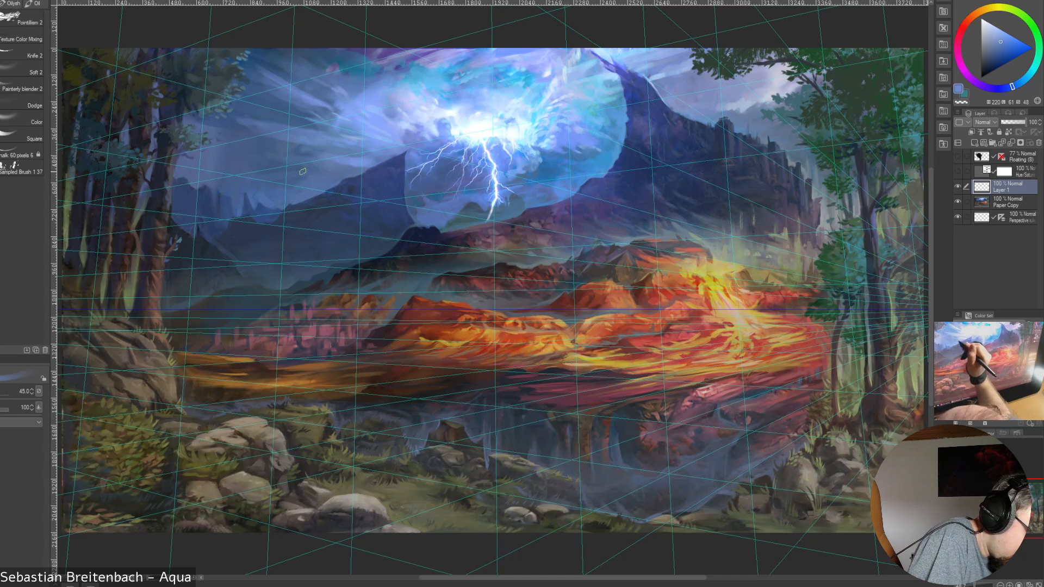
{"action": "key", "text": "bracketright"}
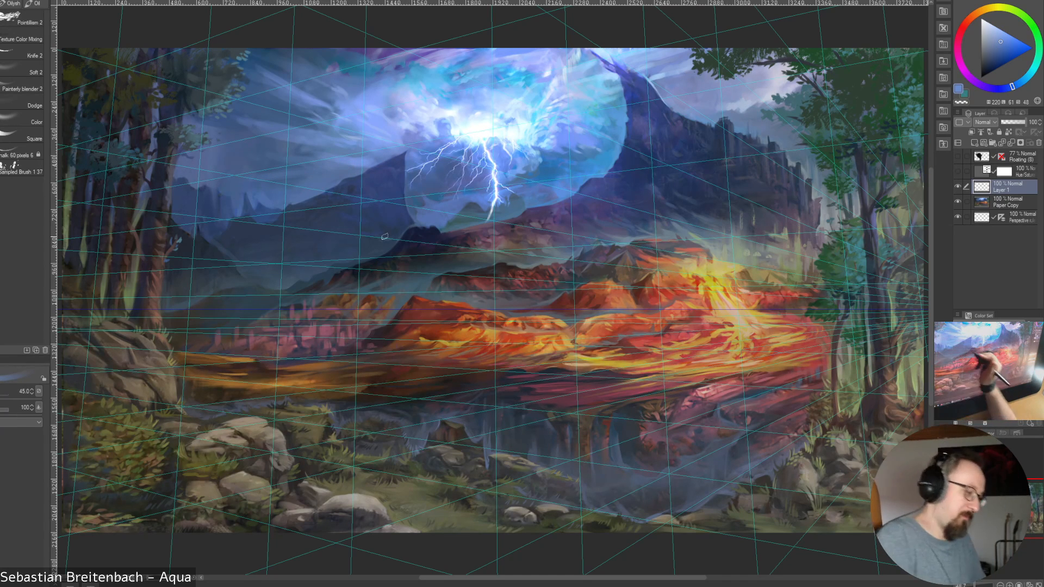
{"action": "key", "text": "bracketright"}
{"action": "key", "text": "bracketright"}
{"action": "key", "text": "bracketright"}
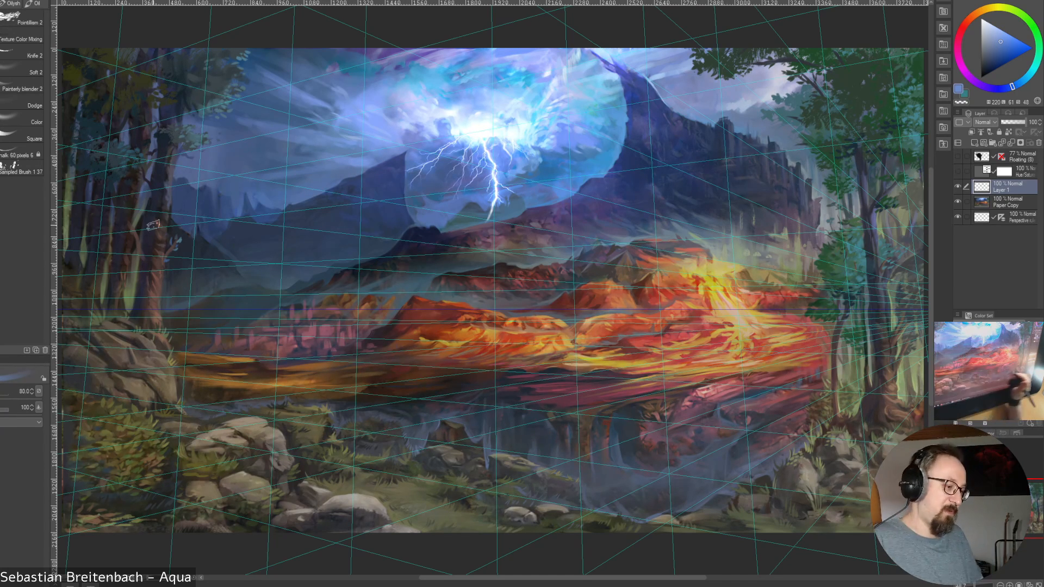
{"action": "key", "text": "bracketleft"}
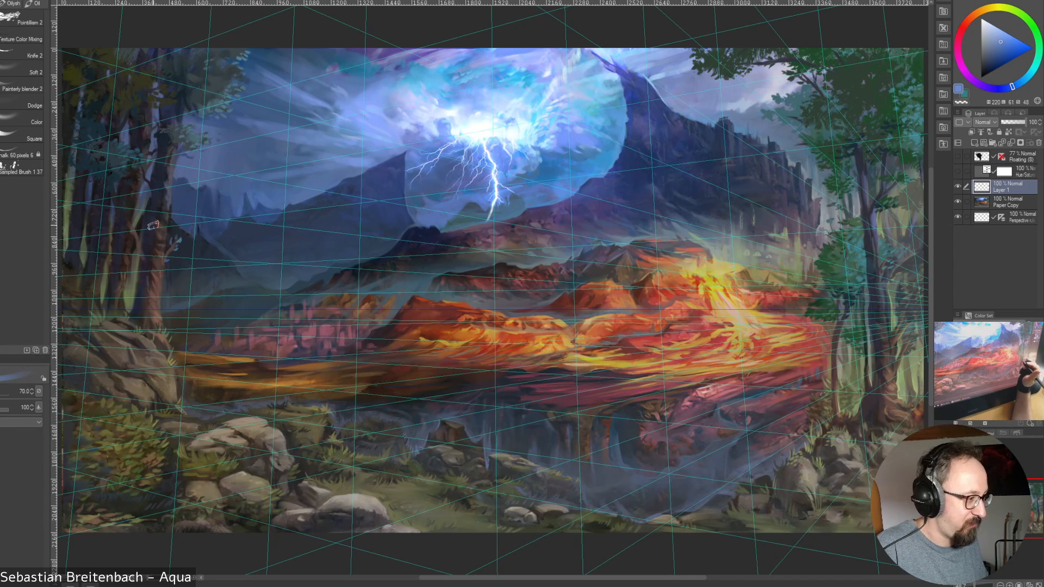
{"action": "key", "text": "bracketleft"}
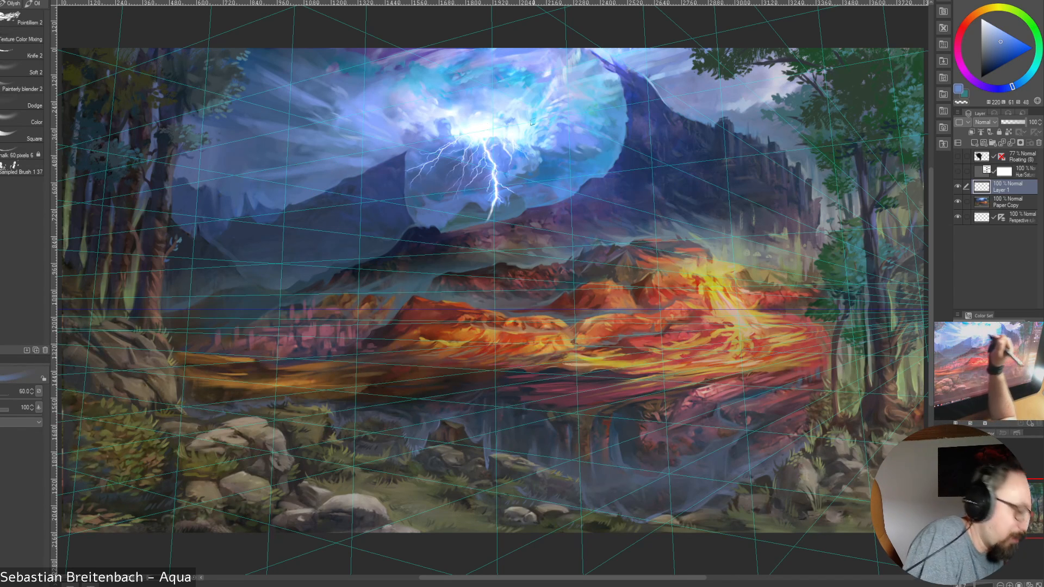
{"action": "key", "text": "bracketleft"}
{"action": "key", "text": "bracketleft"}
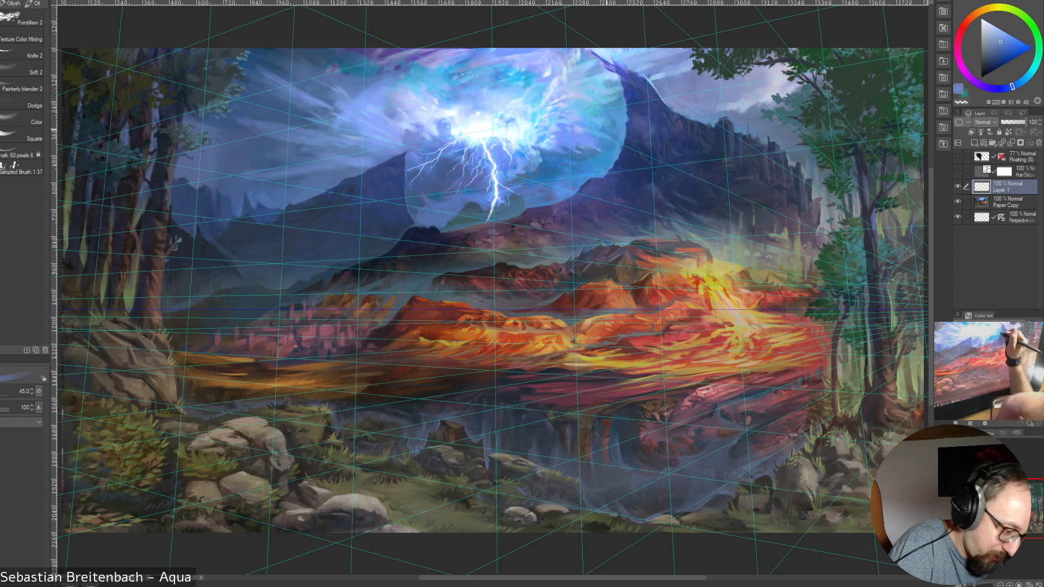
Paint the sky at the glow's right edge beside the tall mountain with sampled medium blues at brush size 40
{"action": "left_click", "coordinate": [610, 134], "text": "alt"}
{"action": "key", "text": "["}
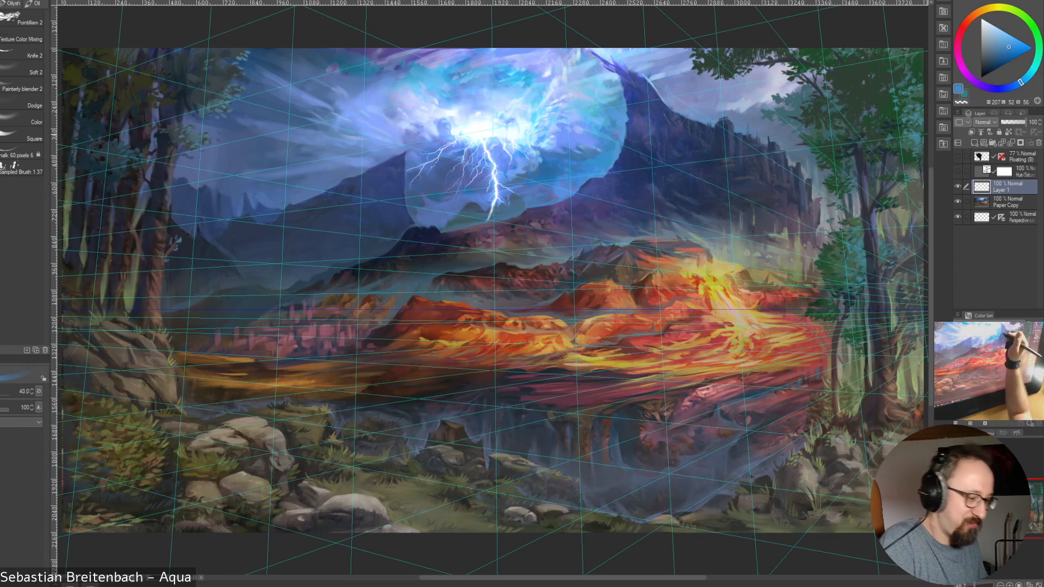
{"action": "left_click", "coordinate": [593, 119], "text": "alt"}
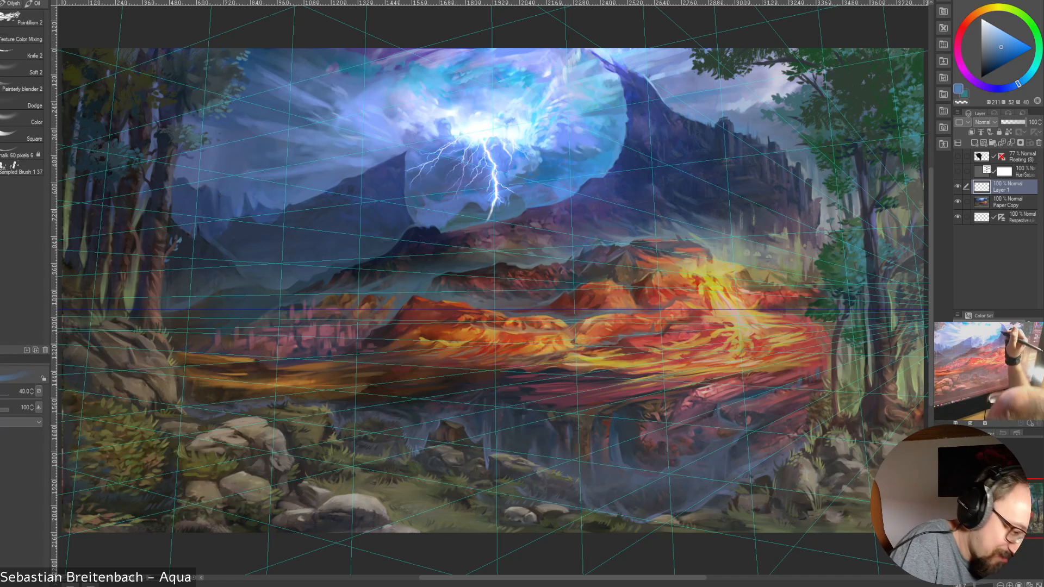
{"action": "left_click", "coordinate": [586, 107], "text": "alt"}
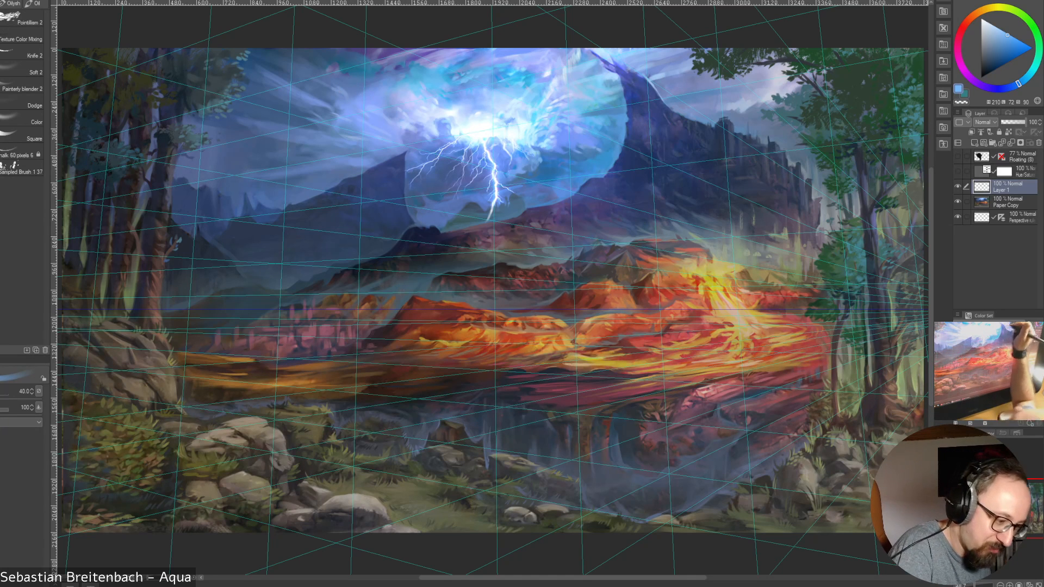
Shrink the brush and add finer cloud details inside the glow's right edge with sampled blues
{"action": "left_click", "coordinate": [610, 111], "text": "alt"}
{"action": "key", "text": "bracketleft"}
{"action": "key", "text": "bracketleft"}
{"action": "key", "text": "bracketleft"}
{"action": "key", "text": "bracketleft"}
{"action": "left_click", "coordinate": [576, 119], "text": "alt"}
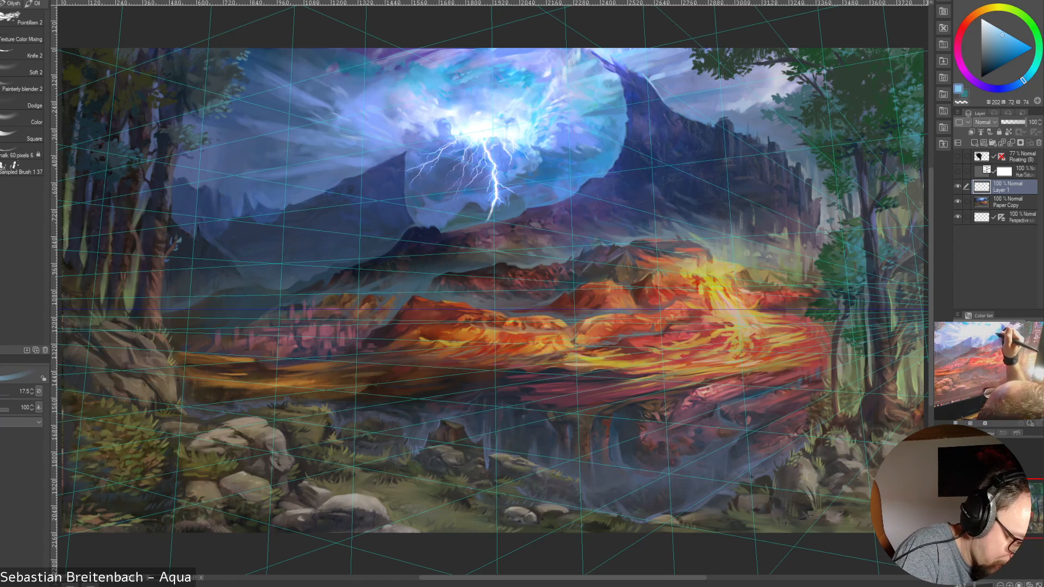
Enlarge the brush to 40 and blend the clouds beside the mountain peak with light blue, cyan and darker blue sampled from the glow
{"action": "left_click", "coordinate": [589, 109], "text": "alt"}
{"action": "key", "text": "bracketright"}
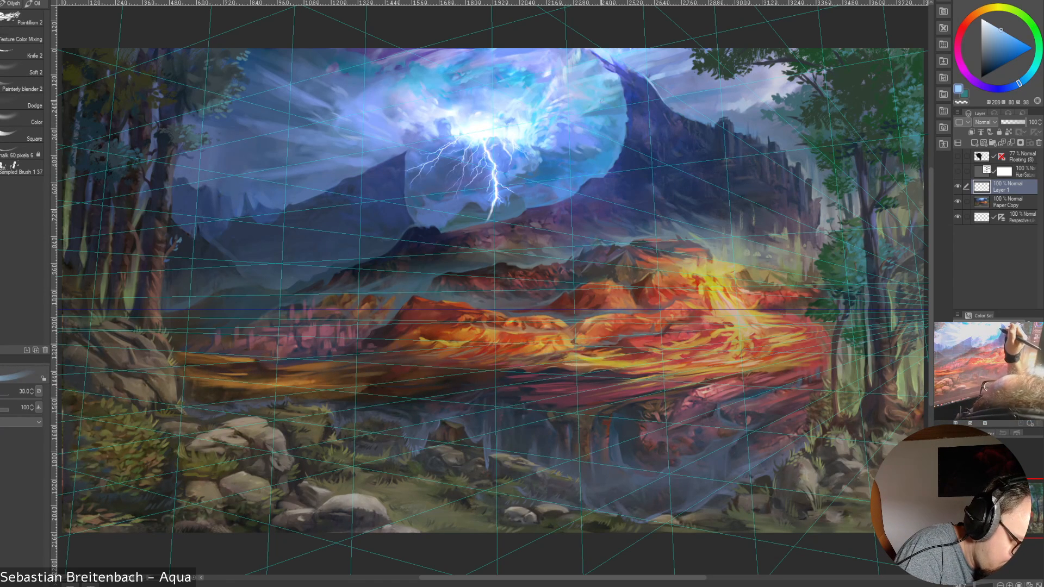
{"action": "key", "text": "bracketright"}
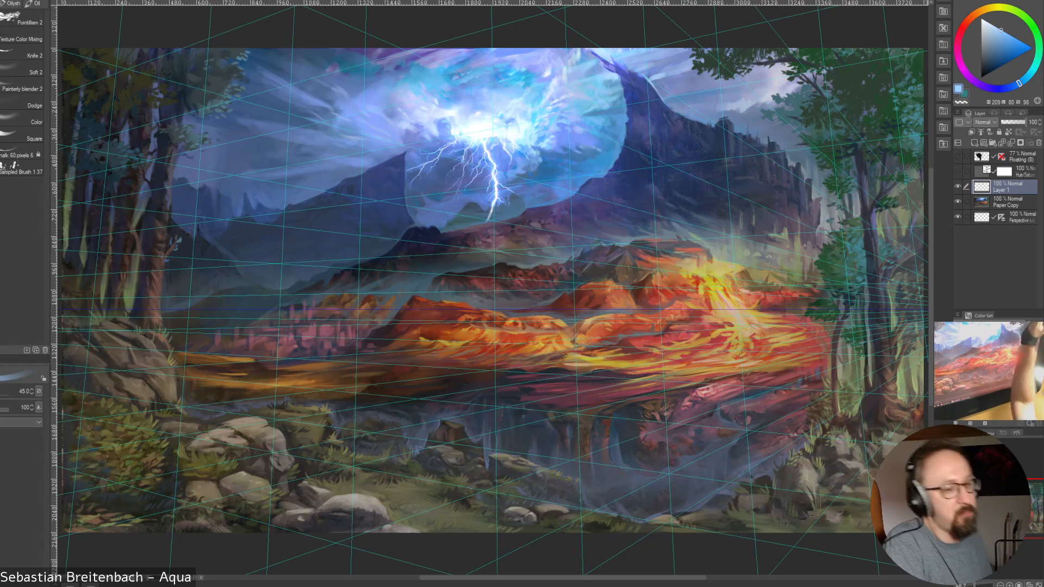
{"action": "key", "text": "bracketright"}
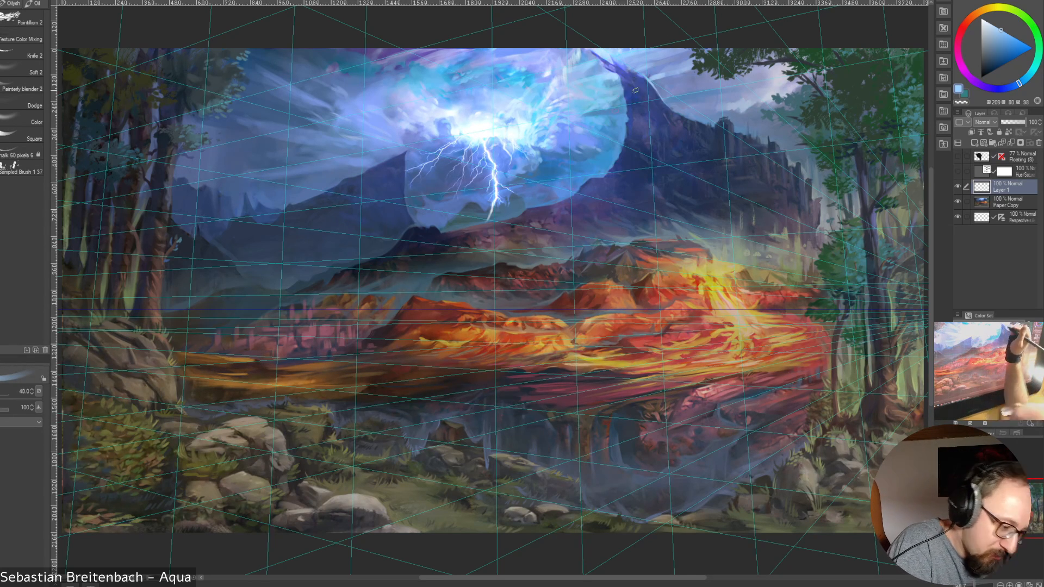
{"action": "key", "text": "bracketleft"}
{"action": "left_click", "coordinate": [530, 107], "text": "alt"}
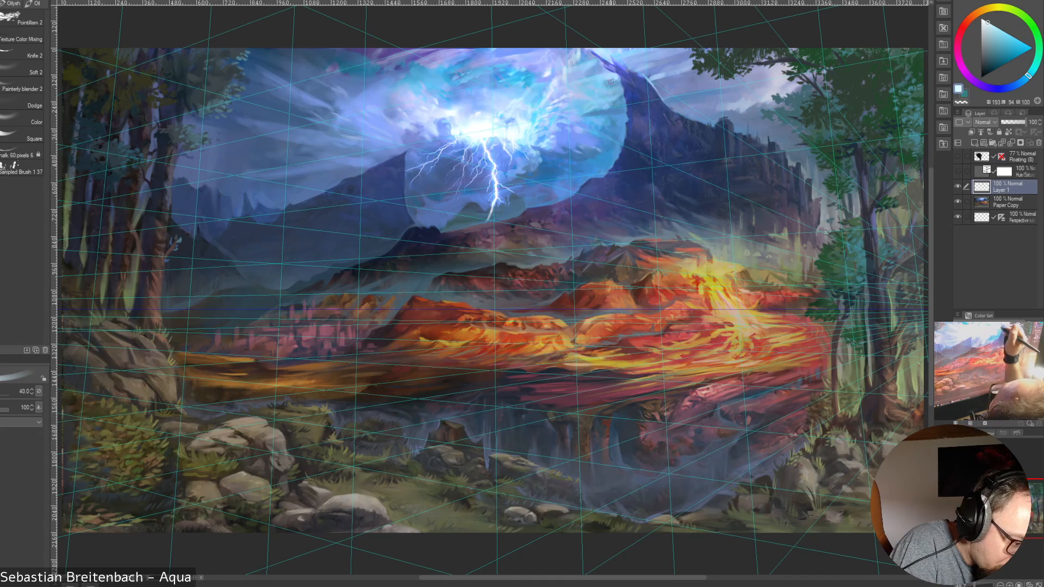
{"action": "left_click", "coordinate": [589, 107], "text": "alt"}
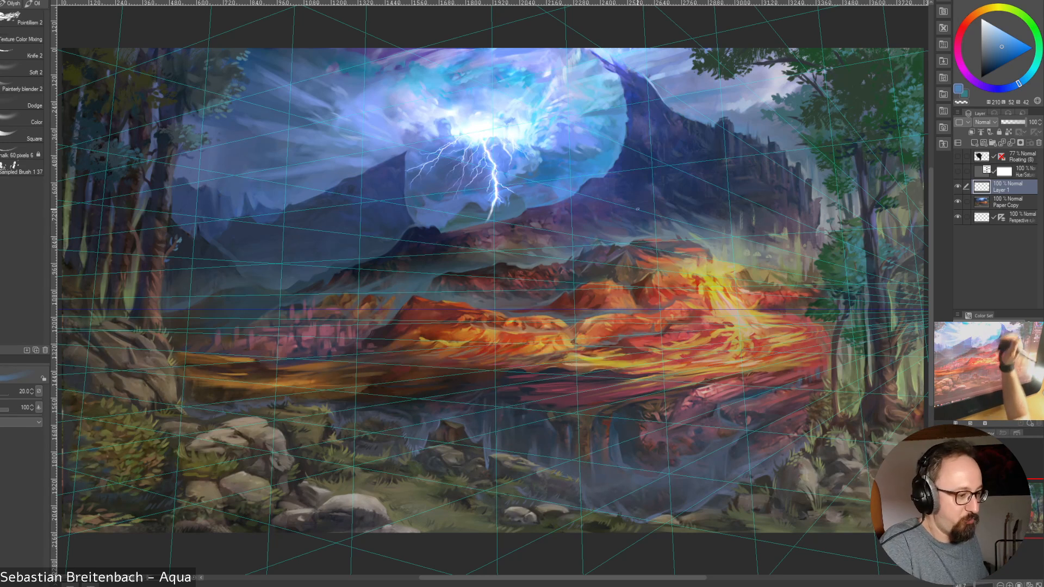
Shape the clouds in the upper-left sky with several sampled dark blues, using brush sizes 20 and 25
{"action": "left_click", "coordinate": [328, 104], "text": "alt"}
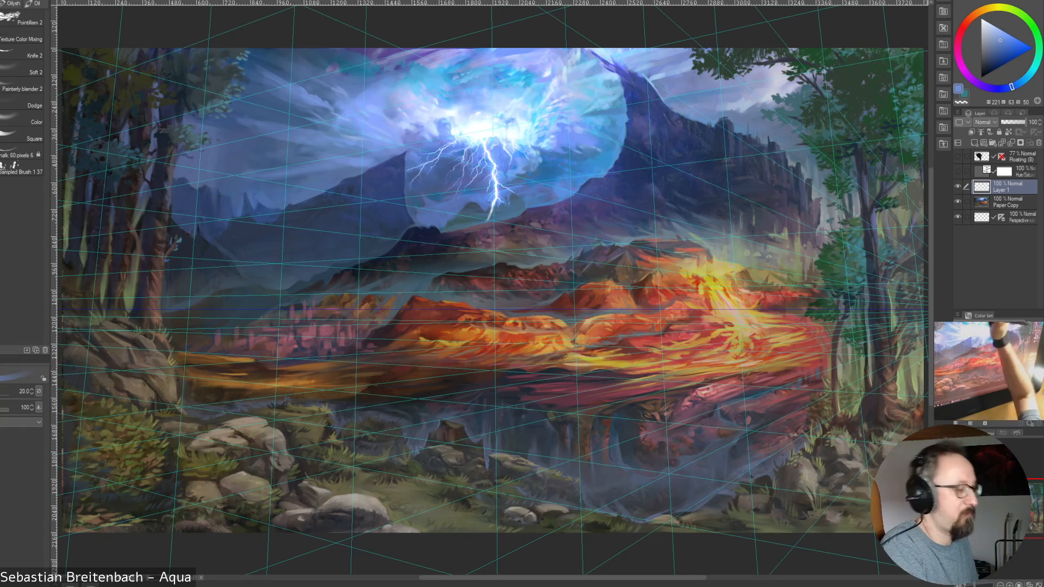
{"action": "left_click", "coordinate": [297, 87], "text": "alt"}
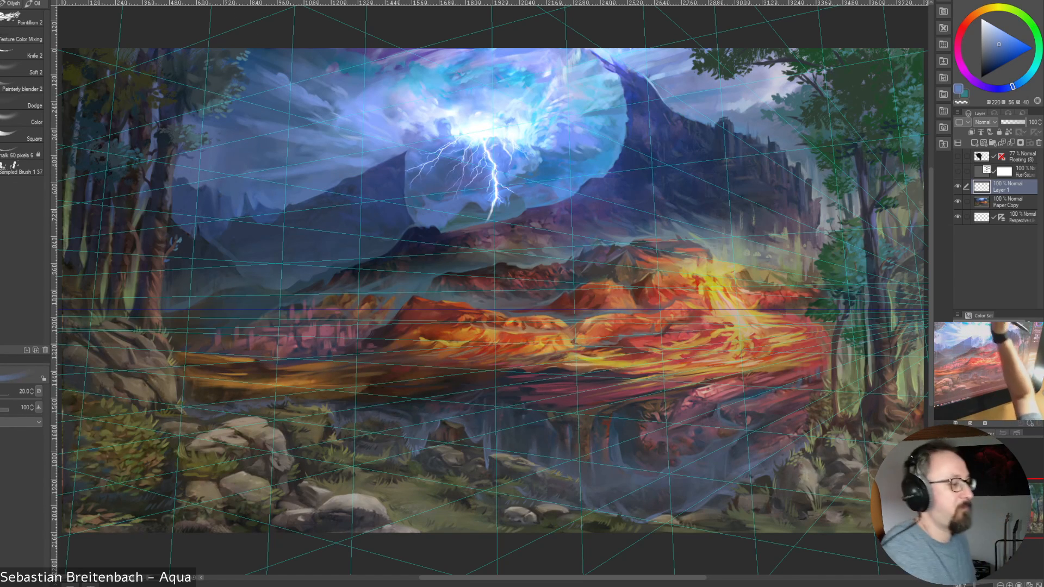
{"action": "left_click", "coordinate": [267, 71], "text": "alt"}
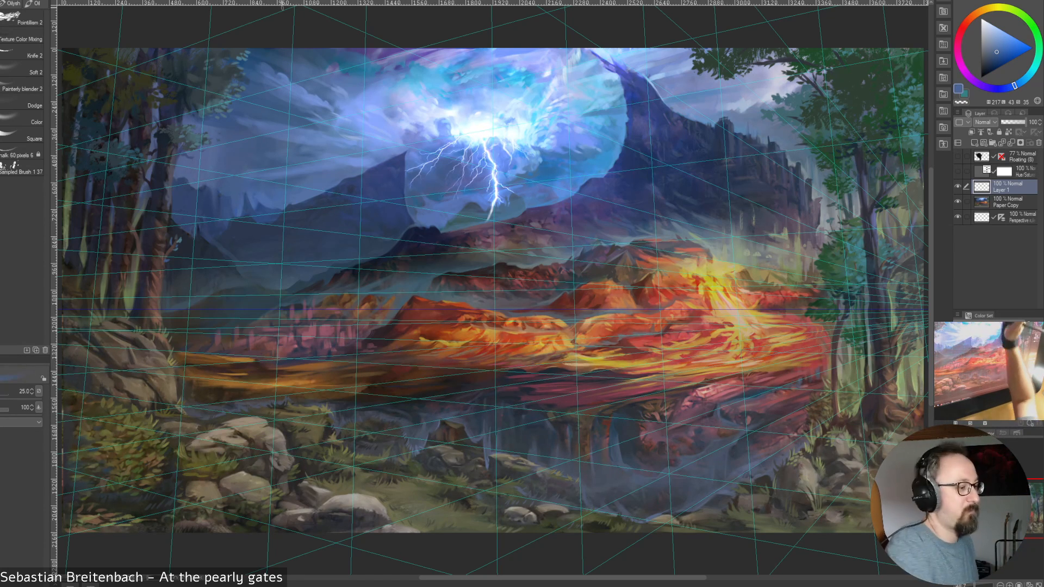
{"action": "left_click", "coordinate": [267, 126], "text": "alt"}
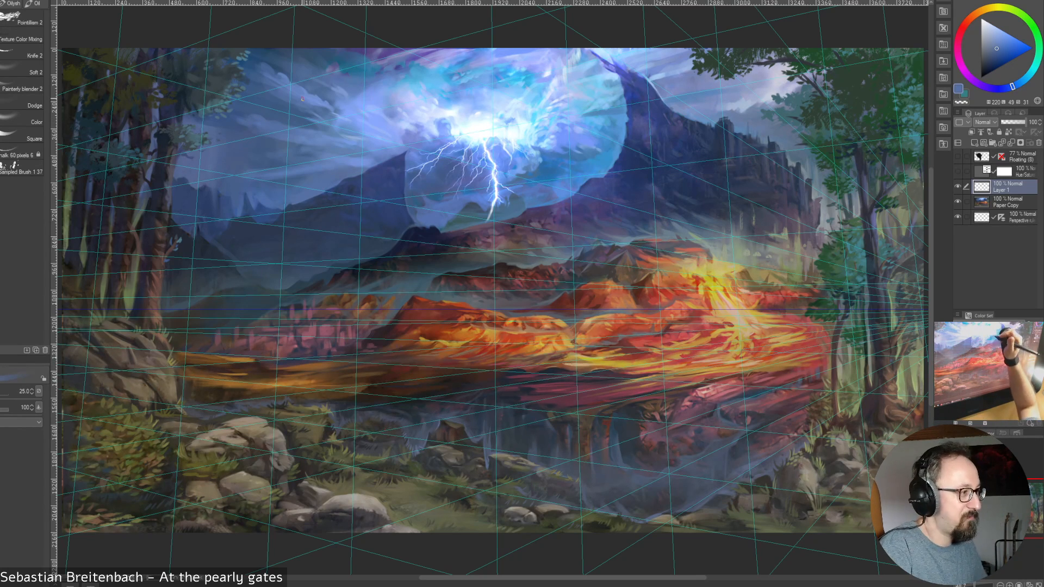
Sample a muted blue from the left sky and reduce the brush size to 15 for small cloud details
{"action": "left_click", "coordinate": [284, 123], "text": "alt"}
{"action": "key", "text": "bracketleft"}
{"action": "key", "text": "bracketleft"}
{"action": "key", "text": "bracketleft"}
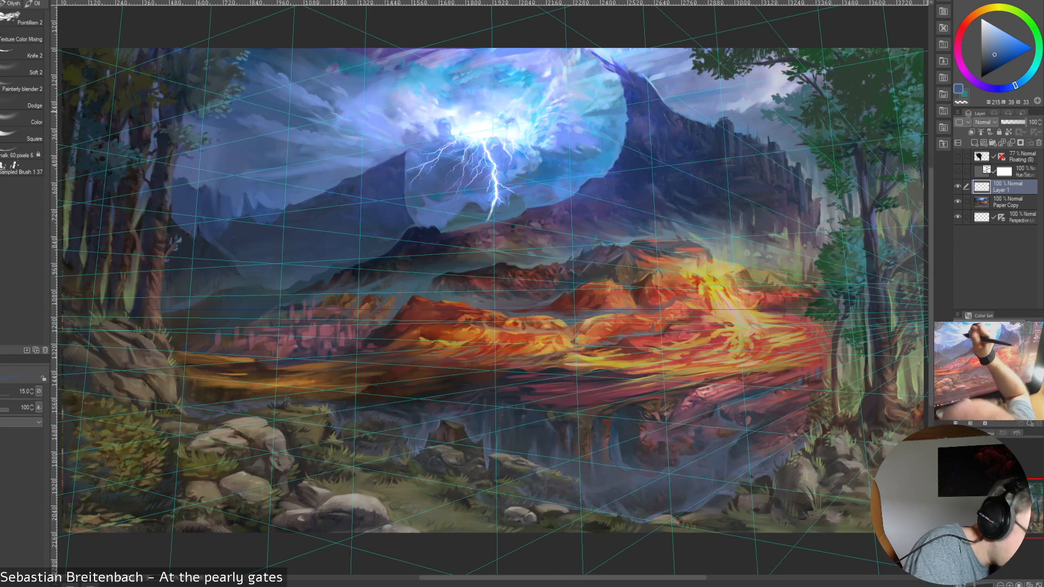
Paint the clouds left of the lightning glow with sampled muted and light blues, using brush sizes 30 and 20
{"action": "left_click", "coordinate": [329, 134], "text": "alt"}
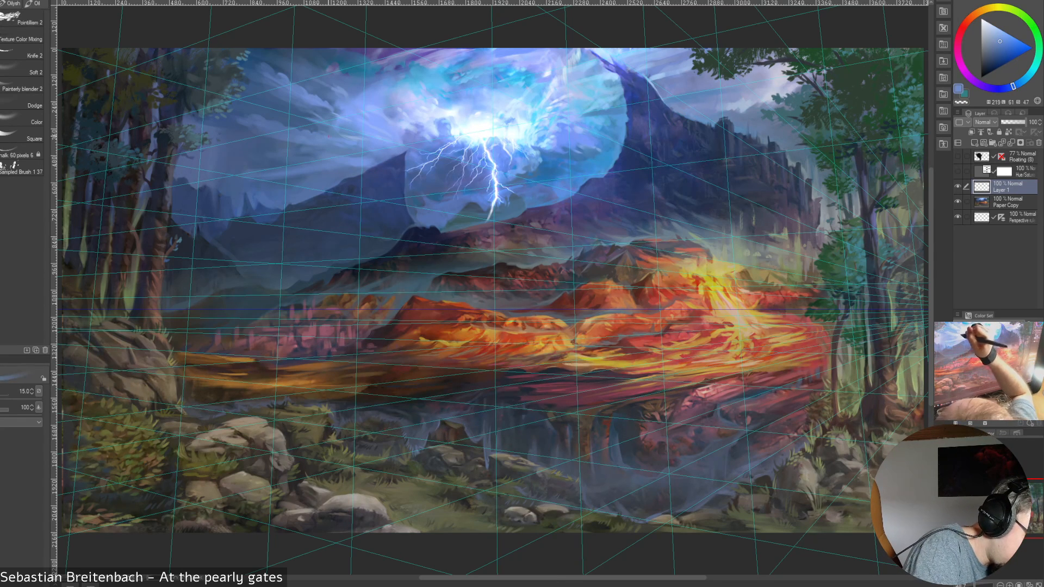
{"action": "left_click", "coordinate": [333, 115], "text": "alt"}
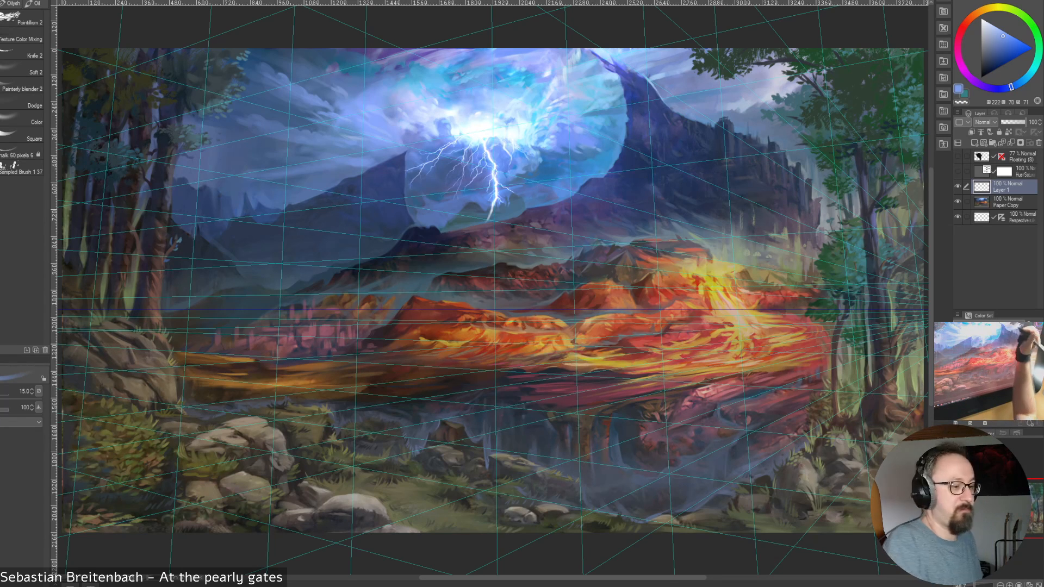
{"action": "key", "text": "bracketright"}
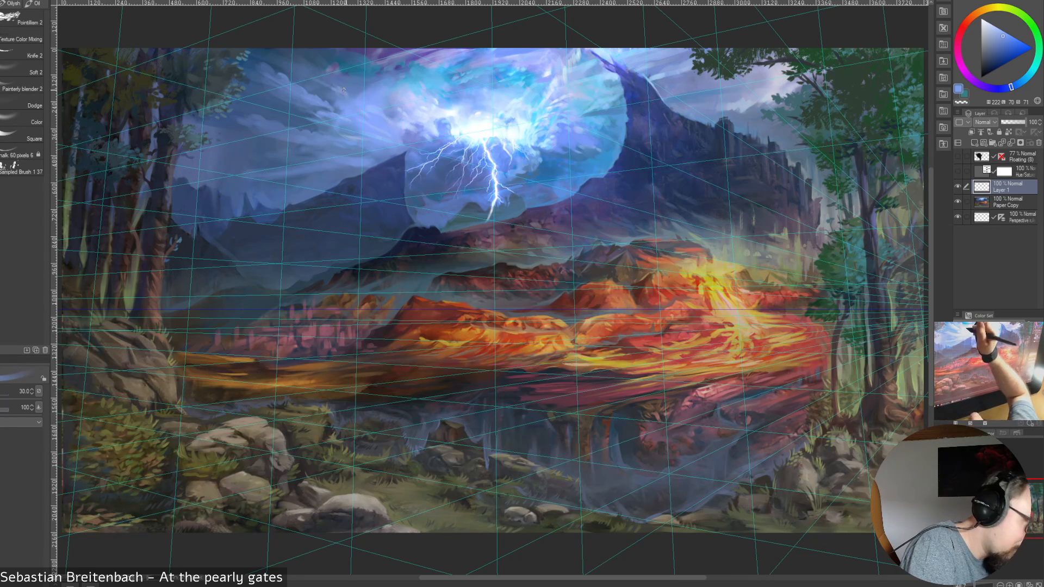
{"action": "left_click", "coordinate": [325, 115], "text": "alt"}
{"action": "key", "text": "bracketleft"}
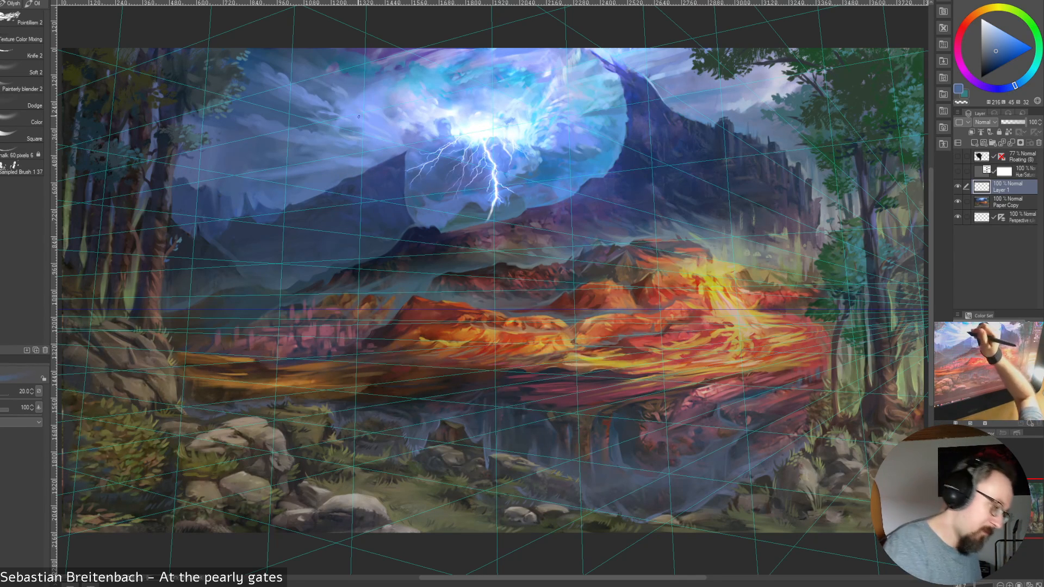
{"action": "left_click", "coordinate": [359, 128], "text": "alt"}
{"action": "key", "text": "bracketleft"}
{"action": "left_click", "coordinate": [358, 125], "text": "alt"}
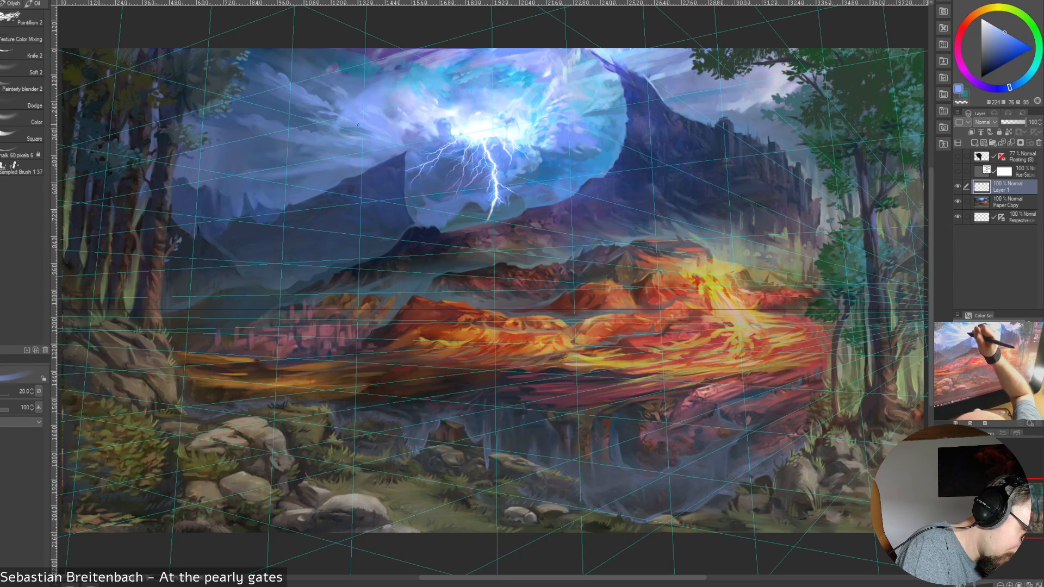
Refine small cloud details beside the glow's left edge with sampled blues, using brush sizes 10 and 20
{"action": "key", "text": "bracketleft"}
{"action": "key", "text": "bracketleft"}
{"action": "key", "text": "bracketleft"}
{"action": "key", "text": "bracketleft"}
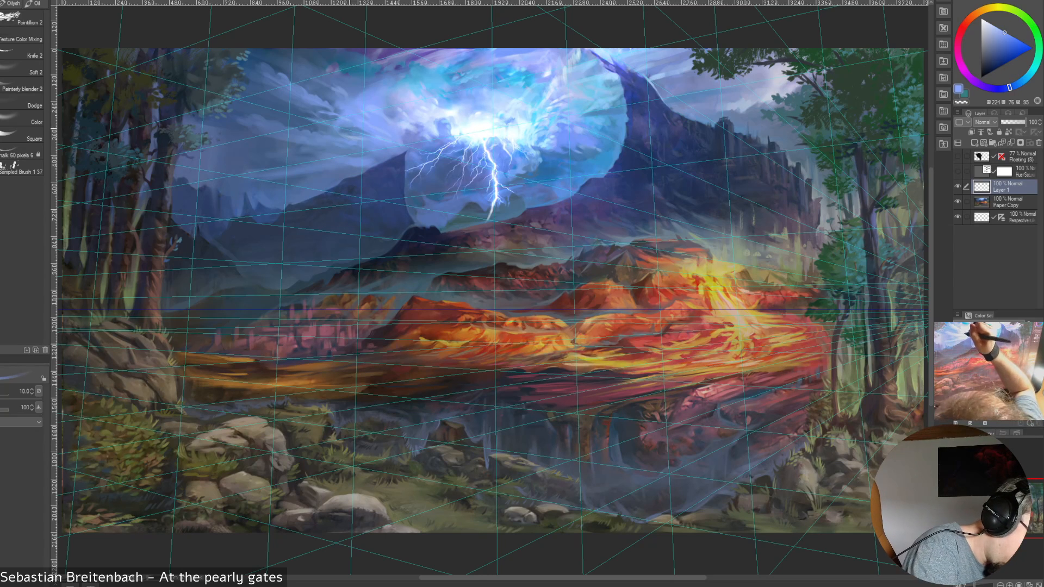
{"action": "left_click", "coordinate": [337, 130], "text": "alt"}
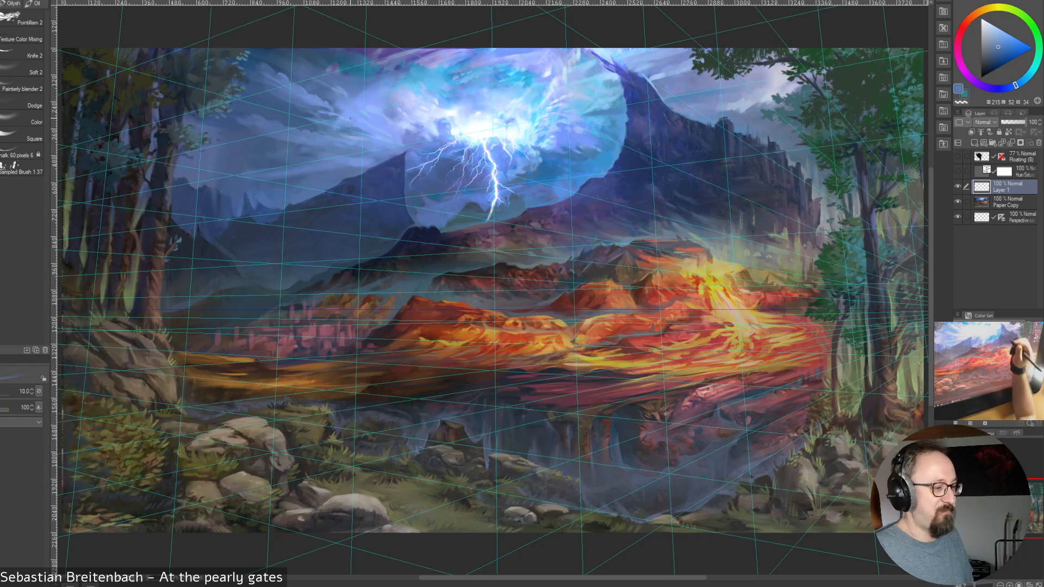
{"action": "left_click", "coordinate": [384, 119], "text": "alt"}
{"action": "key", "text": "bracketright"}
{"action": "key", "text": "bracketright"}
{"action": "key", "text": "bracketright"}
{"action": "key", "text": "bracketright"}
{"action": "key", "text": "bracketright"}
{"action": "key", "text": "bracketright"}
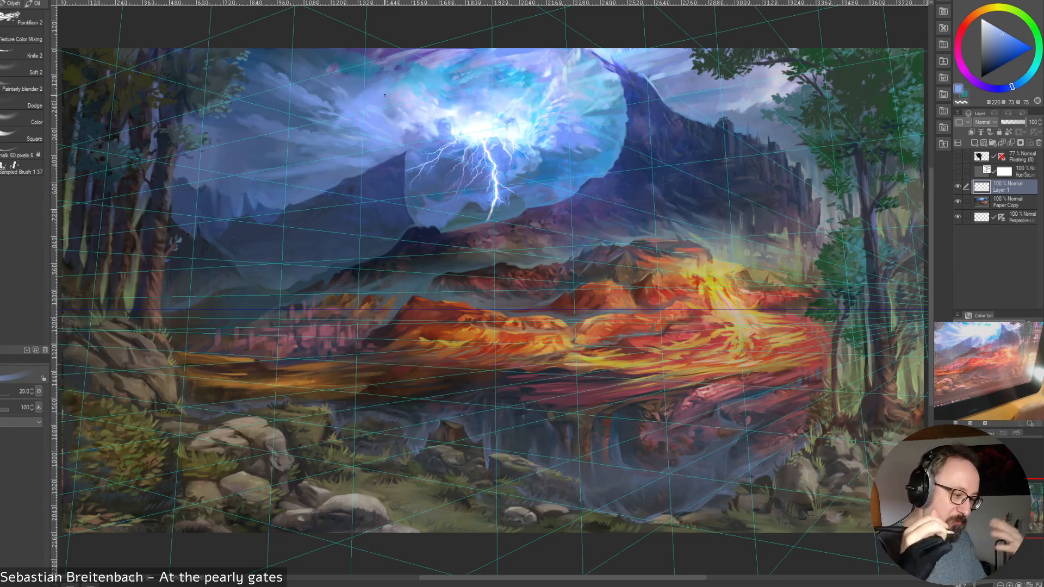
Compare the painting with and without the new cloud strokes by toggling the Paper Copy and Layer 1 visibility
{"action": "left_click", "coordinate": [958, 201]}
{"action": "left_click", "coordinate": [958, 201]}
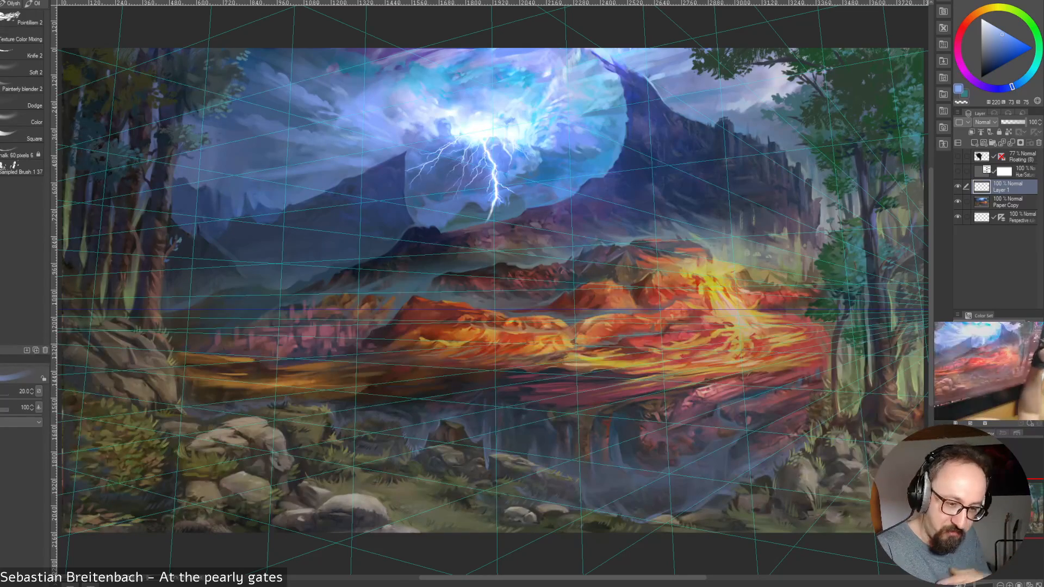
{"action": "left_click", "coordinate": [958, 186]}
{"action": "left_click", "coordinate": [958, 187]}
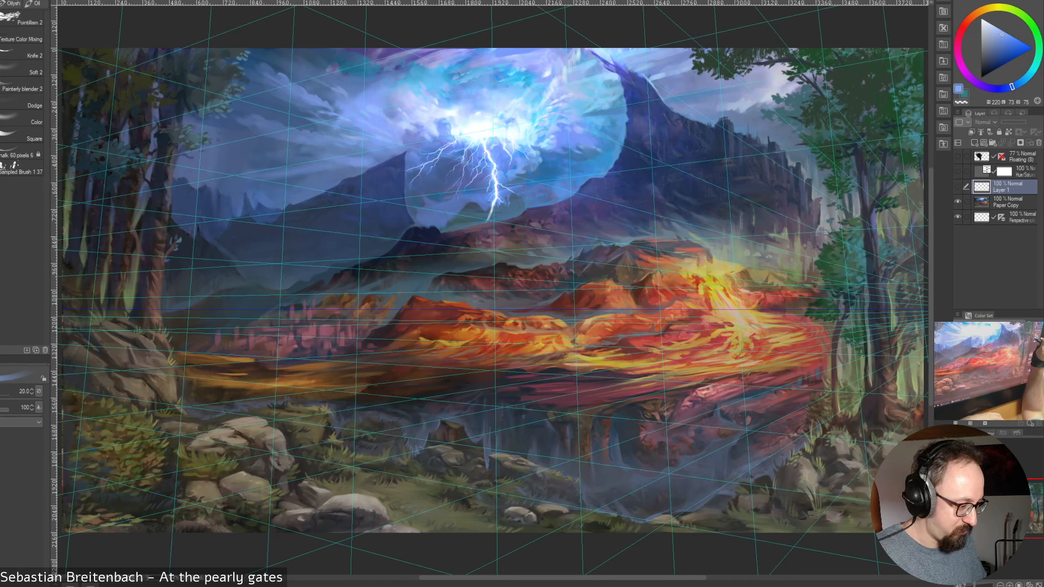
{"action": "left_click", "coordinate": [958, 186]}
{"action": "left_click", "coordinate": [958, 186]}
{"action": "left_click", "coordinate": [958, 187]}
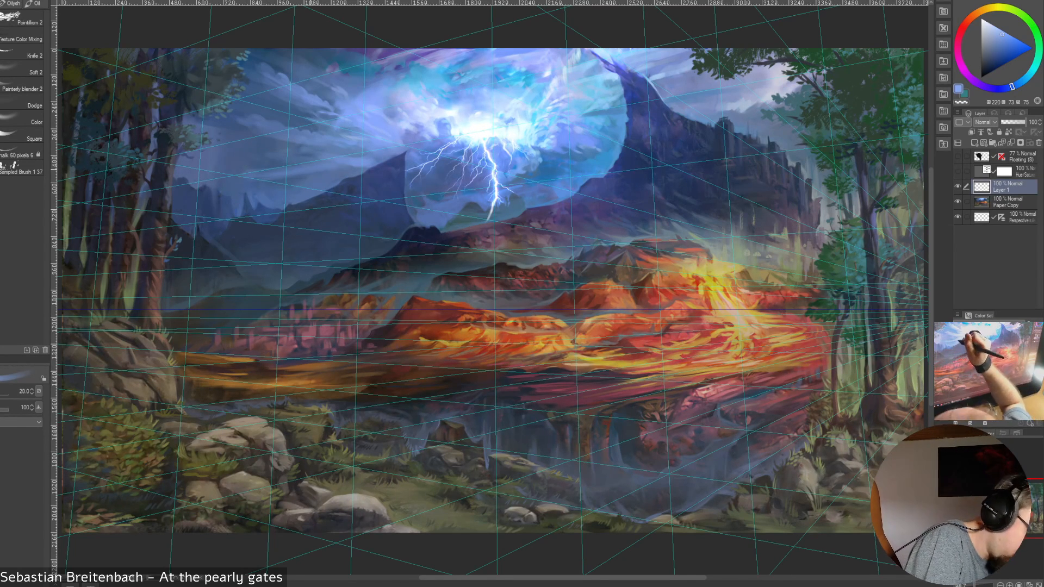
Sample two muted blues from the sky above the left mountains for further cloud touch-ups
{"action": "left_click", "coordinate": [299, 168], "text": "alt"}
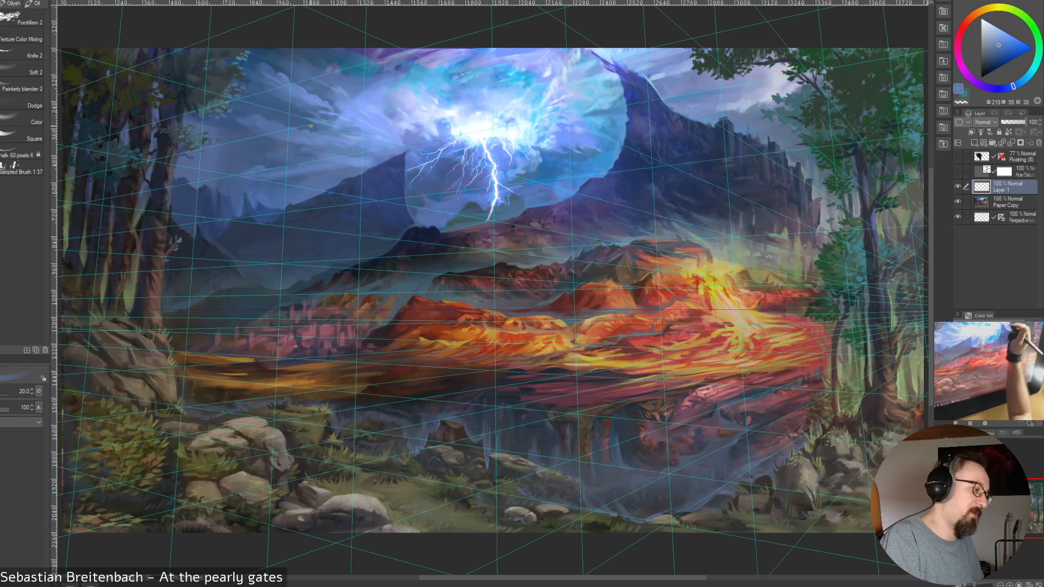
{"action": "left_click", "coordinate": [245, 173], "text": "alt"}
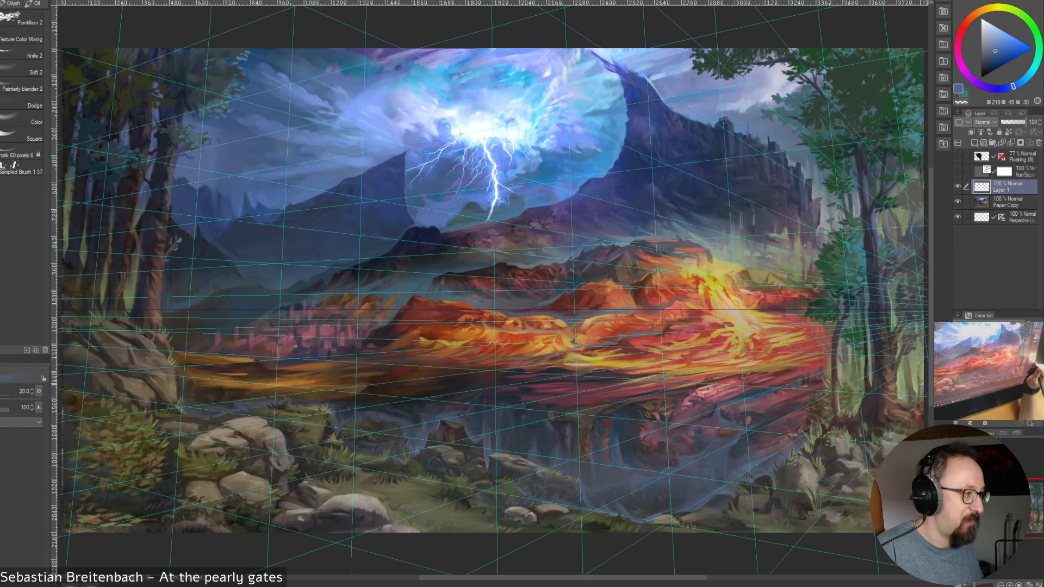
{"action": "left_click", "coordinate": [961, 101]}
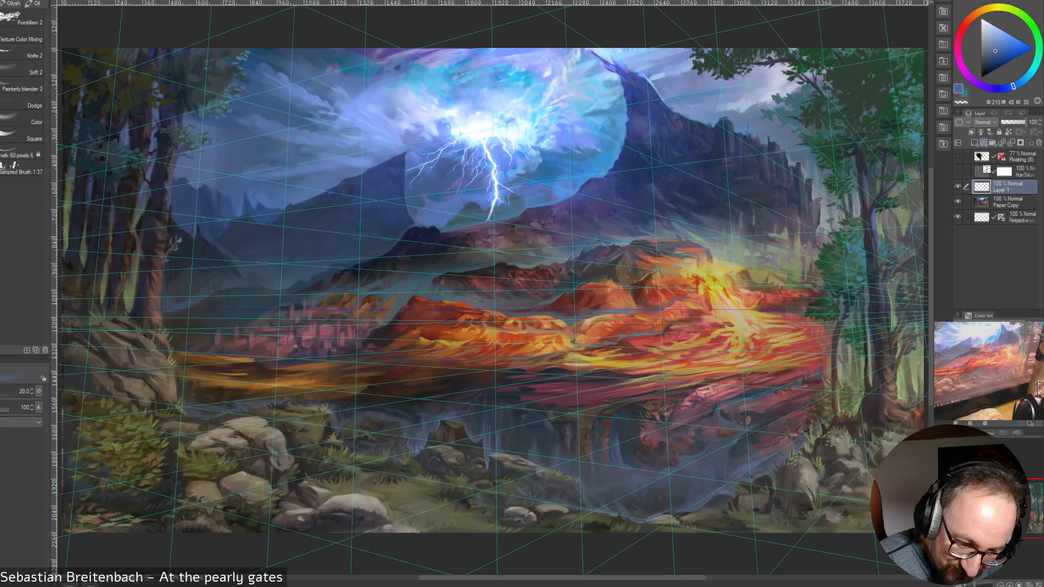
{"action": "left_click", "coordinate": [975, 143]}
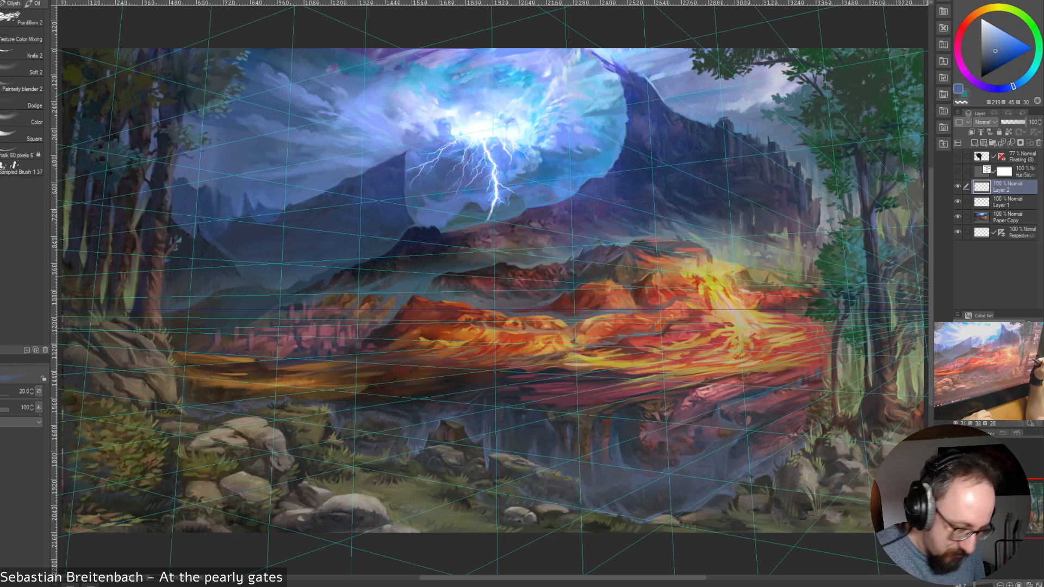
{"action": "left_click", "coordinate": [1038, 143]}
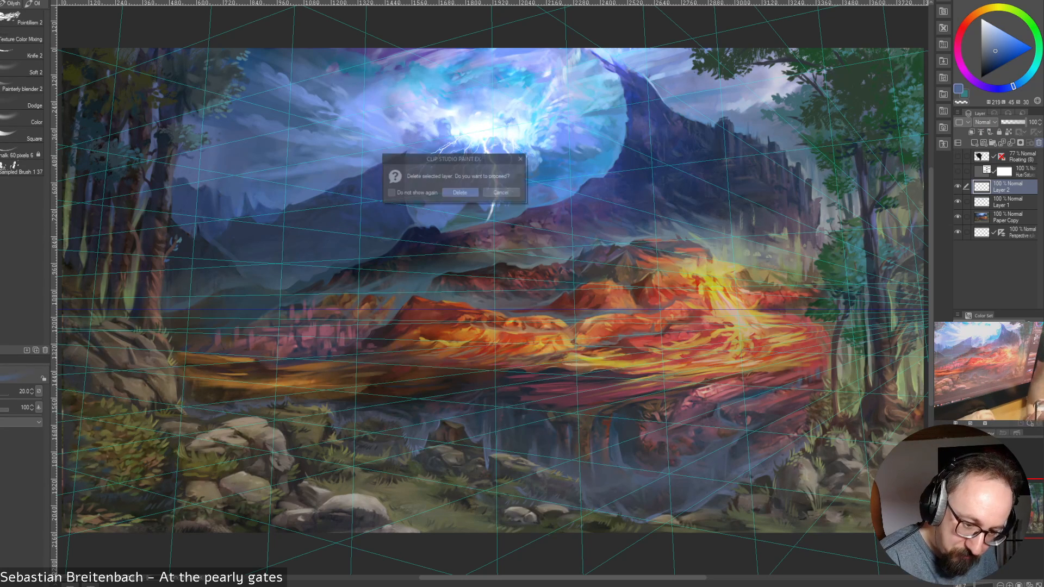
{"action": "left_click", "coordinate": [460, 192]}
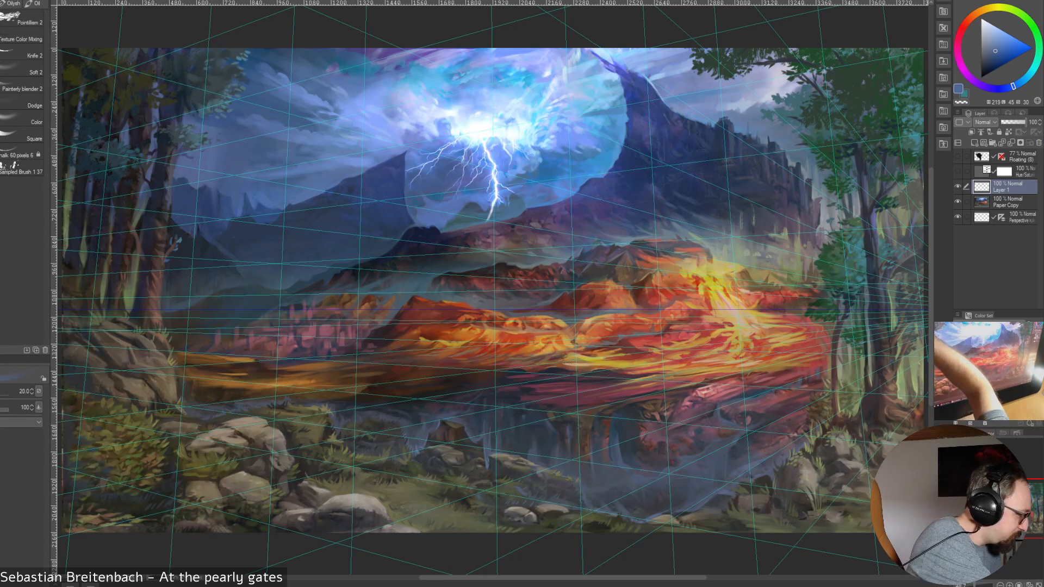
Create a new 4K (3840 x 2160 px) illustration canvas and fill its layer with a very dark grey
{"action": "key", "text": "ctrl+n"}
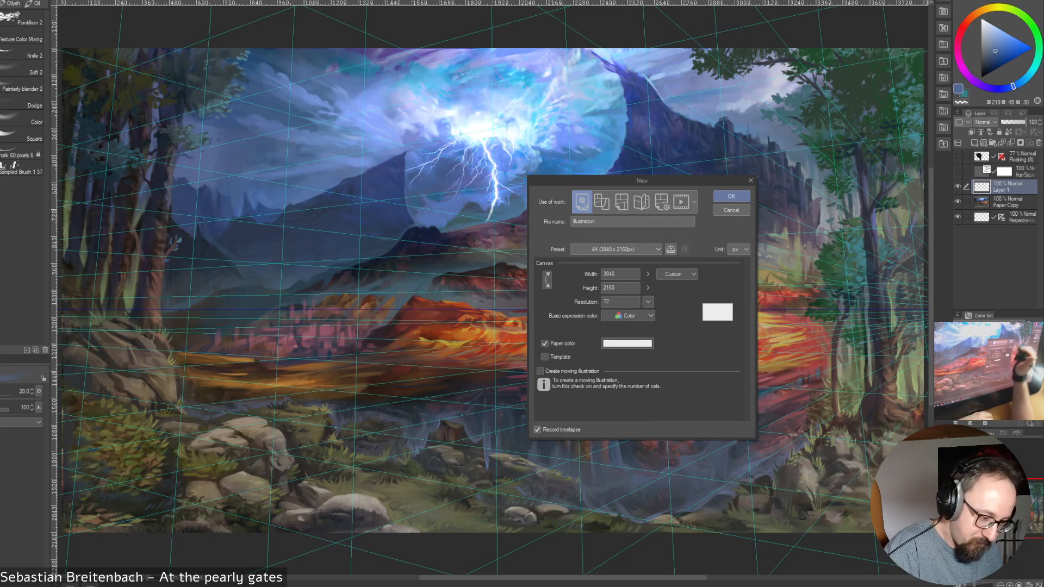
{"action": "left_click", "coordinate": [748, 194]}
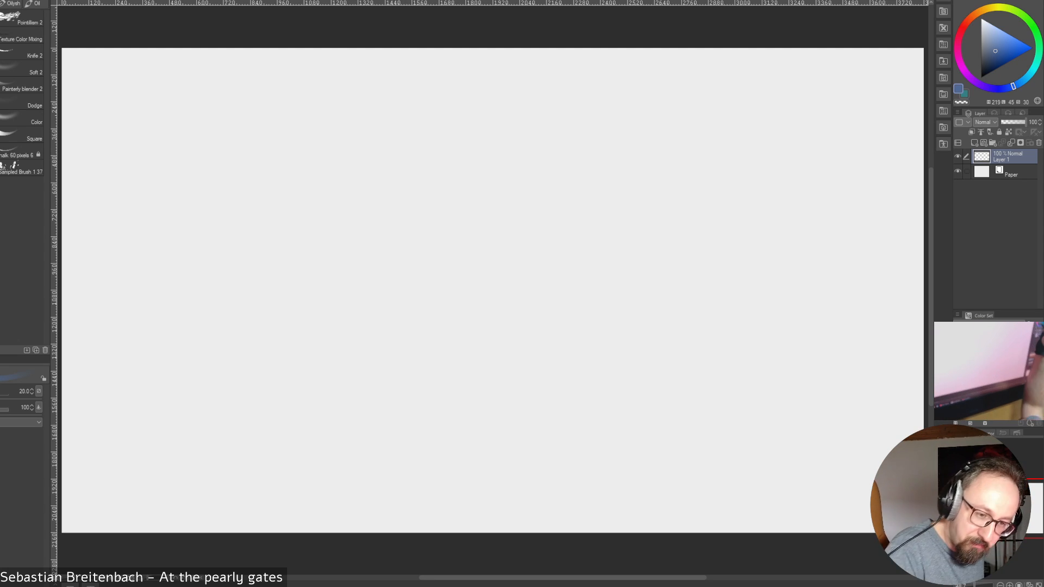
{"action": "left_click", "coordinate": [981, 66]}
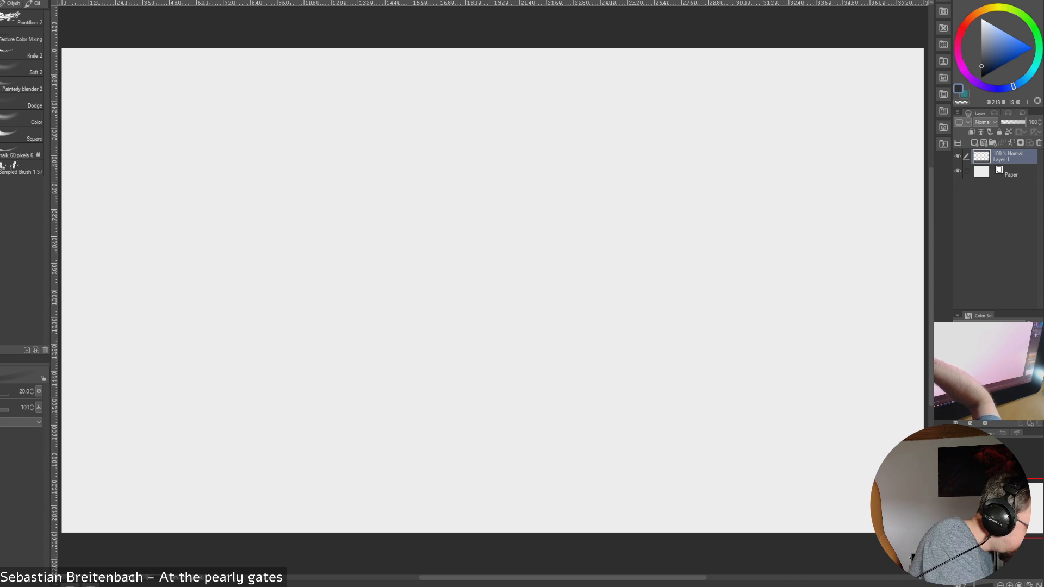
{"action": "key", "text": "g"}
{"action": "left_click", "coordinate": [276, 213]}
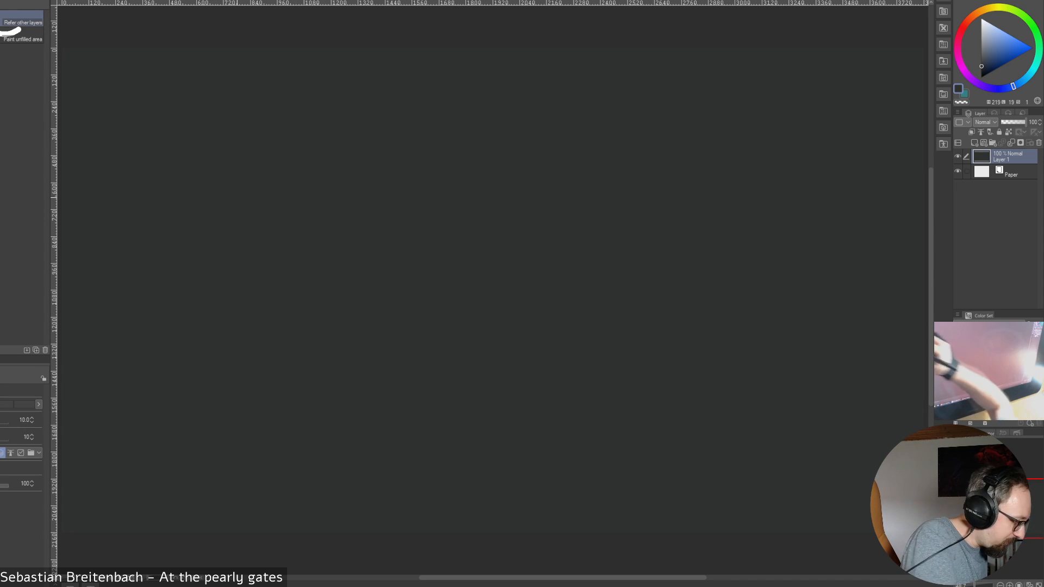
{"action": "key", "text": "b"}
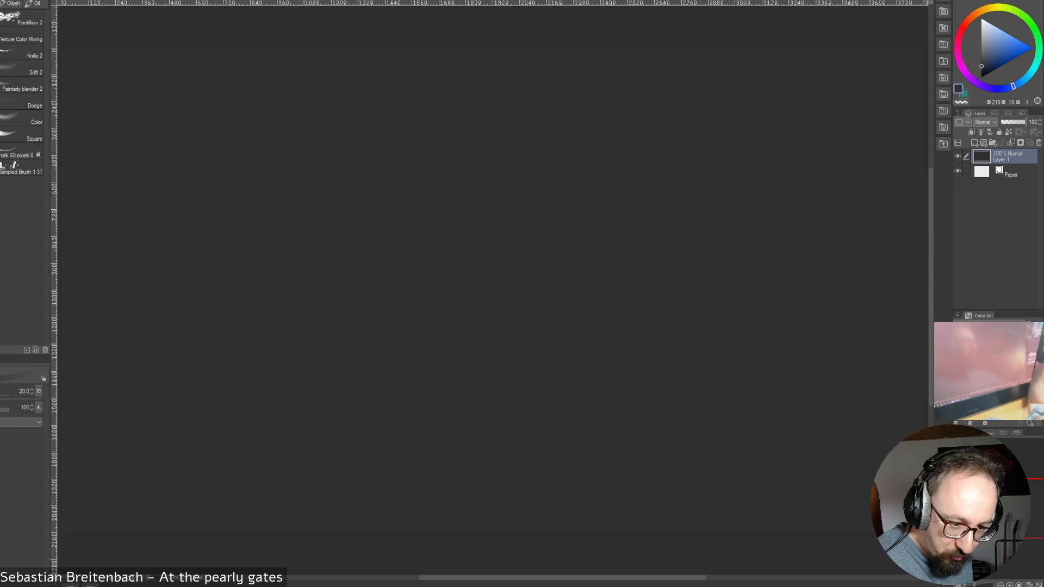
Choose a light blue-grey drawing colour and enlarge the brush to 100
{"action": "left_click", "coordinate": [982, 35]}
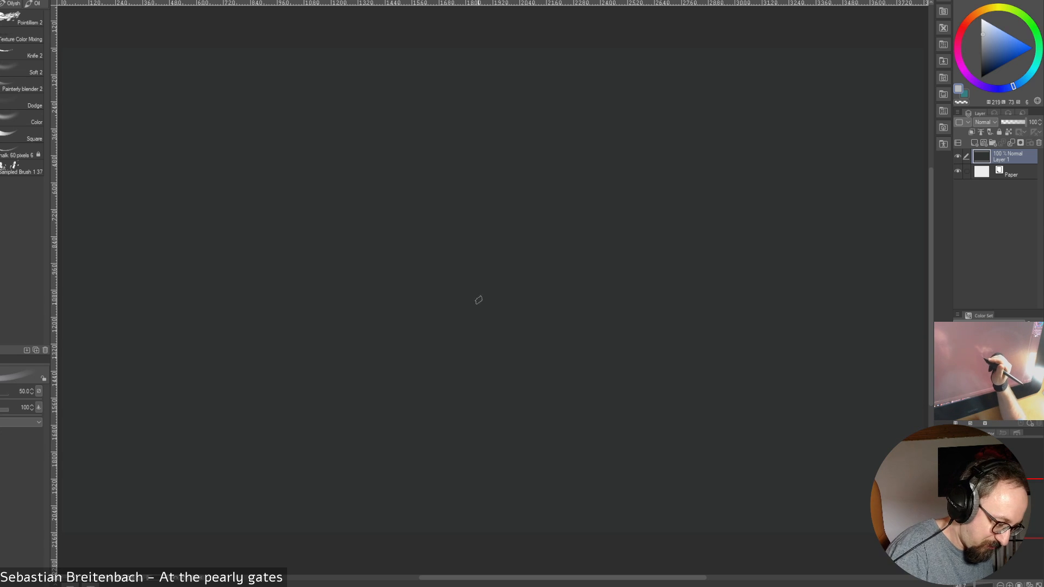
{"action": "key", "text": "bracketright"}
{"action": "key", "text": "bracketright"}
Sketch a simple cloud outline crossed out by two diagonal strokes, and undo the whole drawing
{"action": "mouse_move", "coordinate": [424, 267]}
{"action": "left_mouse_down"}
{"action": "mouse_move", "coordinate": [498, 193]}
{"action": "mouse_move", "coordinate": [548, 226]}
{"action": "mouse_move", "coordinate": [588, 196]}
{"action": "mouse_move", "coordinate": [688, 218]}
{"action": "mouse_move", "coordinate": [725, 247]}
{"action": "mouse_move", "coordinate": [810, 258]}
{"action": "mouse_move", "coordinate": [811, 320]}
{"action": "mouse_move", "coordinate": [745, 372]}
{"action": "mouse_move", "coordinate": [674, 373]}
{"action": "mouse_move", "coordinate": [650, 351]}
{"action": "mouse_move", "coordinate": [591, 381]}
{"action": "mouse_move", "coordinate": [512, 370]}
{"action": "mouse_move", "coordinate": [488, 334]}
{"action": "mouse_move", "coordinate": [424, 340]}
{"action": "mouse_move", "coordinate": [403, 261]}
{"action": "mouse_move", "coordinate": [425, 252]}
{"action": "left_mouse_up"}
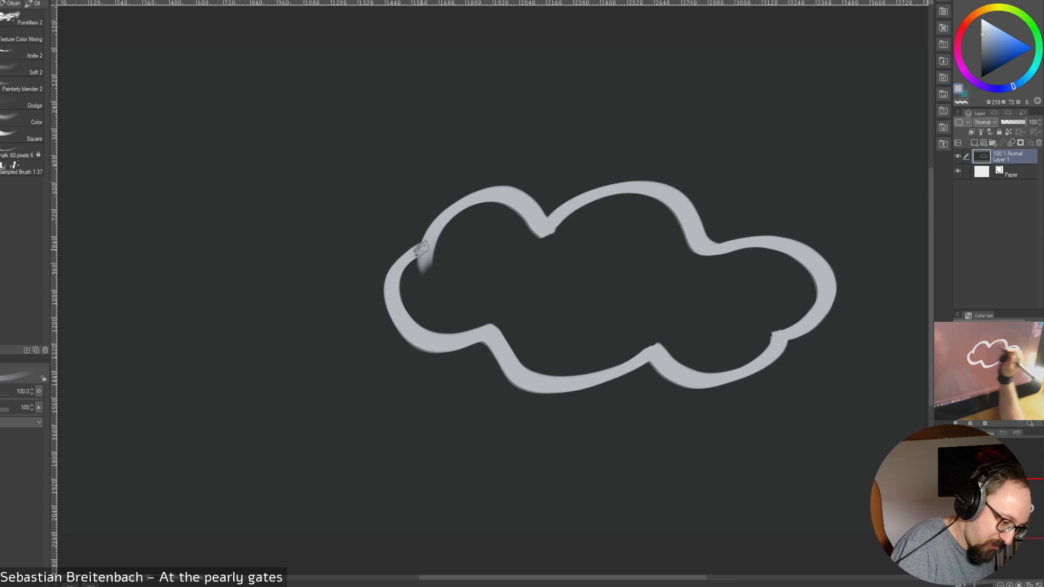
{"action": "left_click_drag", "start_coordinate": [423, 113], "coordinate": [737, 429]}
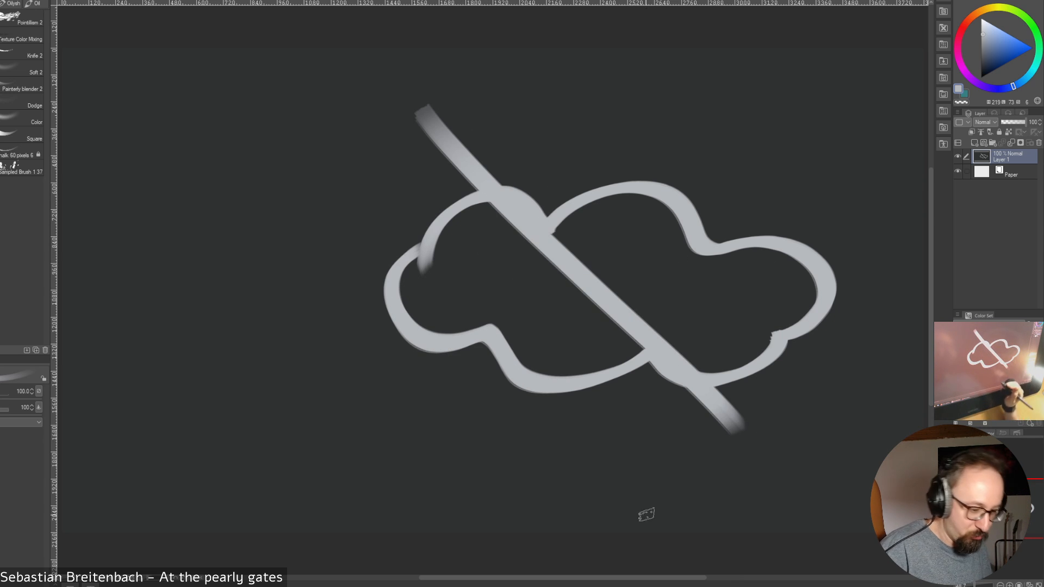
{"action": "left_click_drag", "start_coordinate": [811, 101], "coordinate": [363, 492]}
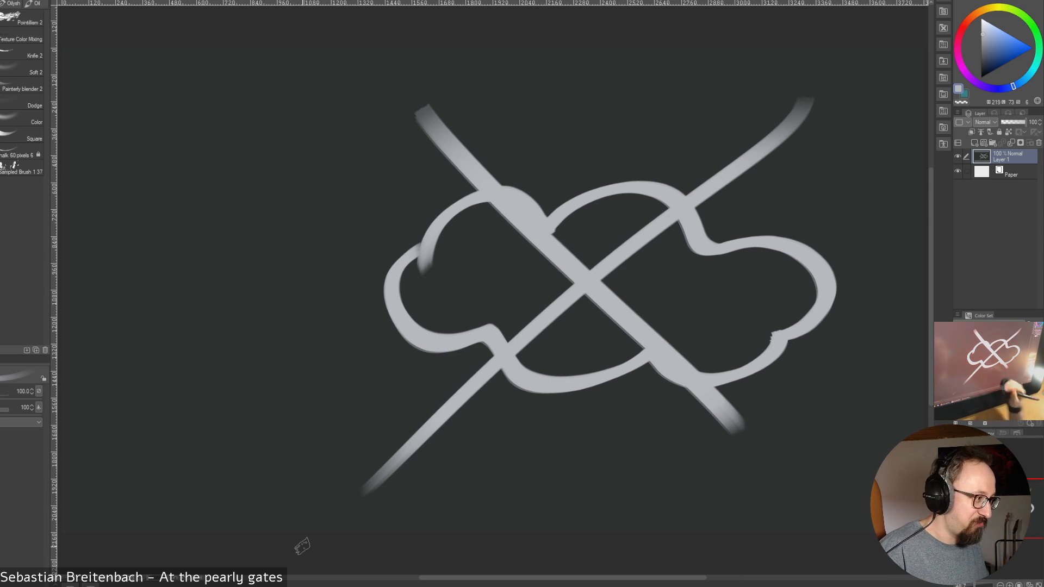
{"action": "key", "text": "ctrl+z"}
{"action": "key", "text": "ctrl+z"}
{"action": "key", "text": "ctrl+z"}
{"action": "key", "text": "ctrl+z"}
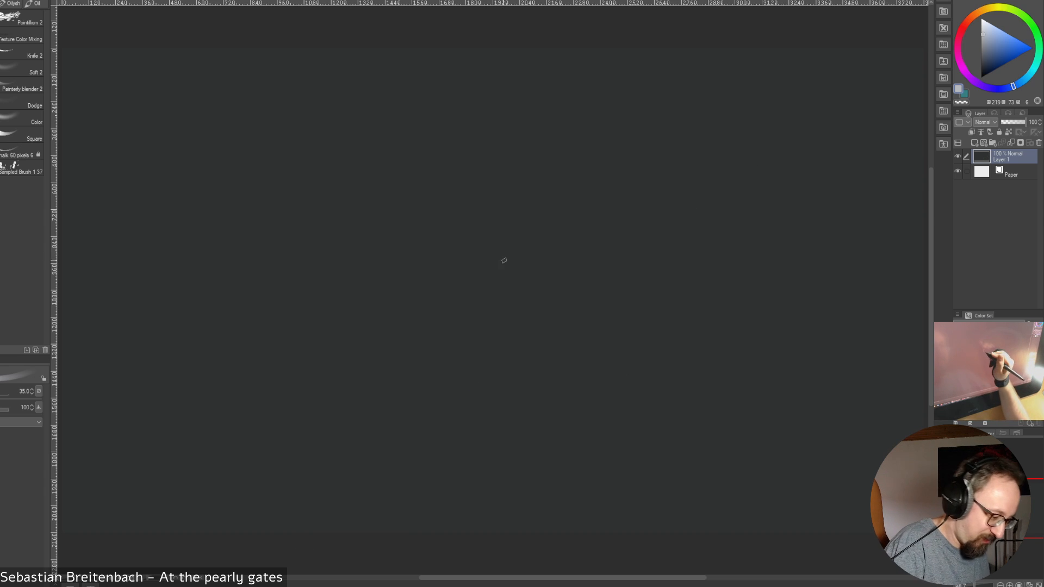
Sketch an eye outline with a round iris at brush size 35, strike it through, and undo the drawing
{"action": "mouse_move", "coordinate": [427, 298]}
{"action": "left_mouse_down"}
{"action": "mouse_move", "coordinate": [716, 215]}
{"action": "mouse_move", "coordinate": [831, 307]}
{"action": "mouse_move", "coordinate": [764, 353]}
{"action": "mouse_move", "coordinate": [819, 325]}
{"action": "left_mouse_up"}
{"action": "mouse_move", "coordinate": [570, 201]}
{"action": "left_mouse_down"}
{"action": "mouse_move", "coordinate": [527, 305]}
{"action": "mouse_move", "coordinate": [558, 375]}
{"action": "left_mouse_up"}
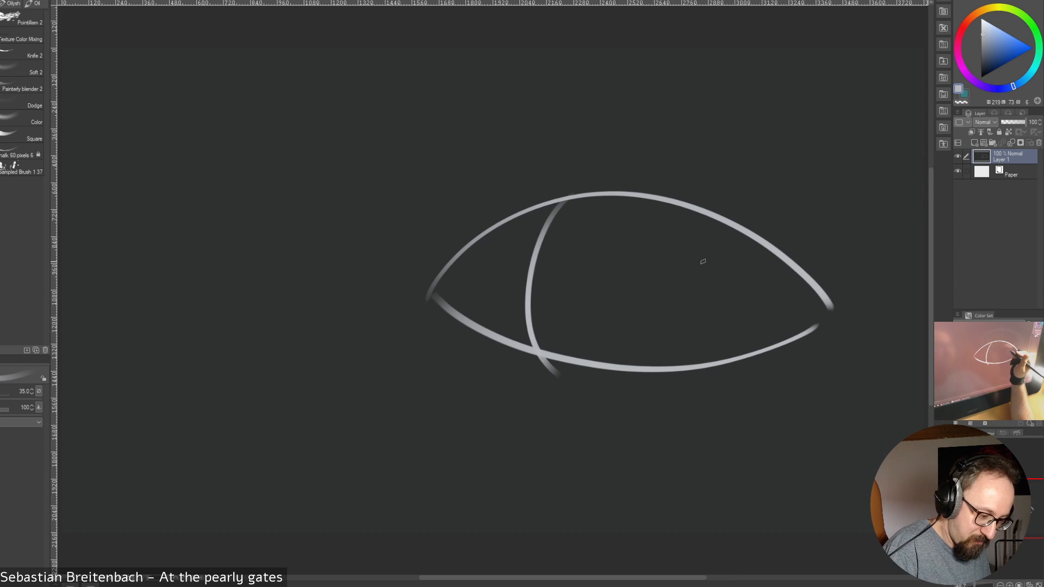
{"action": "key", "text": "ctrl+z"}
{"action": "mouse_move", "coordinate": [625, 194]}
{"action": "left_mouse_down"}
{"action": "mouse_move", "coordinate": [526, 313]}
{"action": "mouse_move", "coordinate": [584, 199]}
{"action": "left_mouse_up"}
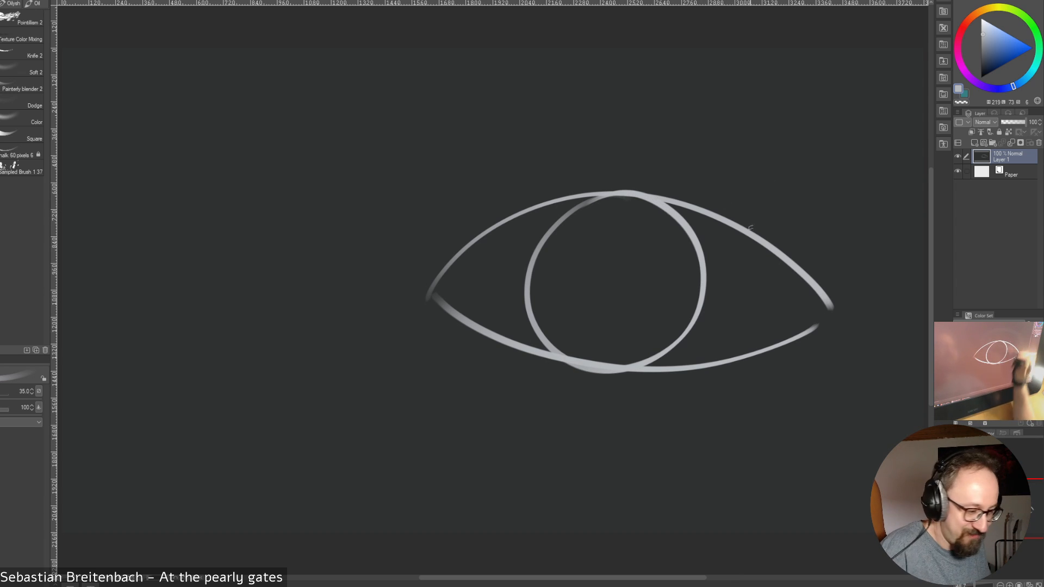
{"action": "left_click_drag", "start_coordinate": [804, 133], "coordinate": [396, 458]}
{"action": "key", "text": "ctrl+z"}
{"action": "key", "text": "ctrl+z"}
{"action": "key", "text": "ctrl+z"}
{"action": "key", "text": "ctrl+z"}
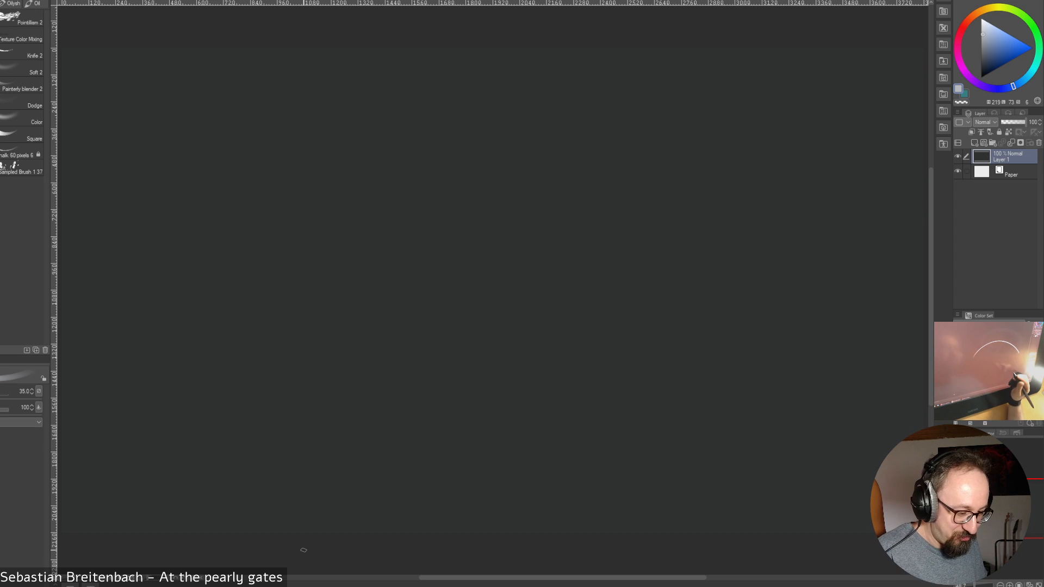
Reduce the brush to 17.5 and sketch a round eyeball with upper and lower eyelids wrapping around it, seen in three-quarter view
{"action": "key", "text": "bracketleft"}
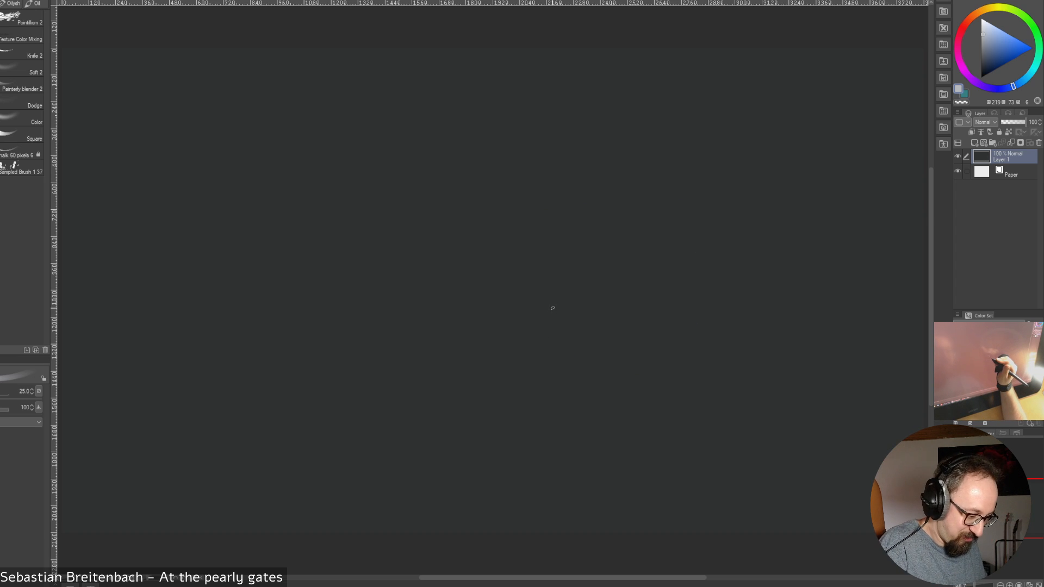
{"action": "key", "text": "bracketleft"}
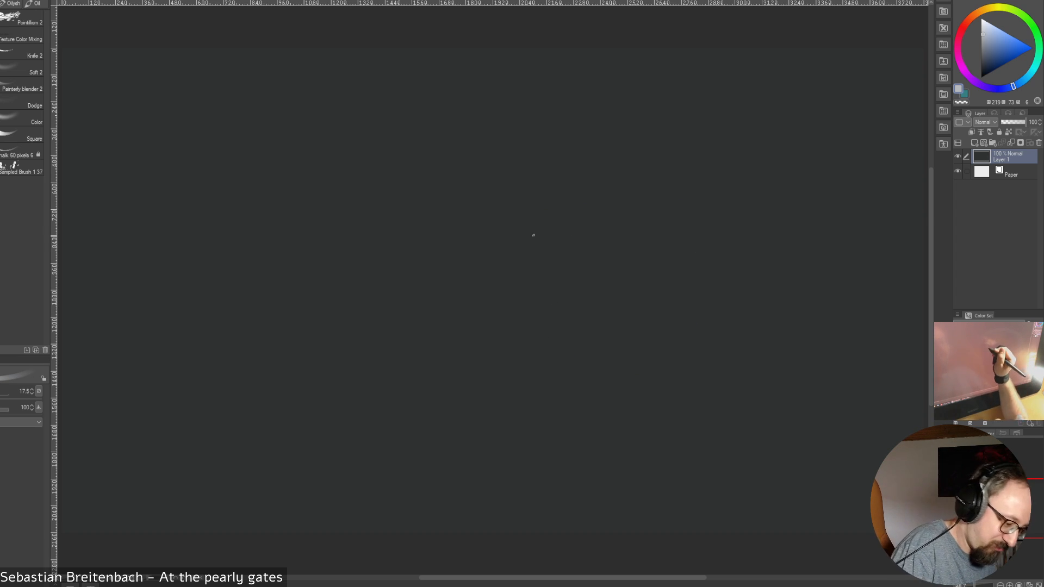
{"action": "mouse_move", "coordinate": [566, 200]}
{"action": "left_mouse_down"}
{"action": "mouse_move", "coordinate": [498, 195]}
{"action": "mouse_move", "coordinate": [448, 374]}
{"action": "mouse_move", "coordinate": [625, 343]}
{"action": "mouse_move", "coordinate": [511, 191]}
{"action": "mouse_move", "coordinate": [485, 206]}
{"action": "left_mouse_up"}
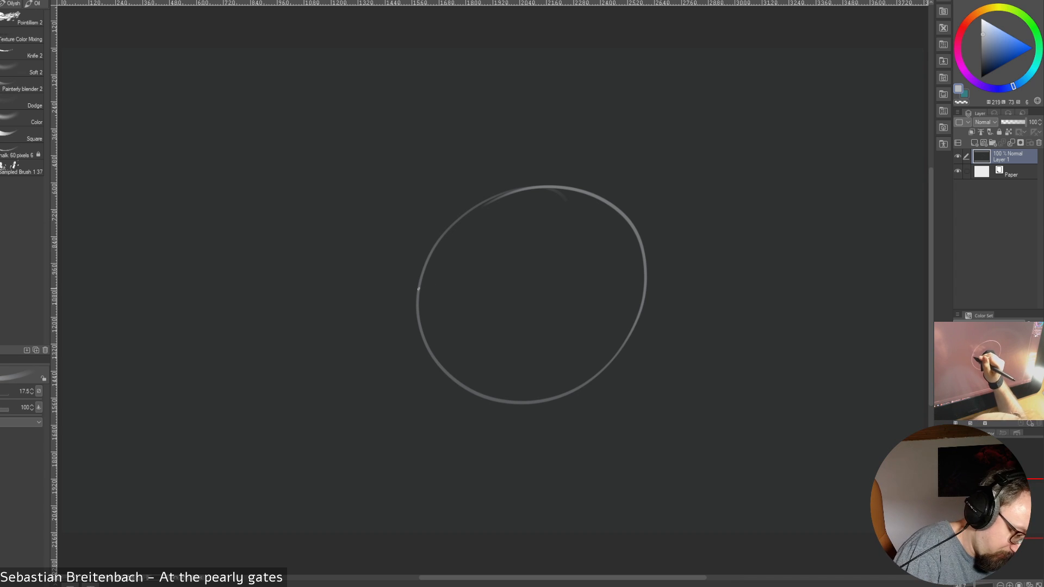
{"action": "mouse_move", "coordinate": [420, 281]}
{"action": "left_mouse_down"}
{"action": "mouse_move", "coordinate": [522, 244]}
{"action": "mouse_move", "coordinate": [658, 299]}
{"action": "left_mouse_up"}
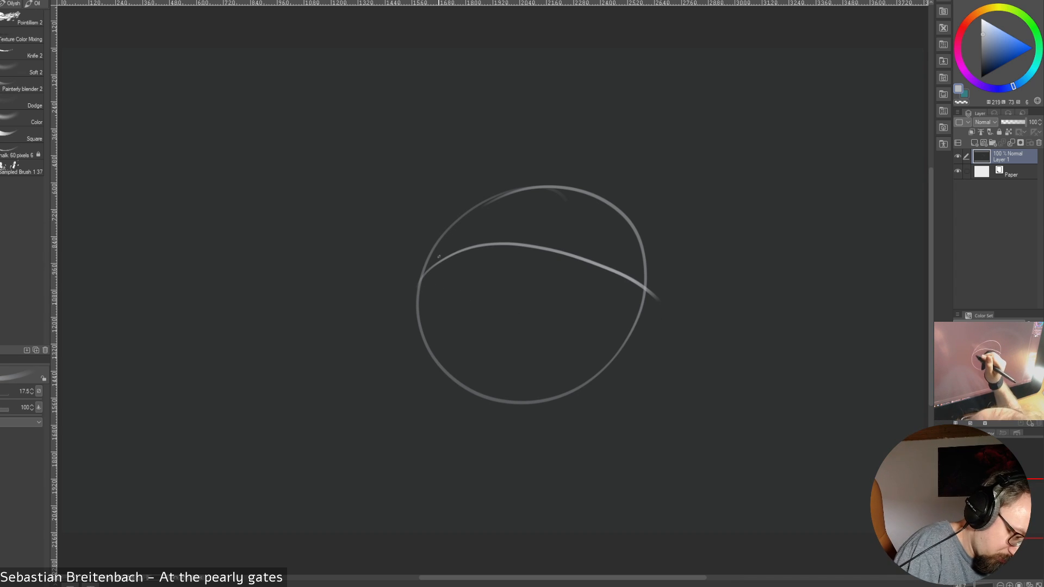
{"action": "mouse_move", "coordinate": [414, 277]}
{"action": "left_mouse_down"}
{"action": "mouse_move", "coordinate": [426, 287]}
{"action": "mouse_move", "coordinate": [421, 274]}
{"action": "mouse_move", "coordinate": [451, 272]}
{"action": "mouse_move", "coordinate": [637, 294]}
{"action": "left_mouse_up"}
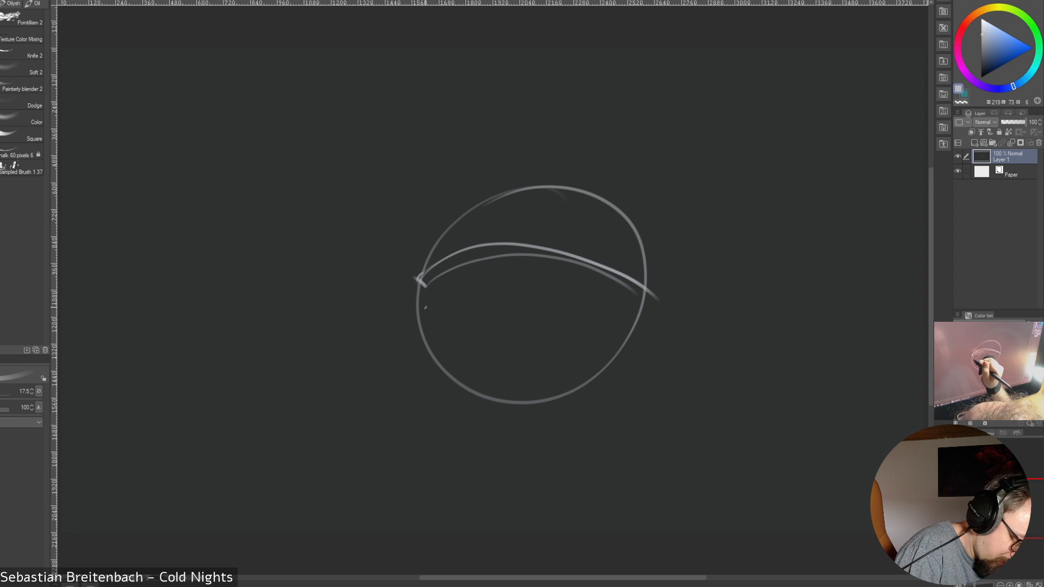
{"action": "mouse_move", "coordinate": [423, 283]}
{"action": "left_mouse_down"}
{"action": "mouse_move", "coordinate": [427, 345]}
{"action": "mouse_move", "coordinate": [550, 332]}
{"action": "mouse_move", "coordinate": [635, 296]}
{"action": "left_mouse_up"}
{"action": "mouse_move", "coordinate": [434, 342]}
{"action": "left_mouse_down"}
{"action": "mouse_move", "coordinate": [420, 354]}
{"action": "mouse_move", "coordinate": [449, 356]}
{"action": "mouse_move", "coordinate": [443, 394]}
{"action": "mouse_move", "coordinate": [462, 405]}
{"action": "left_mouse_up"}
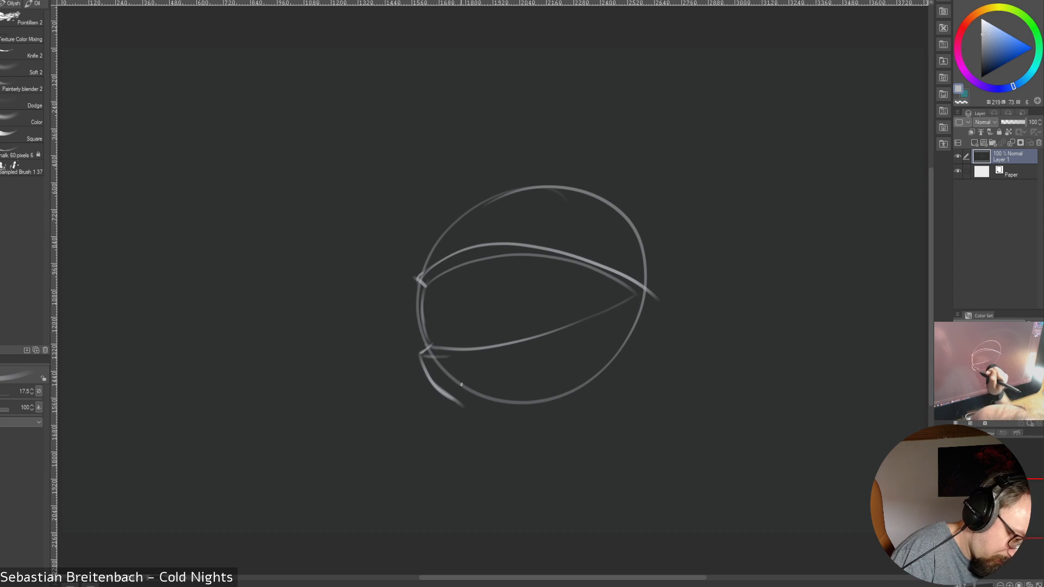
{"action": "left_click_drag", "start_coordinate": [414, 280], "coordinate": [450, 211]}
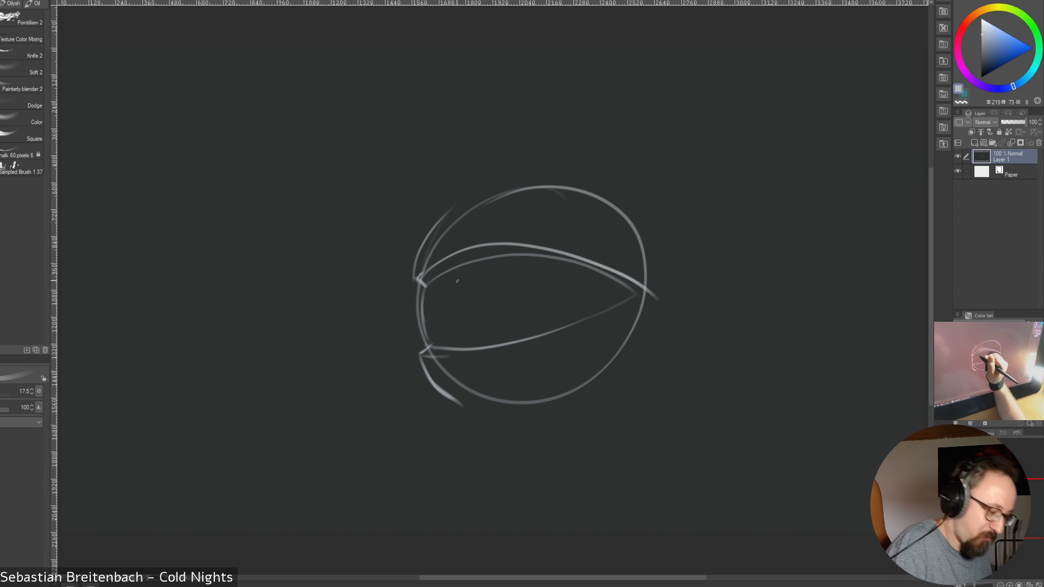
Draw the foreshortened iris and pupil inside the eye opening, and extend the outer contour line above the upper eyelid
{"action": "left_click_drag", "start_coordinate": [448, 272], "coordinate": [453, 346]}
{"action": "left_click_drag", "start_coordinate": [492, 260], "coordinate": [505, 337]}
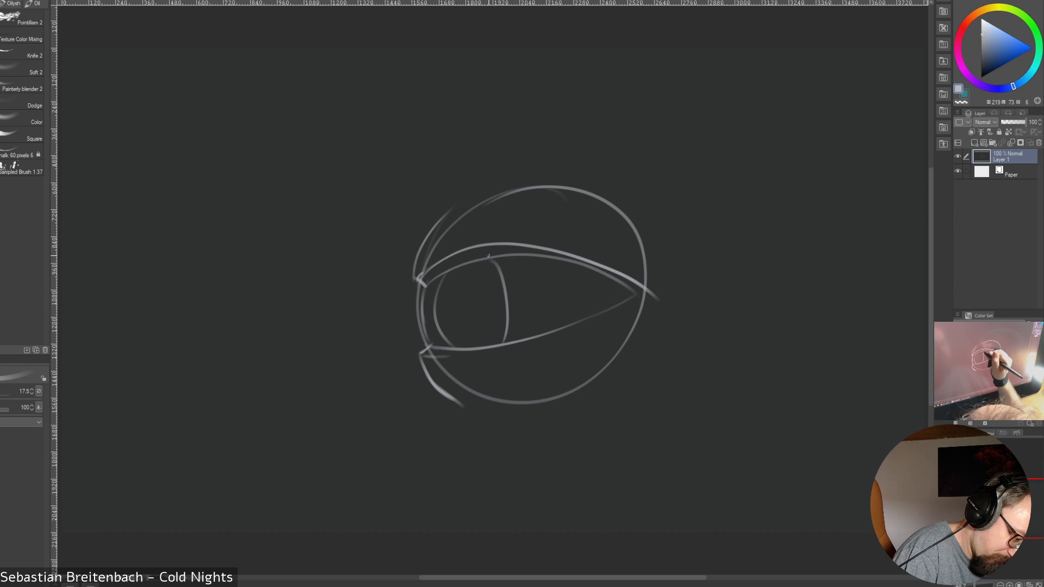
{"action": "left_click_drag", "start_coordinate": [488, 256], "coordinate": [506, 342]}
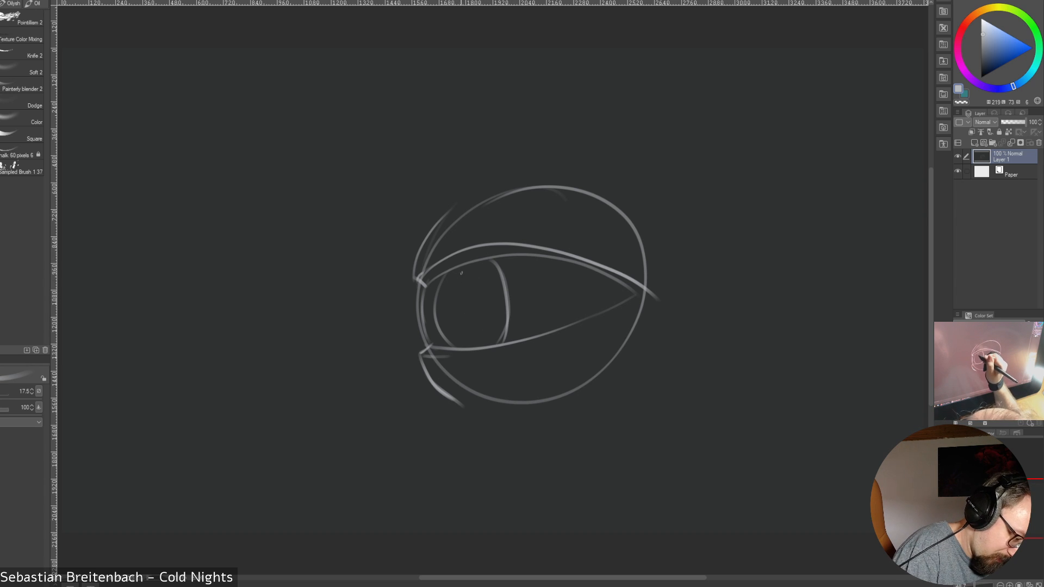
{"action": "mouse_move", "coordinate": [451, 273]}
{"action": "left_mouse_down"}
{"action": "mouse_move", "coordinate": [458, 338]}
{"action": "mouse_move", "coordinate": [562, 328]}
{"action": "left_mouse_up"}
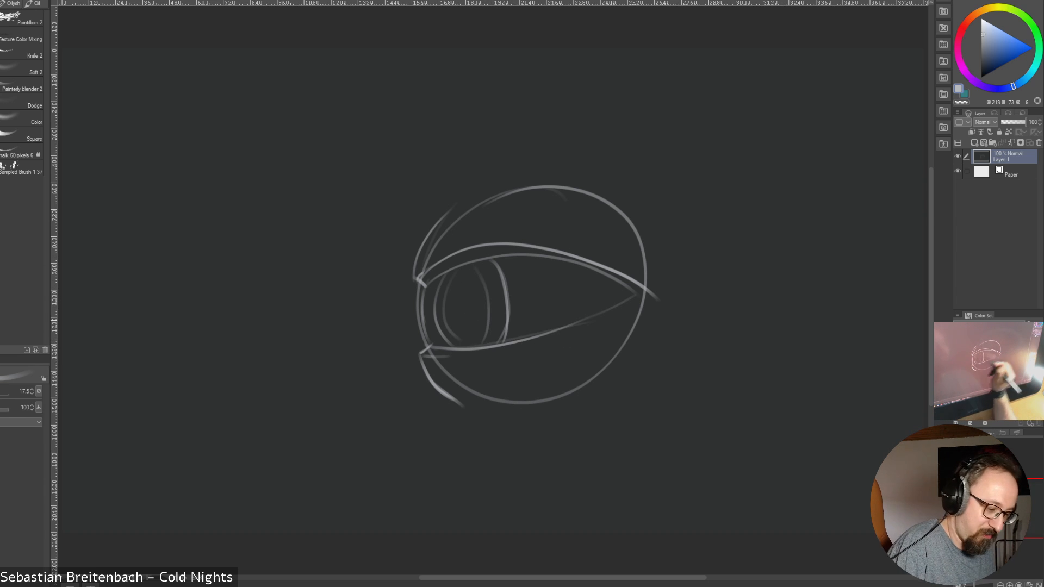
{"action": "left_click_drag", "start_coordinate": [454, 208], "coordinate": [517, 175]}
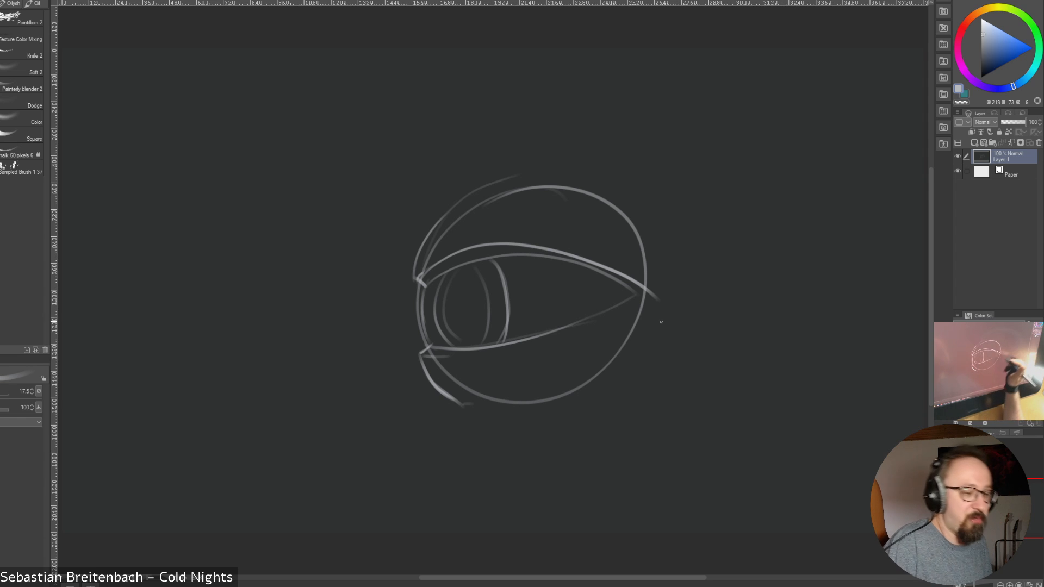
Sketch an angular eyebrow with two planes above the eye, and undo the last stray stroke
{"action": "mouse_move", "coordinate": [418, 202]}
{"action": "left_mouse_down"}
{"action": "mouse_move", "coordinate": [464, 174]}
{"action": "mouse_move", "coordinate": [566, 145]}
{"action": "left_mouse_up"}
{"action": "left_click_drag", "start_coordinate": [579, 145], "coordinate": [723, 193]}
{"action": "left_click_drag", "start_coordinate": [396, 162], "coordinate": [419, 198]}
{"action": "mouse_move", "coordinate": [387, 171]}
{"action": "left_mouse_down"}
{"action": "mouse_move", "coordinate": [587, 110]}
{"action": "mouse_move", "coordinate": [733, 166]}
{"action": "left_mouse_up"}
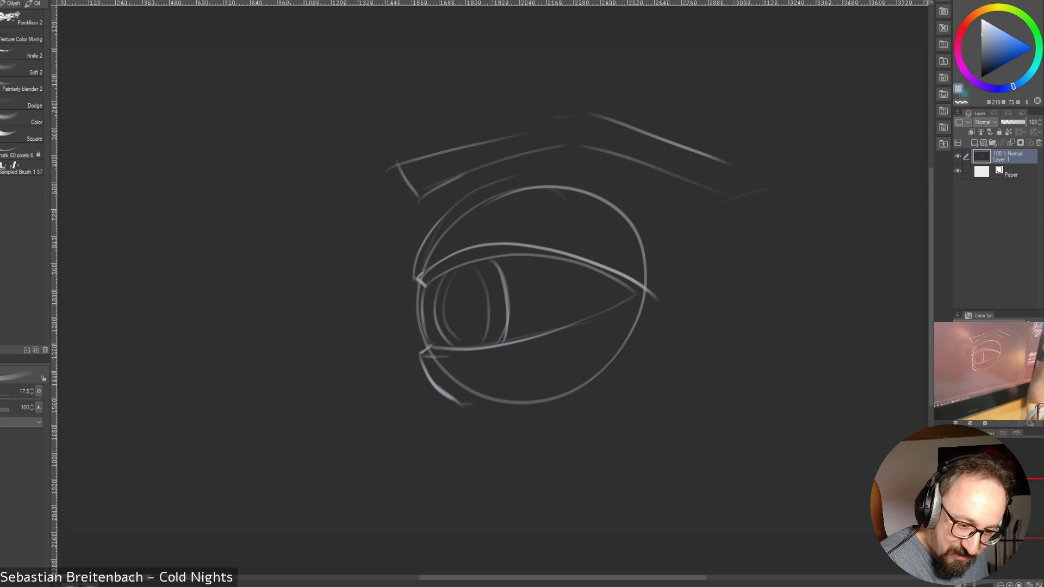
{"action": "key", "text": "ctrl+z"}
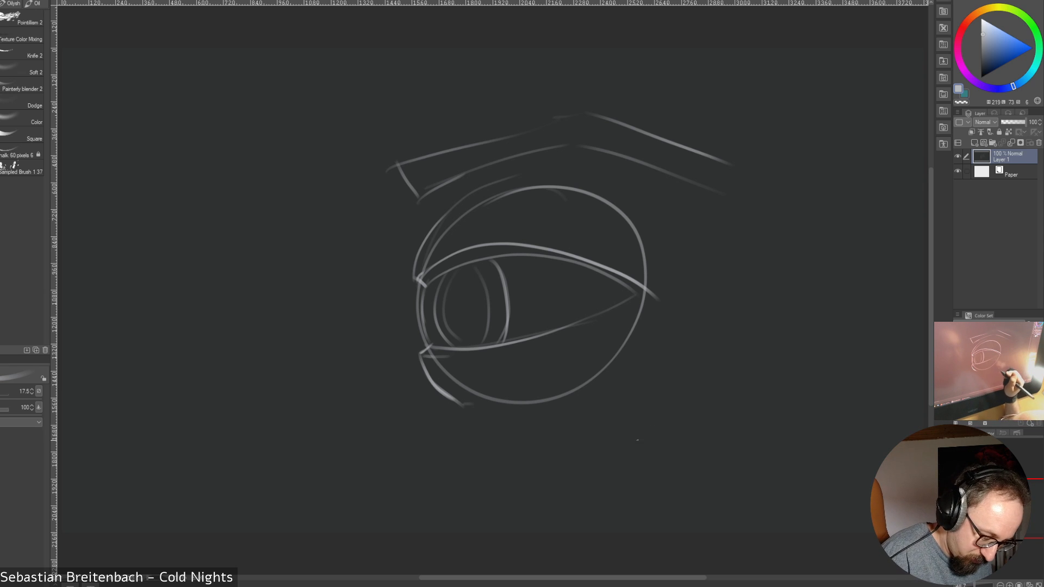
Sketch a small flat cloud outline and the first strokes of a blocky form beside the eye, and undo both
{"action": "mouse_move", "coordinate": [677, 413]}
{"action": "left_mouse_down"}
{"action": "mouse_move", "coordinate": [683, 402]}
{"action": "mouse_move", "coordinate": [754, 386]}
{"action": "mouse_move", "coordinate": [799, 414]}
{"action": "mouse_move", "coordinate": [761, 449]}
{"action": "mouse_move", "coordinate": [674, 455]}
{"action": "mouse_move", "coordinate": [679, 407]}
{"action": "left_mouse_up"}
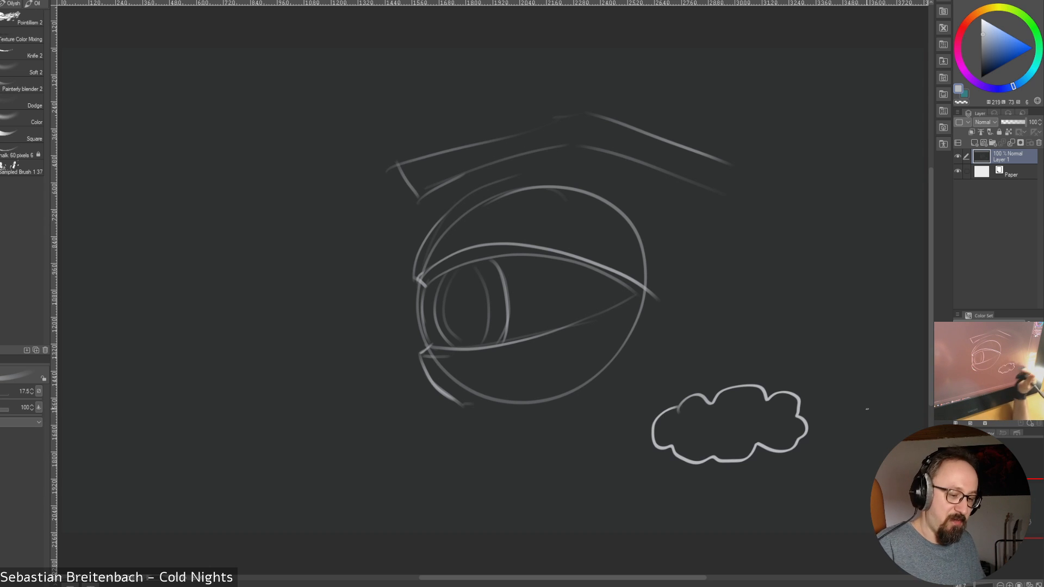
{"action": "key", "text": "ctrl+z"}
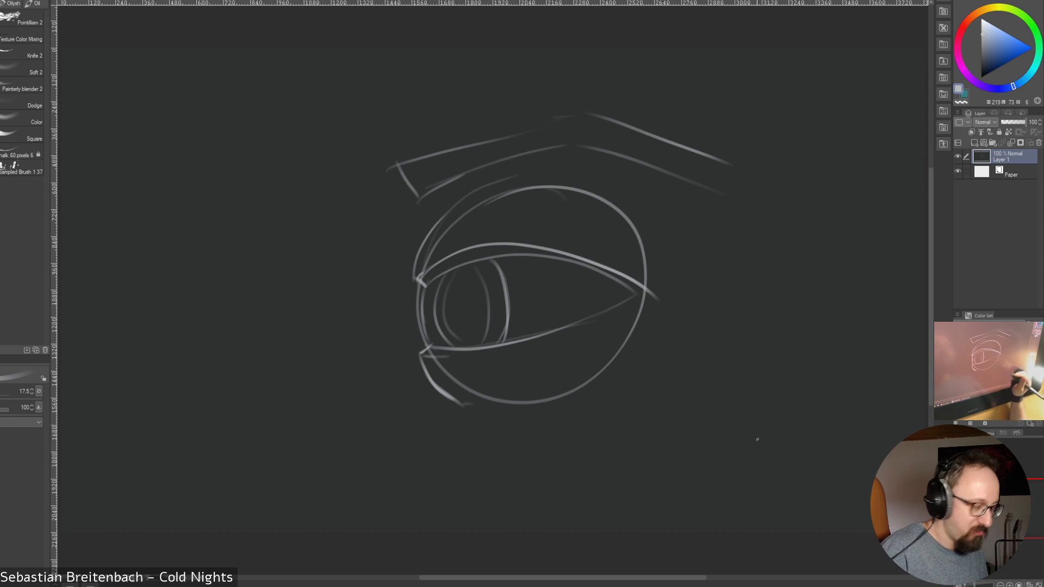
{"action": "mouse_move", "coordinate": [665, 430]}
{"action": "left_mouse_down"}
{"action": "mouse_move", "coordinate": [739, 417]}
{"action": "mouse_move", "coordinate": [800, 430]}
{"action": "left_mouse_up"}
{"action": "left_click_drag", "start_coordinate": [739, 419], "coordinate": [736, 472]}
{"action": "mouse_move", "coordinate": [797, 429]}
{"action": "left_mouse_down"}
{"action": "mouse_move", "coordinate": [793, 472]}
{"action": "mouse_move", "coordinate": [777, 475]}
{"action": "left_mouse_up"}
{"action": "key", "text": "ctrl+z"}
{"action": "key", "text": "ctrl+z"}
{"action": "key", "text": "ctrl+z"}
{"action": "key", "text": "ctrl+z"}
{"action": "key", "text": "ctrl+z"}
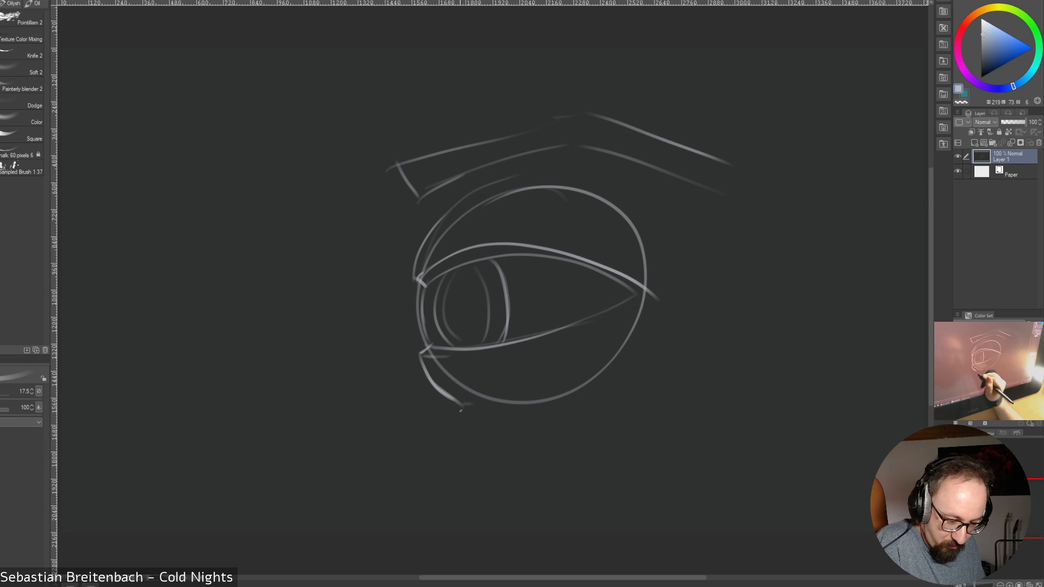
Sketch a cloud as a box-like form with front and side planes beside the eye, with a smaller box beneath it
{"action": "mouse_move", "coordinate": [680, 356]}
{"action": "left_mouse_down"}
{"action": "mouse_move", "coordinate": [746, 336]}
{"action": "mouse_move", "coordinate": [858, 343]}
{"action": "left_mouse_up"}
{"action": "left_click_drag", "start_coordinate": [760, 334], "coordinate": [763, 379]}
{"action": "left_click_drag", "start_coordinate": [842, 341], "coordinate": [840, 385]}
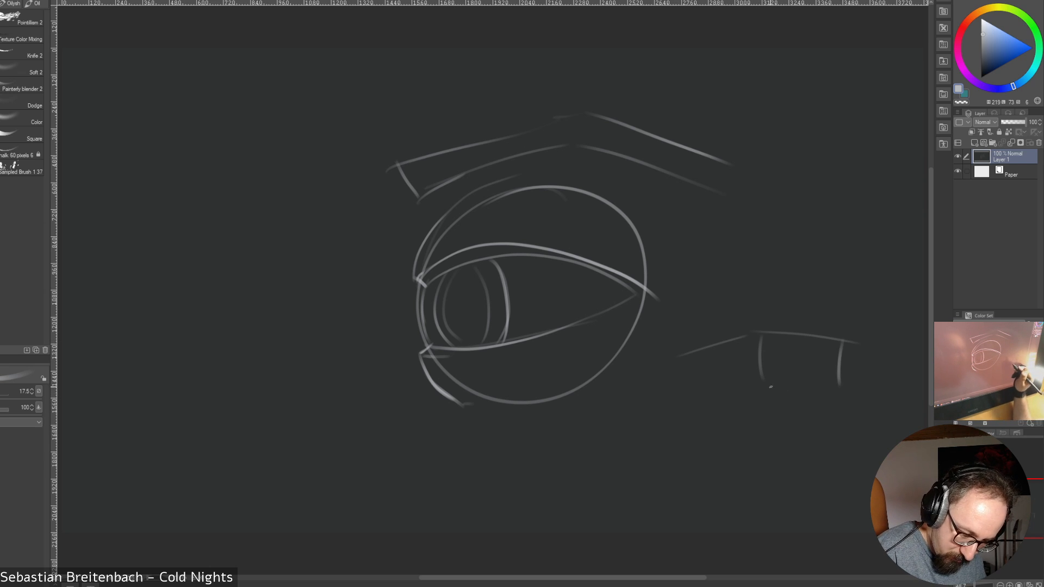
{"action": "left_click_drag", "start_coordinate": [761, 382], "coordinate": [843, 395]}
{"action": "left_click_drag", "start_coordinate": [759, 385], "coordinate": [686, 393]}
{"action": "mouse_move", "coordinate": [842, 395]}
{"action": "left_mouse_down"}
{"action": "mouse_move", "coordinate": [727, 411]}
{"action": "mouse_move", "coordinate": [830, 398]}
{"action": "left_mouse_up"}
{"action": "key", "text": "ctrl+z"}
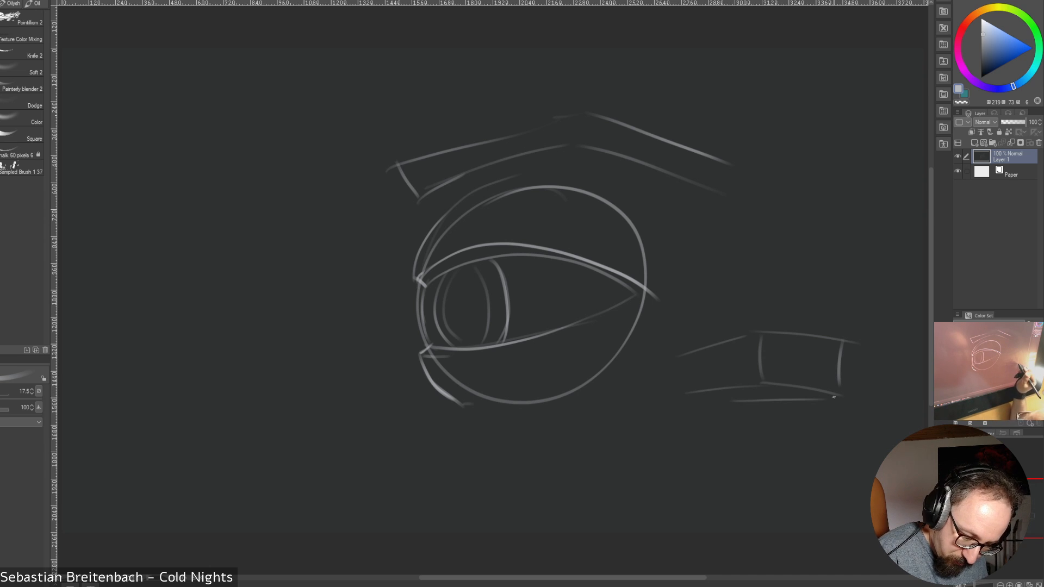
{"action": "mouse_move", "coordinate": [709, 398]}
{"action": "left_mouse_down"}
{"action": "mouse_move", "coordinate": [749, 403]}
{"action": "mouse_move", "coordinate": [752, 416]}
{"action": "mouse_move", "coordinate": [789, 406]}
{"action": "mouse_move", "coordinate": [749, 414]}
{"action": "left_mouse_up"}
{"action": "mouse_move", "coordinate": [752, 410]}
{"action": "left_mouse_down"}
{"action": "mouse_move", "coordinate": [727, 415]}
{"action": "mouse_move", "coordinate": [750, 397]}
{"action": "left_mouse_up"}
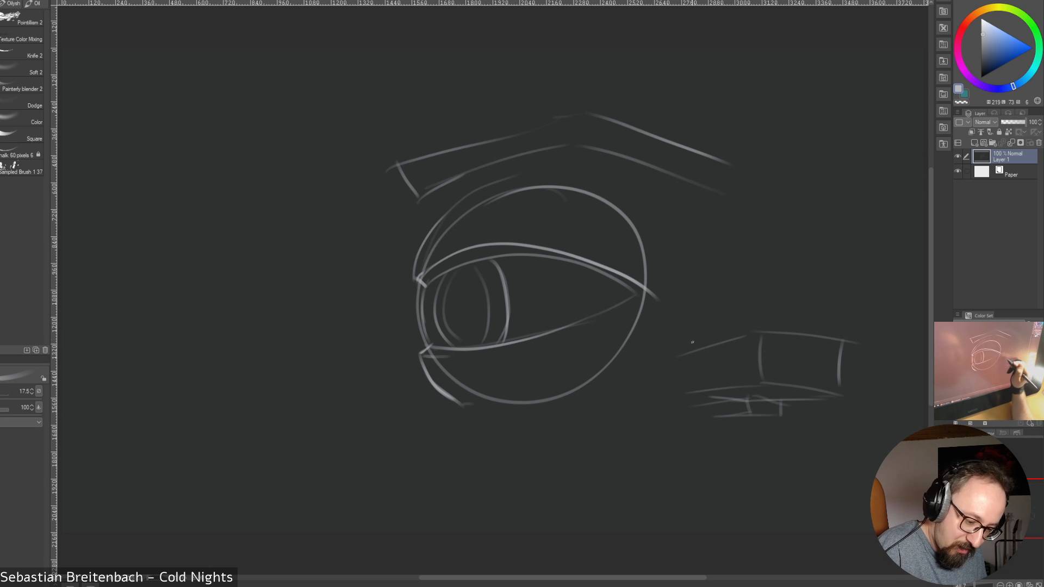
Add a rounded dome on top of the blocky cloud and further overlapping boxes at its outer end
{"action": "left_click_drag", "start_coordinate": [666, 342], "coordinate": [782, 332]}
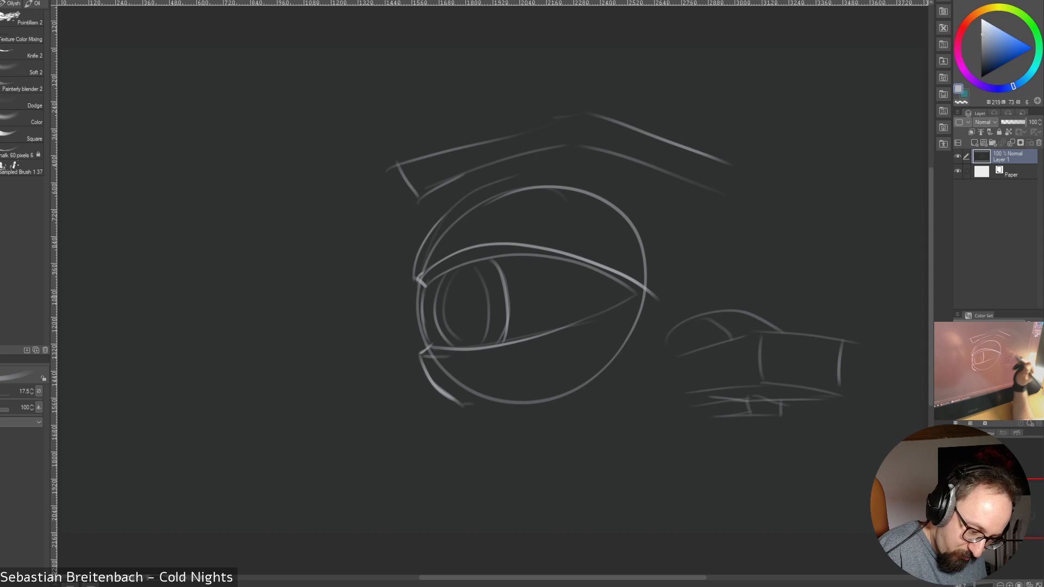
{"action": "left_click_drag", "start_coordinate": [699, 314], "coordinate": [721, 334]}
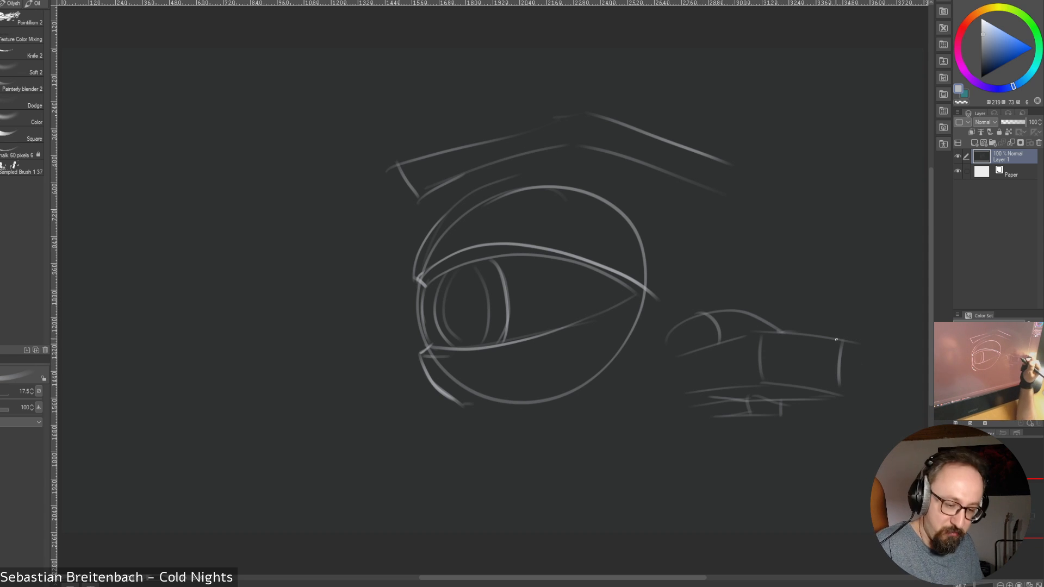
{"action": "mouse_move", "coordinate": [836, 338]}
{"action": "left_mouse_down"}
{"action": "mouse_move", "coordinate": [844, 349]}
{"action": "mouse_move", "coordinate": [789, 369]}
{"action": "mouse_move", "coordinate": [788, 385]}
{"action": "left_mouse_up"}
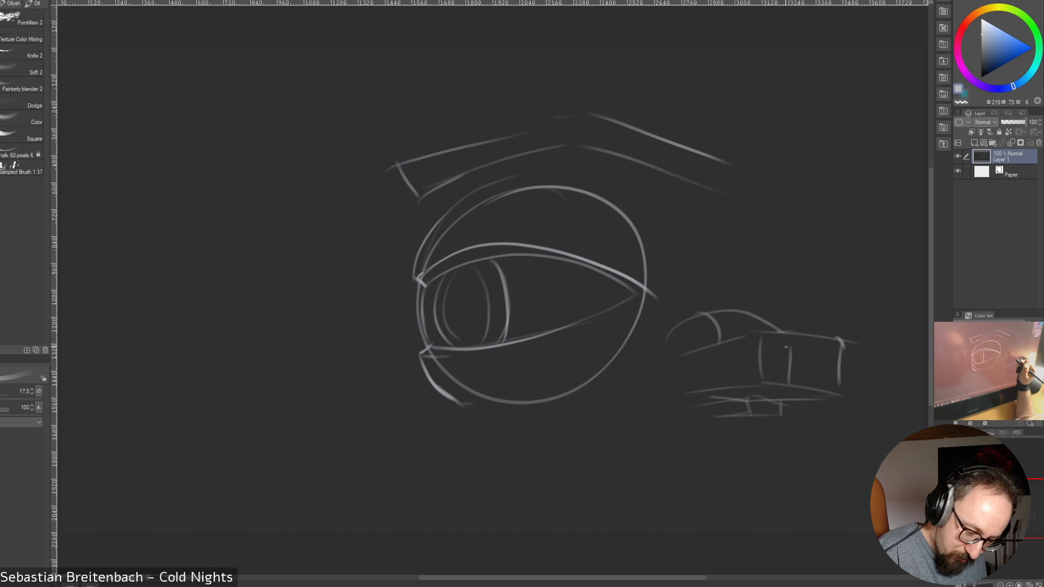
{"action": "mouse_move", "coordinate": [790, 347]}
{"action": "left_mouse_down"}
{"action": "mouse_move", "coordinate": [846, 338]}
{"action": "mouse_move", "coordinate": [909, 345]}
{"action": "mouse_move", "coordinate": [915, 407]}
{"action": "left_mouse_up"}
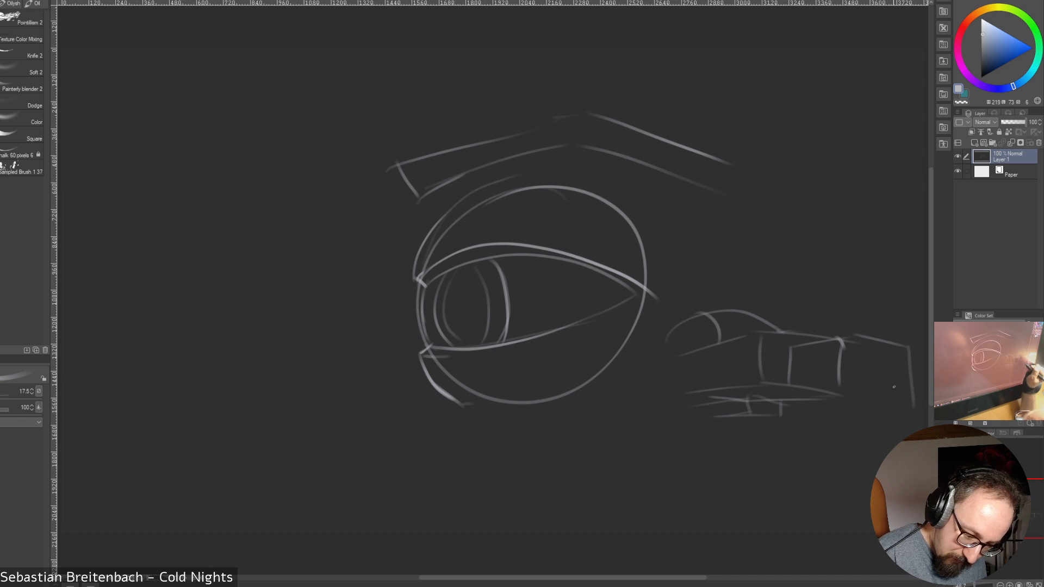
{"action": "mouse_move", "coordinate": [862, 334]}
{"action": "left_mouse_down"}
{"action": "mouse_move", "coordinate": [865, 396]}
{"action": "mouse_move", "coordinate": [915, 403]}
{"action": "left_mouse_up"}
{"action": "mouse_move", "coordinate": [800, 383]}
{"action": "left_mouse_down"}
{"action": "mouse_move", "coordinate": [858, 403]}
{"action": "mouse_move", "coordinate": [912, 406]}
{"action": "left_mouse_up"}
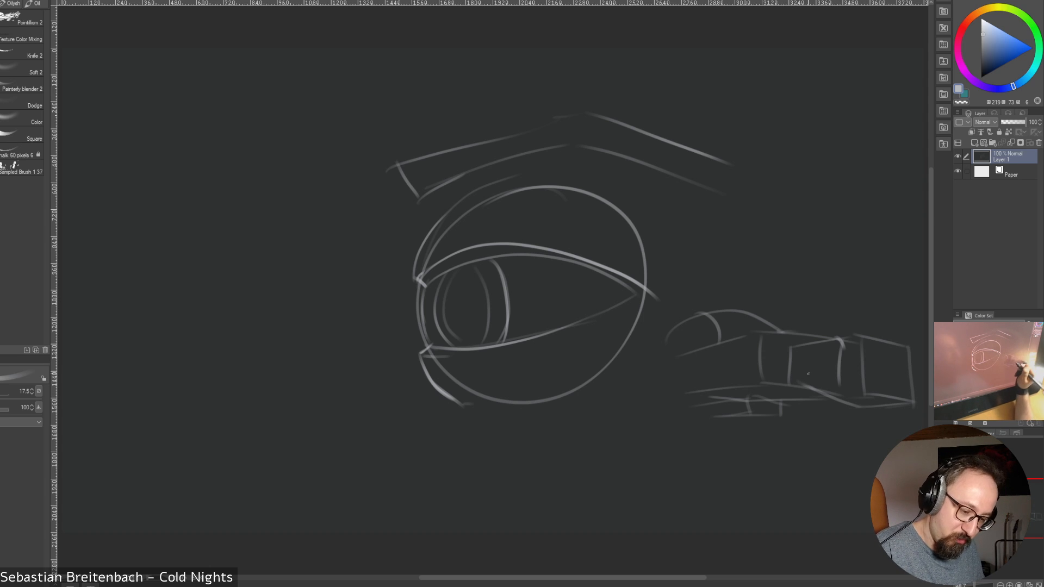
Extend the cloud's underside and trace small puffy bumps along the outer edges of its boxes
{"action": "left_click_drag", "start_coordinate": [780, 413], "coordinate": [817, 403]}
{"action": "mouse_move", "coordinate": [714, 419]}
{"action": "left_mouse_down"}
{"action": "mouse_move", "coordinate": [817, 413]}
{"action": "mouse_move", "coordinate": [849, 397]}
{"action": "mouse_move", "coordinate": [913, 404]}
{"action": "left_mouse_up"}
{"action": "mouse_move", "coordinate": [842, 342]}
{"action": "left_mouse_down"}
{"action": "mouse_move", "coordinate": [855, 334]}
{"action": "mouse_move", "coordinate": [914, 346]}
{"action": "mouse_move", "coordinate": [918, 397]}
{"action": "left_mouse_up"}
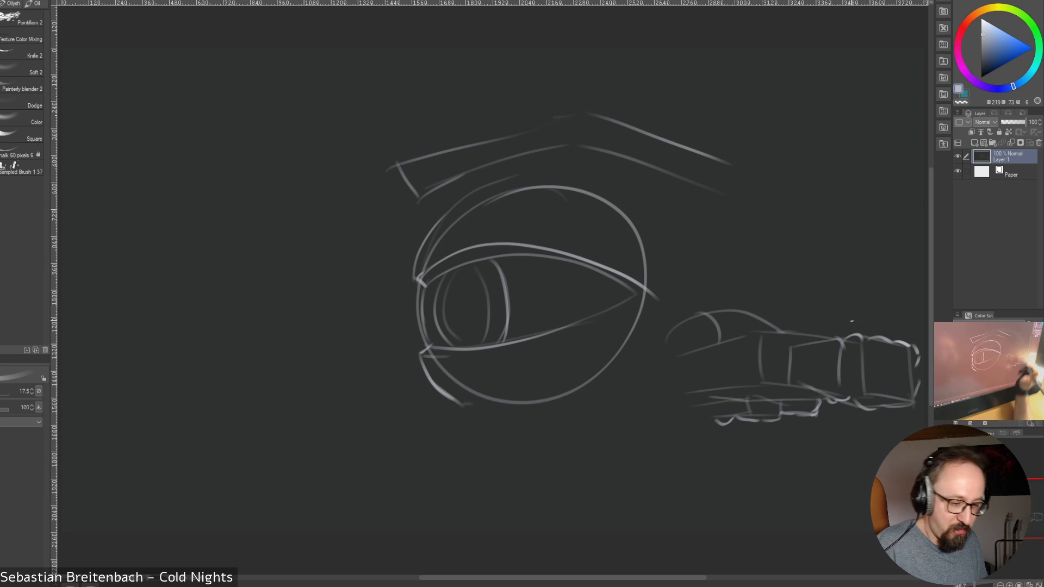
Close the demonstration canvas without saving it and return to the volcanic landscape painting
{"action": "key", "text": "ctrl+w"}
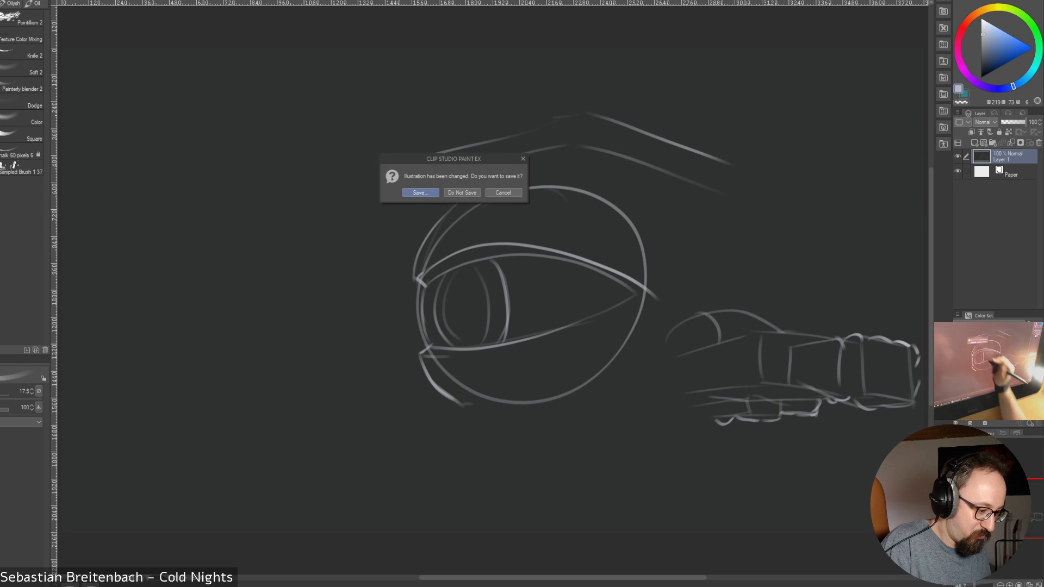
{"action": "left_click", "coordinate": [462, 193]}
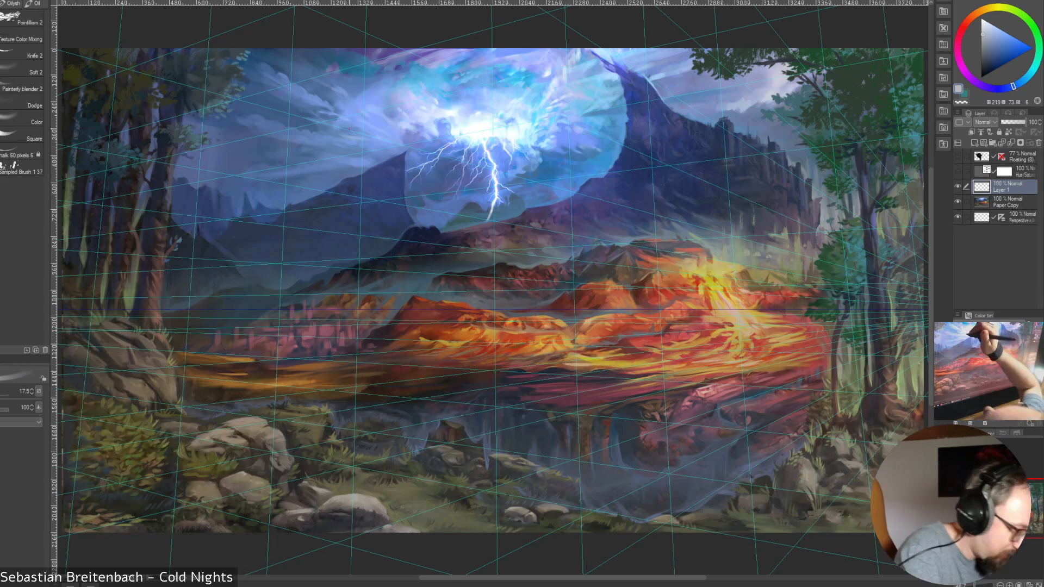
Sample blue tones from the stormy sky beside the lightning, settling on a muted dark blue, and set the brush size to 40
{"action": "left_click", "coordinate": [332, 138], "text": "alt"}
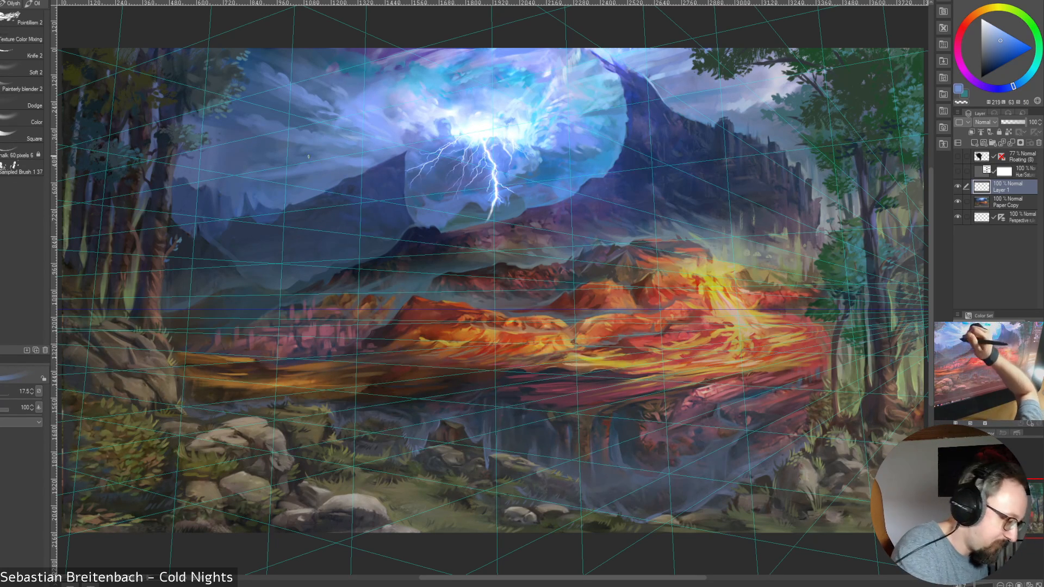
{"action": "left_click", "coordinate": [291, 152], "text": "alt"}
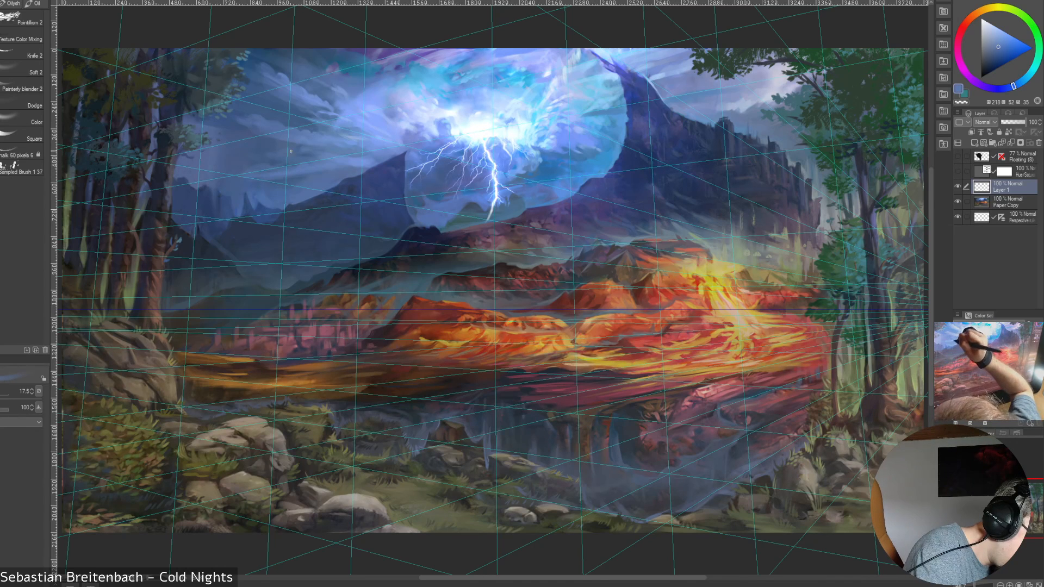
{"action": "left_click", "coordinate": [276, 179], "text": "alt"}
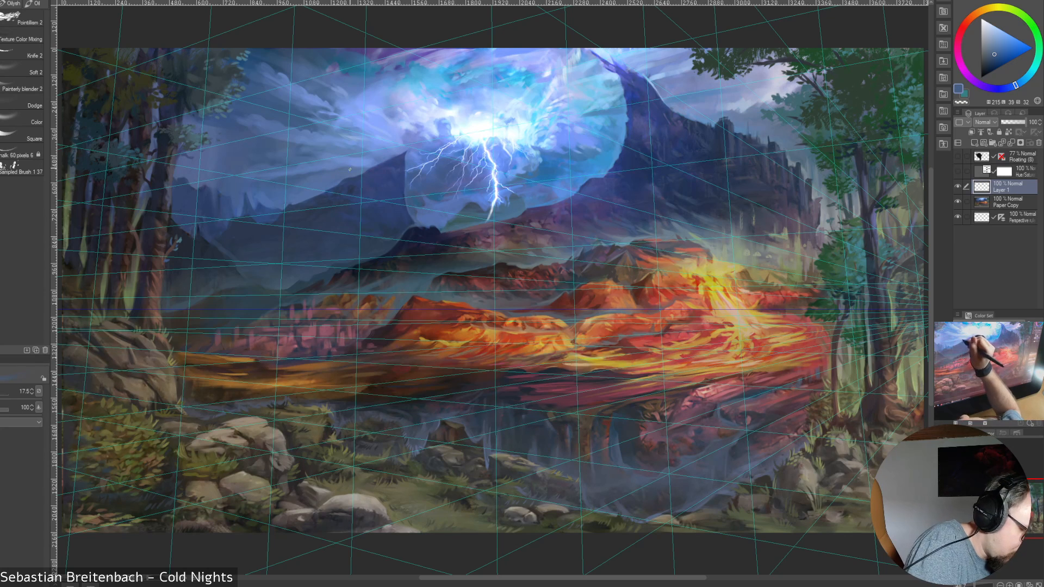
{"action": "key", "text": "bracketright"}
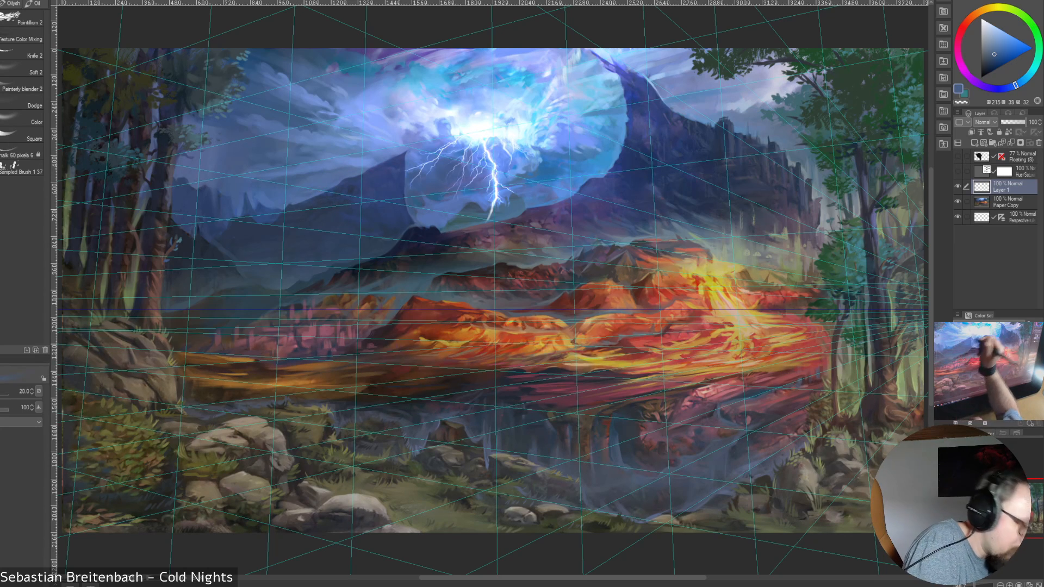
{"action": "key", "text": "bracketright"}
{"action": "key", "text": "bracketright"}
{"action": "key", "text": "bracketright"}
{"action": "key", "text": "bracketright"}
{"action": "key", "text": "bracketright"}
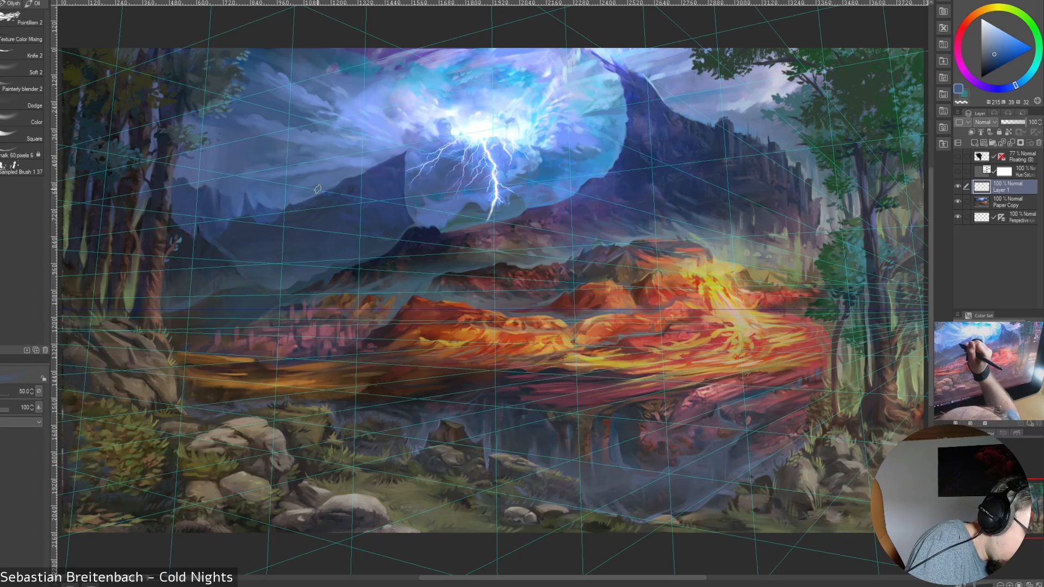
{"action": "key", "text": "bracketleft"}
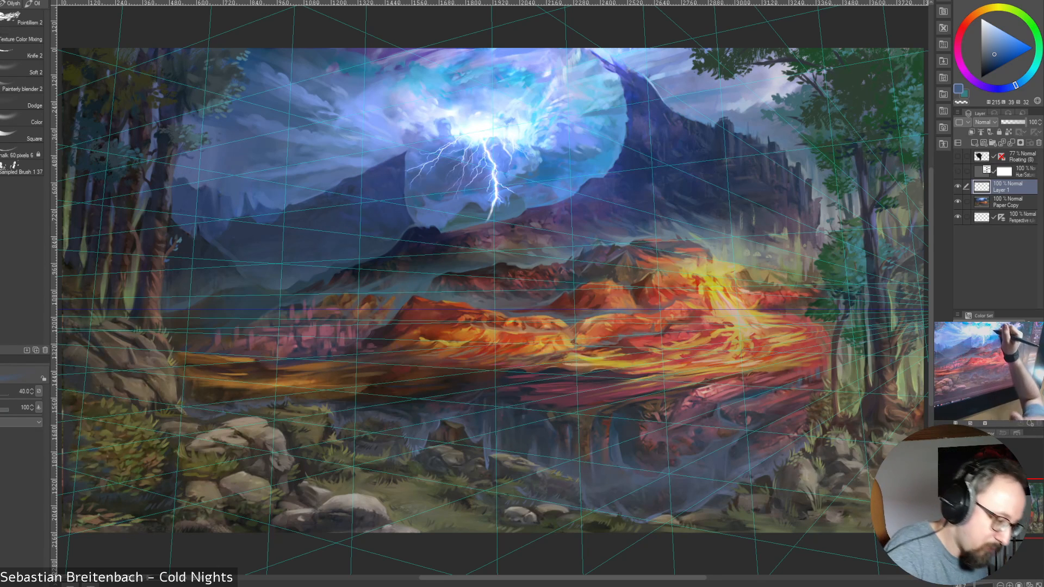
Sample the near-white colour from the lightning glow and set the brush size to 20
{"action": "left_click", "coordinate": [511, 108], "text": "alt"}
{"action": "key", "text": "bracketleft"}
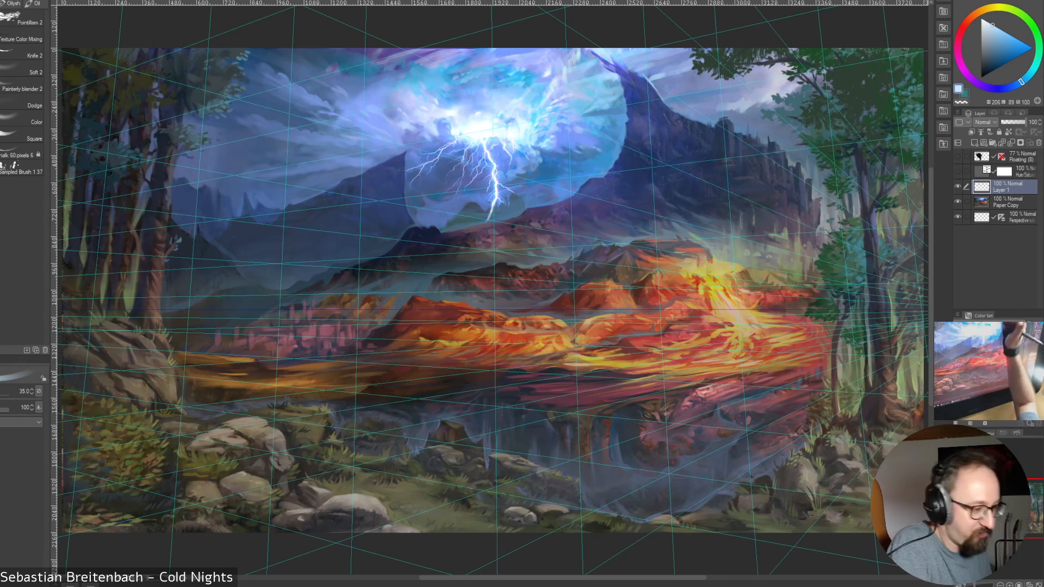
{"action": "left_click", "coordinate": [485, 125], "text": "alt"}
{"action": "key", "text": "bracketleft"}
{"action": "key", "text": "bracketright"}
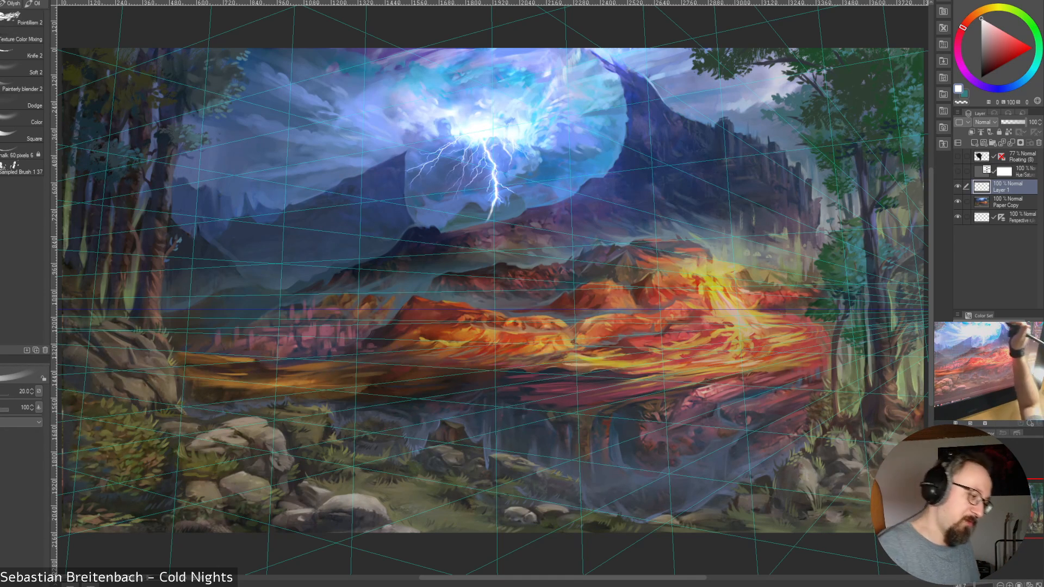
Sample light blue and near-white tones from the lightning glow and its outer edge, settling on a light sky blue
{"action": "left_click", "coordinate": [480, 102], "text": "alt"}
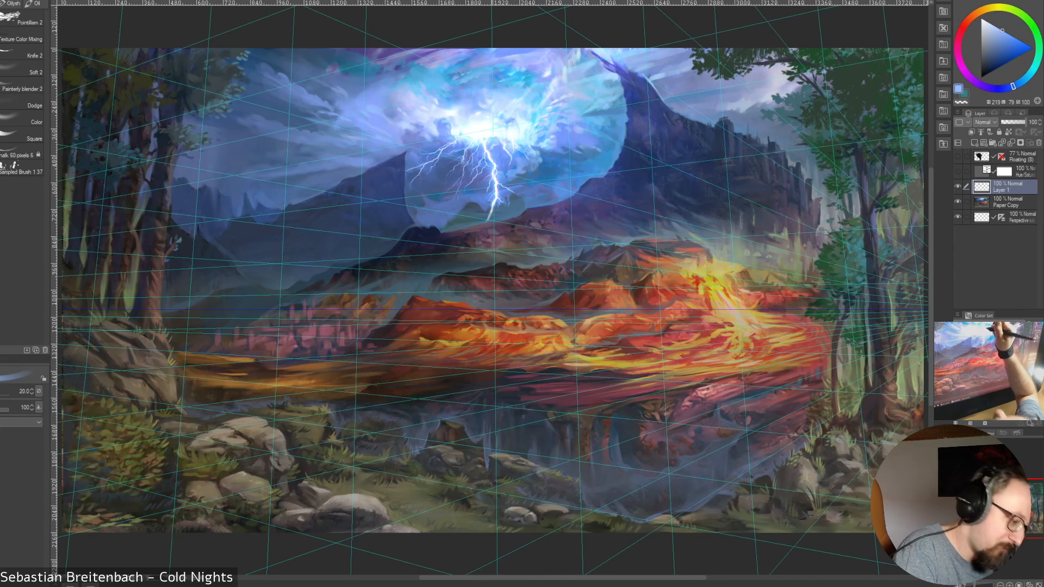
{"action": "left_click", "coordinate": [483, 107], "text": "alt"}
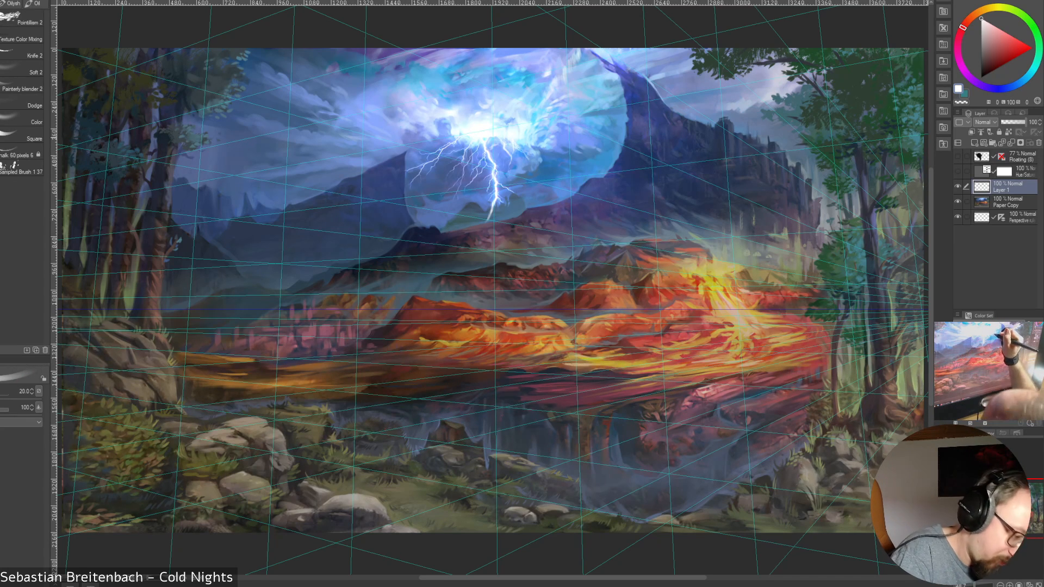
{"action": "left_click", "coordinate": [569, 103], "text": "alt"}
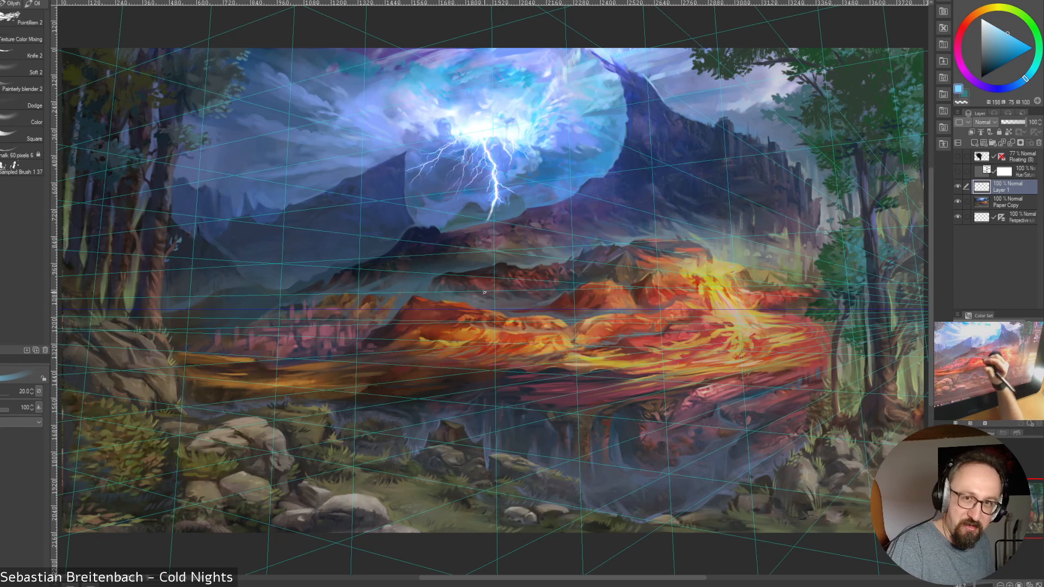
{"action": "left_click", "coordinate": [543, 153], "text": "alt"}
{"action": "left_click", "coordinate": [541, 143], "text": "alt"}
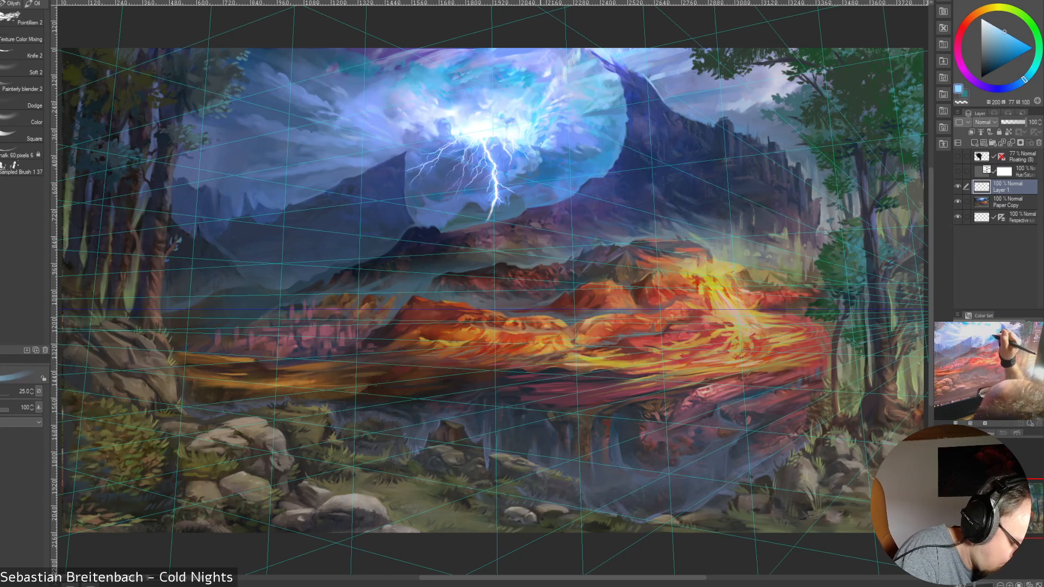
Sample a mid blue from the clouds below the right side of the glow and set the brush size to 20
{"action": "key", "text": "bracketright"}
{"action": "key", "text": "bracketright"}
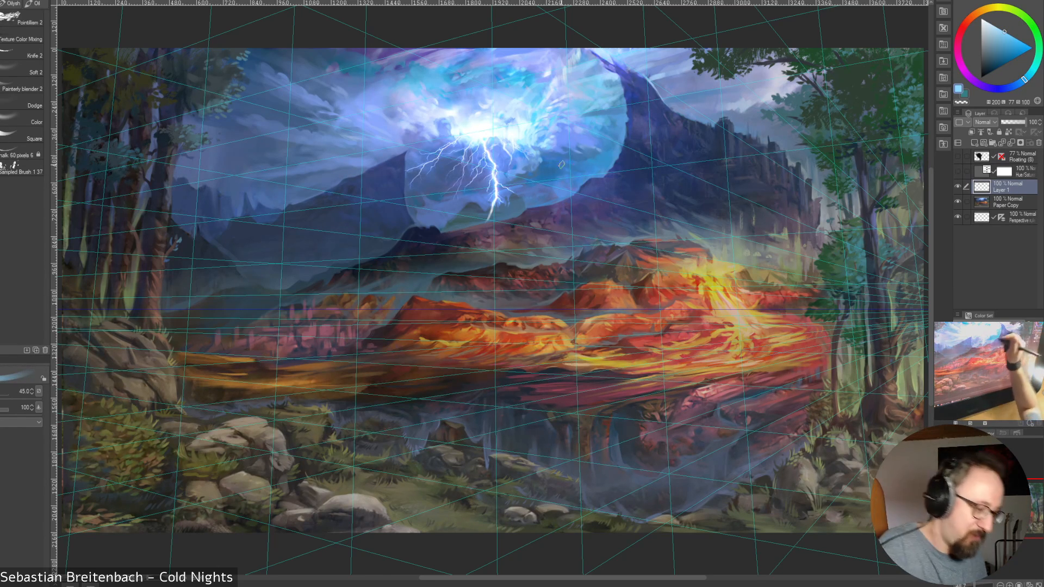
{"action": "key", "text": "bracketleft"}
{"action": "key", "text": "bracketleft"}
{"action": "key", "text": "bracketleft"}
{"action": "key", "text": "bracketleft"}
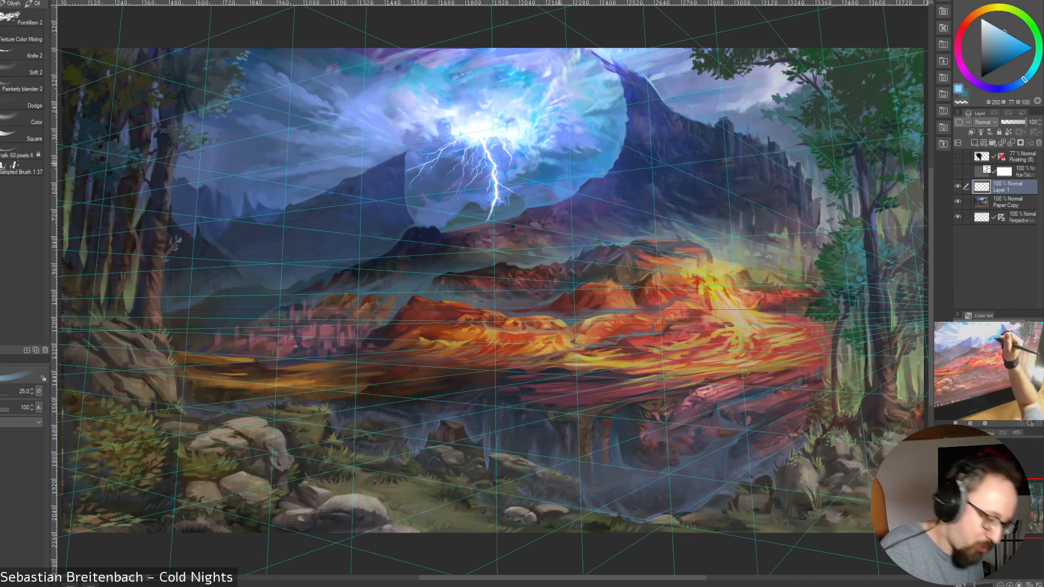
{"action": "left_click", "coordinate": [553, 163], "text": "alt"}
{"action": "key", "text": "bracketleft"}
{"action": "key", "text": "bracketleft"}
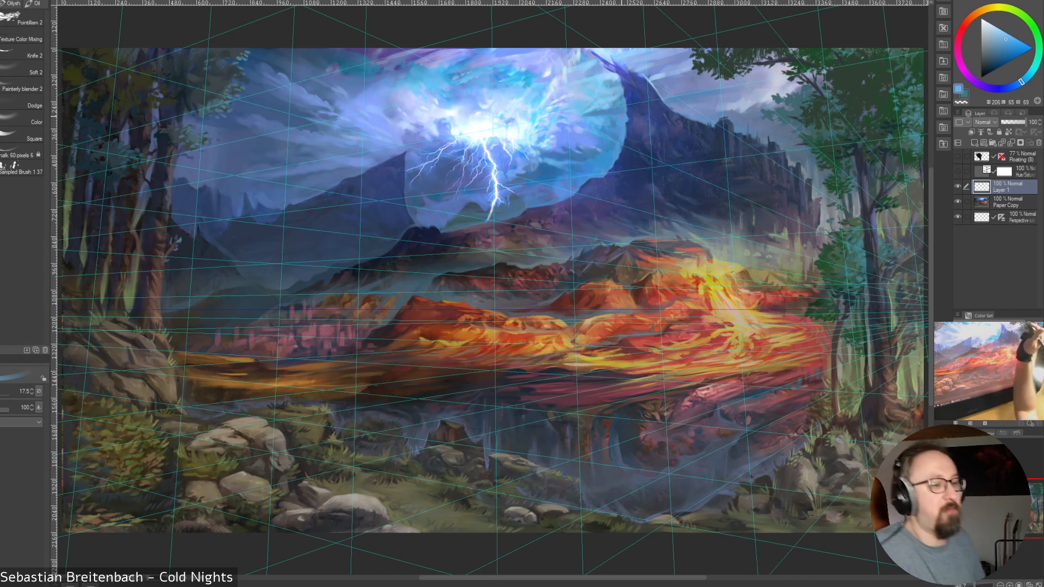
{"action": "key", "text": "bracketleft"}
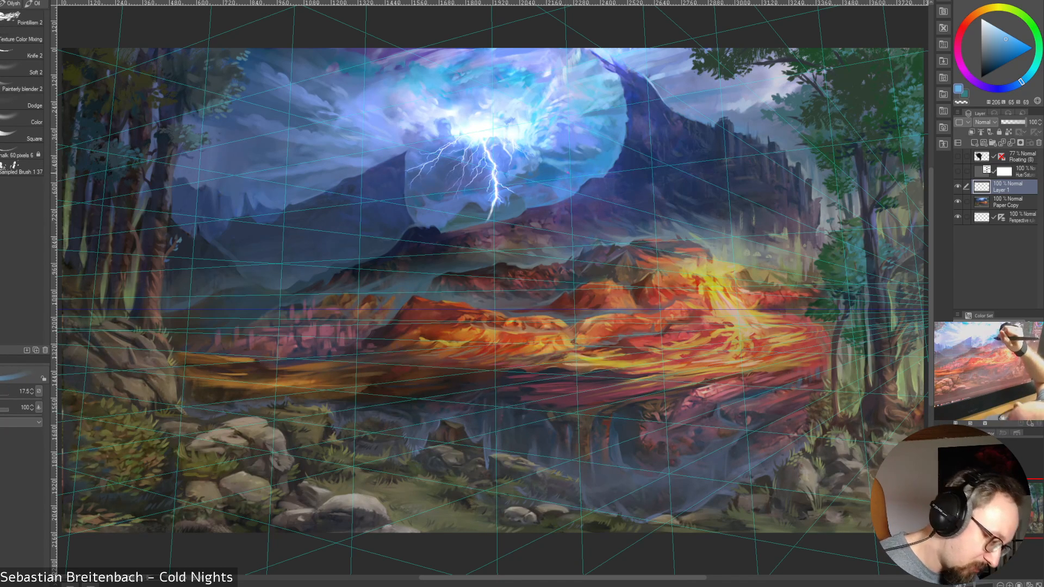
{"action": "key", "text": "bracketright"}
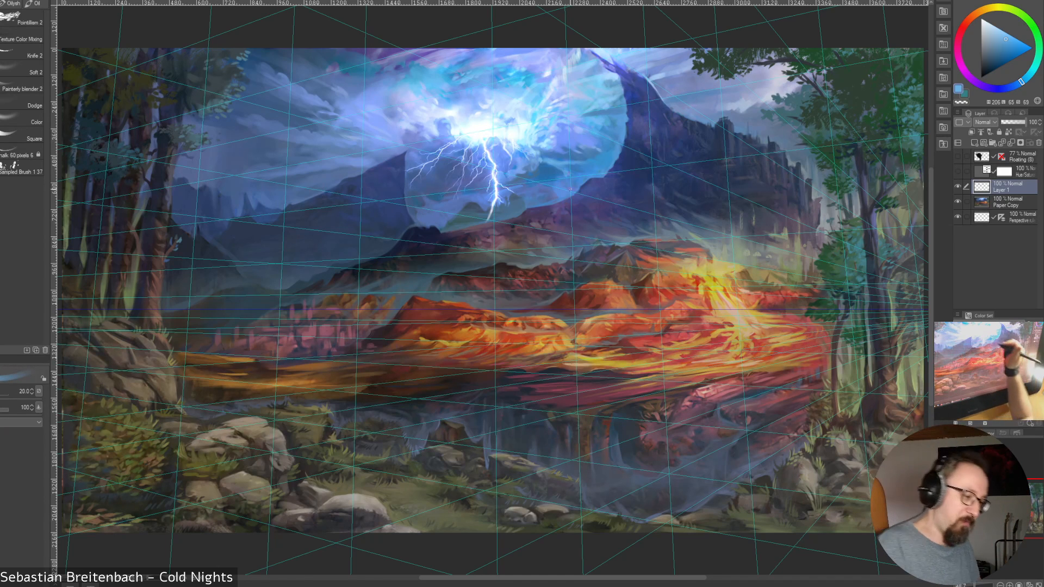
Sample medium blue tones from the clouds just right of the lightning bolt and set the brush size to 17.5
{"action": "left_click", "coordinate": [571, 172], "text": "alt"}
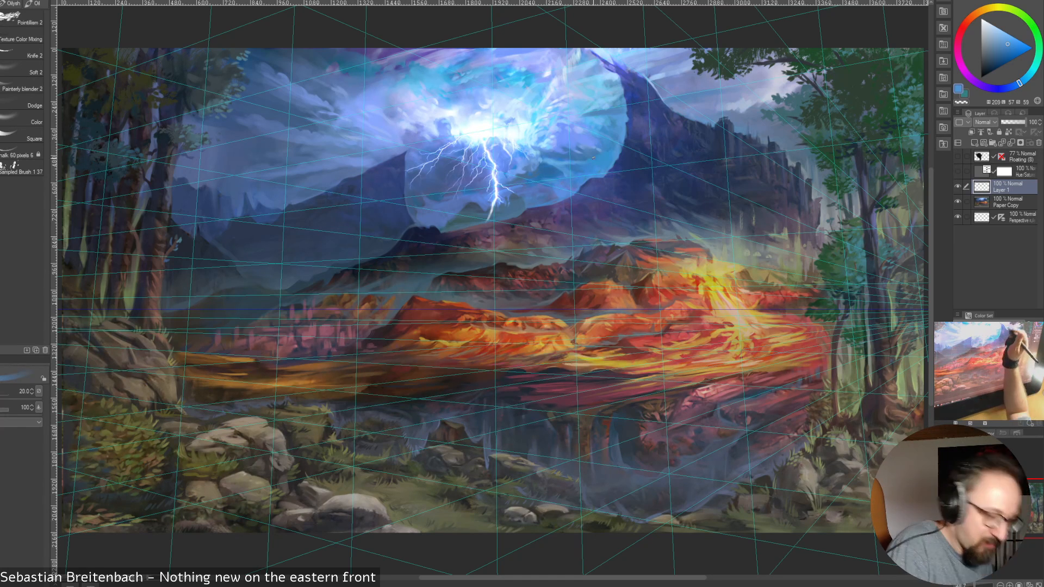
{"action": "left_click", "coordinate": [547, 177], "text": "alt"}
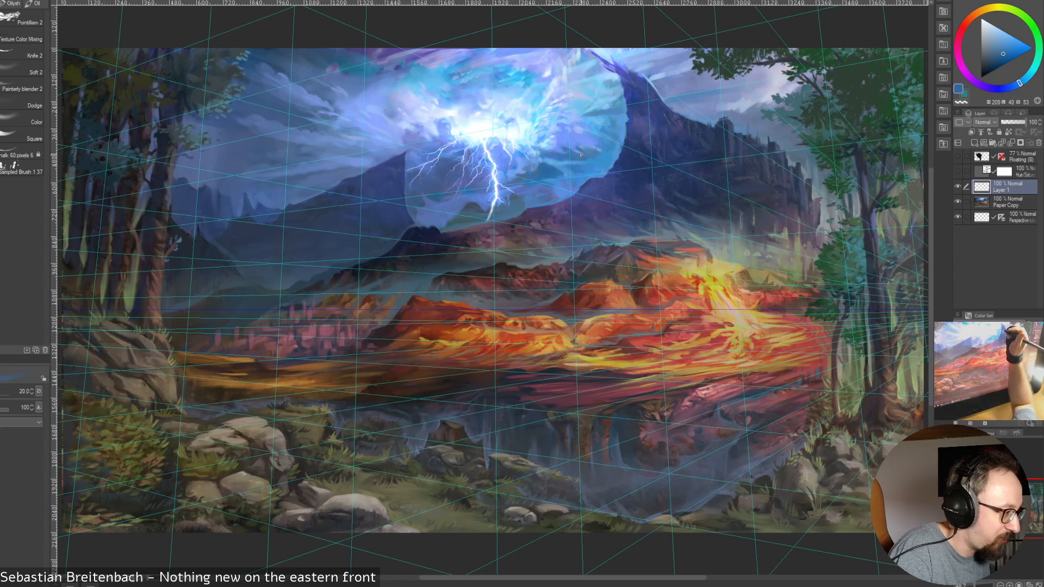
{"action": "left_click", "coordinate": [550, 181], "text": "alt"}
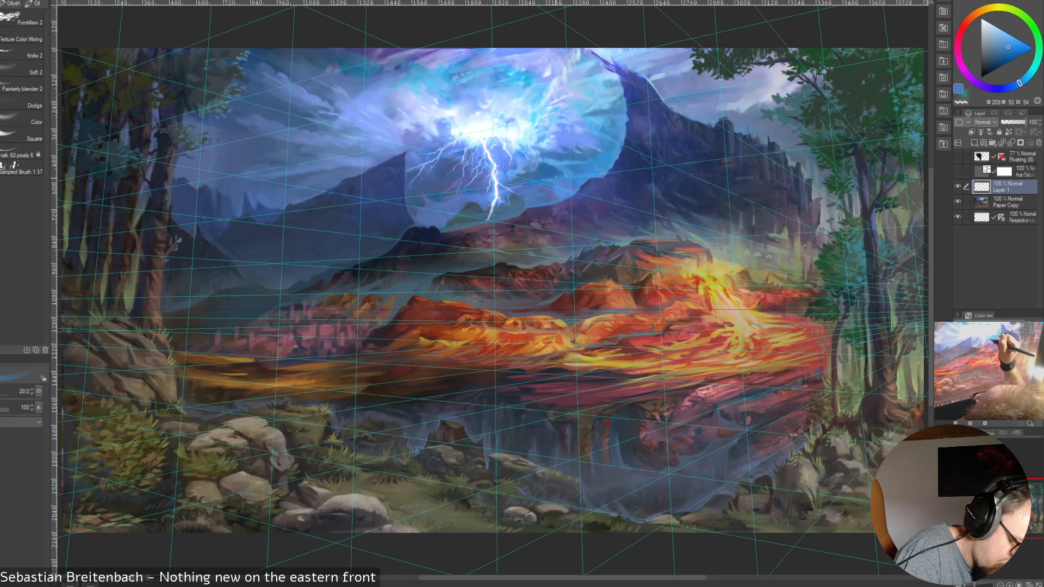
{"action": "key", "text": "bracketleft"}
{"action": "left_click", "coordinate": [517, 165], "text": "alt"}
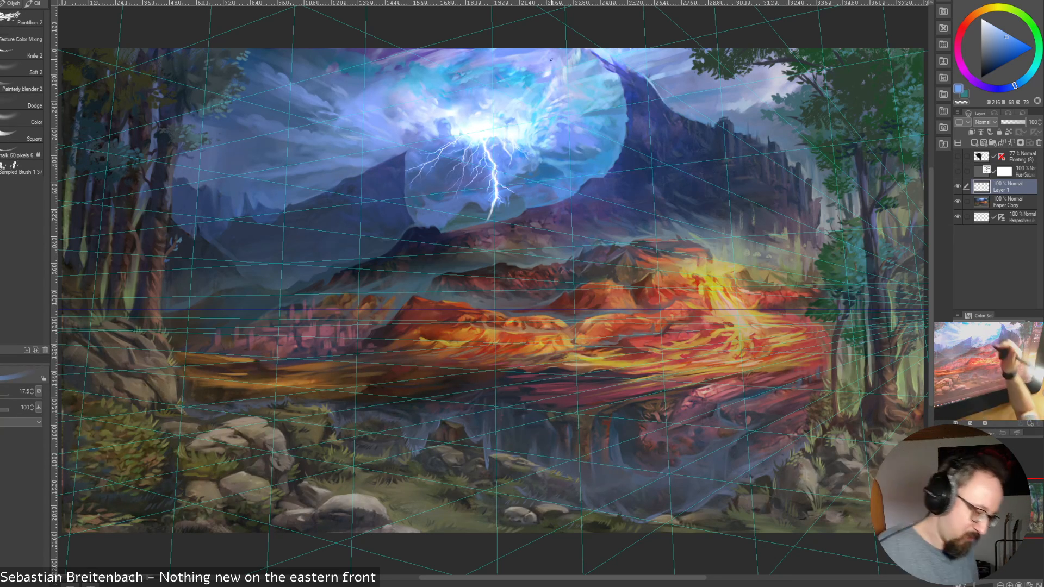
{"action": "left_click", "coordinate": [507, 165], "text": "alt"}
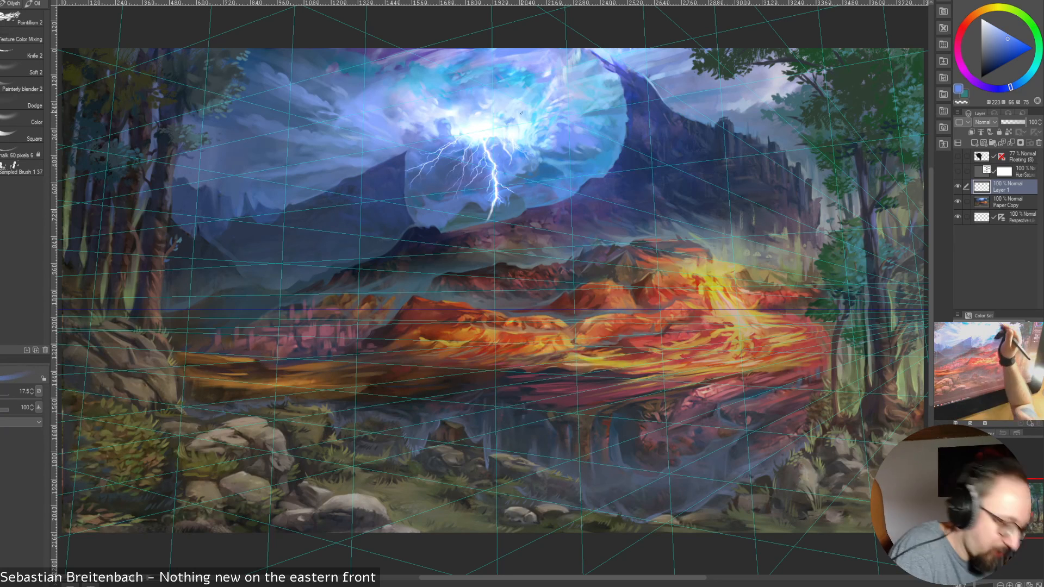
{"action": "left_click", "coordinate": [513, 173], "text": "alt"}
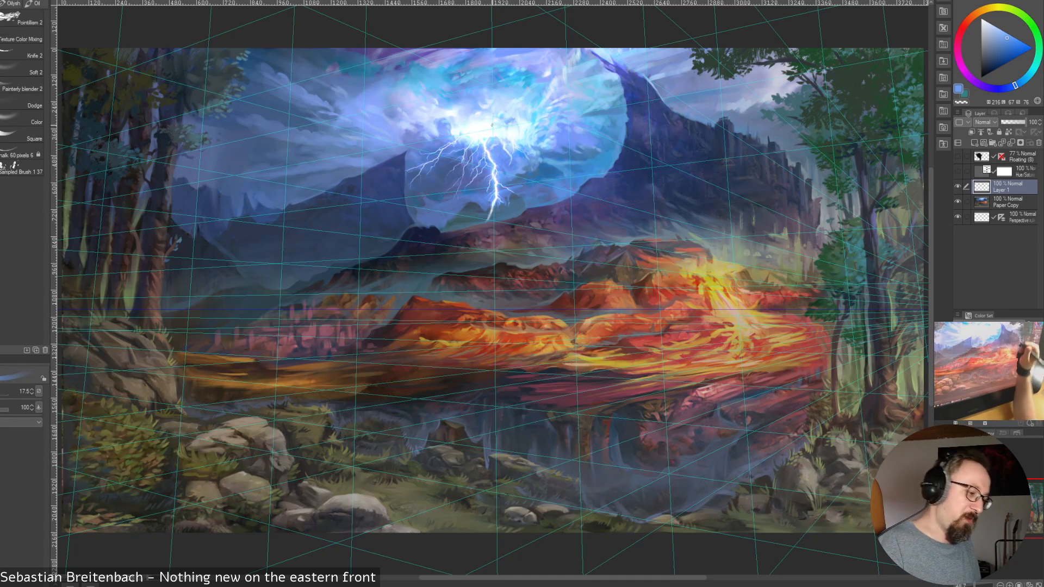
Dab sampled darker blues into the sky beside the lightning bolt's lower end at brush size 20
{"action": "left_click", "coordinate": [505, 204], "text": "alt"}
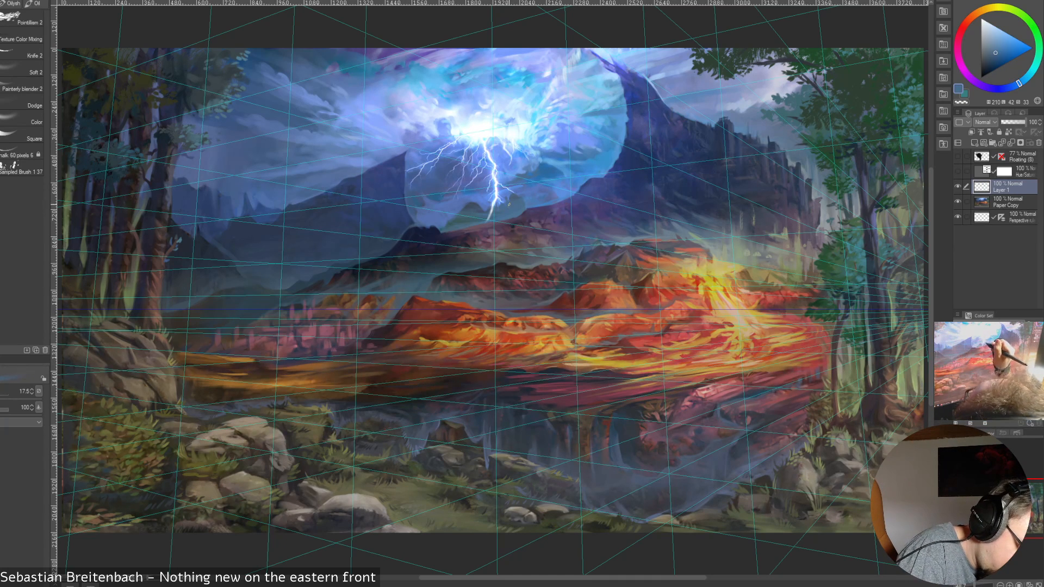
{"action": "left_click", "coordinate": [506, 197], "text": "alt"}
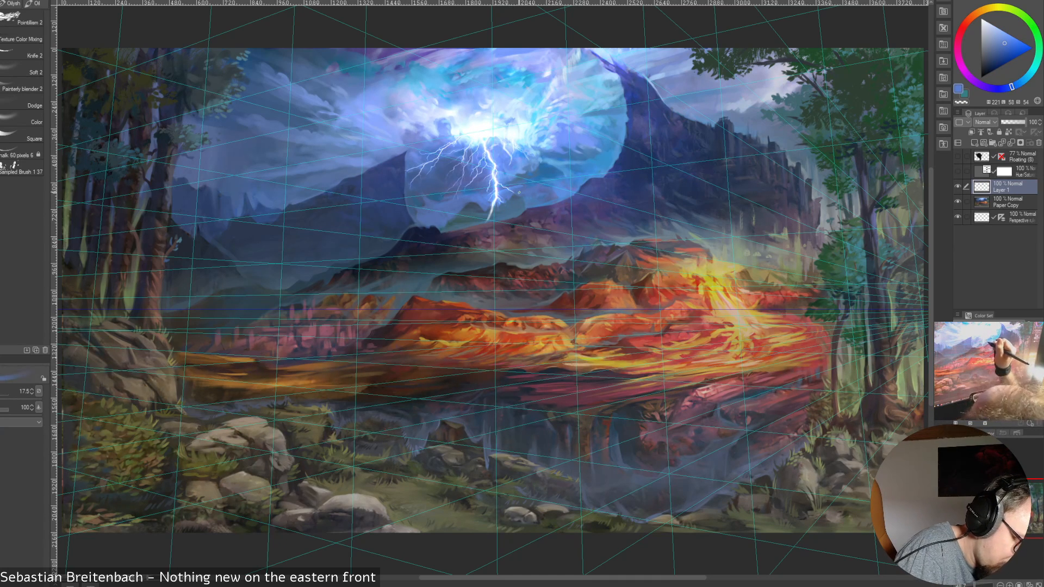
{"action": "left_click", "coordinate": [521, 191], "text": "alt"}
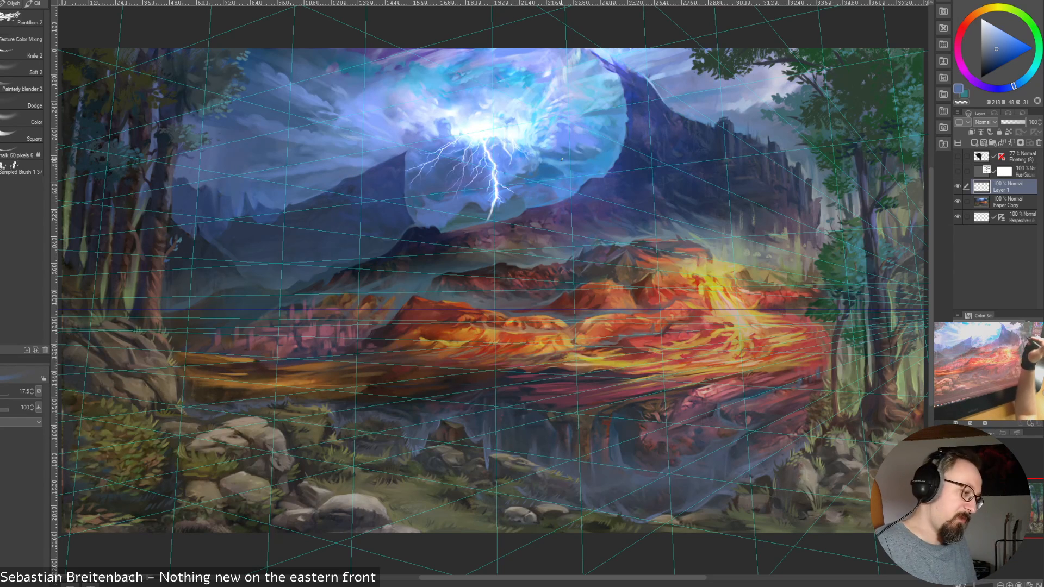
{"action": "key", "text": "]"}
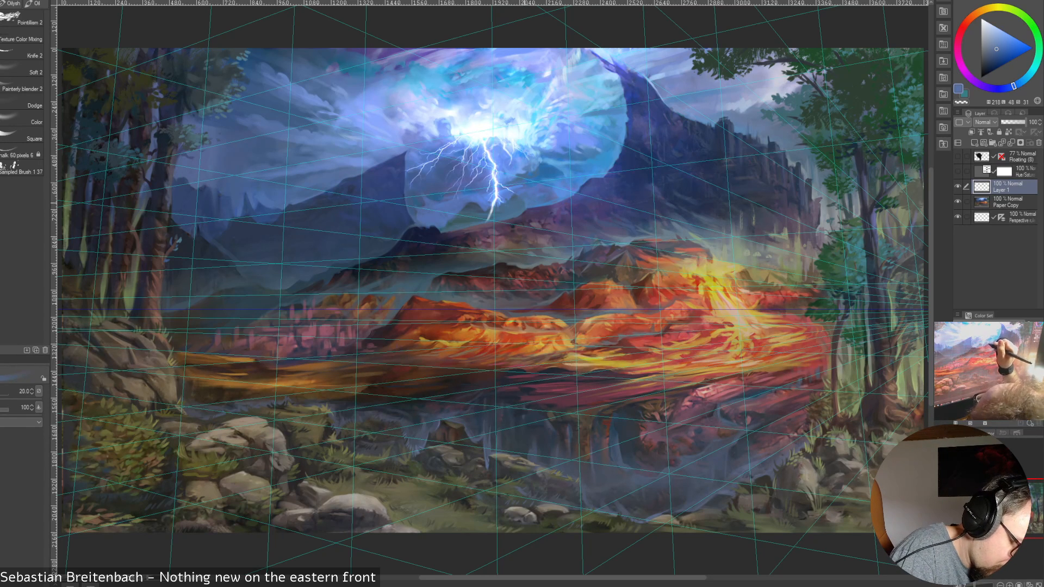
{"action": "left_click_drag", "start_coordinate": [517, 197], "coordinate": [520, 196]}
{"action": "left_click", "coordinate": [520, 198], "text": "alt"}
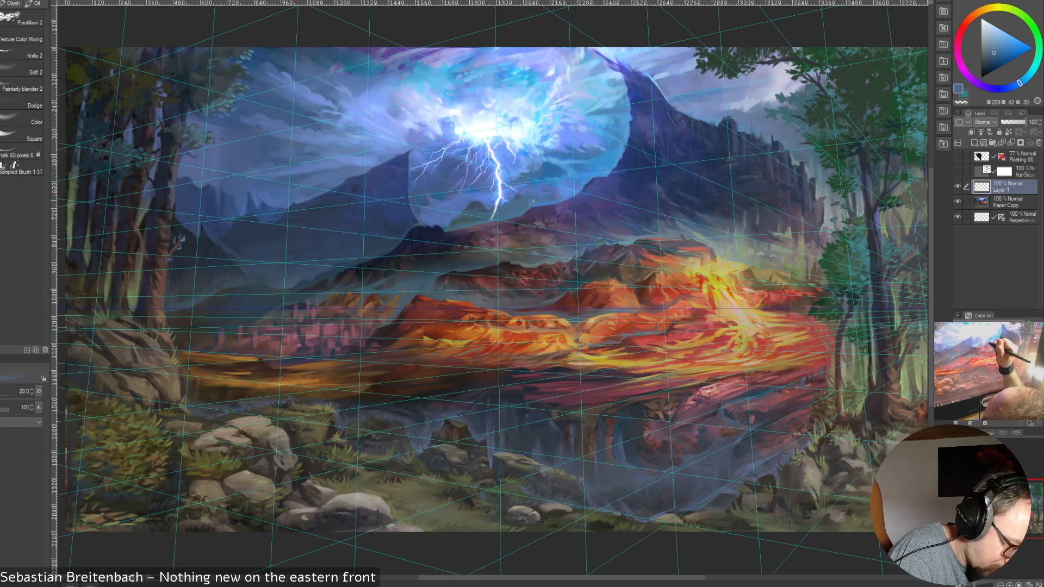
Paint a short stroke in a brighter sampled blue right of the bolt's lower end at brush size 17.5
{"action": "key", "text": "["}
{"action": "left_click", "coordinate": [561, 186], "text": "alt"}
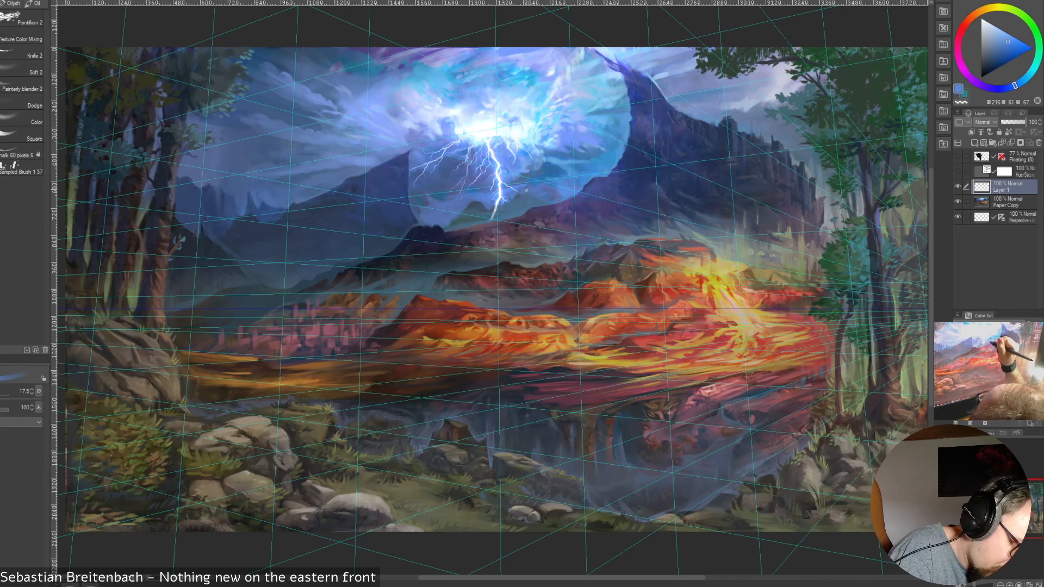
{"action": "left_click_drag", "start_coordinate": [531, 199], "coordinate": [550, 194]}
Set the brush size to 15 for finer cloud work
{"action": "key", "text": "]"}
{"action": "key", "text": "]"}
{"action": "key", "text": "]"}
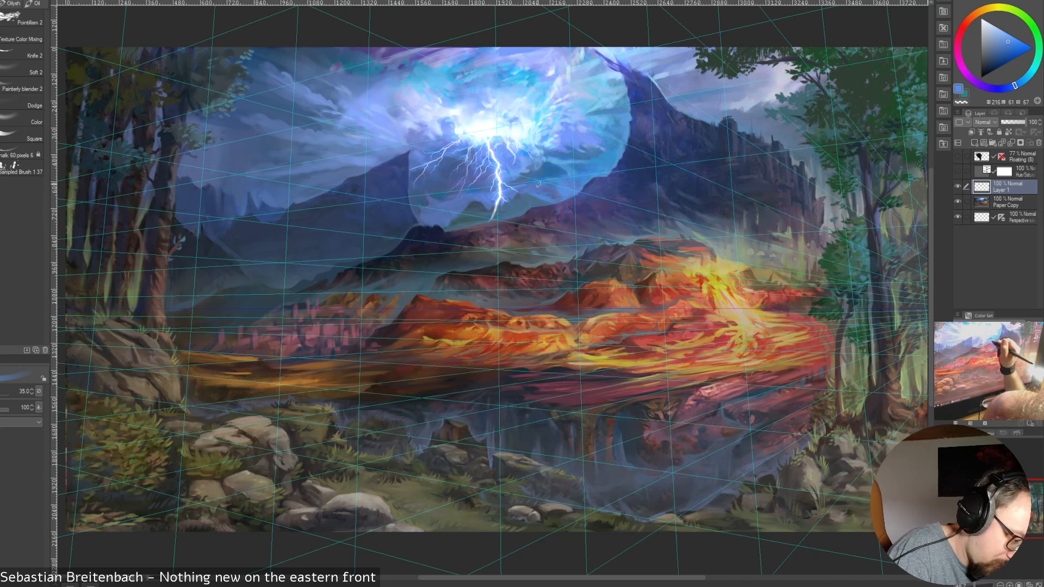
{"action": "key", "text": "]"}
{"action": "key", "text": "]"}
{"action": "key", "text": "bracketleft"}
{"action": "key", "text": "bracketleft"}
{"action": "key", "text": "bracketleft"}
{"action": "key", "text": "bracketleft"}
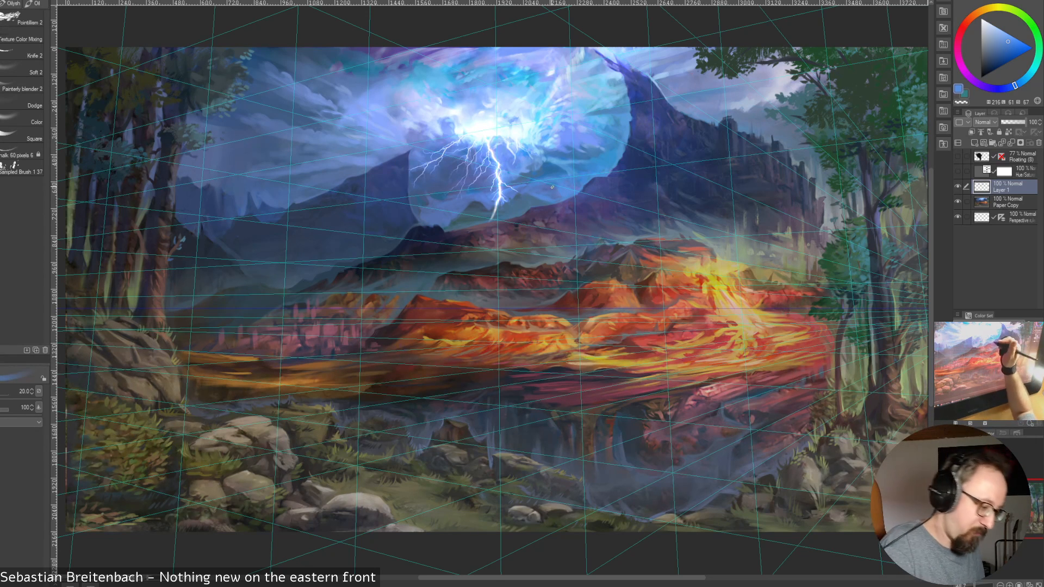
{"action": "key", "text": "bracketleft"}
{"action": "key", "text": "bracketleft"}
{"action": "key", "text": "bracketleft"}
{"action": "key", "text": "bracketleft"}
{"action": "key", "text": "bracketleft"}
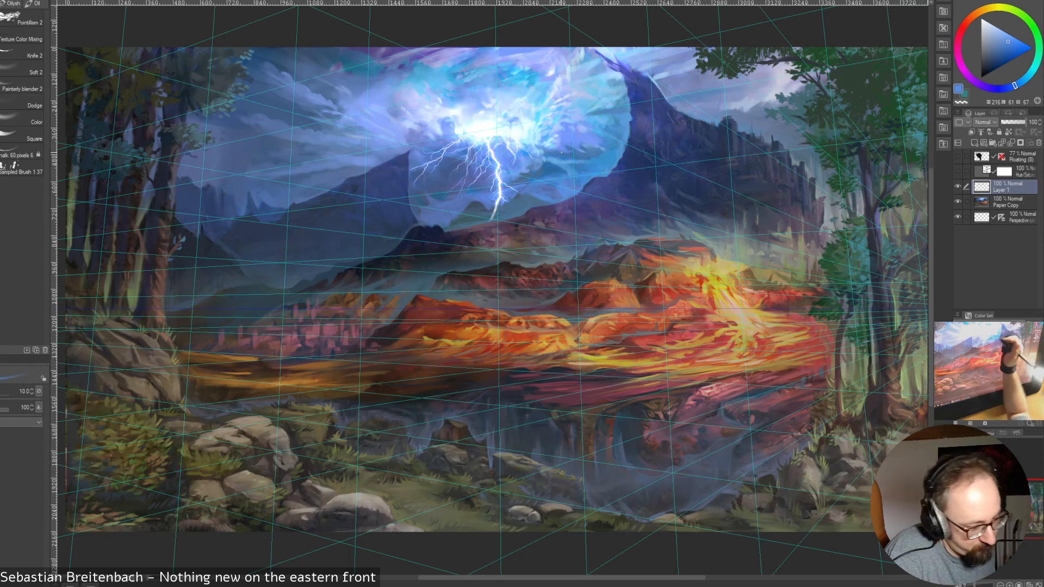
{"action": "key", "text": "bracketright"}
{"action": "key", "text": "bracketright"}
{"action": "key", "text": "bracketright"}
{"action": "key", "text": "bracketright"}
{"action": "key", "text": "bracketright"}
{"action": "key", "text": "bracketright"}
{"action": "key", "text": "bracketright"}
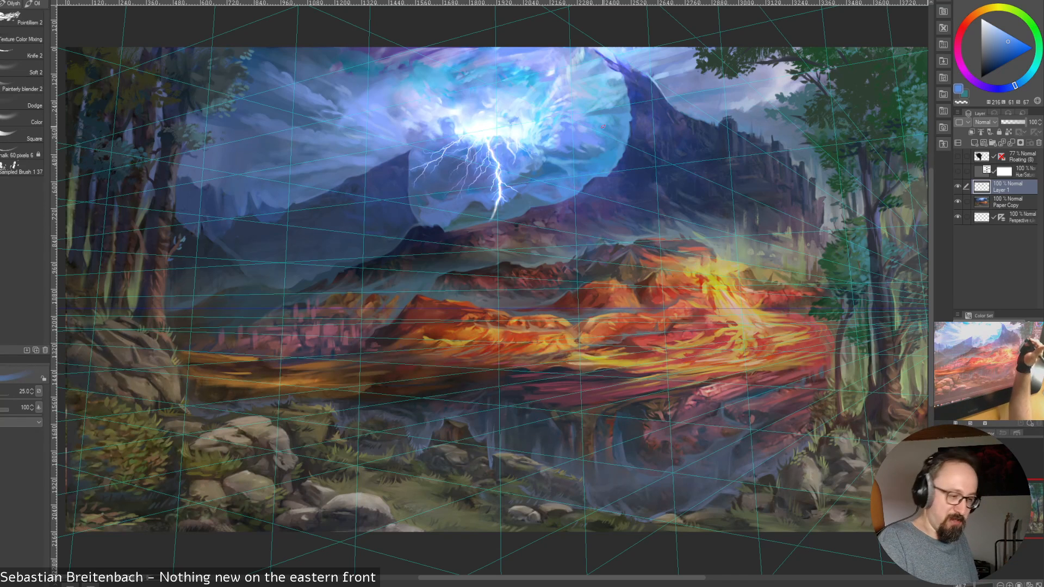
{"action": "key", "text": "bracketleft"}
{"action": "key", "text": "bracketleft"}
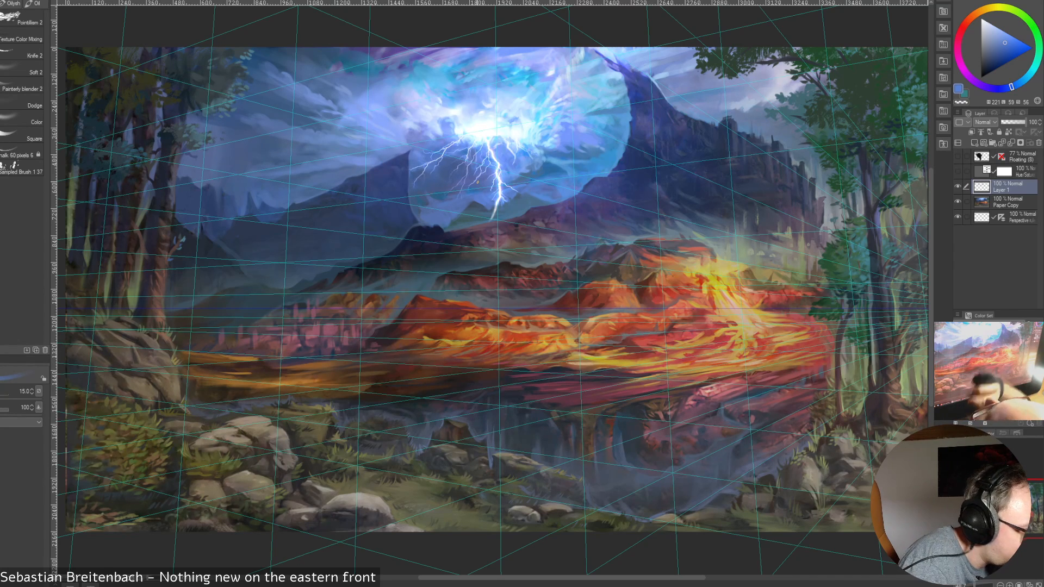
Sample dark blue and muted teal tones around the small hill left of the bolt's base, settling on a dark blue
{"action": "left_click", "coordinate": [473, 201], "text": "alt"}
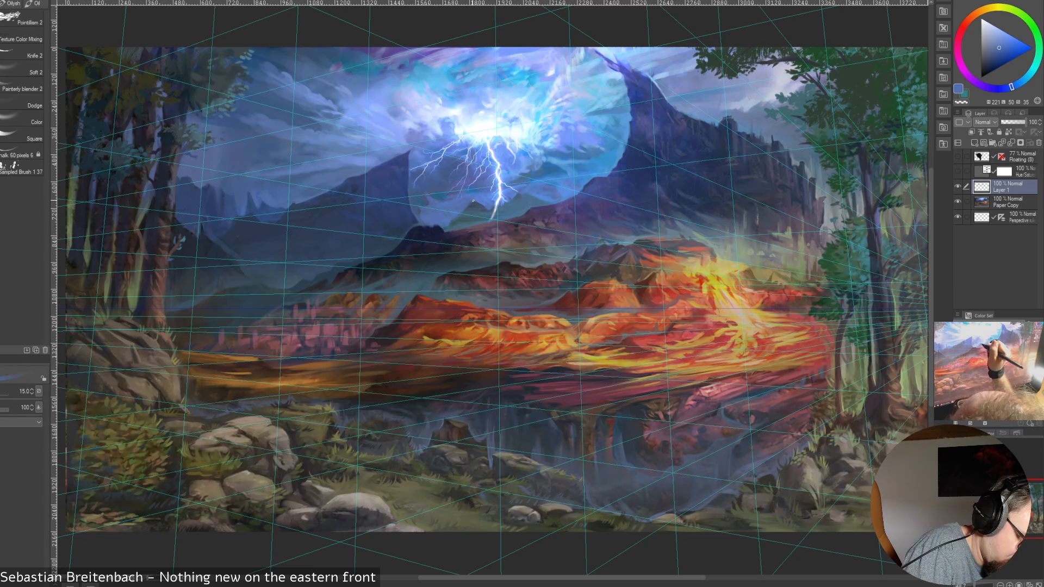
{"action": "left_click", "coordinate": [462, 204], "text": "alt"}
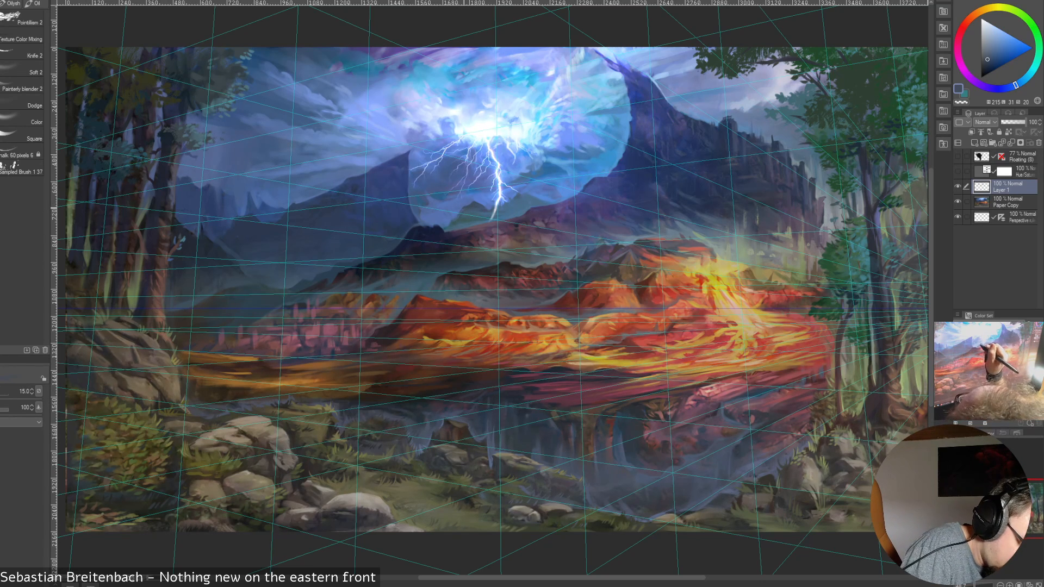
{"action": "left_click", "coordinate": [457, 217], "text": "alt"}
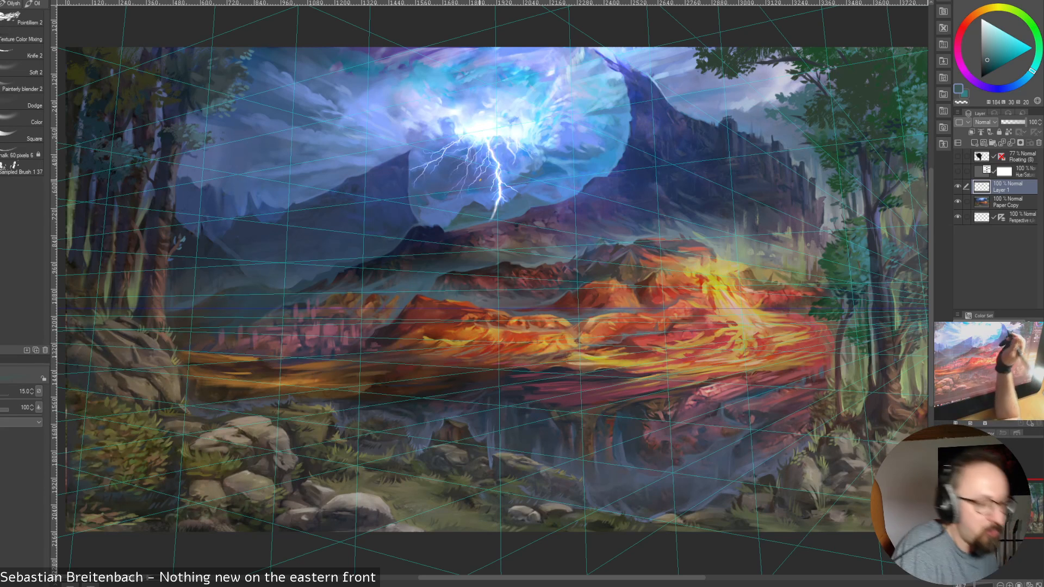
{"action": "key", "text": "bracketright"}
{"action": "key", "text": "bracketright"}
{"action": "key", "text": "bracketright"}
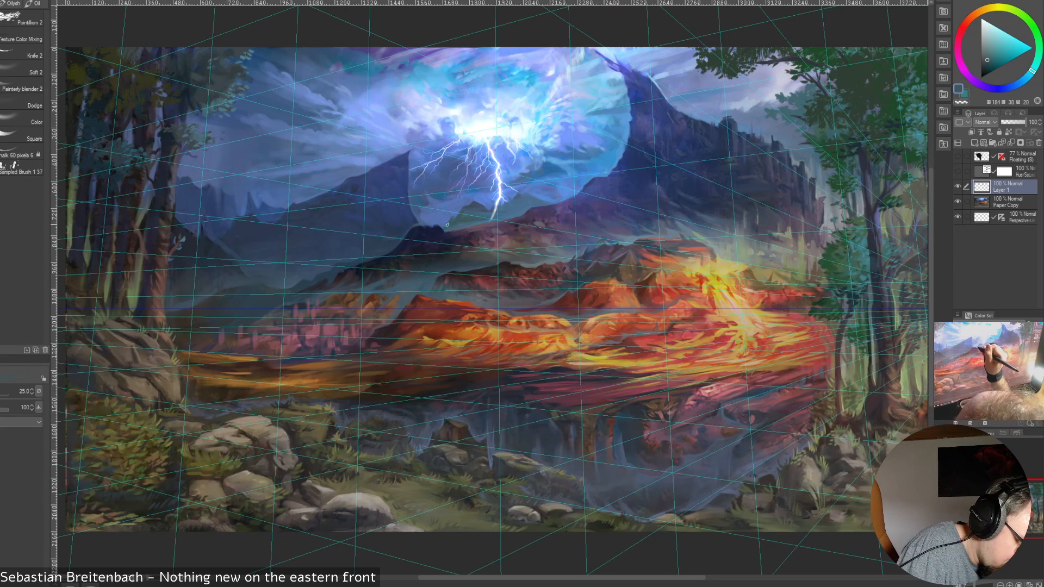
{"action": "key", "text": "bracketleft"}
{"action": "key", "text": "bracketleft"}
{"action": "key", "text": "bracketleft"}
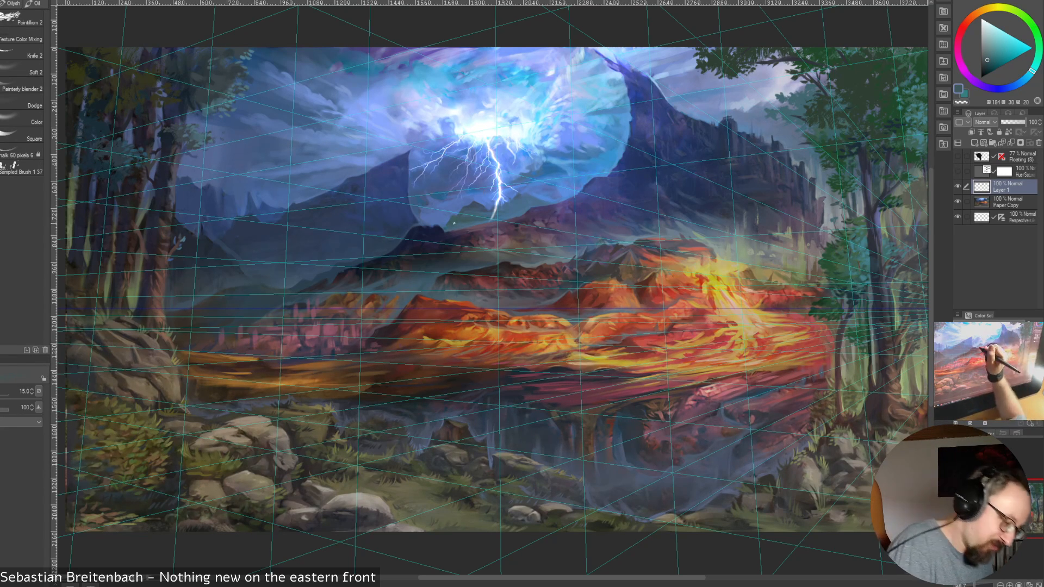
{"action": "key", "text": "bracketright"}
{"action": "left_click", "coordinate": [456, 212], "text": "alt"}
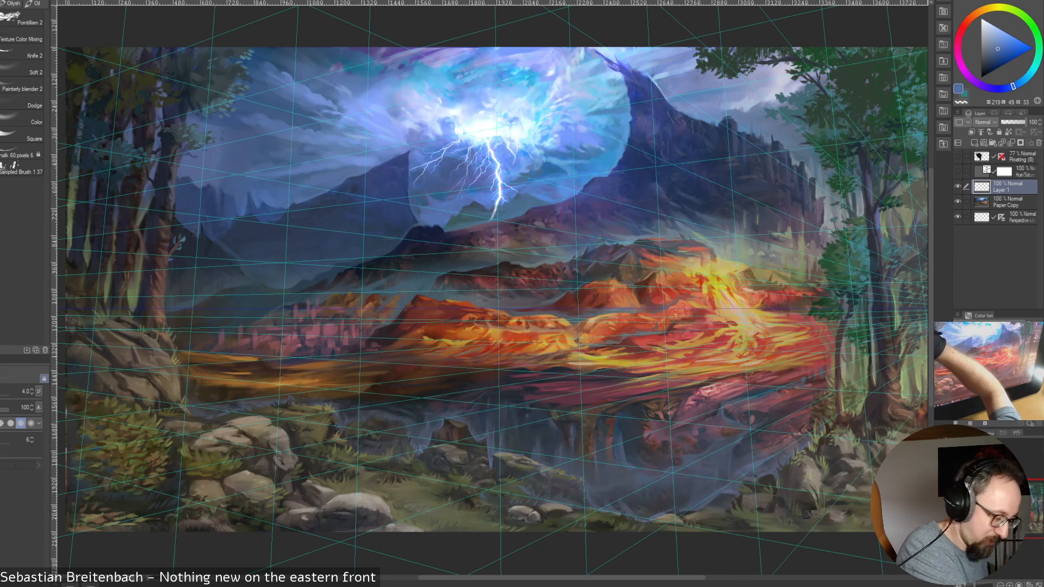
Switch to the Square brush at size 25 and sample blue and muted teal tones from the hill at the bolt's base
{"action": "left_click", "coordinate": [22, 135]}
{"action": "left_click", "coordinate": [4, 136]}
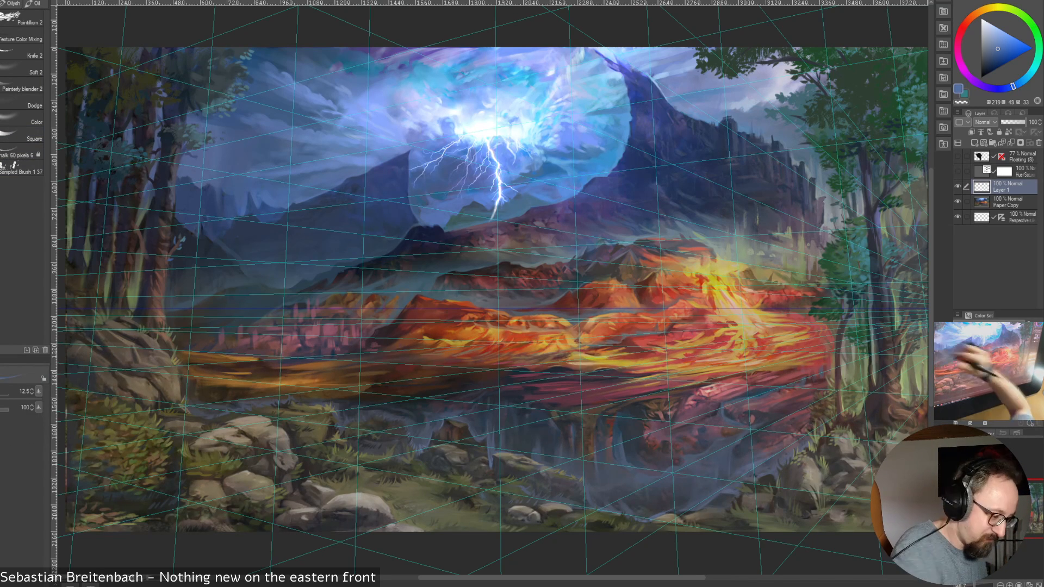
{"action": "left_click", "coordinate": [455, 213], "text": "alt"}
{"action": "key", "text": "bracketright"}
{"action": "key", "text": "bracketright"}
{"action": "key", "text": "bracketright"}
{"action": "key", "text": "bracketright"}
{"action": "key", "text": "bracketright"}
{"action": "key", "text": "bracketright"}
{"action": "key", "text": "bracketright"}
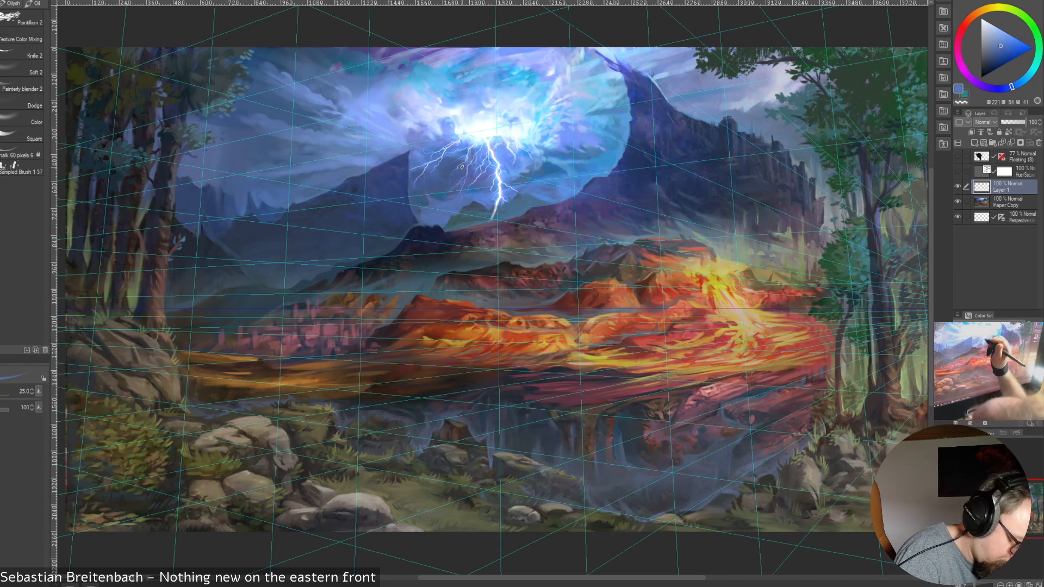
{"action": "left_click", "coordinate": [451, 218], "text": "alt"}
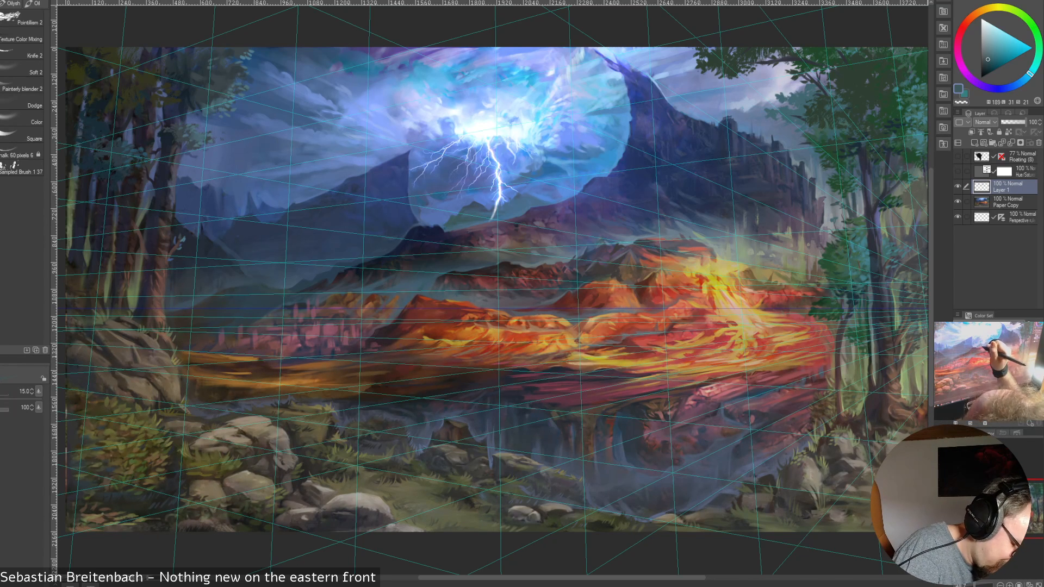
Sample bright and dark blues around the bolt's lower end, and the white of the bolt itself, for touch-ups at brush size 15
{"action": "left_click", "coordinate": [587, 182], "text": "alt"}
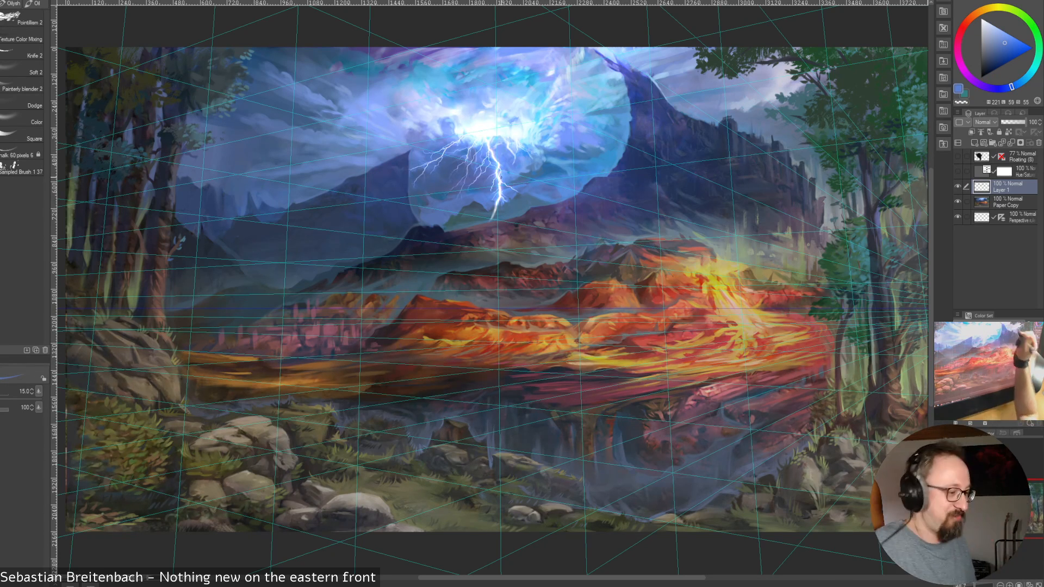
{"action": "left_click", "coordinate": [498, 208], "text": "alt"}
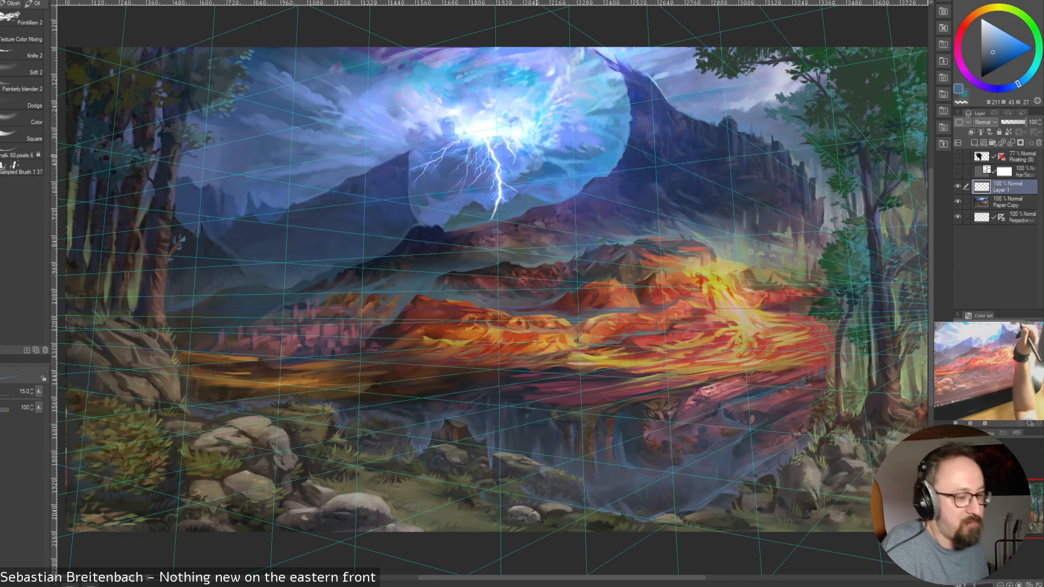
{"action": "left_click", "coordinate": [503, 199], "text": "alt"}
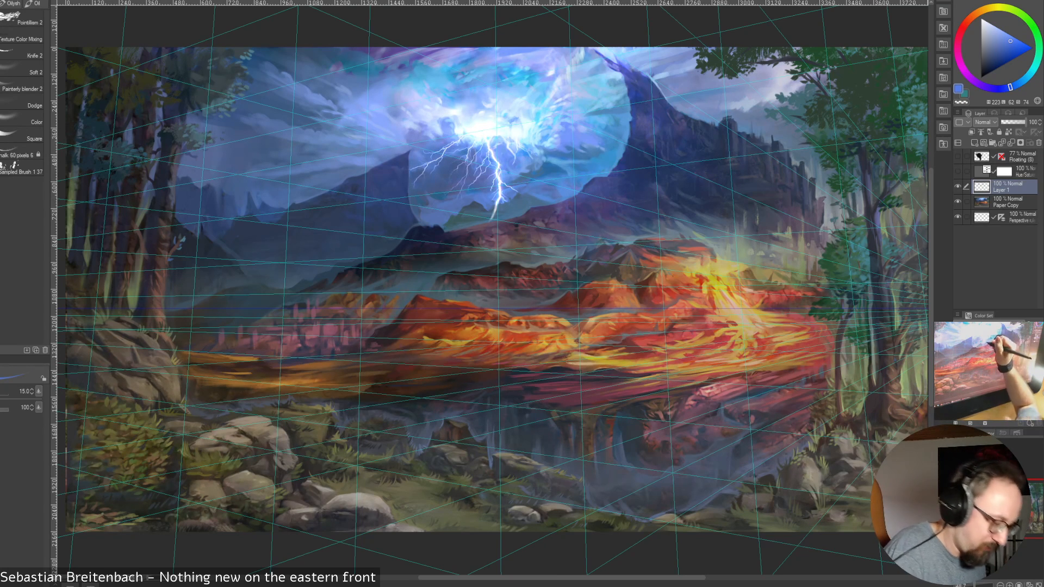
{"action": "left_click", "coordinate": [499, 196], "text": "alt"}
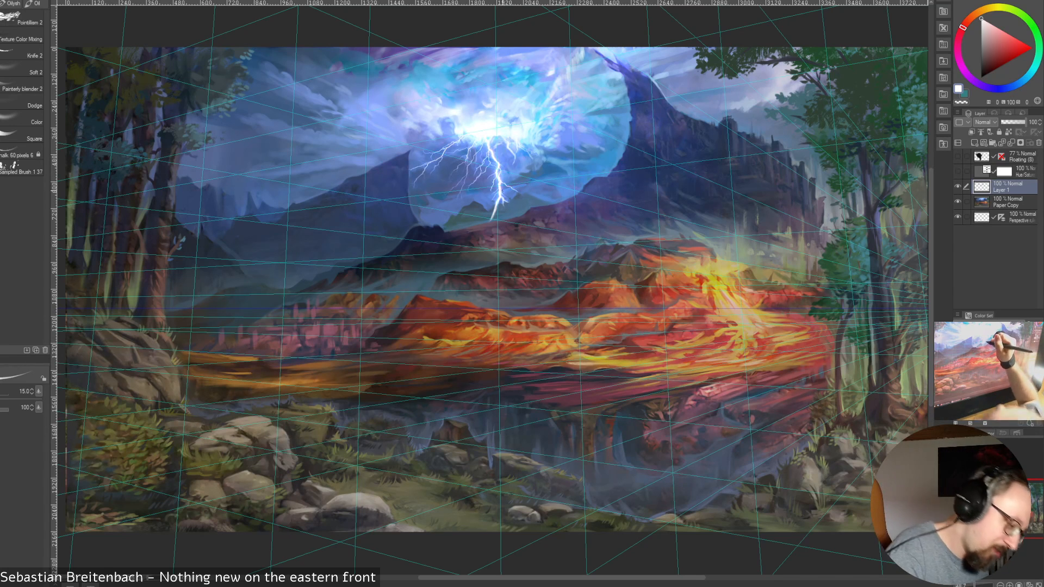
Sample medium and dark blues on both sides of the bolt's lower end, settling on a dark greyish blue
{"action": "left_click", "coordinate": [510, 197], "text": "alt"}
{"action": "left_click", "coordinate": [510, 198], "text": "alt"}
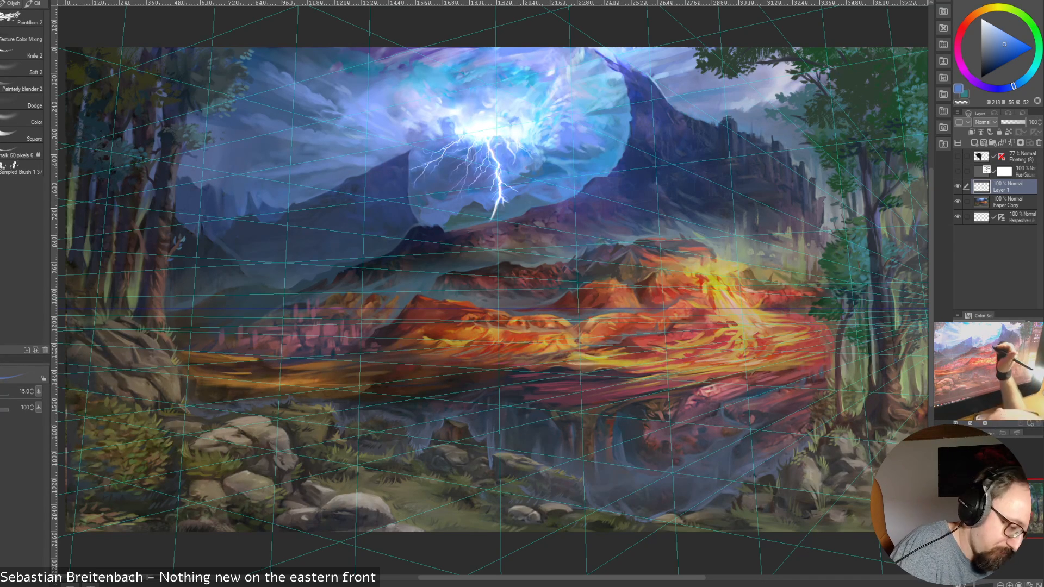
{"action": "left_click", "coordinate": [522, 198], "text": "alt"}
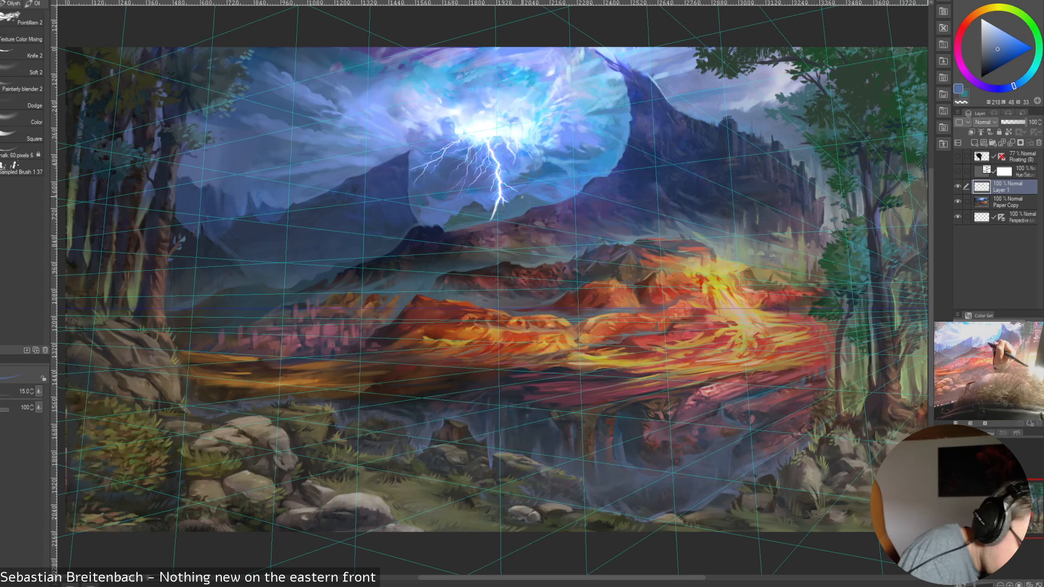
{"action": "left_click", "coordinate": [477, 202], "text": "alt"}
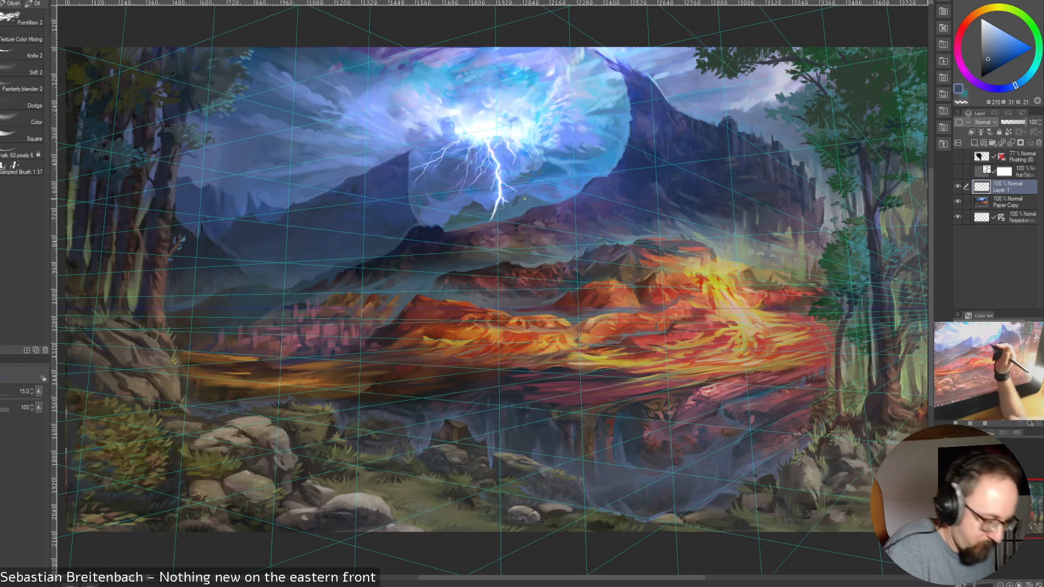
Switch to the Knife 2 brush at size 30 and sample muted dark blues from the hills at the bolt's base
{"action": "key", "text": "bracketright"}
{"action": "key", "text": "bracketright"}
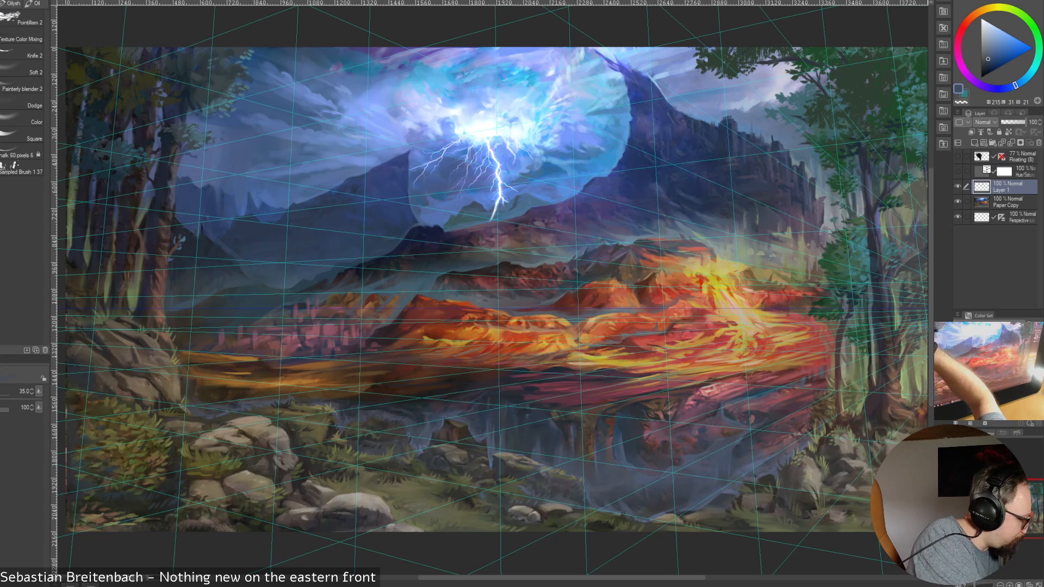
{"action": "left_click", "coordinate": [25, 69]}
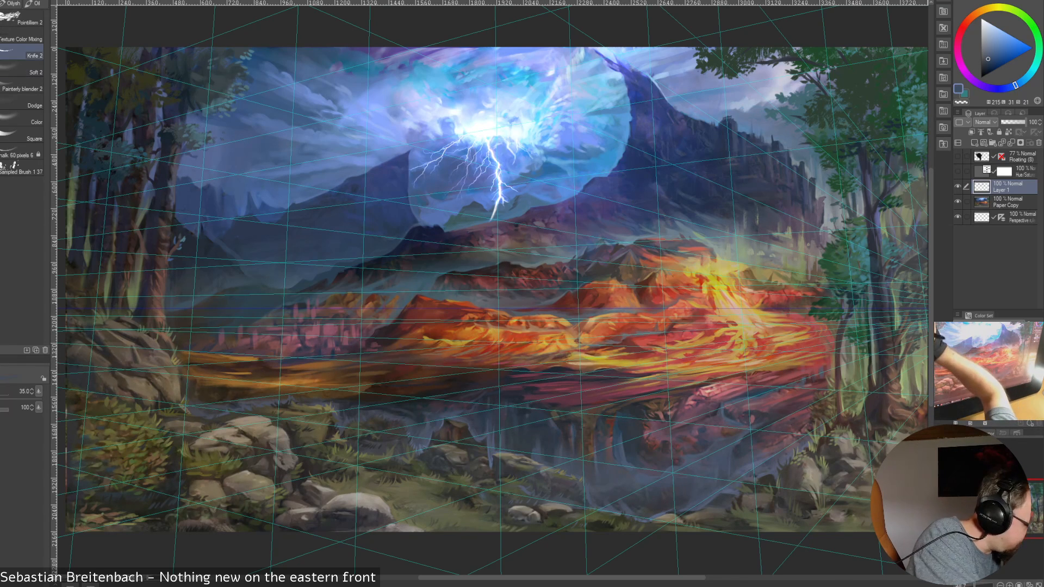
{"action": "left_click", "coordinate": [22, 52]}
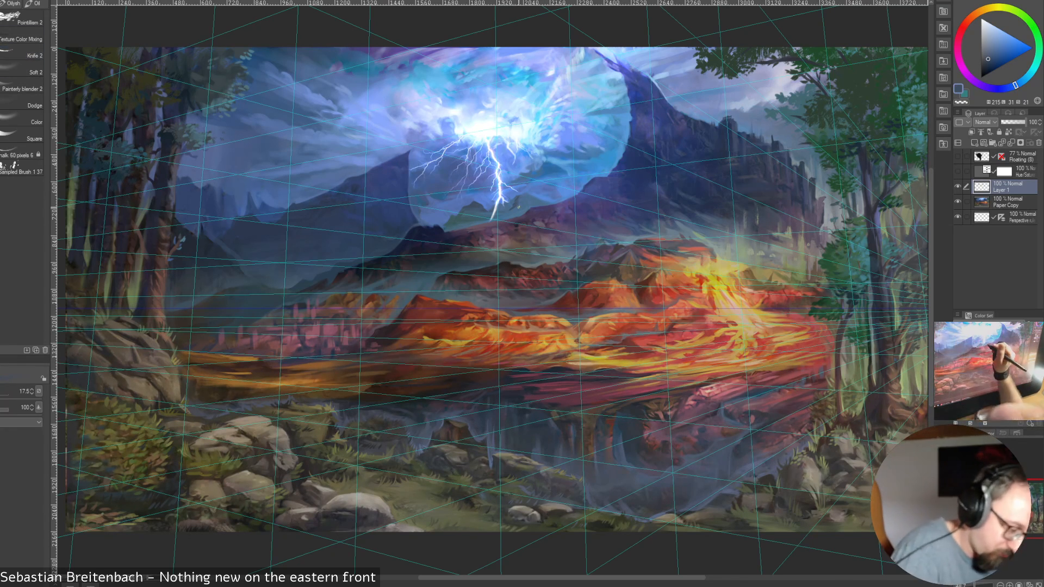
{"action": "left_click", "coordinate": [515, 206], "text": "alt"}
{"action": "key", "text": "]"}
{"action": "key", "text": "]"}
{"action": "key", "text": "]"}
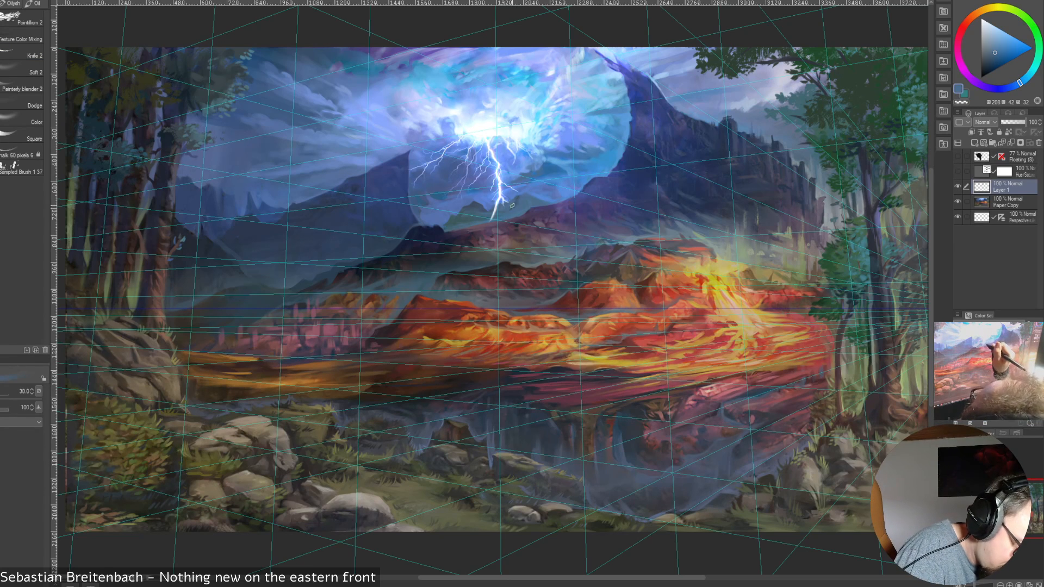
{"action": "left_click", "coordinate": [513, 208], "text": "alt"}
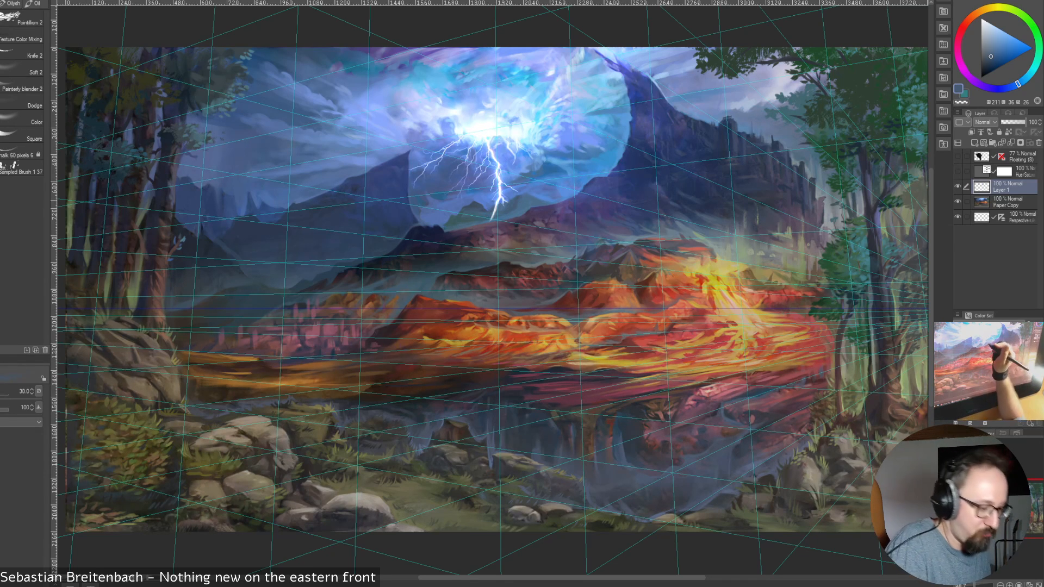
{"action": "left_click", "coordinate": [492, 204], "text": "alt"}
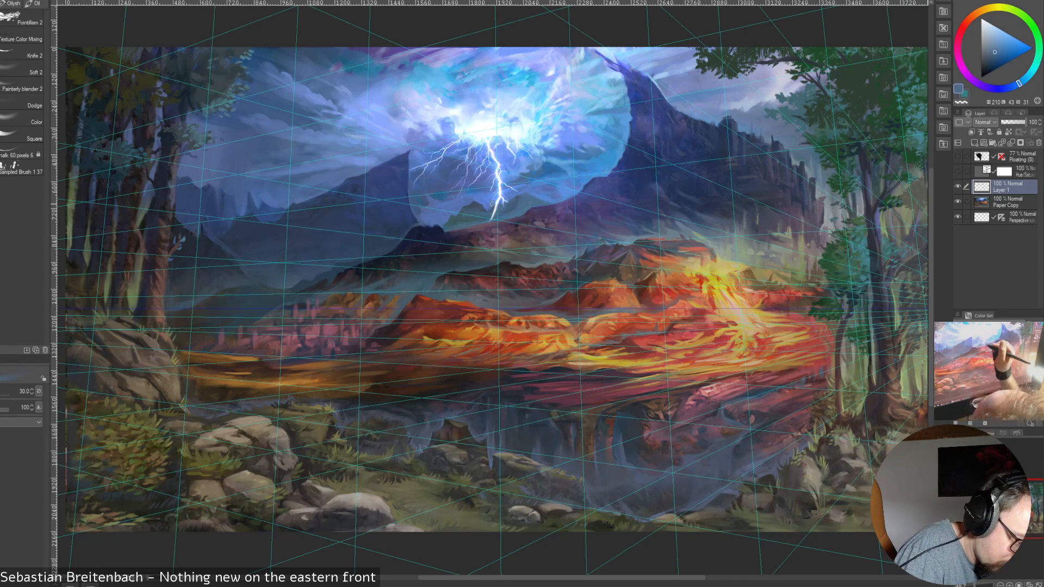
Reduce the brush size to 17.5 and 15 while sampling dark and medium blues from the haze right of the bolt's base
{"action": "key", "text": "bracketleft"}
{"action": "key", "text": "bracketleft"}
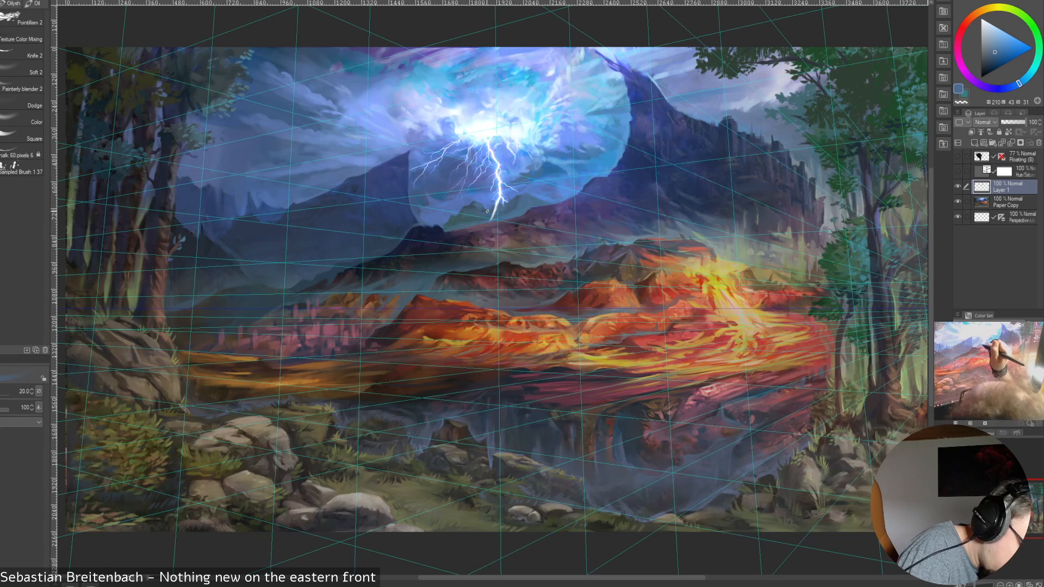
{"action": "key", "text": "bracketleft"}
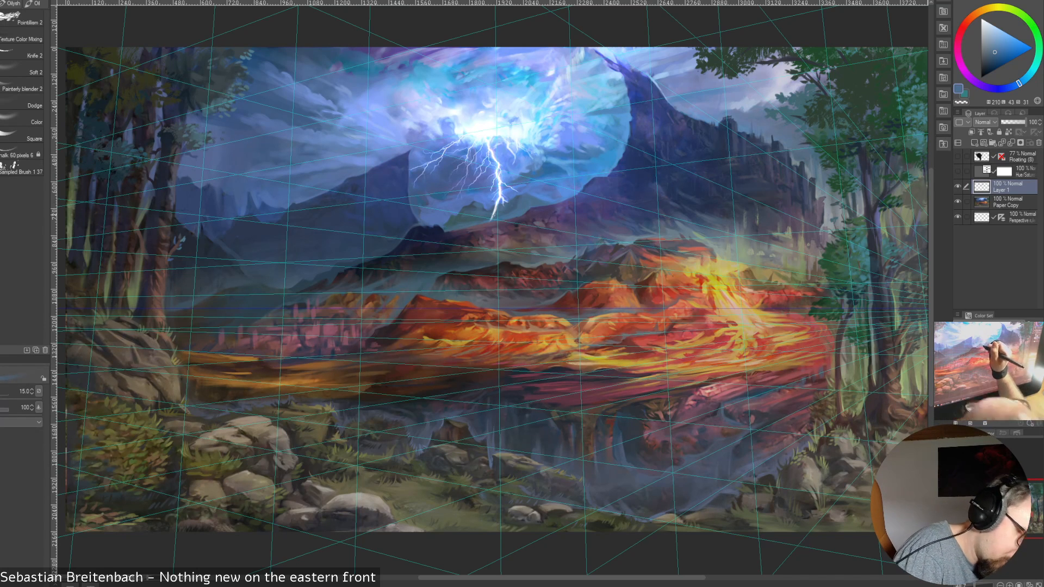
{"action": "key", "text": "bracketright"}
{"action": "left_click", "coordinate": [530, 193], "text": "alt"}
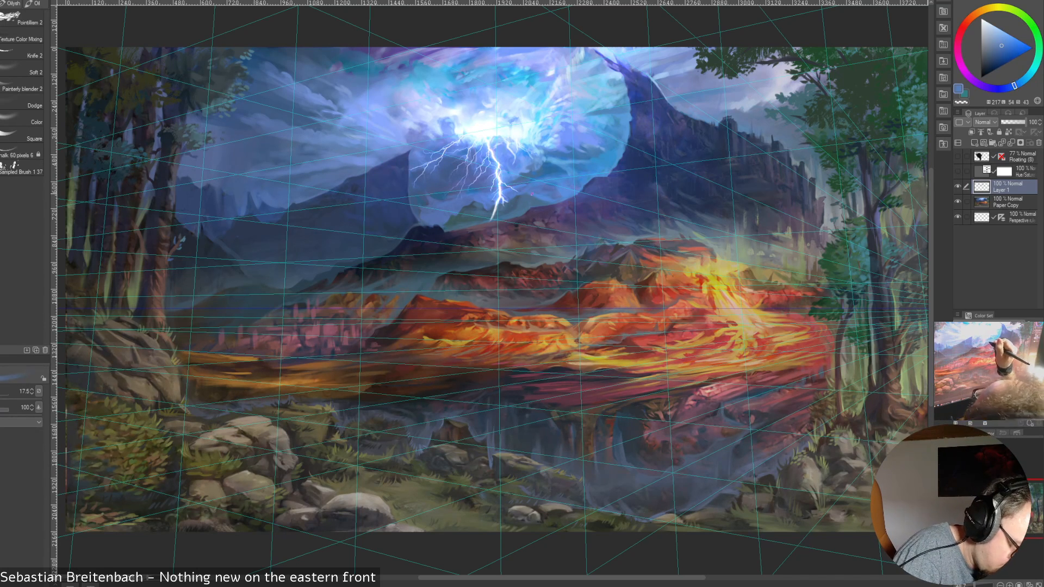
{"action": "left_click", "coordinate": [523, 198], "text": "alt"}
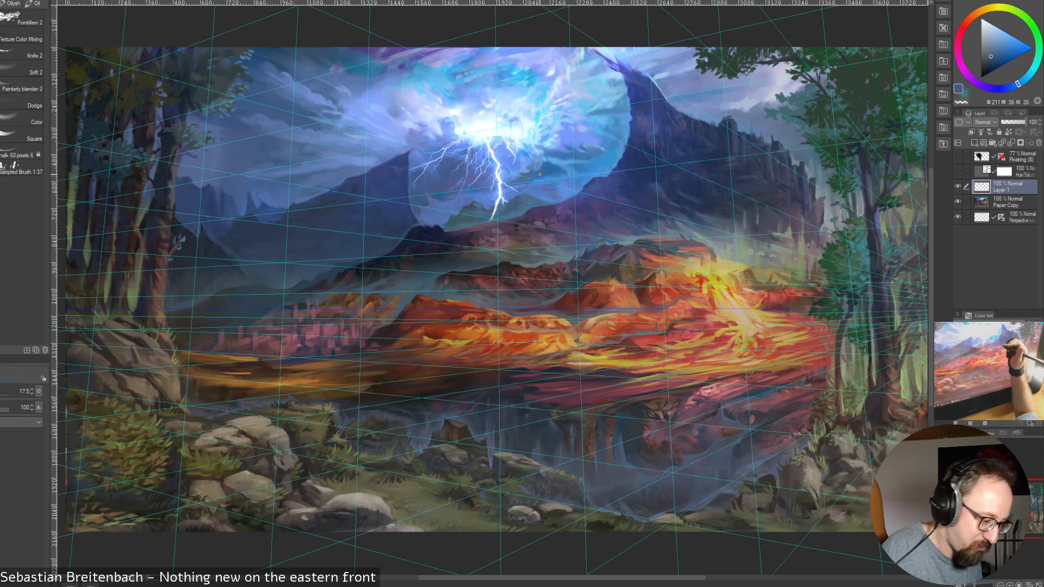
{"action": "left_click", "coordinate": [521, 199], "text": "alt"}
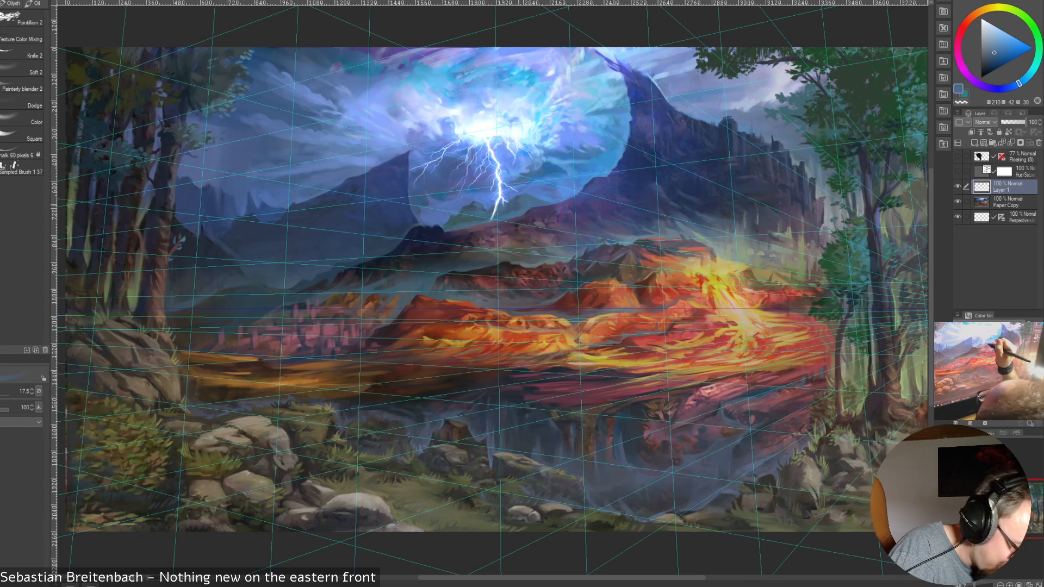
{"action": "left_click", "coordinate": [521, 196], "text": "alt"}
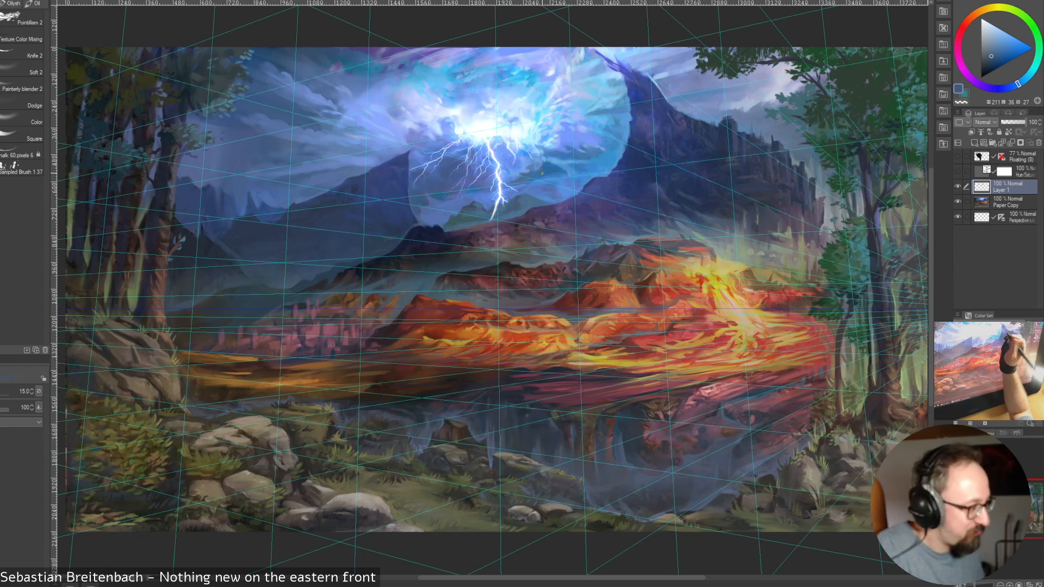
{"action": "left_click", "coordinate": [516, 194], "text": "alt"}
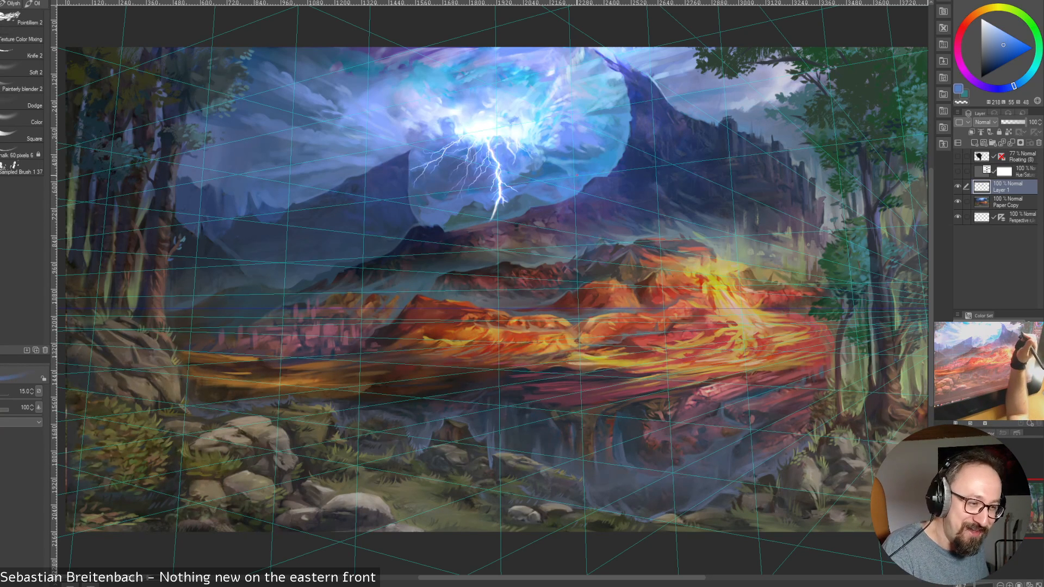
Sample blues from the clouds above the hills right of the bolt, settling on a vivid bright blue
{"action": "left_click", "coordinate": [563, 164], "text": "alt"}
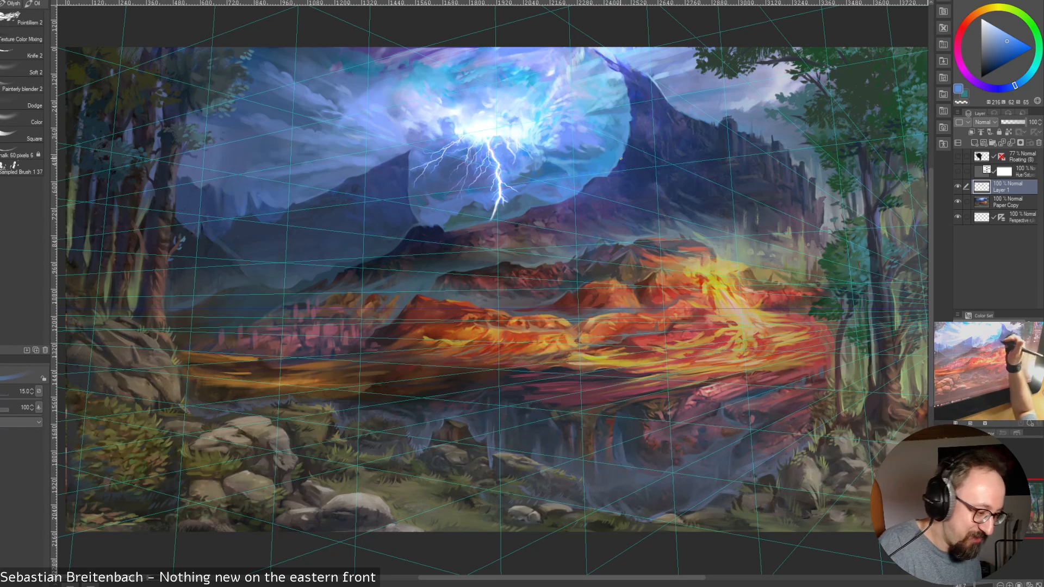
{"action": "left_click", "coordinate": [561, 168], "text": "alt"}
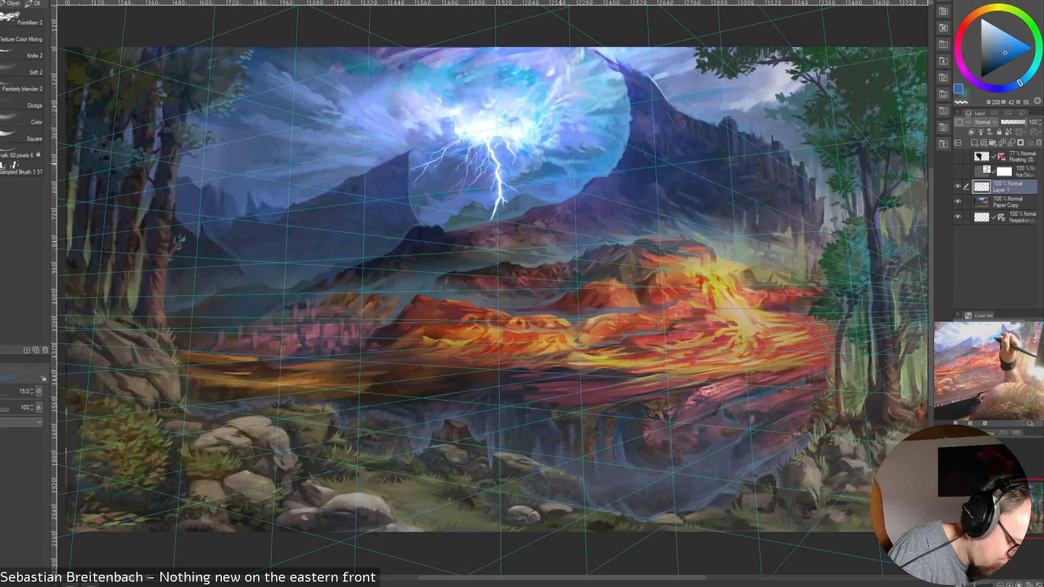
{"action": "left_click", "coordinate": [564, 165], "text": "alt"}
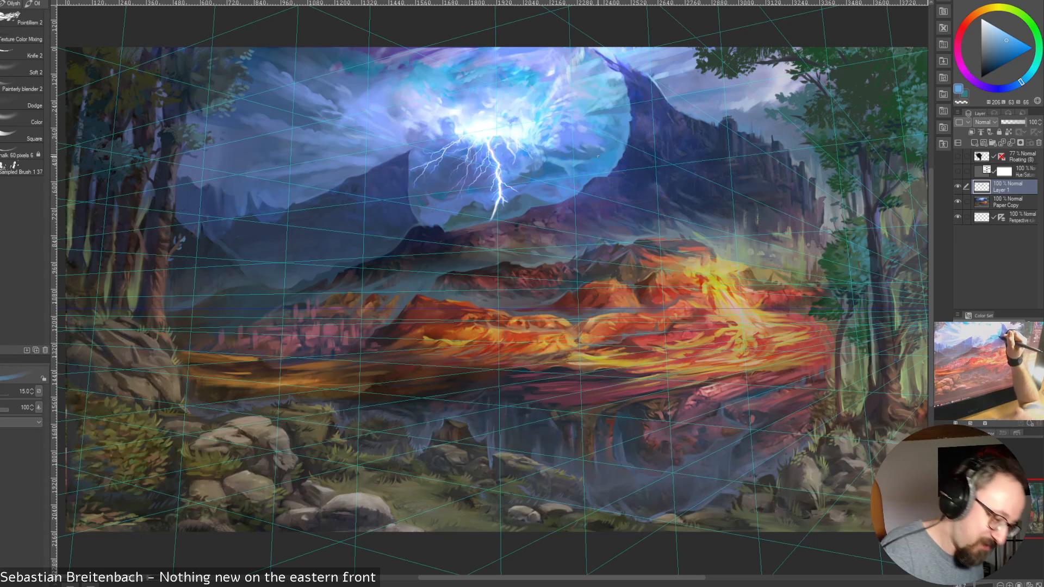
{"action": "left_click", "coordinate": [582, 159], "text": "alt"}
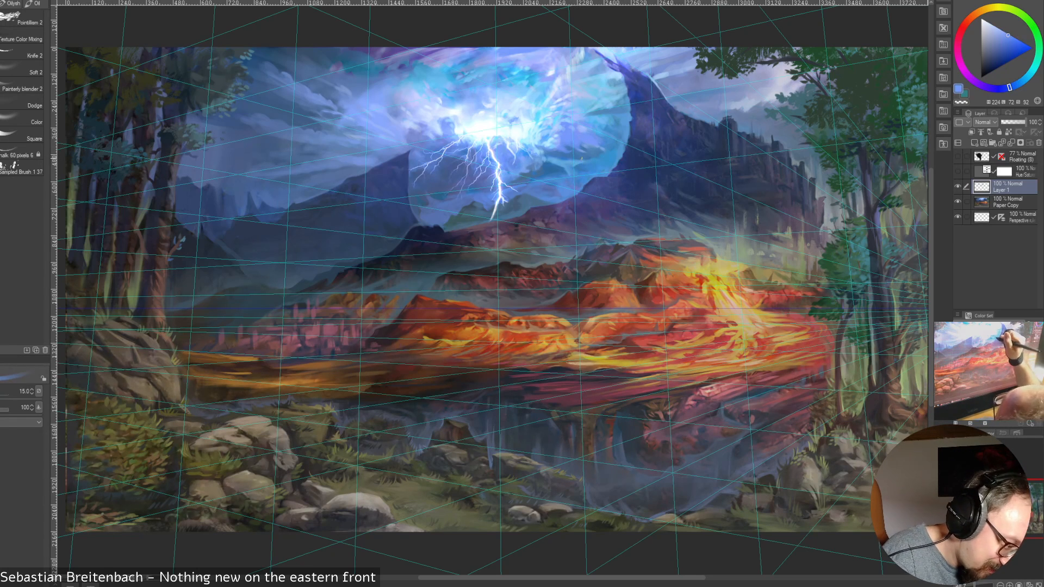
Vary the brush size between 30, 17.5 and 25 for vivid blue cloud work right of the bolt
{"action": "key", "text": "]"}
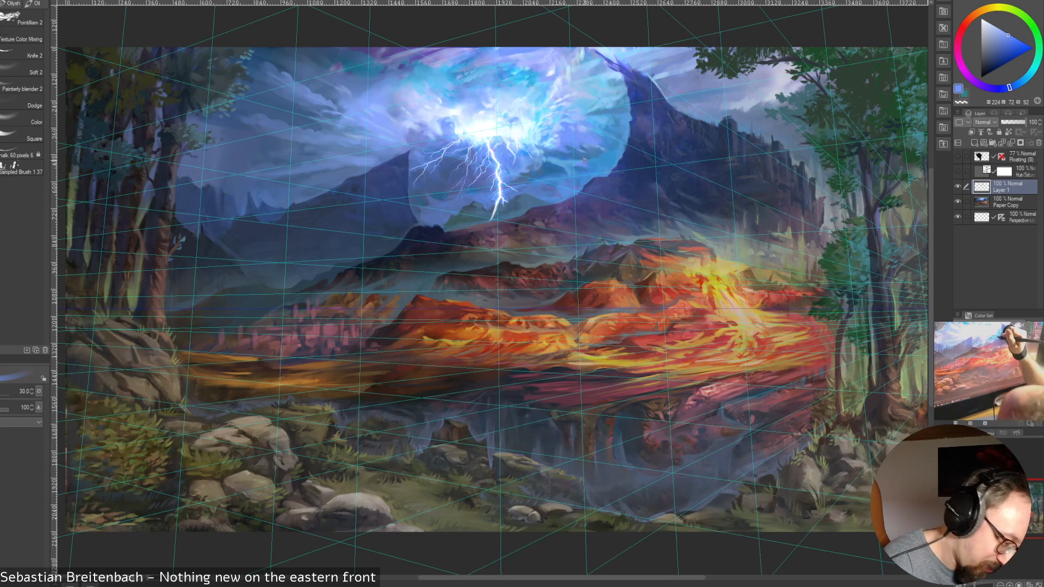
{"action": "key", "text": "["}
{"action": "key", "text": "["}
{"action": "key", "text": "["}
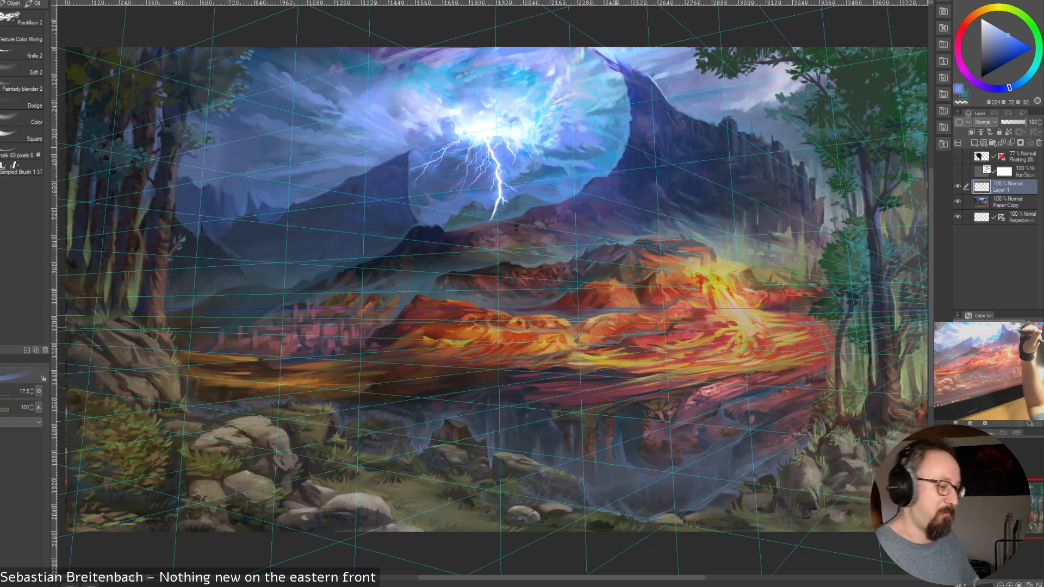
{"action": "key", "text": "bracketright"}
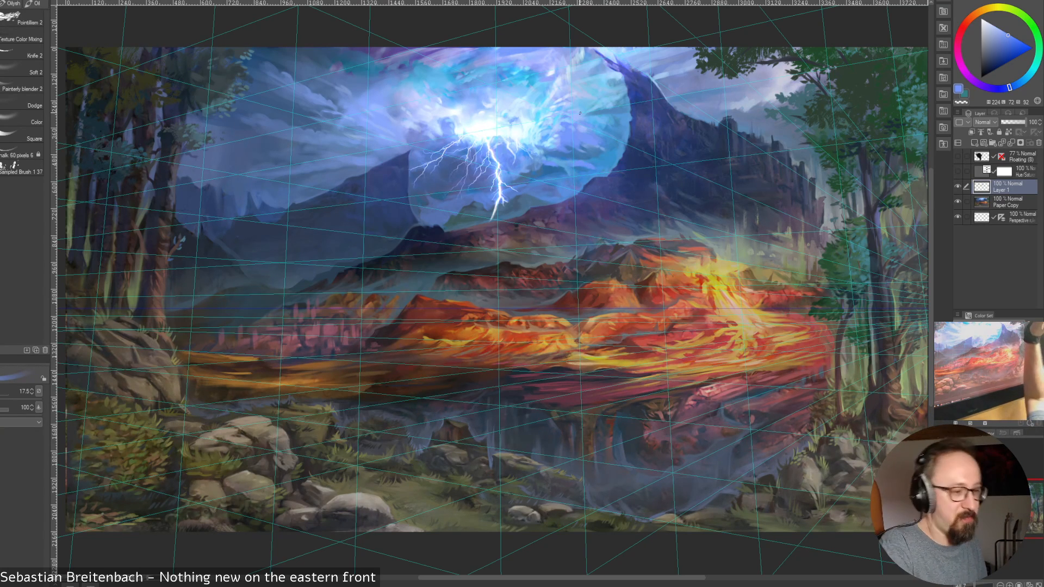
{"action": "key", "text": "bracketright"}
{"action": "key", "text": "bracketright"}
{"action": "key", "text": "bracketright"}
{"action": "key", "text": "bracketright"}
{"action": "key", "text": "bracketright"}
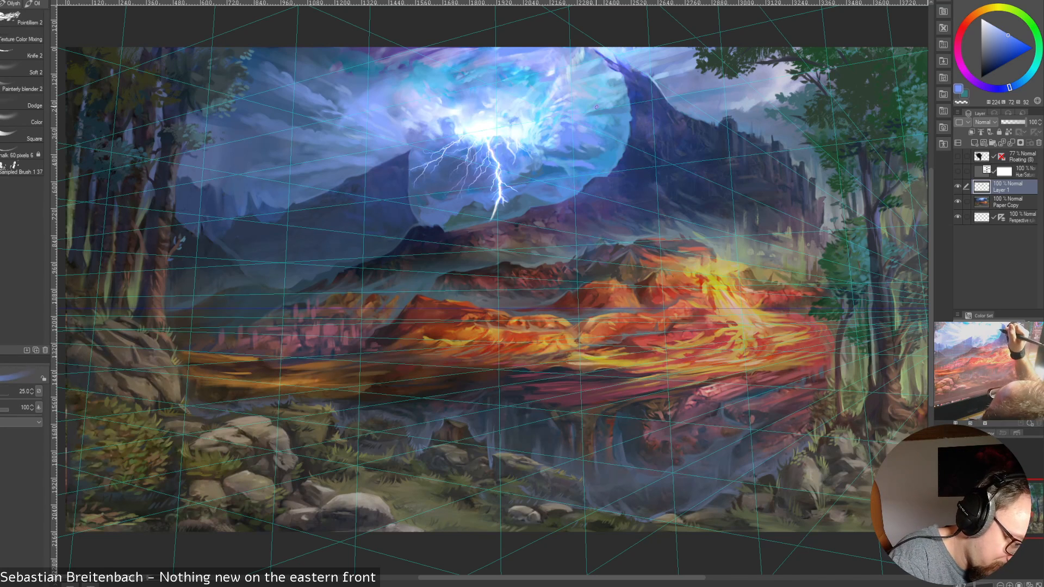
Reduce the brush size to 15 and sample blues from the clouds near the tall peak, settling on a bright sky blue
{"action": "key", "text": "bracketleft"}
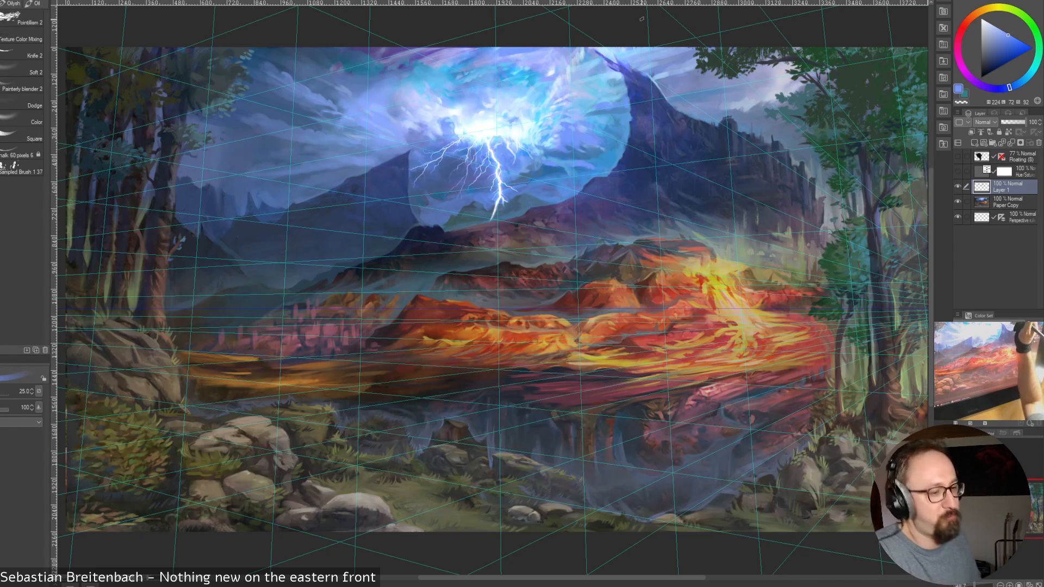
{"action": "key", "text": "bracketleft"}
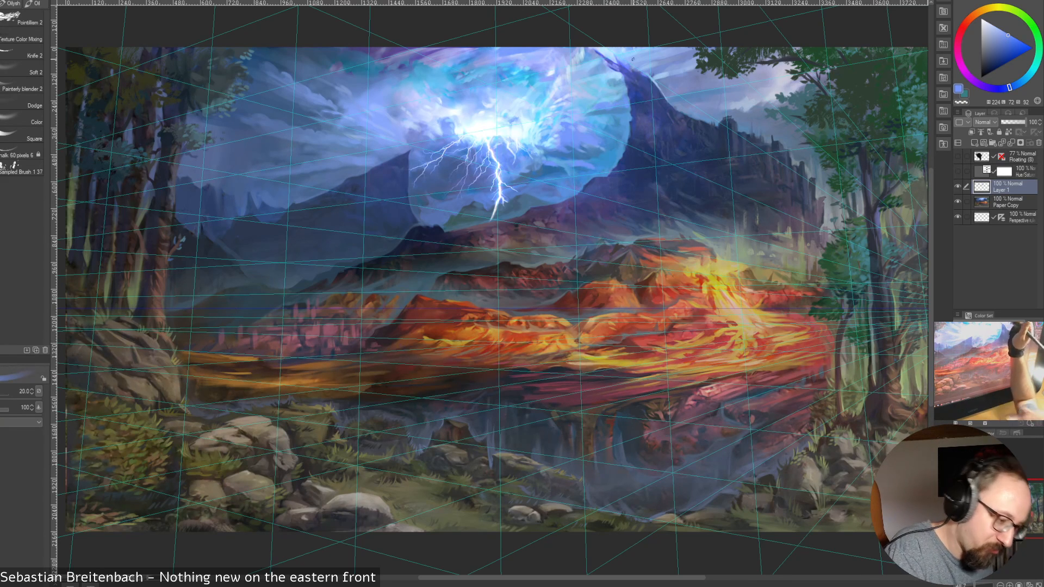
{"action": "key", "text": "bracketleft"}
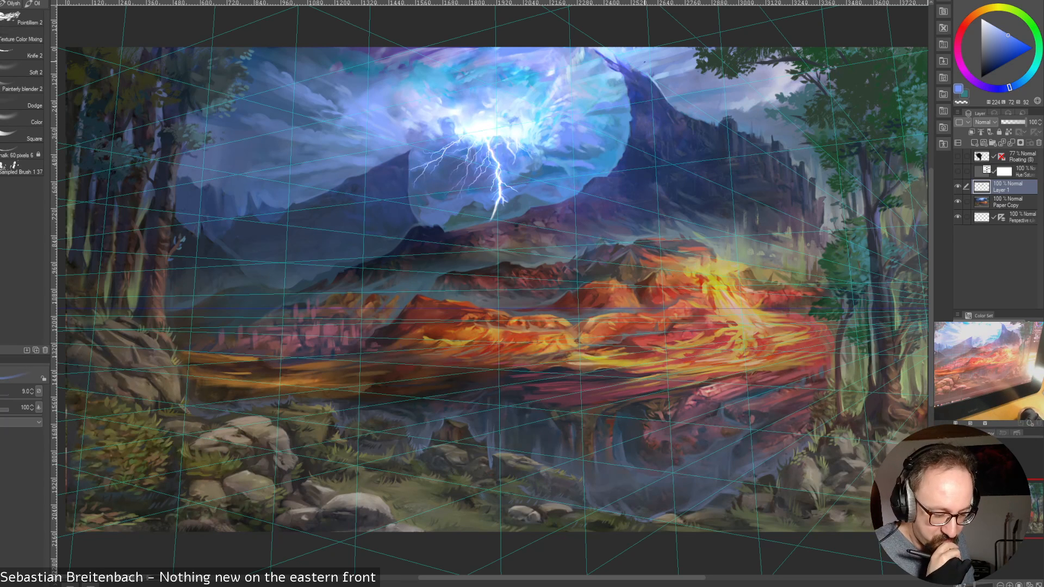
{"action": "key", "text": "bracketright"}
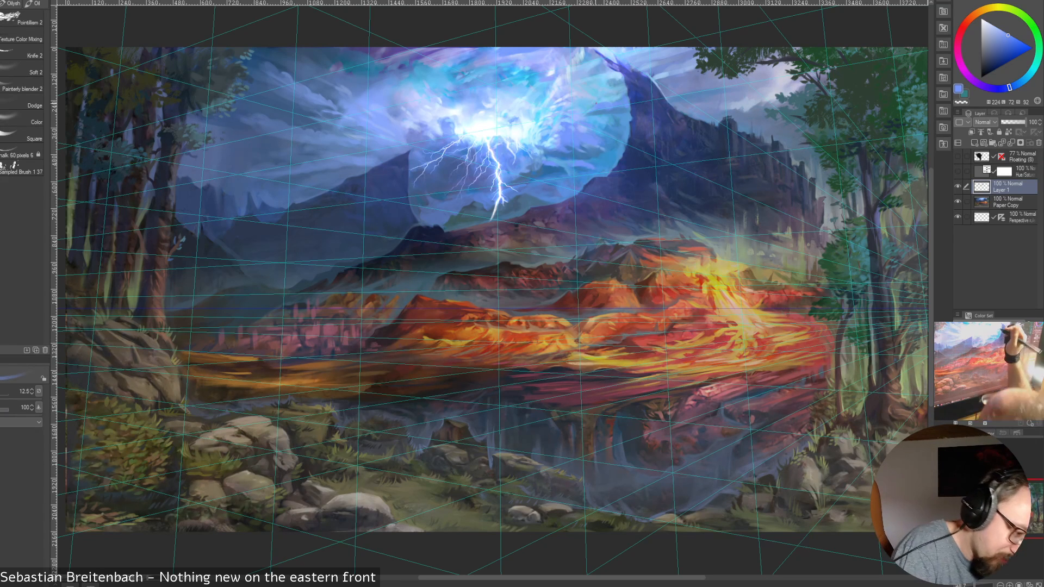
{"action": "left_click", "coordinate": [599, 107], "text": "alt"}
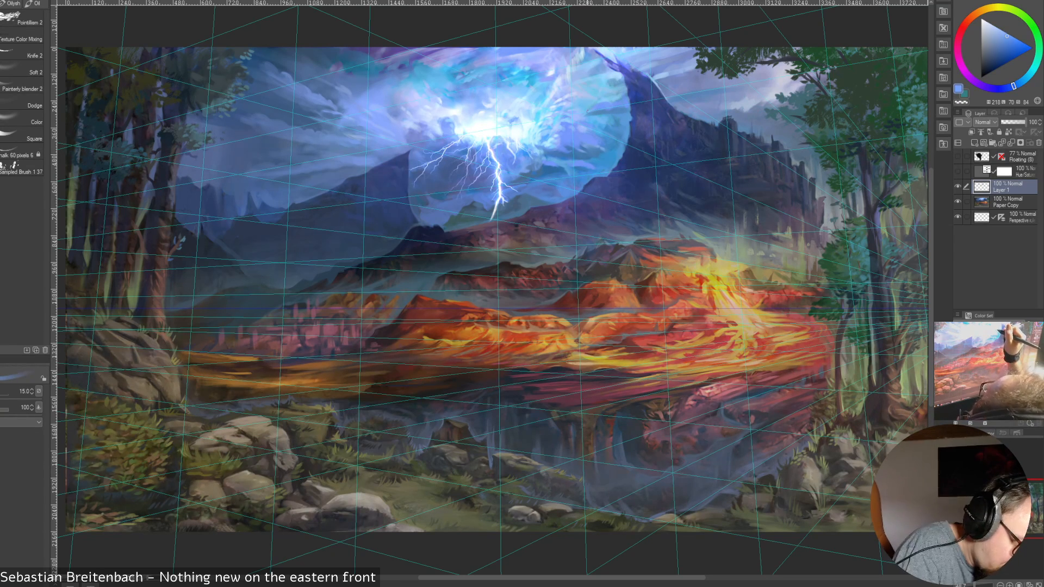
{"action": "left_click", "coordinate": [591, 112], "text": "alt"}
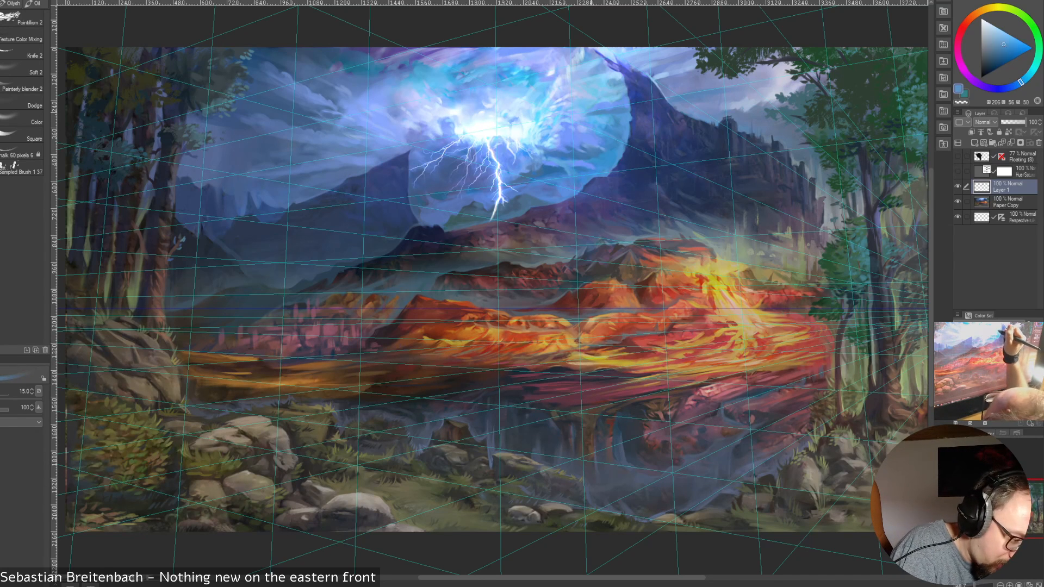
{"action": "left_click", "coordinate": [588, 111], "text": "alt"}
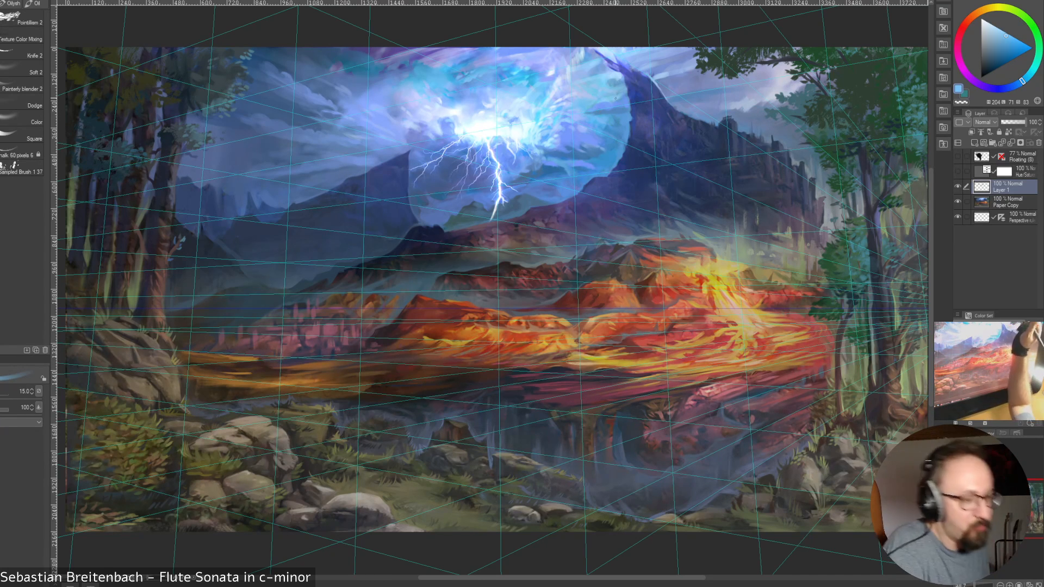
Sample muted and medium blues along the tall peak's cloud-facing edge, settling on a bright sky blue from the clouds
{"action": "left_click", "coordinate": [610, 111], "text": "alt"}
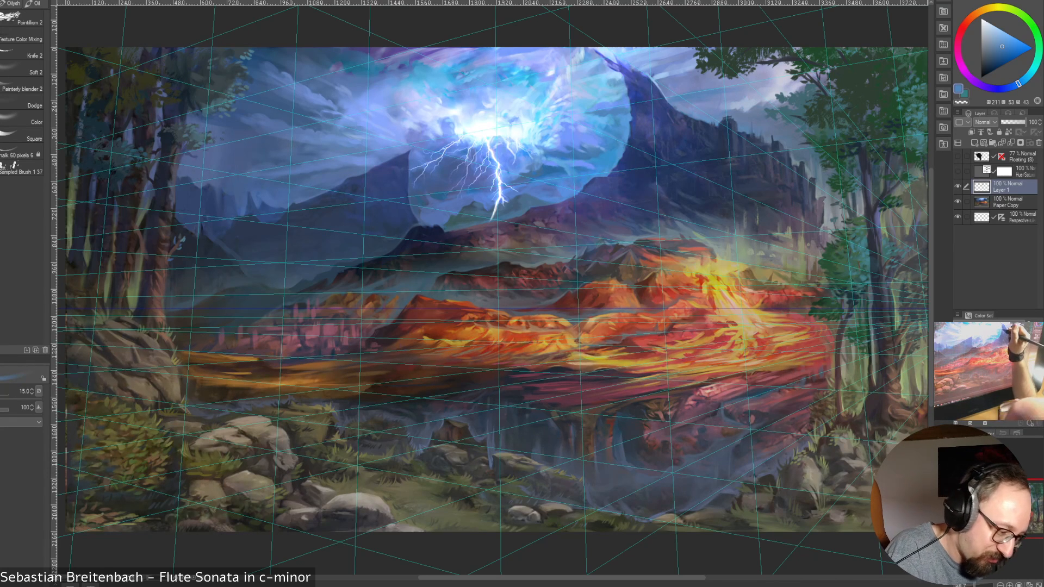
{"action": "left_click", "coordinate": [629, 109], "text": "alt"}
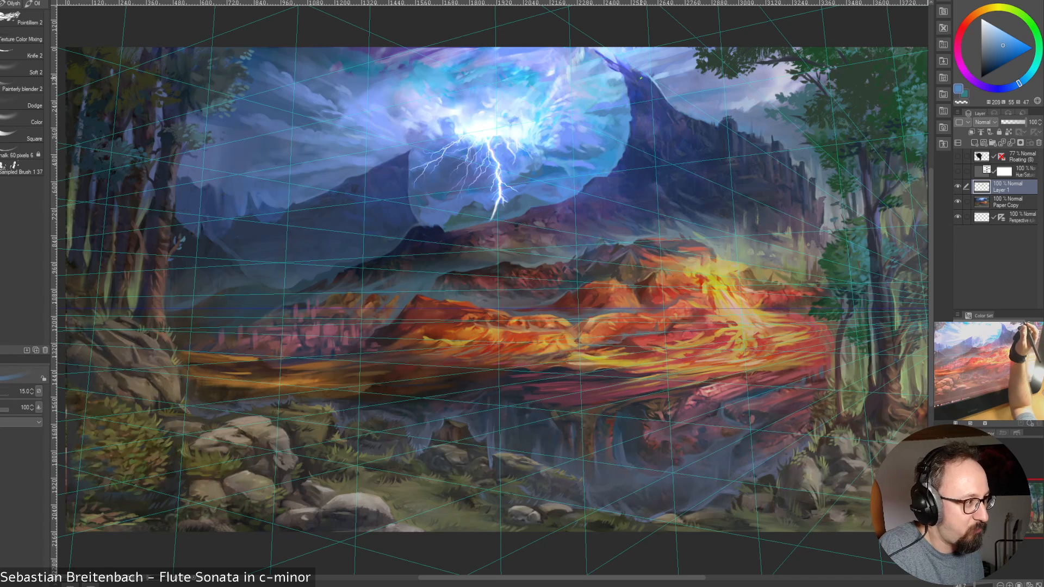
{"action": "left_click", "coordinate": [623, 90], "text": "alt"}
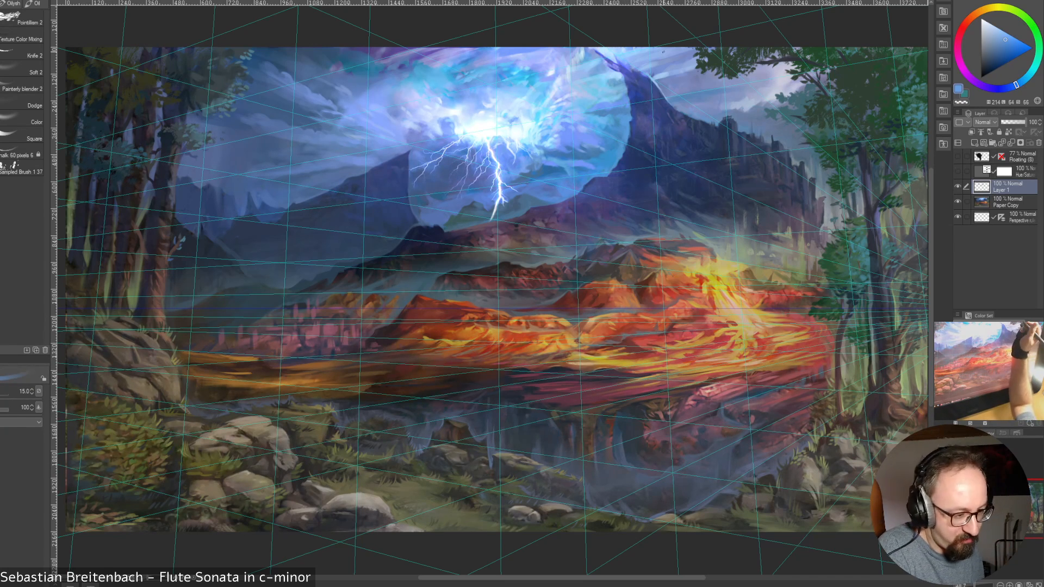
{"action": "left_click", "coordinate": [621, 103], "text": "alt"}
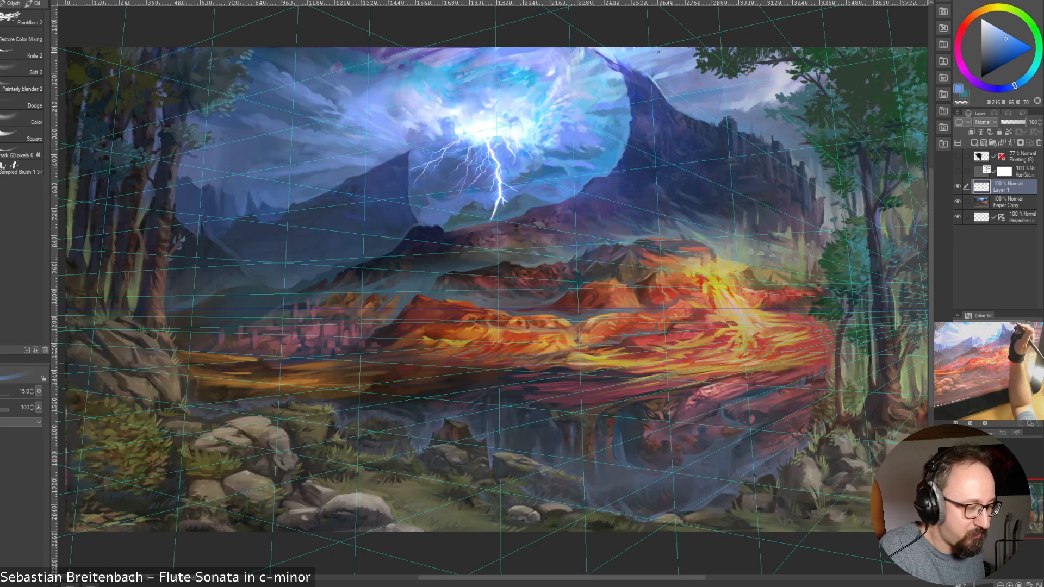
{"action": "left_click", "coordinate": [622, 109], "text": "alt"}
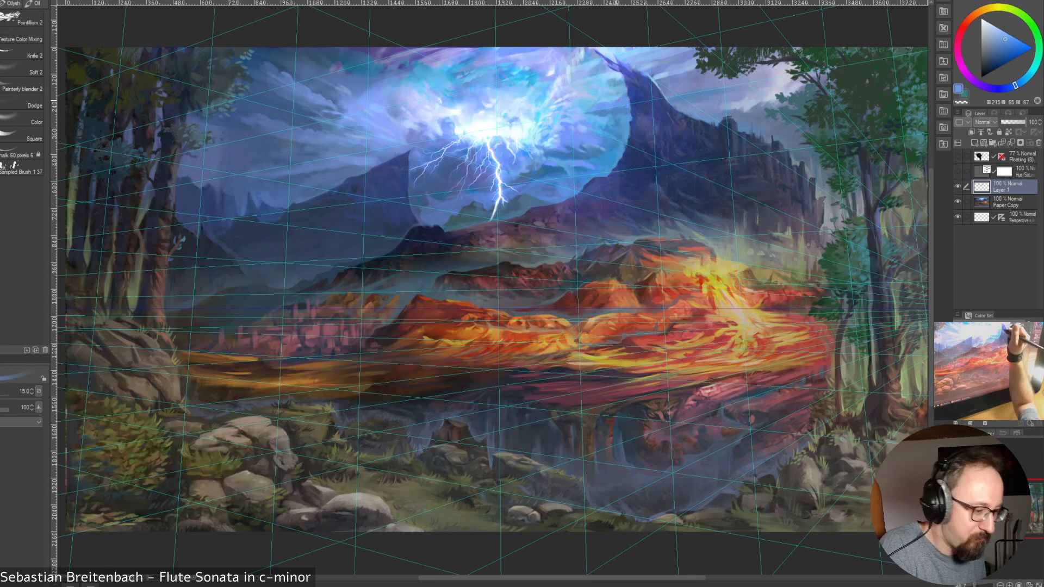
{"action": "left_click", "coordinate": [618, 99], "text": "alt"}
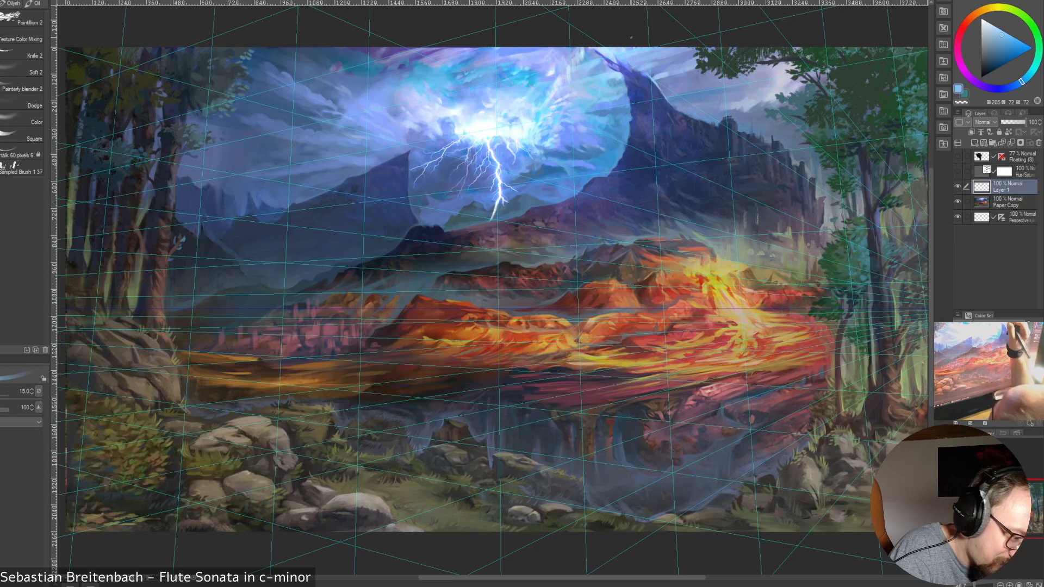
{"action": "left_click", "coordinate": [581, 81], "text": "alt"}
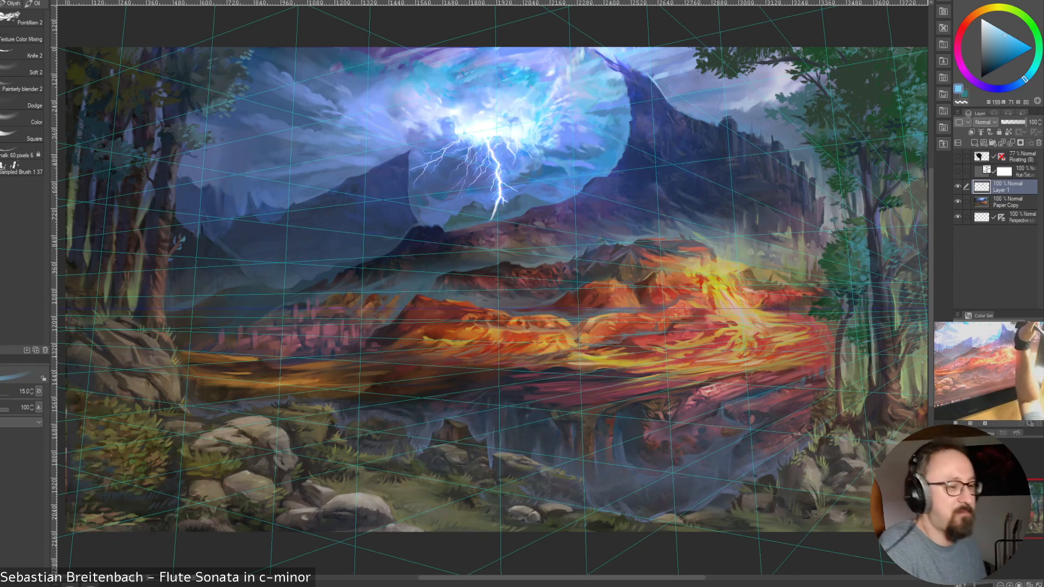
Increase the brush size to 17.5, sample dark blues from the tall peak's upper slope and paint a short stroke near its tip
{"action": "key", "text": "bracketright"}
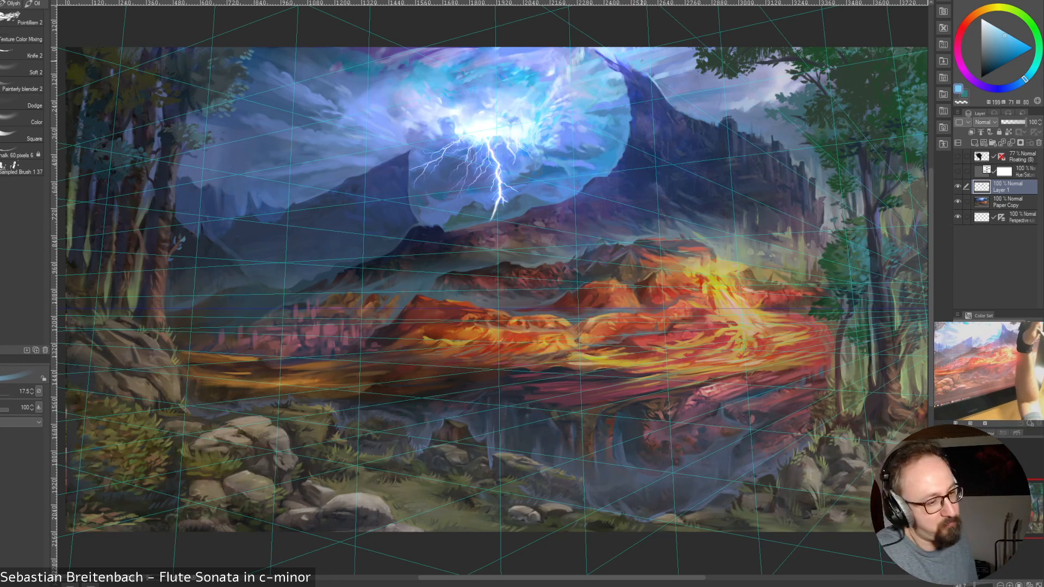
{"action": "left_click", "coordinate": [639, 81], "text": "alt"}
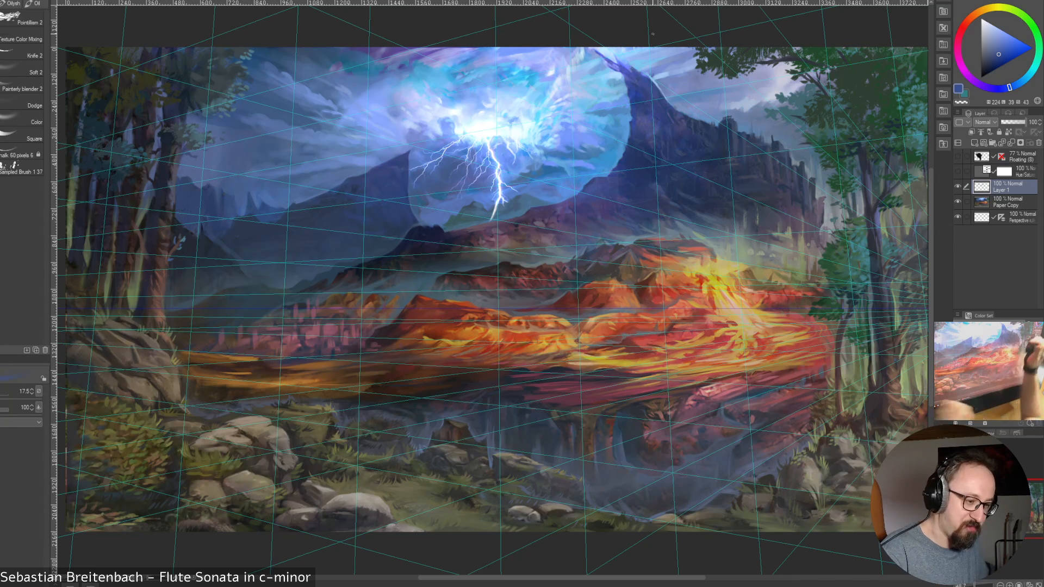
{"action": "left_click", "coordinate": [655, 82], "text": "alt"}
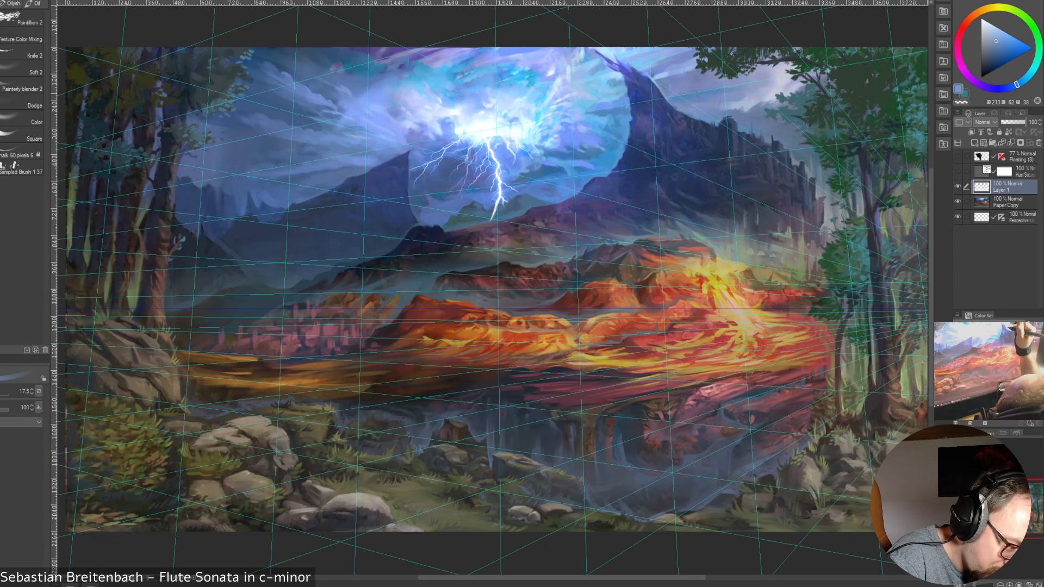
{"action": "left_click", "coordinate": [668, 96], "text": "alt"}
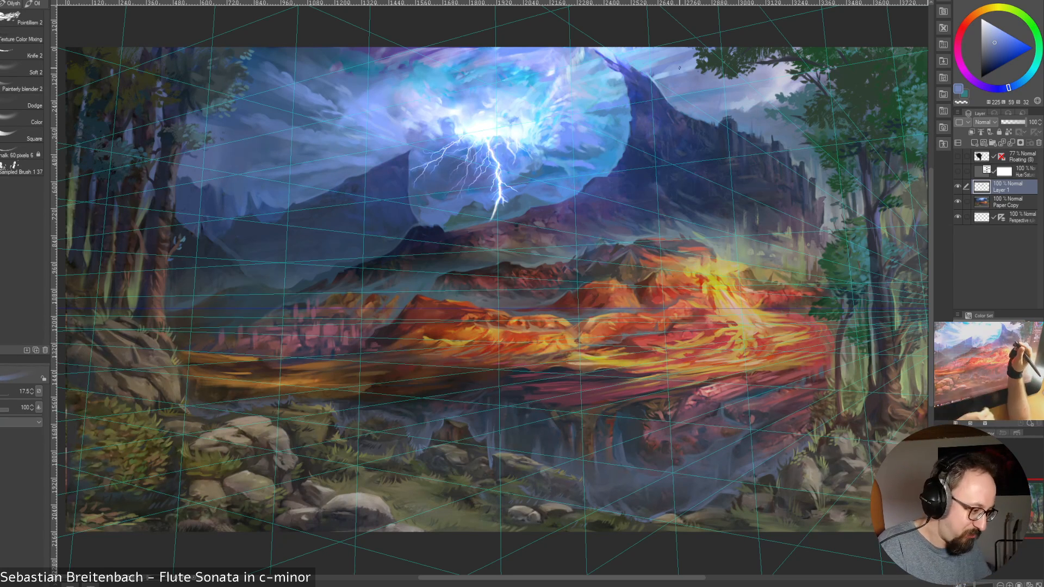
{"action": "left_click", "coordinate": [653, 80], "text": "alt"}
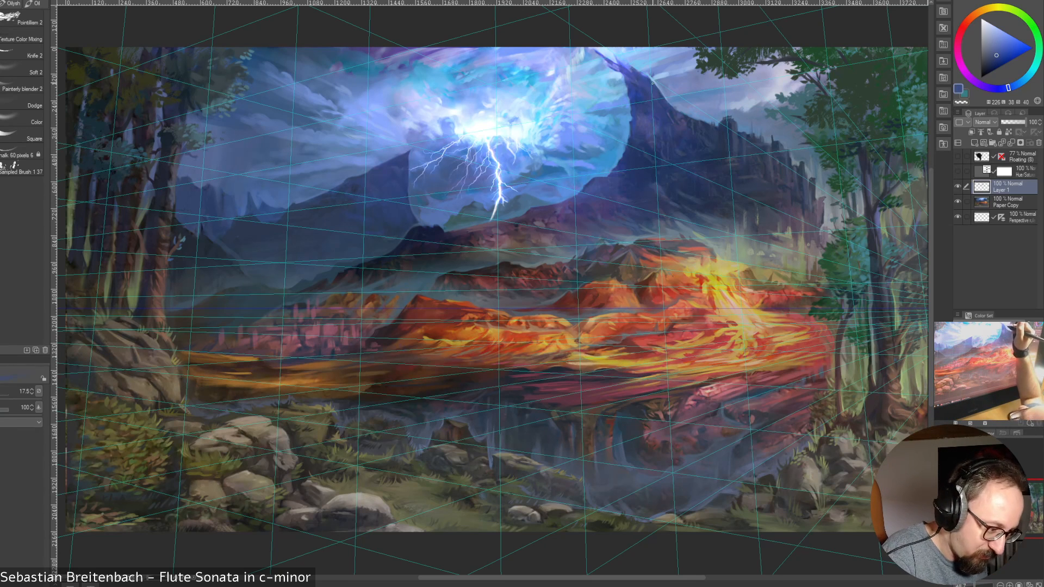
{"action": "left_click", "coordinate": [642, 72], "text": "alt"}
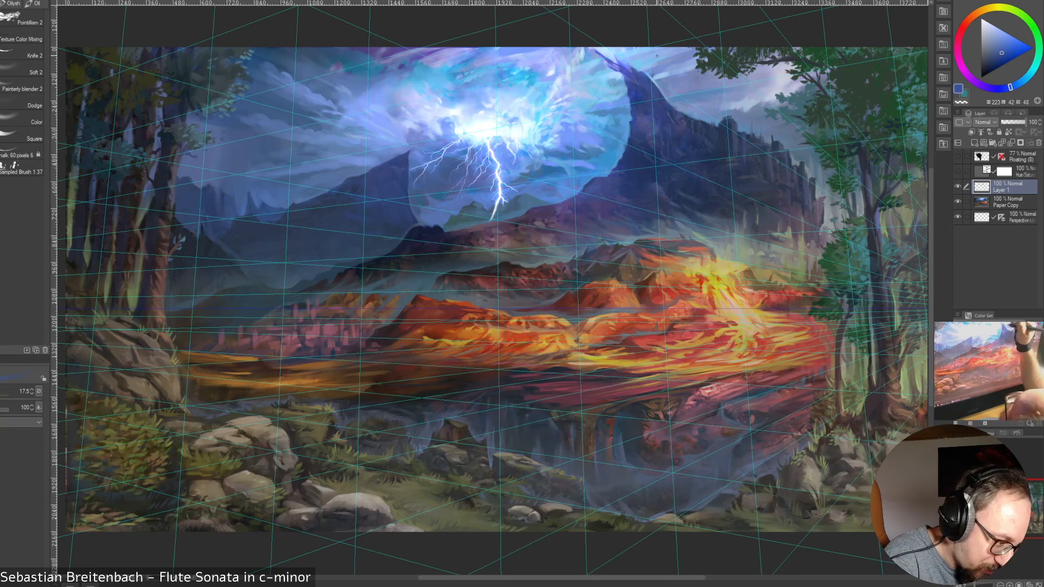
{"action": "left_click", "coordinate": [631, 69], "text": "alt"}
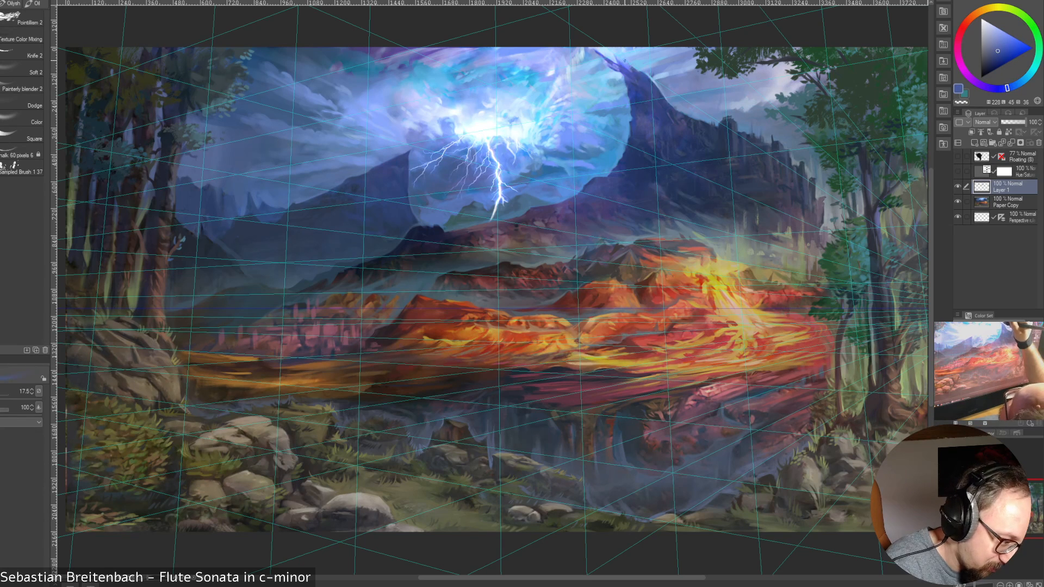
{"action": "left_click_drag", "start_coordinate": [624, 60], "coordinate": [632, 67]}
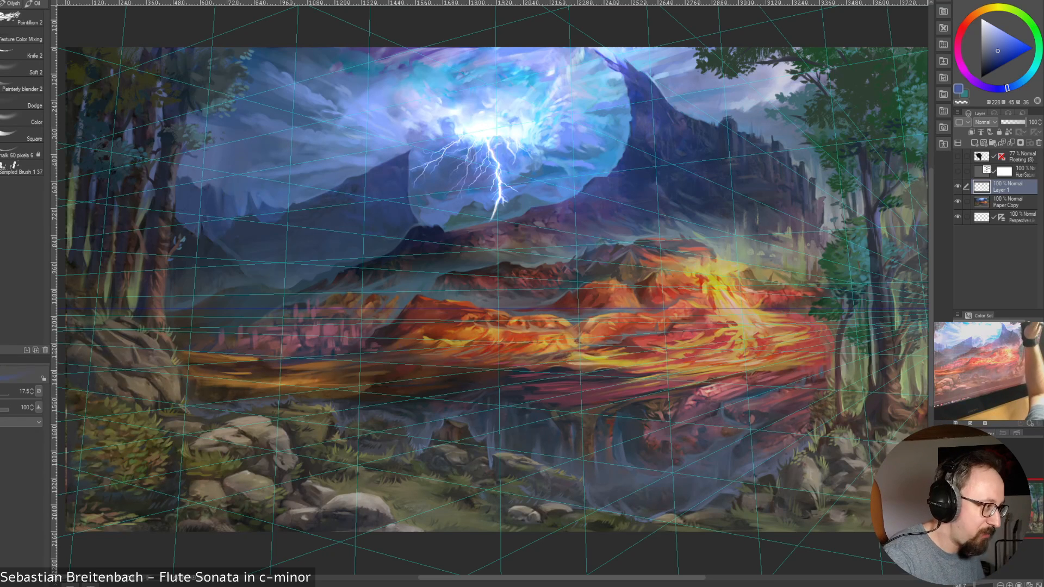
Sample a vivid blue and a dark indigo around the tall peak's tip and add a short indigo stroke there
{"action": "left_click", "coordinate": [624, 63], "text": "alt"}
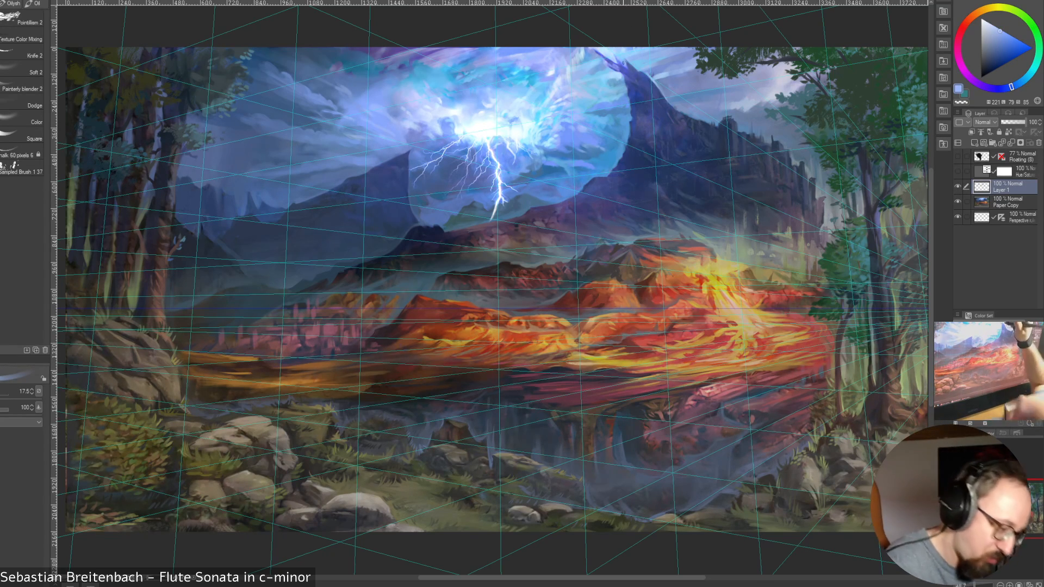
{"action": "left_click", "coordinate": [633, 73], "text": "alt"}
{"action": "left_click", "coordinate": [619, 63], "text": "alt"}
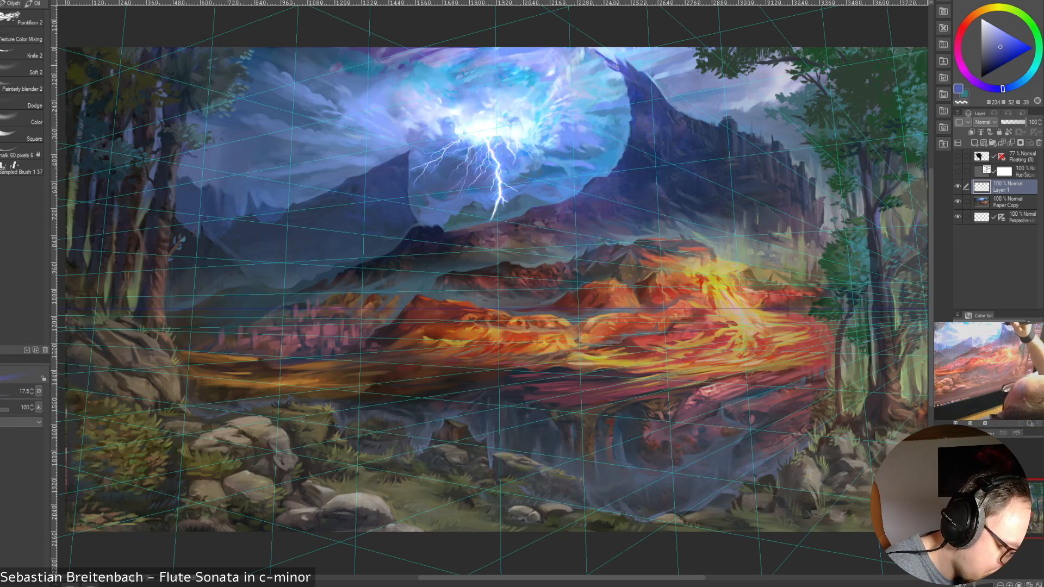
{"action": "left_click_drag", "start_coordinate": [616, 65], "coordinate": [623, 71]}
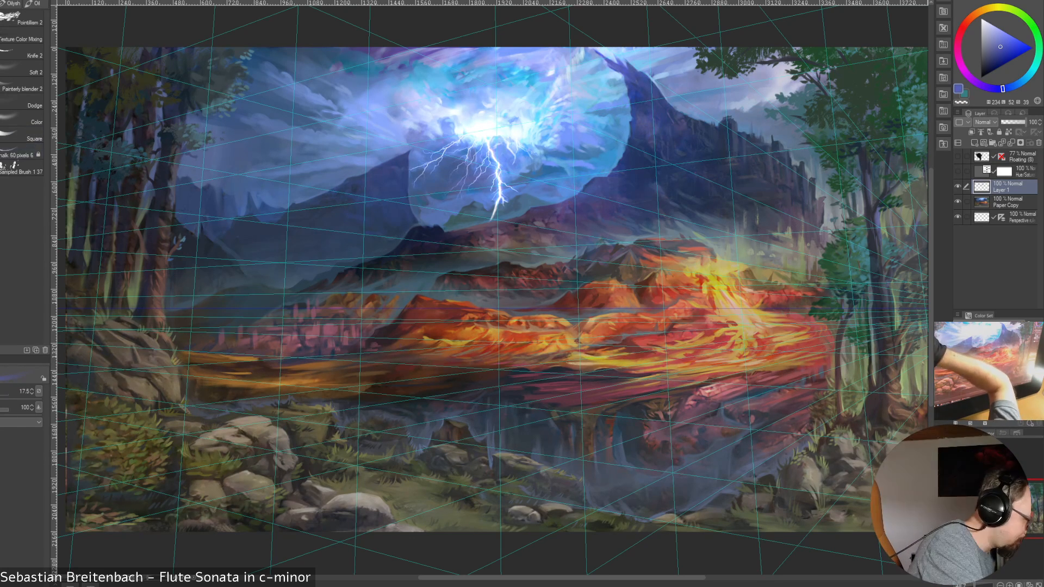
Switch to the Square brush at size 15 and sample sky blue and dark blue around the tall peak's tip
{"action": "left_click", "coordinate": [20, 152]}
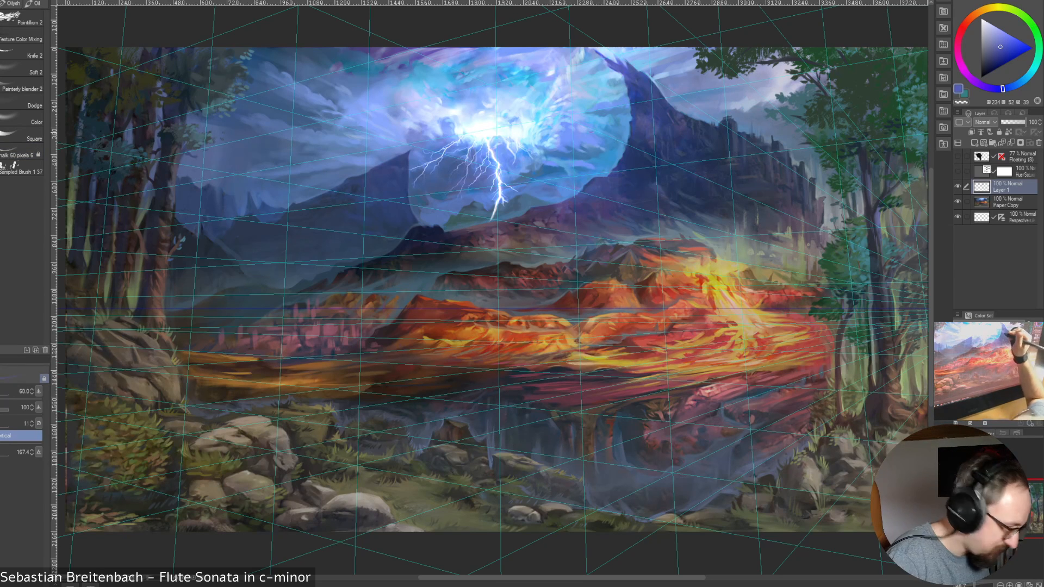
{"action": "left_click", "coordinate": [22, 135]}
{"action": "left_click", "coordinate": [1, 135]}
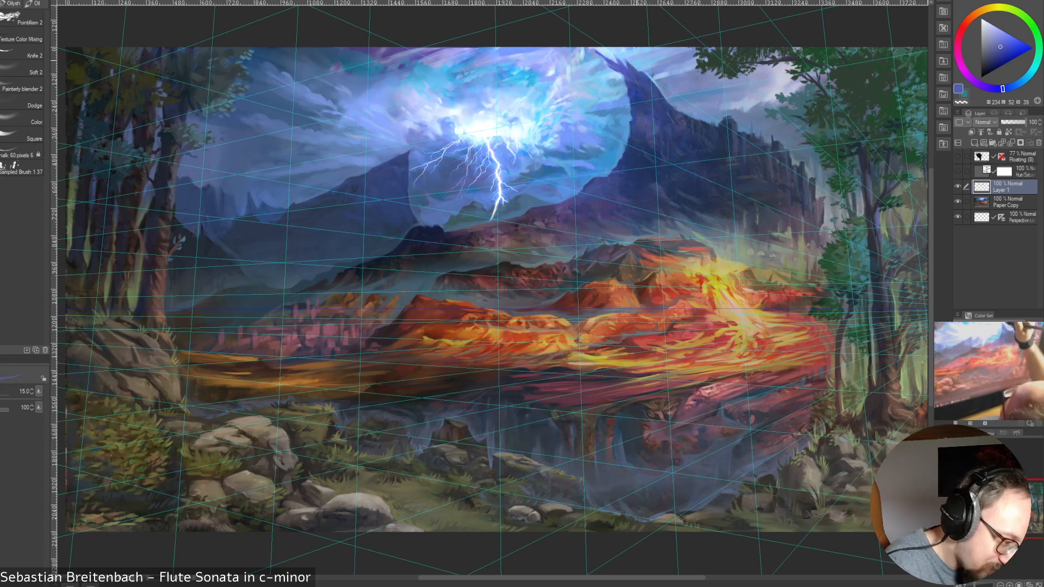
{"action": "left_click", "coordinate": [625, 56], "text": "alt"}
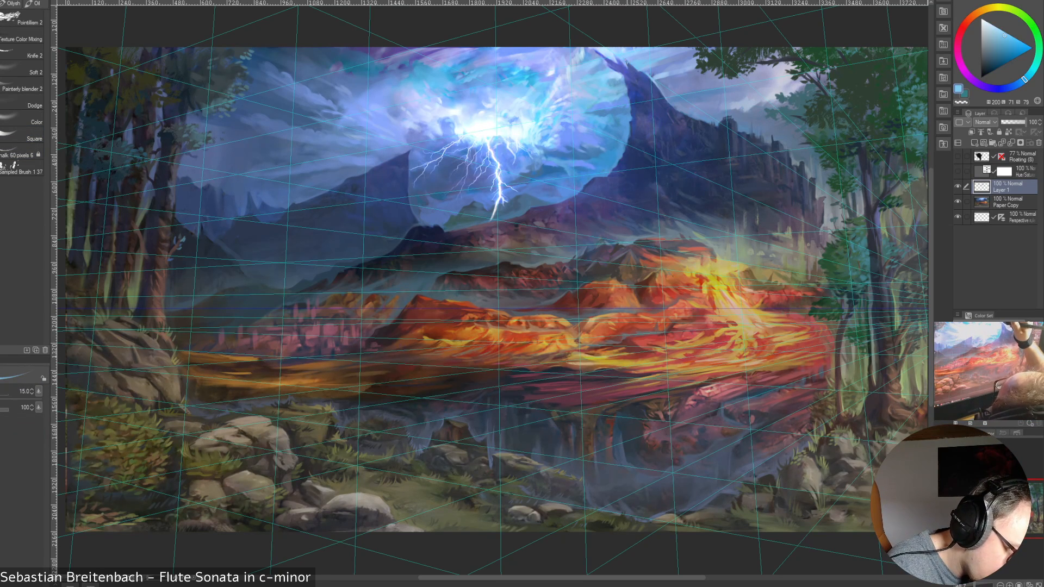
{"action": "left_click", "coordinate": [633, 69], "text": "alt"}
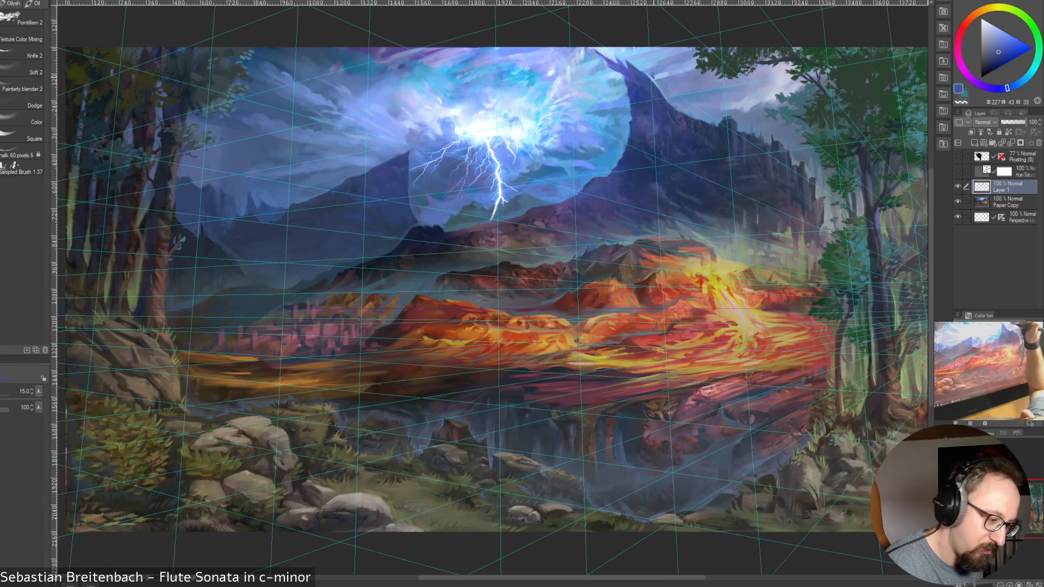
Alternate between dark indigo and bright cloud blues sampled at the tall peak's tip, settling on a violet blue
{"action": "left_click", "coordinate": [620, 58], "text": "alt"}
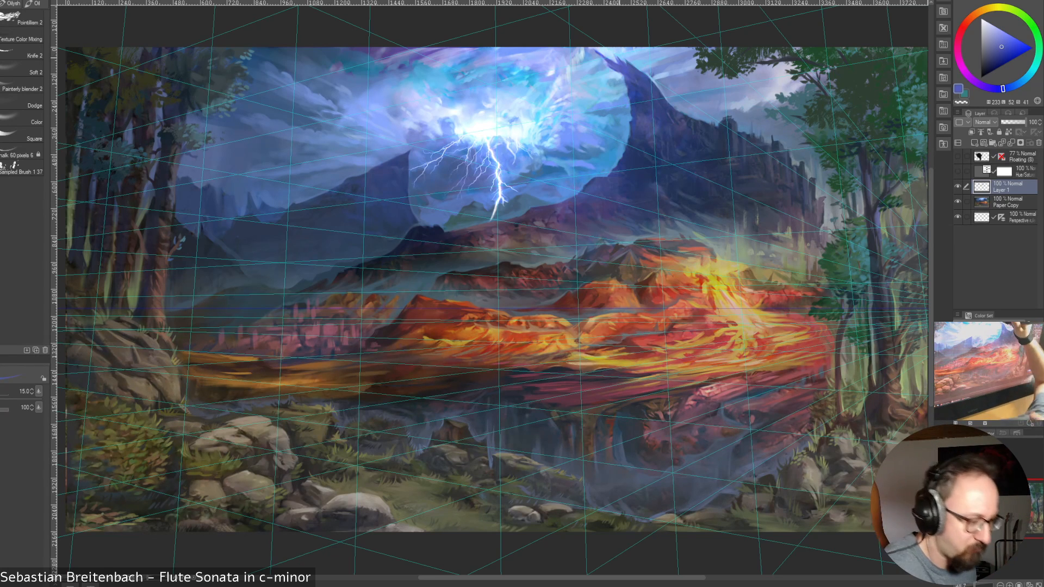
{"action": "left_click", "coordinate": [611, 66], "text": "alt"}
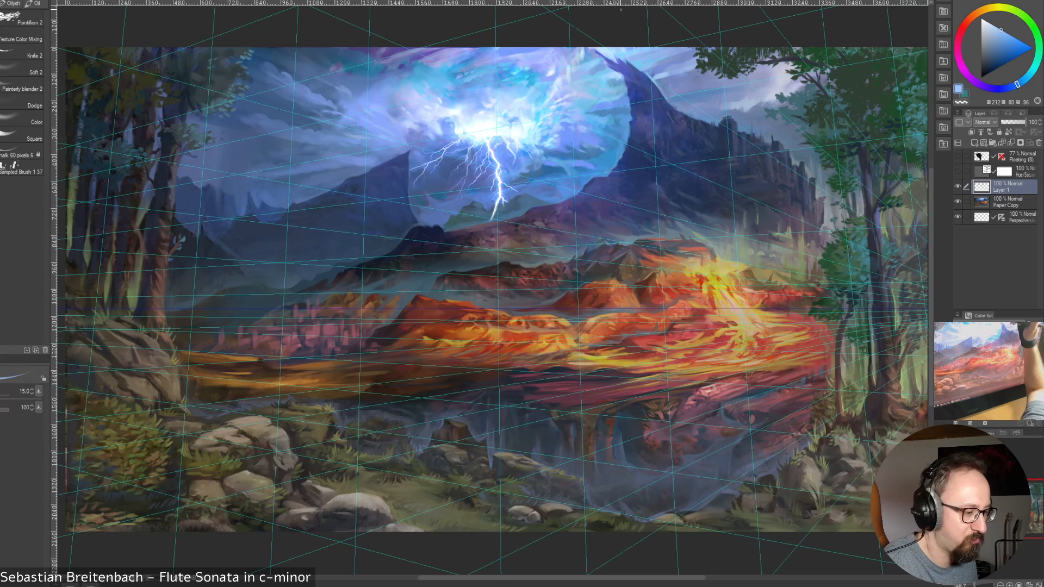
{"action": "left_click", "coordinate": [620, 63], "text": "alt"}
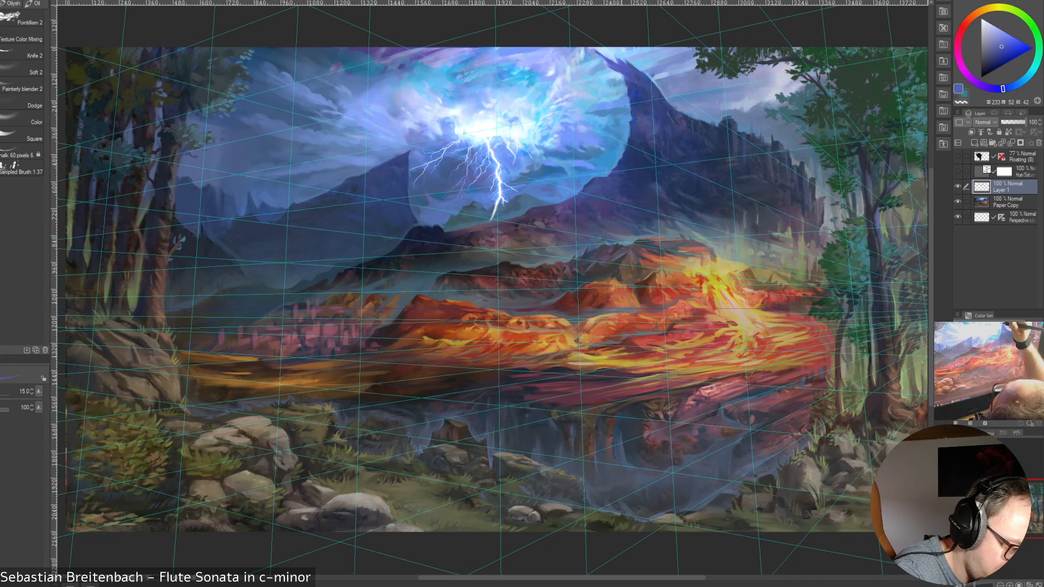
{"action": "left_click", "coordinate": [615, 56], "text": "alt"}
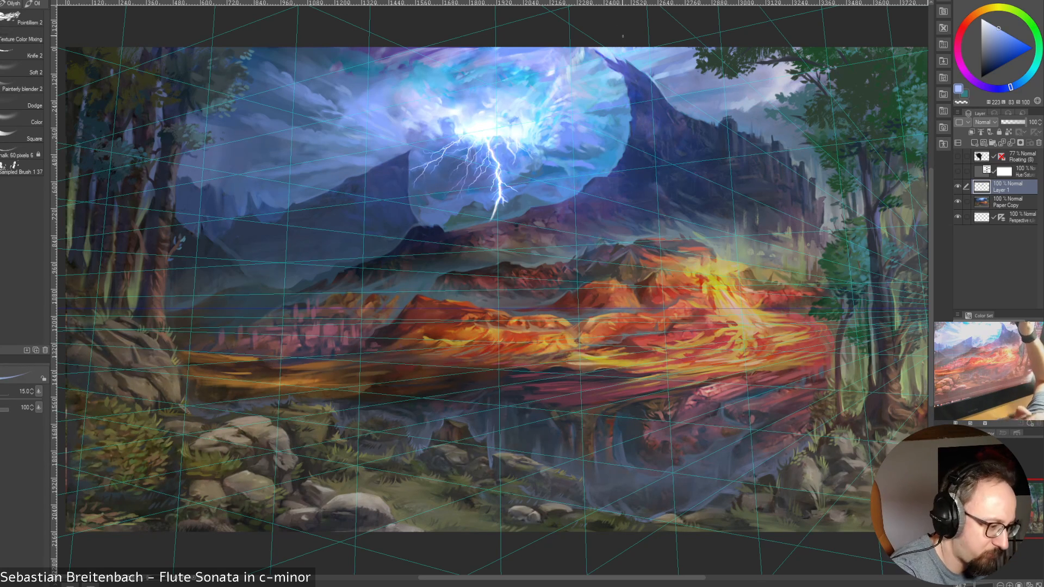
{"action": "left_click", "coordinate": [612, 62], "text": "alt"}
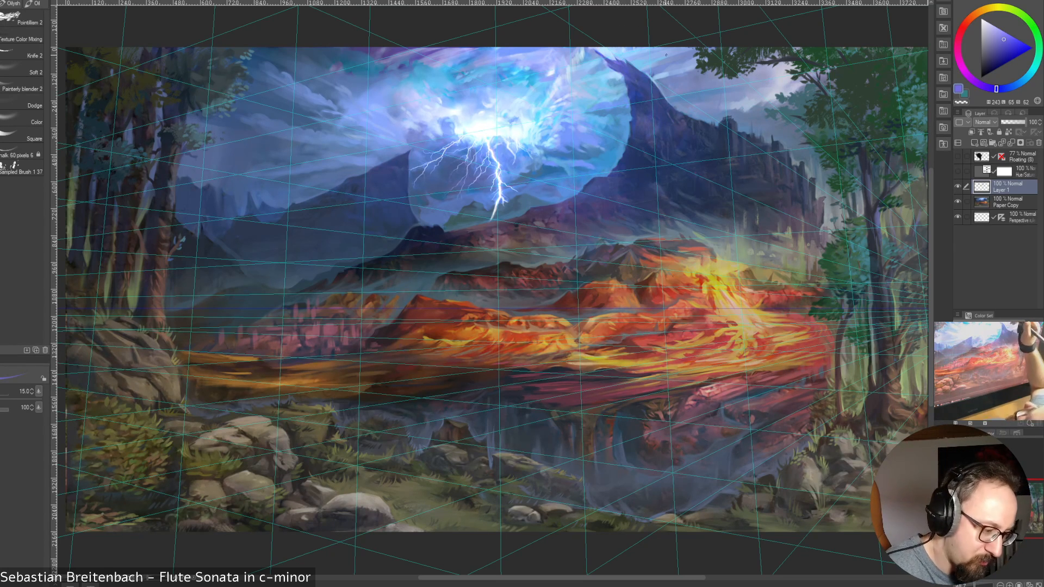
Sample dark and medium blues from the tall peak's lower edge, and a greyish blue and dark teal from the hills left of the bolt's base
{"action": "left_click", "coordinate": [632, 127], "text": "alt"}
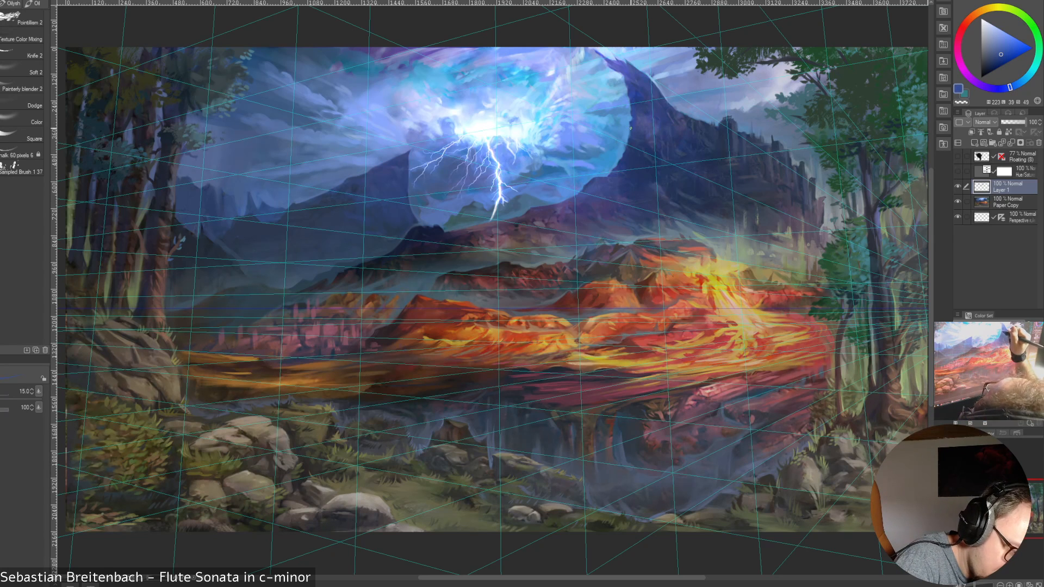
{"action": "left_click", "coordinate": [627, 130], "text": "alt"}
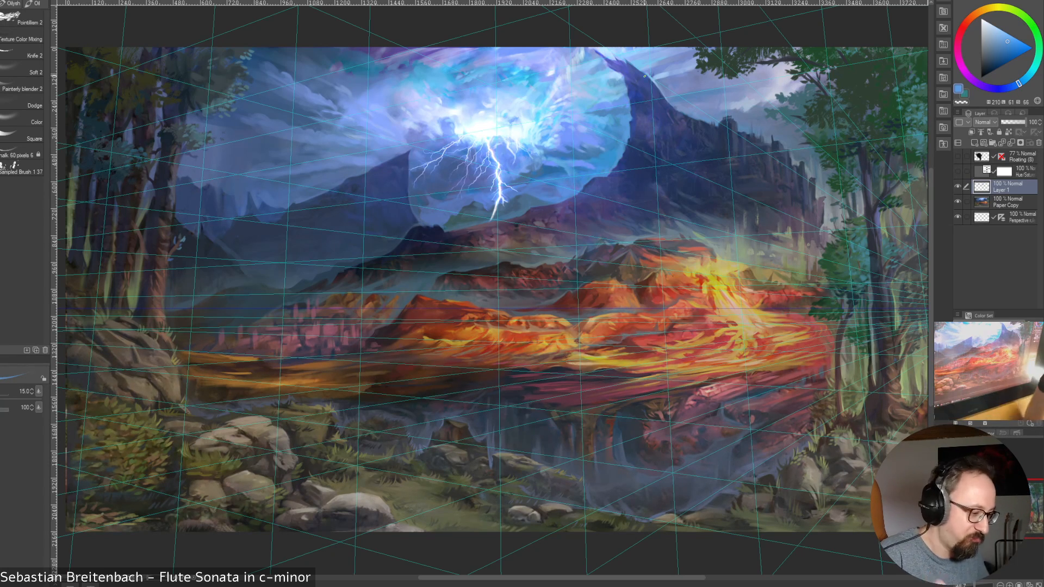
{"action": "left_click", "coordinate": [402, 237], "text": "alt"}
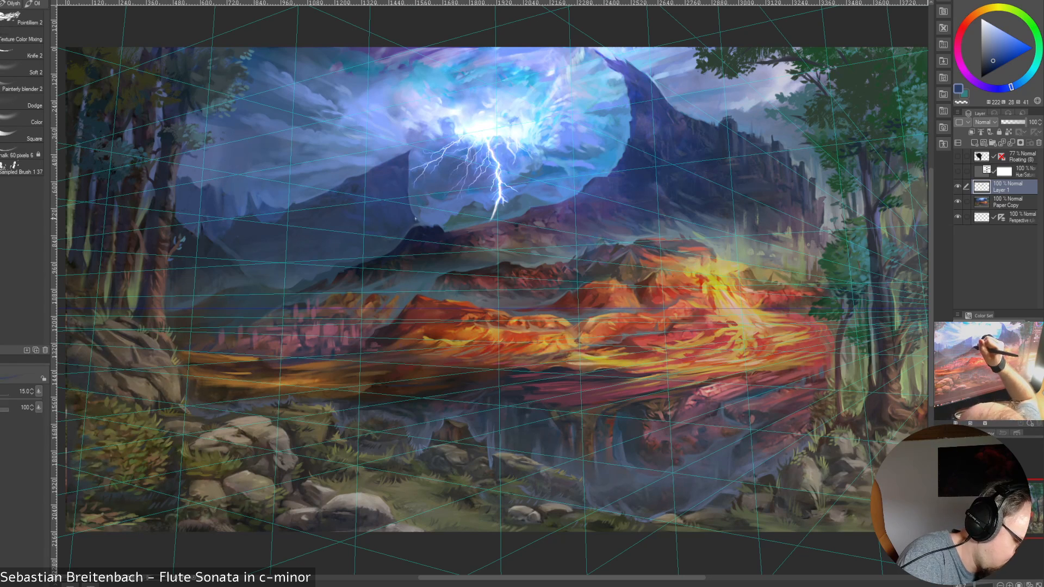
{"action": "left_click", "coordinate": [455, 222], "text": "alt"}
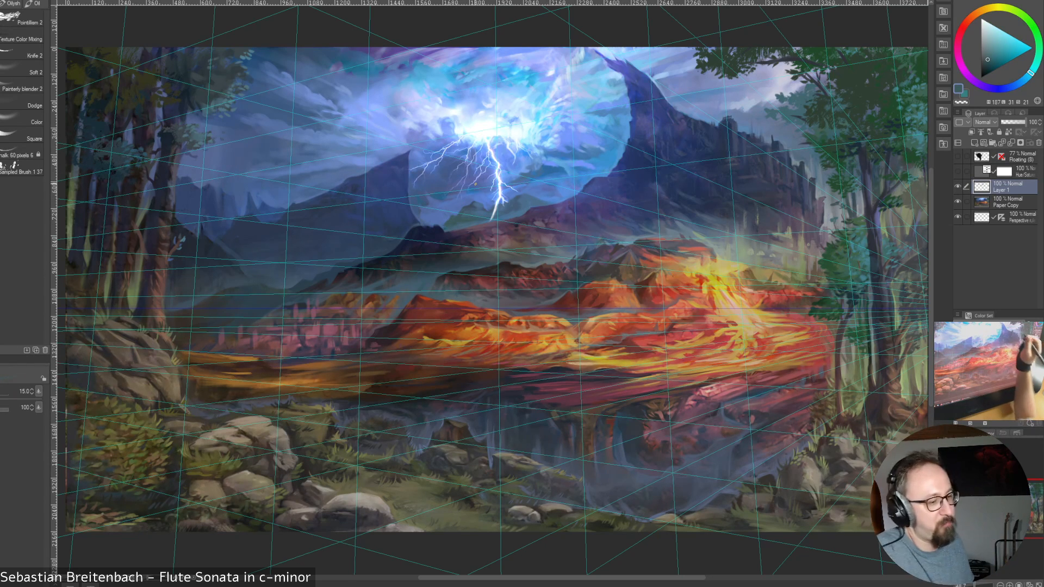
Sample medium blues from the clouds above the slope right of the bolt, settling on a brighter blue
{"action": "left_click", "coordinate": [560, 176], "text": "alt"}
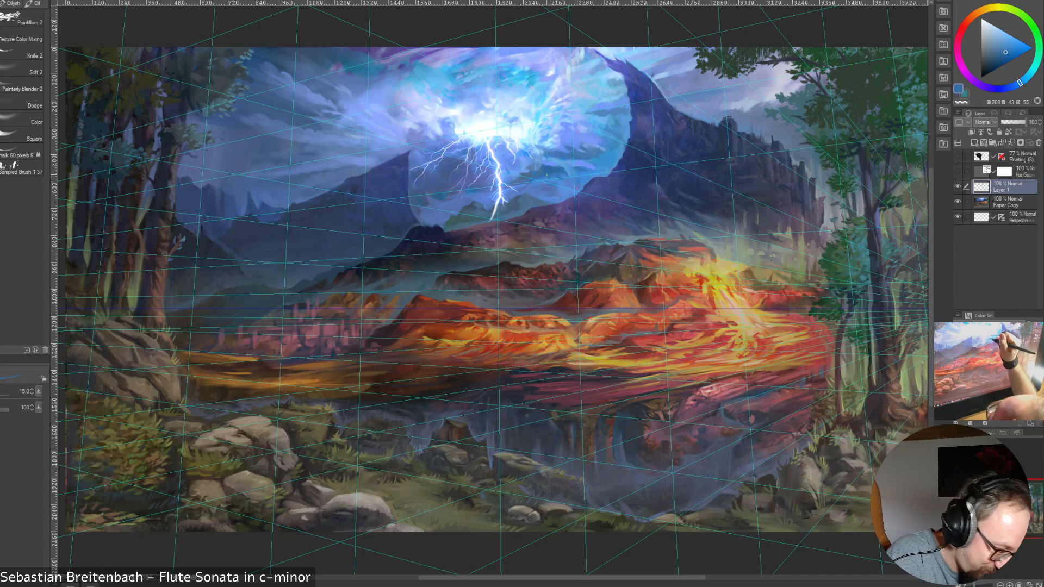
{"action": "left_click", "coordinate": [554, 182], "text": "alt"}
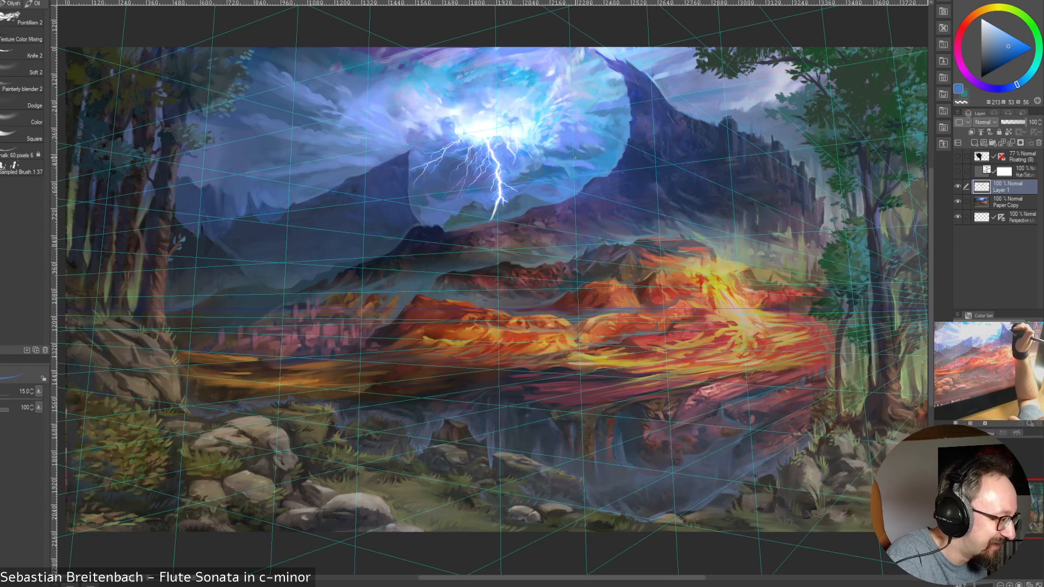
{"action": "left_click", "coordinate": [566, 178], "text": "alt"}
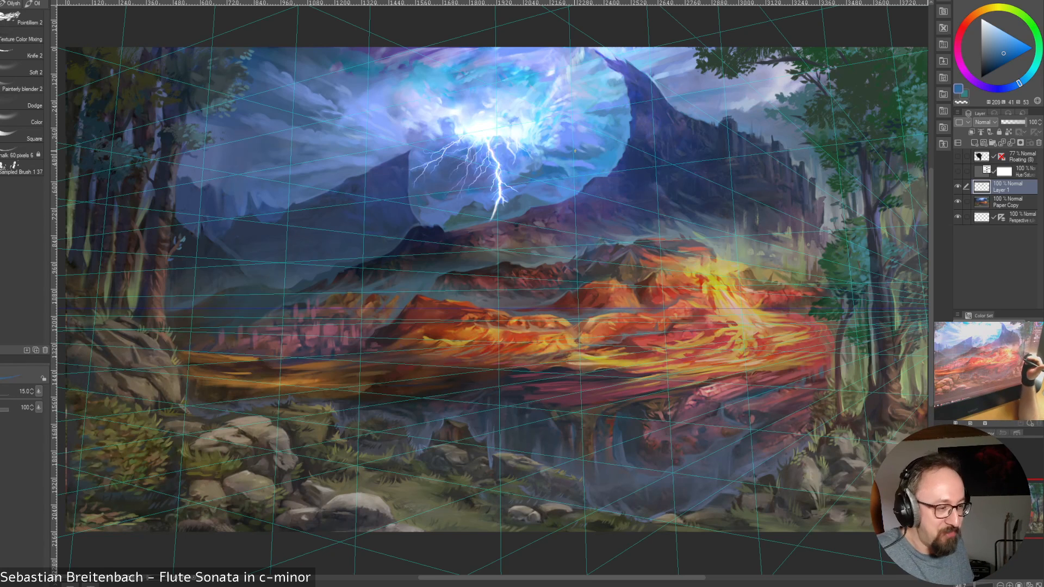
{"action": "left_click", "coordinate": [574, 166], "text": "alt"}
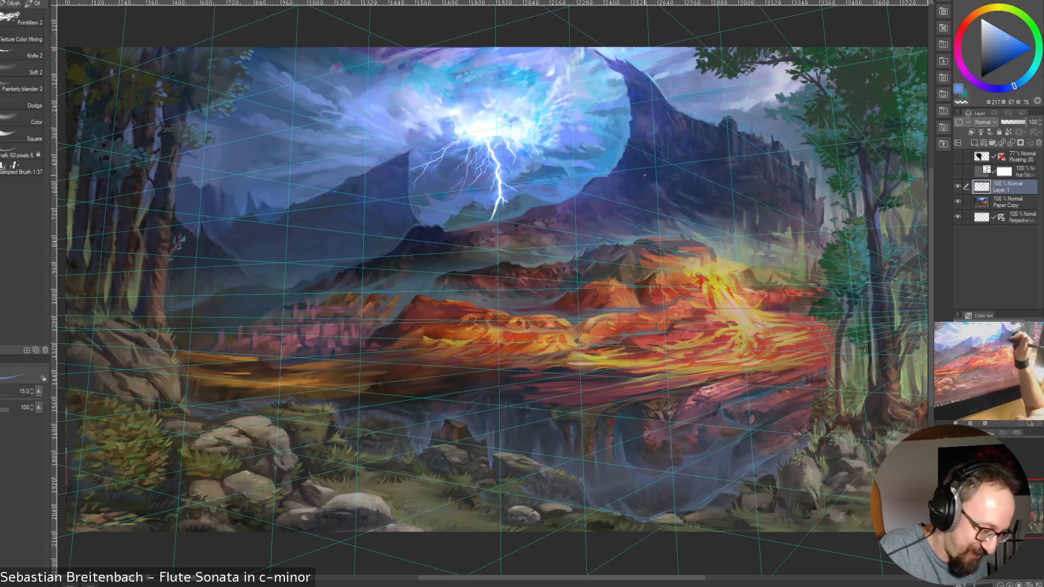
Alternate between muted and bright blues sampled from the sky beside the tall peak's slope, finishing on a bright cyan from the glowing clouds
{"action": "left_click", "coordinate": [569, 168], "text": "alt"}
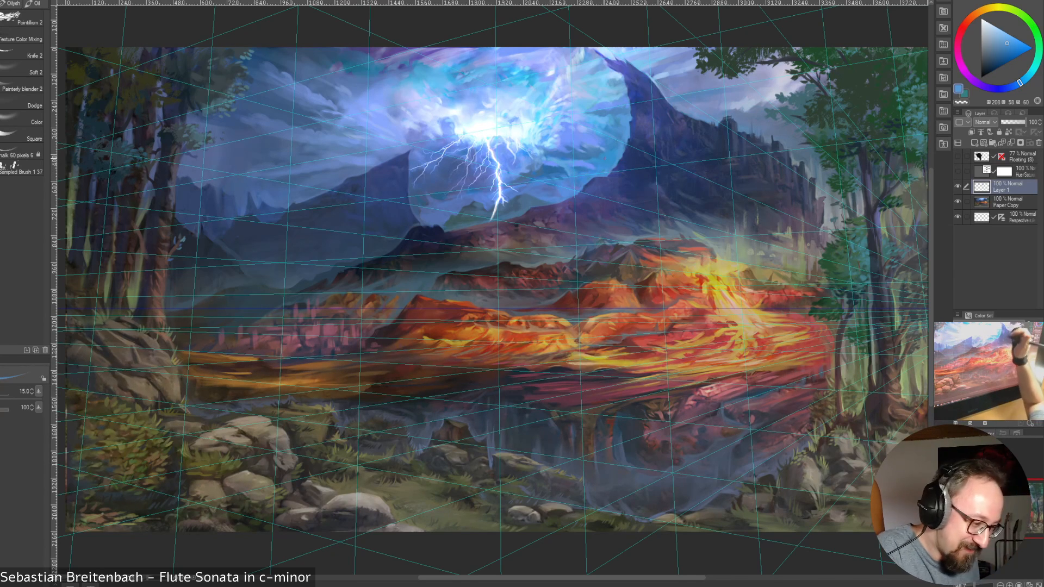
{"action": "left_click", "coordinate": [585, 169], "text": "alt"}
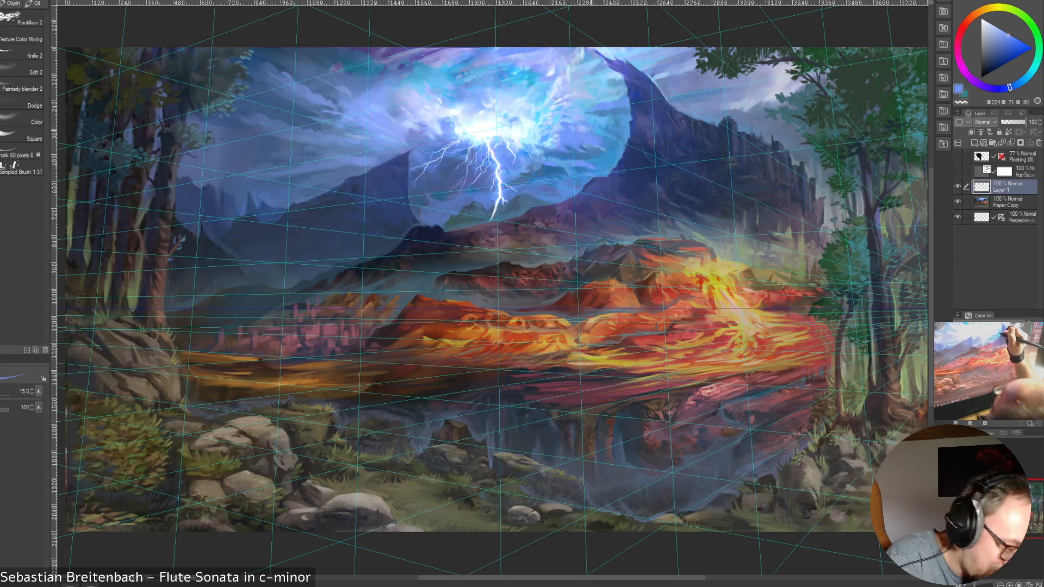
{"action": "left_click", "coordinate": [604, 144], "text": "alt"}
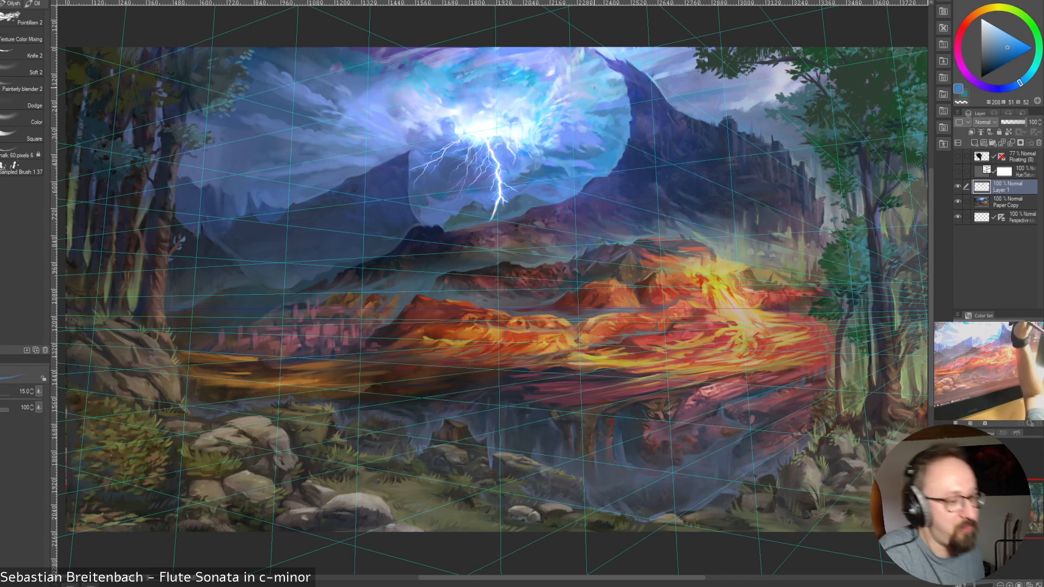
{"action": "left_click", "coordinate": [590, 120], "text": "alt"}
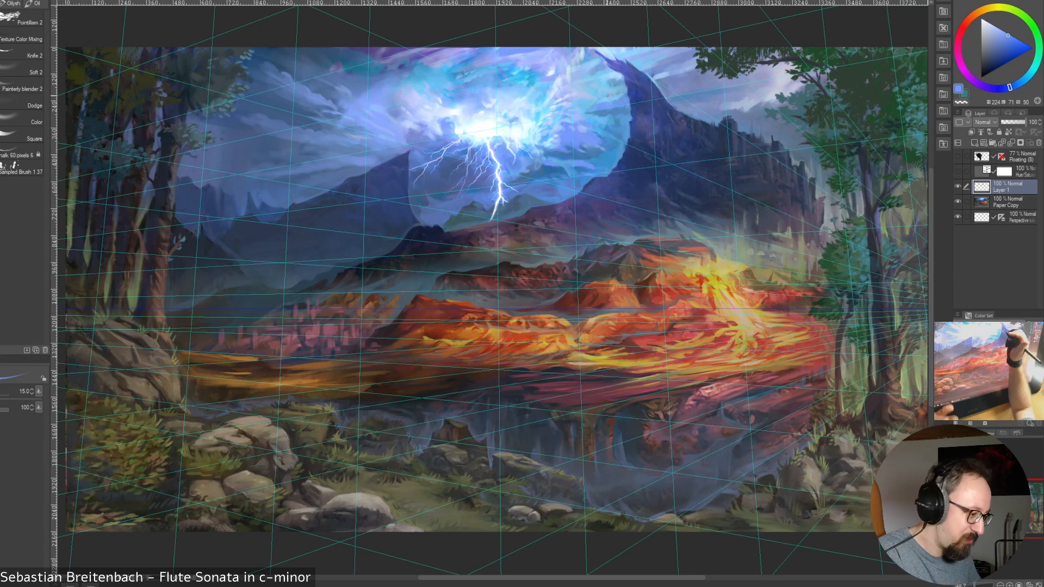
{"action": "left_click", "coordinate": [551, 99], "text": "alt"}
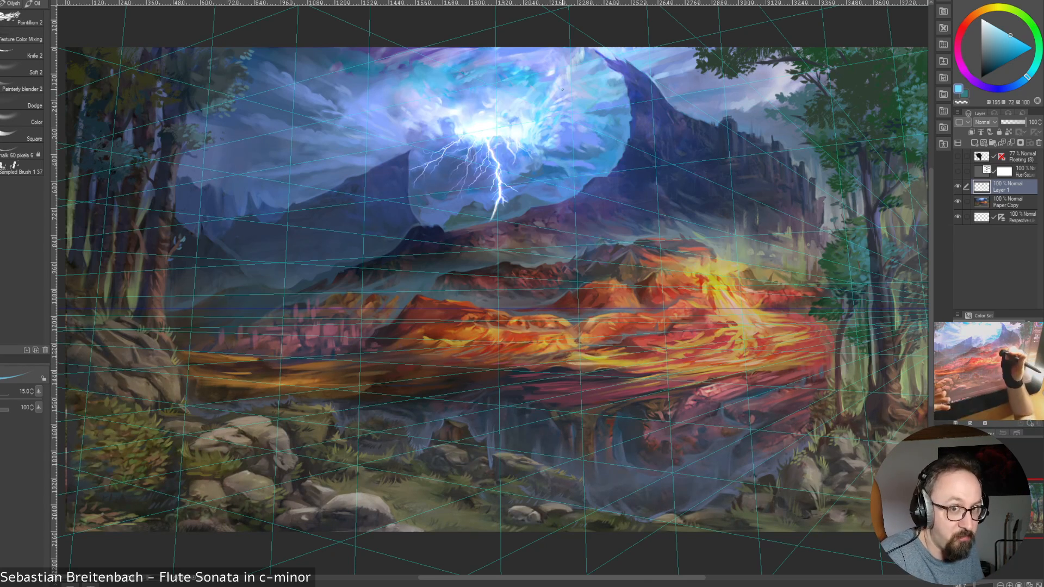
Sample dark, medium and light blues from the clouds just right of the bolt, settling on a bright violet blue
{"action": "left_click", "coordinate": [553, 155], "text": "alt"}
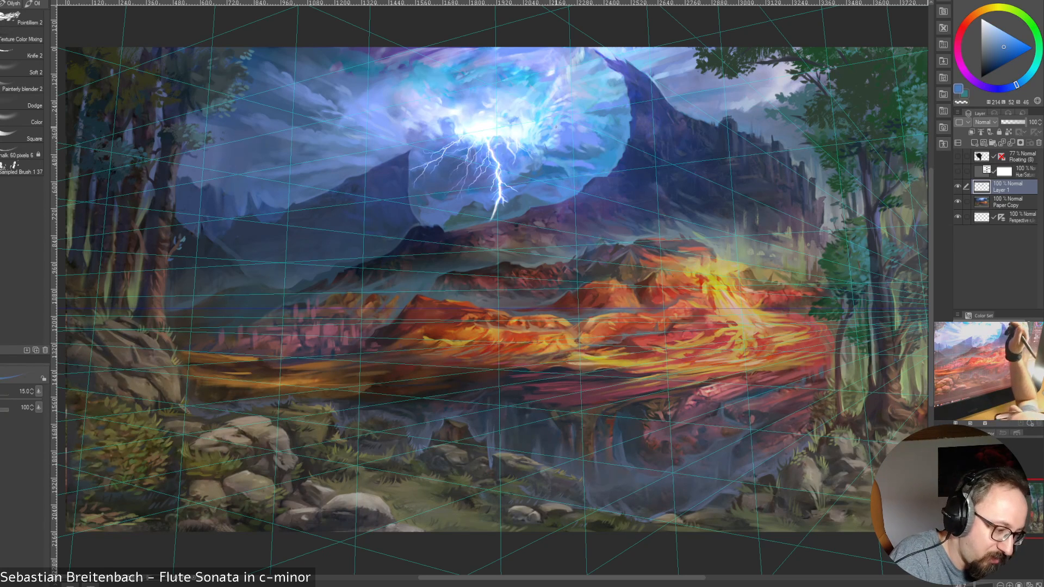
{"action": "left_click", "coordinate": [546, 144], "text": "alt"}
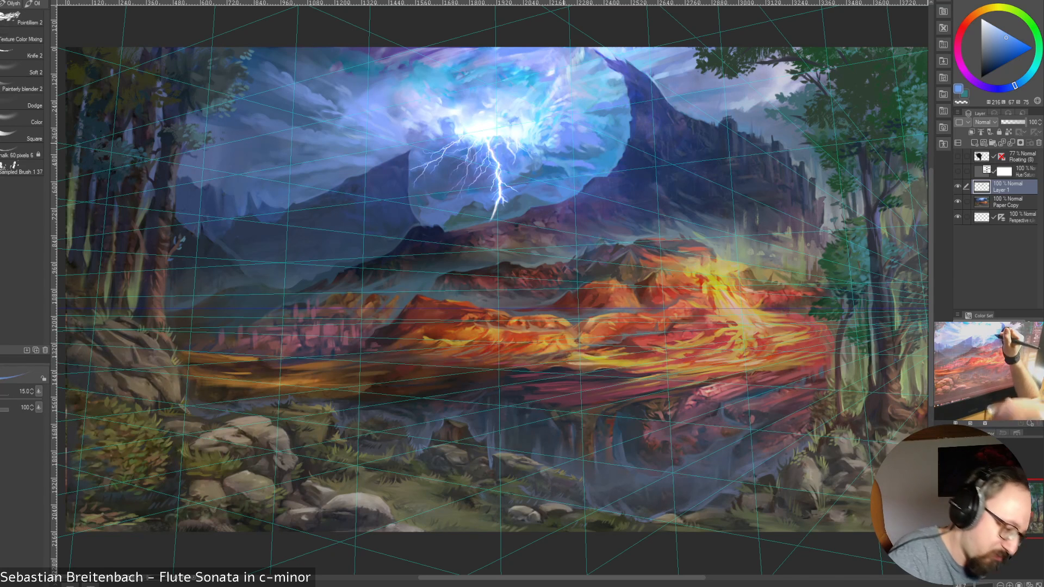
{"action": "left_click", "coordinate": [560, 147], "text": "alt"}
{"action": "left_click", "coordinate": [566, 132], "text": "alt"}
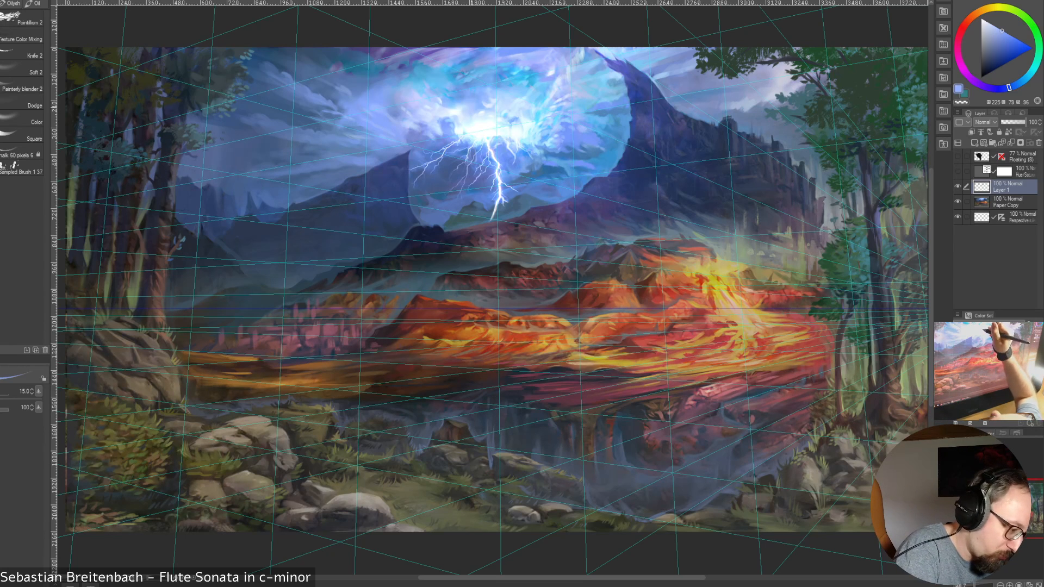
Sample bright and medium blues from the clouds above the bolt and near the tall peak, settling on a saturated blue
{"action": "left_click", "coordinate": [472, 107], "text": "alt"}
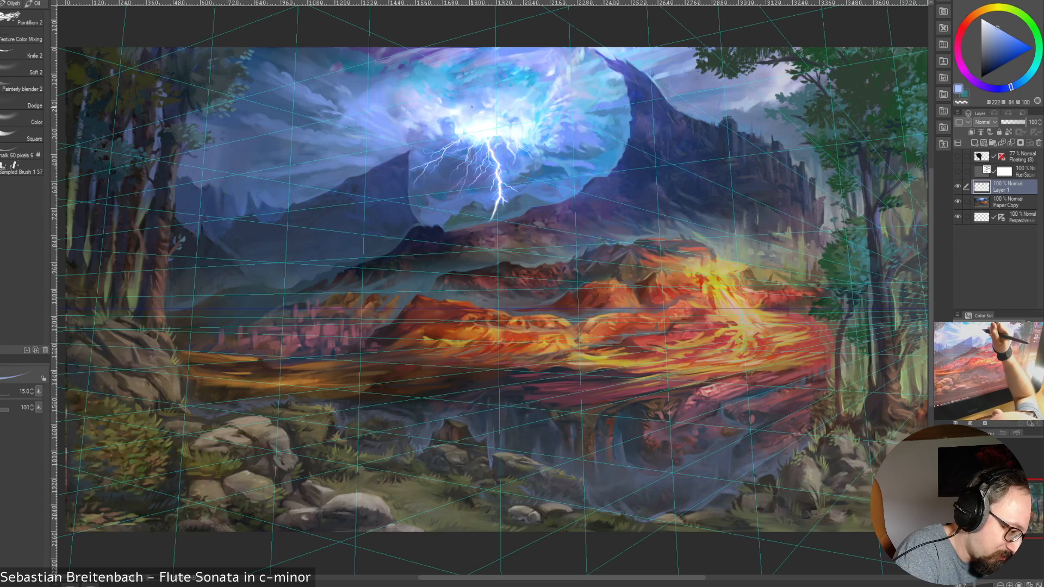
{"action": "left_click", "coordinate": [489, 58], "text": "alt"}
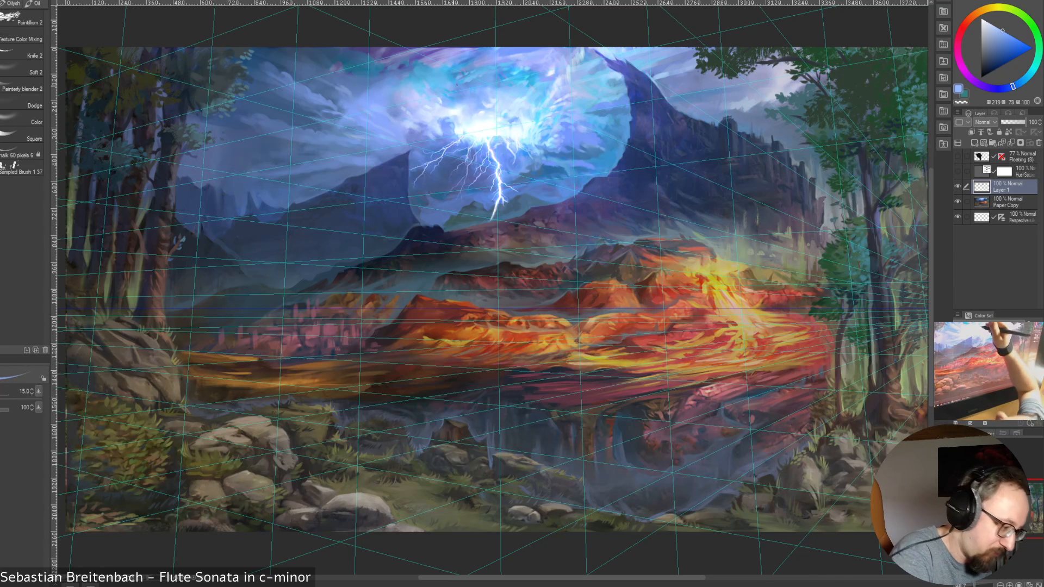
{"action": "left_click", "coordinate": [456, 100], "text": "alt"}
{"action": "left_click", "coordinate": [451, 98], "text": "alt"}
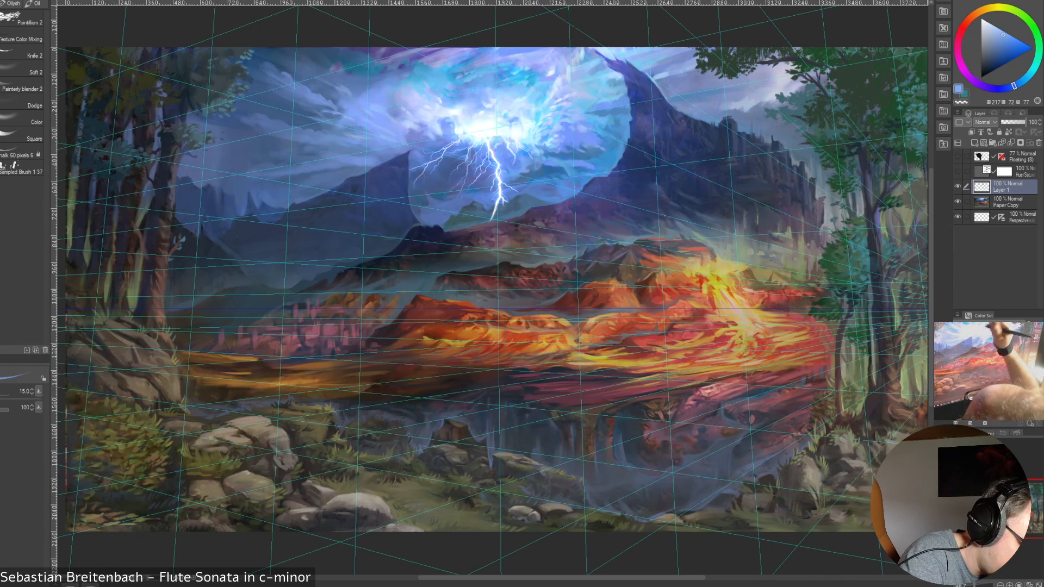
{"action": "left_click", "coordinate": [448, 95], "text": "alt"}
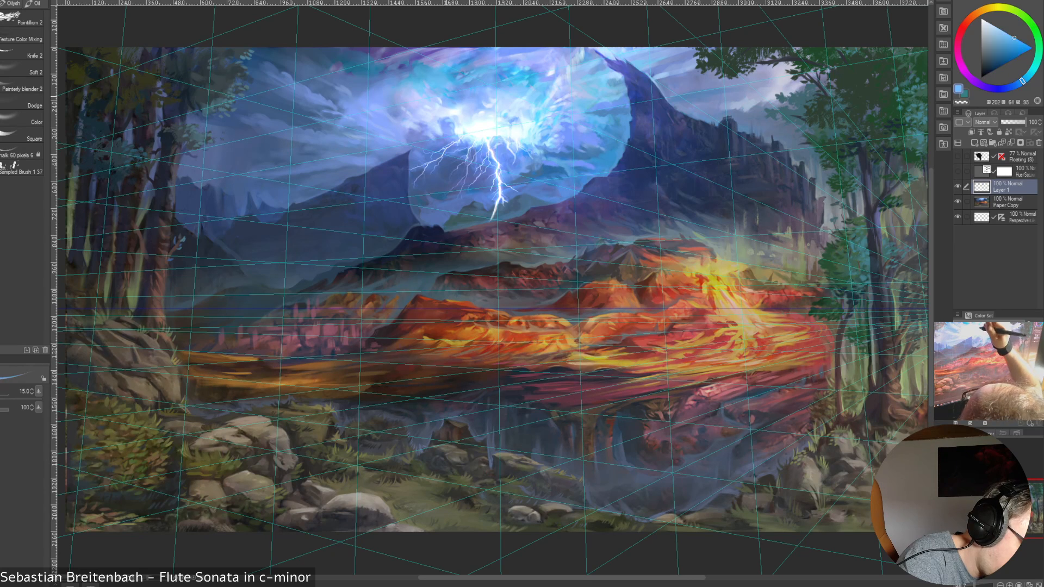
{"action": "left_click", "coordinate": [446, 94], "text": "alt"}
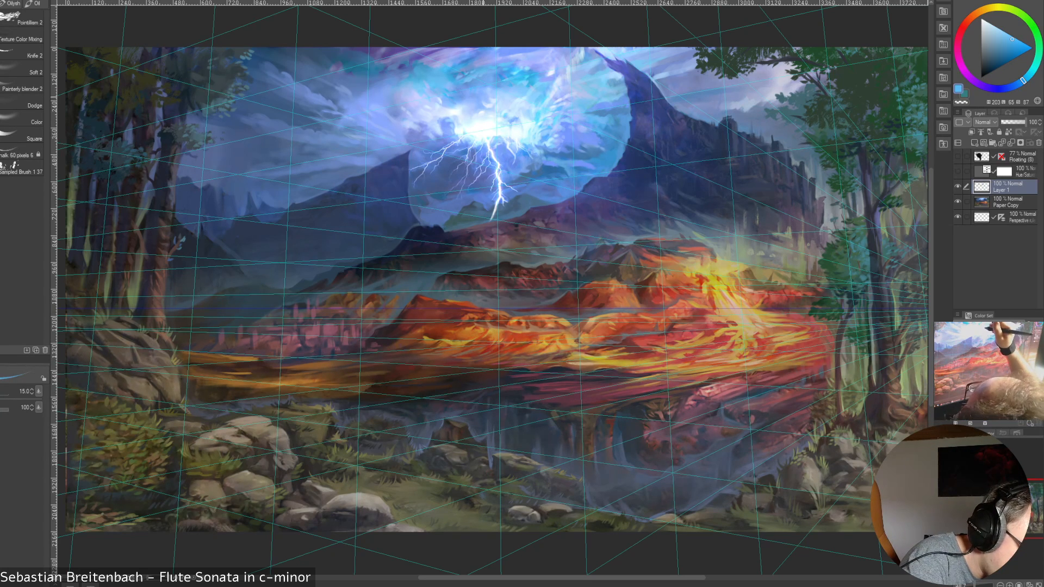
{"action": "left_click", "coordinate": [583, 96], "text": "alt"}
{"action": "left_click", "coordinate": [585, 98], "text": "alt"}
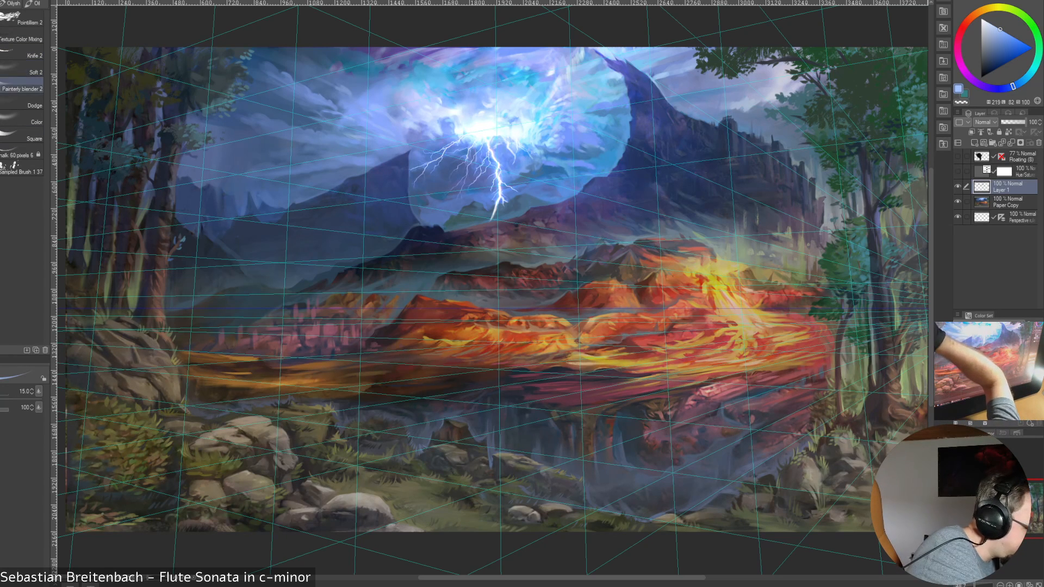
Switch to the Painterly blender 2 brush and set its size to 35
{"action": "left_click", "coordinate": [22, 84]}
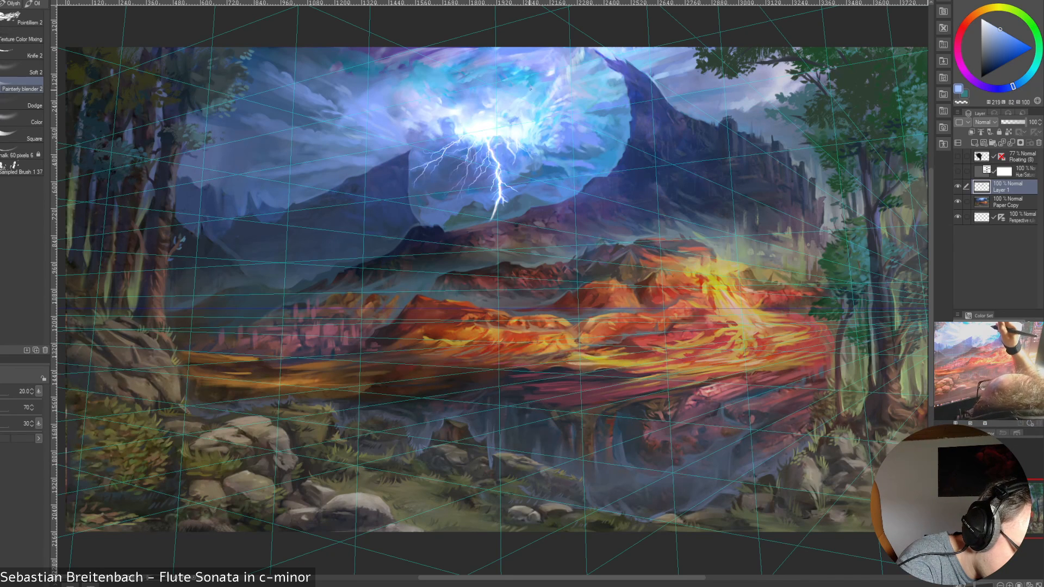
{"action": "key", "text": "]"}
{"action": "key", "text": "]"}
{"action": "key", "text": "]"}
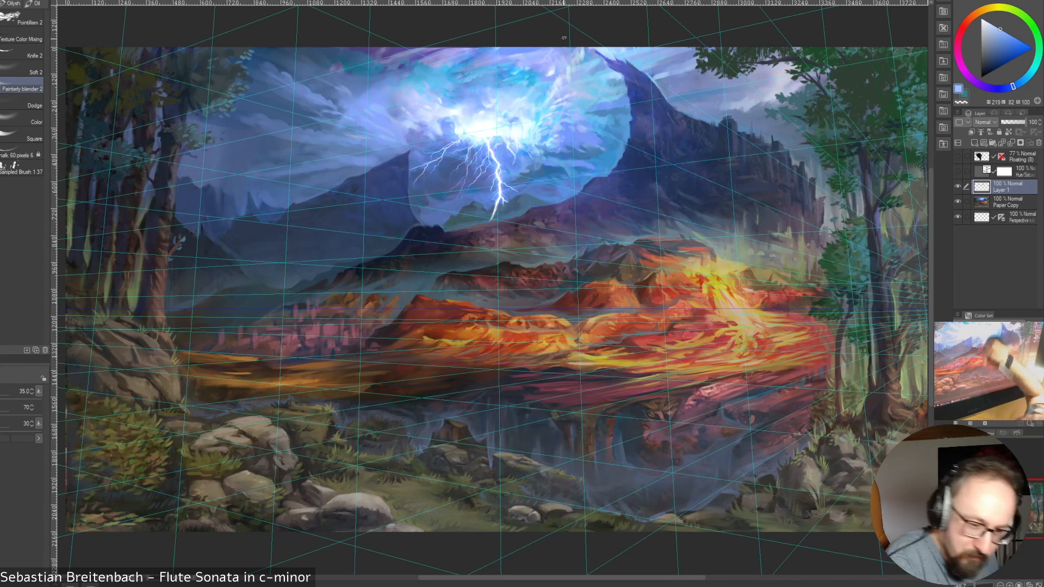
Select the Paper Copy layer and hide and show Layer 1 to compare the sky with and without the retouching
{"action": "left_click", "coordinate": [1008, 202]}
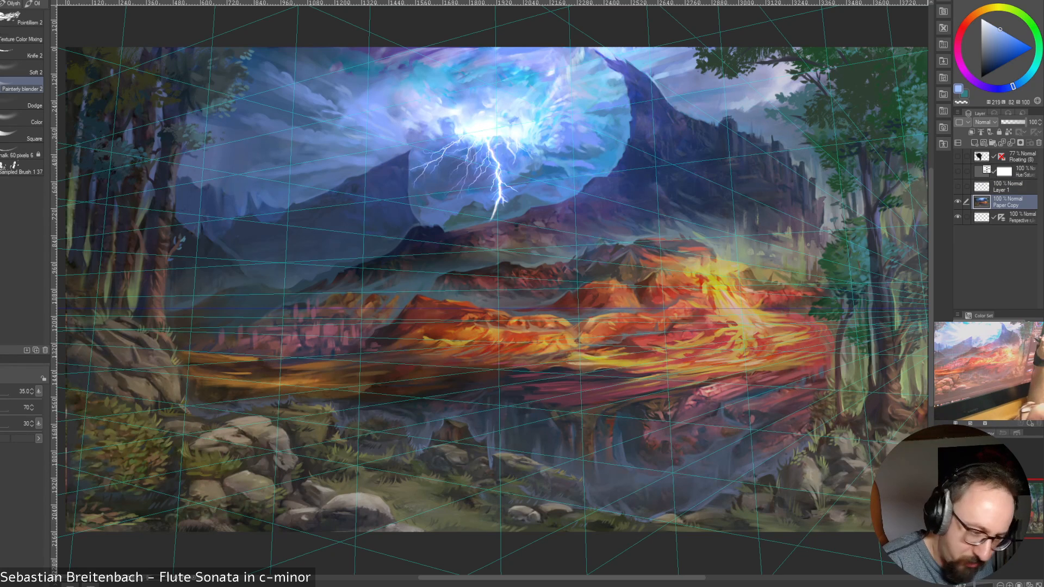
{"action": "left_click", "coordinate": [958, 187]}
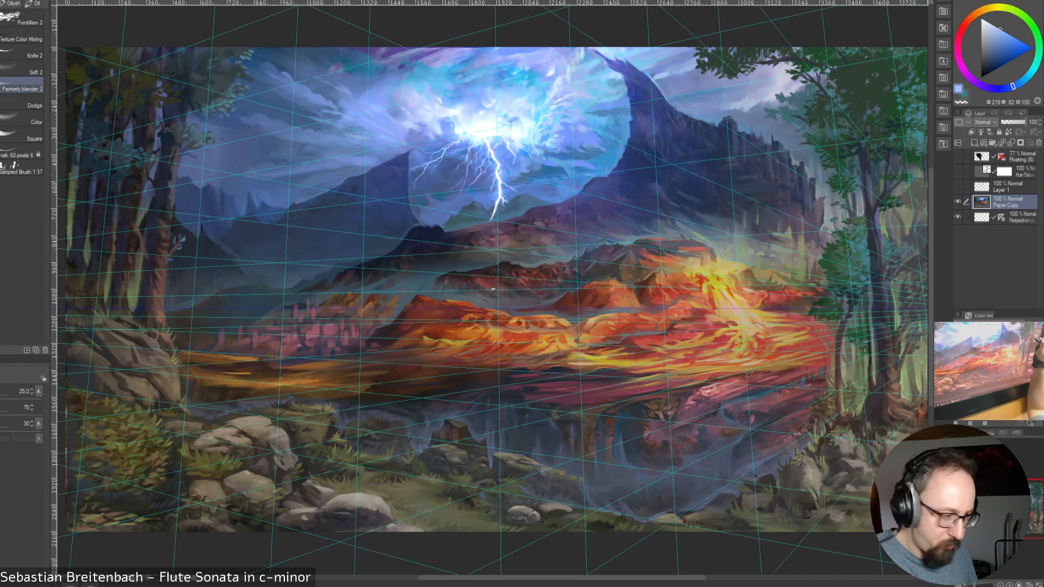
{"action": "left_click", "coordinate": [958, 187]}
{"action": "left_click", "coordinate": [958, 187]}
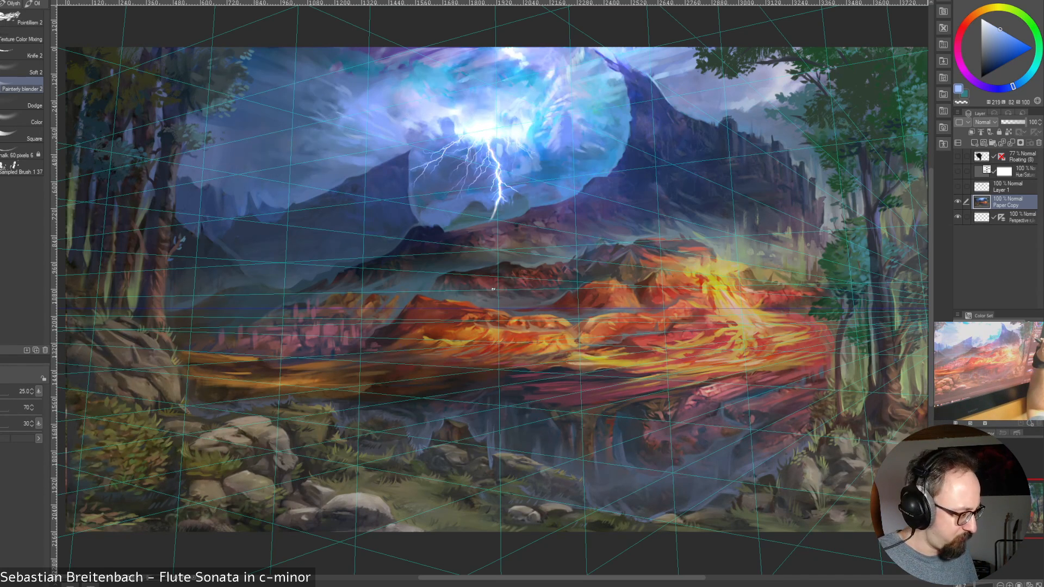
{"action": "left_click", "coordinate": [958, 186]}
{"action": "left_click", "coordinate": [958, 186]}
{"action": "left_click", "coordinate": [958, 187]}
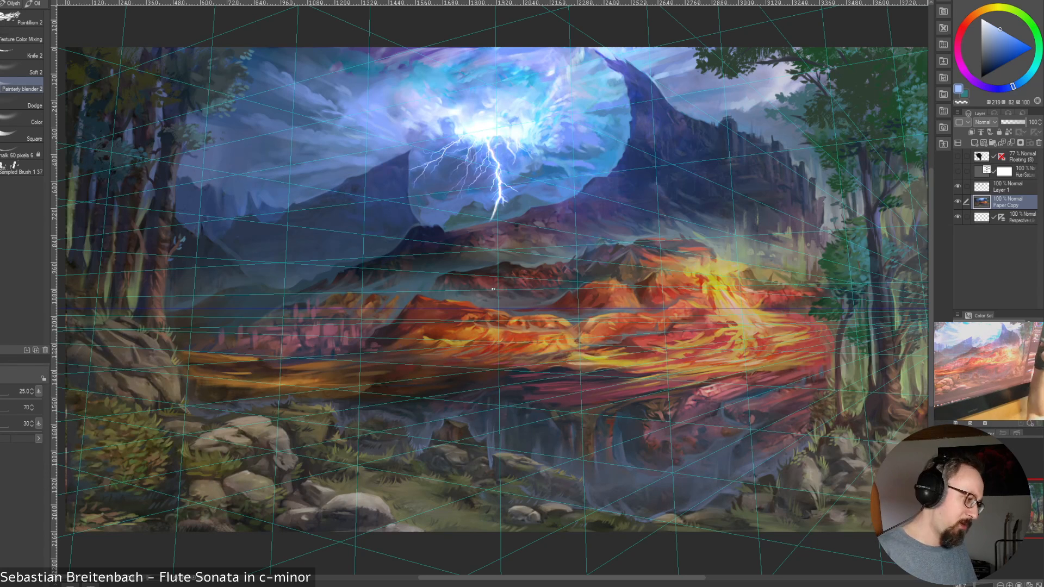
Lasso the patch of dark clouds between the forest's treetops and the bright storm glow
{"action": "key", "text": "m"}
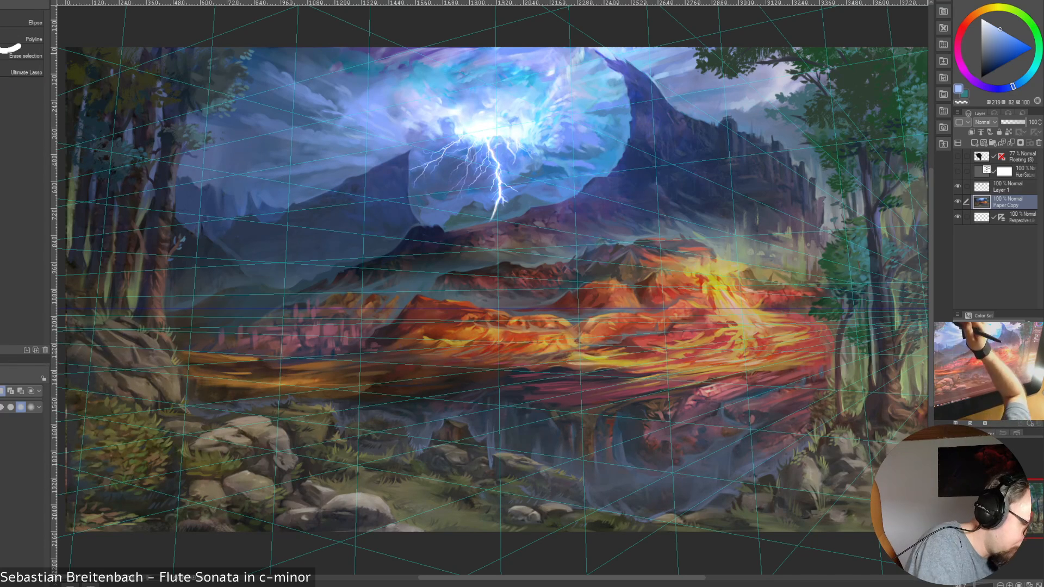
{"action": "mouse_move", "coordinate": [266, 48]}
{"action": "left_mouse_down"}
{"action": "mouse_move", "coordinate": [249, 92]}
{"action": "mouse_move", "coordinate": [305, 117]}
{"action": "mouse_move", "coordinate": [364, 101]}
{"action": "mouse_move", "coordinate": [326, 47]}
{"action": "left_mouse_up"}
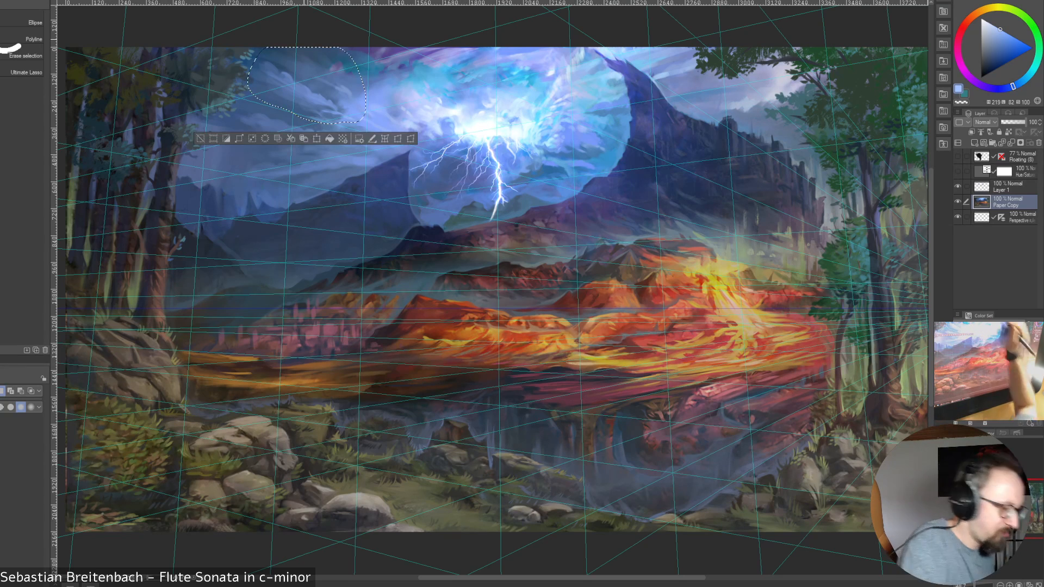
Try scaling the selected clouds on the Paper Copy layer to 135% and shifting them toward the forest
{"action": "key", "text": "ctrl+t"}
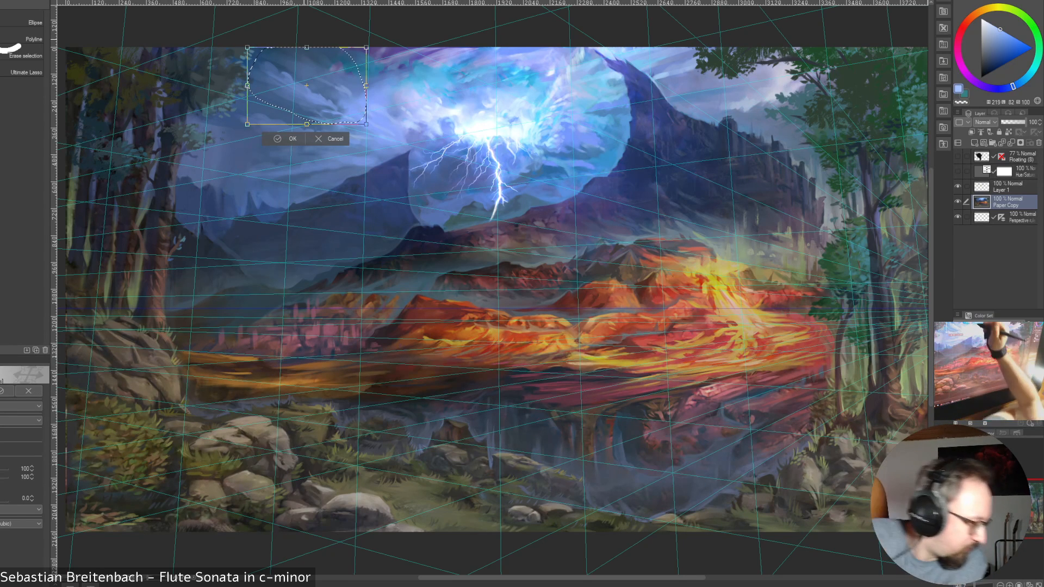
{"action": "left_click_drag", "start_coordinate": [366, 47], "coordinate": [407, 21]}
{"action": "left_click_drag", "start_coordinate": [337, 76], "coordinate": [312, 87]}
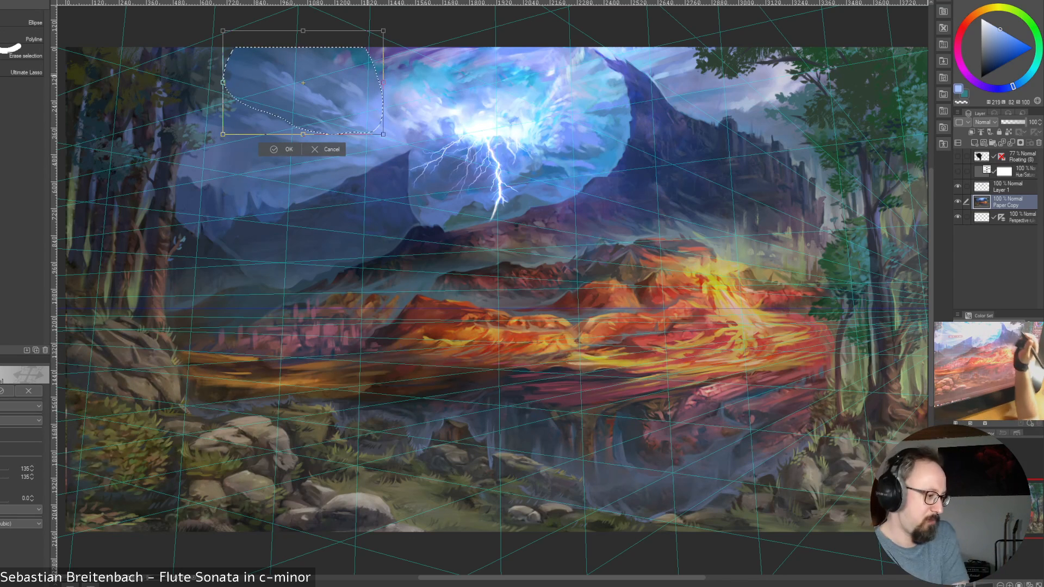
{"action": "key", "text": "Return"}
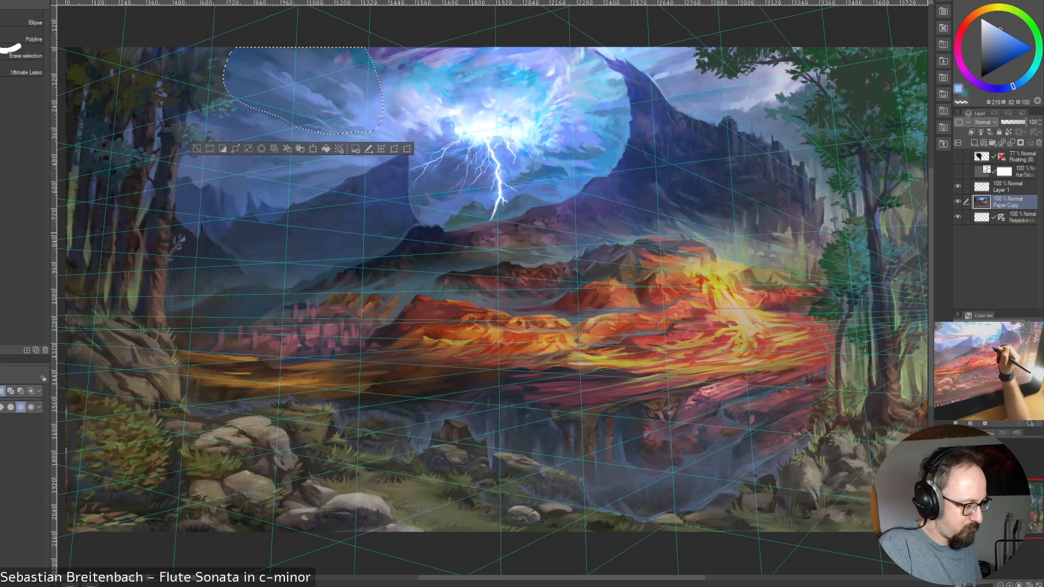
{"action": "key", "text": "ctrl+d"}
{"action": "key", "text": "ctrl+shift+d"}
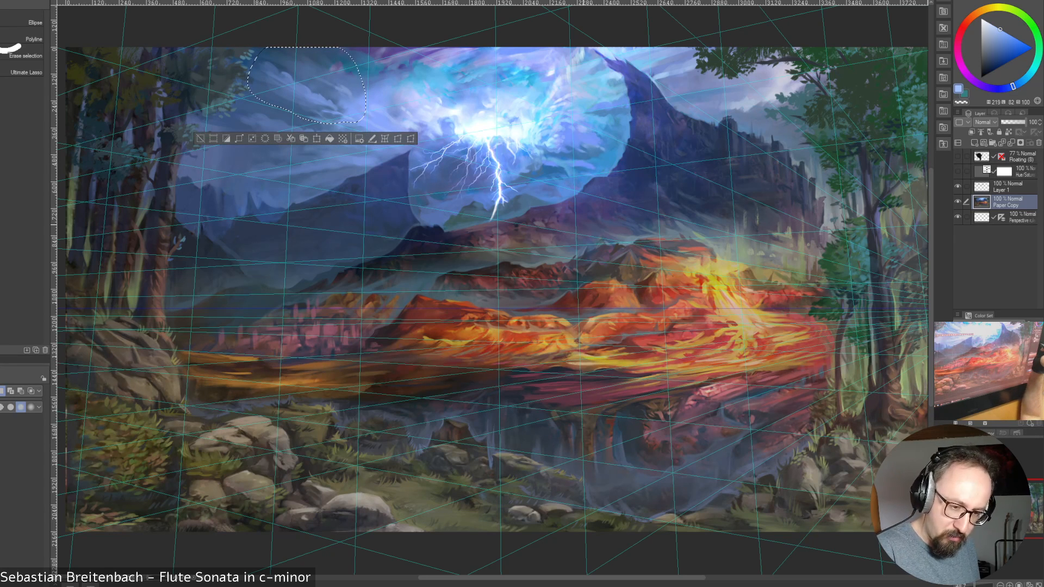
{"action": "left_click", "coordinate": [1, 1]}
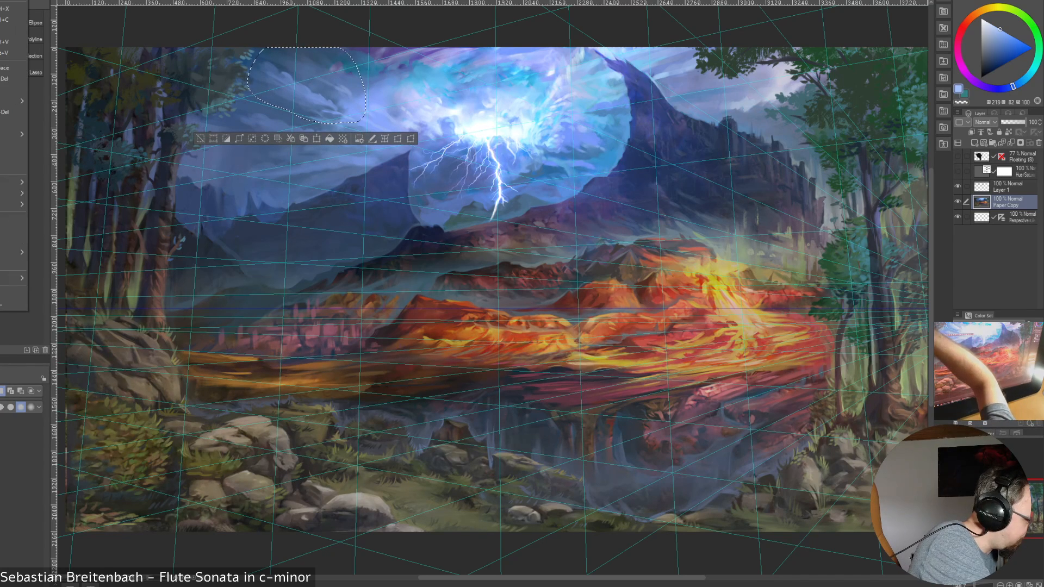
{"action": "left_click", "coordinate": [1, 1]}
{"action": "left_click", "coordinate": [1, 1]}
{"action": "left_click", "coordinate": [1, 1]}
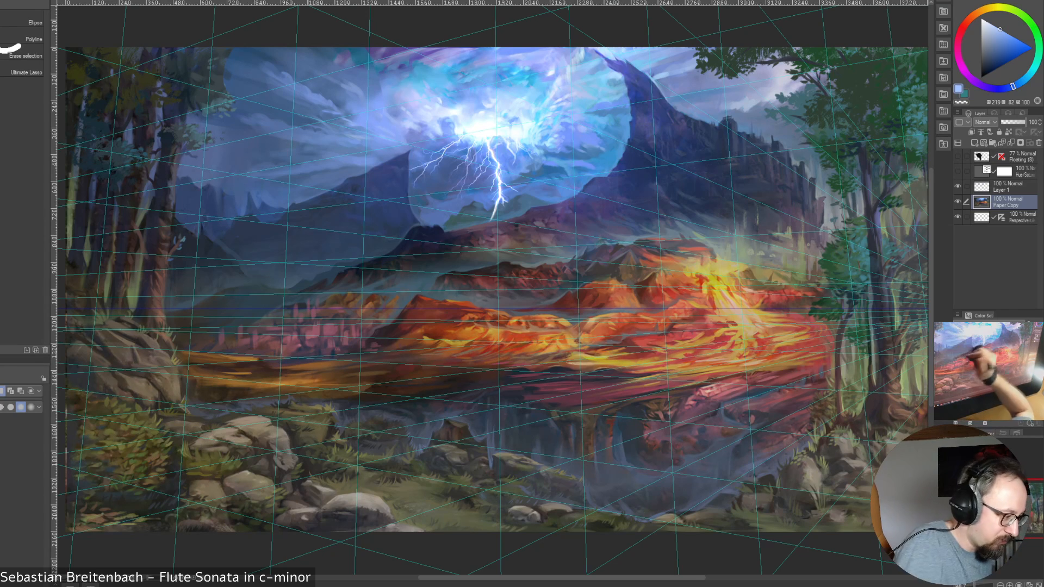
{"action": "key", "text": "ctrl+shift+d"}
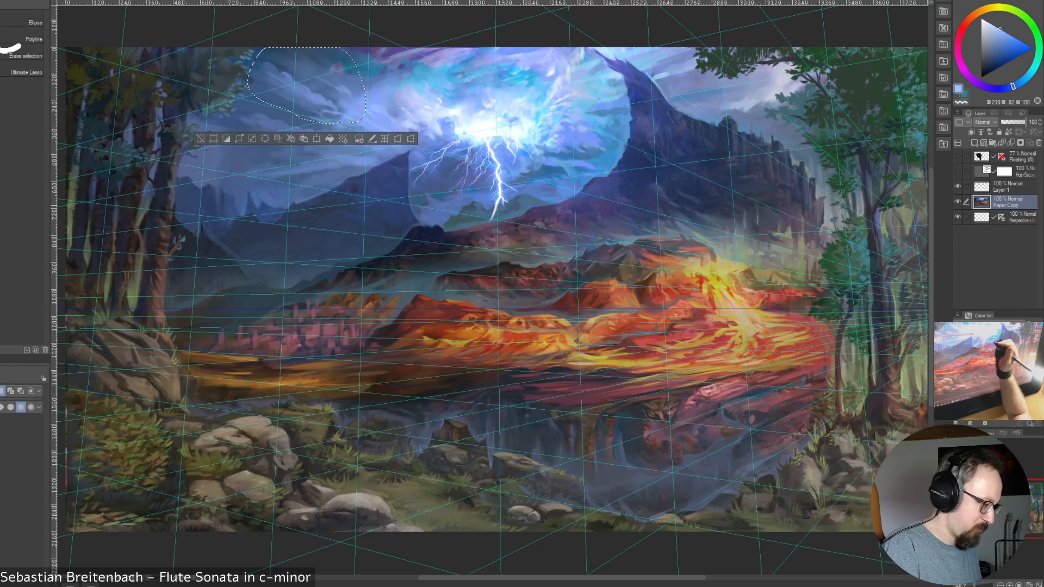
On Layer 1, enlarge the selected clouds to 142% width and 154% height, shift them toward the forest, and deselect
{"action": "left_click", "coordinate": [1009, 187]}
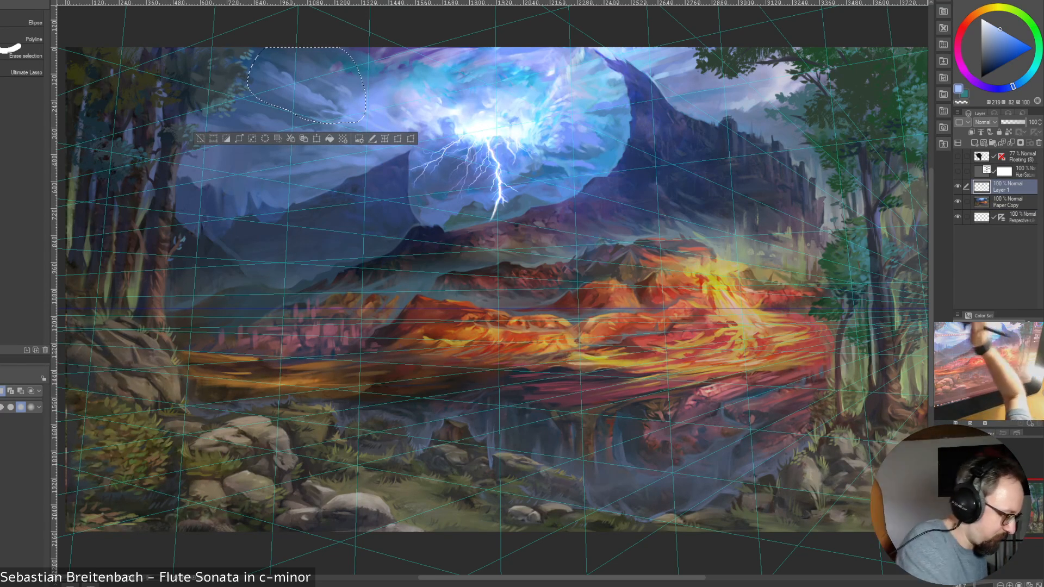
{"action": "key", "text": "ctrl+t"}
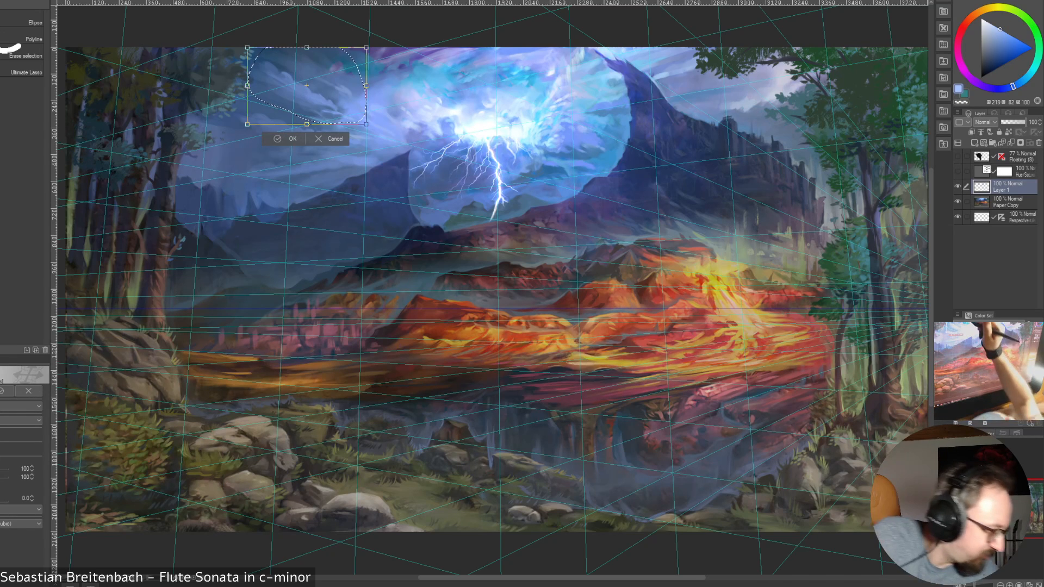
{"action": "left_click_drag", "start_coordinate": [388, 32], "coordinate": [413, 17]}
{"action": "left_click_drag", "start_coordinate": [395, 88], "coordinate": [377, 98]}
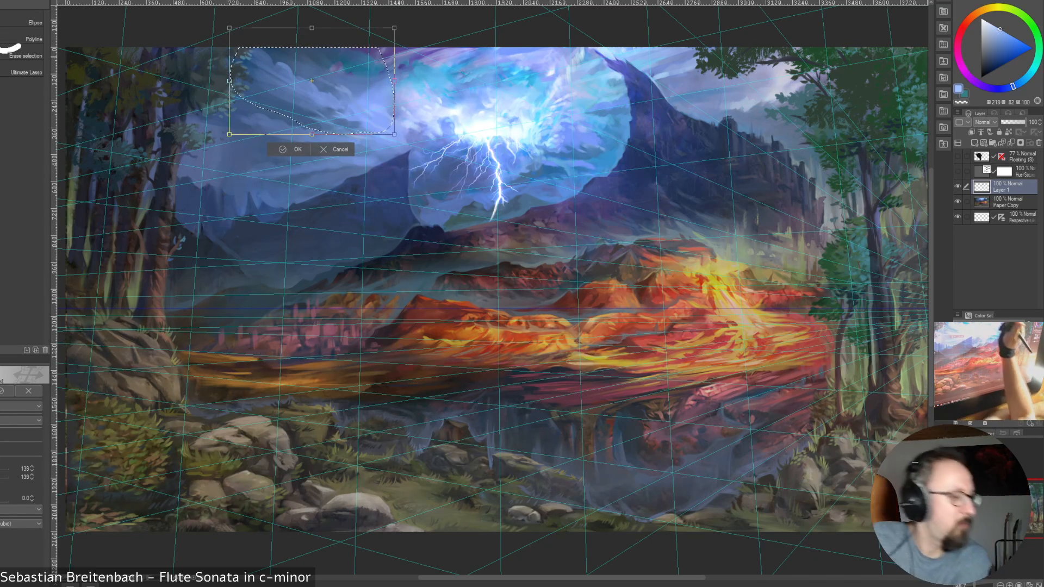
{"action": "left_click_drag", "start_coordinate": [394, 27], "coordinate": [413, 5]}
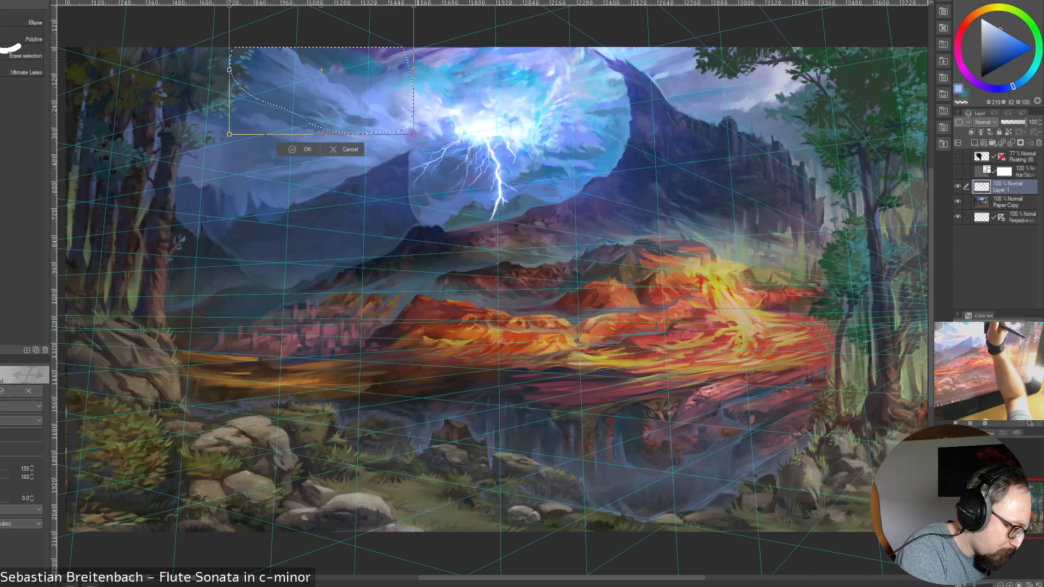
{"action": "left_click_drag", "start_coordinate": [375, 93], "coordinate": [371, 94]}
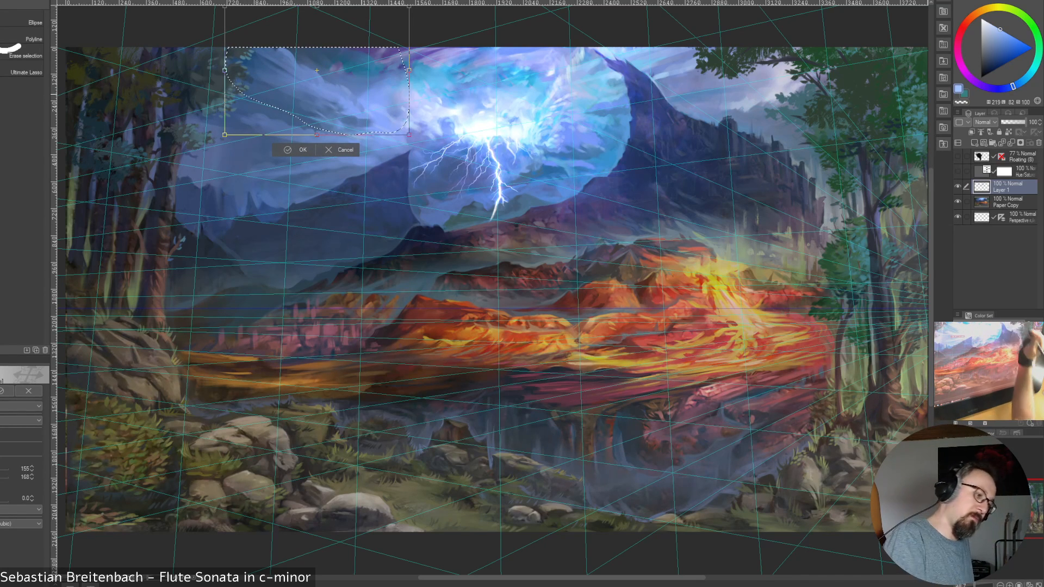
{"action": "left_click_drag", "start_coordinate": [409, 135], "coordinate": [393, 125]}
{"action": "left_click_drag", "start_coordinate": [354, 90], "coordinate": [354, 97]}
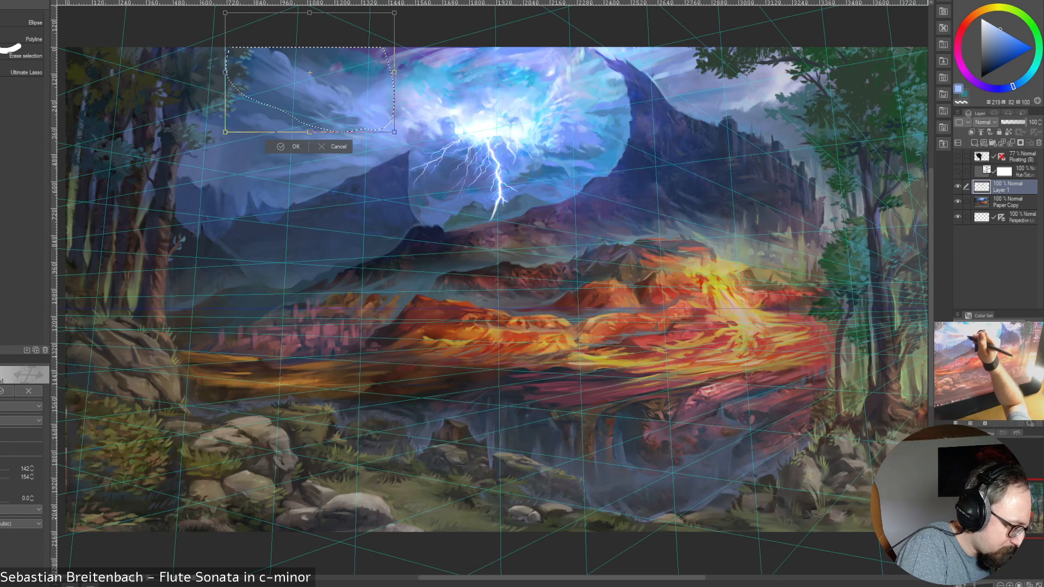
{"action": "key", "text": "Return"}
{"action": "key", "text": "ctrl+d"}
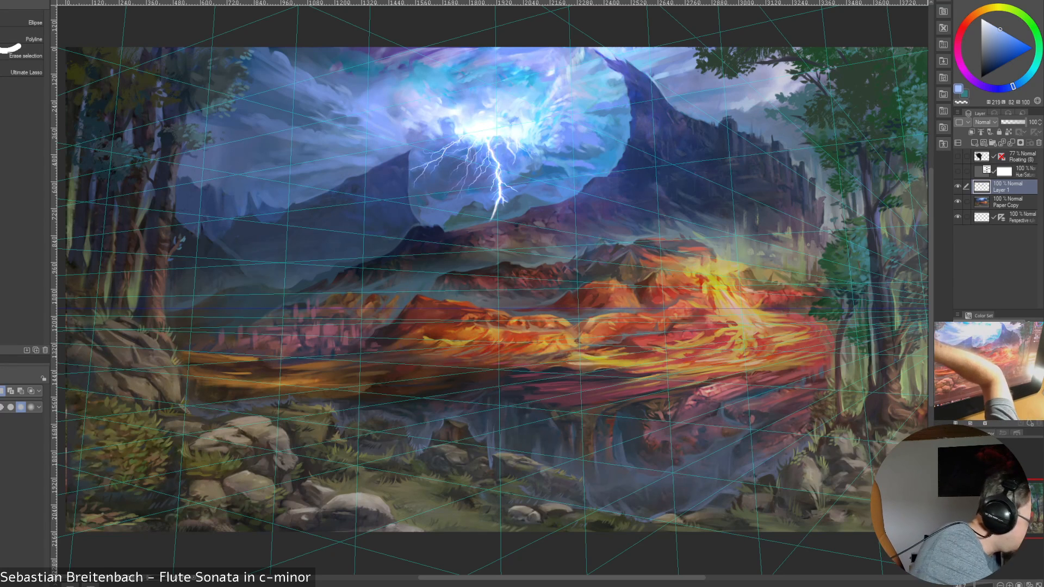
Switch to the Liquify tool and reshape the enlarged clouds on Layer 1, using sizes 250 and 125
{"action": "key", "text": "p"}
{"action": "key", "text": "b"}
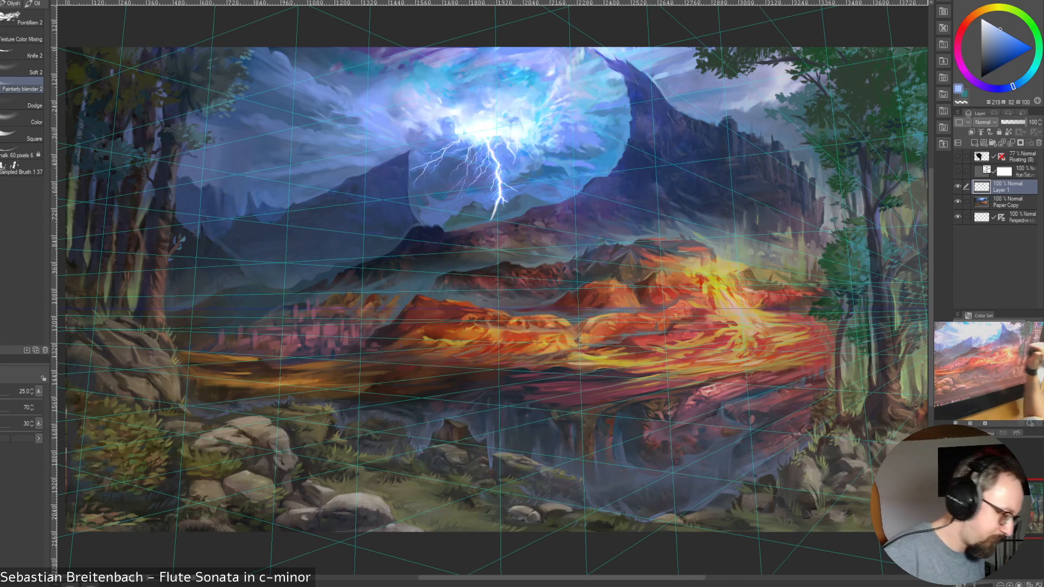
{"action": "key", "text": "p"}
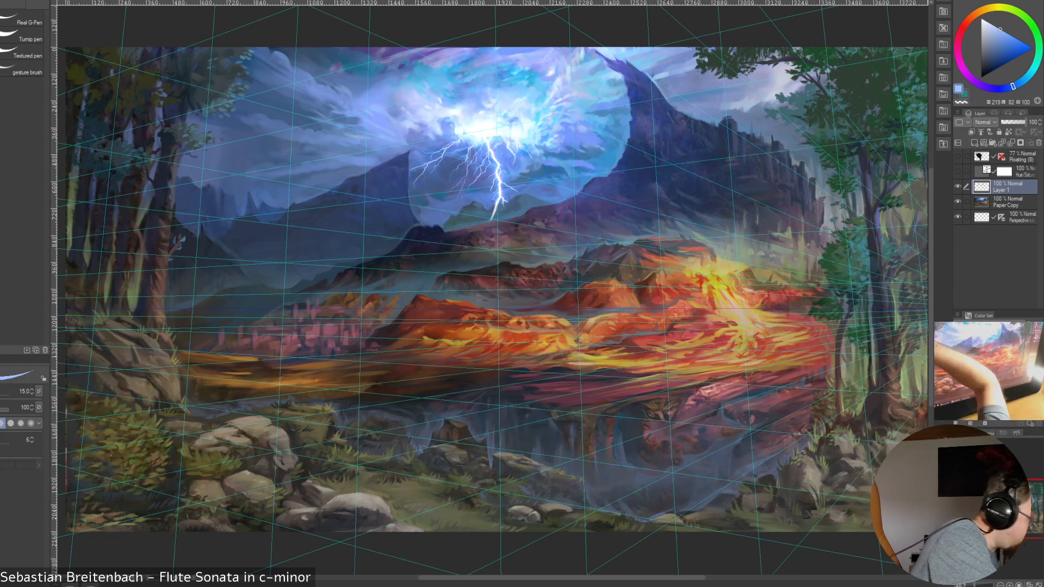
{"action": "key", "text": "j"}
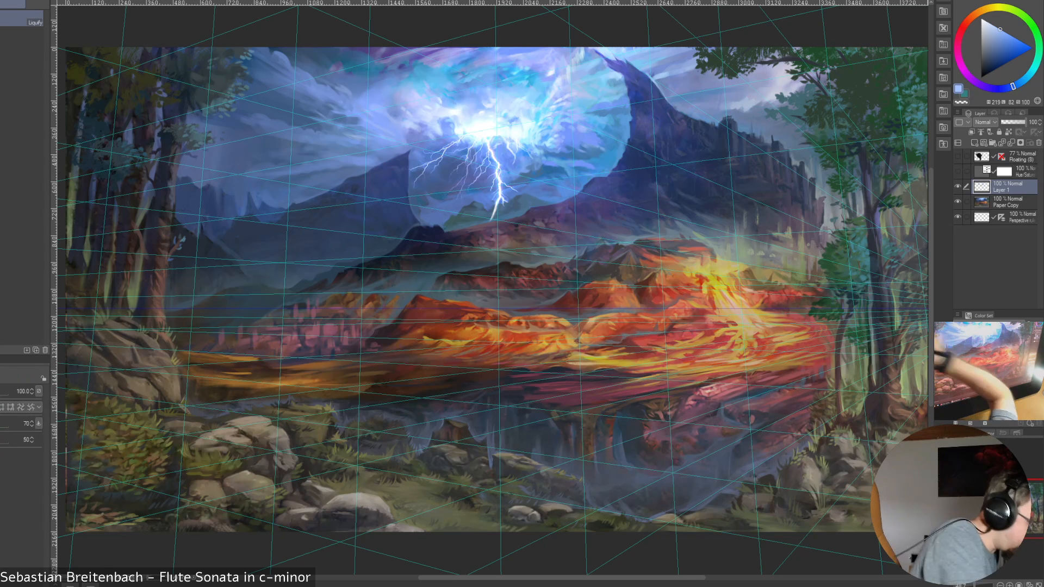
{"action": "key", "text": "bracketright"}
{"action": "key", "text": "bracketright"}
{"action": "key", "text": "bracketright"}
{"action": "key", "text": "bracketright"}
{"action": "key", "text": "bracketright"}
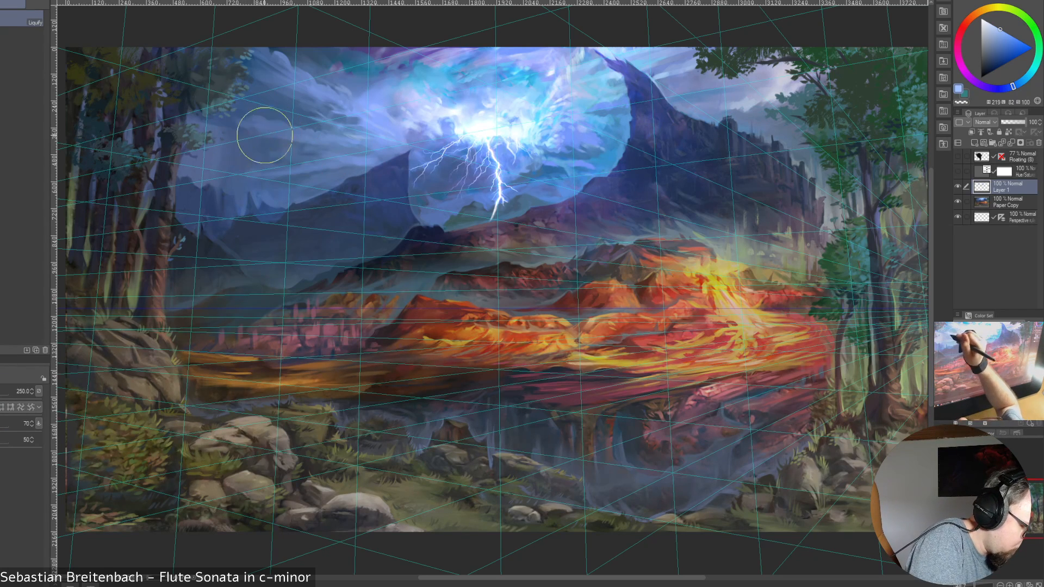
{"action": "key", "text": "bracketleft"}
{"action": "key", "text": "bracketleft"}
{"action": "key", "text": "bracketleft"}
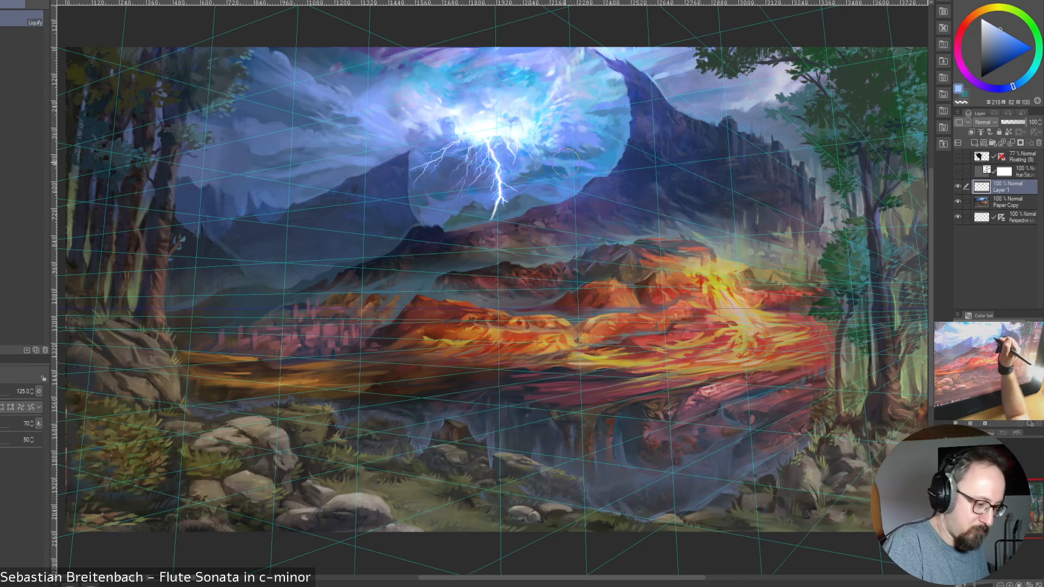
Refine the cloud shapes on Layer 1 with Liquify, reducing its size from 200 to 100 and 70
{"action": "key", "text": "bracketright"}
{"action": "key", "text": "bracketright"}
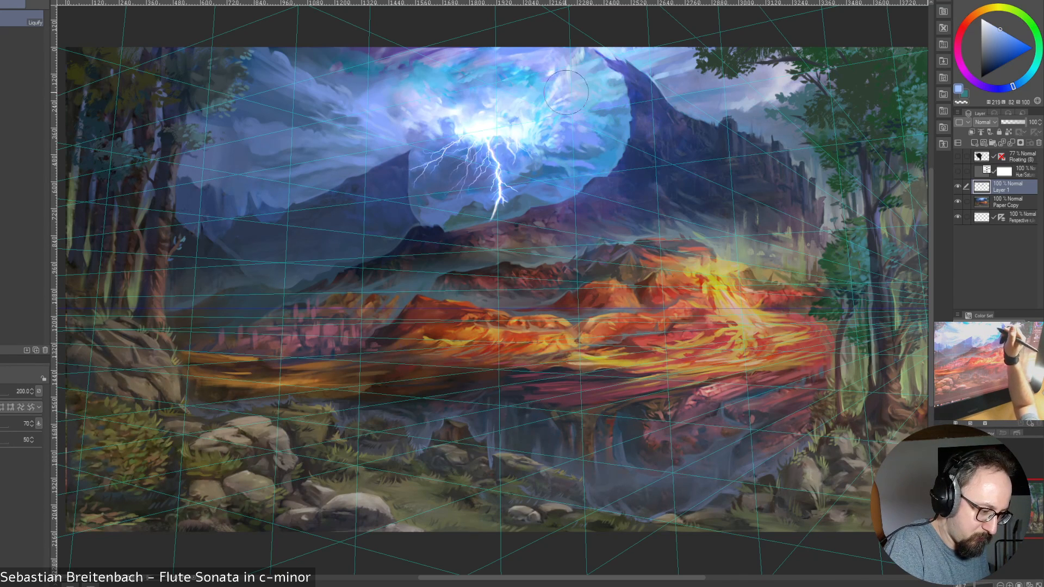
{"action": "key", "text": "bracketleft"}
{"action": "key", "text": "bracketleft"}
{"action": "key", "text": "bracketleft"}
{"action": "key", "text": "bracketleft"}
{"action": "key", "text": "bracketleft"}
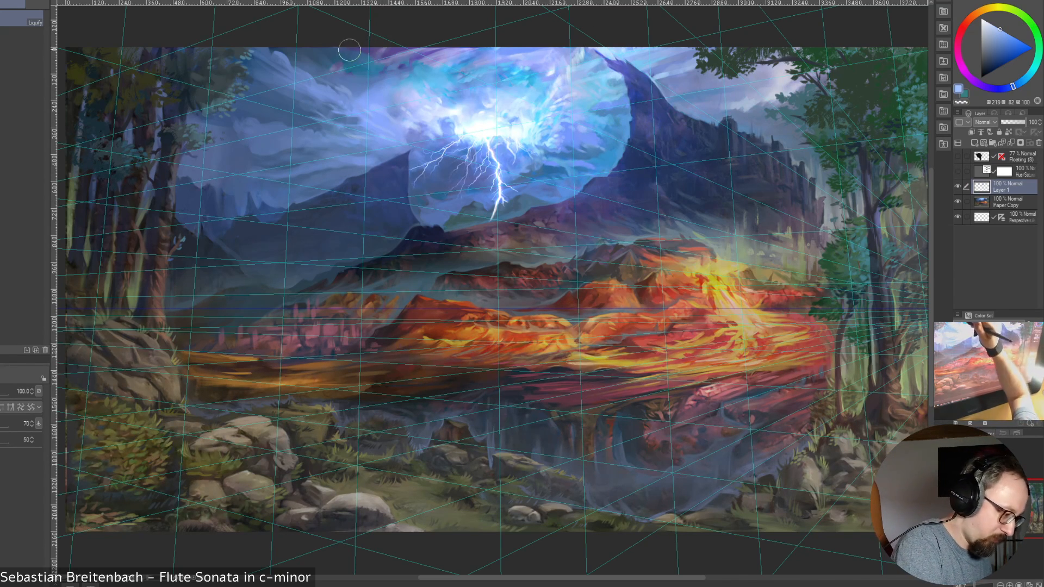
{"action": "key", "text": "bracketleft"}
{"action": "key", "text": "bracketleft"}
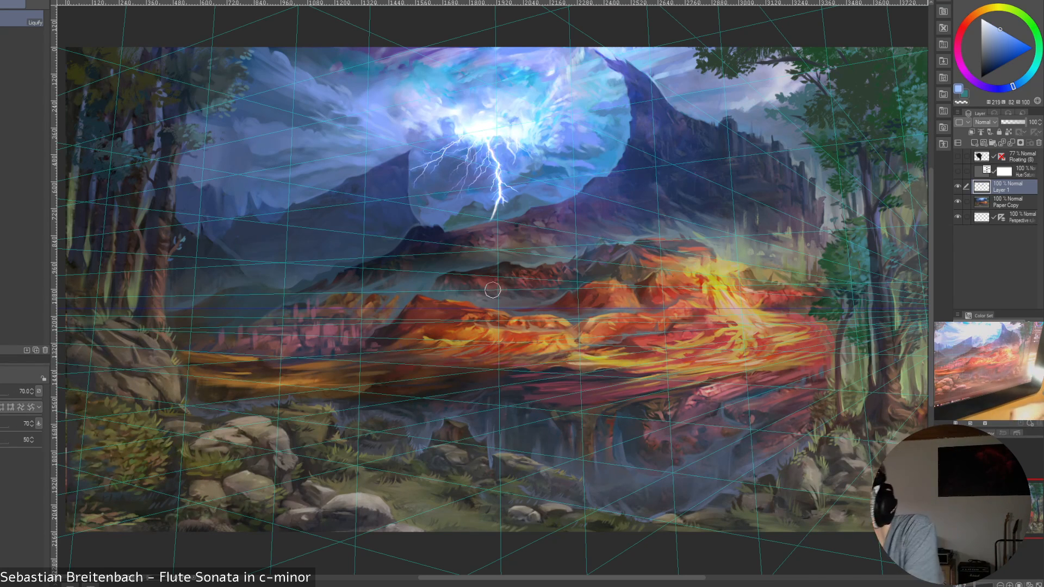
Merge Layer 1 down into the Paper Copy layer and switch to the Painterly blender 2 brush
{"action": "key", "text": "ctrl+e"}
{"action": "key", "text": "ctrl+r"}
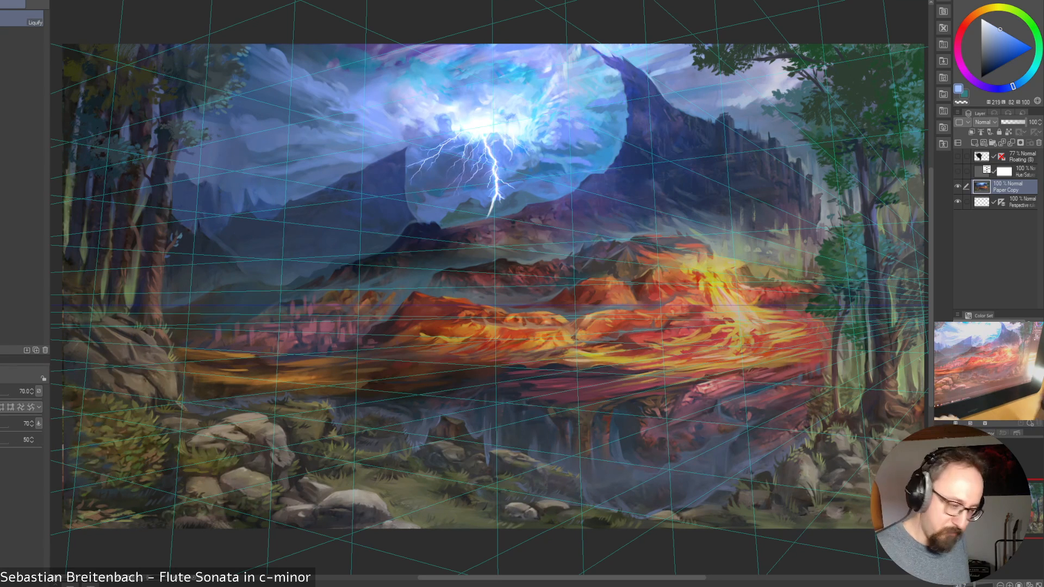
{"action": "key", "text": "b"}
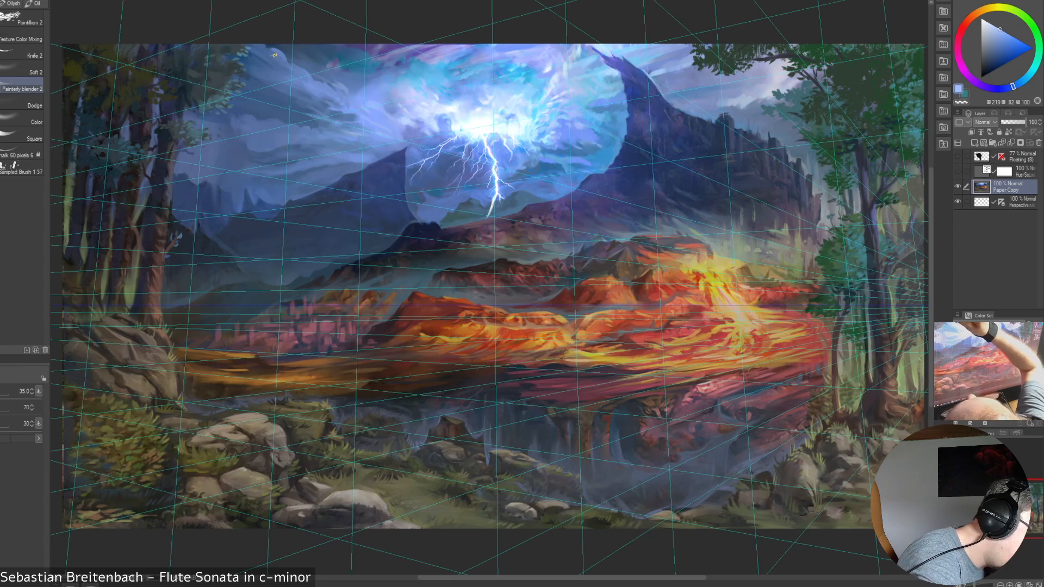
Blend the enlarged clouds near the treetops into the surrounding sky, varying the blender size between 30 and 60
{"action": "key", "text": "]"}
{"action": "key", "text": "]"}
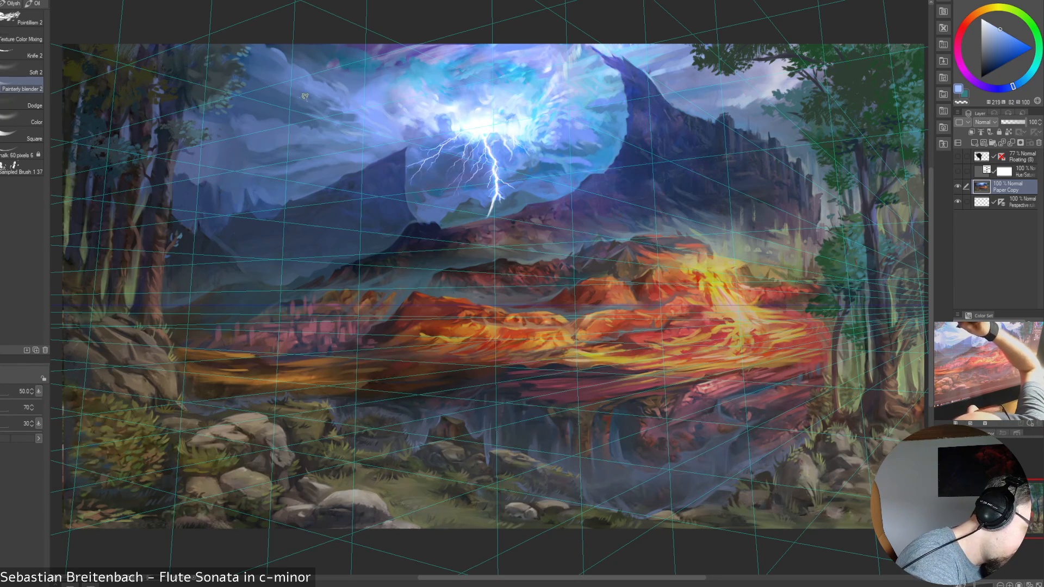
{"action": "key", "text": "]"}
{"action": "key", "text": "bracketleft"}
{"action": "key", "text": "bracketleft"}
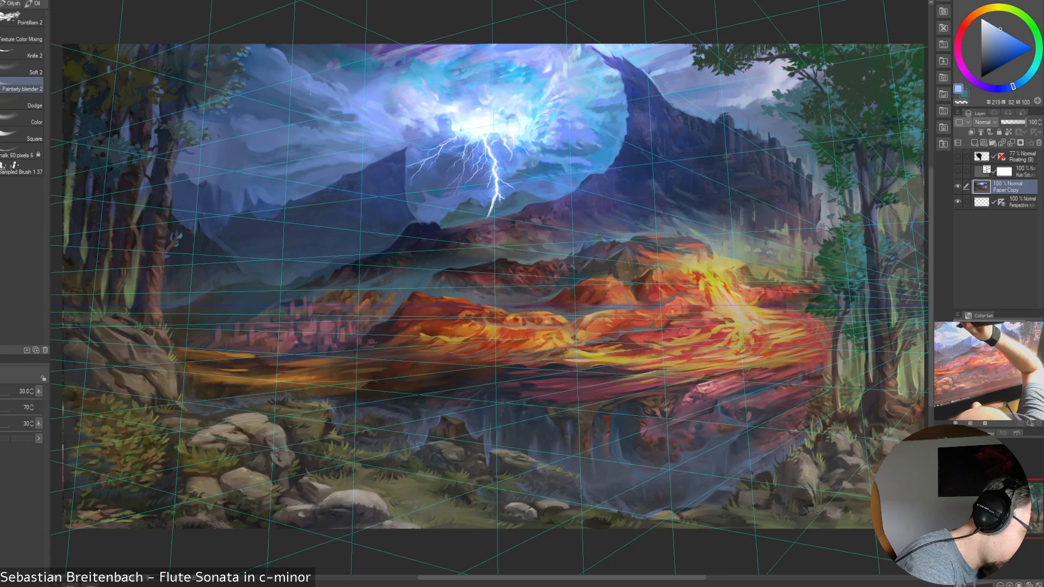
{"action": "key", "text": "bracketright"}
{"action": "key", "text": "bracketright"}
{"action": "key", "text": "bracketright"}
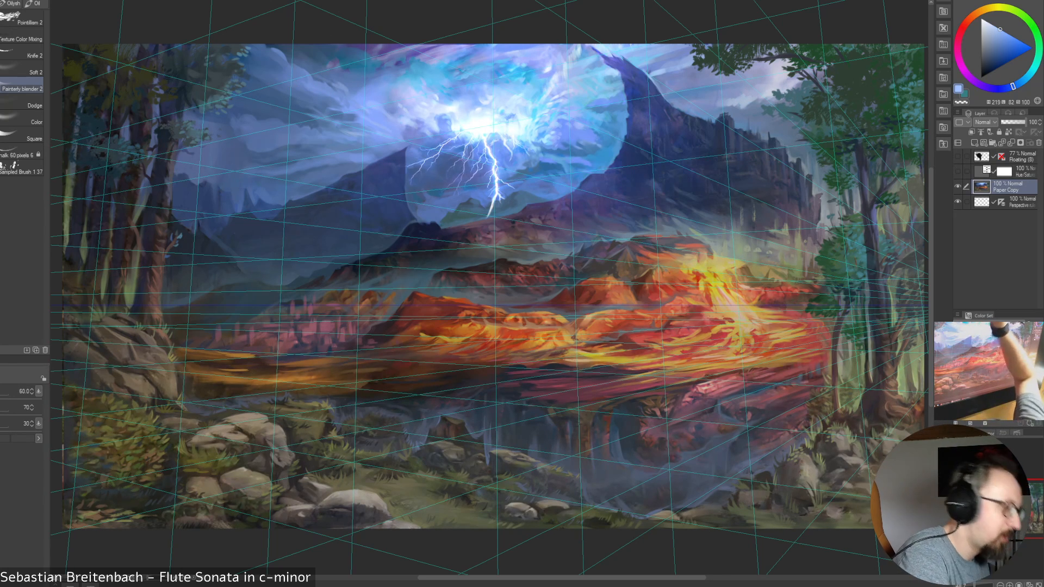
Soften the clouds between the forest and the storm glow, using blender sizes from 40 to 50
{"action": "key", "text": "bracketleft"}
{"action": "key", "text": "bracketleft"}
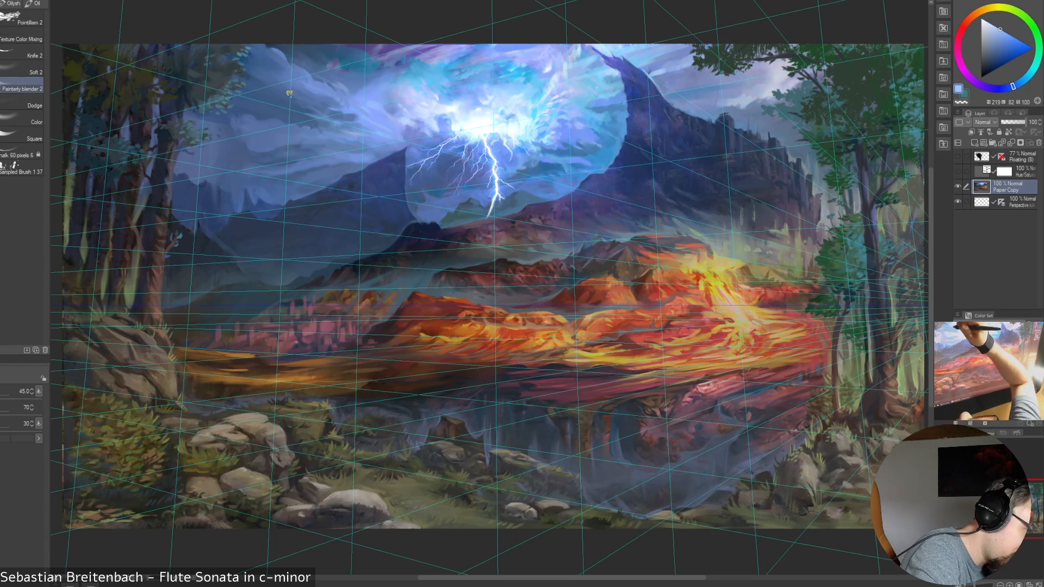
{"action": "key", "text": "bracketleft"}
{"action": "key", "text": "bracketleft"}
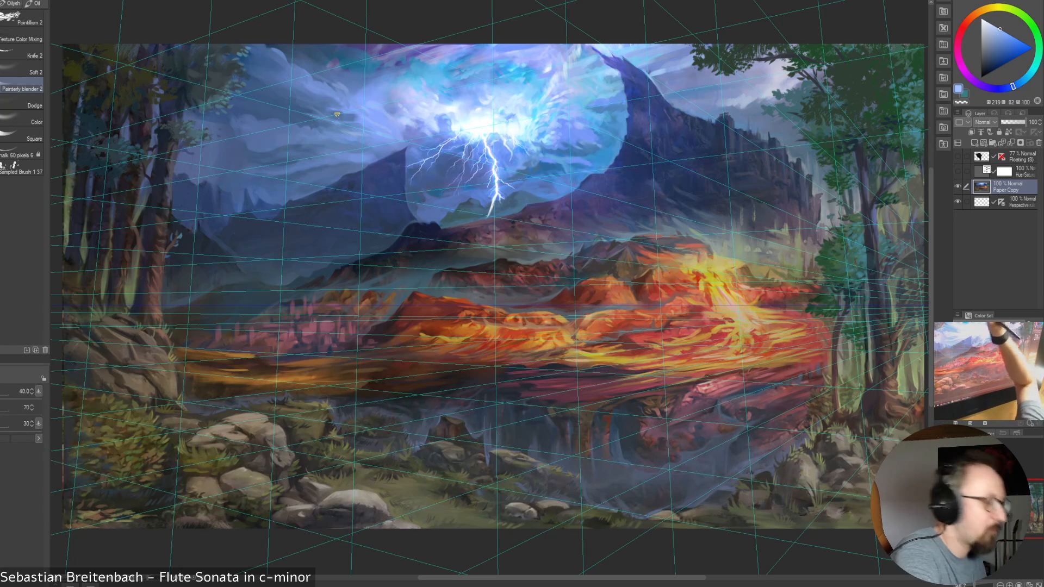
{"action": "key", "text": "bracketright"}
{"action": "key", "text": "bracketright"}
{"action": "key", "text": "bracketright"}
{"action": "key", "text": "bracketright"}
{"action": "key", "text": "bracketright"}
{"action": "key", "text": "bracketright"}
{"action": "key", "text": "bracketleft"}
{"action": "key", "text": "bracketleft"}
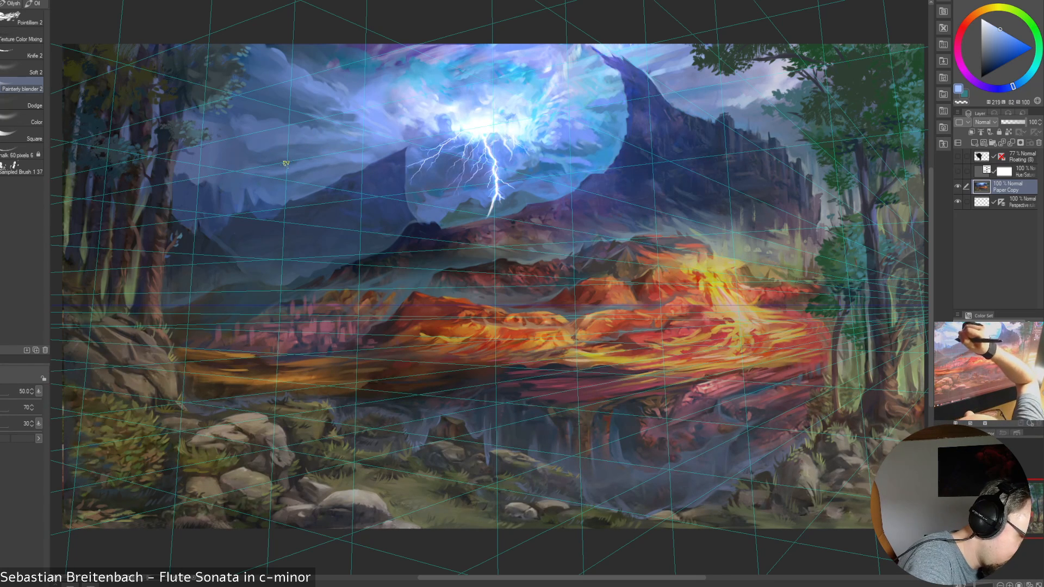
Blend the lower sky above the dark blue mountain ridge with blender sizes 35, 45 and 40
{"action": "key", "text": "bracketleft"}
{"action": "key", "text": "bracketleft"}
{"action": "key", "text": "bracketleft"}
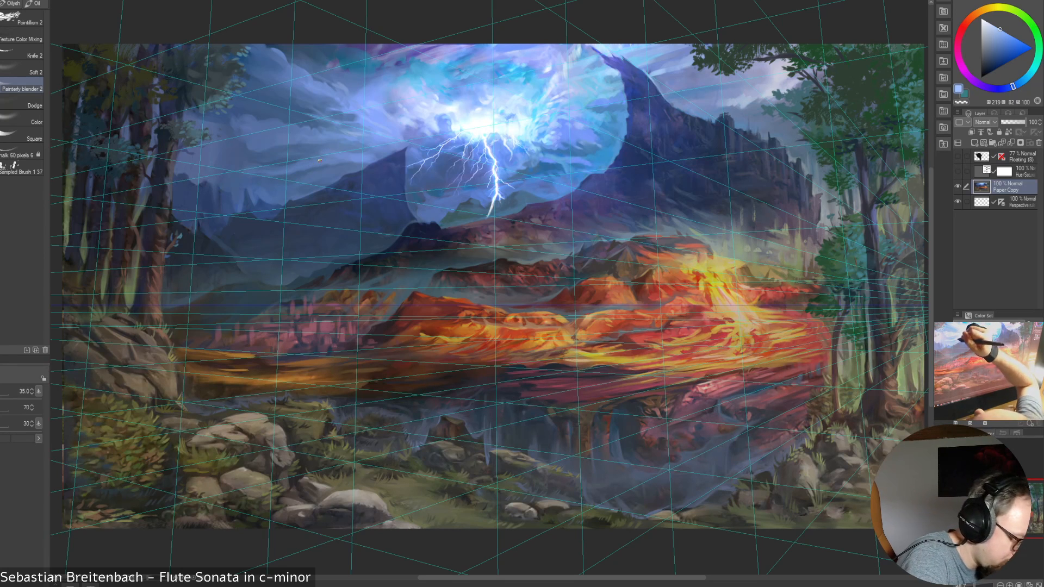
{"action": "key", "text": "bracketright"}
{"action": "key", "text": "bracketright"}
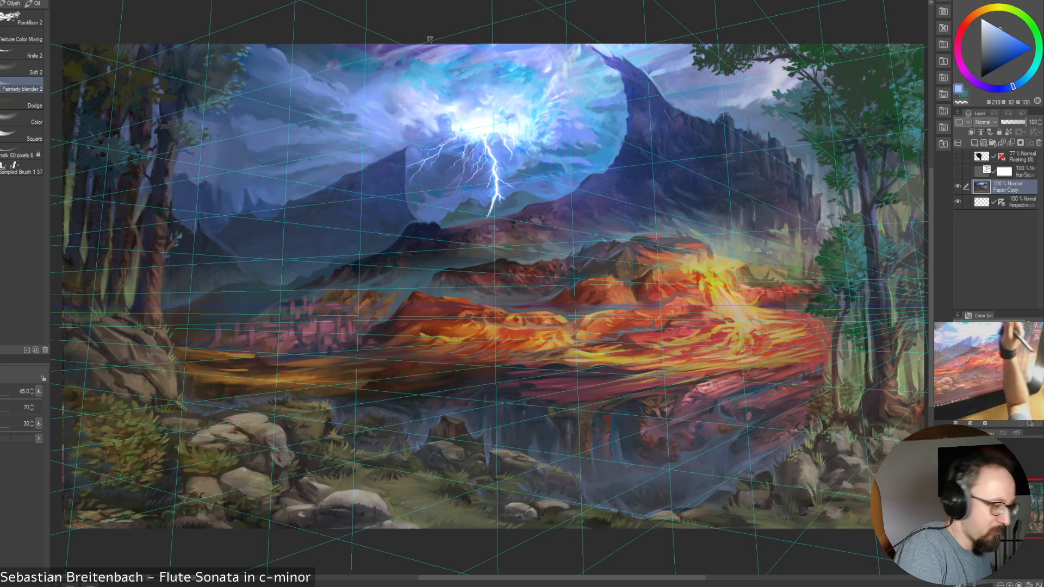
{"action": "key", "text": "bracketleft"}
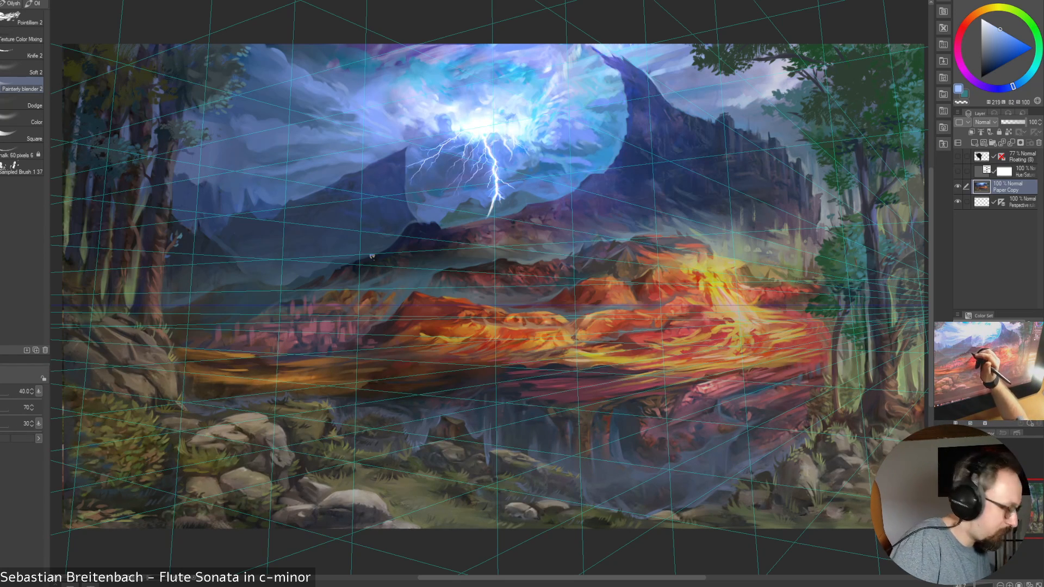
Switch to the 17.5-size brush, paint the sky with blues sampled from the clouds and above the ridge, and reduce the size to 10
{"action": "key", "text": "b"}
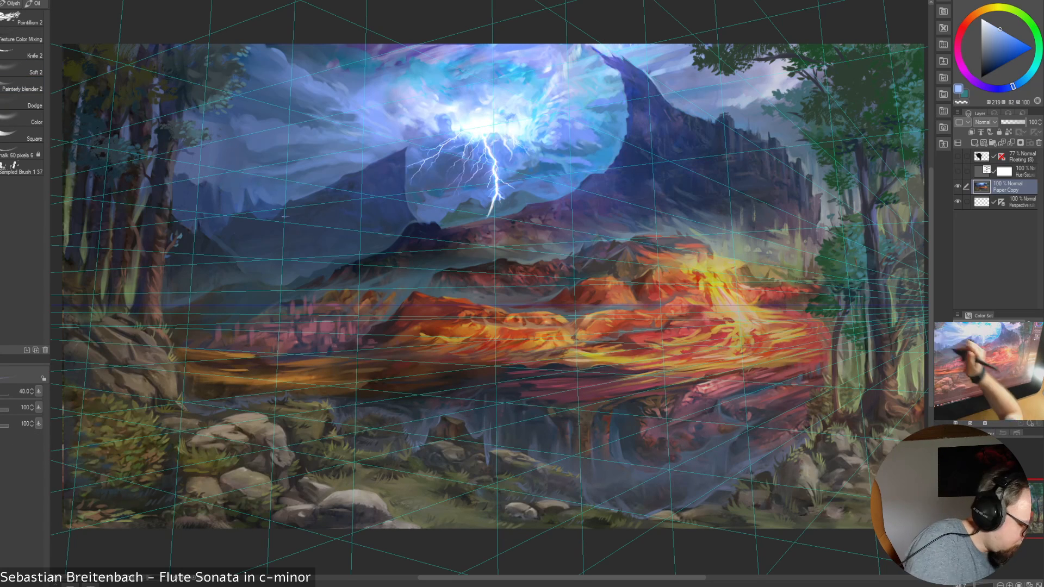
{"action": "key", "text": "b"}
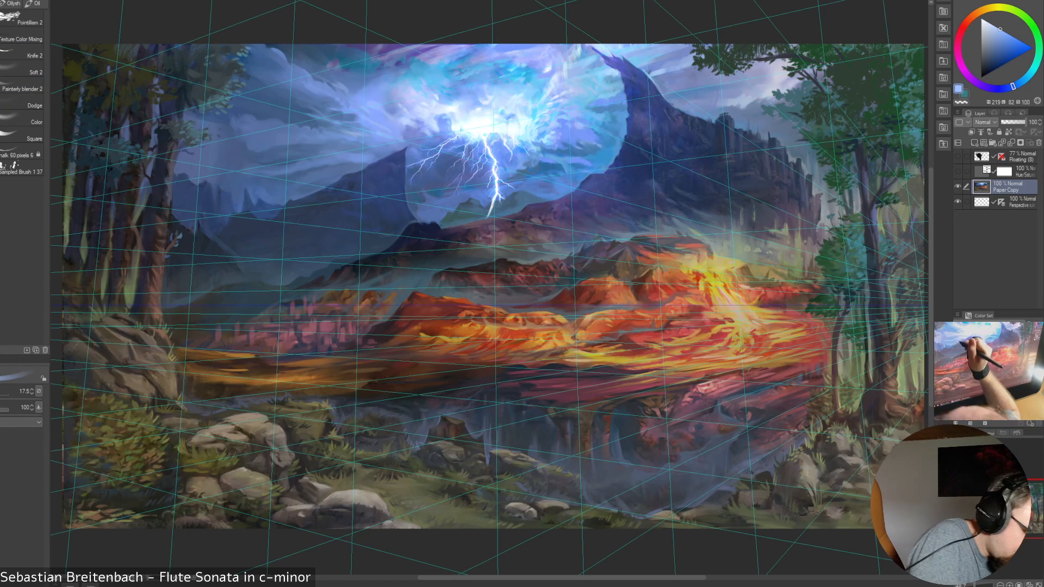
{"action": "left_click", "coordinate": [319, 171], "text": "alt"}
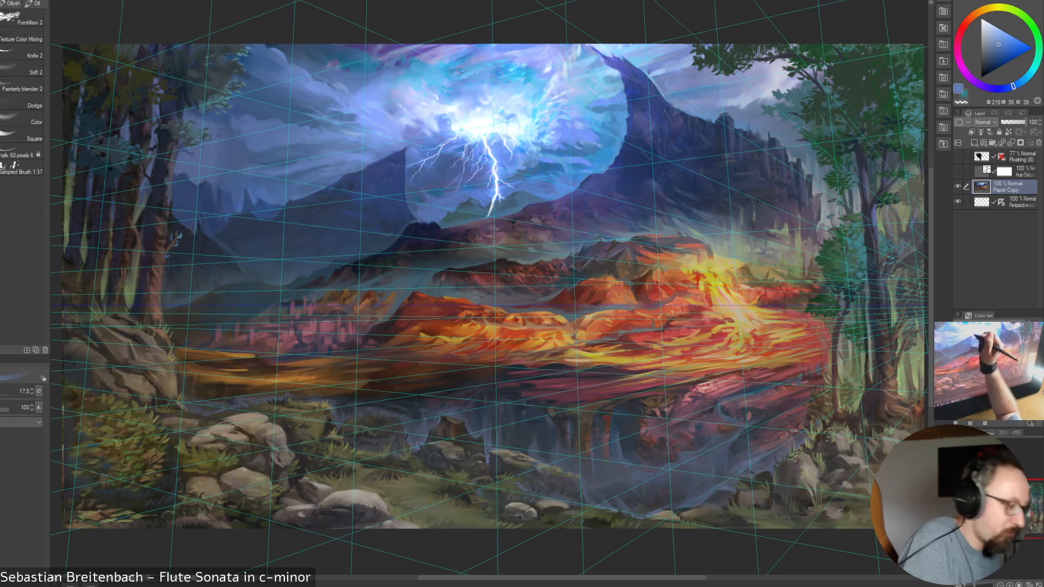
{"action": "left_click", "coordinate": [348, 113], "text": "alt"}
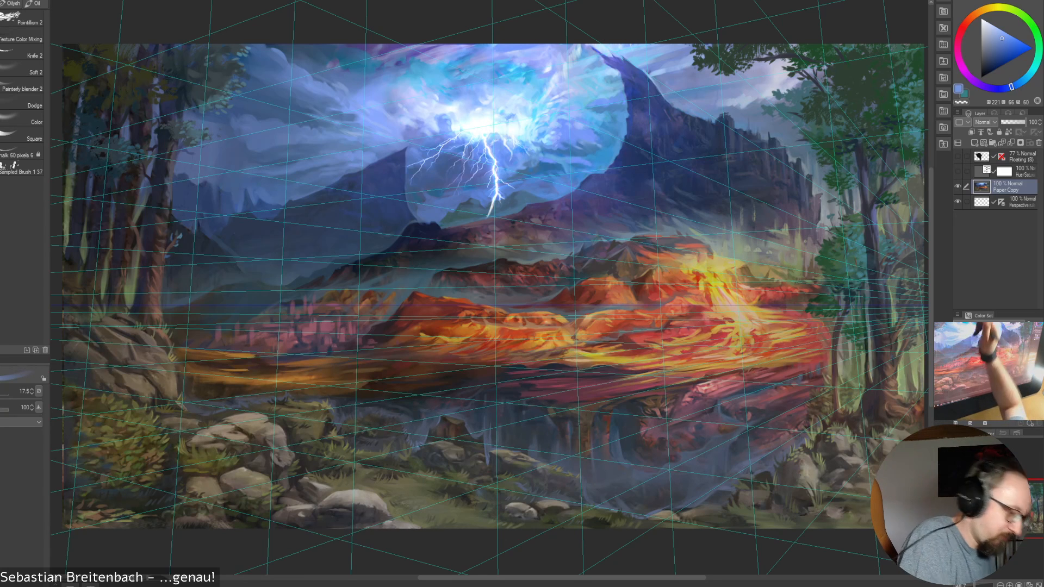
{"action": "left_click", "coordinate": [314, 186], "text": "alt"}
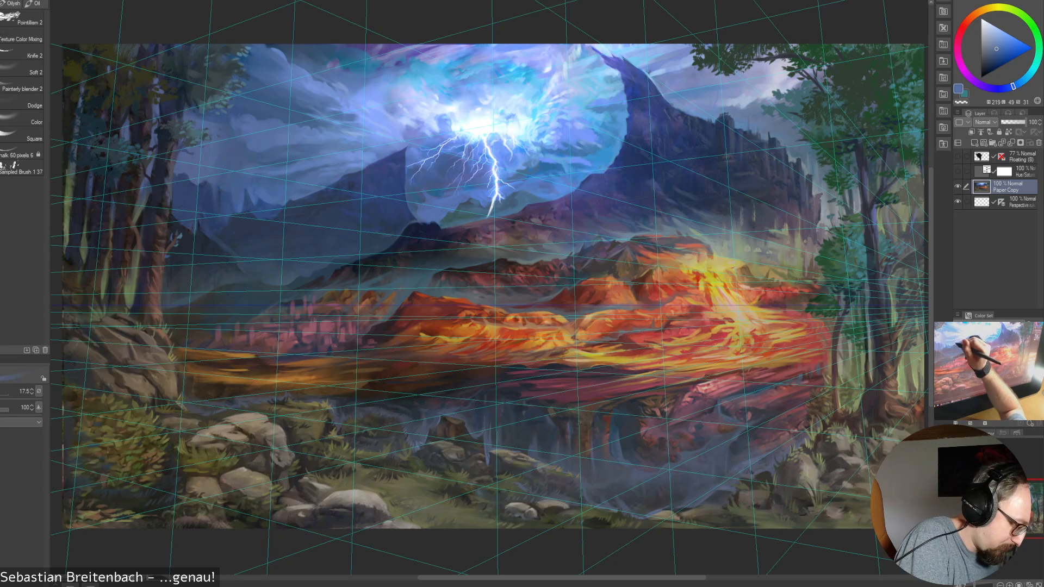
{"action": "key", "text": "bracketleft"}
{"action": "key", "text": "bracketleft"}
{"action": "key", "text": "bracketleft"}
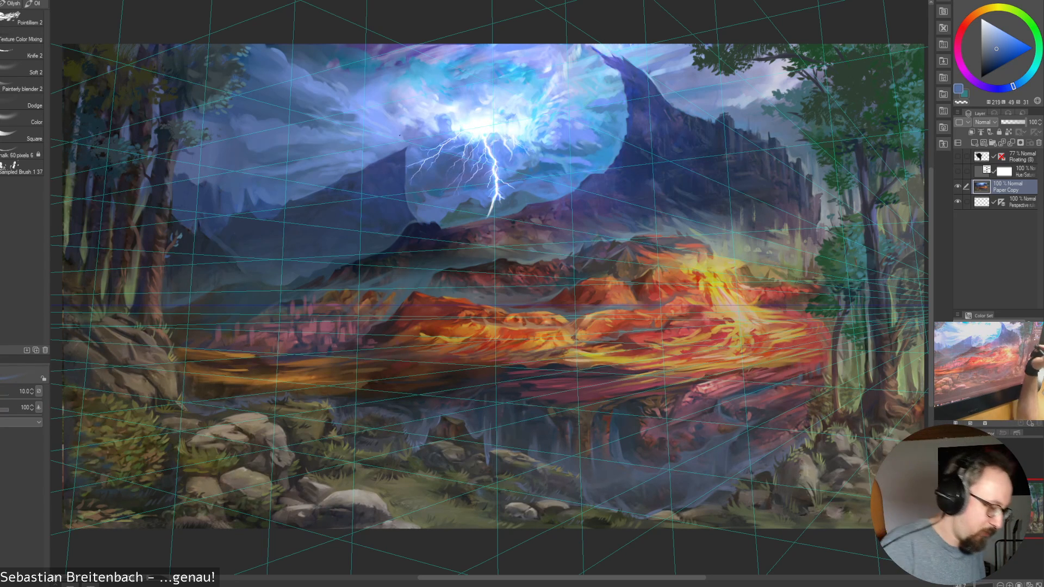
Return to the Painterly blender 2 brush and blend the upper clouds, increasing its size to 45
{"action": "left_click", "coordinate": [23, 85]}
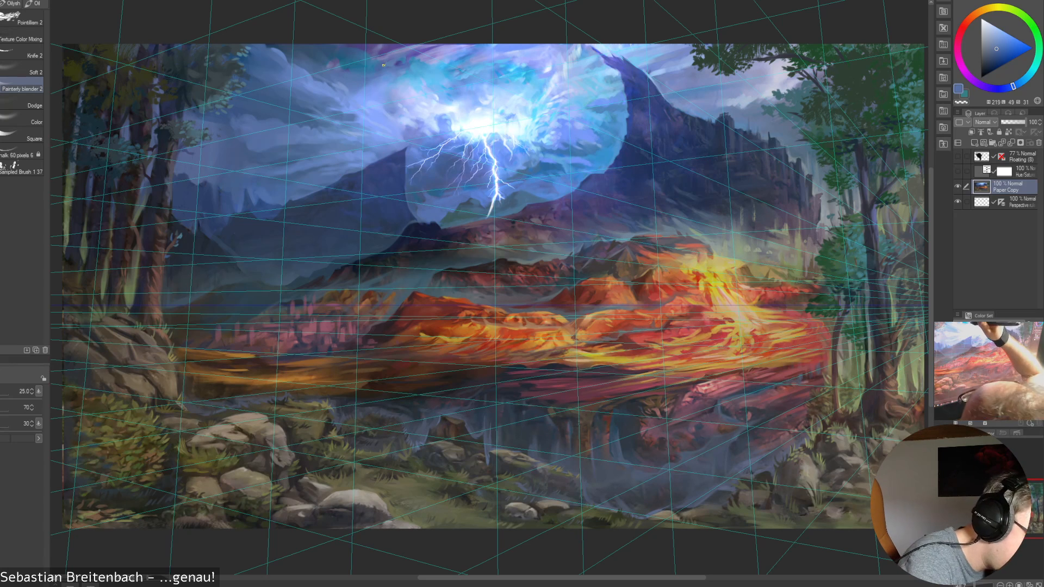
{"action": "key", "text": "bracketright"}
{"action": "key", "text": "bracketright"}
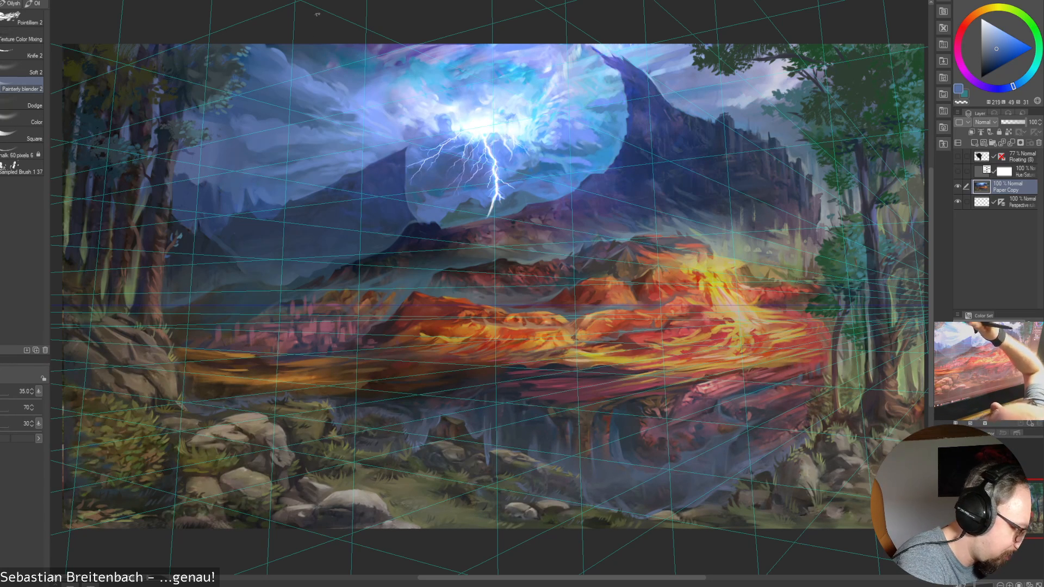
{"action": "key", "text": "bracketright"}
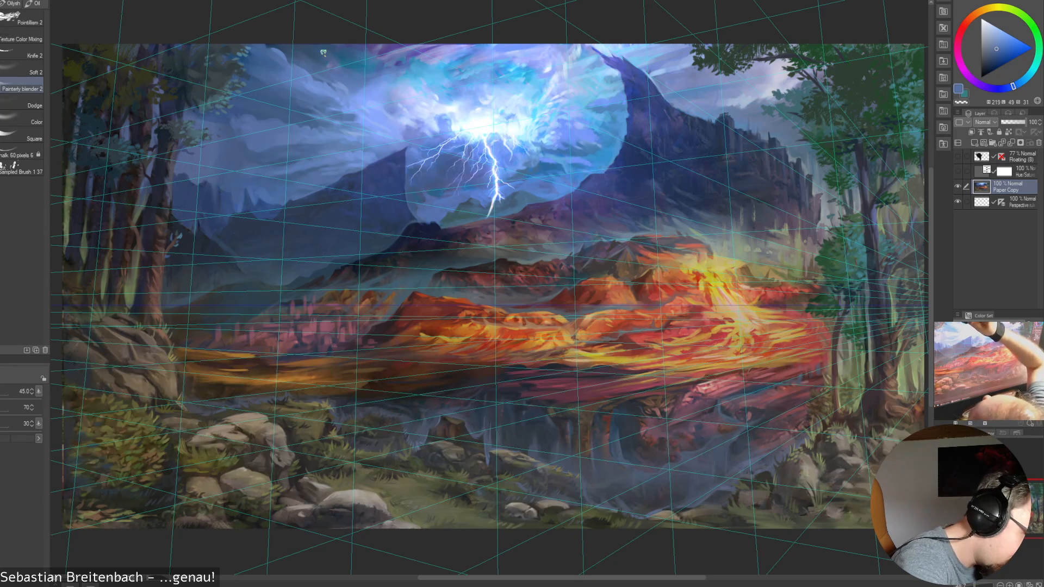
Blend the upper clouds beside the storm glow, varying the blender size between 25 and 45
{"action": "key", "text": "bracketright"}
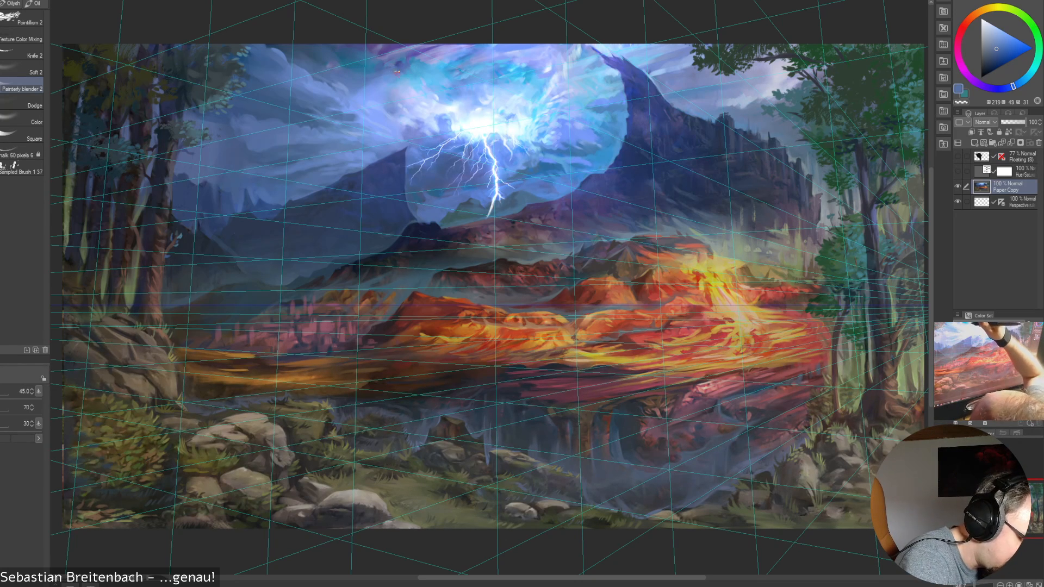
{"action": "key", "text": "bracketleft"}
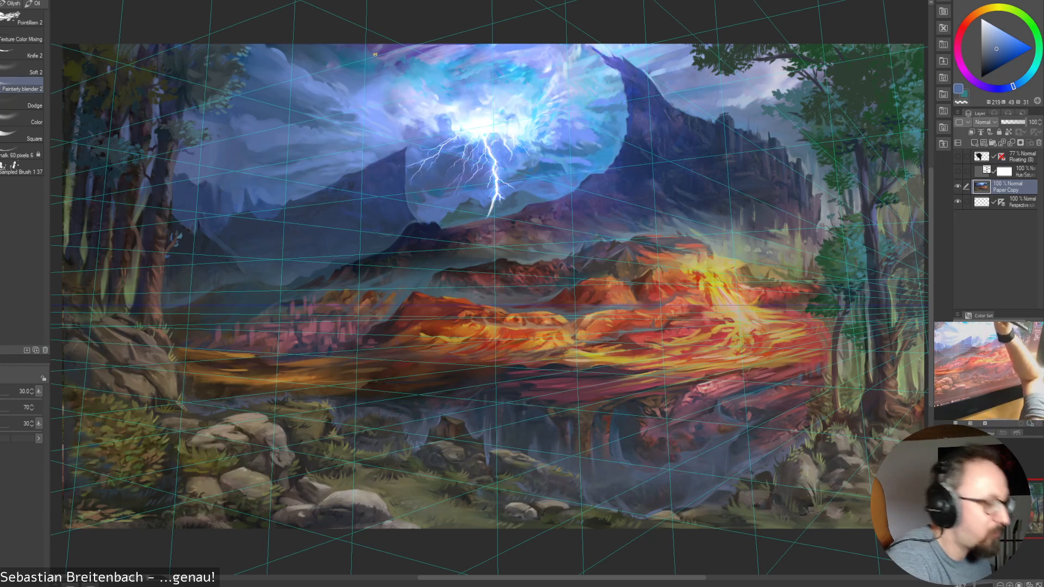
{"action": "key", "text": "bracketright"}
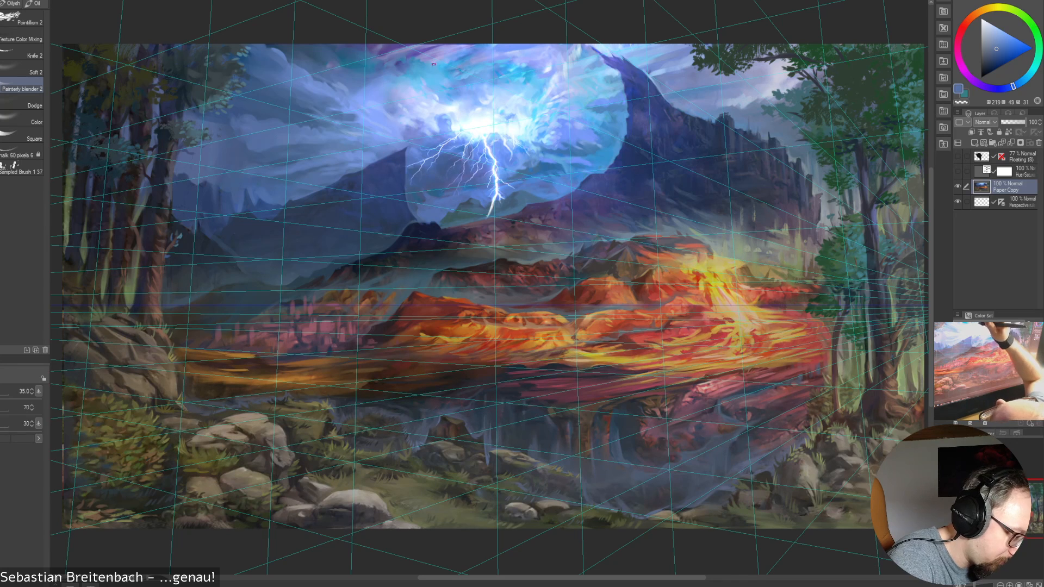
{"action": "key", "text": "bracketright"}
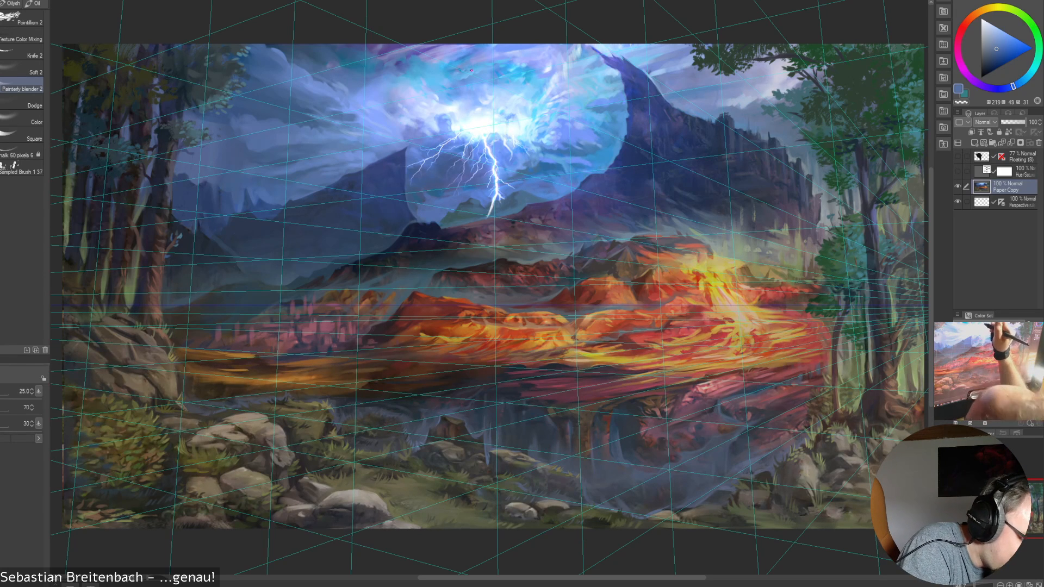
{"action": "key", "text": "bracketright"}
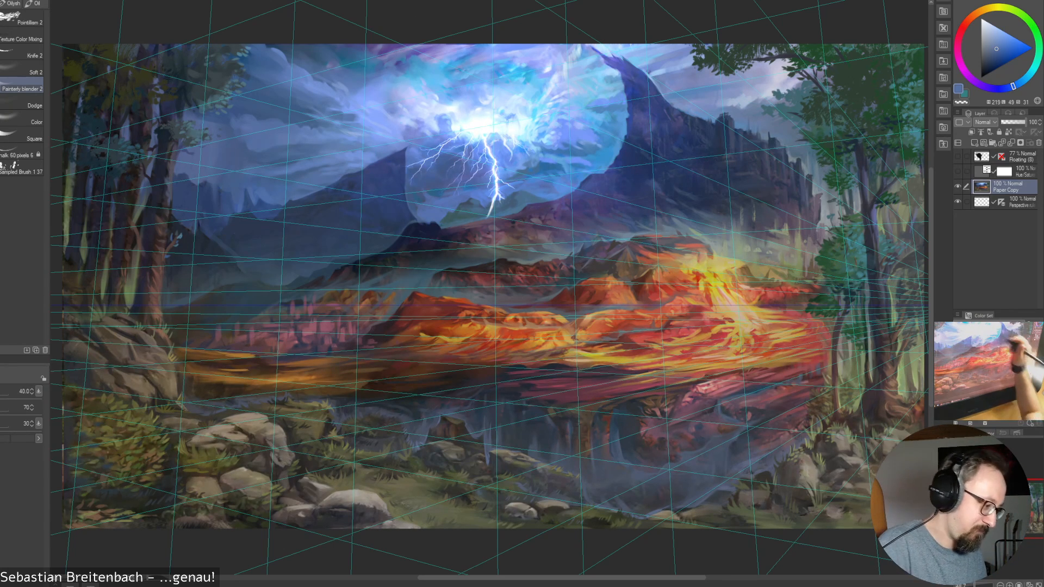
Switch back to the painting brush, sample a violet-blue near the sky's upper edge and raise the brush size to 17.5
{"action": "key", "text": "p"}
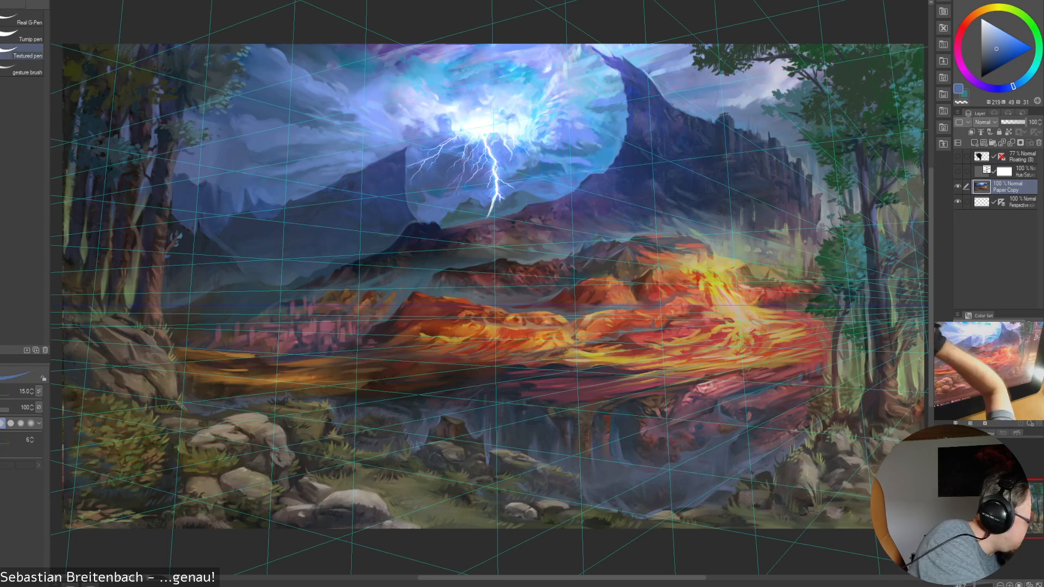
{"action": "key", "text": "b"}
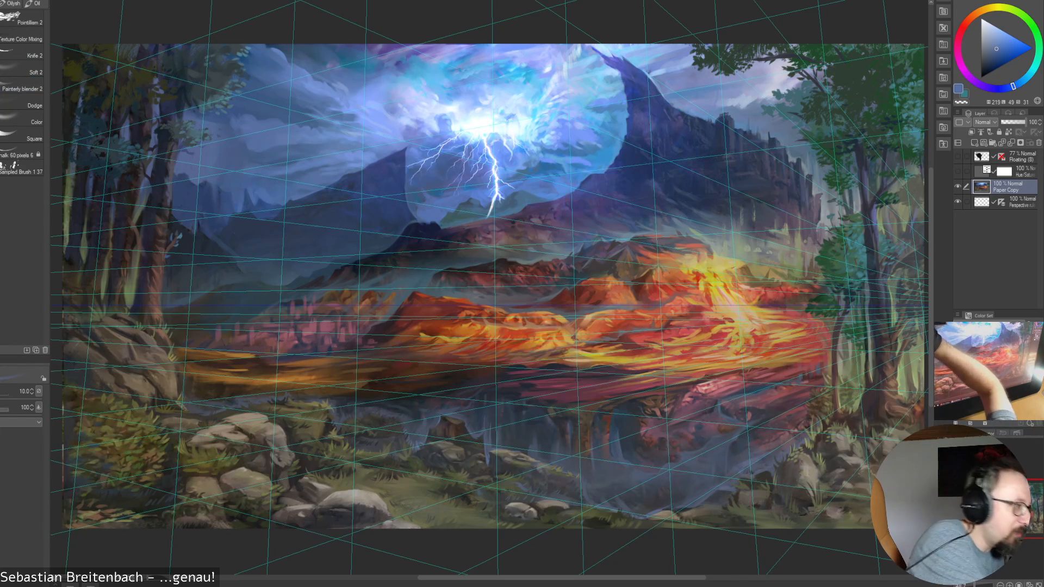
{"action": "left_click", "coordinate": [409, 53], "text": "alt"}
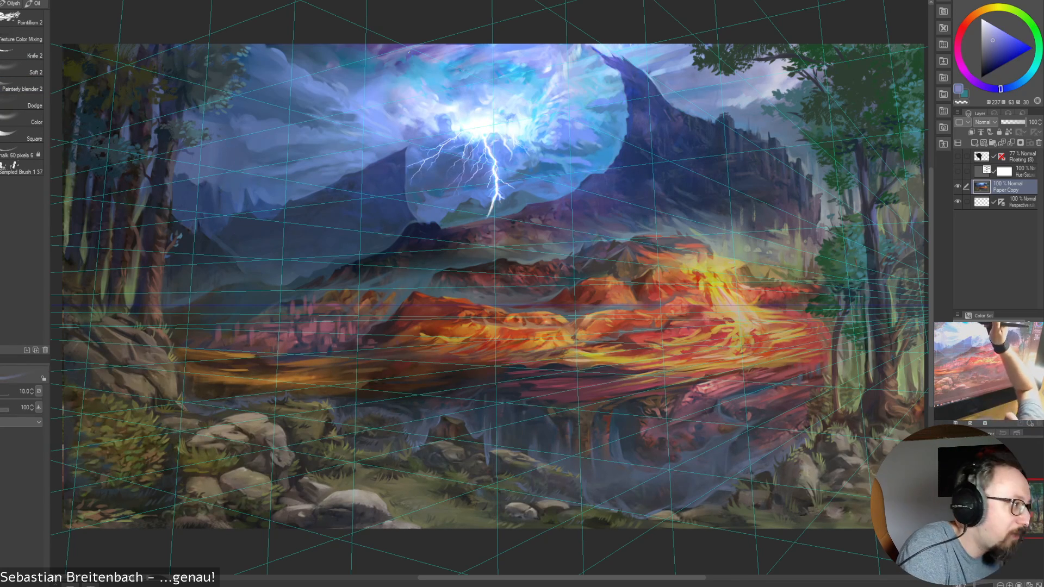
{"action": "key", "text": "bracketright"}
{"action": "key", "text": "bracketright"}
{"action": "key", "text": "bracketright"}
{"action": "key", "text": "bracketright"}
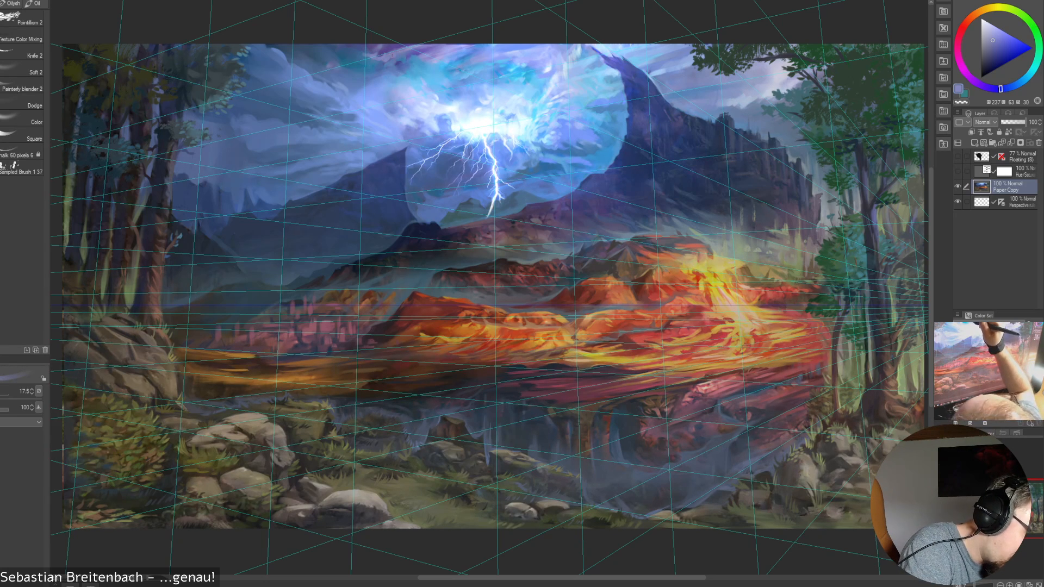
Paint the clouds along the upper edge, left of the storm glow, with muted violet-blues sampled from that area
{"action": "left_click", "coordinate": [391, 50], "text": "alt"}
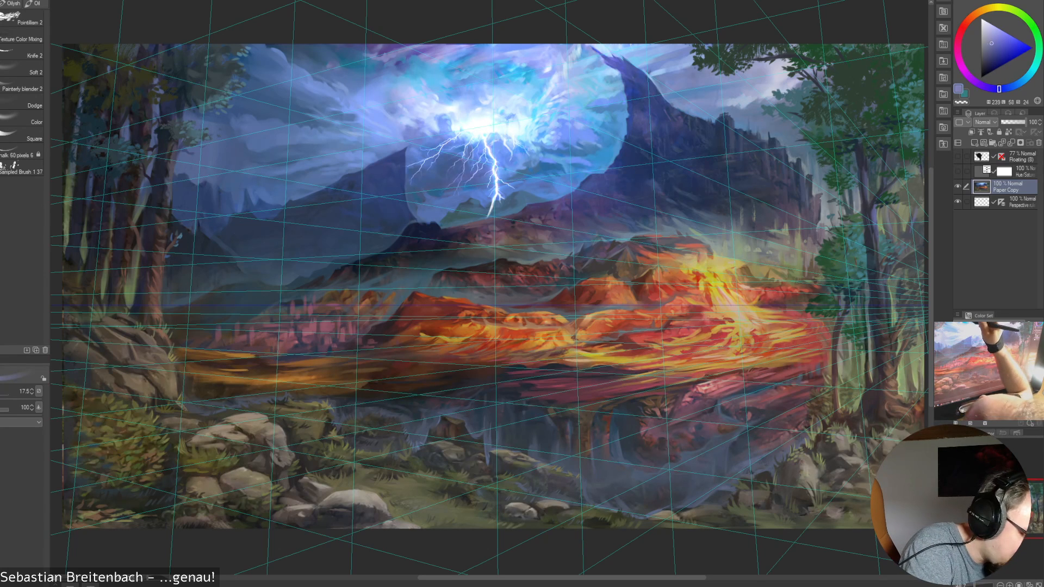
{"action": "left_click", "coordinate": [391, 50], "text": "alt"}
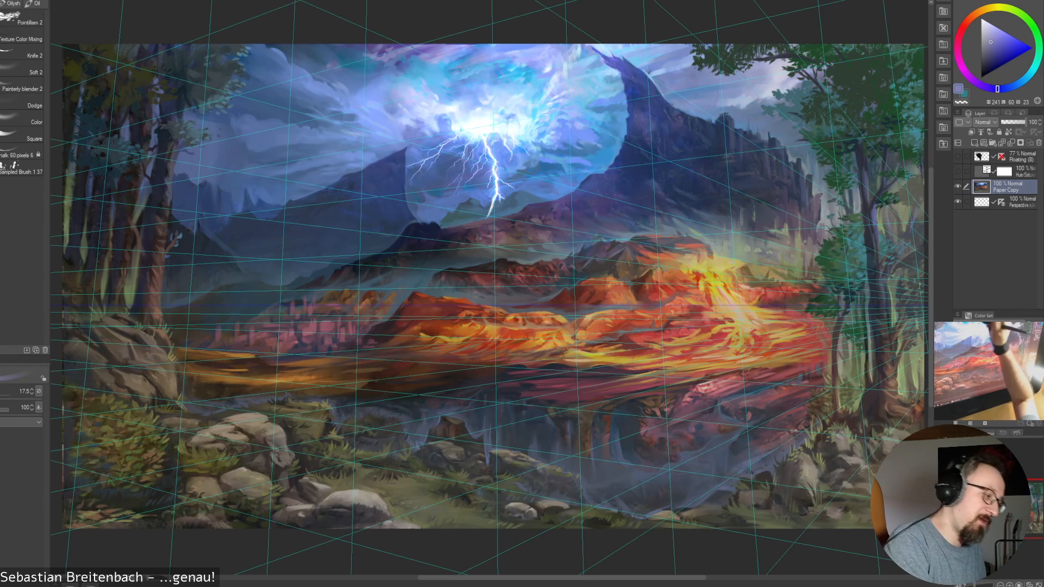
{"action": "left_click", "coordinate": [412, 46], "text": "alt"}
{"action": "left_click", "coordinate": [397, 49], "text": "alt"}
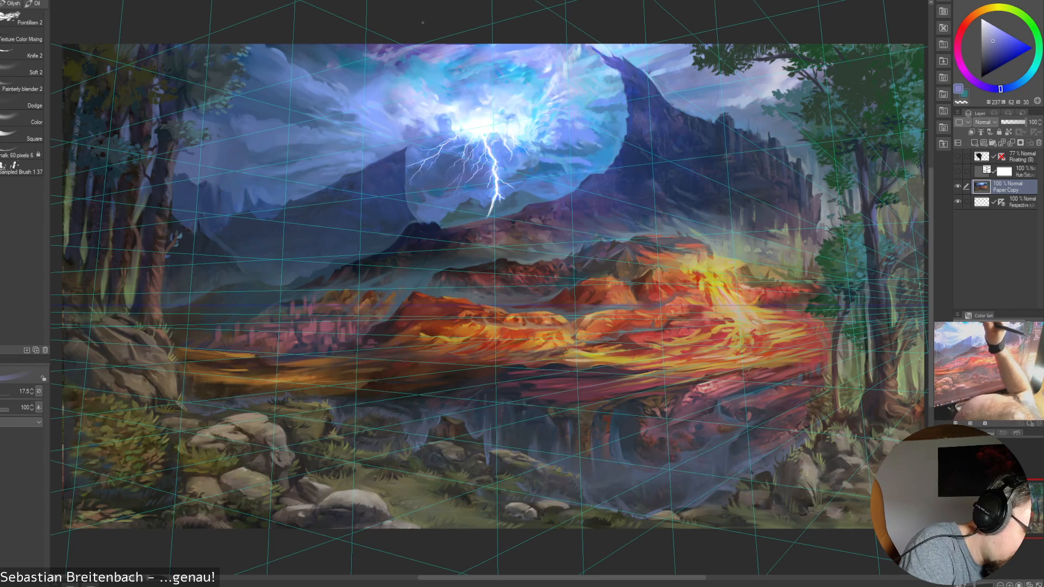
{"action": "left_click", "coordinate": [383, 53], "text": "alt"}
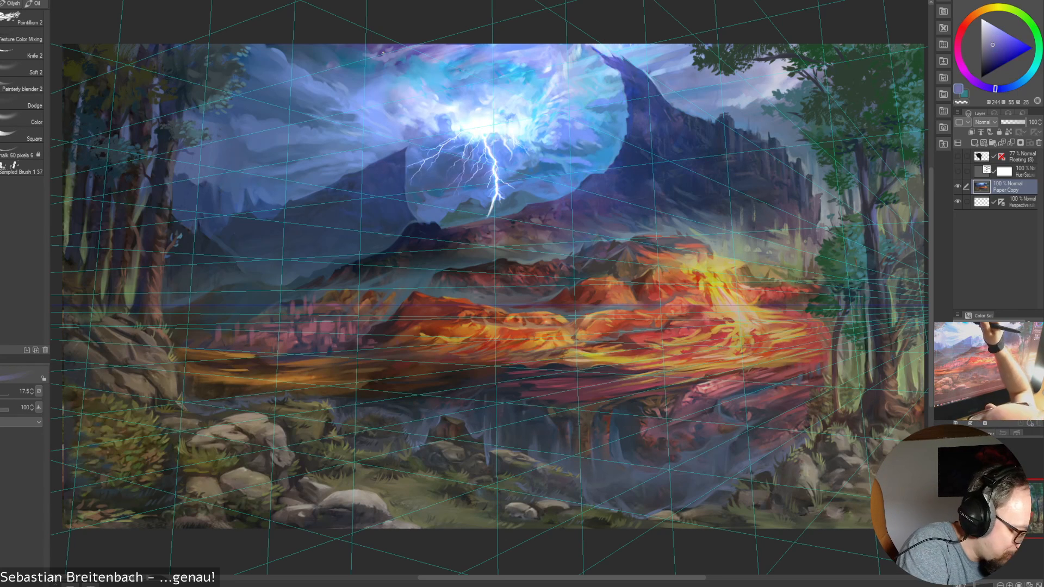
Rework the sky's upper edge above the glow with freshly sampled violets and blues, using brush sizes 35 and 17.5
{"action": "key", "text": "bracketright"}
{"action": "left_click", "coordinate": [391, 46], "text": "alt"}
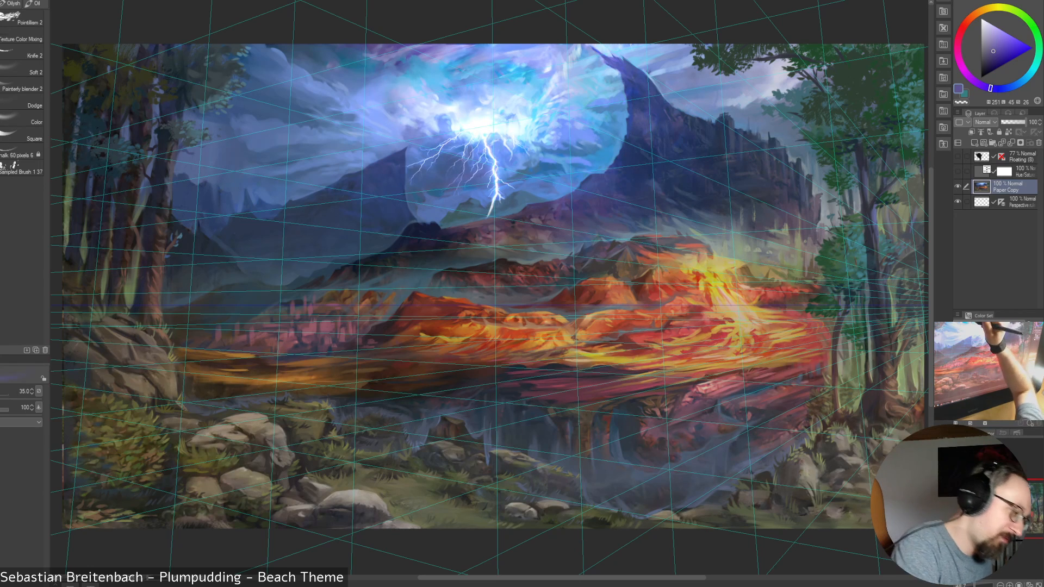
{"action": "left_click", "coordinate": [404, 46], "text": "alt"}
{"action": "left_click", "coordinate": [424, 47], "text": "alt"}
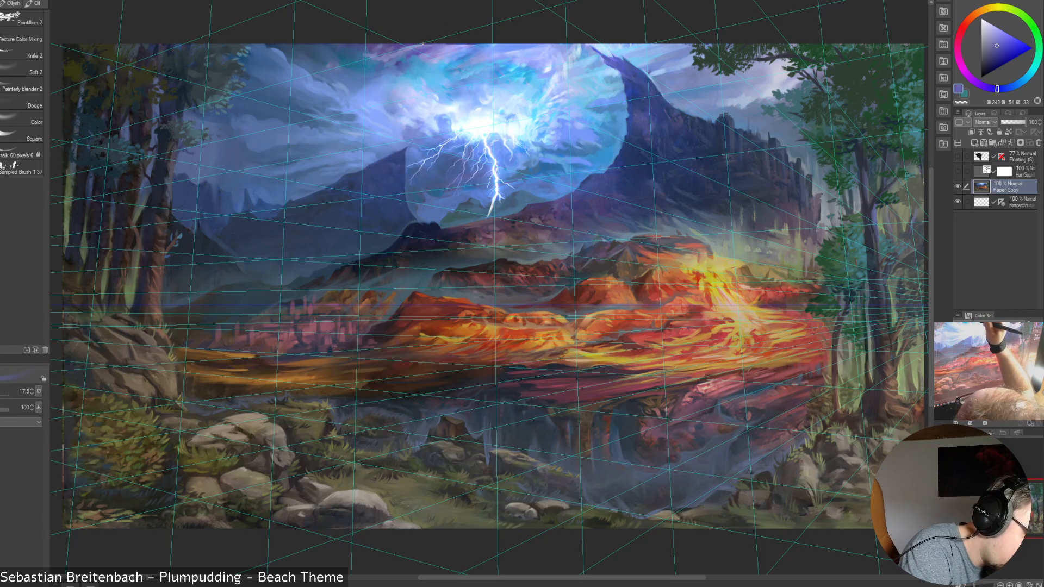
{"action": "left_click", "coordinate": [411, 52], "text": "alt"}
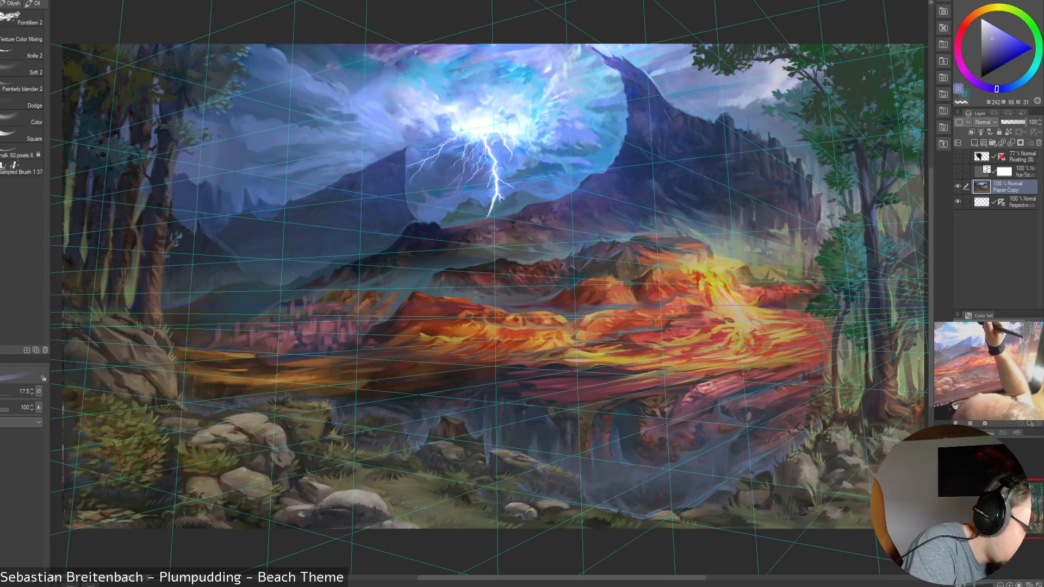
Paint the upper clouds with the sampled violet-blue at brush size 30, and reduce the size to 15
{"action": "key", "text": "bracketright"}
{"action": "key", "text": "bracketright"}
{"action": "key", "text": "bracketleft"}
{"action": "key", "text": "bracketleft"}
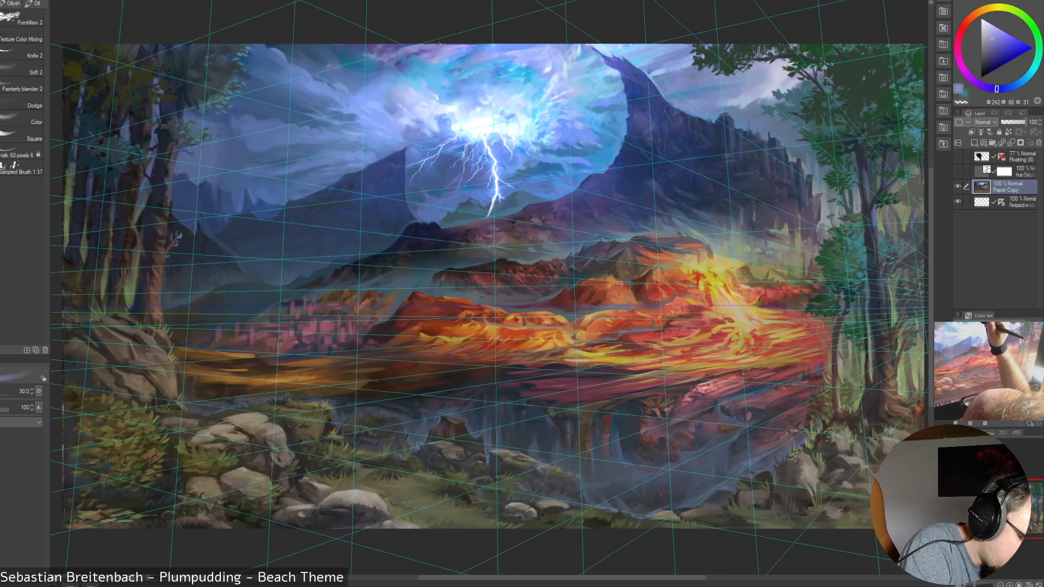
{"action": "key", "text": "bracketleft"}
{"action": "key", "text": "bracketleft"}
{"action": "key", "text": "bracketleft"}
{"action": "key", "text": "bracketleft"}
{"action": "key", "text": "bracketleft"}
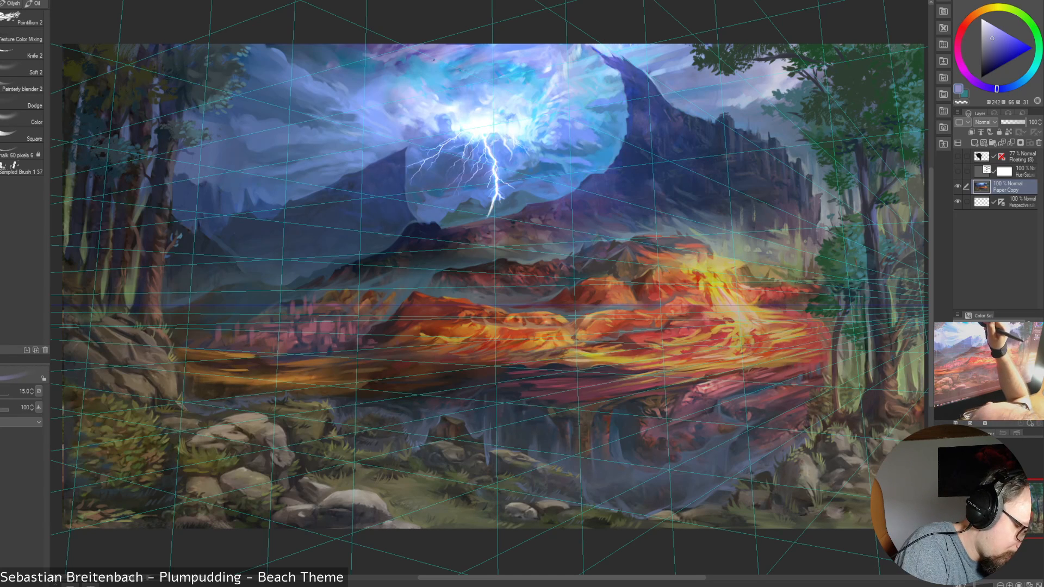
Sample brighter blues from the upper-left rim of the storm glow and paint its cloud edge at brush size 15
{"action": "left_click", "coordinate": [440, 60], "text": "alt"}
{"action": "key", "text": "bracketleft"}
{"action": "key", "text": "bracketleft"}
{"action": "key", "text": "bracketleft"}
{"action": "key", "text": "bracketleft"}
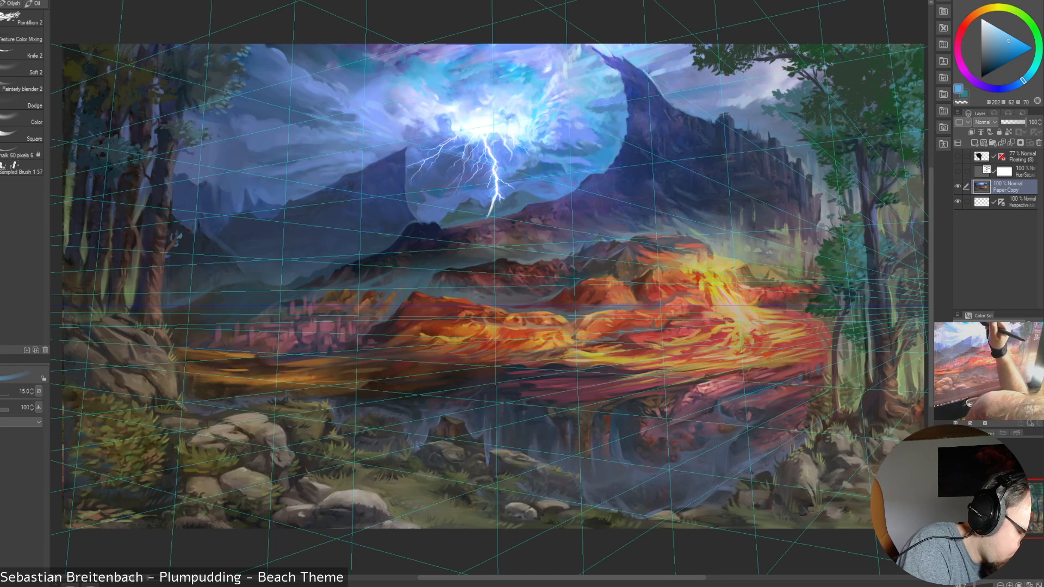
{"action": "left_click", "coordinate": [448, 61], "text": "alt"}
{"action": "left_click", "coordinate": [450, 62], "text": "alt"}
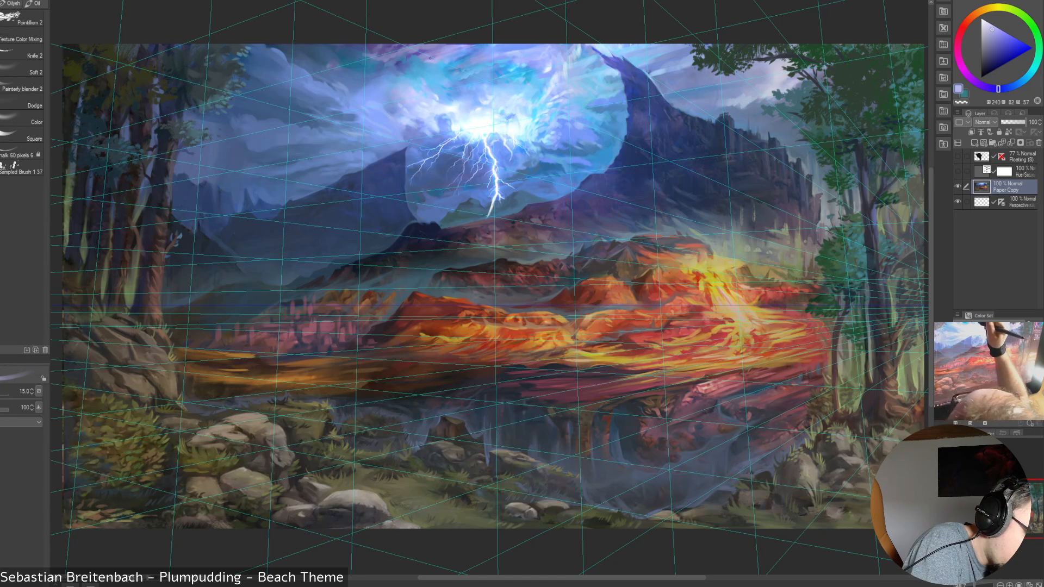
Add fine bright-blue strokes to the clouds around the storm glow, reducing the brush size to 9 and 7
{"action": "key", "text": "bracketleft"}
{"action": "key", "text": "bracketleft"}
{"action": "key", "text": "bracketleft"}
{"action": "key", "text": "bracketleft"}
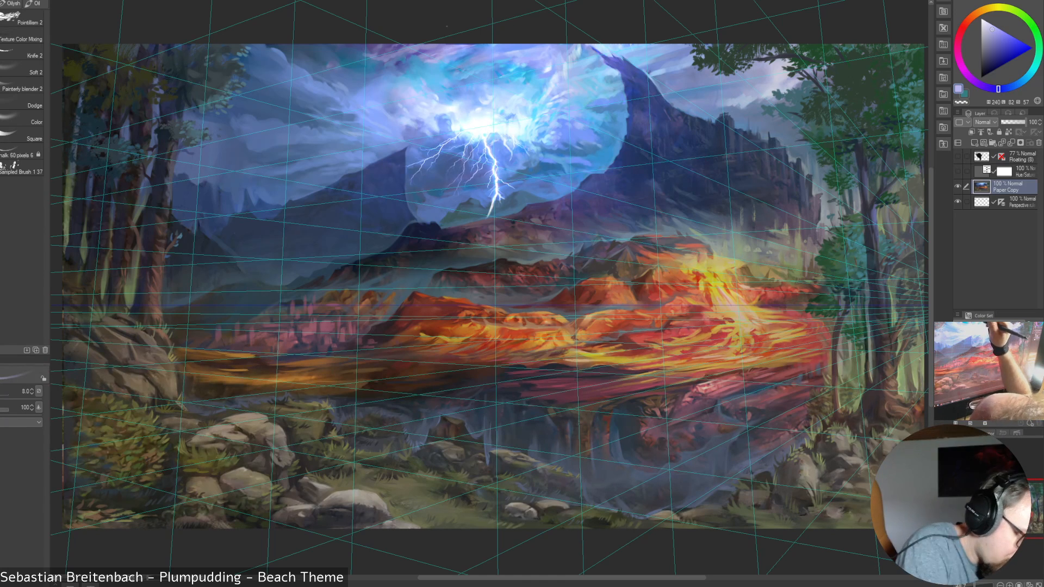
{"action": "key", "text": "bracketright"}
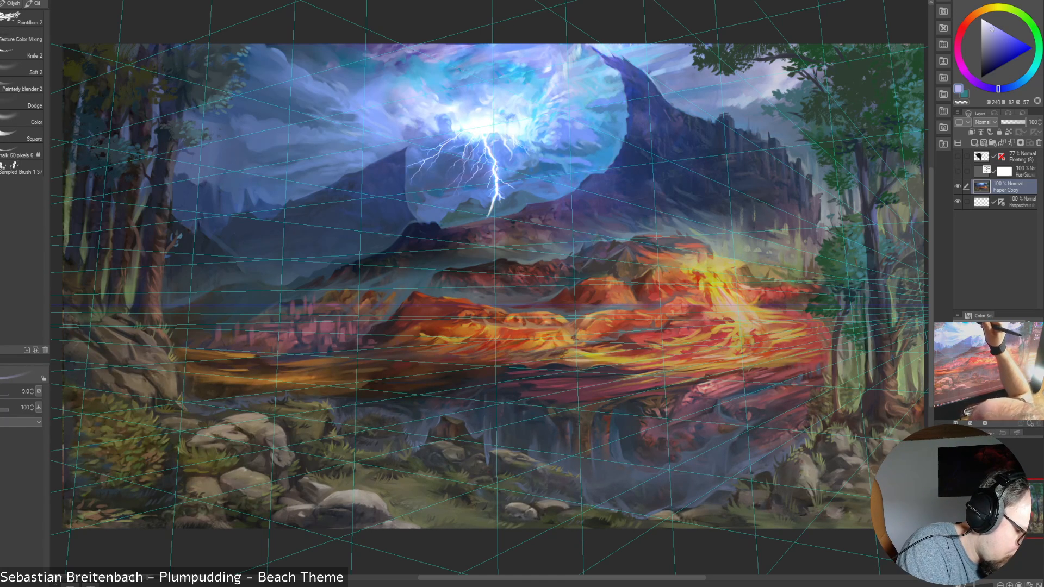
{"action": "key", "text": "bracketleft"}
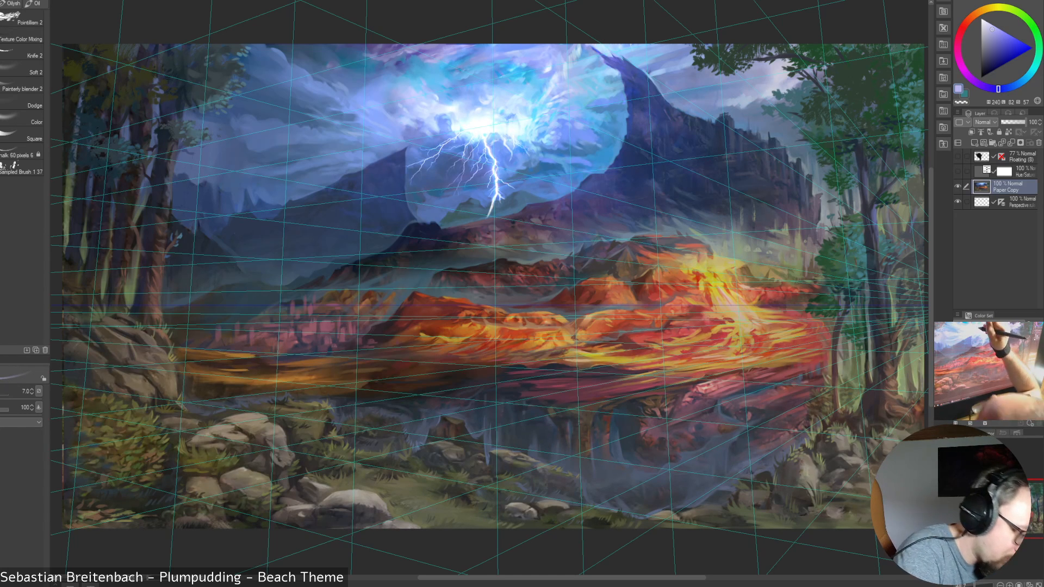
Sample the pale blue of the lightning bolt and raise the brush size to 9 for the glow highlights
{"action": "left_click", "coordinate": [494, 161], "text": "alt"}
{"action": "key", "text": "bracketright"}
{"action": "key", "text": "bracketright"}
{"action": "key", "text": "bracketright"}
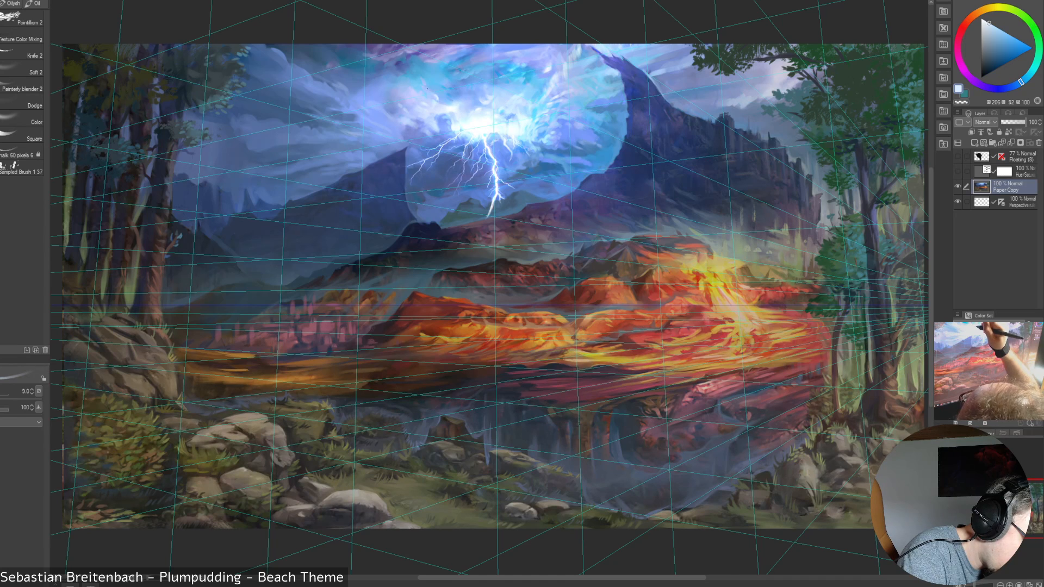
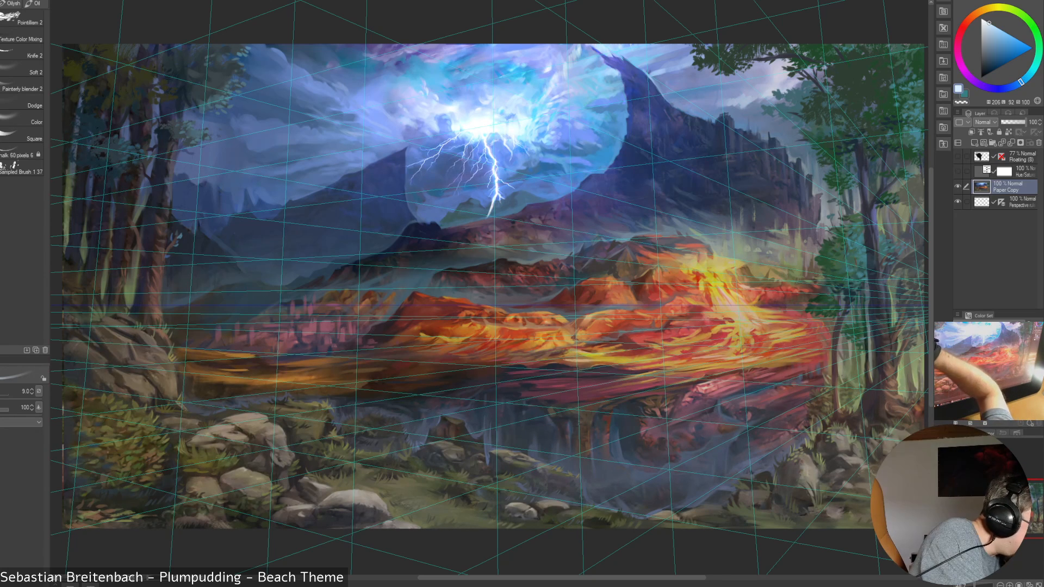
Switch to the Painterly blender 2 brush and blend the storm clouds around the glow at brush sizes between 20 and 30
{"action": "left_click", "coordinate": [22, 53]}
{"action": "left_click", "coordinate": [22, 85]}
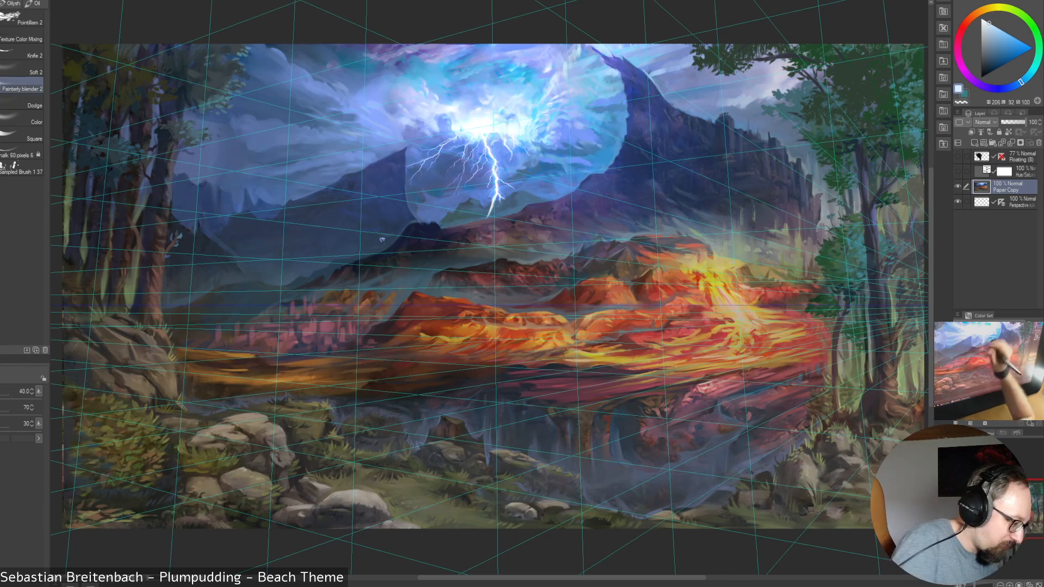
{"action": "key", "text": "bracketleft"}
{"action": "key", "text": "bracketleft"}
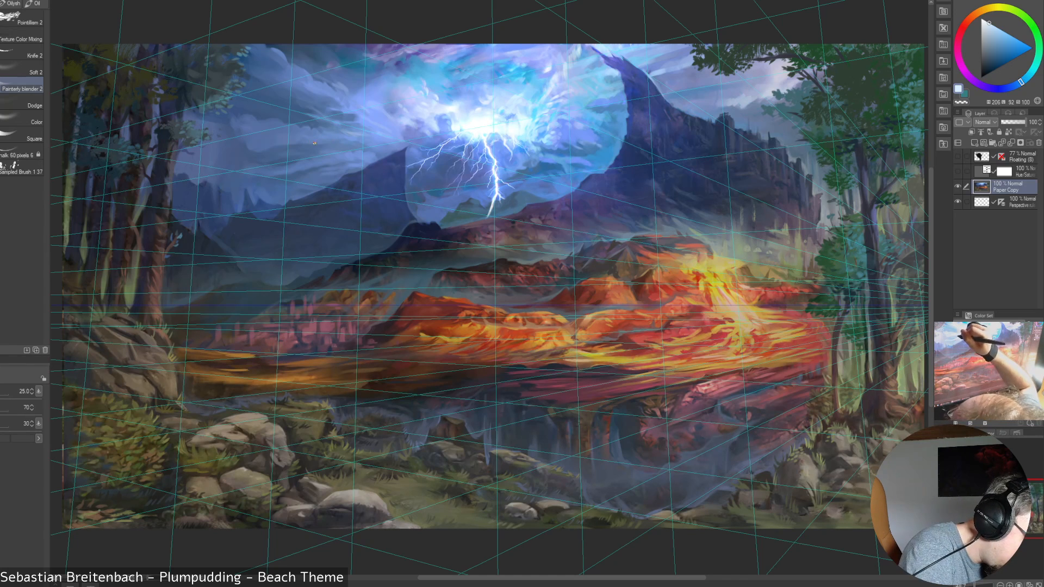
{"action": "key", "text": "bracketright"}
{"action": "key", "text": "bracketright"}
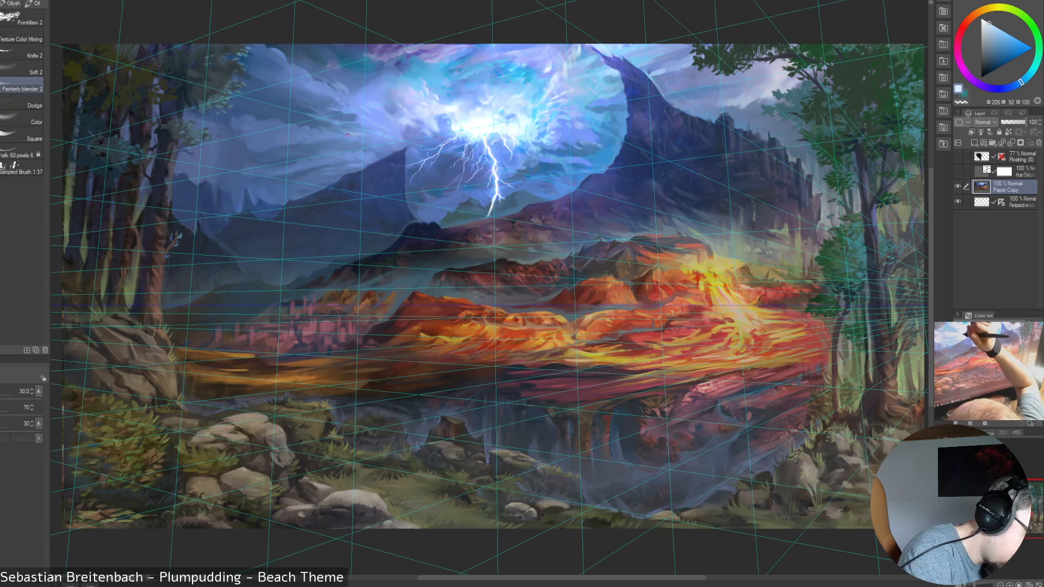
{"action": "key", "text": "bracketleft"}
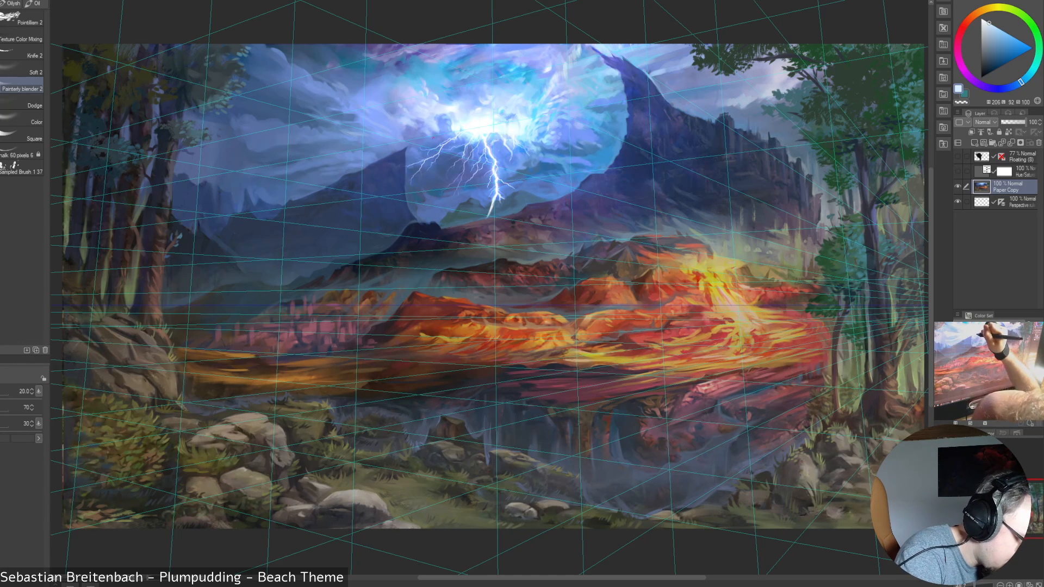
Blend the clouds around the lightning glow more broadly, raising the blender size to 25, 40 and 45
{"action": "key", "text": "bracketright"}
{"action": "key", "text": "bracketright"}
{"action": "key", "text": "bracketright"}
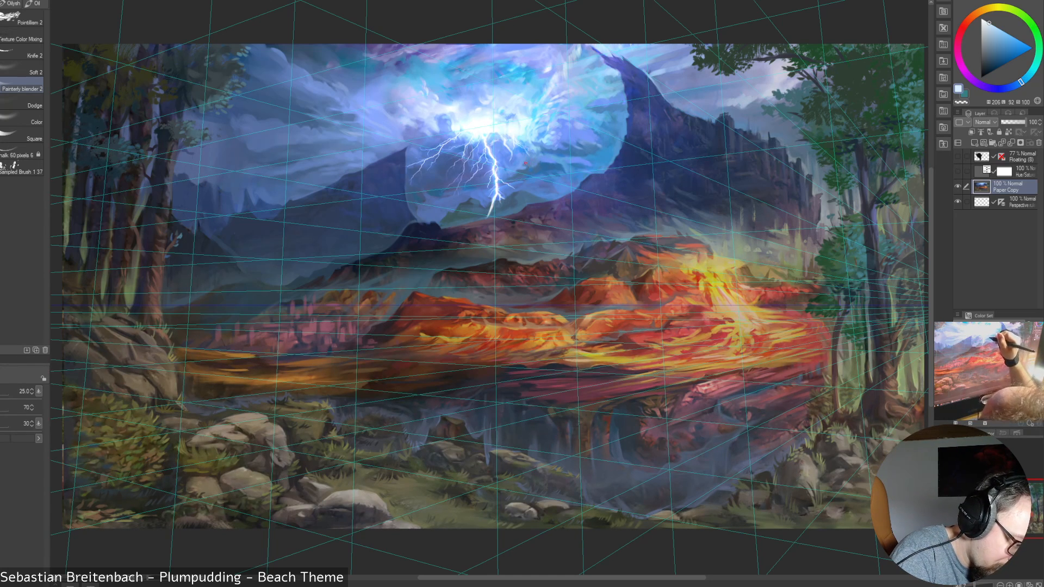
{"action": "key", "text": "bracketright"}
{"action": "key", "text": "bracketright"}
{"action": "key", "text": "bracketright"}
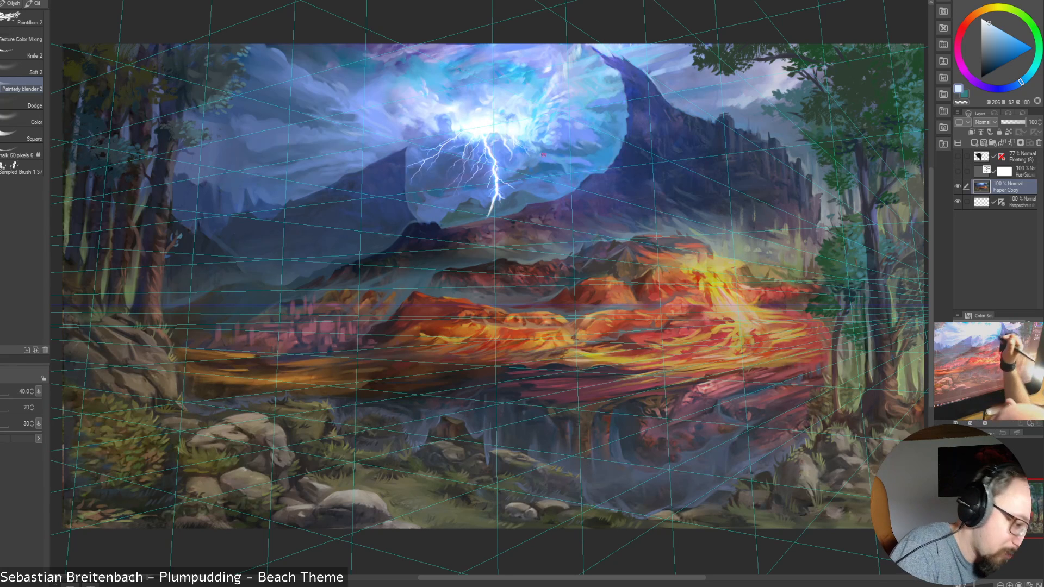
{"action": "key", "text": "bracketright"}
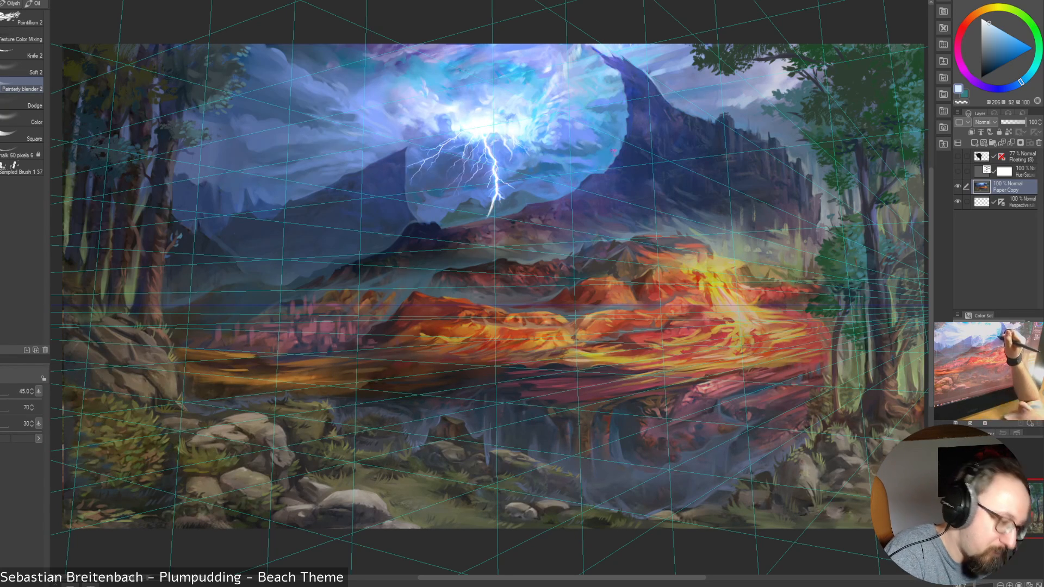
Soften the sky between the storm glow and the mountain peak with the blender at sizes from 35 to 50
{"action": "key", "text": "bracketleft"}
{"action": "key", "text": "bracketleft"}
{"action": "key", "text": "bracketleft"}
{"action": "key", "text": "bracketleft"}
{"action": "key", "text": "bracketleft"}
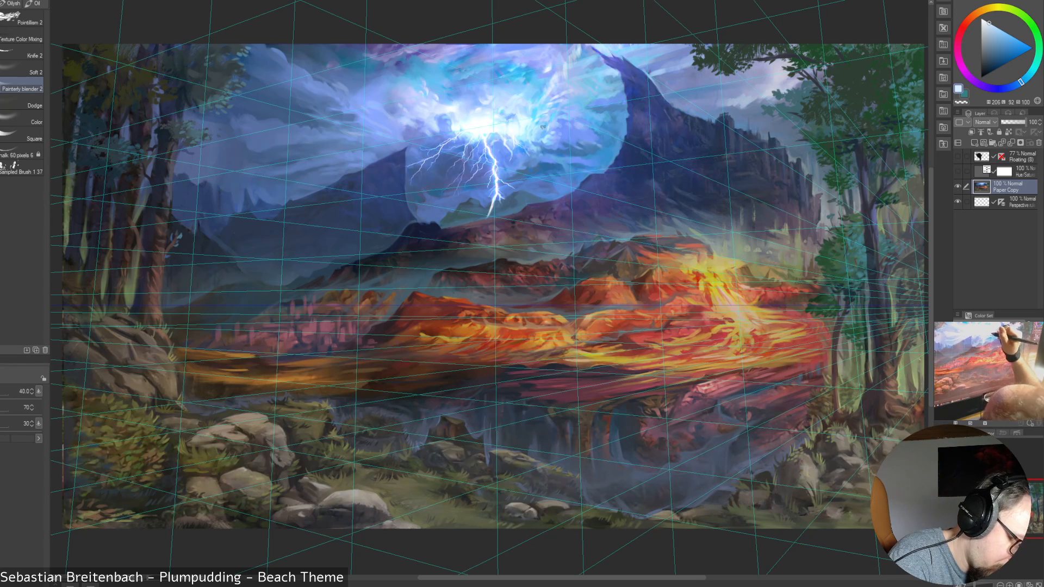
{"action": "key", "text": "["}
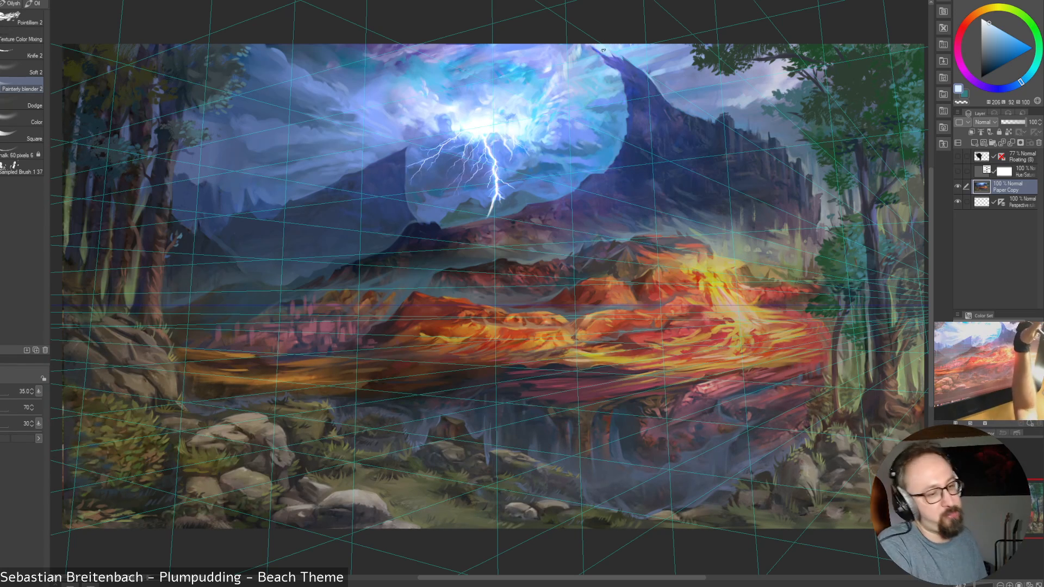
{"action": "key", "text": "["}
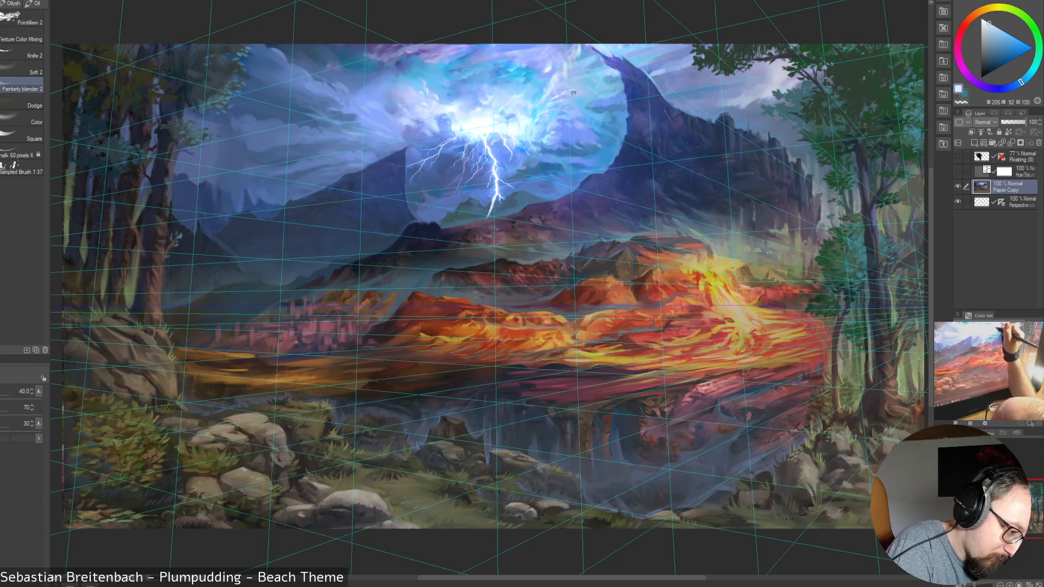
{"action": "key", "text": "bracketleft"}
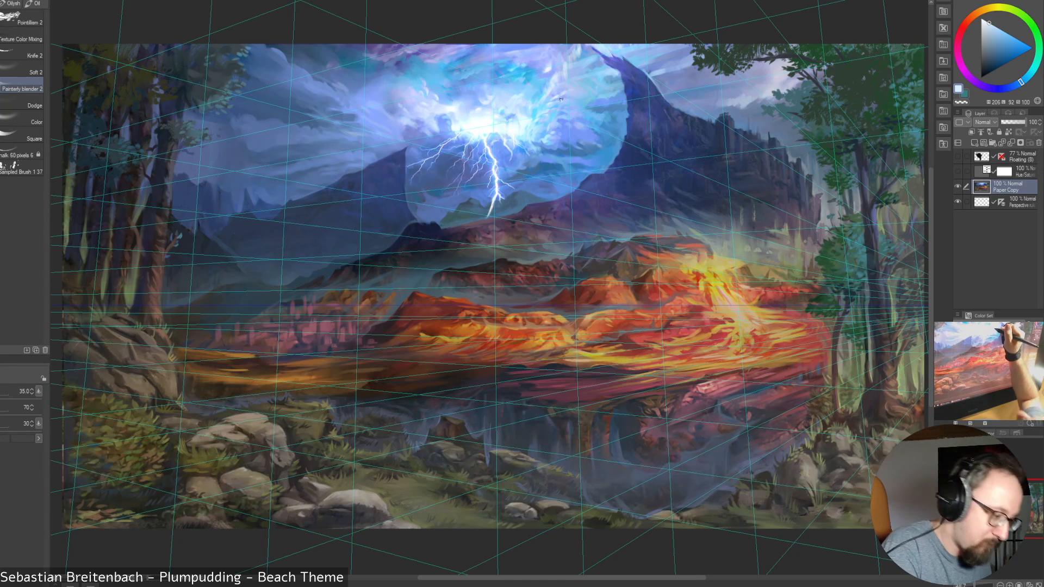
{"action": "key", "text": "bracketright"}
{"action": "key", "text": "bracketright"}
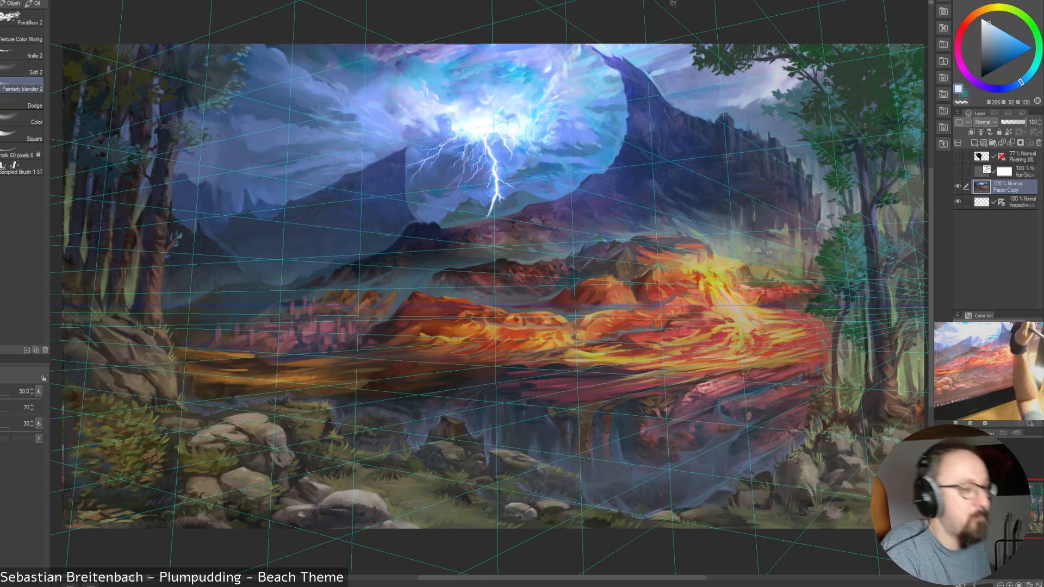
Blend the cloud edges at the glow's upper right with blender sizes of 60, 35 and 20
{"action": "key", "text": "bracketleft"}
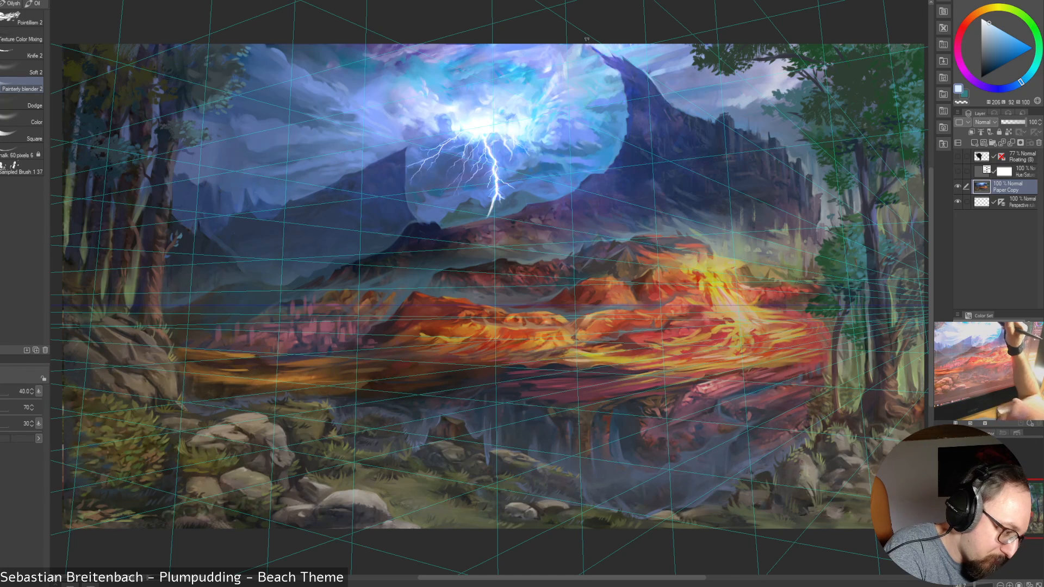
{"action": "key", "text": "bracketright"}
{"action": "key", "text": "bracketright"}
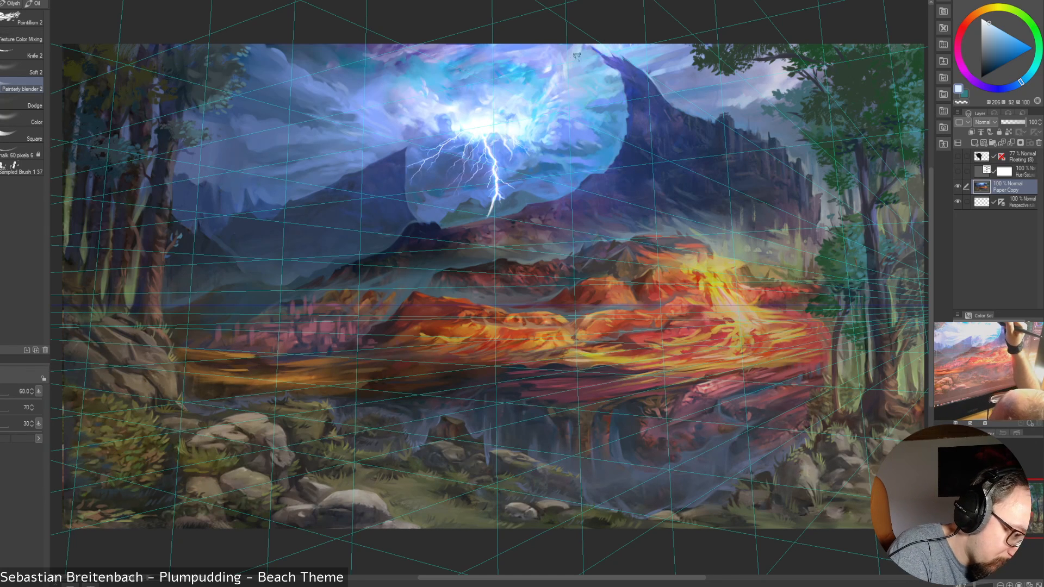
{"action": "key", "text": "bracketleft"}
{"action": "key", "text": "bracketleft"}
{"action": "key", "text": "bracketleft"}
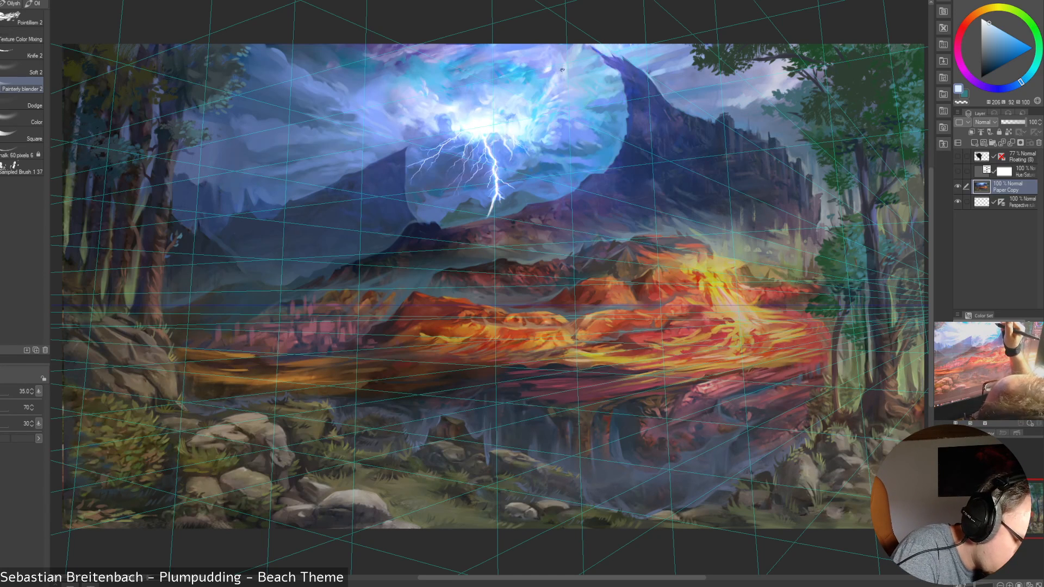
{"action": "key", "text": "bracketright"}
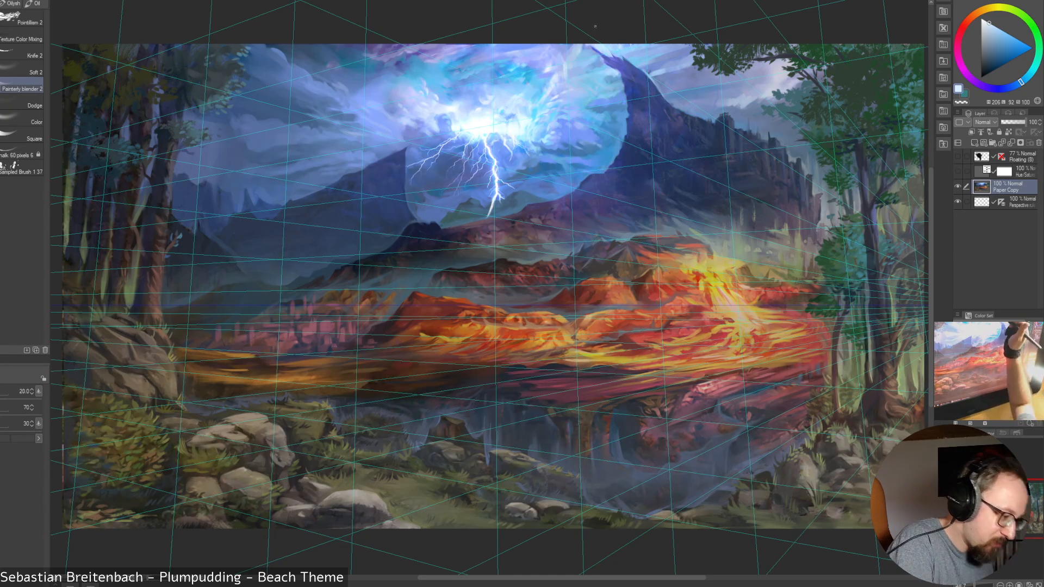
{"action": "key", "text": "bracketleft"}
{"action": "key", "text": "bracketleft"}
{"action": "key", "text": "bracketleft"}
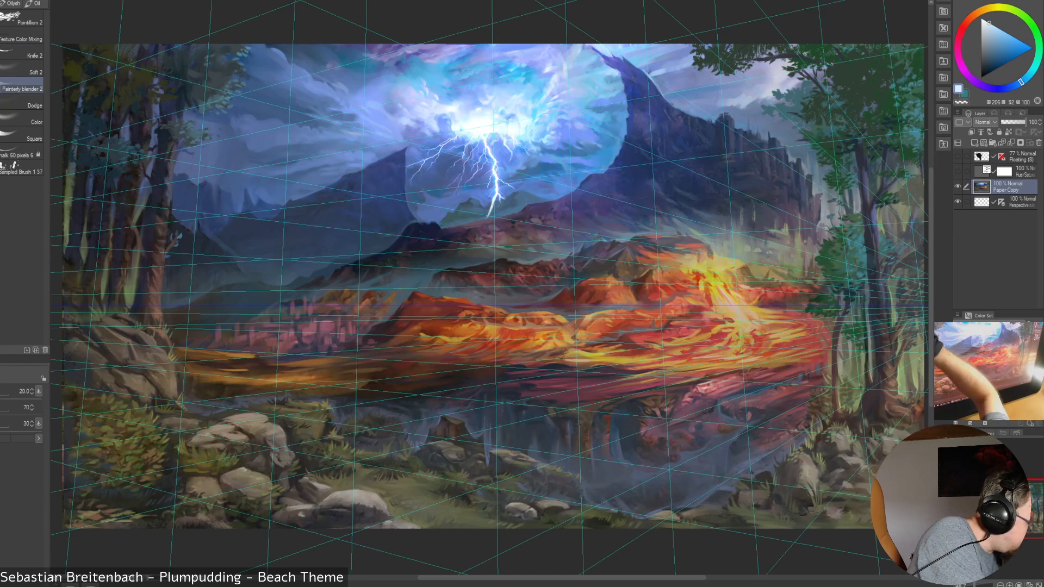
Switch back to the painting brush, sample the blue at the glow's upper-right edge and raise the size to 30
{"action": "left_click", "coordinate": [1, 36]}
{"action": "left_click", "coordinate": [575, 61], "text": "alt"}
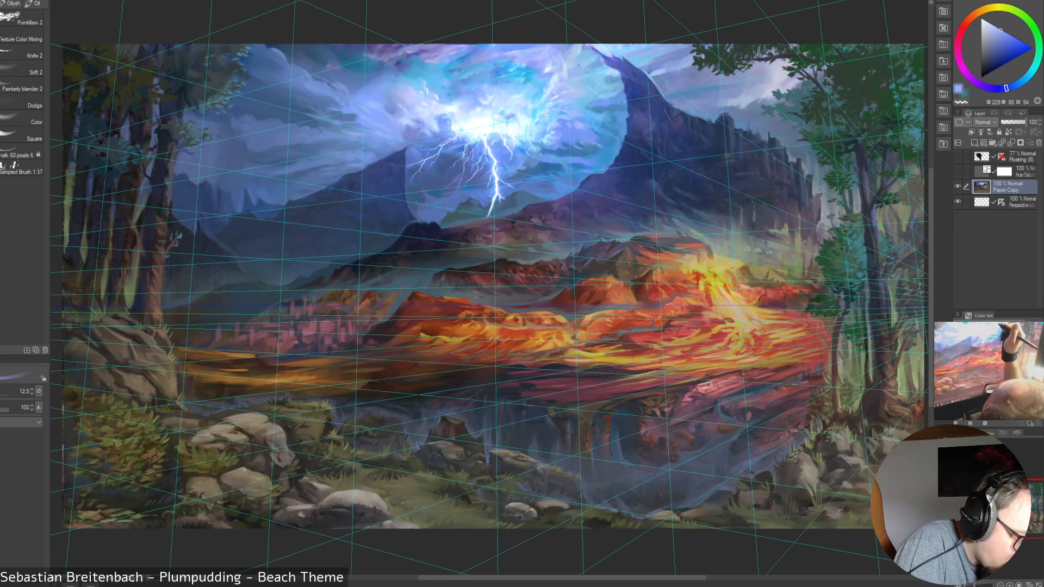
{"action": "key", "text": "bracketright"}
{"action": "key", "text": "bracketright"}
{"action": "key", "text": "bracketright"}
{"action": "key", "text": "bracketright"}
{"action": "key", "text": "bracketright"}
{"action": "key", "text": "bracketright"}
{"action": "key", "text": "bracketright"}
{"action": "key", "text": "bracketright"}
{"action": "key", "text": "bracketright"}
{"action": "key", "text": "bracketright"}
{"action": "key", "text": "bracketright"}
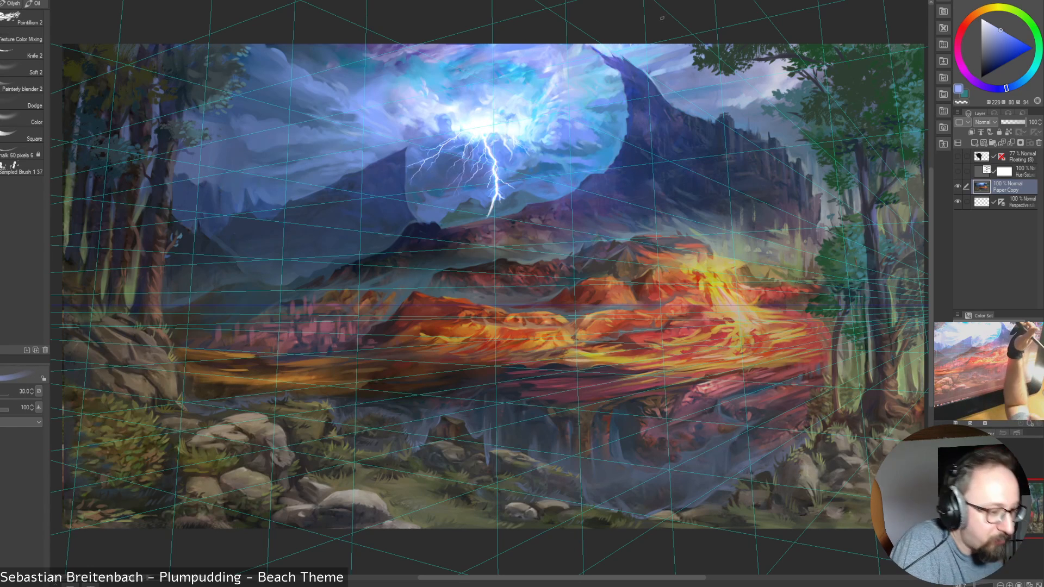
Resample the upper-right edge blue and paint the clouds there at brush sizes from 10 to 20
{"action": "key", "text": "bracketleft"}
{"action": "key", "text": "bracketleft"}
{"action": "key", "text": "bracketleft"}
{"action": "key", "text": "bracketleft"}
{"action": "key", "text": "bracketleft"}
{"action": "key", "text": "bracketleft"}
{"action": "key", "text": "bracketleft"}
{"action": "key", "text": "bracketleft"}
{"action": "key", "text": "bracketleft"}
{"action": "key", "text": "bracketleft"}
{"action": "left_click", "coordinate": [573, 63], "text": "alt"}
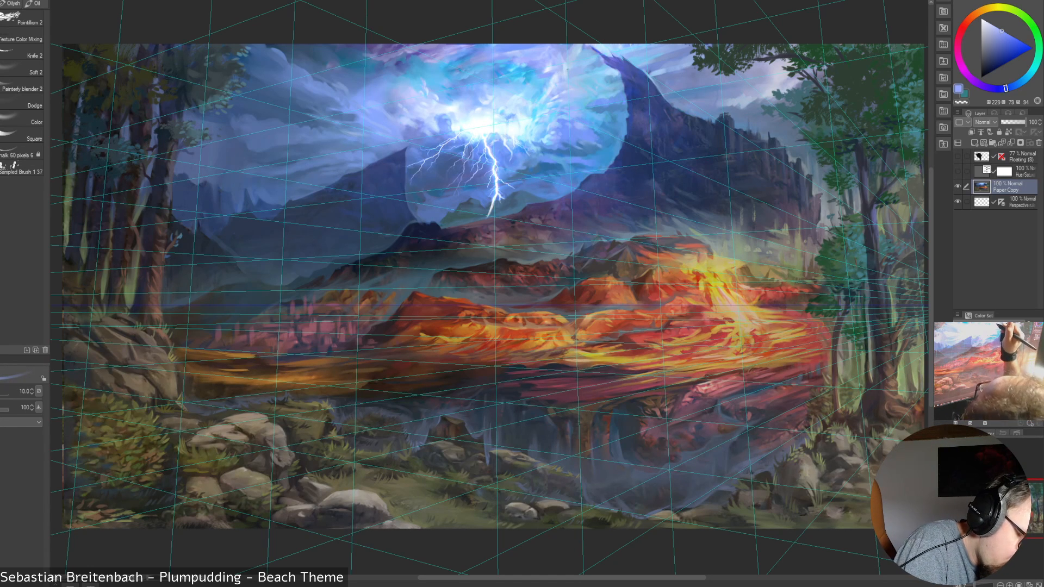
{"action": "key", "text": "bracketright"}
{"action": "key", "text": "bracketright"}
{"action": "key", "text": "bracketright"}
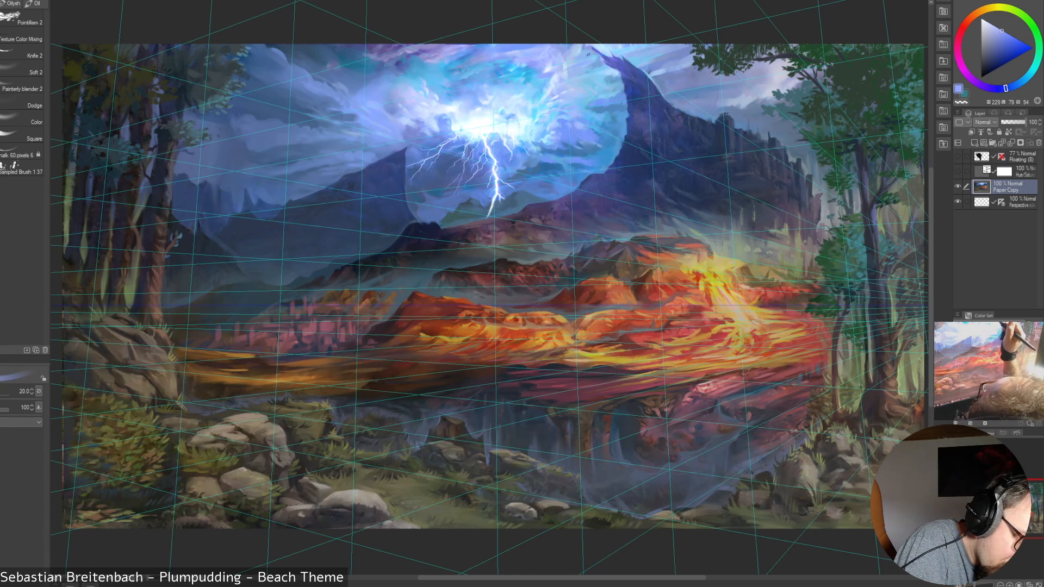
{"action": "key", "text": "bracketleft"}
Sample the darker blue between the glow and the peak and paint the sky there at brush sizes 35 and 25
{"action": "left_click", "coordinate": [592, 61], "text": "alt"}
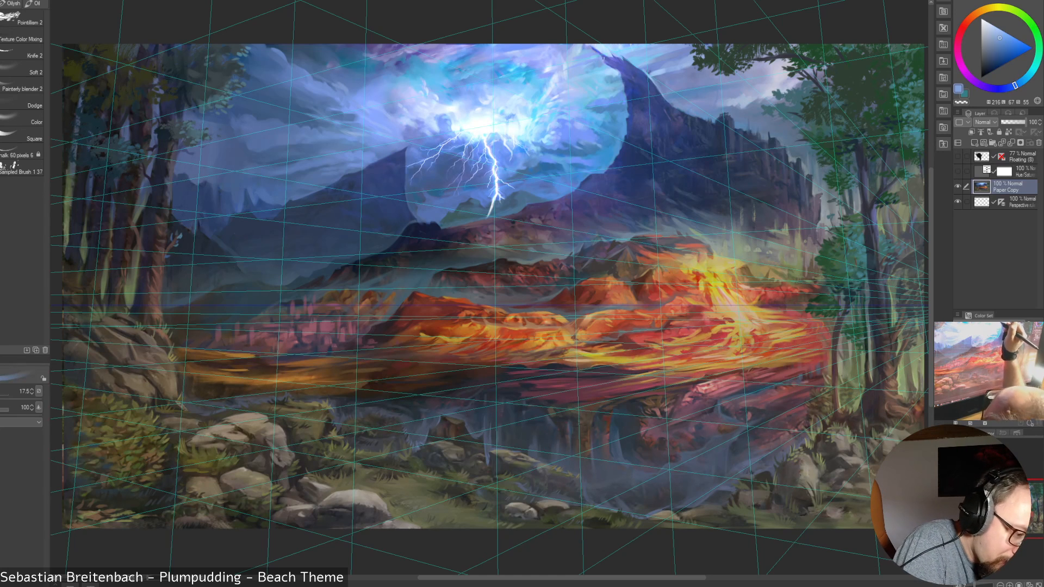
{"action": "key", "text": "bracketright"}
{"action": "key", "text": "bracketright"}
{"action": "key", "text": "bracketright"}
{"action": "key", "text": "bracketright"}
{"action": "key", "text": "bracketright"}
{"action": "key", "text": "bracketright"}
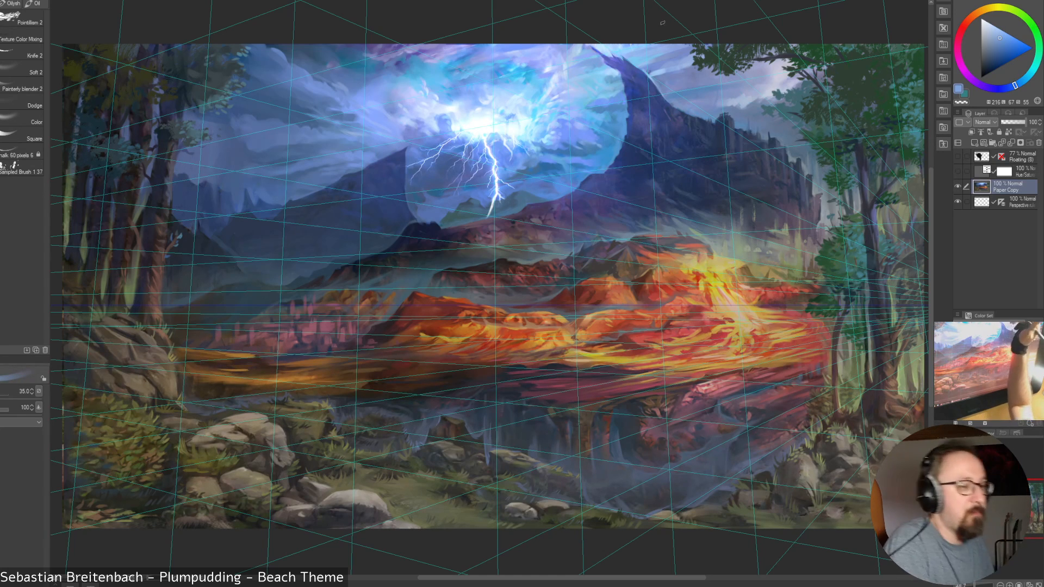
{"action": "key", "text": "bracketleft"}
{"action": "key", "text": "bracketleft"}
{"action": "key", "text": "bracketleft"}
{"action": "key", "text": "bracketleft"}
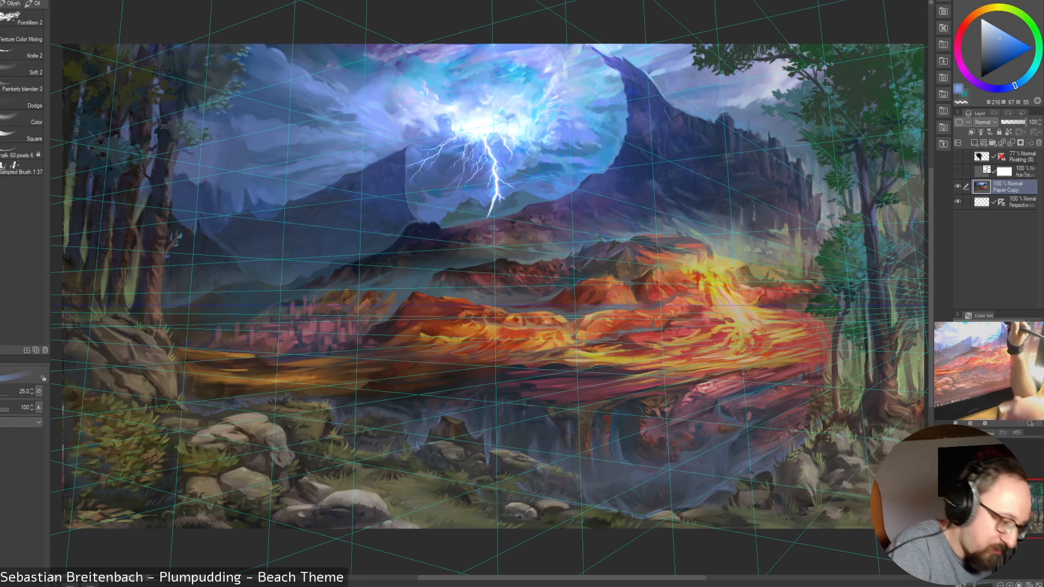
Sample muted blues from the sky beside the peak and the mountain's upper slope at brush size 25
{"action": "left_click", "coordinate": [605, 51], "text": "alt"}
{"action": "left_click", "coordinate": [610, 52], "text": "alt"}
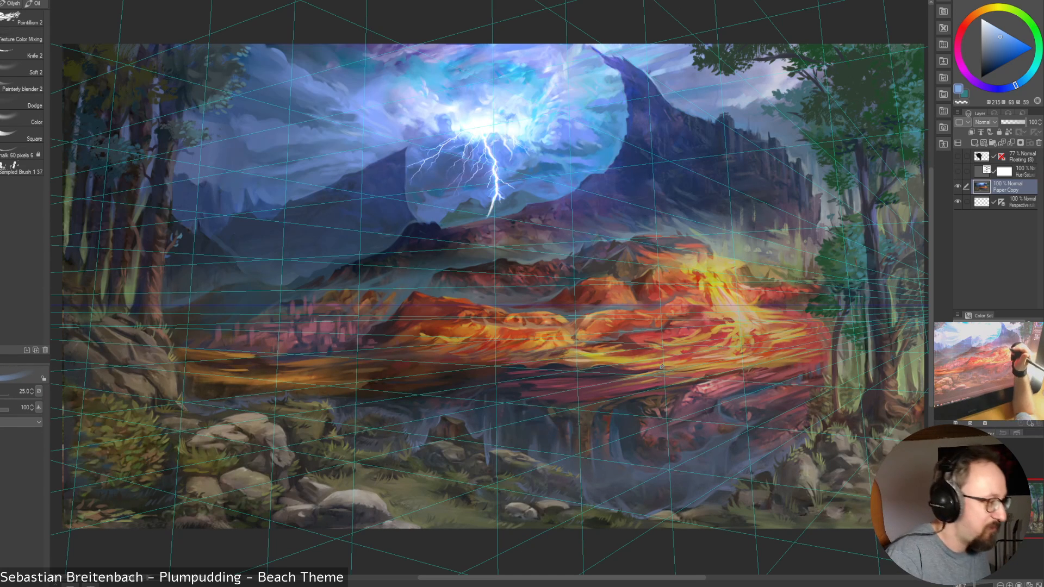
{"action": "left_click", "coordinate": [638, 84], "text": "alt"}
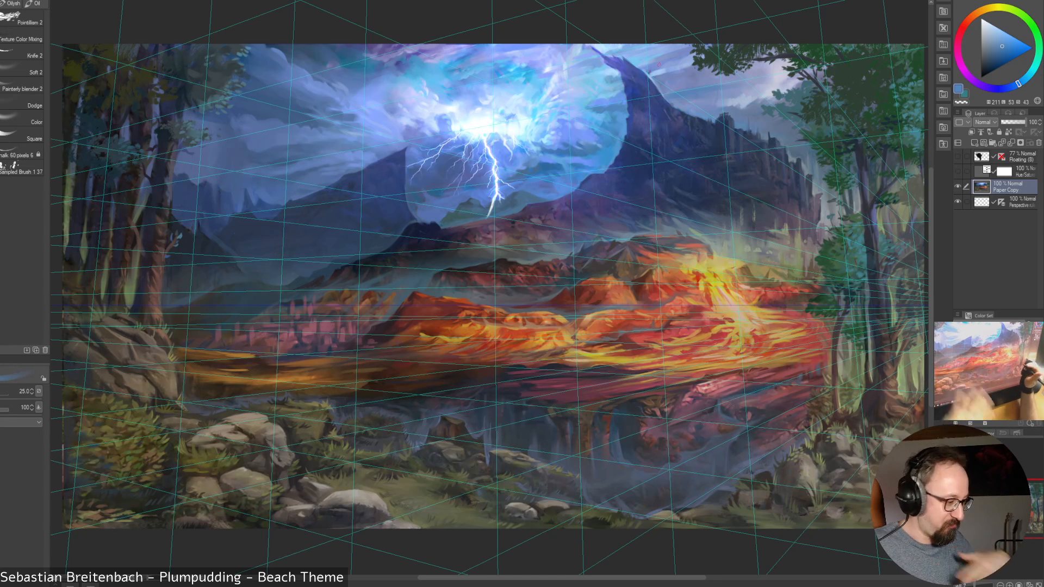
Hide the perspective grid layer and touch up the glow beside the bolt with sampled pale blues at brush size 12.5
{"action": "left_click", "coordinate": [958, 201]}
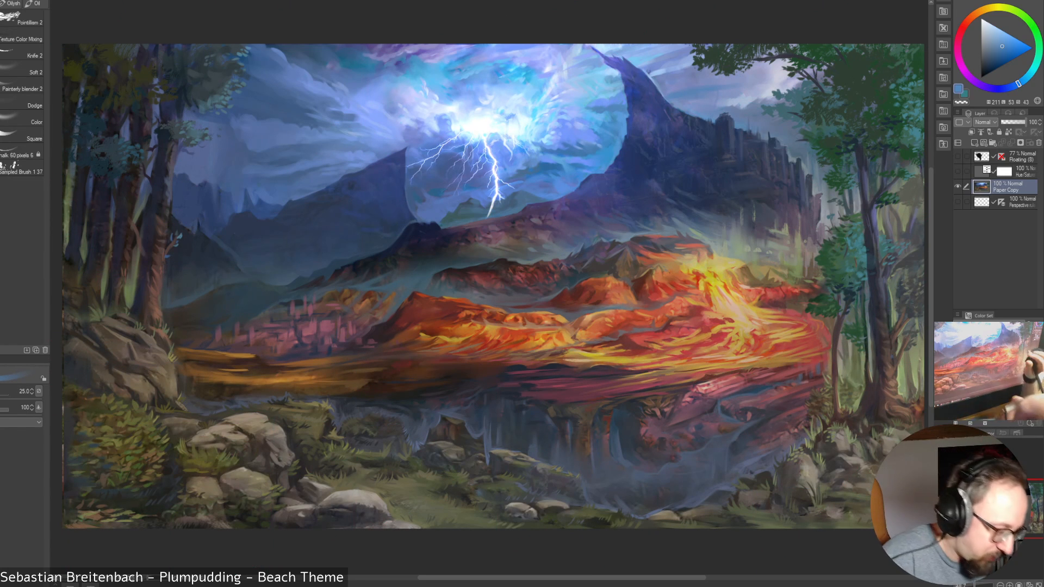
{"action": "left_click", "coordinate": [487, 128], "text": "alt"}
{"action": "key", "text": "bracketleft"}
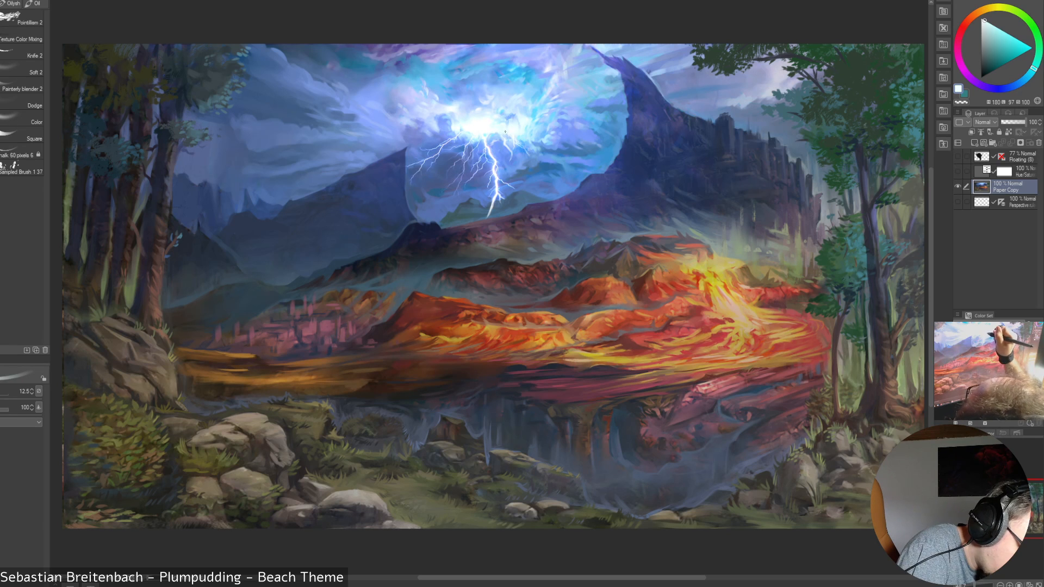
{"action": "left_click", "coordinate": [504, 134], "text": "alt"}
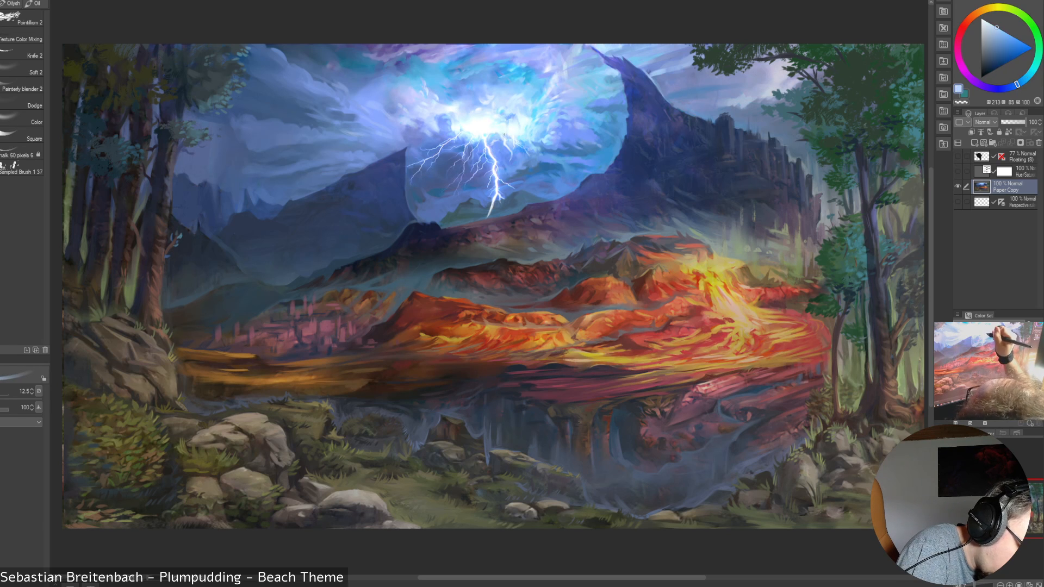
{"action": "left_click", "coordinate": [516, 136], "text": "alt"}
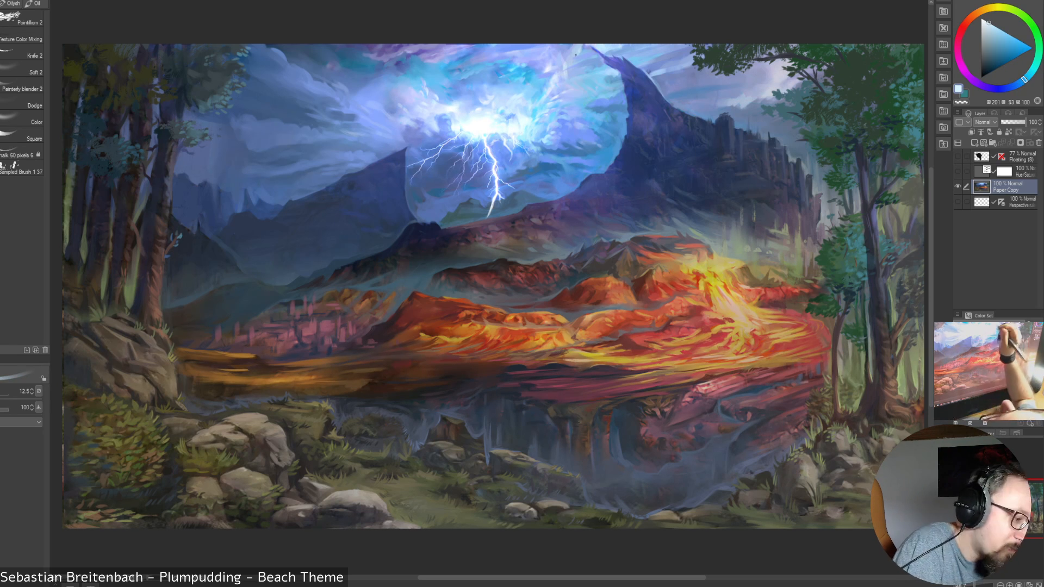
{"action": "left_click", "coordinate": [520, 143], "text": "alt"}
{"action": "left_click", "coordinate": [514, 132], "text": "alt"}
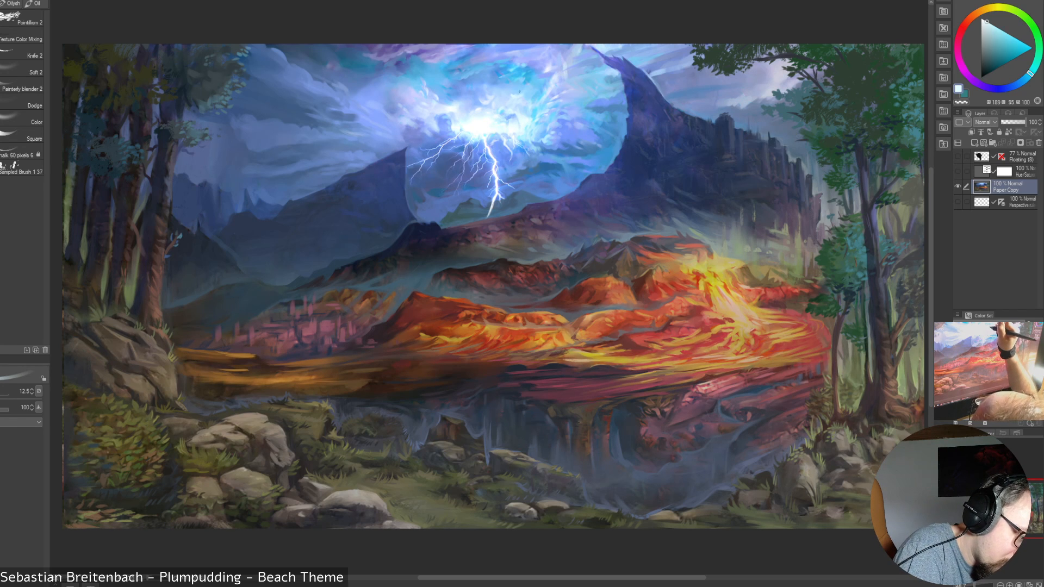
Sample light blues from the clouds above the lightning's core for highlights at brush size 12.5
{"action": "left_click", "coordinate": [519, 92], "text": "alt"}
{"action": "left_click", "coordinate": [516, 92], "text": "alt"}
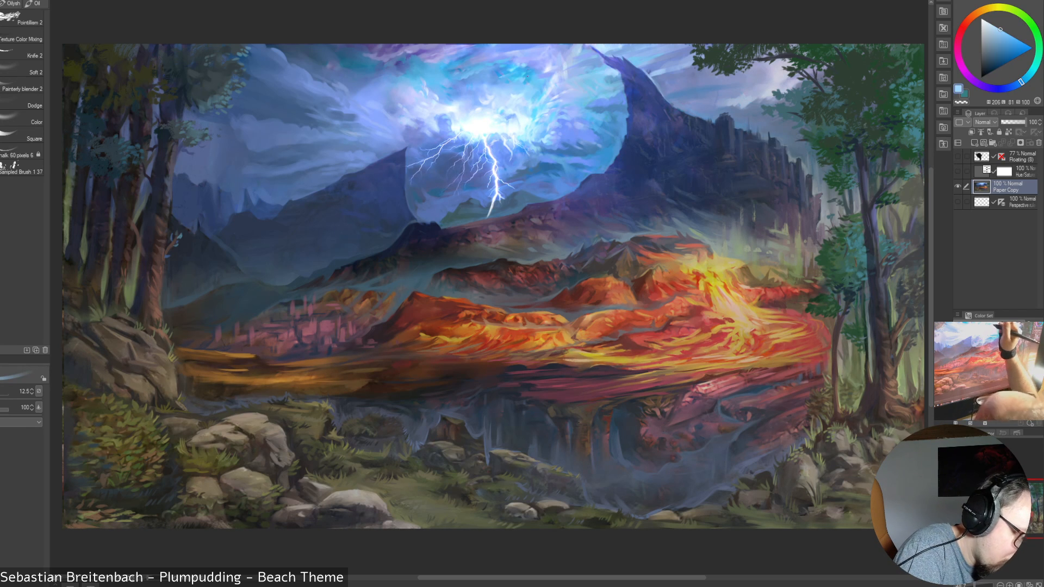
{"action": "left_click", "coordinate": [507, 95], "text": "alt"}
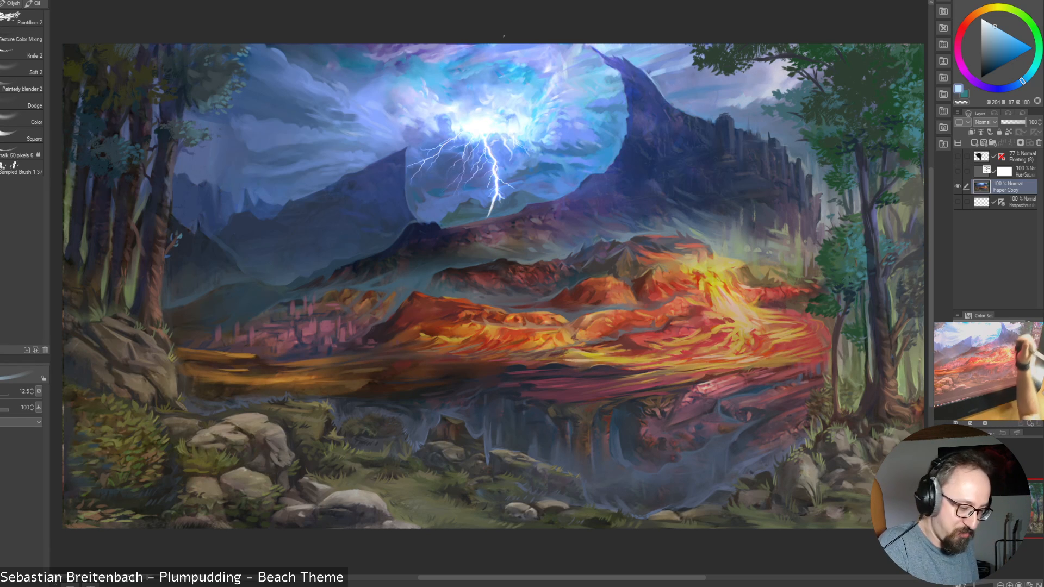
Sample a dark cloud blue right of the bolt, and a brighter blue from the glow's right rim at brush size 35
{"action": "key", "text": "bracketleft"}
{"action": "left_click", "coordinate": [580, 143], "text": "alt"}
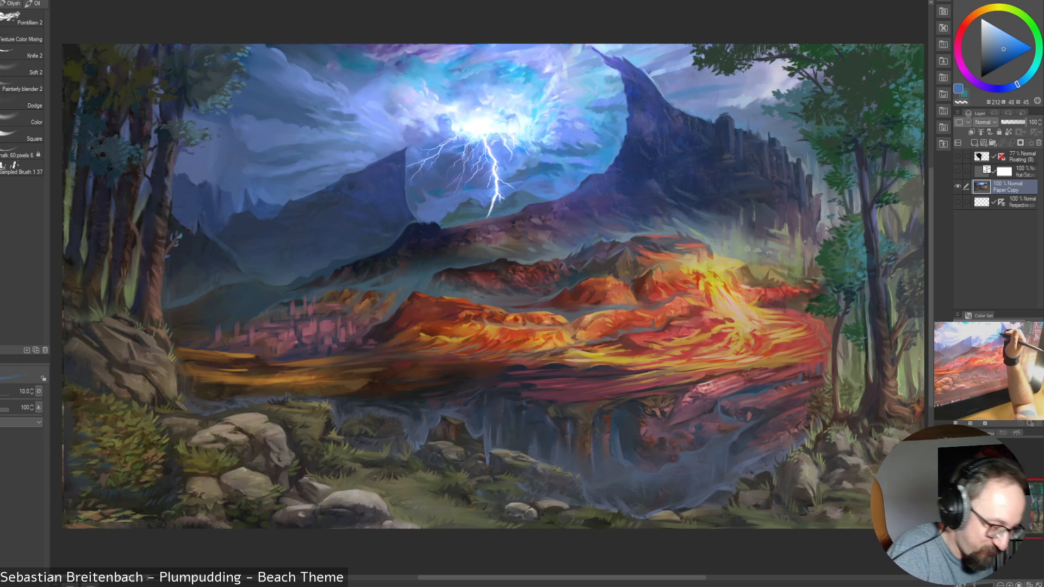
{"action": "key", "text": "bracketright"}
{"action": "key", "text": "bracketright"}
{"action": "key", "text": "bracketright"}
{"action": "key", "text": "bracketright"}
{"action": "key", "text": "bracketright"}
{"action": "key", "text": "bracketright"}
{"action": "left_click", "coordinate": [595, 116], "text": "alt"}
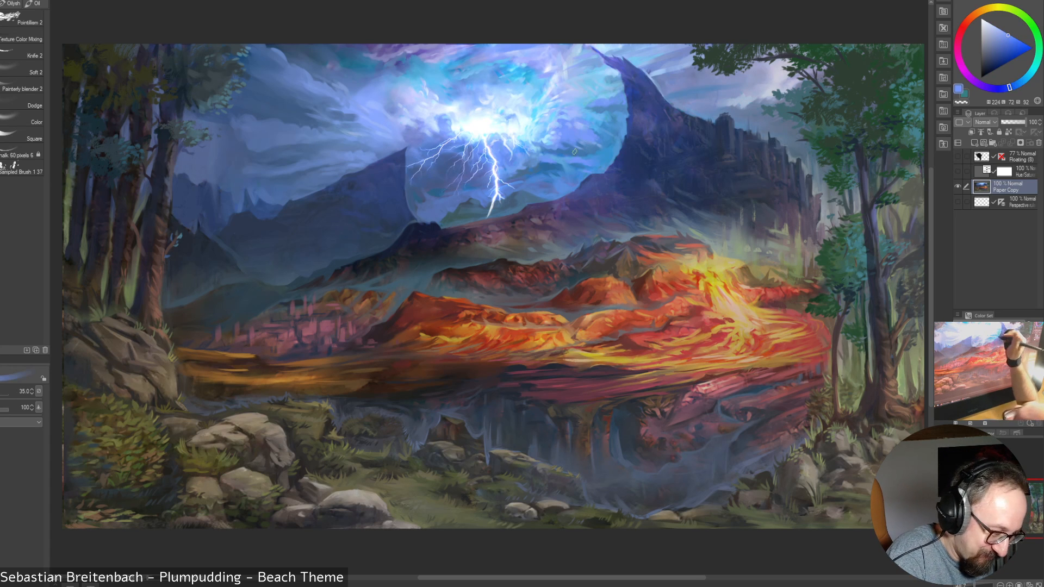
Sample dark blue and bright periwinkle from the clouds right of the bolt, with the brush reduced to 12.5
{"action": "left_click", "coordinate": [596, 115], "text": "alt"}
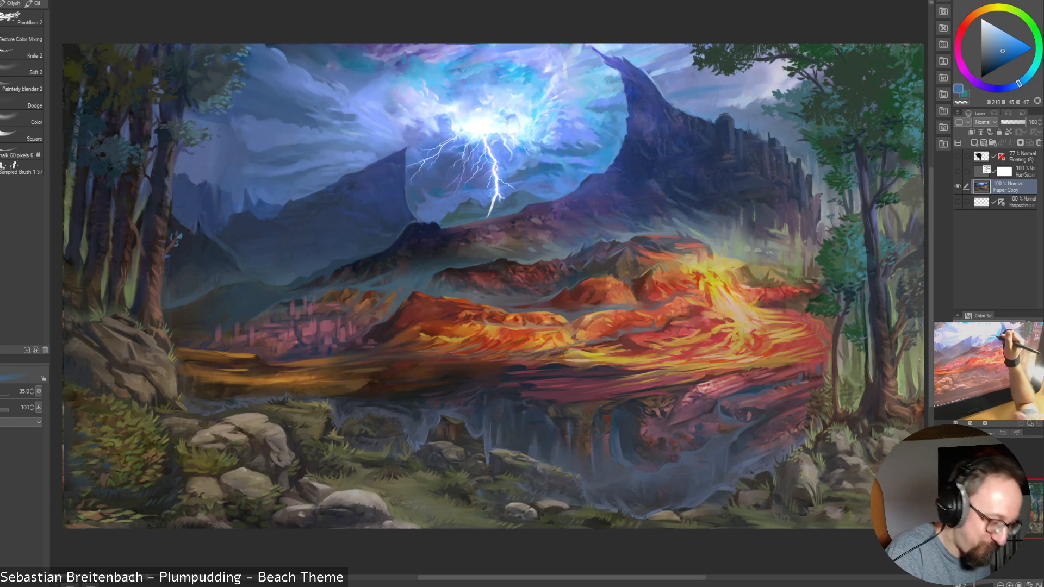
{"action": "left_click", "coordinate": [567, 150], "text": "alt"}
{"action": "key", "text": "bracketleft"}
{"action": "key", "text": "bracketleft"}
{"action": "key", "text": "bracketleft"}
{"action": "key", "text": "bracketleft"}
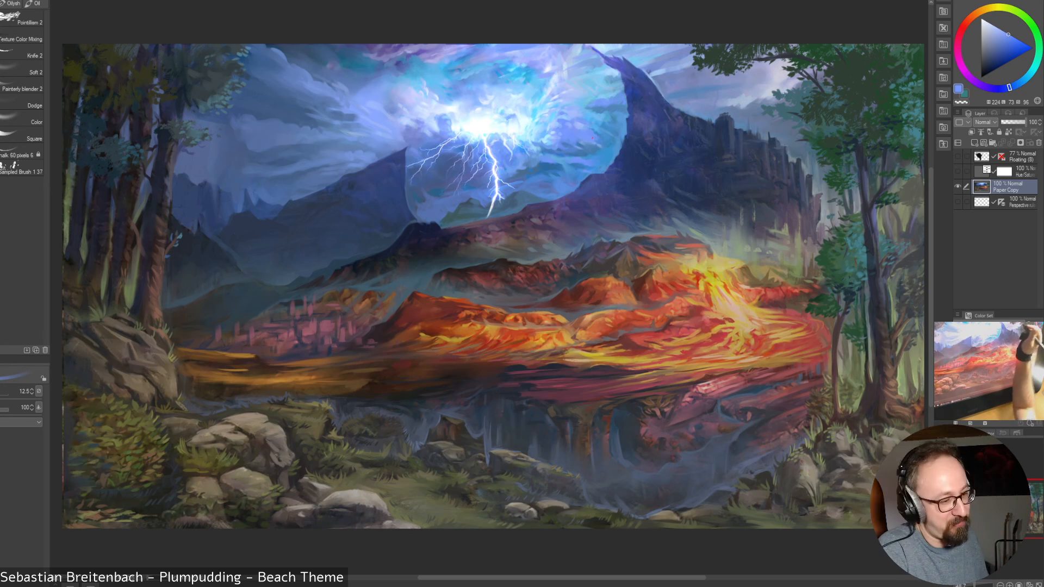
{"action": "left_click", "coordinate": [570, 152], "text": "alt"}
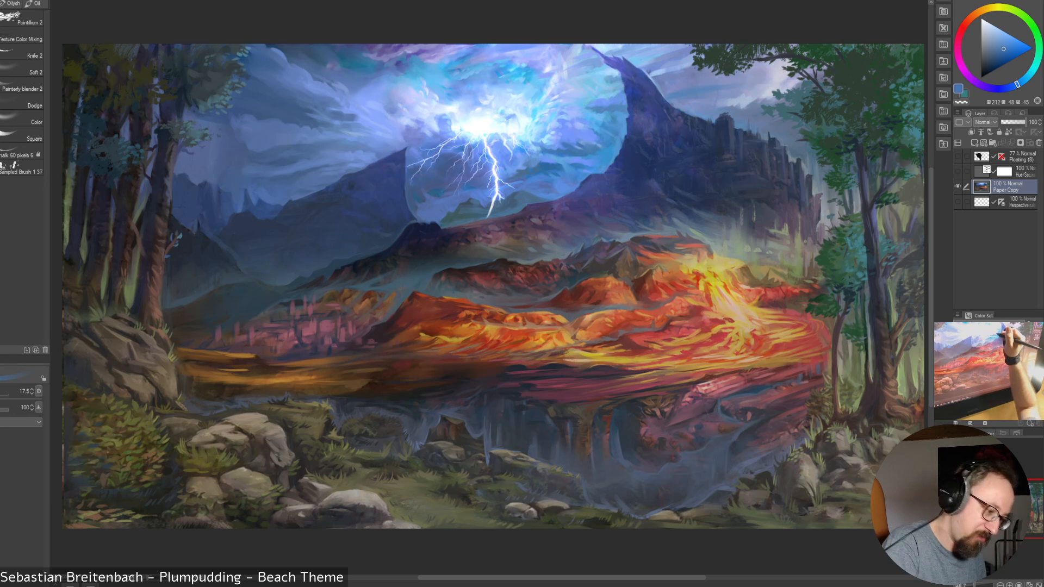
Sample a bright periwinkle blue from the clouds right of the bolt and enlarge the brush to 45
{"action": "left_click", "coordinate": [565, 143], "text": "alt"}
{"action": "key", "text": "bracketright"}
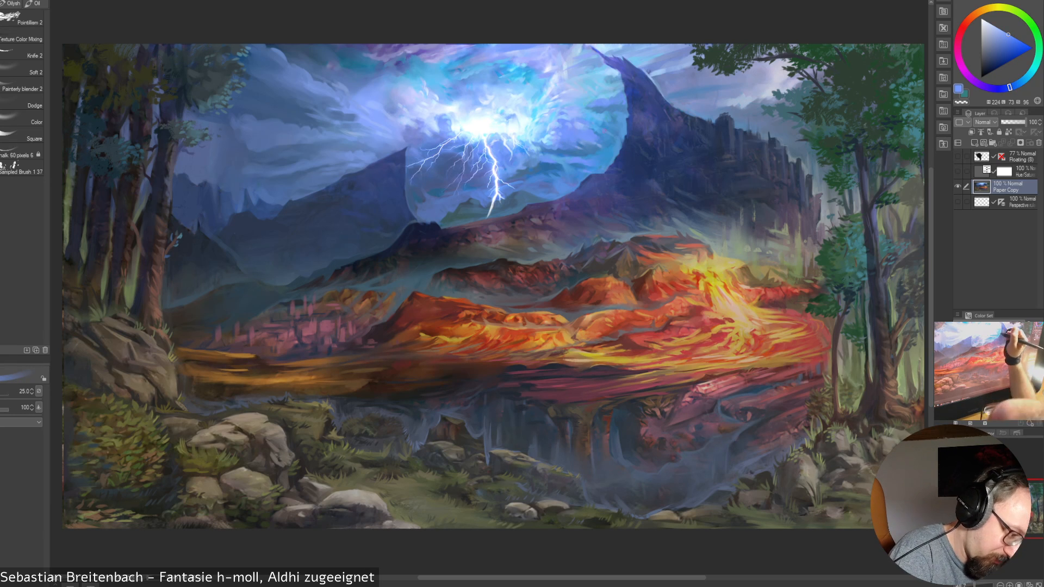
{"action": "key", "text": "bracketright"}
{"action": "key", "text": "bracketright"}
{"action": "key", "text": "bracketright"}
{"action": "key", "text": "bracketright"}
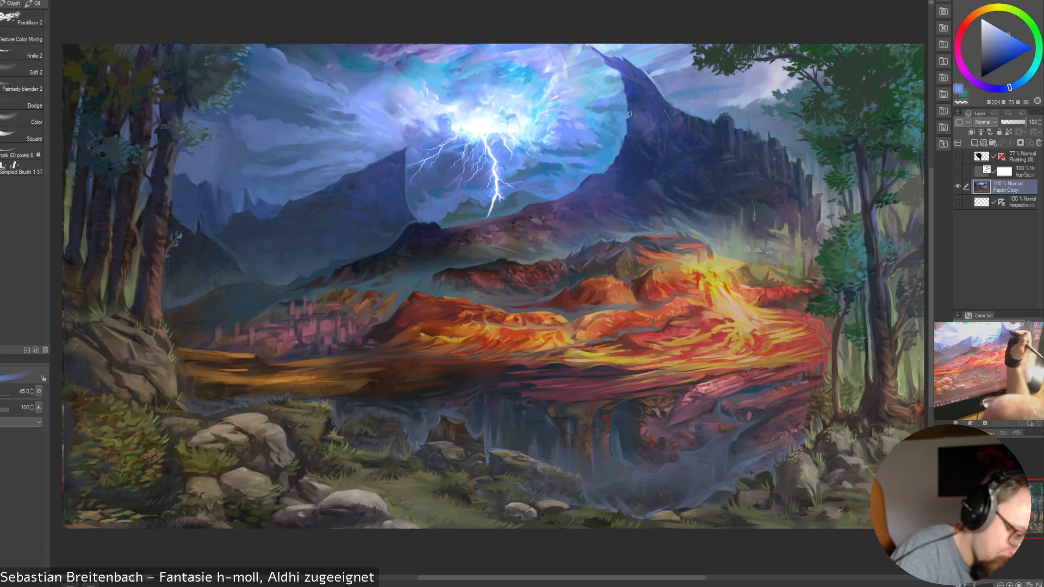
Sample pale cyan and mid blues right of the lightning's core and branches at brush sizes 9 and 8
{"action": "key", "text": "bracketleft"}
{"action": "key", "text": "bracketleft"}
{"action": "key", "text": "bracketleft"}
{"action": "key", "text": "bracketleft"}
{"action": "key", "text": "bracketleft"}
{"action": "key", "text": "bracketleft"}
{"action": "key", "text": "bracketleft"}
{"action": "key", "text": "bracketleft"}
{"action": "key", "text": "bracketleft"}
{"action": "key", "text": "bracketleft"}
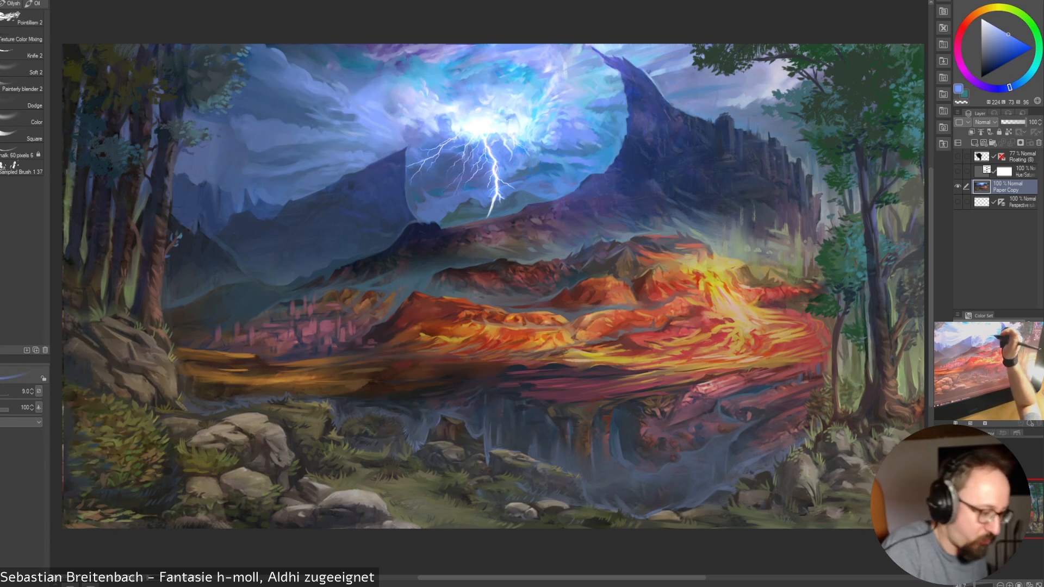
{"action": "left_click", "coordinate": [529, 132], "text": "alt"}
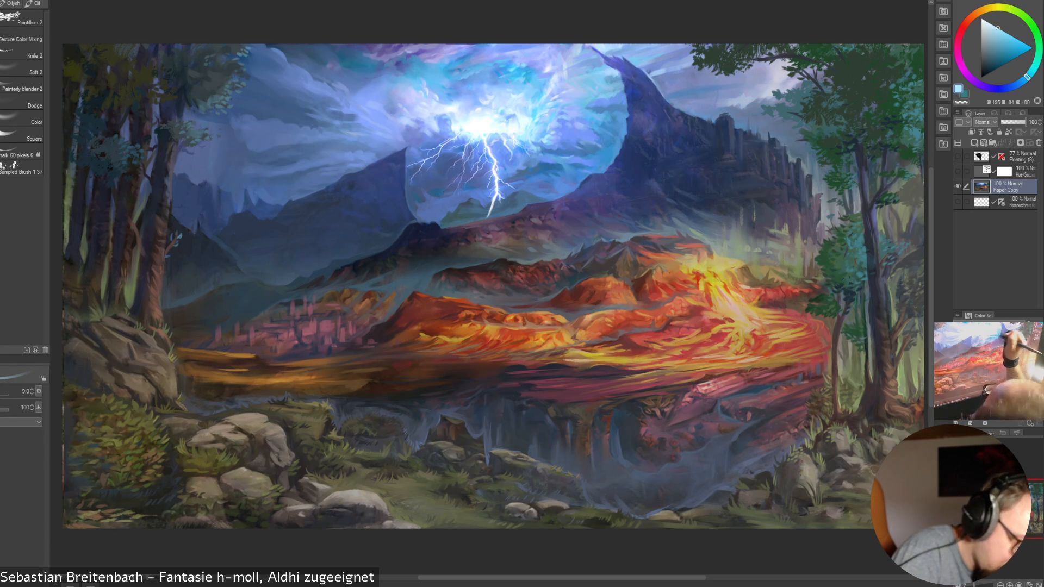
{"action": "key", "text": "bracketleft"}
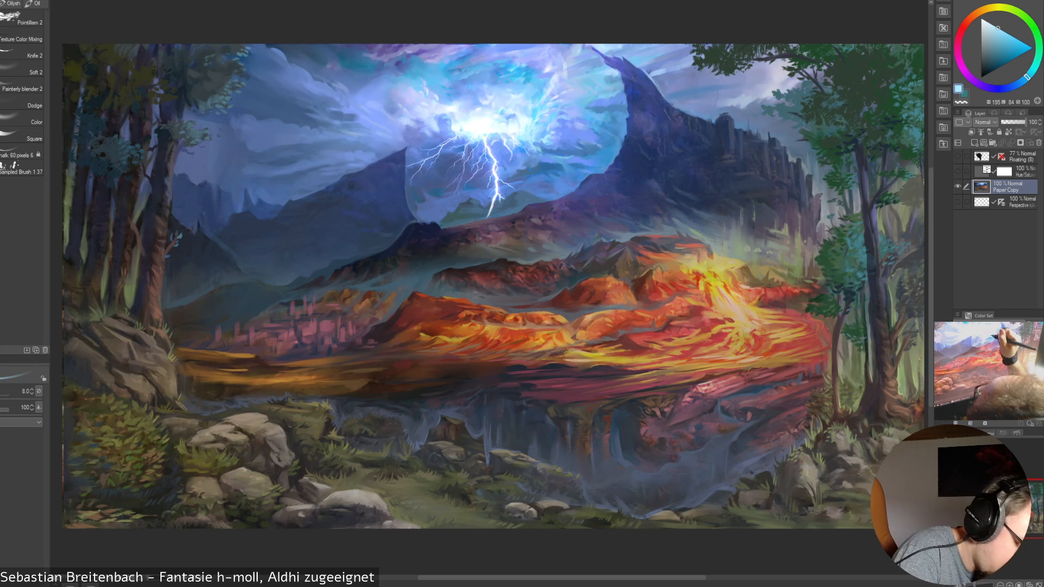
{"action": "left_click", "coordinate": [515, 162], "text": "alt"}
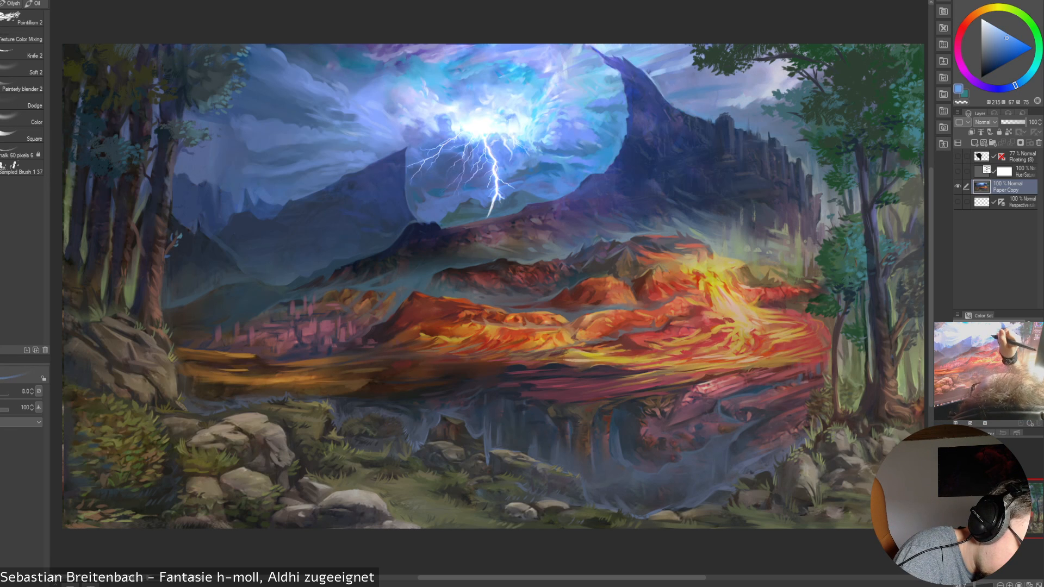
{"action": "left_click", "coordinate": [526, 144], "text": "alt"}
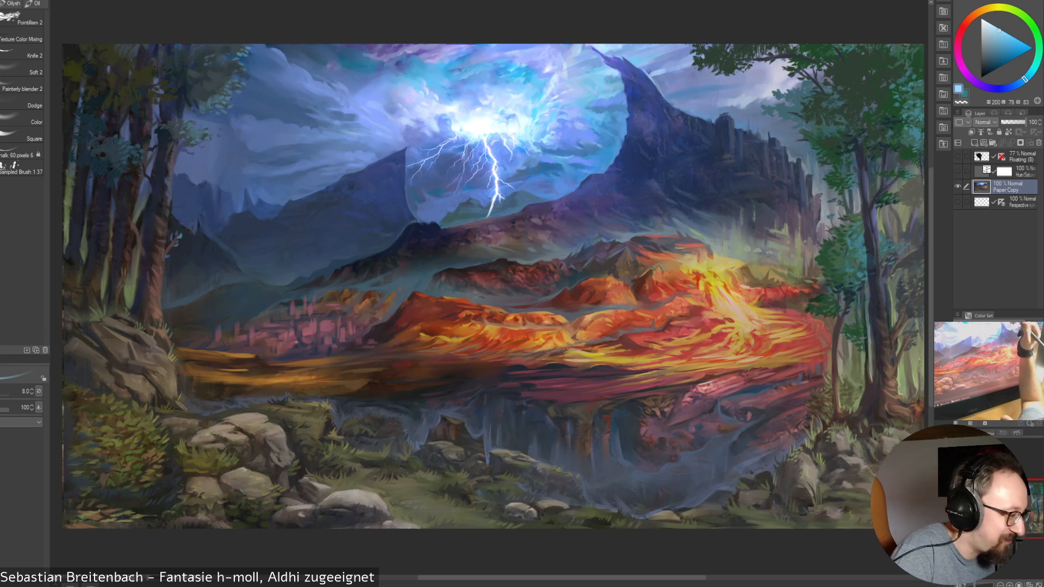
Sample progressively muted blues from the lower clouds right of the bolt at brush size 12.5
{"action": "key", "text": "bracketright"}
{"action": "key", "text": "bracketright"}
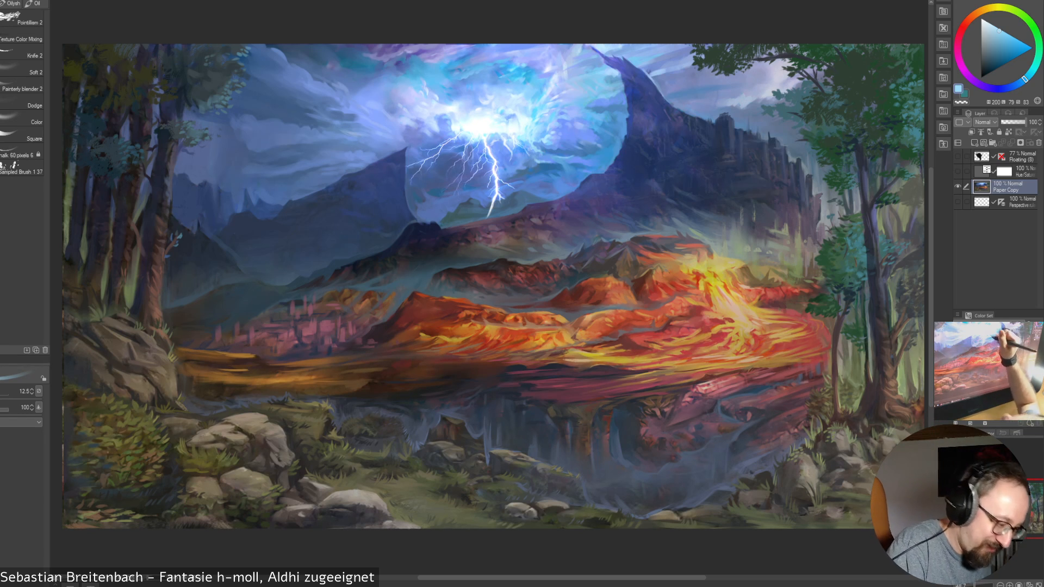
{"action": "left_click", "coordinate": [535, 159], "text": "alt"}
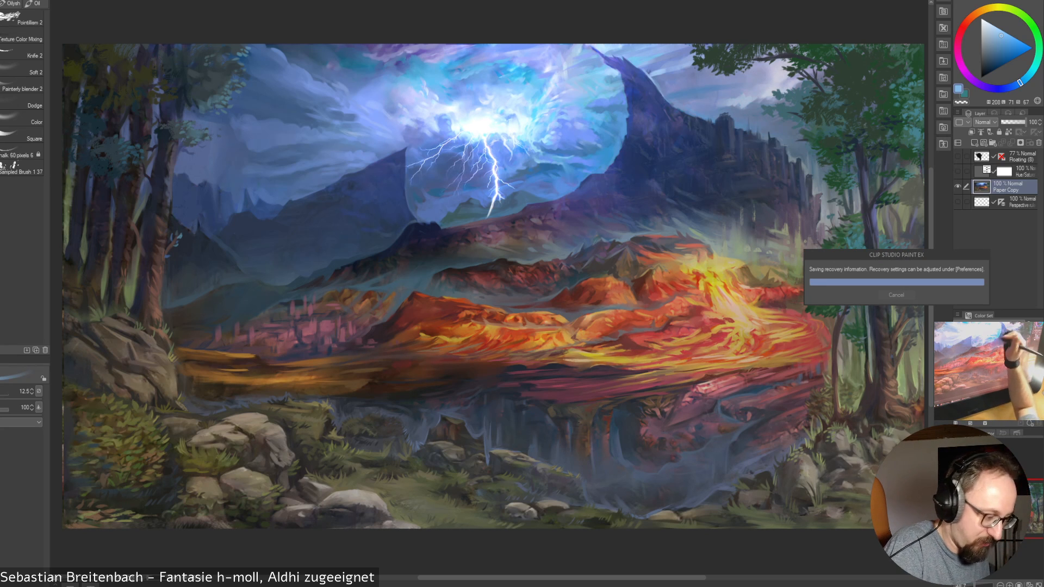
{"action": "left_click", "coordinate": [562, 163], "text": "alt"}
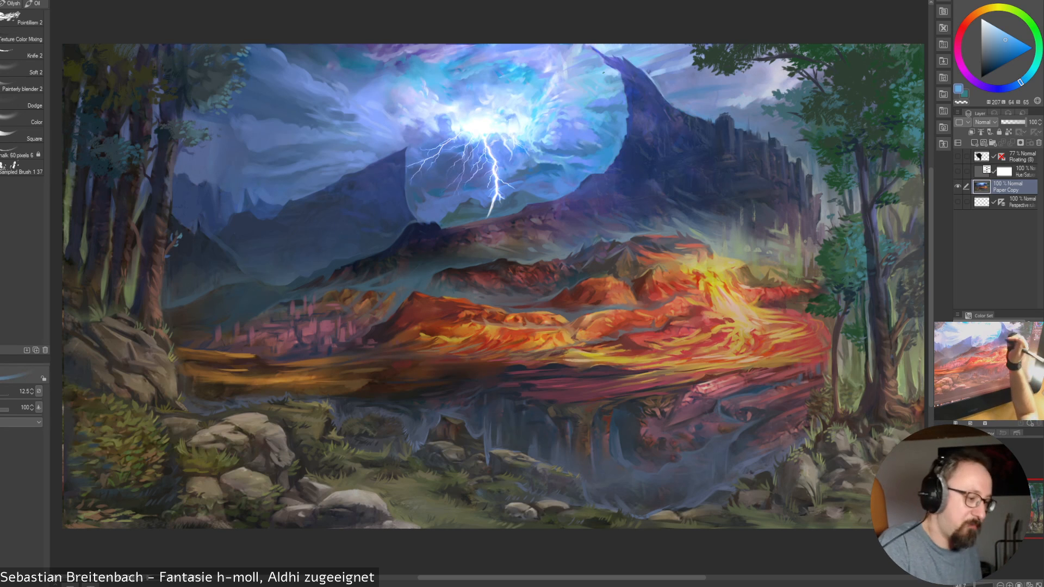
{"action": "left_click", "coordinate": [557, 175], "text": "alt"}
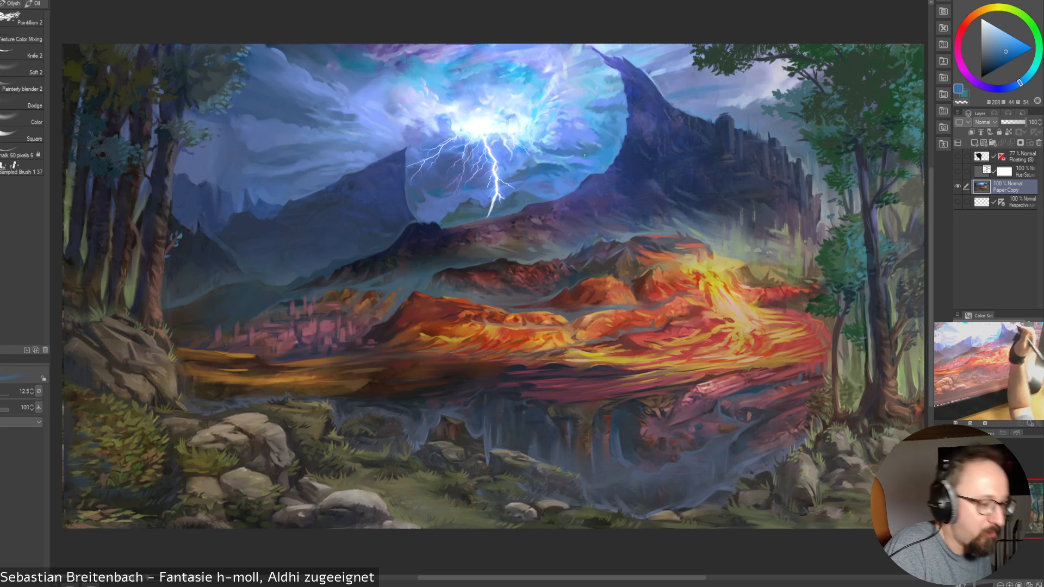
Alternate sampled periwinkle and muted blue on the lower clouds right of the bolt at brush size 17.5
{"action": "left_click", "coordinate": [561, 154], "text": "alt"}
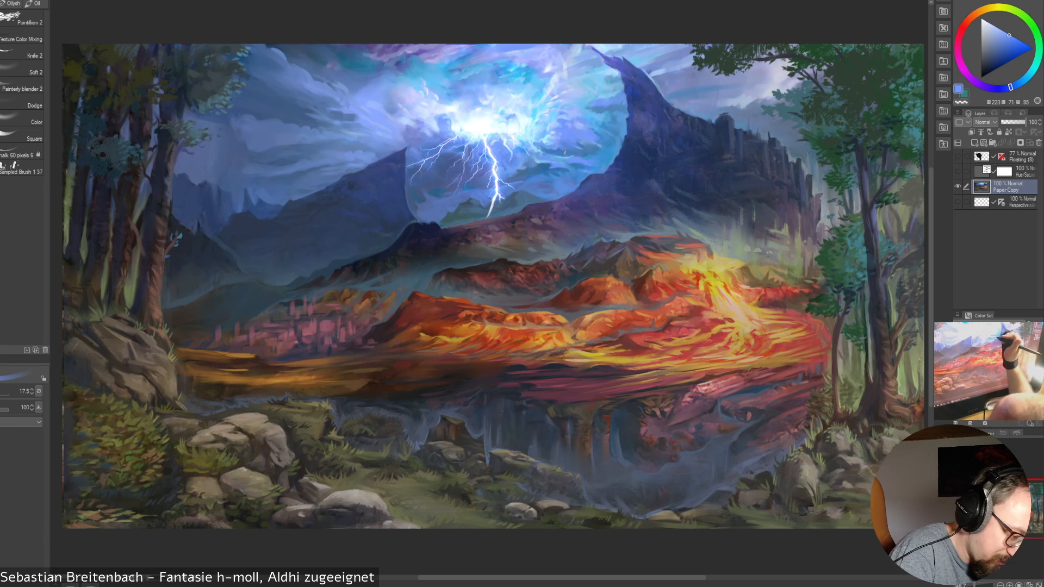
{"action": "left_click", "coordinate": [550, 168], "text": "alt"}
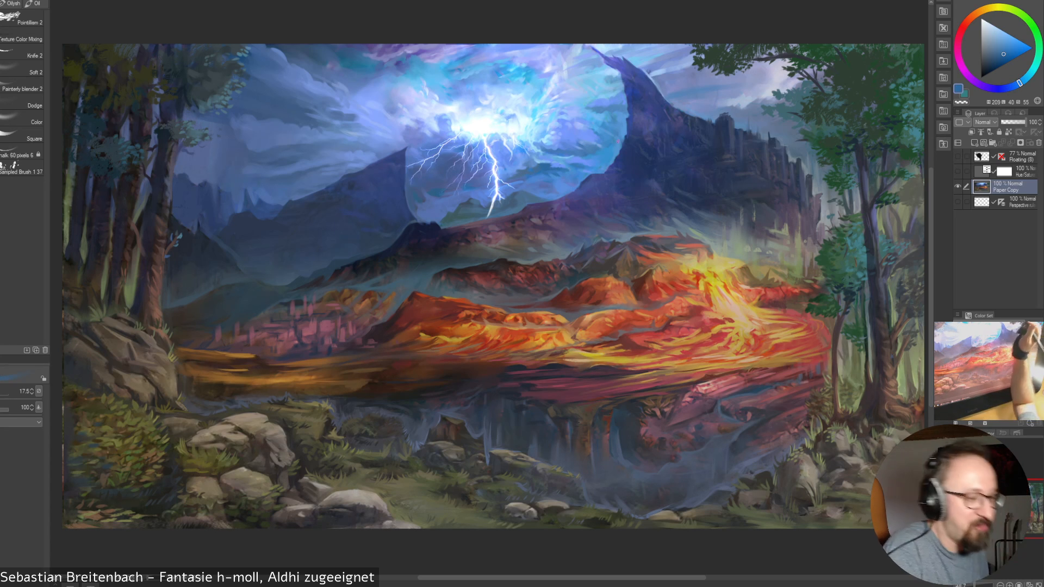
{"action": "left_click", "coordinate": [563, 168], "text": "alt"}
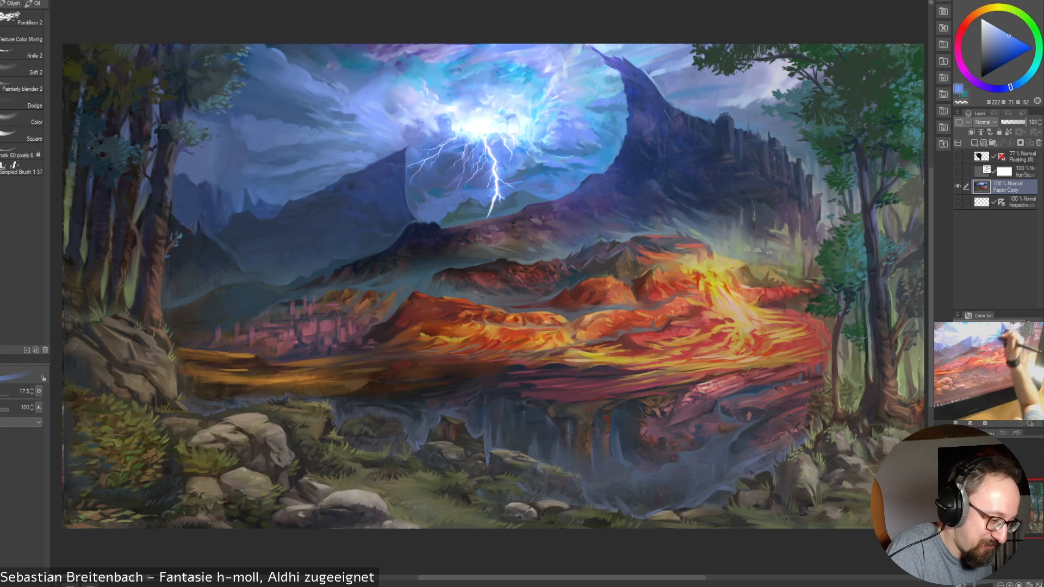
Sample bright cyan beside the core at brush size 7, plus a darker cloud blue and near-white cyan at 12.5
{"action": "left_click", "coordinate": [527, 138], "text": "alt"}
{"action": "key", "text": "bracketleft"}
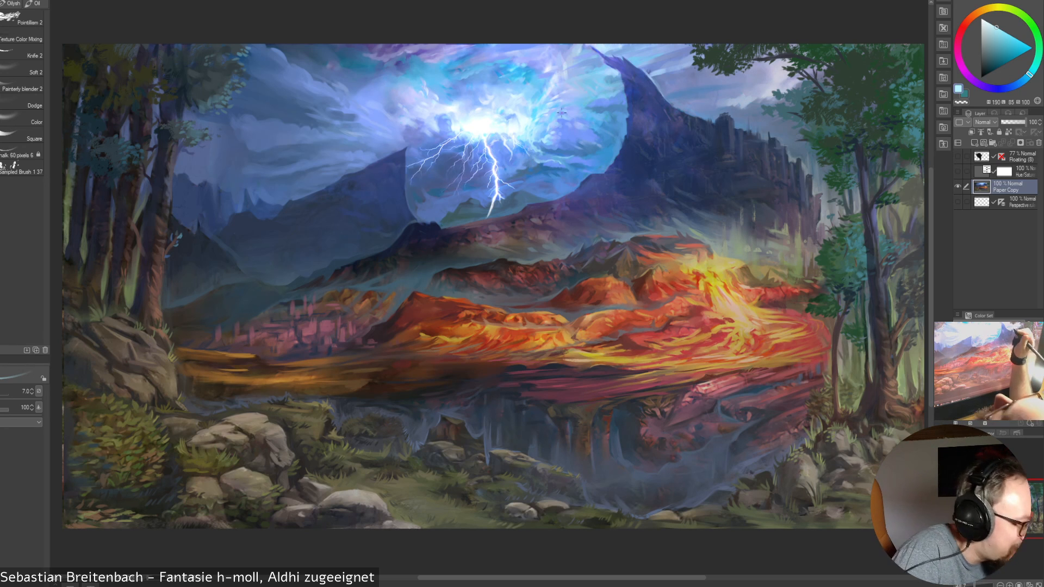
{"action": "left_click", "coordinate": [535, 157], "text": "alt"}
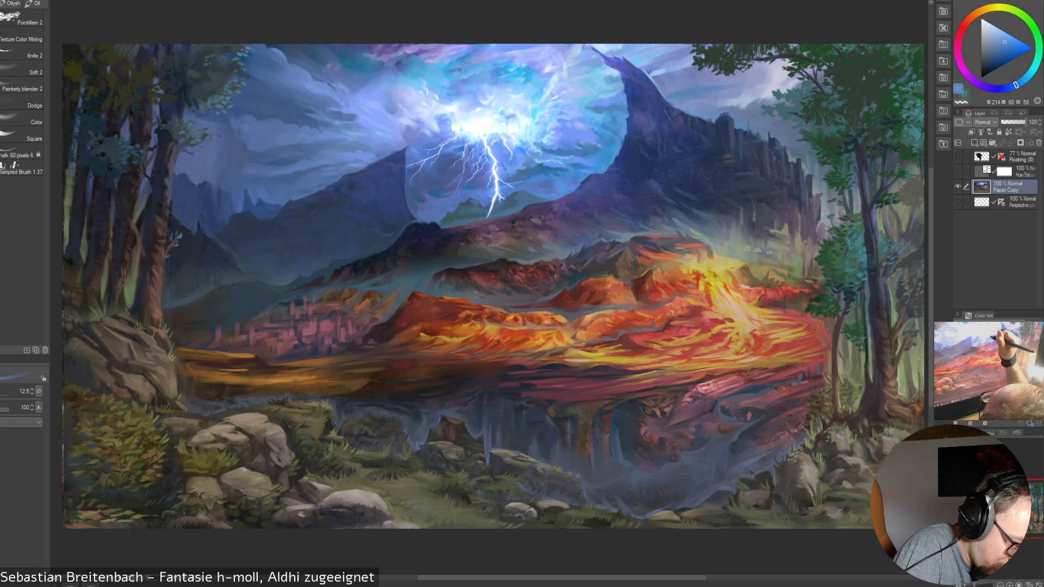
{"action": "left_click", "coordinate": [526, 129], "text": "alt"}
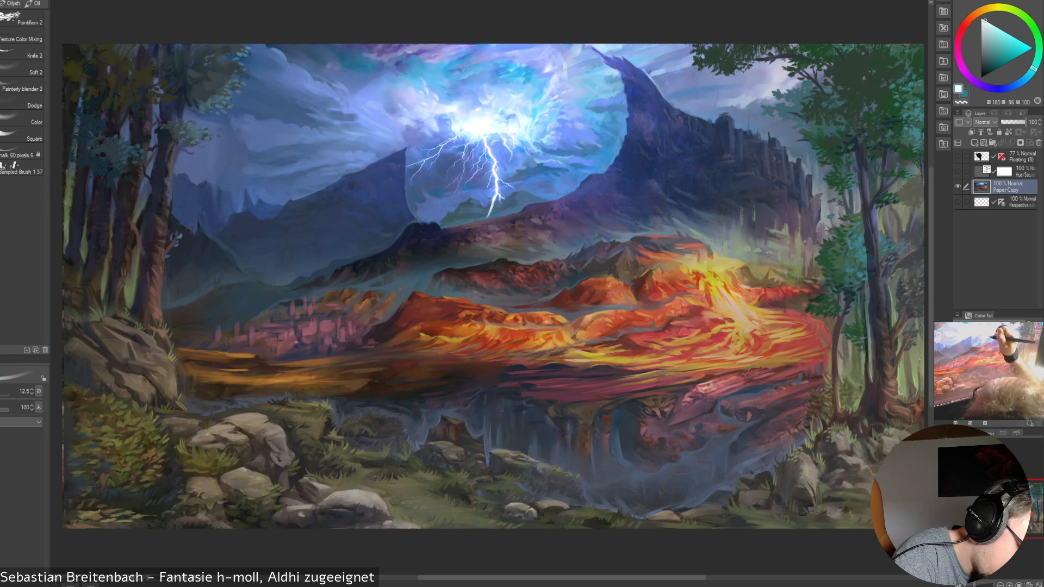
Reduce the brush to 7 and sample a dark blue from the clouds midway between bolt and peak
{"action": "key", "text": "["}
{"action": "key", "text": "["}
{"action": "key", "text": "["}
{"action": "key", "text": "["}
{"action": "left_click", "coordinate": [570, 144], "text": "alt"}
{"action": "left_click", "coordinate": [572, 143], "text": "alt"}
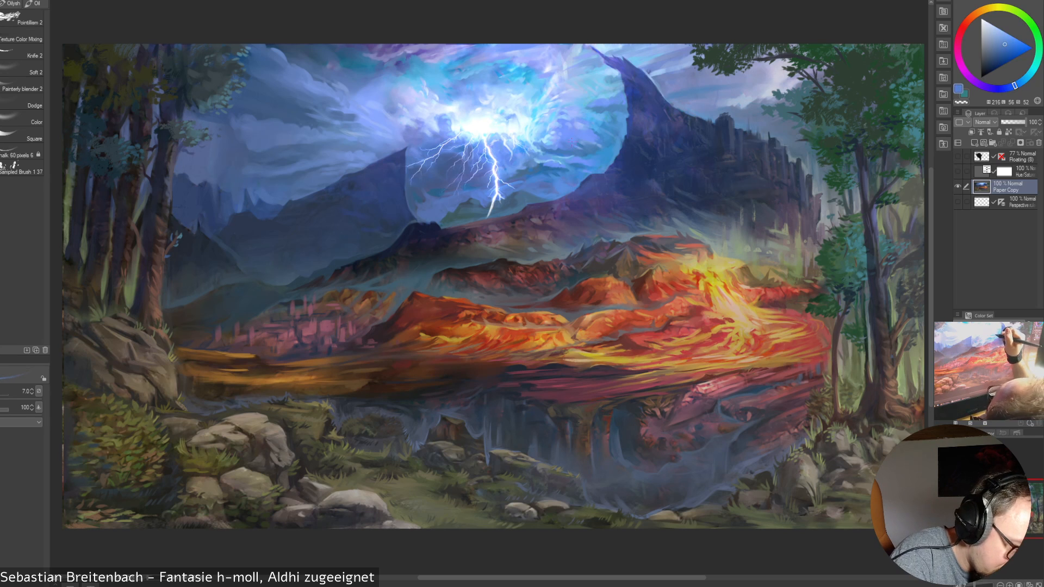
Sample a muted blue near the mountain slope at brush size 17.5, and a bright blue from the clouds at 15
{"action": "key", "text": "]"}
{"action": "key", "text": "]"}
{"action": "key", "text": "]"}
{"action": "key", "text": "]"}
{"action": "key", "text": "]"}
{"action": "key", "text": "]"}
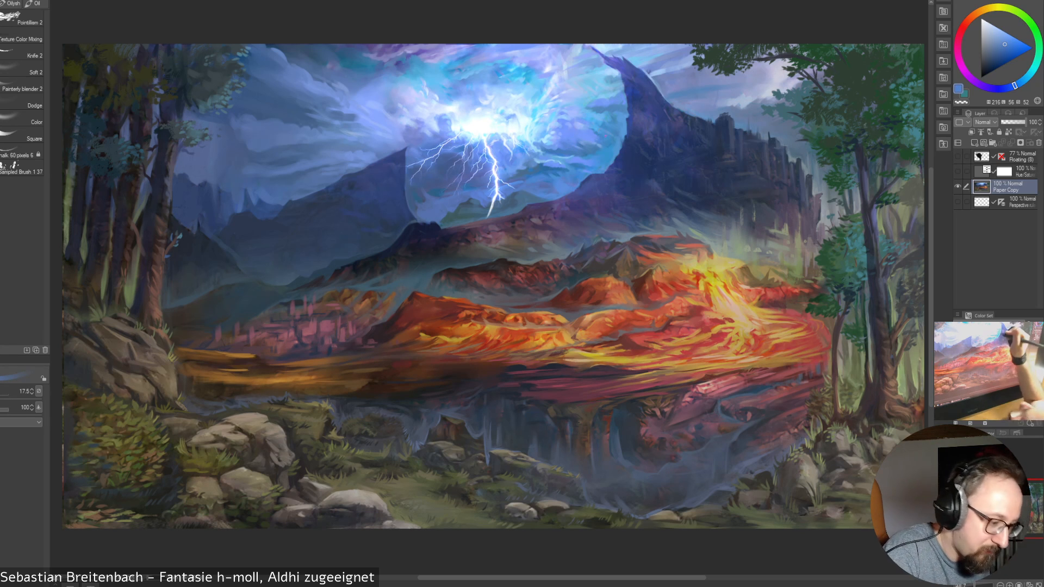
{"action": "left_click", "coordinate": [610, 143], "text": "alt"}
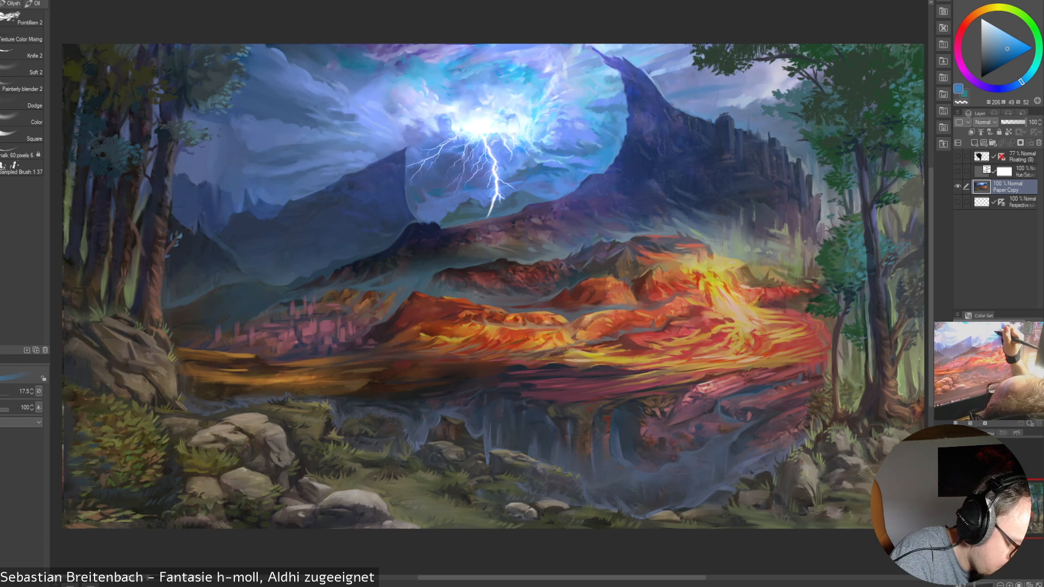
{"action": "left_click", "coordinate": [564, 136], "text": "alt"}
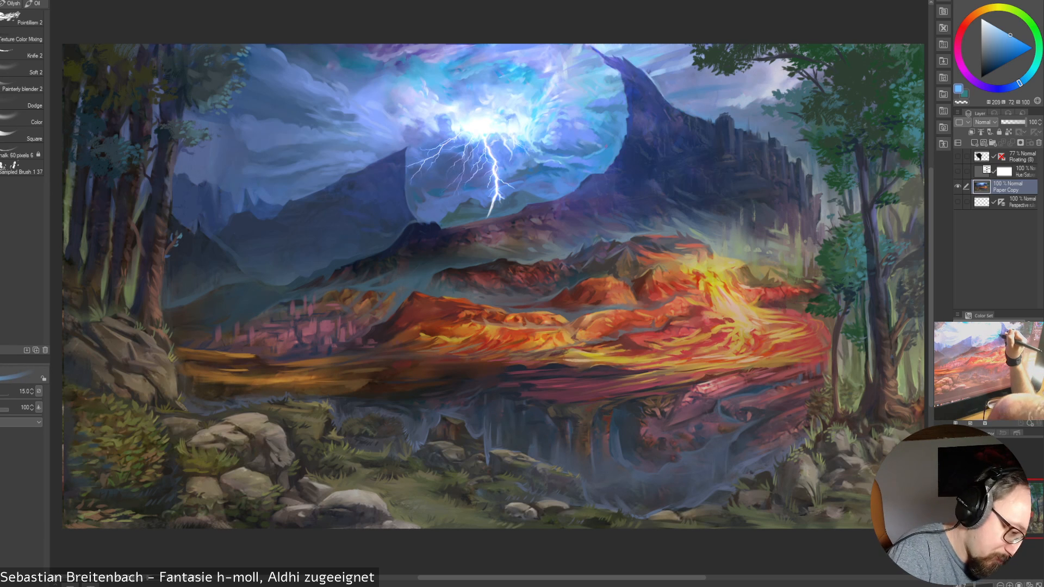
{"action": "key", "text": "]"}
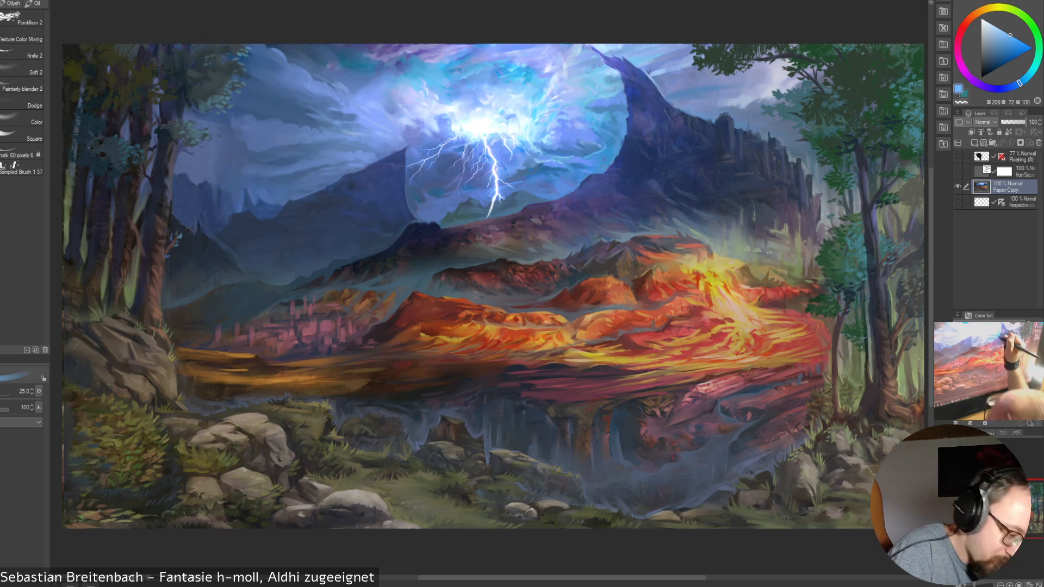
{"action": "key", "text": "bracketleft"}
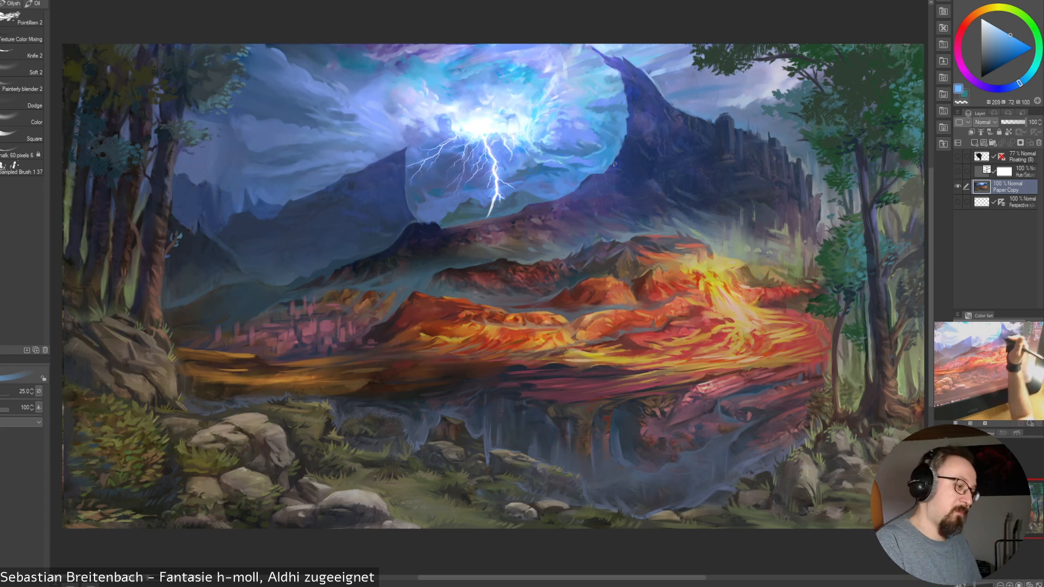
Enlarge the brush to 50, sample a mid blue from the glow's edge against the mountain, and reduce it to 40
{"action": "key", "text": "bracketright"}
{"action": "key", "text": "bracketright"}
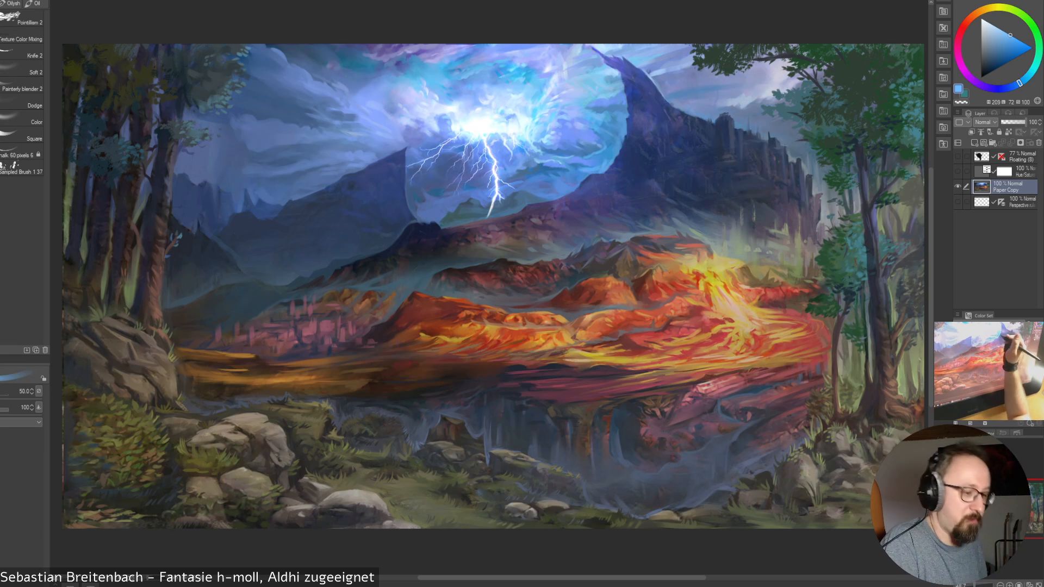
{"action": "left_click", "coordinate": [612, 155], "text": "alt"}
{"action": "key", "text": "bracketleft"}
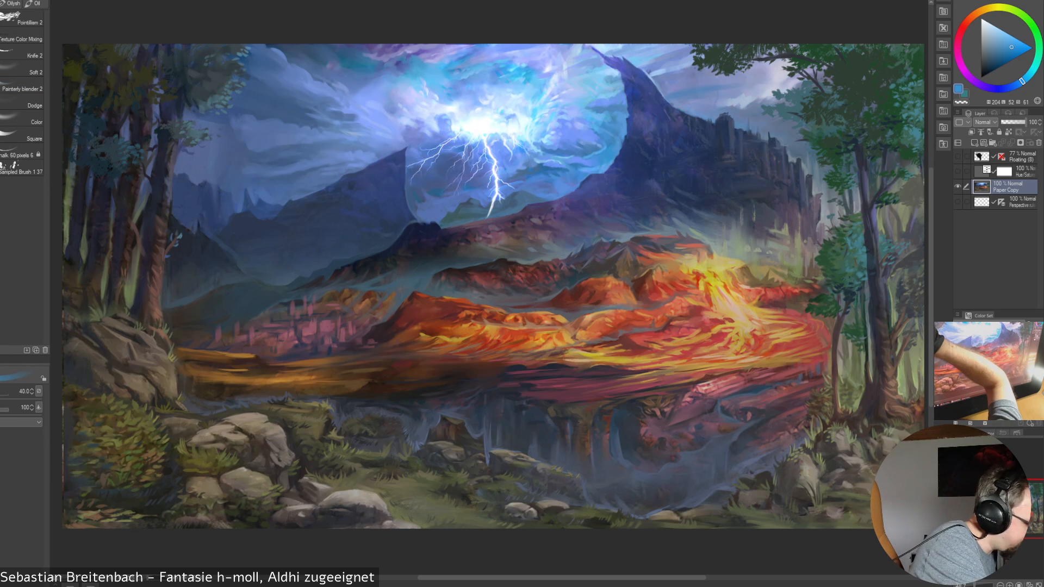
Blend the clouds near the glow's lower right edge with the Painterly blender 2 brush at size 20
{"action": "left_click", "coordinate": [22, 89]}
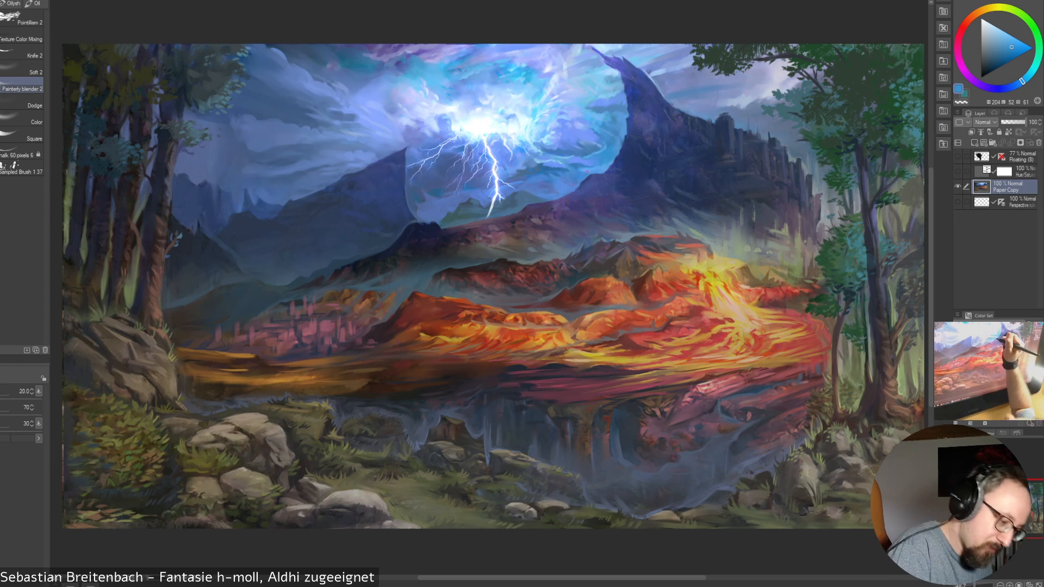
{"action": "left_click_drag", "start_coordinate": [587, 172], "coordinate": [598, 140]}
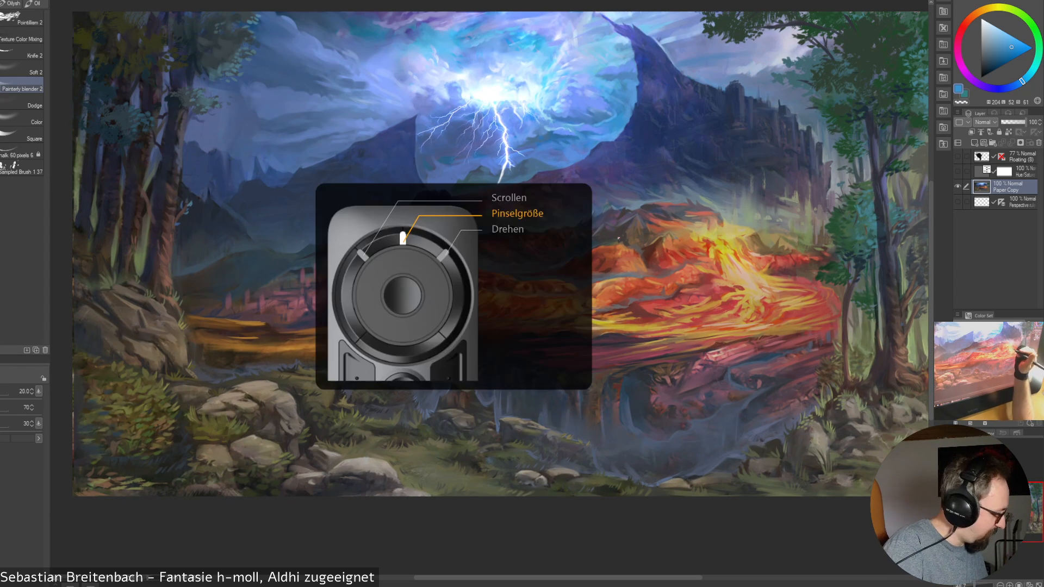
{"action": "left_click_drag", "start_coordinate": [618, 237], "coordinate": [604, 270]}
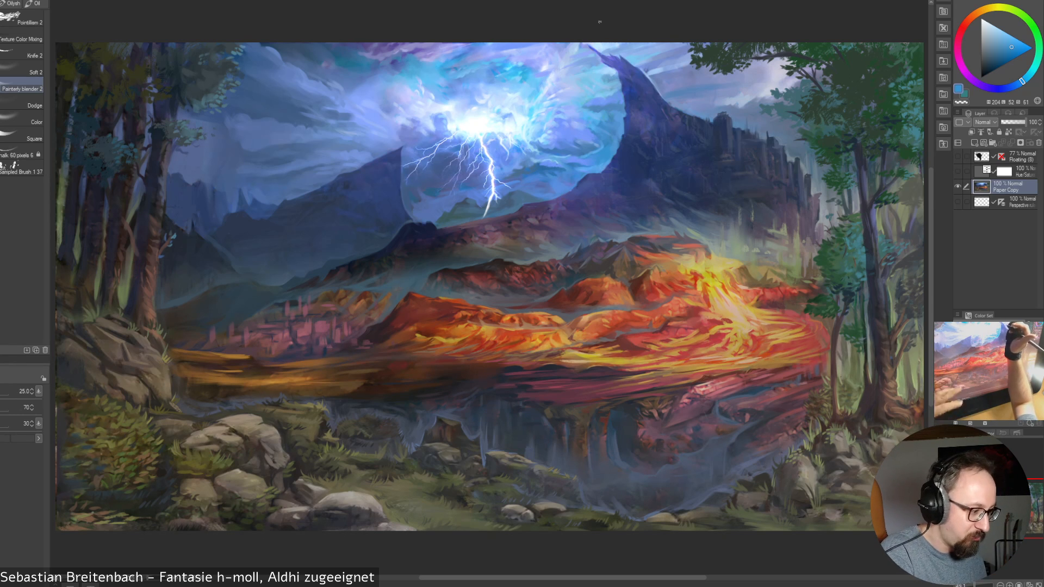
Enlarge the blender brush to 60 for smoothing the clouds left of the lightning's core
{"action": "scroll", "coordinate": [600, 22], "scroll_direction": "up", "scroll_amount": 2}
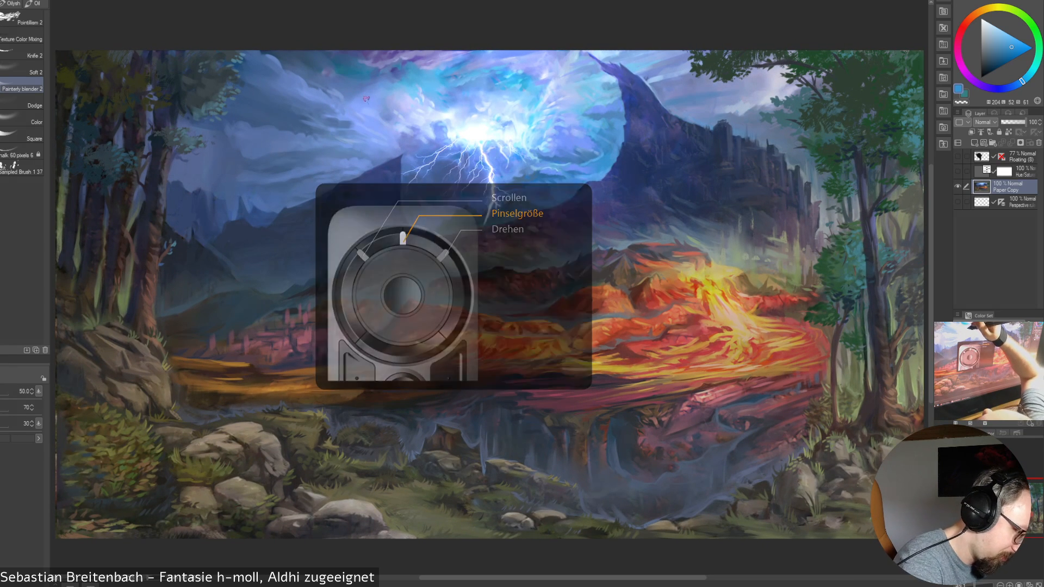
{"action": "key", "text": "bracketright"}
{"action": "key", "text": "bracketright"}
{"action": "key", "text": "bracketright"}
{"action": "key", "text": "bracketright"}
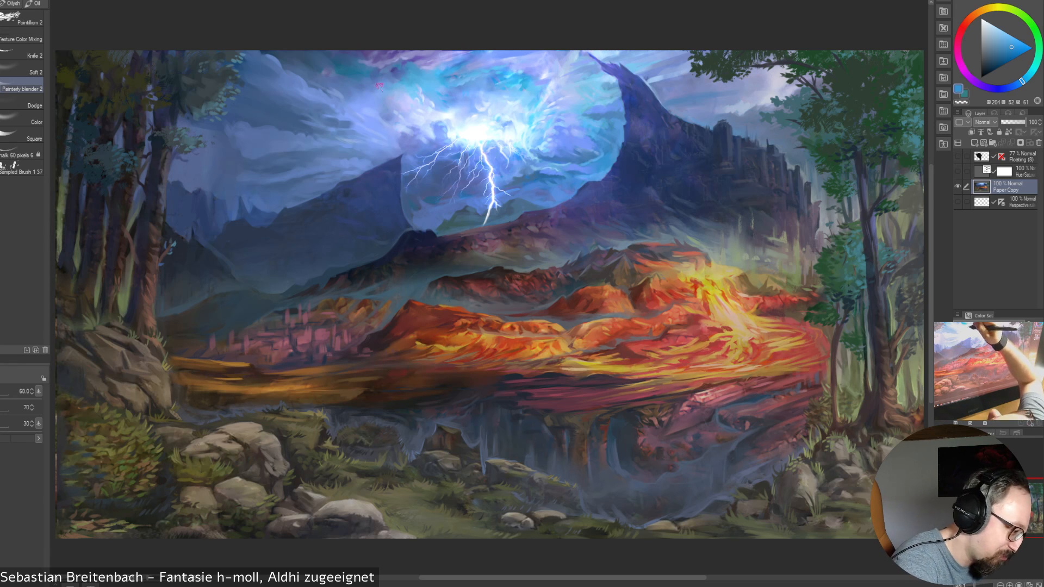
Reduce the blender brush to 25 for finer blending in the sky
{"action": "key", "text": "bracketleft"}
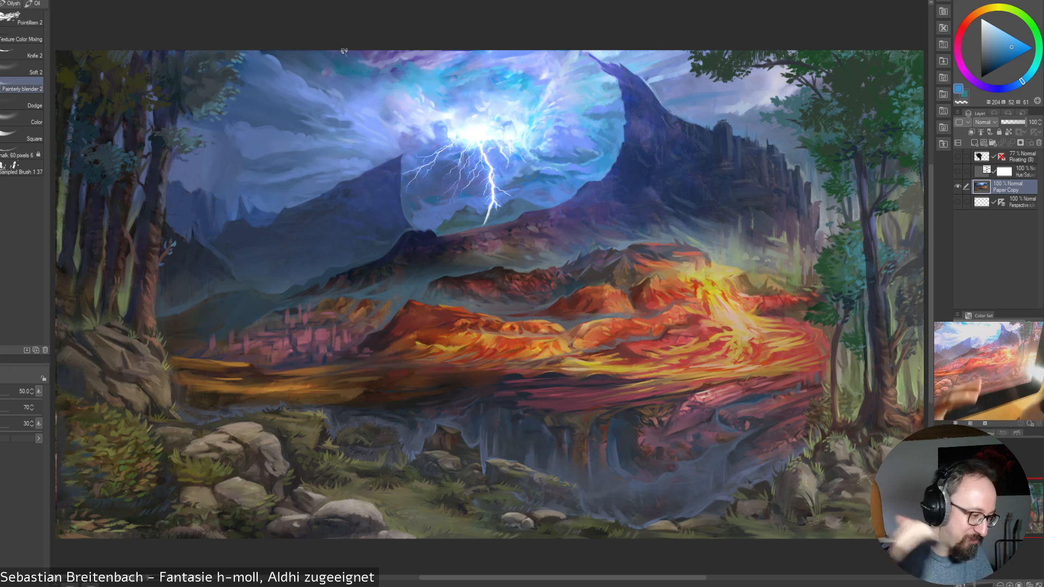
{"action": "key", "text": "bracketleft"}
{"action": "key", "text": "bracketleft"}
{"action": "key", "text": "bracketleft"}
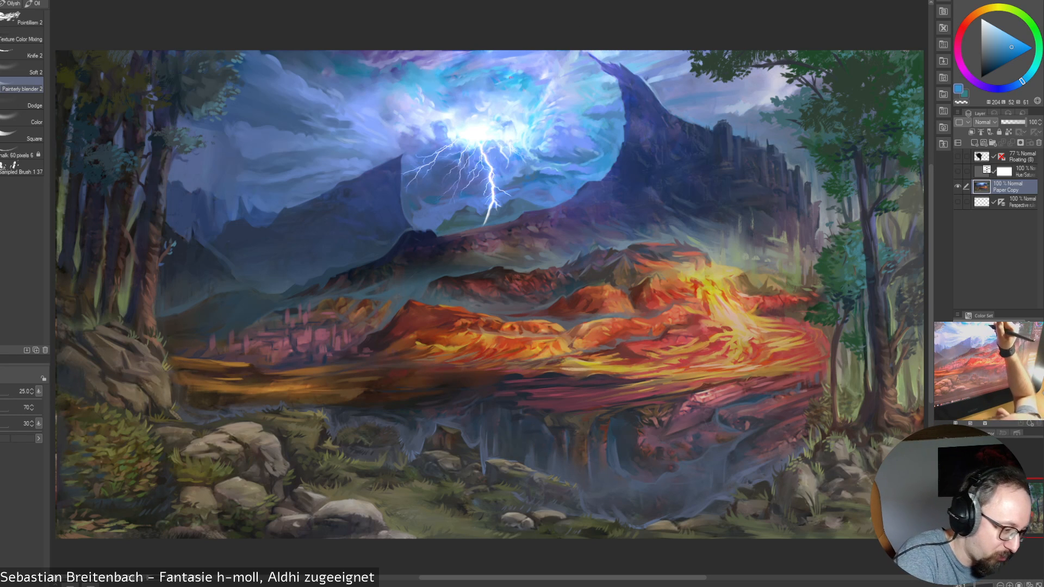
Smooth the clouds along the sky's upper edge with the blender brush, enlarging it to 35 and reducing it to 25
{"action": "key", "text": "bracketright"}
{"action": "key", "text": "bracketright"}
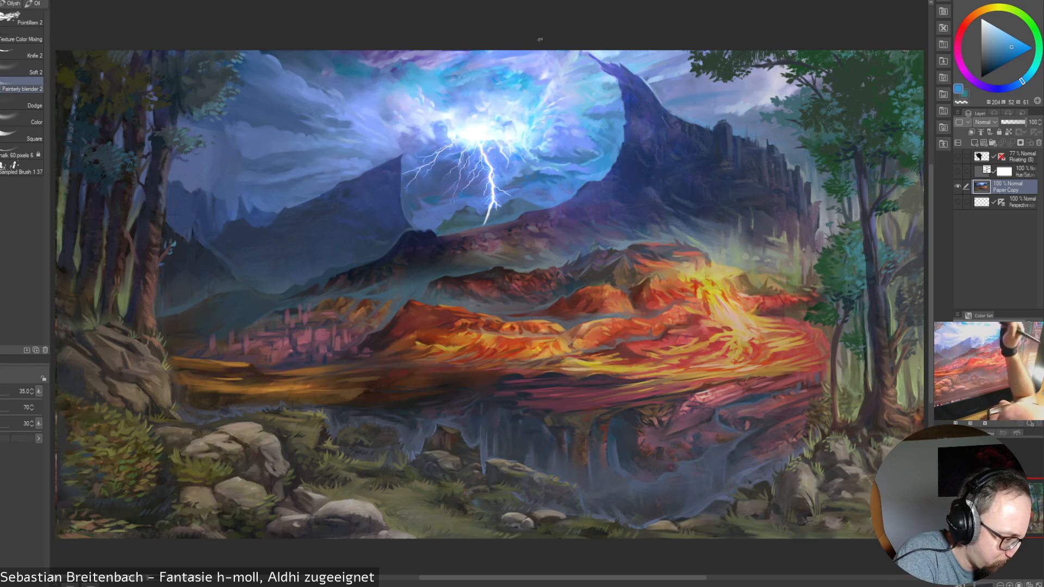
{"action": "key", "text": "bracketright"}
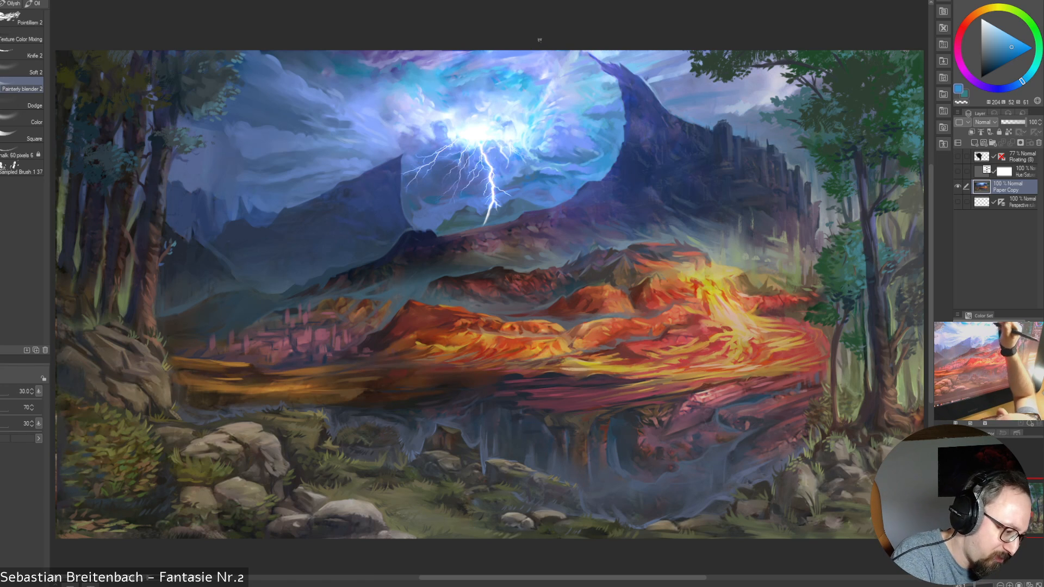
{"action": "key", "text": "bracketleft"}
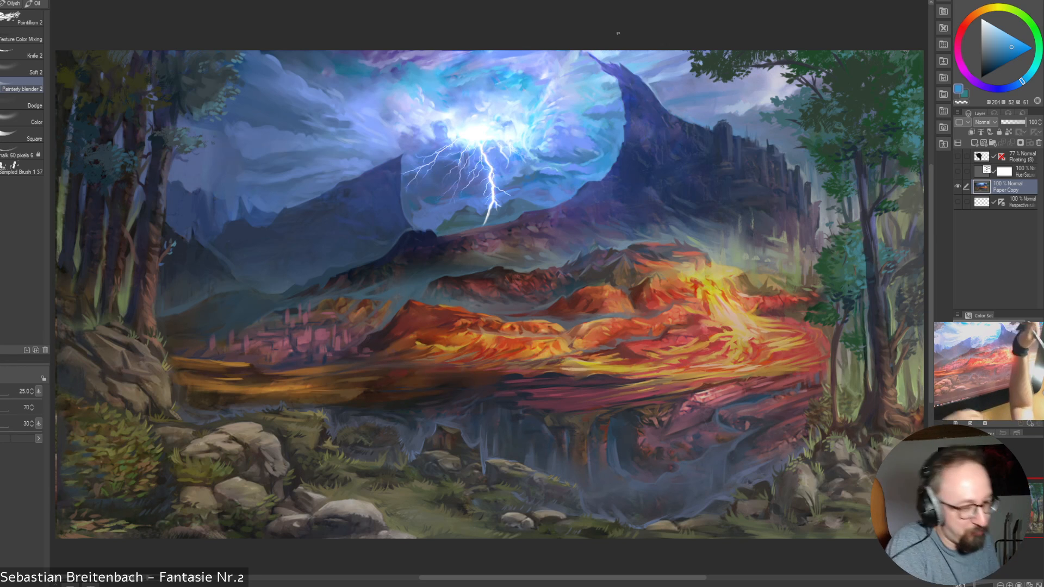
Enlarge the blender brush to 50 and reduce it to 30 while blending the clouds between the glow and the dark peak
{"action": "key", "text": "bracketright"}
{"action": "key", "text": "bracketright"}
{"action": "key", "text": "bracketright"}
{"action": "key", "text": "bracketright"}
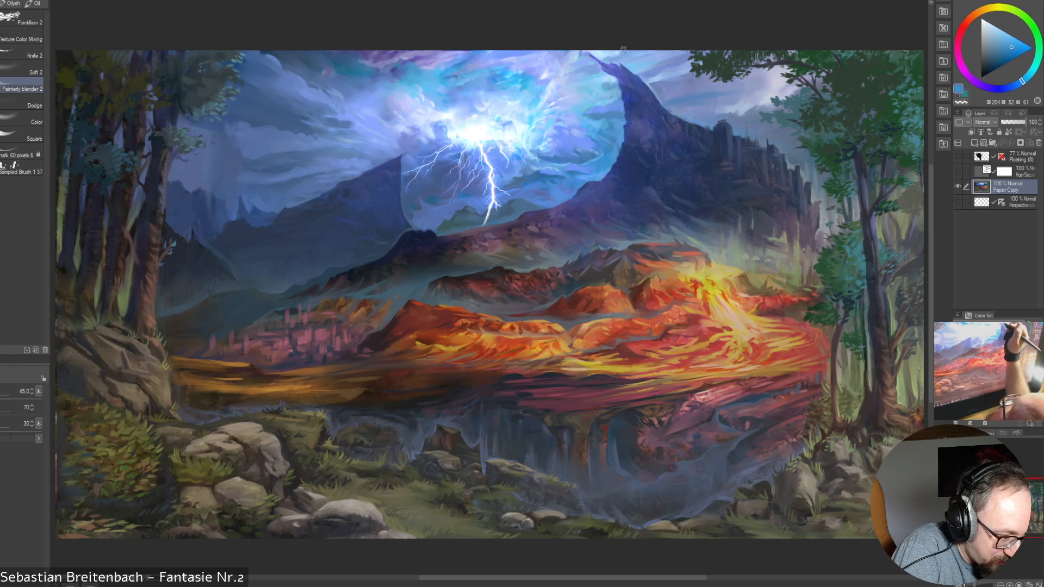
{"action": "key", "text": "bracketright"}
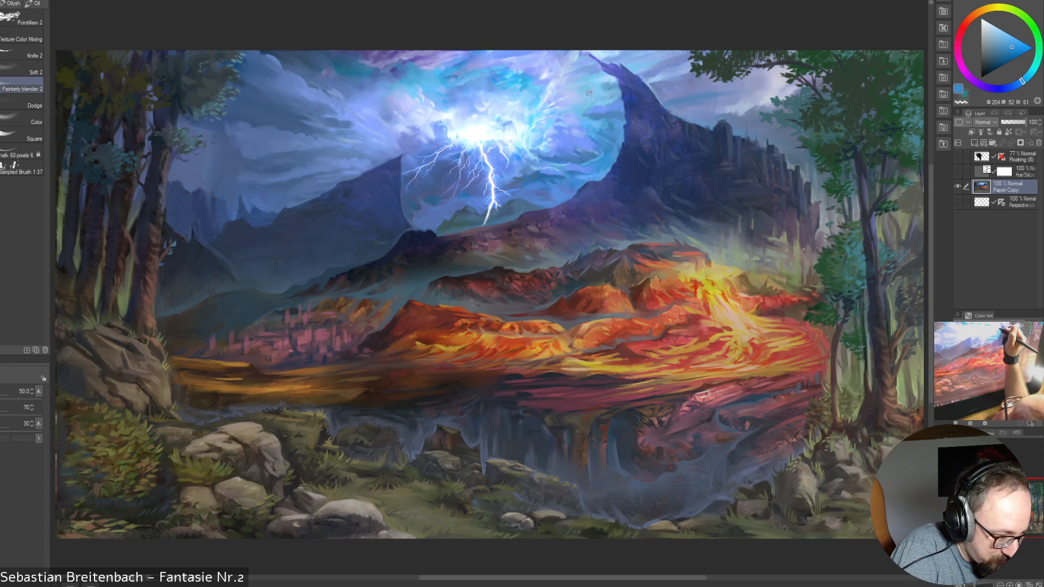
{"action": "key", "text": "bracketleft"}
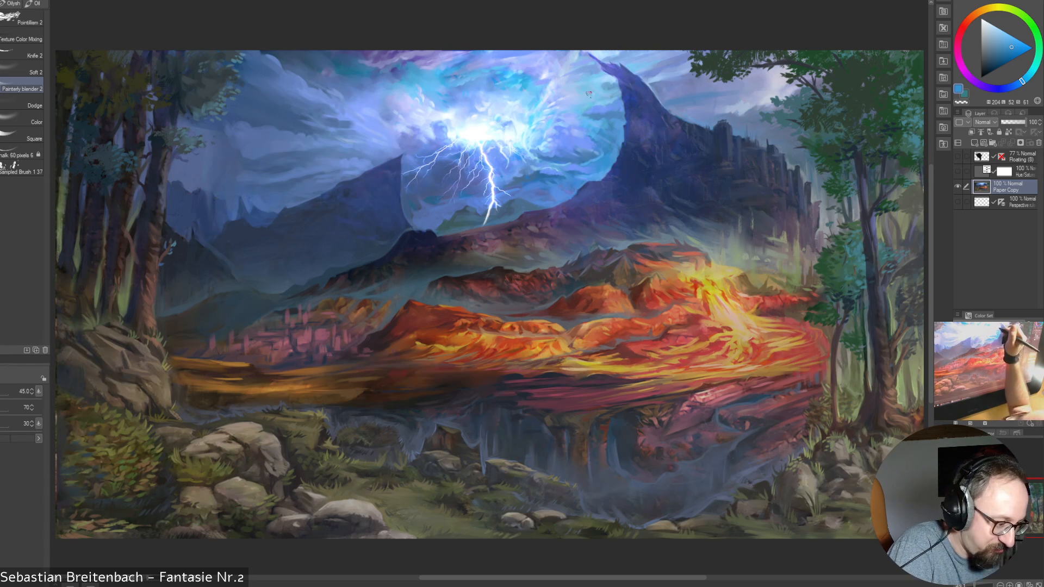
{"action": "key", "text": "bracketleft"}
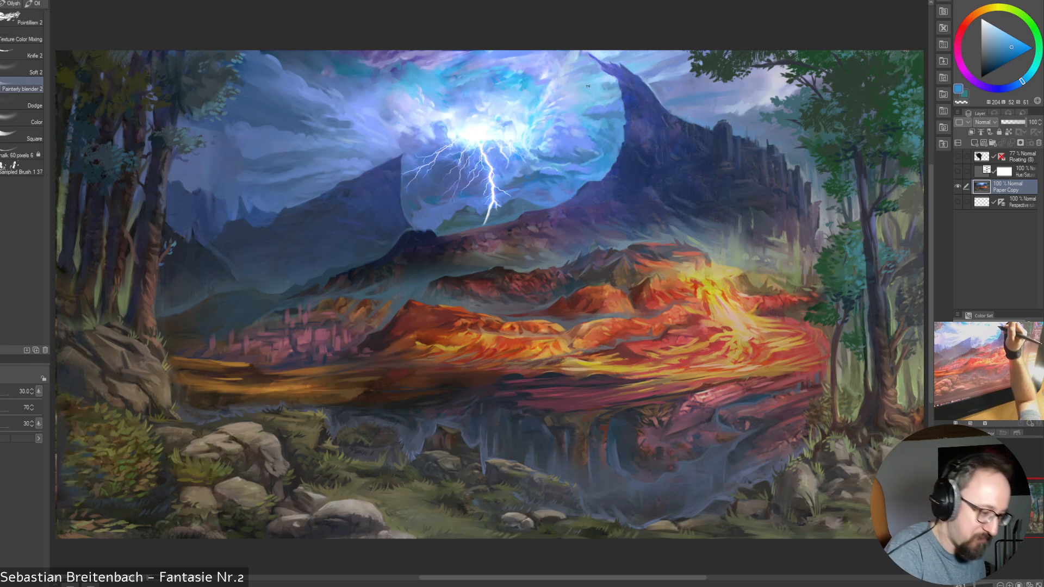
Enlarge the blender brush to 70 for broad smoothing beside the peak, and reduce it to 30
{"action": "key", "text": "bracketright"}
{"action": "key", "text": "bracketright"}
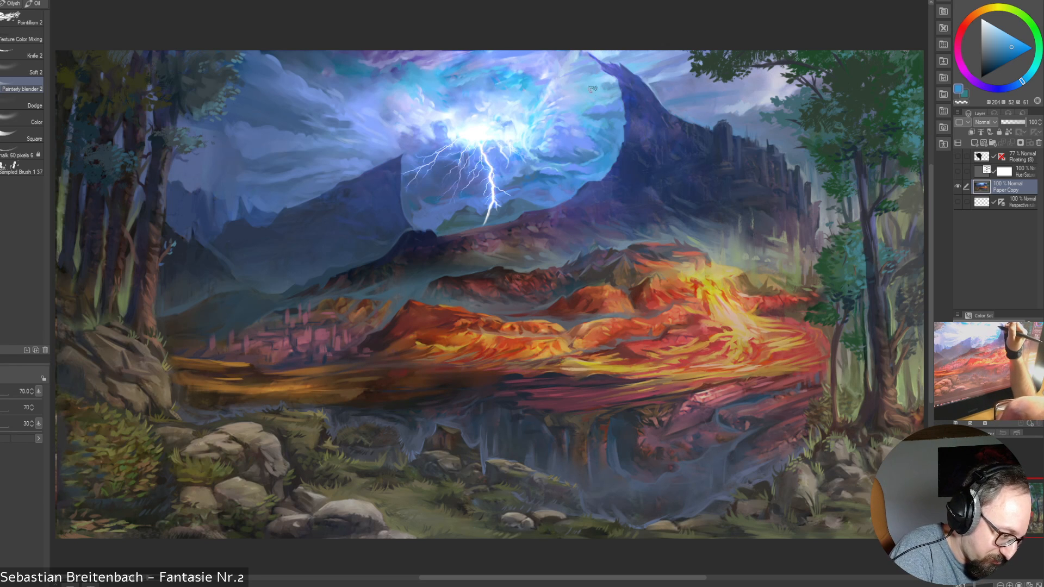
{"action": "key", "text": "bracketleft"}
{"action": "key", "text": "bracketleft"}
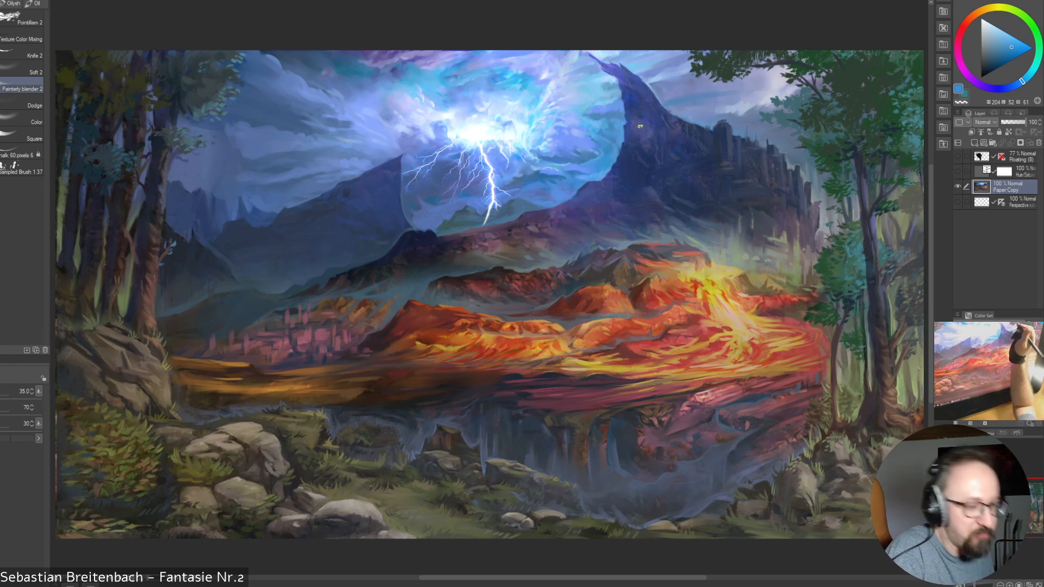
{"action": "key", "text": "bracketleft"}
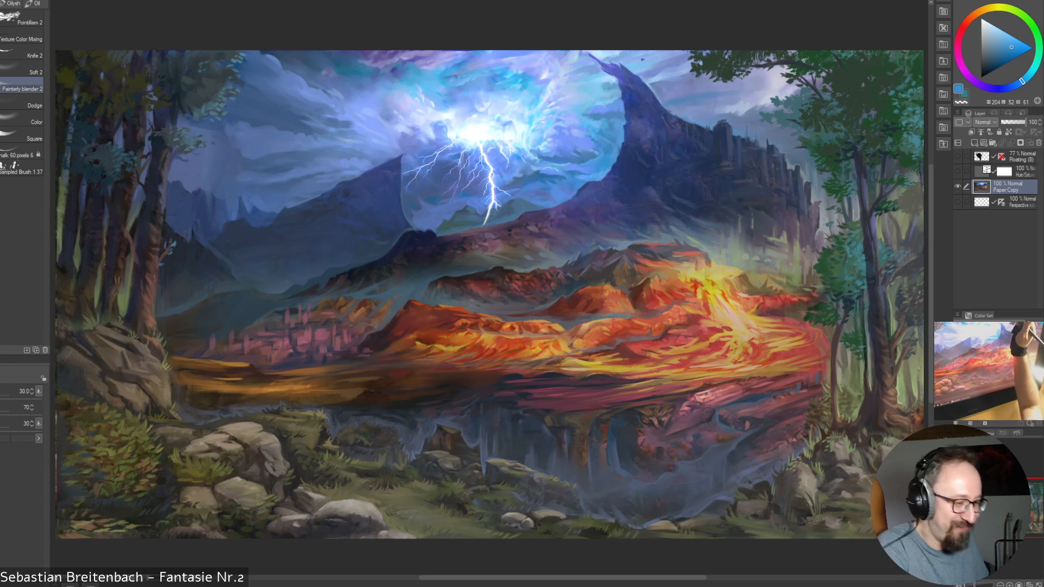
Blend fine cloud detail upper right of the lightning's core at sizes 17.5 and 25, and enlarge the blender to 40
{"action": "key", "text": "bracketleft"}
{"action": "key", "text": "bracketleft"}
{"action": "key", "text": "bracketleft"}
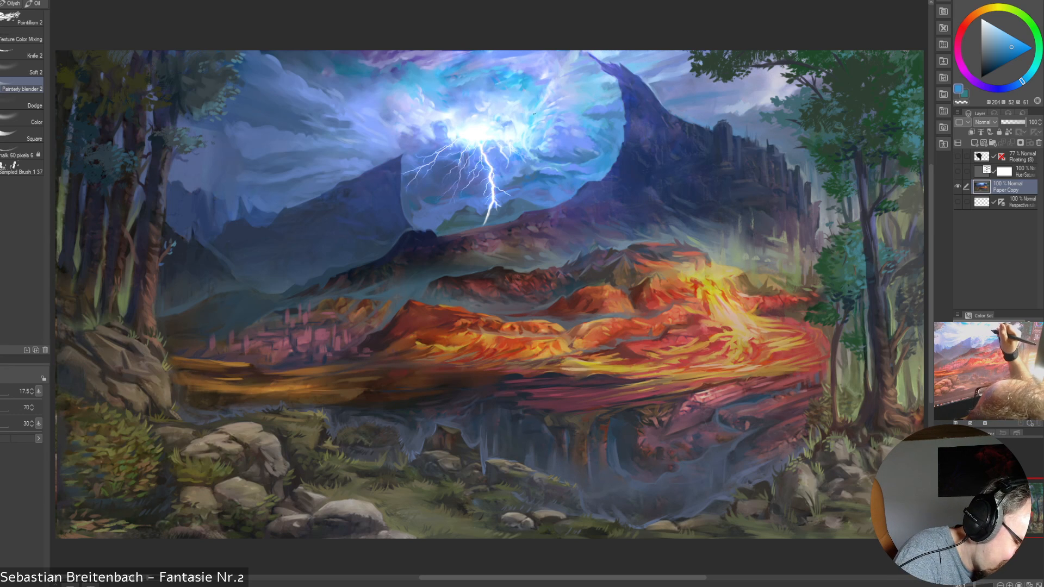
{"action": "key", "text": "bracketright"}
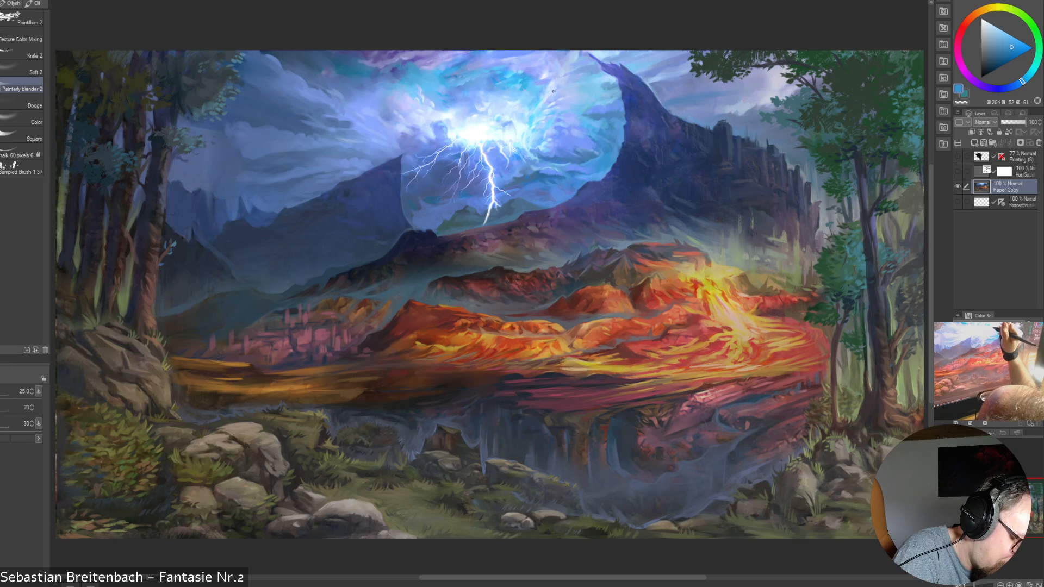
{"action": "key", "text": "bracketright"}
{"action": "key", "text": "bracketright"}
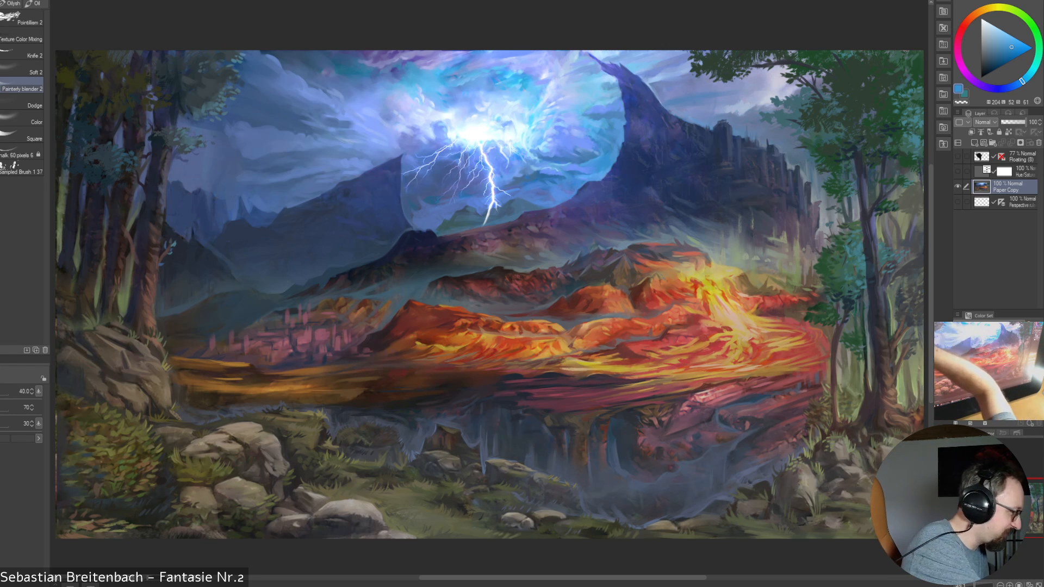
Sample a mid blue from the clouds upper left of the lightning's core and enlarge the painting brush to 70
{"action": "key", "text": "p"}
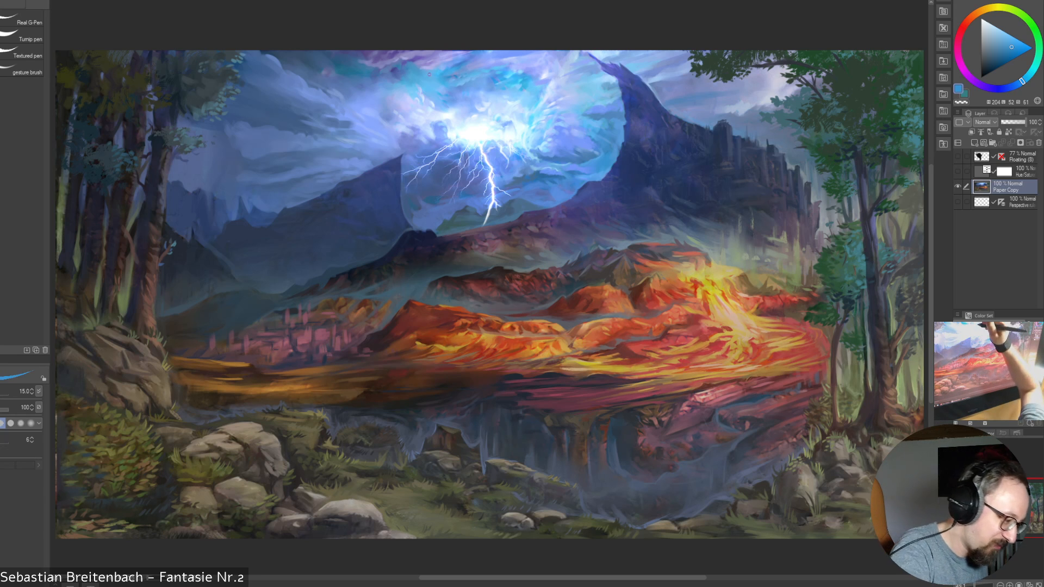
{"action": "left_click", "coordinate": [438, 92], "text": "alt"}
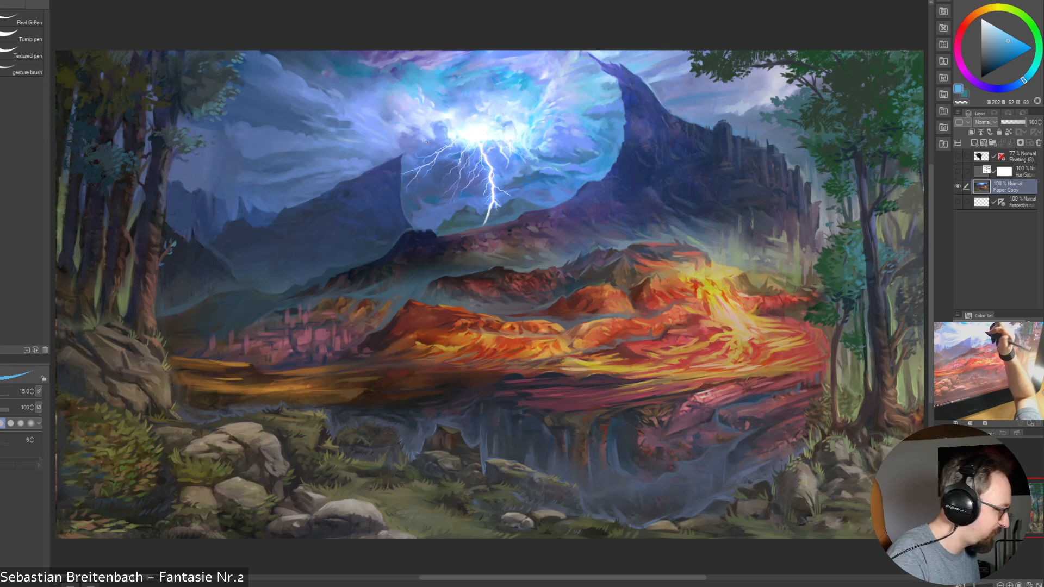
{"action": "key", "text": "b"}
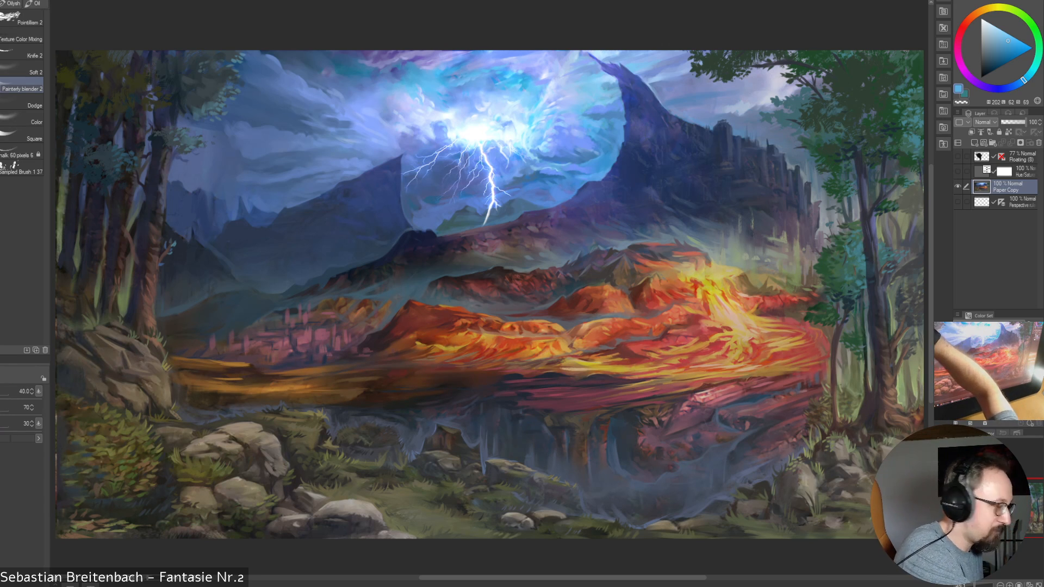
{"action": "key", "text": "b"}
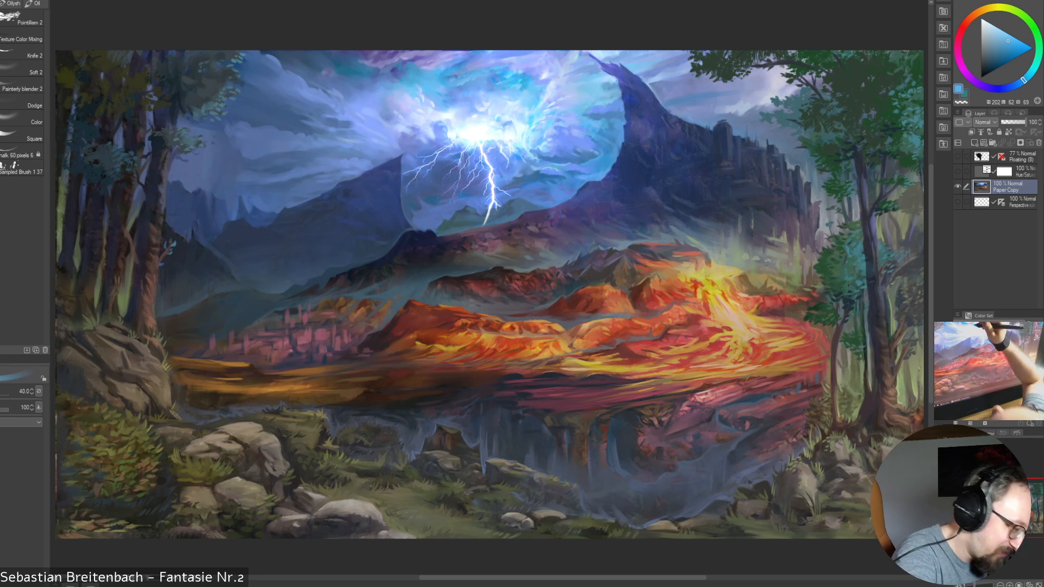
{"action": "key", "text": "bracketright"}
{"action": "key", "text": "bracketright"}
{"action": "key", "text": "bracketright"}
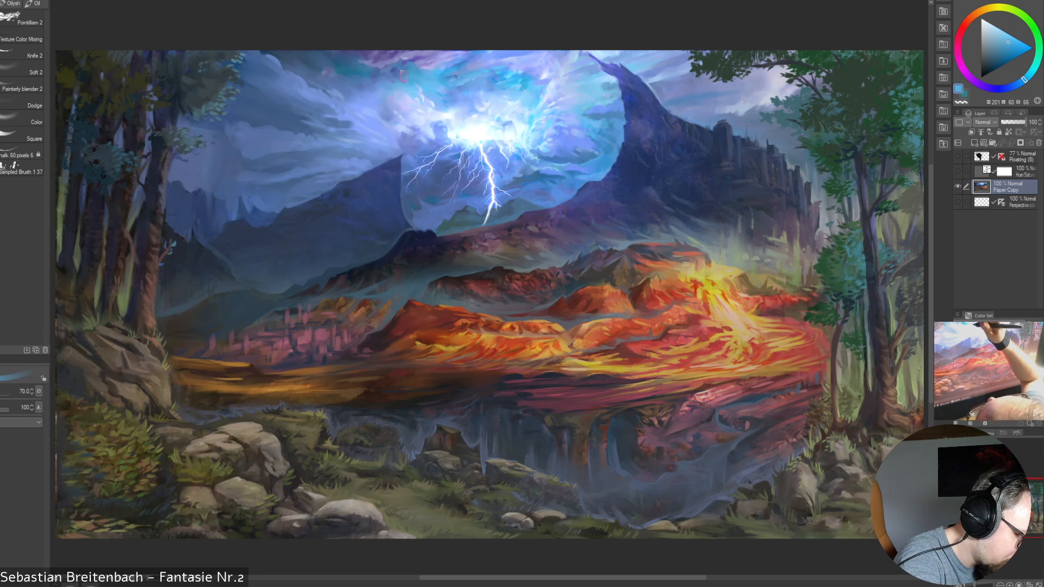
Reduce the painting brush to 17.5 and sample a pale violet-blue from the clouds at the glow's upper left edge
{"action": "key", "text": "bracketleft"}
{"action": "key", "text": "bracketleft"}
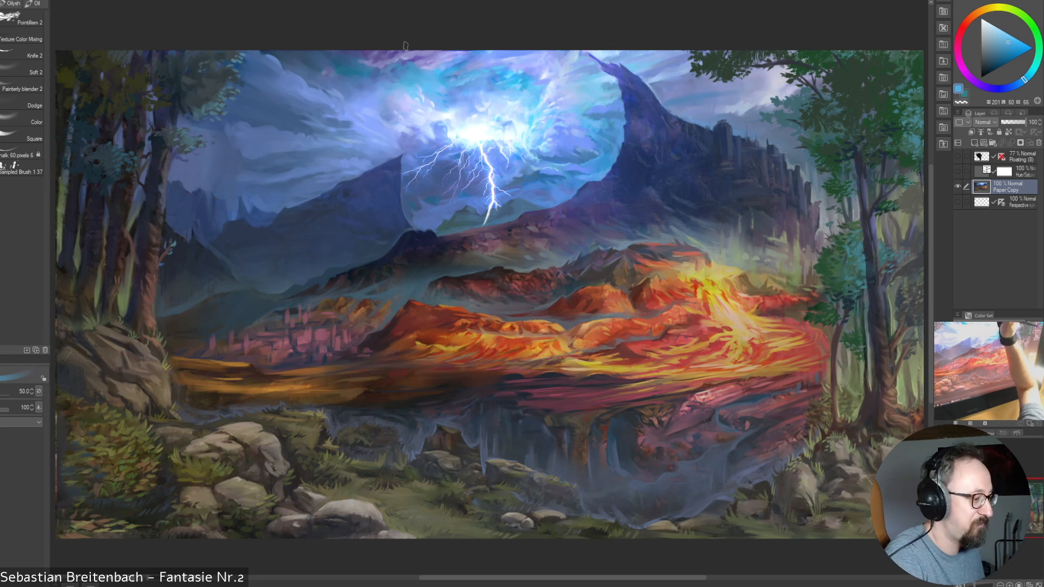
{"action": "key", "text": "bracketleft"}
{"action": "key", "text": "bracketleft"}
{"action": "key", "text": "bracketleft"}
{"action": "key", "text": "bracketleft"}
{"action": "key", "text": "bracketleft"}
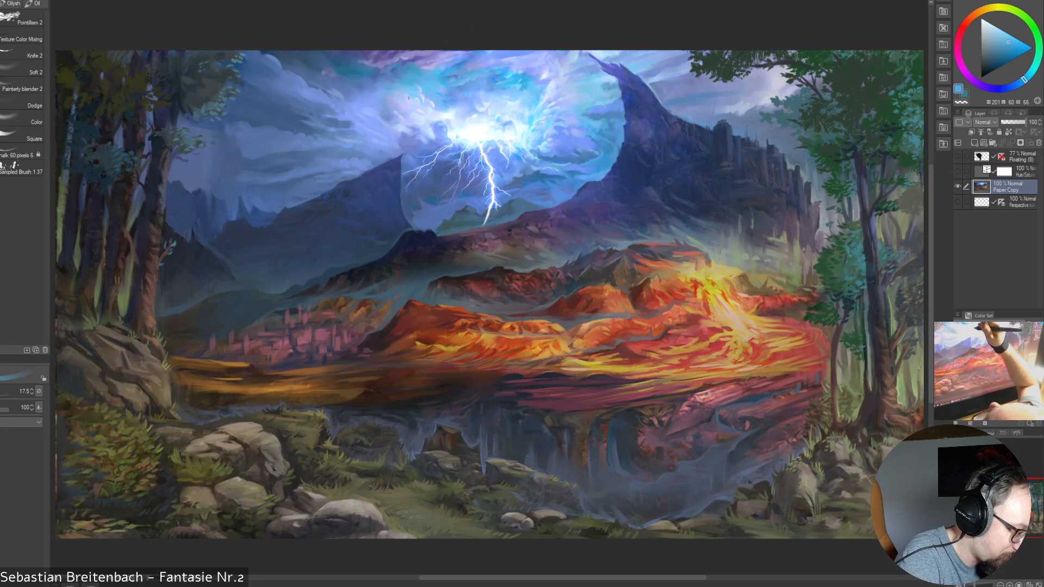
{"action": "left_click", "coordinate": [402, 85], "text": "alt"}
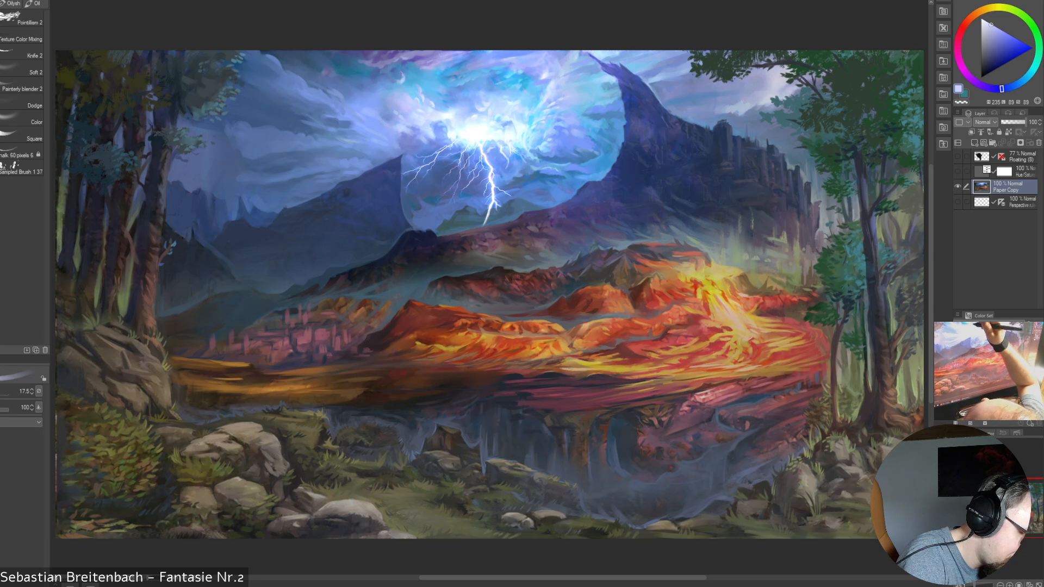
Paint the upper left clouds at size 20, sample a violet-blue near the sky's upper edge, and enlarge the brush to 45
{"action": "key", "text": "bracketright"}
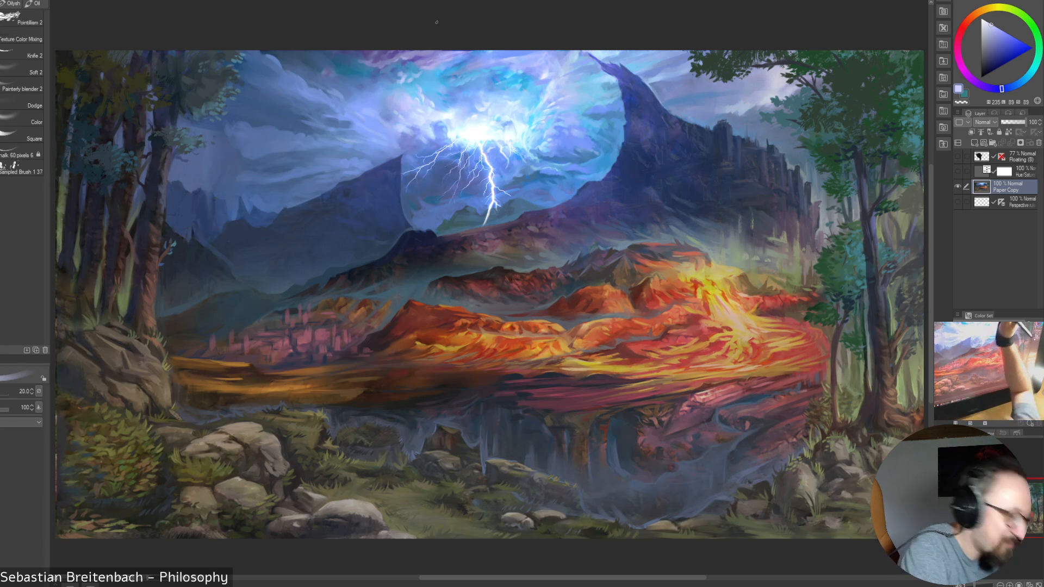
{"action": "left_click", "coordinate": [429, 67], "text": "alt"}
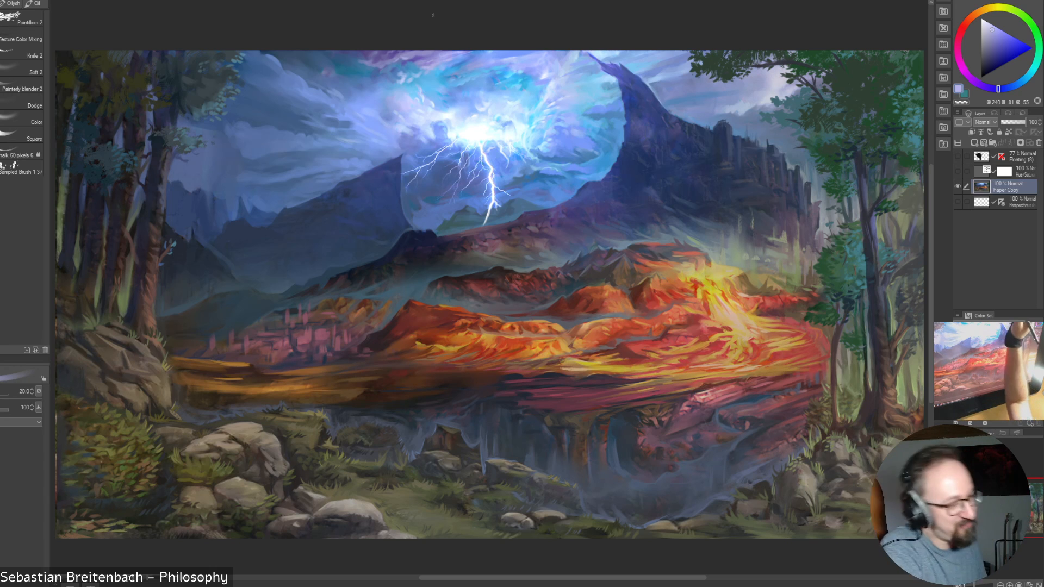
{"action": "key", "text": "]"}
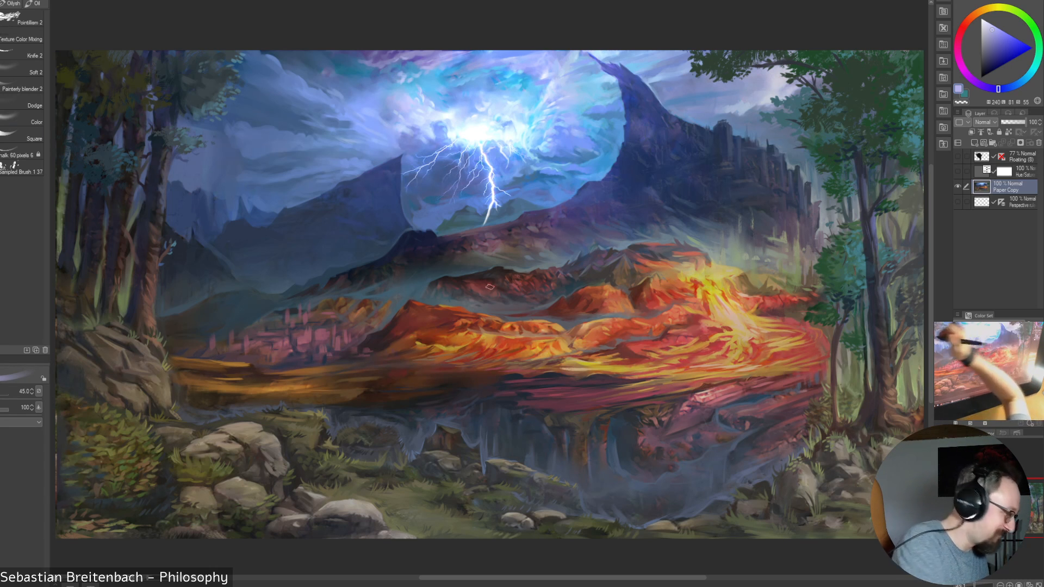
Blend the repainted clouds with the Painterly blender 2 brush, enlarging it to 40 and reducing it to 30
{"action": "left_click", "coordinate": [21, 89]}
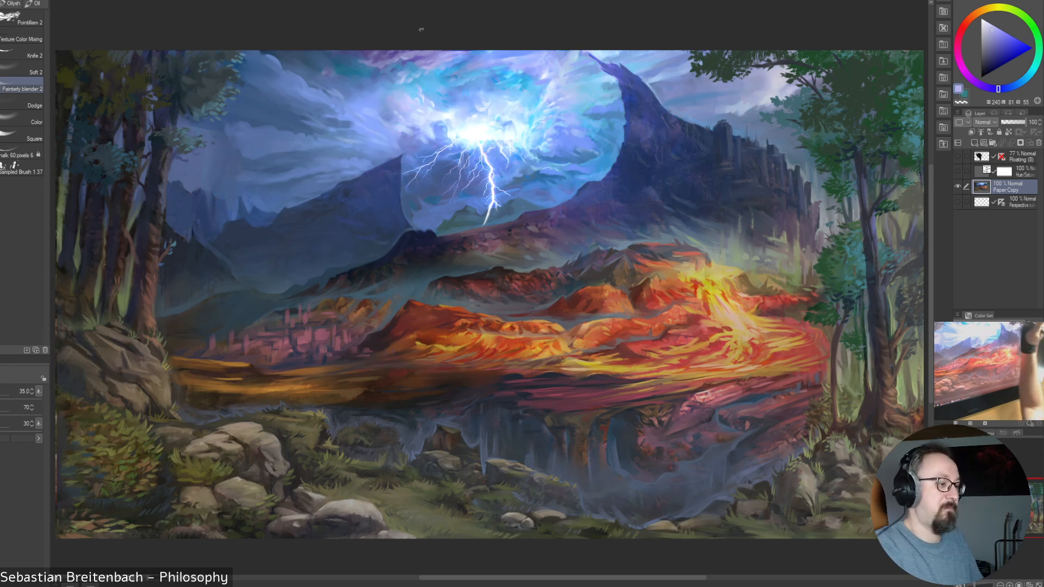
{"action": "key", "text": "bracketright"}
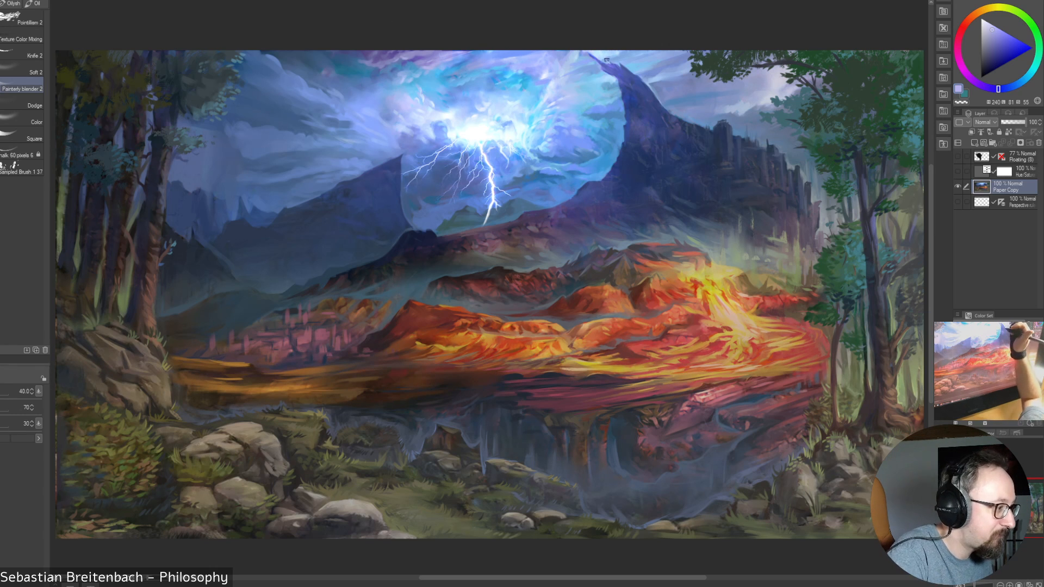
{"action": "key", "text": "bracketleft"}
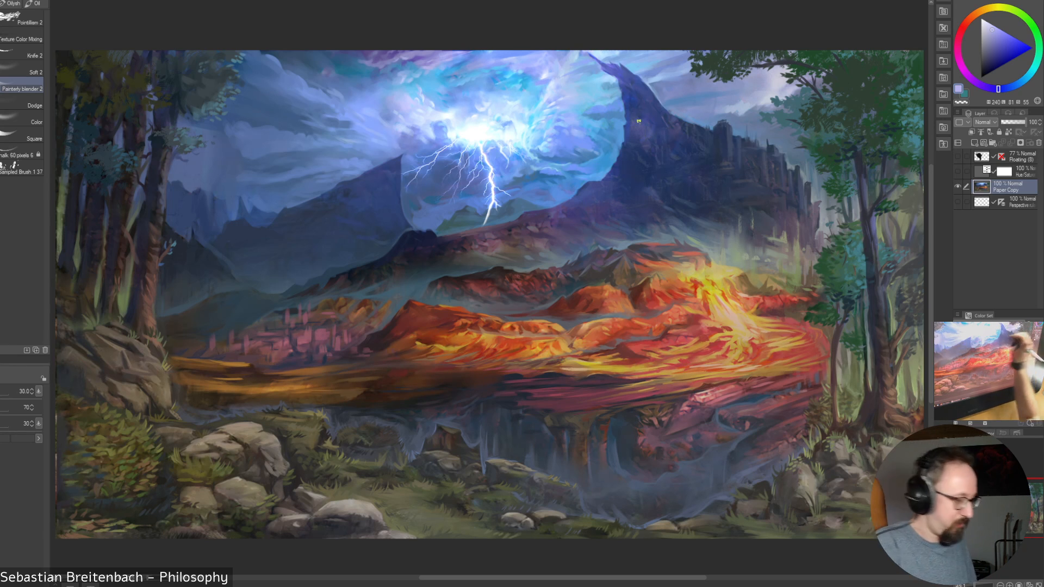
Return to the painting brush at size 30 and sample a bright blue and a light cyan from the glow right of the lightning
{"action": "key", "text": "p"}
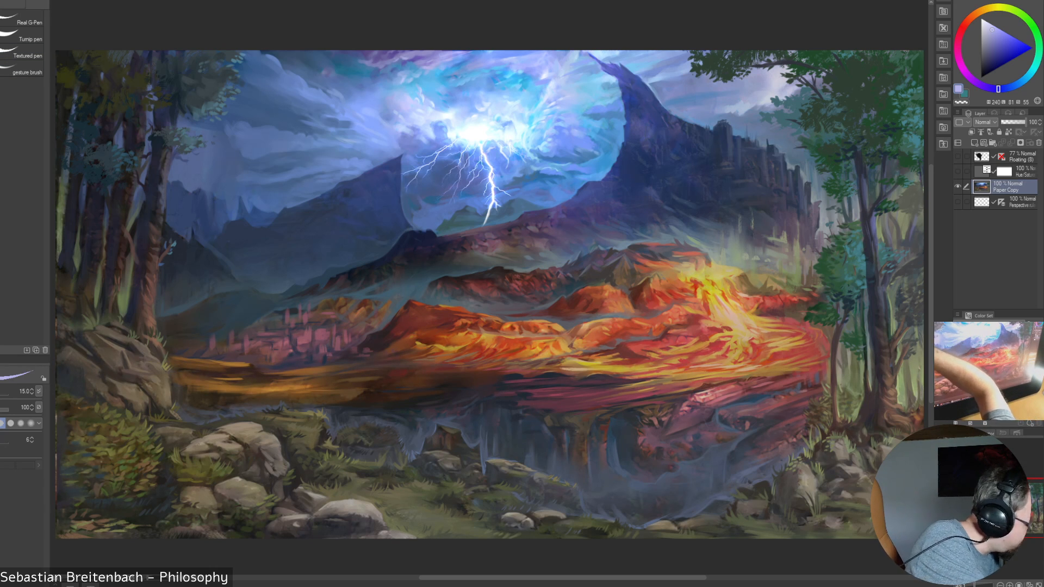
{"action": "key", "text": "b"}
{"action": "left_click", "coordinate": [1, 85]}
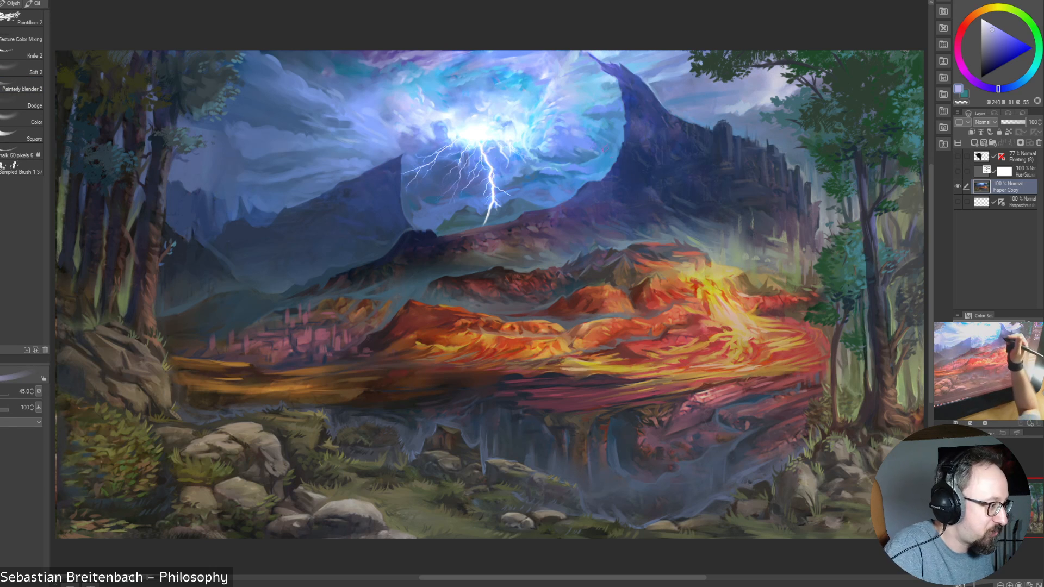
{"action": "key", "text": "bracketleft"}
{"action": "key", "text": "bracketleft"}
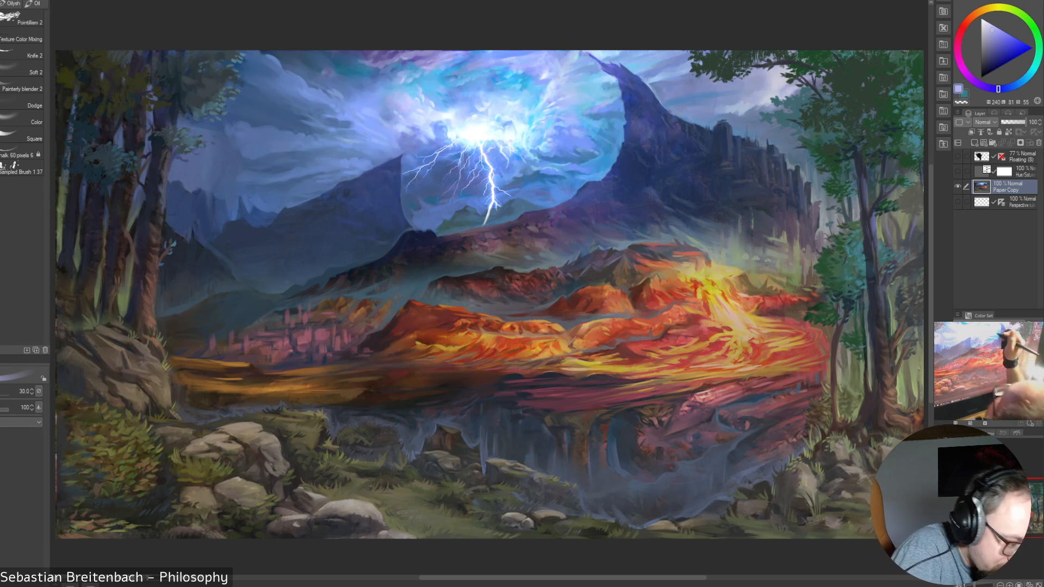
{"action": "left_click", "coordinate": [603, 107], "text": "alt"}
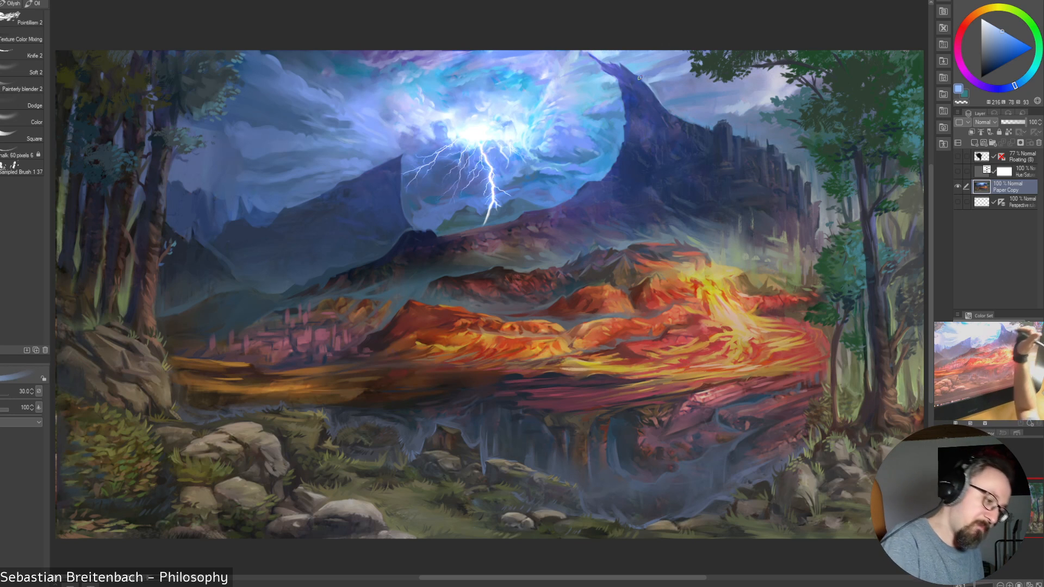
{"action": "left_click", "coordinate": [523, 116], "text": "alt"}
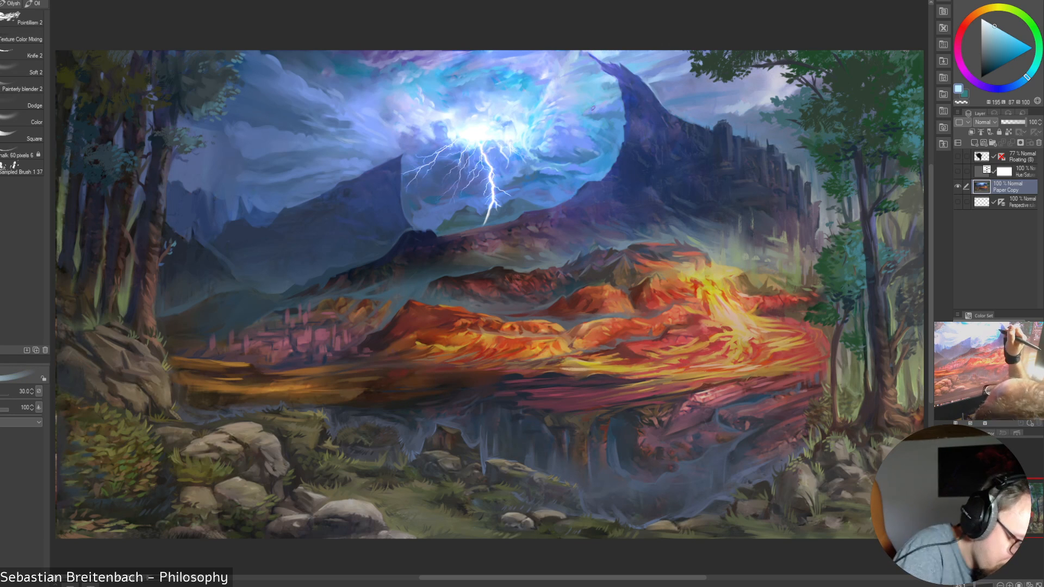
Paint light cyan into the clouds around the lightning's glow, varying the brush between 17.5 and 50 and reducing it to 15
{"action": "key", "text": "bracketleft"}
{"action": "key", "text": "bracketleft"}
{"action": "key", "text": "bracketleft"}
{"action": "key", "text": "bracketleft"}
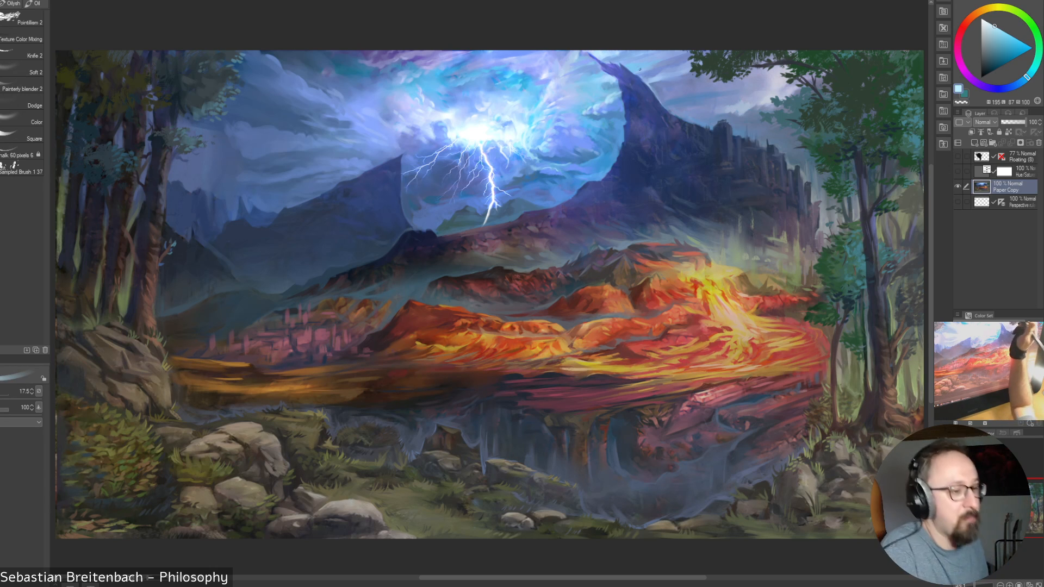
{"action": "key", "text": "]"}
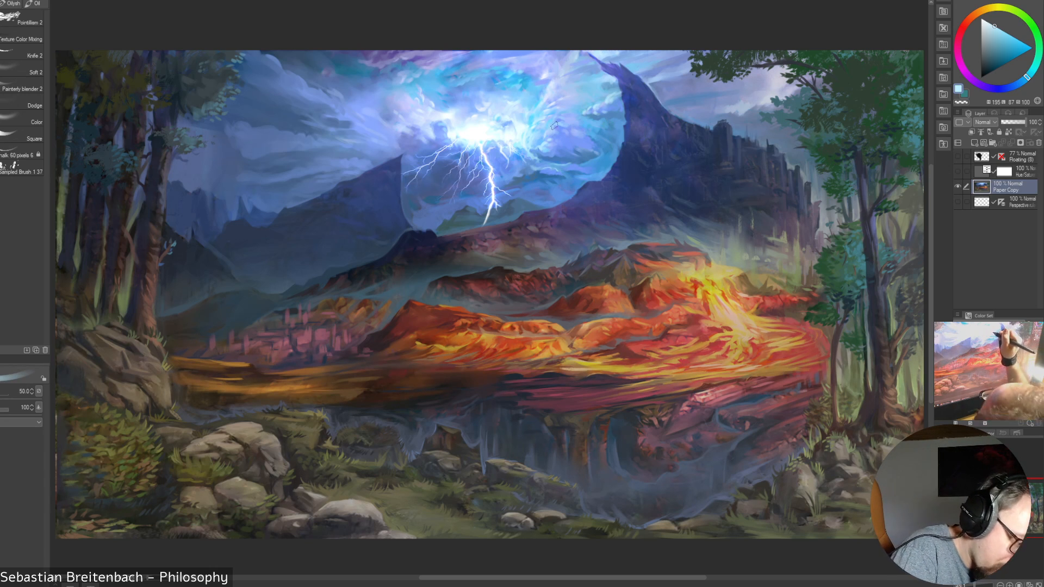
{"action": "key", "text": "["}
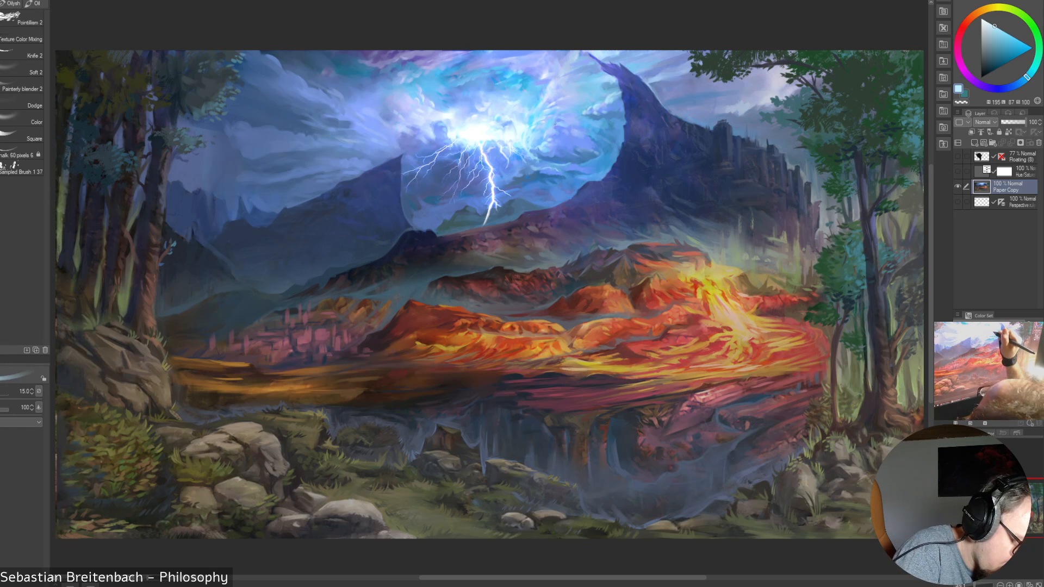
Sample a pale blue and a brighter blue right of the lightning and paint the clouds there, enlarging the brush to 25
{"action": "left_click", "coordinate": [549, 130], "text": "alt"}
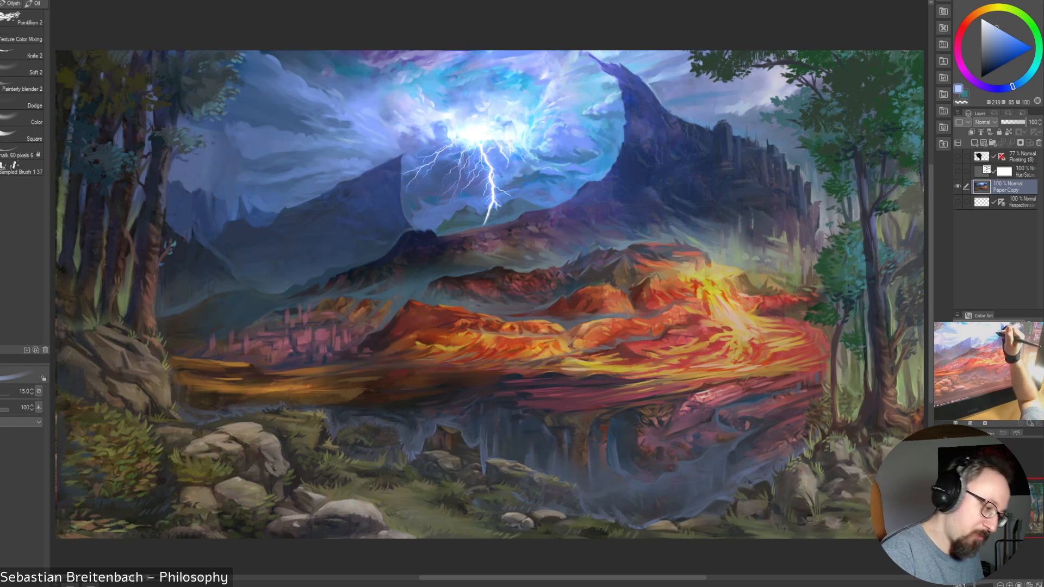
{"action": "key", "text": "]"}
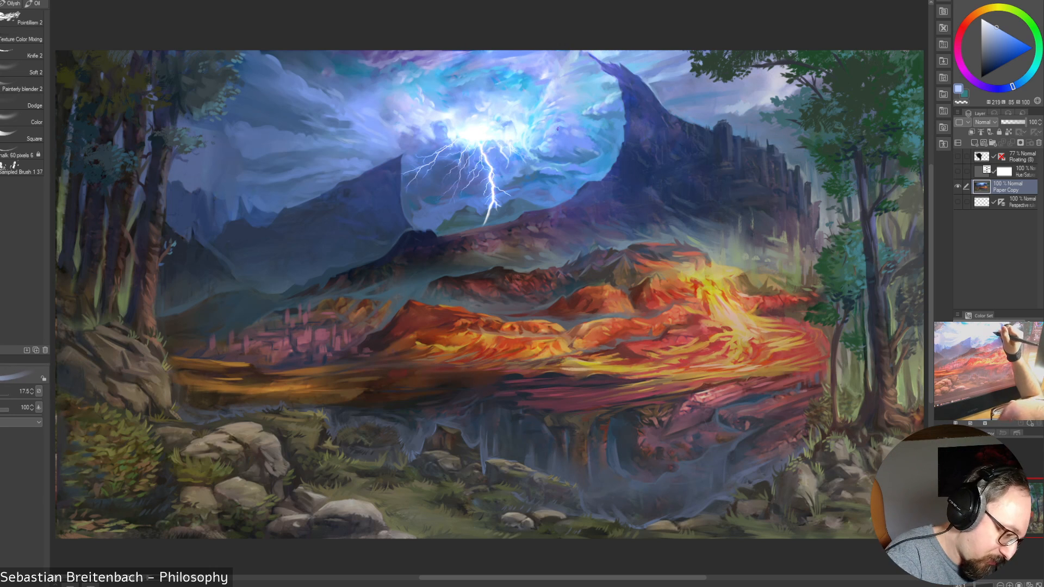
{"action": "key", "text": "]"}
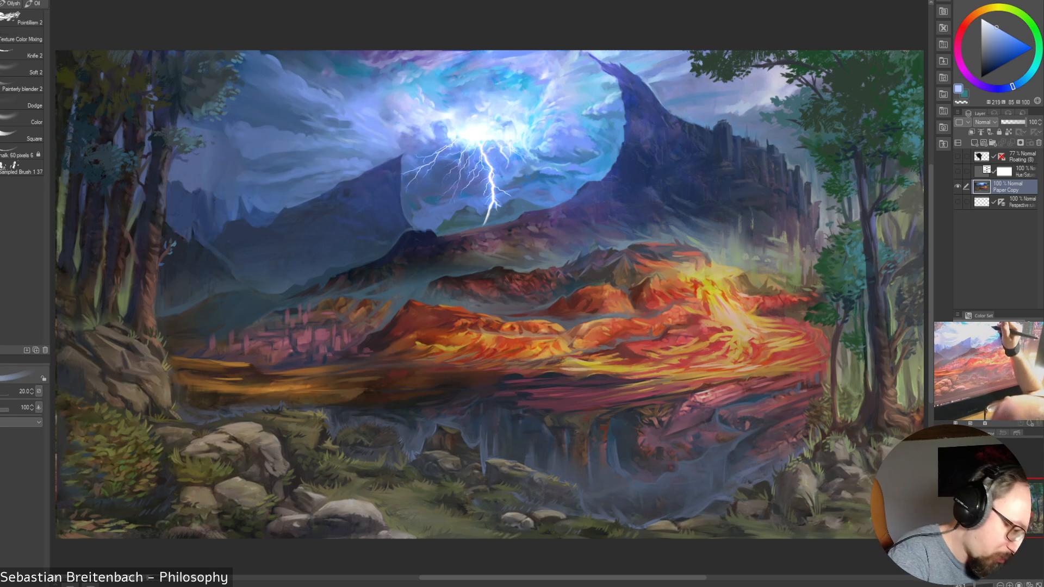
{"action": "left_click", "coordinate": [556, 136], "text": "alt"}
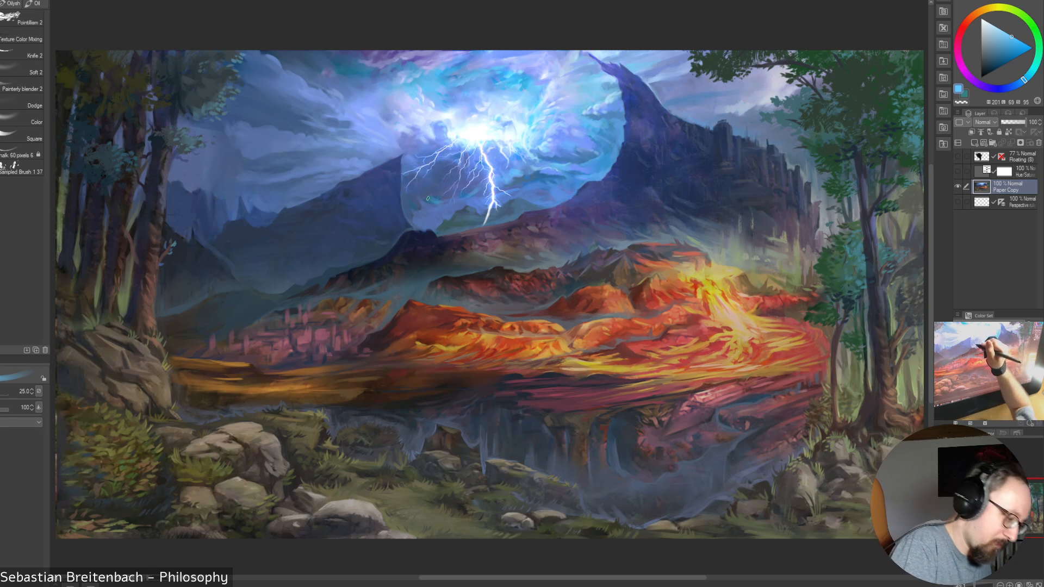
Paint the bright blue into the sky left of the lightning bolt, enlarging the brush to 35, and sample a muted blue there
{"action": "left_click_drag", "start_coordinate": [428, 199], "coordinate": [448, 199]}
{"action": "key", "text": "bracketright"}
{"action": "key", "text": "bracketright"}
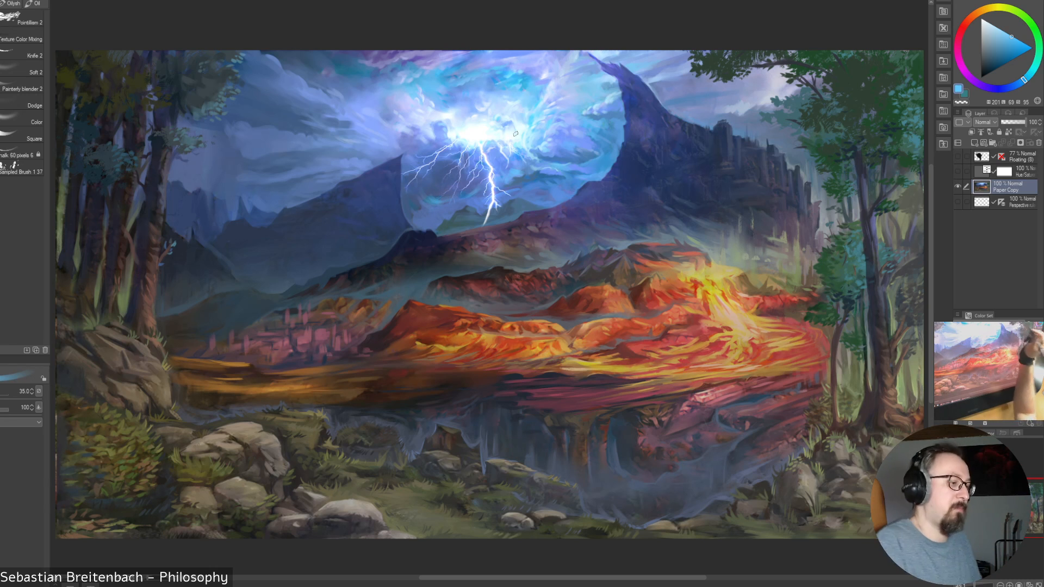
{"action": "left_click", "coordinate": [431, 200], "text": "alt"}
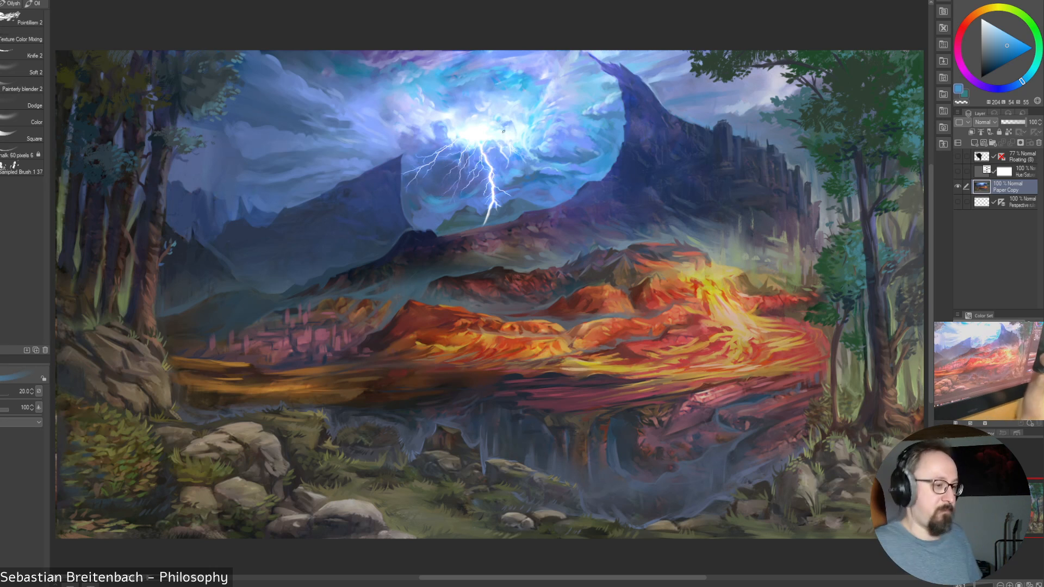
Paint a medium blue sampled beside the dark peak into the nearby clouds, varying the brush between 17.5 and 45
{"action": "left_click", "coordinate": [595, 143], "text": "alt"}
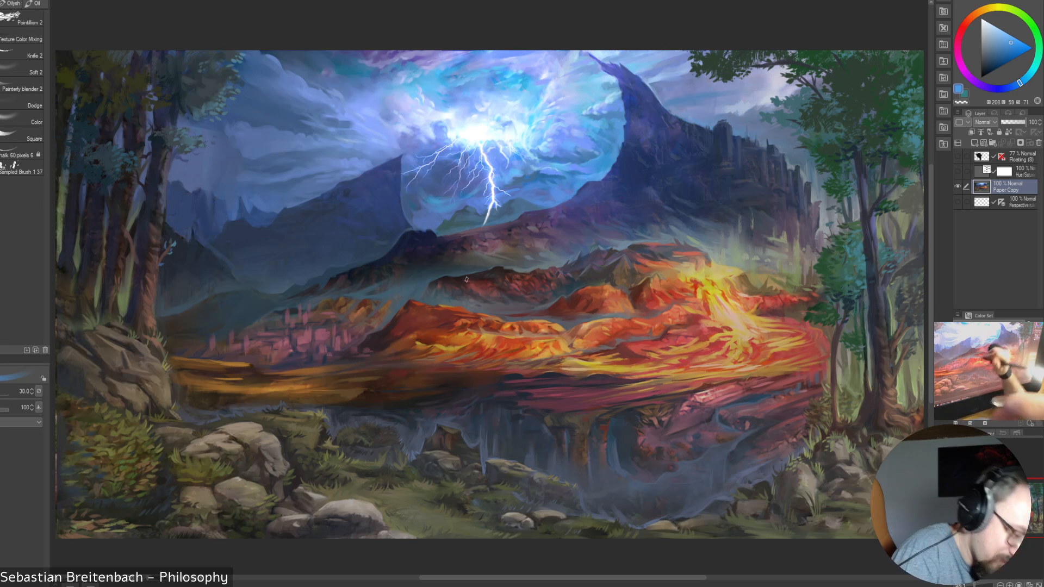
{"action": "key", "text": "bracketleft"}
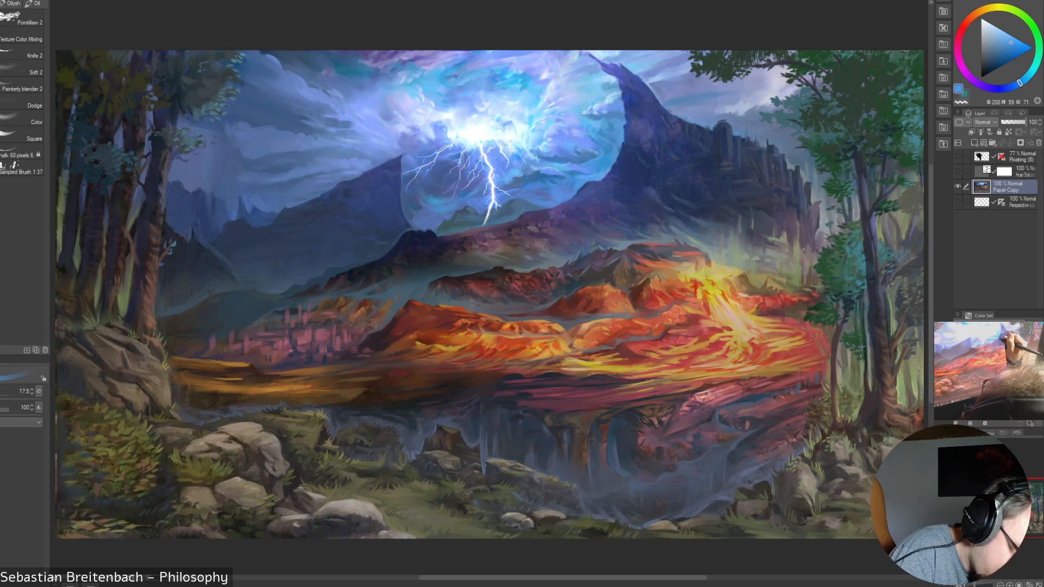
{"action": "key", "text": "bracketright"}
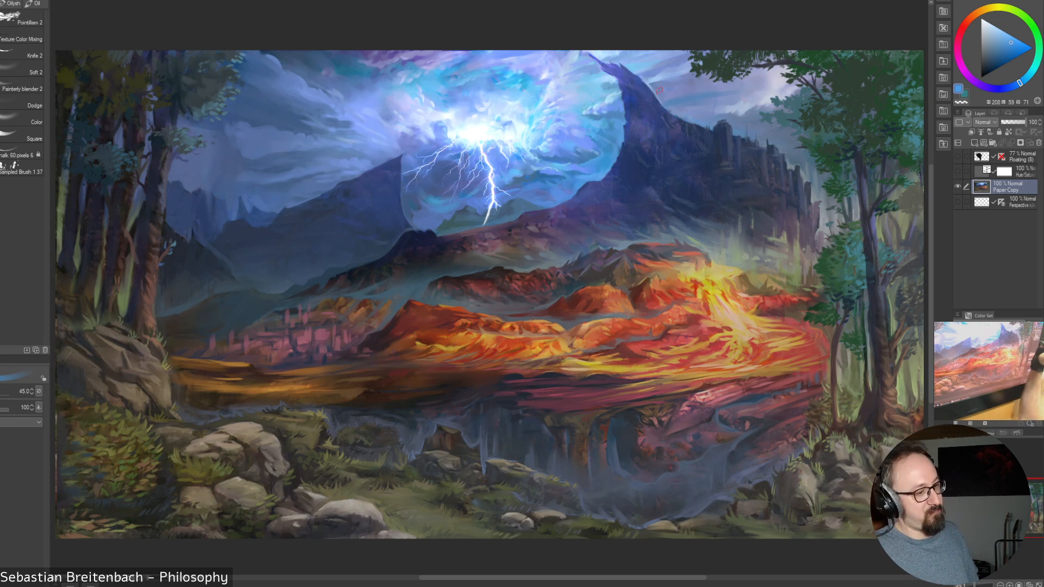
{"action": "key", "text": "bracketright"}
{"action": "key", "text": "bracketright"}
{"action": "key", "text": "bracketright"}
Paint the sky along the dark mountain's slope with darker blues sampled there, reducing the brush to 30 and enlarging it to 40
{"action": "left_click", "coordinate": [594, 158], "text": "alt"}
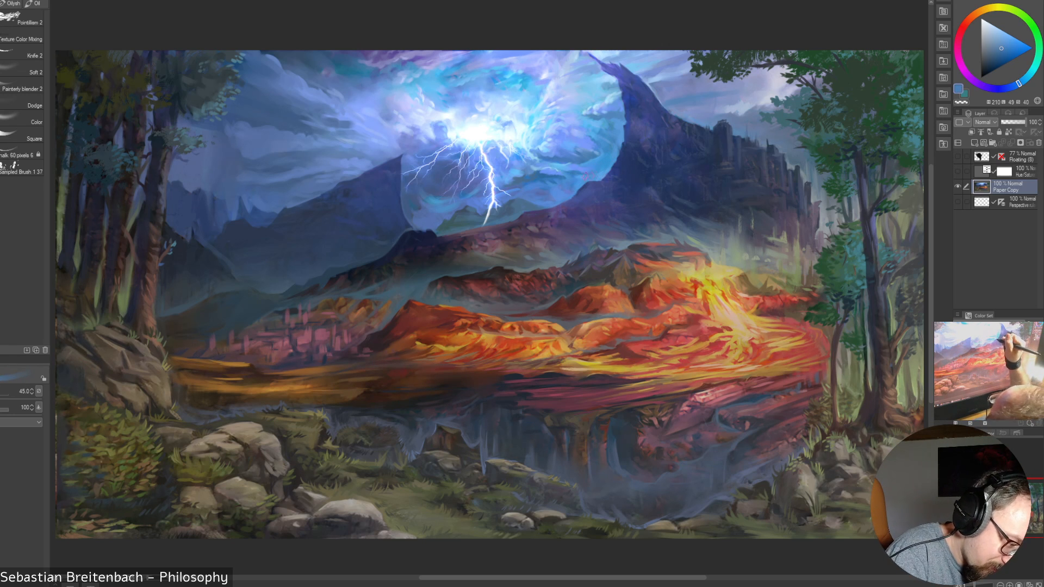
{"action": "key", "text": "bracketleft"}
{"action": "key", "text": "bracketleft"}
{"action": "key", "text": "bracketleft"}
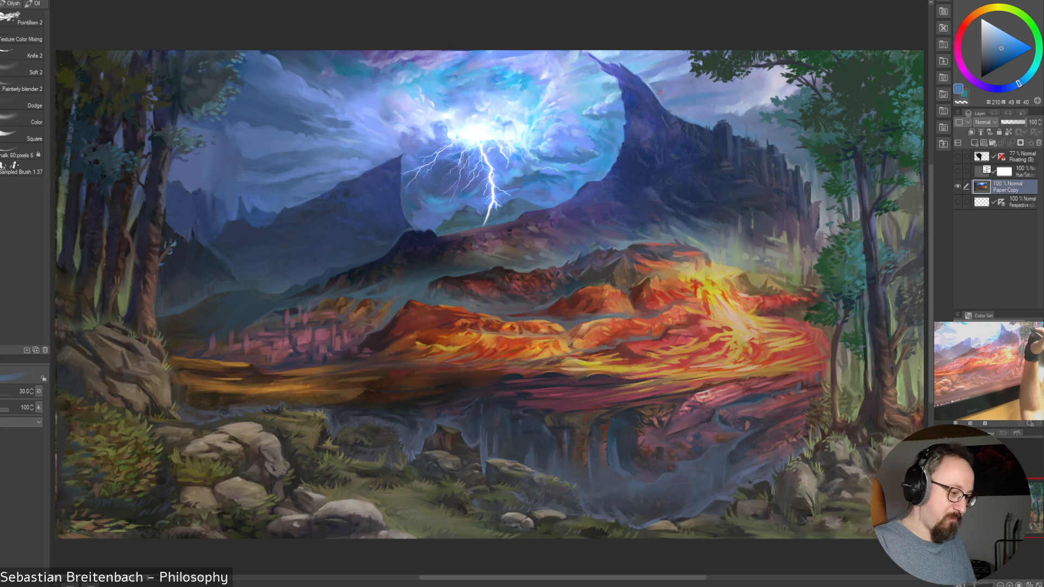
{"action": "left_click", "coordinate": [593, 174], "text": "alt"}
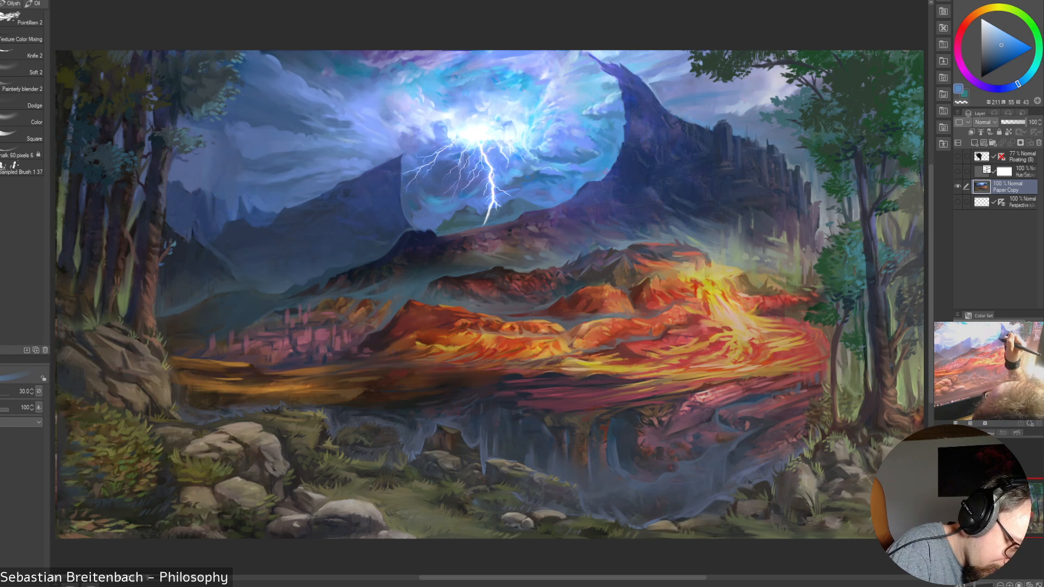
{"action": "key", "text": "bracketright"}
{"action": "key", "text": "bracketright"}
{"action": "left_click", "coordinate": [586, 179], "text": "alt"}
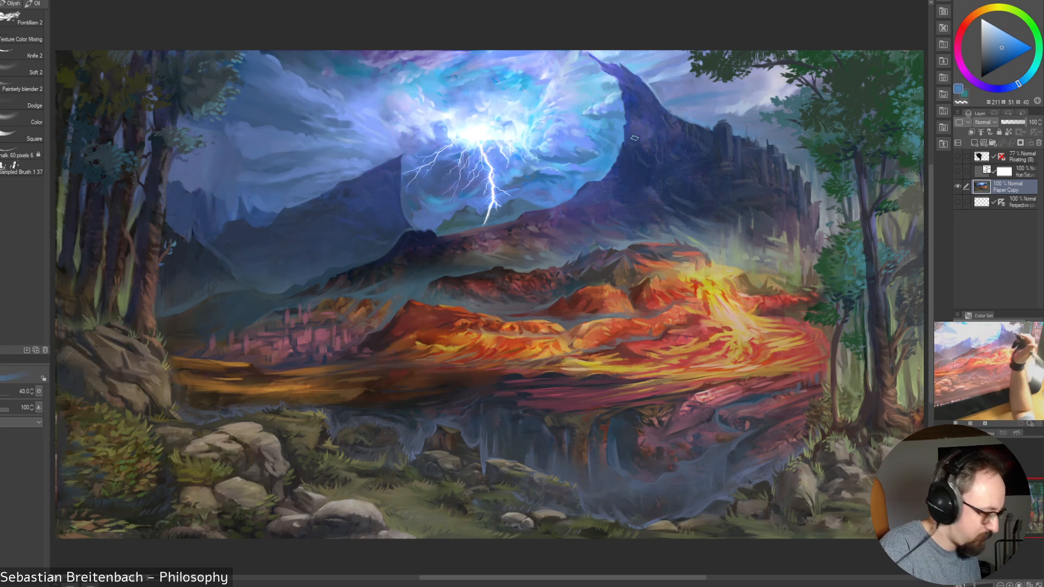
Try blue strokes along the sky's edge against the dark mountain's slope and undo them
{"action": "right_click", "coordinate": [683, 236]}
{"action": "left_click", "coordinate": [645, 199]}
{"action": "left_click_drag", "start_coordinate": [576, 201], "coordinate": [621, 157]}
{"action": "mouse_move", "coordinate": [588, 196]}
{"action": "left_mouse_down"}
{"action": "mouse_move", "coordinate": [633, 158]}
{"action": "mouse_move", "coordinate": [587, 178]}
{"action": "mouse_move", "coordinate": [604, 178]}
{"action": "left_mouse_up"}
{"action": "key", "text": "ctrl+z"}
{"action": "key", "text": "ctrl+z"}
{"action": "left_click", "coordinate": [591, 172], "text": "alt"}
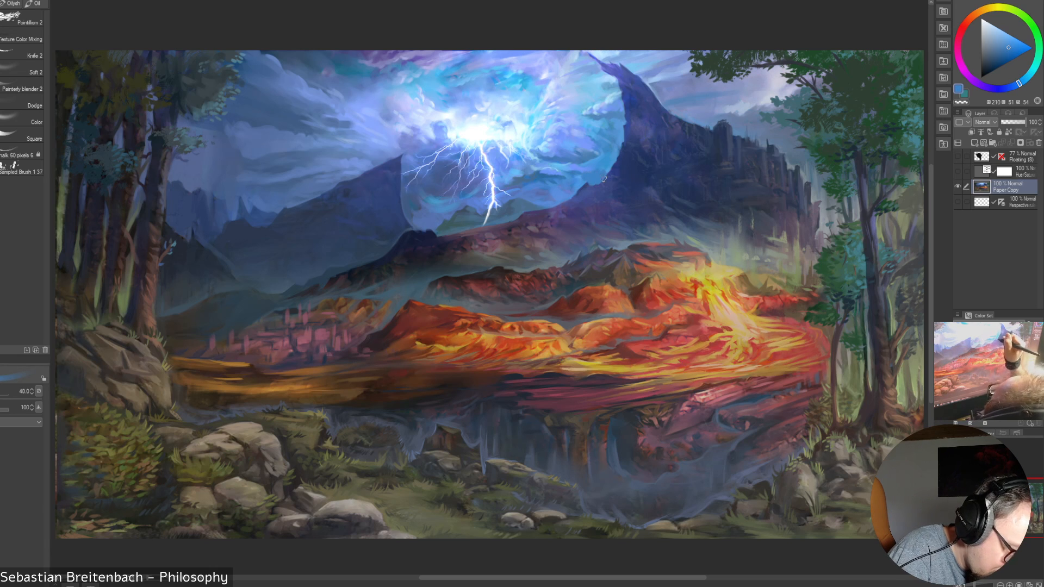
{"action": "key", "text": "ctrl+z"}
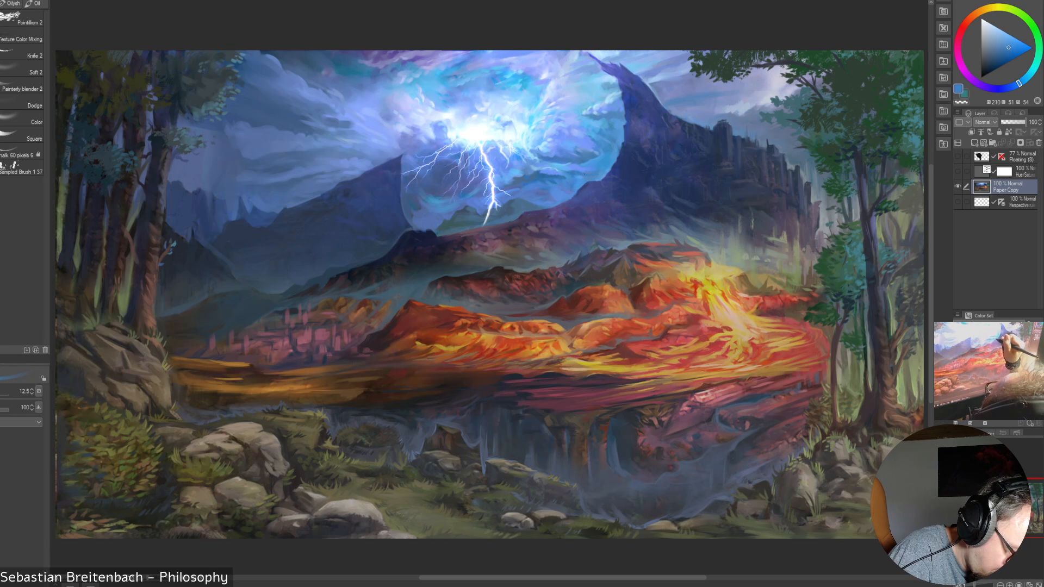
Paint the sky beside the dark mountain with blues sampled near its slope, enlarging the brush to 40 and reducing it to 20
{"action": "key", "text": "]"}
{"action": "key", "text": "]"}
{"action": "key", "text": "]"}
{"action": "key", "text": "]"}
{"action": "key", "text": "]"}
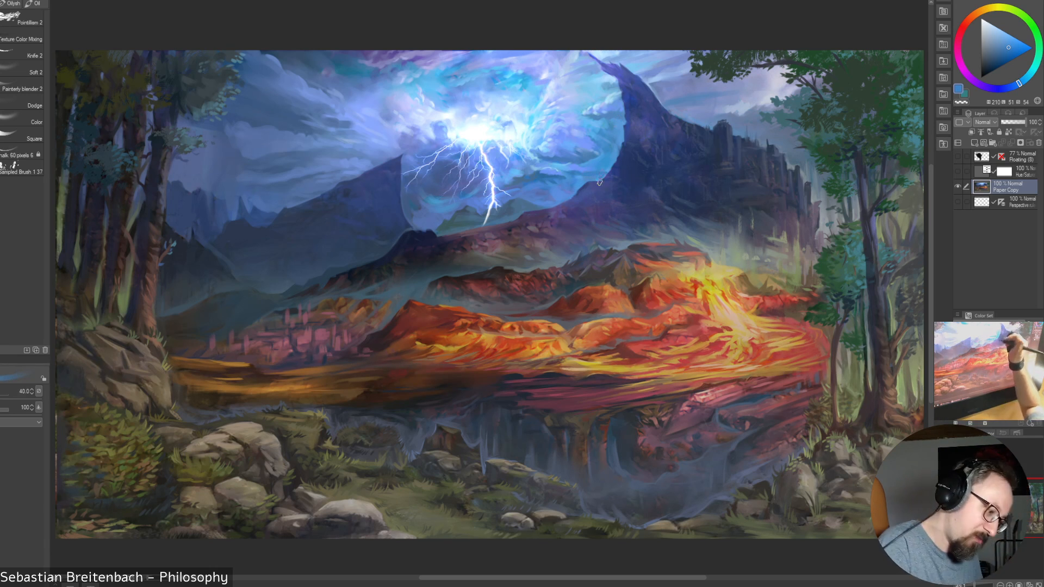
{"action": "left_click", "coordinate": [596, 169], "text": "alt"}
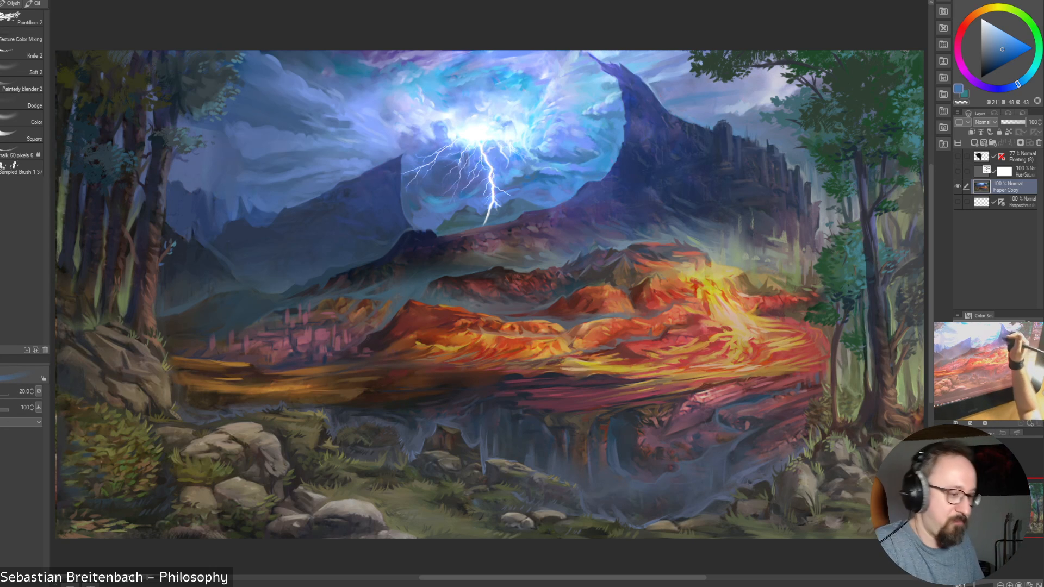
{"action": "left_click", "coordinate": [603, 155], "text": "alt"}
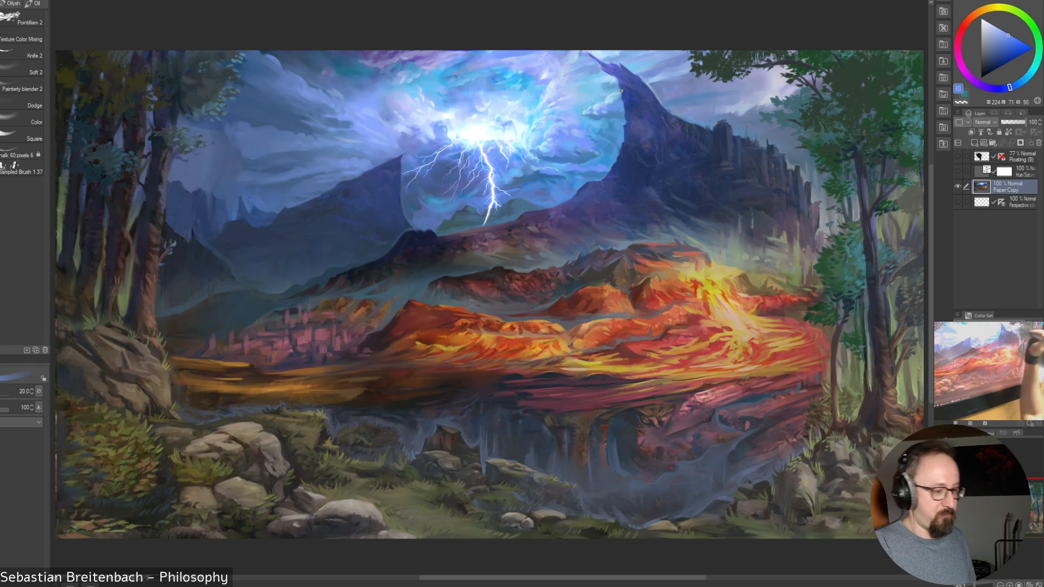
{"action": "left_click", "coordinate": [600, 159], "text": "alt"}
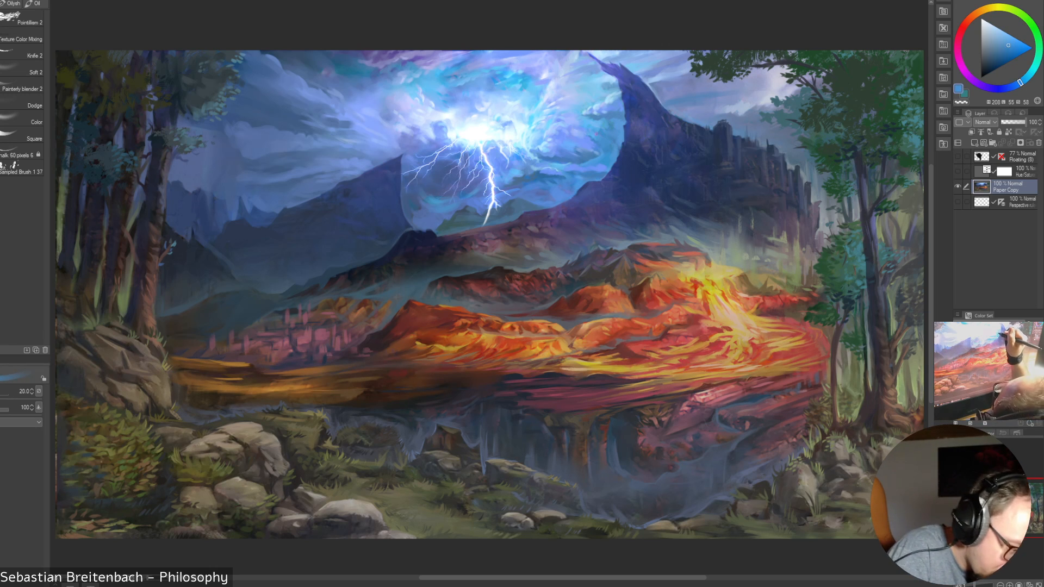
{"action": "left_click", "coordinate": [599, 125], "text": "alt"}
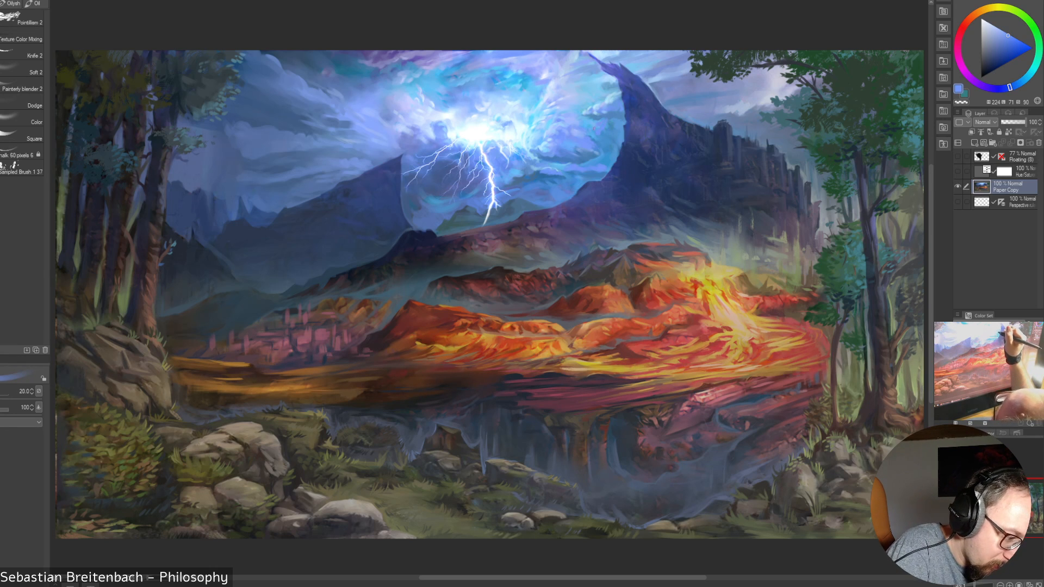
Enlarge the brush to 45, sample a blue just below the peak's tip, and paint the sky along the peak's edge
{"action": "key", "text": "bracketright"}
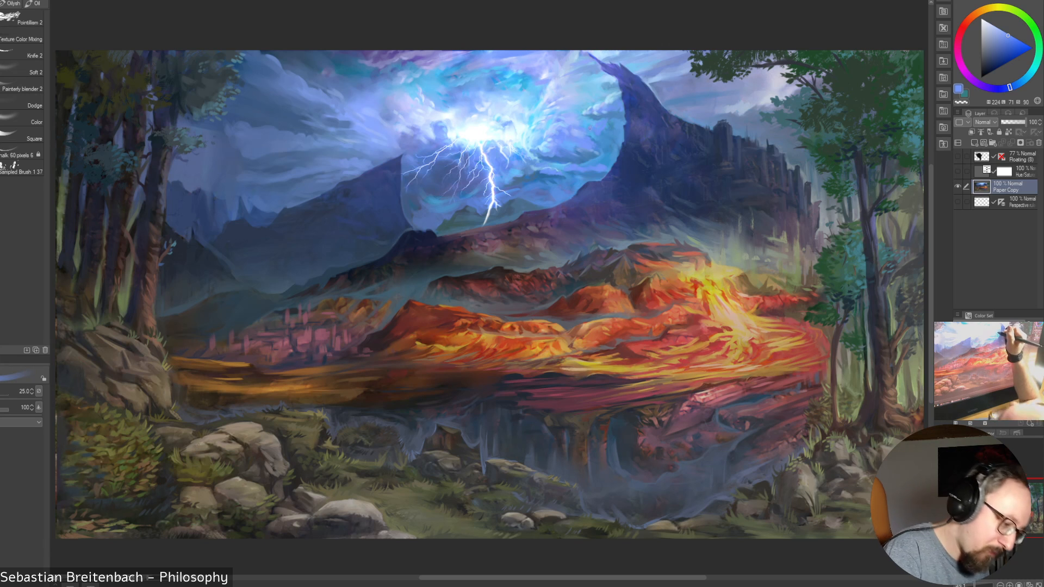
{"action": "key", "text": "bracketright"}
{"action": "key", "text": "bracketright"}
{"action": "key", "text": "bracketright"}
{"action": "key", "text": "bracketright"}
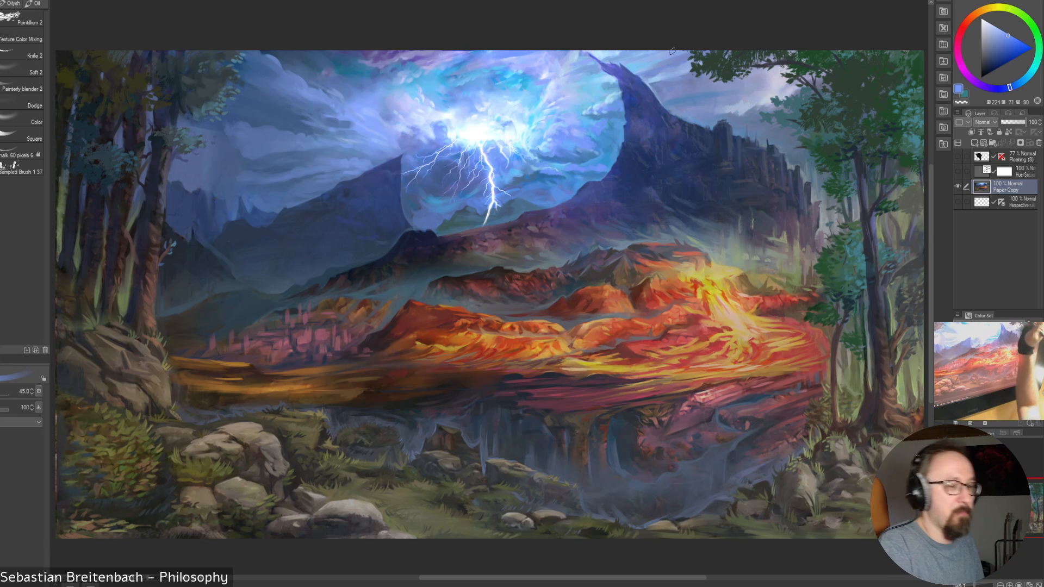
{"action": "left_click", "coordinate": [619, 93], "text": "alt"}
{"action": "left_click_drag", "start_coordinate": [619, 90], "coordinate": [609, 103]}
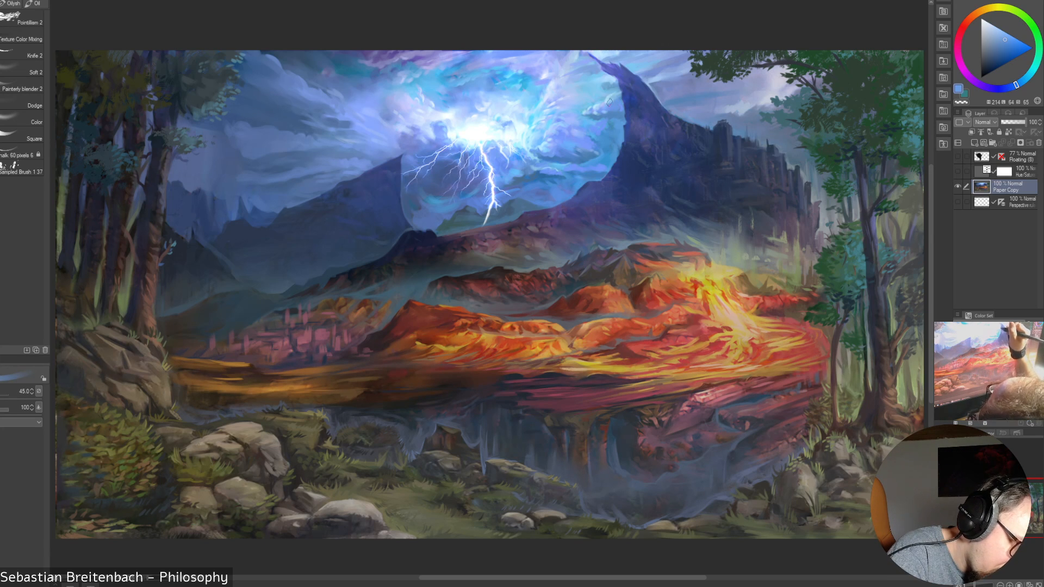
Reduce the brush to 17.5, sample a bright cyan-blue beside the peak, and paint the adjoining clouds, enlarging the brush to 25
{"action": "key", "text": "bracketleft"}
{"action": "key", "text": "bracketleft"}
{"action": "key", "text": "bracketleft"}
{"action": "key", "text": "bracketleft"}
{"action": "key", "text": "bracketleft"}
{"action": "key", "text": "bracketleft"}
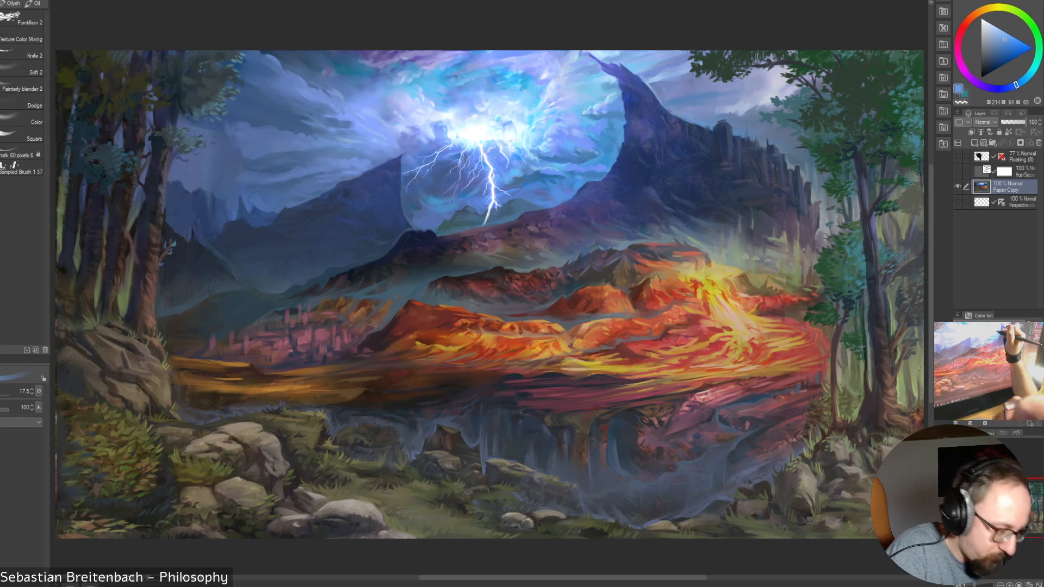
{"action": "left_click", "coordinate": [602, 107], "text": "alt"}
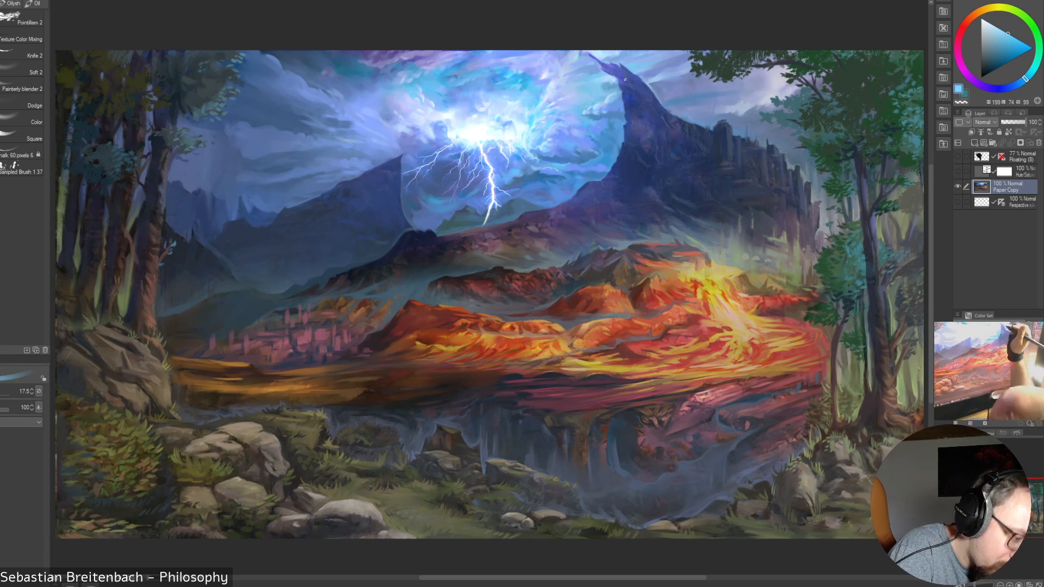
{"action": "key", "text": "bracketright"}
{"action": "key", "text": "bracketright"}
{"action": "key", "text": "bracketright"}
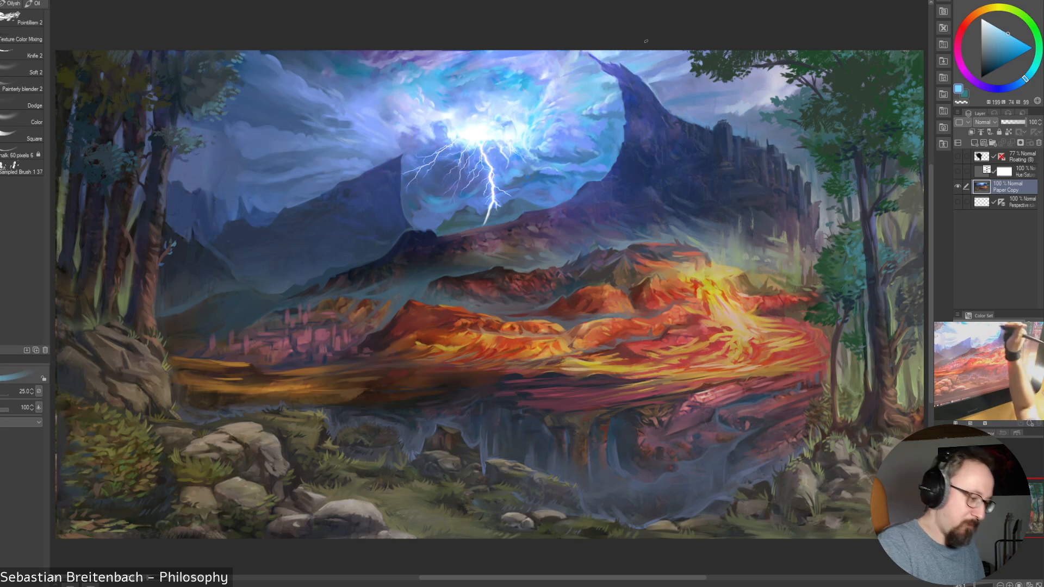
Paint light cyan sampled above the lightning's glow into the clouds there, reducing the brush from 25 to 10
{"action": "left_click", "coordinate": [515, 82], "text": "alt"}
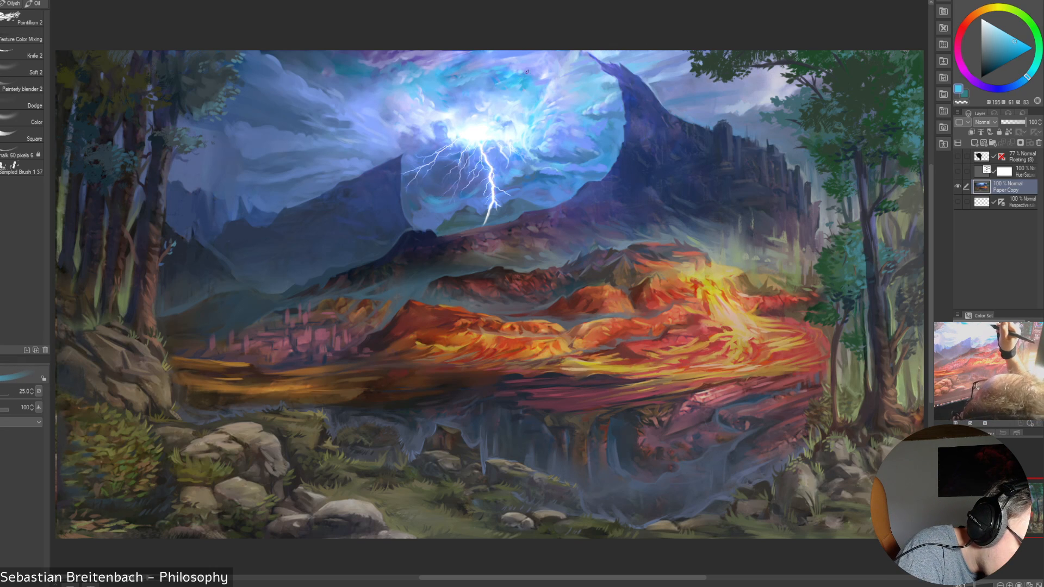
{"action": "left_click", "coordinate": [502, 90], "text": "alt"}
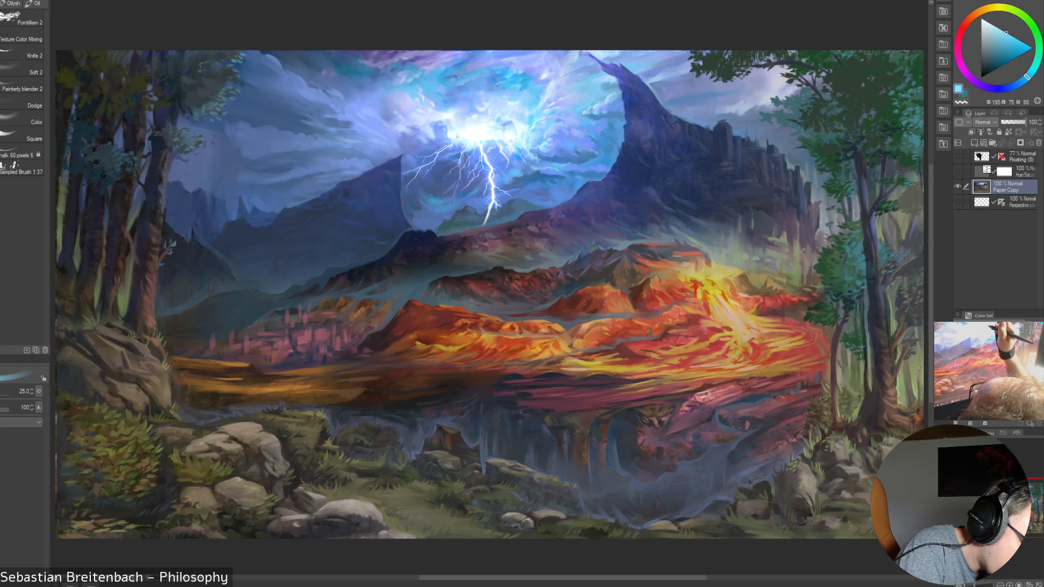
{"action": "left_click_drag", "start_coordinate": [487, 88], "coordinate": [500, 80]}
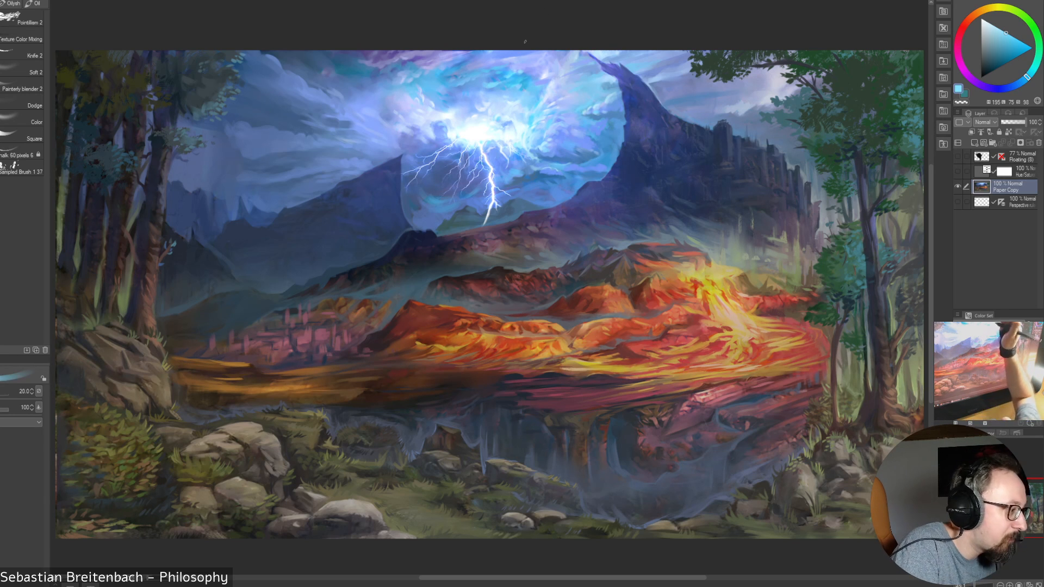
{"action": "key", "text": "bracketleft"}
{"action": "key", "text": "bracketleft"}
{"action": "key", "text": "bracketleft"}
{"action": "key", "text": "bracketleft"}
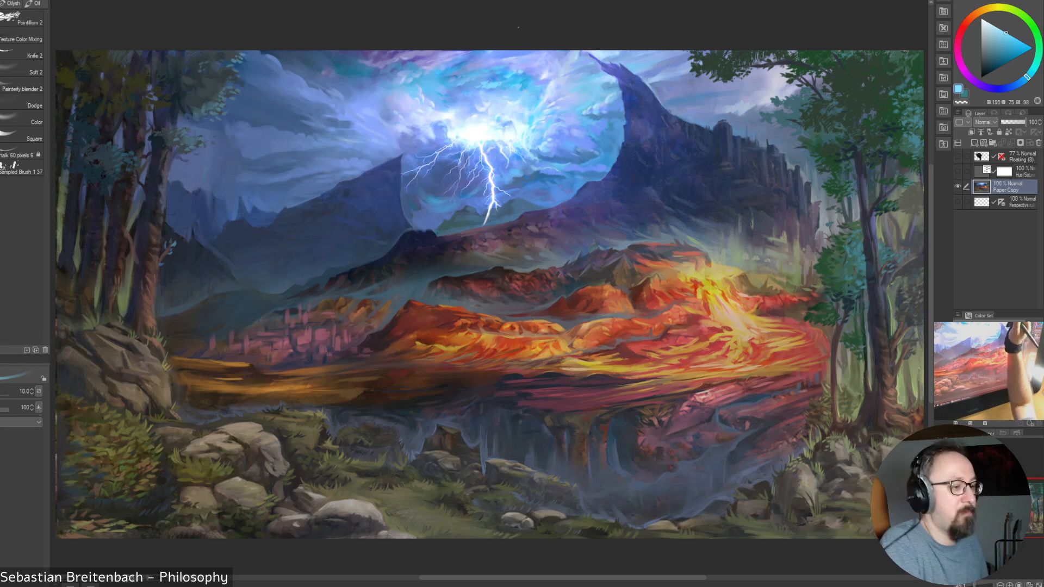
Refine the clouds above the glow with the brush between 9 and 25, and sample a medium blue near the sky's upper edge
{"action": "key", "text": "bracketleft"}
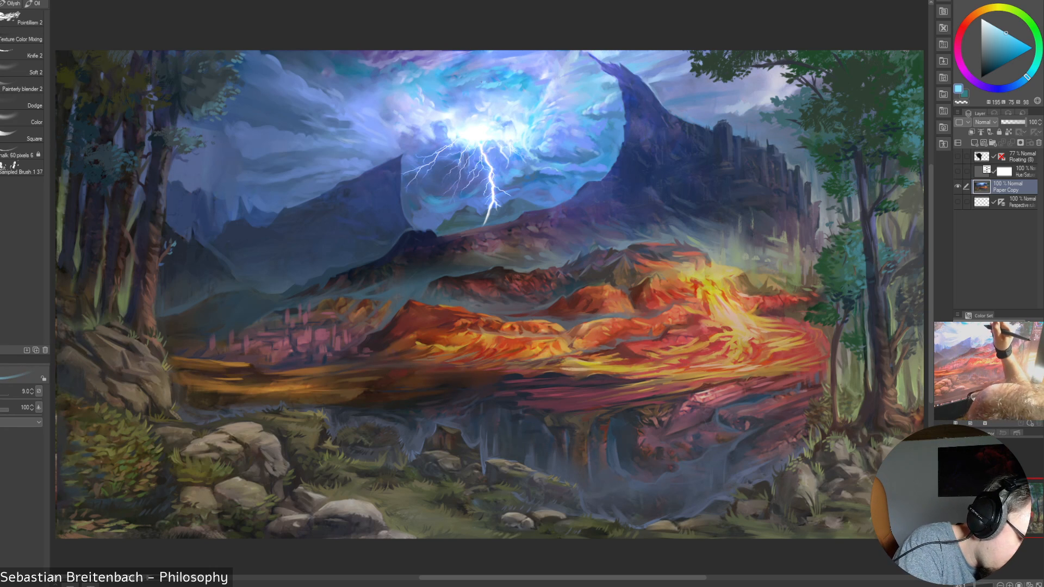
{"action": "key", "text": "bracketright"}
{"action": "key", "text": "bracketright"}
{"action": "key", "text": "bracketright"}
{"action": "key", "text": "bracketright"}
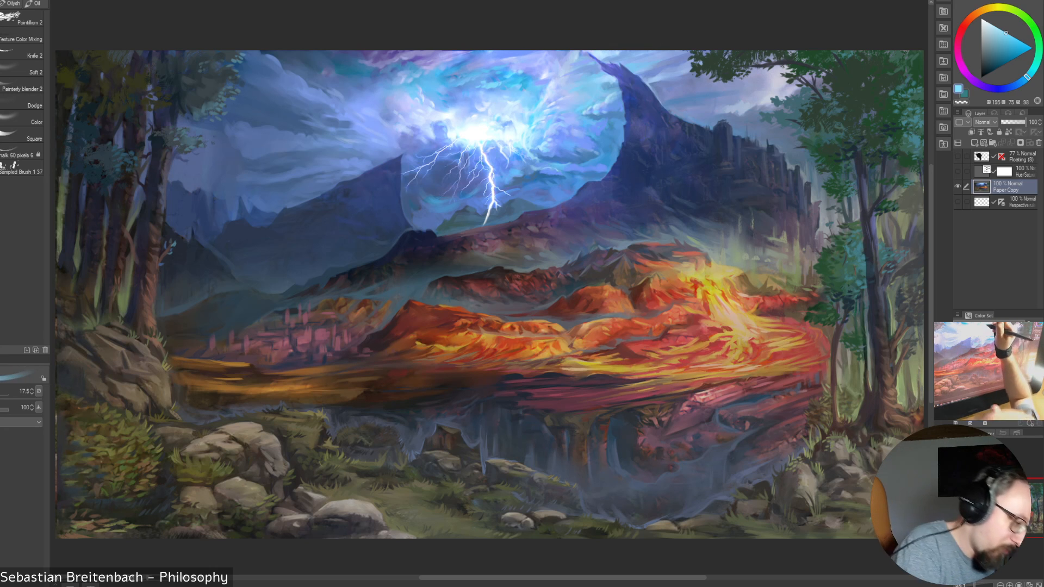
{"action": "left_click", "coordinate": [502, 61], "text": "alt"}
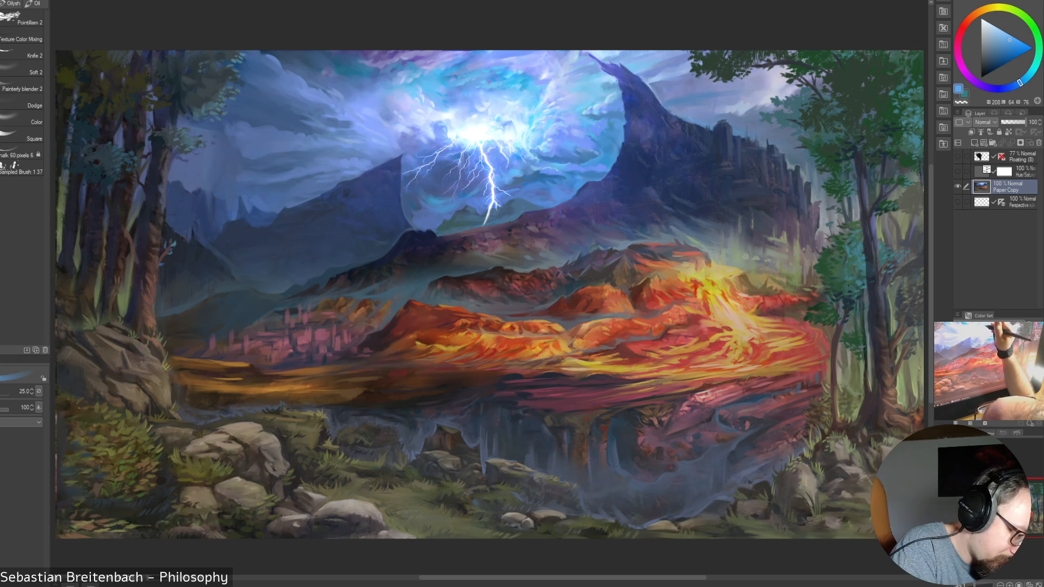
Paint further blues sampled around the lightning's glow into the clouds above it, reducing the brush to 12.5 and enlarging it to 25
{"action": "key", "text": "["}
{"action": "left_click", "coordinate": [489, 83], "text": "alt"}
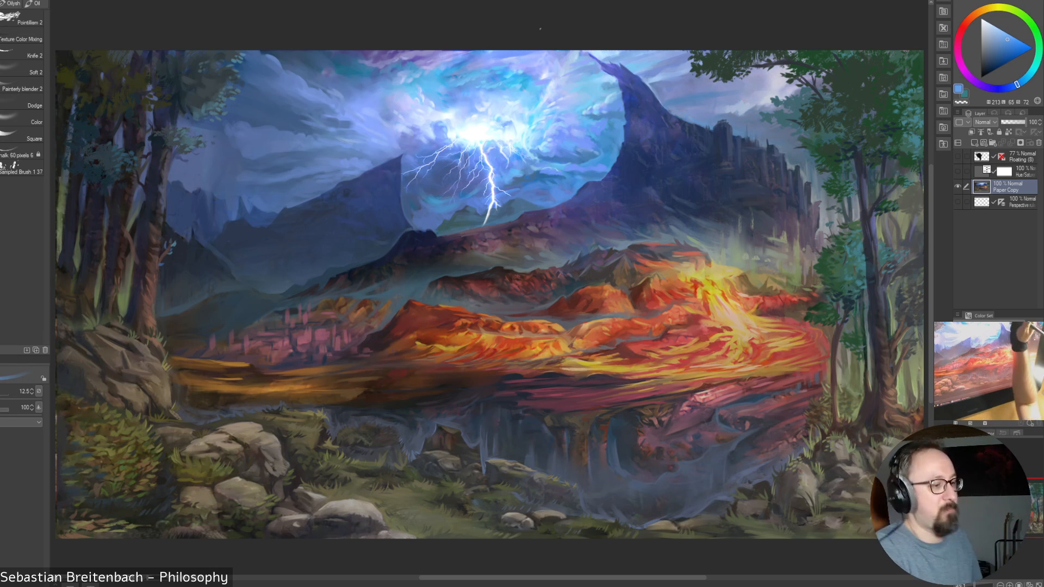
{"action": "left_click", "coordinate": [526, 115], "text": "alt"}
{"action": "key", "text": "]"}
{"action": "left_click", "coordinate": [497, 83], "text": "alt"}
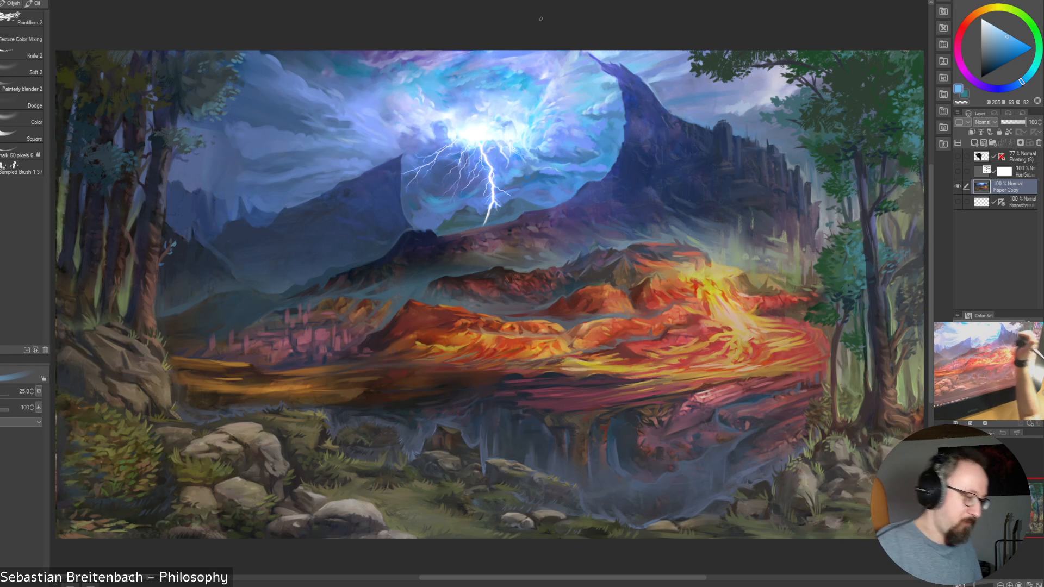
Soften the clouds between the lightning's glow and the dark peak with Painterly blender 2, enlarging it to 60 and reducing it to 20
{"action": "left_click", "coordinate": [22, 89]}
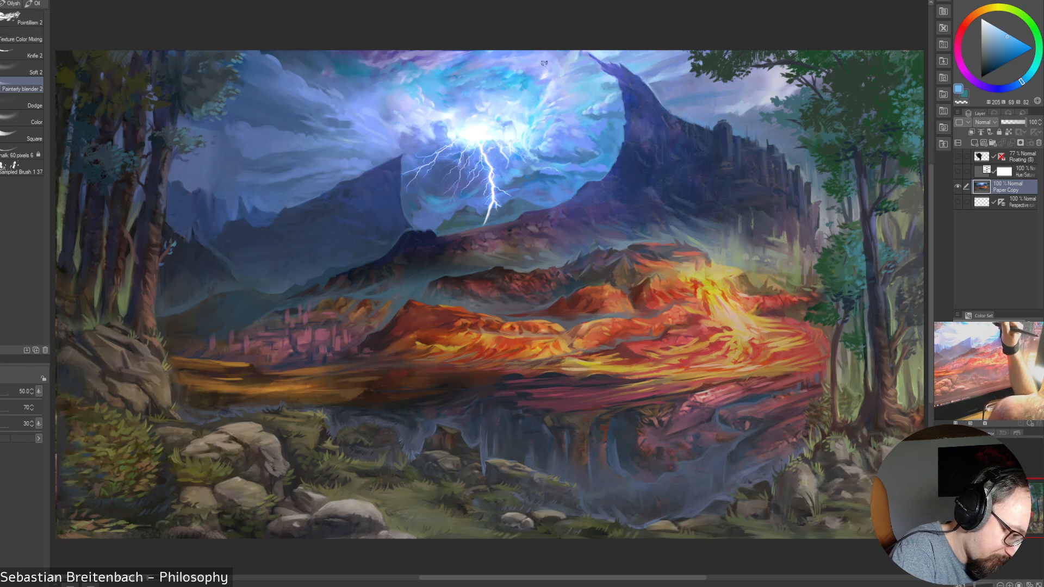
{"action": "key", "text": "bracketright"}
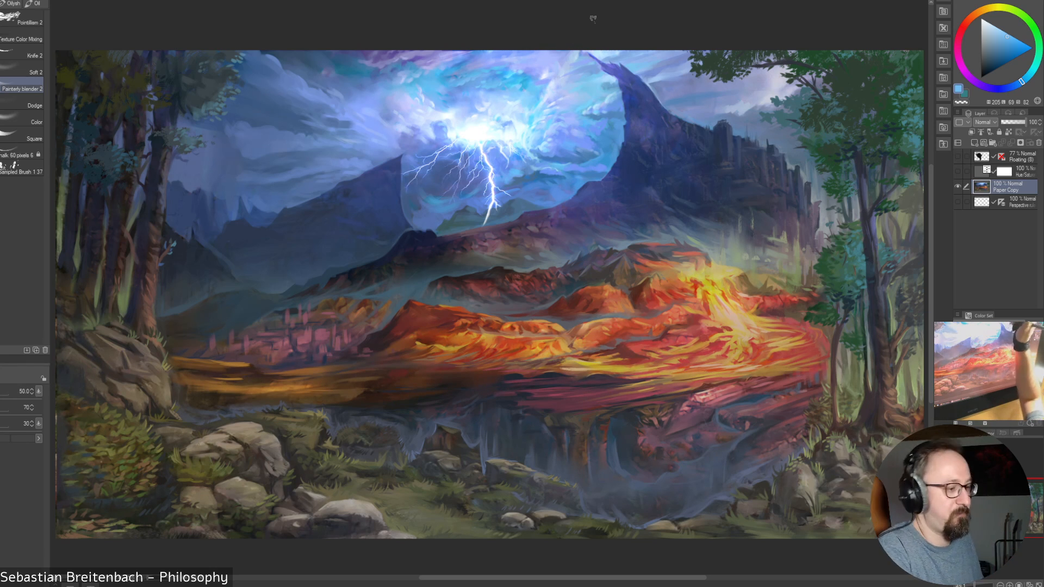
{"action": "key", "text": "bracketright"}
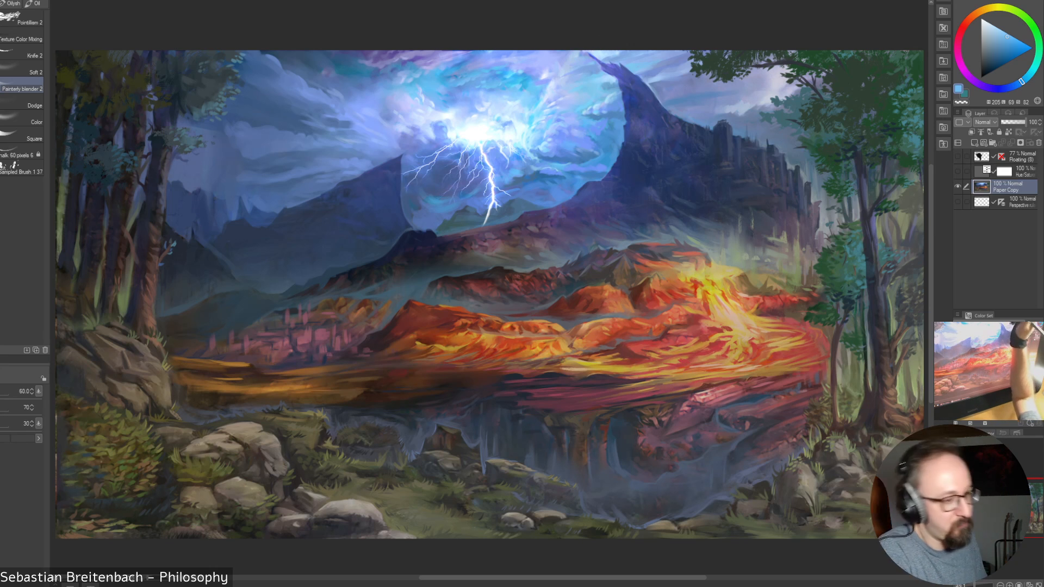
{"action": "key", "text": "bracketleft"}
{"action": "key", "text": "bracketleft"}
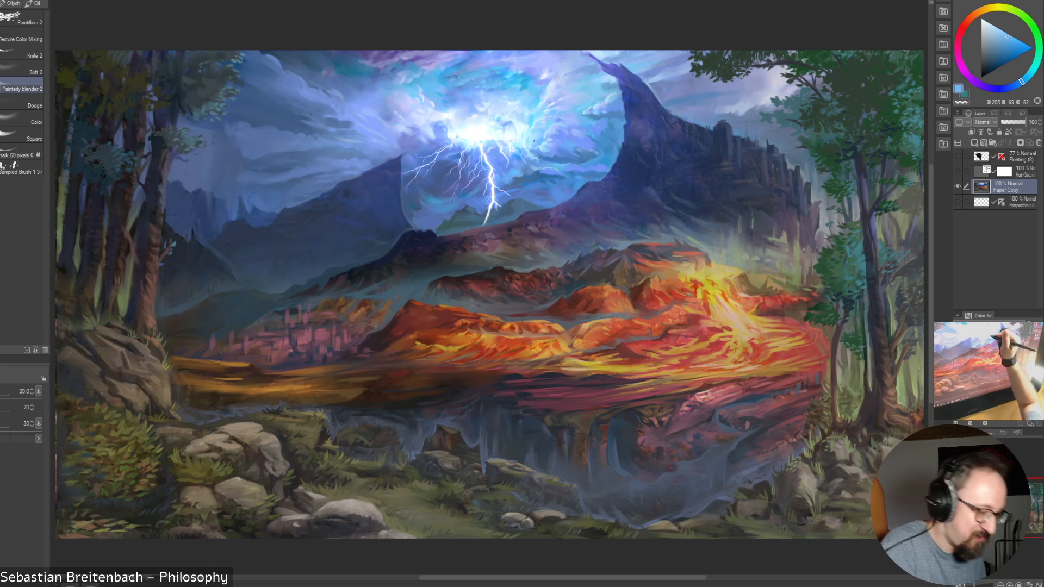
Blend finer cloud transitions around the glow, enlarging the blender to 35 and reducing it through 15 to 3.5
{"action": "key", "text": "bracketright"}
{"action": "key", "text": "bracketright"}
{"action": "key", "text": "bracketright"}
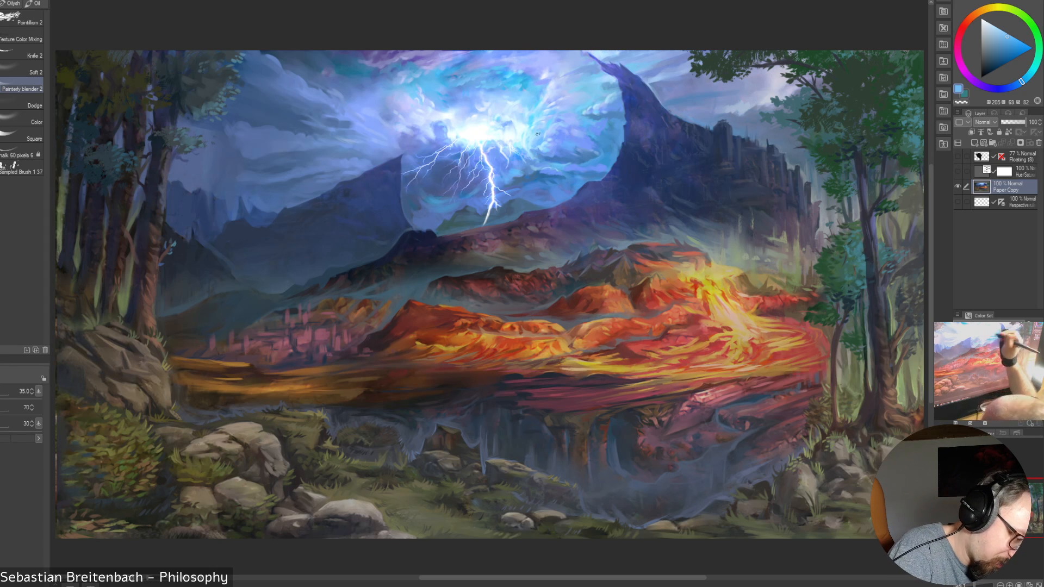
{"action": "key", "text": "bracketleft"}
{"action": "key", "text": "bracketleft"}
{"action": "key", "text": "bracketleft"}
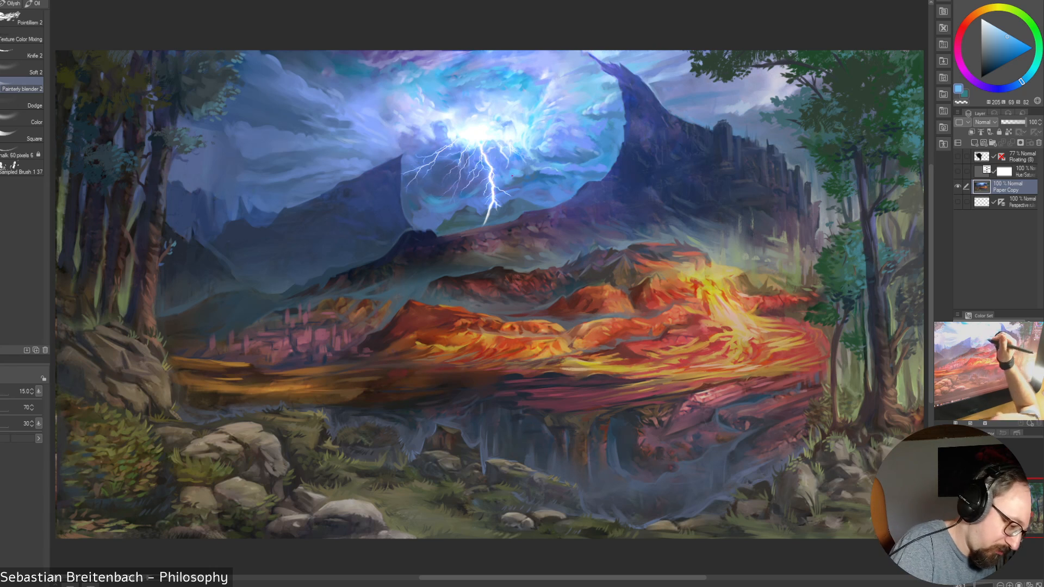
{"action": "key", "text": "bracketleft"}
{"action": "key", "text": "bracketleft"}
{"action": "key", "text": "bracketleft"}
{"action": "key", "text": "bracketleft"}
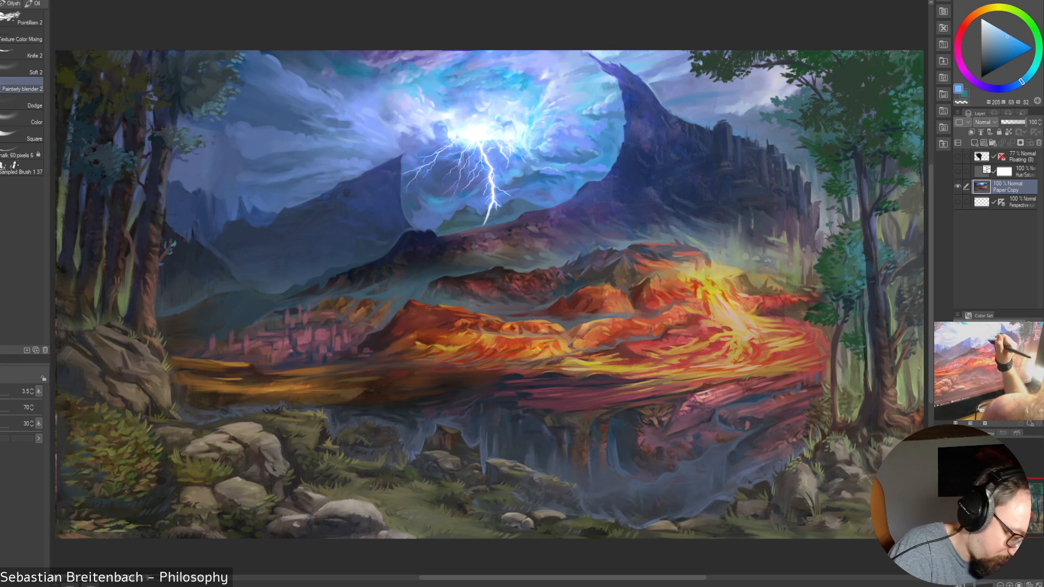
Sample a muted blue from the clouds beside the lightning bolt and return to the painting brush at size 25
{"action": "left_click", "coordinate": [515, 179], "text": "alt"}
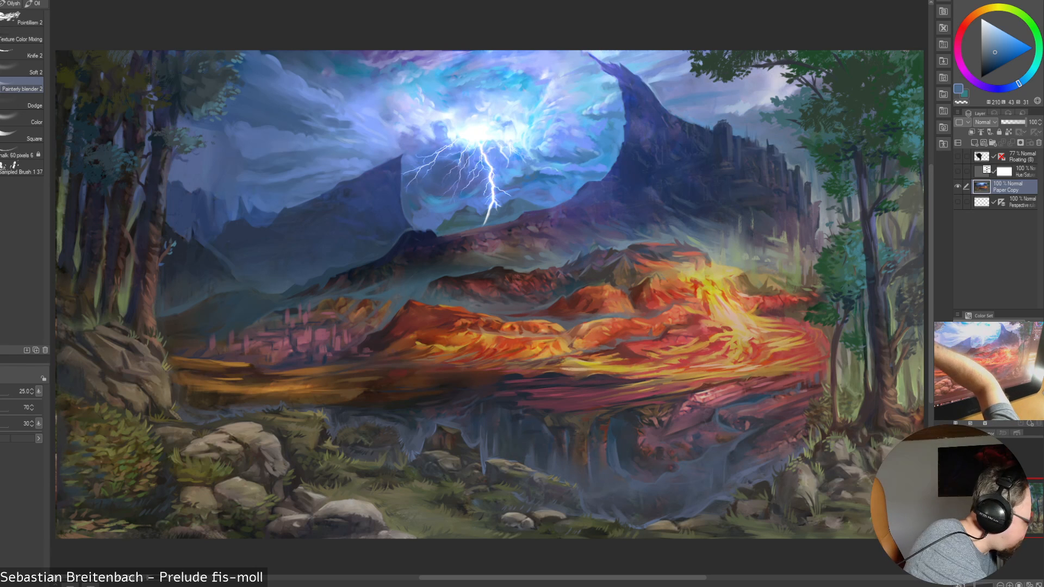
{"action": "key", "text": "p"}
{"action": "key", "text": "b"}
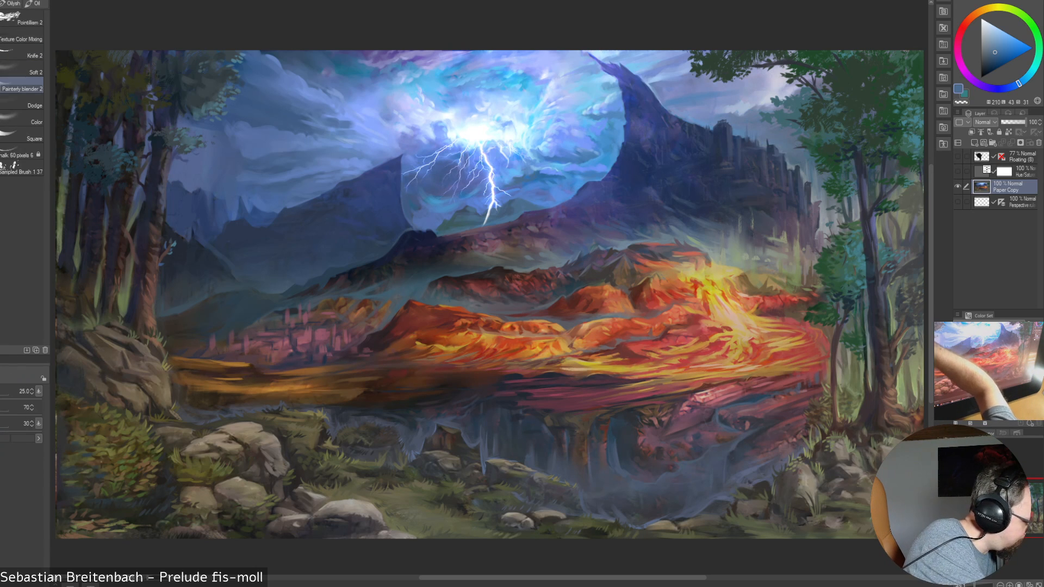
{"action": "left_click", "coordinate": [2, 20]}
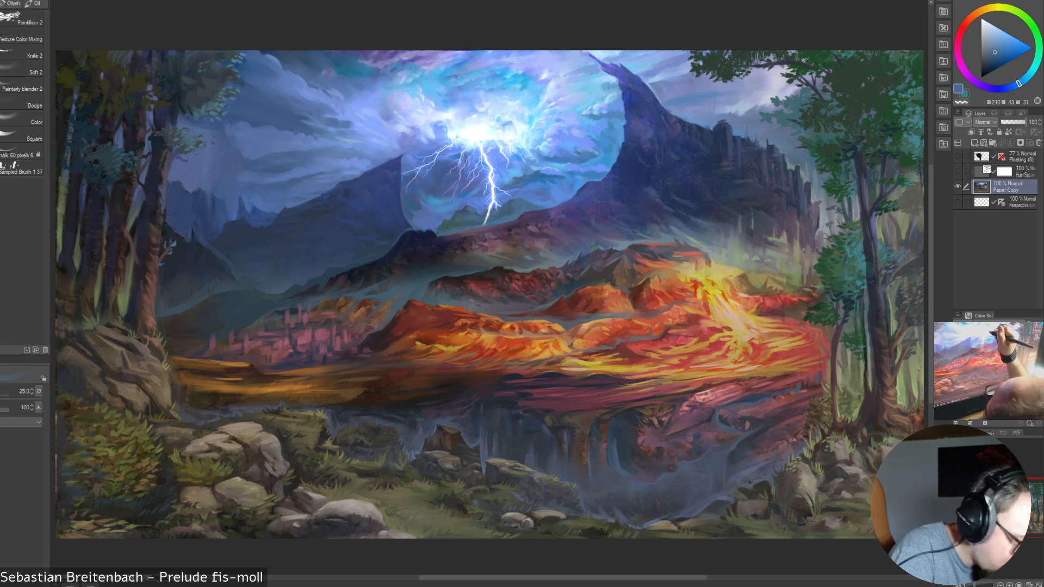
Sample a pale cyan at the glow's edge and paint it into the adjoining clouds, setting the brush to 45 and reducing it to 15
{"action": "left_click", "coordinate": [510, 126], "text": "alt"}
{"action": "key", "text": "bracketright"}
{"action": "key", "text": "bracketright"}
{"action": "key", "text": "bracketright"}
{"action": "key", "text": "bracketright"}
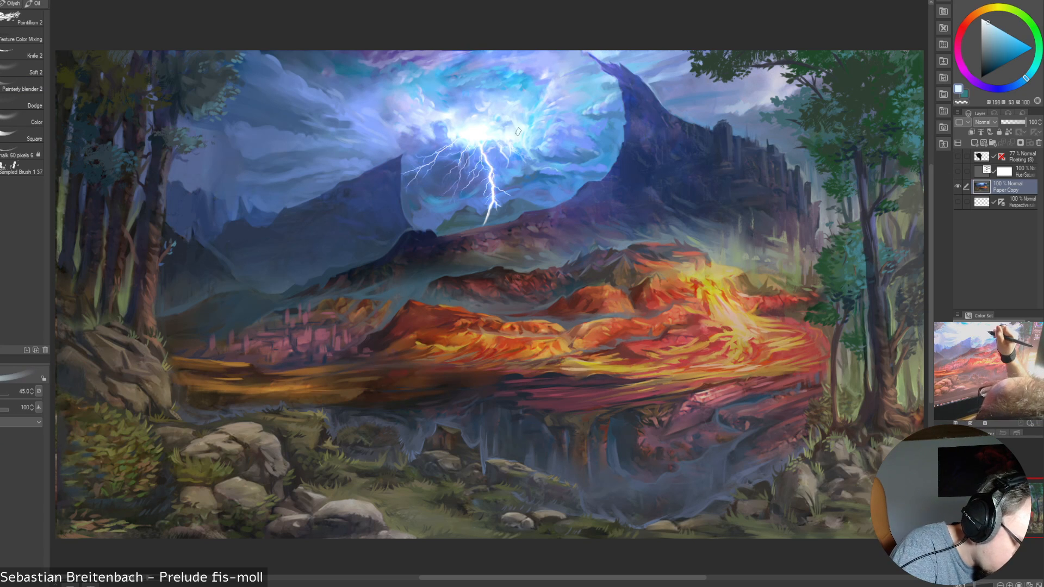
{"action": "key", "text": "bracketleft"}
{"action": "key", "text": "bracketleft"}
{"action": "key", "text": "bracketleft"}
{"action": "key", "text": "bracketleft"}
{"action": "key", "text": "bracketleft"}
{"action": "key", "text": "bracketleft"}
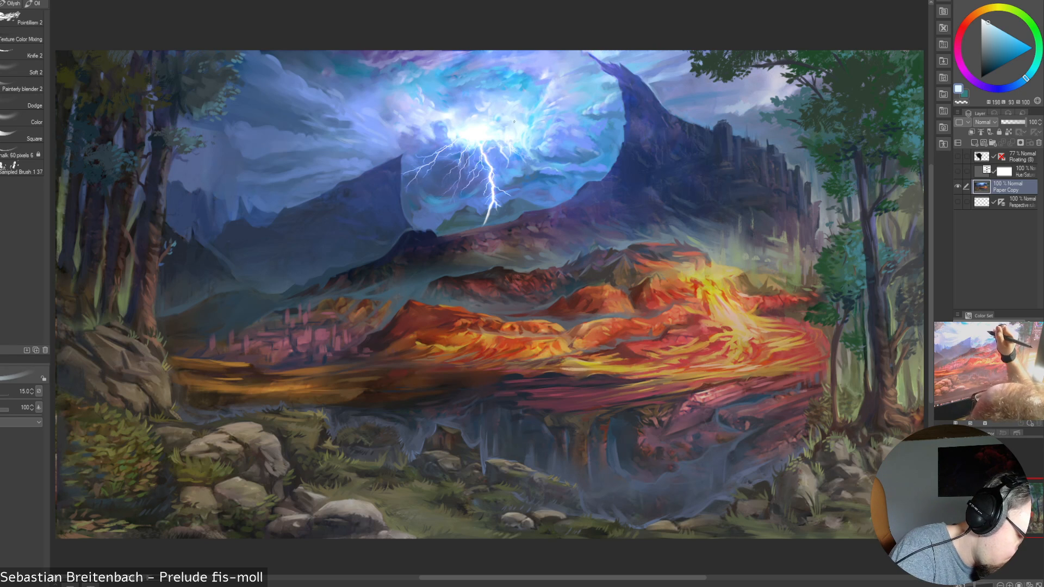
Sample bright and near-white cyans just above the glow and brighten the clouds there, enlarging the brush to 80 and reducing it to 20
{"action": "left_click", "coordinate": [499, 118], "text": "alt"}
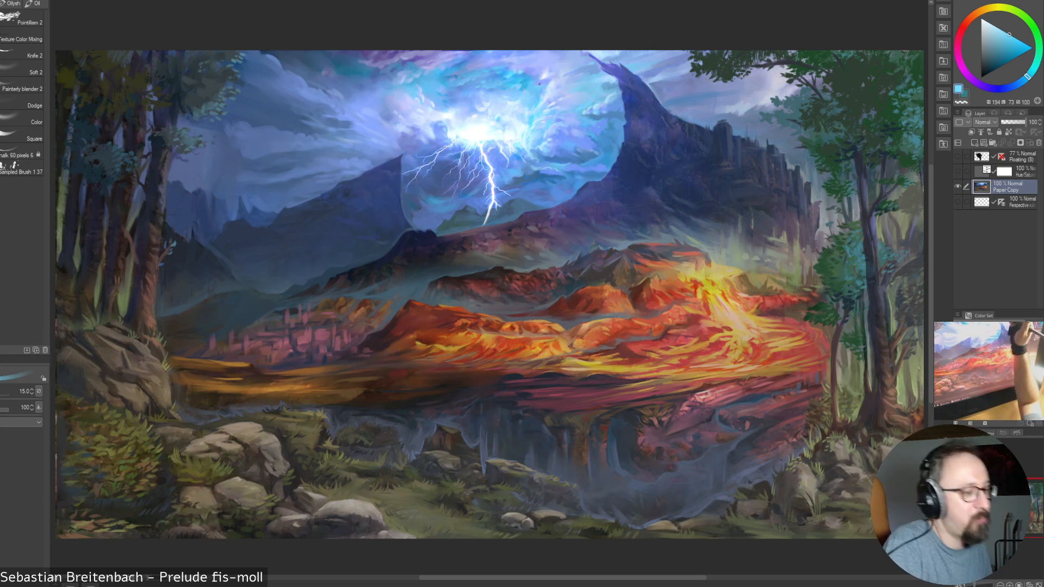
{"action": "key", "text": "bracketright"}
{"action": "key", "text": "bracketright"}
{"action": "key", "text": "bracketright"}
{"action": "key", "text": "bracketright"}
{"action": "key", "text": "bracketright"}
{"action": "key", "text": "bracketright"}
{"action": "key", "text": "bracketright"}
{"action": "left_click", "coordinate": [499, 119], "text": "alt"}
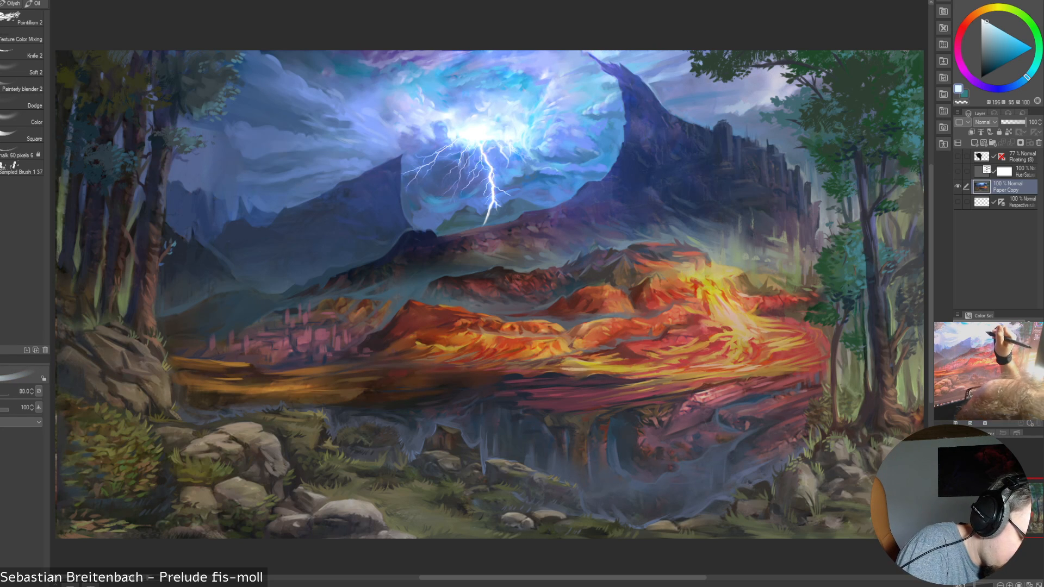
{"action": "left_click", "coordinate": [496, 121], "text": "alt"}
{"action": "key", "text": "bracketleft"}
{"action": "key", "text": "bracketleft"}
{"action": "key", "text": "bracketleft"}
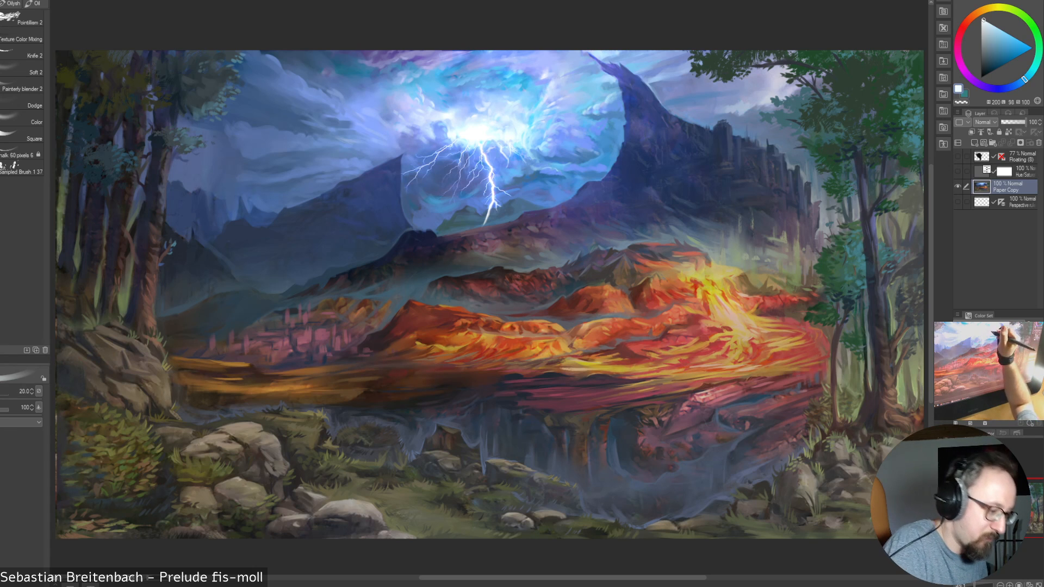
Sample a bright cyan above the glow's centre and refine the clouds there with the brush at 17.5 and 20
{"action": "left_click", "coordinate": [487, 117], "text": "alt"}
{"action": "key", "text": "bracketleft"}
{"action": "key", "text": "bracketleft"}
{"action": "key", "text": "bracketleft"}
{"action": "key", "text": "bracketleft"}
{"action": "key", "text": "bracketleft"}
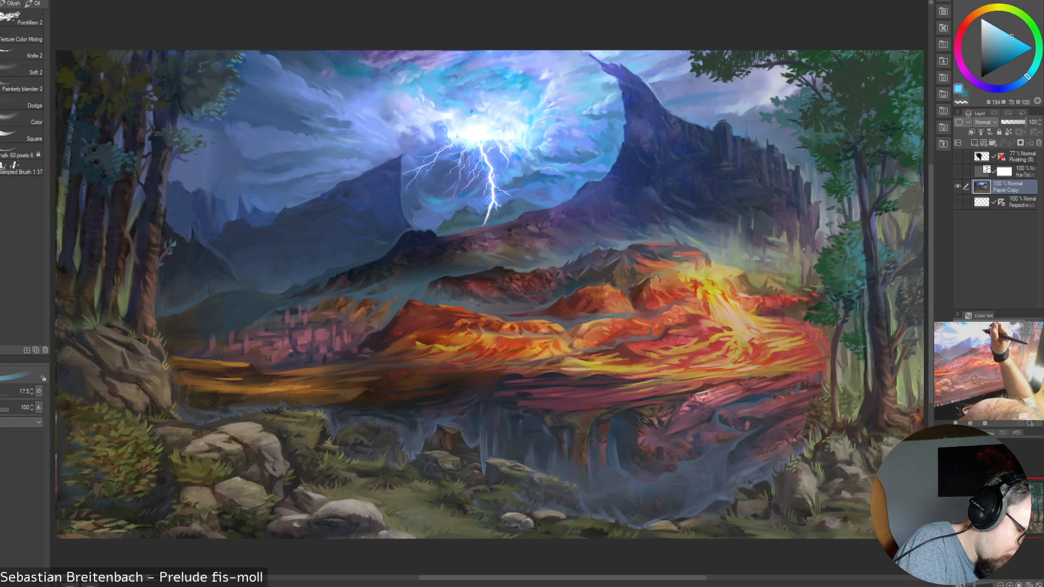
{"action": "key", "text": "bracketright"}
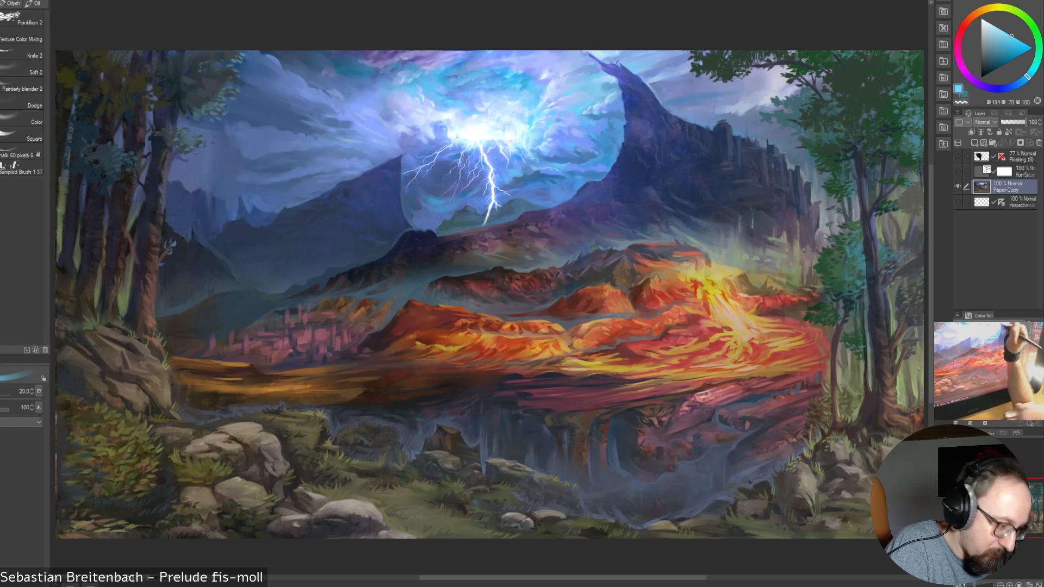
Repaint the sky beside the dark peak's tip with blues sampled around it, enlarging the brush to 35
{"action": "left_click", "coordinate": [571, 86], "text": "alt"}
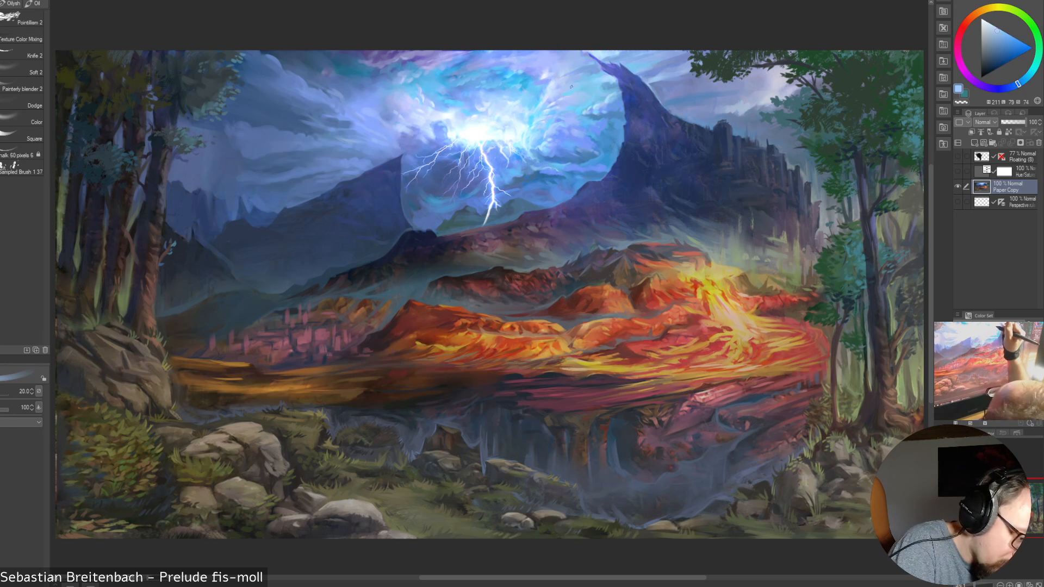
{"action": "left_click", "coordinate": [590, 85], "text": "alt"}
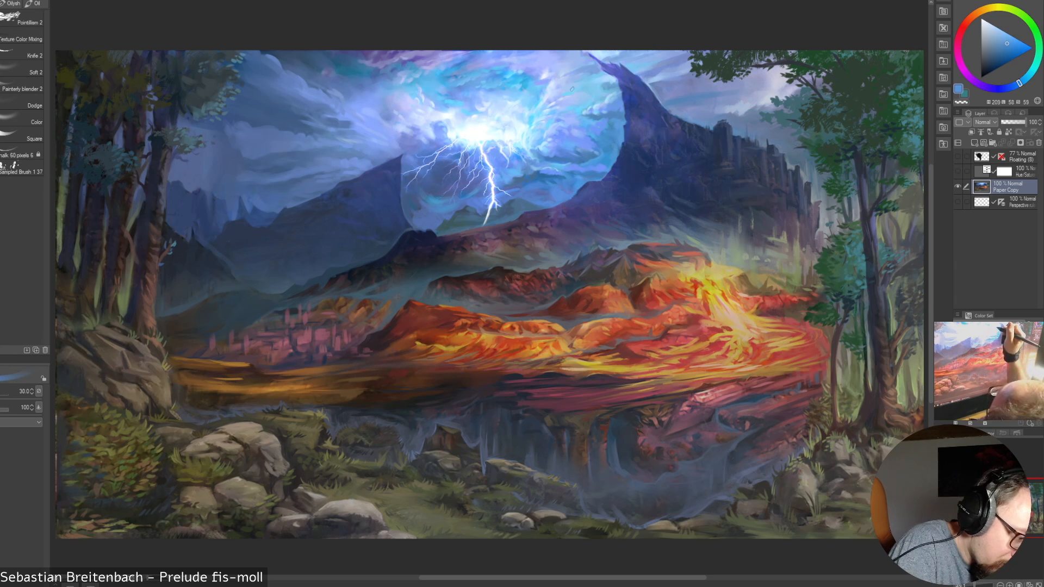
{"action": "key", "text": "bracketright"}
{"action": "key", "text": "bracketright"}
{"action": "left_click", "coordinate": [588, 84], "text": "alt"}
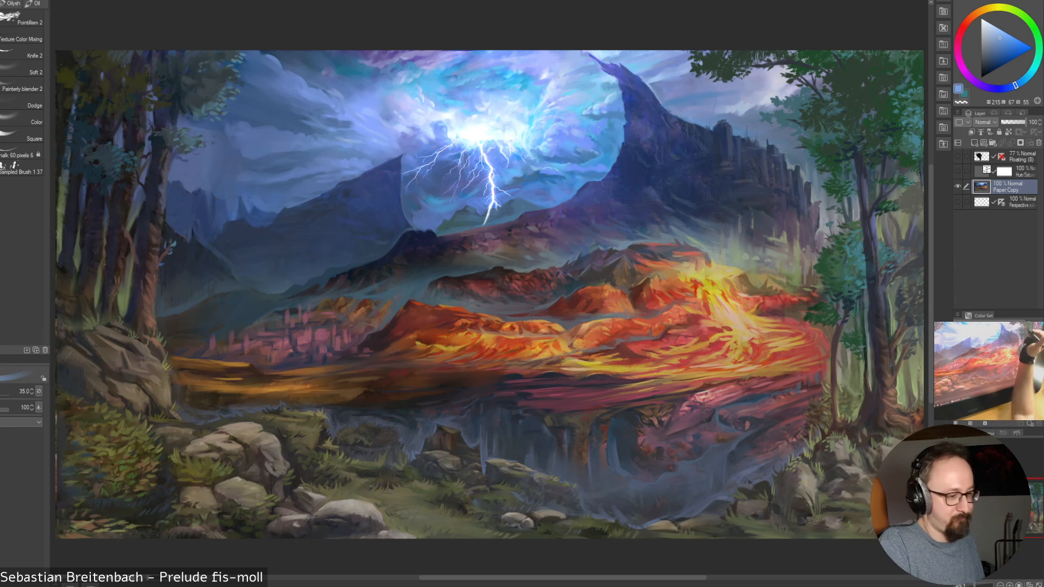
{"action": "left_click", "coordinate": [591, 64], "text": "alt"}
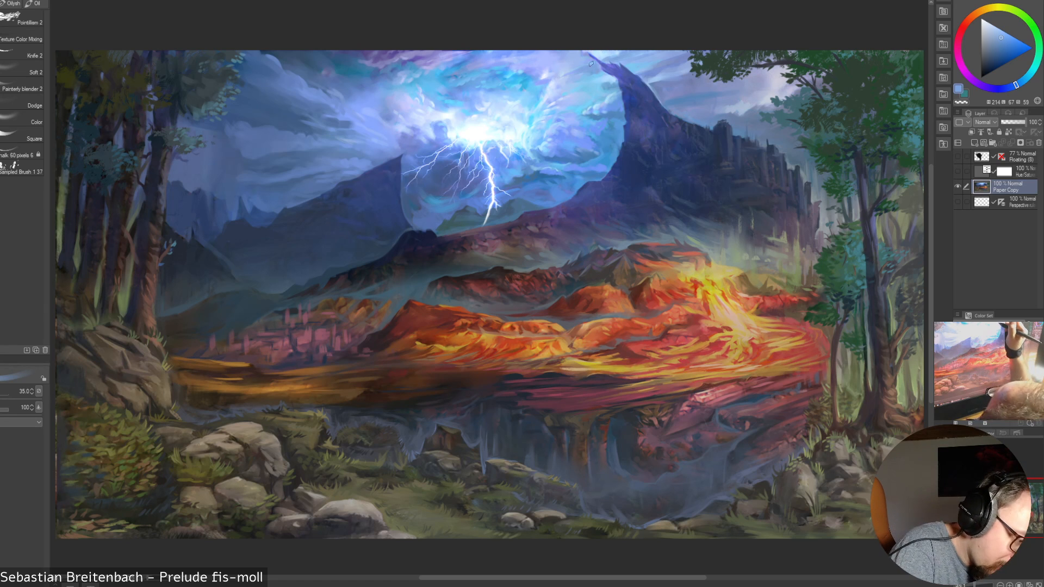
{"action": "left_click", "coordinate": [588, 58], "text": "alt"}
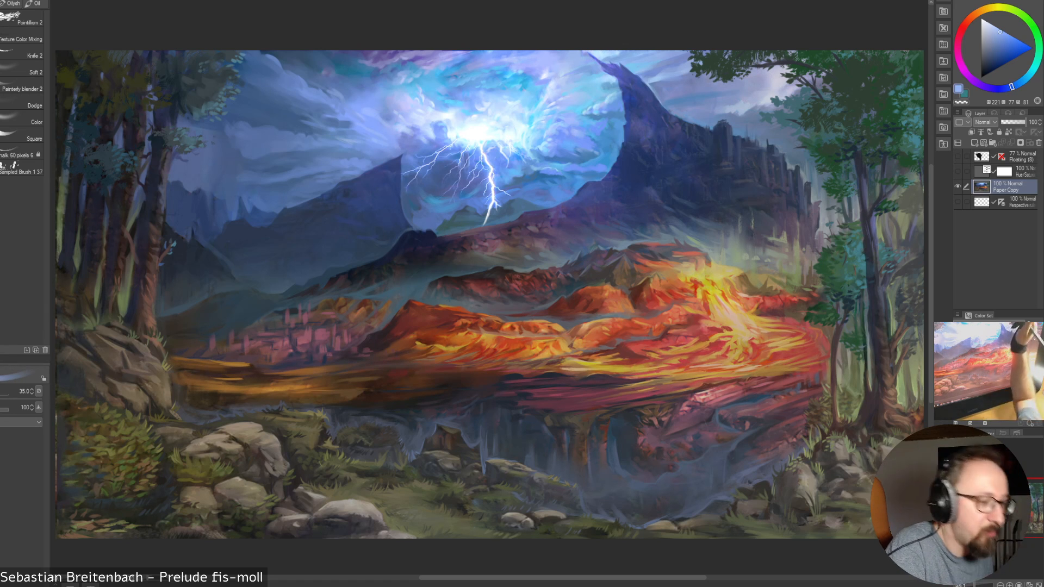
{"action": "left_click", "coordinate": [594, 55], "text": "alt"}
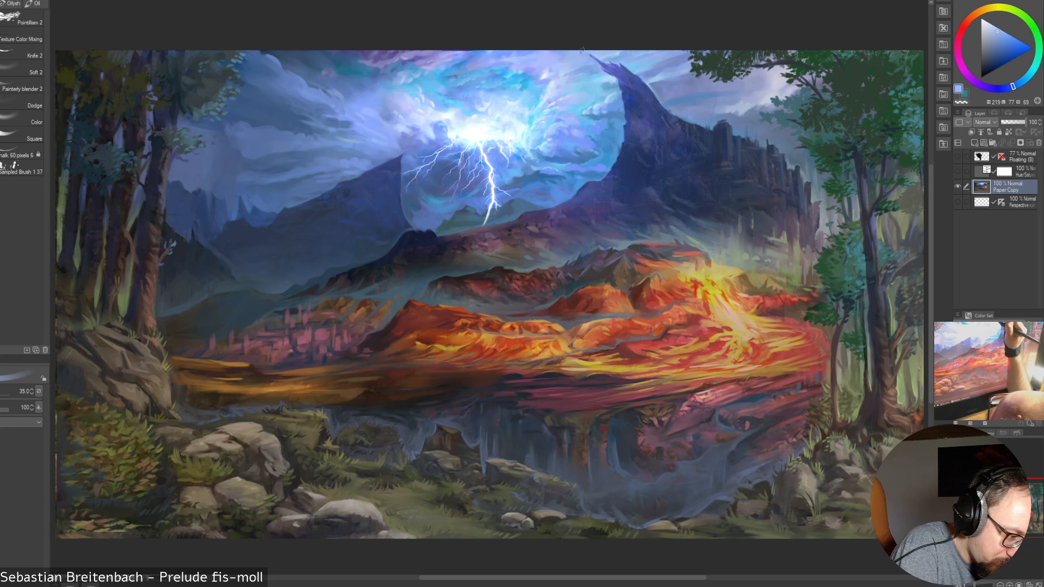
Reshape the dark peak's tip with violet-blues sampled from its upper slope, reducing the brush to 15
{"action": "left_click", "coordinate": [616, 69], "text": "alt"}
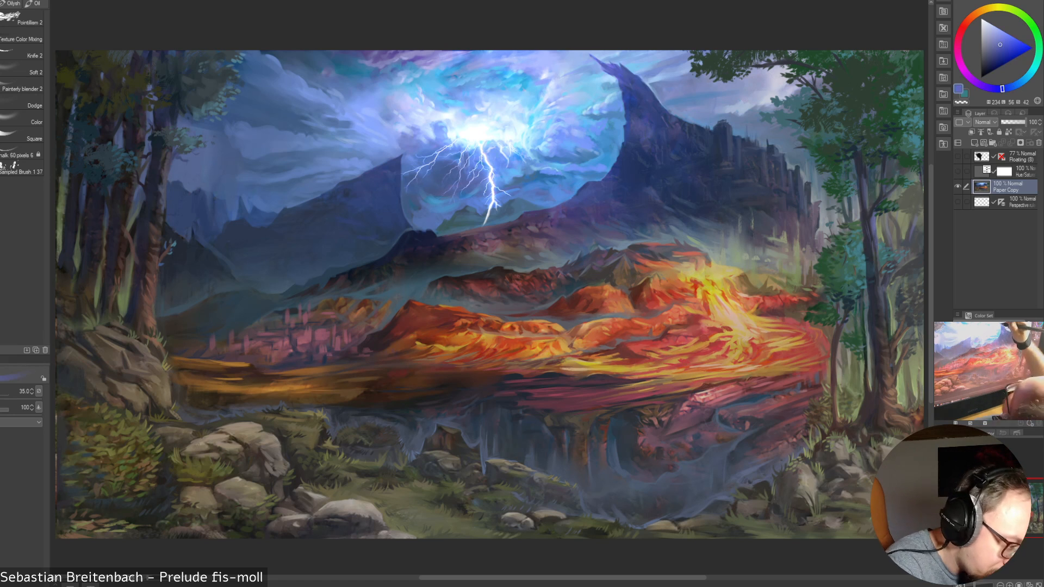
{"action": "key", "text": "bracketleft"}
{"action": "key", "text": "bracketleft"}
{"action": "key", "text": "bracketleft"}
{"action": "key", "text": "bracketleft"}
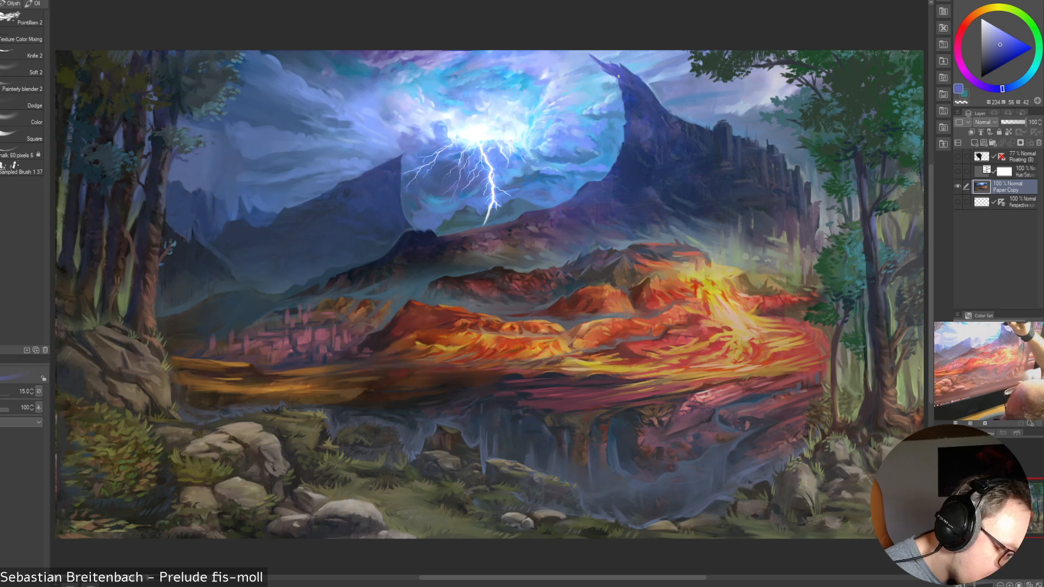
{"action": "left_click", "coordinate": [624, 92], "text": "alt"}
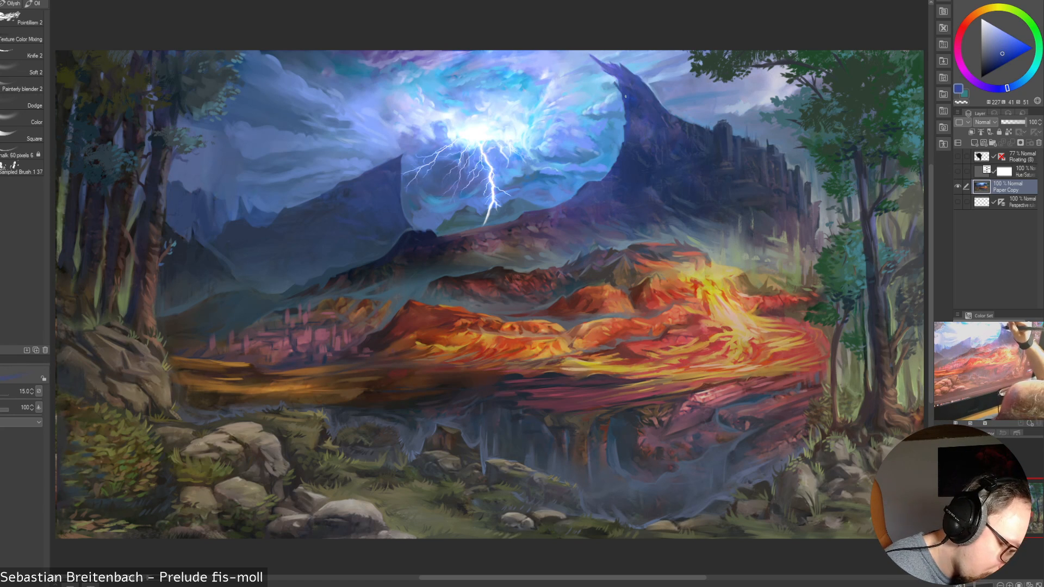
{"action": "left_click_drag", "start_coordinate": [620, 88], "coordinate": [611, 79]}
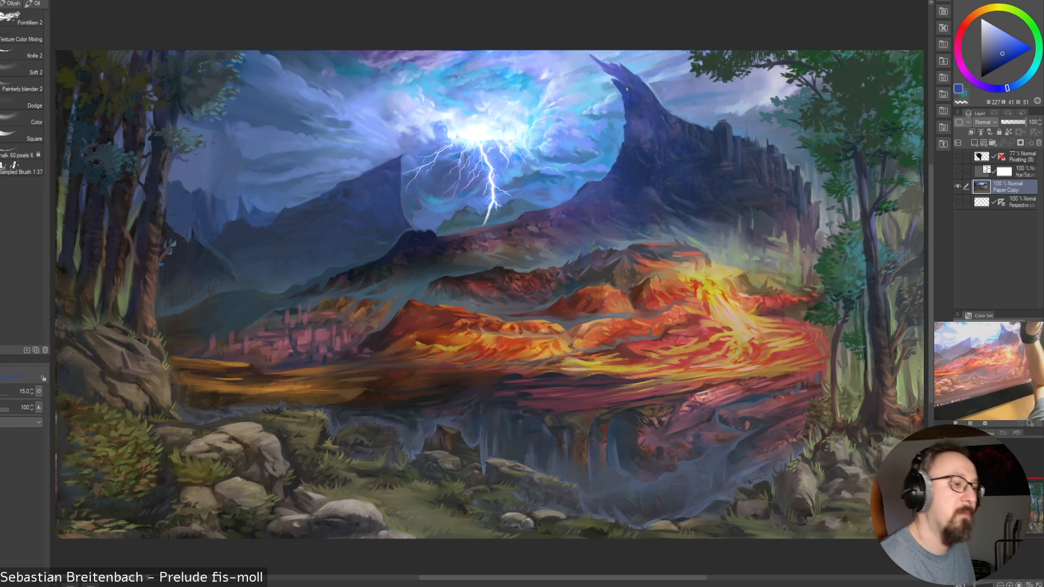
{"action": "left_click", "coordinate": [625, 89], "text": "alt"}
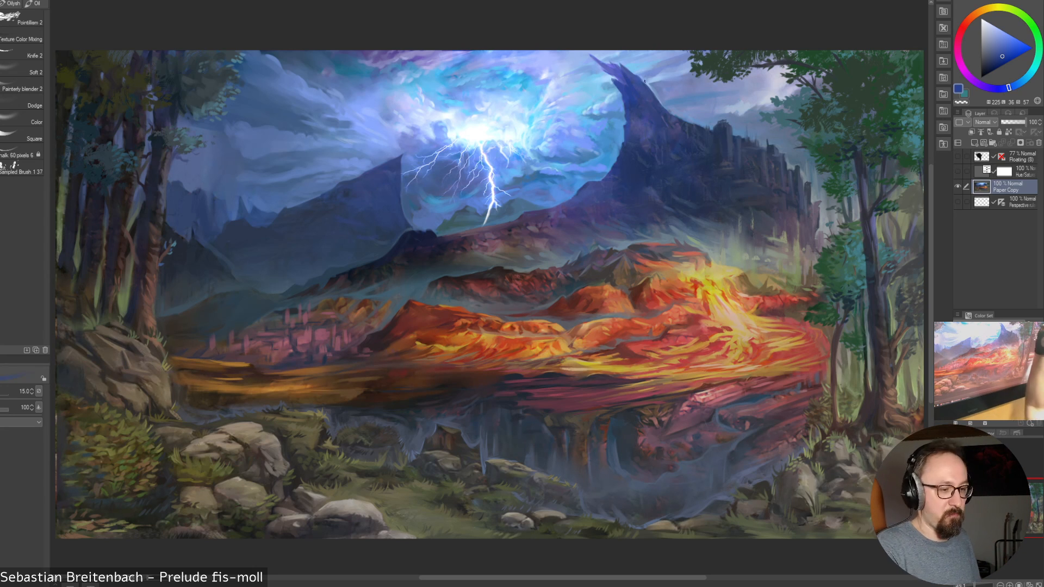
Sample a light blue from the sky beside the peak's tip and paint it along the peak's edge, changing the brush from 12.5 to 15
{"action": "left_click", "coordinate": [602, 86], "text": "alt"}
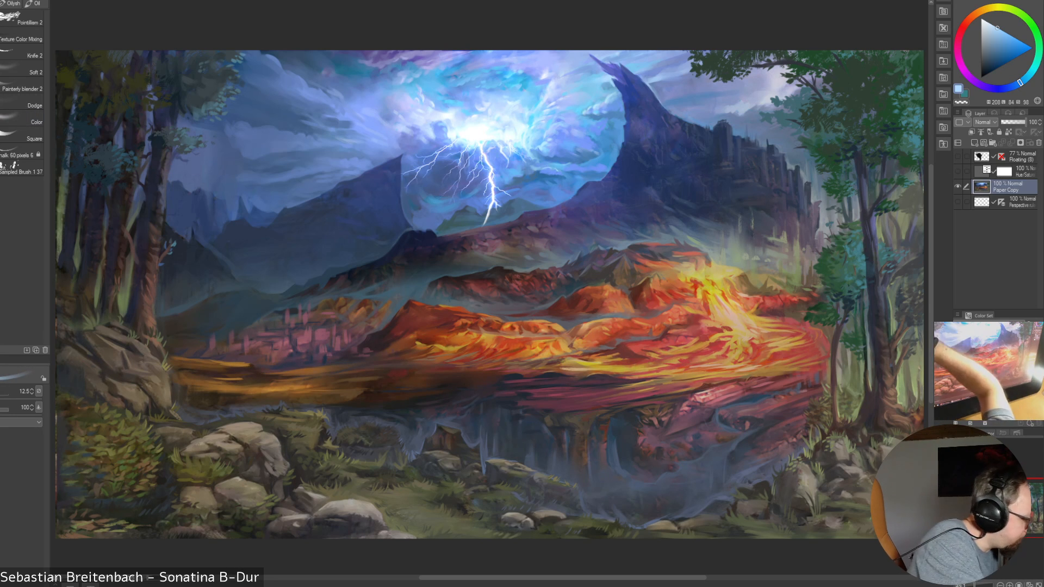
{"action": "left_click", "coordinate": [22, 69]}
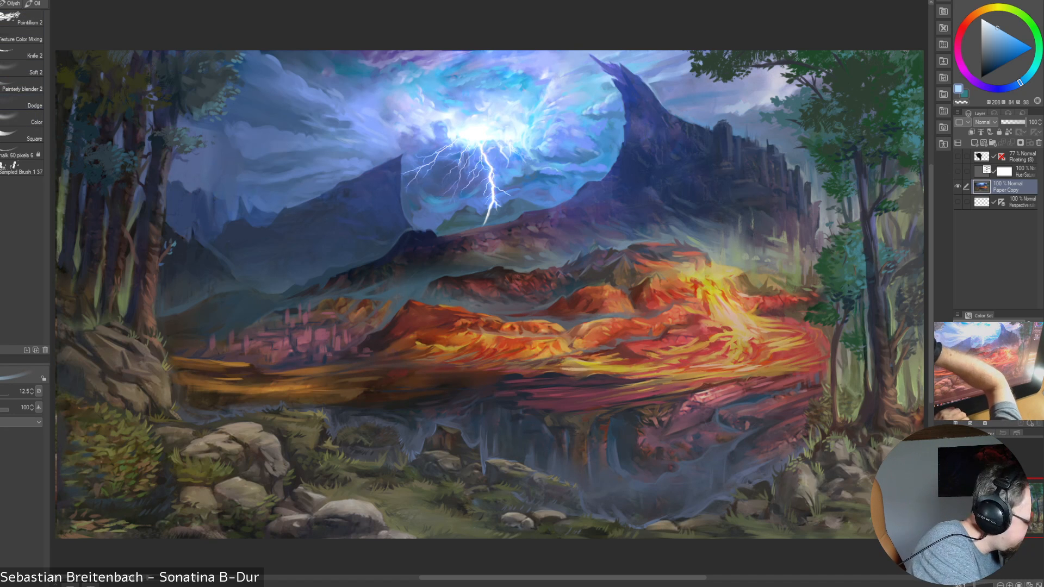
{"action": "key", "text": "b"}
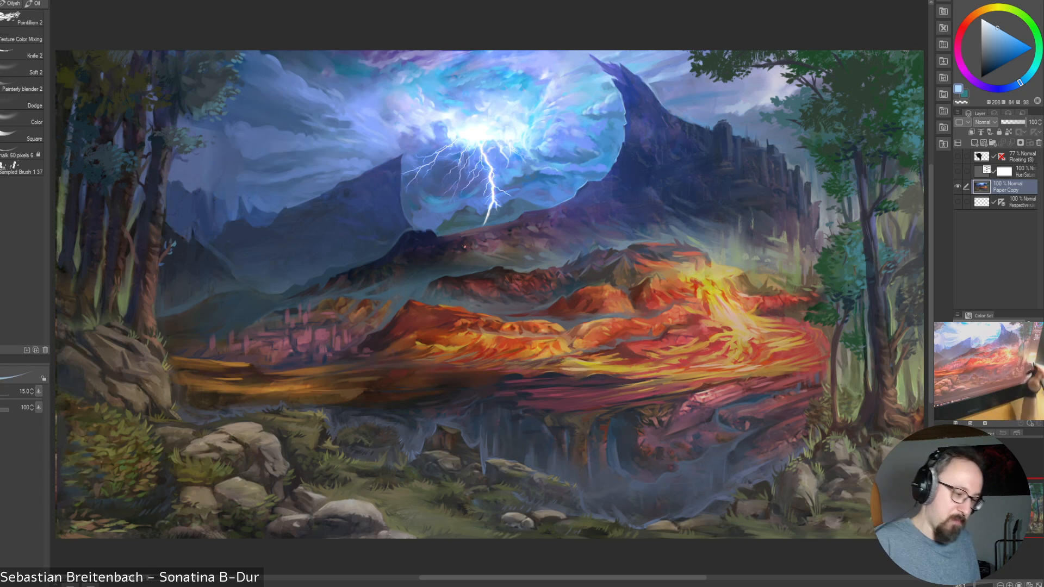
Refine the sky along the peak's lower slope with medium blues sampled around its edge, using the brush at 12.5
{"action": "left_click", "coordinate": [593, 173], "text": "alt"}
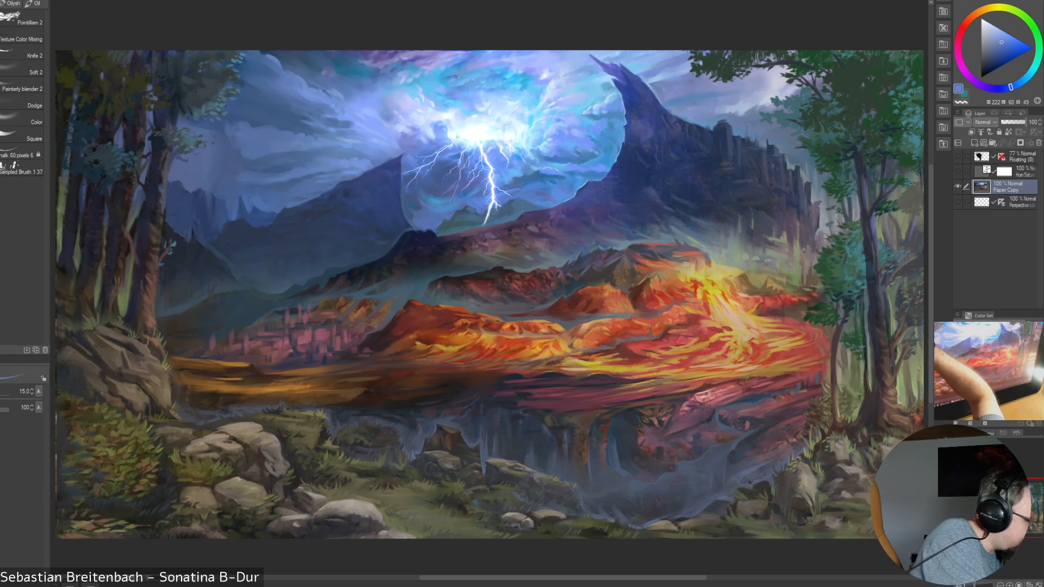
{"action": "left_click", "coordinate": [2, 109]}
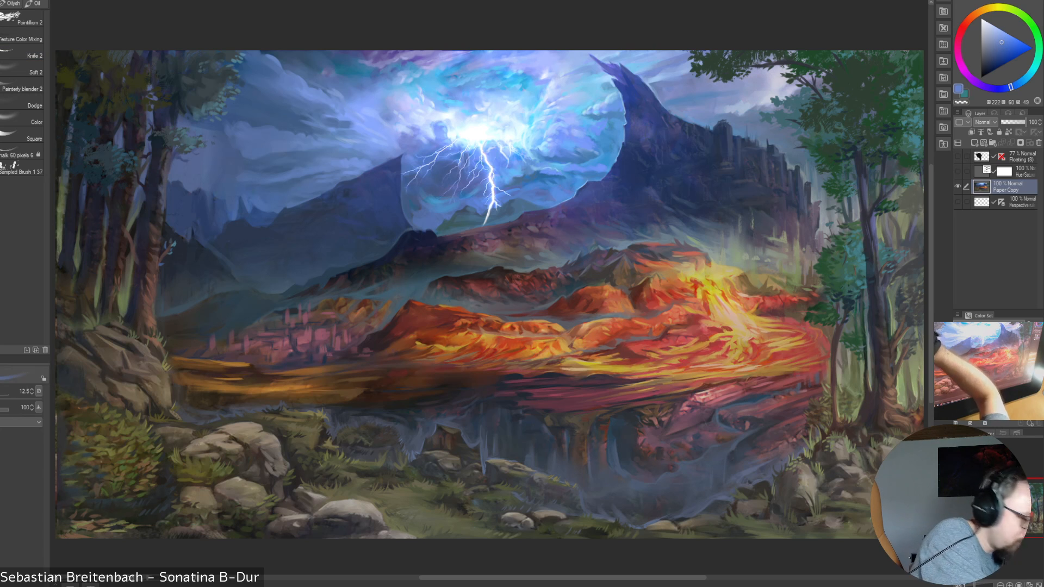
{"action": "left_click", "coordinate": [592, 176], "text": "alt"}
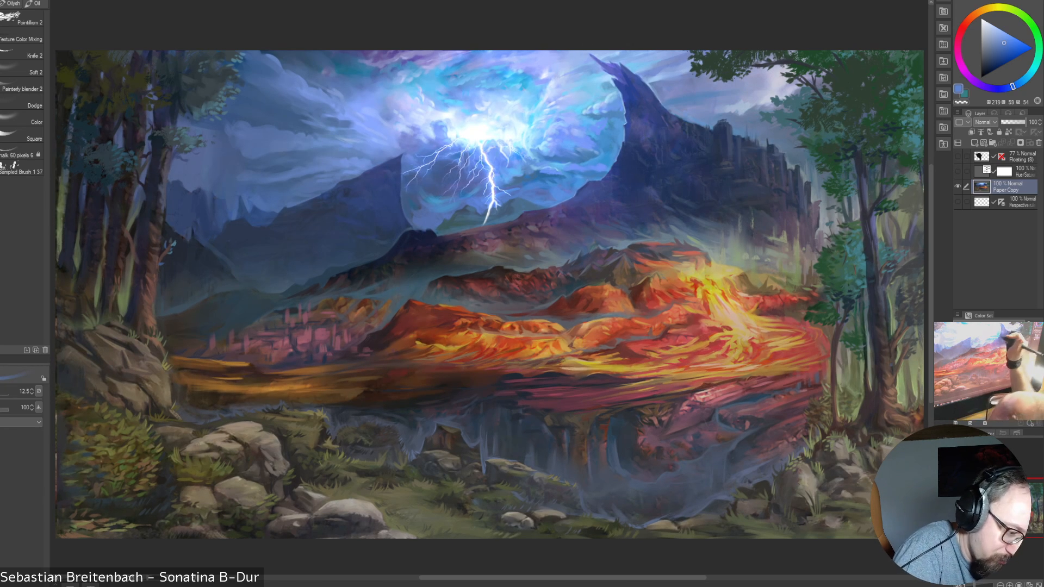
{"action": "left_click", "coordinate": [621, 142], "text": "alt"}
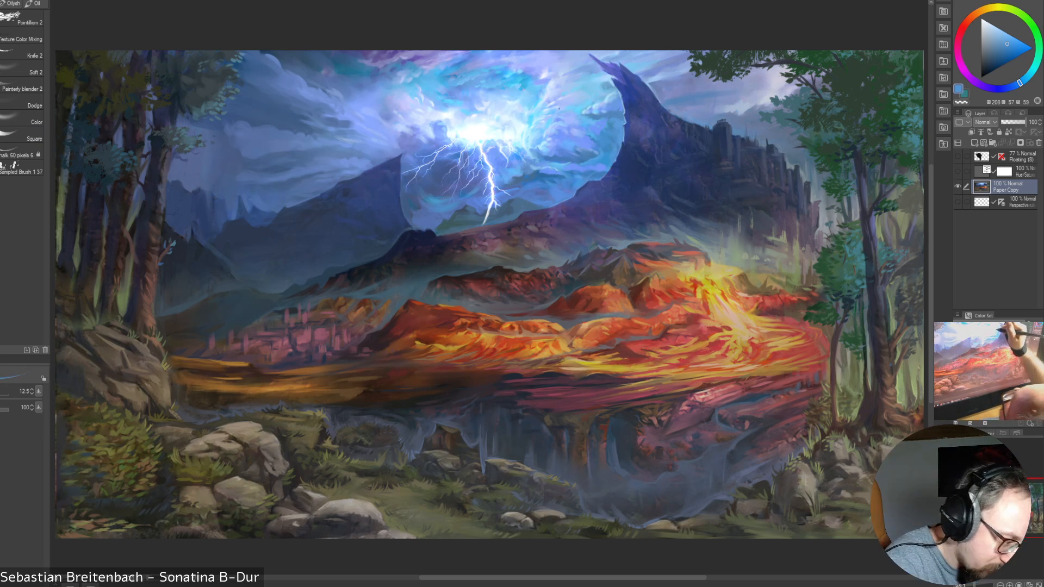
Touch up the bright sky beside the lightning glow with pale cyans and a medium blue sampled around it, using the brush at 12.5
{"action": "left_click", "coordinate": [532, 126], "text": "alt"}
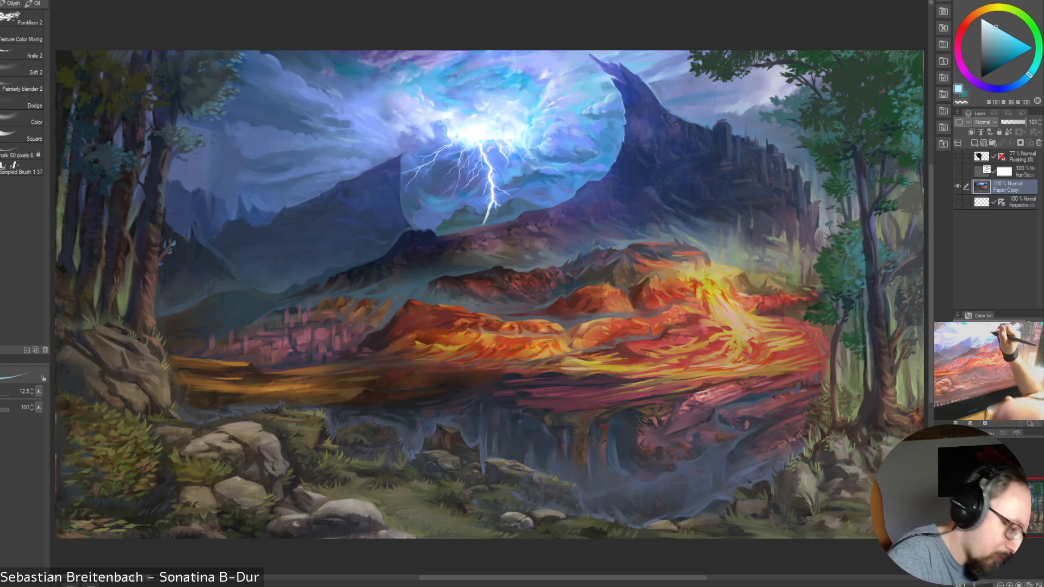
{"action": "left_click", "coordinate": [527, 126], "text": "alt"}
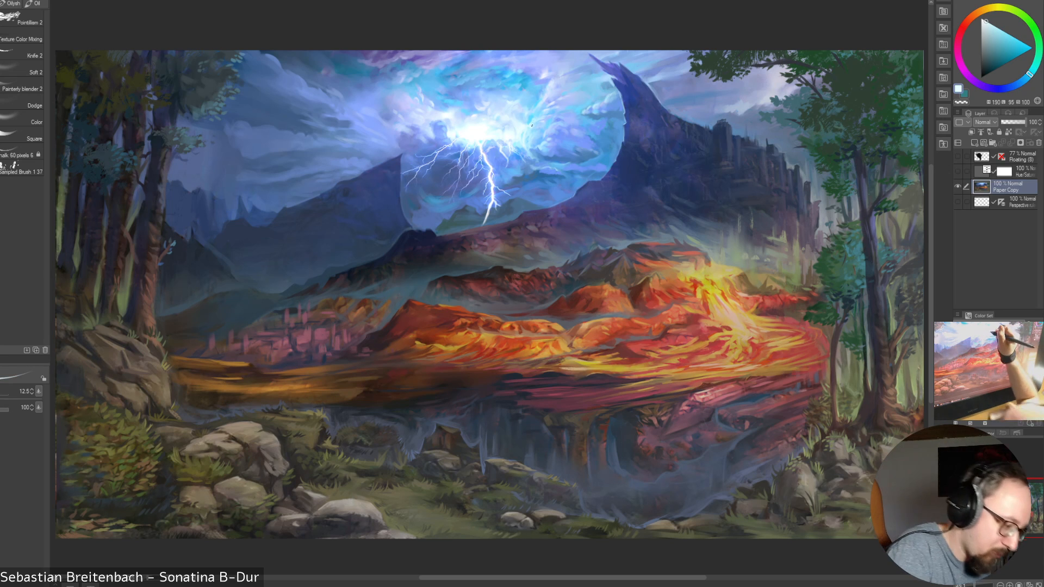
{"action": "left_click", "coordinate": [587, 143], "text": "alt"}
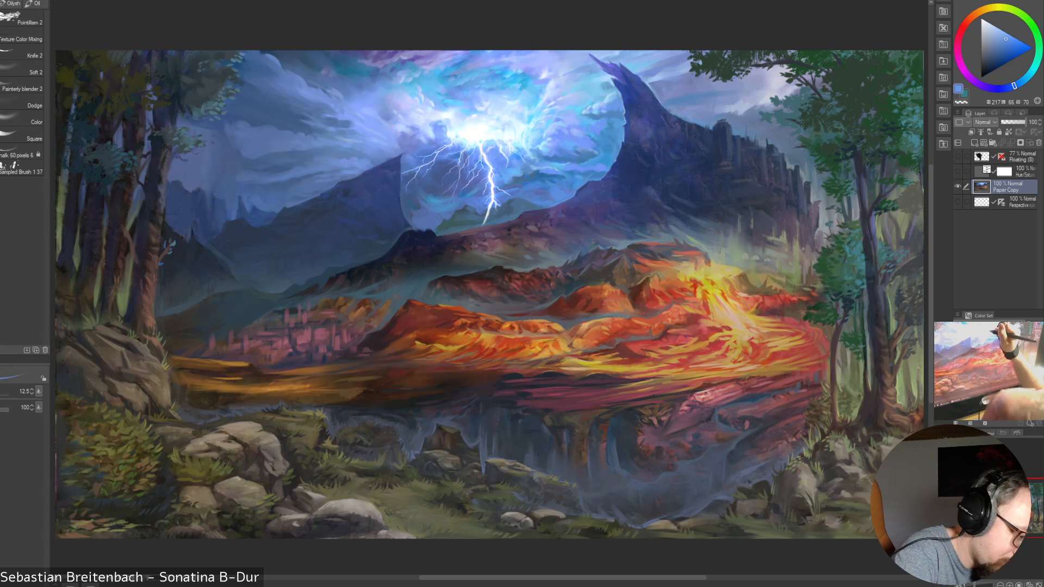
Refine the dark peak's tip and the sky around it with light blues, violet-blue and muted blue sampled nearby
{"action": "left_click", "coordinate": [615, 76], "text": "alt"}
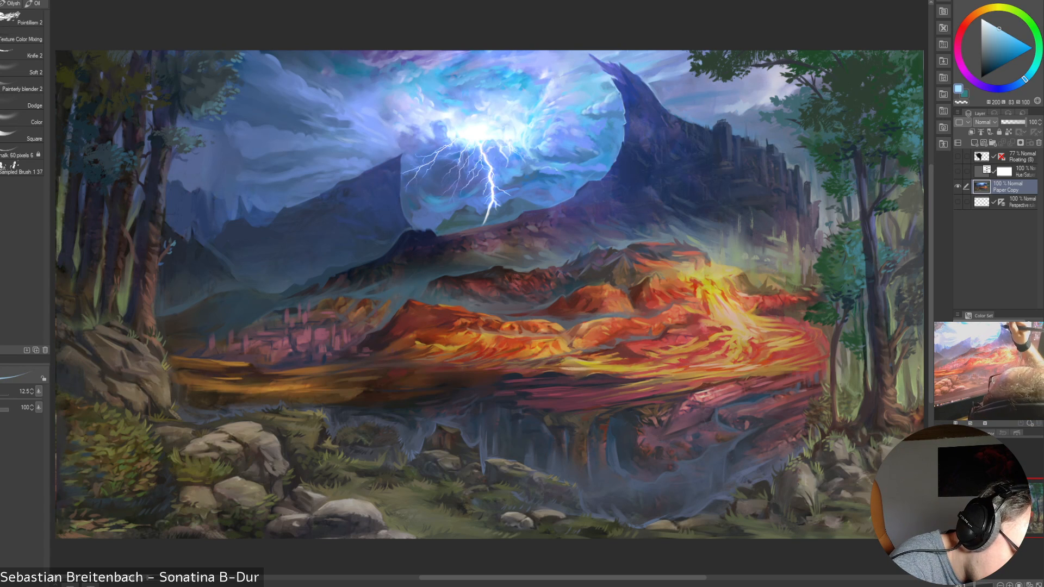
{"action": "left_click", "coordinate": [612, 78], "text": "alt"}
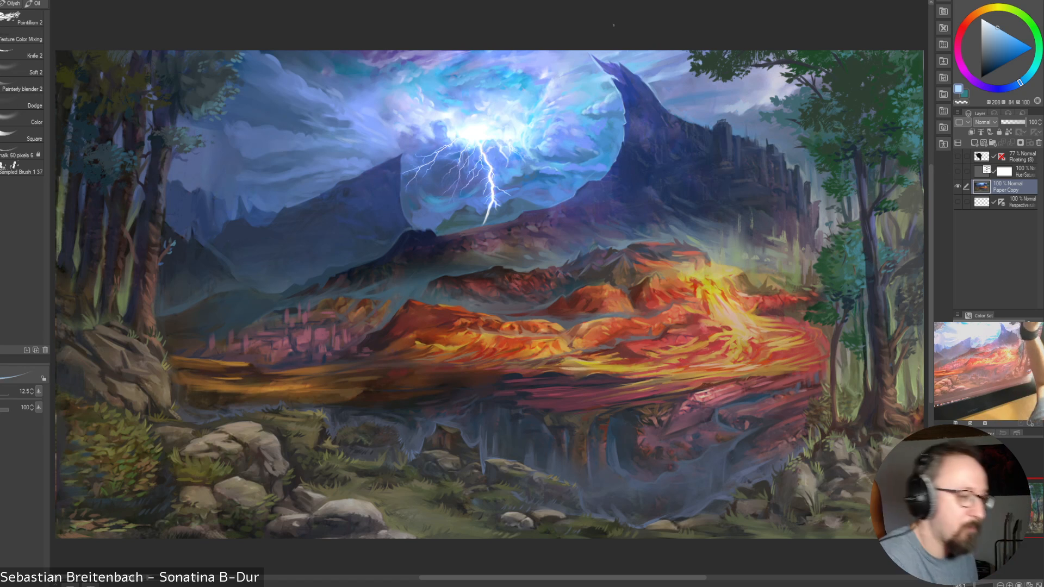
{"action": "left_click", "coordinate": [608, 68], "text": "alt"}
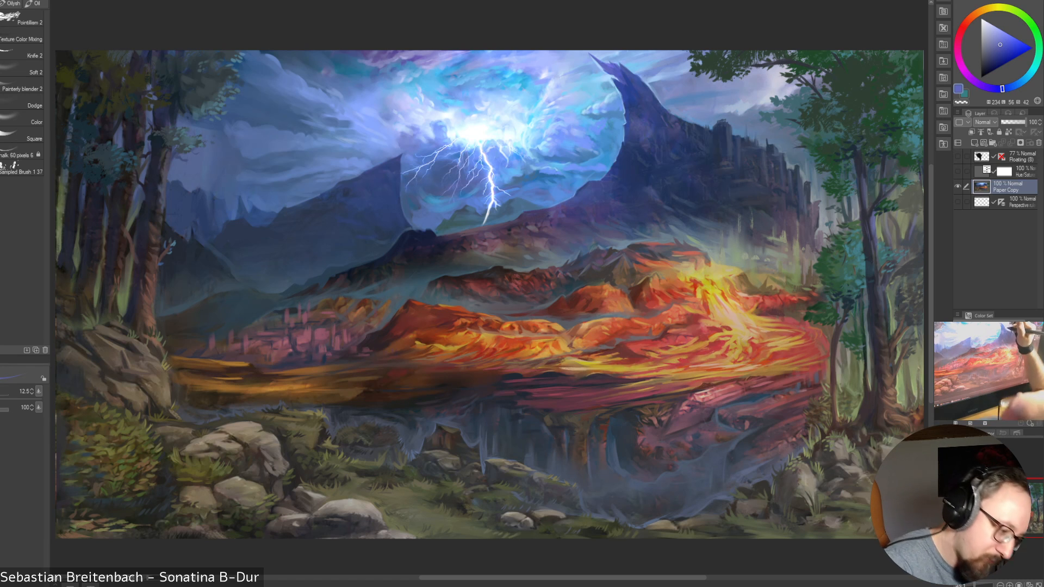
{"action": "left_click", "coordinate": [677, 80], "text": "alt"}
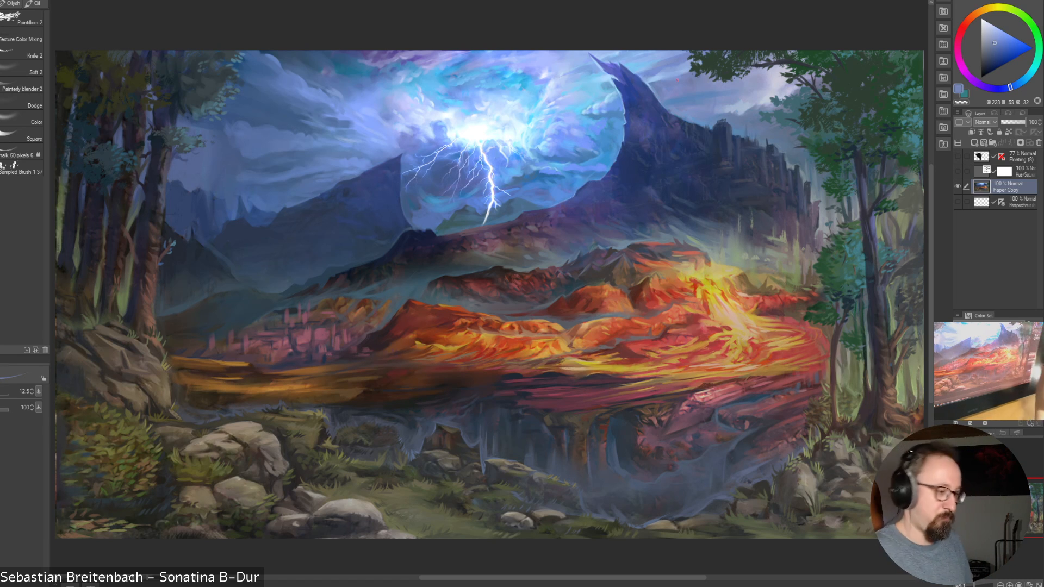
Repaint the sky above the dark peak's lower slope with sampled medium blues, varying the brush between 17.5 and 50
{"action": "left_click", "coordinate": [600, 150], "text": "alt"}
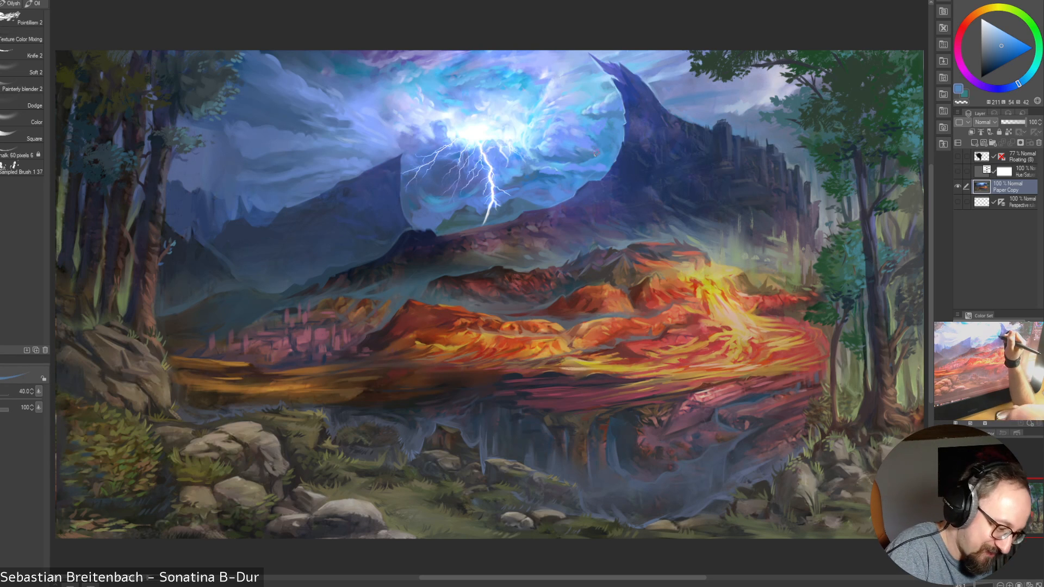
{"action": "key", "text": "bracketleft"}
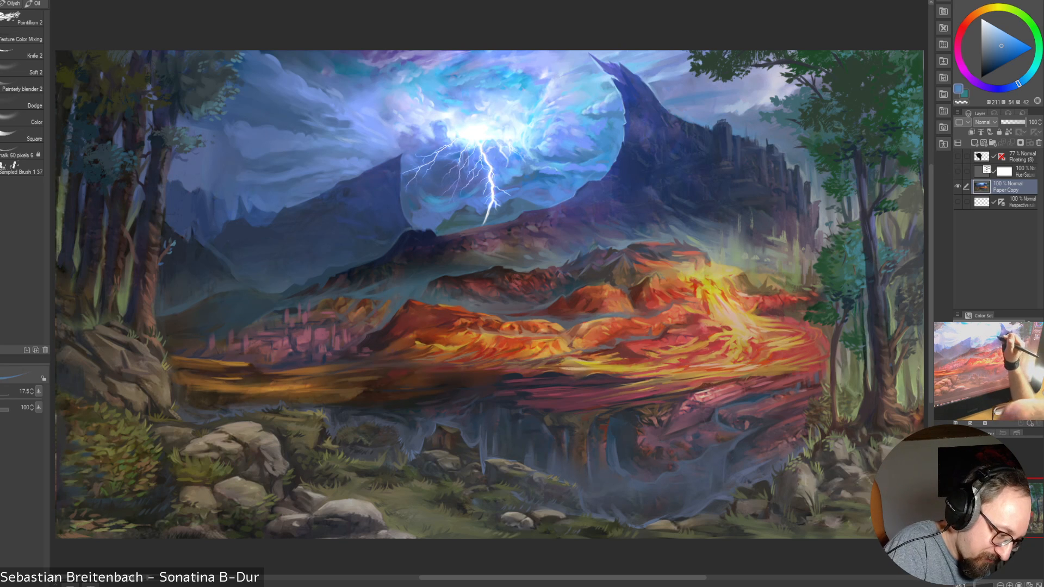
{"action": "left_click", "coordinate": [583, 163], "text": "alt"}
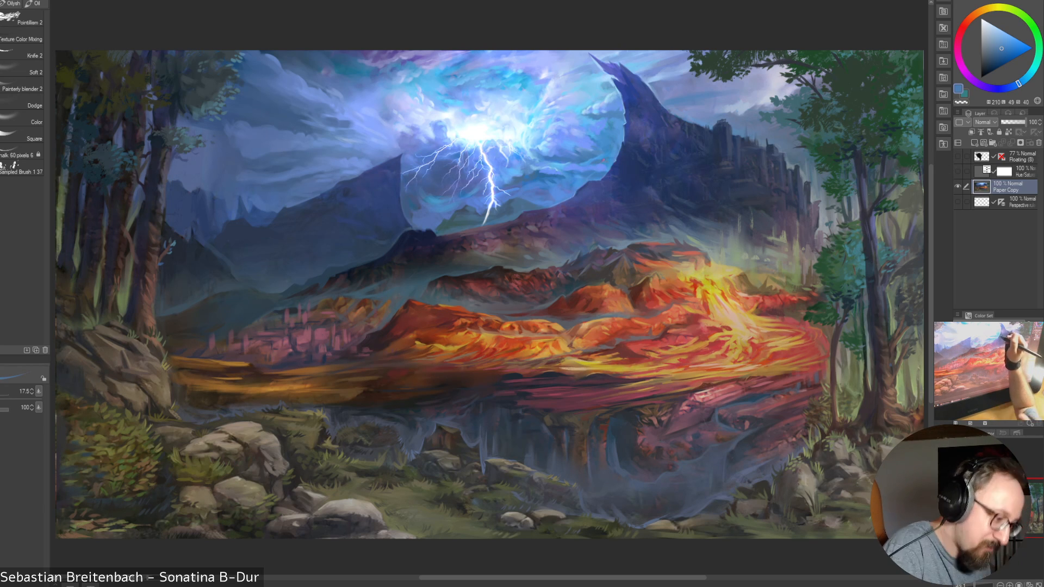
{"action": "key", "text": "bracketright"}
{"action": "key", "text": "bracketright"}
{"action": "key", "text": "bracketright"}
{"action": "key", "text": "bracketright"}
{"action": "key", "text": "bracketright"}
{"action": "key", "text": "bracketright"}
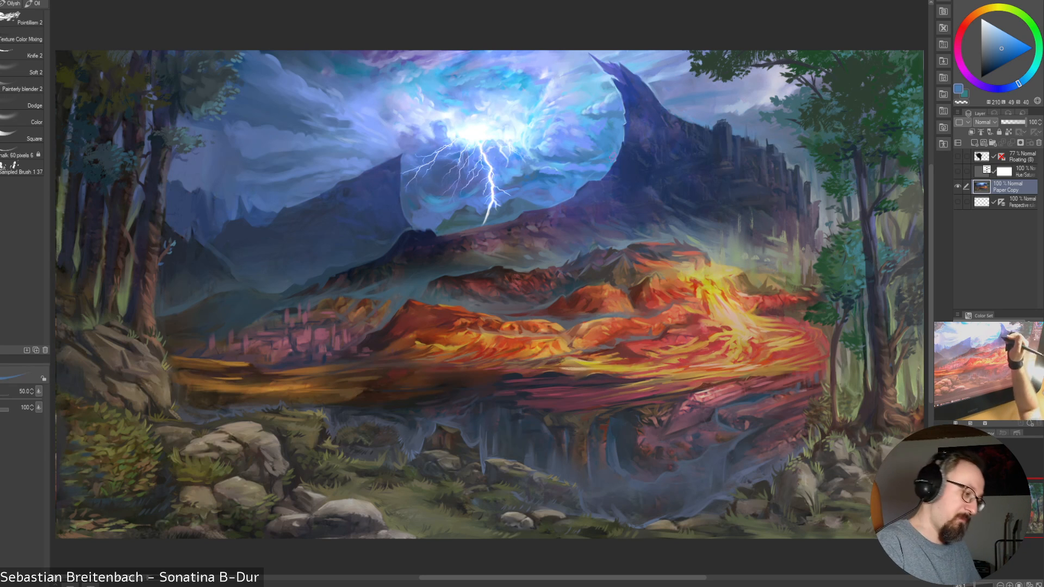
{"action": "key", "text": "bracketleft"}
{"action": "key", "text": "bracketleft"}
{"action": "key", "text": "bracketleft"}
{"action": "key", "text": "bracketleft"}
{"action": "key", "text": "bracketleft"}
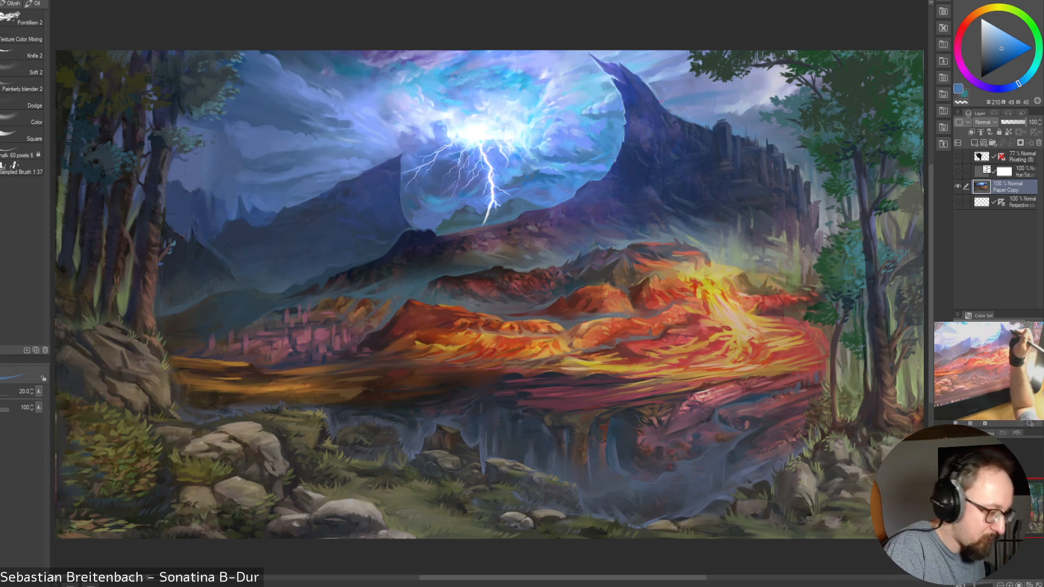
Paint the dim sky above the distant mountains with muted blues sampled there, using the brush at 35 and reducing it to 30
{"action": "left_click", "coordinate": [261, 198], "text": "alt"}
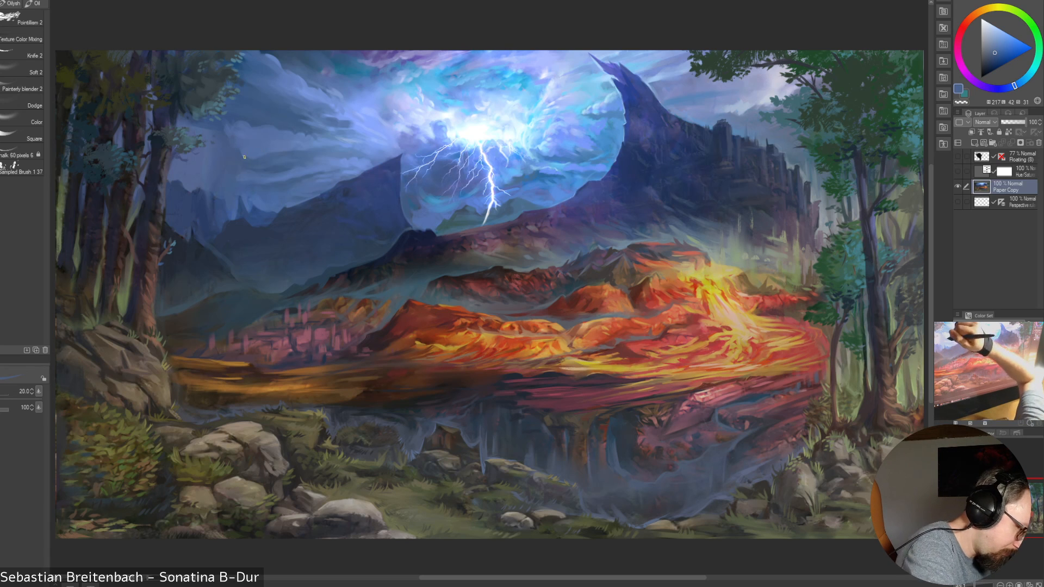
{"action": "key", "text": "bracketright"}
{"action": "key", "text": "bracketright"}
{"action": "key", "text": "bracketright"}
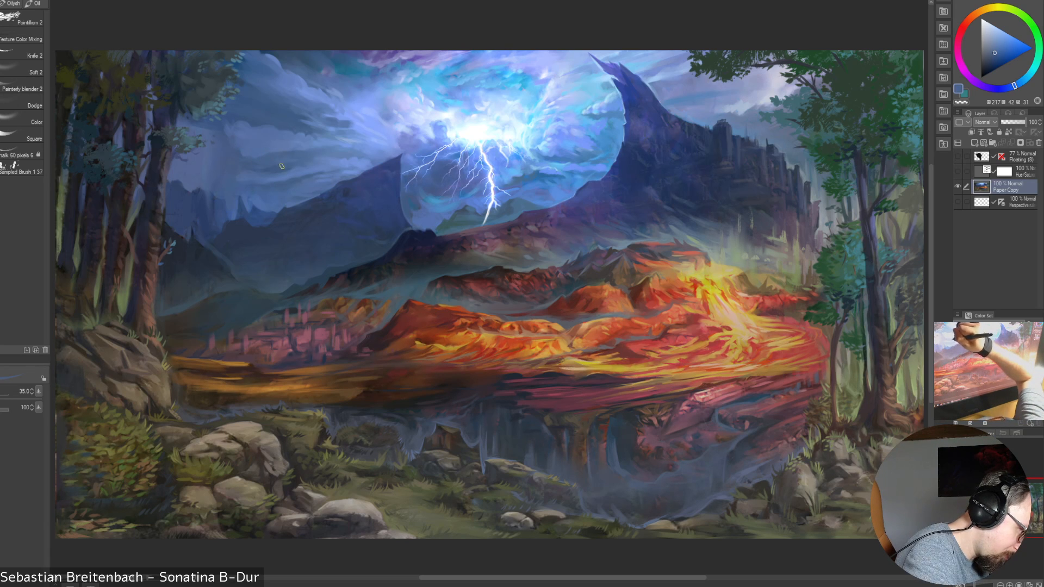
{"action": "left_click", "coordinate": [270, 164], "text": "alt"}
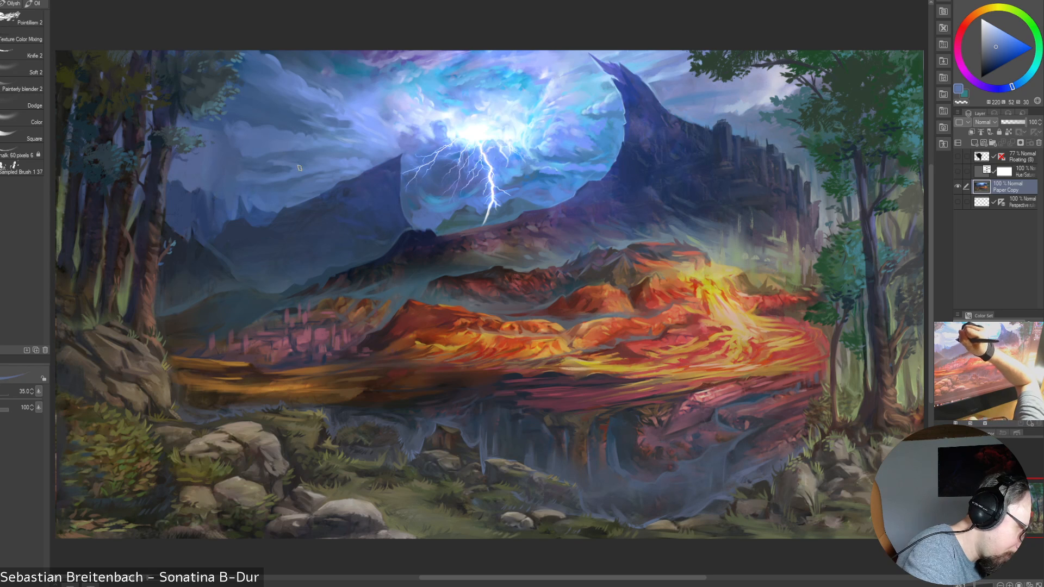
{"action": "key", "text": "bracketleft"}
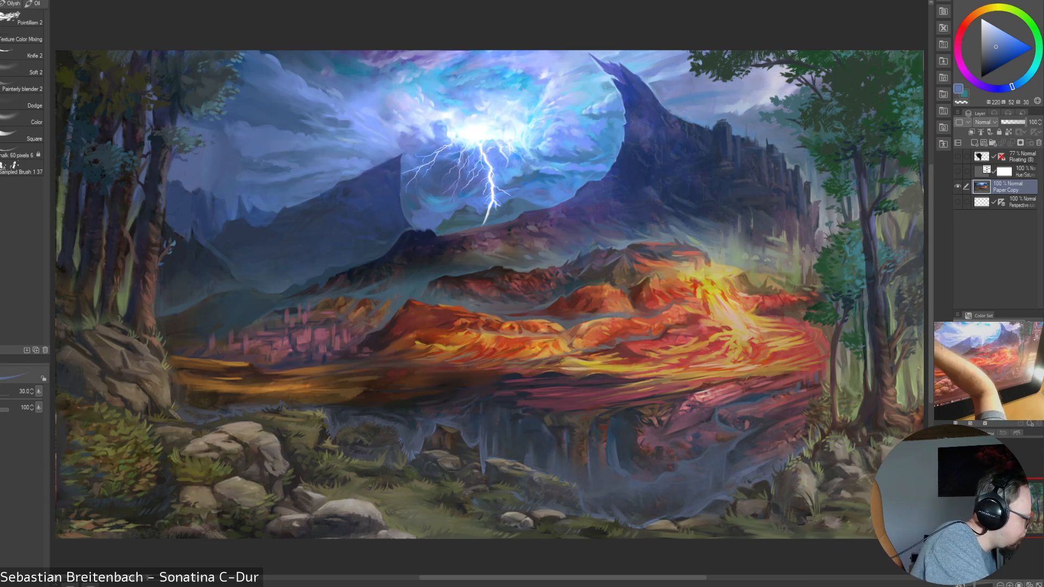
Switch to another brush at size 30 and smooth the sky above the distant mountain ridge with muted blues sampled there
{"action": "left_click", "coordinate": [3, 122]}
{"action": "key", "text": "bracketright"}
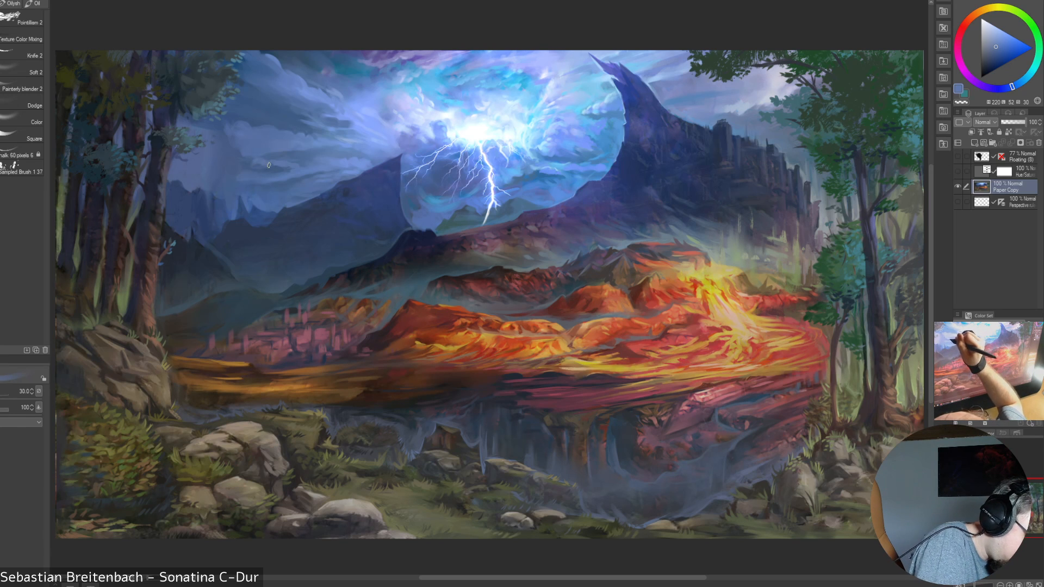
{"action": "left_click", "coordinate": [273, 168], "text": "alt"}
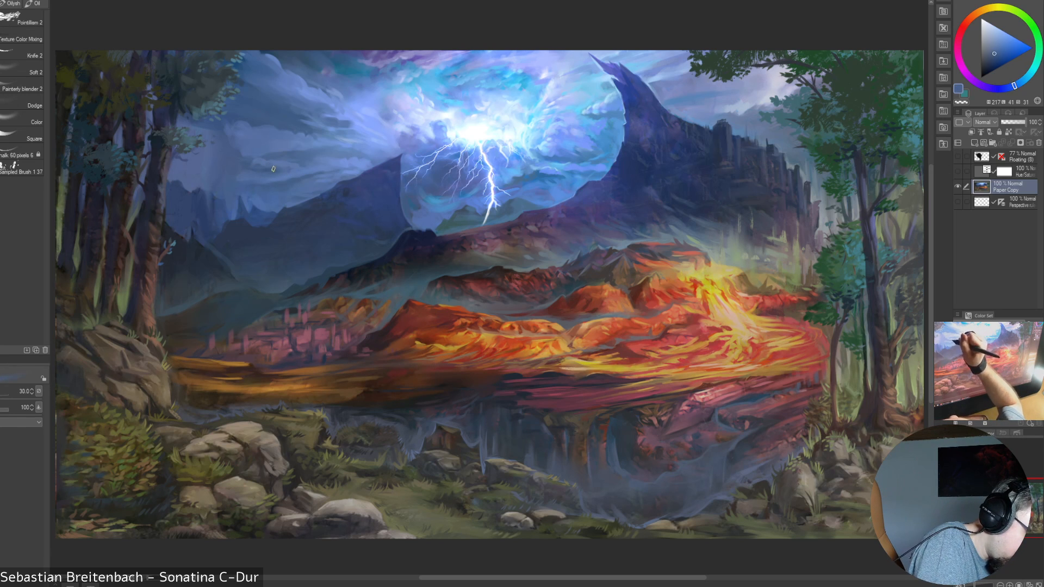
{"action": "left_click", "coordinate": [286, 176], "text": "alt"}
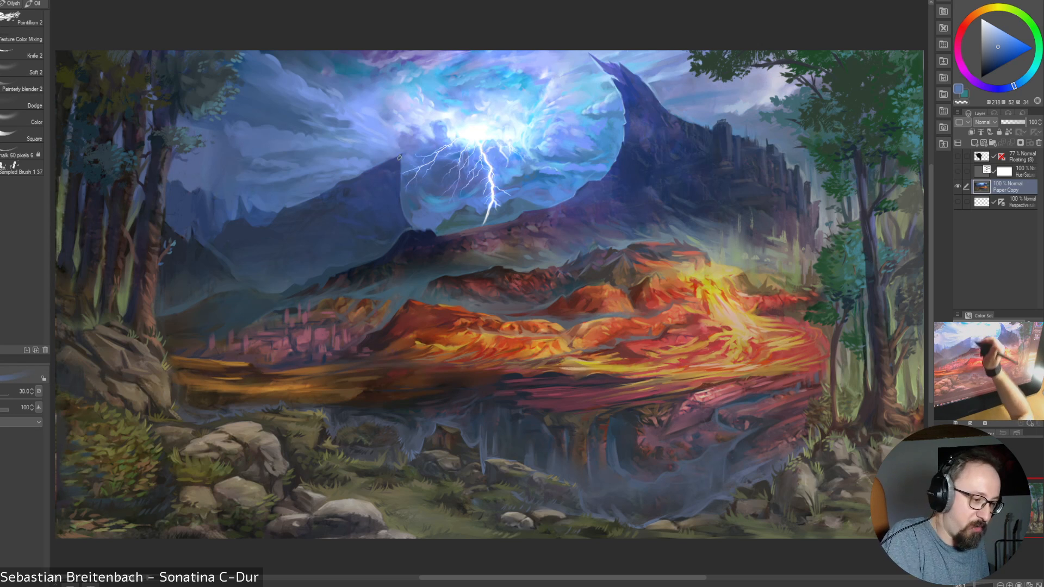
{"action": "left_click", "coordinate": [312, 166], "text": "alt"}
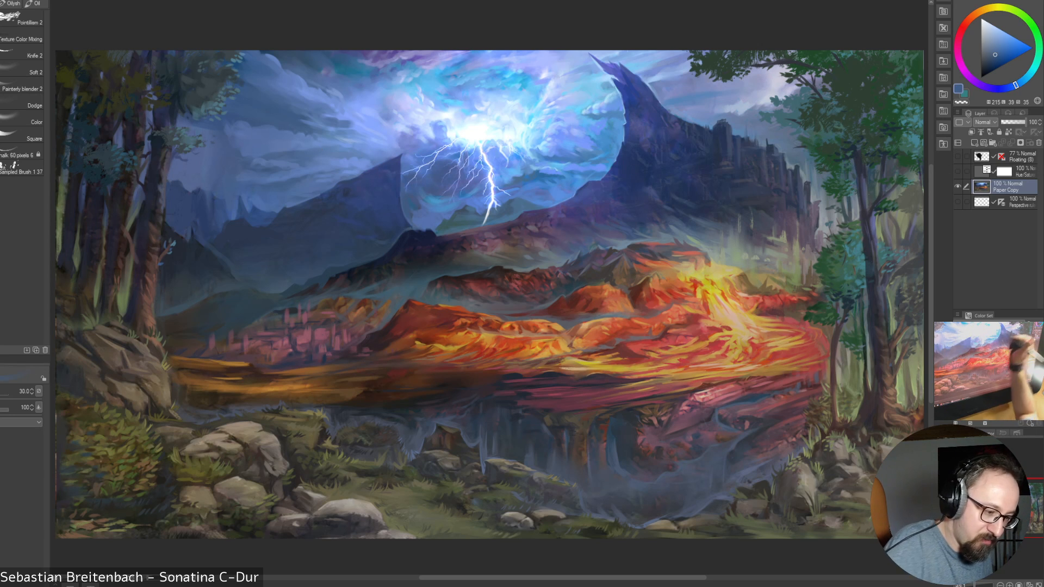
Paint the sky between the dark peak and the tree foliage with a sampled muted blue, reducing the brush from 50 to 12.5
{"action": "key", "text": "]"}
{"action": "left_click_drag", "start_coordinate": [694, 97], "coordinate": [732, 84]}
{"action": "left_click", "coordinate": [684, 95], "text": "alt"}
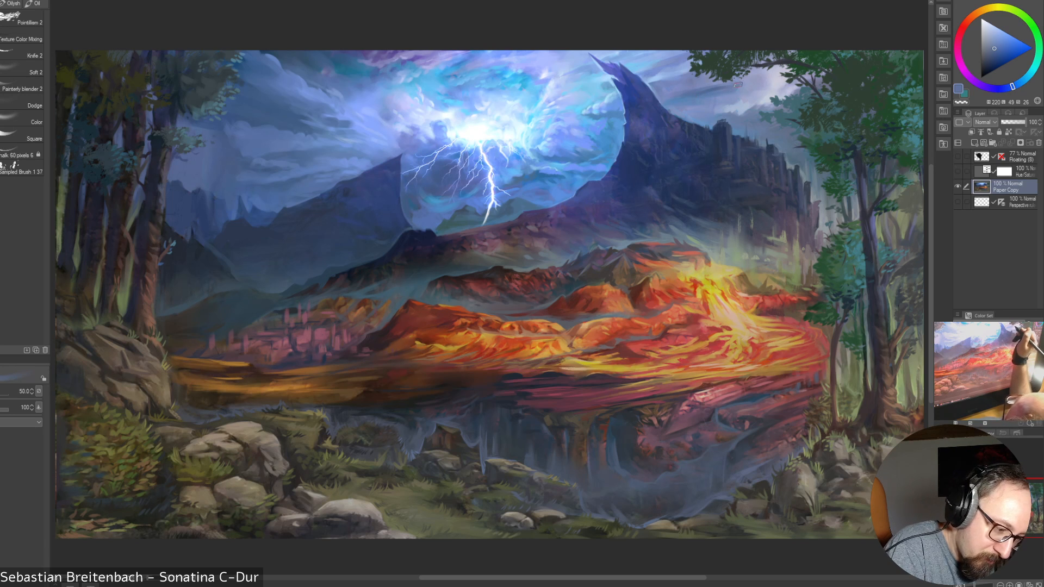
{"action": "key", "text": "bracketleft"}
{"action": "key", "text": "bracketleft"}
{"action": "key", "text": "bracketleft"}
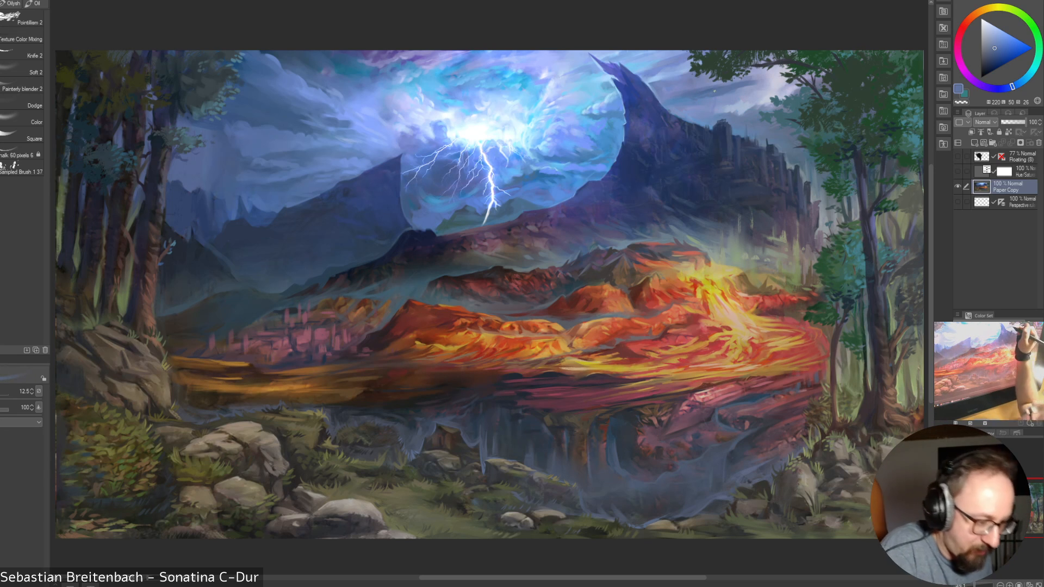
Build up the clouds between the peak and the foliage with sampled pale violet and muted blue, enlarging the brush from 25 to 70
{"action": "key", "text": "bracketright"}
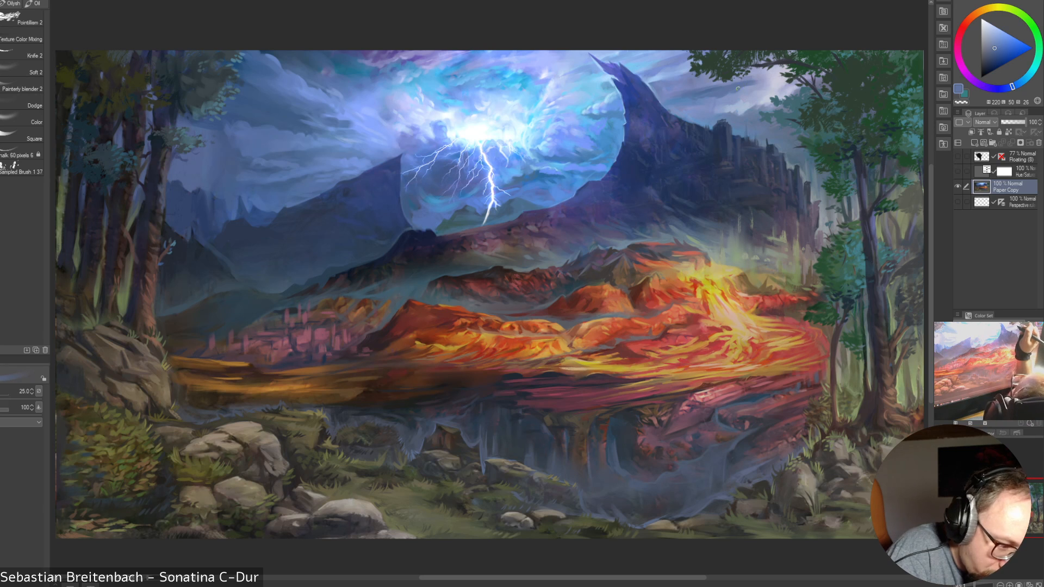
{"action": "left_click", "coordinate": [763, 76], "text": "alt"}
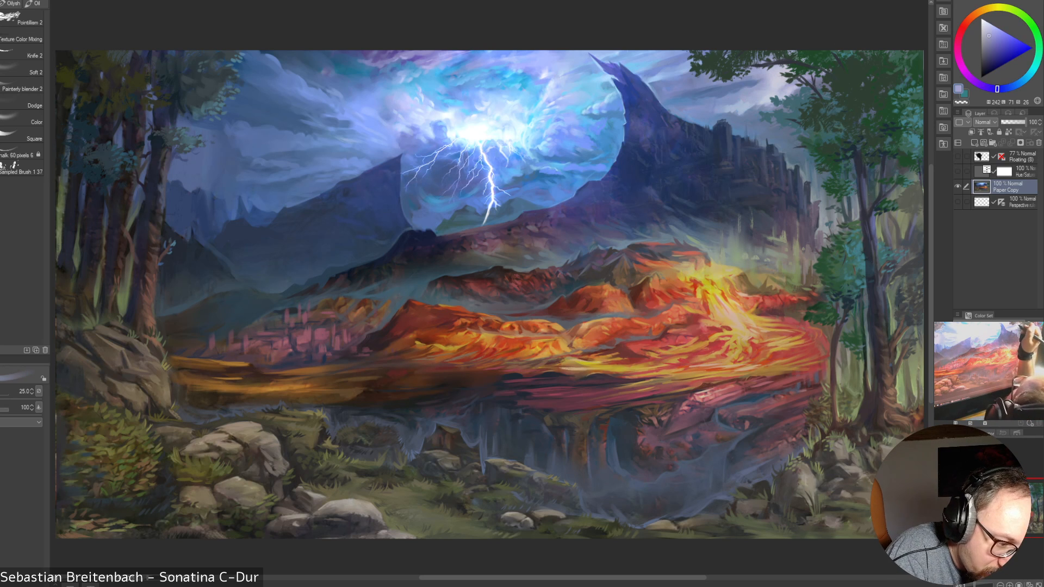
{"action": "key", "text": "bracketright"}
{"action": "key", "text": "bracketright"}
{"action": "key", "text": "bracketright"}
{"action": "left_click", "coordinate": [721, 88], "text": "alt"}
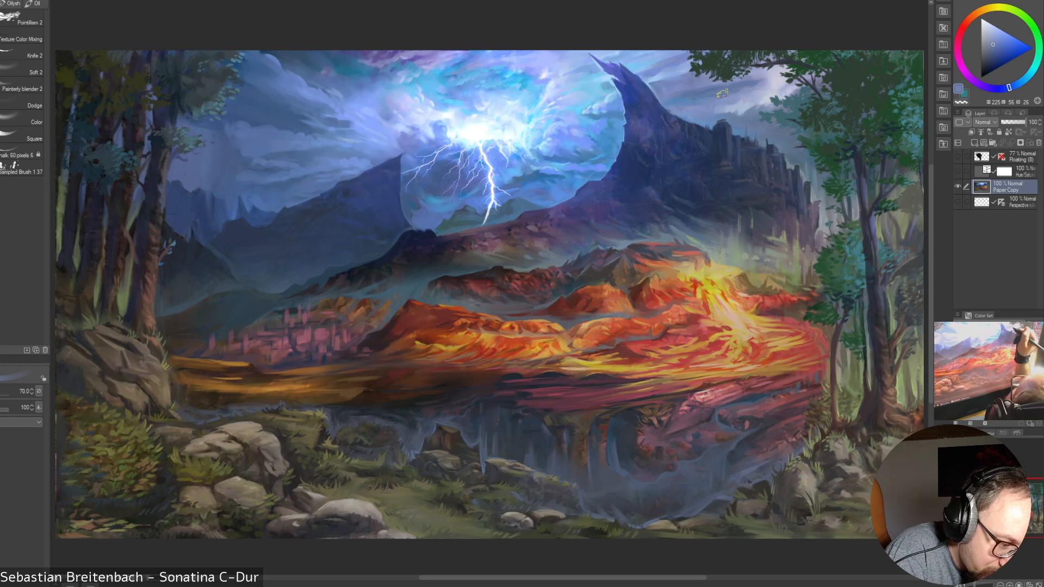
Reduce the brush to 35 and paint sampled muted blues into the clouds beside the peak and under the tree foliage
{"action": "key", "text": "bracketleft"}
{"action": "key", "text": "bracketleft"}
{"action": "key", "text": "bracketleft"}
{"action": "key", "text": "bracketleft"}
{"action": "key", "text": "bracketleft"}
{"action": "key", "text": "bracketleft"}
{"action": "key", "text": "bracketleft"}
{"action": "key", "text": "bracketleft"}
{"action": "key", "text": "bracketleft"}
{"action": "key", "text": "bracketleft"}
{"action": "left_click", "coordinate": [685, 90], "text": "alt"}
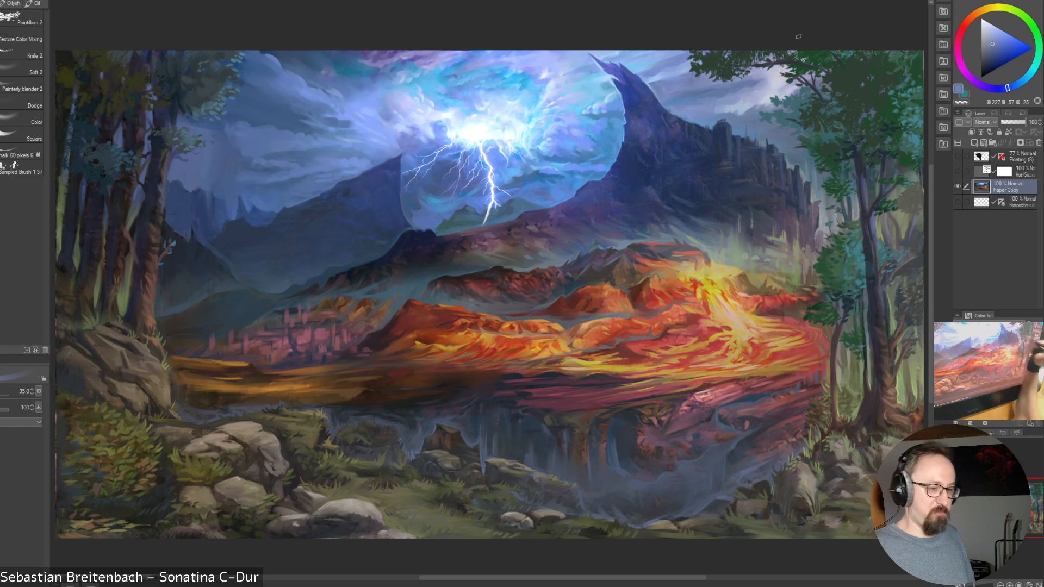
{"action": "left_click", "coordinate": [775, 91], "text": "alt"}
{"action": "left_click_drag", "start_coordinate": [768, 95], "coordinate": [777, 91]}
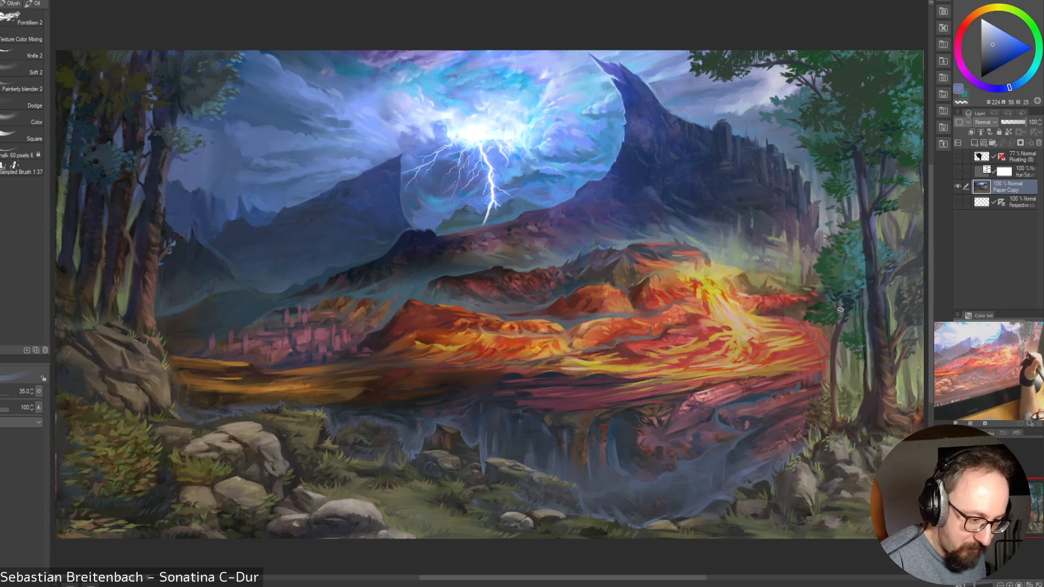
Blend the clouds near the tree foliage with Painterly blender 2, enlarging it to 150 and reducing it to 70
{"action": "left_click", "coordinate": [2, 122]}
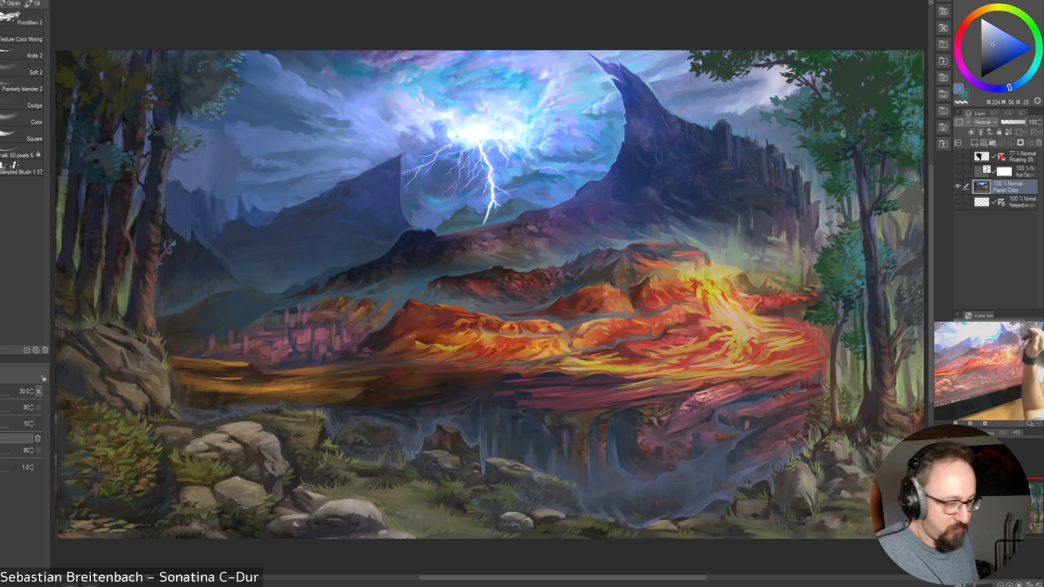
{"action": "left_click", "coordinate": [22, 89]}
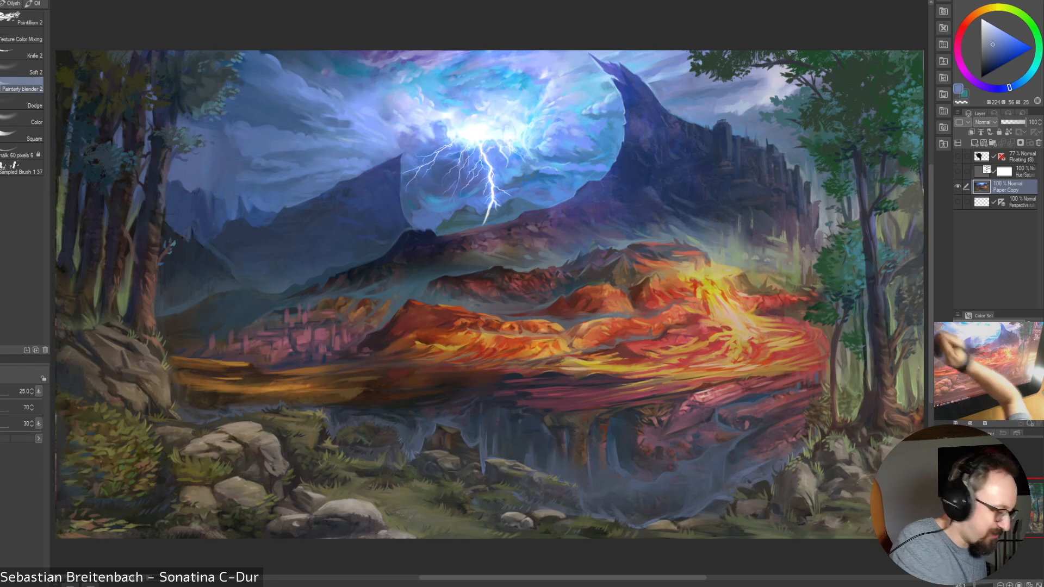
{"action": "key", "text": "bracketright"}
{"action": "key", "text": "bracketright"}
{"action": "key", "text": "bracketright"}
{"action": "key", "text": "bracketright"}
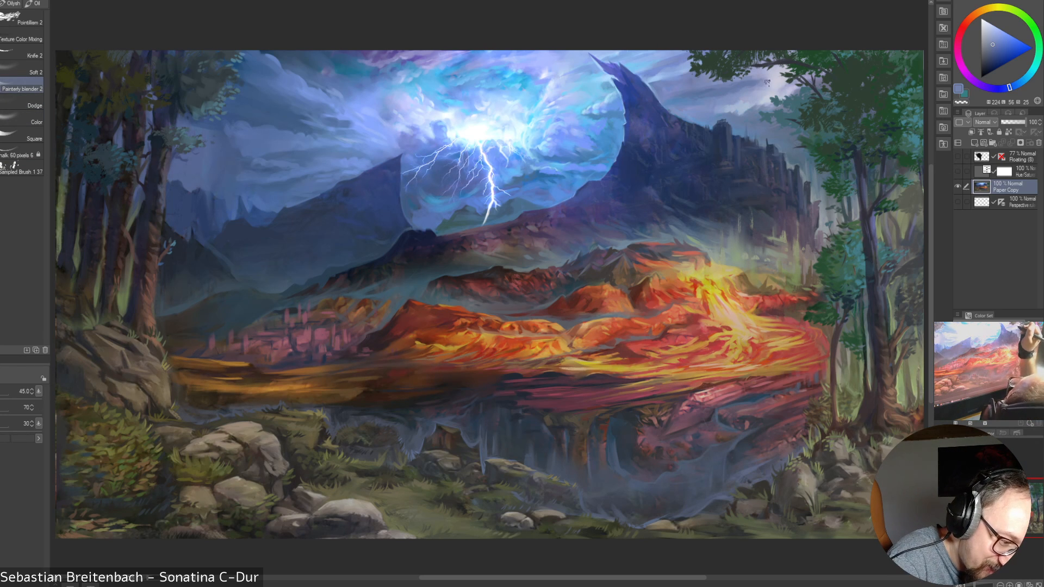
{"action": "key", "text": "bracketright"}
{"action": "key", "text": "bracketright"}
{"action": "key", "text": "bracketright"}
{"action": "key", "text": "bracketright"}
{"action": "key", "text": "bracketright"}
{"action": "key", "text": "bracketright"}
{"action": "key", "text": "bracketright"}
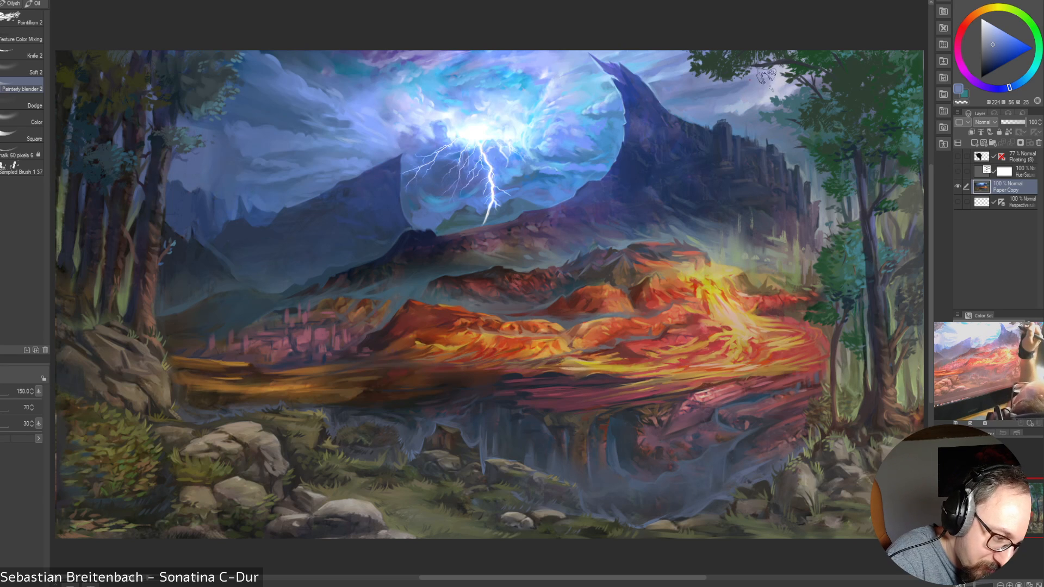
{"action": "key", "text": "bracketleft"}
{"action": "key", "text": "bracketleft"}
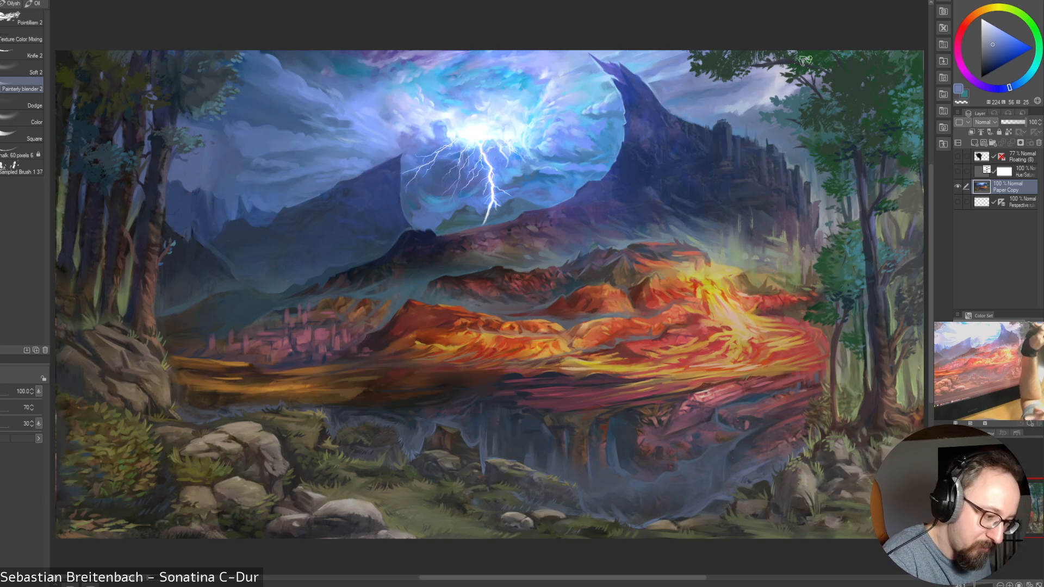
{"action": "key", "text": "bracketleft"}
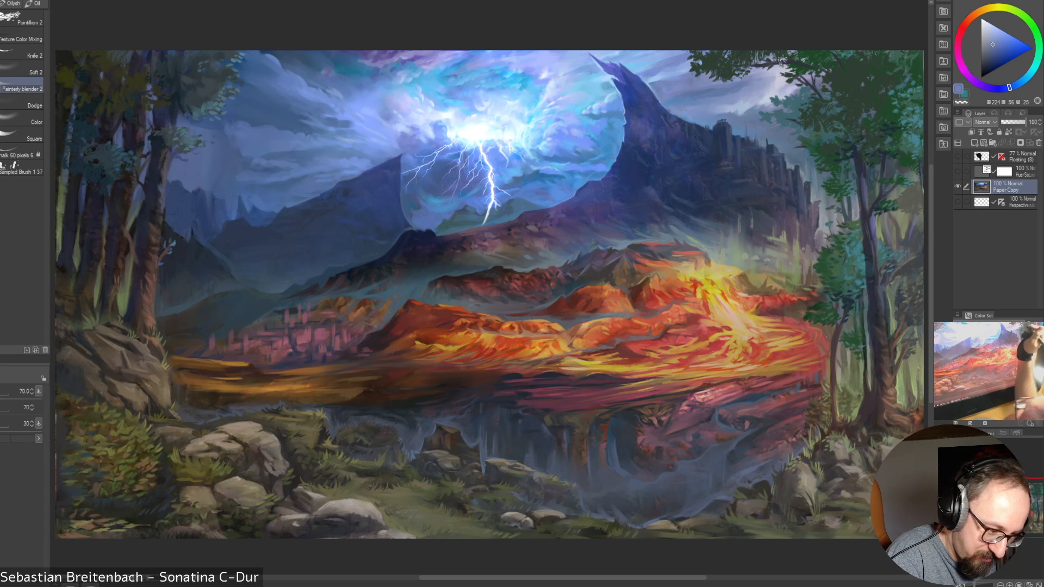
Blend the clouds beside the dark peak with Painterly blender 2, using it at size 250 and at 45
{"action": "key", "text": "bracketleft"}
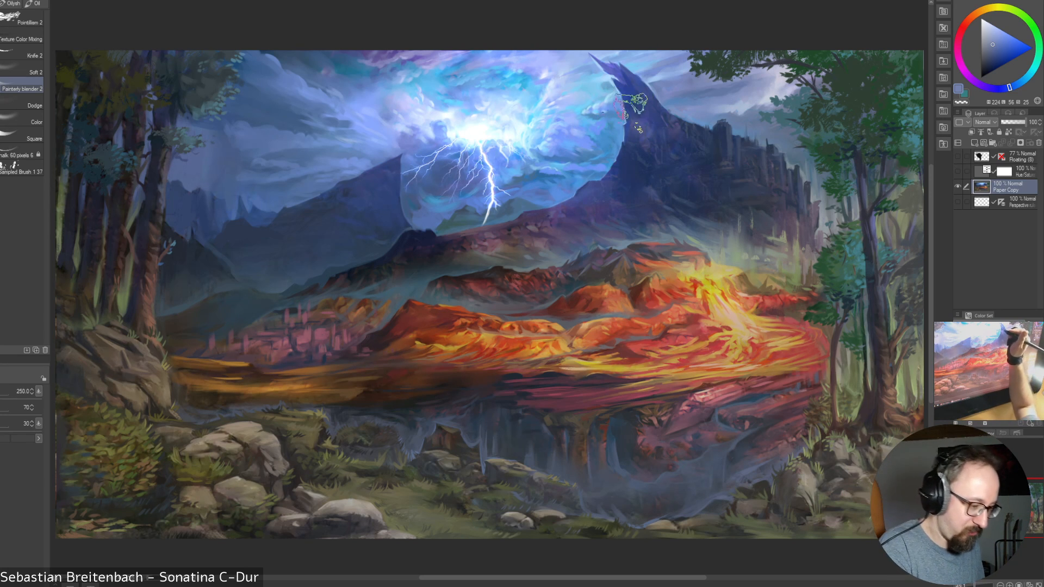
{"action": "key", "text": "bracketleft"}
{"action": "key", "text": "bracketleft"}
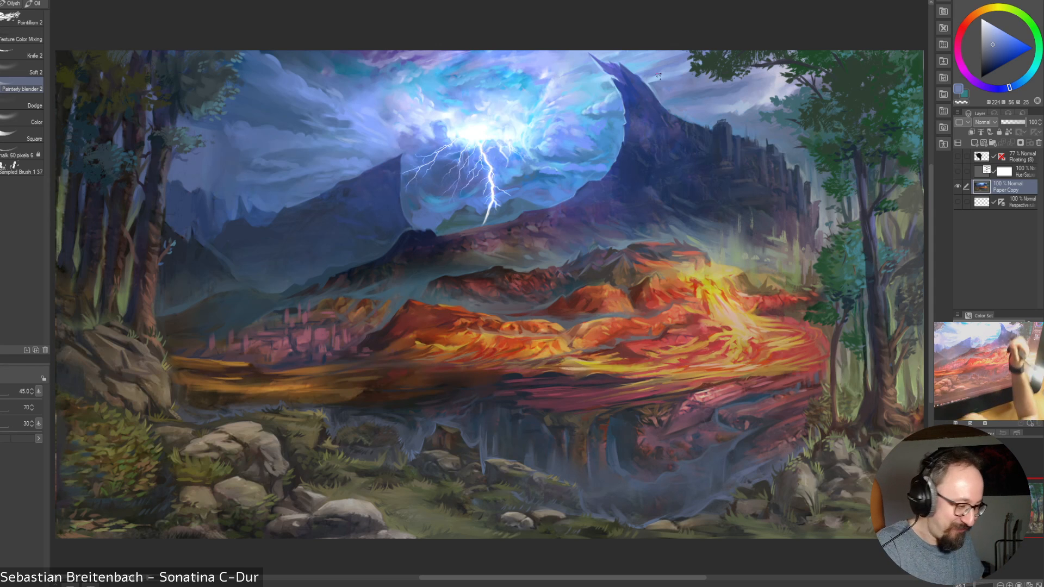
Switch from the blender to a paint brush and touch up the peak and lightning edges with sampled blues, reducing the brush from 35 to 15
{"action": "left_click", "coordinate": [2, 89]}
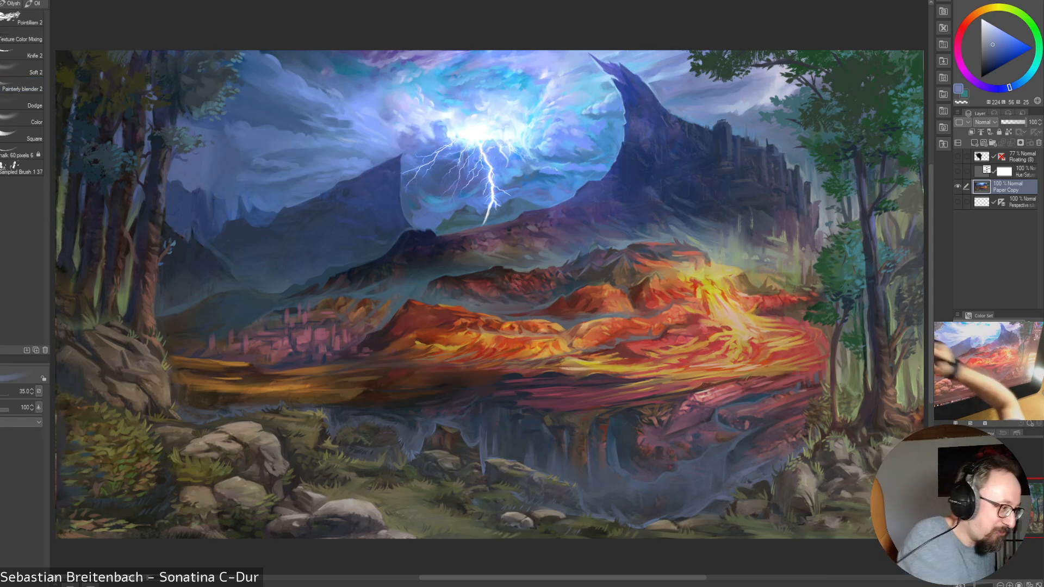
{"action": "left_click", "coordinate": [604, 118], "text": "alt"}
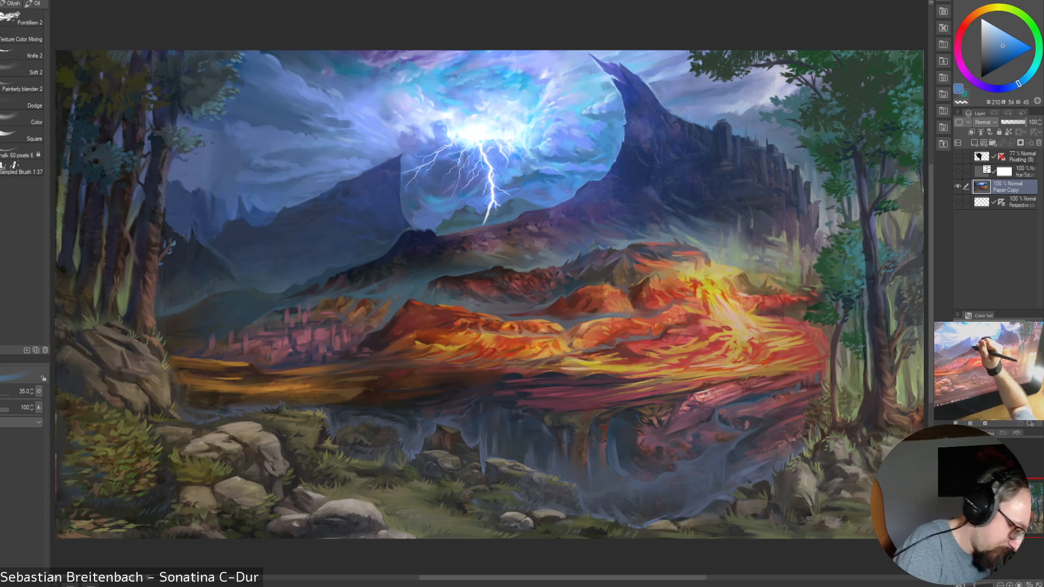
{"action": "left_click", "coordinate": [401, 221], "text": "alt"}
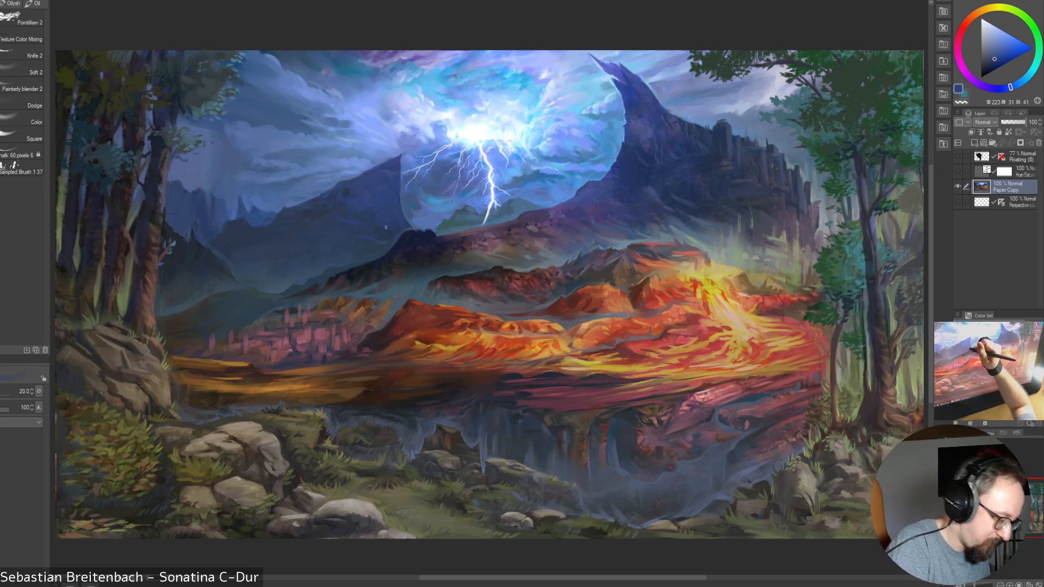
{"action": "key", "text": "bracketleft"}
{"action": "key", "text": "bracketleft"}
{"action": "key", "text": "bracketleft"}
{"action": "key", "text": "bracketleft"}
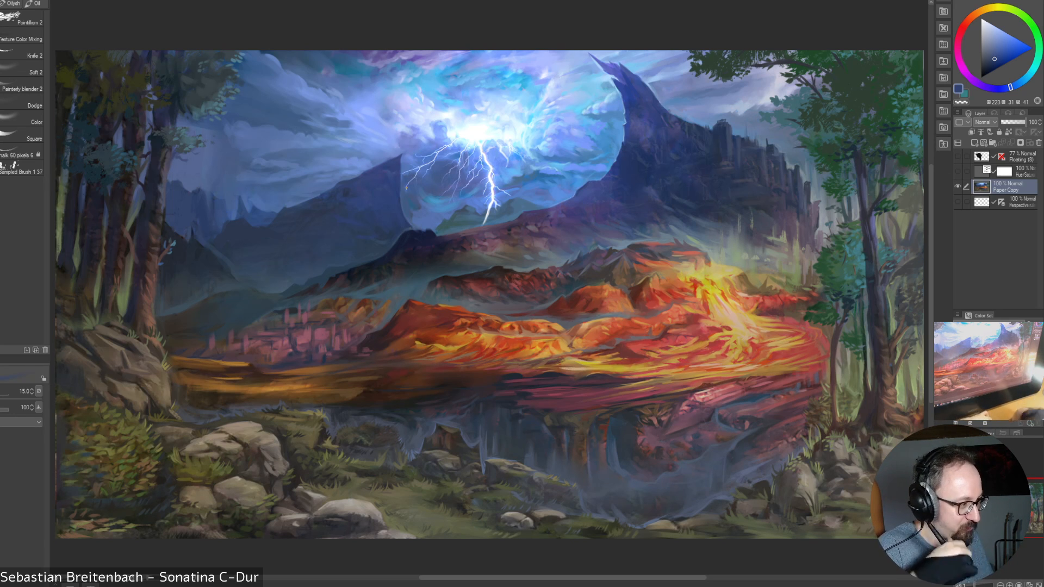
Paint the dark mountain's slope and the peak's lightning-facing edge with sampled muted and brighter blues at brush size 15
{"action": "left_click", "coordinate": [589, 215], "text": "alt"}
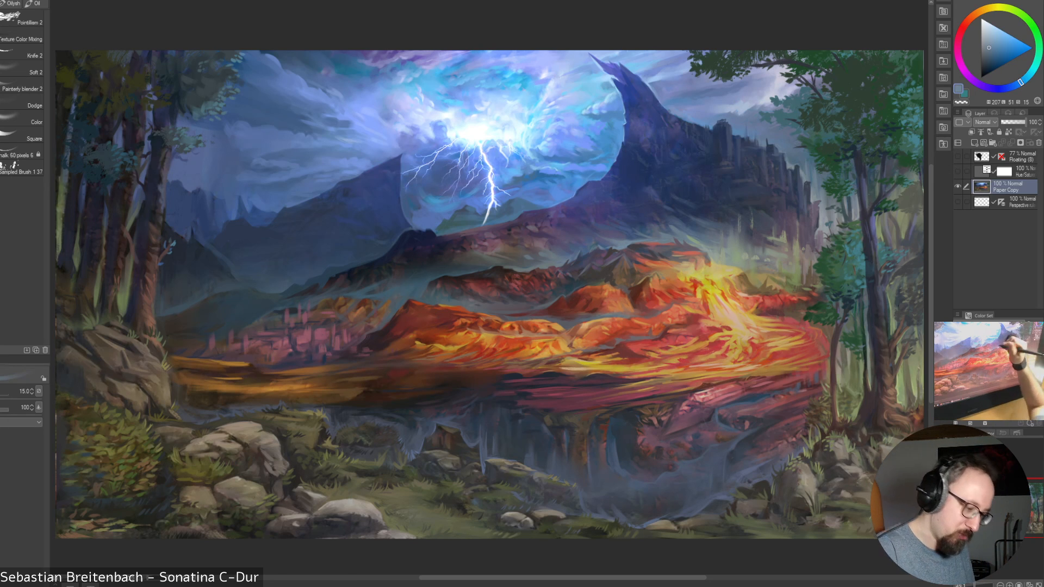
{"action": "left_click", "coordinate": [599, 233], "text": "alt"}
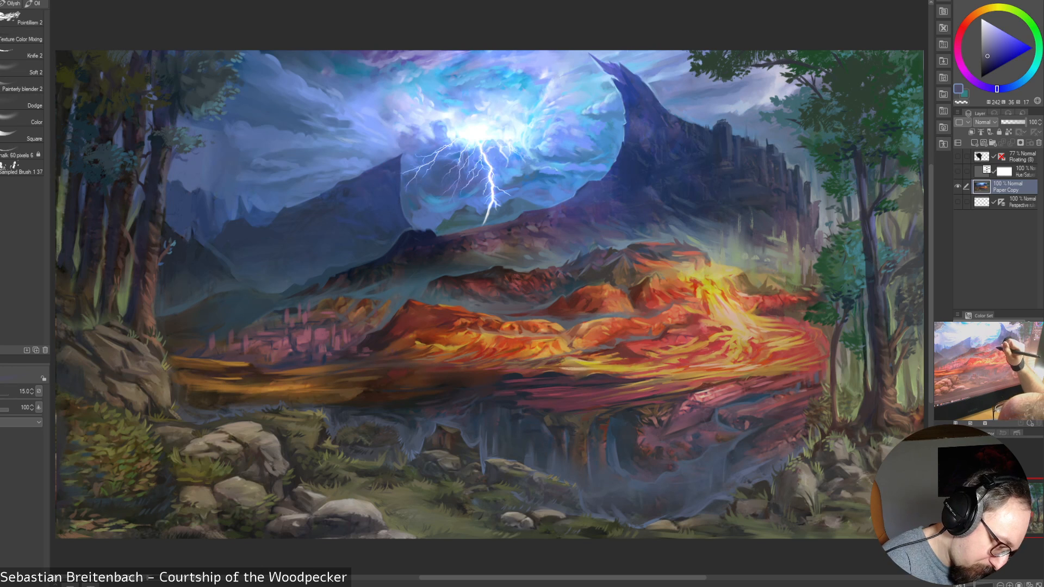
{"action": "left_click", "coordinate": [594, 241], "text": "alt"}
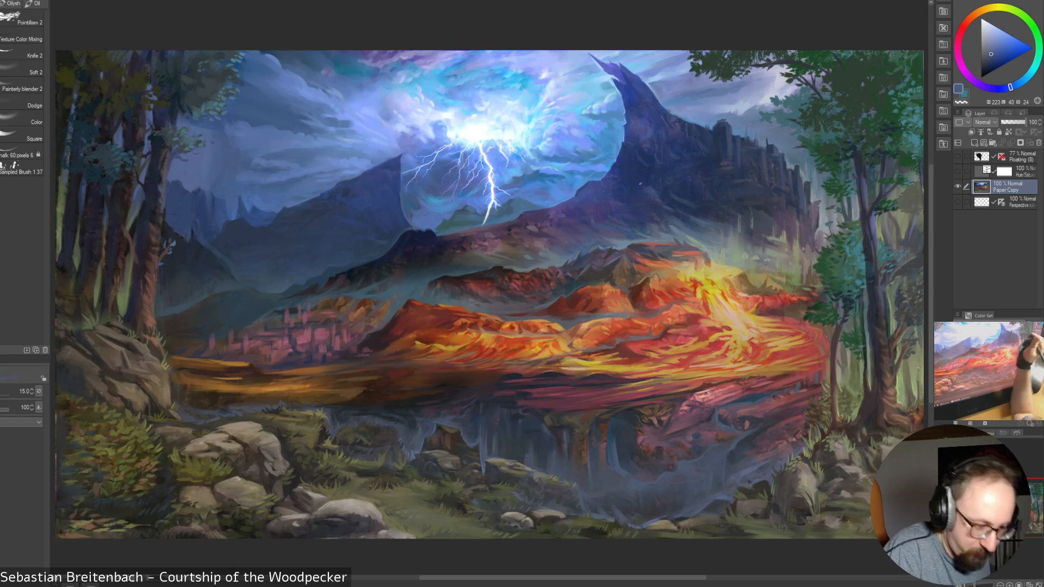
{"action": "left_click", "coordinate": [613, 109], "text": "alt"}
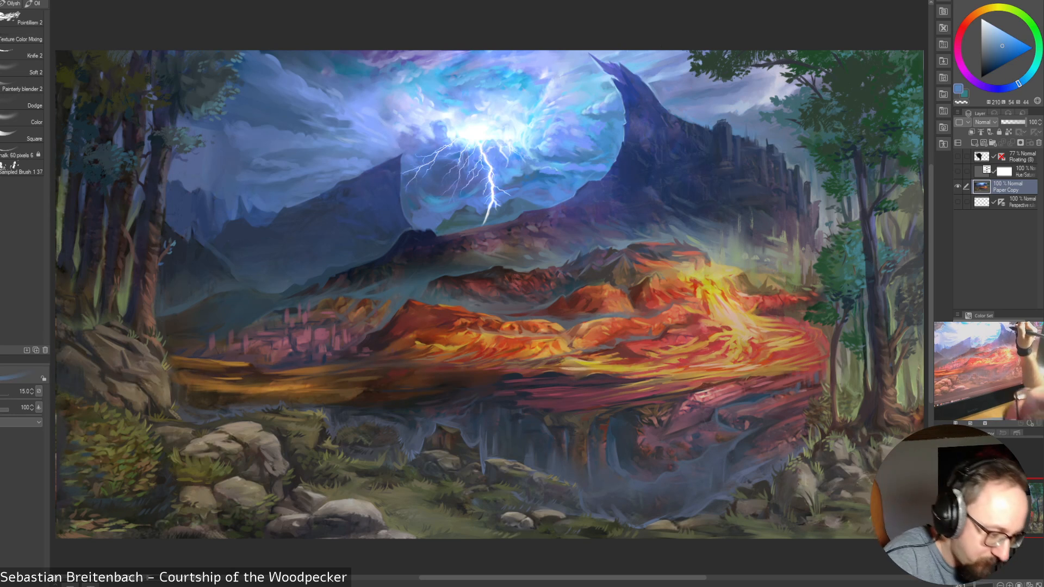
Paint the clouds between the peak and the tree foliage with sampled muted and pale blues, enlarging the brush to 30 and reducing it to 17.5
{"action": "left_click", "coordinate": [699, 106], "text": "alt"}
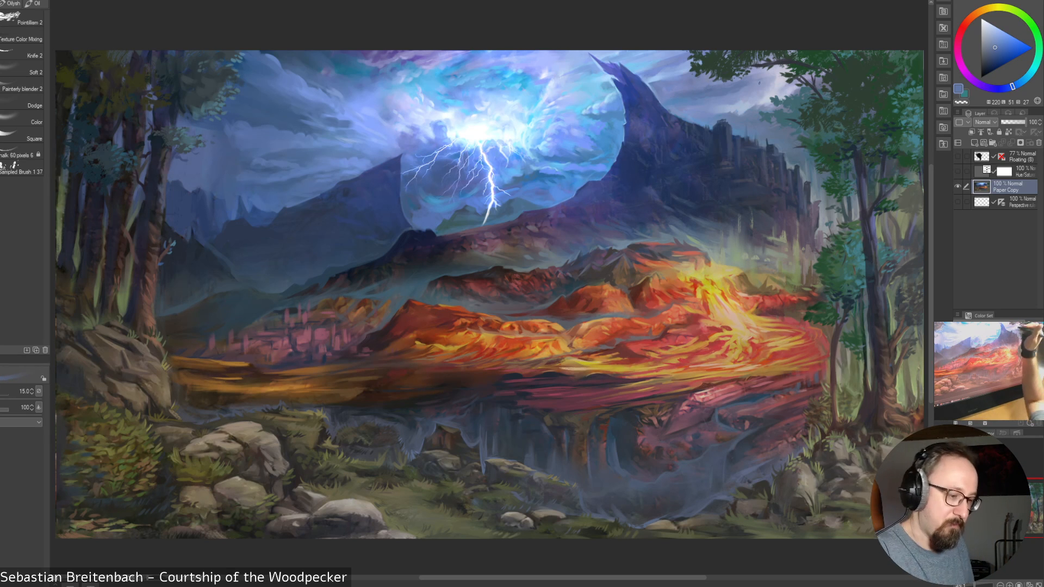
{"action": "left_click", "coordinate": [733, 98], "text": "alt"}
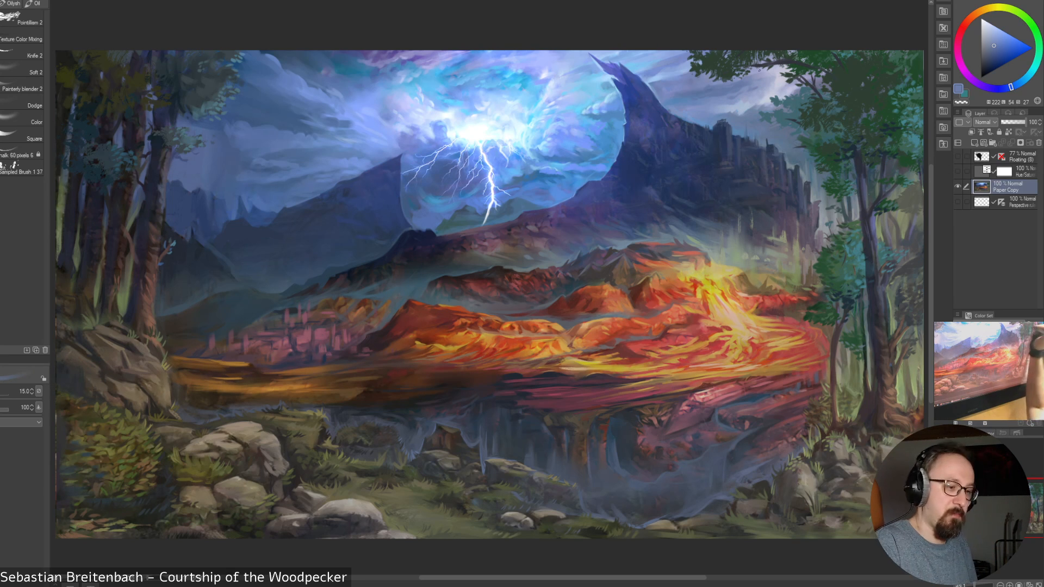
{"action": "left_click", "coordinate": [741, 93], "text": "alt"}
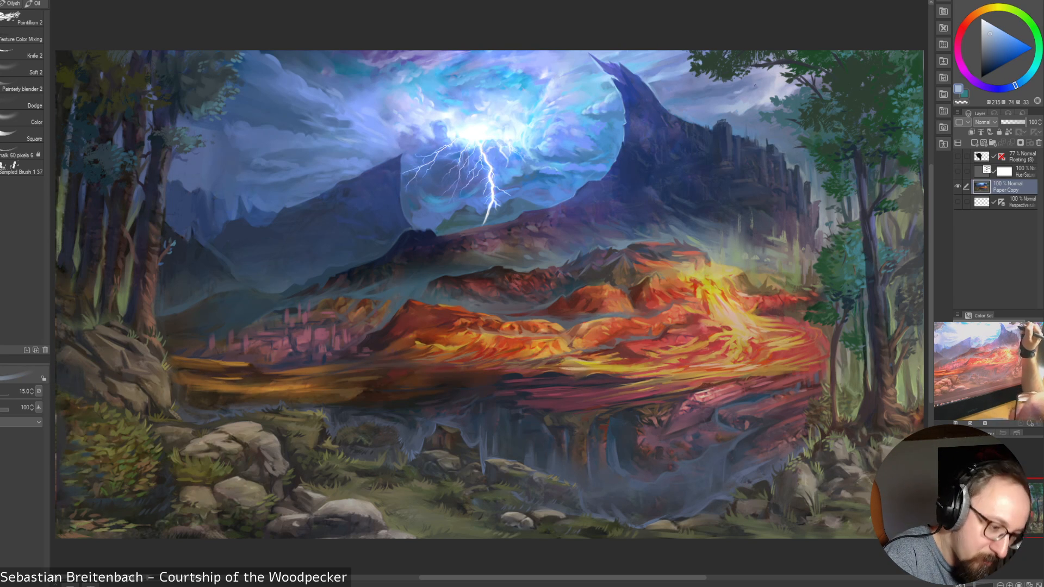
{"action": "key", "text": "bracketright"}
{"action": "key", "text": "bracketright"}
{"action": "key", "text": "bracketright"}
{"action": "key", "text": "bracketright"}
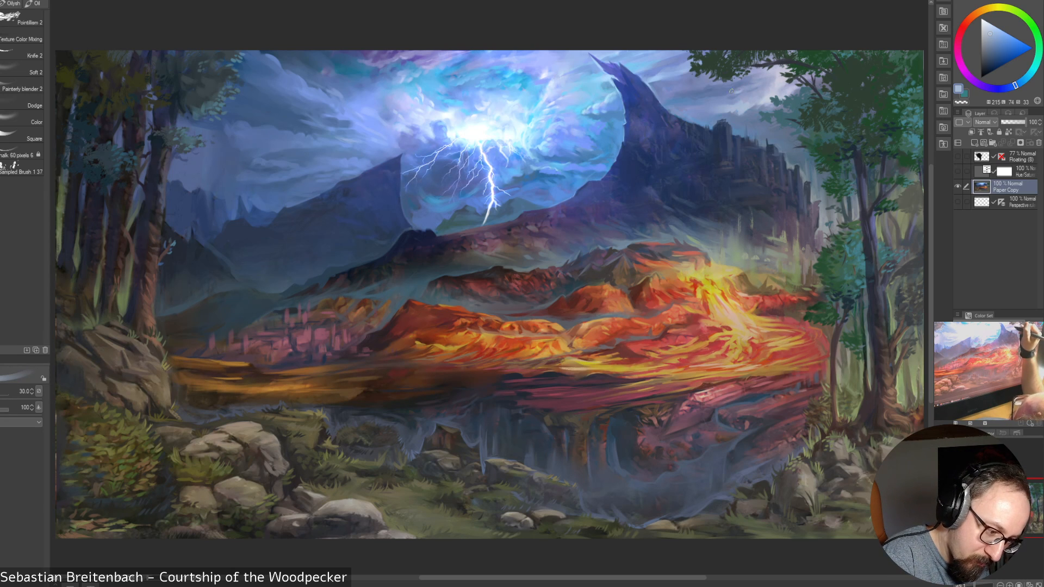
{"action": "key", "text": "bracketleft"}
{"action": "key", "text": "bracketleft"}
{"action": "key", "text": "bracketleft"}
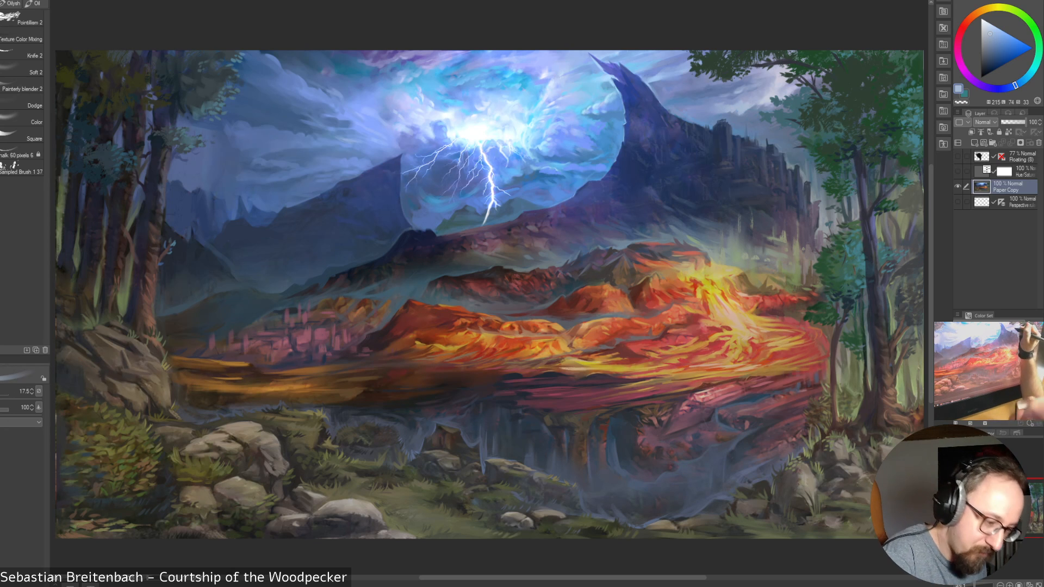
Build up the clouds above the ruined towers with sampled pale blues, enlarging the brush to 45 and reducing it to 25
{"action": "left_click", "coordinate": [722, 102], "text": "alt"}
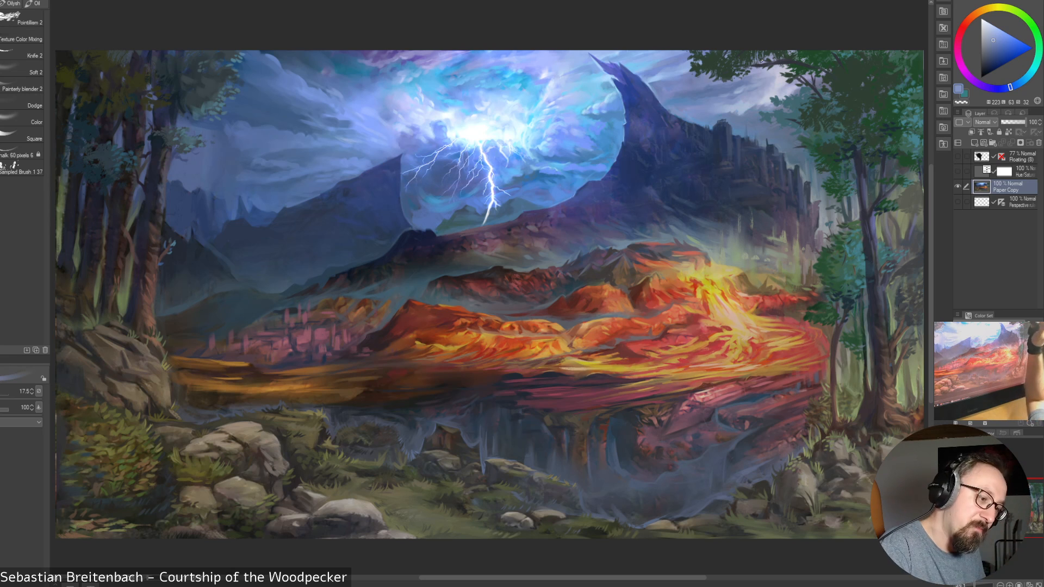
{"action": "key", "text": "]"}
{"action": "key", "text": "]"}
{"action": "key", "text": "]"}
{"action": "key", "text": "]"}
{"action": "key", "text": "]"}
{"action": "key", "text": "]"}
{"action": "left_click", "coordinate": [727, 92], "text": "alt"}
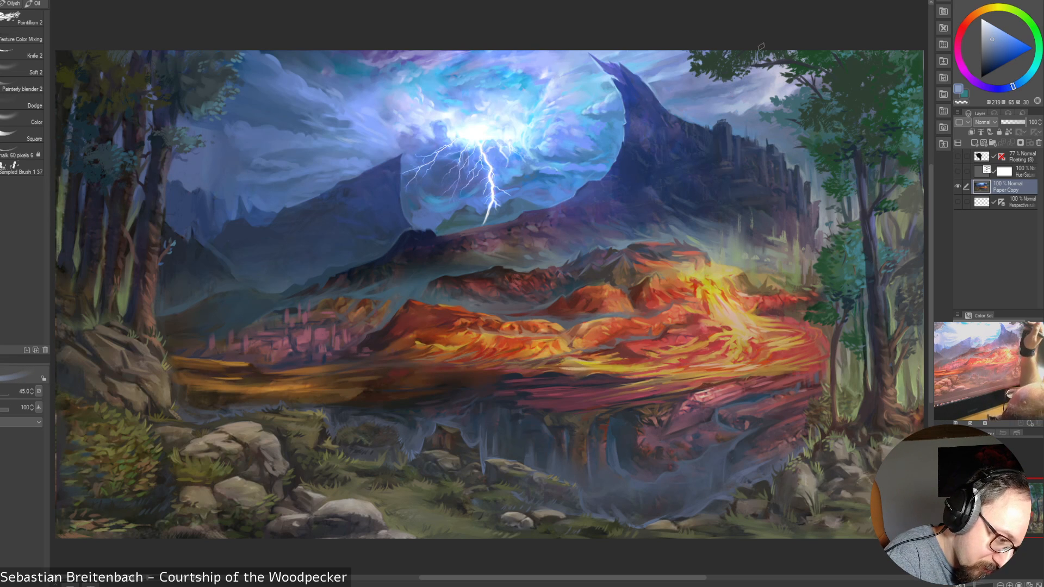
{"action": "key", "text": "bracketleft"}
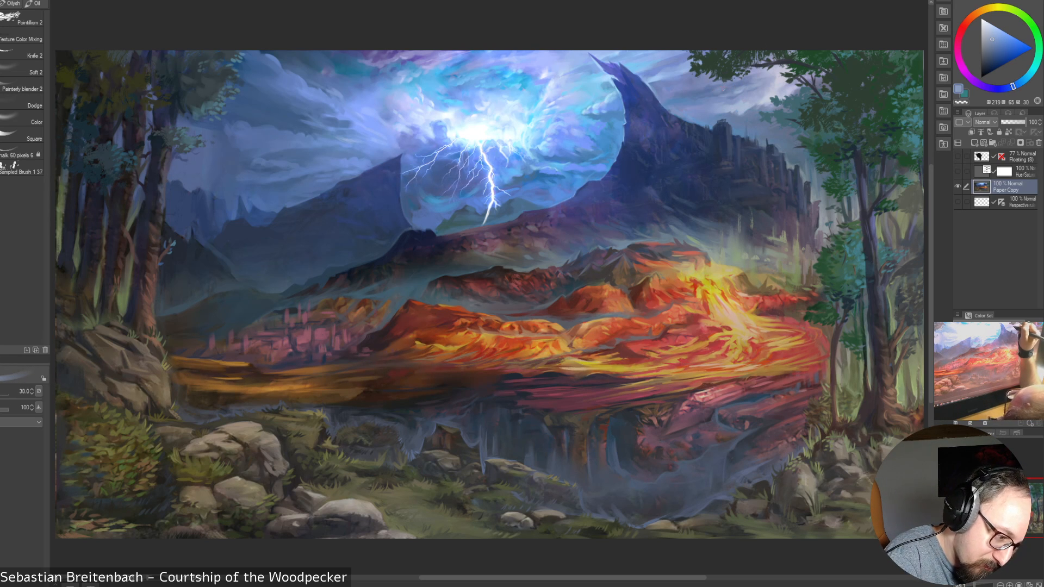
{"action": "key", "text": "bracketleft"}
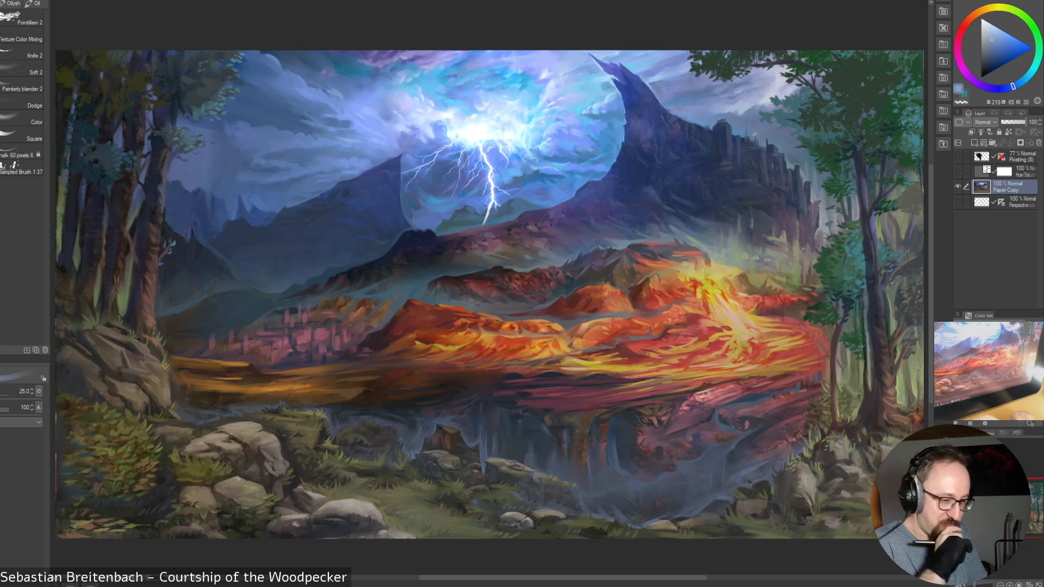
Paint sampled pale violet into the clouds by the foliage and sampled blue beside the far mountain, reducing the brush to 10
{"action": "left_click", "coordinate": [778, 84], "text": "alt"}
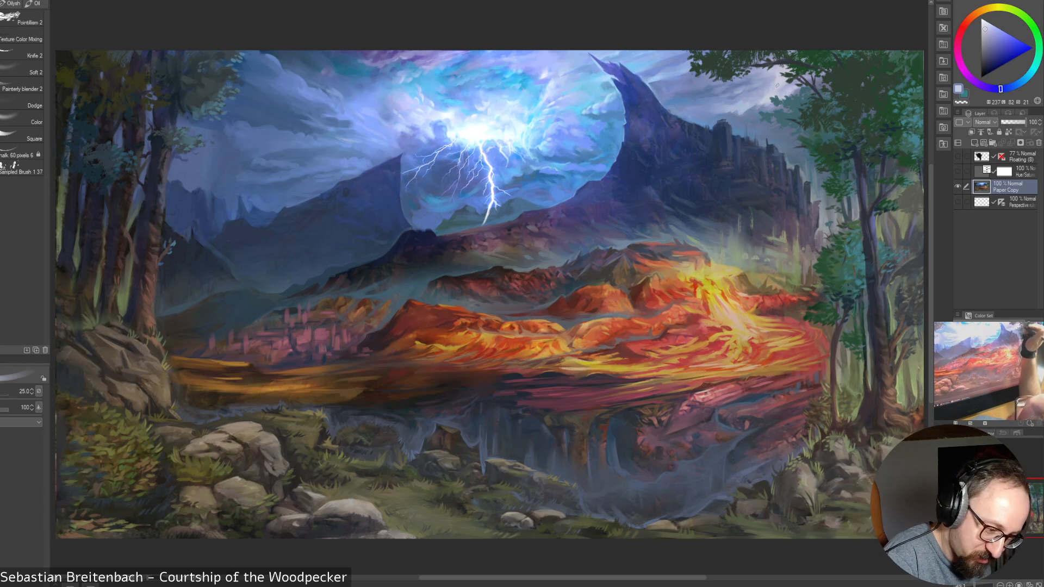
{"action": "key", "text": "["}
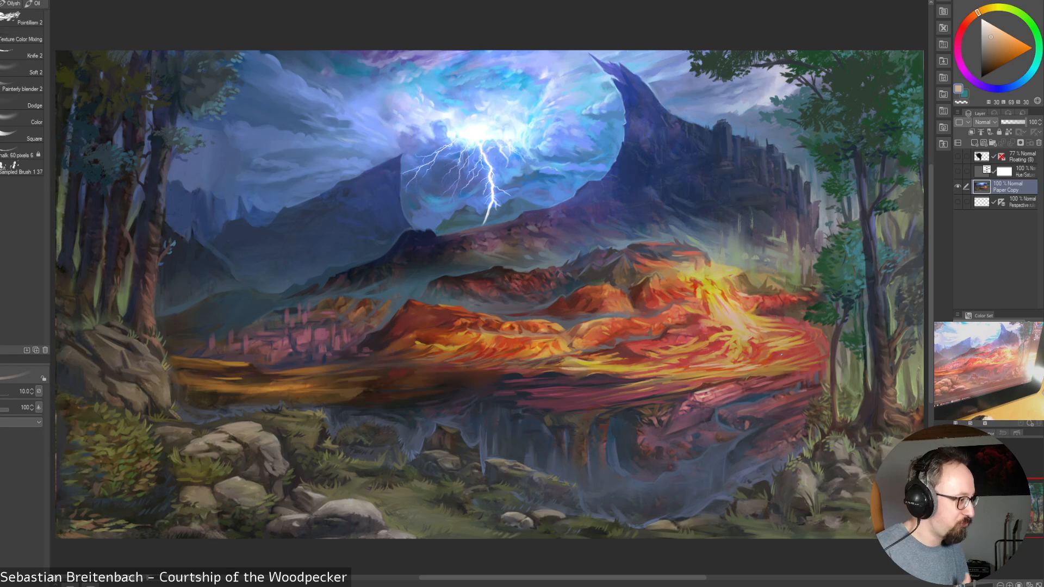
{"action": "left_click", "coordinate": [403, 173], "text": "alt"}
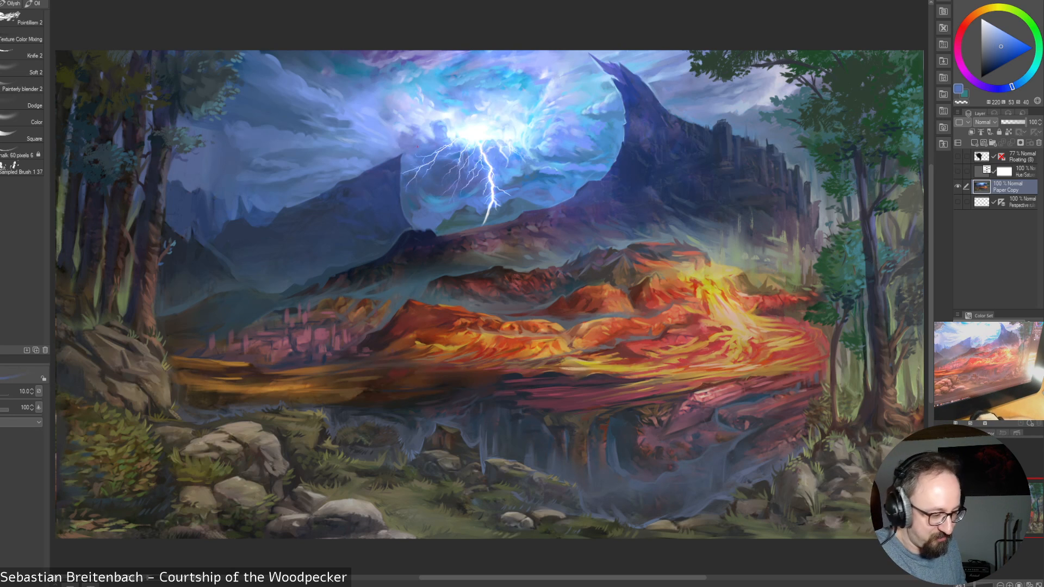
Enlarge the brush to 15 and touch up the lava hills and the distant ruins with sampled reds, orange and dusky pinks
{"action": "left_click", "coordinate": [632, 290], "text": "alt"}
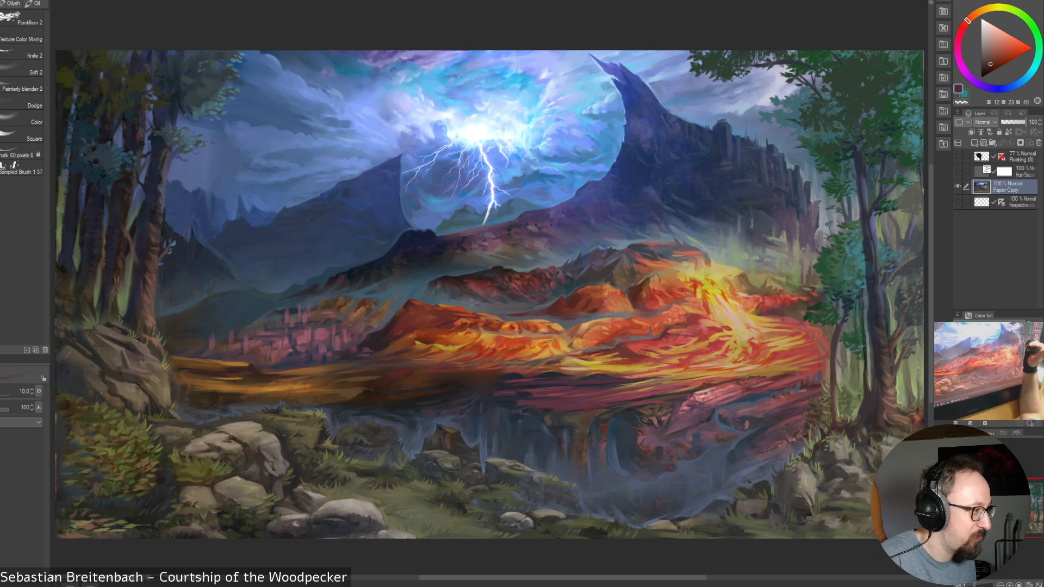
{"action": "left_click", "coordinate": [639, 300], "text": "alt"}
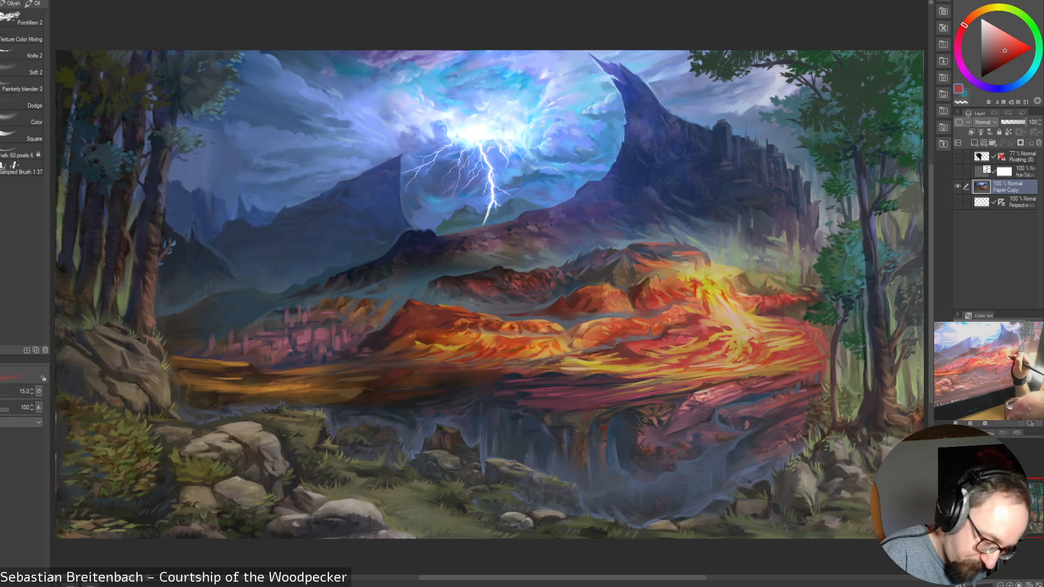
{"action": "left_click", "coordinate": [713, 314], "text": "alt"}
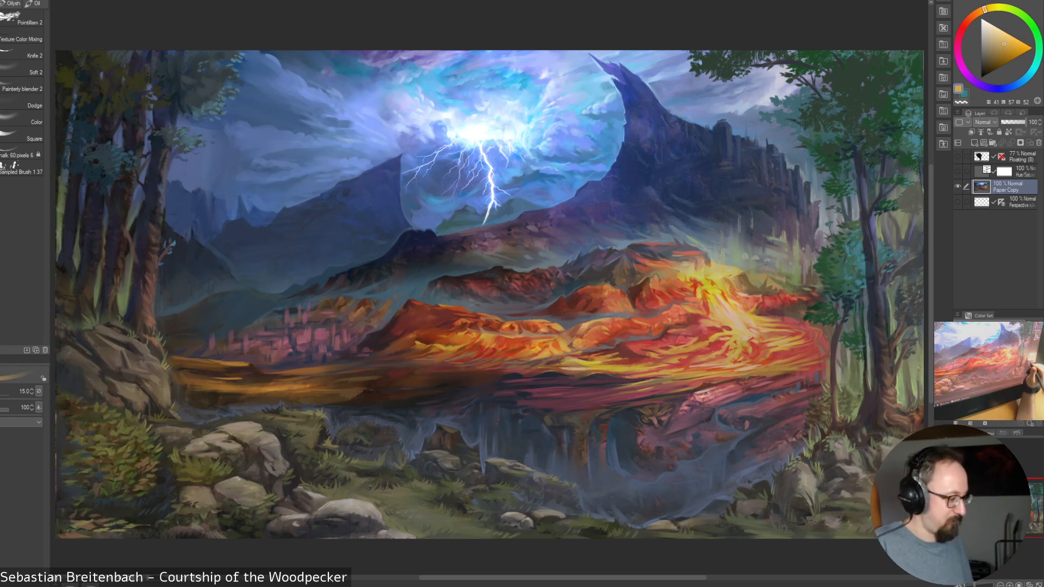
{"action": "left_click", "coordinate": [329, 328], "text": "alt"}
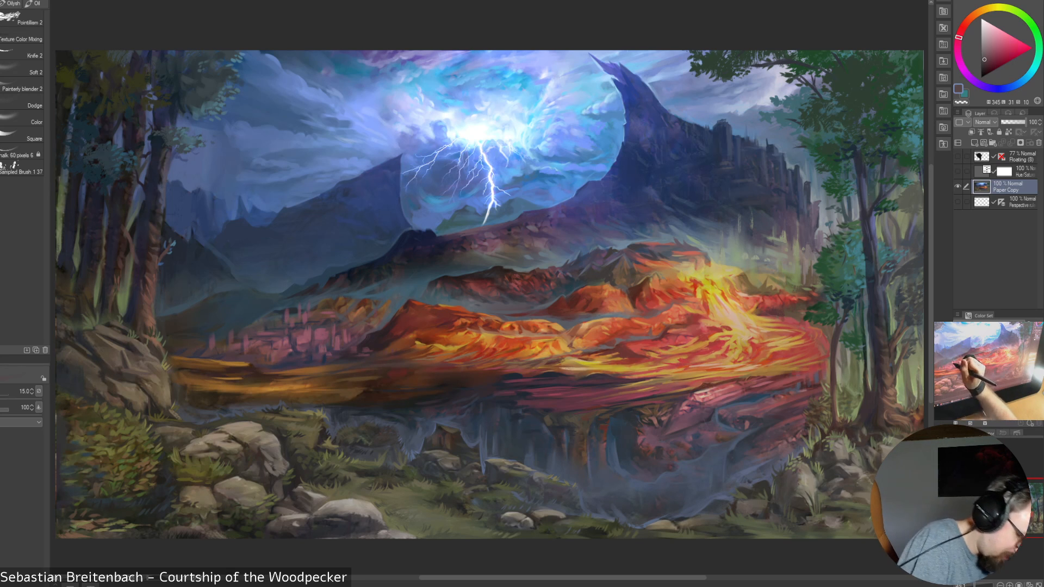
{"action": "left_click", "coordinate": [287, 311], "text": "alt"}
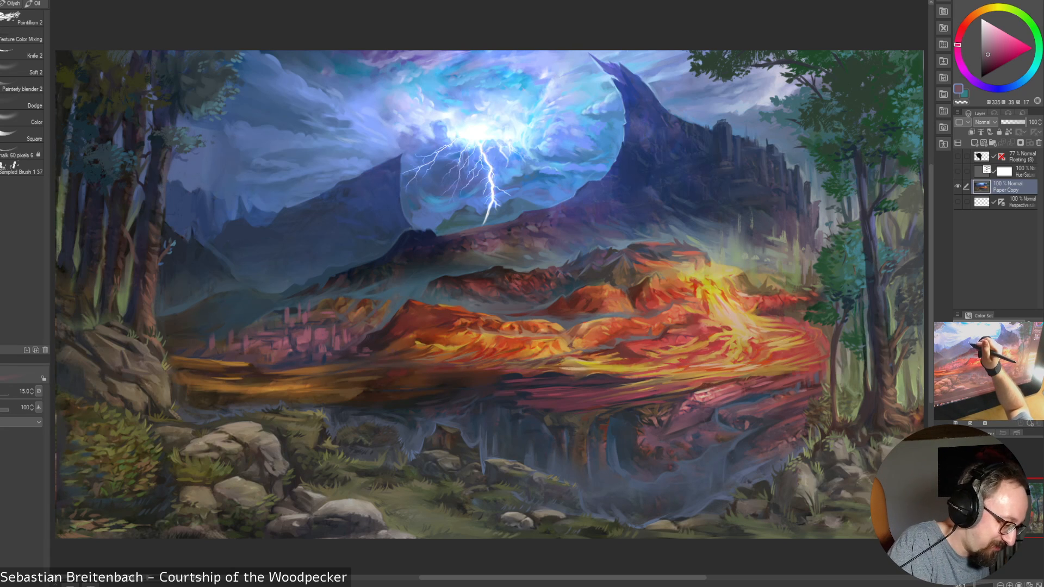
Touch up the mountain beside the lightning with sampled dark blues and the lightning bolt with a sampled pale blue
{"action": "left_click", "coordinate": [370, 201], "text": "alt"}
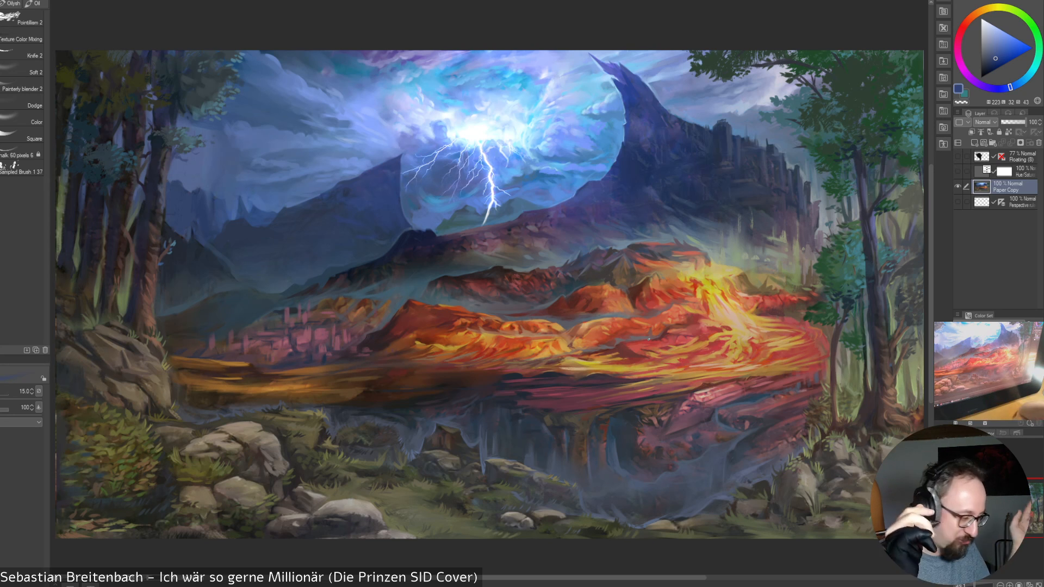
{"action": "left_click", "coordinate": [401, 234], "text": "alt"}
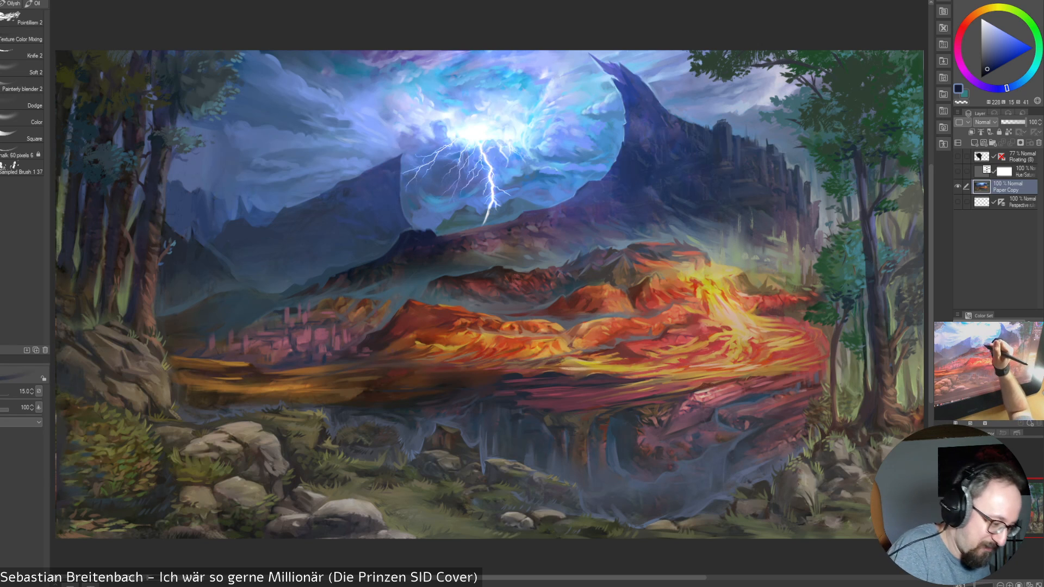
{"action": "left_click", "coordinate": [491, 178], "text": "alt"}
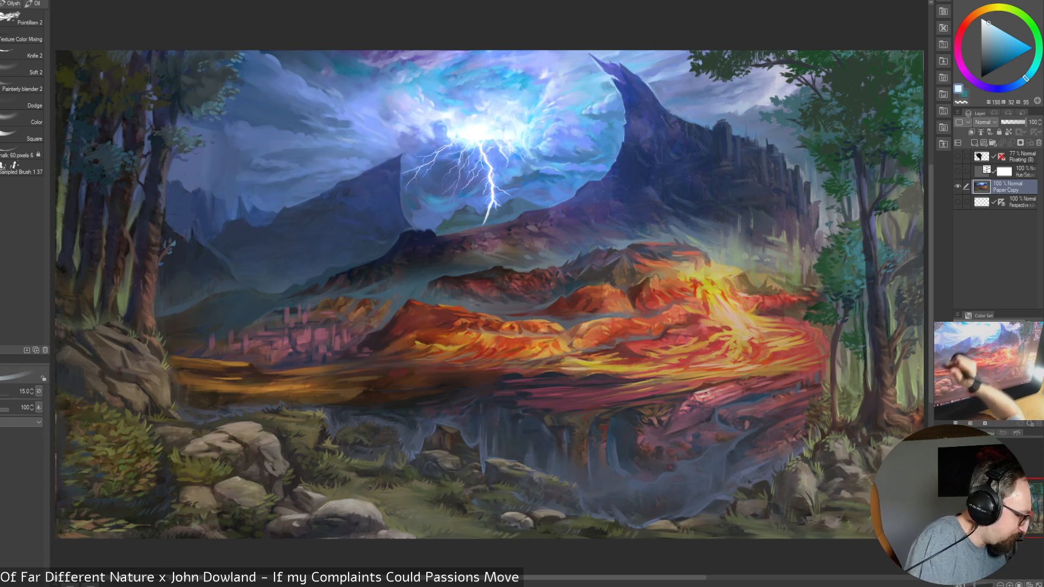
Save the painting
{"action": "left_click", "coordinate": [1, 1]}
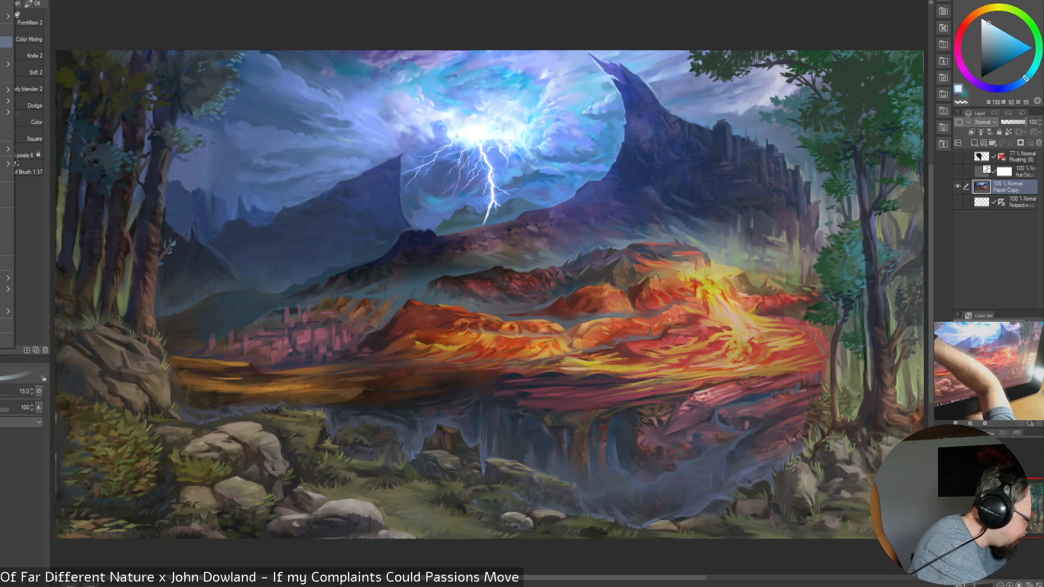
{"action": "left_click", "coordinate": [6, 42]}
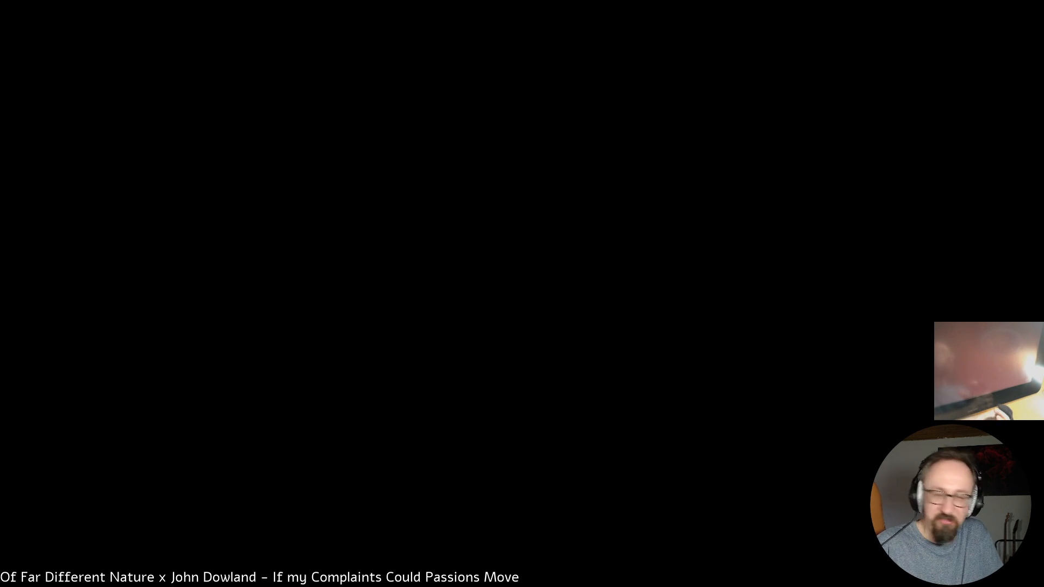
{"action": "key", "text": "ctrl+s"}
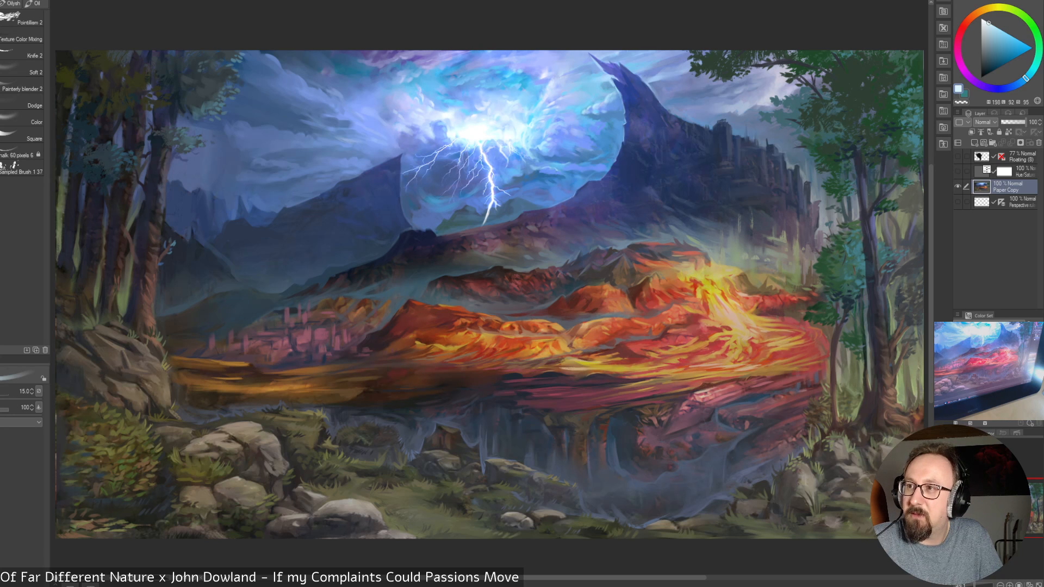
Open a File Explorer window and move it off the canvas onto the other screen
{"action": "key", "text": "super+e"}
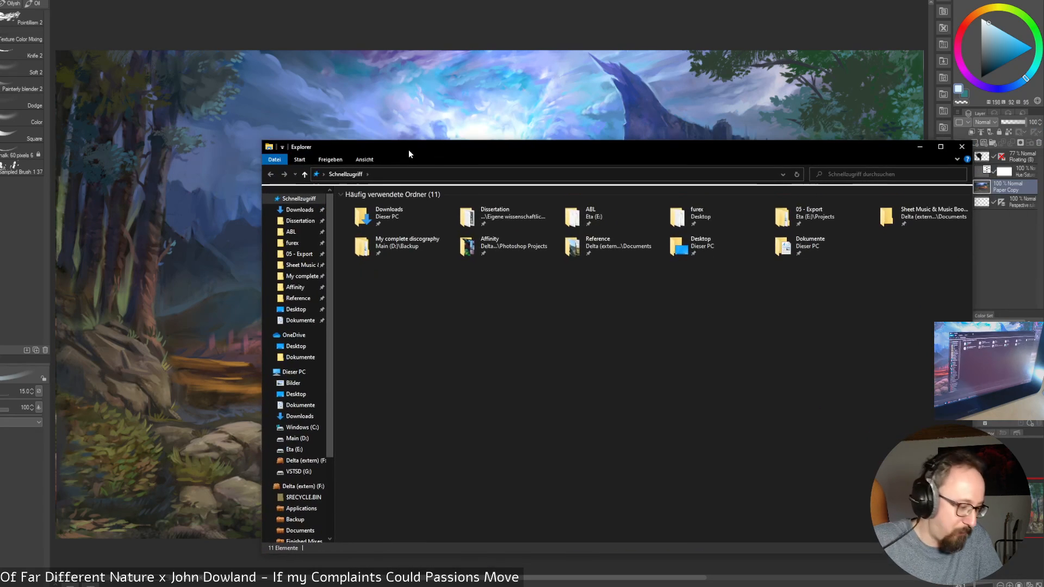
{"action": "left_click_drag", "start_coordinate": [516, 150], "coordinate": [1043, 103]}
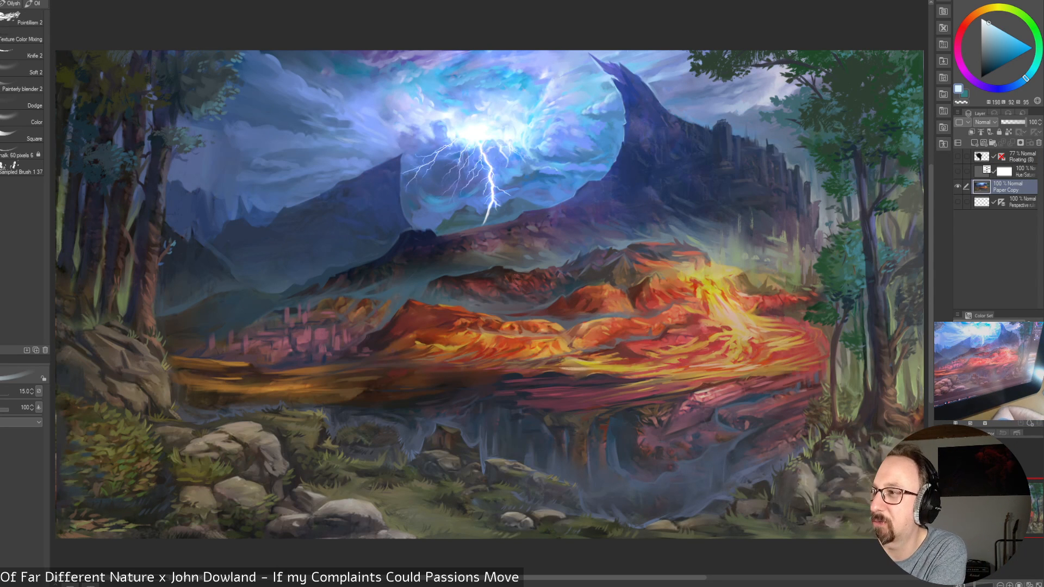
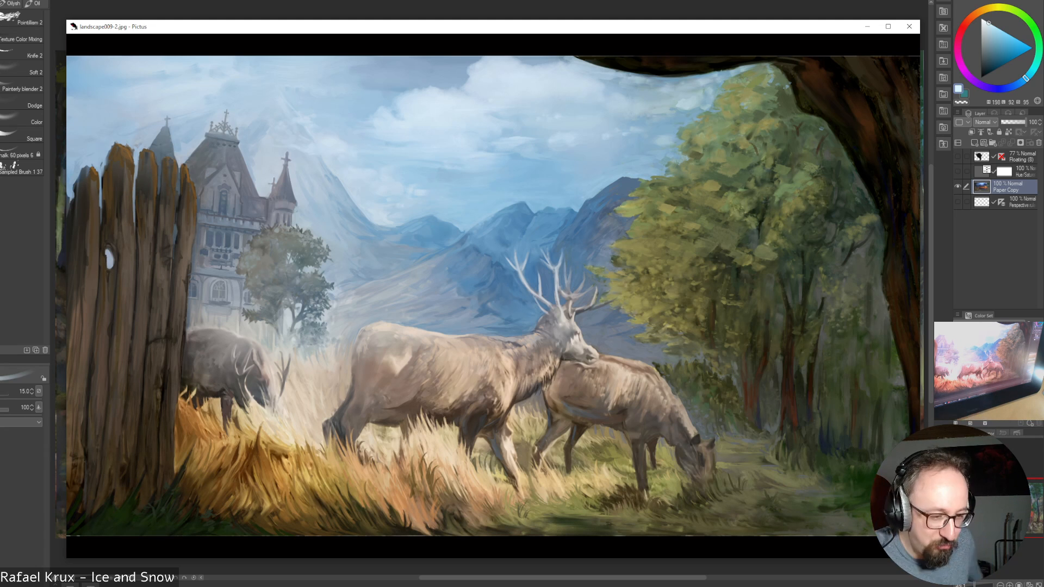
Close the deer landscape image and check the volcanic painting with the dark character silhouette layer hidden and shown
{"action": "left_click", "coordinate": [909, 26]}
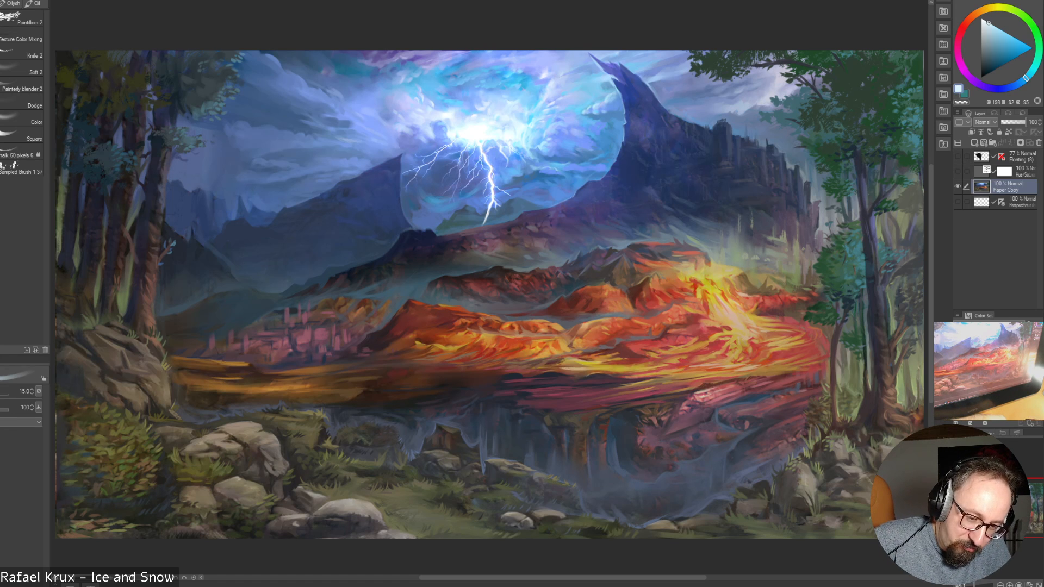
{"action": "left_click", "coordinate": [959, 157]}
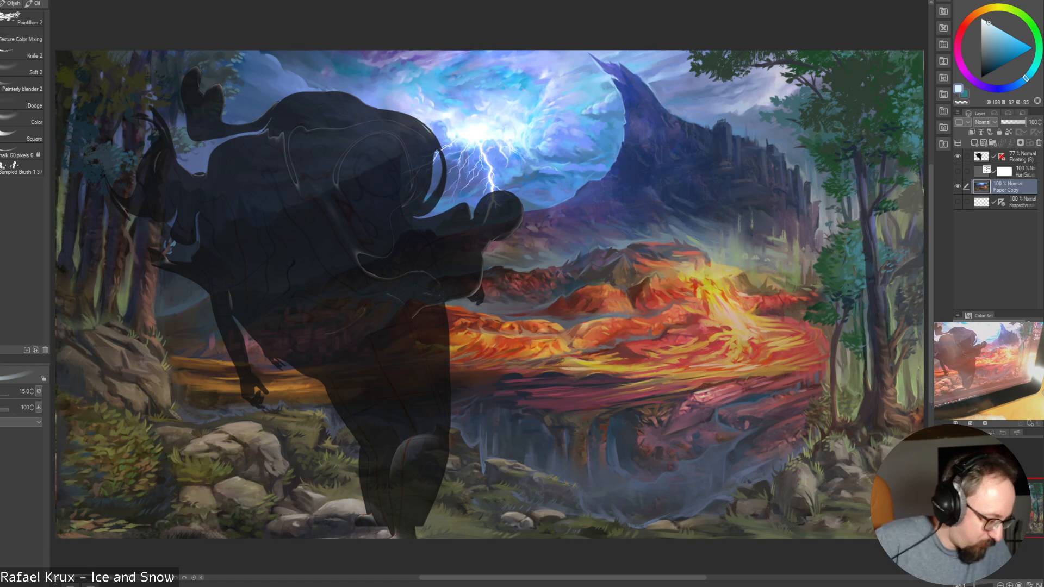
{"action": "left_click", "coordinate": [958, 157]}
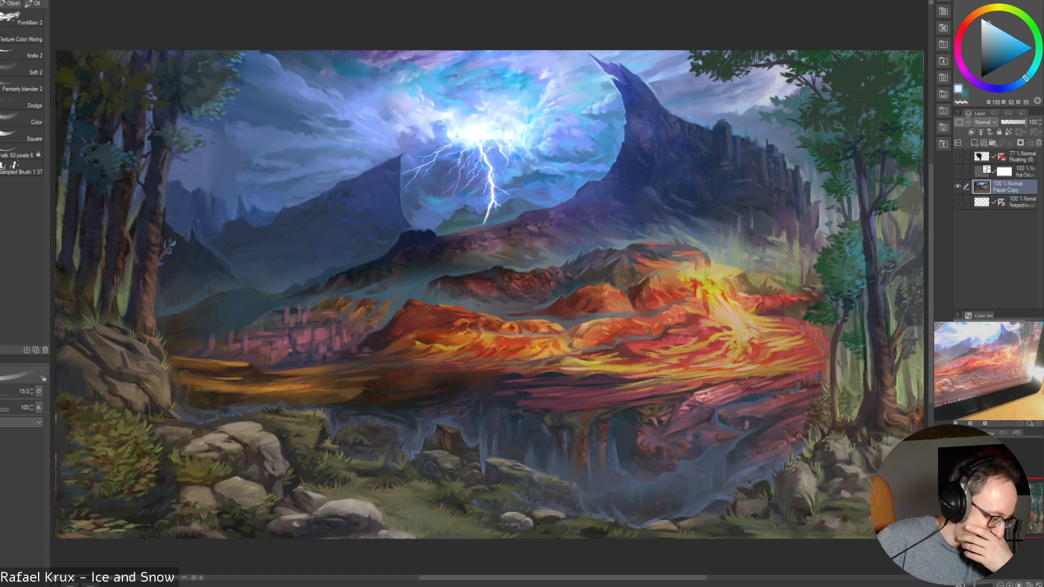
{"action": "left_click", "coordinate": [959, 157]}
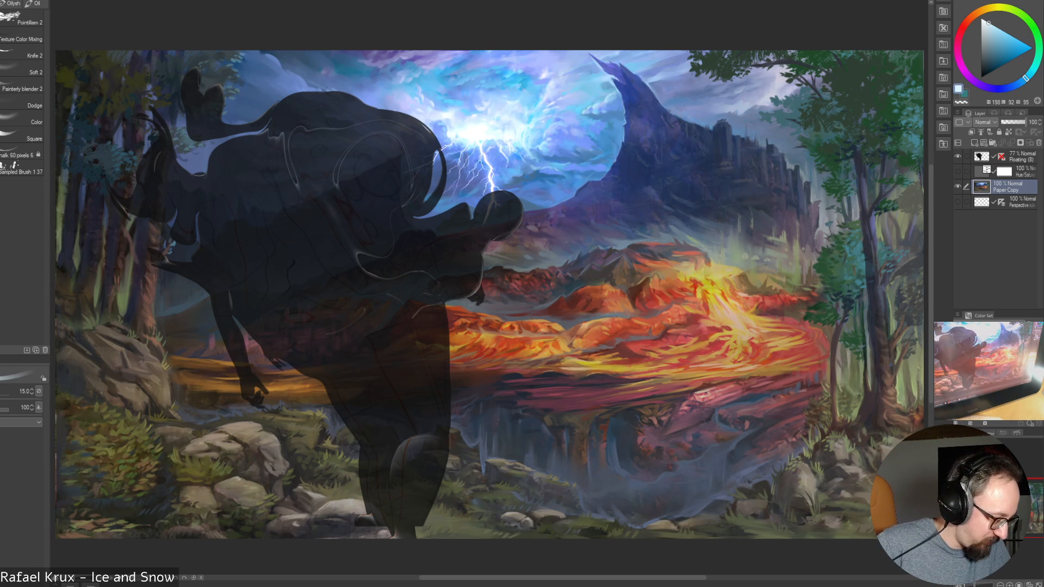
Hide the dark character silhouette layer and save the painting
{"action": "left_click", "coordinate": [957, 156]}
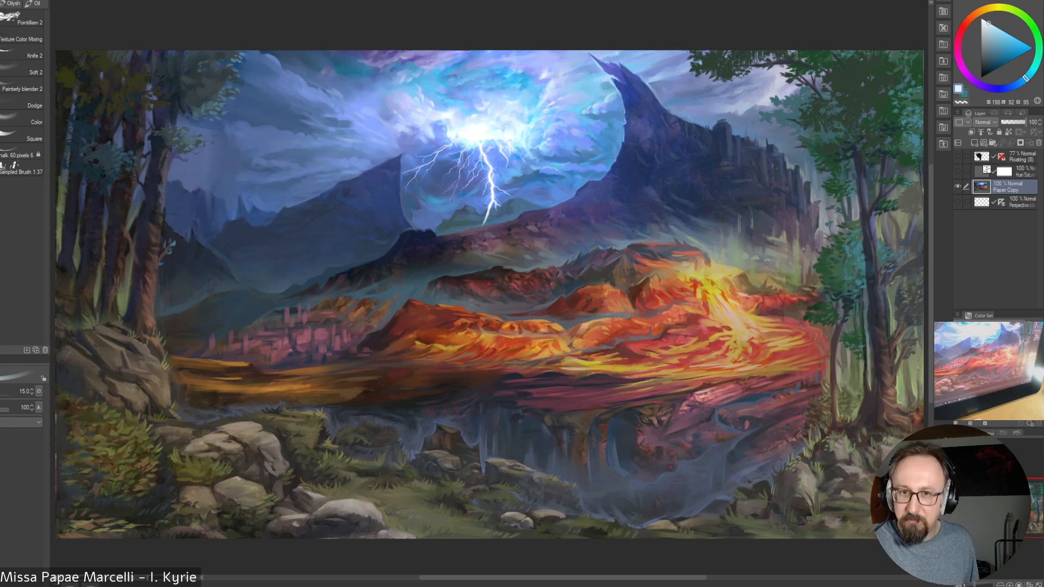
{"action": "key", "text": "ctrl+s"}
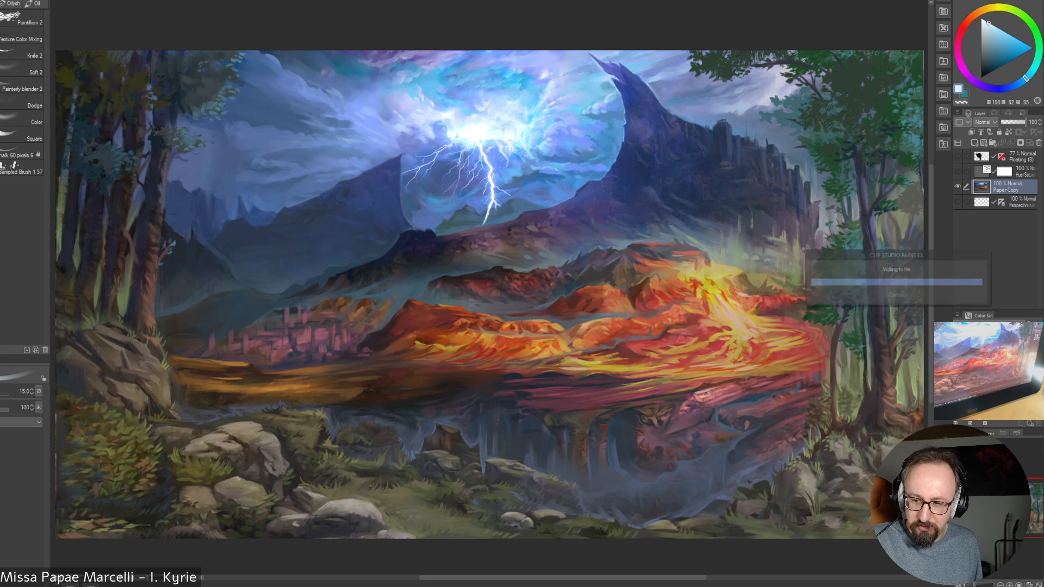